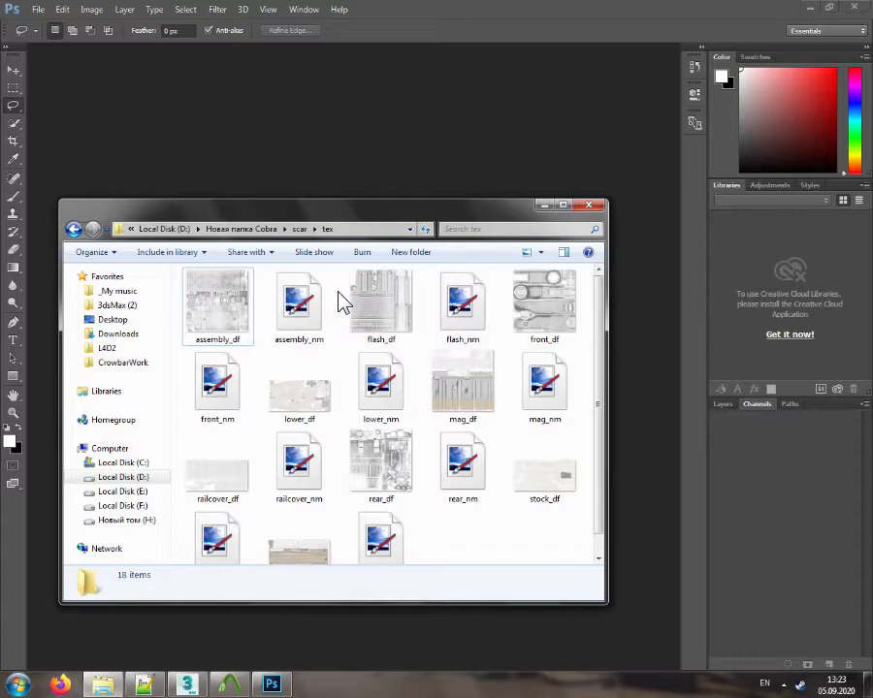
Open VTFEdit and switch the file manager's tex folder to the list view
key("super")
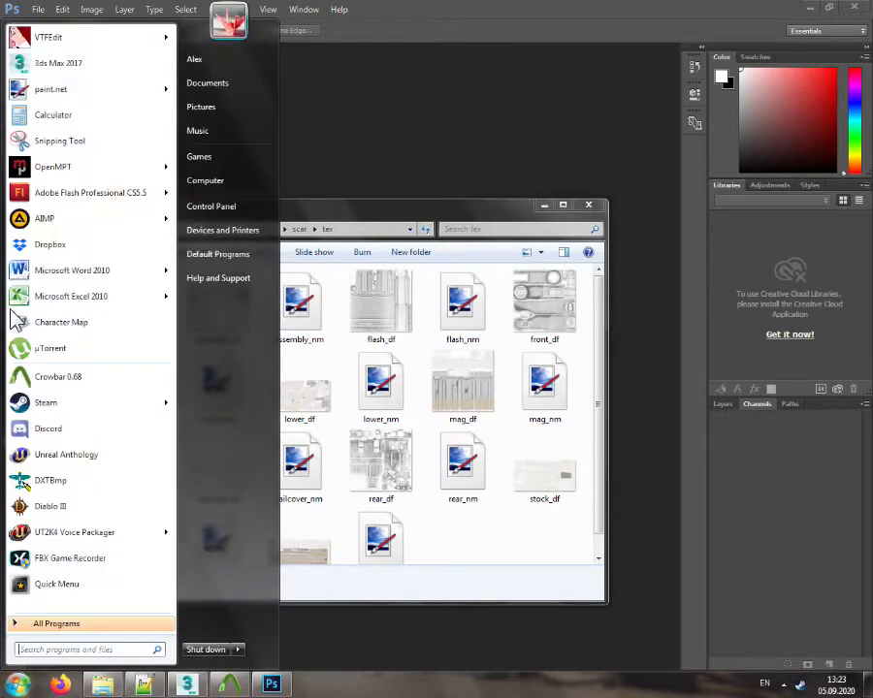
left_click(109, 43)
left_click(242, 331)
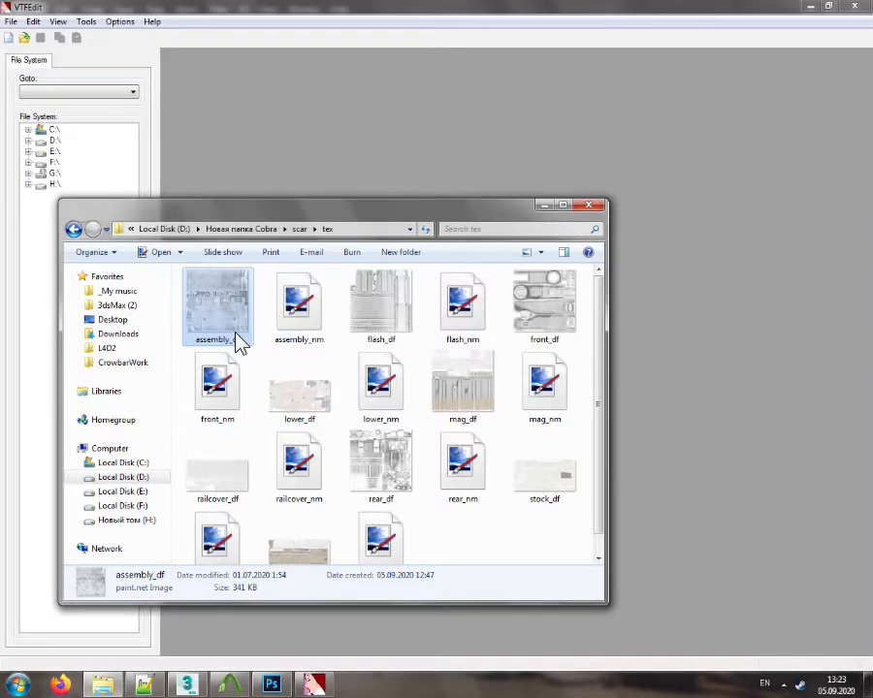
left_click(296, 333)
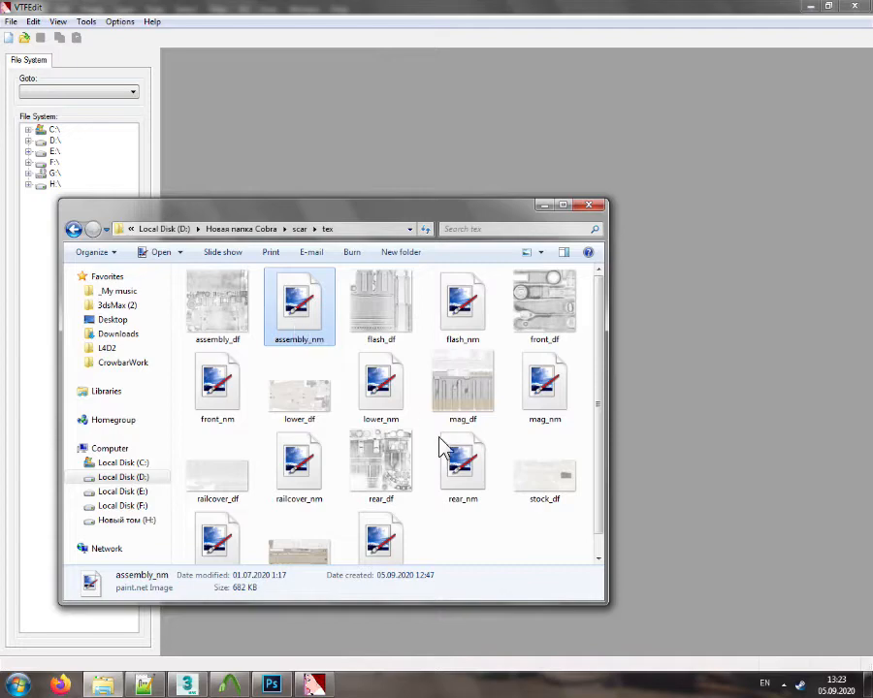
left_click(471, 543)
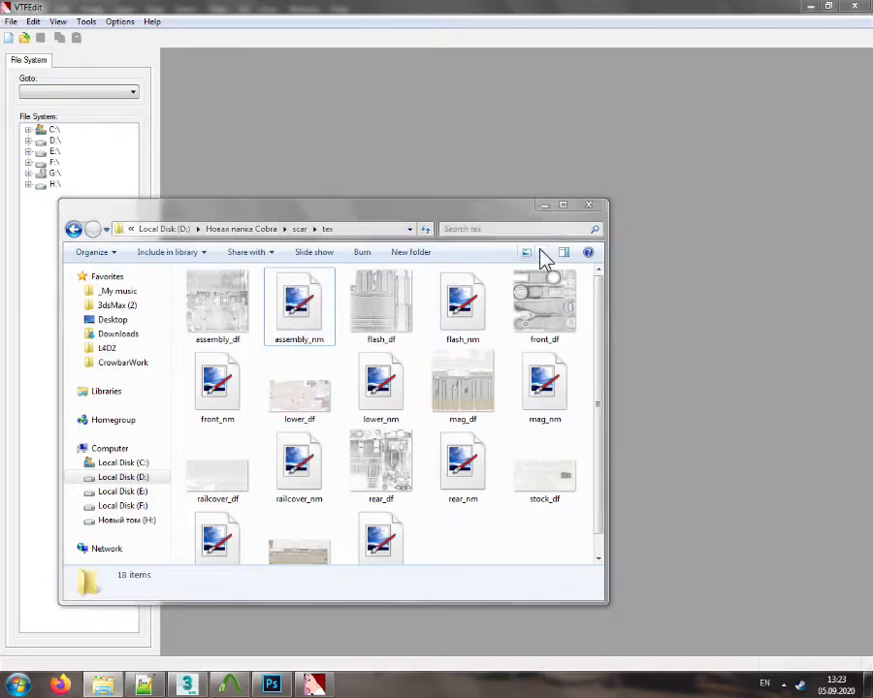
left_click(542, 254)
left_click(578, 316)
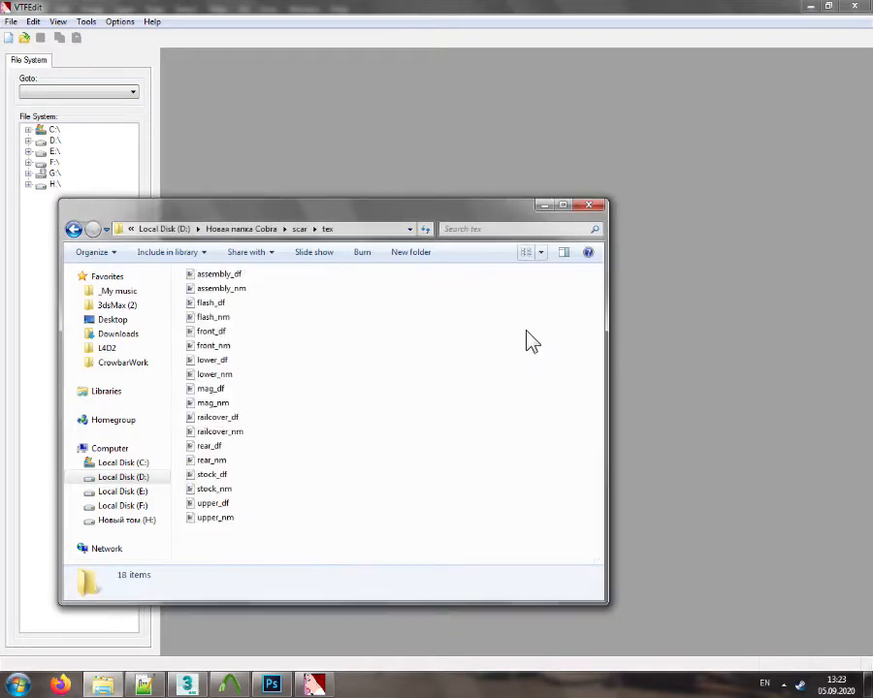
Import the assembly_nm texture from the scar\tex folder inside Новая папка Cobra on drive D, keeping the current VTF options
left_click(8, 45)
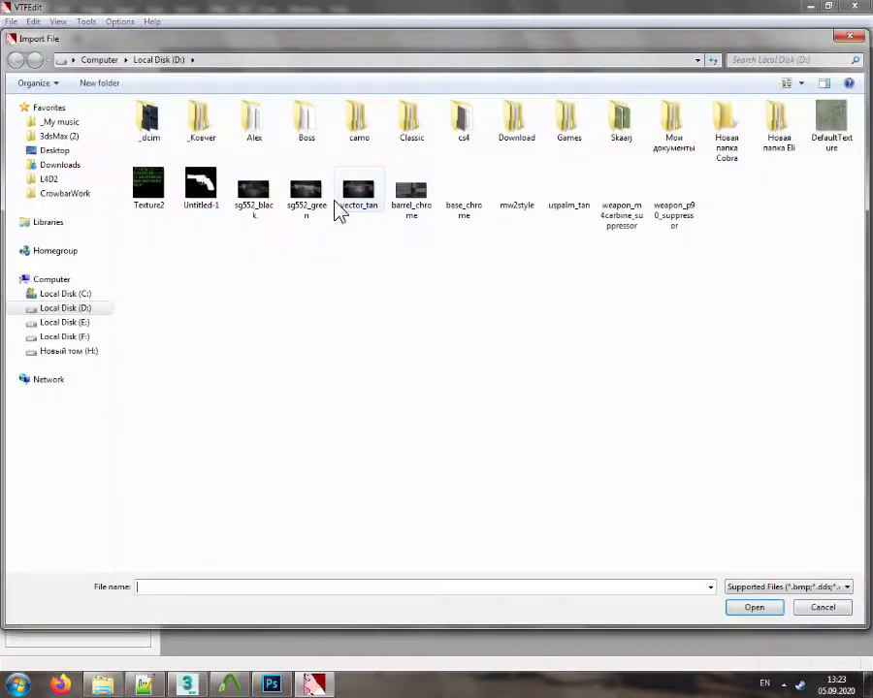
double_click(715, 130)
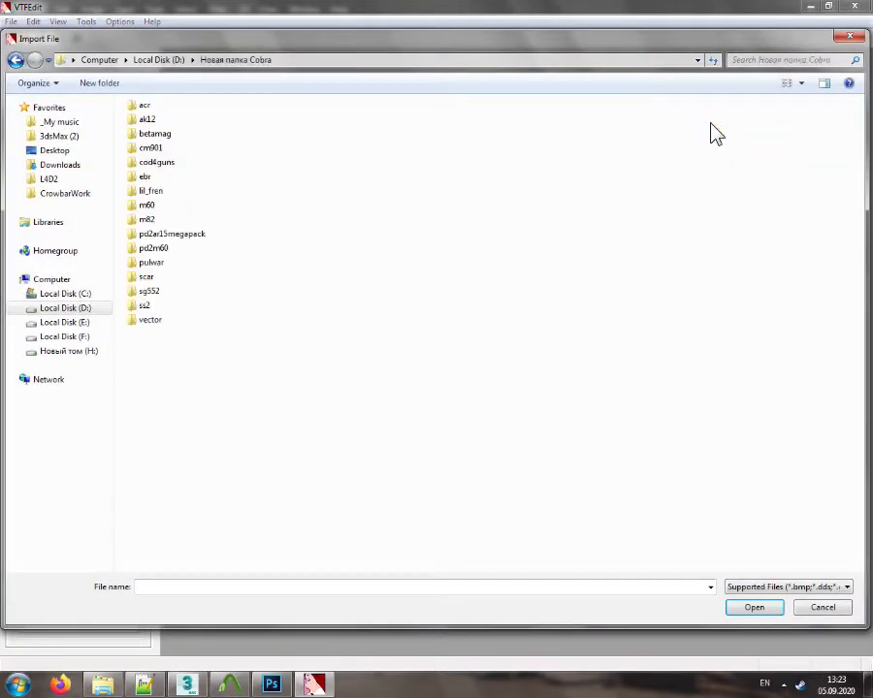
double_click(146, 278)
double_click(143, 109)
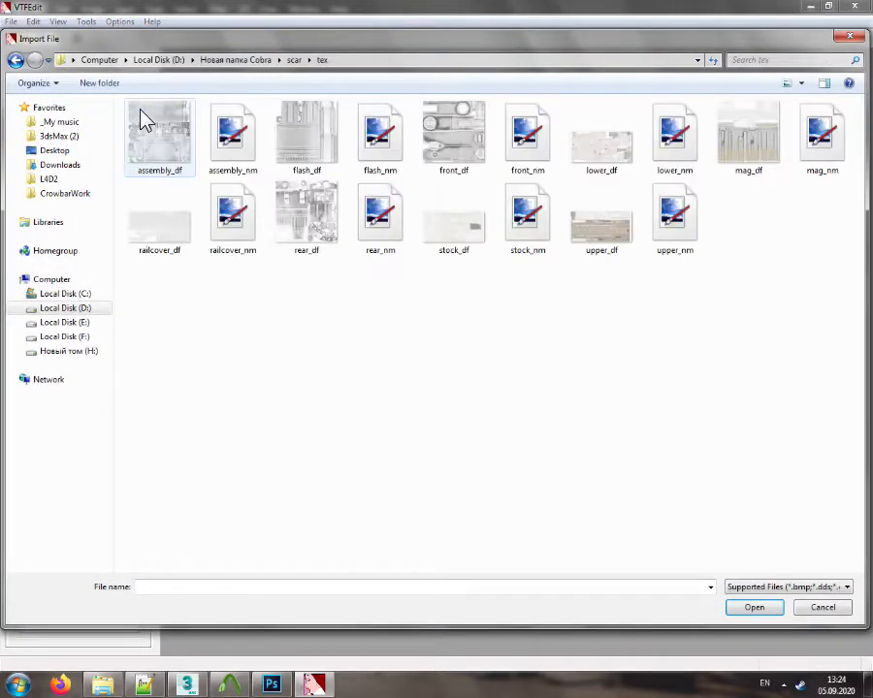
double_click(241, 155)
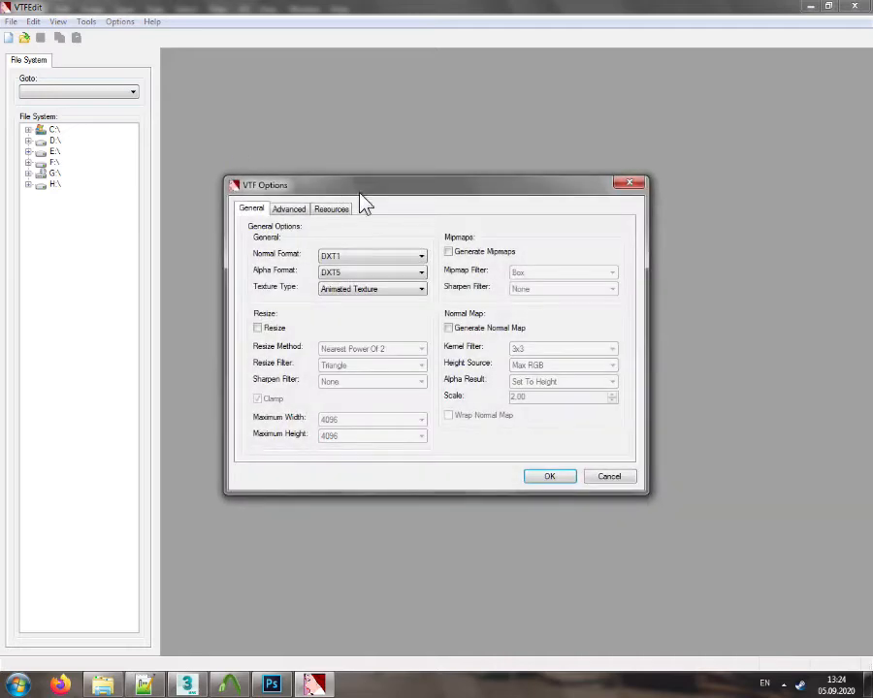
left_click(567, 477)
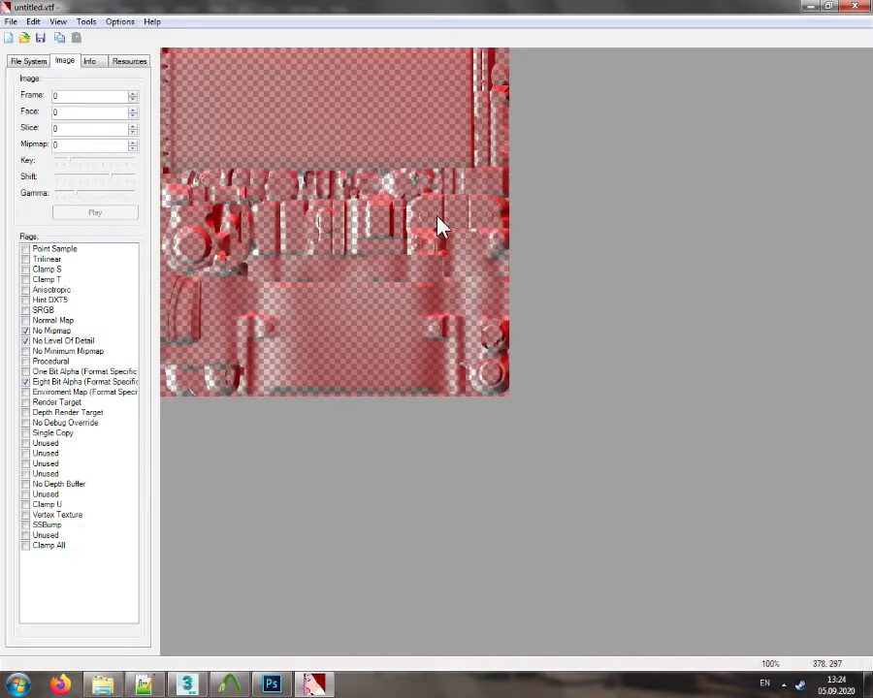
Export the imported assembly normal map to the tex folder as a TGA file named barrel
left_click(11, 22)
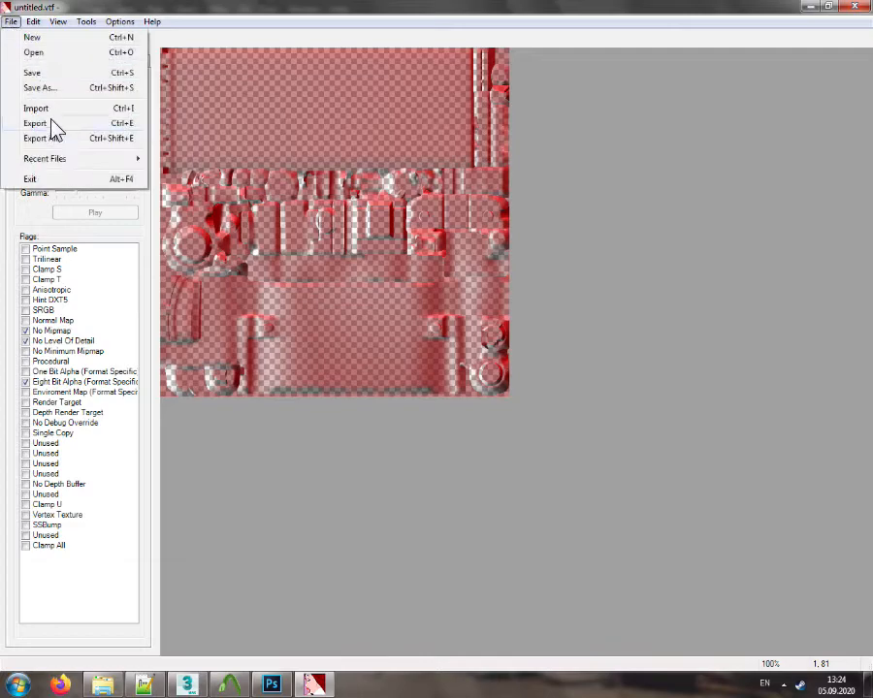
left_click(53, 125)
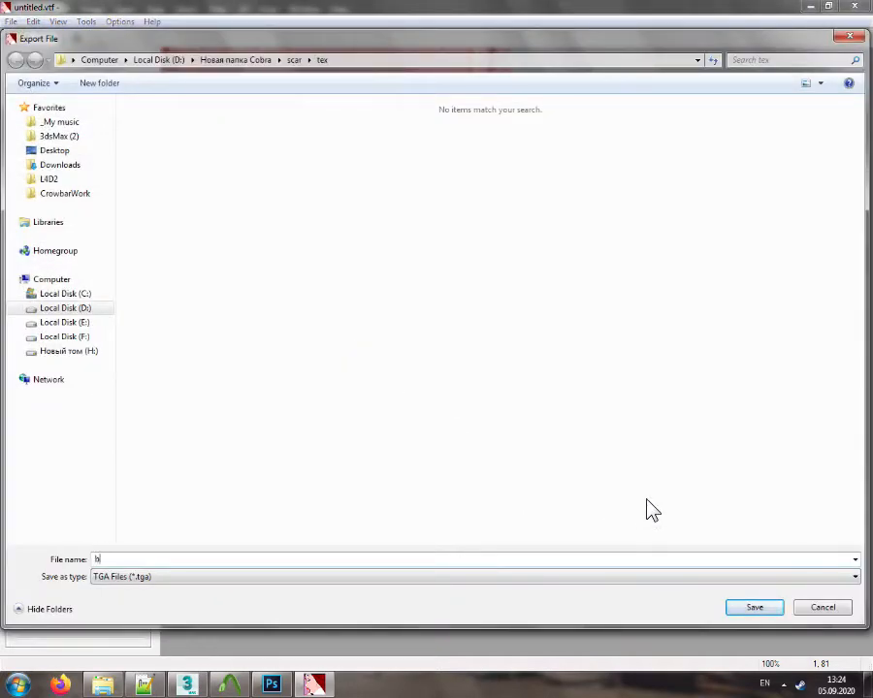
type("barrel")
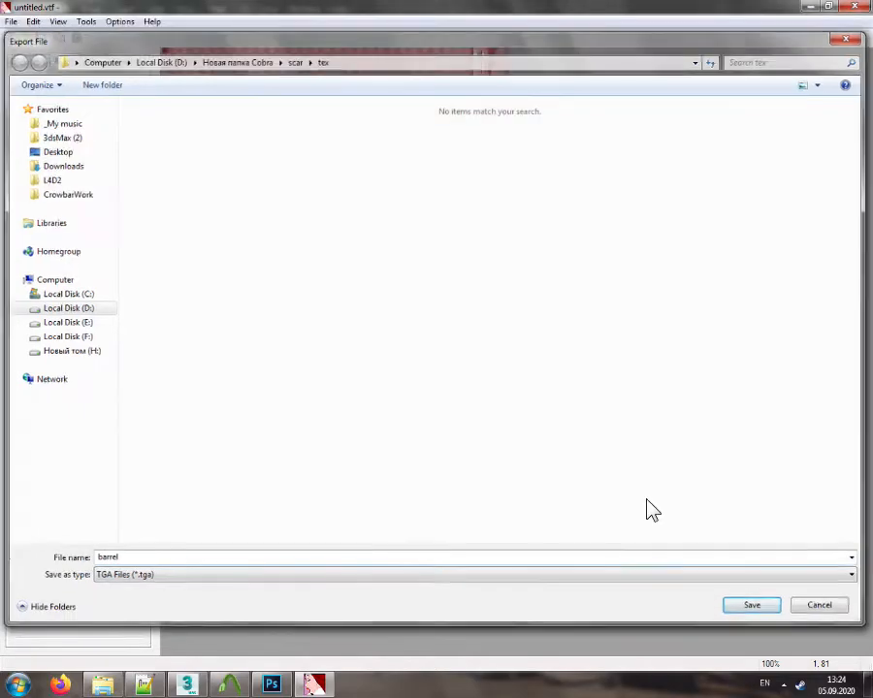
key("Return")
Import the flash_nm texture with the current VTF options and export it as a TGA file named flash
left_click(24, 37)
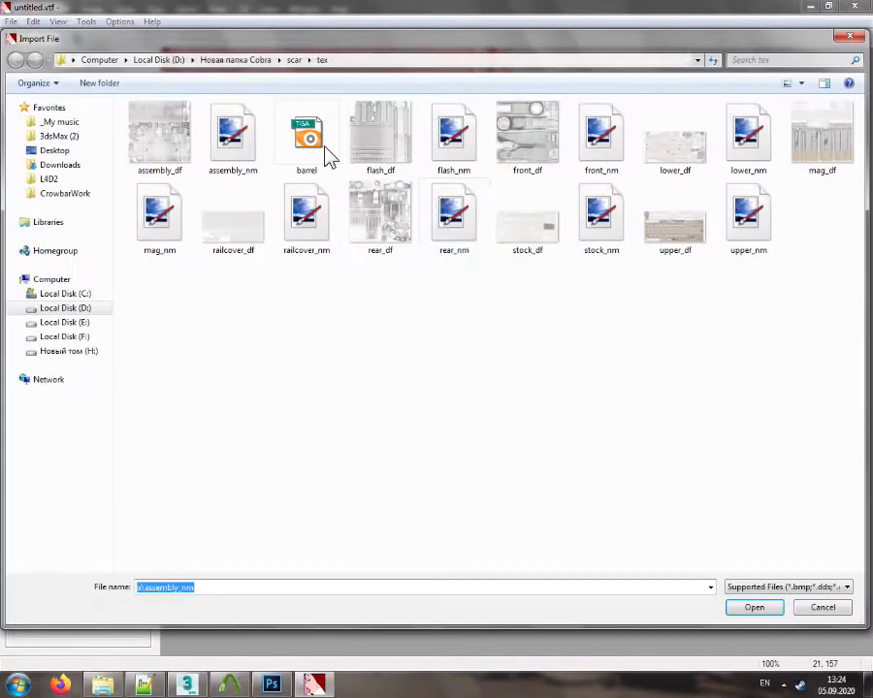
double_click(454, 139)
left_click(550, 477)
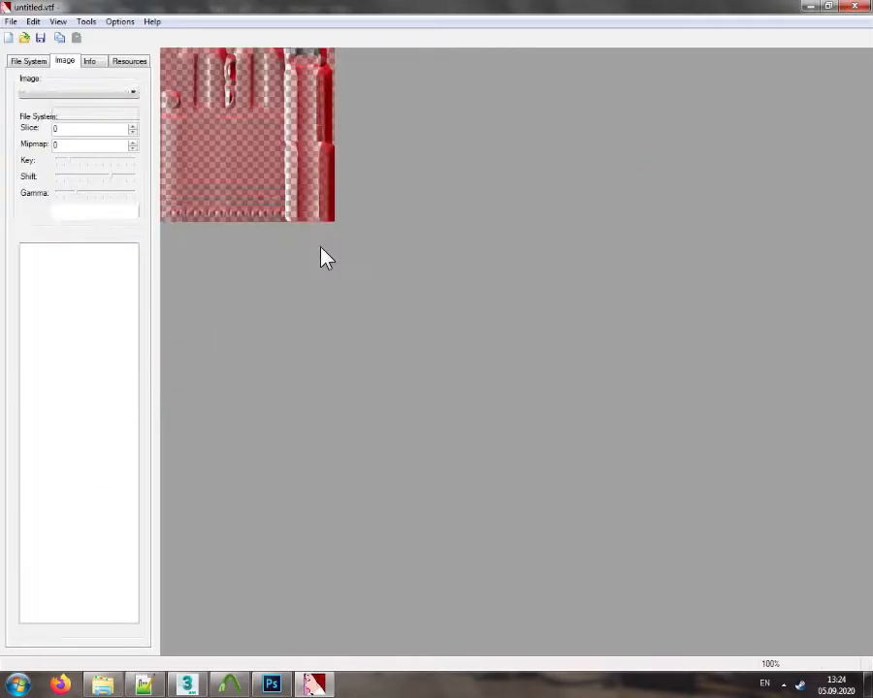
left_click(10, 22)
left_click(35, 124)
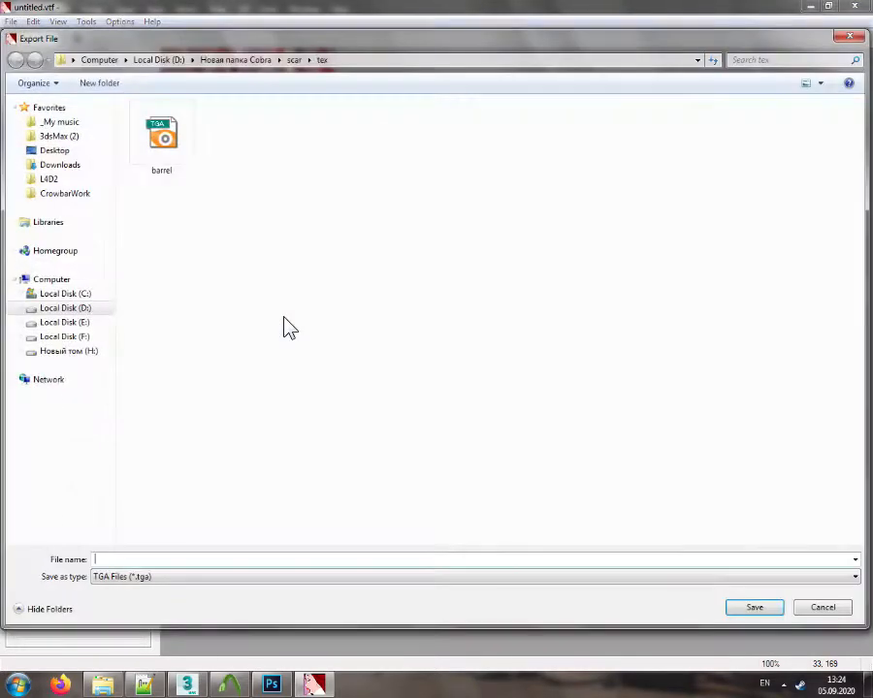
type("flash")
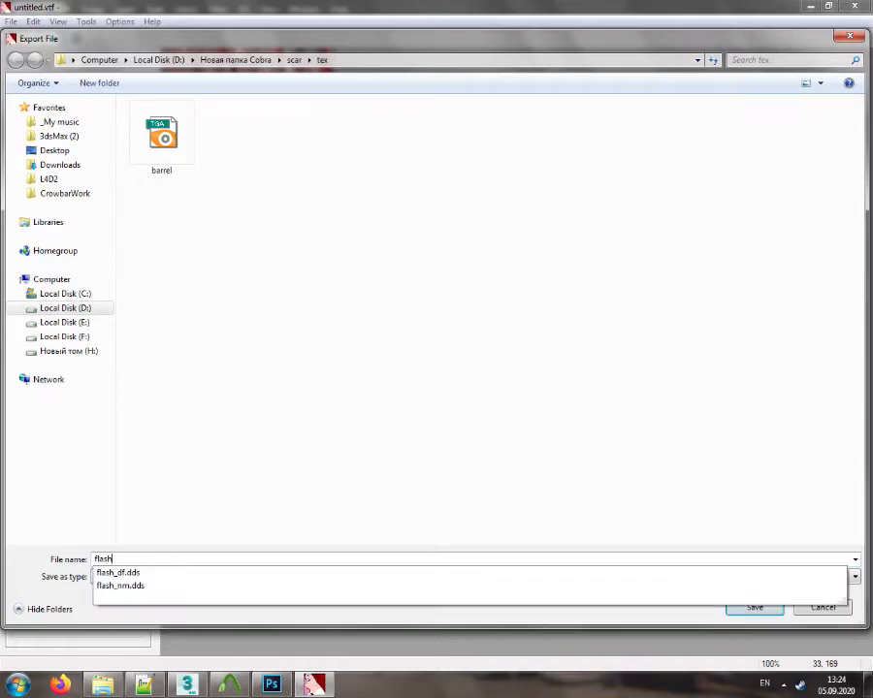
key("Return")
Import the front_nm texture with the current VTF options and export it as a TGA file named fsight
left_click(8, 37)
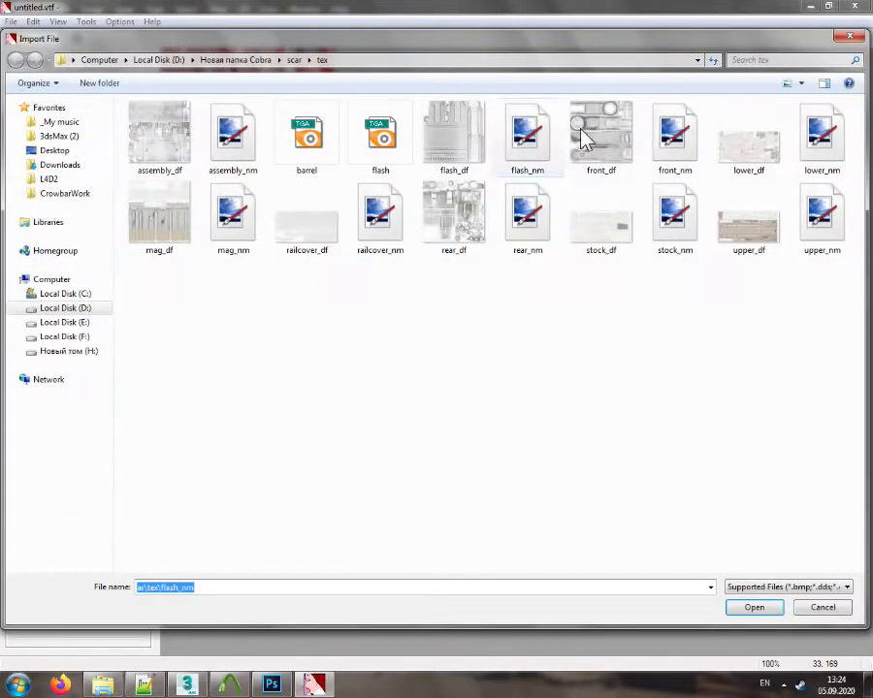
double_click(669, 138)
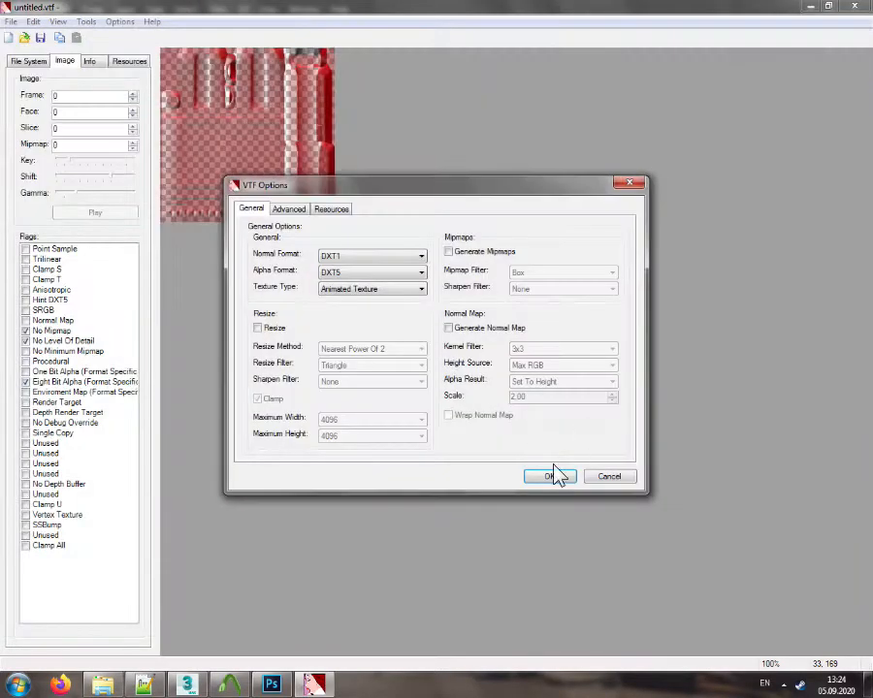
left_click(550, 476)
left_click(10, 20)
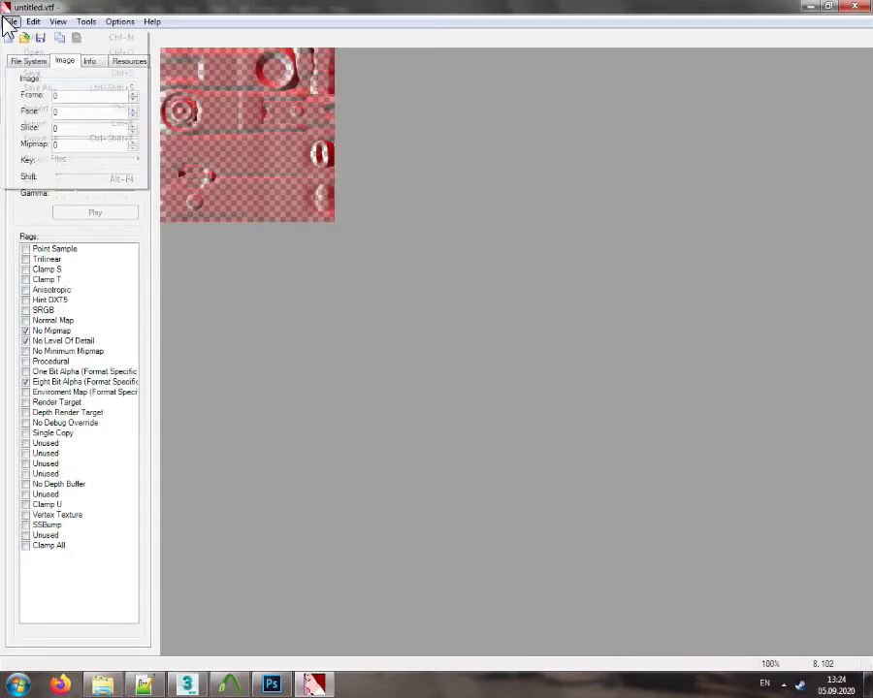
left_click(68, 122)
type("f")
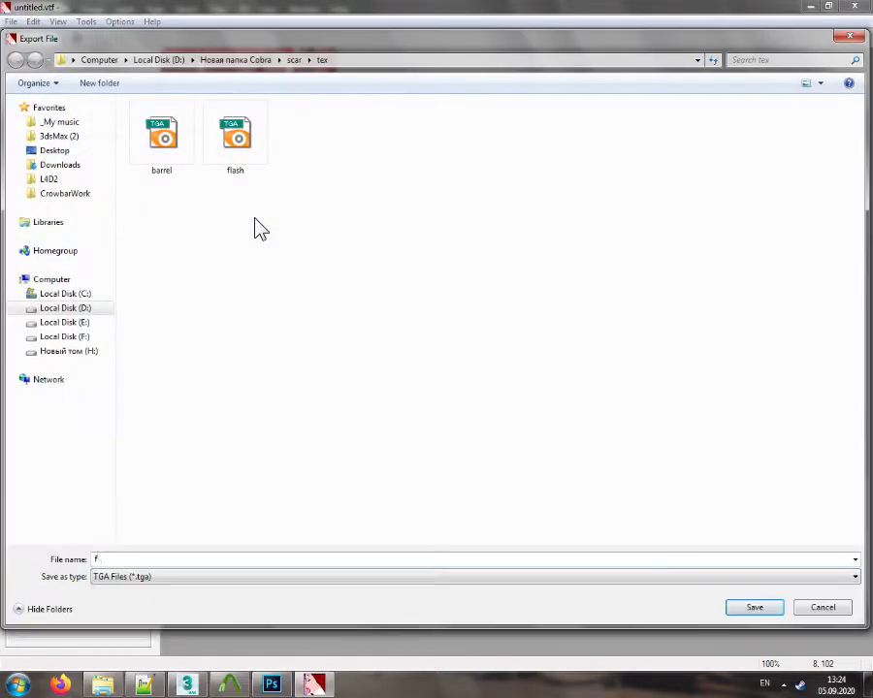
type("right")
key("Return")
Import the lower_nm texture with the current VTF options and export it as a TGA file named lower
left_click(6, 39)
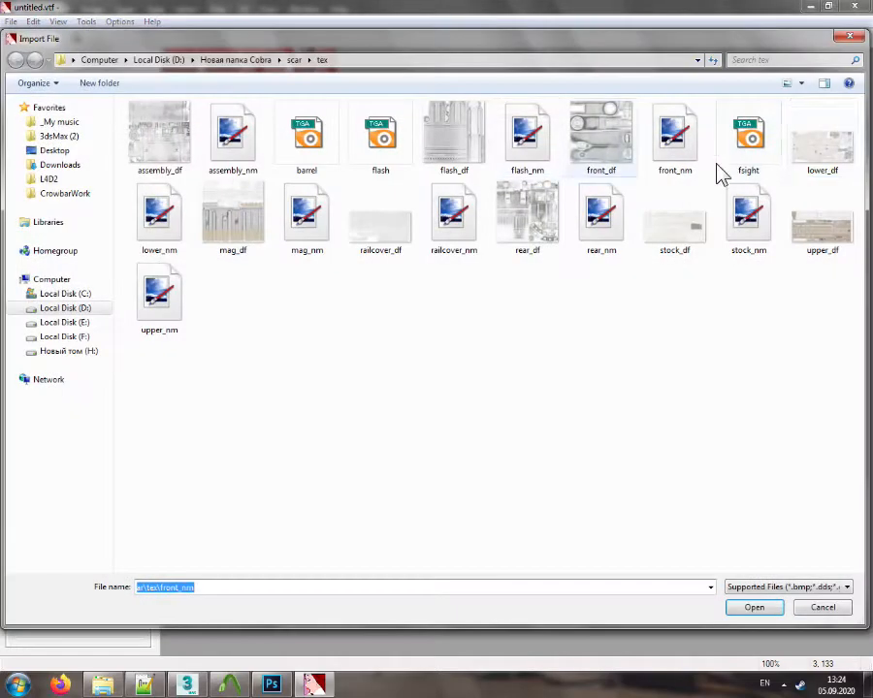
left_click(159, 226)
double_click(159, 226)
left_click(551, 475)
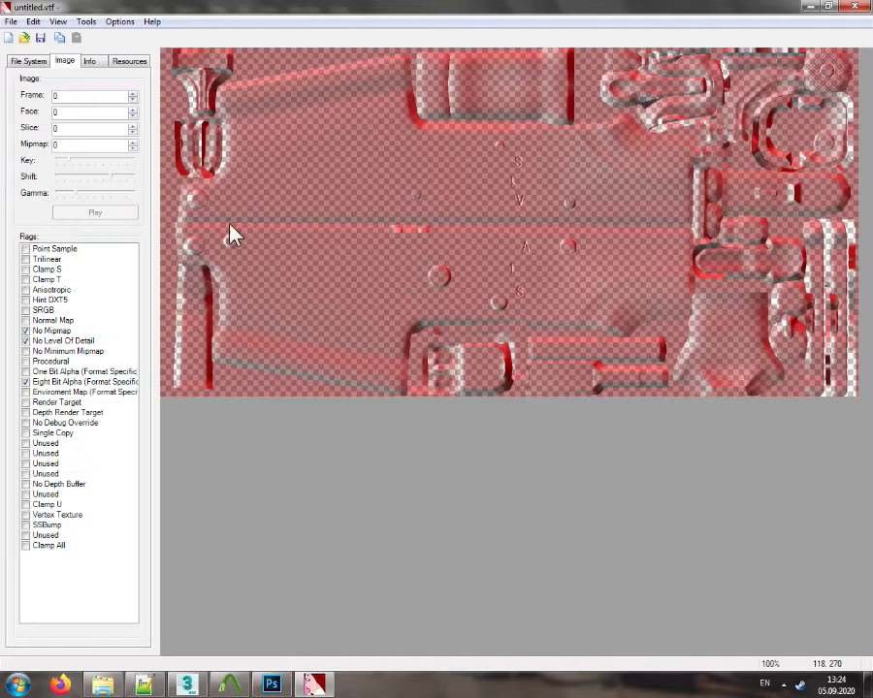
left_click(11, 21)
left_click(50, 123)
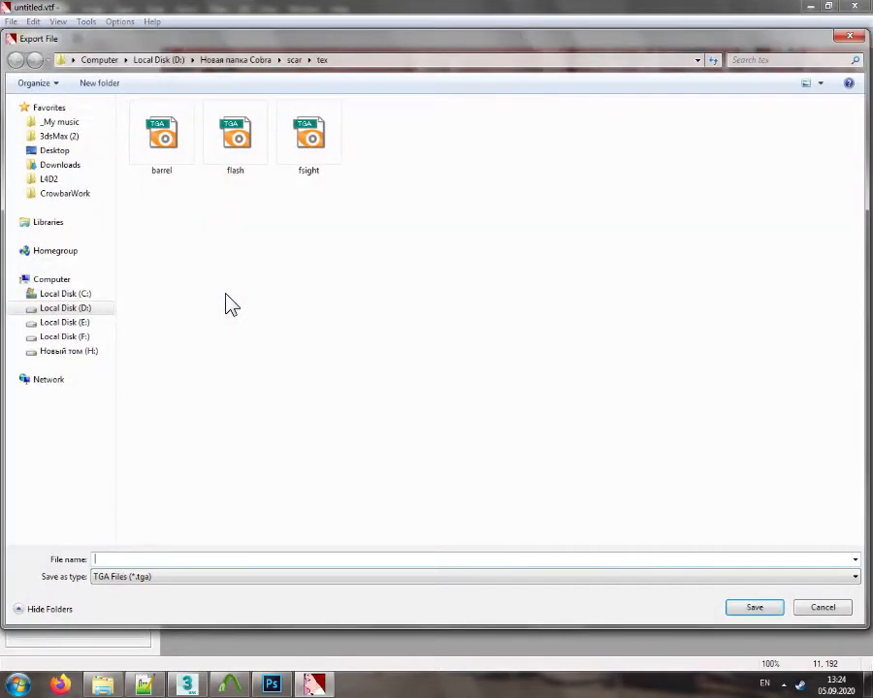
type("lower")
key("Return")
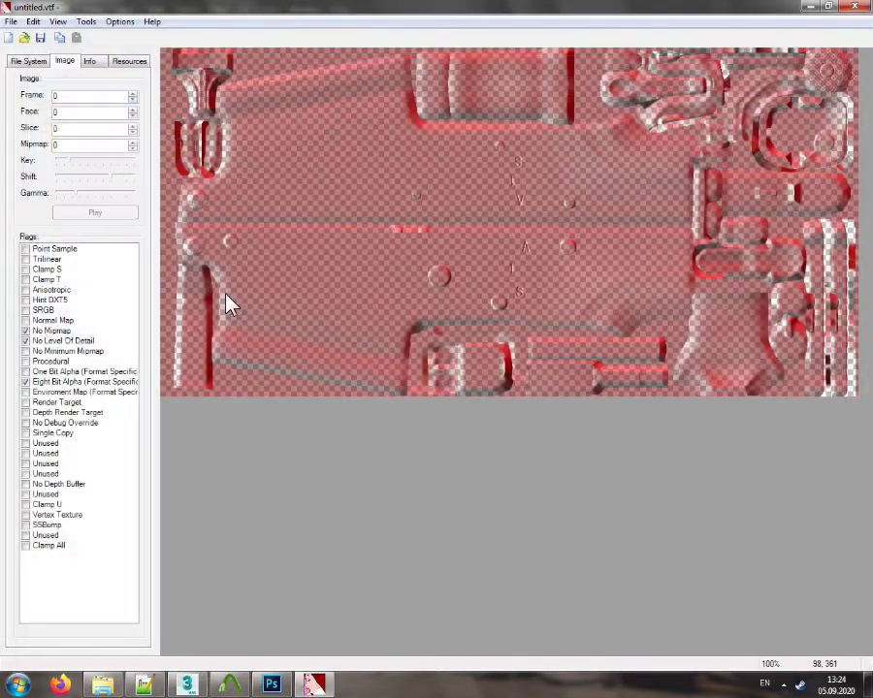
Import the mag_nm texture with the current VTF options and export it as a TGA file named mag
left_click(8, 37)
double_click(361, 220)
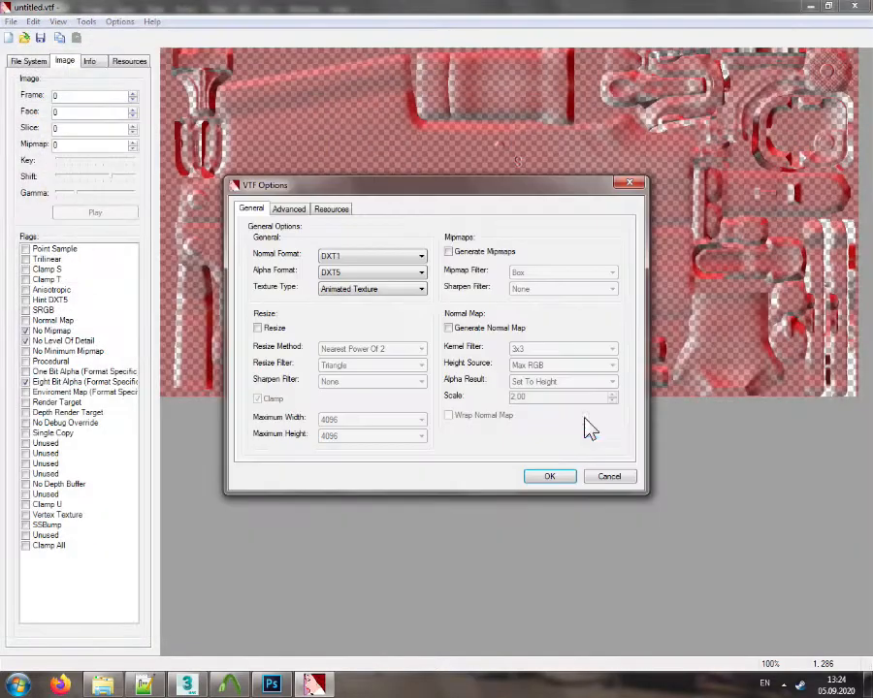
left_click(549, 476)
left_click(11, 21)
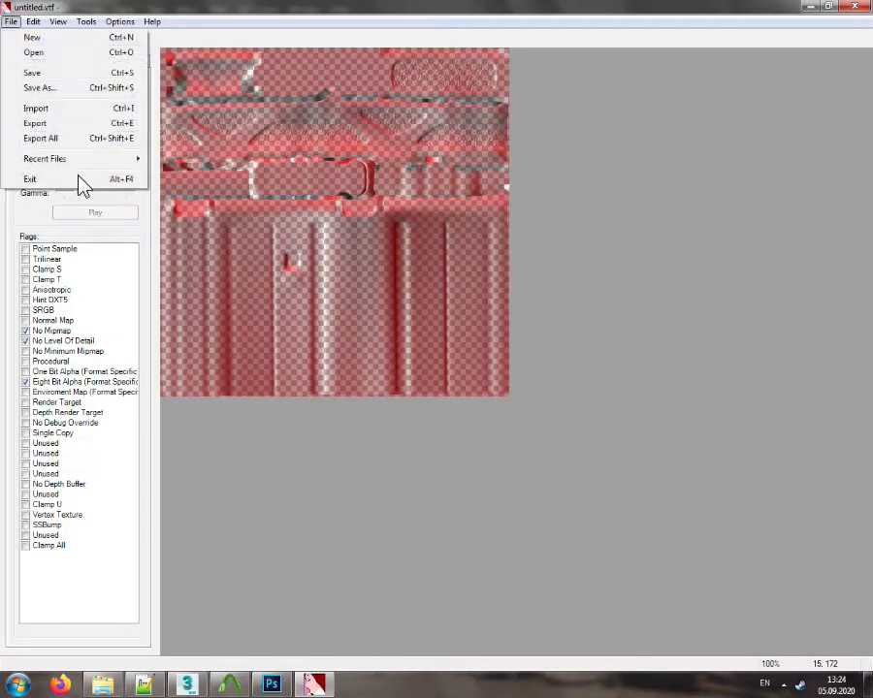
left_click(35, 138)
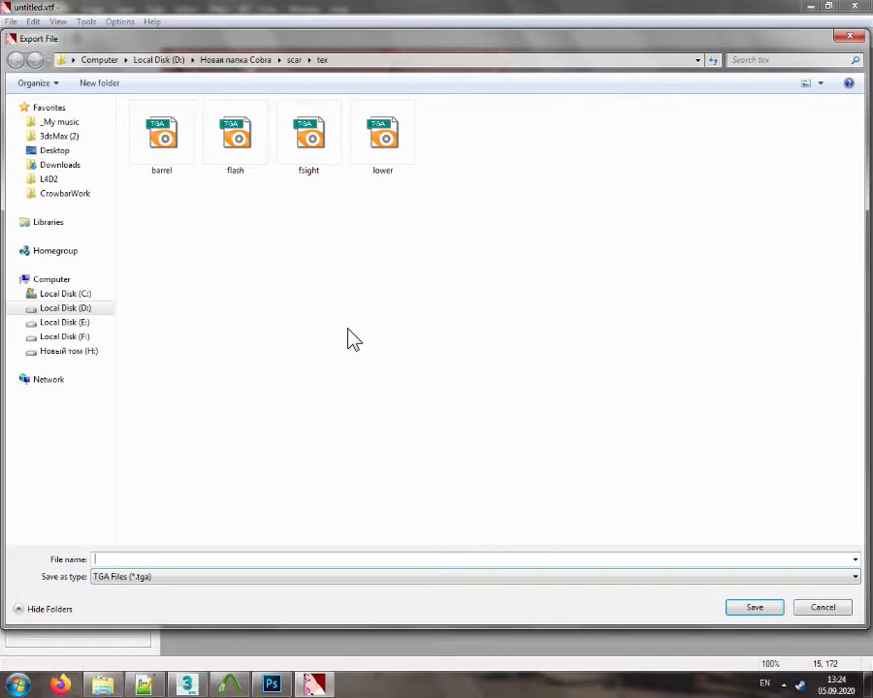
type("mag")
key("Return")
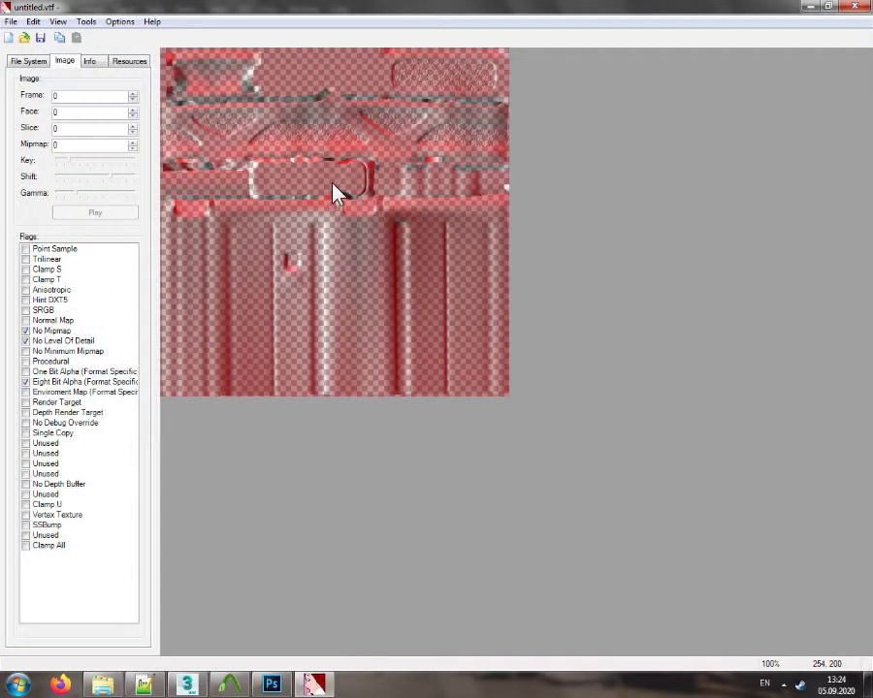
Import the railcover_nm texture with the current VTF options and export it as a TGA file named cover
left_click(8, 38)
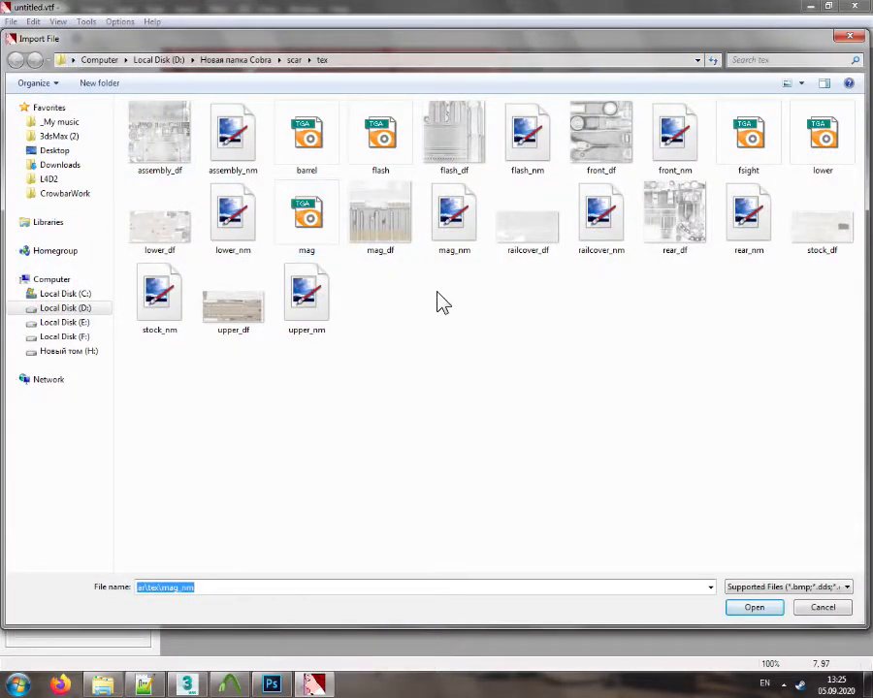
double_click(570, 244)
left_click(531, 477)
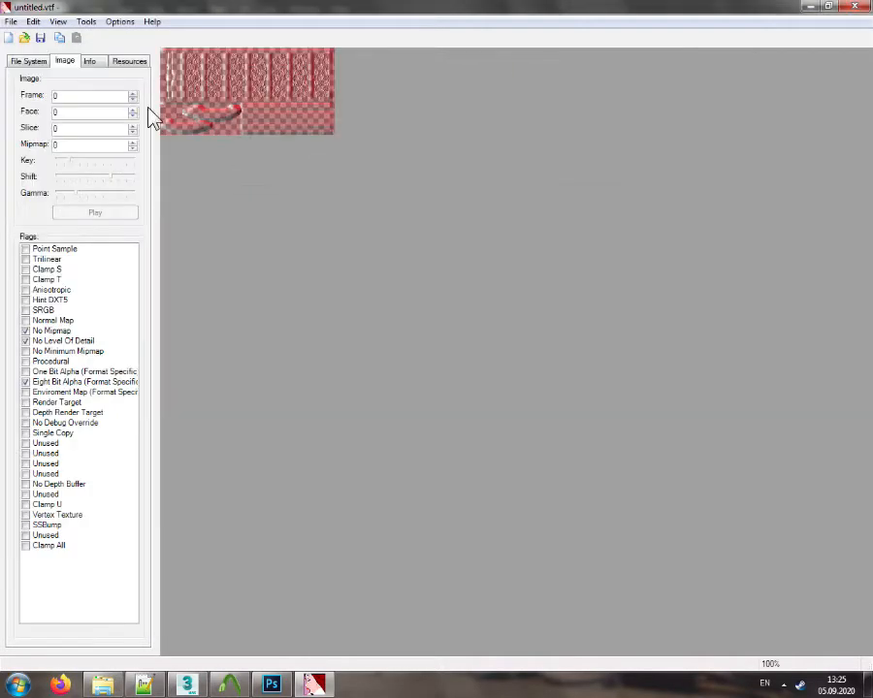
left_click(11, 21)
left_click(93, 121)
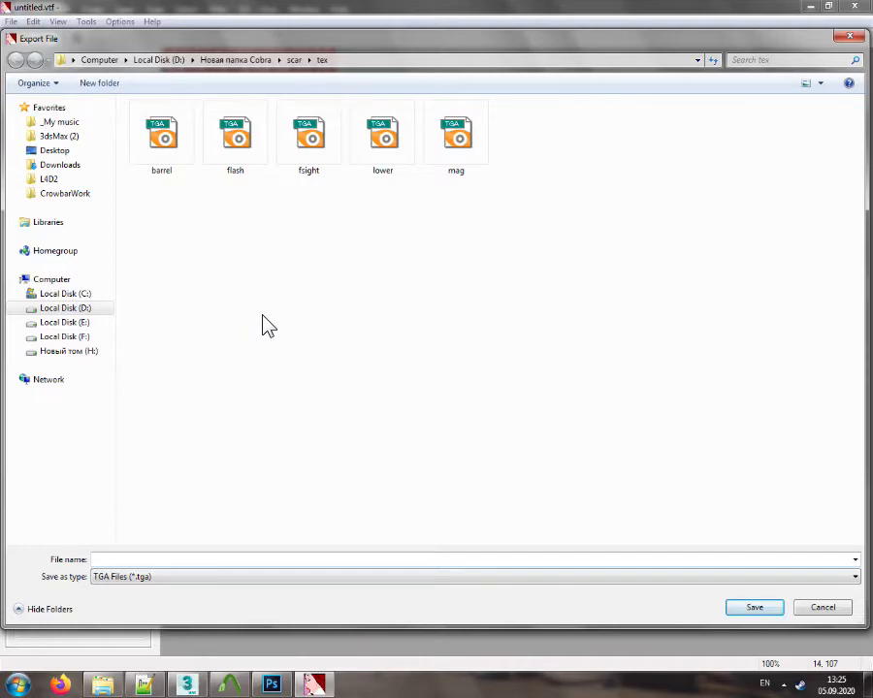
type("ver")
key("Return")
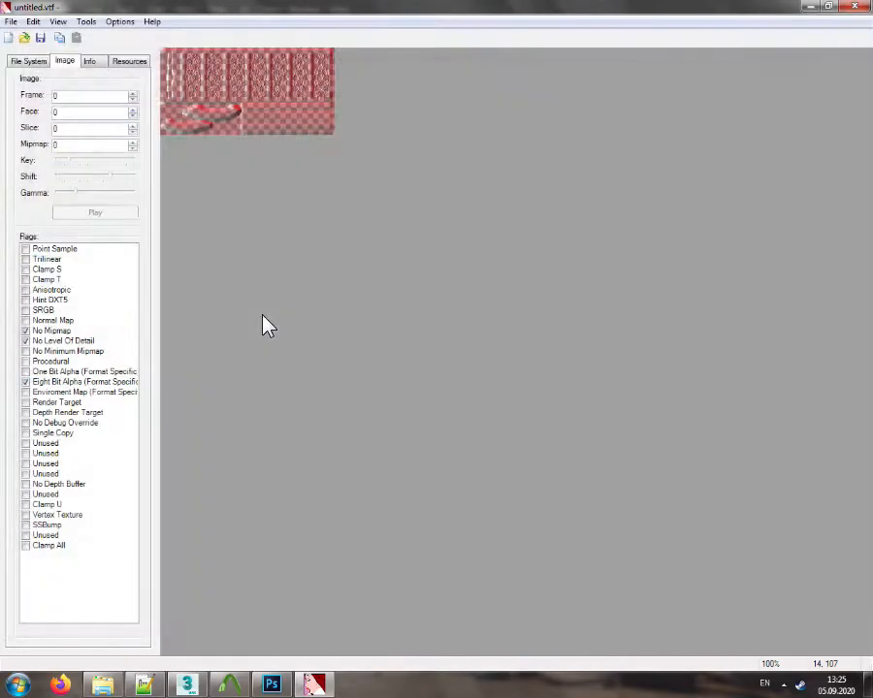
Import the rear_nm texture with the current VTF options and export it as a TGA file named rsight
key("ctrl+i")
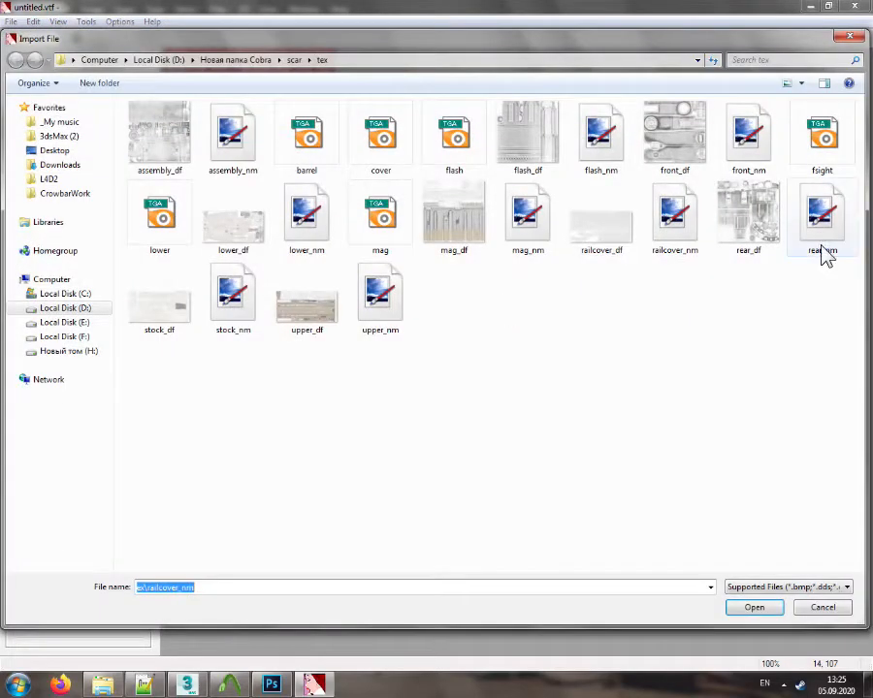
left_click(822, 216)
double_click(822, 216)
left_click(534, 475)
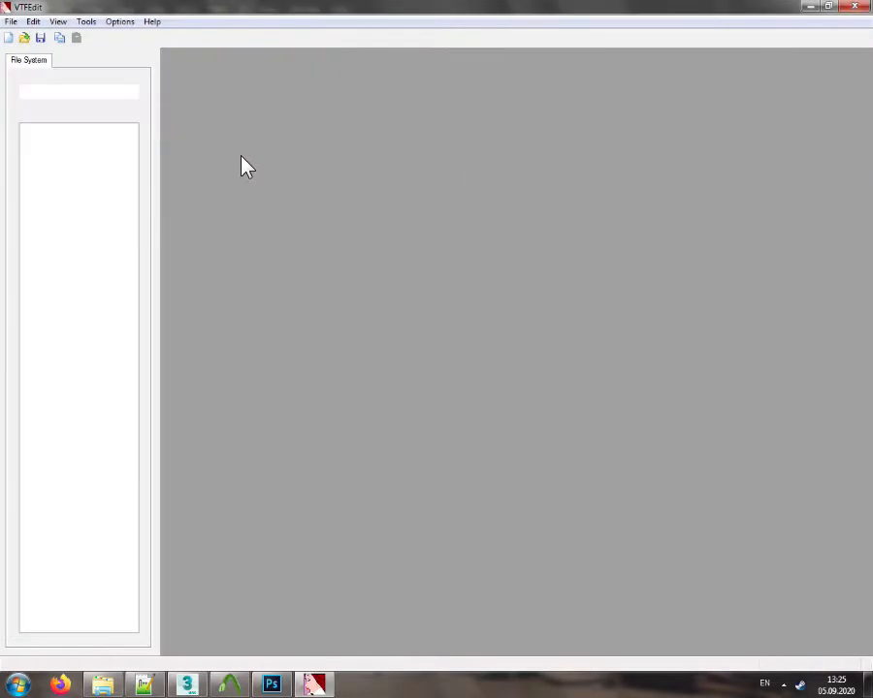
left_click(11, 22)
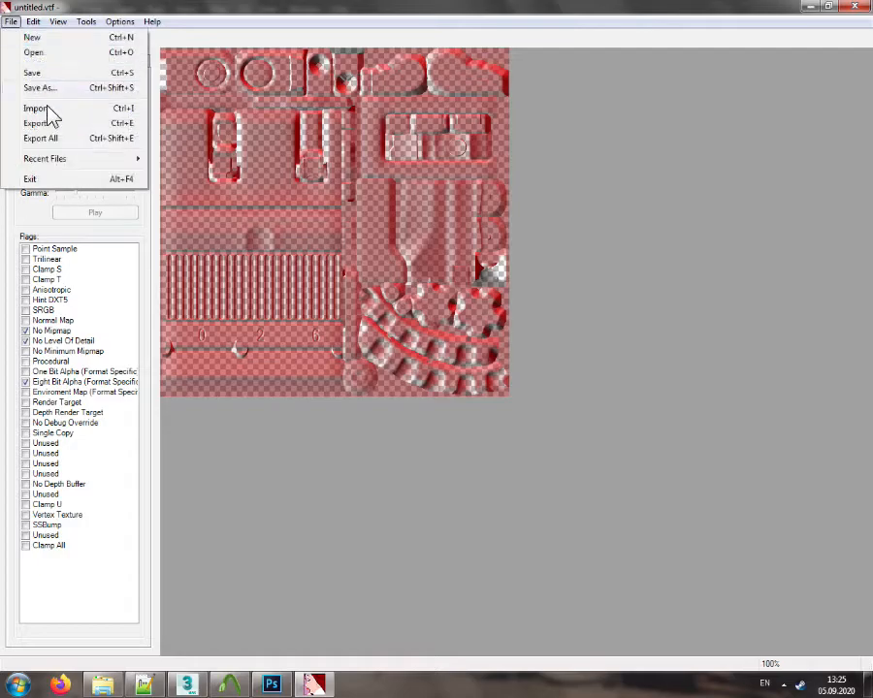
left_click(53, 121)
left_click(247, 561)
type("r")
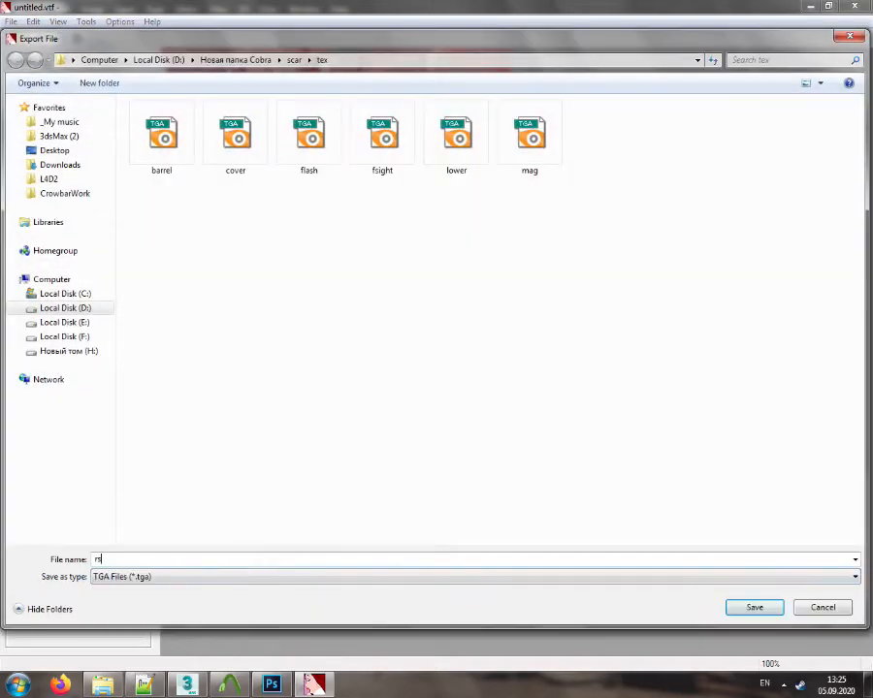
type("sight")
key("Return")
Import the stock_nm texture with the current VTF options and export it as a TGA file named stock
left_click(9, 37)
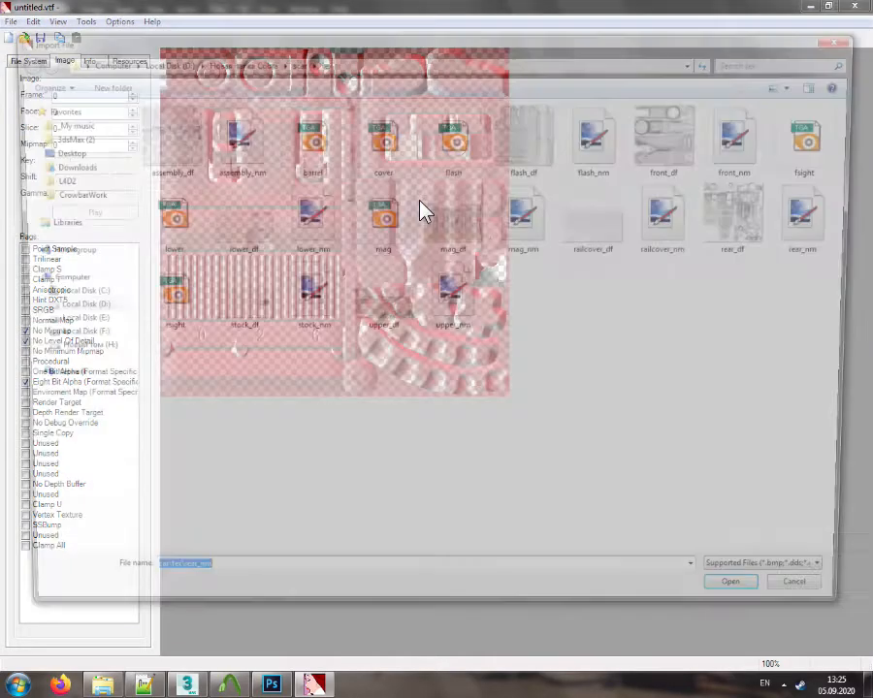
left_click(320, 312)
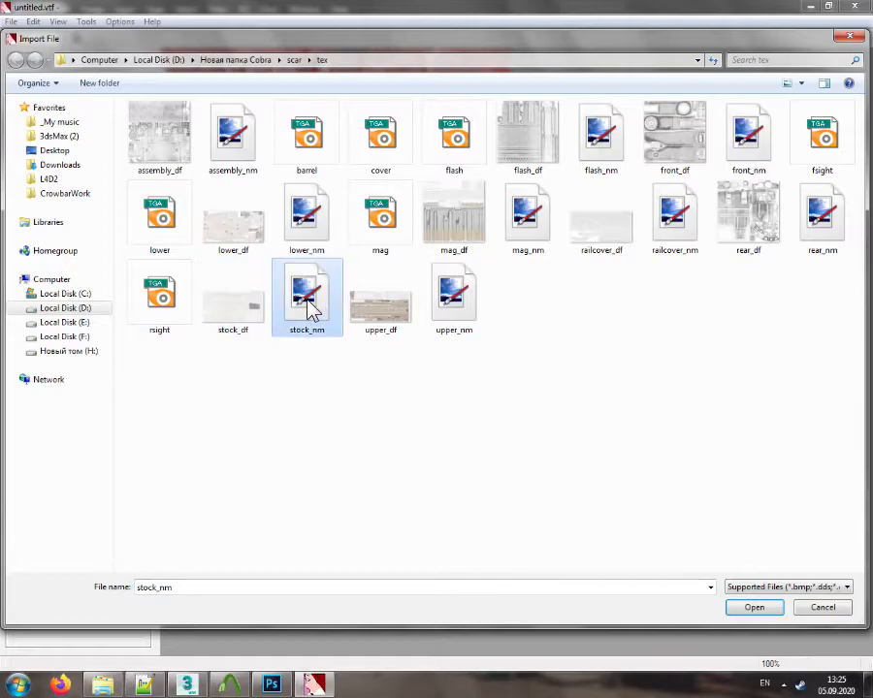
double_click(308, 308)
left_click(548, 475)
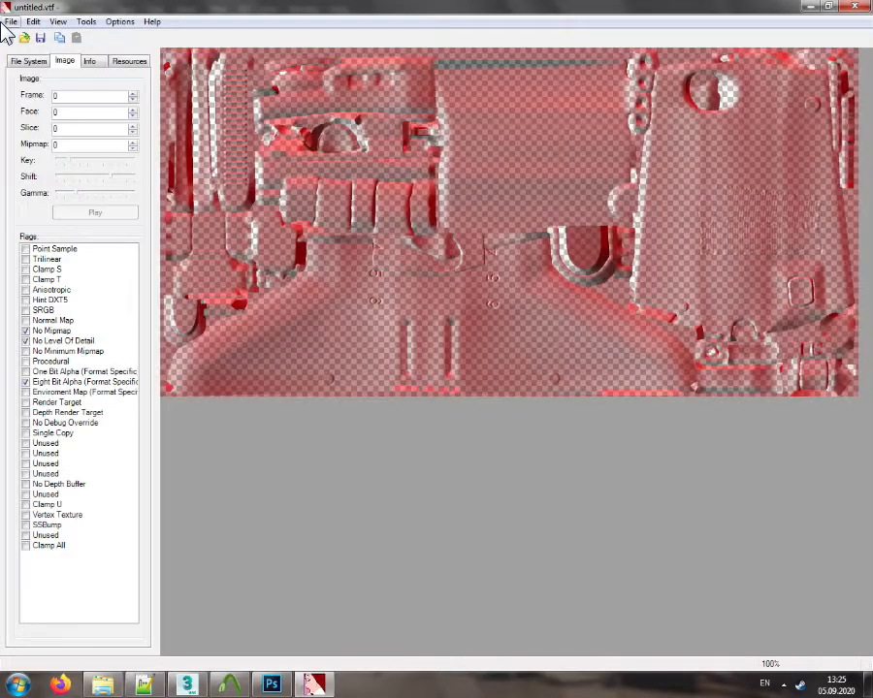
left_click(10, 21)
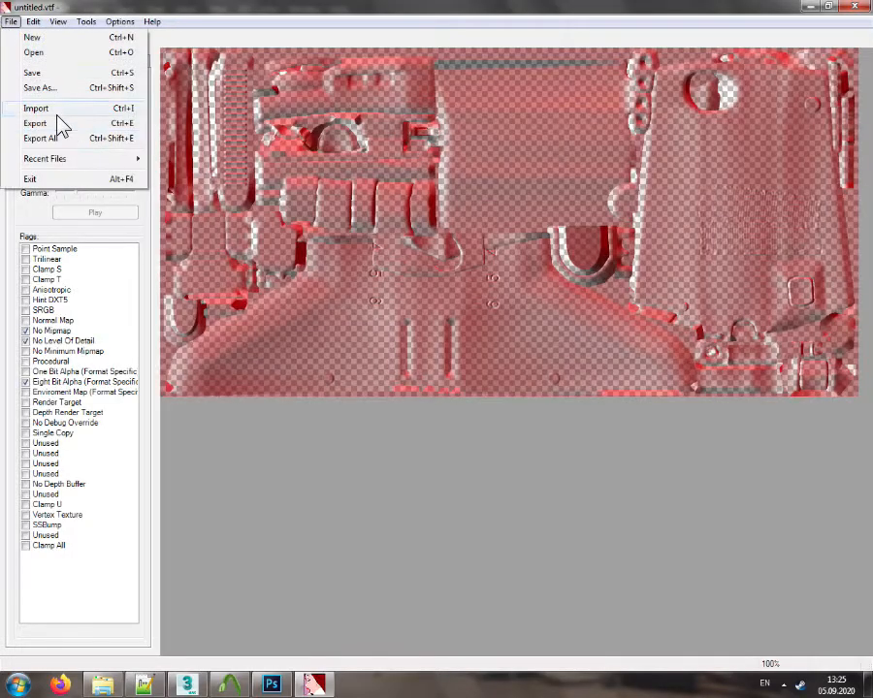
left_click(62, 123)
type("stock")
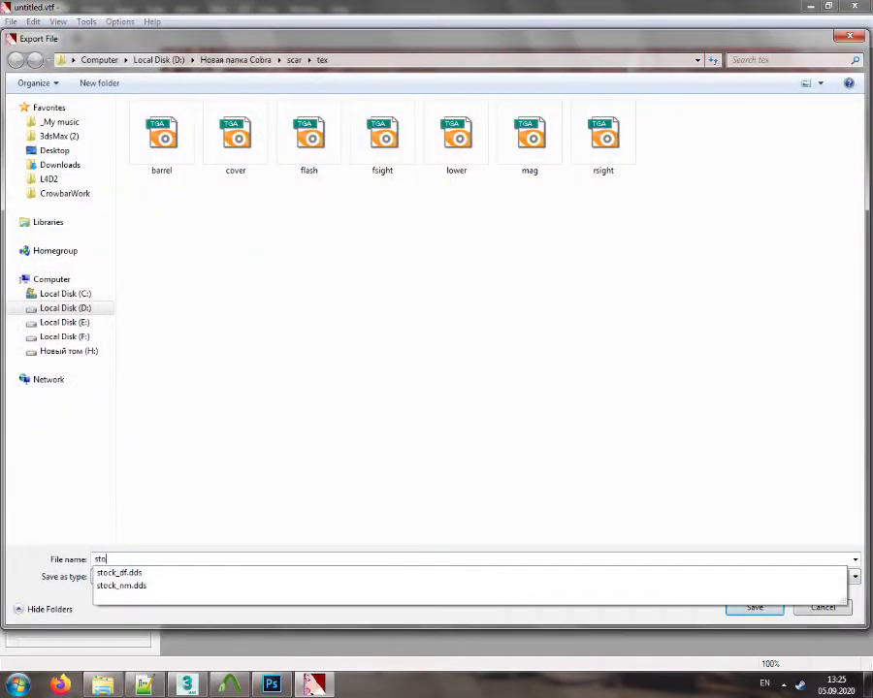
key("Return")
Import the upper_nm texture with the current VTF options and export it as a TGA file named upper
left_click(7, 37)
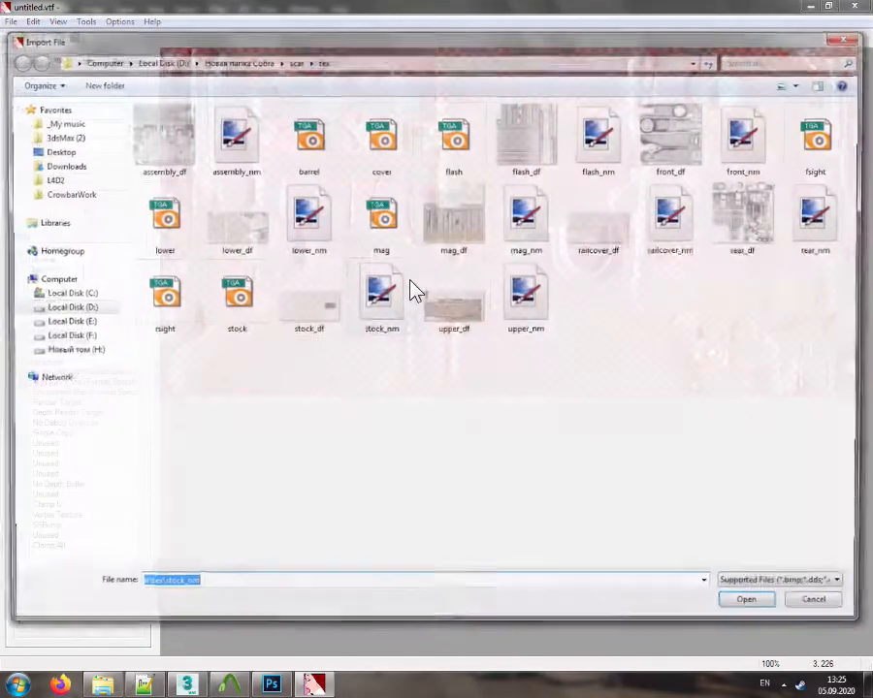
double_click(520, 315)
left_click(549, 476)
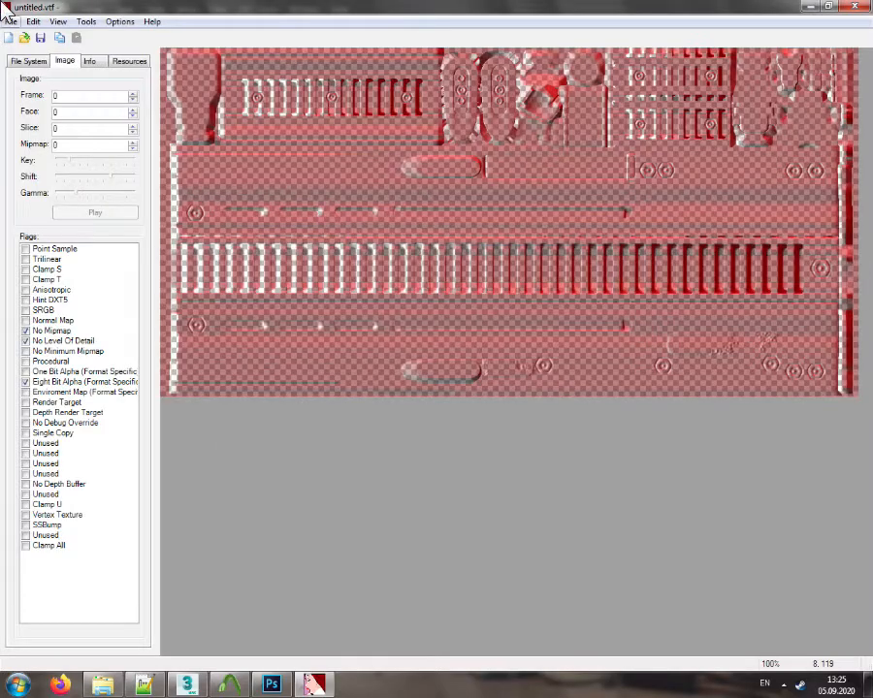
left_click(10, 19)
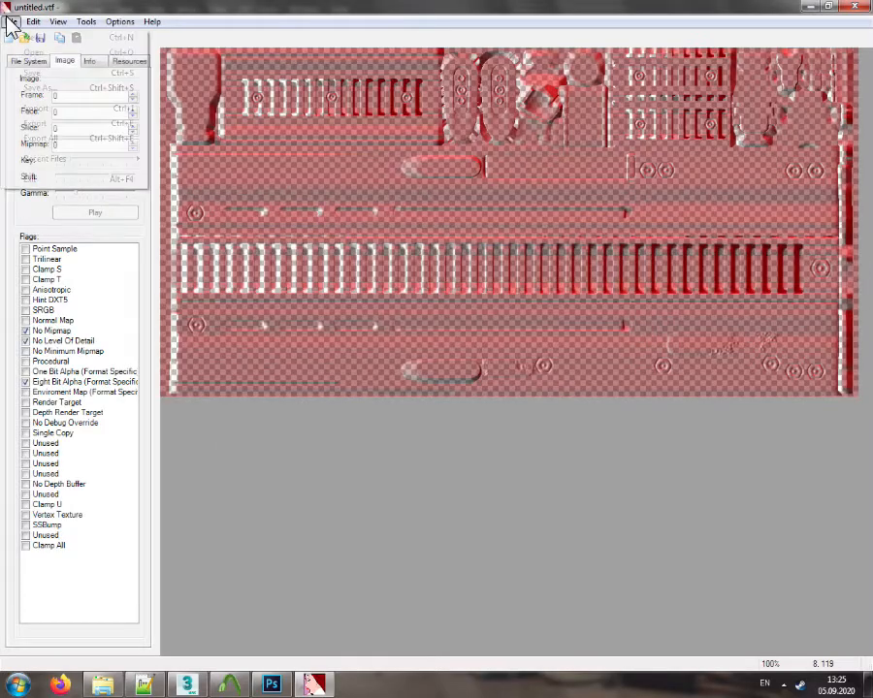
left_click(56, 126)
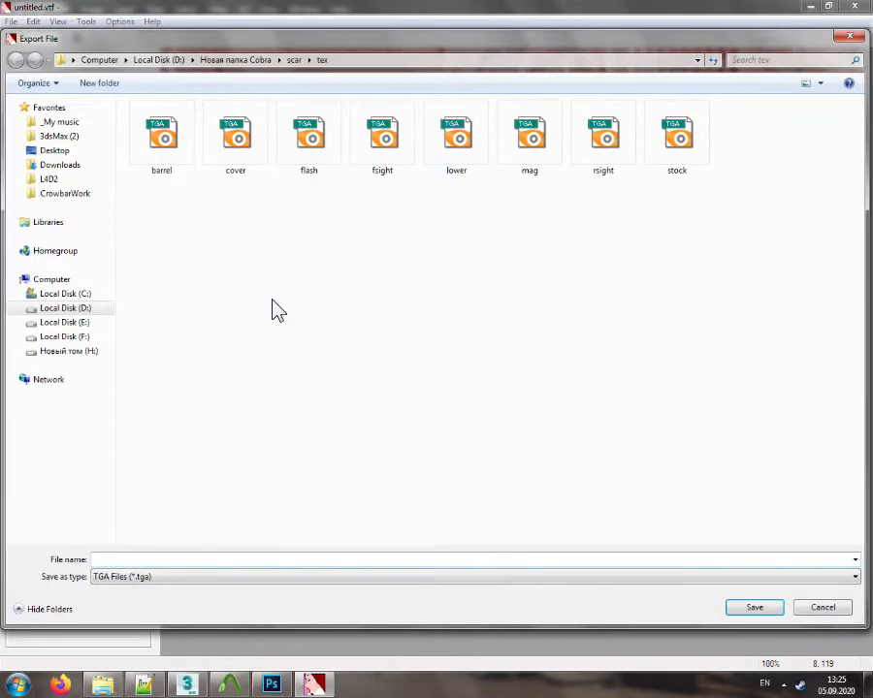
type("upper")
key("Return")
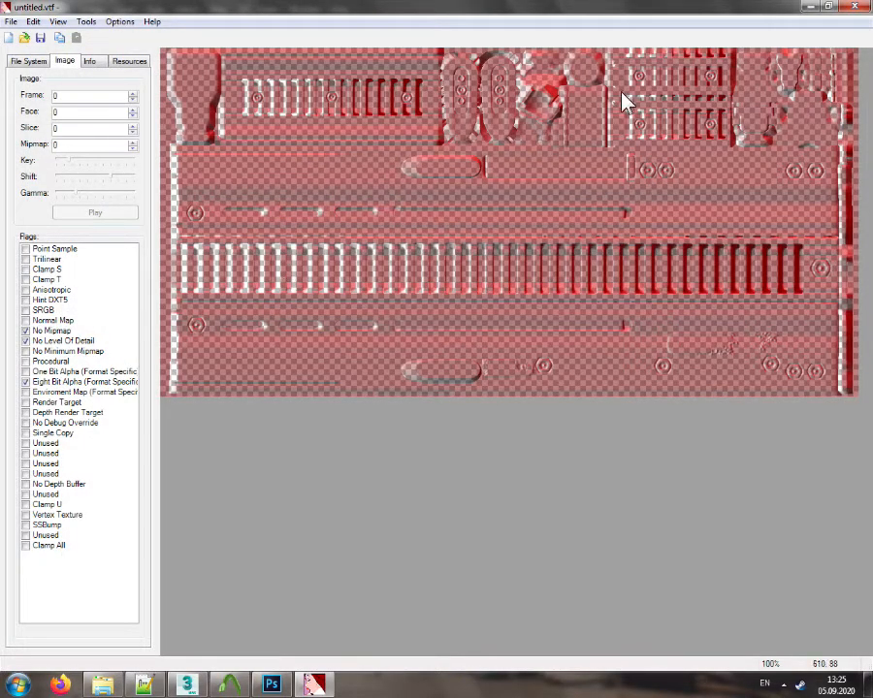
Open the barrel TGA file from the tex folder in Photoshop and examine its Red, Green, Blue and Alpha 1 channels individually
left_click(811, 7)
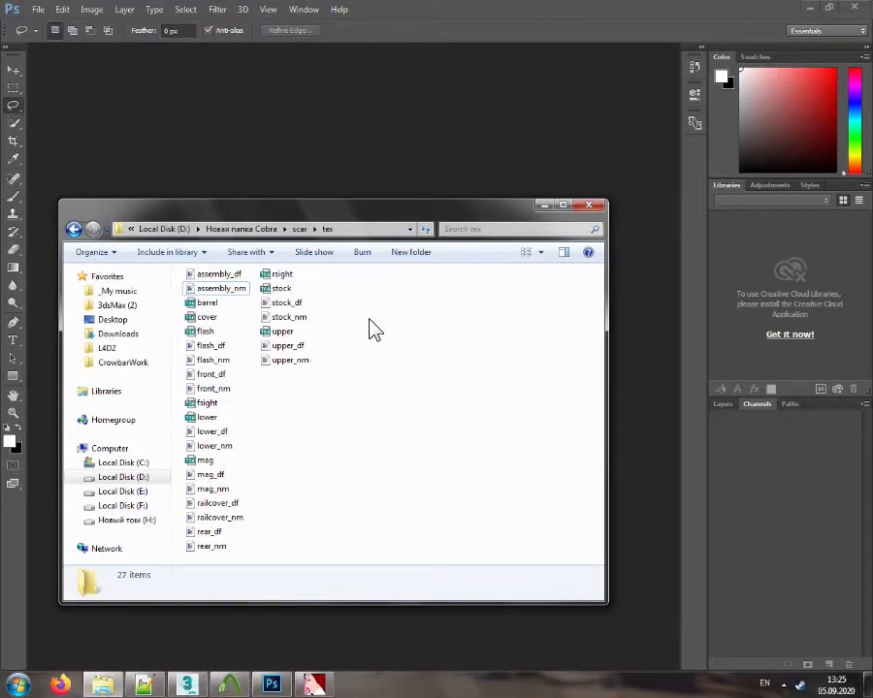
left_click_drag(205, 305, 282, 146)
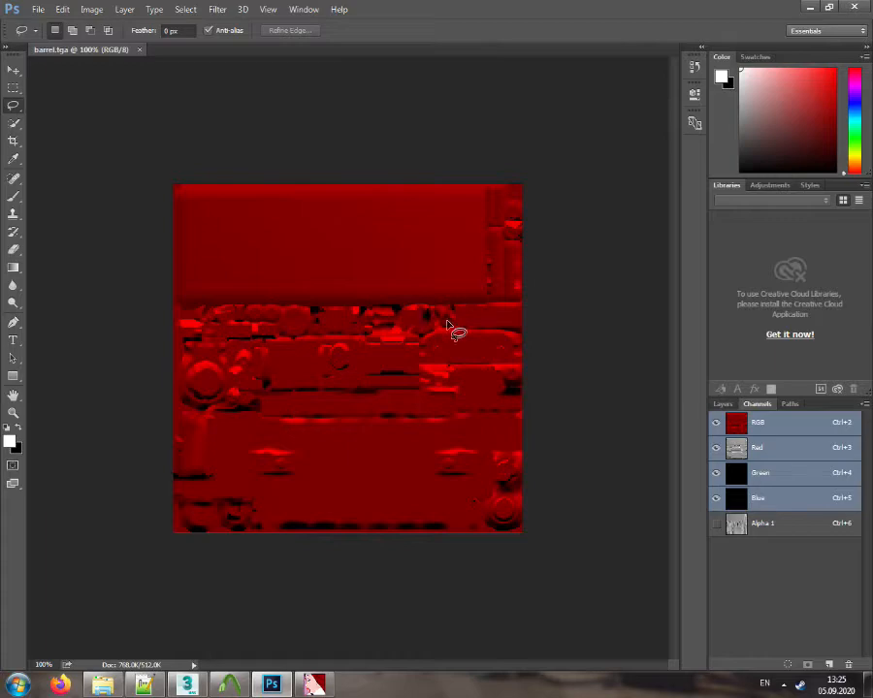
left_click(779, 455)
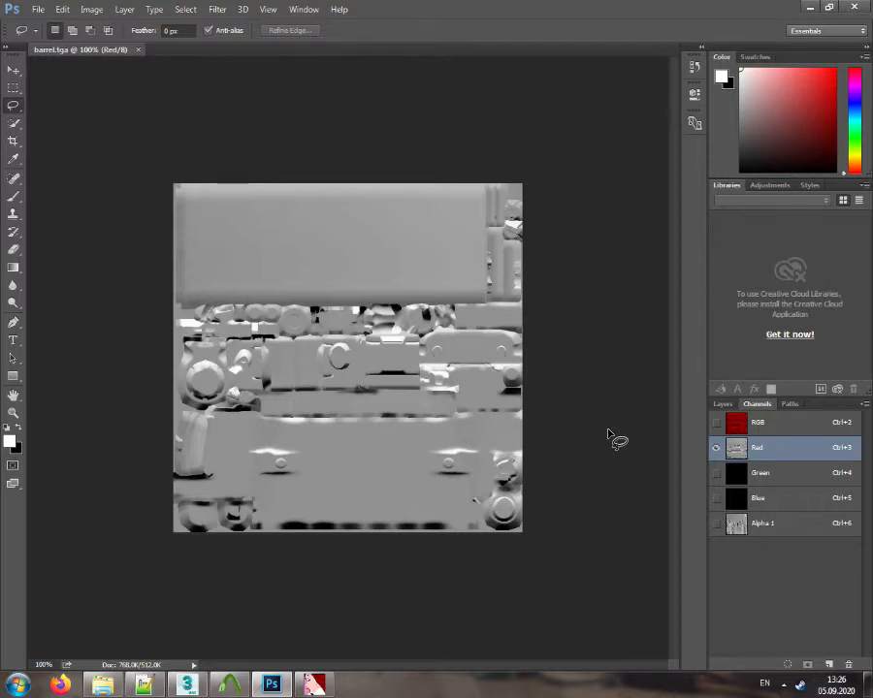
left_click(778, 475)
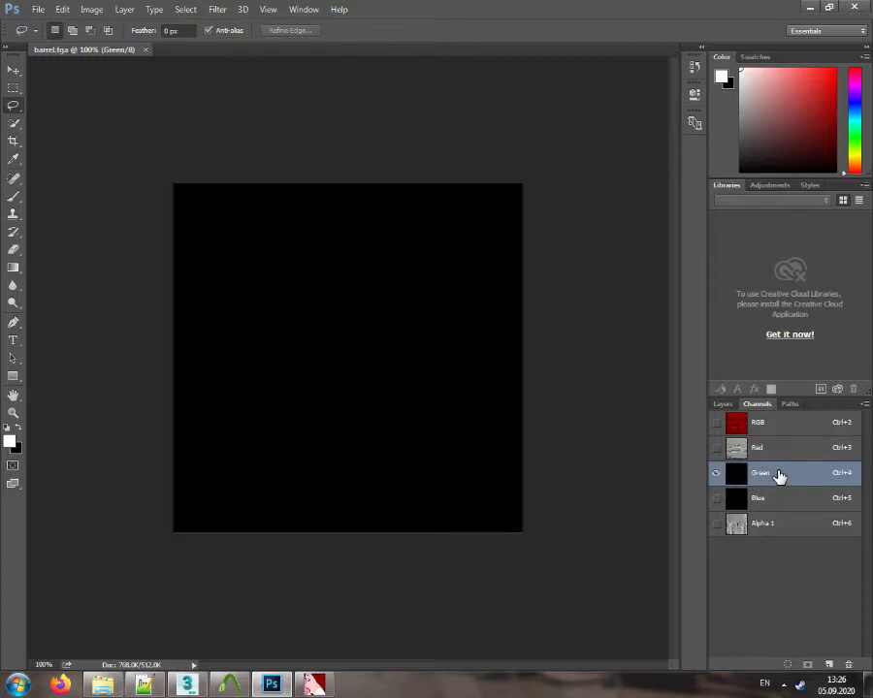
left_click(771, 533)
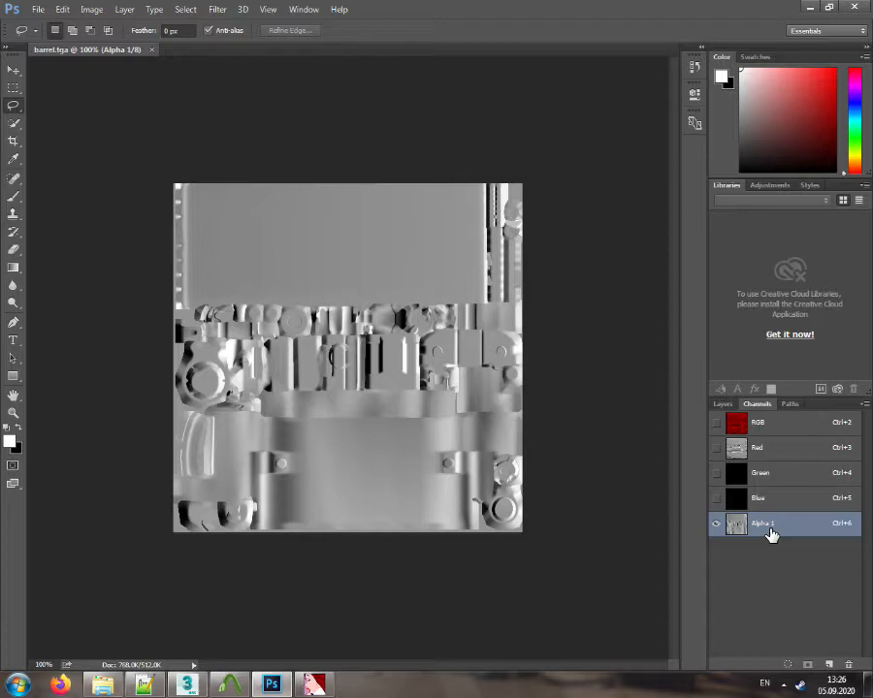
left_click(767, 453)
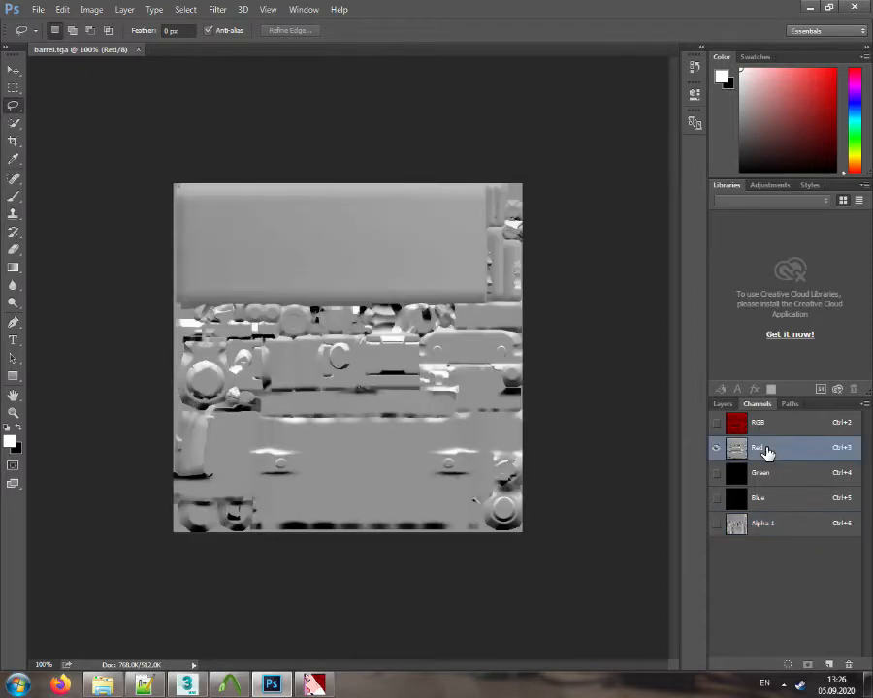
left_click(775, 499)
left_click(777, 522)
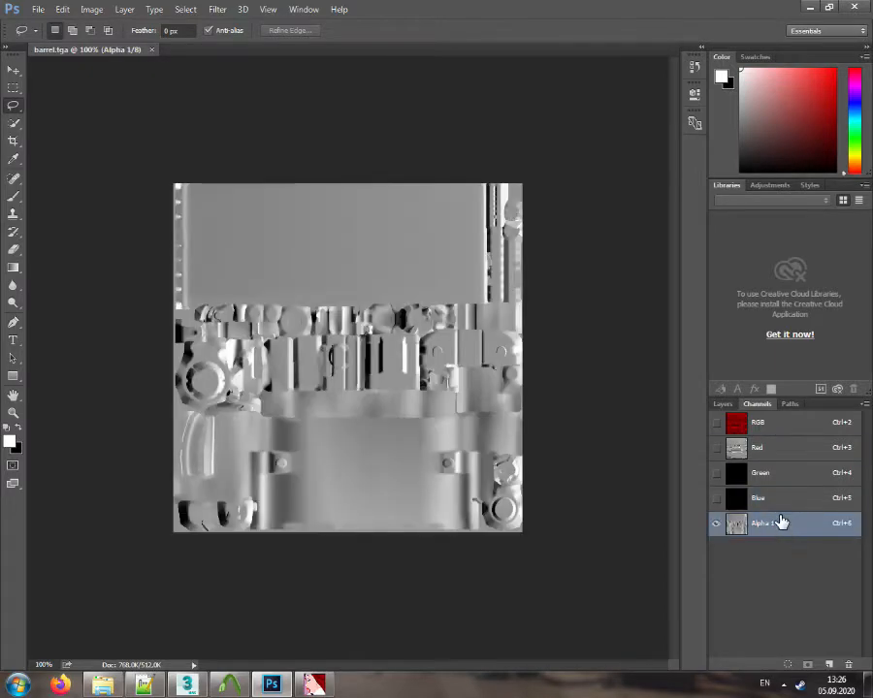
Move the whole content of the Red channel into the Green channel and invert it
left_click(771, 447)
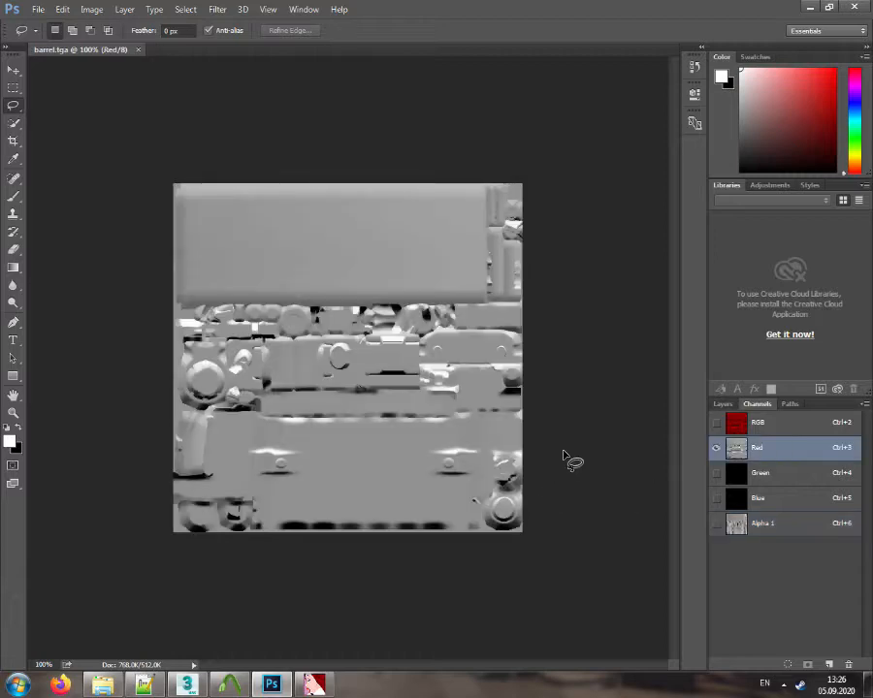
key("ctrl+a")
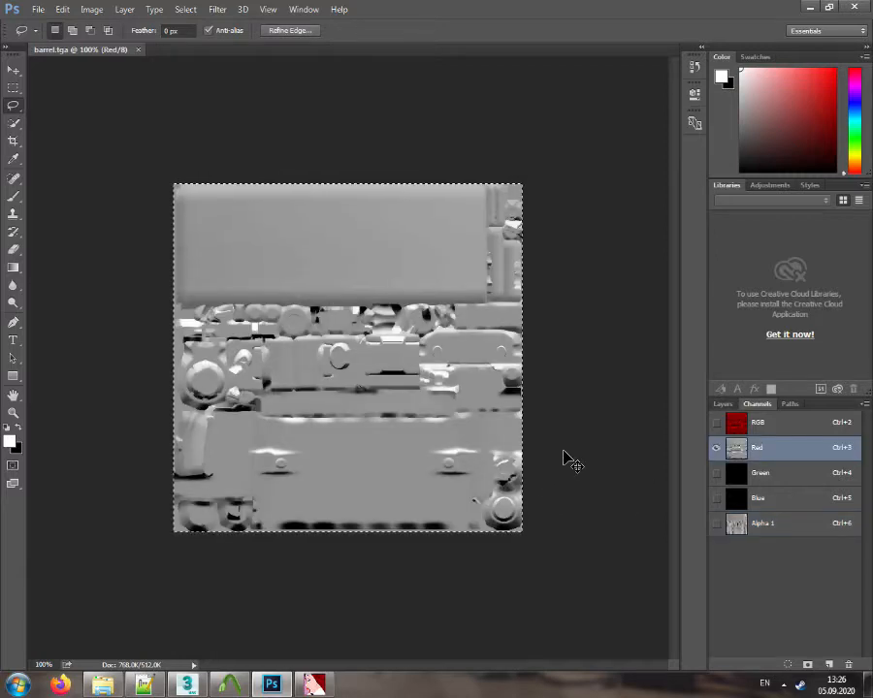
key("Delete")
key("ctrl+d")
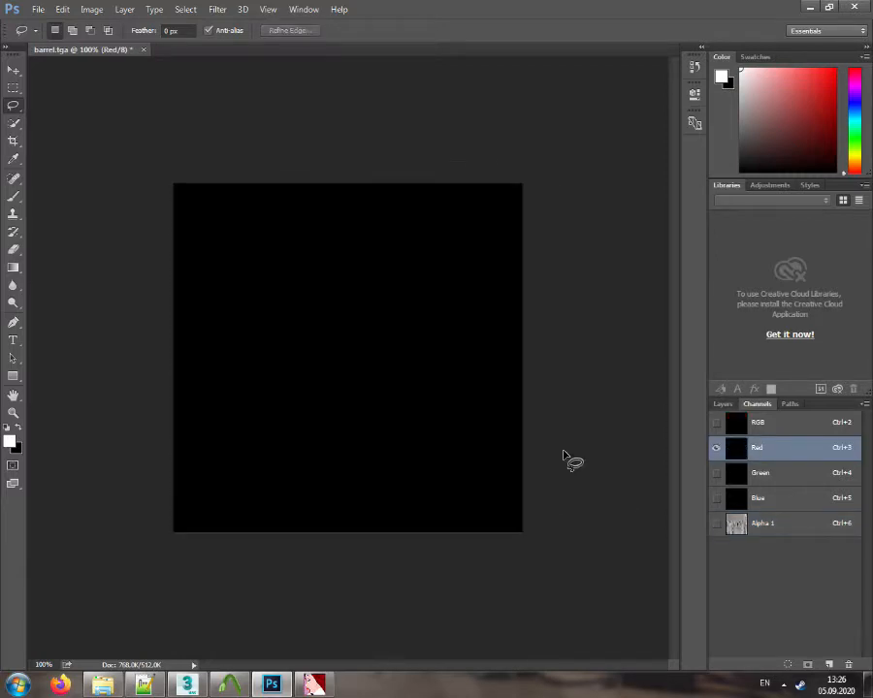
left_click(761, 473)
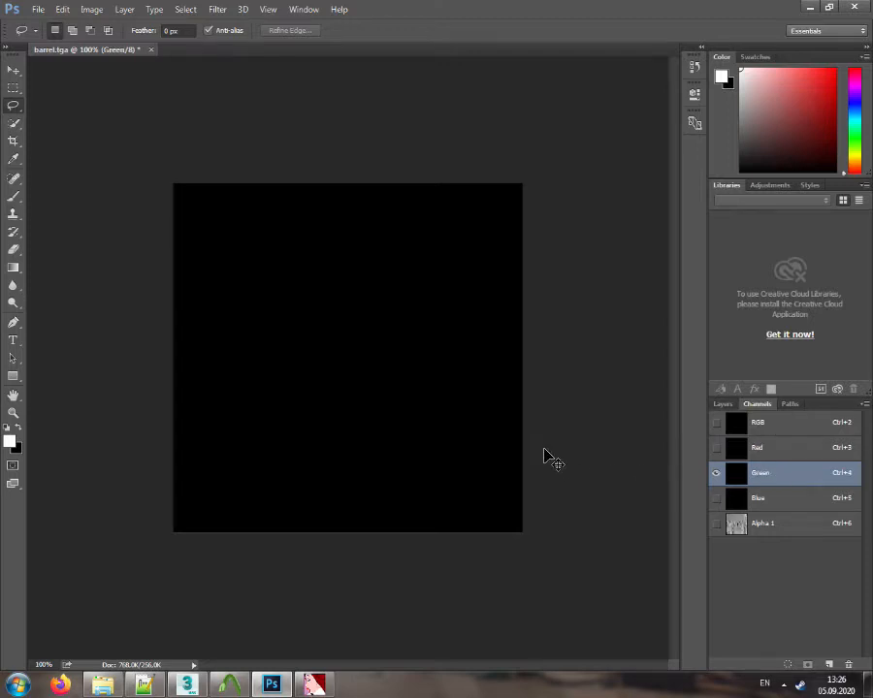
key("ctrl+v")
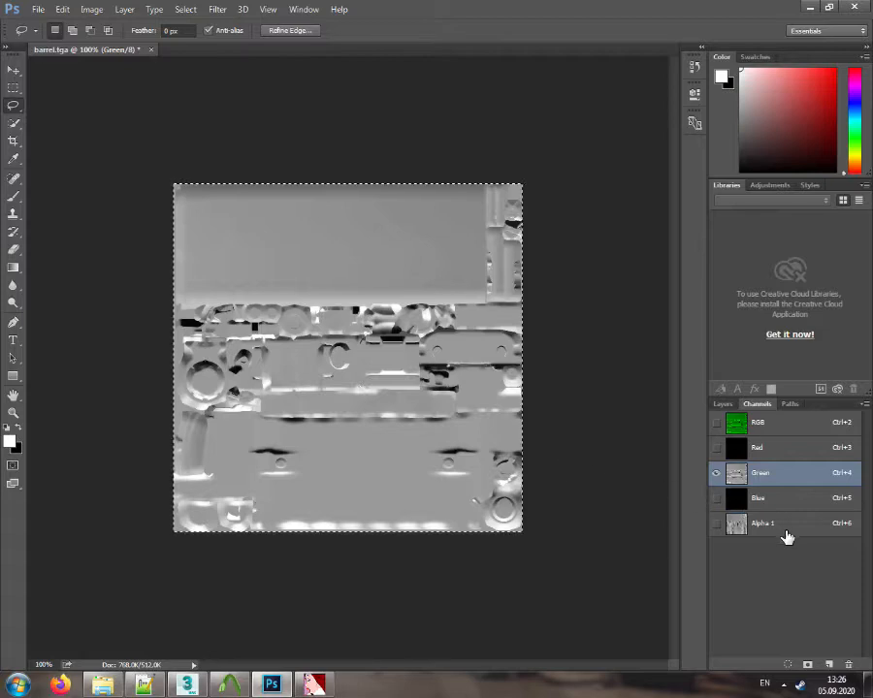
Move the whole content of the Alpha 1 channel into the Red channel
left_click(784, 529)
key("ctrl+x")
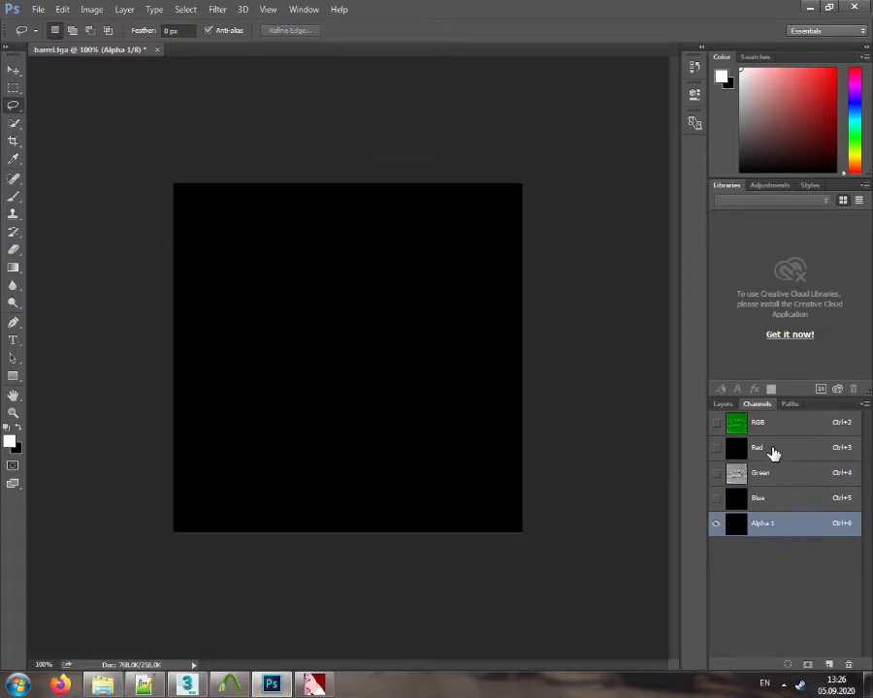
left_click(773, 453)
key("ctrl+v")
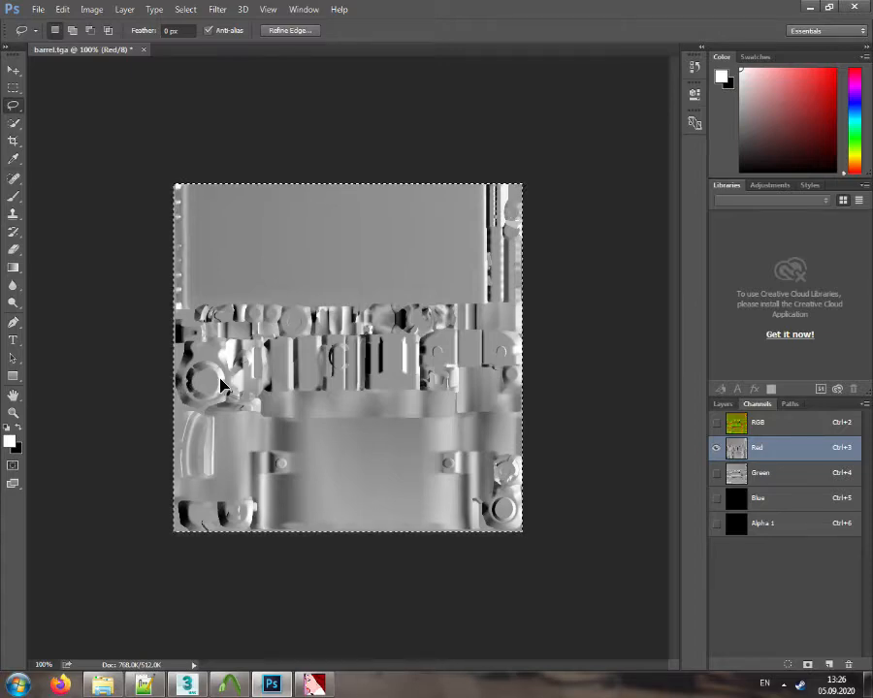
Fill the Blue and Alpha 1 channels with white, then display the composite RGB image of the barrel normal map
left_click(720, 475)
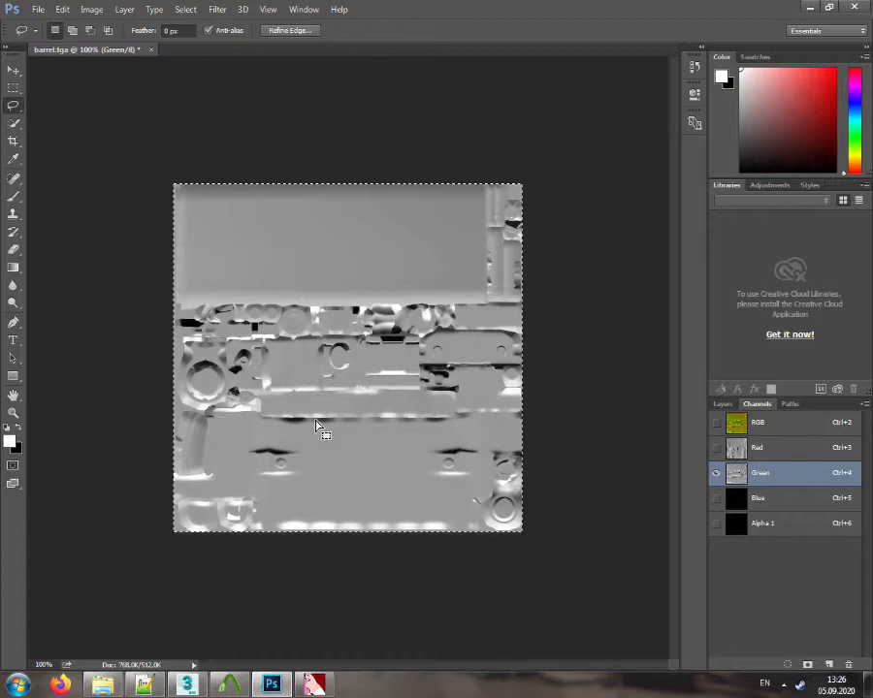
left_click(767, 499)
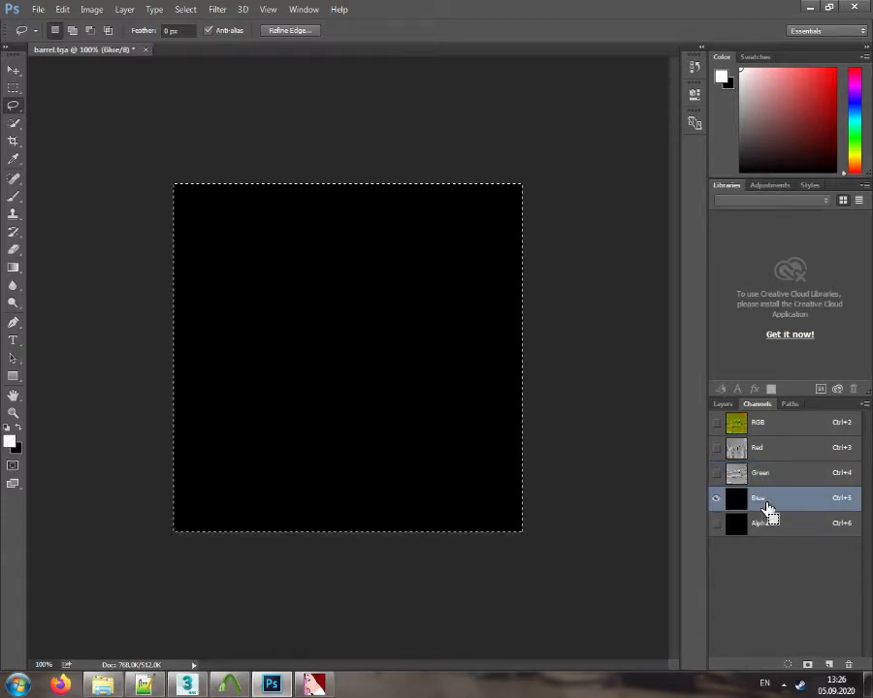
key("alt+BackSpace")
left_click(787, 524)
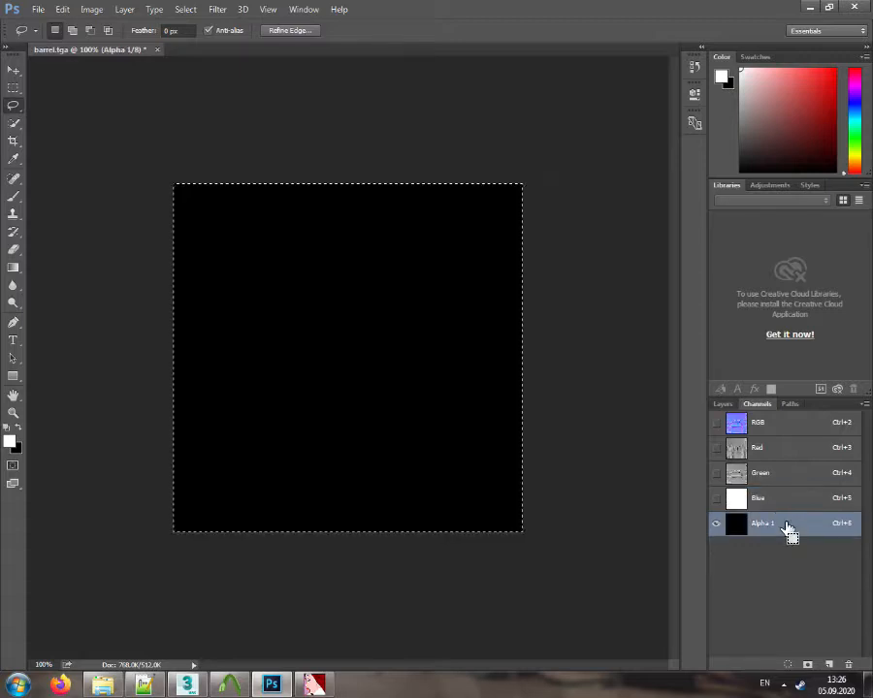
key("alt+BackSpace")
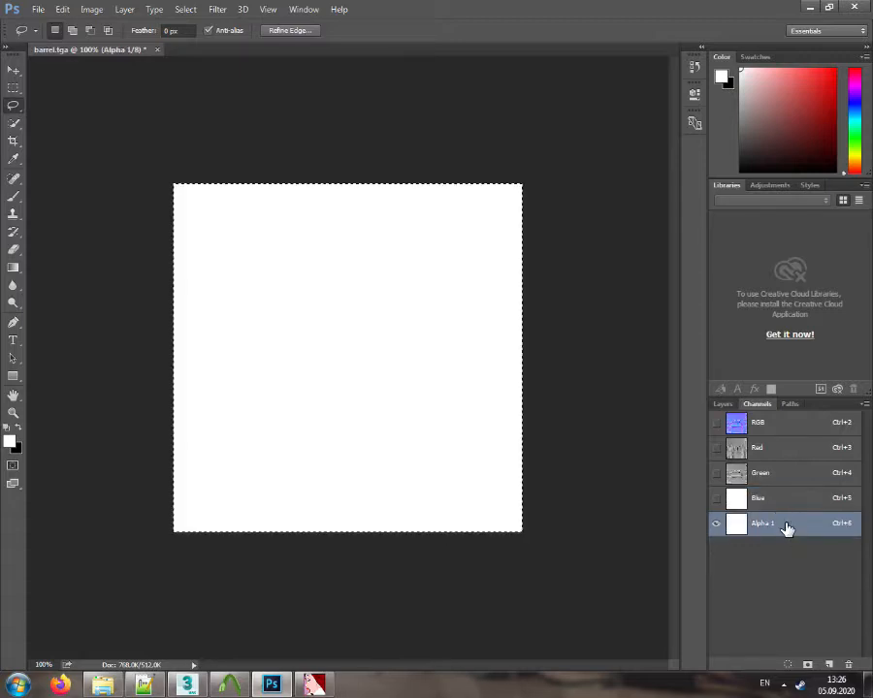
left_click(781, 428)
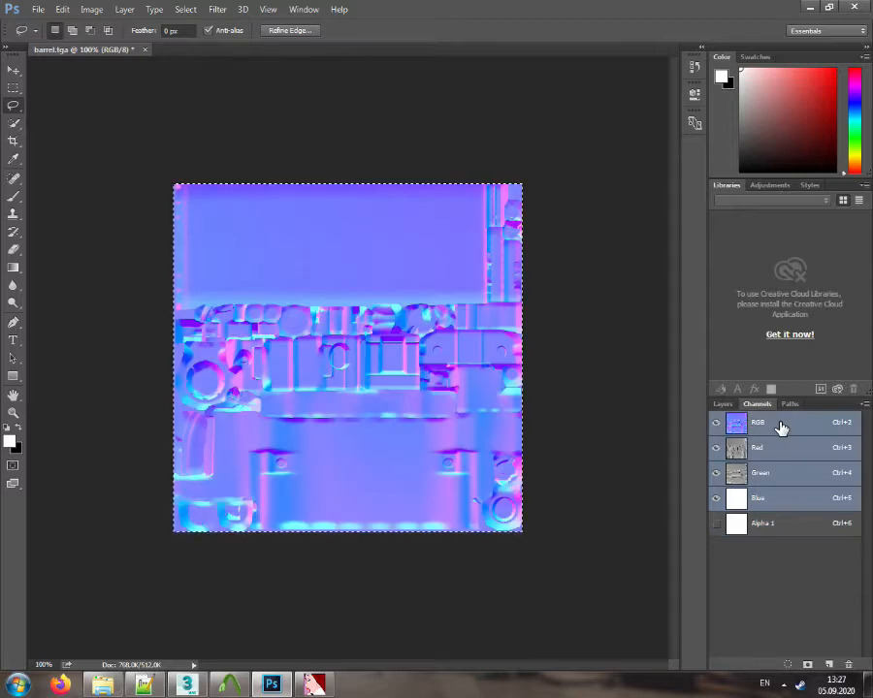
left_click(794, 530)
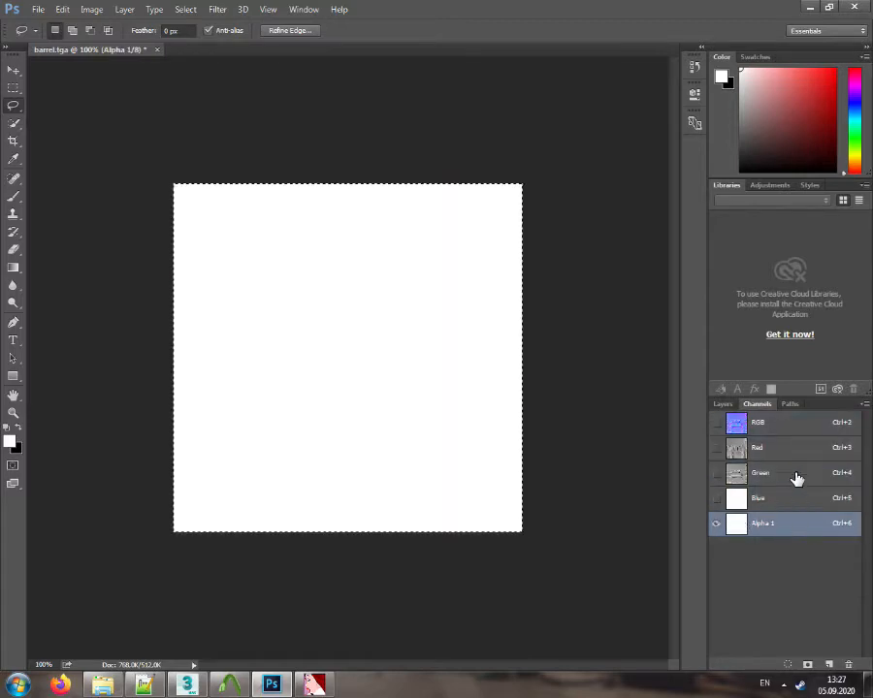
left_click(780, 429)
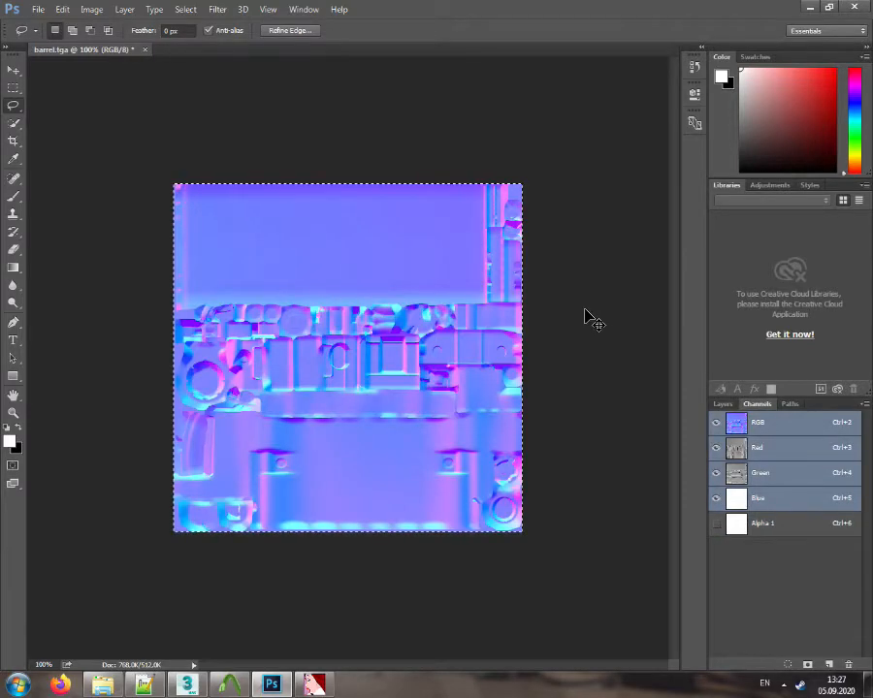
Save and close the barrel normal map, then inspect the barrel TGA from the tex folder in ACDSee
left_click(144, 48)
left_click(101, 682)
left_click(208, 303)
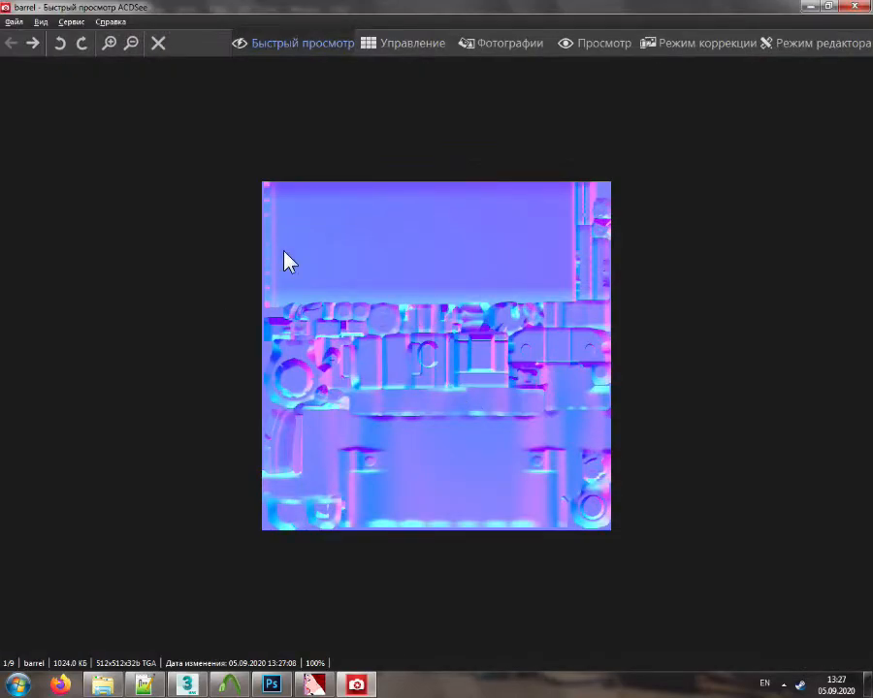
key("Escape")
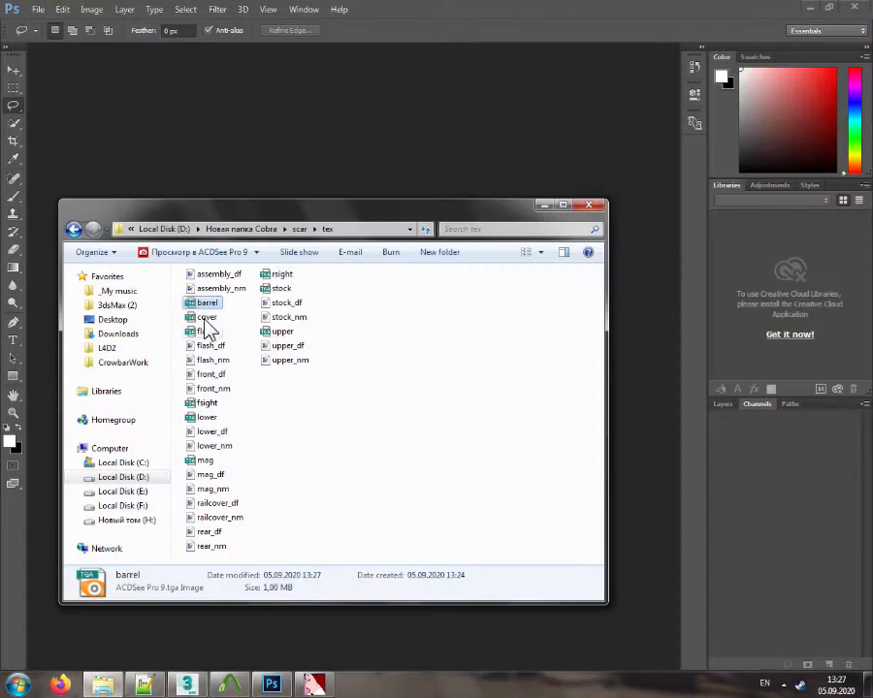
Open the cover TGA file in Photoshop, move the whole Red channel content into the Green channel and invert it
left_click_drag(205, 320, 356, 170)
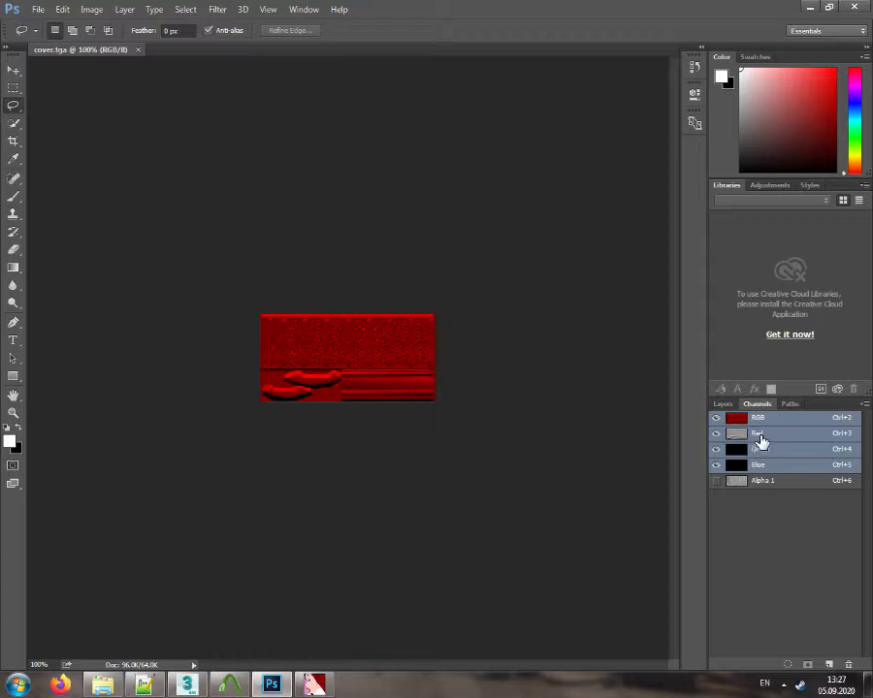
left_click(761, 441)
key("ctrl+a")
key("Delete")
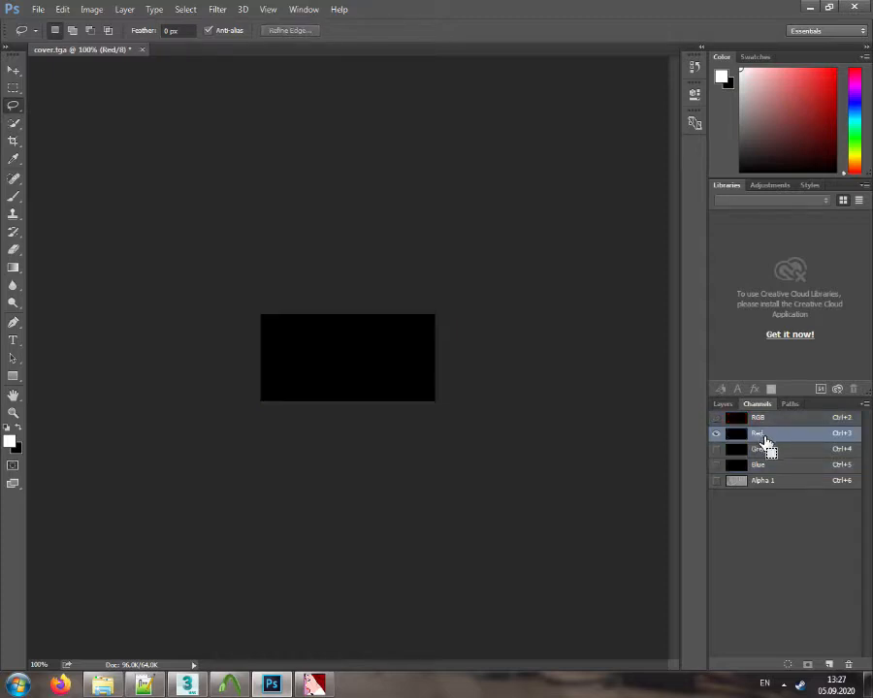
left_click(783, 452)
key("ctrl+a")
key("ctrl+v")
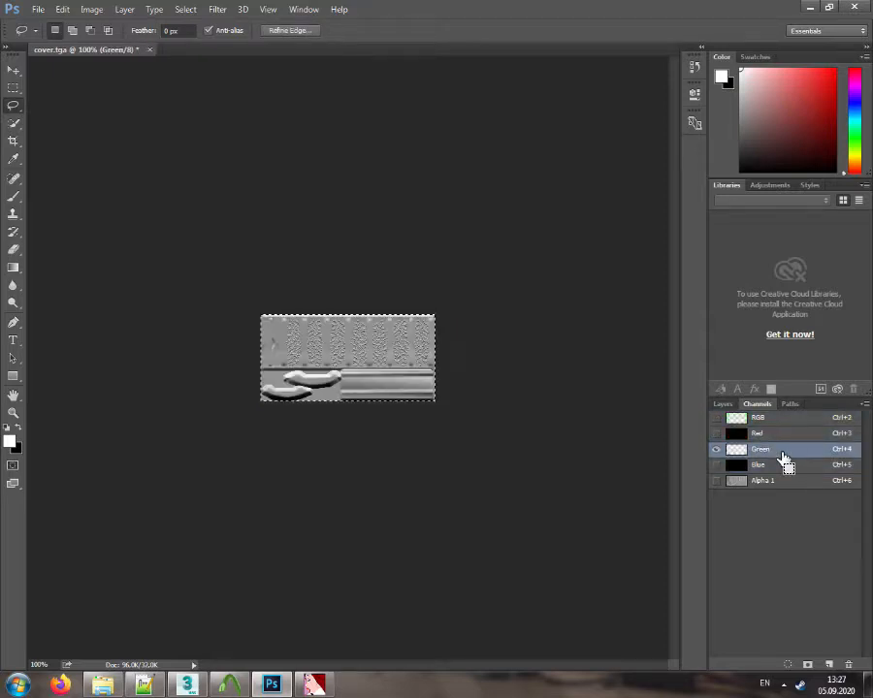
Move the cover map's Alpha 1 channel content into the Red channel, fill the Blue channel with white and save
left_click(788, 481)
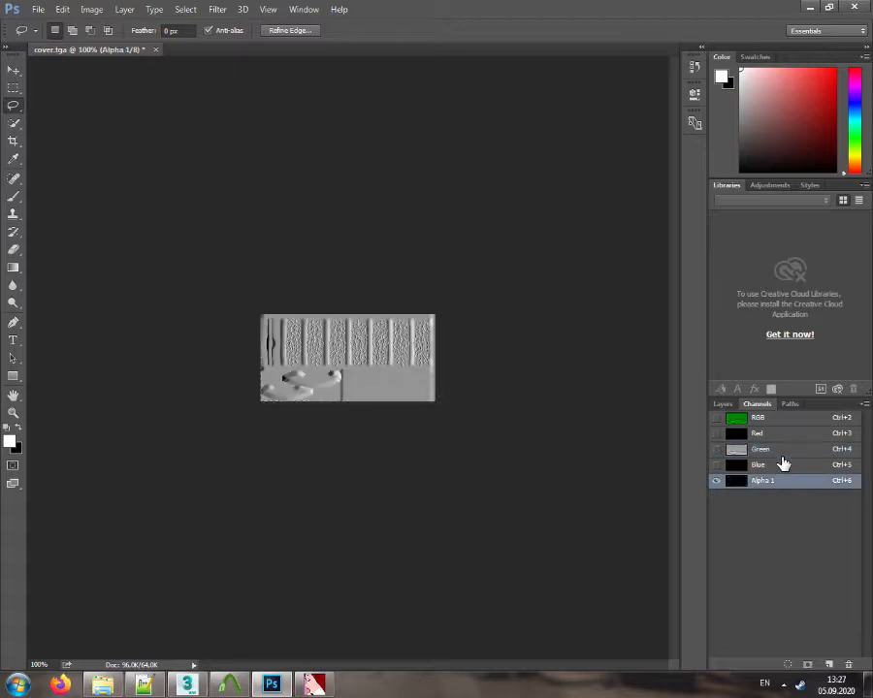
left_click(774, 435)
key("ctrl+v")
left_click(777, 468)
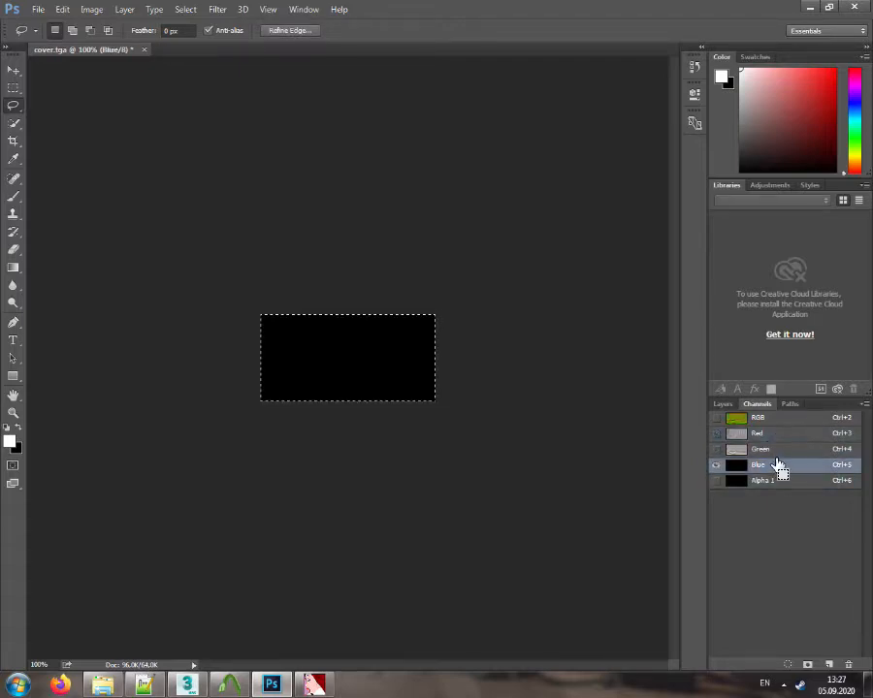
key("alt+BackSpace")
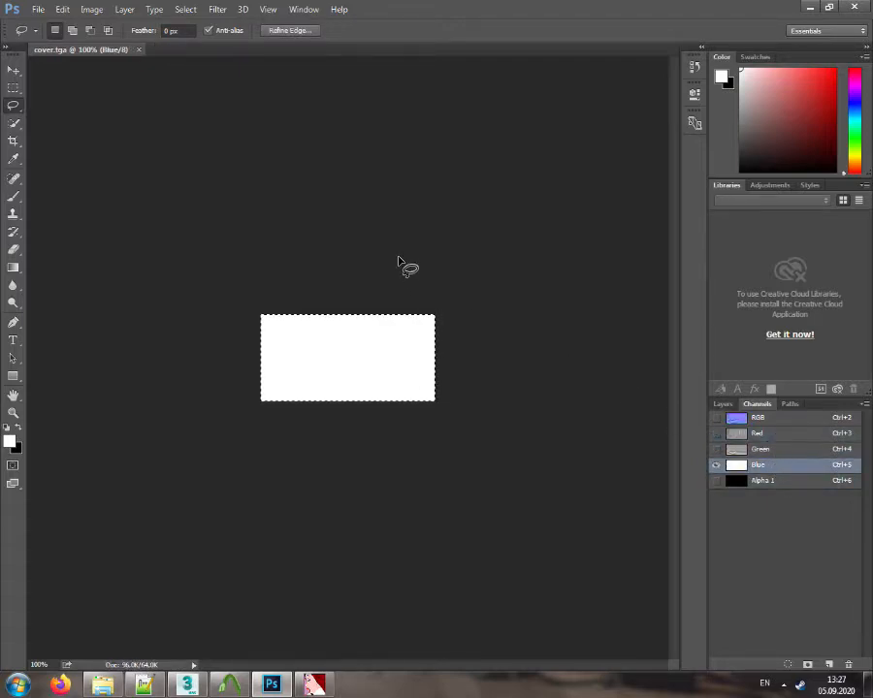
Inspect the saved cover TGA from the tex folder in ACDSee and close the viewer
left_click(107, 685)
double_click(209, 318)
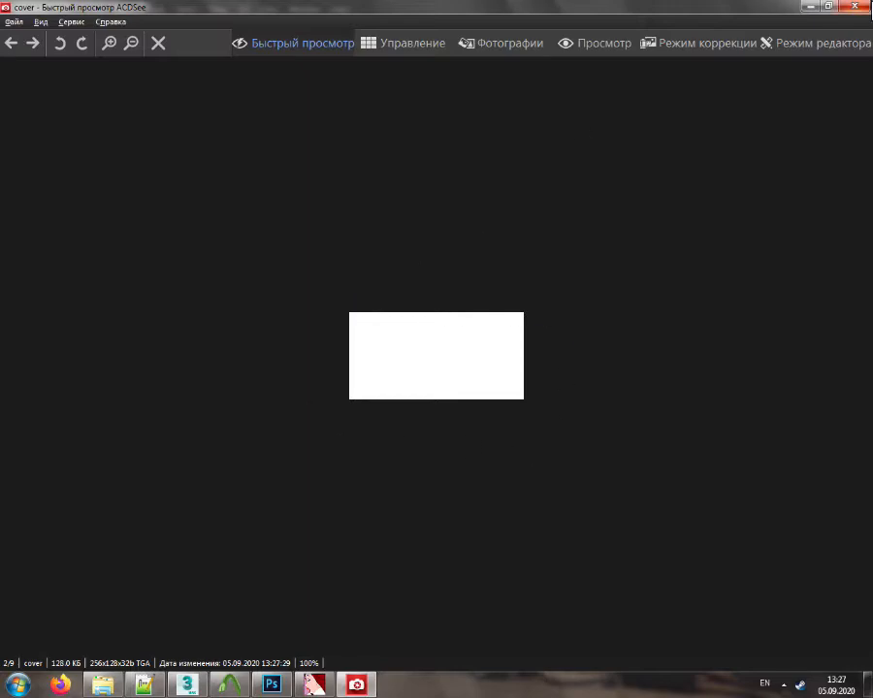
left_click(870, 5)
Fill the cover map's Alpha 1 channel with white and save the file
left_click(757, 467)
key("ctrl+a")
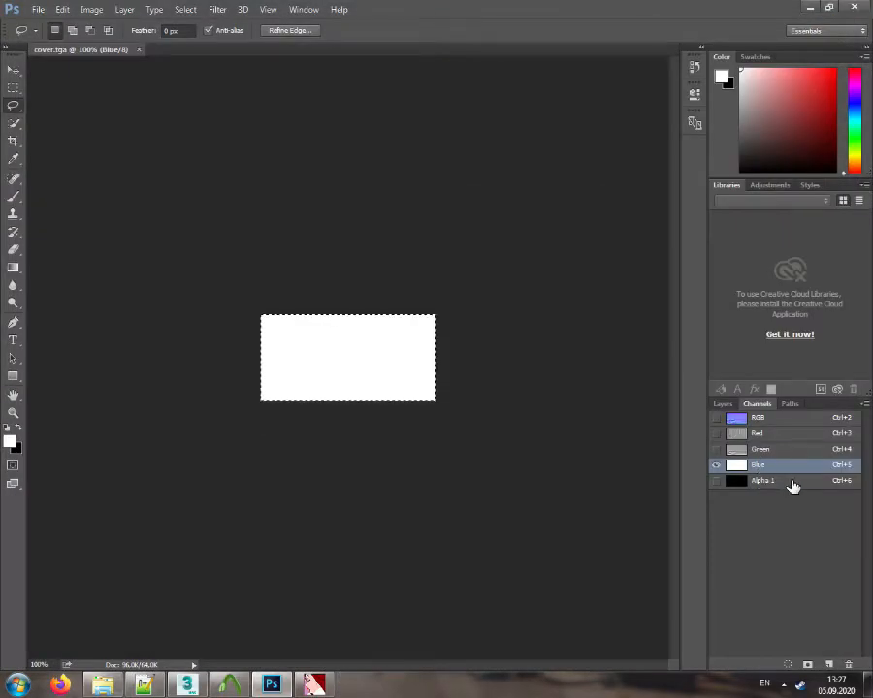
left_click(775, 481)
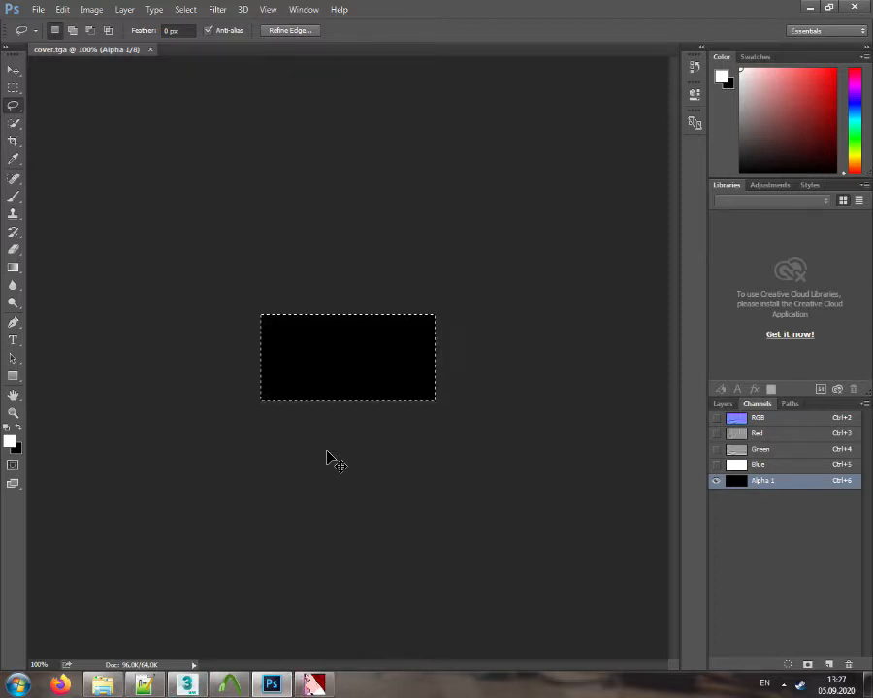
key("alt+BackSpace")
Recheck the cover TGA in ACDSee with its white alpha channel, then return to the tex folder
left_click(103, 685)
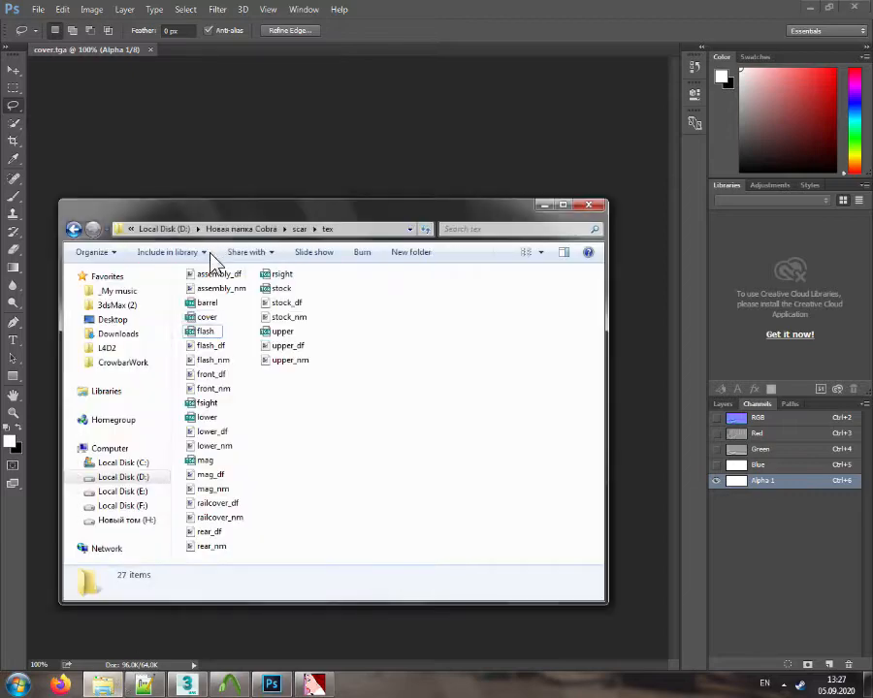
double_click(202, 319)
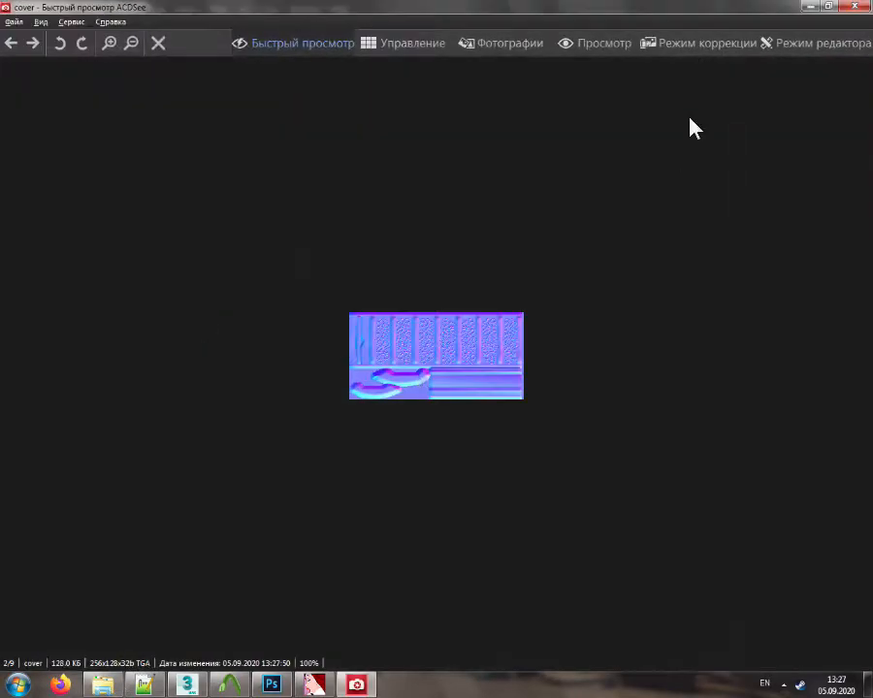
left_click(870, 7)
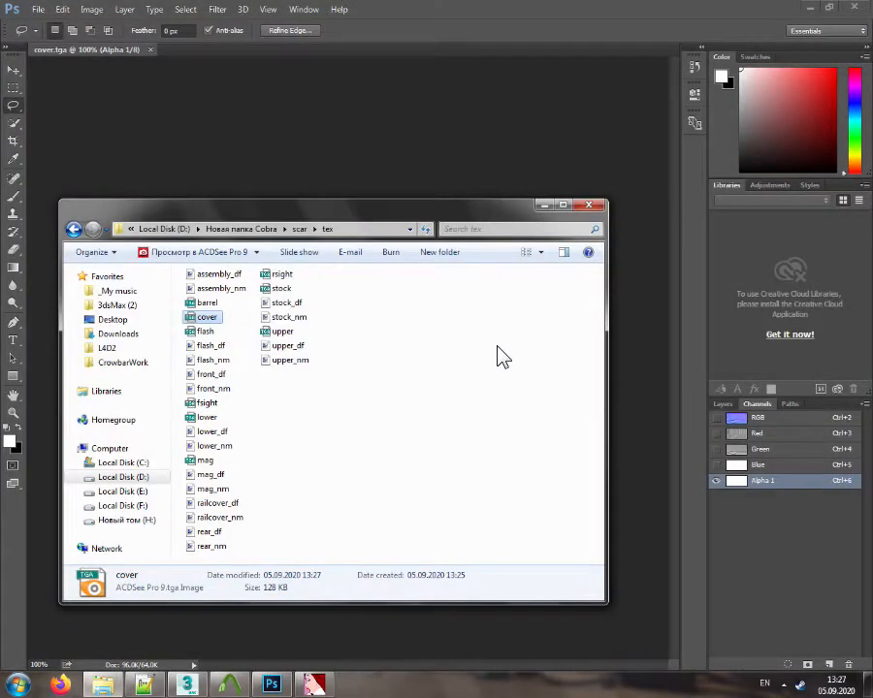
left_click(503, 357)
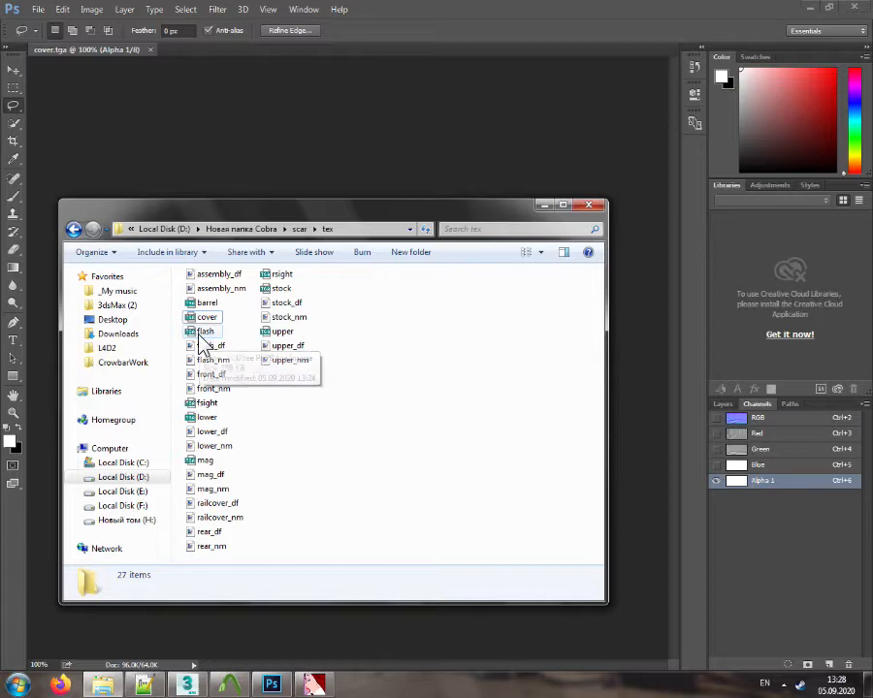
Close the cover document and open the flash TGA file from the tex folder in Photoshop
left_click_drag(202, 335, 375, 423)
left_click(151, 50)
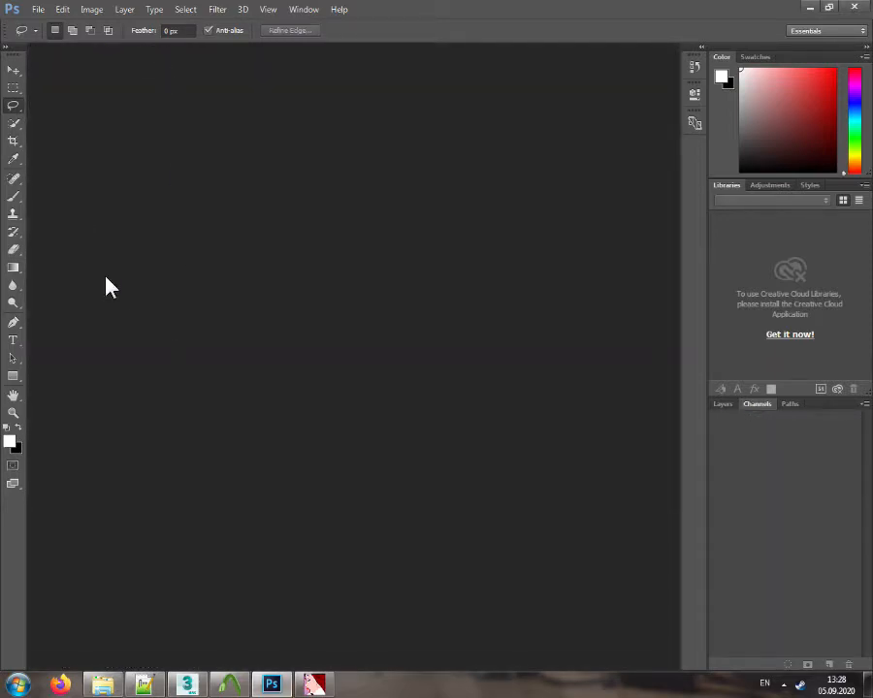
left_click(36, 11)
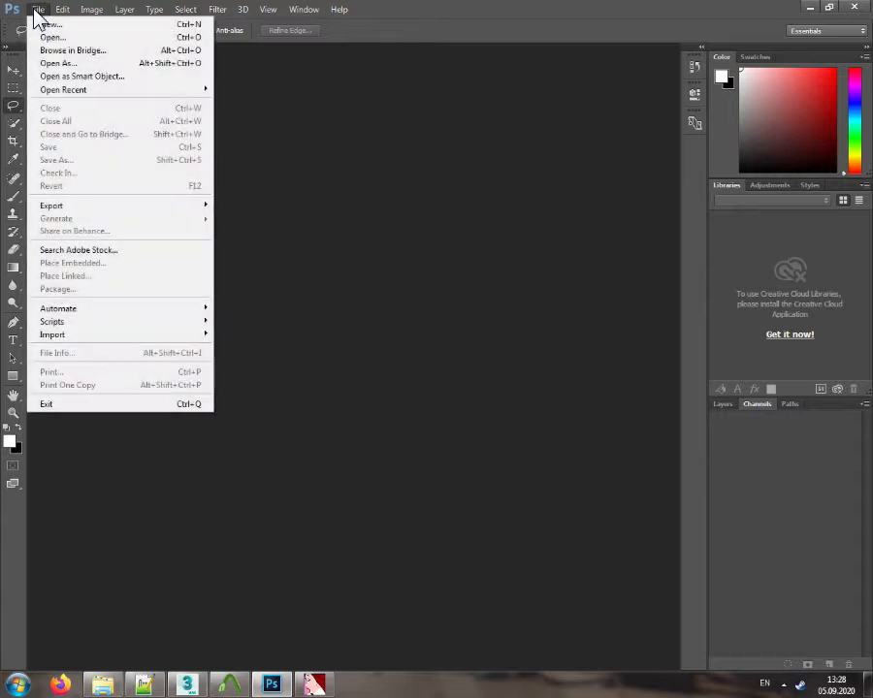
left_click(437, 14)
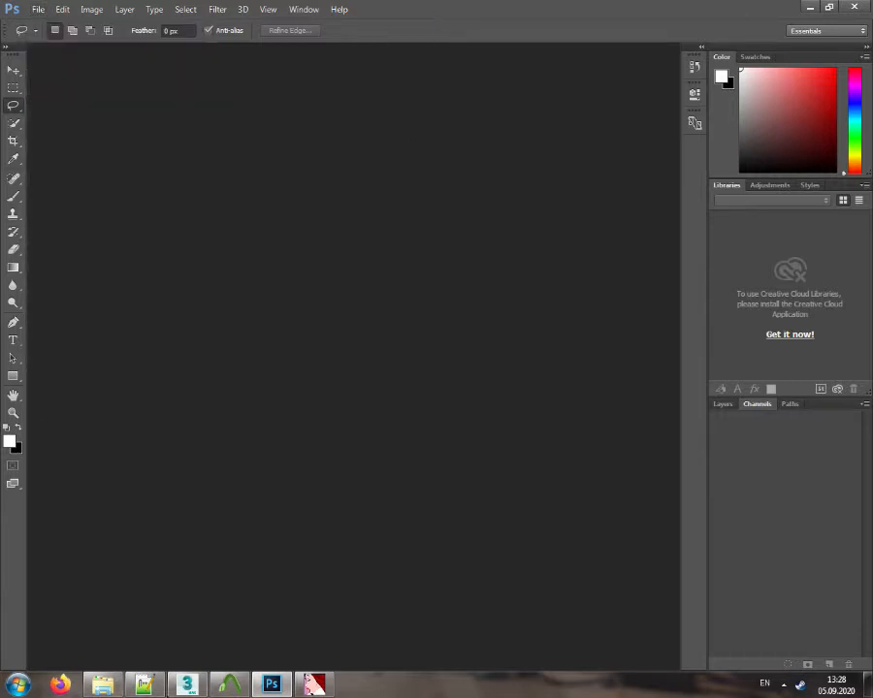
left_click(102, 685)
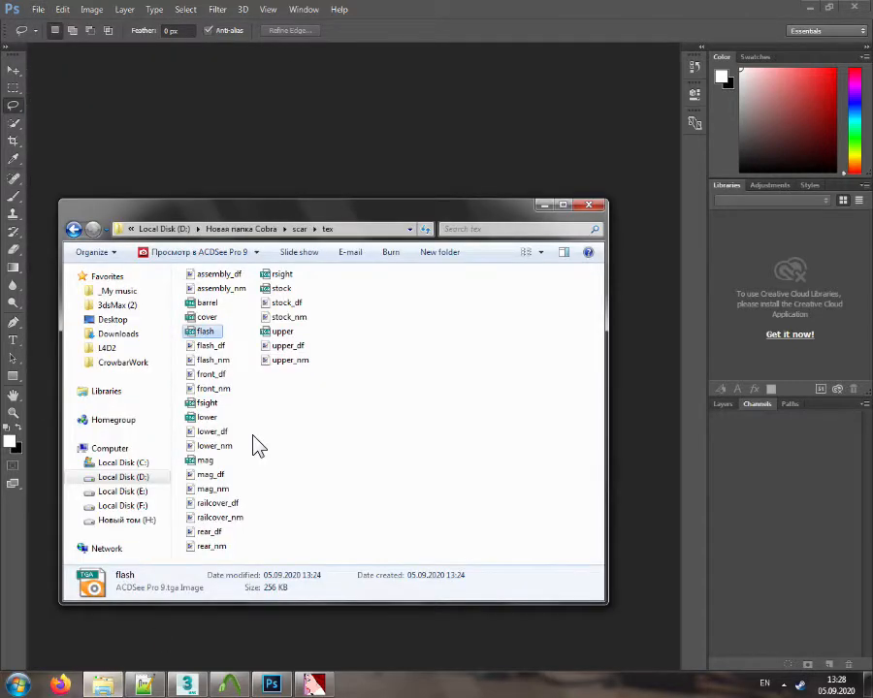
left_click_drag(205, 337, 319, 149)
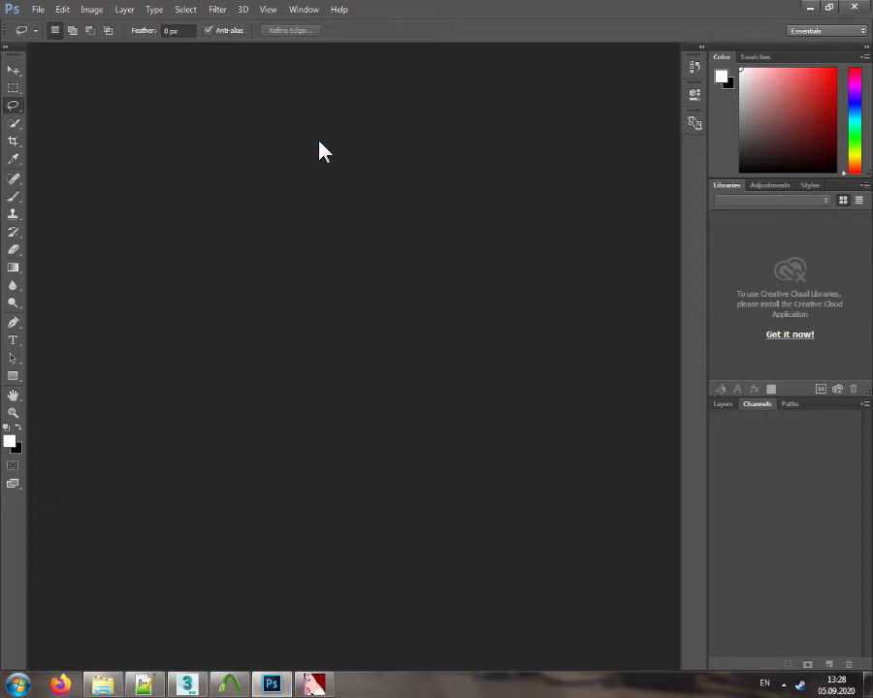
Move the whole content of the flash map's Red channel into the Green channel and invert it
left_click(775, 451)
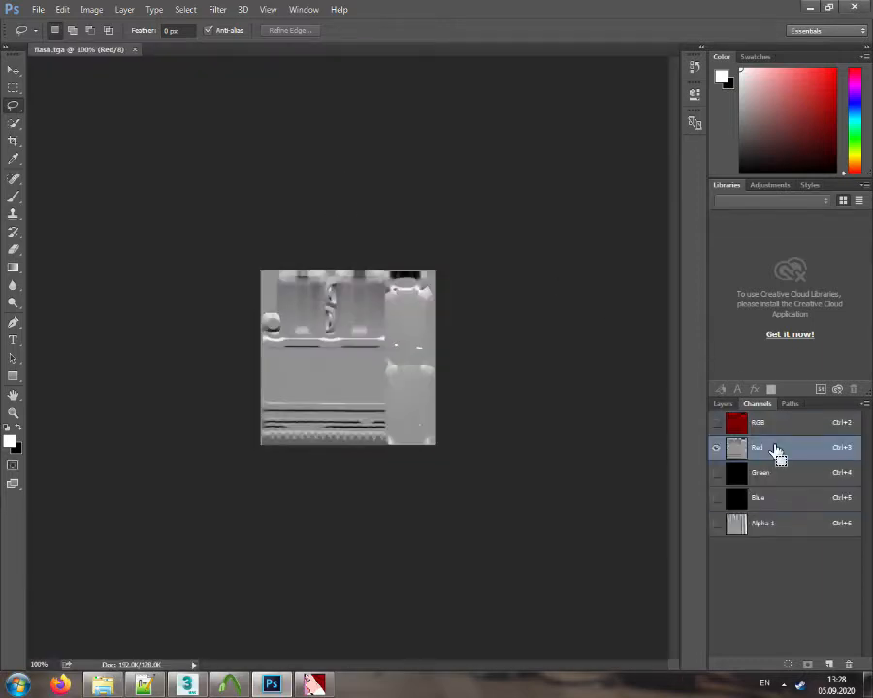
key("ctrl+a")
key("ctrl+x")
left_click(774, 471)
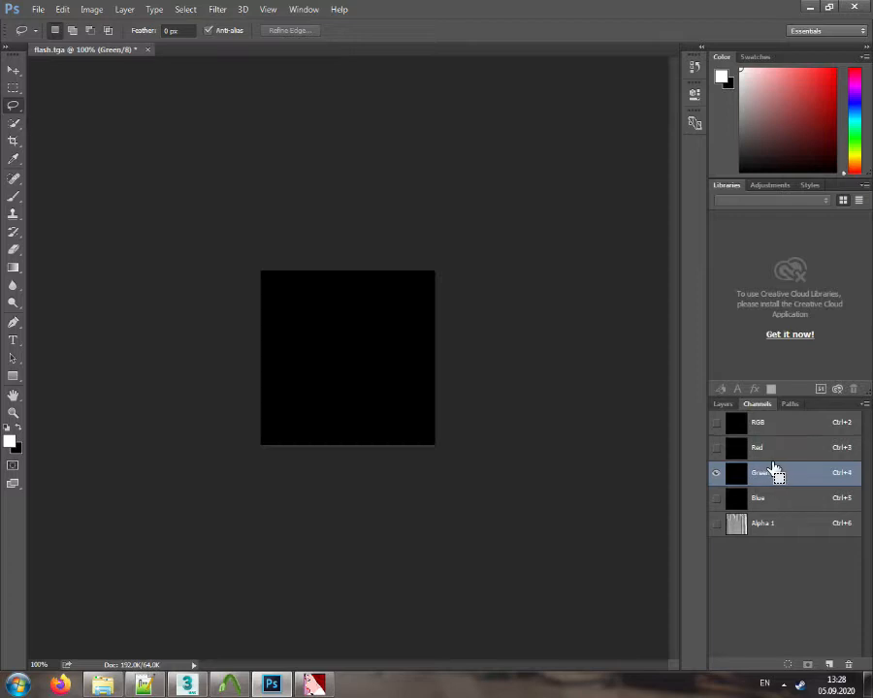
key("ctrl+v")
Move the whole content of the flash map's Alpha 1 channel into the Red channel
left_click(805, 527)
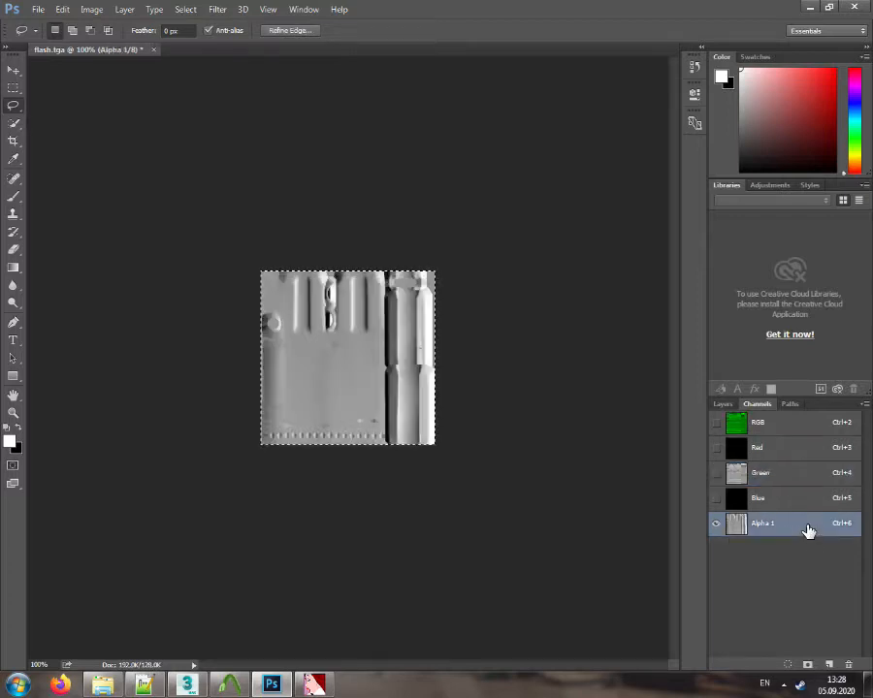
key("ctrl+x")
left_click(768, 450)
key("ctrl+v")
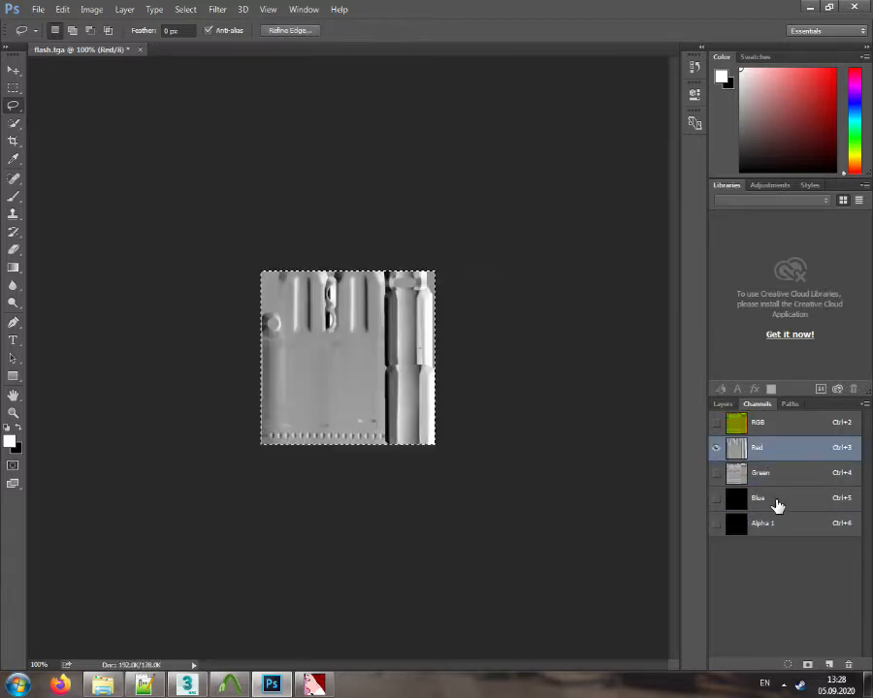
Fill the flash map's Blue and Alpha 1 channels with white, then save and close the file
left_click(776, 499)
key("ctrl+v")
left_click(776, 528)
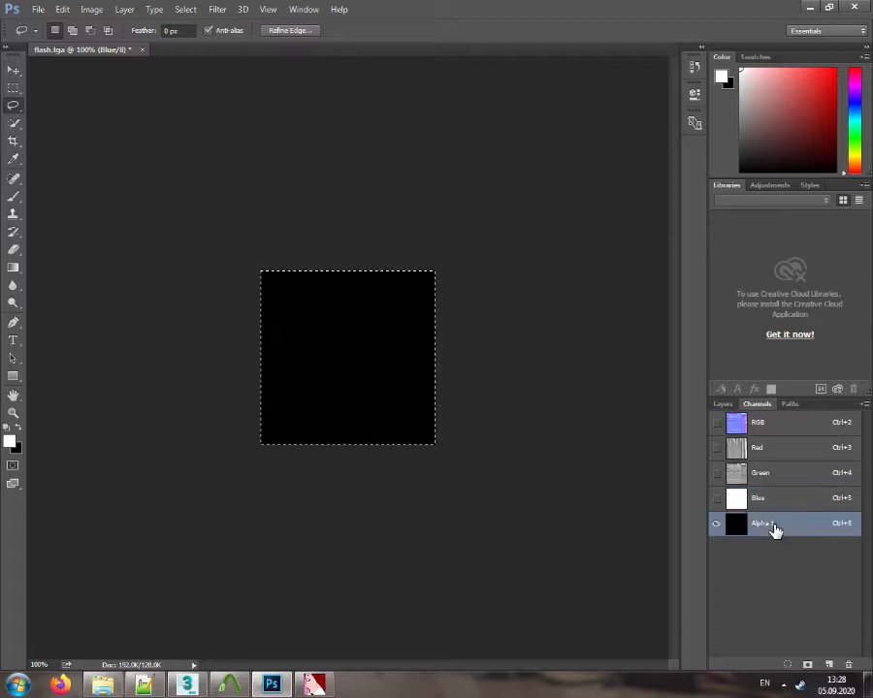
key("ctrl+v")
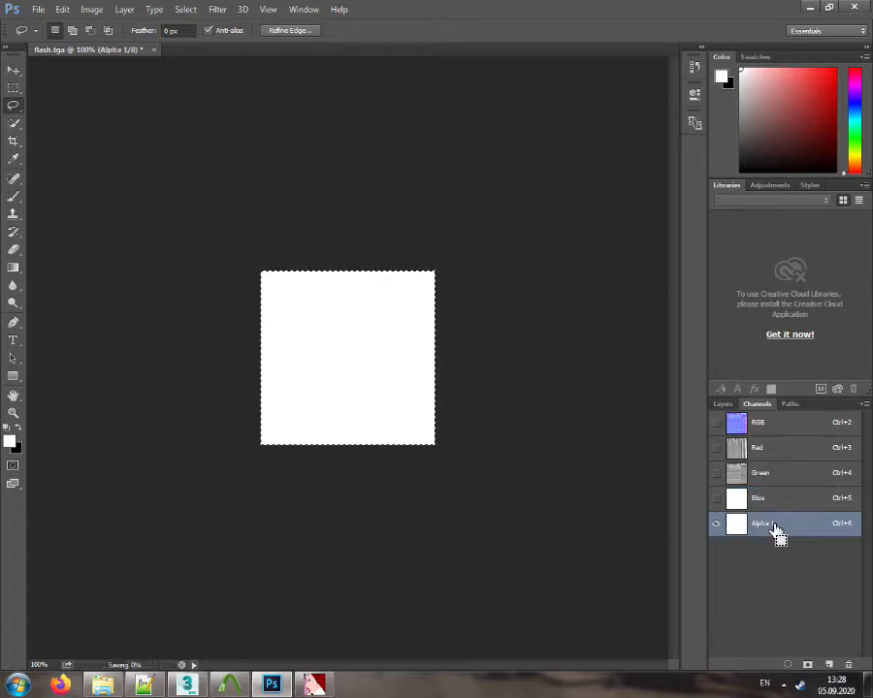
key("ctrl+w")
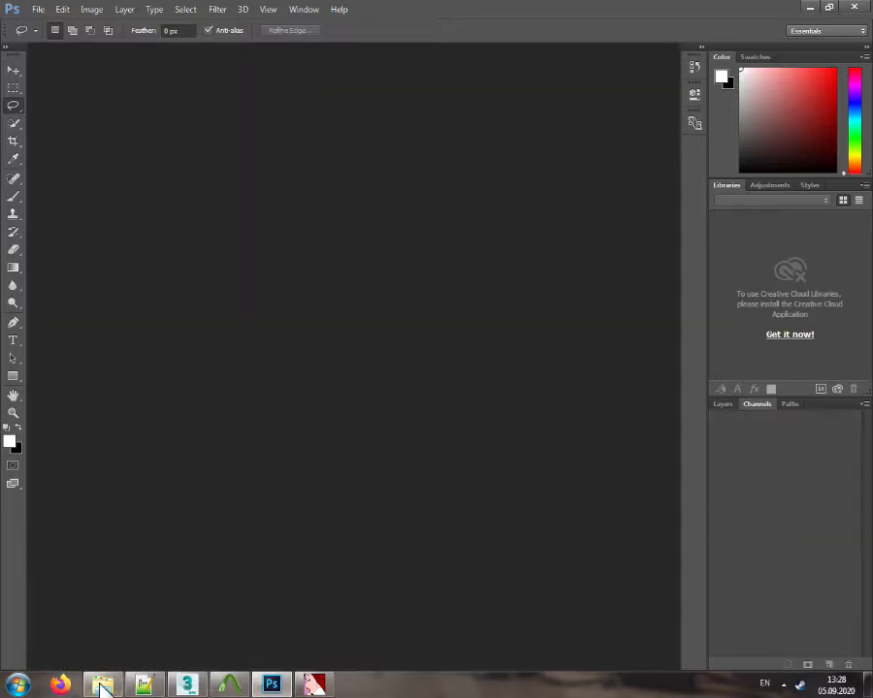
Inspect the saved flash TGA from the tex folder in ACDSee and close the viewer
left_click(102, 687)
double_click(200, 335)
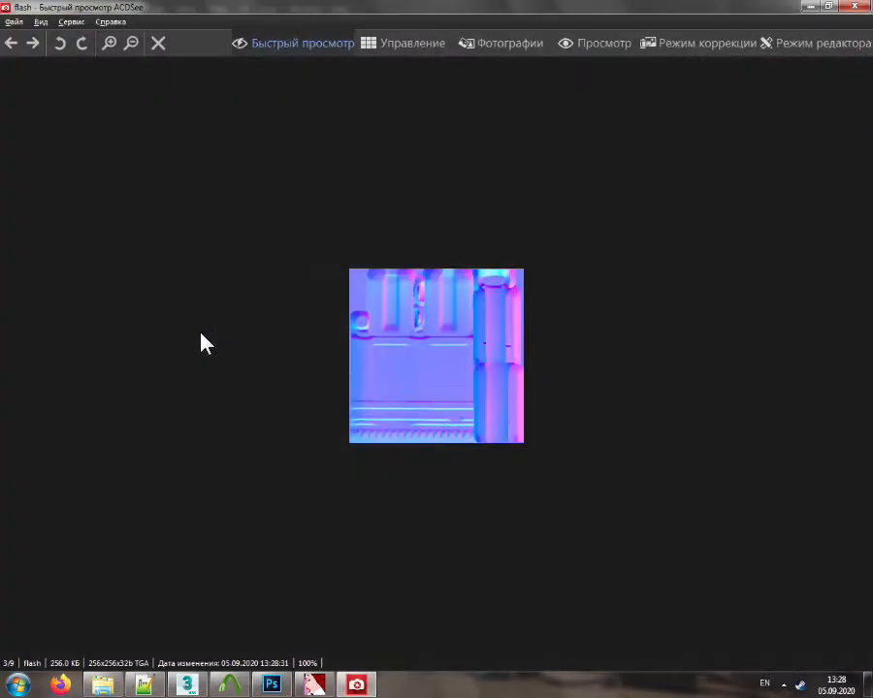
key("Escape")
Open the fsight TGA file in Photoshop, move the whole Red channel content into the Green channel and invert it
left_click_drag(211, 404, 277, 149)
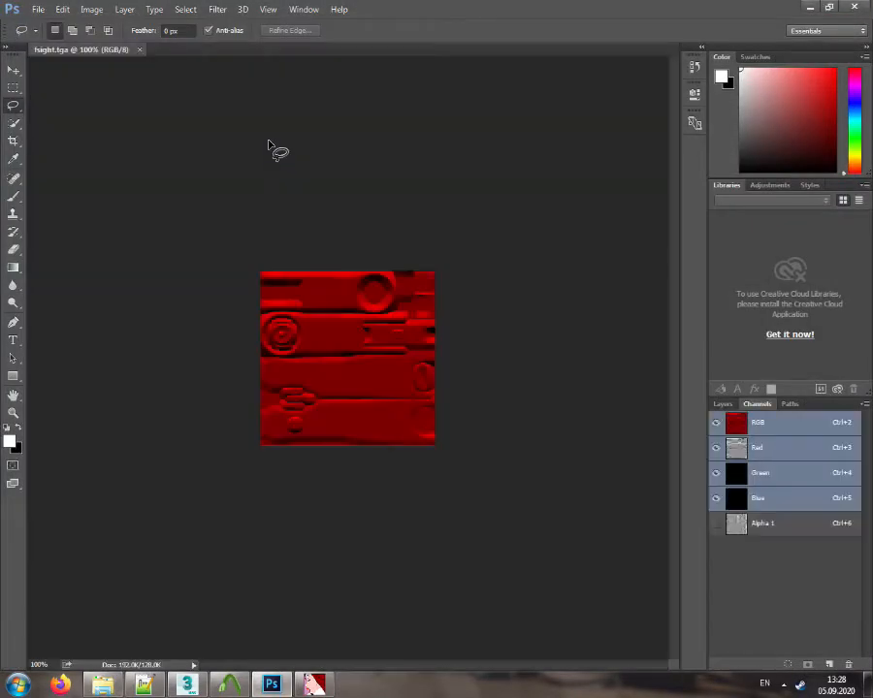
left_click(787, 454)
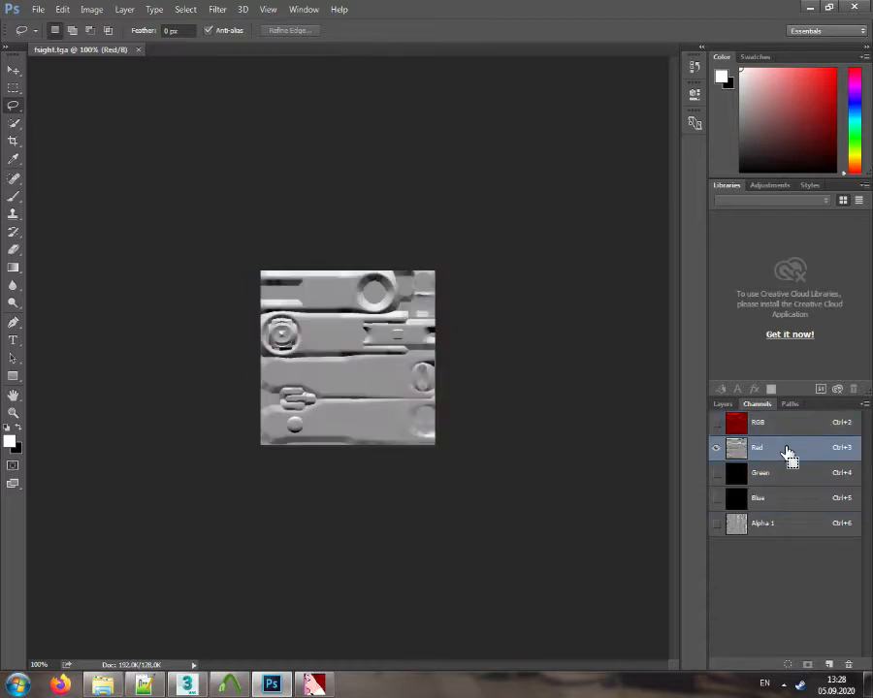
key("ctrl+a")
key("Delete")
left_click(784, 477)
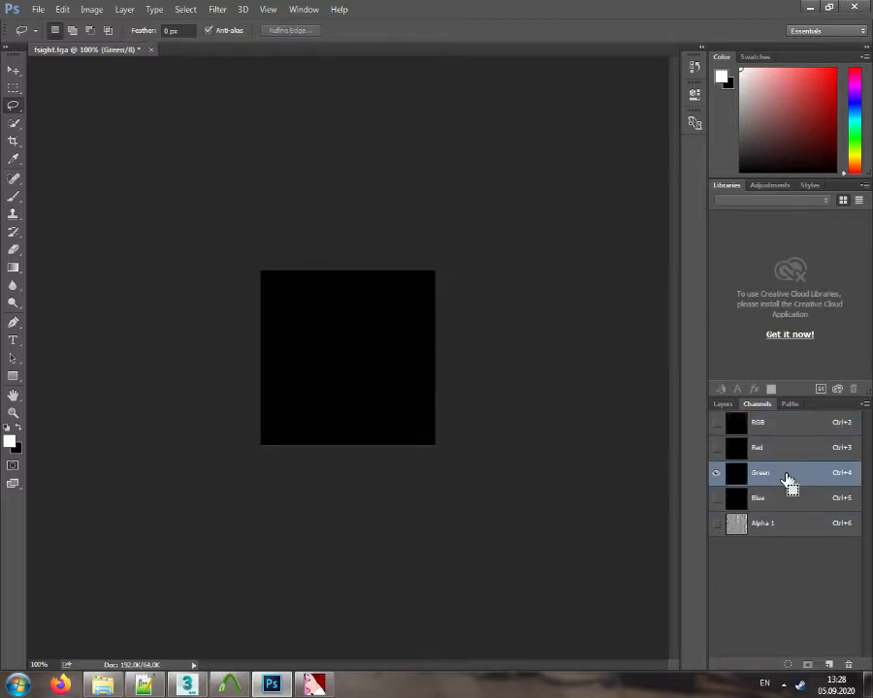
Move the whole content of the fsight map's Alpha 1 channel into the Red channel
left_click(797, 524)
key("Delete")
key("ctrl+d")
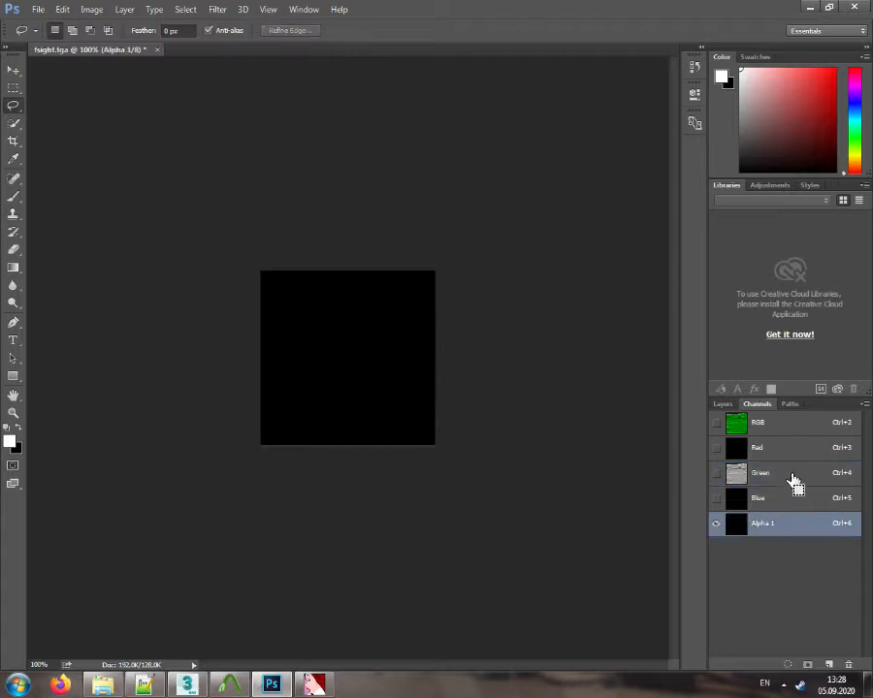
left_click(773, 452)
key("ctrl+v")
Fill the fsight map's Blue and Alpha 1 channels with white, then save and close the file
left_click(773, 500)
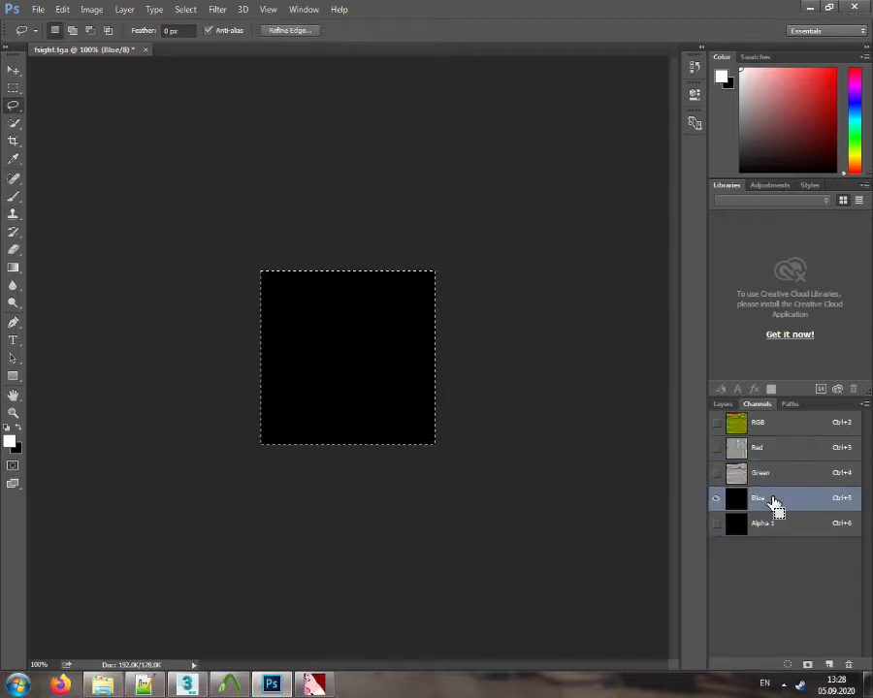
key("alt+BackSpace")
left_click(775, 526)
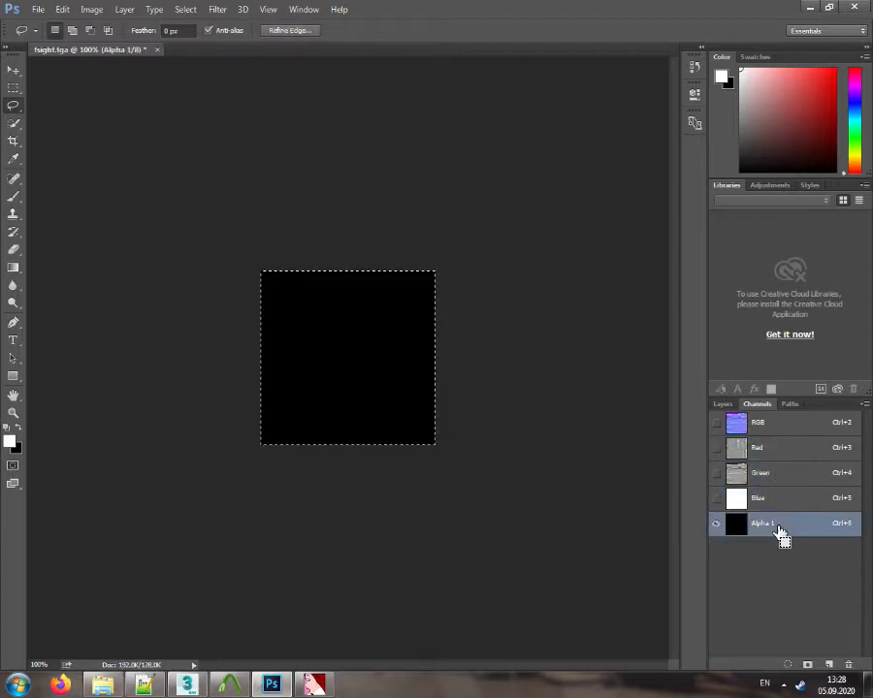
key("alt+BackSpace")
key("ctrl+s")
key("ctrl+w")
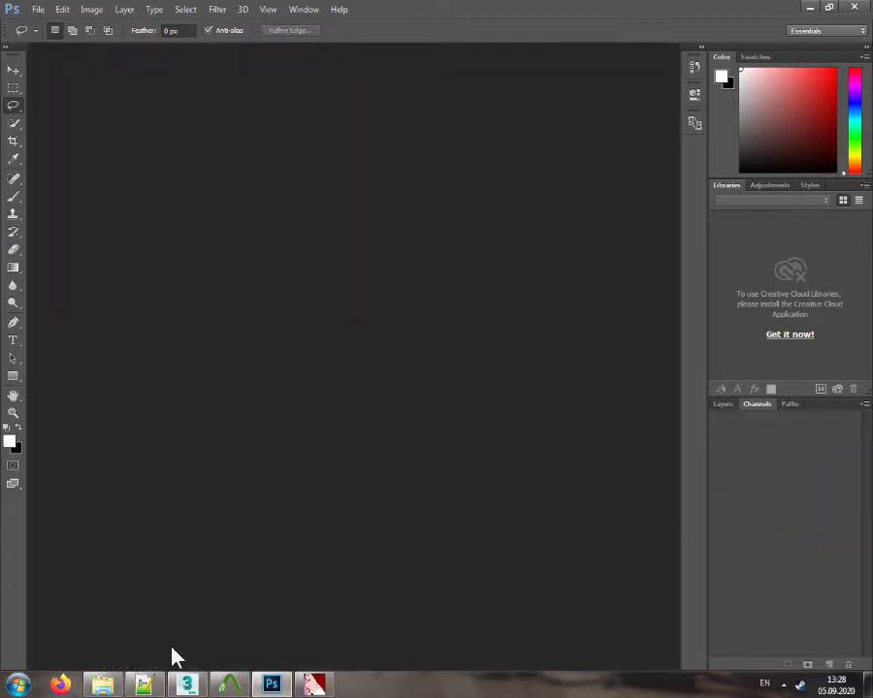
Inspect the saved fsight TGA from the tex folder in ACDSee and close the viewer
left_click(102, 685)
double_click(206, 401)
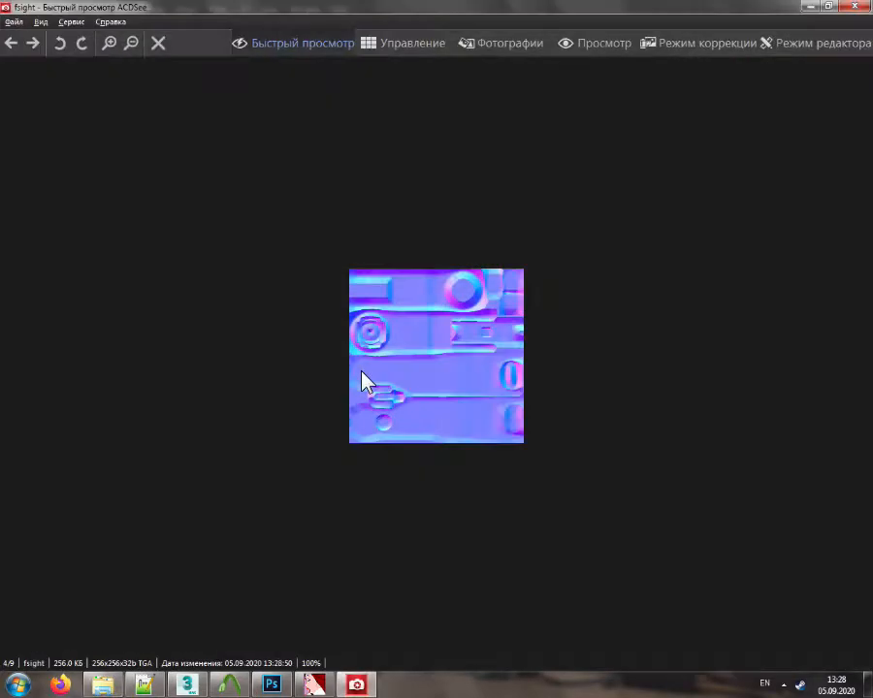
key("Escape")
Open the lower TGA file in Photoshop, move the whole Red channel content into the Green channel and invert it
left_click_drag(207, 418, 326, 205)
left_click(777, 434)
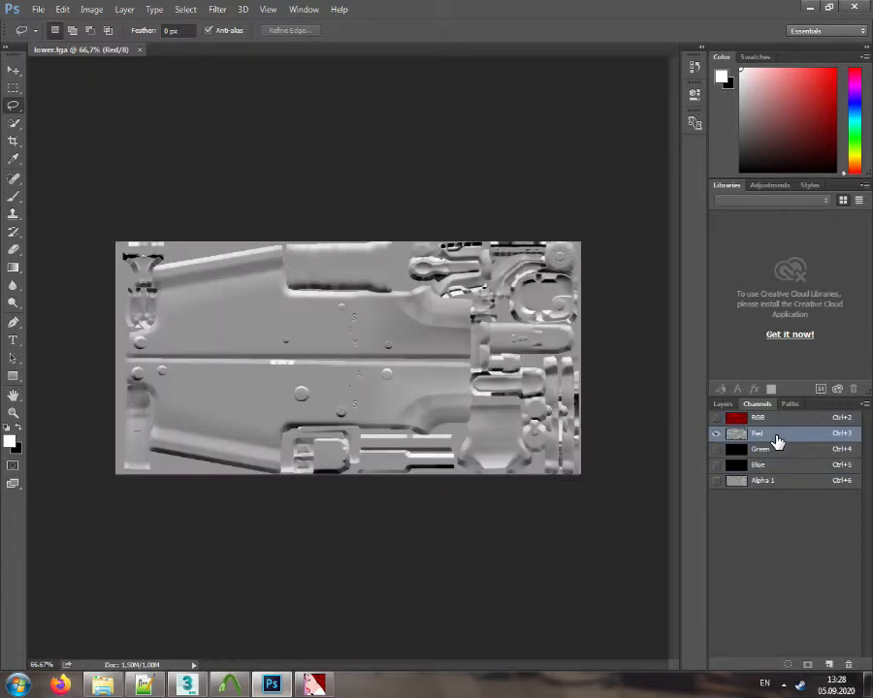
key("ctrl+a")
key("Delete")
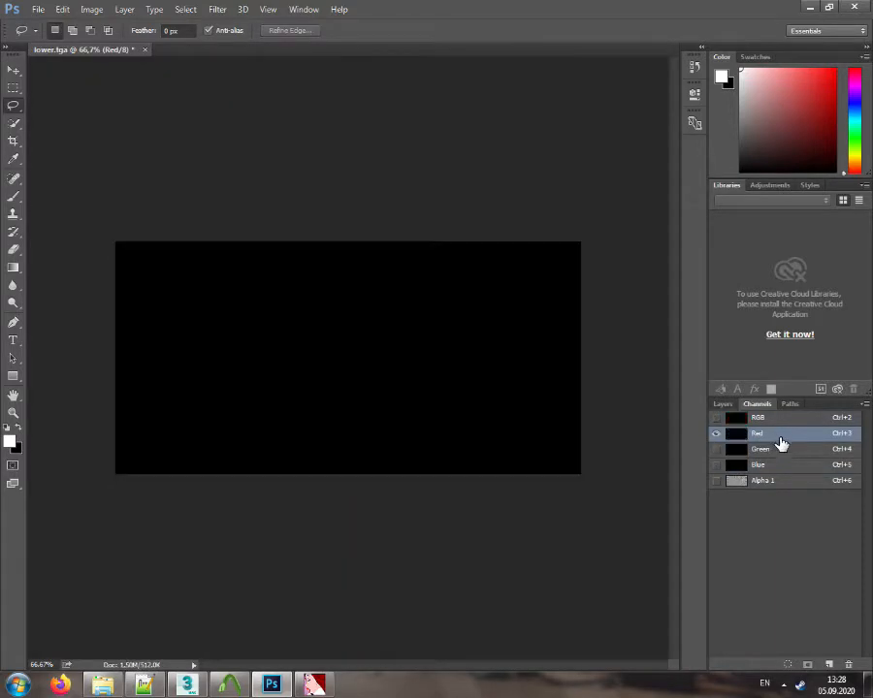
left_click(788, 450)
key("ctrl+v")
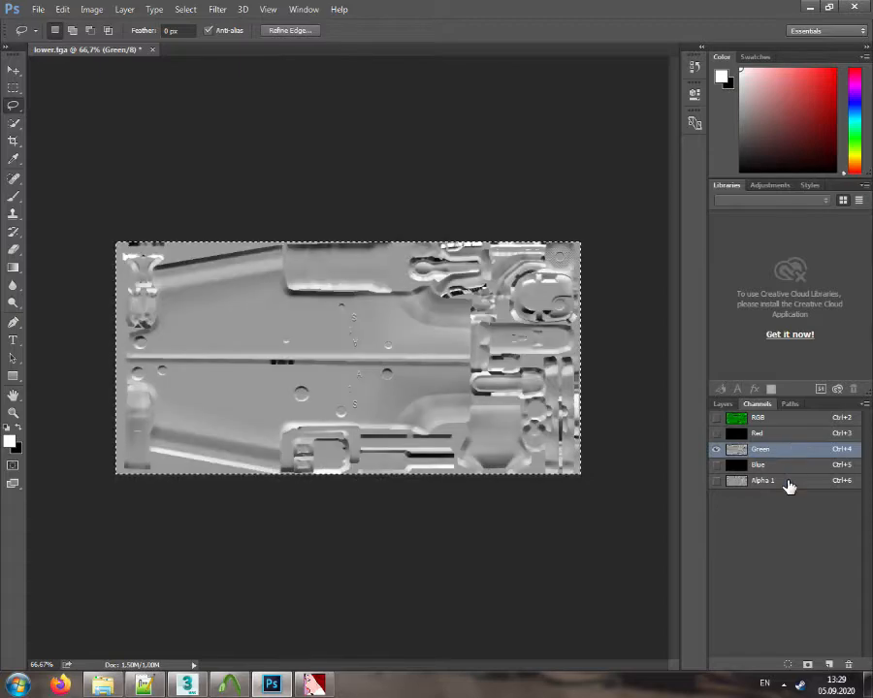
Move the whole content of the lower map's Alpha 1 channel into the Red channel
left_click(787, 480)
key("ctrl+x")
left_click(769, 434)
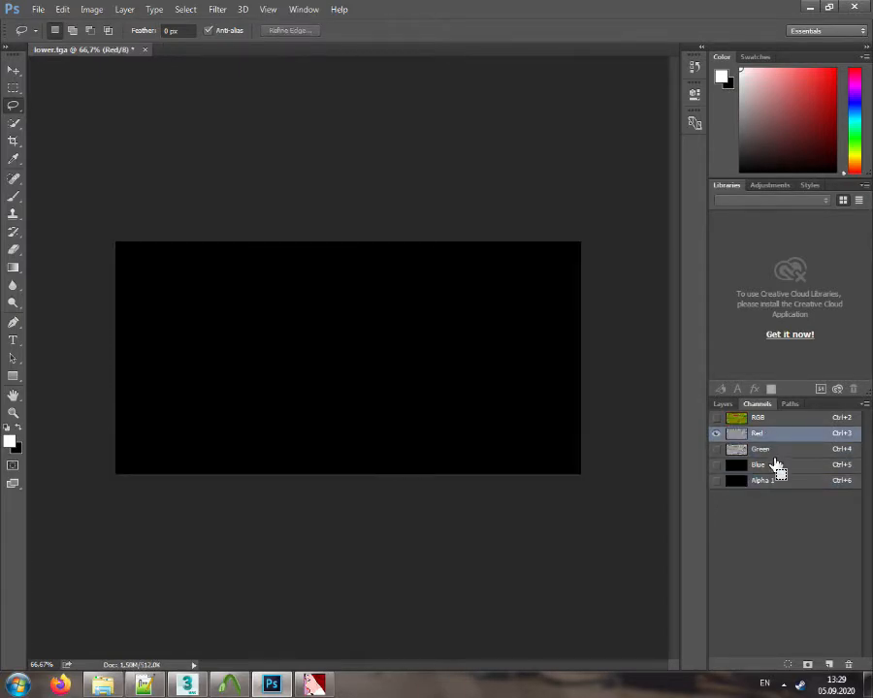
key("ctrl+v")
Fill the lower map's Blue and Alpha 1 channels with white, then save and close the file
left_click(775, 466)
key("alt+BackSpace")
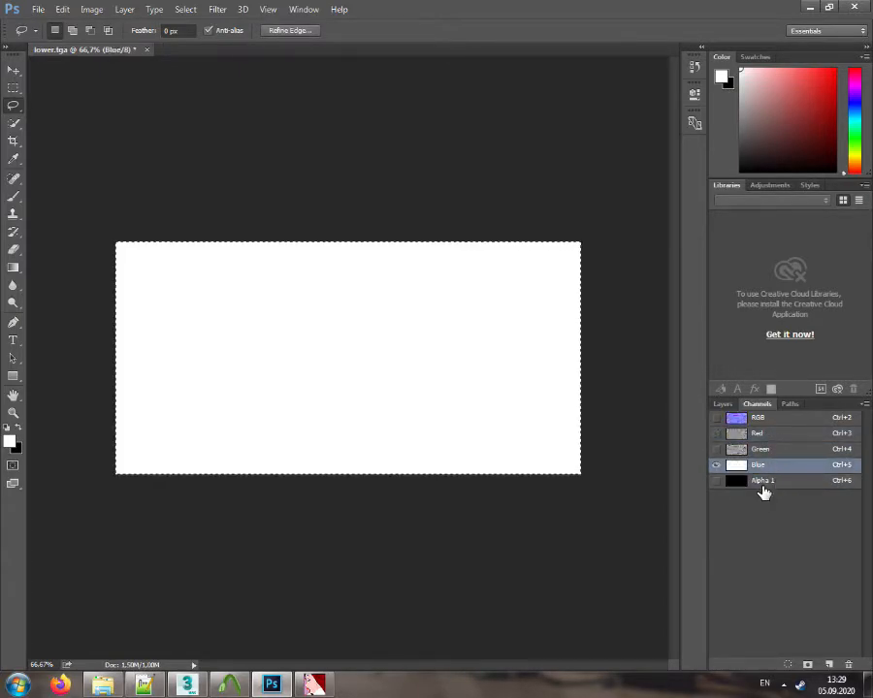
left_click(764, 485)
key("alt+BackSpace")
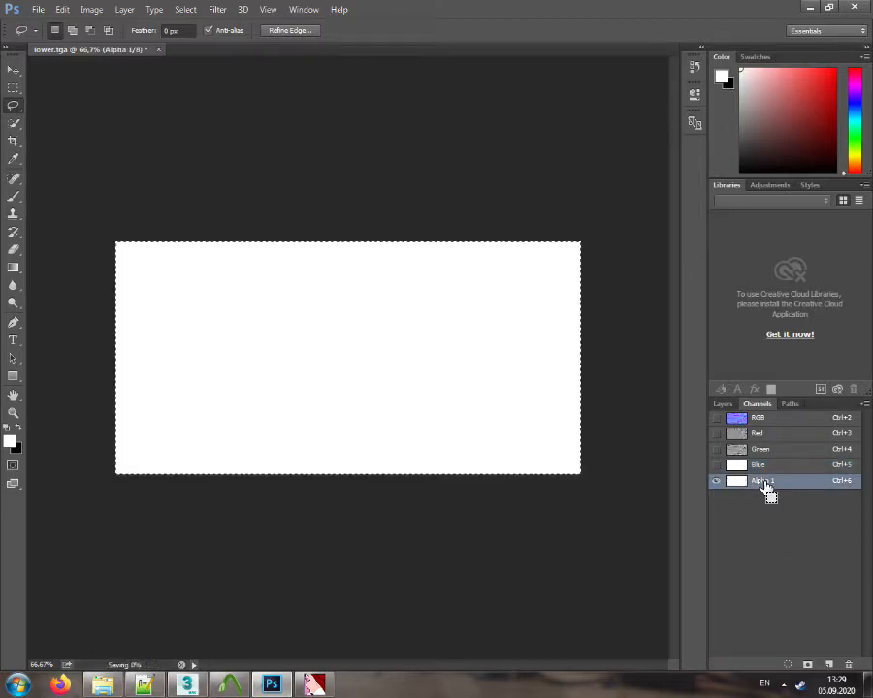
key("ctrl+w")
Inspect the saved lower TGA from the tex folder in ACDSee and close the viewer
left_click(102, 685)
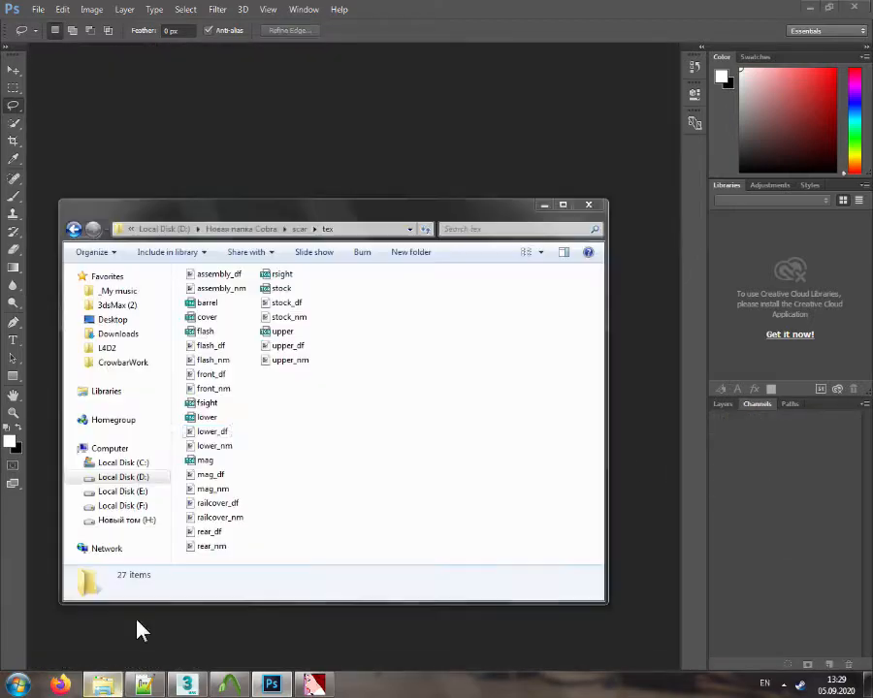
double_click(219, 415)
key("Escape")
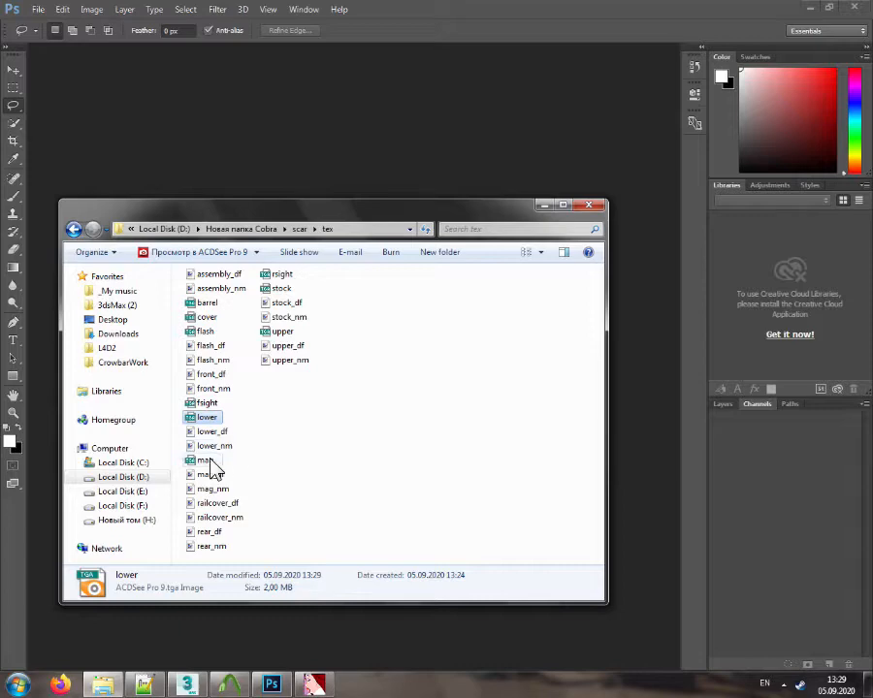
Open the mag TGA file in Photoshop, move the whole Red channel content into the Green channel and invert it
left_click_drag(209, 460, 391, 183)
left_click(788, 448)
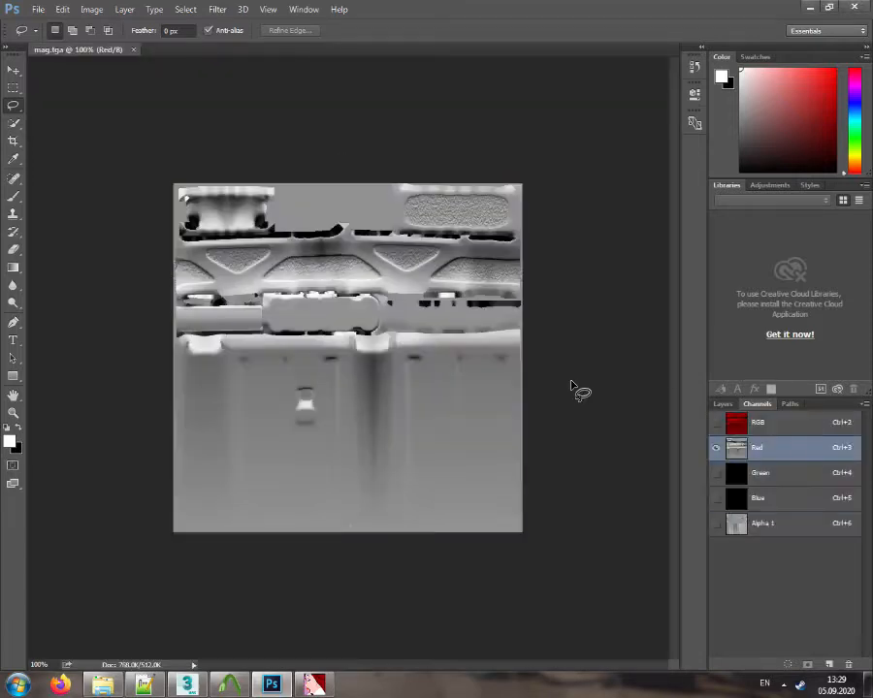
key("ctrl+a")
key("ctrl+x")
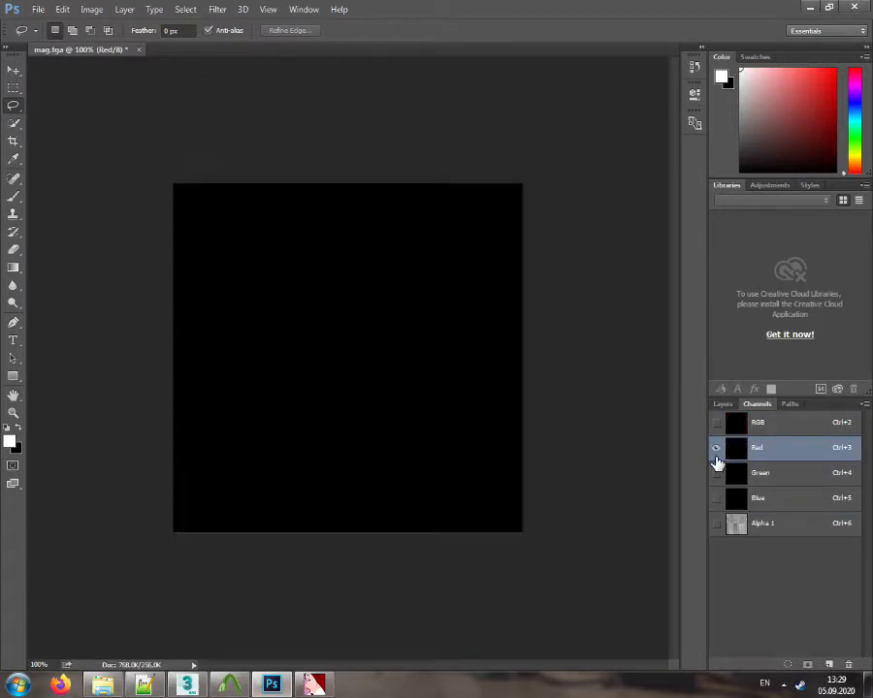
left_click(773, 475)
key("ctrl+v")
Move the whole content of the mag map's Alpha 1 channel into the Red channel
left_click_drag(823, 526, 763, 516)
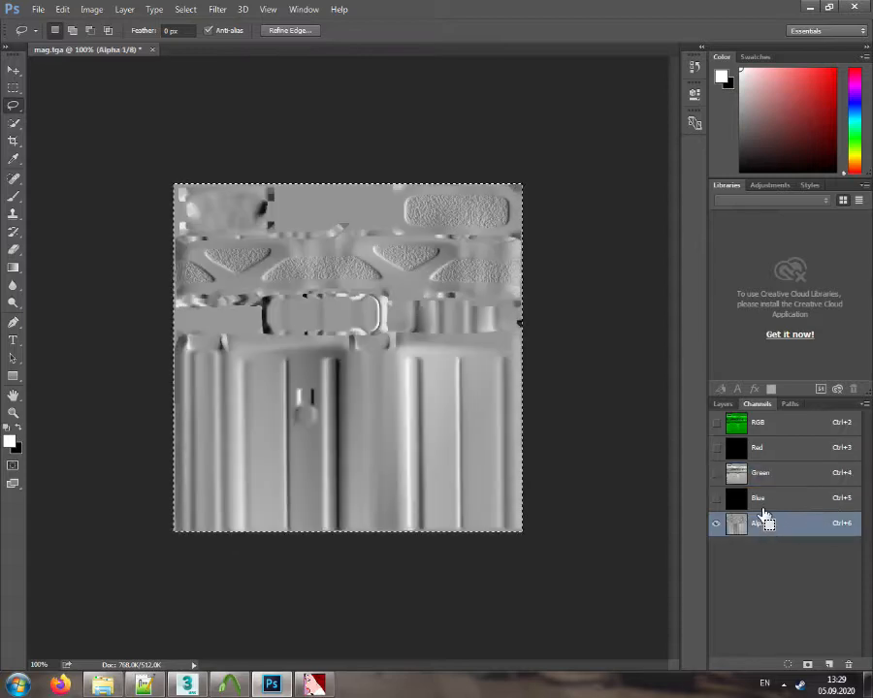
key("ctrl+x")
left_click(763, 449)
key("ctrl+v")
Fill the mag map's Blue and Alpha 1 channels with white, then save and close the file
left_click(779, 499)
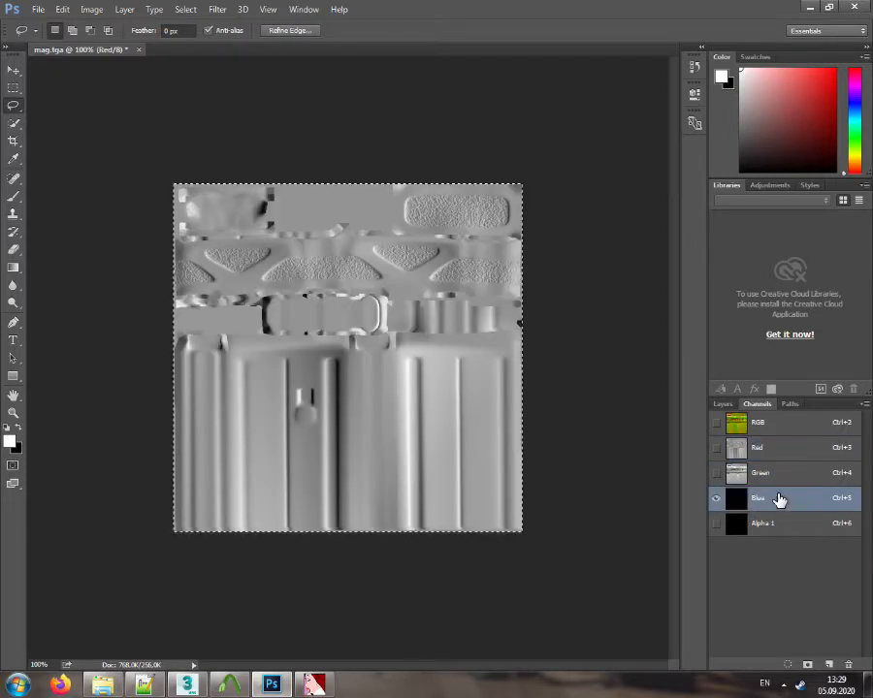
key("ctrl+v")
left_click(790, 525)
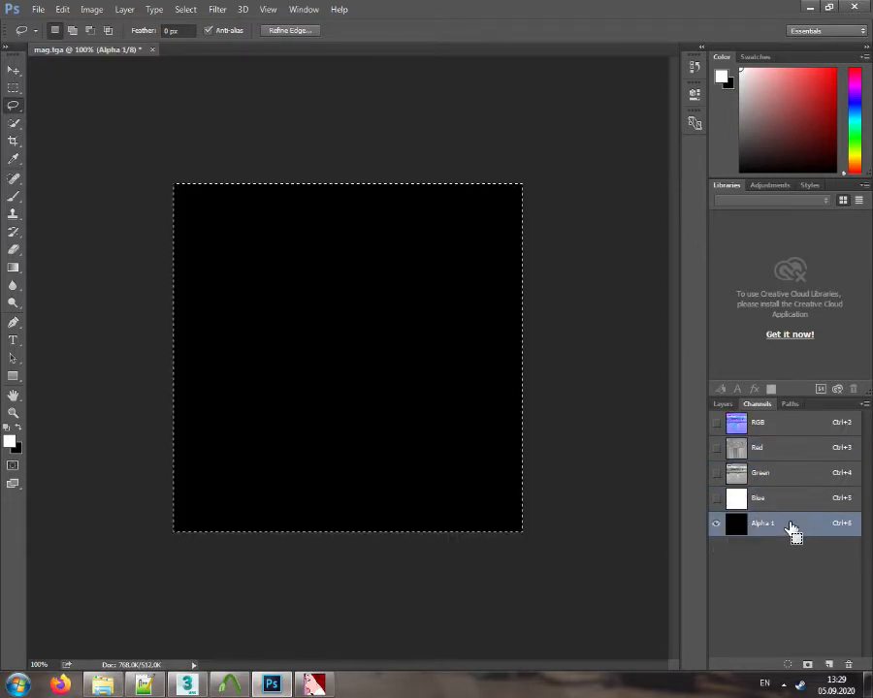
key("alt+BackSpace")
key("ctrl+s")
key("ctrl+w")
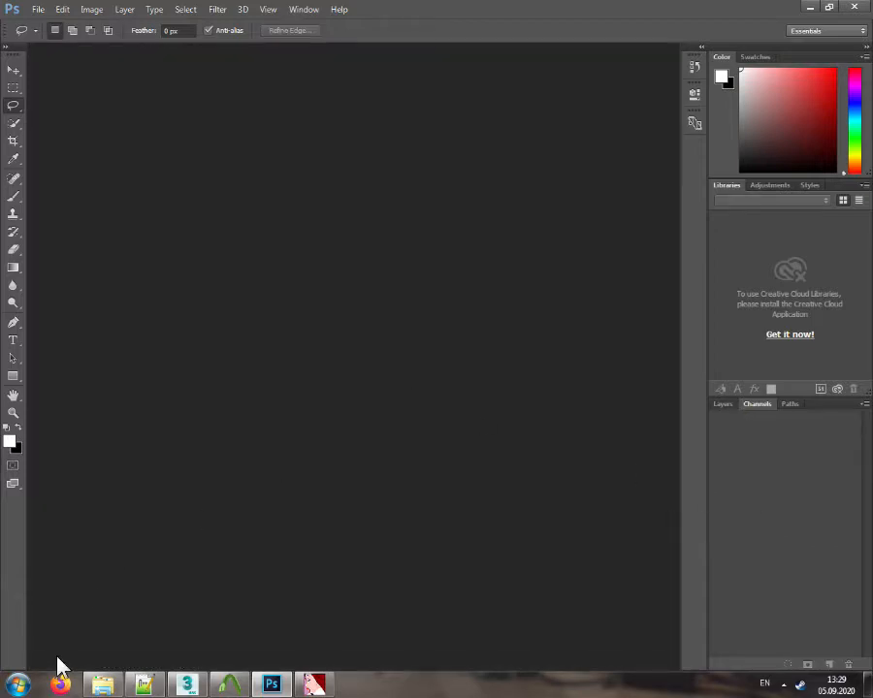
Open the rsight TGA file from the tex folder in Photoshop, move the whole Red channel content into the Green channel and invert it
left_click(101, 685)
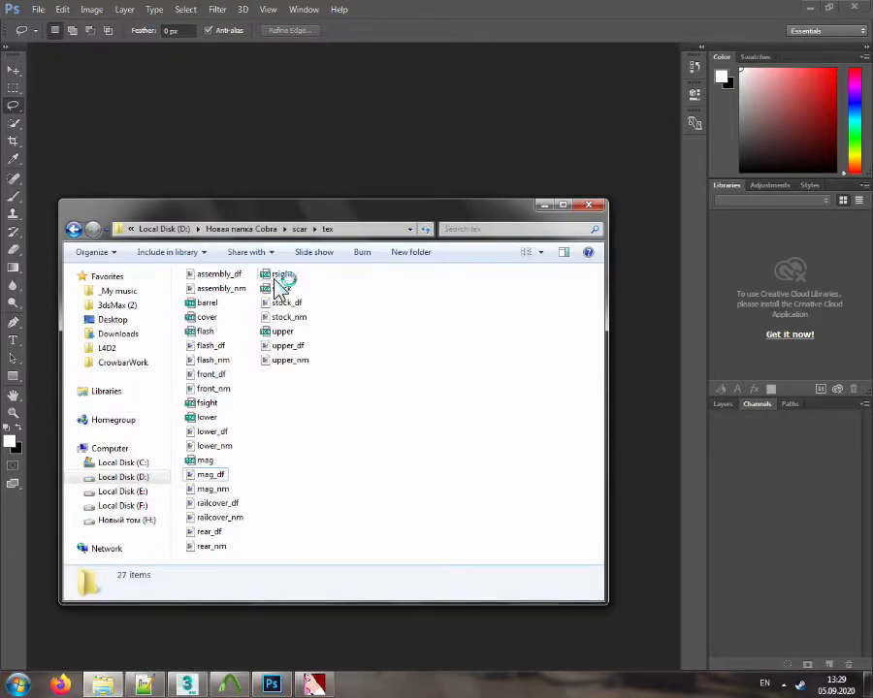
left_click_drag(282, 275, 312, 157)
left_click(785, 456)
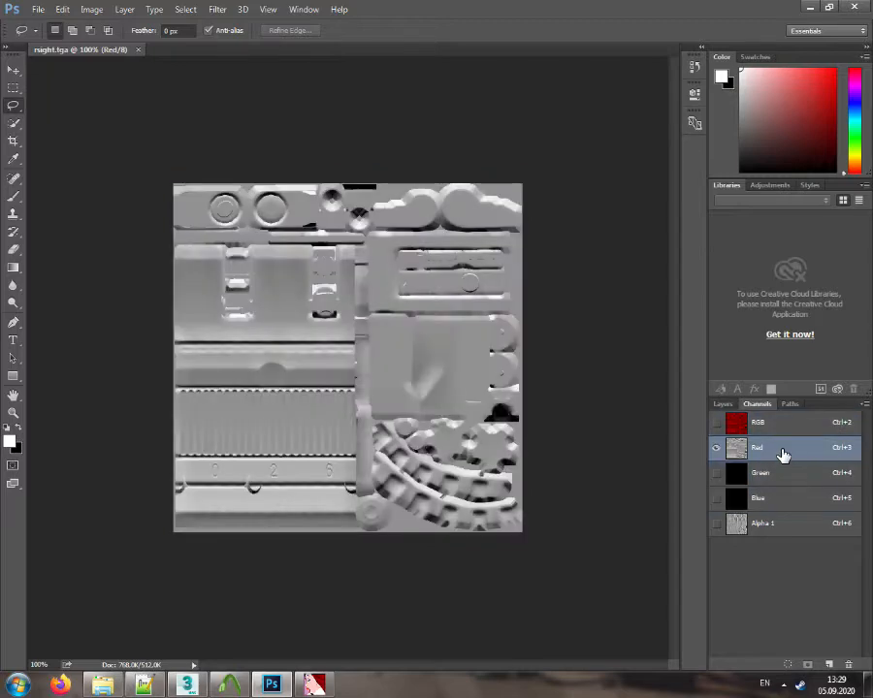
key("ctrl+a")
key("Delete")
left_click(781, 475)
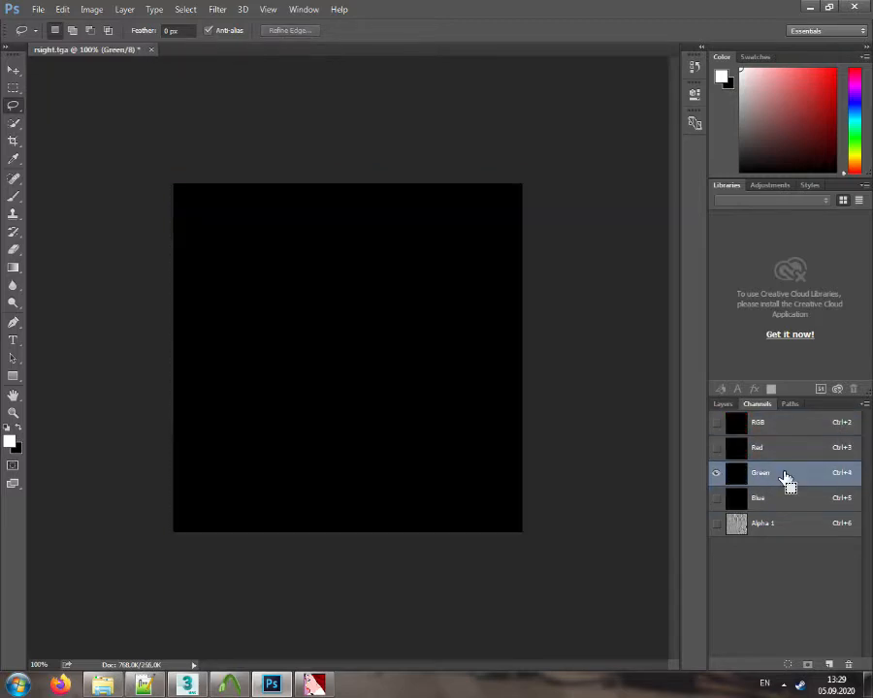
Move the whole content of the rsight map's Alpha 1 channel into the Red channel
left_click(790, 525)
key("Delete")
key("ctrl+d")
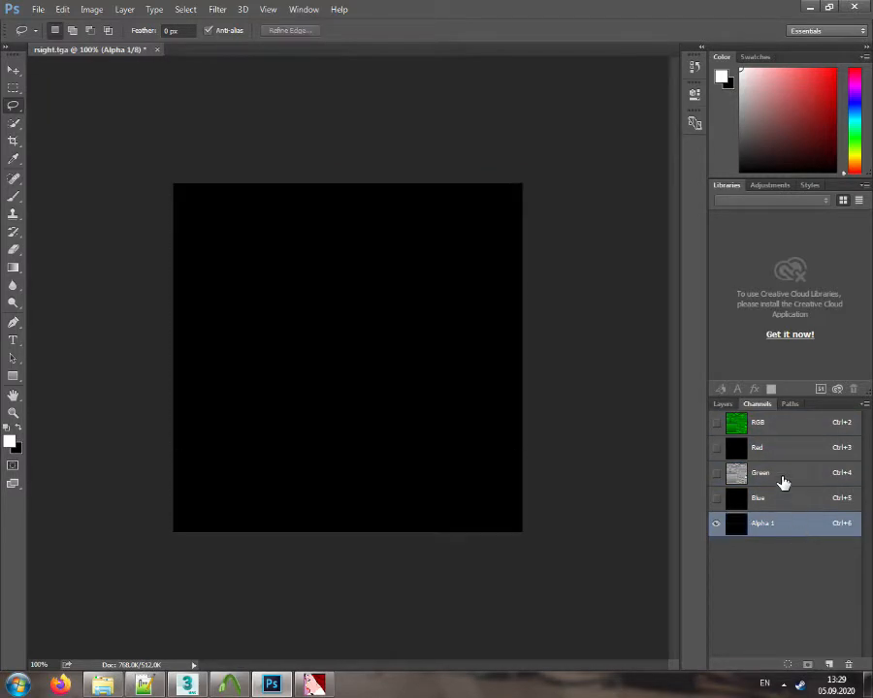
left_click(777, 455)
key("ctrl+v")
Fill the rsight map's Blue and Alpha 1 channels with white, then save and close the file
left_click(781, 501)
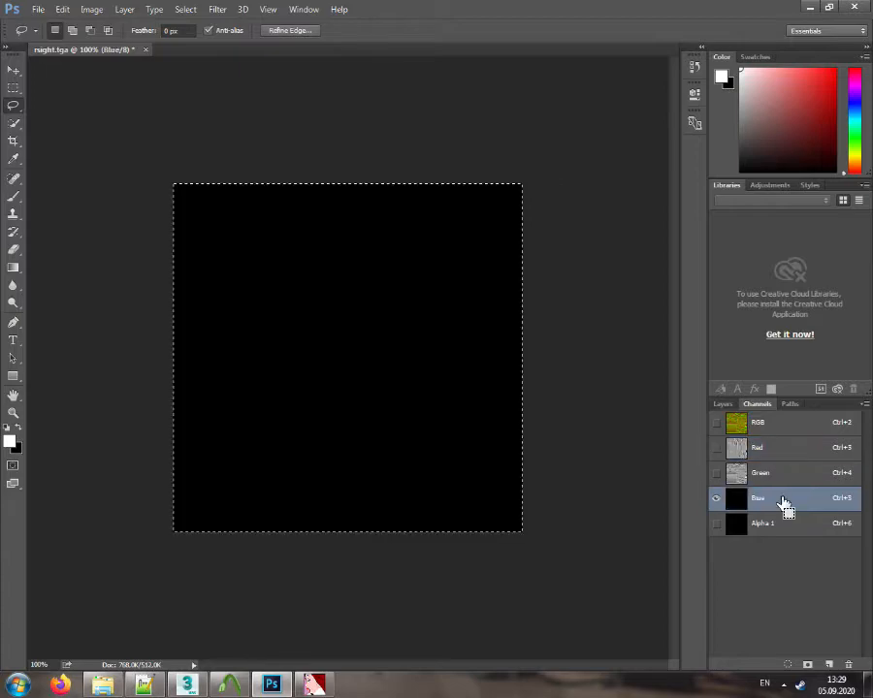
key("alt+Delete")
left_click(803, 529)
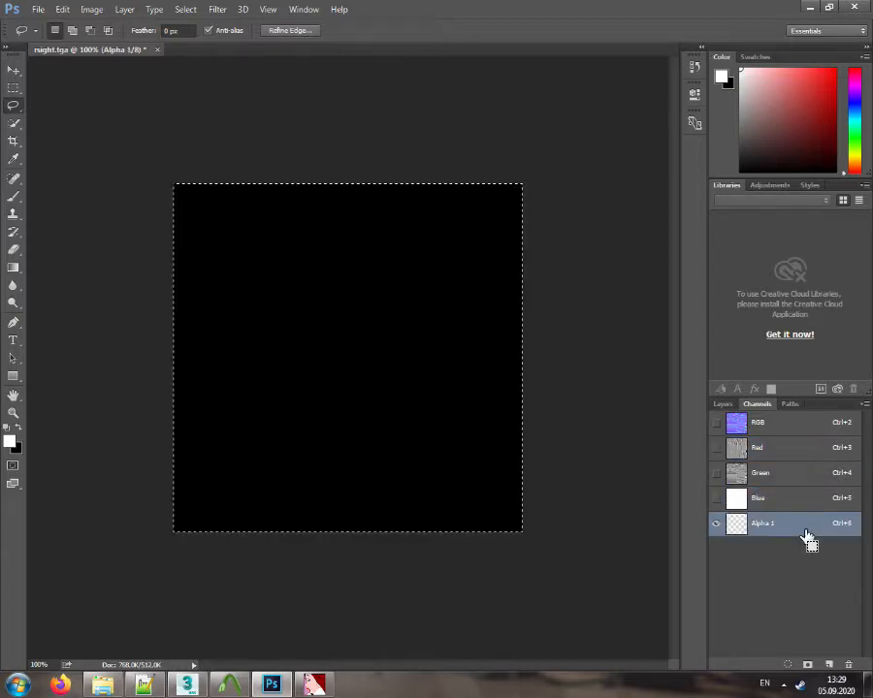
key("alt+Delete")
key("ctrl+d")
Open the stock TGA file from the tex folder in Photoshop, move the whole Red channel content into the Green channel and invert it
left_click(102, 685)
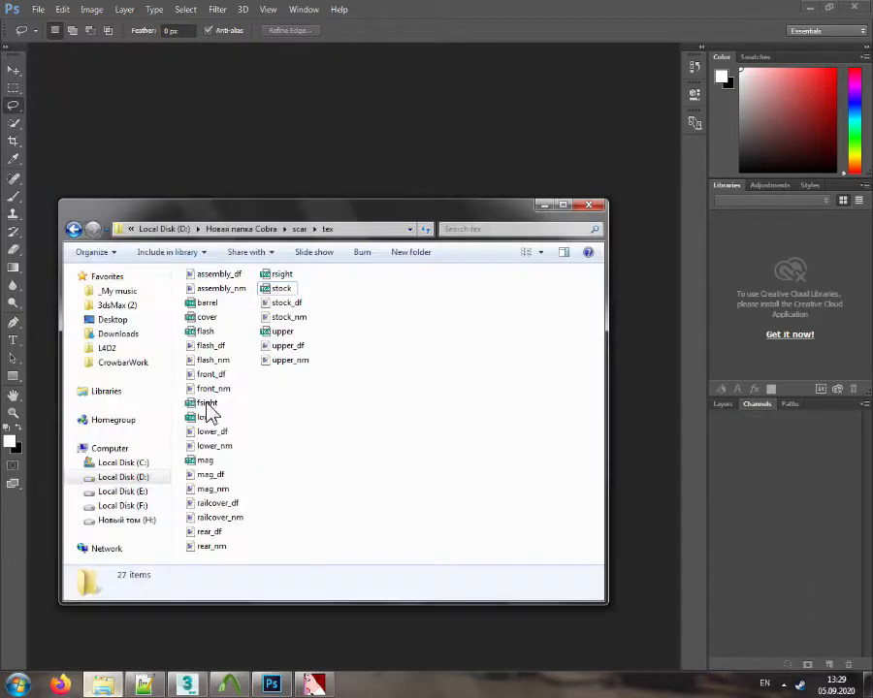
double_click(280, 290)
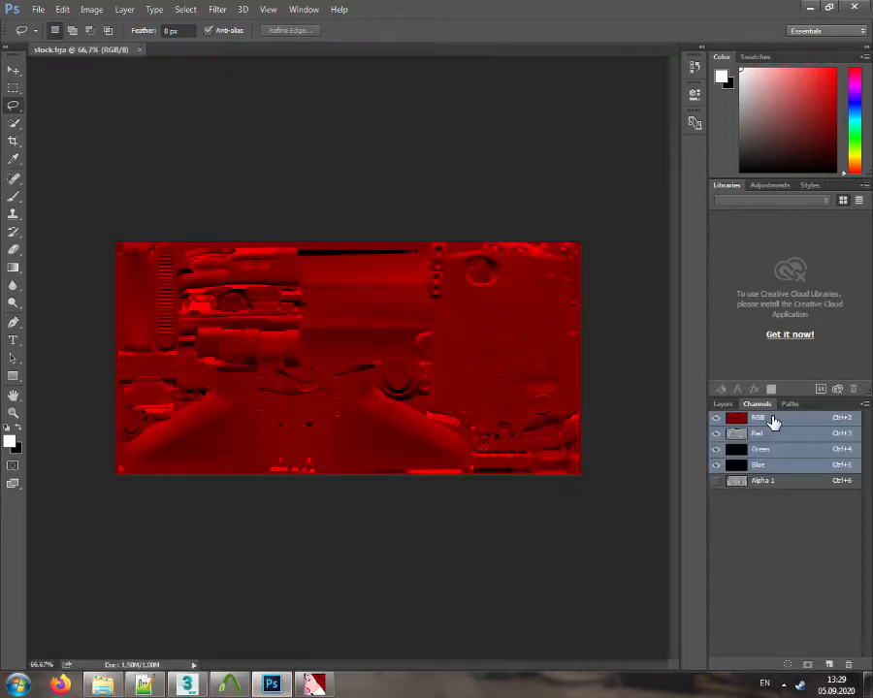
left_click(795, 434)
key("ctrl+a")
key("Delete")
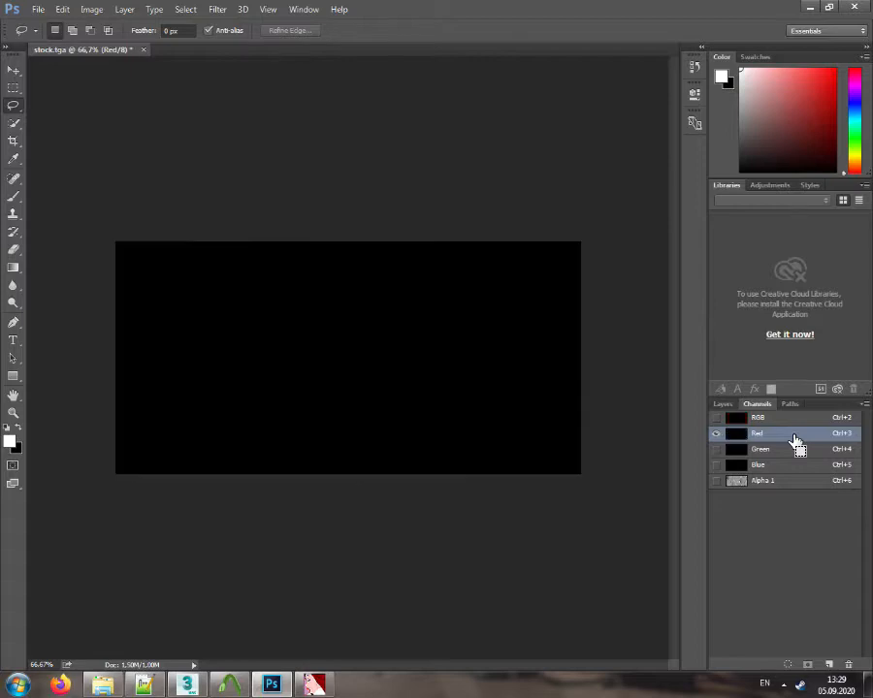
left_click(789, 449)
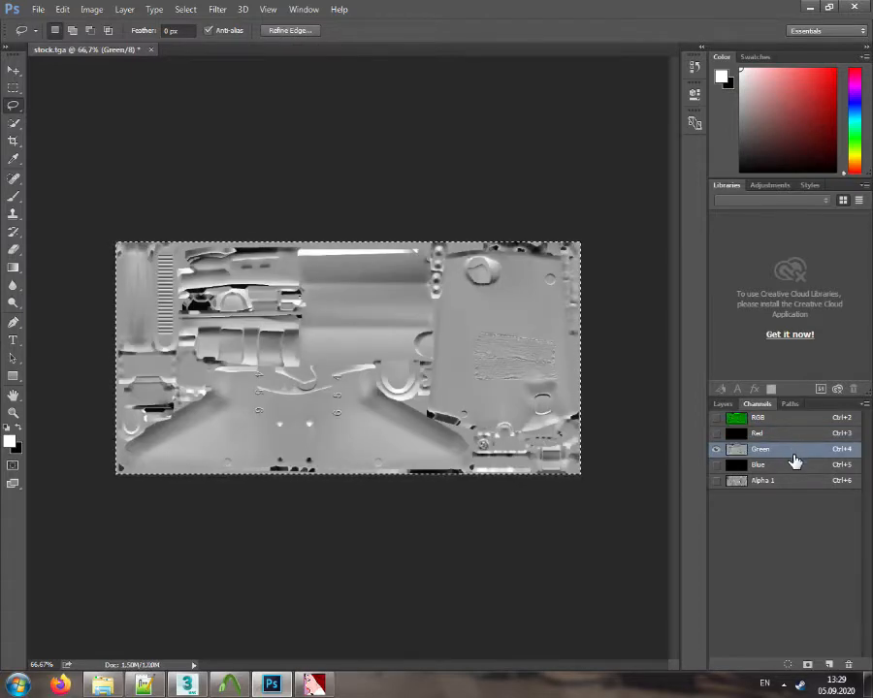
Move the whole content of the stock map's Alpha 1 channel into the Red channel
left_click(787, 480)
key("Delete")
key("ctrl+d")
left_click(783, 436)
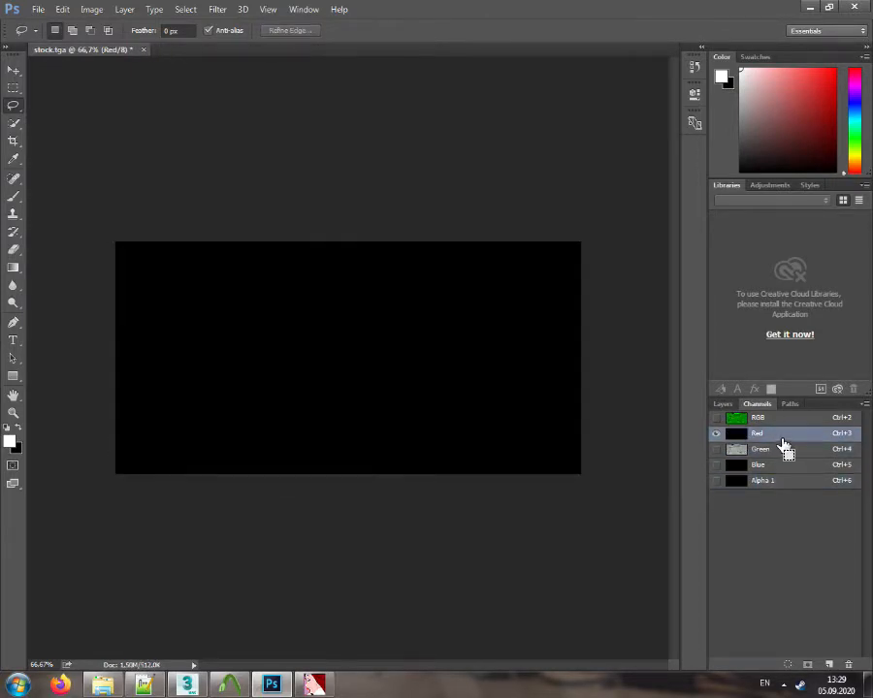
key("ctrl+v")
Fill the stock map's Blue and Alpha 1 channels with white, then save and close the file
left_click(781, 464)
key("ctrl+v")
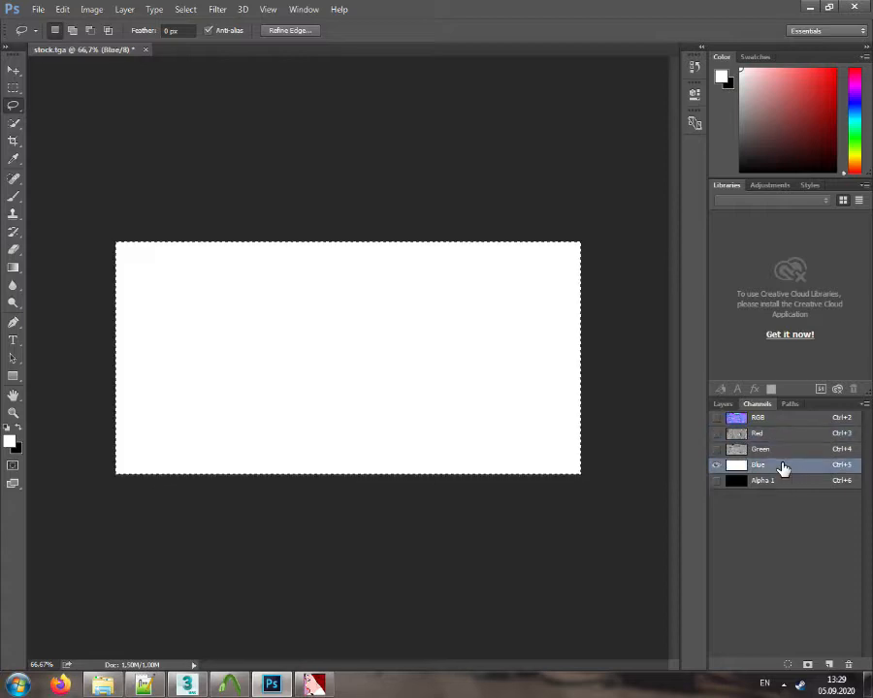
left_click(784, 481)
key("ctrl+v")
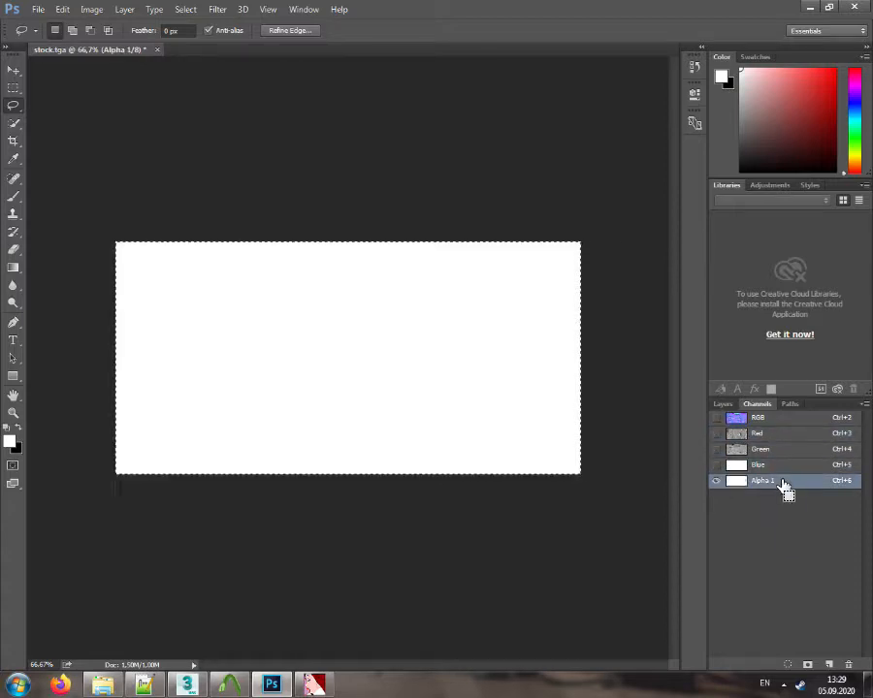
key("ctrl+w")
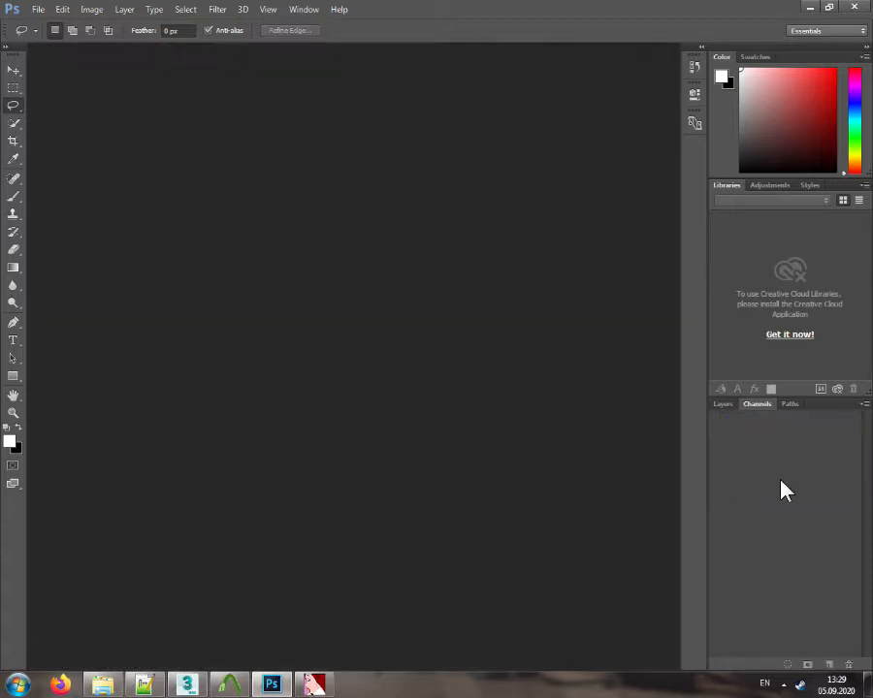
Open the upper TGA file from the tex folder in Photoshop, move the whole Red channel content into the Green channel and invert it
left_click(100, 686)
double_click(283, 330)
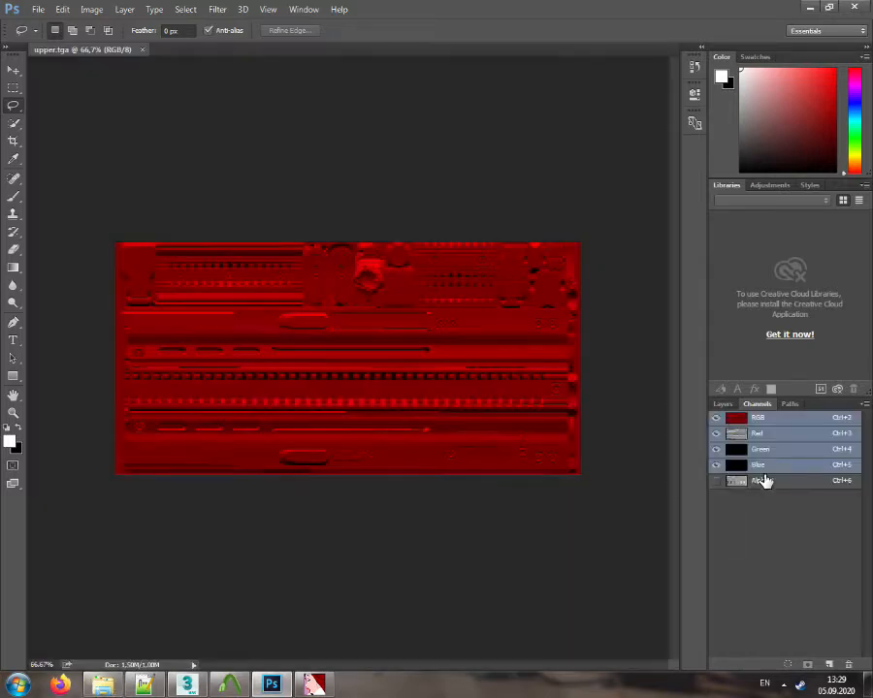
left_click(766, 433)
key("ctrl+BackSpace")
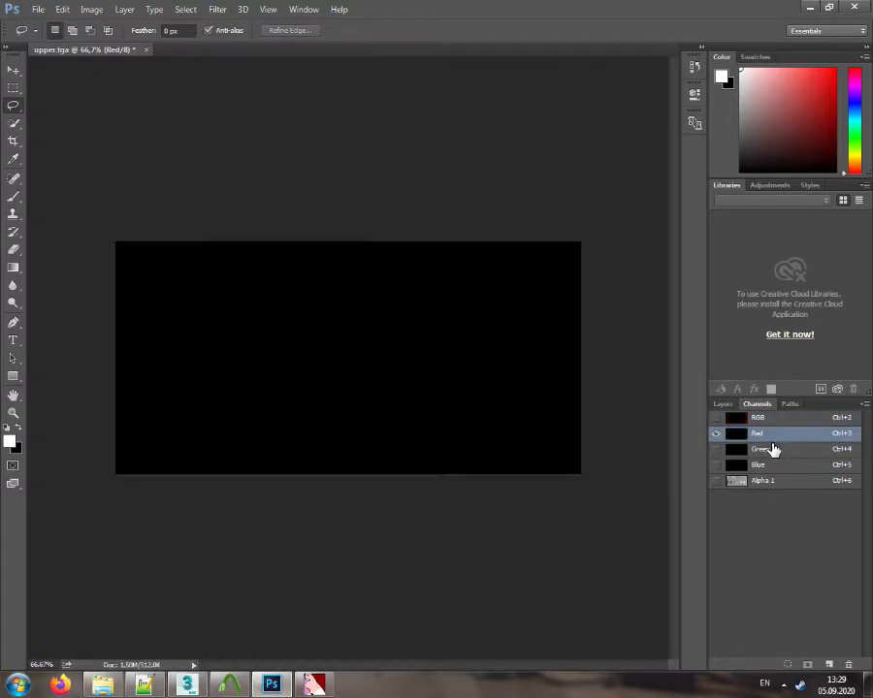
left_click(771, 450)
key("ctrl+a")
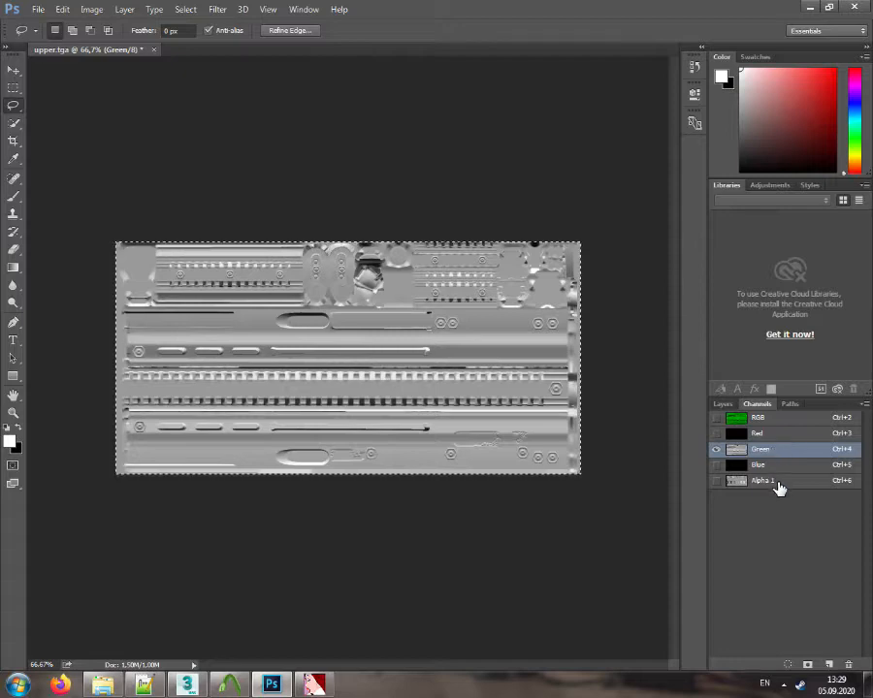
Move the whole content of the upper map's Alpha 1 channel into the Red channel
left_click(776, 481)
key("ctrl+BackSpace")
key("ctrl+d")
left_click(776, 440)
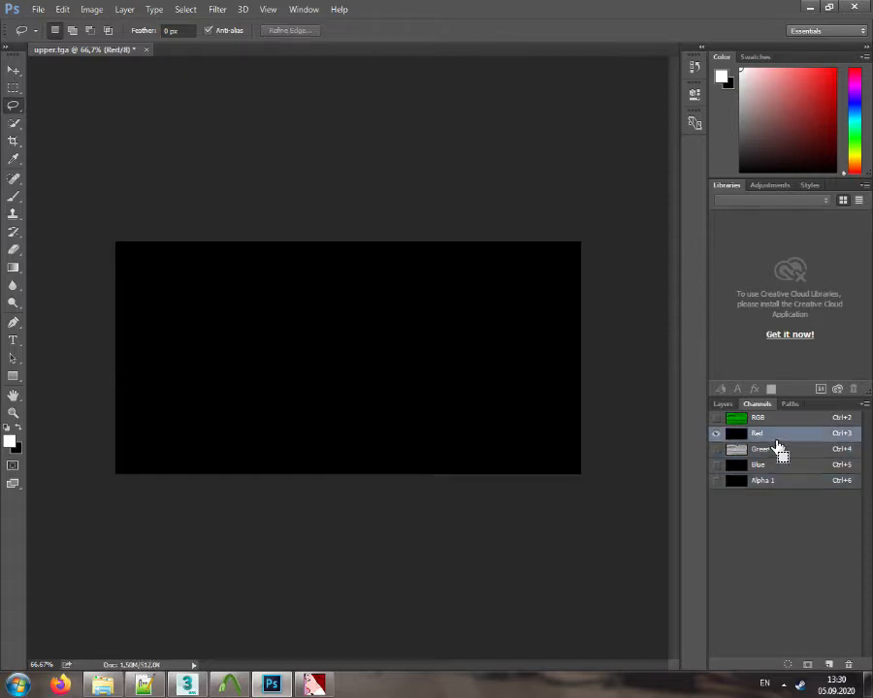
left_click(774, 449)
Fill the upper map's Blue and Alpha 1 channels with white and save the file
left_click(779, 464)
key("ctrl+a")
key("alt+BackSpace")
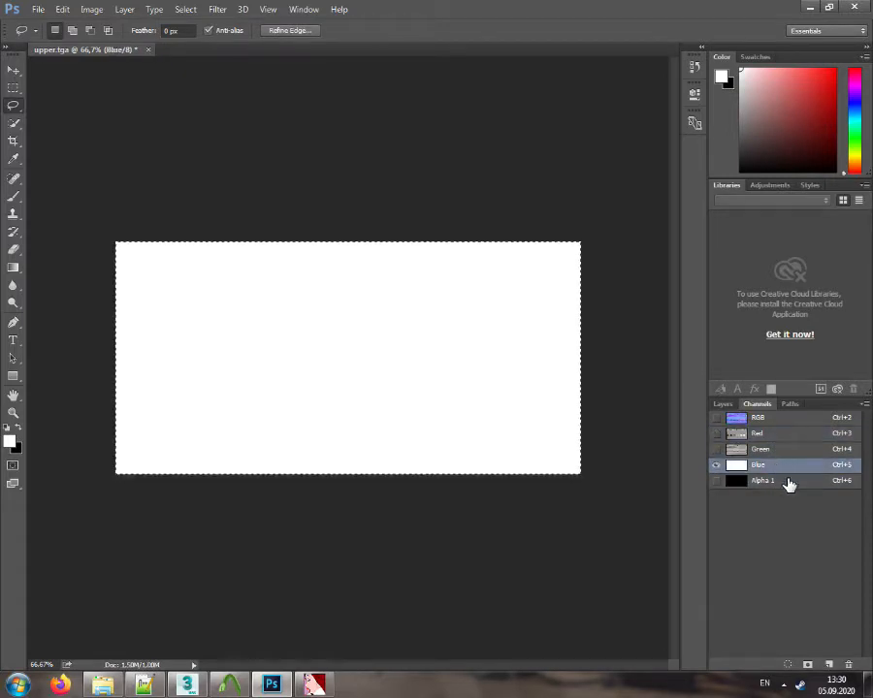
left_click(791, 482)
key("alt+BackSpace")
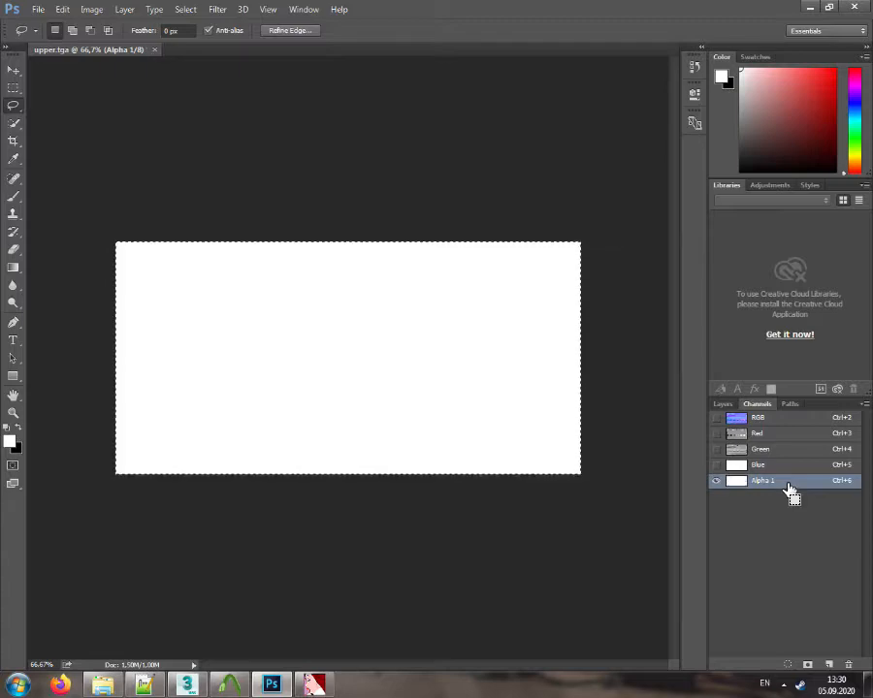
Close the upper map and check the converted TGA normal maps from the tex folder in ACDSee, starting with barrel
key("ctrl+w")
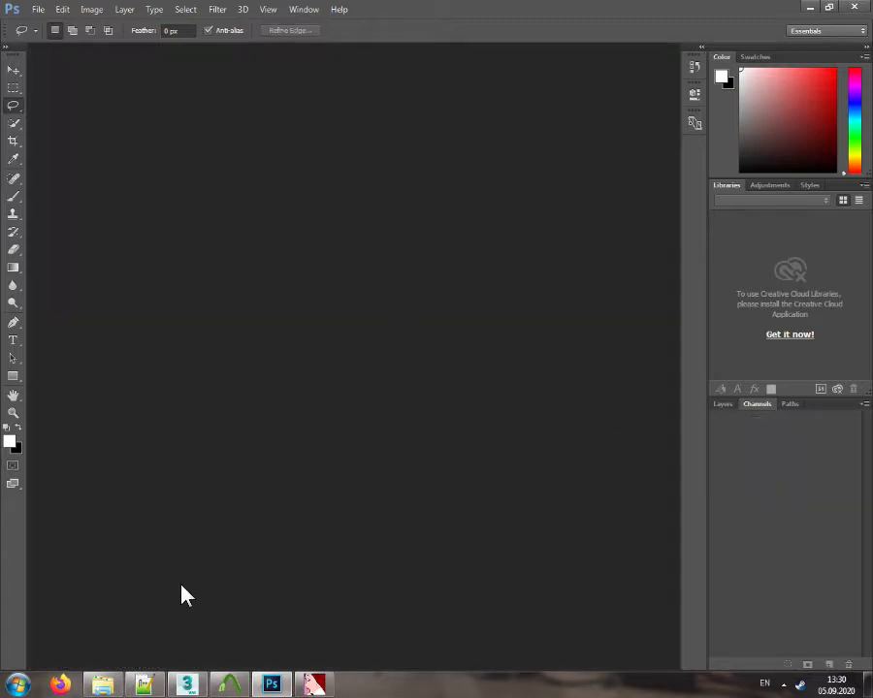
left_click(107, 685)
double_click(202, 302)
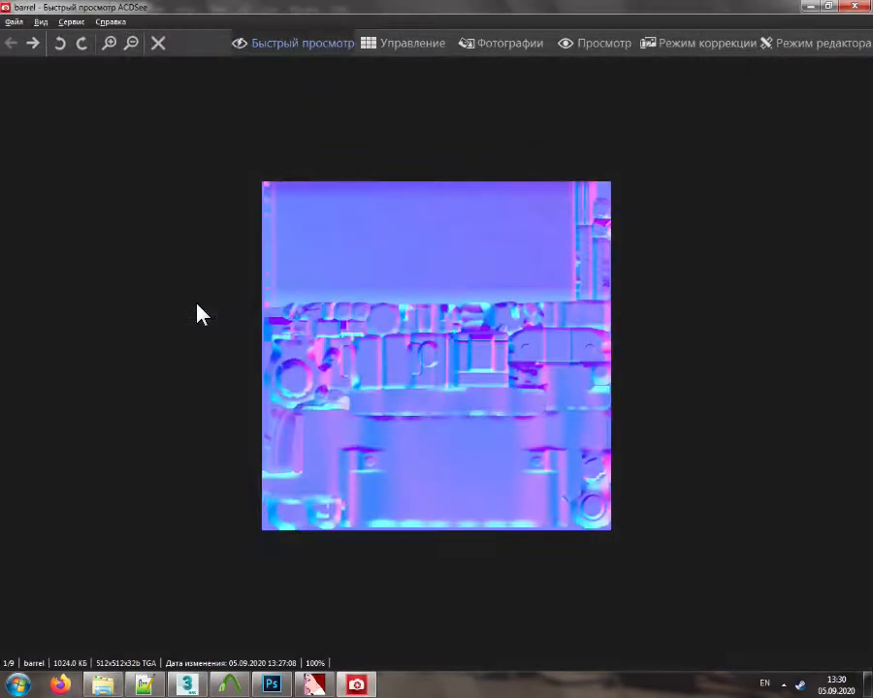
scroll(197, 304, "down", 6)
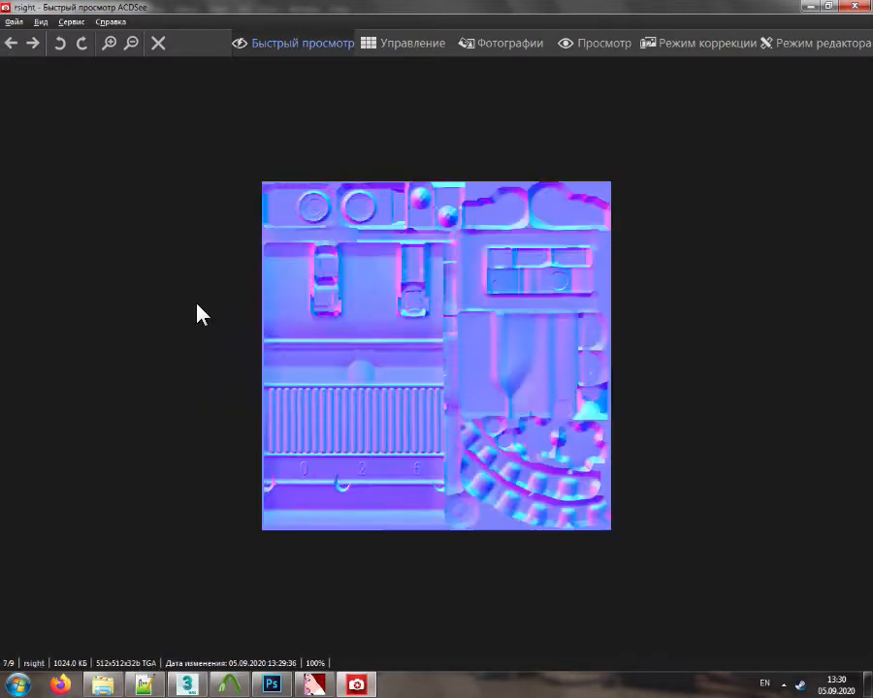
scroll(197, 313, "down", 2)
key("Escape")
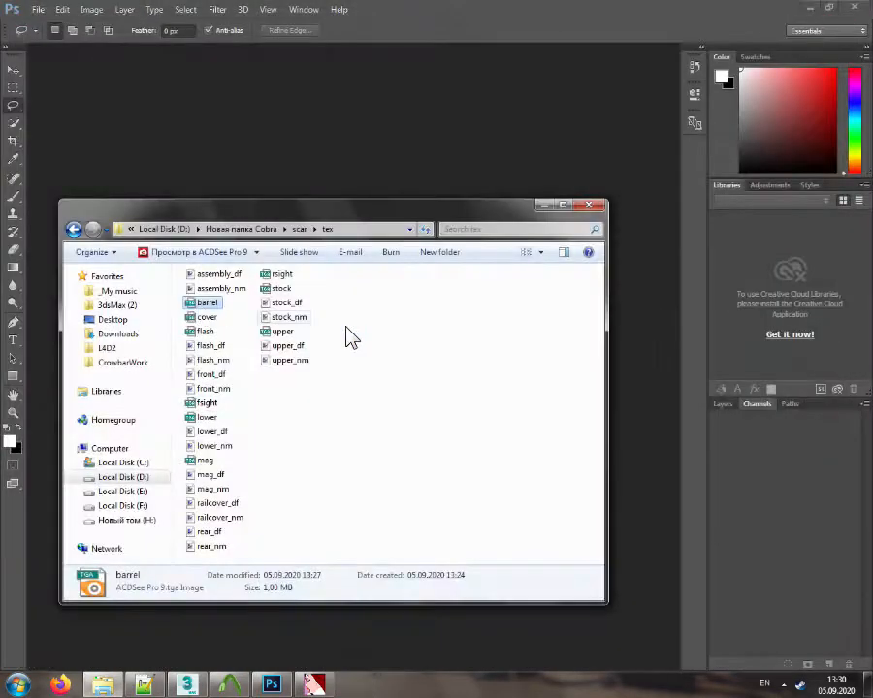
Exit Photoshop and open the assembly_df texture from the tex folder in a maximized DXTBmp window
left_click(411, 343)
left_click(857, 8)
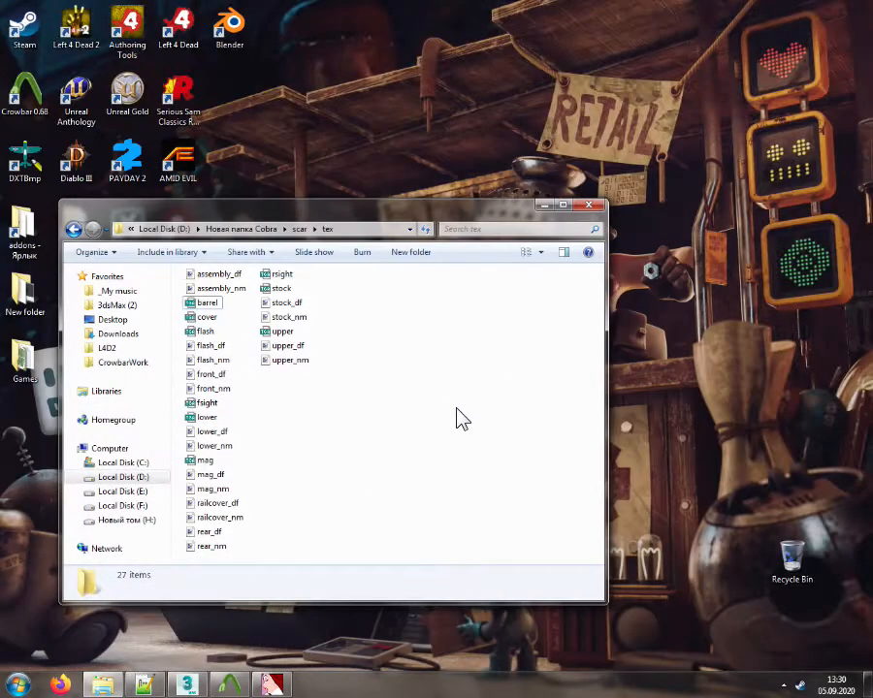
left_click_drag(221, 280, 30, 165)
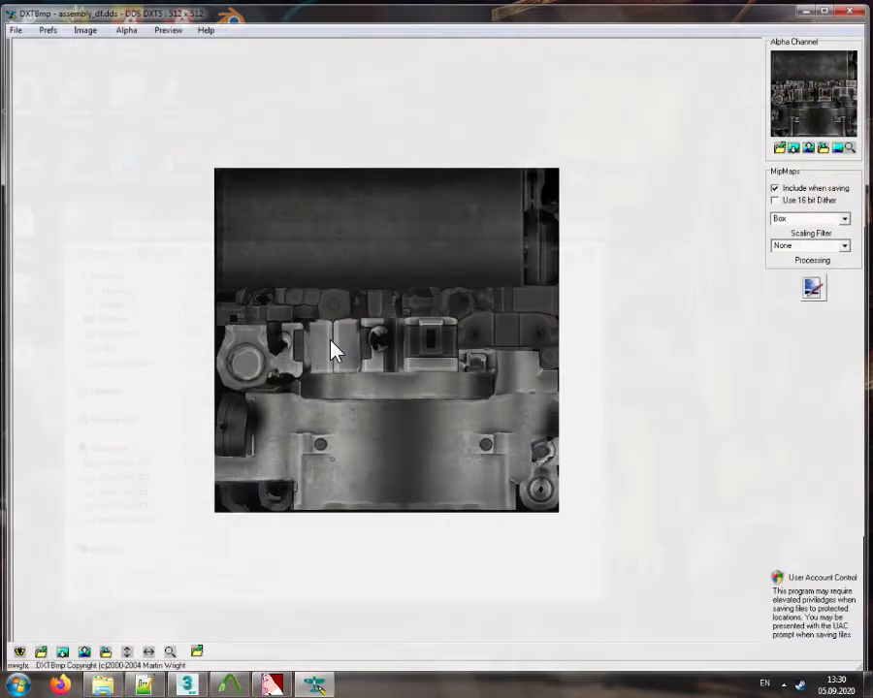
double_click(309, 15)
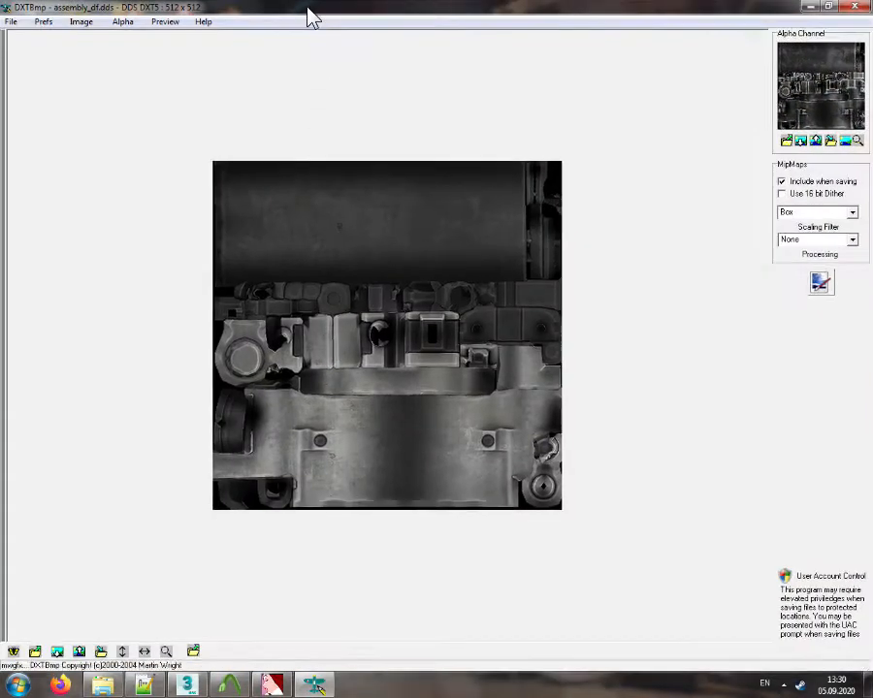
left_click(193, 651)
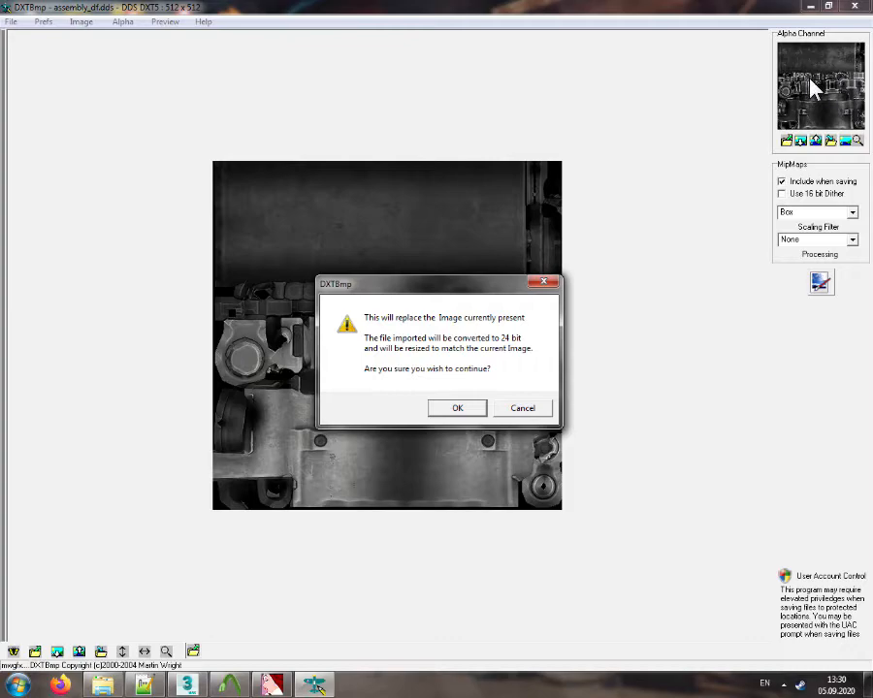
left_click(463, 409)
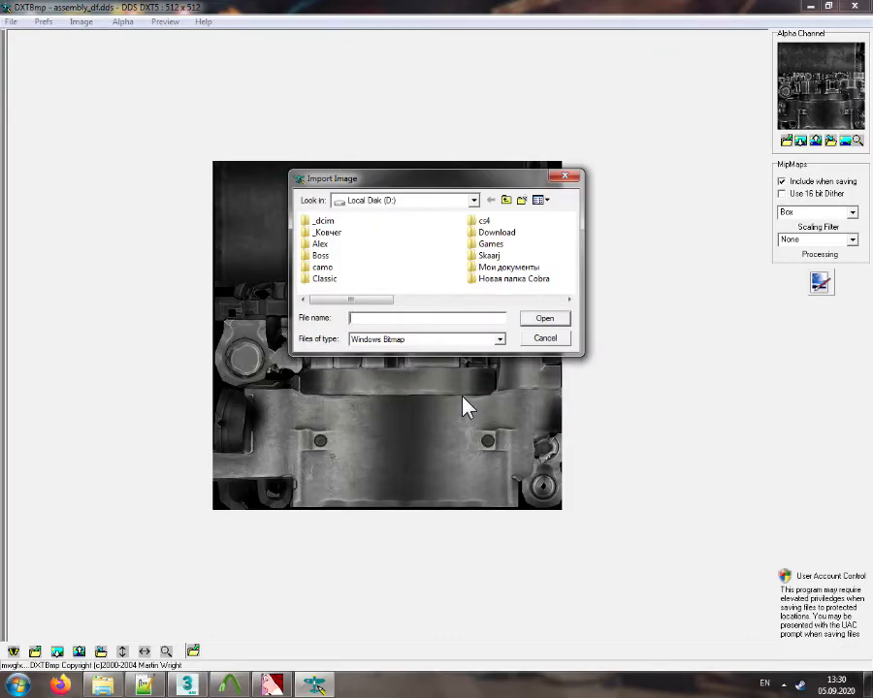
left_click(545, 339)
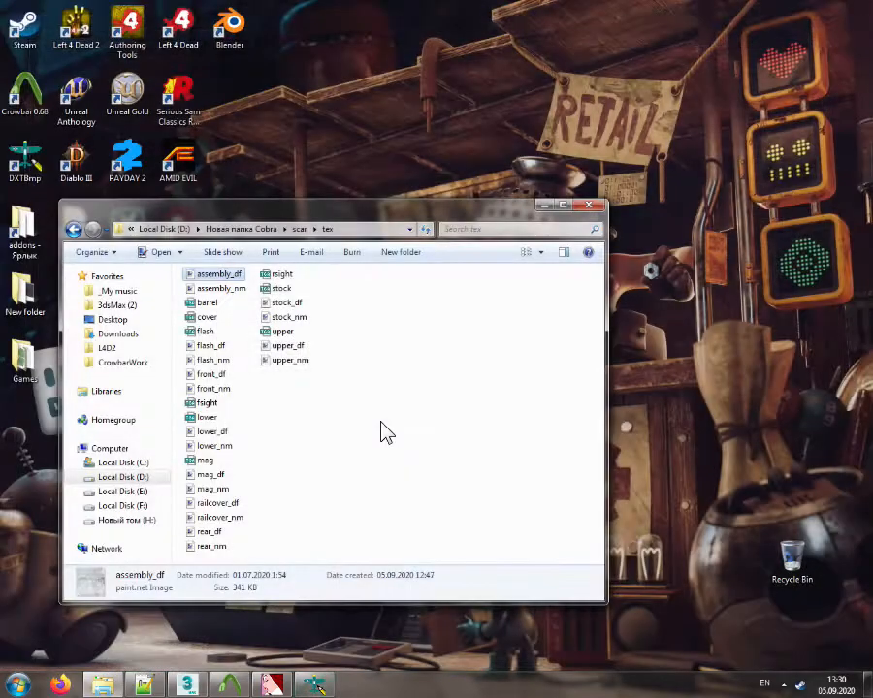
Browse from the addons shortcut to Left 4 Dead 2's pd2scar materials folder and open the pd2_556 material in VTFEdit
double_click(23, 244)
left_click(287, 245)
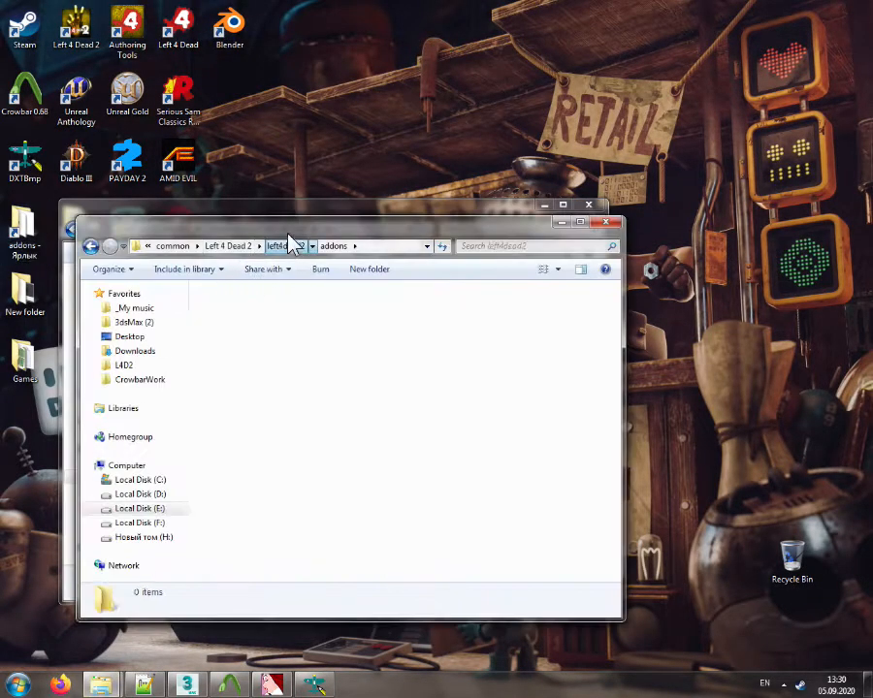
left_click_drag(288, 224, 375, 202)
double_click(311, 384)
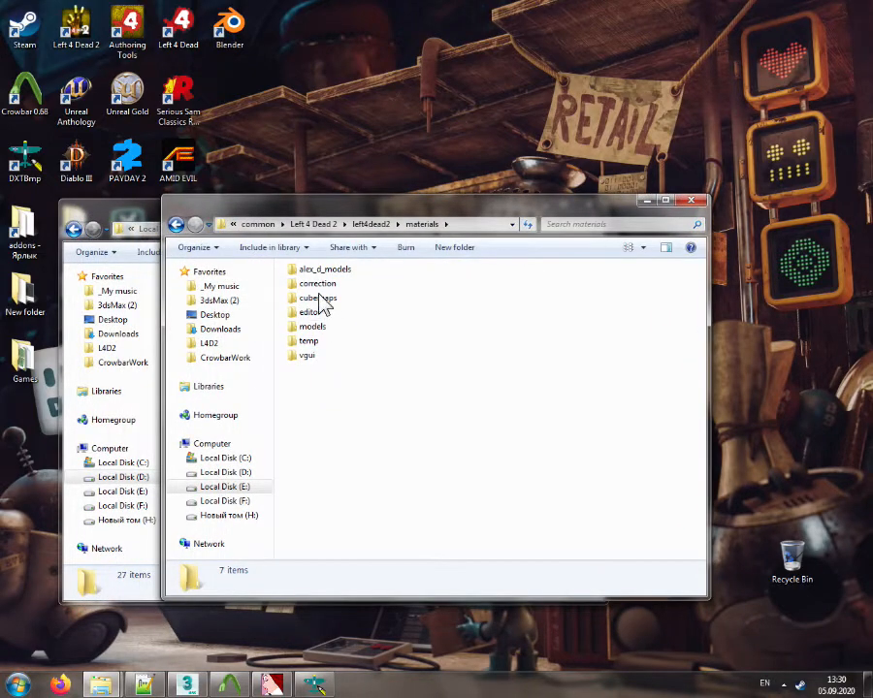
double_click(324, 269)
left_click(321, 385)
double_click(321, 385)
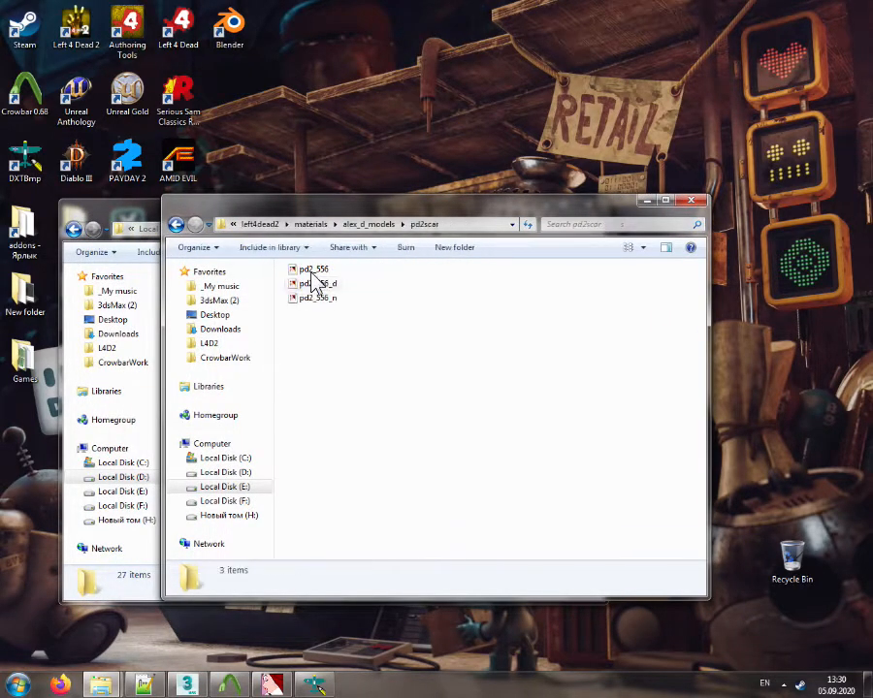
left_click(311, 270)
double_click(309, 272)
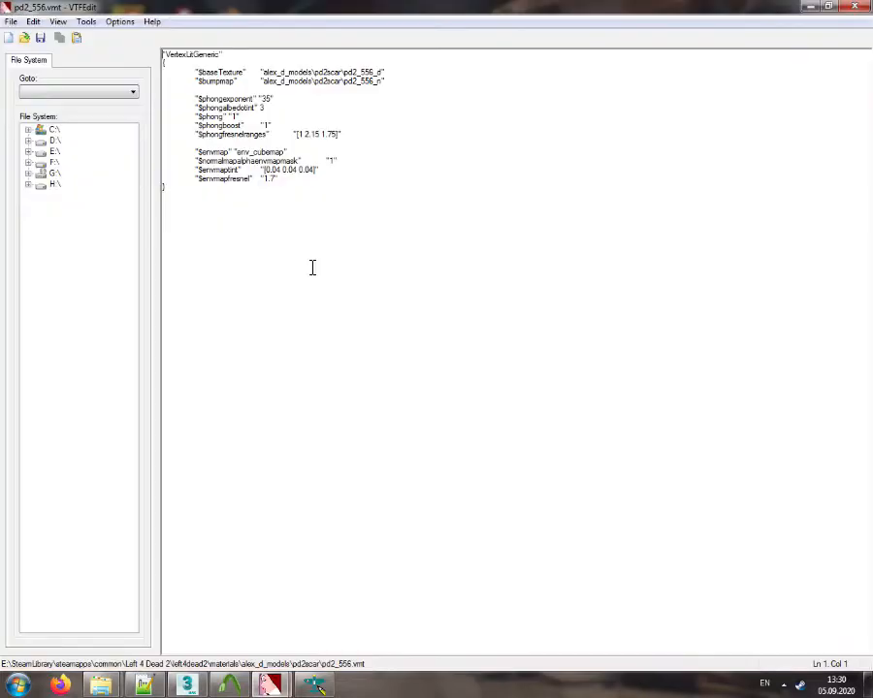
Copy the parameter name normalmapalphaenvmapmask from the pd2_556 material and search Google for it in Firefox
double_click(236, 162)
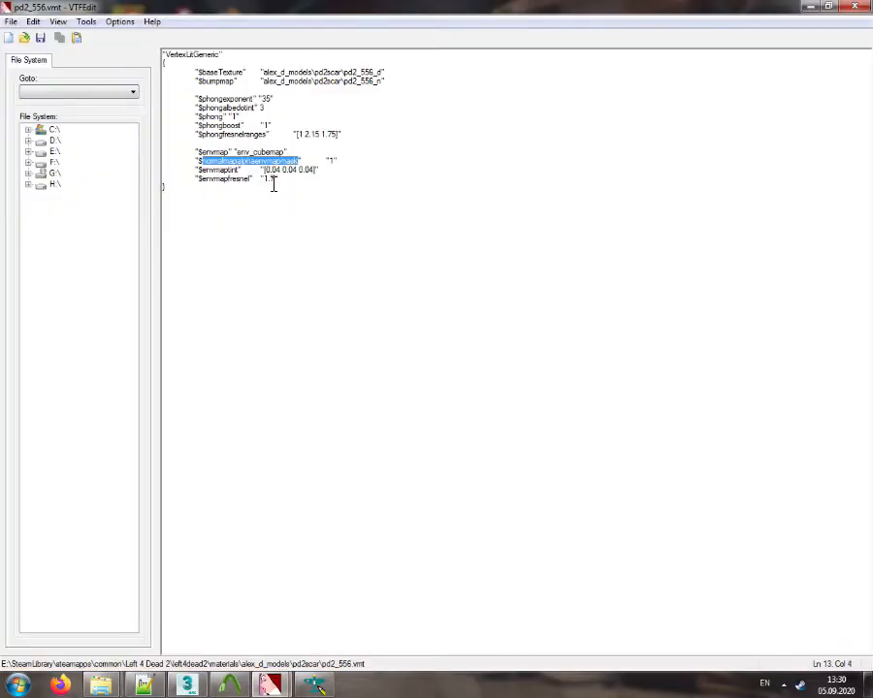
left_click_drag(255, 161, 283, 162)
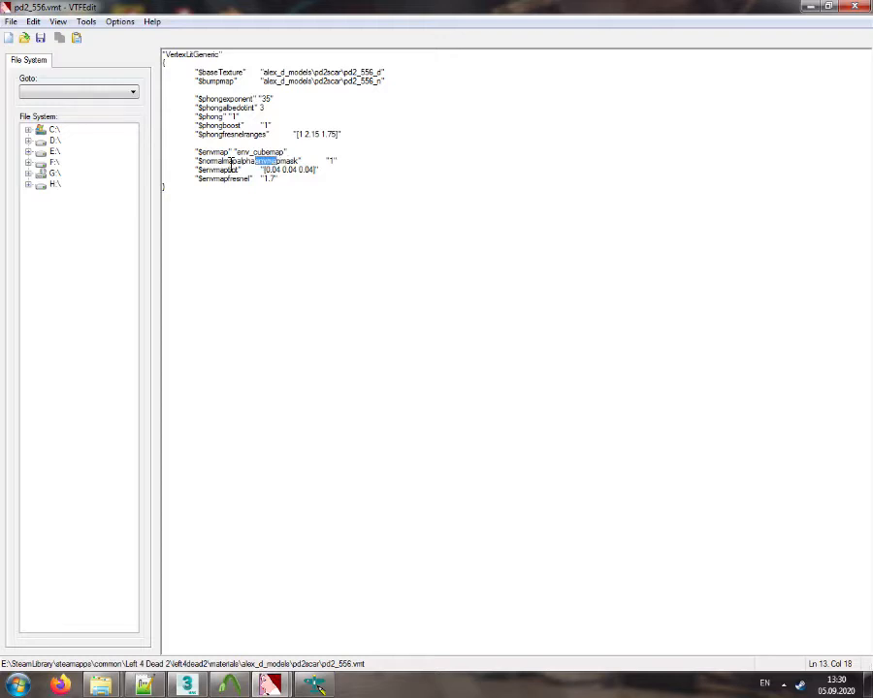
left_click_drag(228, 162, 204, 162)
right_click(241, 162)
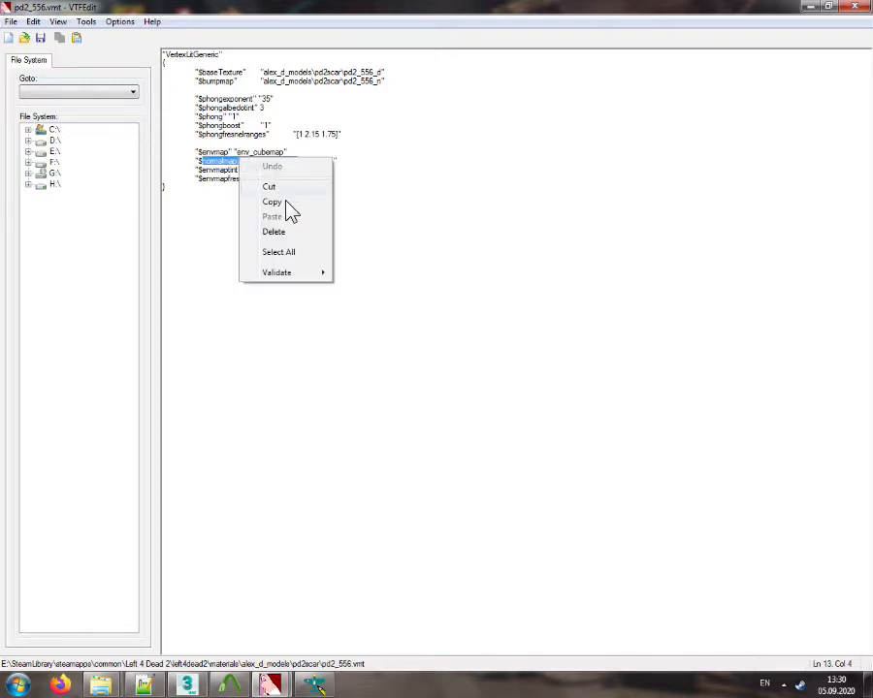
left_click(283, 200)
left_click(61, 686)
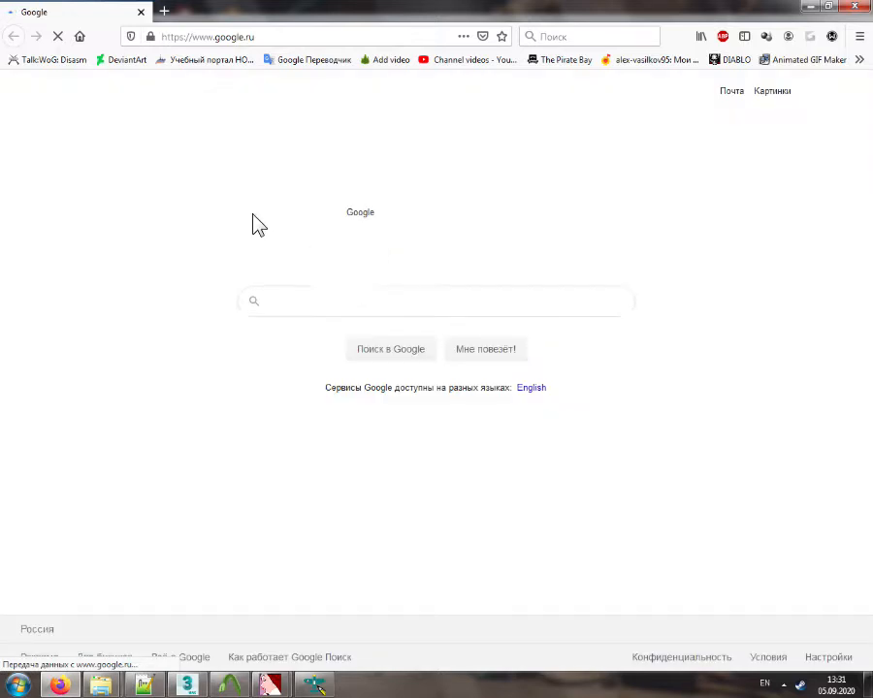
key("ctrl+v")
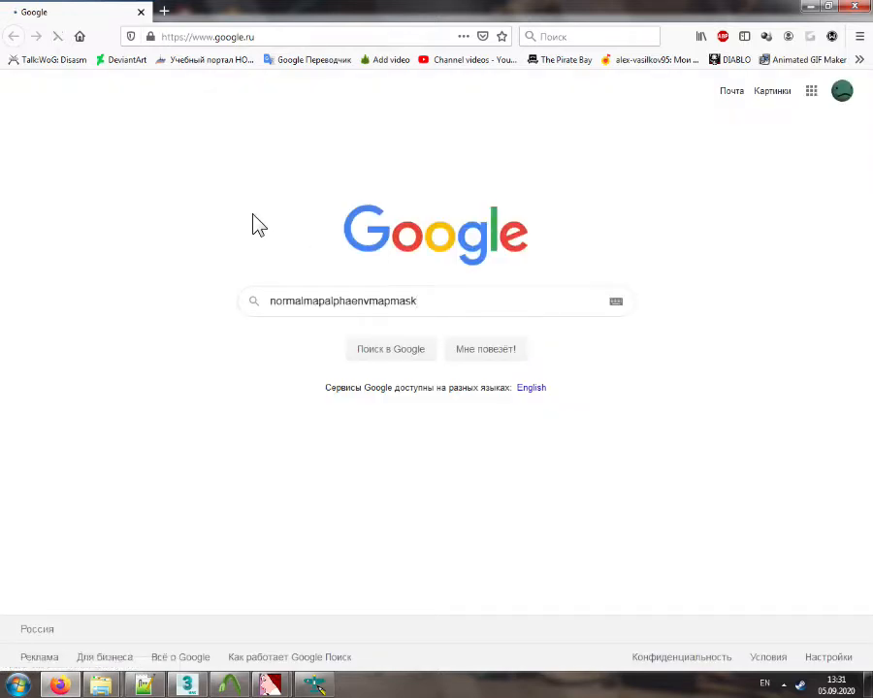
key("Return")
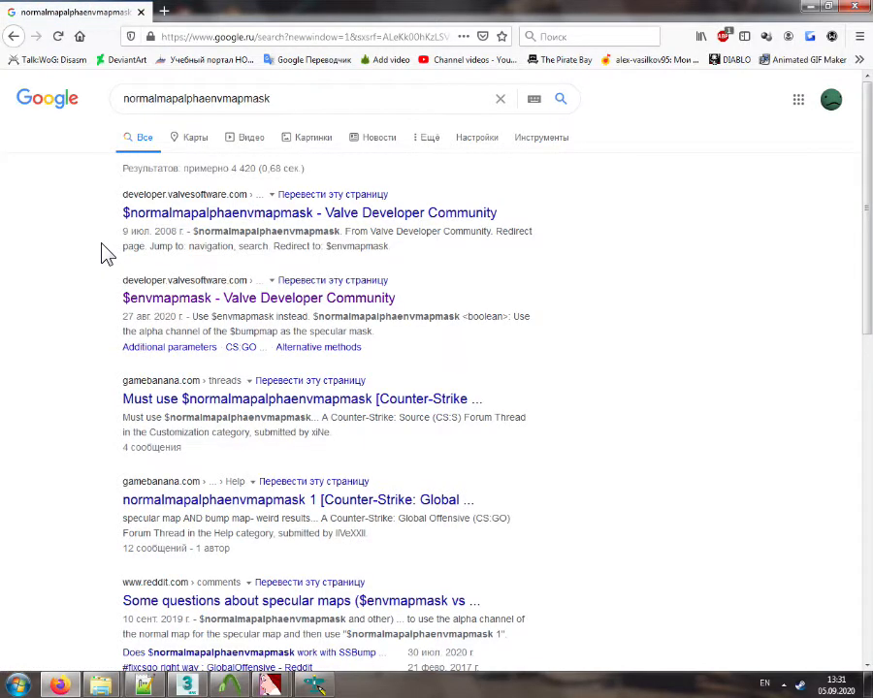
Open the Valve Developer Community page on $envmapmask, keeping only its tab, and highlight the warning about materials using $bumpmap
left_click(173, 299)
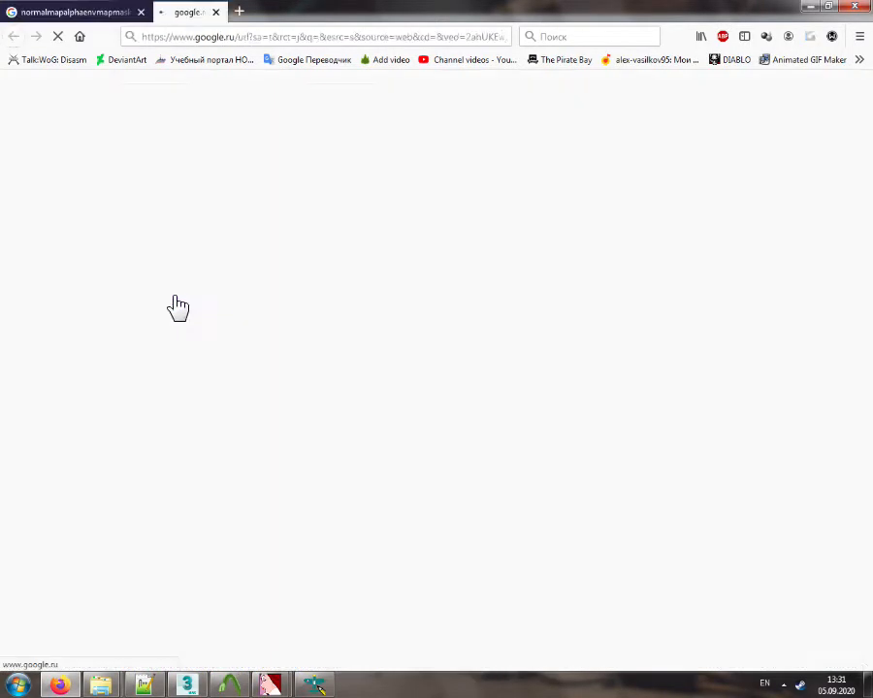
left_click(116, 17)
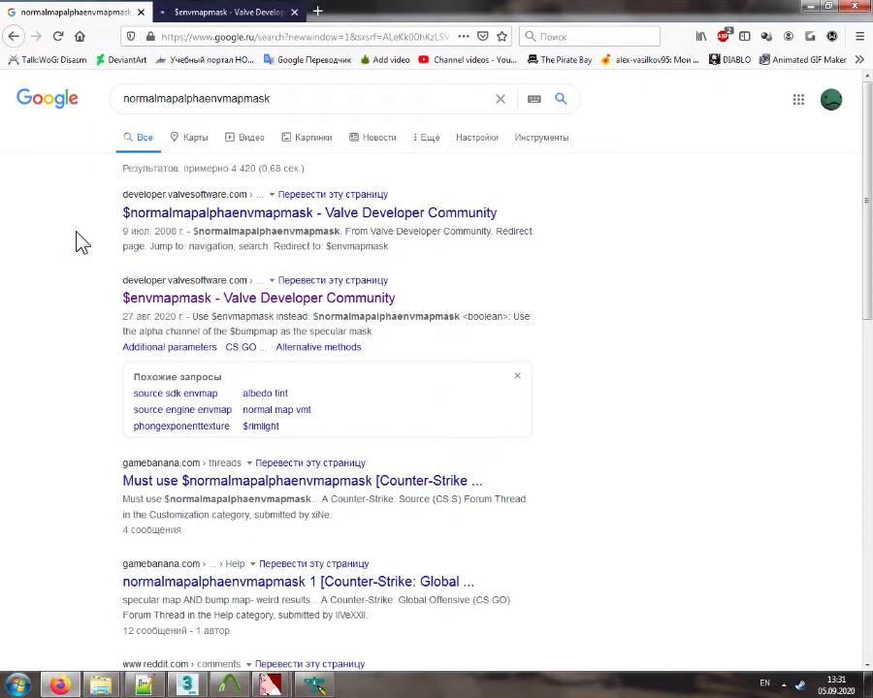
left_click(161, 215)
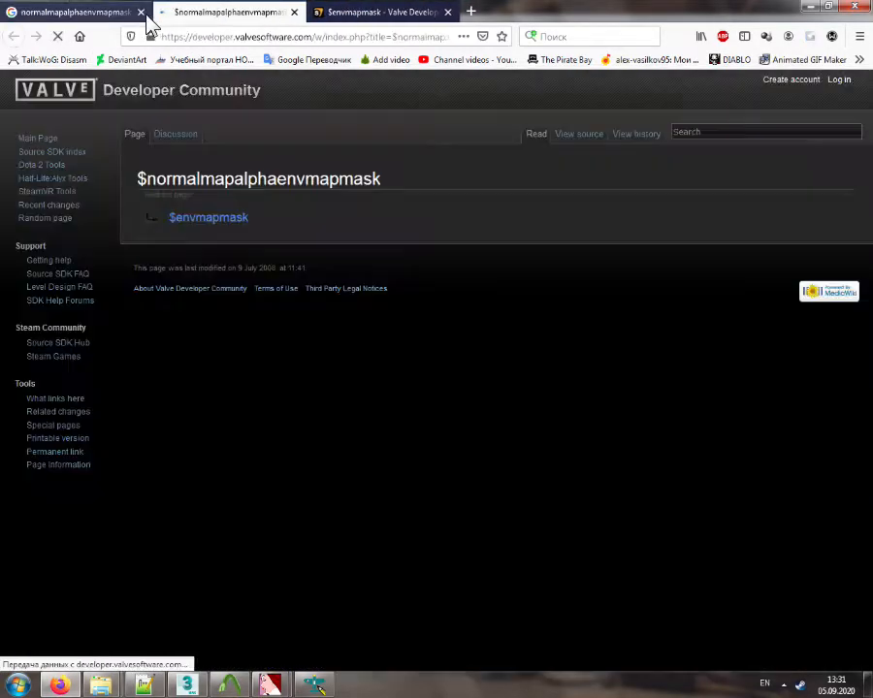
left_click(141, 11)
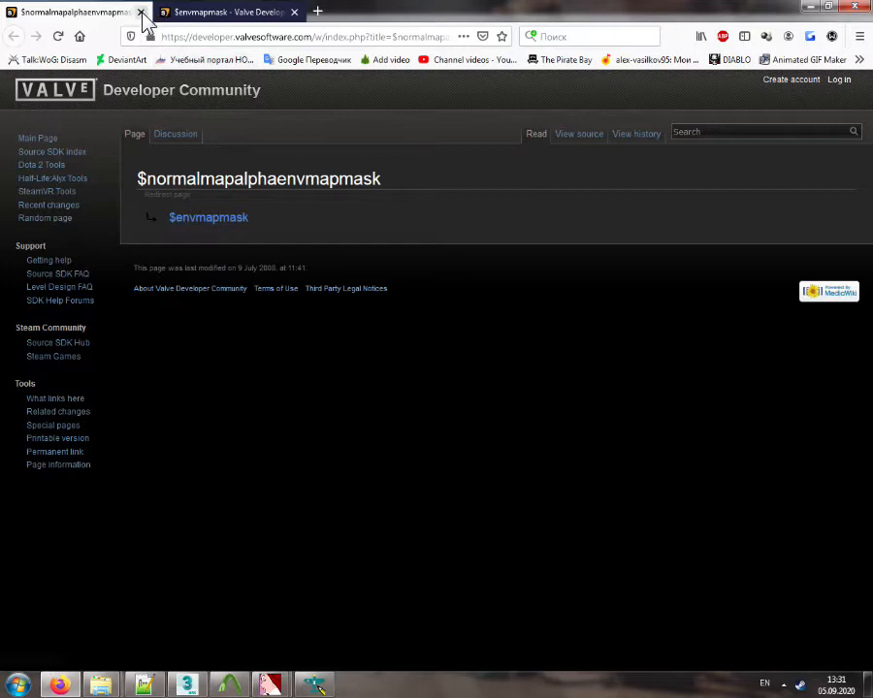
left_click(140, 12)
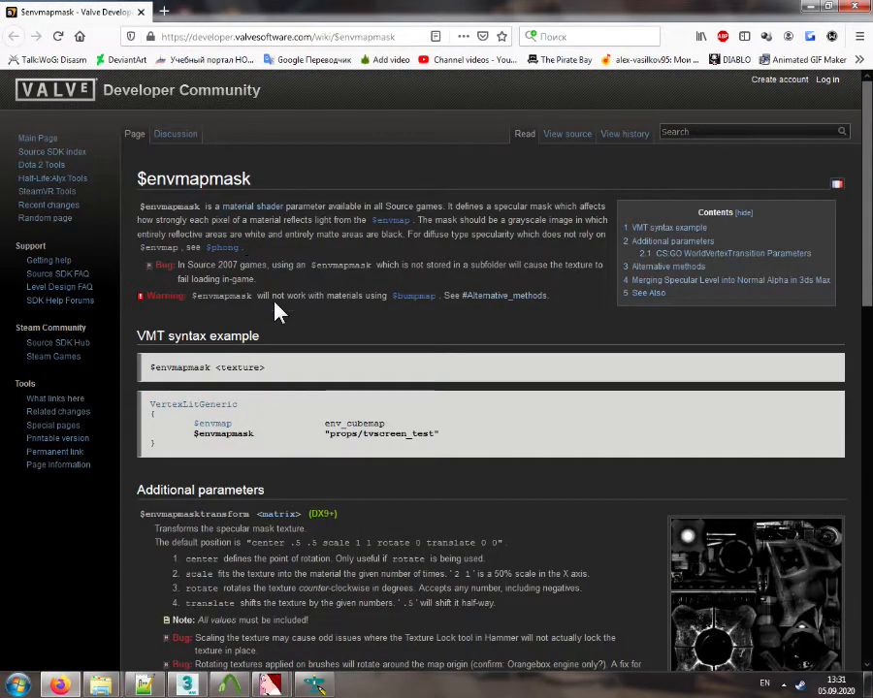
left_click_drag(197, 296, 386, 297)
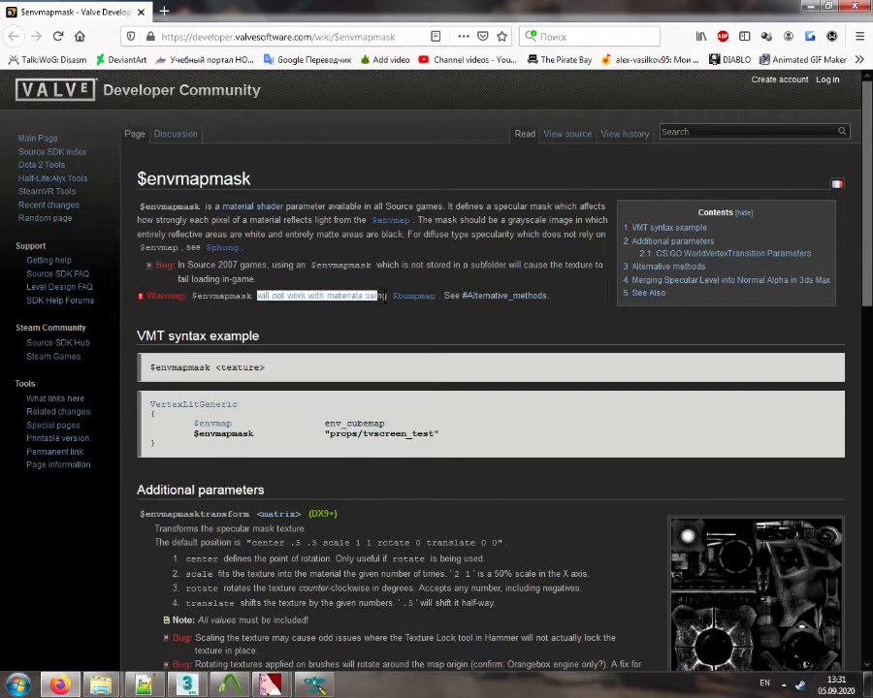
Examine the $bumpmap line of the pd2_556 material in VTFEdit, then return to the $envmapmask page in Firefox
mouse_move(313, 686)
left_click(310, 611)
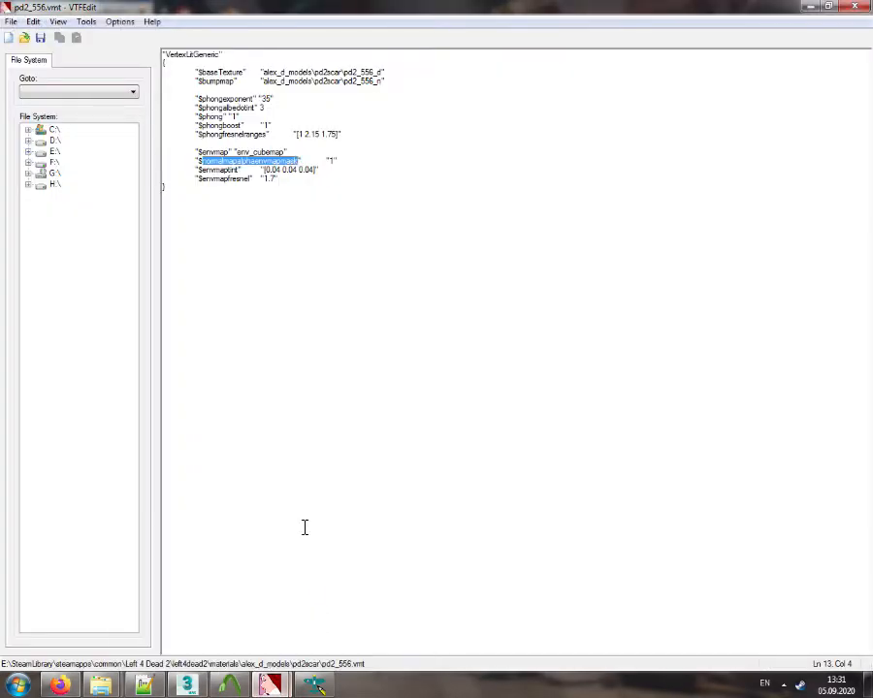
double_click(213, 85)
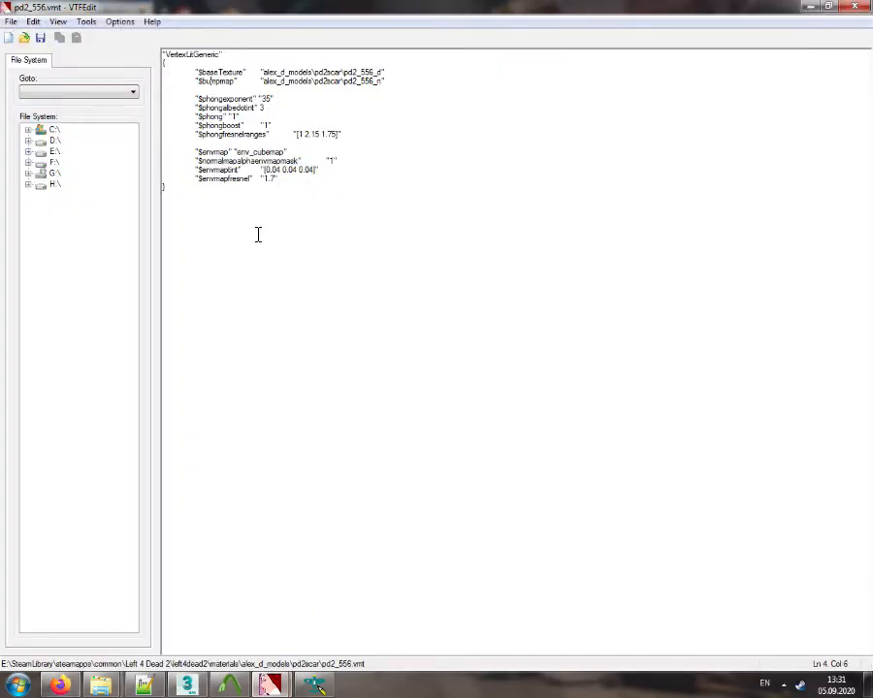
mouse_move(272, 686)
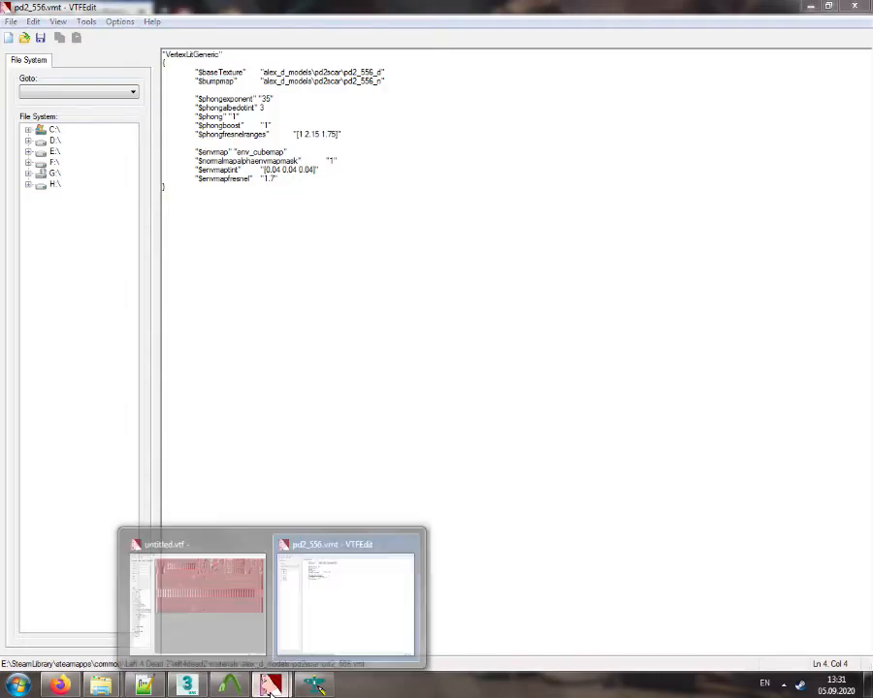
left_click(215, 594)
left_click(852, 8)
left_click(811, 5)
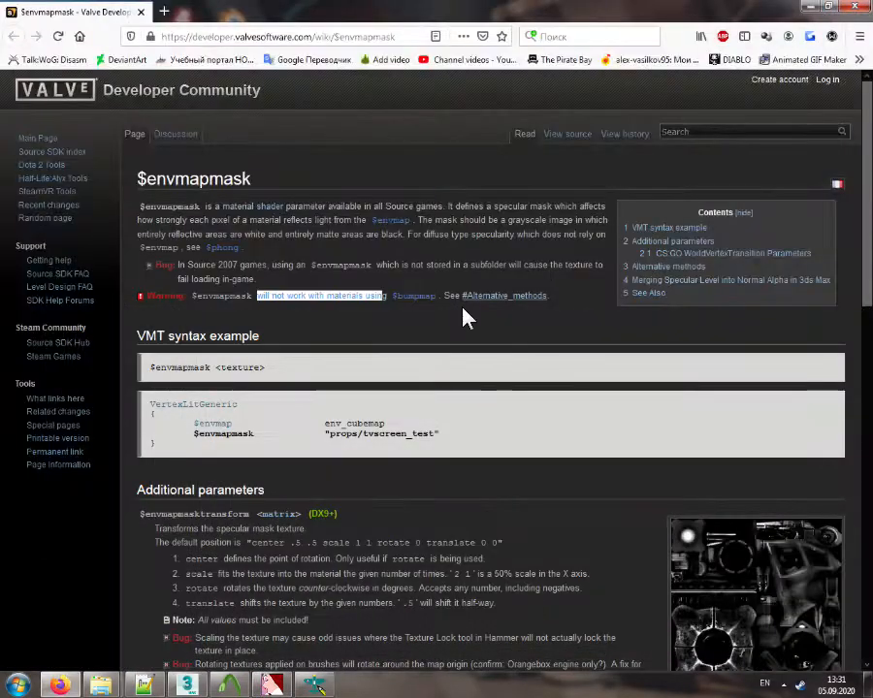
Read the Alternative methods section of the $envmapmask page and highlight the $basealphaenvmapmask parameter
left_click(424, 274)
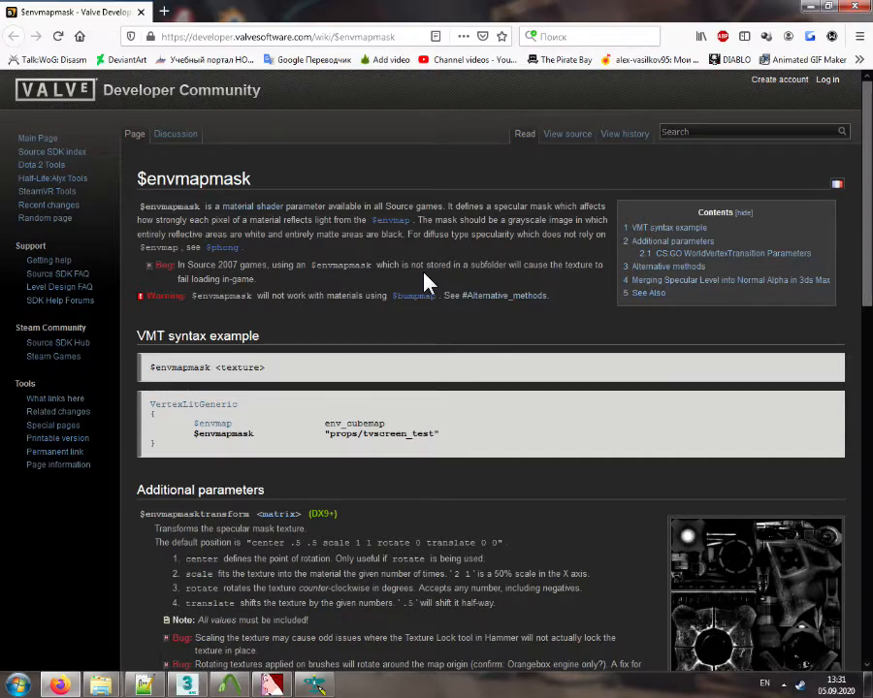
scroll(375, 283, "down", 3)
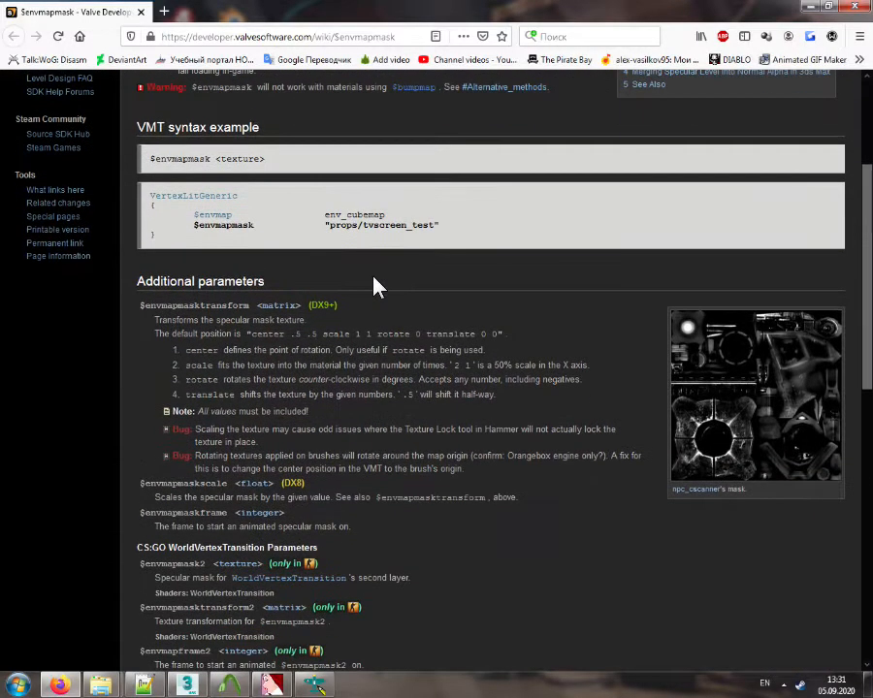
scroll(375, 285, "down", 1)
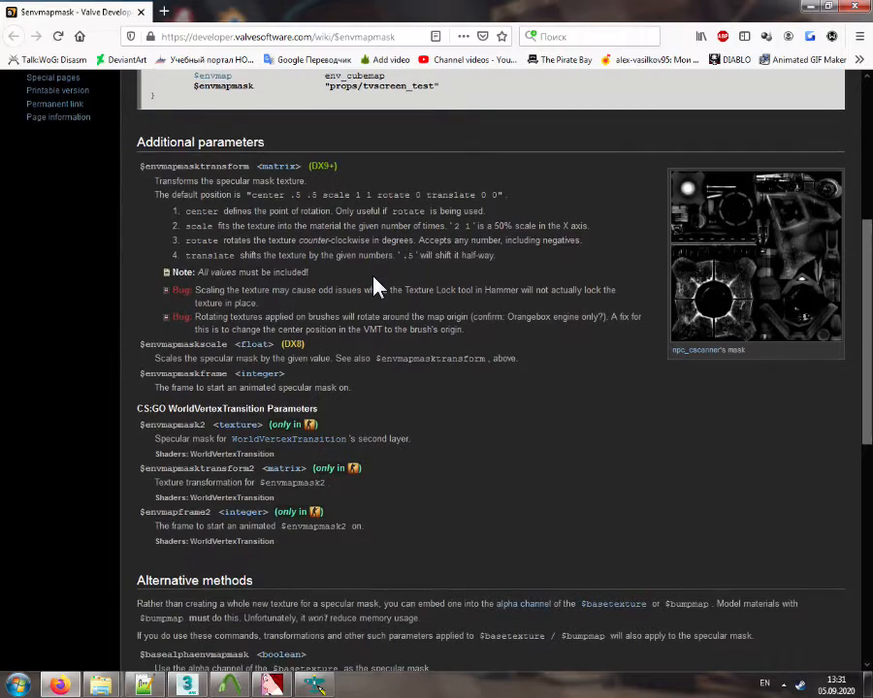
scroll(375, 287, "down", 3)
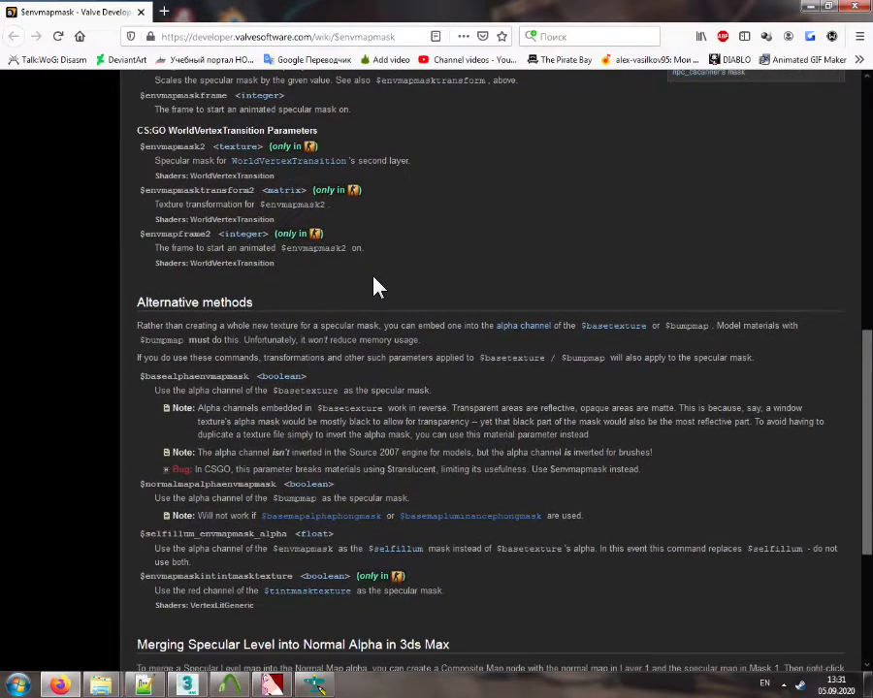
double_click(195, 377)
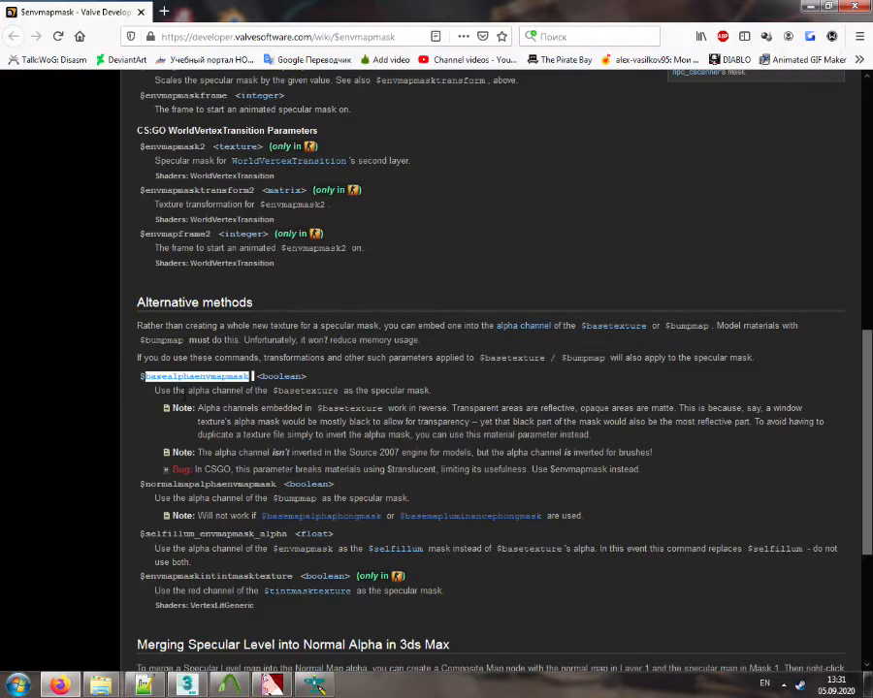
Examine the $basealphaenvmapmask description and its notes on reversed alpha channels and the Source 2007 engine
left_click_drag(181, 390, 344, 391)
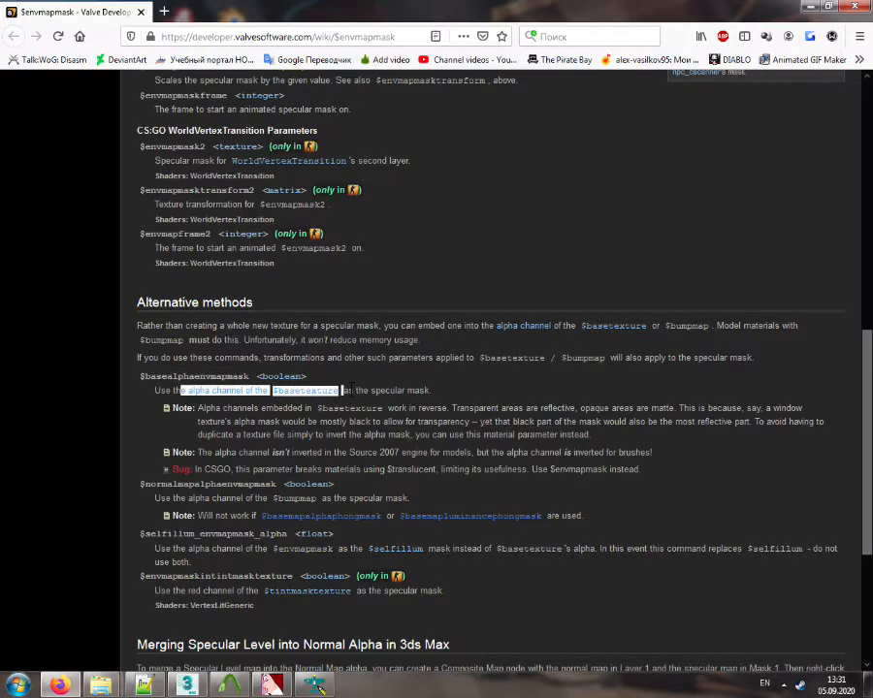
double_click(417, 390)
scroll(245, 424, "down", 1)
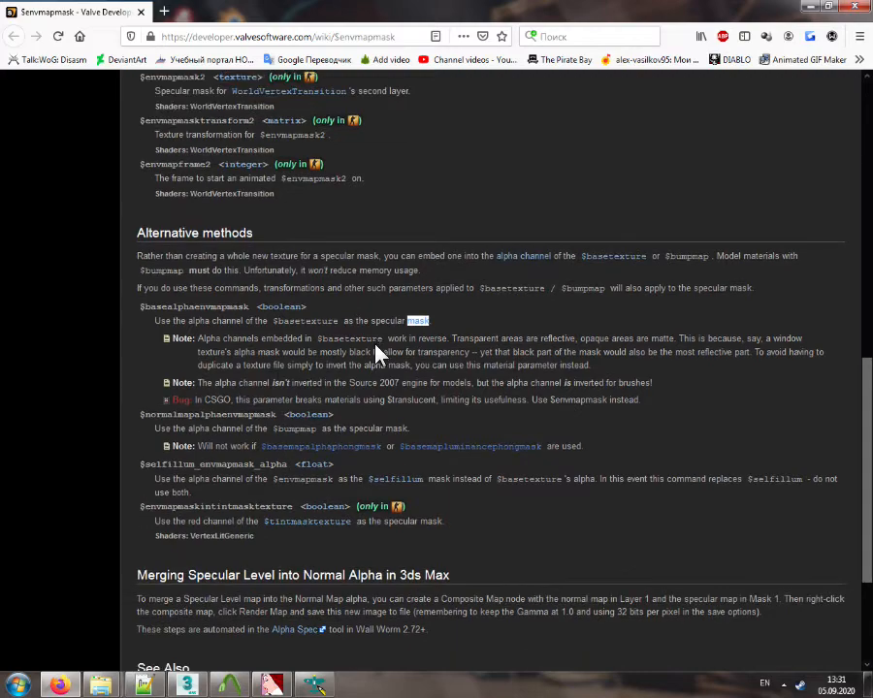
left_click_drag(389, 338, 452, 339)
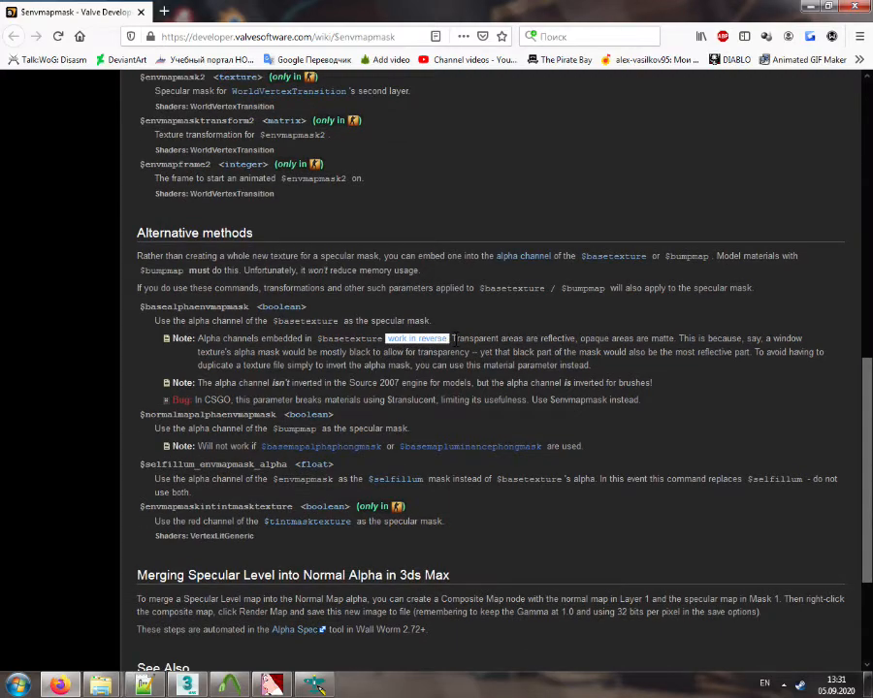
left_click(472, 330)
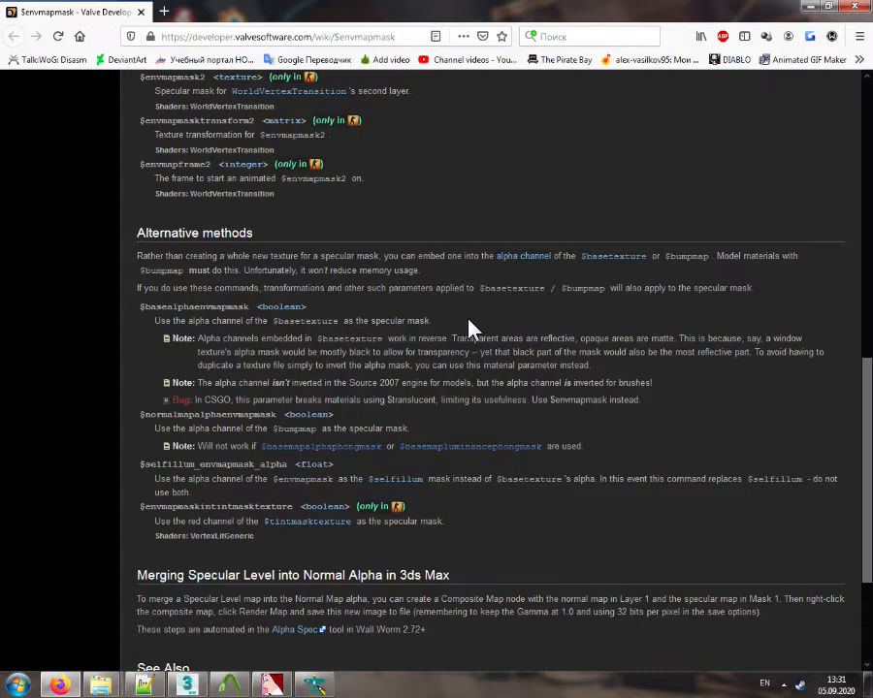
double_click(462, 338)
double_click(595, 338)
double_click(786, 338)
left_click_drag(242, 383, 385, 383)
double_click(389, 383)
double_click(568, 383)
left_click(654, 383)
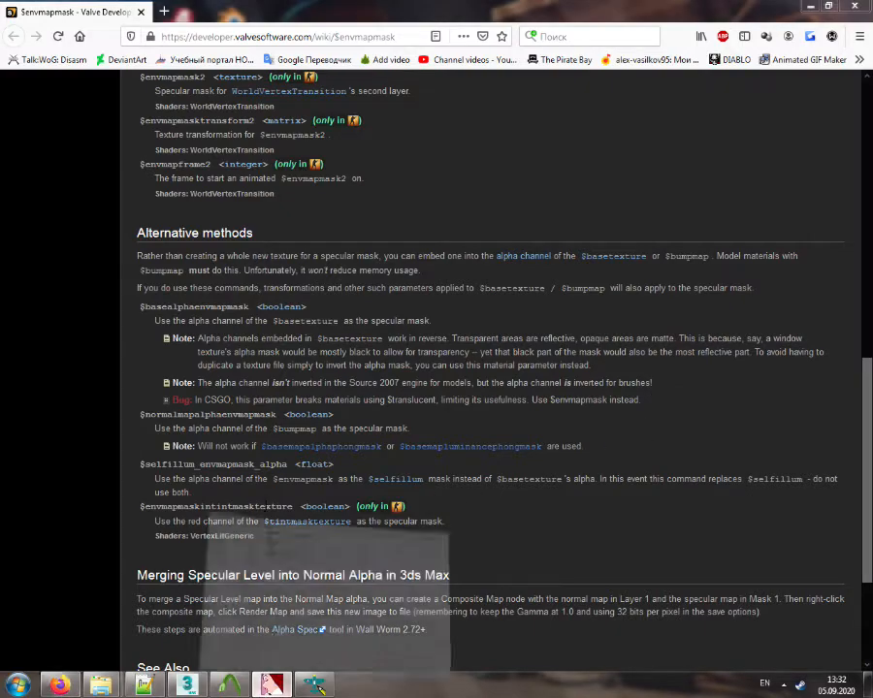
Close the pd2_556 material in VTFEdit and the assembly_df texture in DXTBmp, and bring up the pd2scar materials folder
left_click(313, 684)
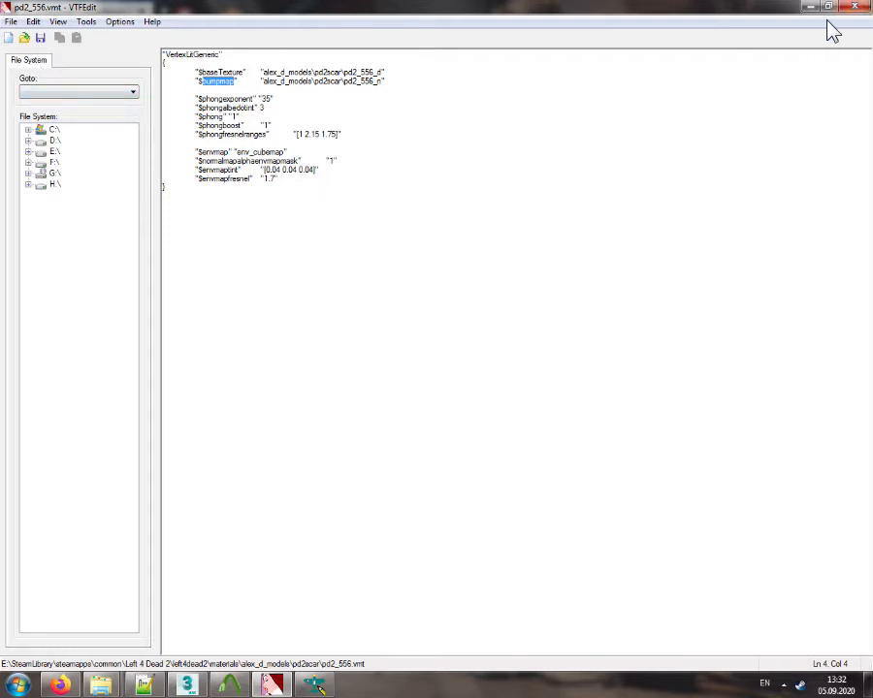
left_click(854, 7)
mouse_move(101, 686)
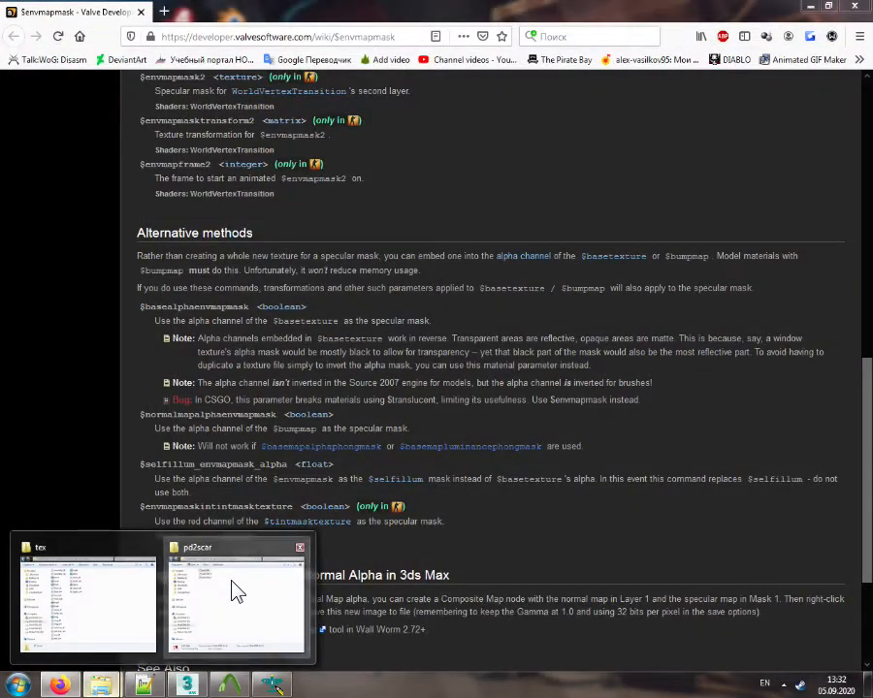
left_click(236, 591)
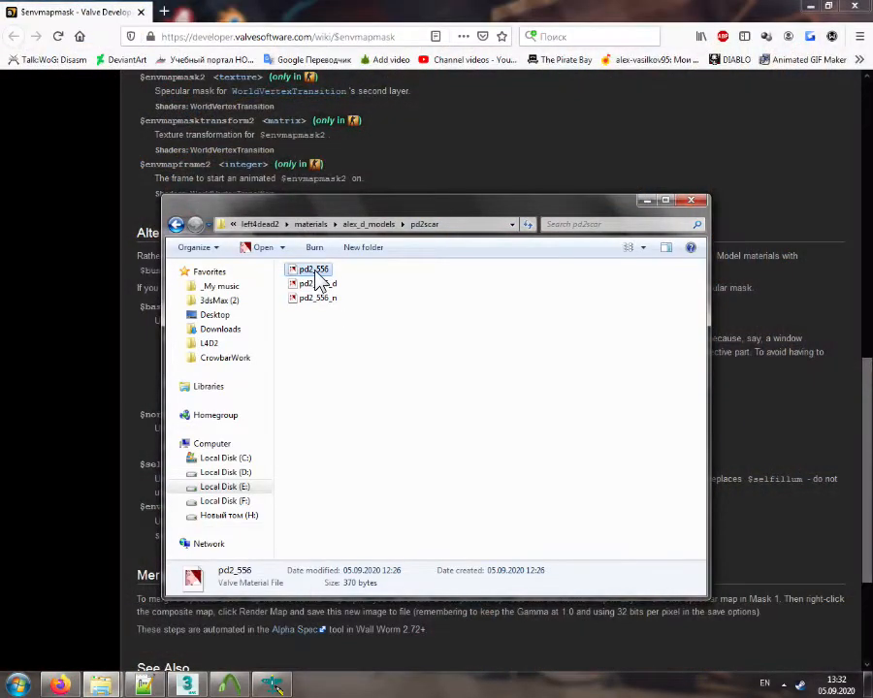
left_click(274, 684)
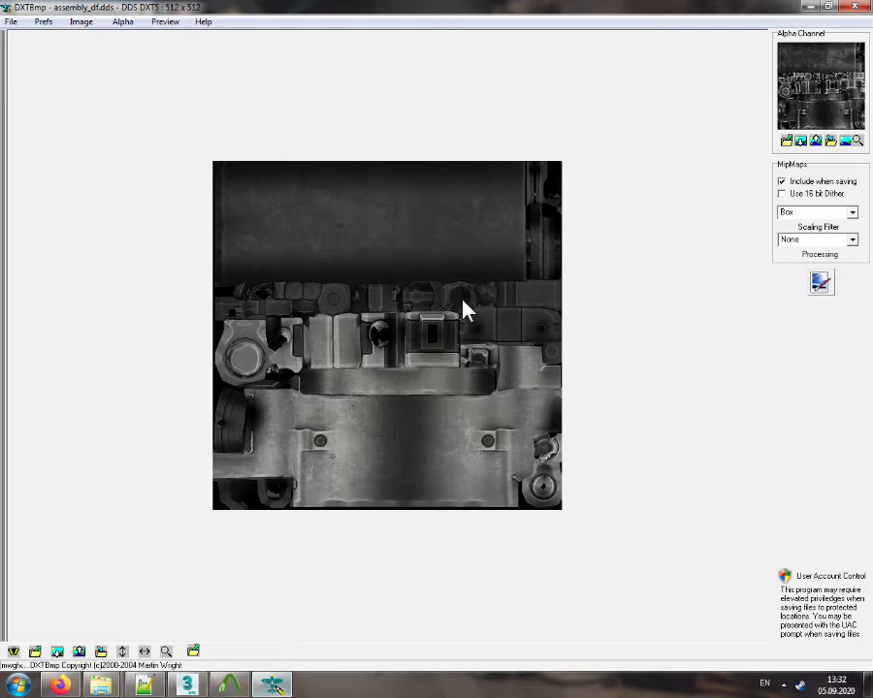
left_click(857, 8)
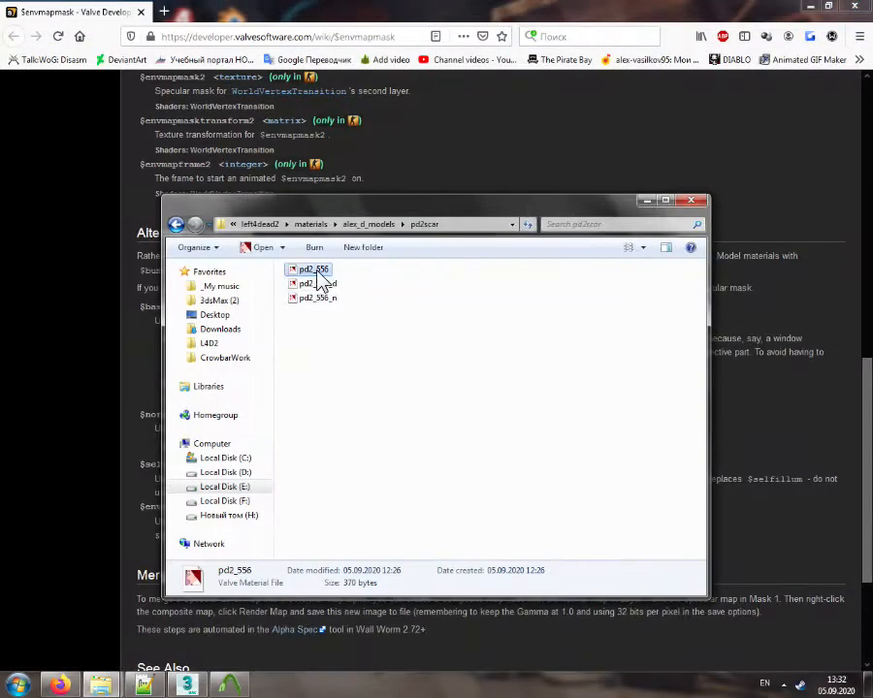
Duplicate the pd2_556 material file in the pd2scar folder and rename the copy pd2_scar_upper
left_click_drag(318, 279, 362, 306, "ctrl")
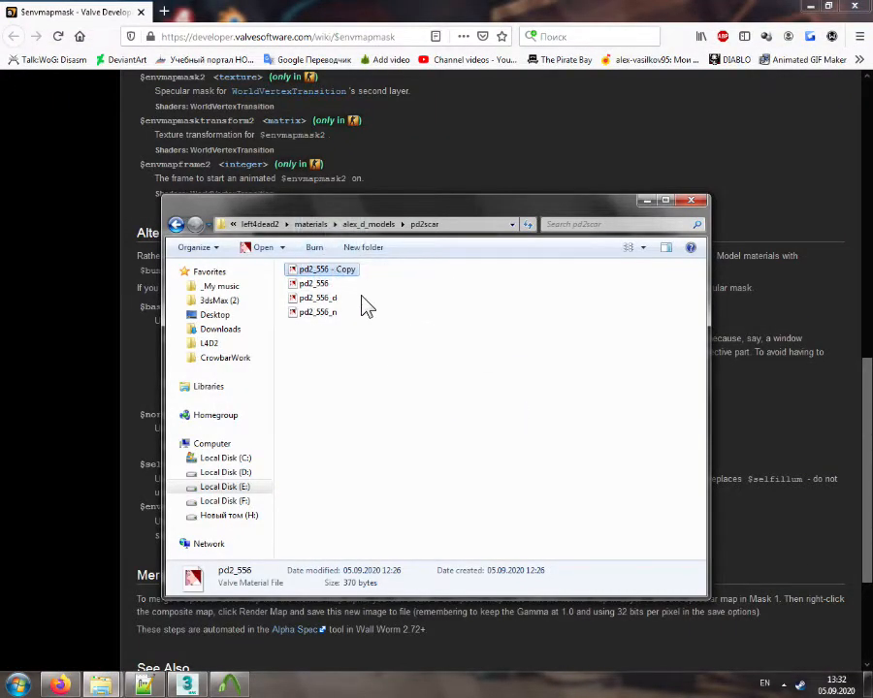
left_click(318, 269)
left_click_drag(317, 268, 392, 280)
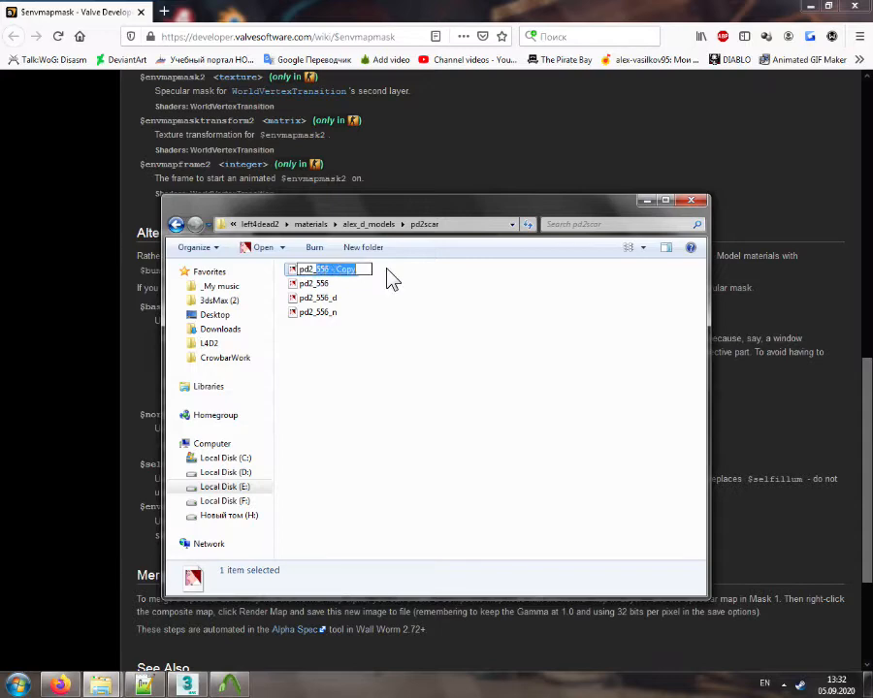
type("scar_upper")
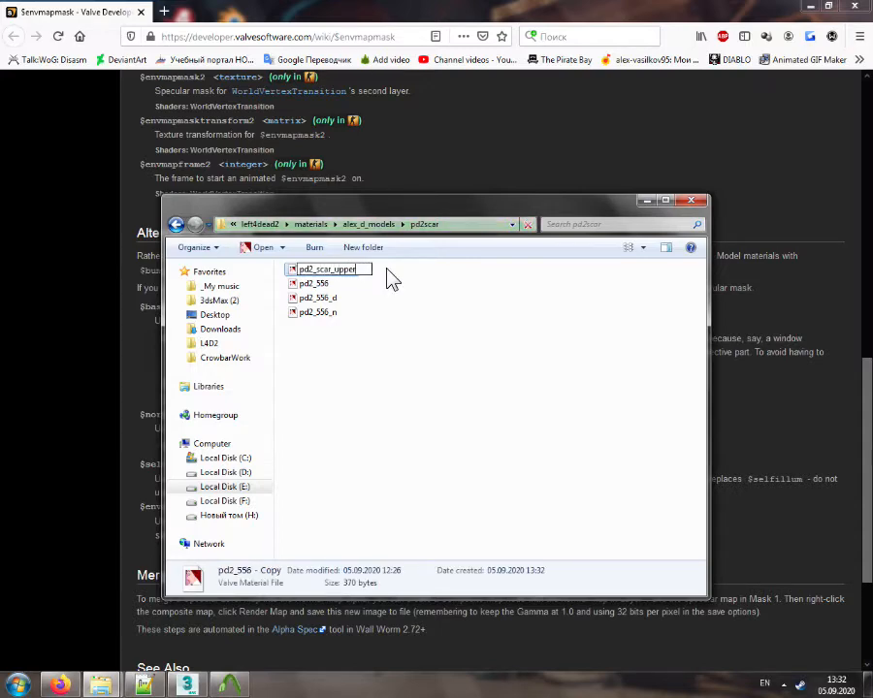
key("Return")
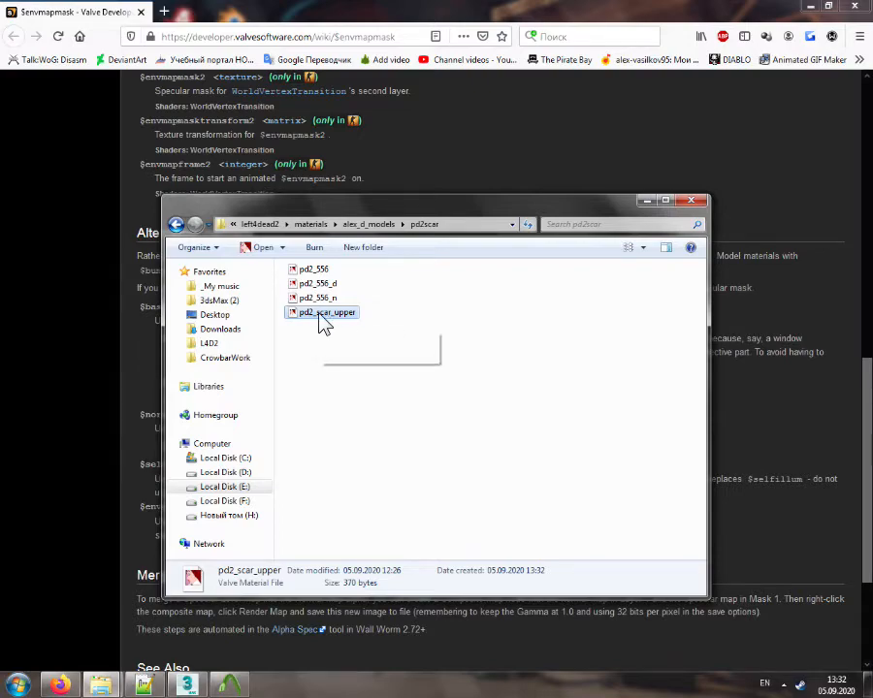
Check the upper receiver's material name in Crowbar's list of material file names, then return to the pd2scar folder
left_click(217, 687)
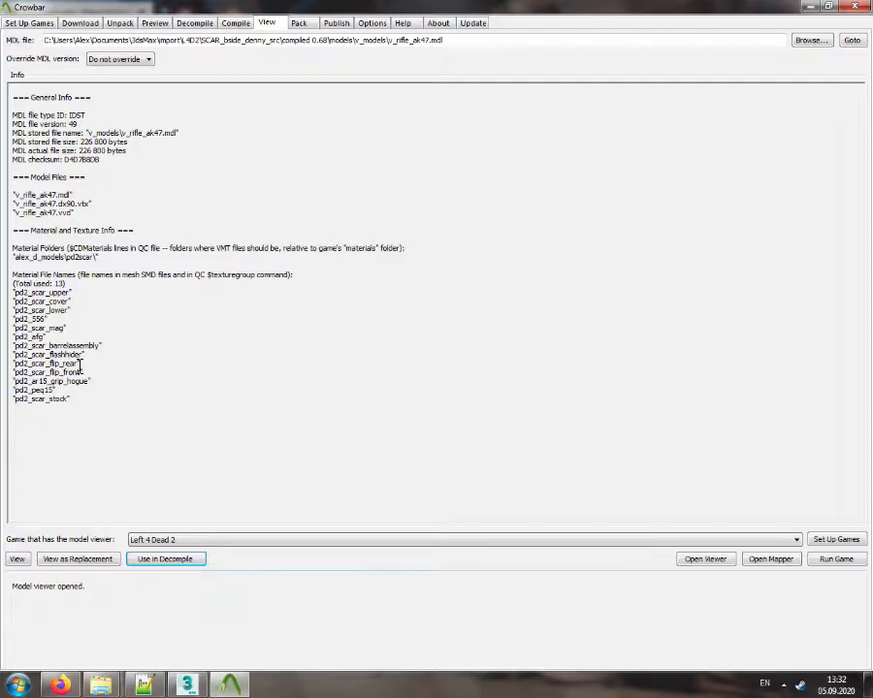
left_click_drag(32, 293, 62, 300)
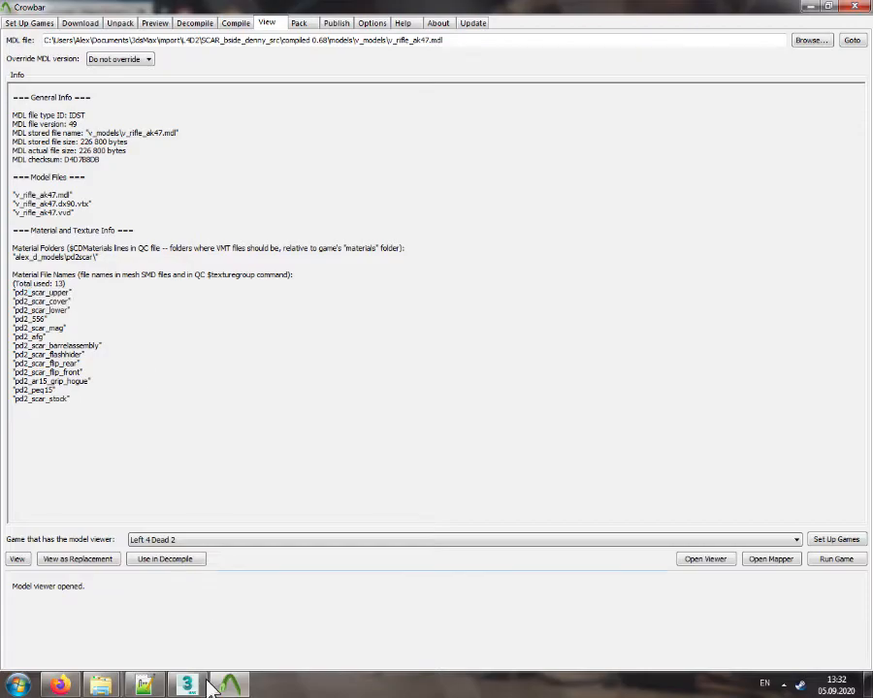
left_click(217, 685)
Open pd2_scar_upper in VTFEdit and replace normalmapalphaenvmapmask with basealphaenvmapmask, copied from the $envmapmask page in Firefox
double_click(345, 315)
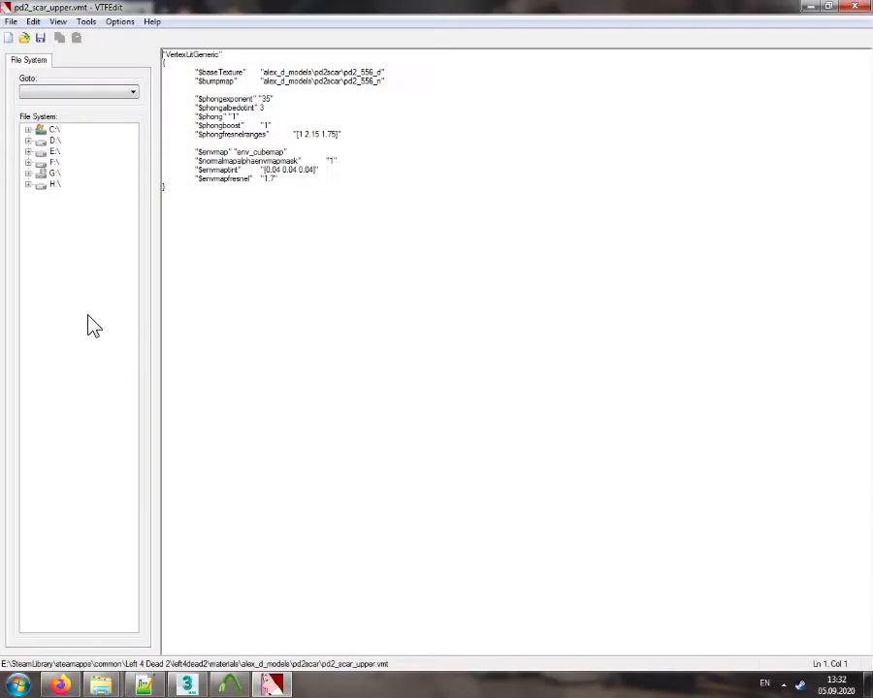
left_click(273, 685)
left_click(95, 273)
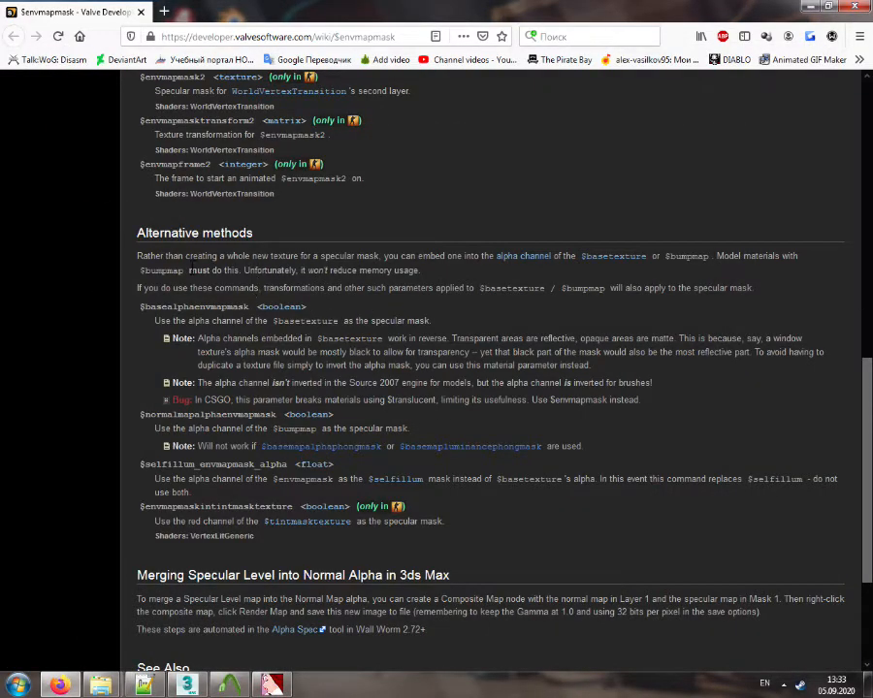
double_click(194, 305)
right_click(138, 305)
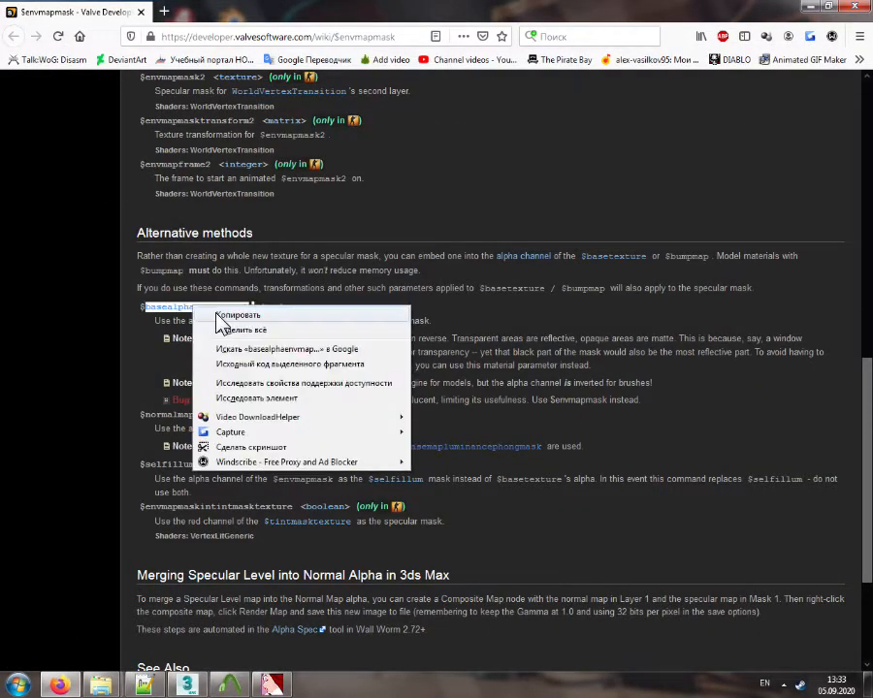
left_click(174, 312)
left_click(273, 684)
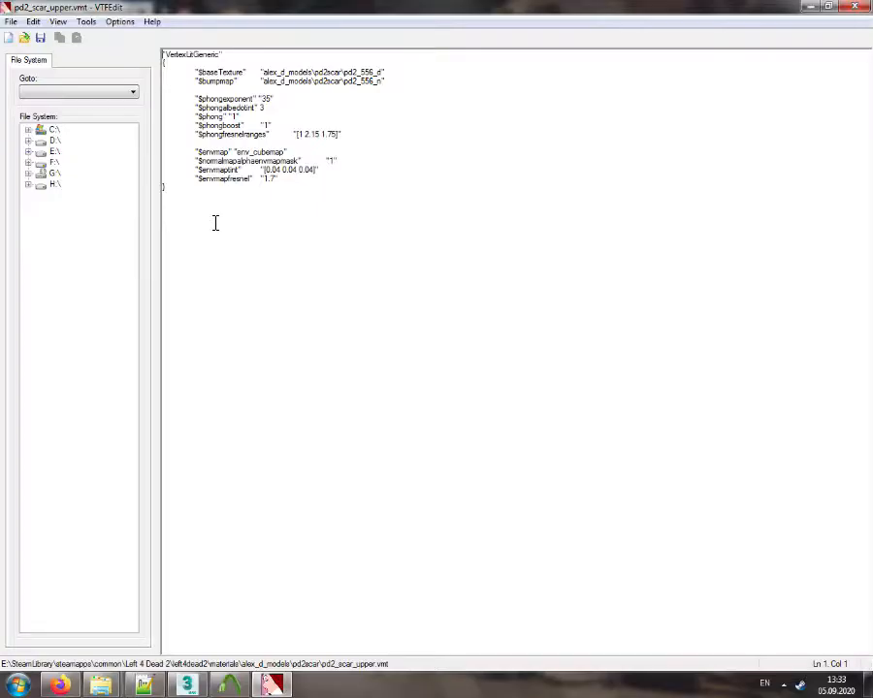
double_click(236, 161)
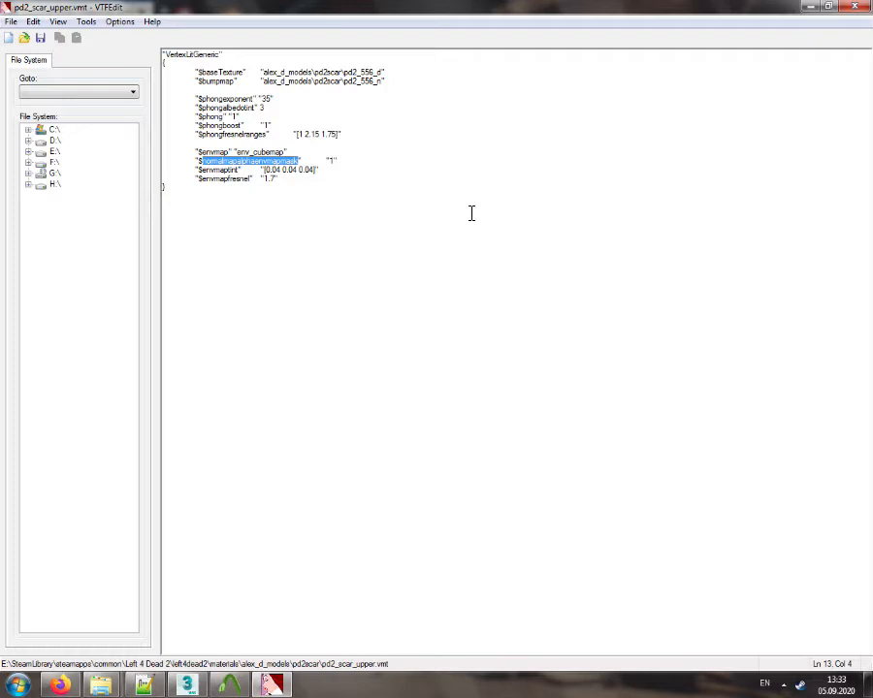
key("ctrl+v")
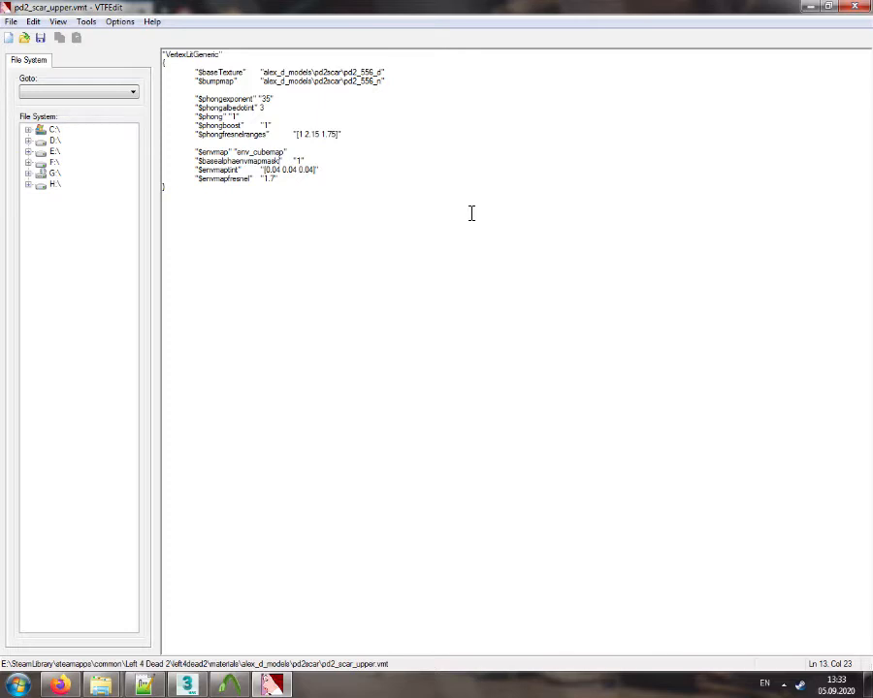
Point the material's $baseTexture to pd2_scar_upper_d and $bumpmap to pd2_scar_upper_n, then save and close it
double_click(367, 72)
type("scar_upper")
left_click_drag(360, 73, 399, 72)
right_click(396, 78)
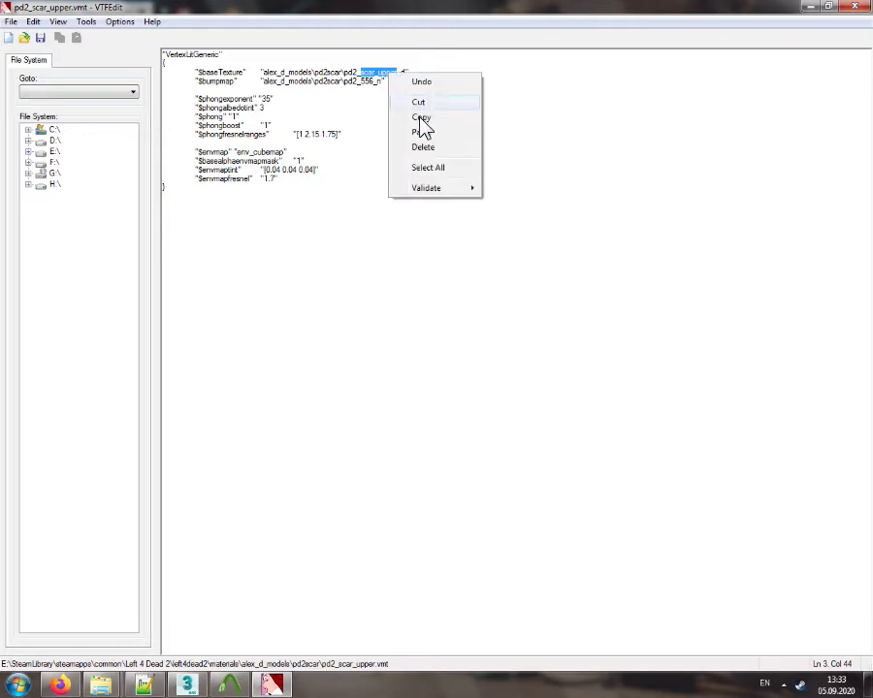
left_click(421, 119)
left_click(373, 88)
left_click_drag(364, 82, 376, 81)
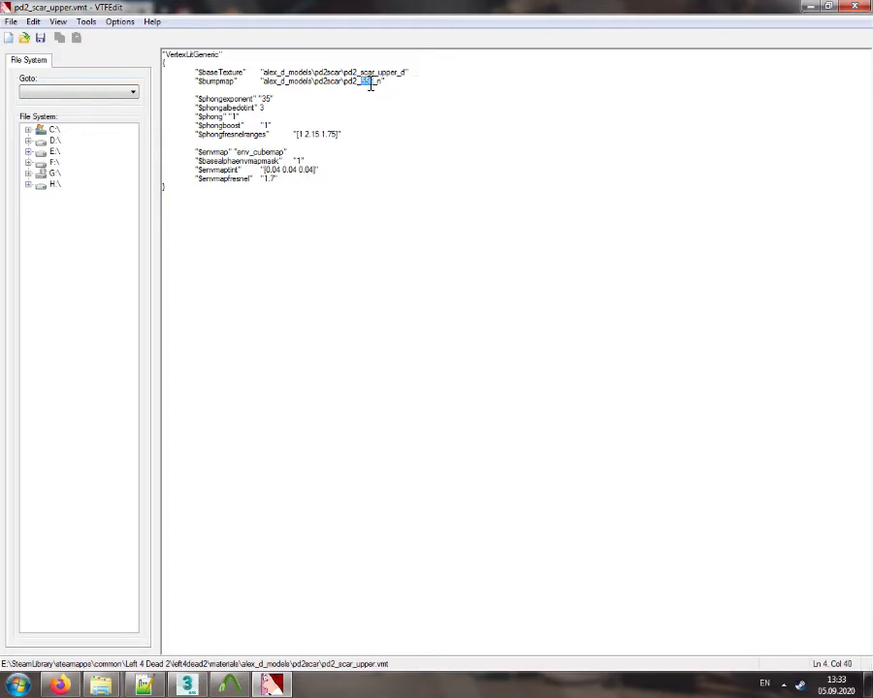
key("ctrl+v")
left_click(40, 38)
left_click(853, 6)
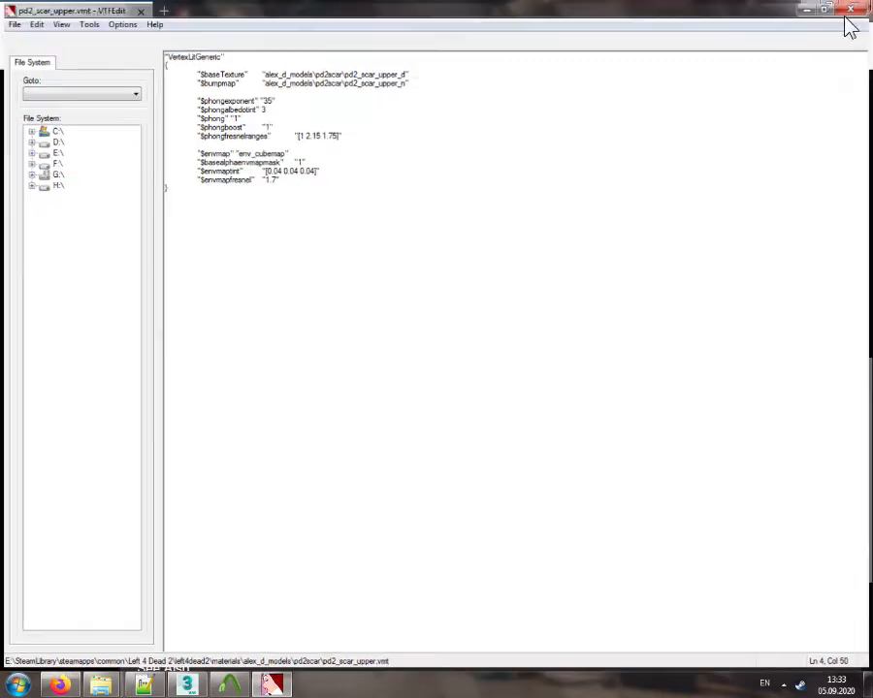
Import the upper_df texture into VTFEdit and save it as pd2_scar_upper_d in VTF format in the tex folder
key("super")
left_click(27, 29)
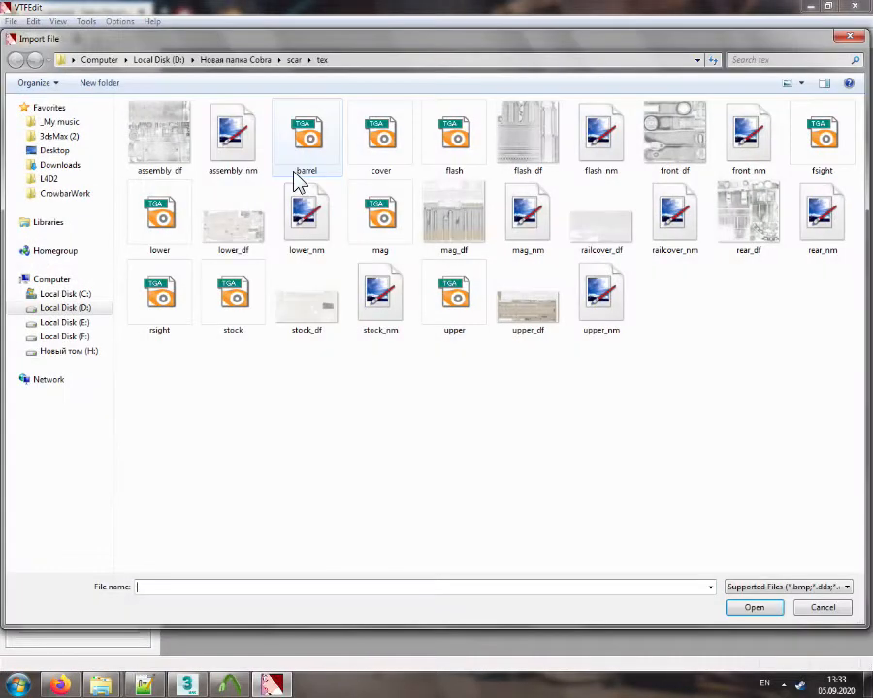
double_click(524, 315)
left_click(483, 254)
left_click(547, 475)
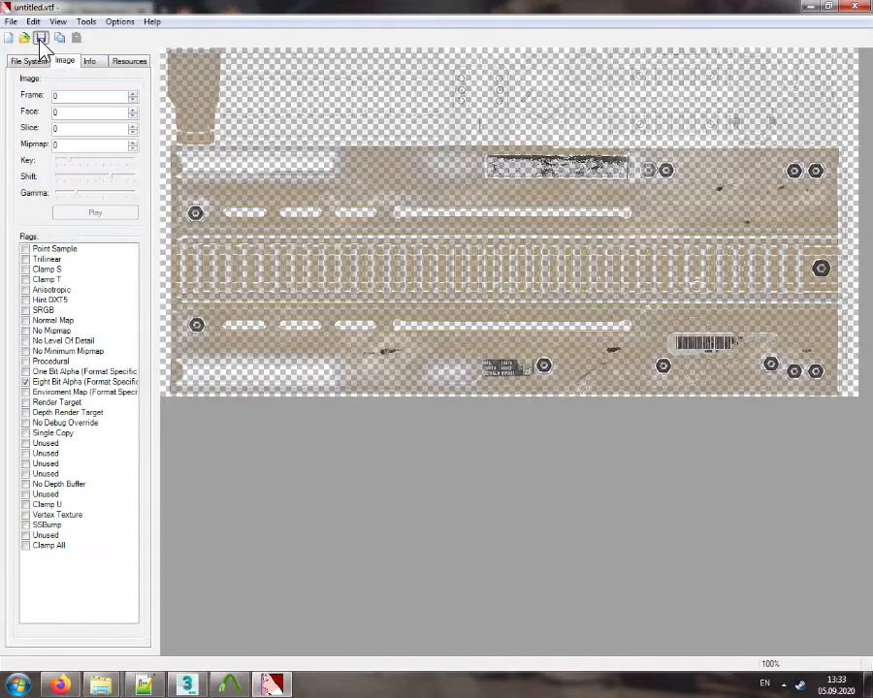
left_click(39, 38)
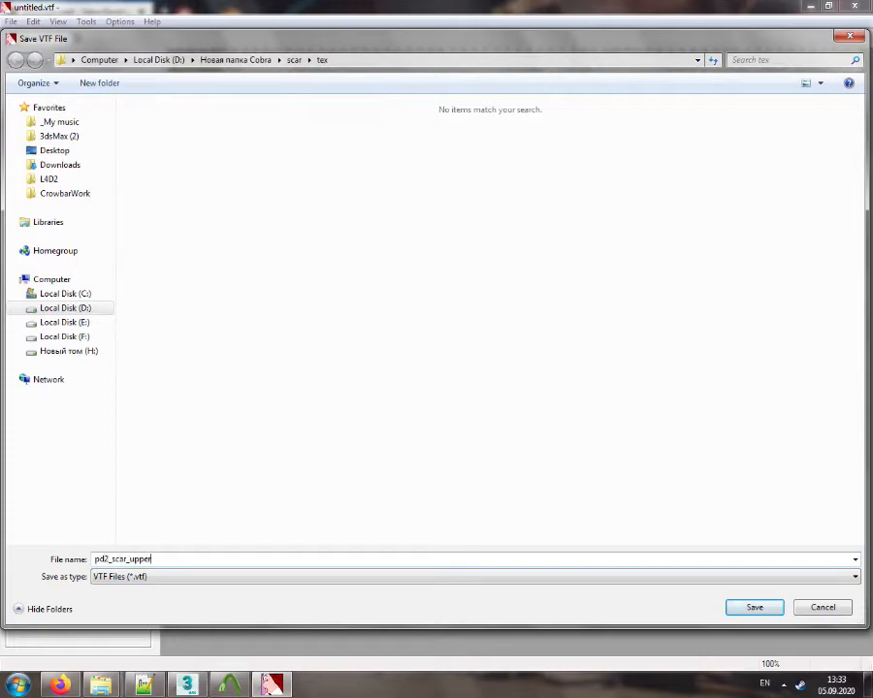
type("_d")
key("Return")
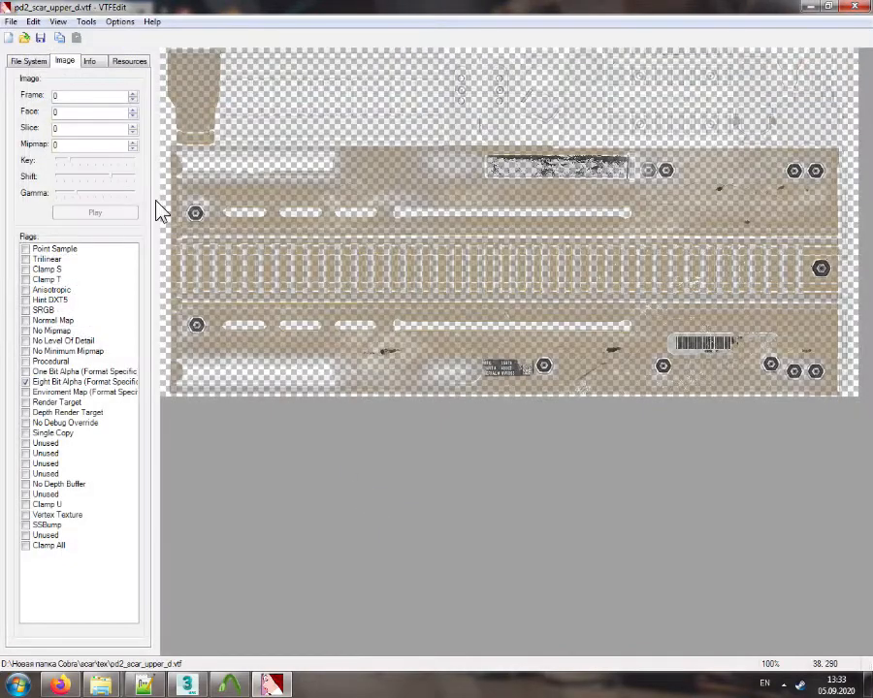
Import the upper TGA normal map and save it as pd2_scar_upper_n in VTF format in the tex folder
left_click(8, 38)
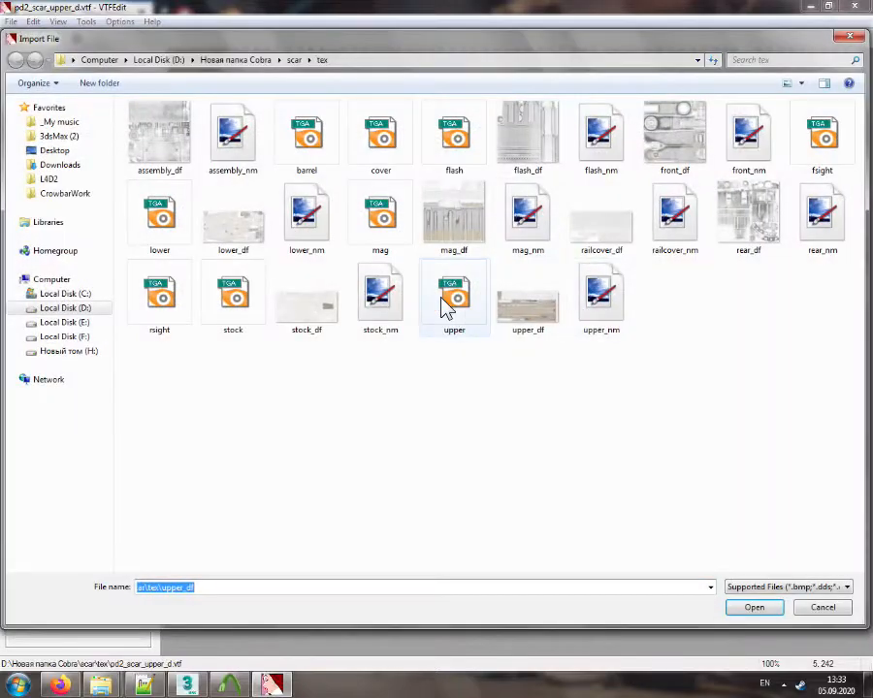
double_click(444, 306)
left_click(550, 477)
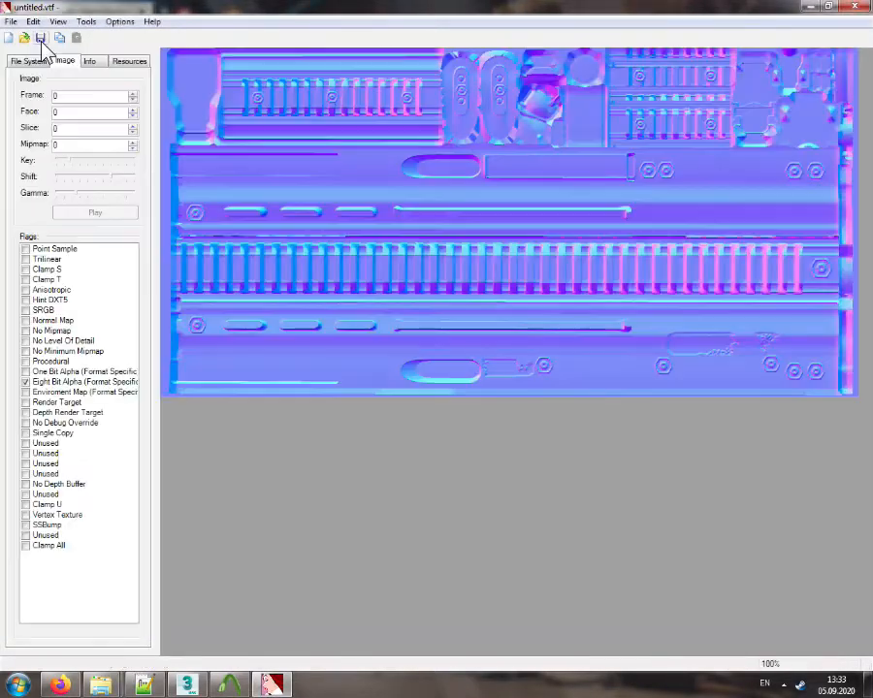
left_click(39, 38)
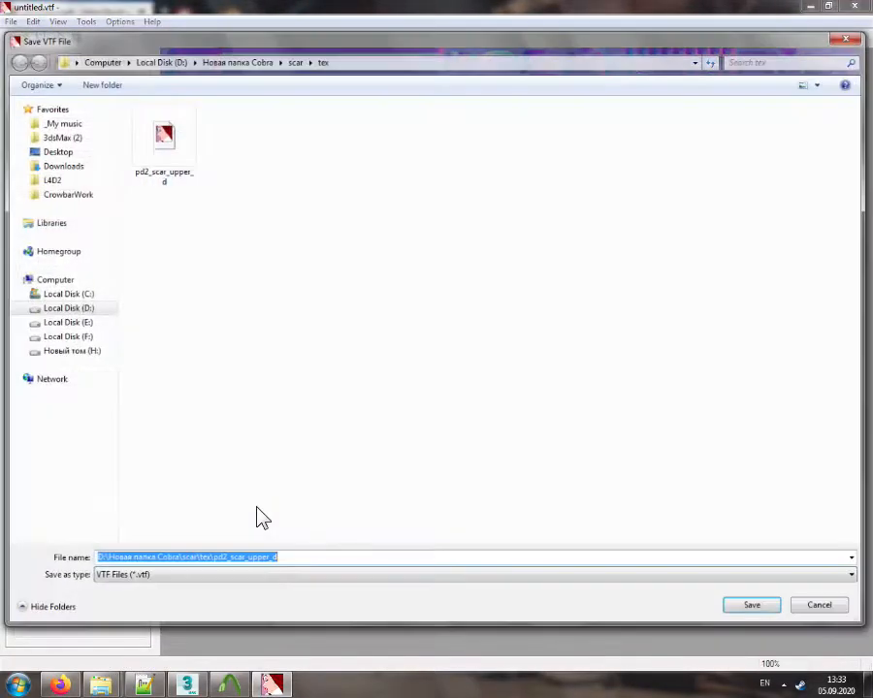
type("n")
key("Return")
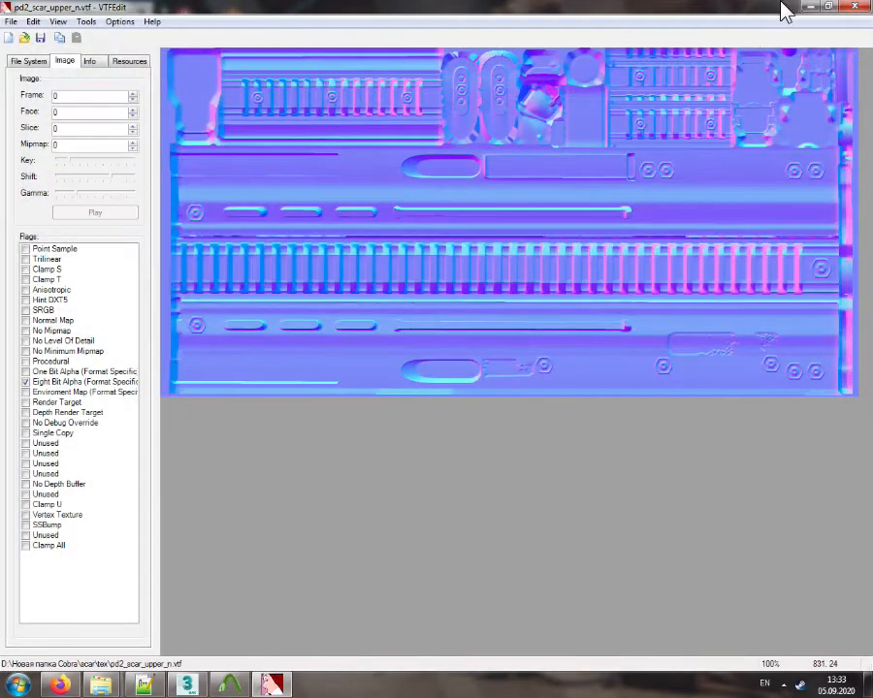
Check the file sizes of pd2_scar_upper_d and pd2_scar_upper_n in the tex folder
left_click(810, 7)
mouse_move(100, 685)
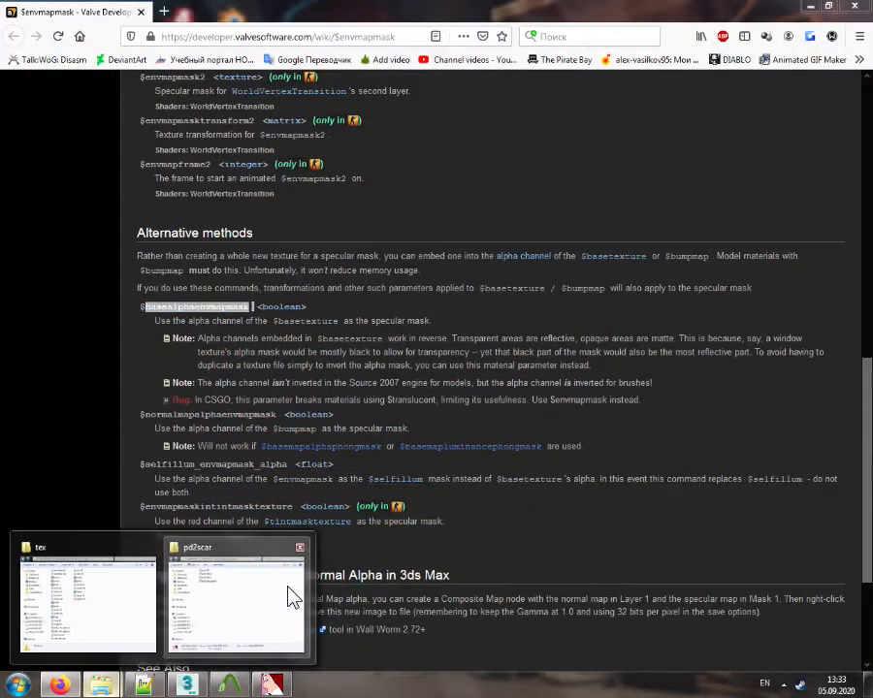
left_click(121, 616)
left_click(246, 507)
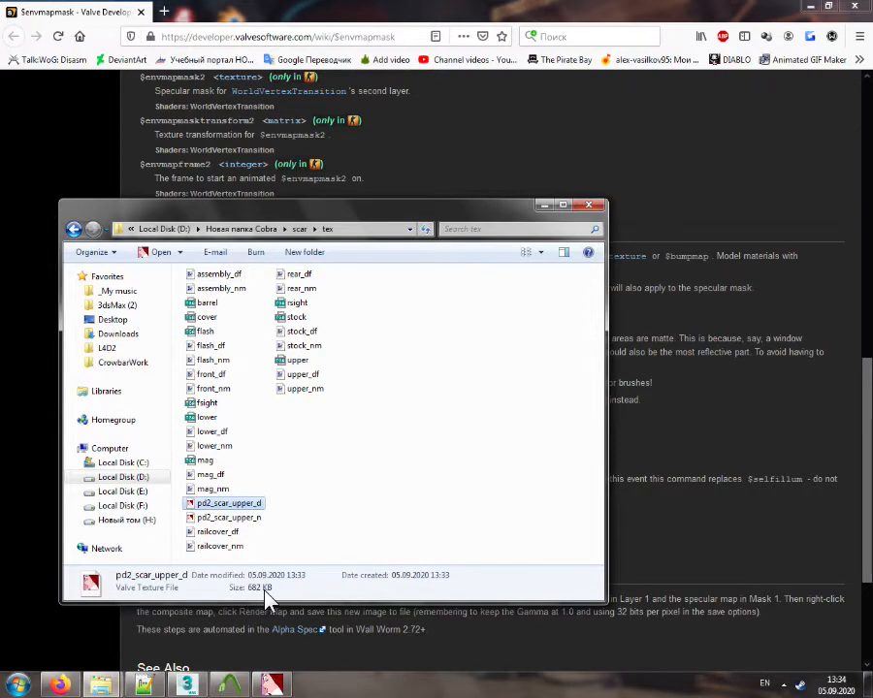
left_click(254, 518)
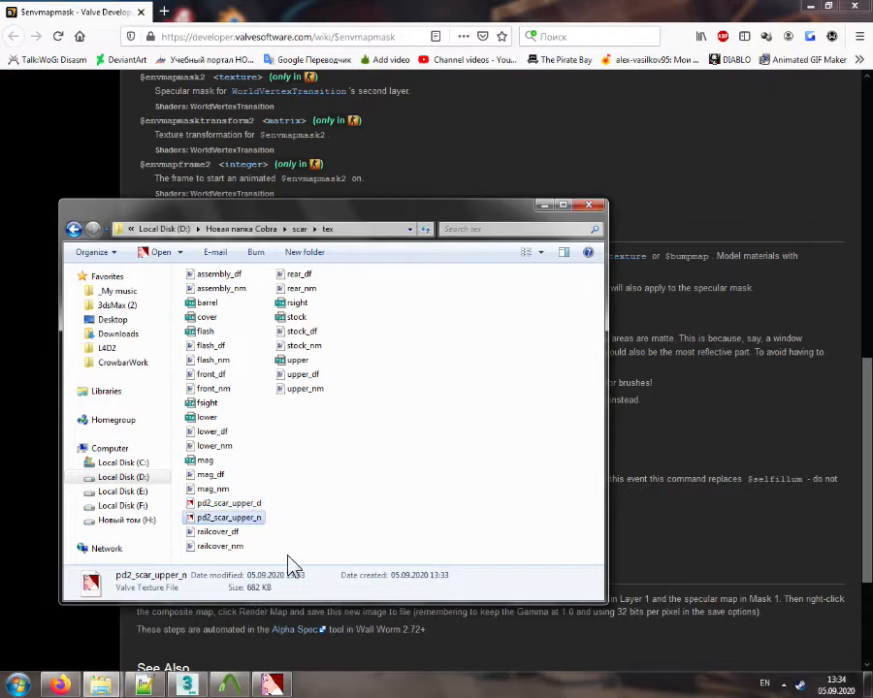
left_click(323, 492)
Reimport the upper TGA normal map in VTFEdit with the alpha format set to DXT1 and save it over pd2_scar_upper_n
left_click(272, 685)
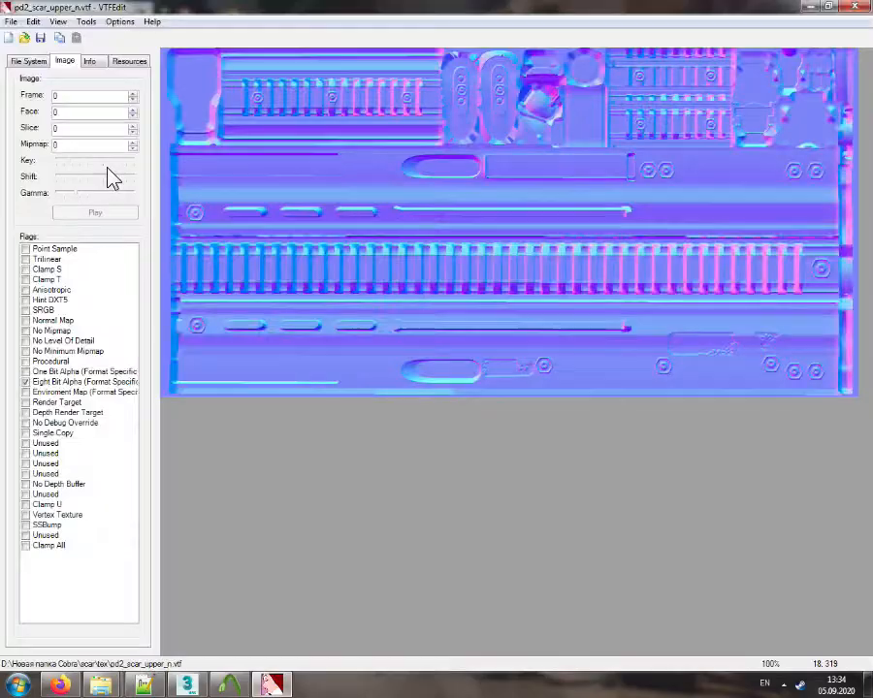
left_click(7, 36)
left_click(452, 309)
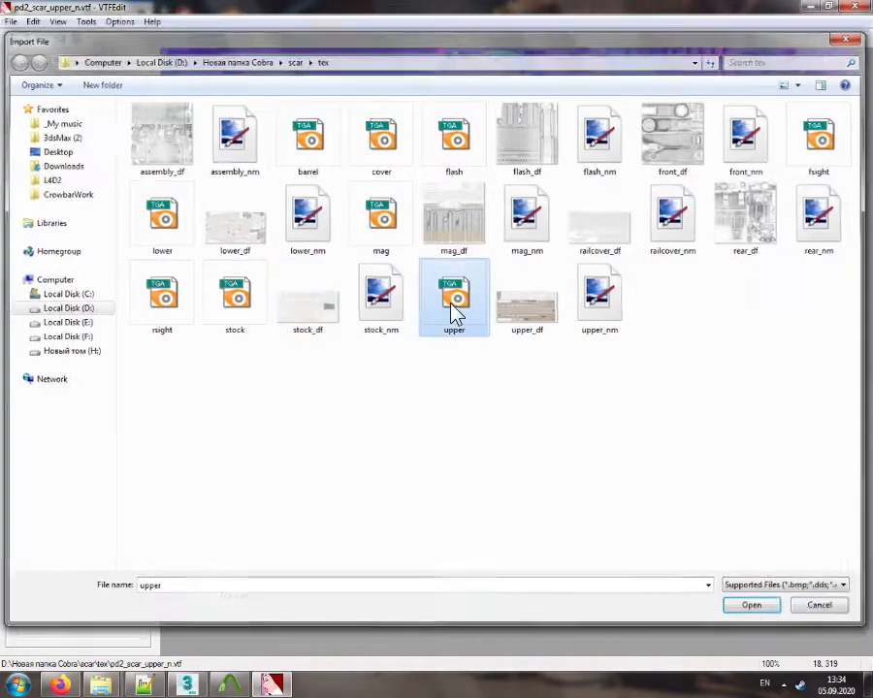
double_click(453, 309)
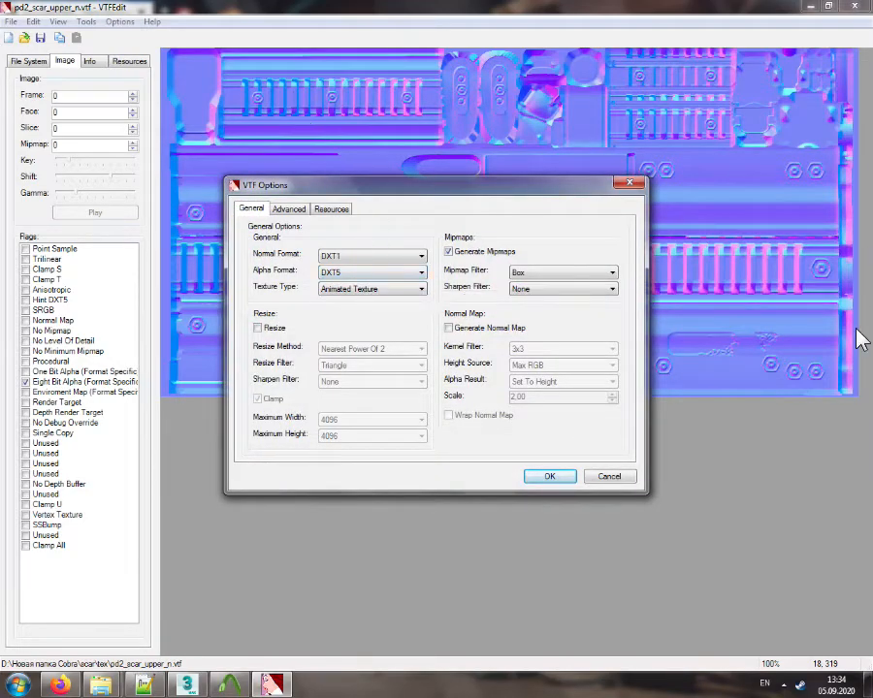
left_click(357, 274)
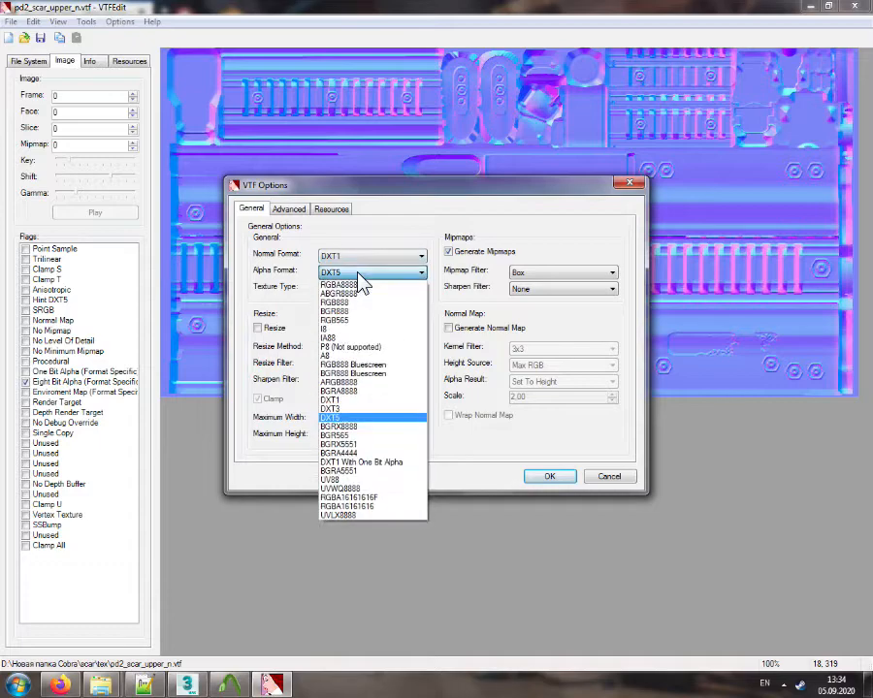
left_click(347, 400)
left_click(557, 478)
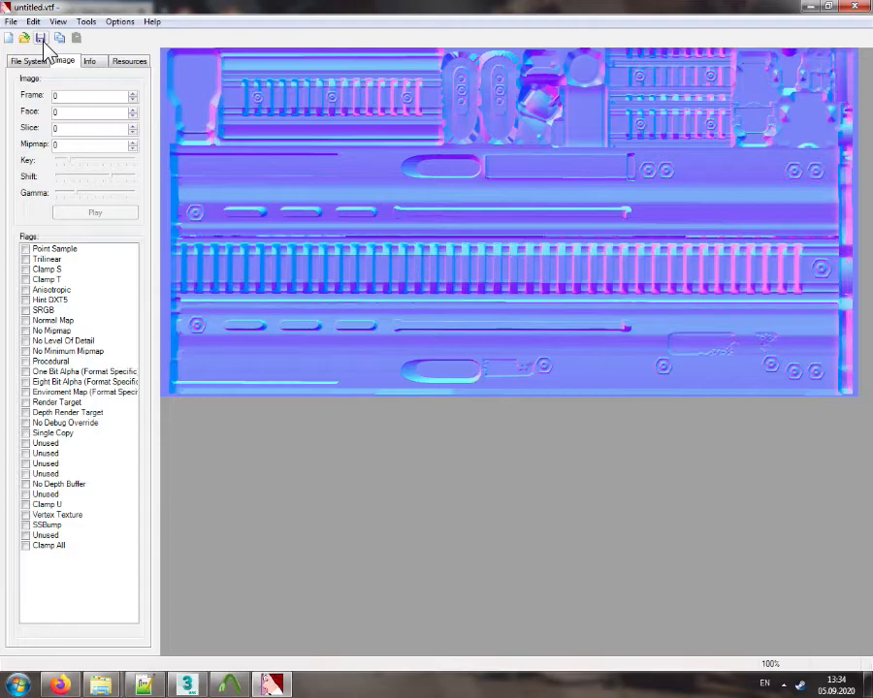
left_click(40, 37)
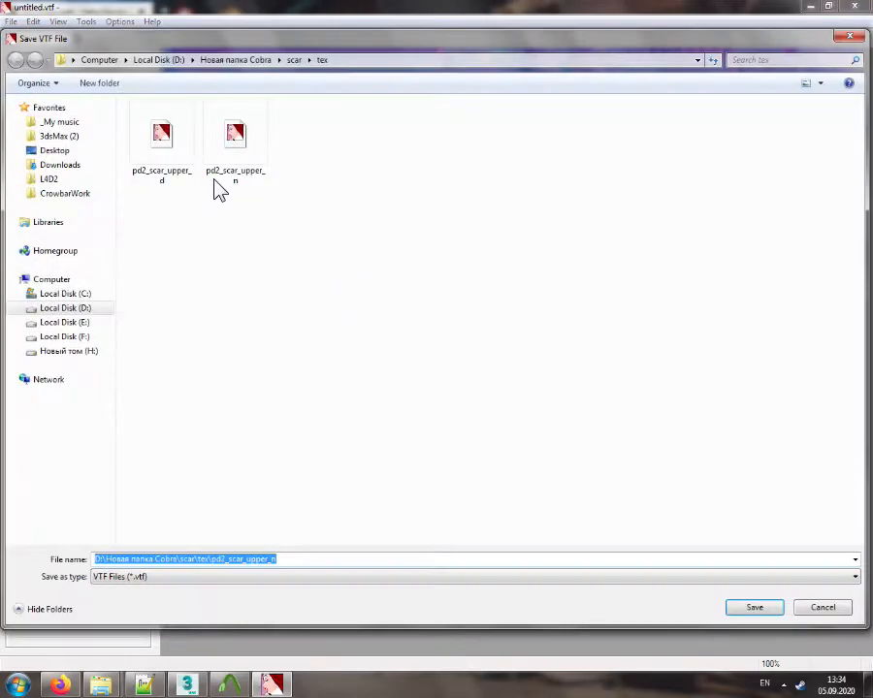
left_click(236, 143)
left_click(471, 343)
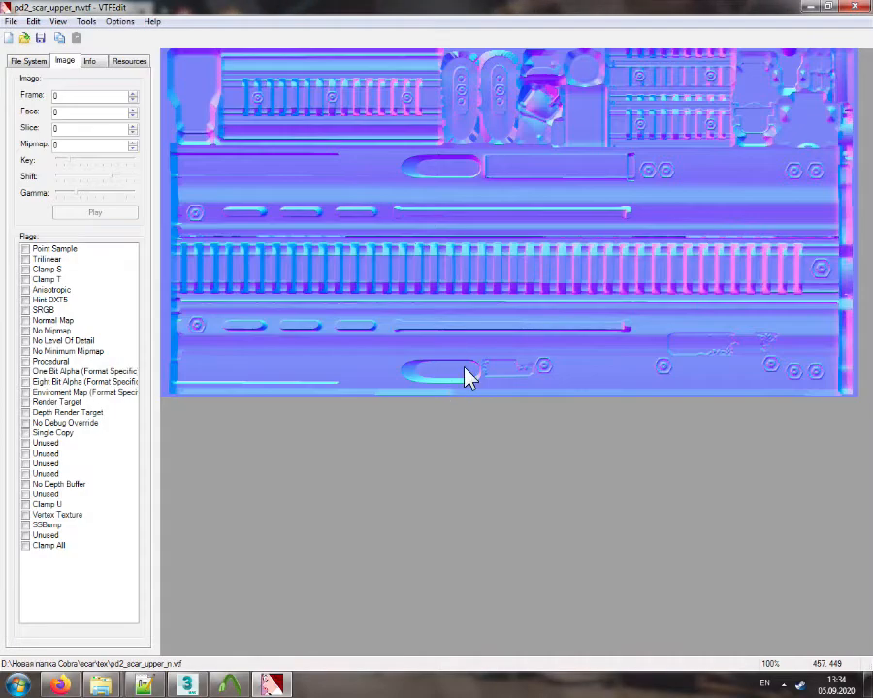
Compare the file sizes of the resaved pd2_scar_upper_n and pd2_scar_upper_d in the tex folder
left_click(274, 686)
left_click(244, 517)
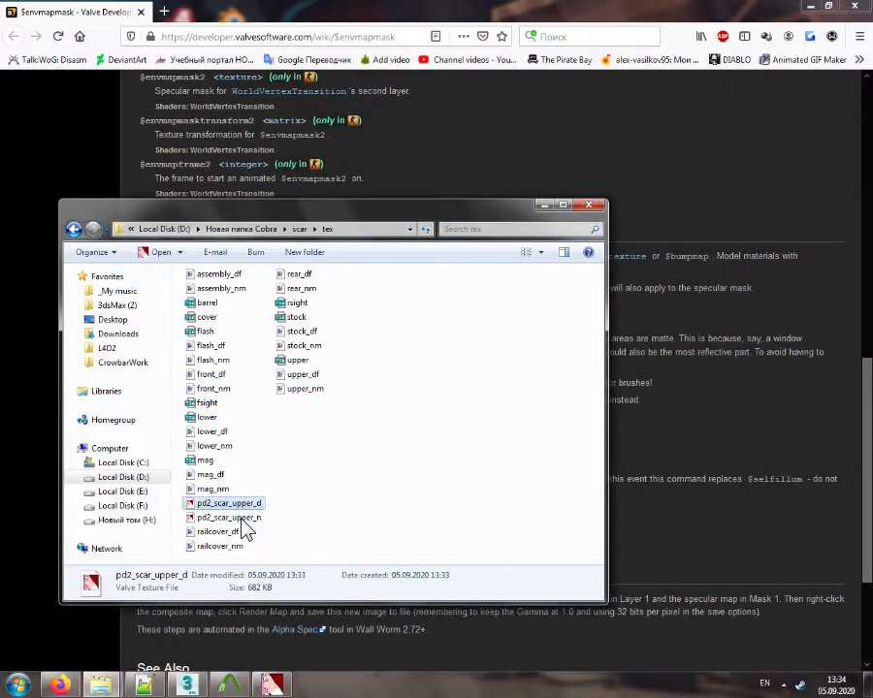
left_click(243, 518)
left_click(242, 517)
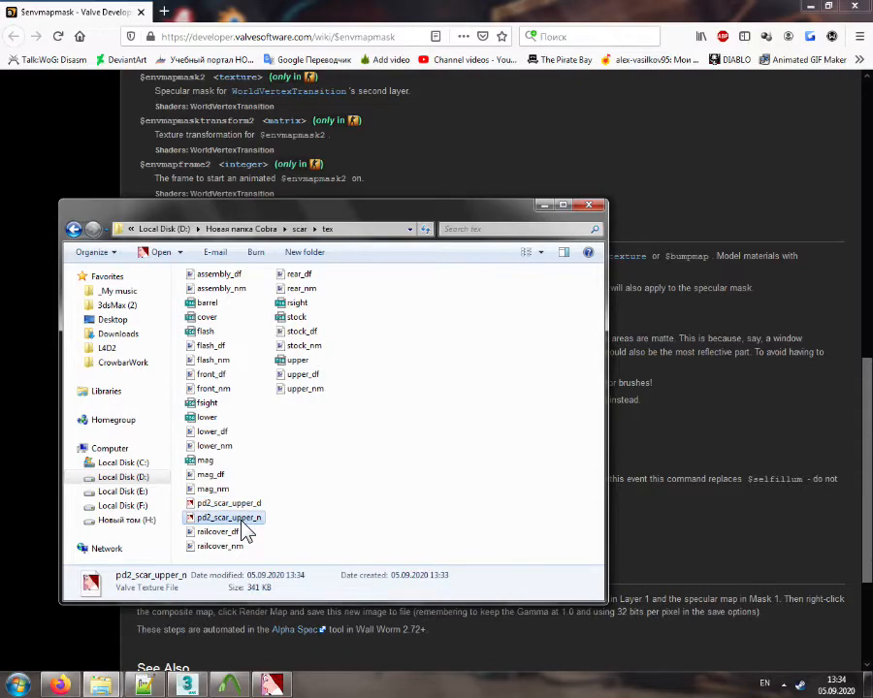
left_click(234, 505)
left_click(278, 550)
Copy pd2_scar_upper_d and pd2_scar_upper_n from the tex folder into the pd2scar materials folder and refresh it
mouse_move(105, 685)
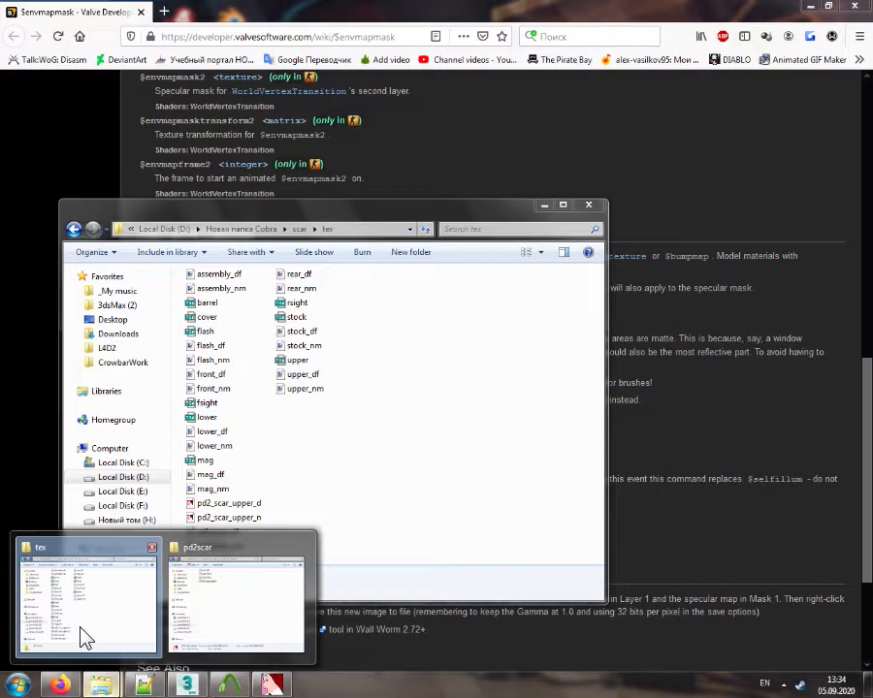
left_click(238, 626)
left_click_drag(459, 223, 574, 114)
left_click_drag(310, 521, 698, 284)
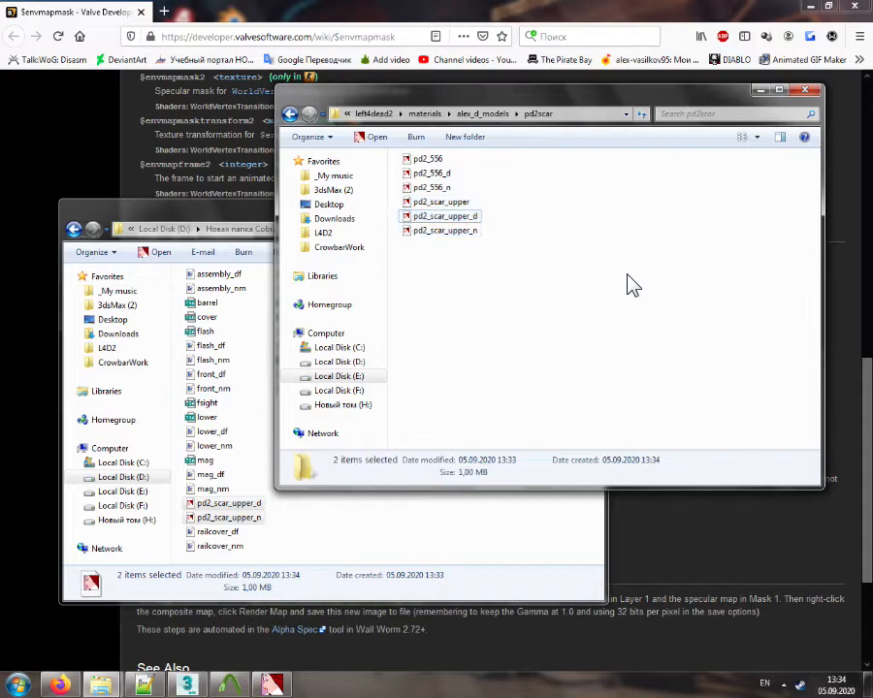
right_click(592, 275)
left_click(639, 326)
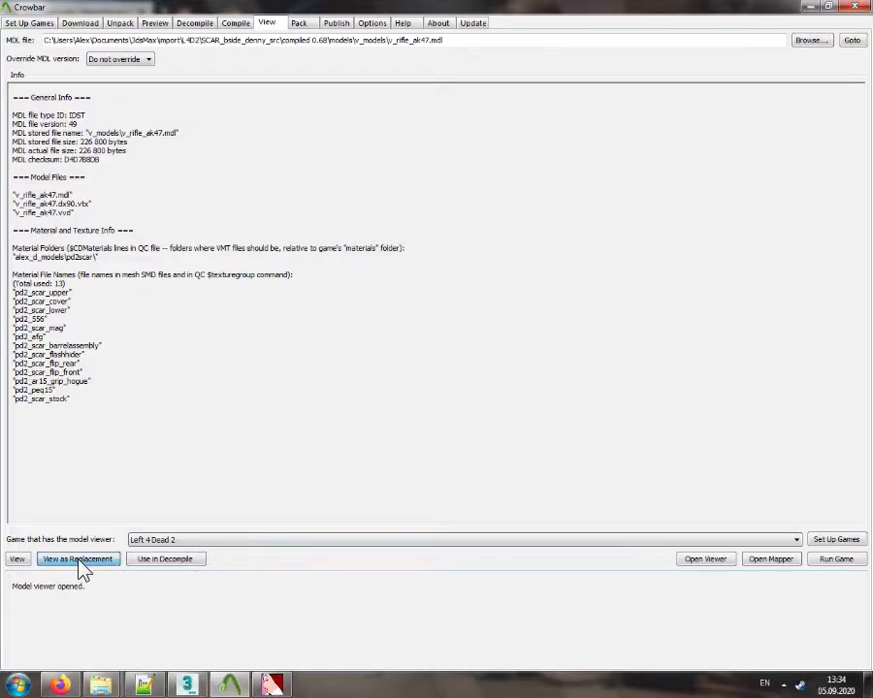
Open v_rifle_ak47 as a replacement in the Left 4 Dead 2 model viewer from Crowbar and show its sequence settings
left_click(79, 562)
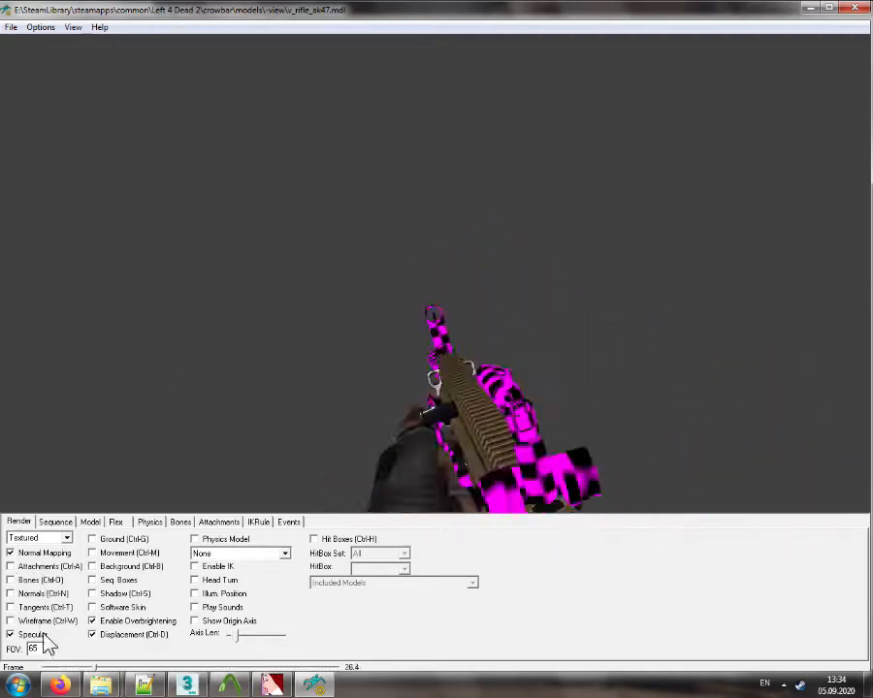
double_click(139, 16)
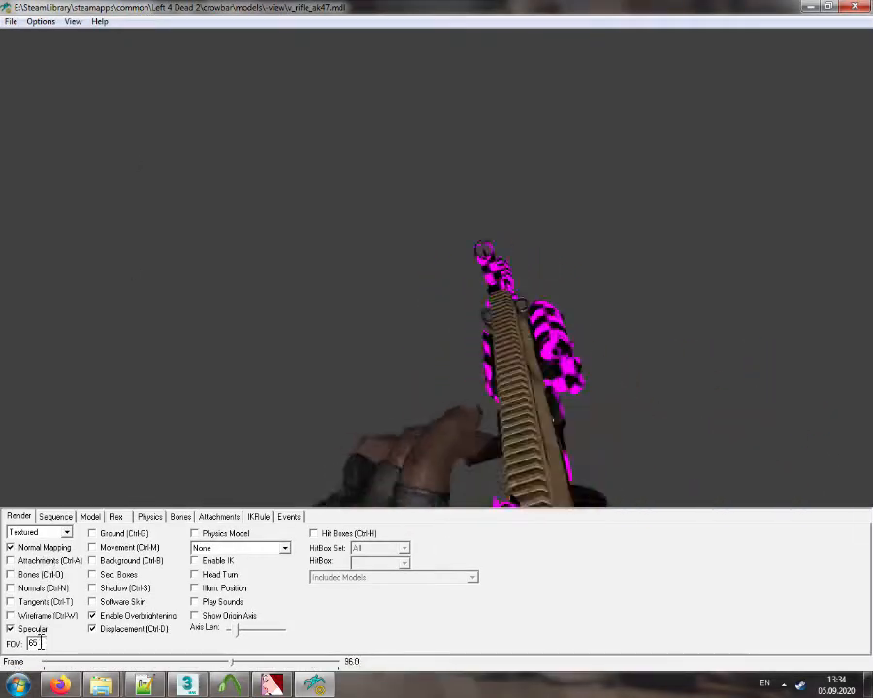
left_click(55, 517)
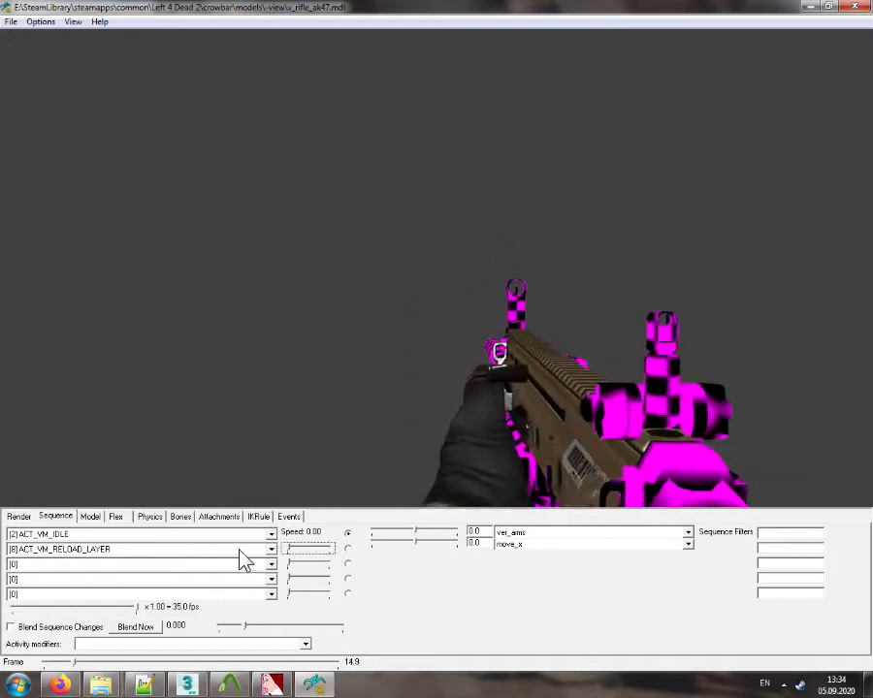
Center the view on the rifle and examine the reflections on its upper receiver from the side
left_click(40, 21)
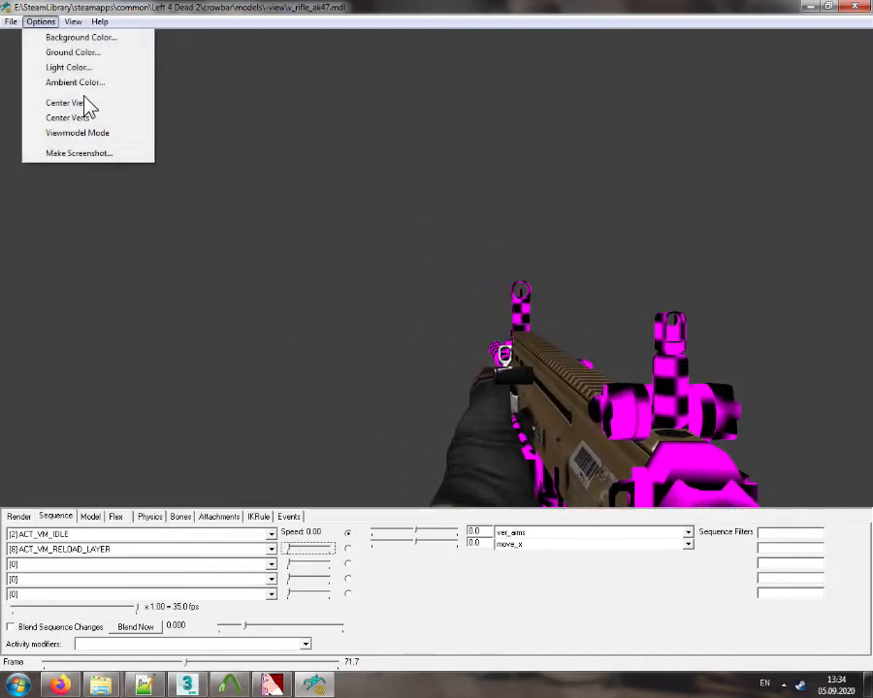
left_click(87, 102)
left_click_drag(117, 126, 419, 291)
right_click_drag(419, 290, 410, 274)
left_click_drag(410, 332, 504, 344)
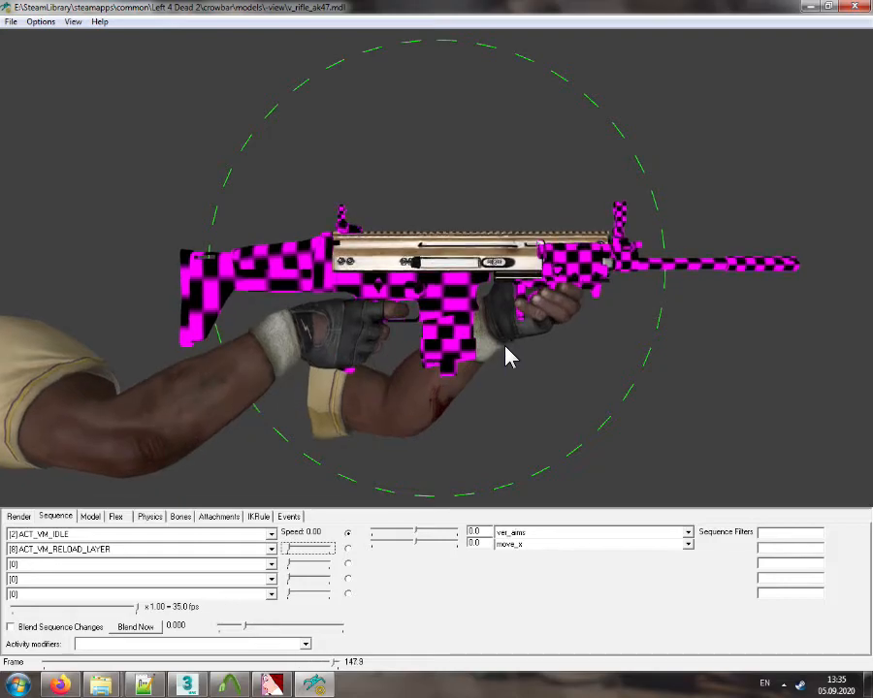
right_click_drag(504, 344, 501, 329)
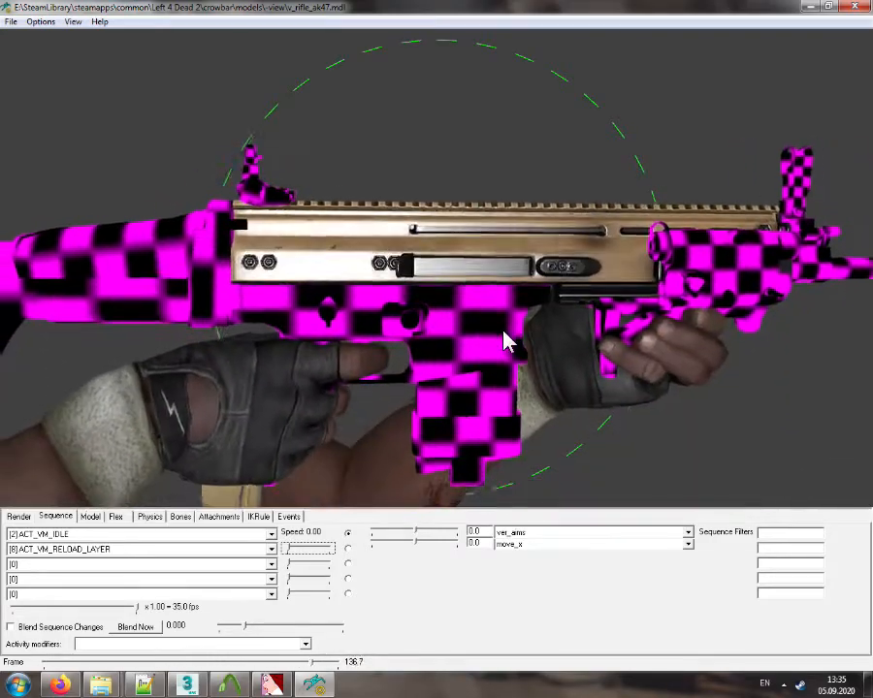
Review the $basealphaenvmapmask notes about alpha channel inversion on the $envmapmask page in Firefox
left_click(273, 685)
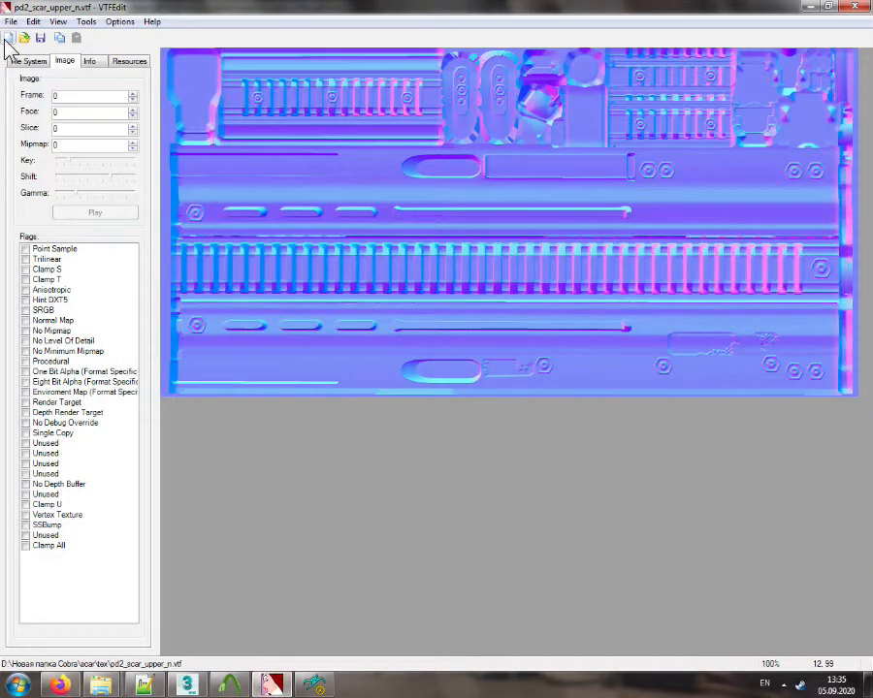
left_click(74, 690)
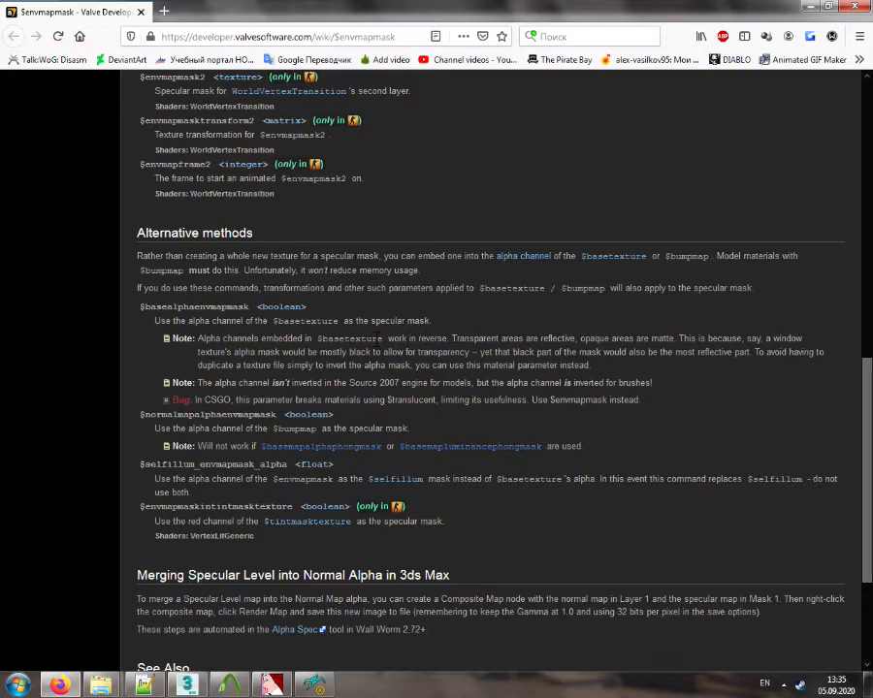
left_click(271, 685)
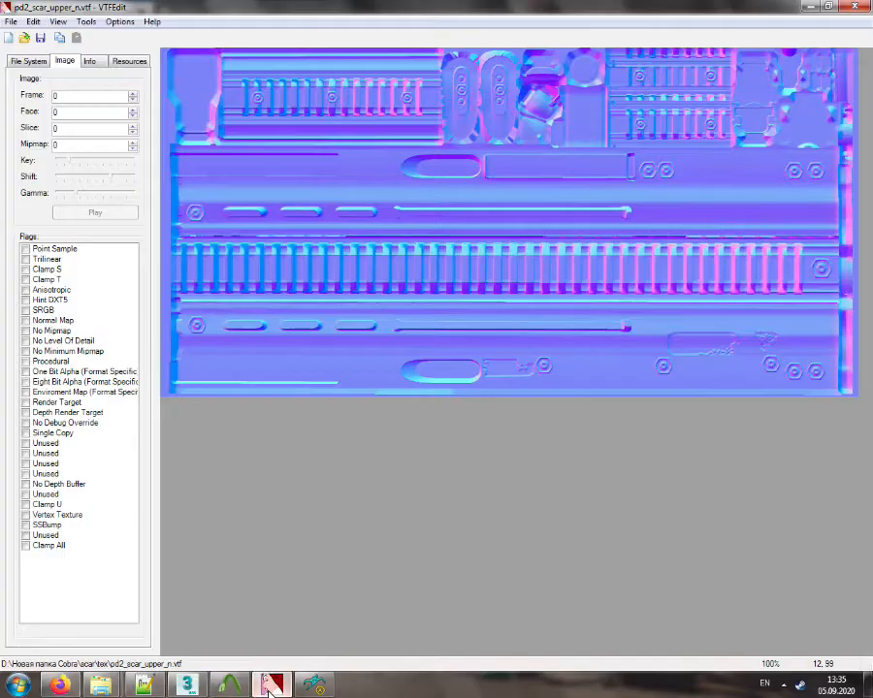
left_click(269, 688)
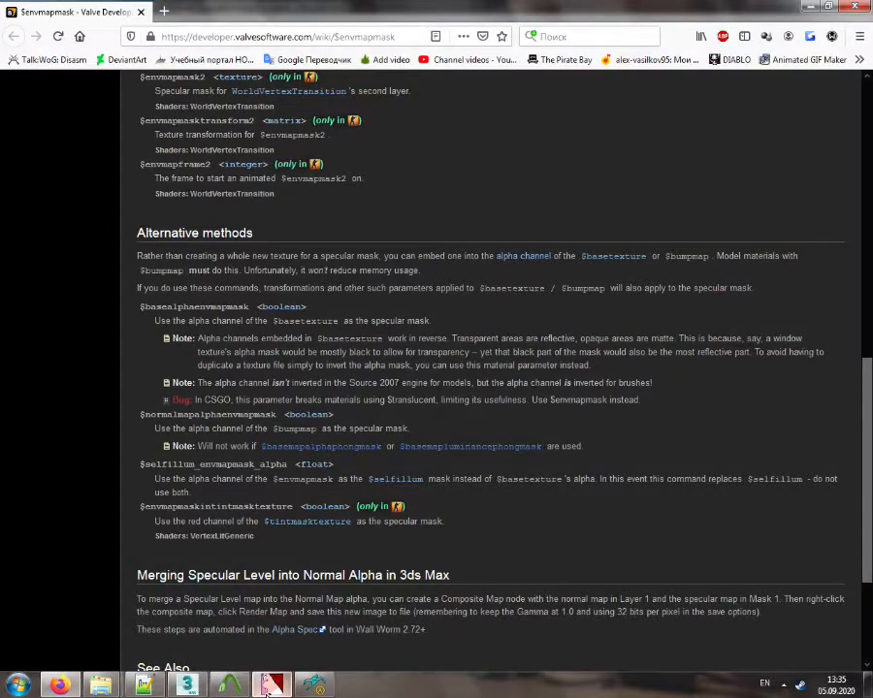
Import the upper TGA normal map into VTFEdit again with the alpha format set to DXT5
left_click(268, 687)
left_click(8, 37)
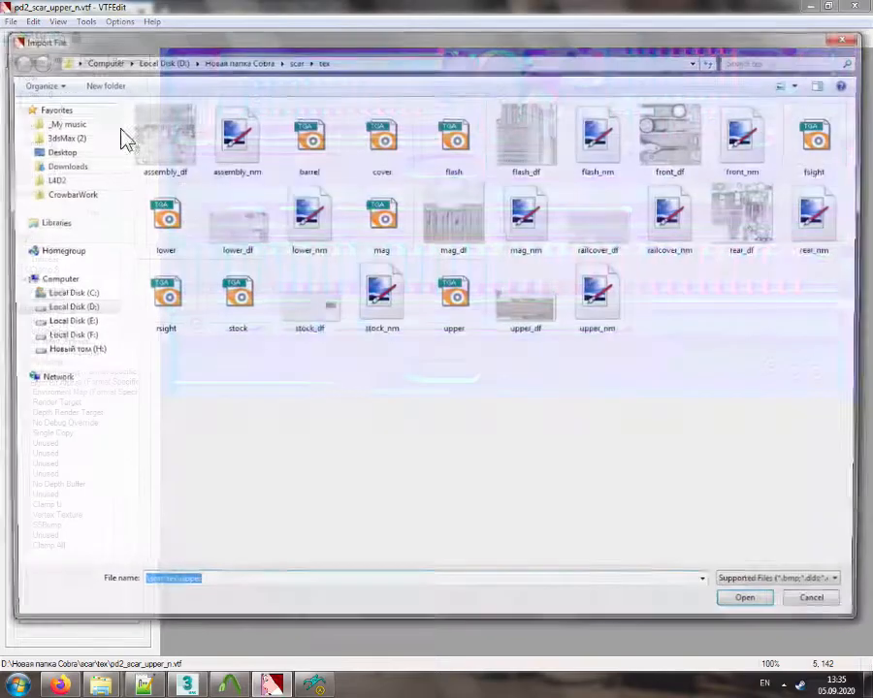
double_click(448, 309)
left_click(412, 273)
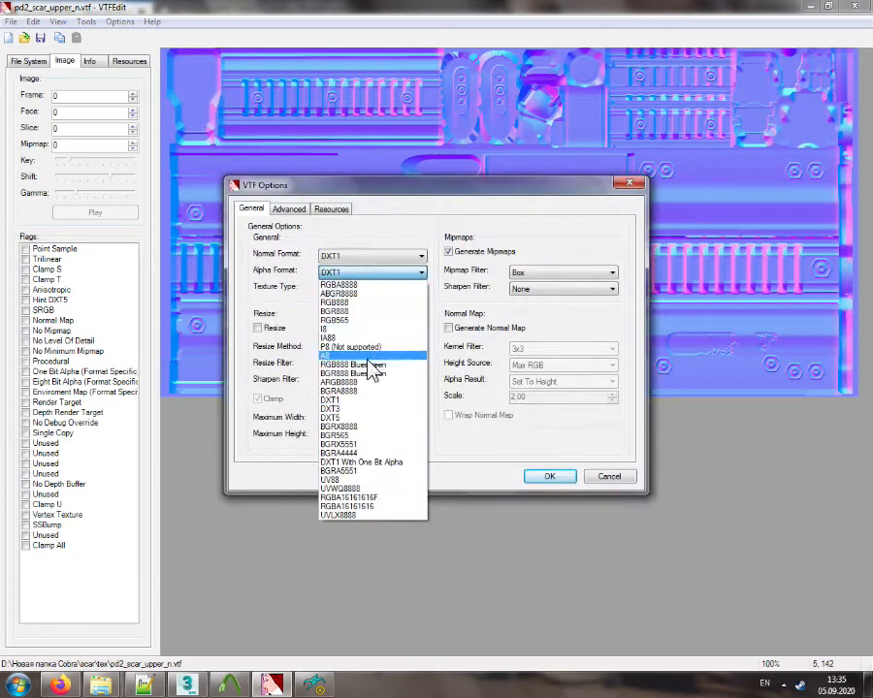
left_click(335, 417)
left_click(552, 477)
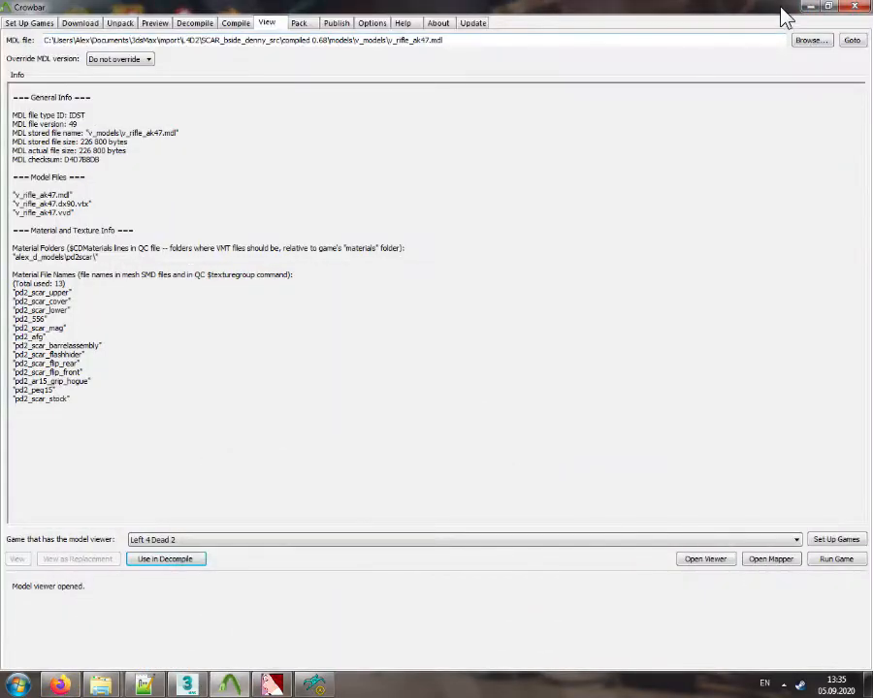
Open the upper_df texture from the tex folder in DXTBmp
left_click(804, 7)
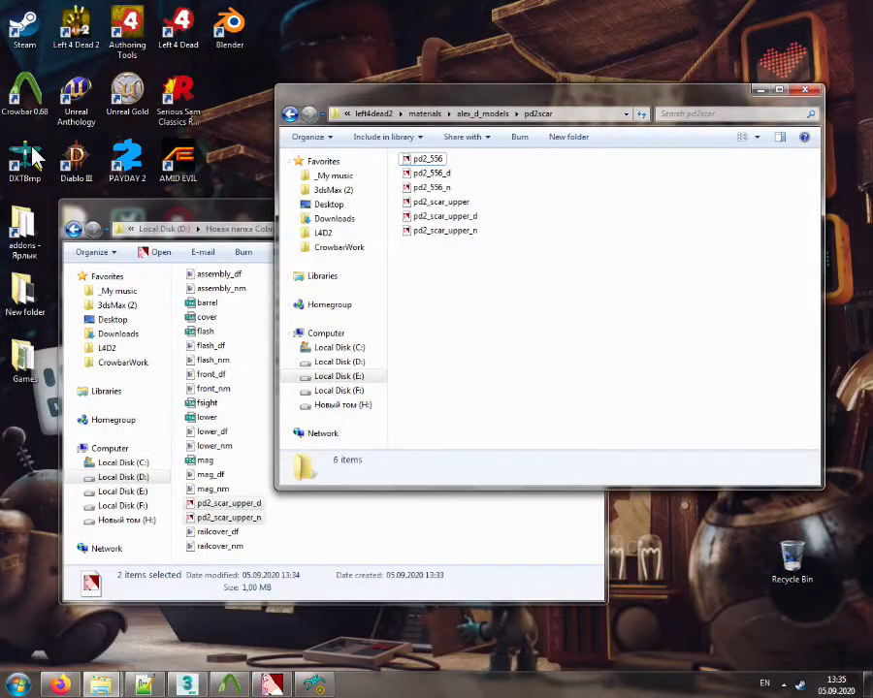
left_click(255, 363)
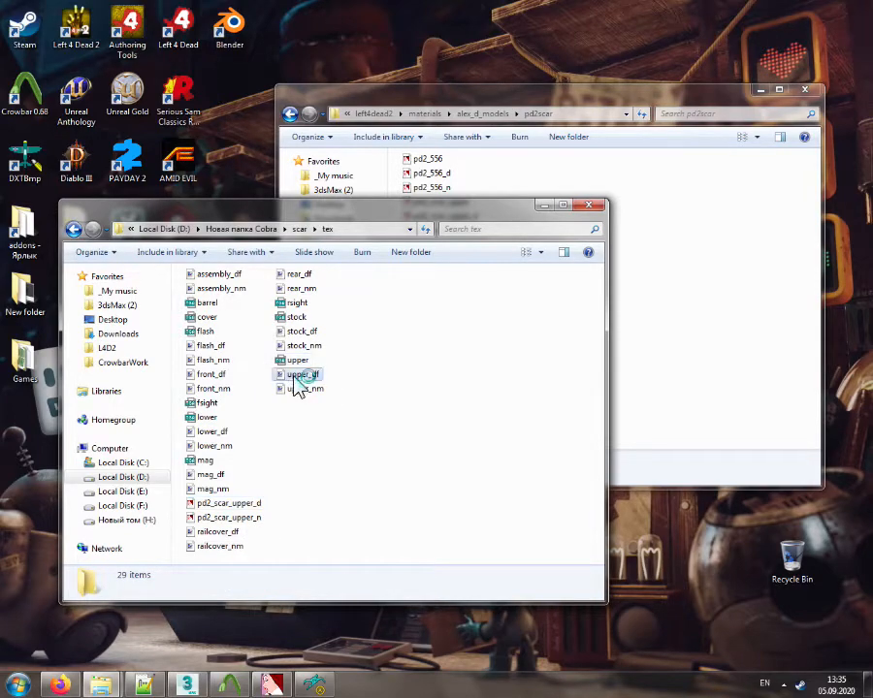
left_click_drag(301, 377, 29, 167)
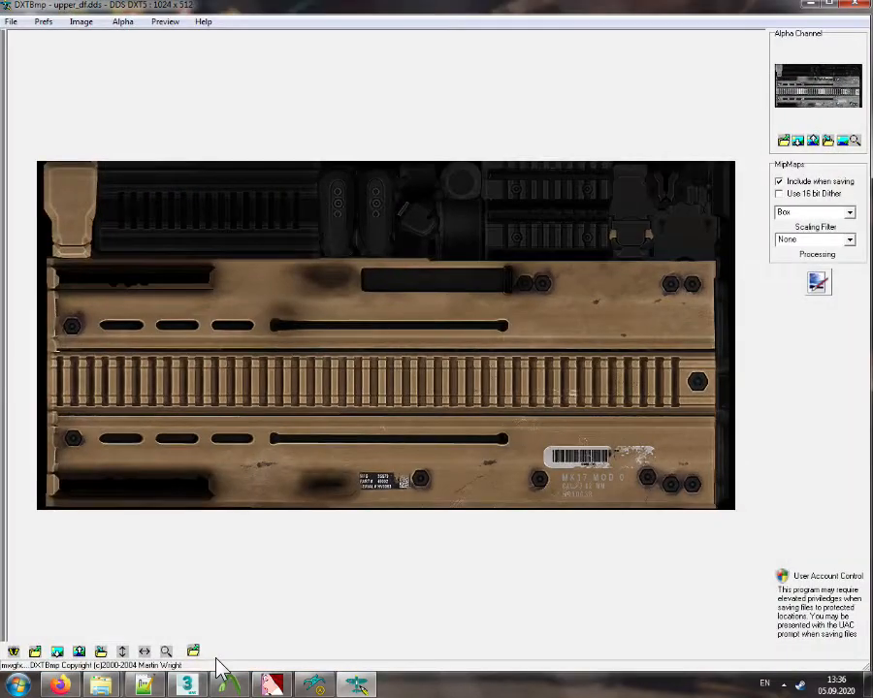
Start importing a replacement for the main image, browsing to the scar folder and allowing any image file type
left_click(193, 652)
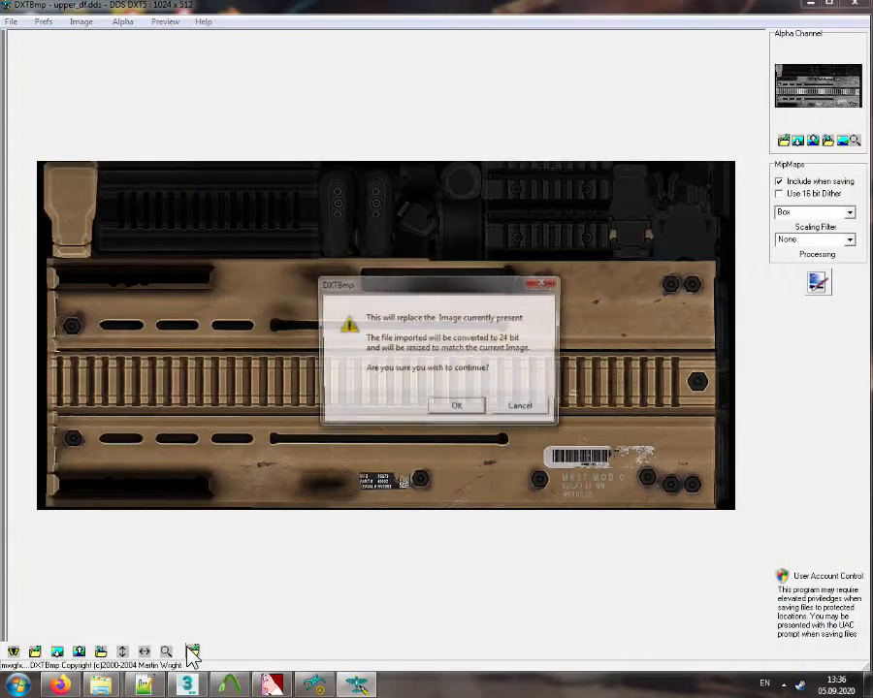
left_click(449, 407)
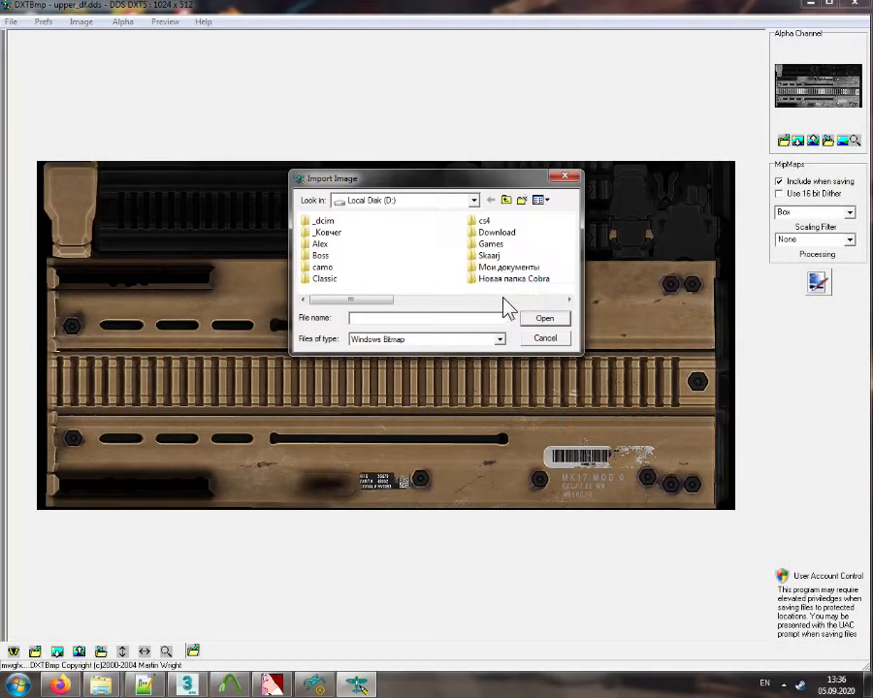
left_click_drag(380, 302, 477, 302)
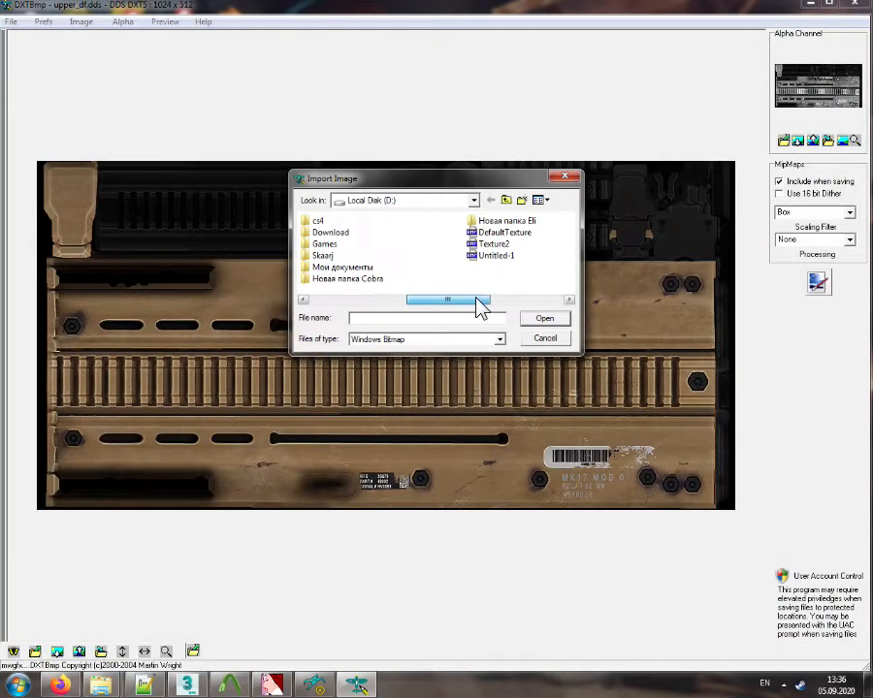
double_click(361, 279)
left_click_drag(427, 309, 442, 308)
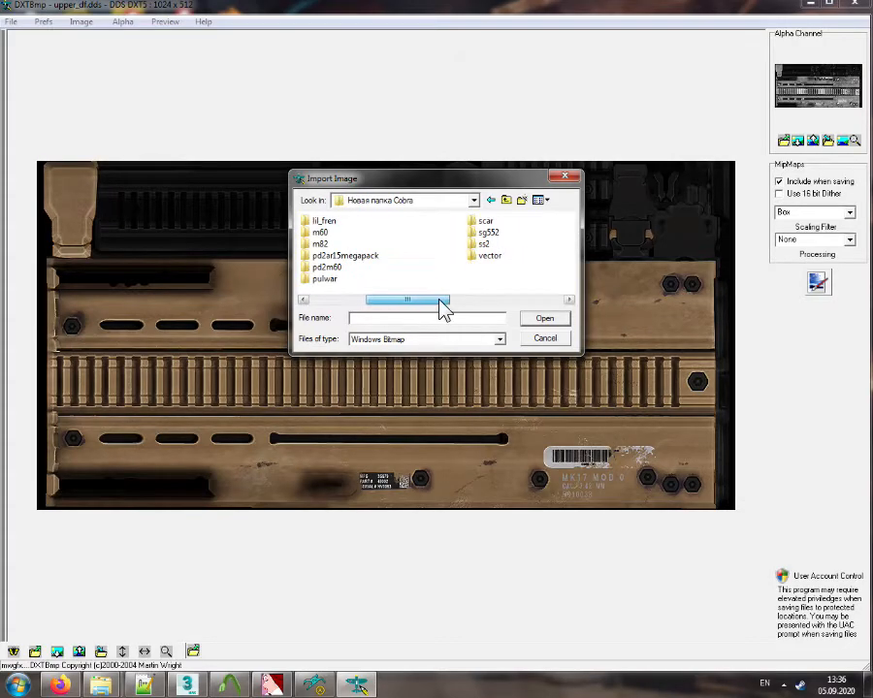
double_click(478, 224)
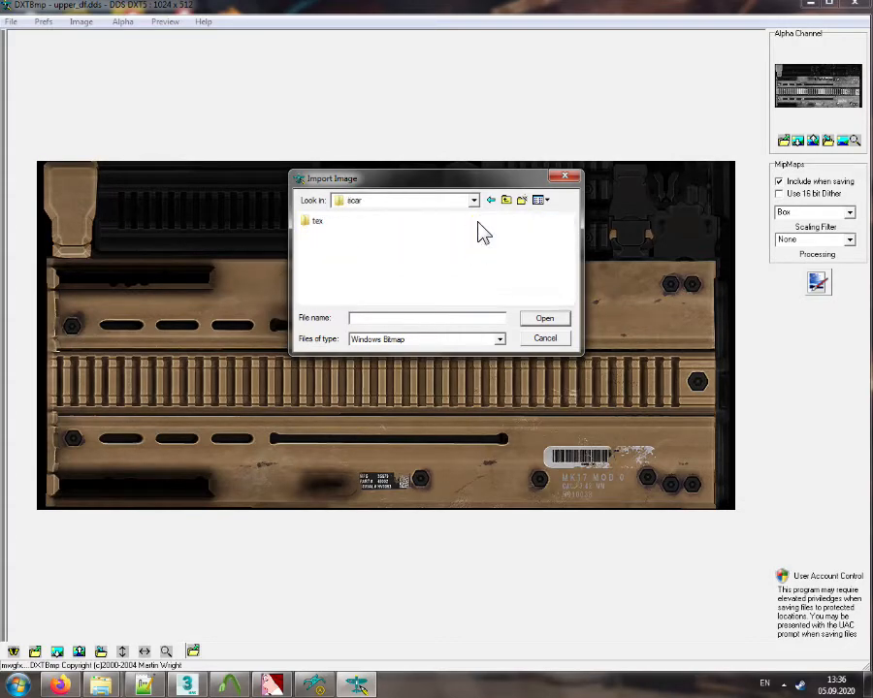
left_click(468, 336)
left_click(412, 361)
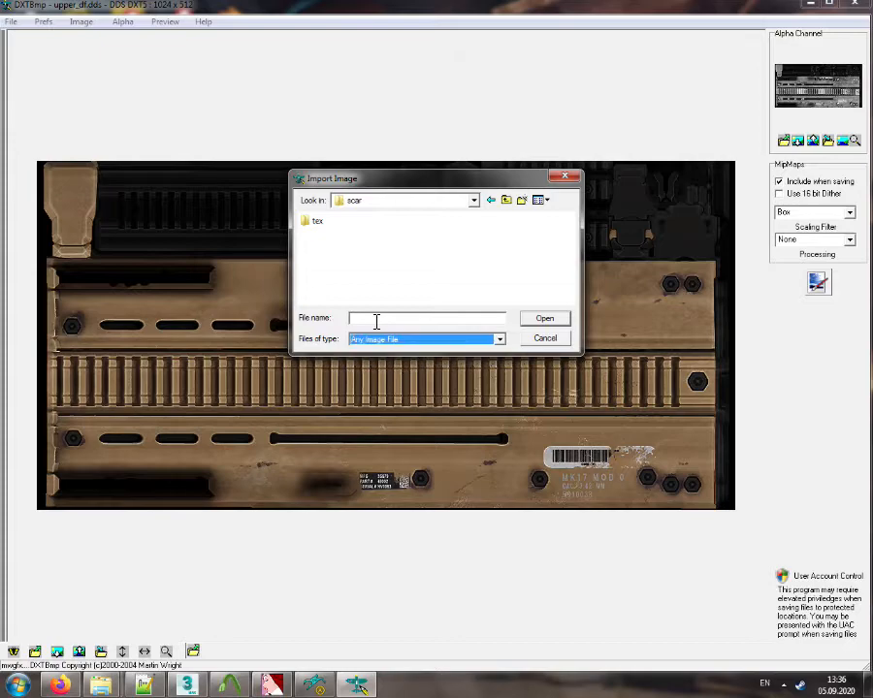
Import the upper TGA normal map from the tex folder as the main image over upper_df's alpha channel
double_click(315, 223)
left_click(545, 200)
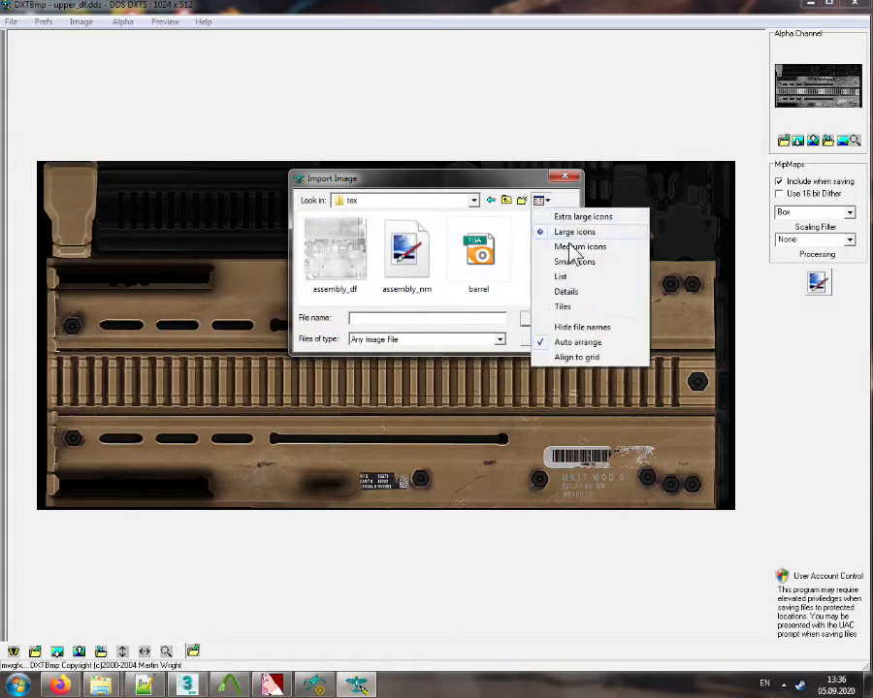
left_click(562, 277)
left_click(485, 267)
scroll(482, 275, "down", 3)
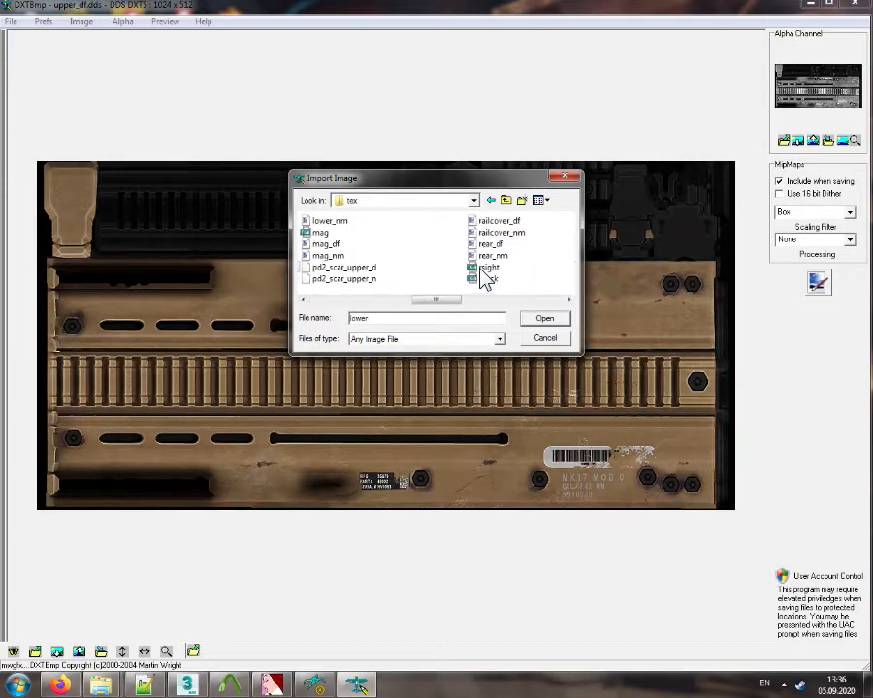
scroll(482, 277, "up", 1)
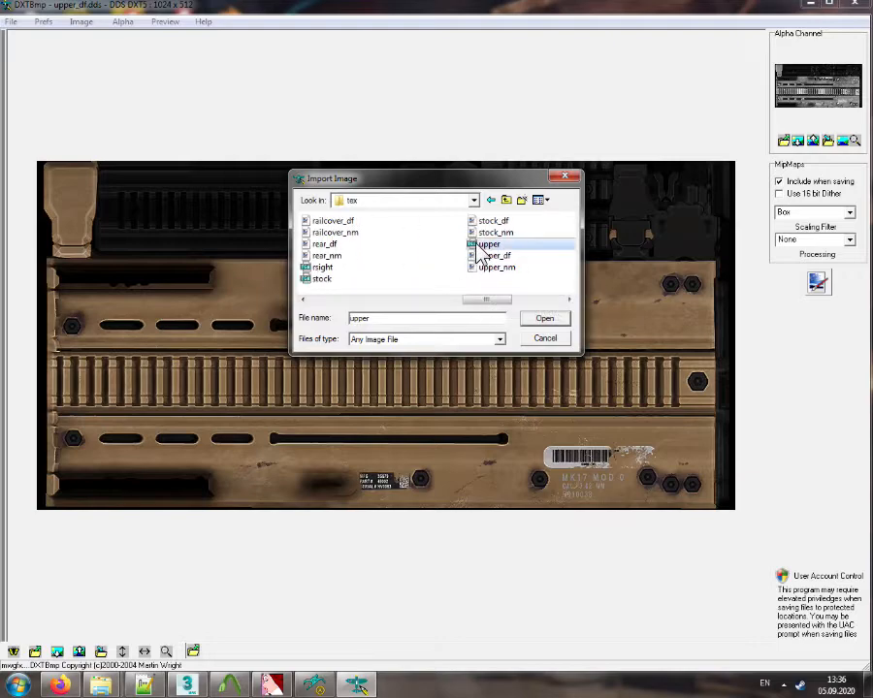
double_click(477, 243)
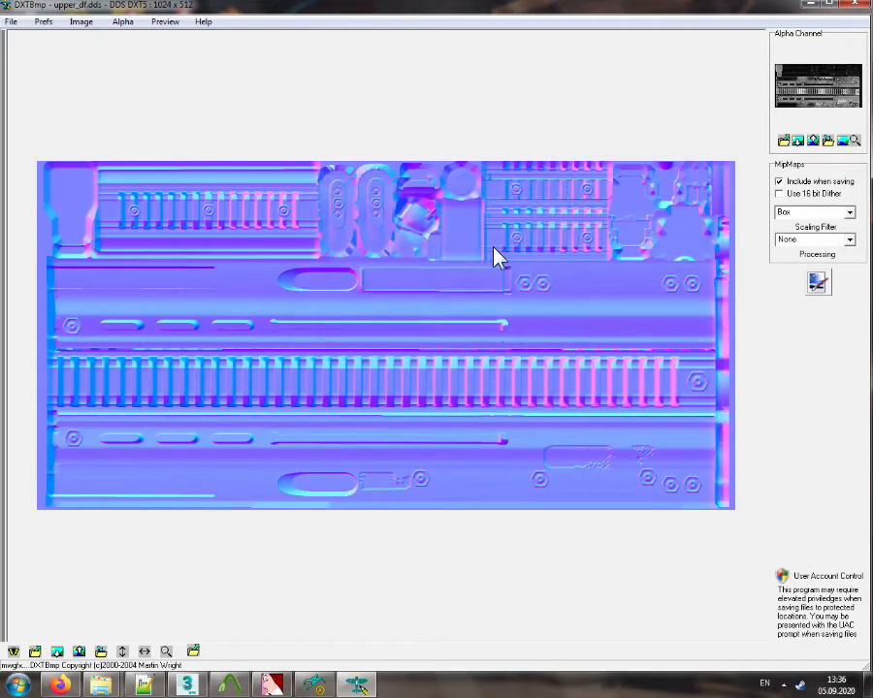
Save the combined image as a Targa with alpha, overwriting the upper file in the tex folder
left_click(11, 21)
mouse_move(22, 77)
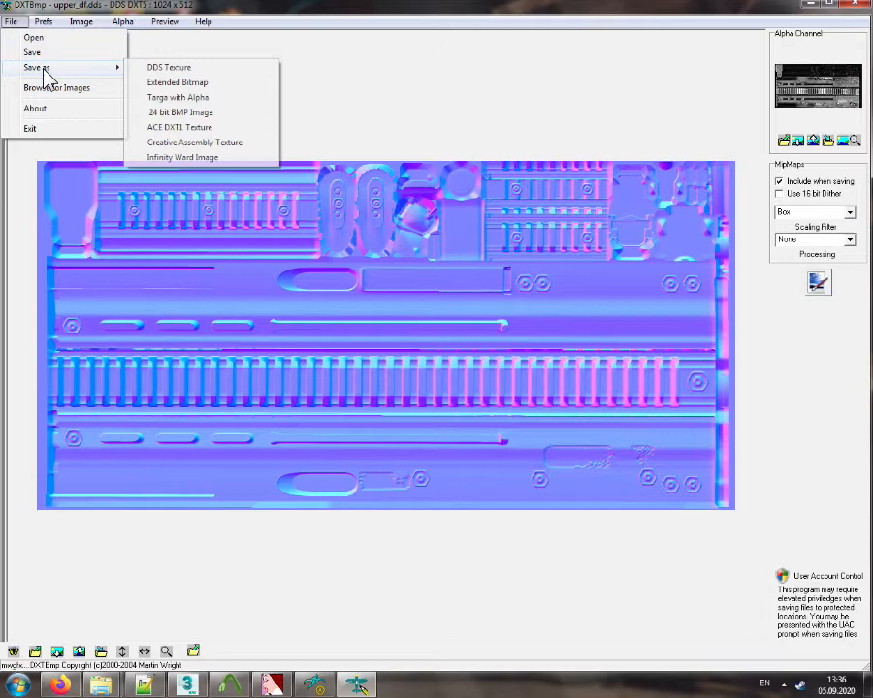
left_click(167, 94)
left_click(488, 246)
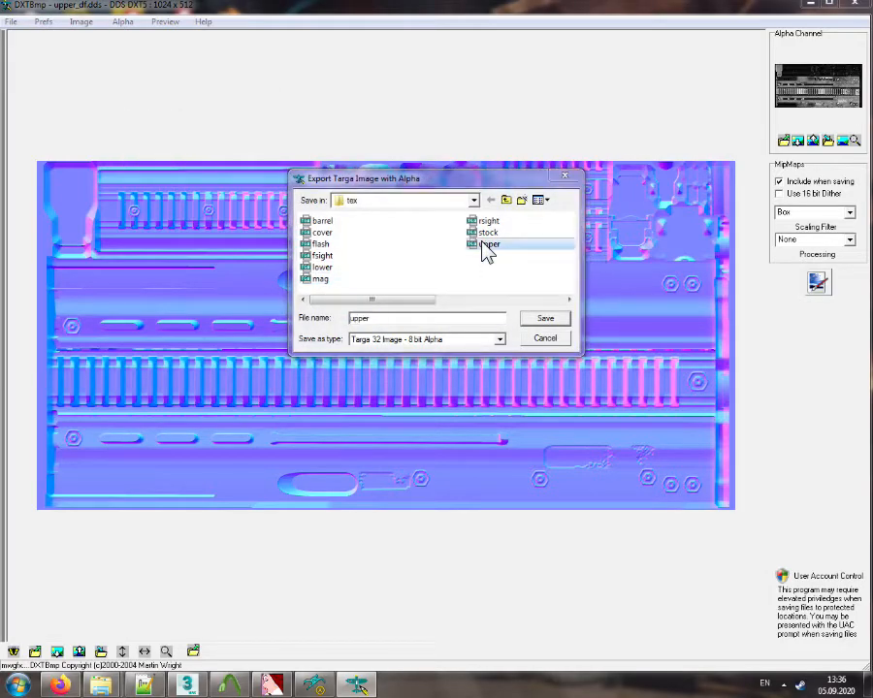
left_click(536, 317)
left_click(476, 348)
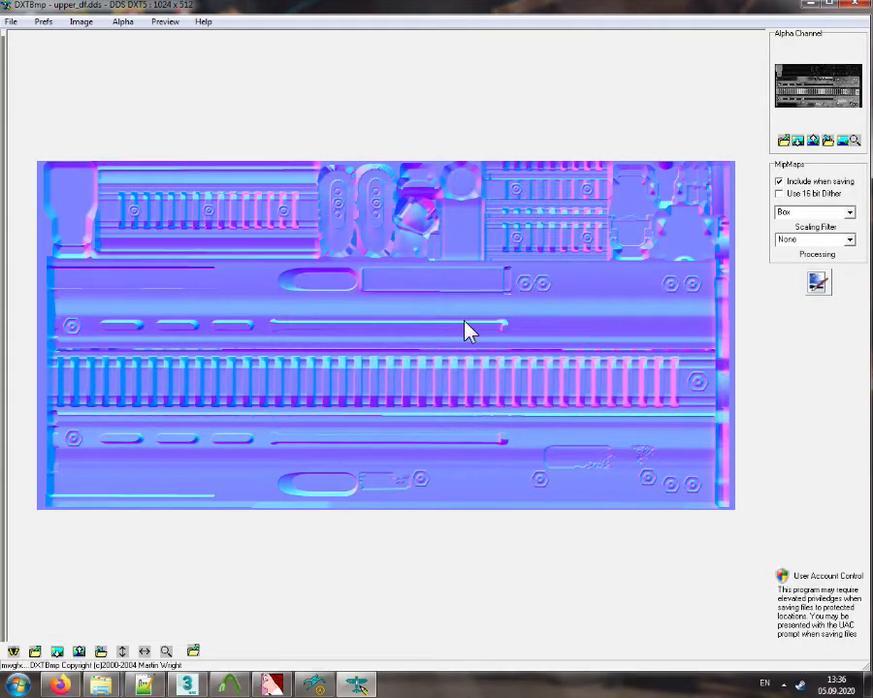
Switch to VTFEdit and import the upper TGA normal map with its new alpha channel
left_click(359, 684)
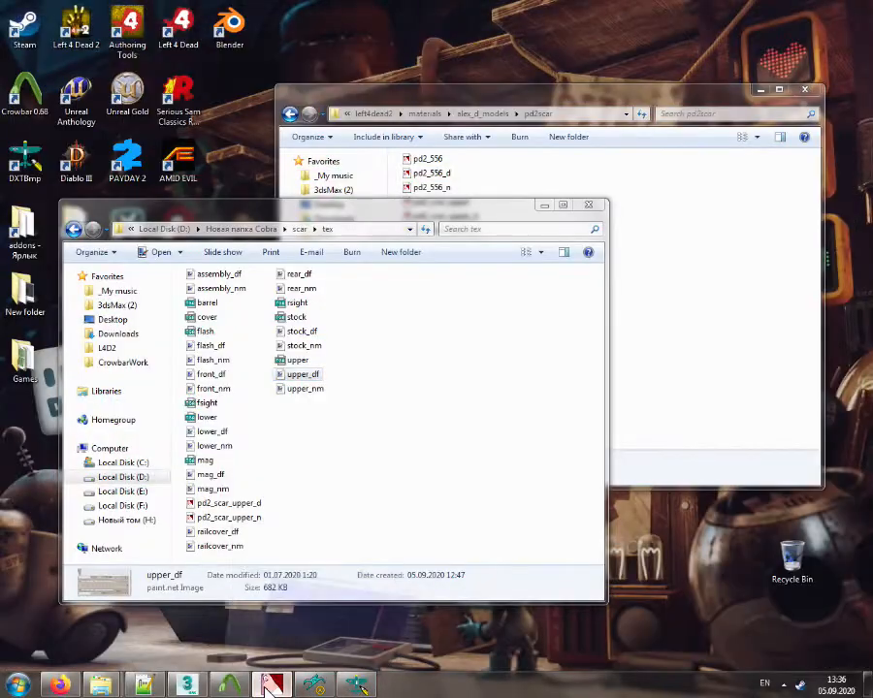
left_click(315, 686)
left_click(7, 39)
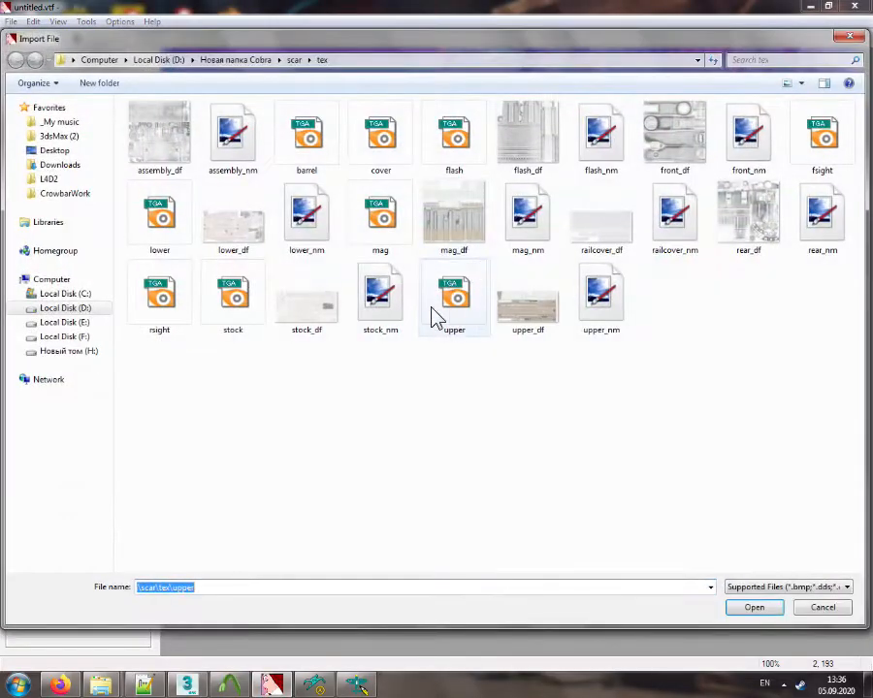
double_click(431, 308)
left_click(550, 477)
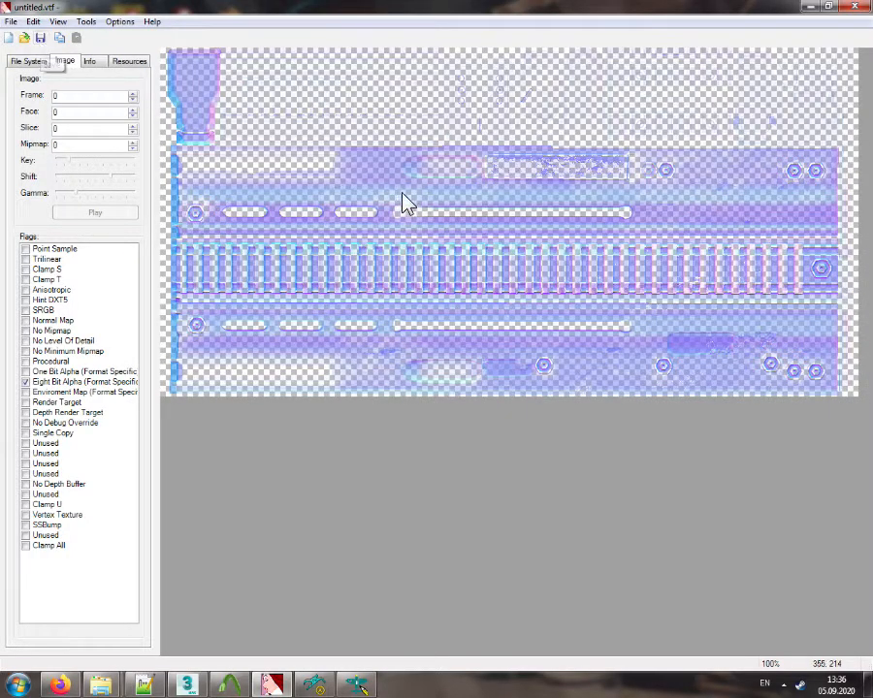
Save the imported normal map as pd2_scar_upper_n in the tex folder, overwriting the existing VTF
left_click(41, 38)
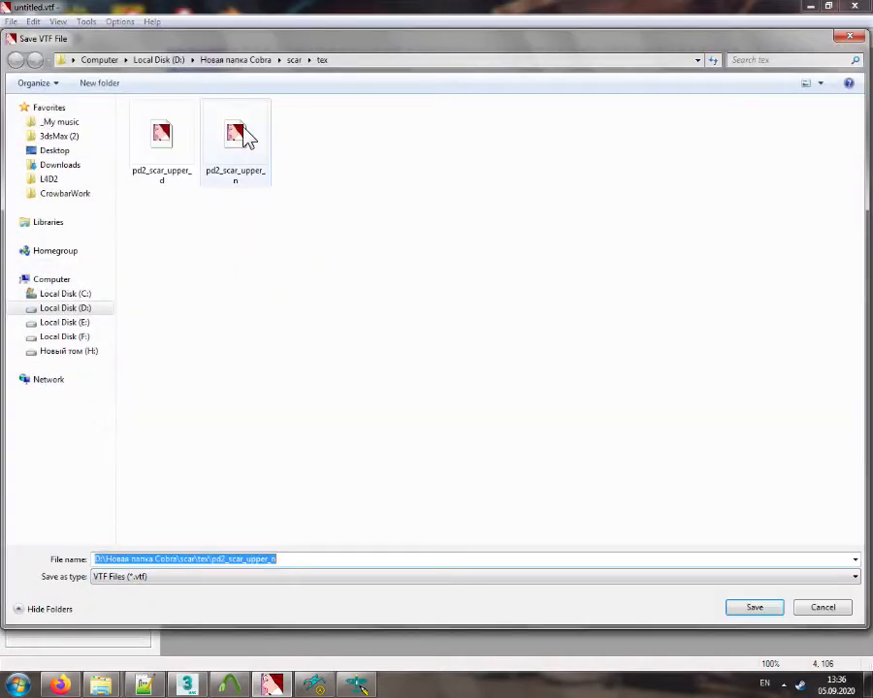
double_click(247, 138)
left_click(470, 355)
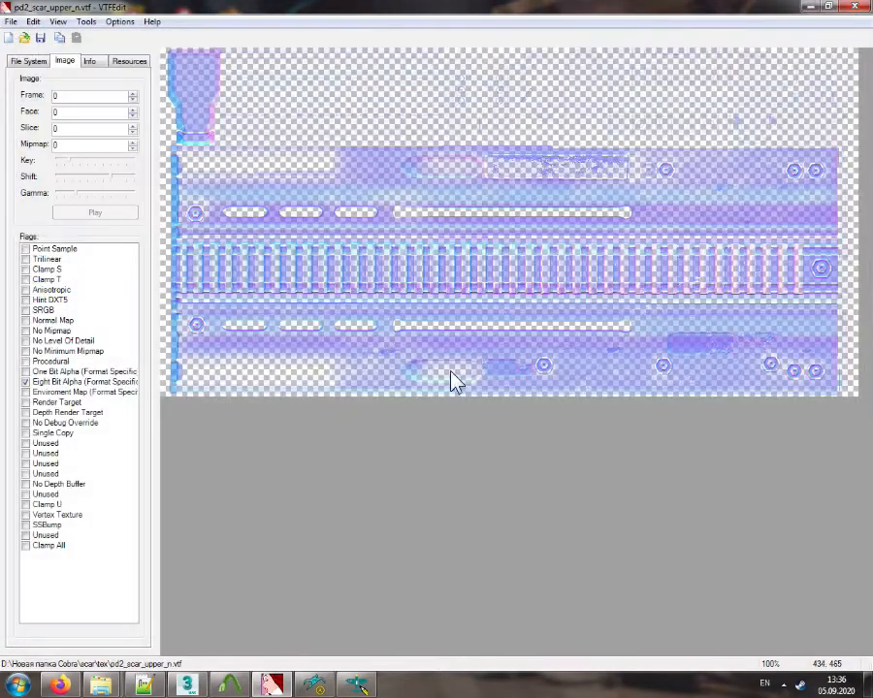
left_click(274, 687)
Duplicate the pd2_scar_upper material file within the pd2scar folder
left_click(409, 396)
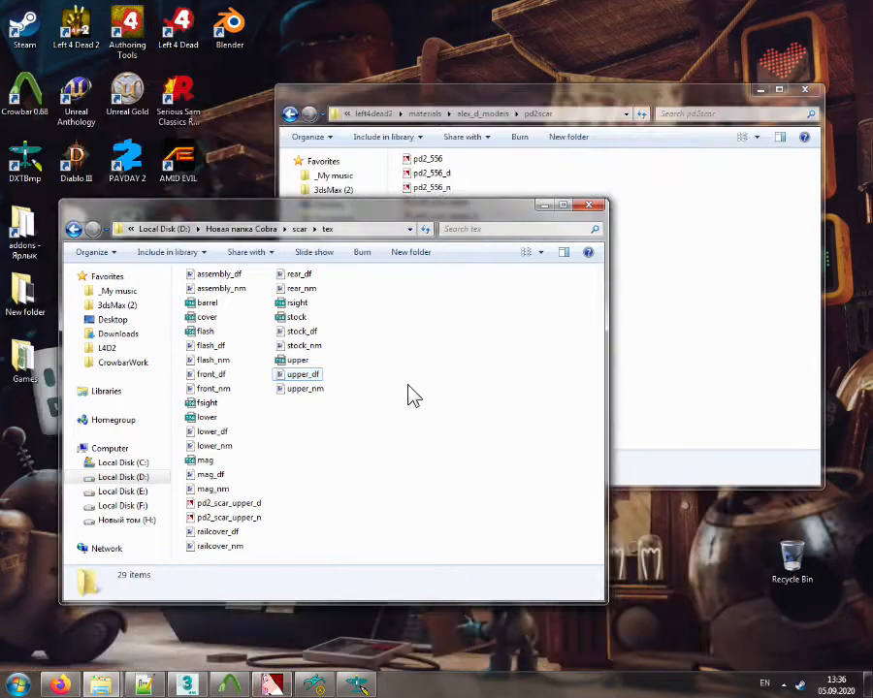
left_click(655, 286)
left_click_drag(465, 203, 565, 306, "ctrl")
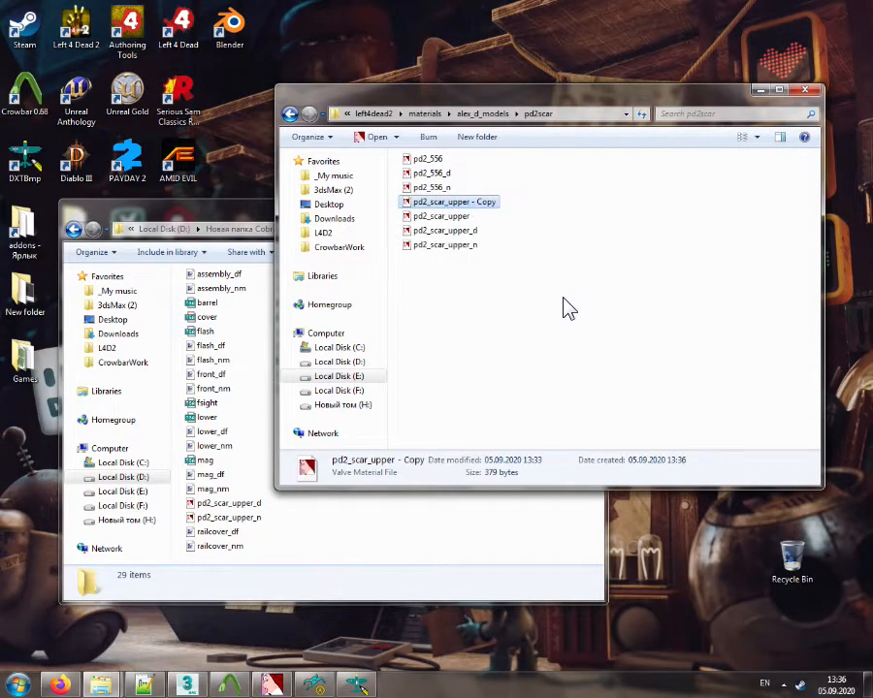
Copy pd2_scar_upper_n from the tex folder into the pd2scar materials folder, replacing the existing file
left_click(439, 539)
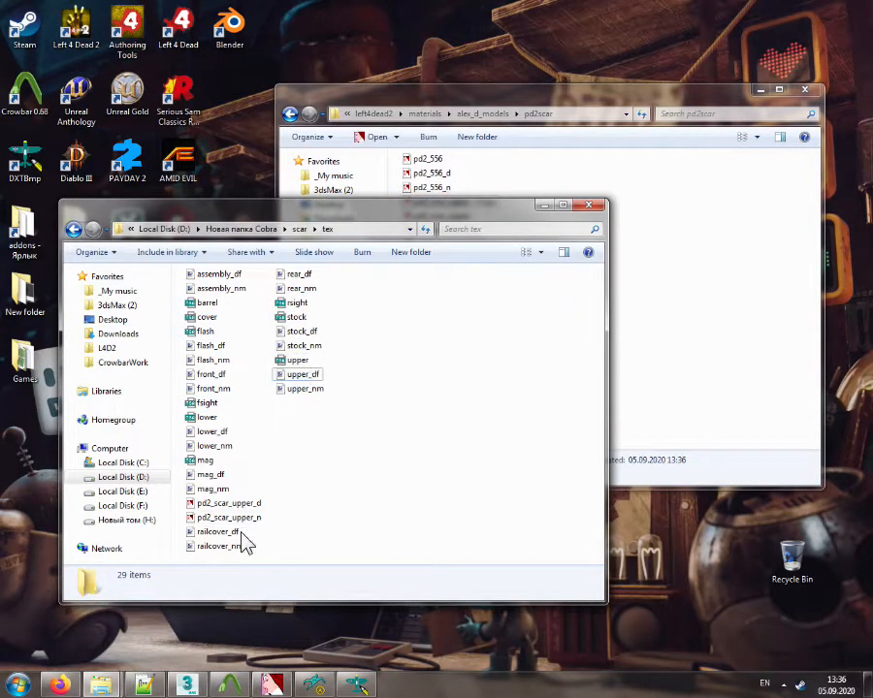
left_click_drag(229, 517, 703, 371)
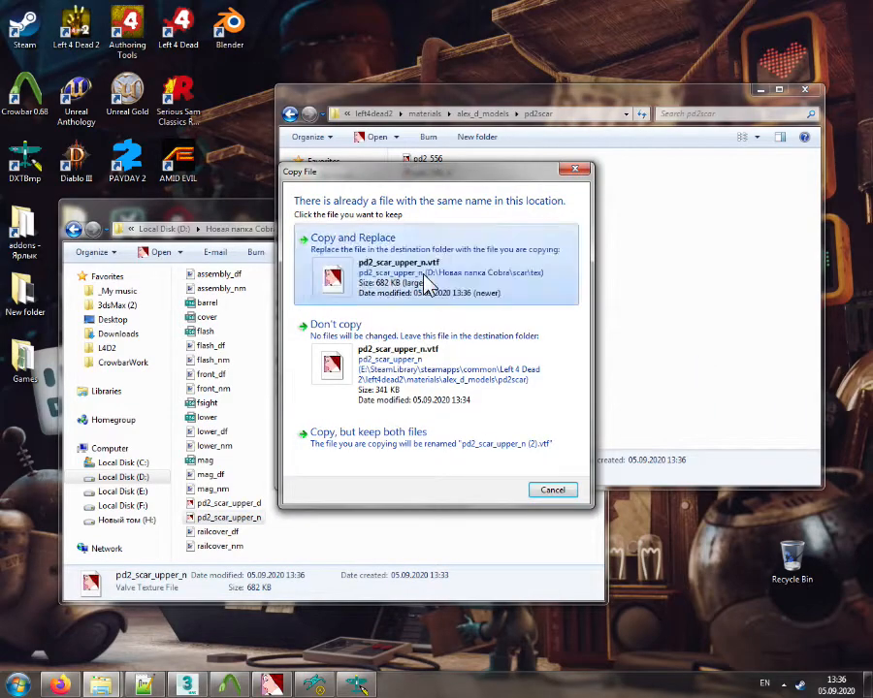
left_click(423, 276)
left_click(543, 342)
Reload the rifle in the model viewer and examine the shading of its upper receiver
left_click(272, 685)
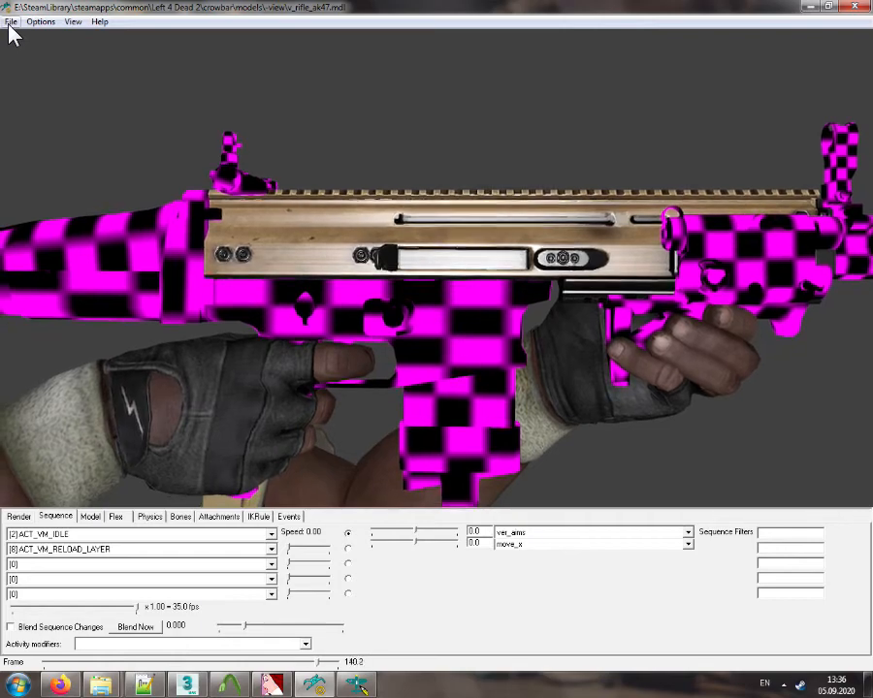
left_click(11, 22)
left_click(29, 68)
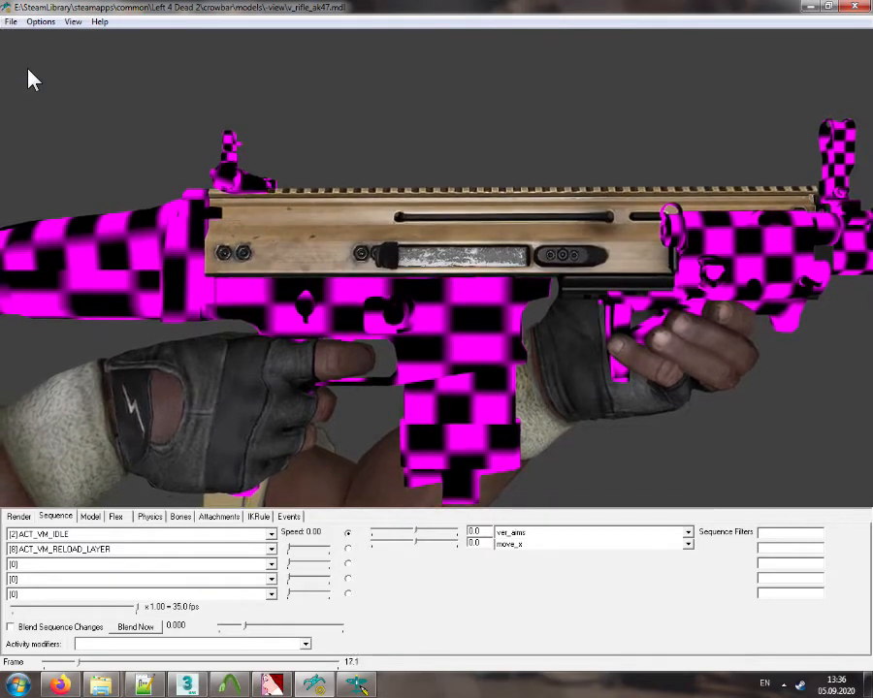
left_click_drag(393, 301, 412, 325)
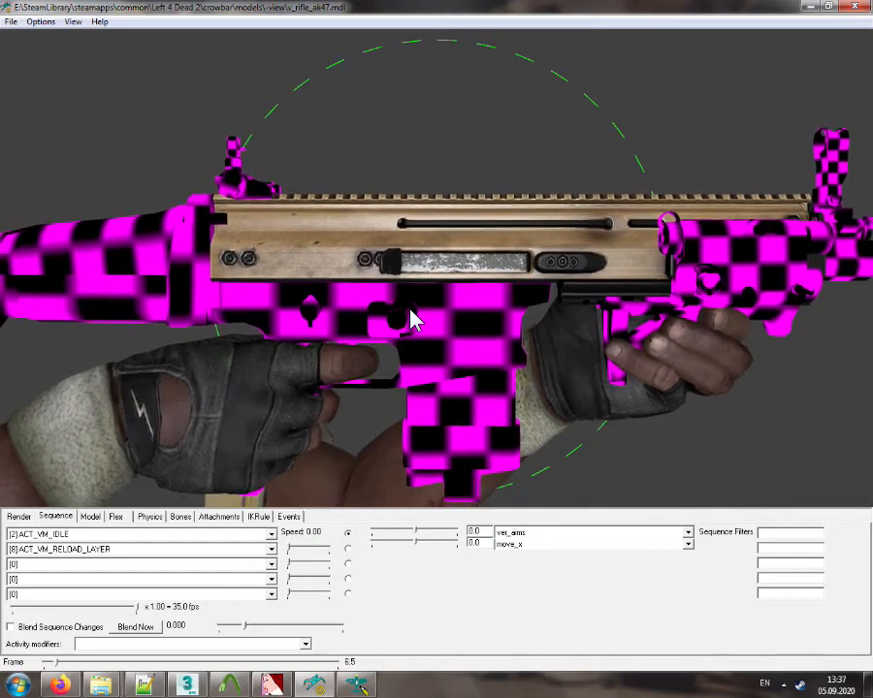
Close the normal map's VTFEdit window and open the pd2_scar_upper material from the pd2scar folder
mouse_move(308, 691)
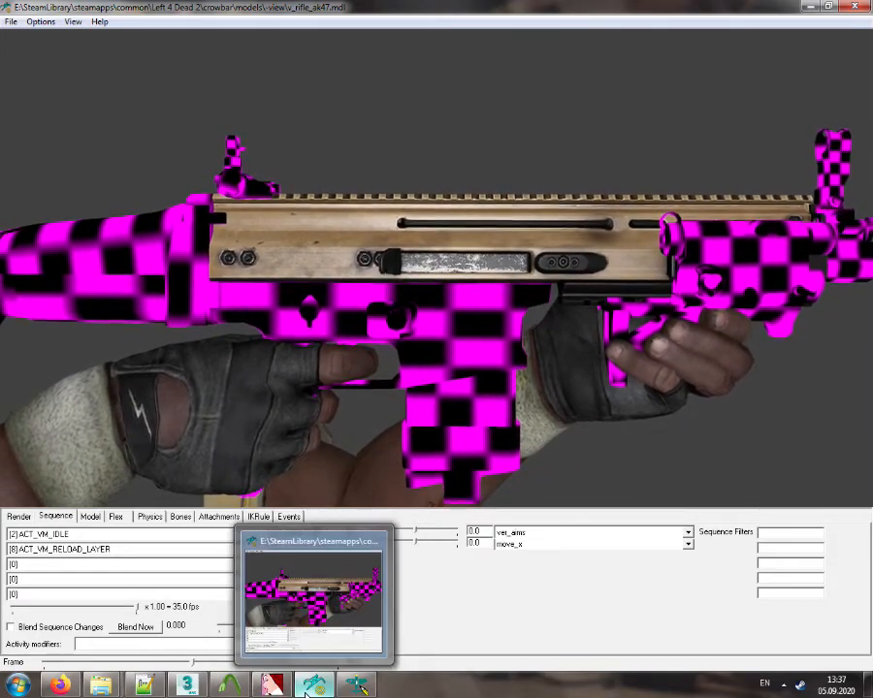
left_click(271, 686)
left_click(272, 686)
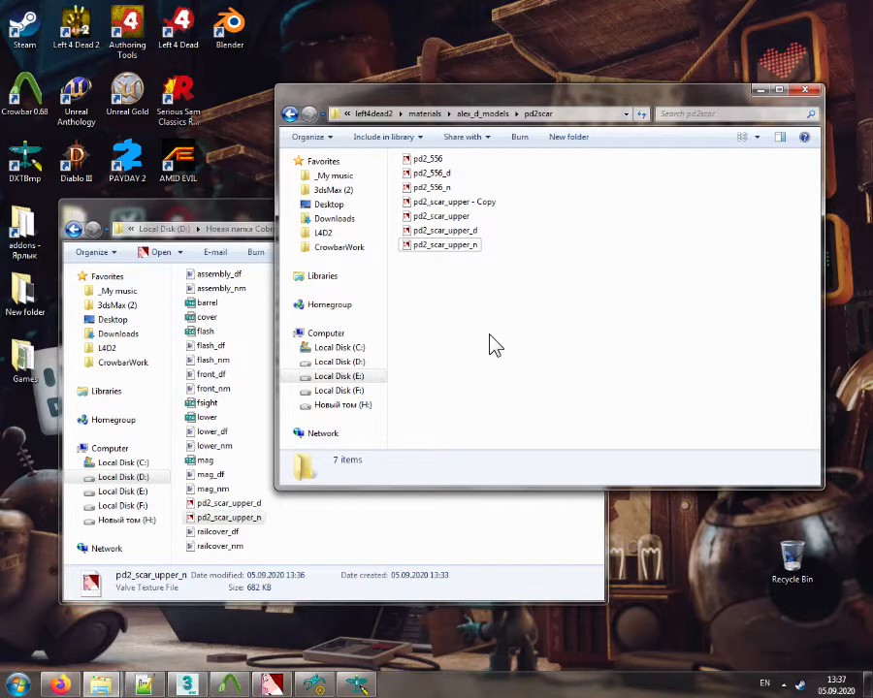
left_click(271, 686)
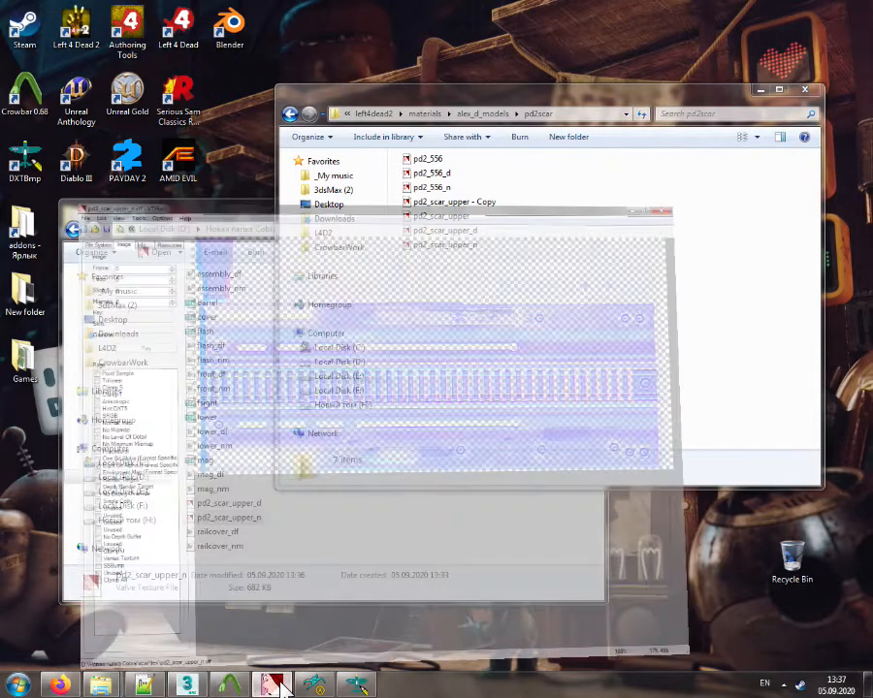
left_click(271, 685)
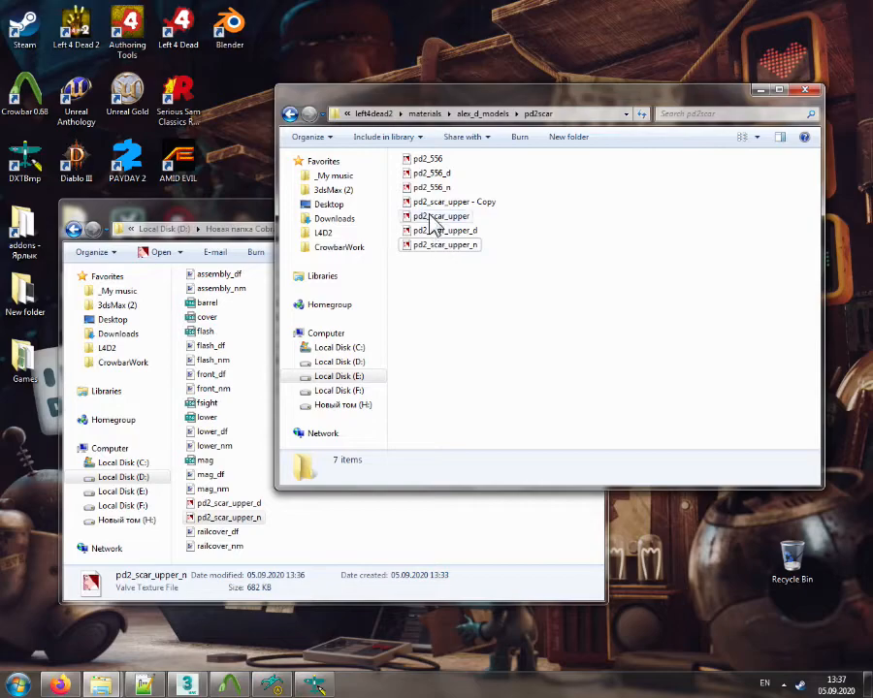
double_click(430, 216)
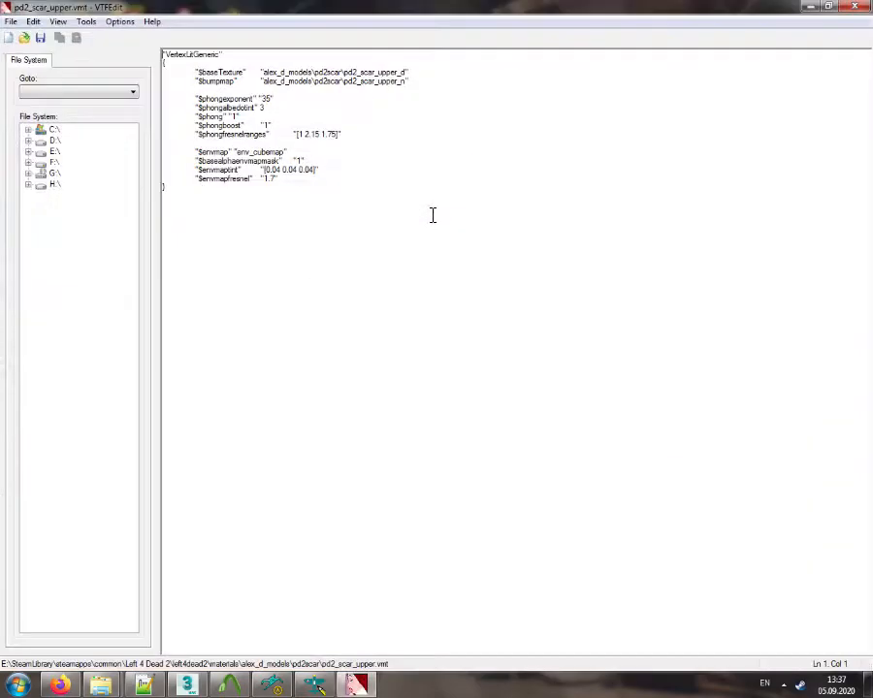
Review the phong and environment map parameters in the pd2_scar_upper material, including $basealphaenvmapmask
double_click(227, 100)
double_click(219, 109)
double_click(220, 126)
double_click(221, 135)
left_click(217, 151)
double_click(218, 152)
double_click(218, 169)
left_click(214, 162)
double_click(214, 162)
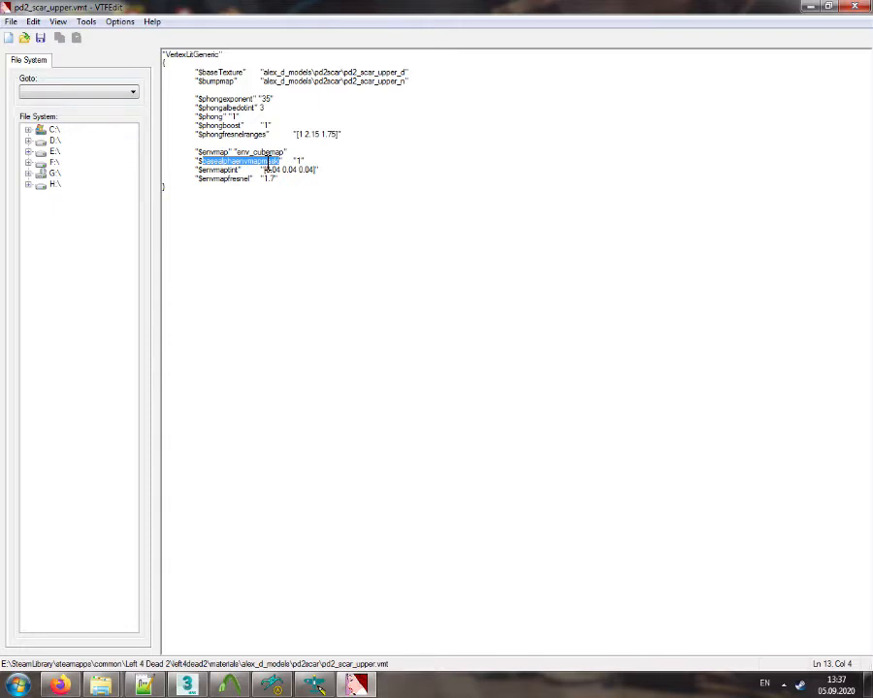
Check the $normalmapalphaenvmapmask entry on the $envmapmask page in Firefox and return to the material in VTFEdit
key("alt+Tab")
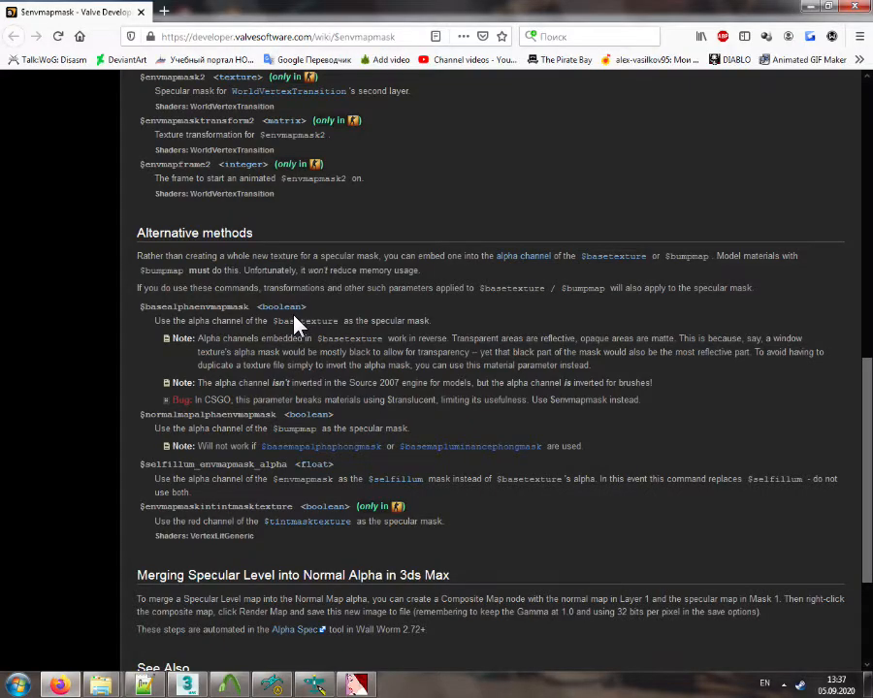
left_click_drag(145, 414, 264, 415)
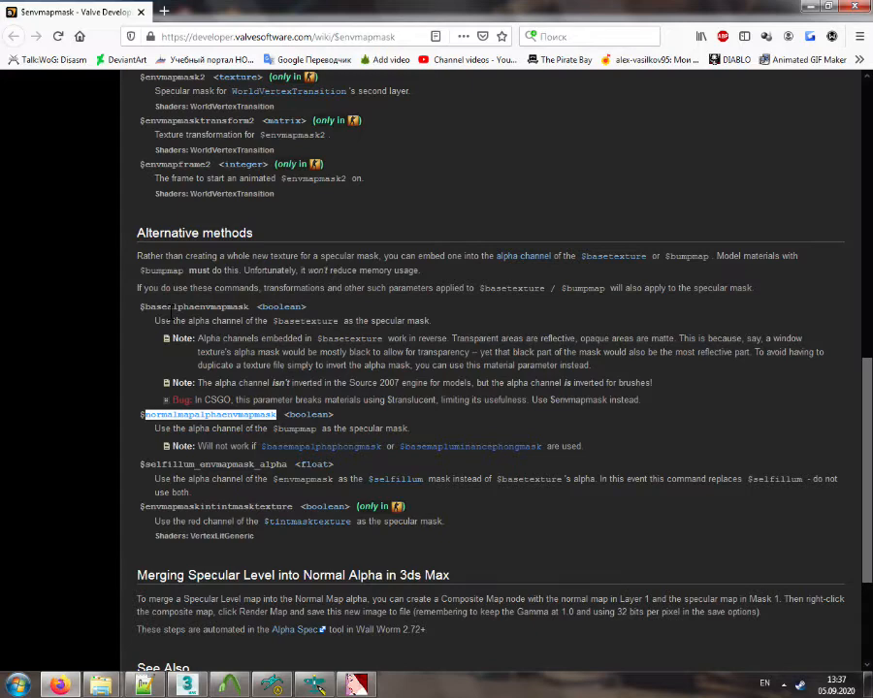
left_click_drag(195, 414, 151, 411)
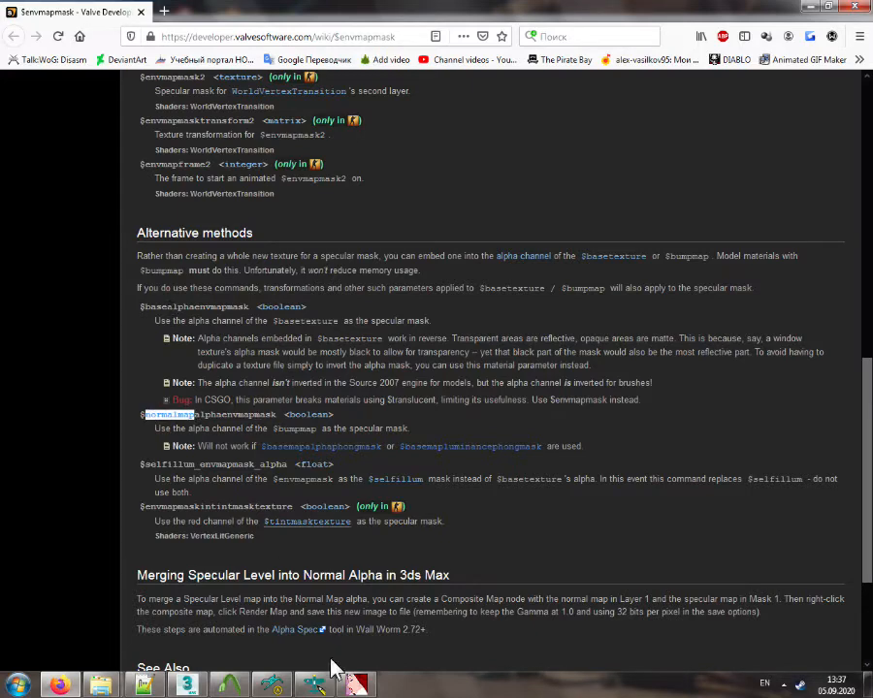
left_click(357, 686)
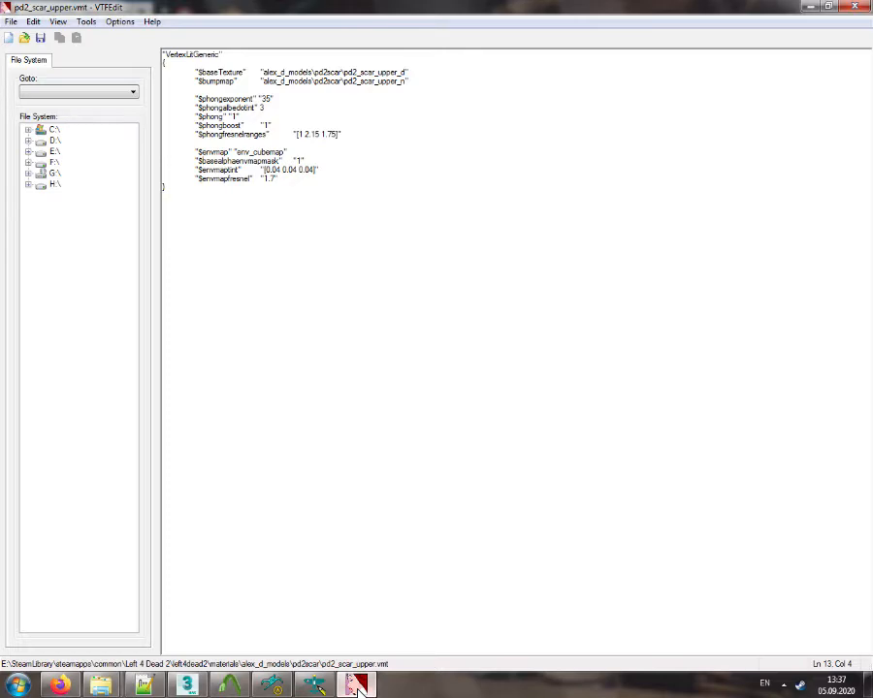
Change the $basealphaenvmapmask parameter in the pd2_scar_upper material to $normalmapalphaenvmapmask
left_click(357, 685)
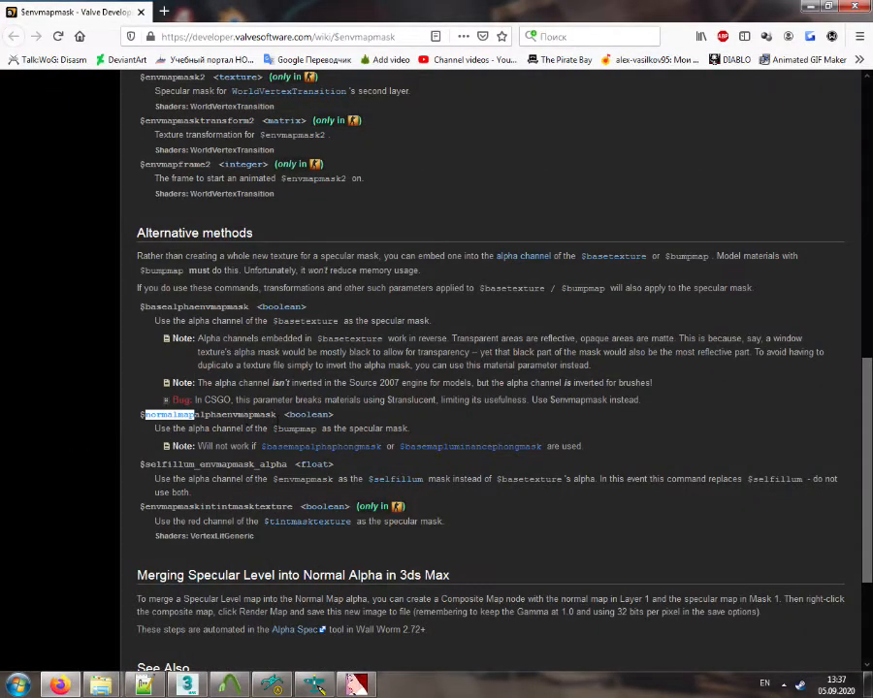
left_click(357, 686)
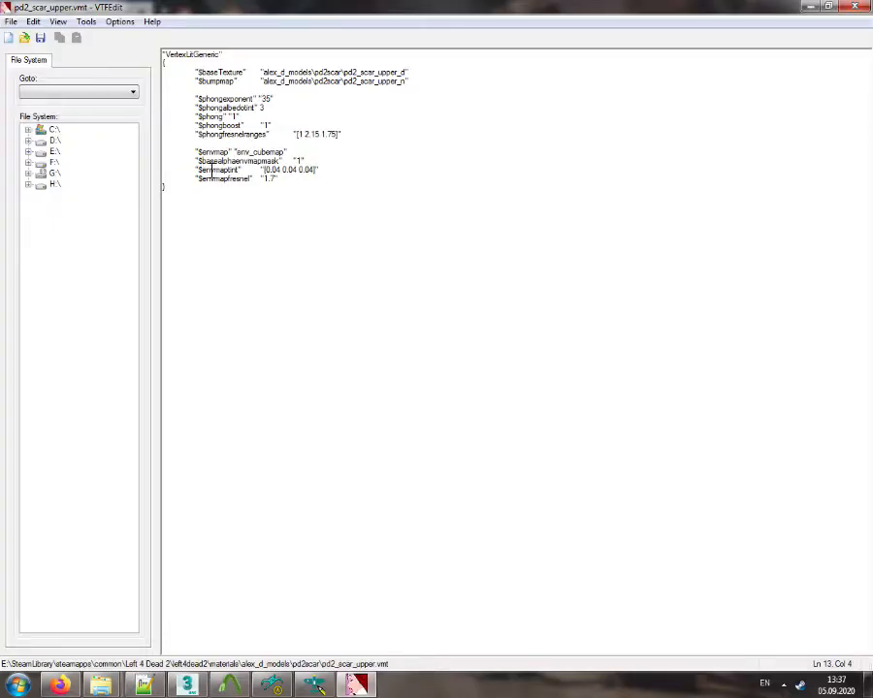
left_click_drag(214, 163, 206, 163)
type("normalmap")
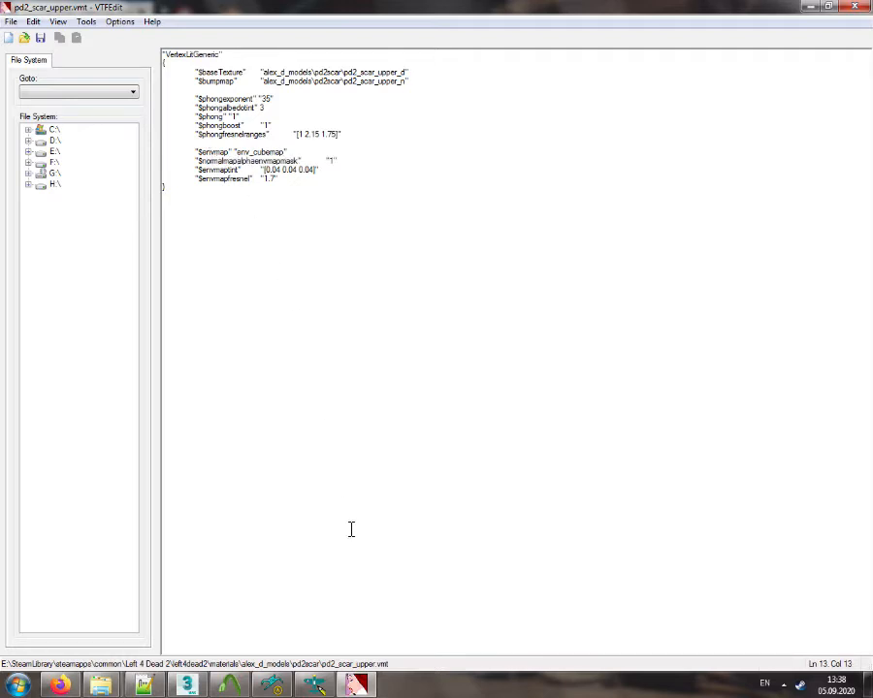
Reload the rifle in the model viewer and examine the upper receiver's reflections with the normal map alpha mask
left_click(309, 685)
left_click(282, 686)
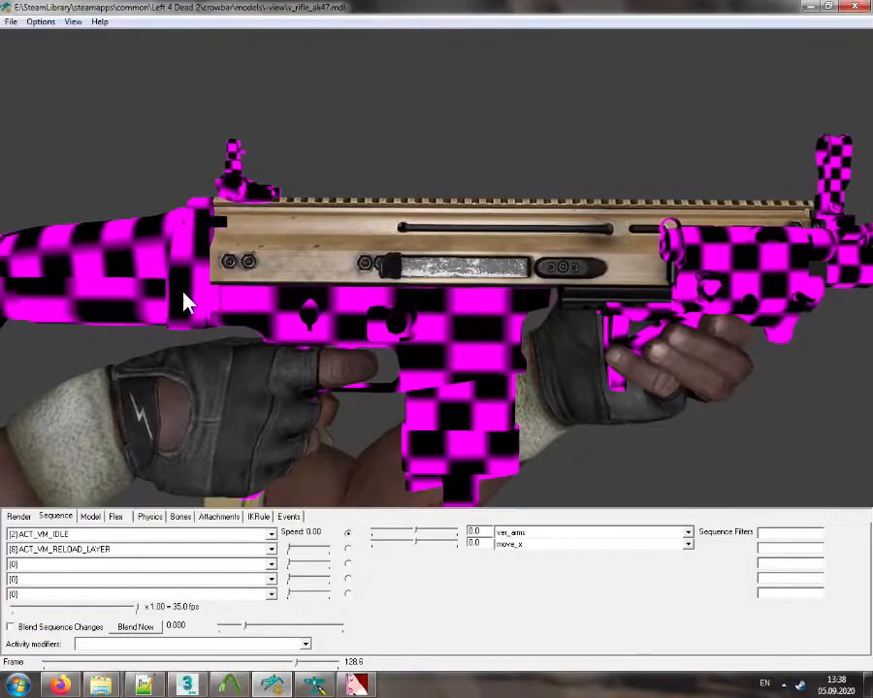
left_click(11, 21)
left_click(27, 66)
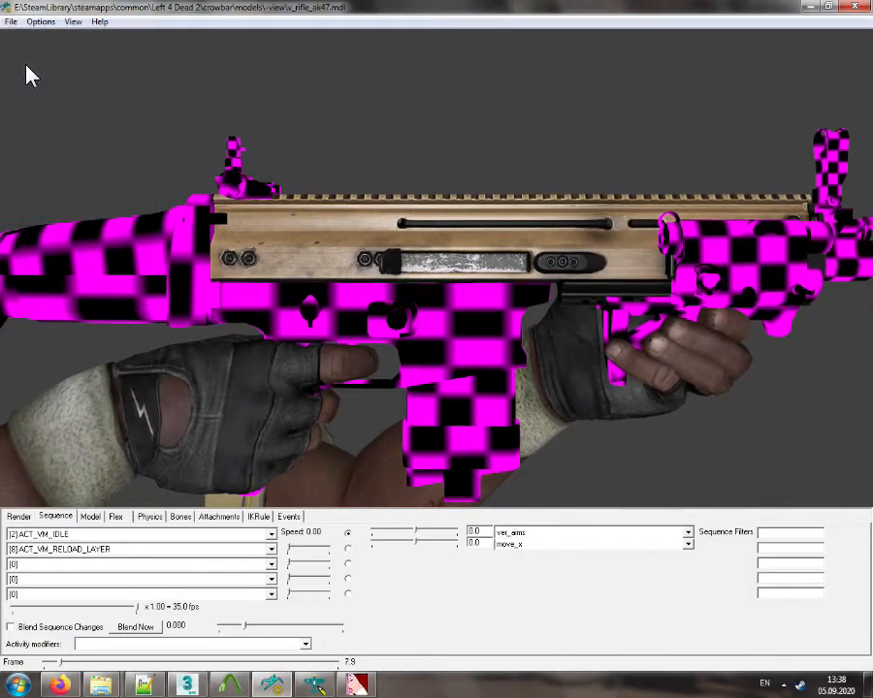
left_click_drag(442, 288, 463, 320)
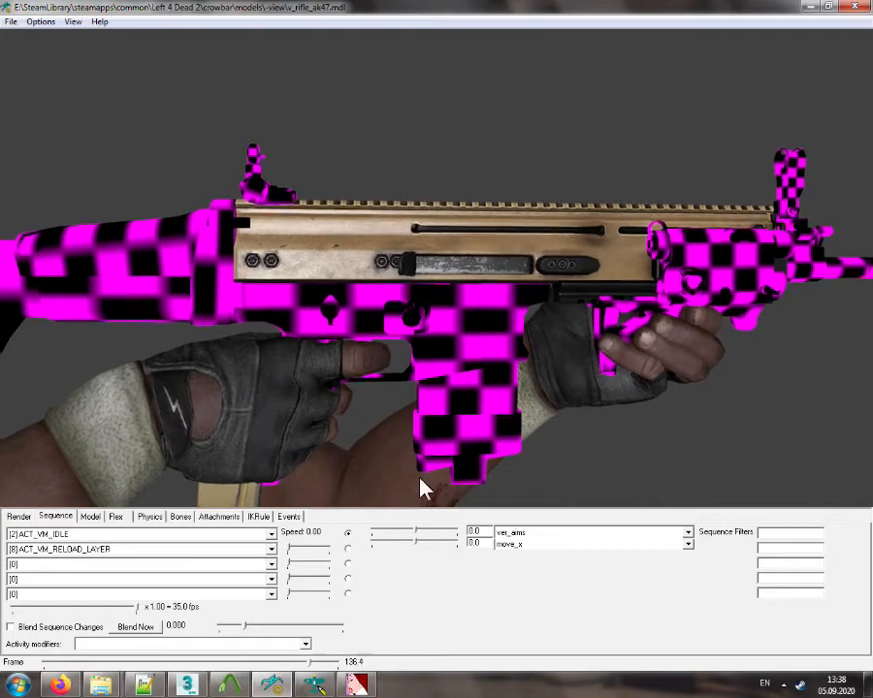
Set $normalmapalphaenvmapmask to 0 in the pd2_scar_upper material in VTFEdit
left_click(358, 685)
left_click(168, 165)
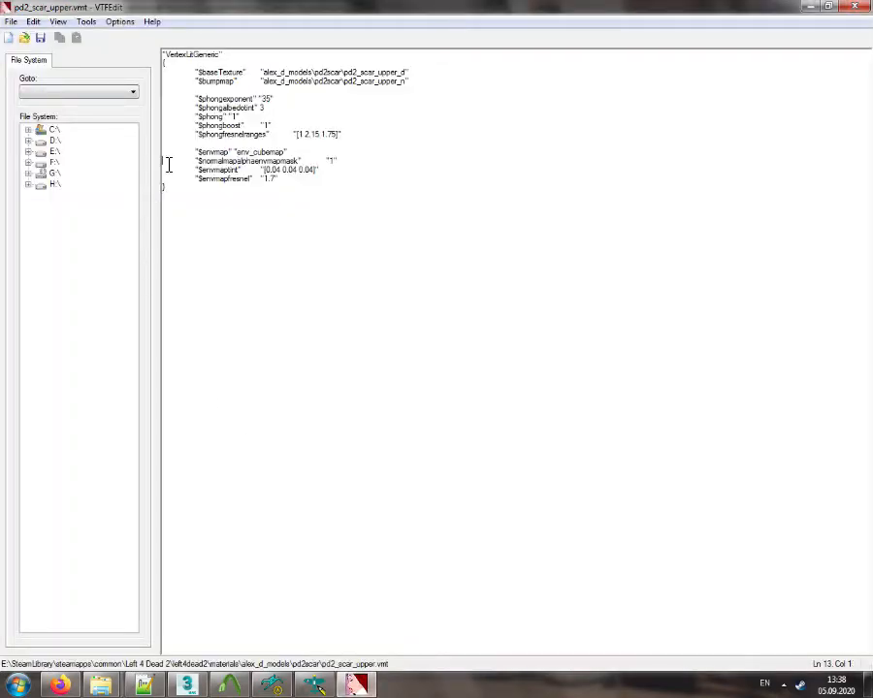
double_click(331, 162)
type("0")
Refresh the rifle in the model viewer and compare the shading on both sides of the upper receiver
left_click(315, 685)
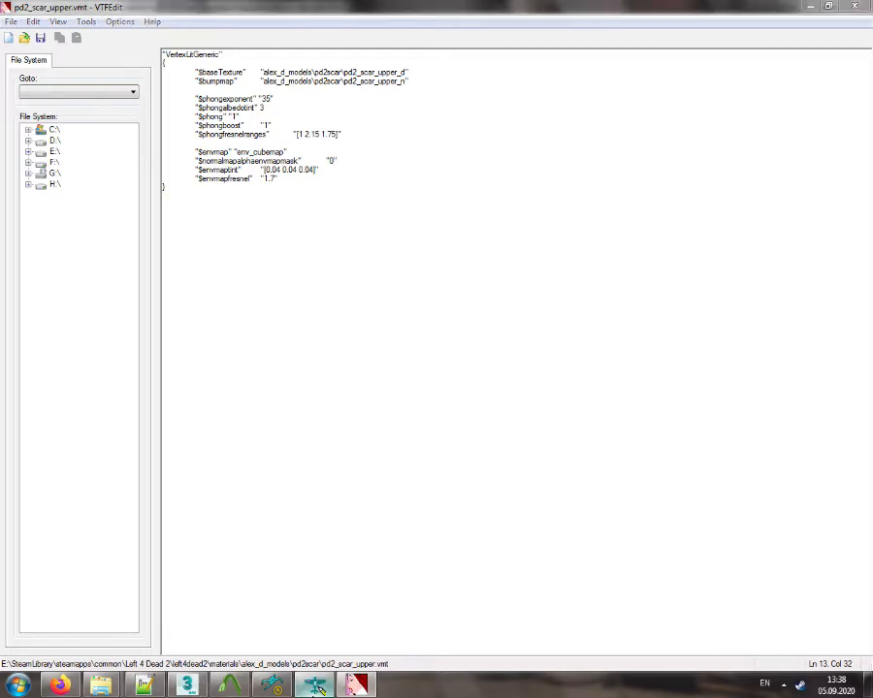
left_click(279, 689)
left_click(11, 21)
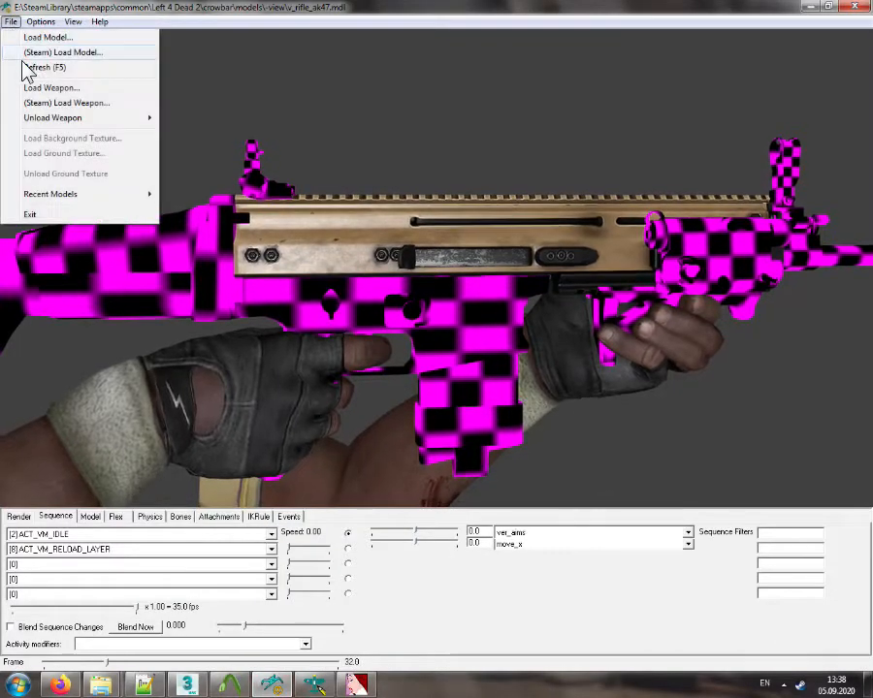
left_click(26, 66)
left_click_drag(365, 191, 359, 194)
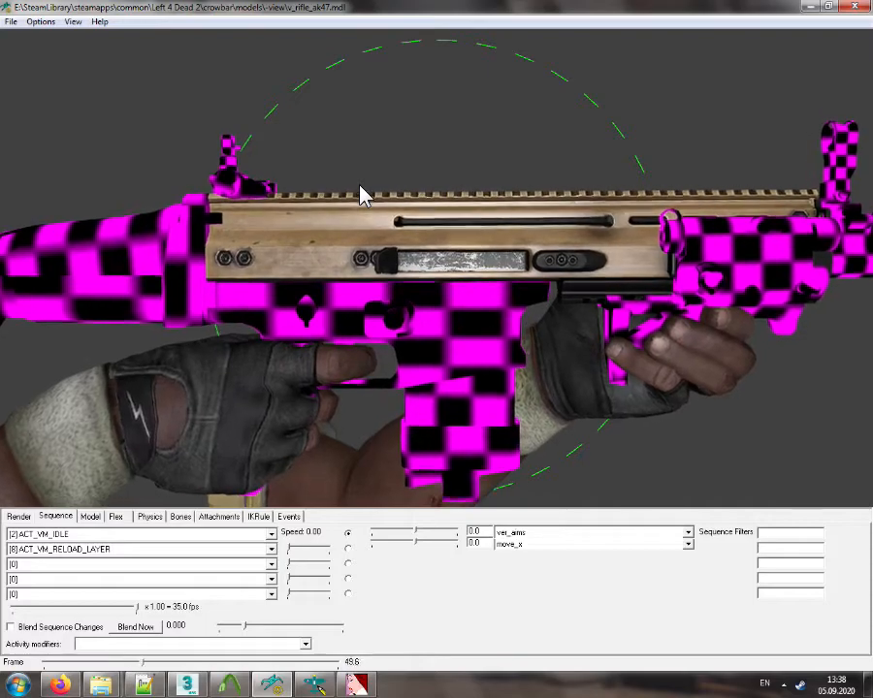
left_click_drag(360, 185, 344, 261)
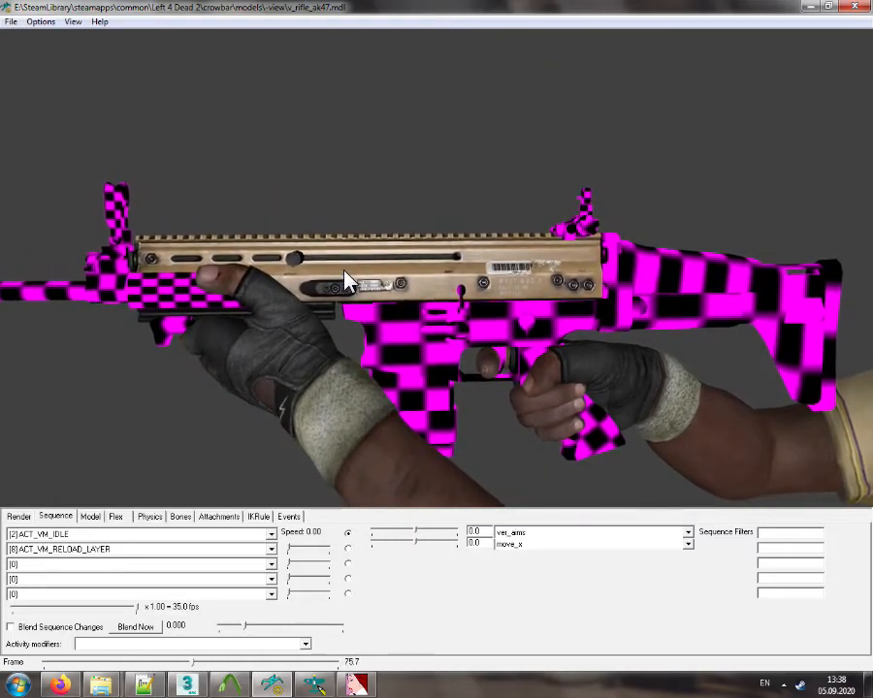
Return to VTFEdit, set $normalmapalphaenvmapmask back to 1 and comment out its line with //
left_click(280, 685)
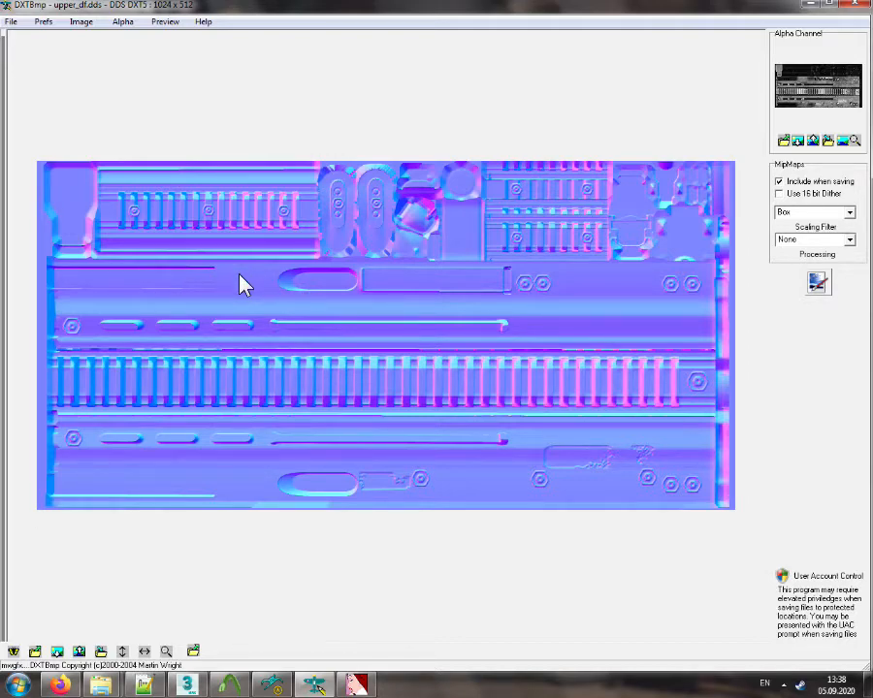
left_click(812, 5)
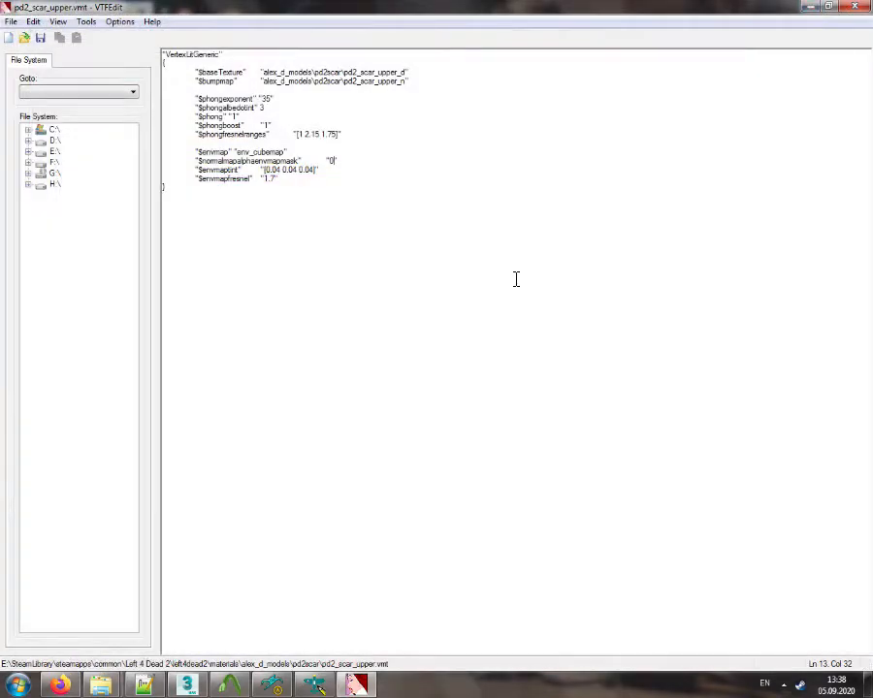
left_click(329, 161)
left_click_drag(164, 161, 426, 163)
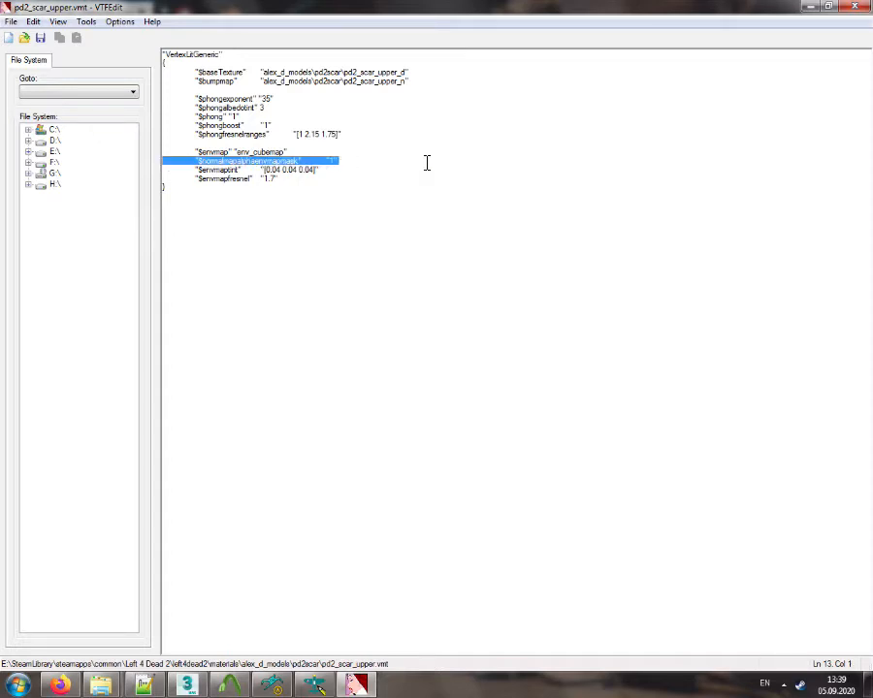
left_click(174, 162)
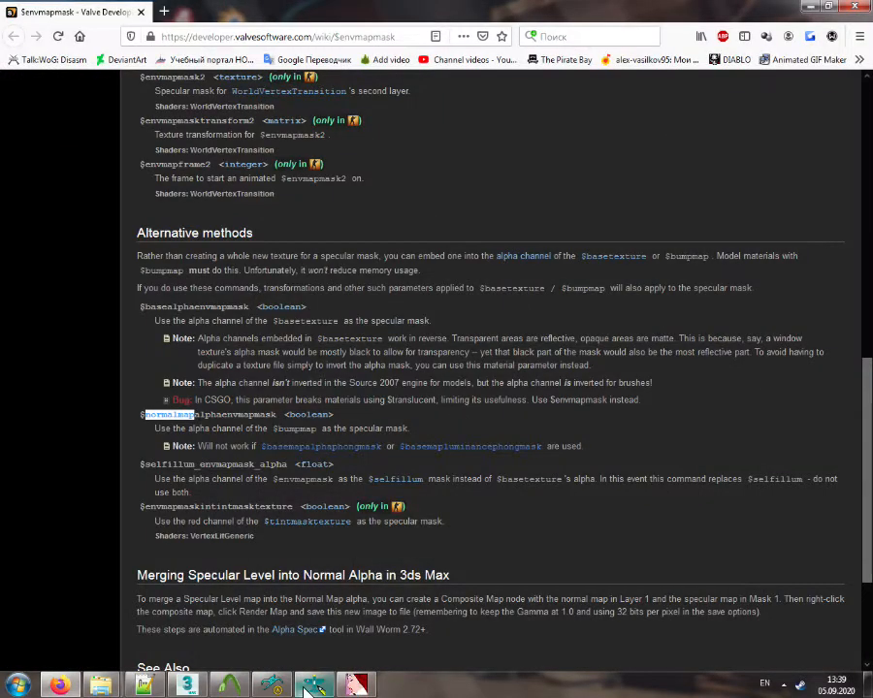
Refresh the rifle in the model viewer to check the receiver with the environment map mask line commented out
left_click(314, 686)
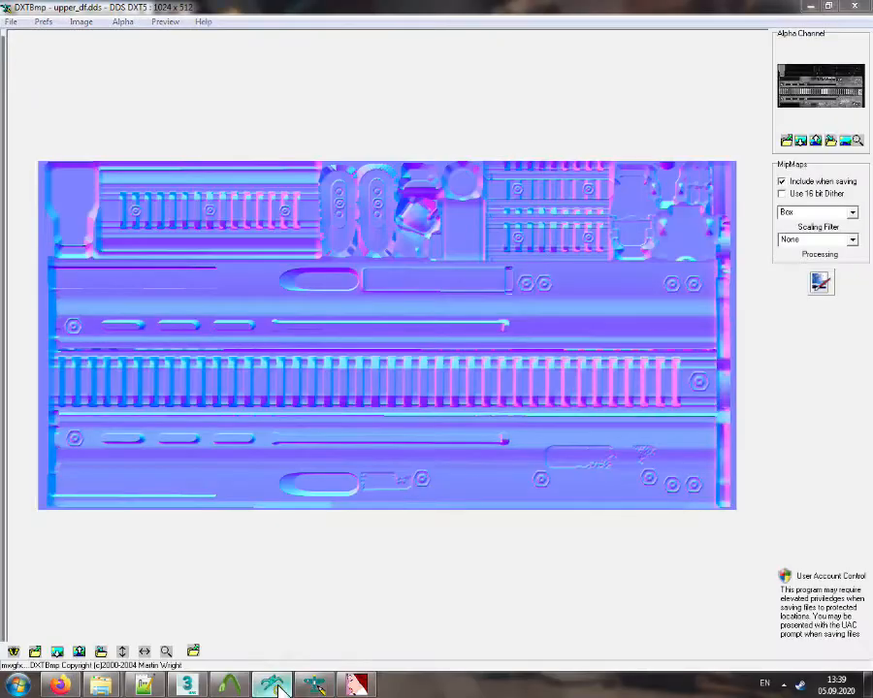
left_click(272, 686)
left_click(11, 21)
left_click(35, 67)
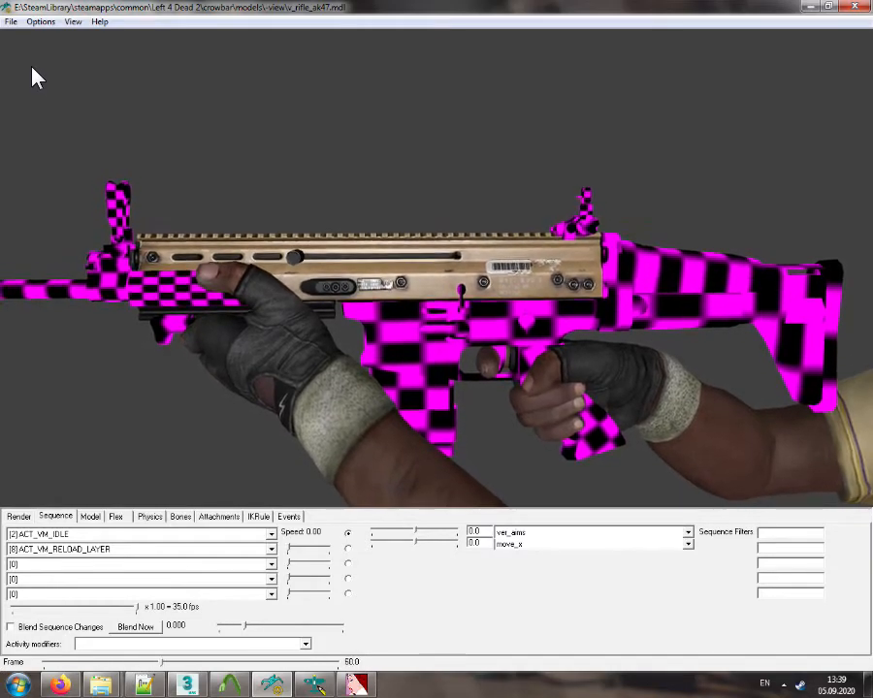
Review the $envmap, $phongexponent, $phongboost and $bumpmap entries of the pd2_scar_upper material in VTFEdit
left_click(366, 688)
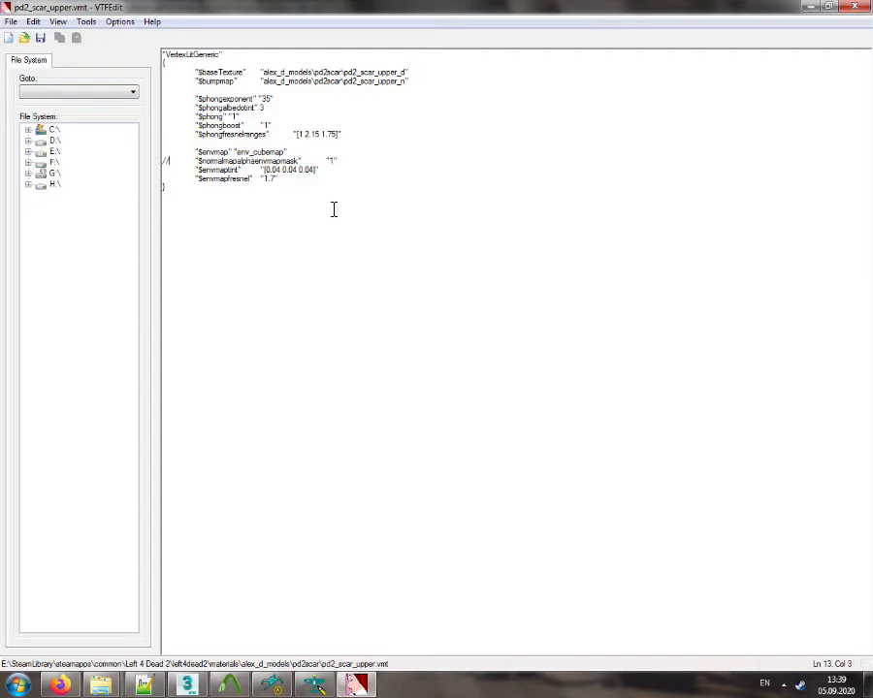
double_click(217, 152)
double_click(226, 99)
double_click(223, 125)
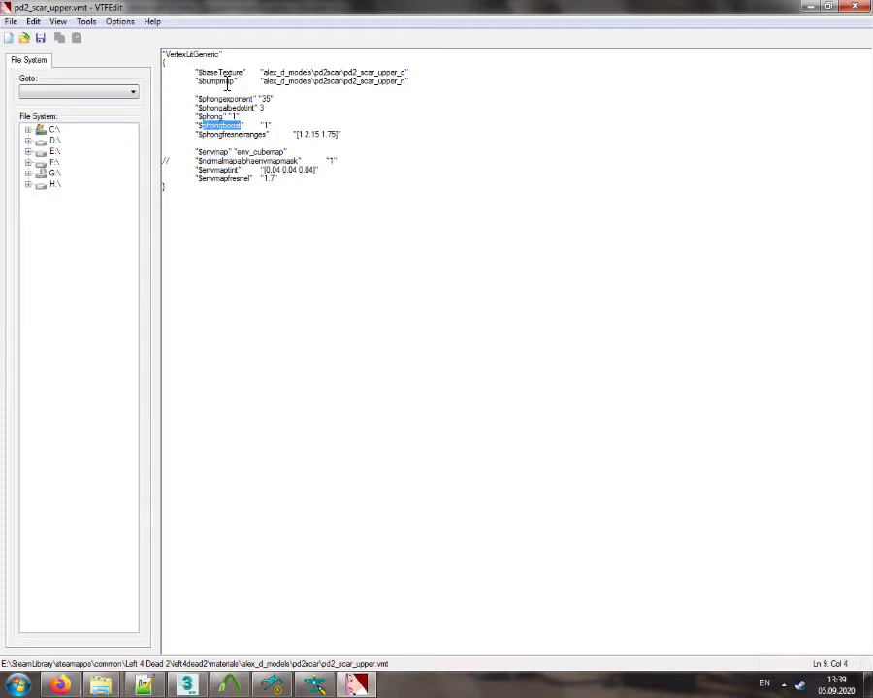
double_click(387, 82)
left_click(409, 85)
type("n")
left_click_drag(344, 83, 406, 83)
left_click(407, 84)
Switch to Firefox and open the $phong page from the See Also section of the $envmapmask article
left_click(59, 686)
left_click(170, 509)
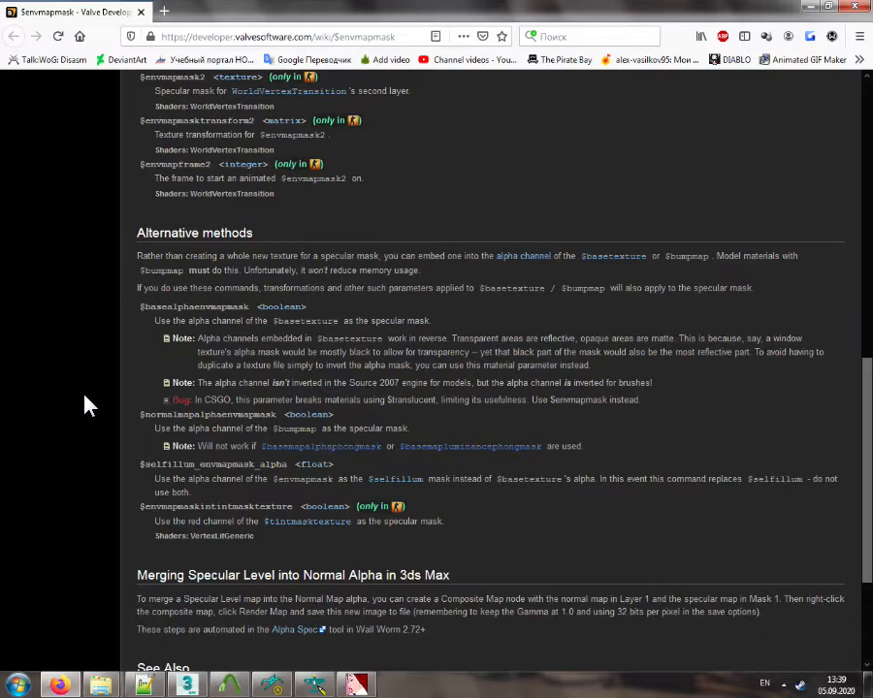
left_click(358, 685)
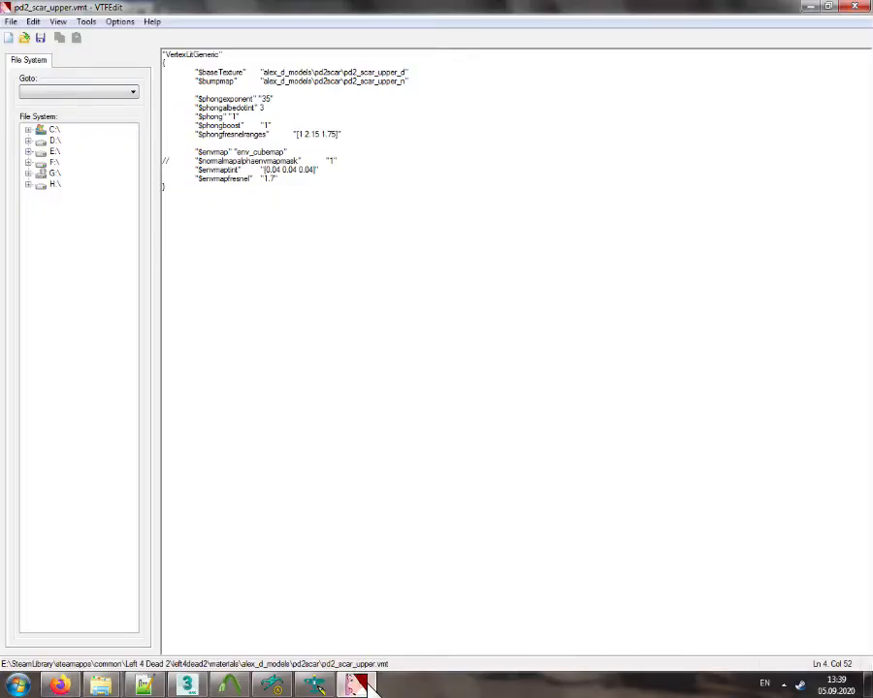
left_click(359, 685)
scroll(131, 345, "down", 3)
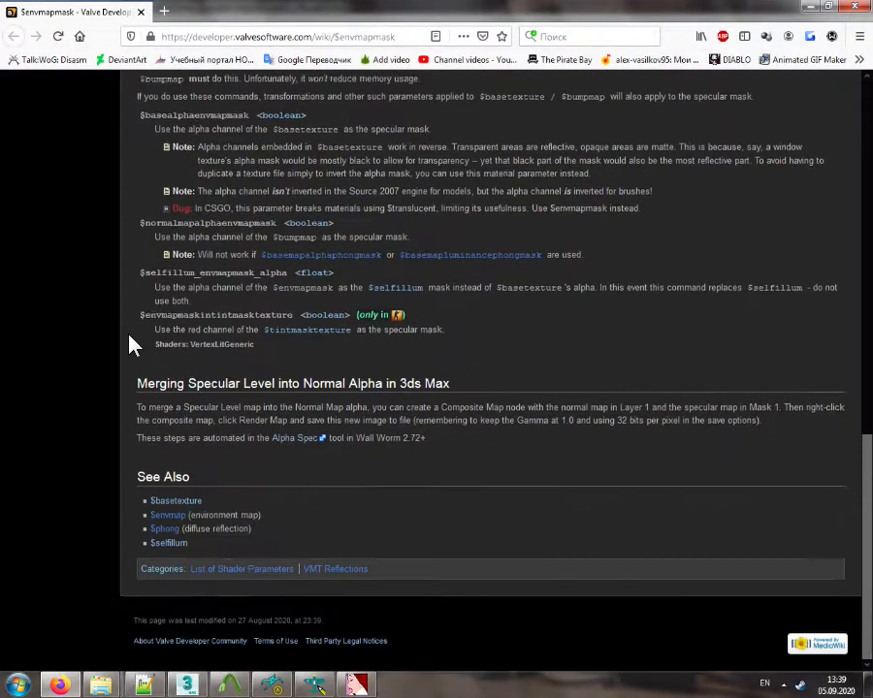
left_click(165, 529)
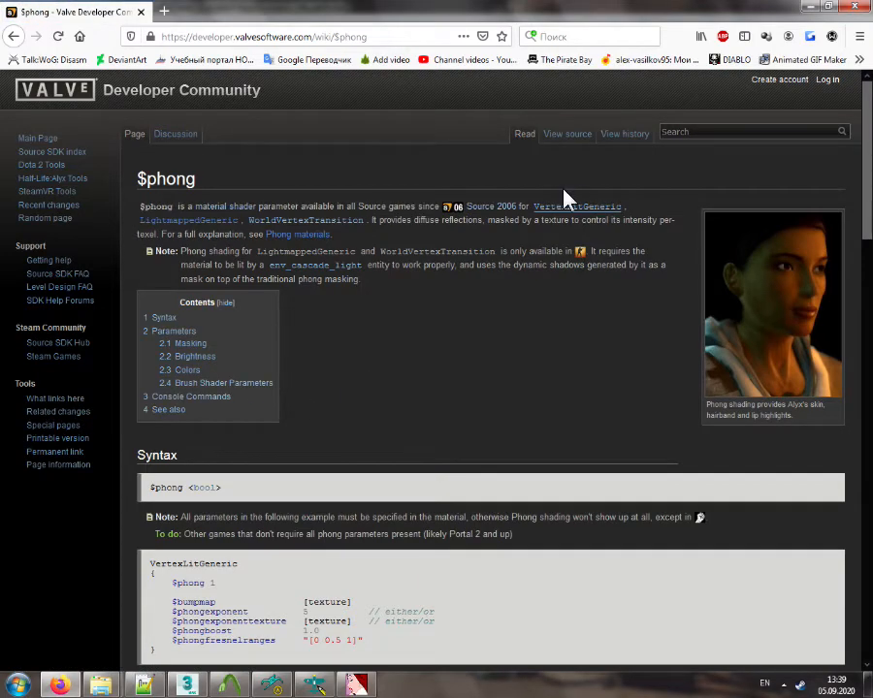
Go to the Masking section of the $phong page and copy the $basemapalphaphongmask parameter name
left_click(357, 687)
left_click(357, 686)
left_click(190, 343)
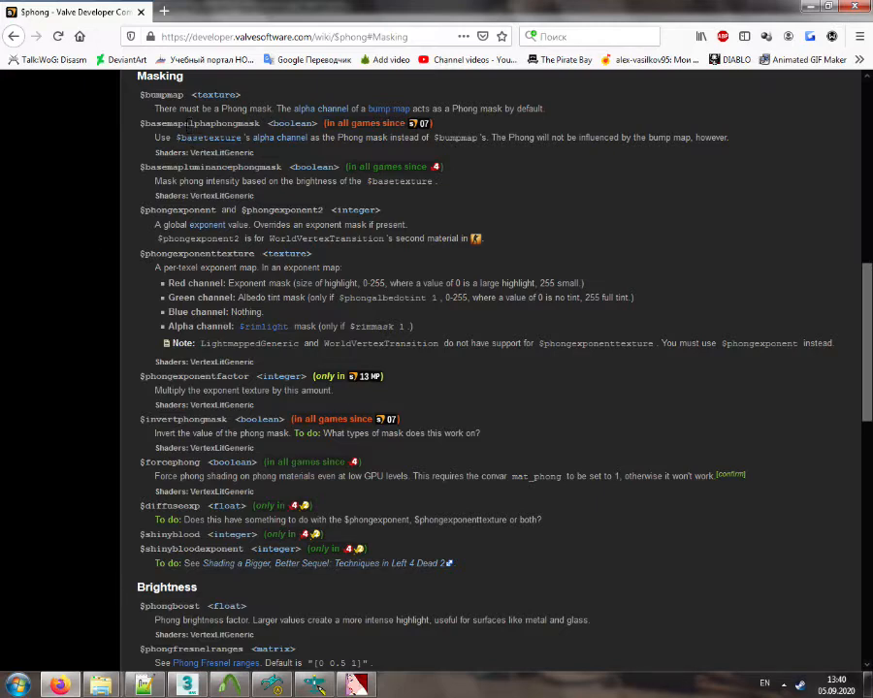
left_click_drag(142, 124, 260, 124)
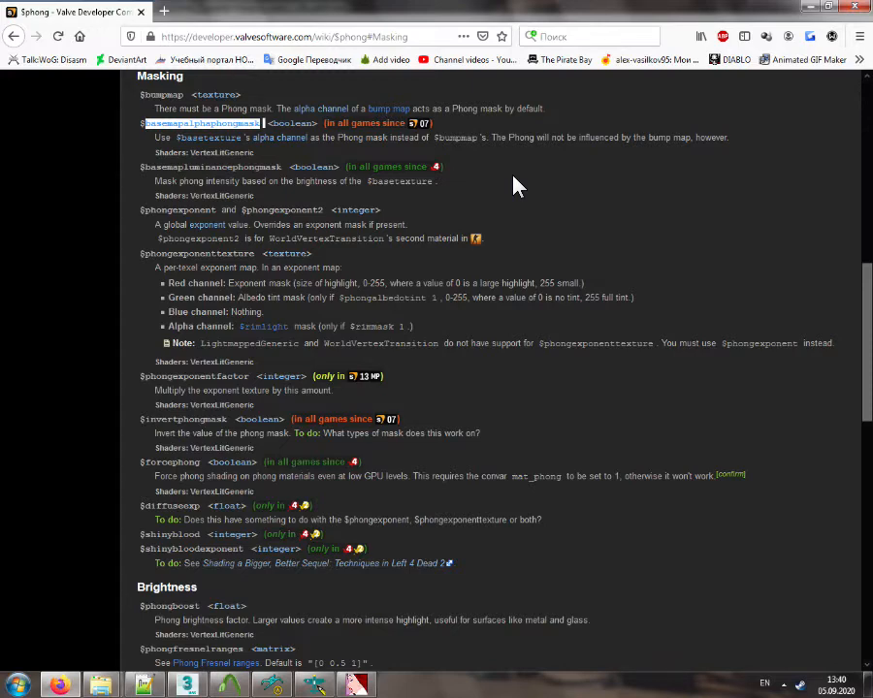
right_click(174, 124)
left_click(209, 136)
In VTFEdit, uncomment the $normalmapalphaenvmapmask line and add $basemapalphaphongmask 1 below the phong parameters
key("alt+Tab")
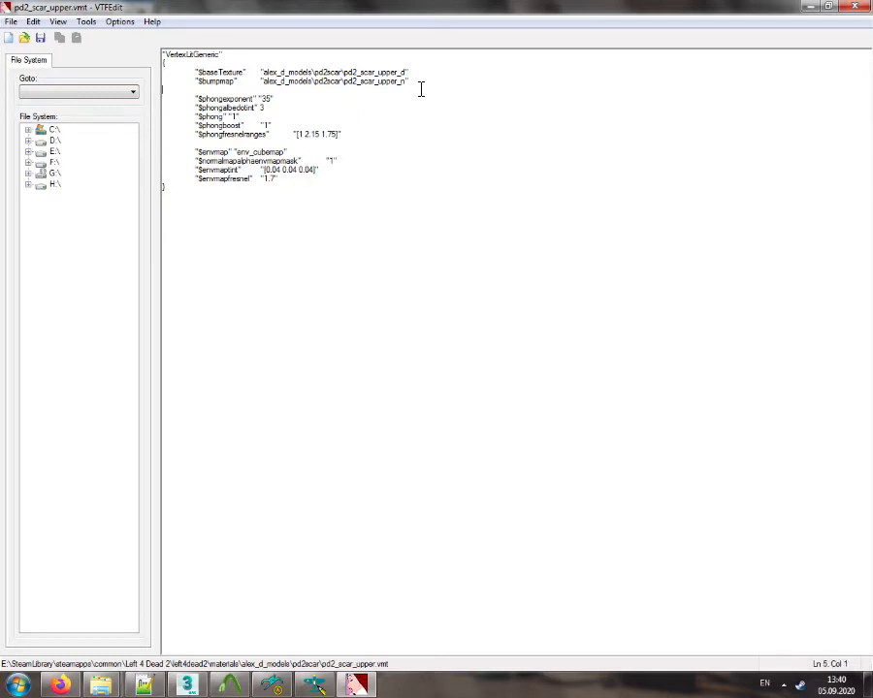
left_click(367, 141)
key("Return")
key("Return")
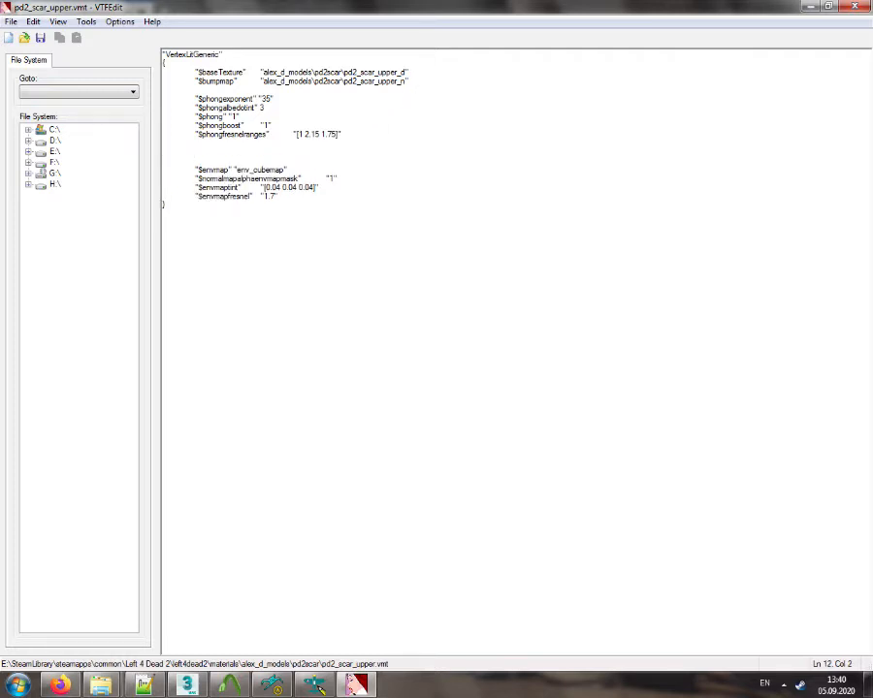
type("$basemapalphaphongmask 1")
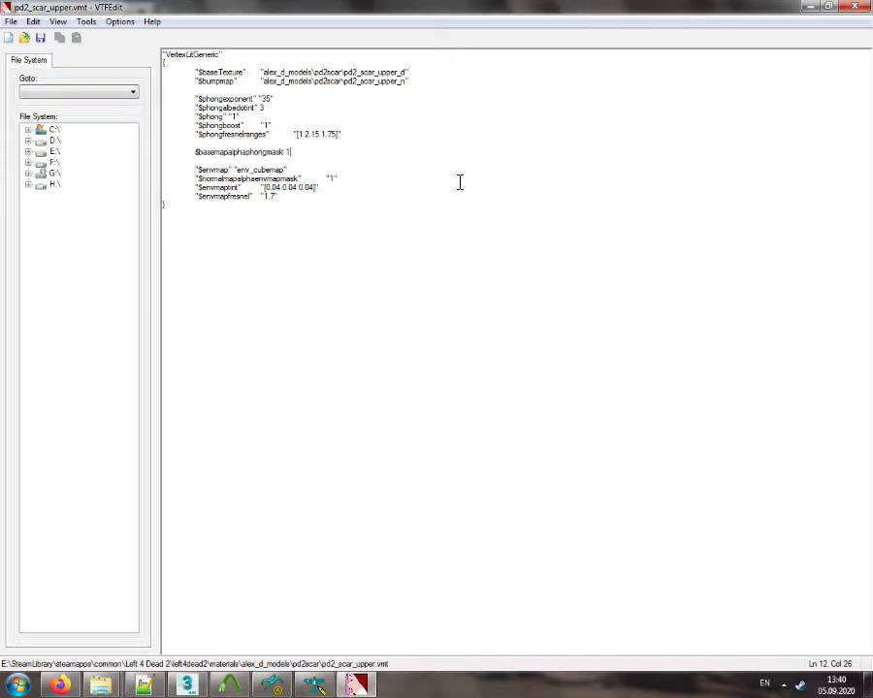
Import the upper texture from the tex folder into VTFEdit with DXT1 as both normal and alpha format
left_click(354, 687)
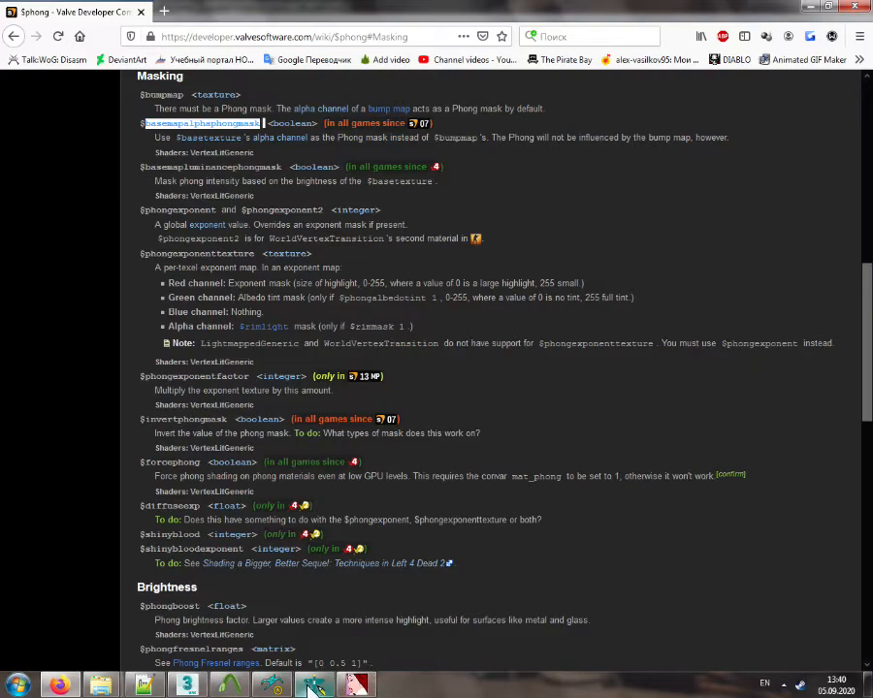
mouse_move(107, 688)
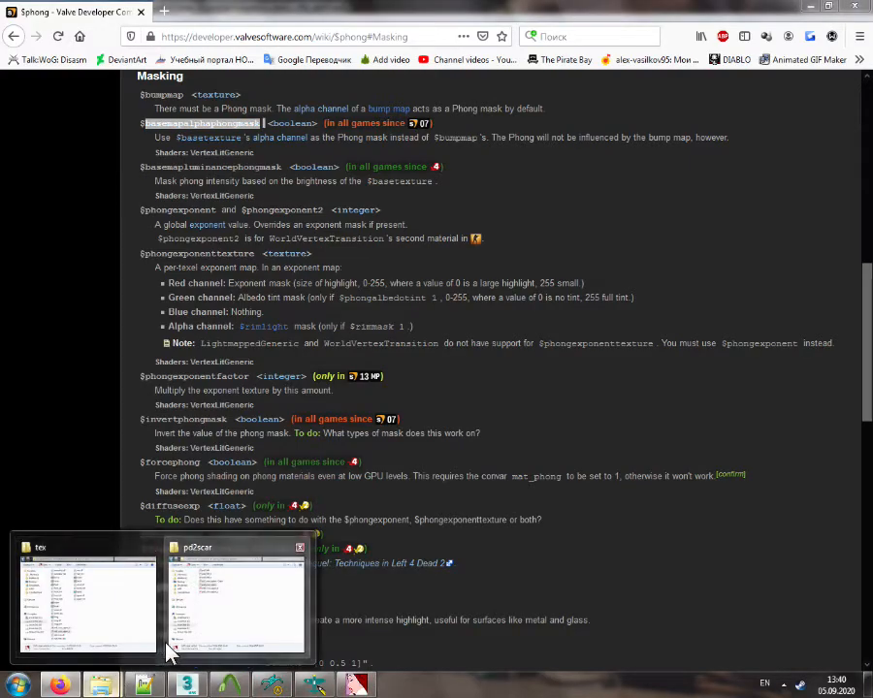
mouse_move(170, 652)
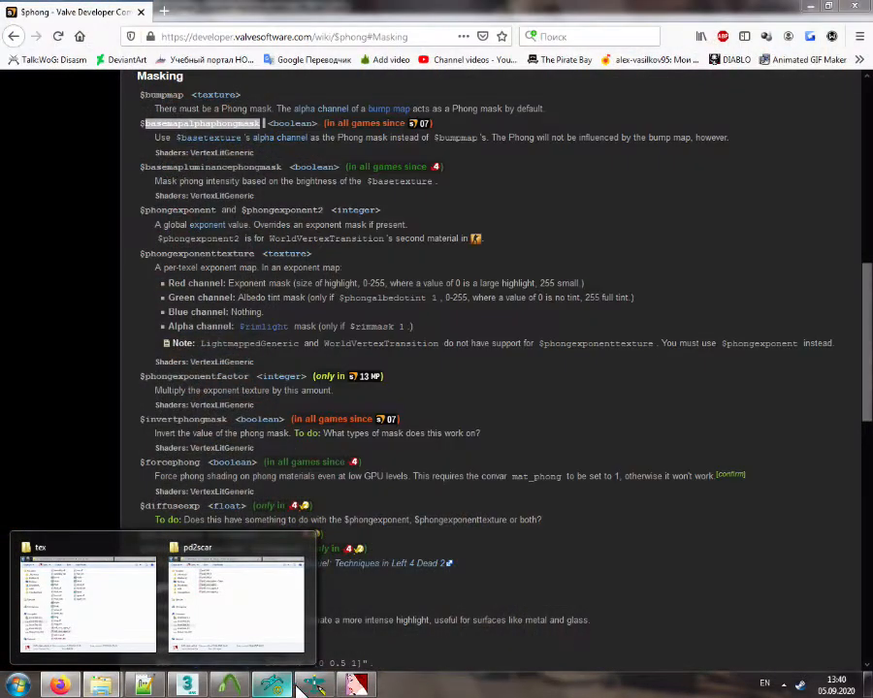
left_click(357, 687)
left_click(8, 39)
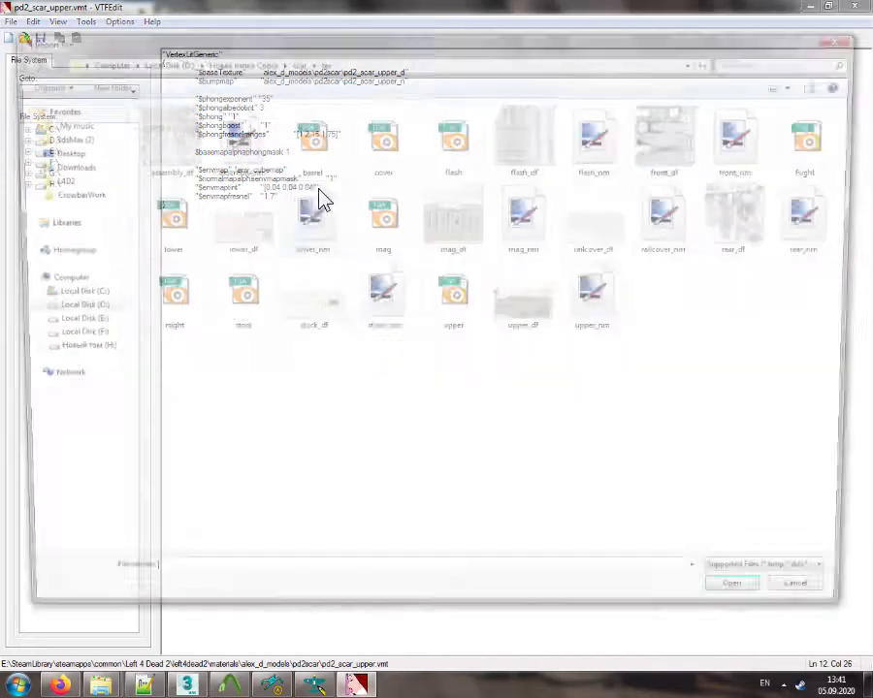
double_click(437, 328)
left_click(349, 259)
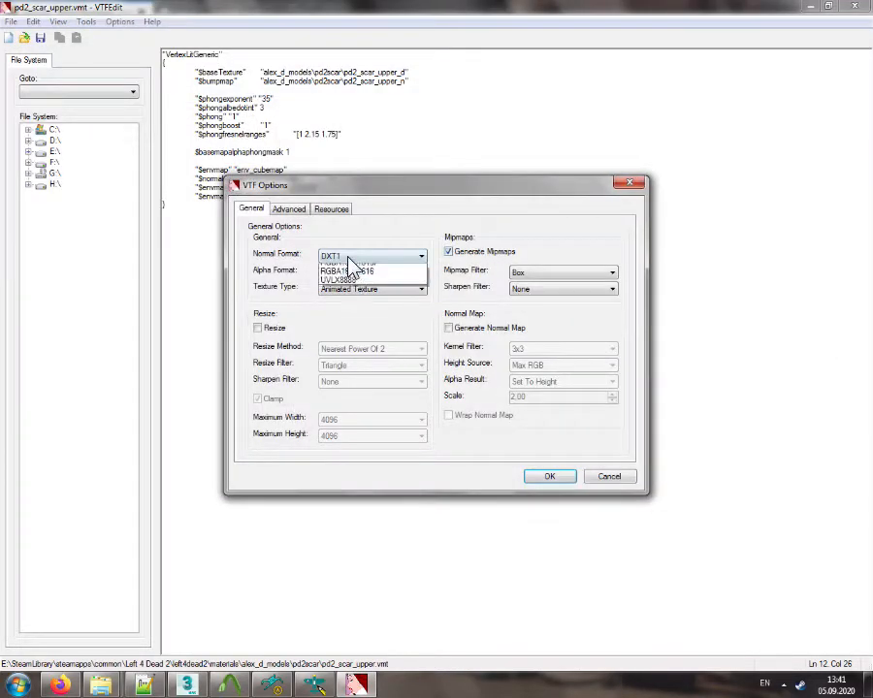
left_click(349, 260)
left_click(351, 271)
left_click(355, 399)
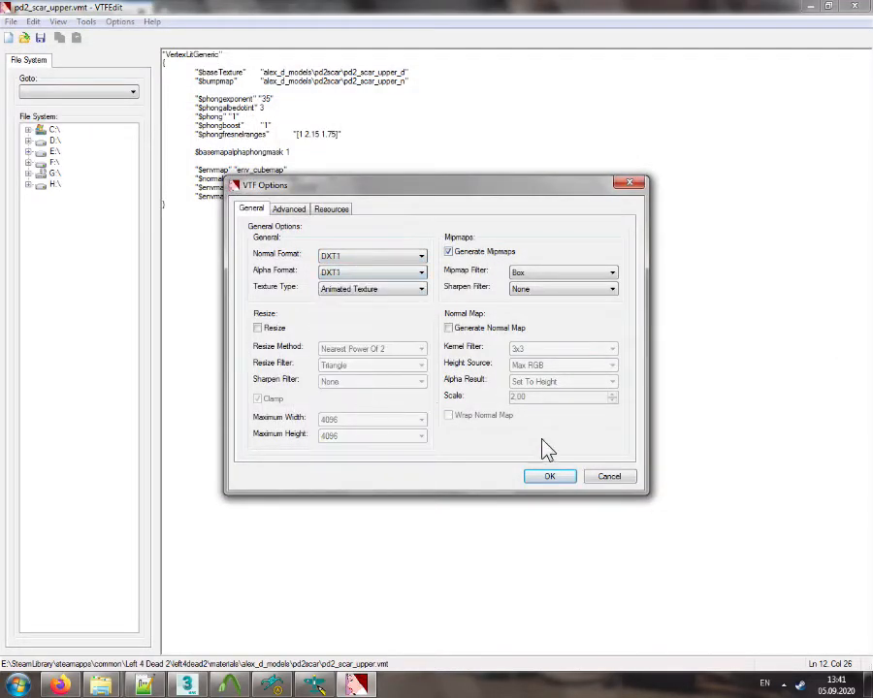
left_click(558, 476)
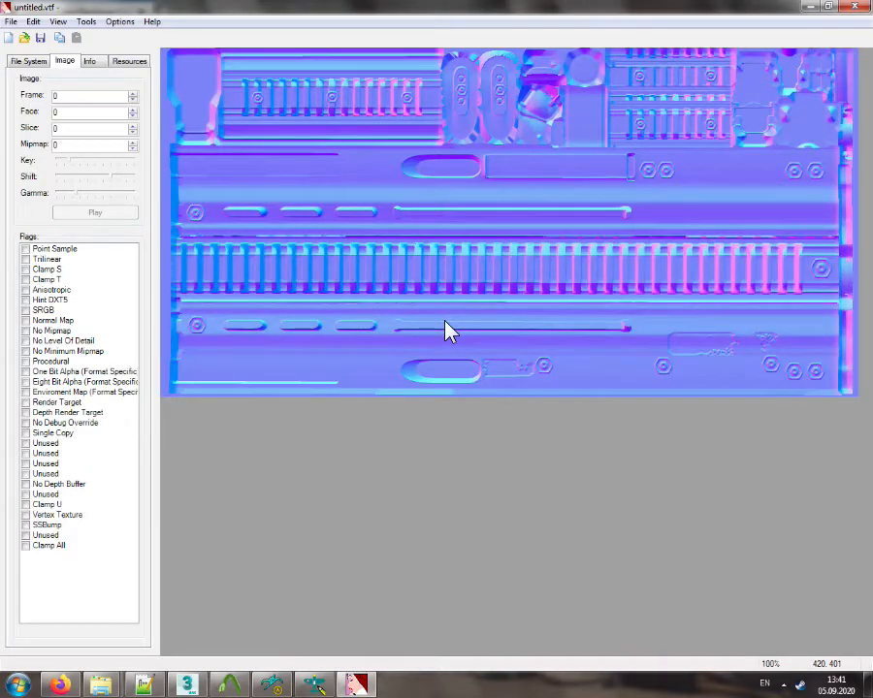
Save the imported normal map as pd2_scar_upper_n.vtf in the tex folder, replacing the existing file, and put VTFEdit aside
left_click(40, 39)
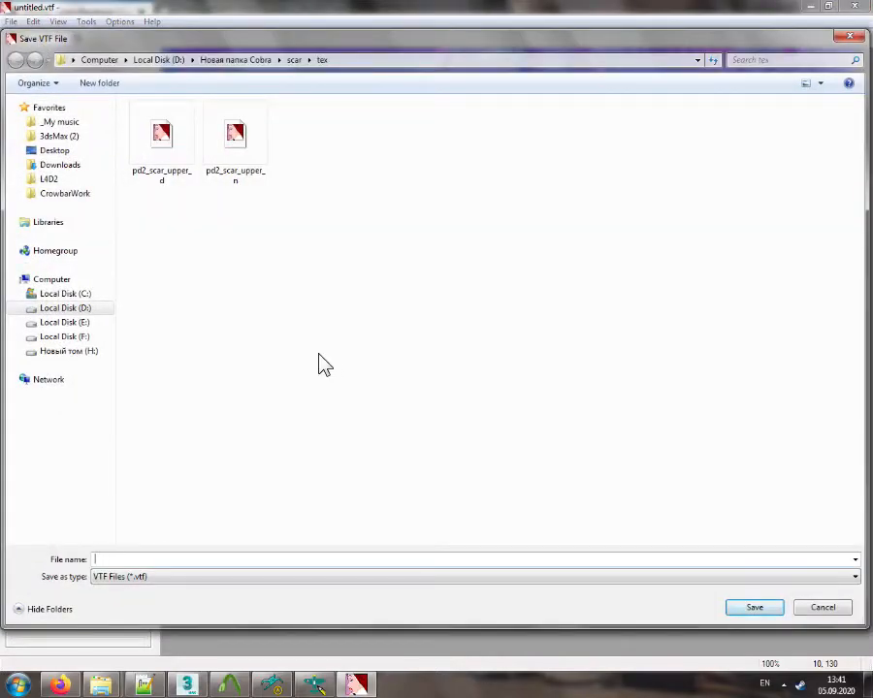
double_click(237, 165)
left_click(482, 353)
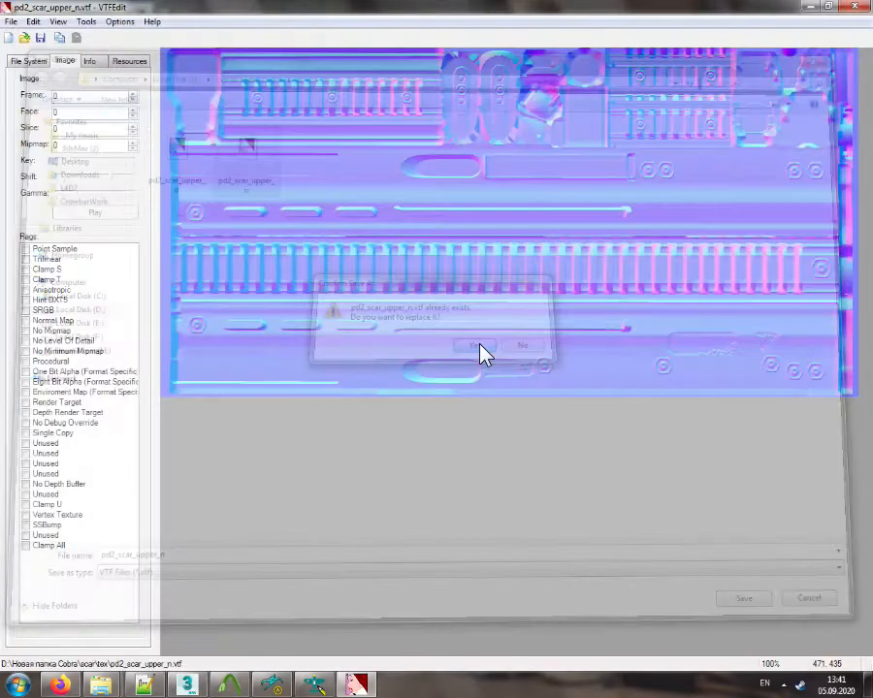
left_click(355, 685)
Duplicate pd2_scar_upper_n as a backup in the pd2scar folder, and replace the original with the pd2_scar_upper_n texture from tex
mouse_move(101, 685)
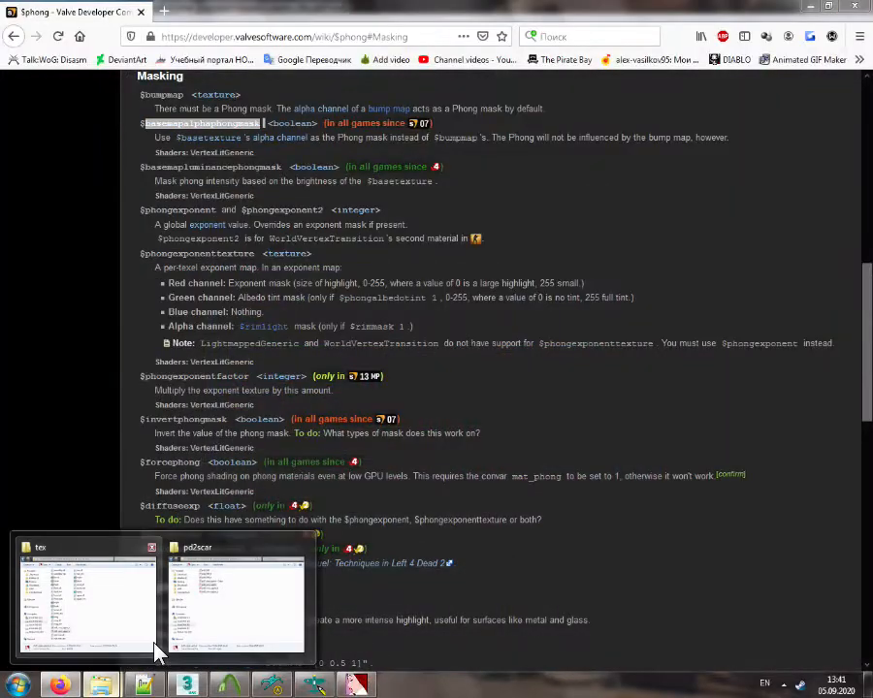
left_click(176, 640)
left_click_drag(442, 245, 517, 359, "ctrl")
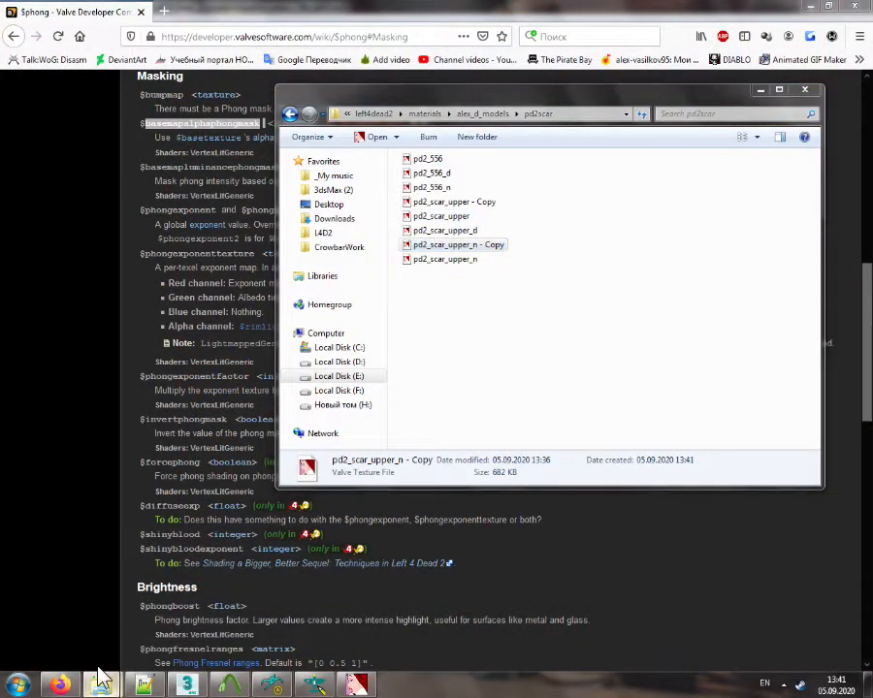
mouse_move(97, 672)
left_click(62, 631)
left_click_drag(253, 512, 644, 361)
left_click(475, 298)
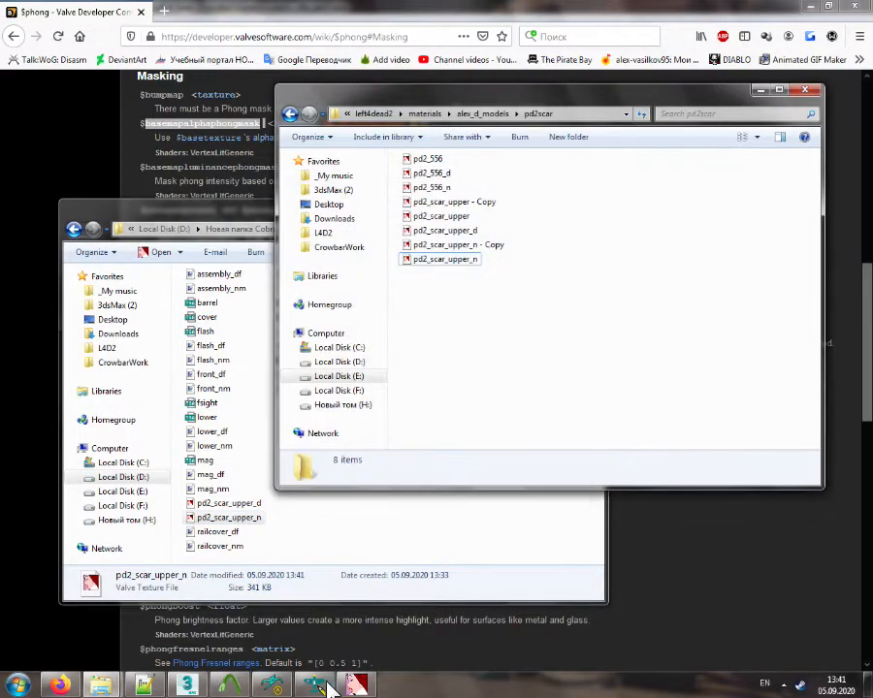
Switch to the model viewer and refresh the rifle model to check the replaced normal map
mouse_move(330, 688)
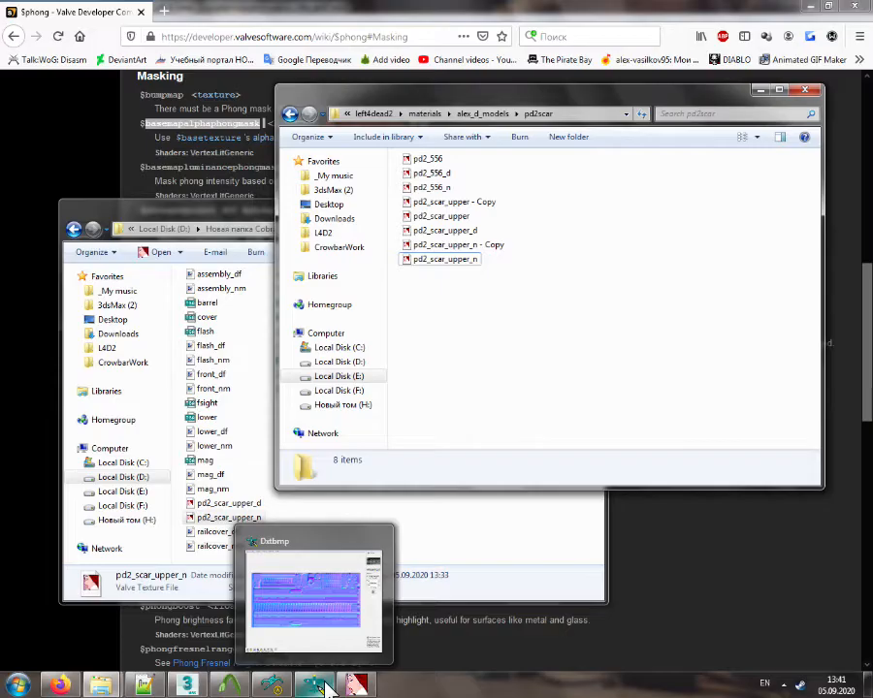
left_click(316, 687)
left_click(10, 22)
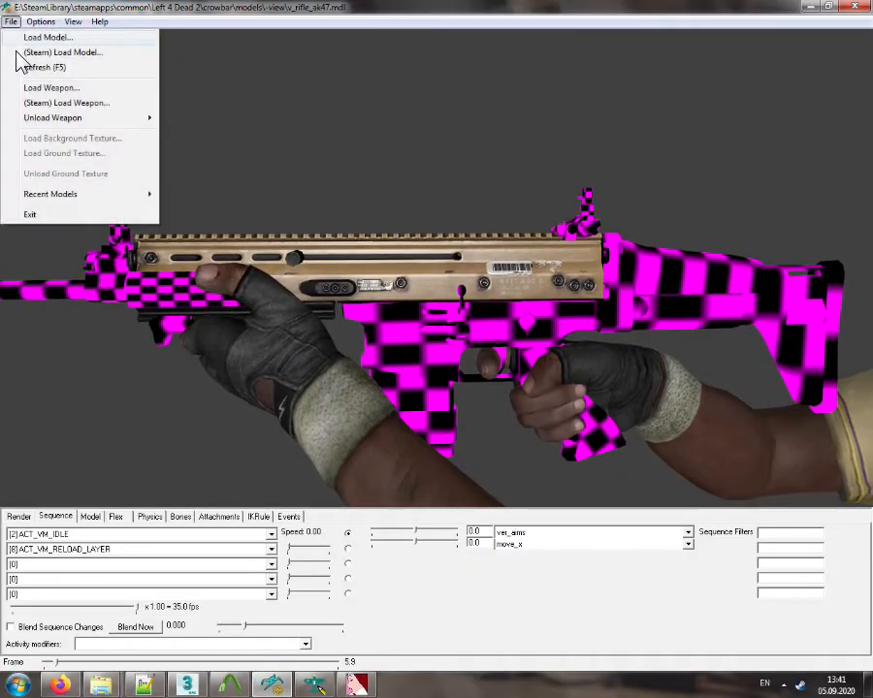
left_click(25, 67)
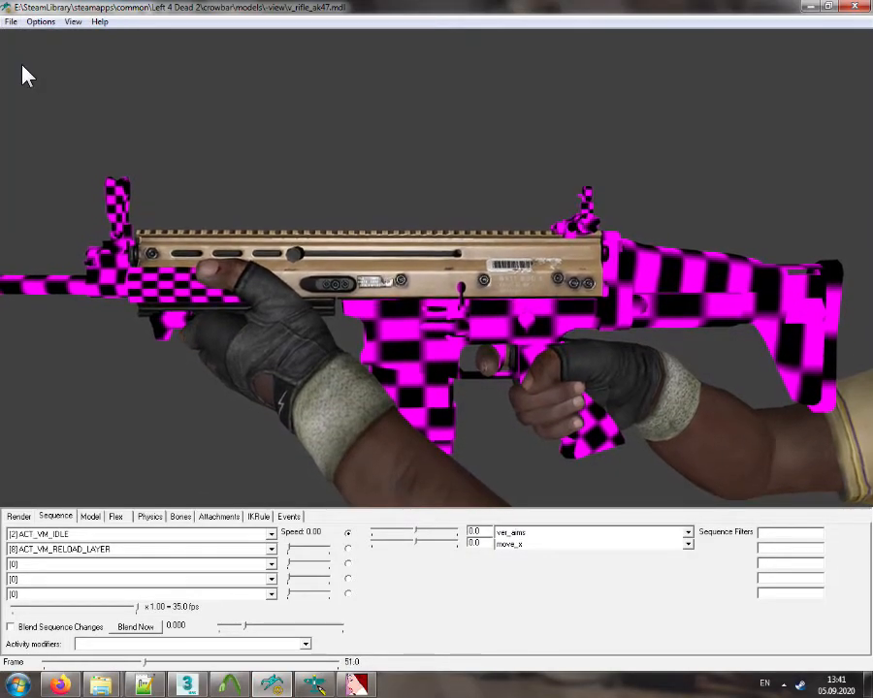
Close the normal map in VTFEdit, open the pd2_scar_upper material from the pd2scar folder, and refresh the model in the model viewer
left_click(355, 685)
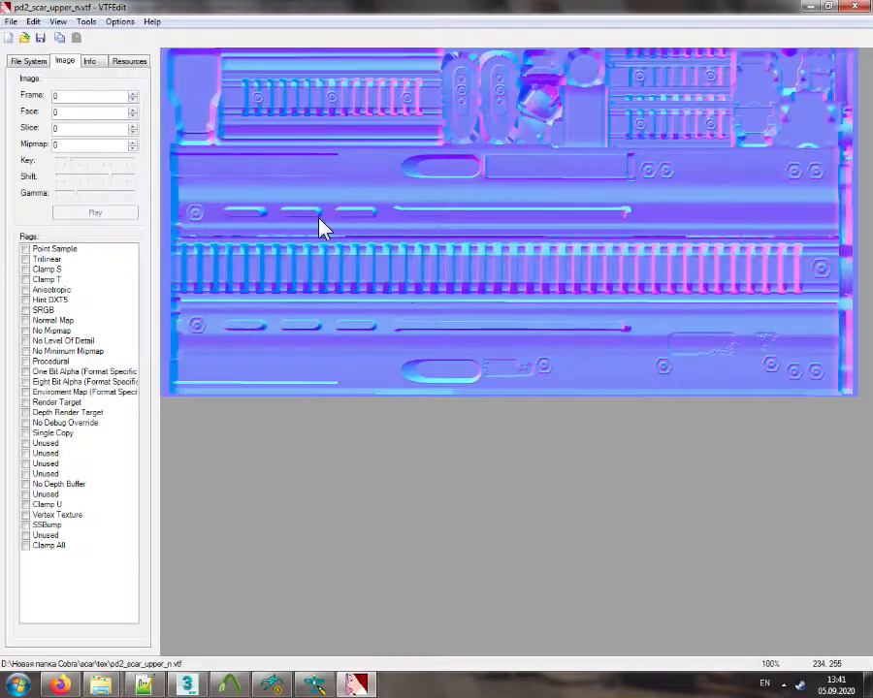
left_click(854, 6)
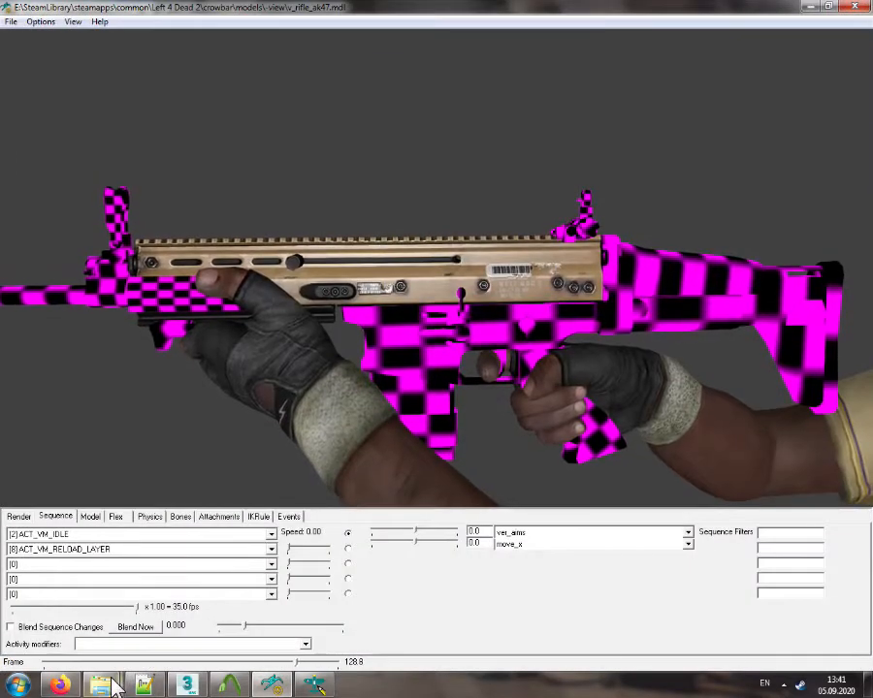
left_click(113, 679)
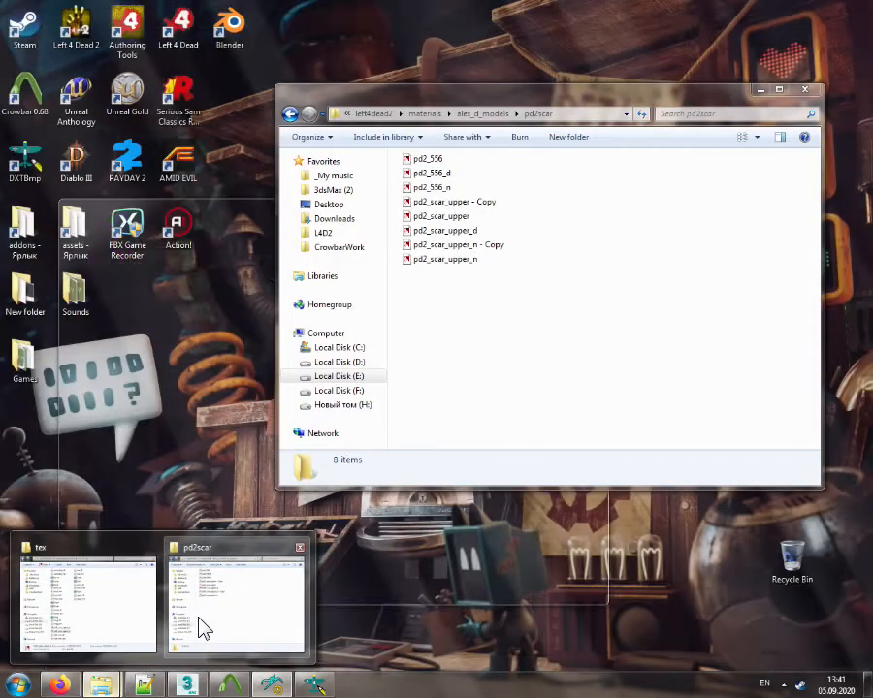
left_click(199, 629)
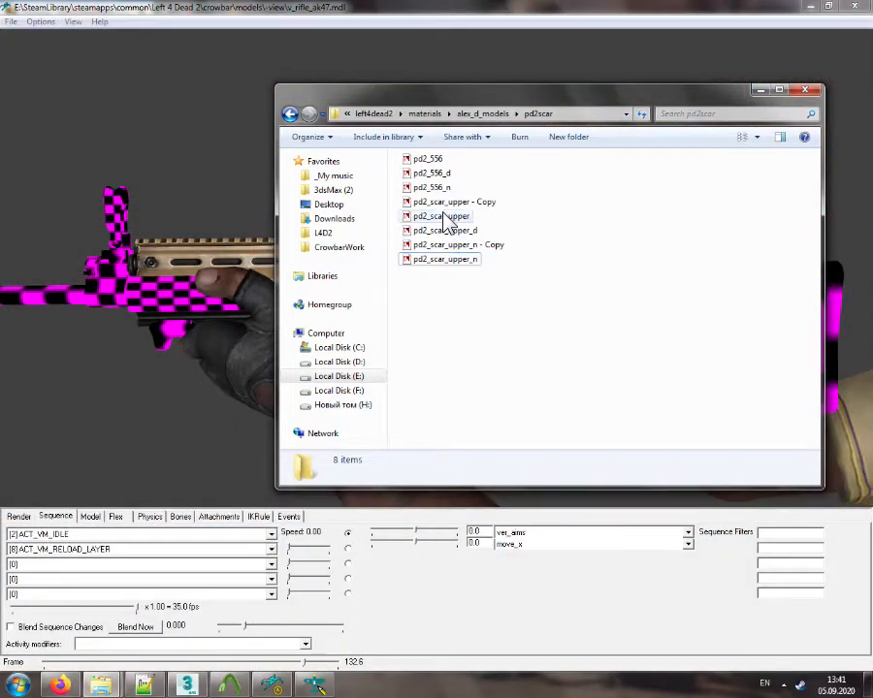
double_click(443, 216)
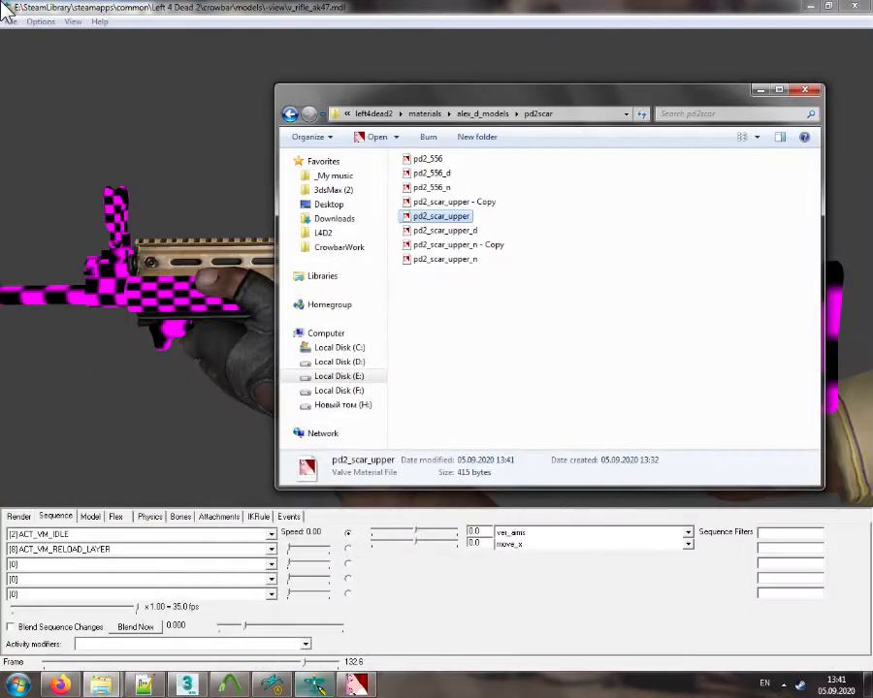
left_click(10, 21)
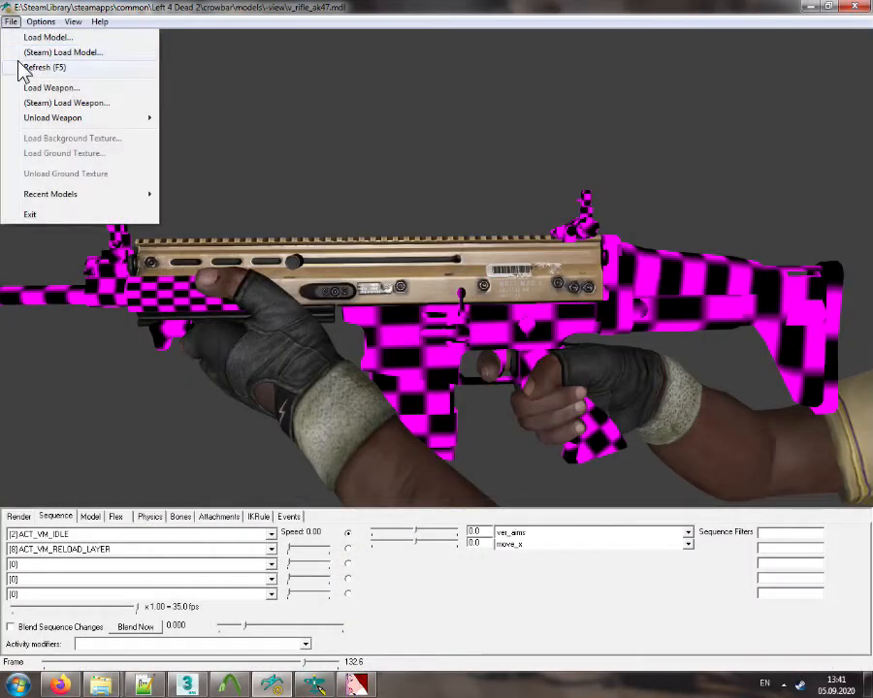
left_click(22, 66)
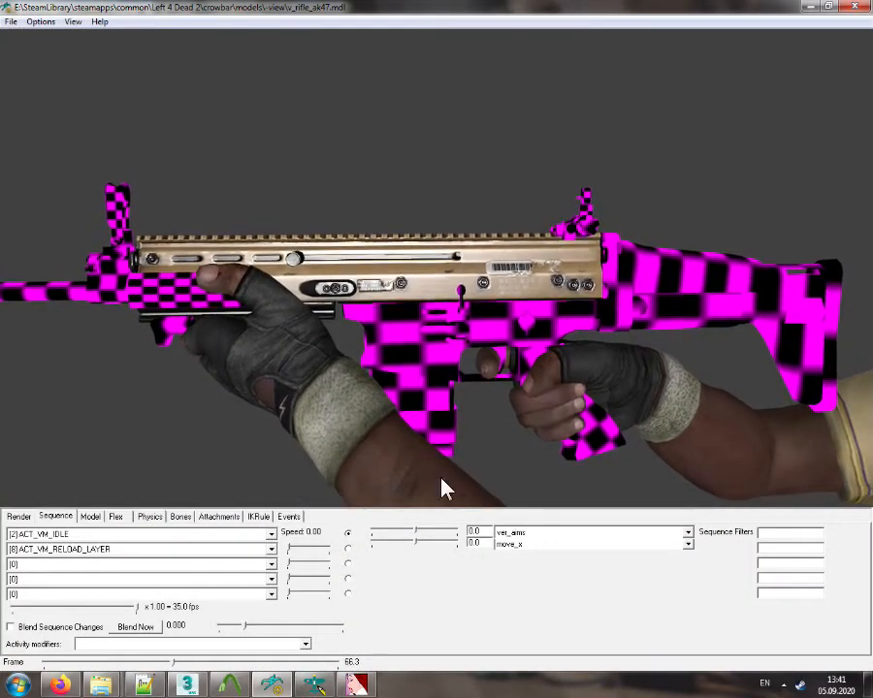
In the pd2_scar_upper material, rename the $normalmapalphaenvmapmask parameter to $basealphaenvmapmask
key("alt+Tab")
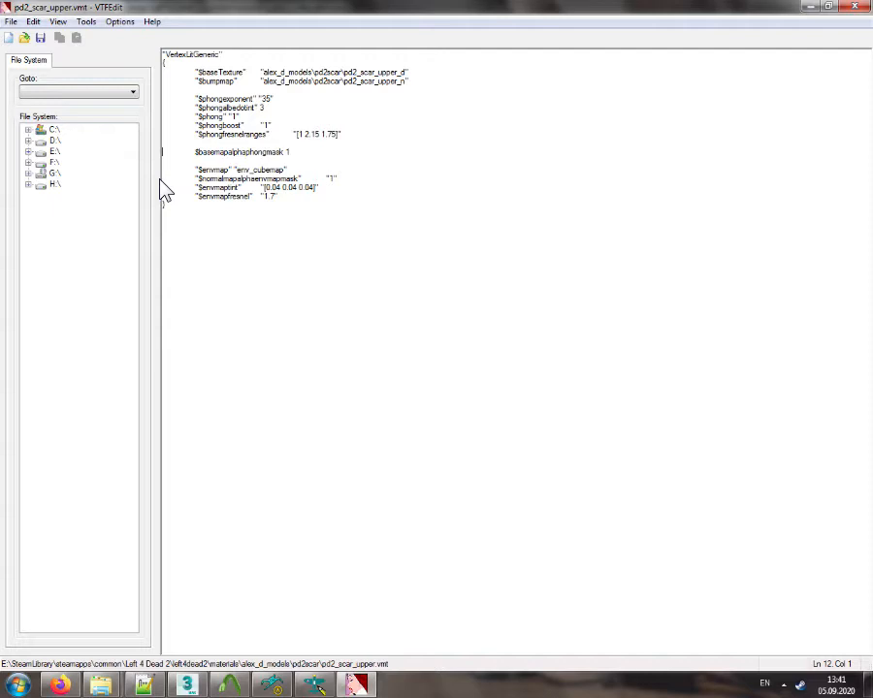
double_click(245, 180)
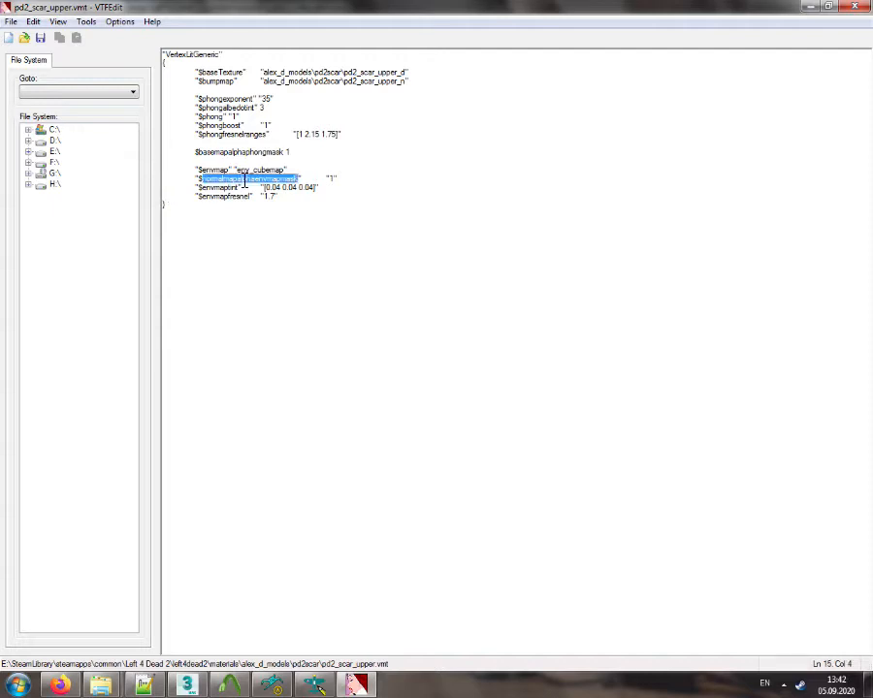
left_click(238, 179)
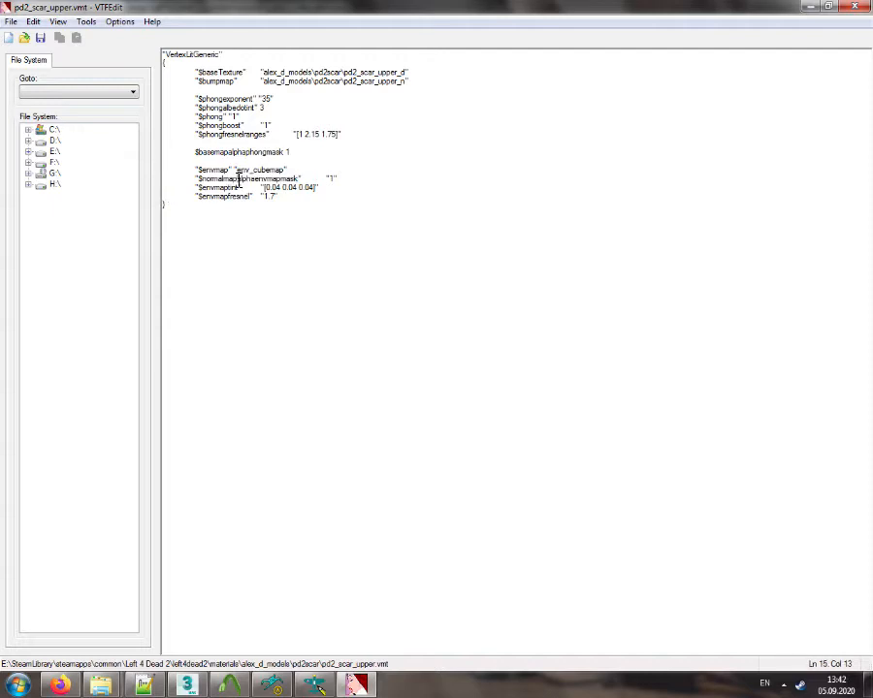
left_click_drag(202, 179, 235, 180)
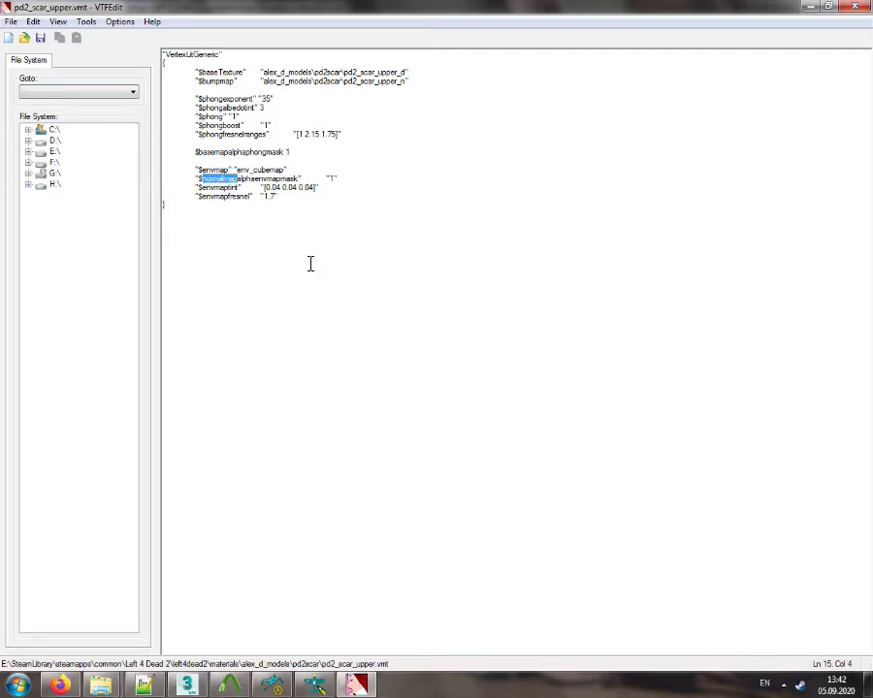
type("base")
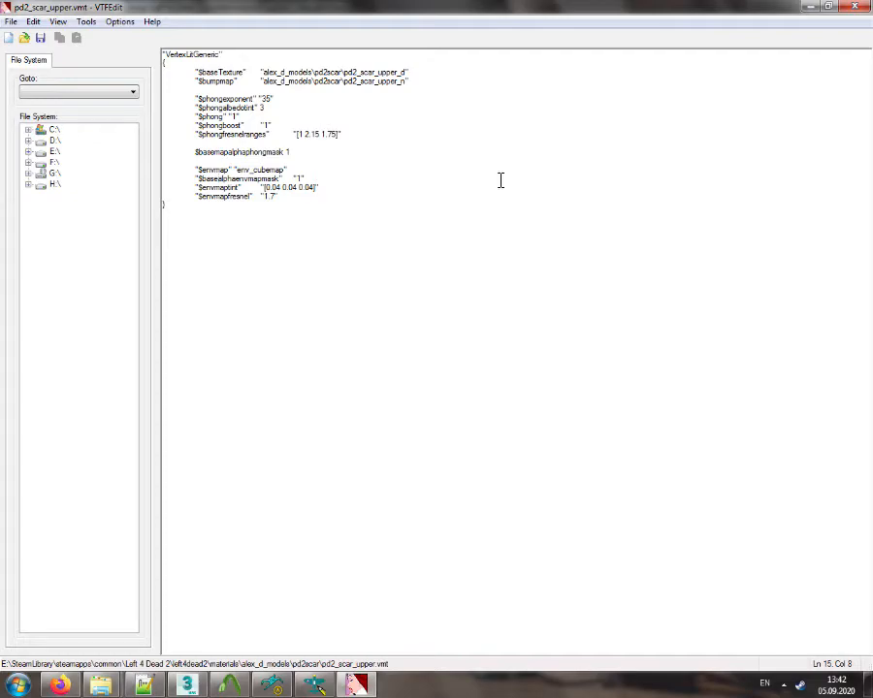
Close VTFEdit and refresh the rifle model in the model viewer to check the base alpha environment map mask
left_click(863, 7)
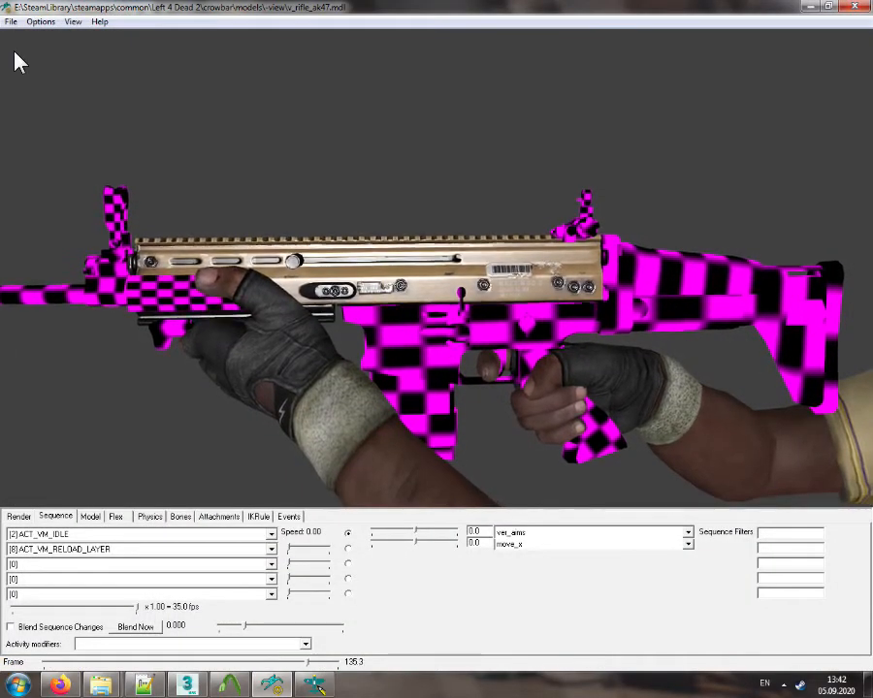
left_click(11, 21)
left_click(24, 66)
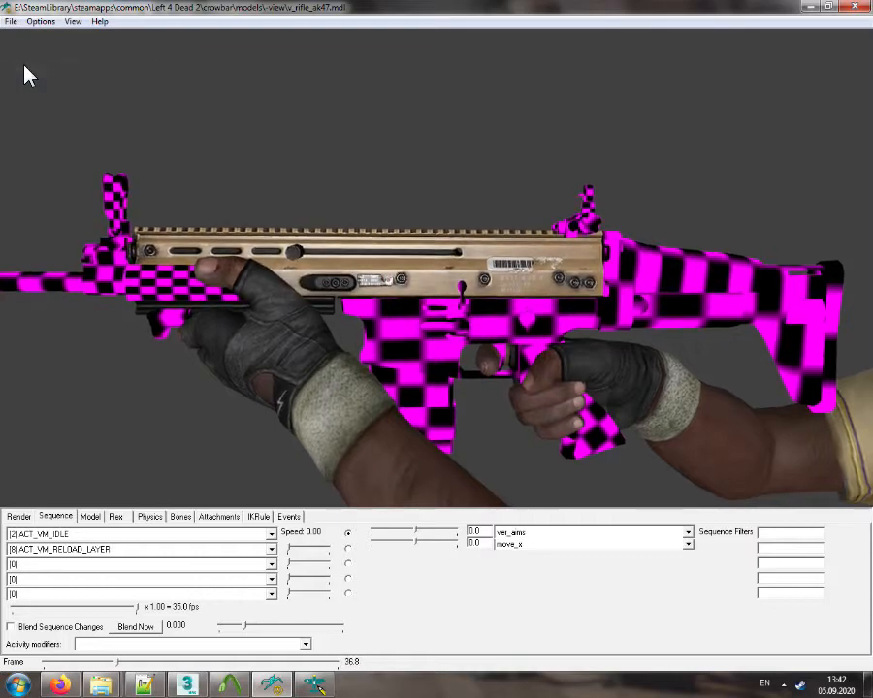
left_click(854, 7)
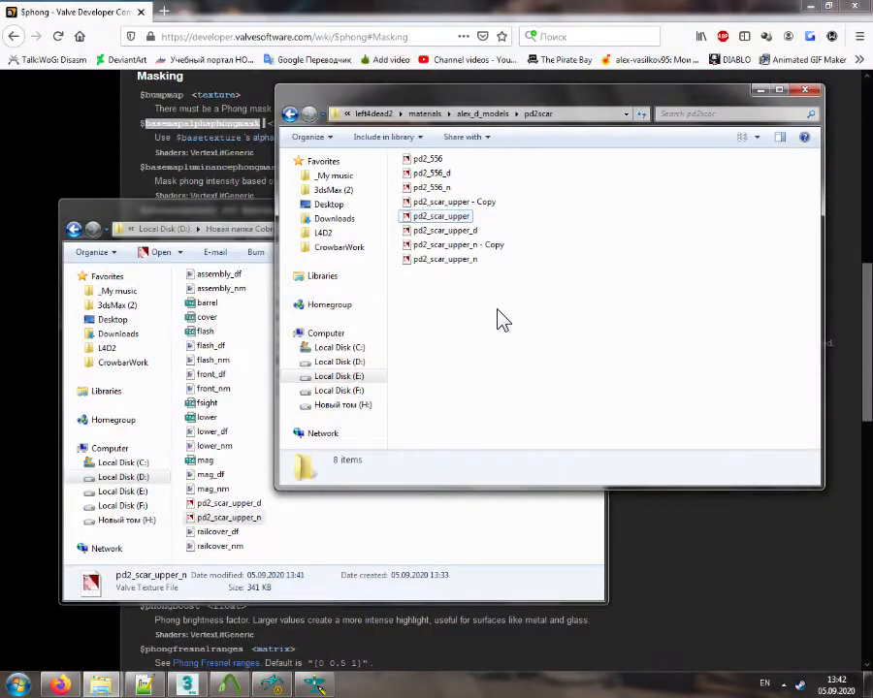
Delete the pd2_scar_upper - Copy and pd2_scar_upper_n - Copy files from the pd2scar folder
left_click(475, 246)
left_click(473, 260)
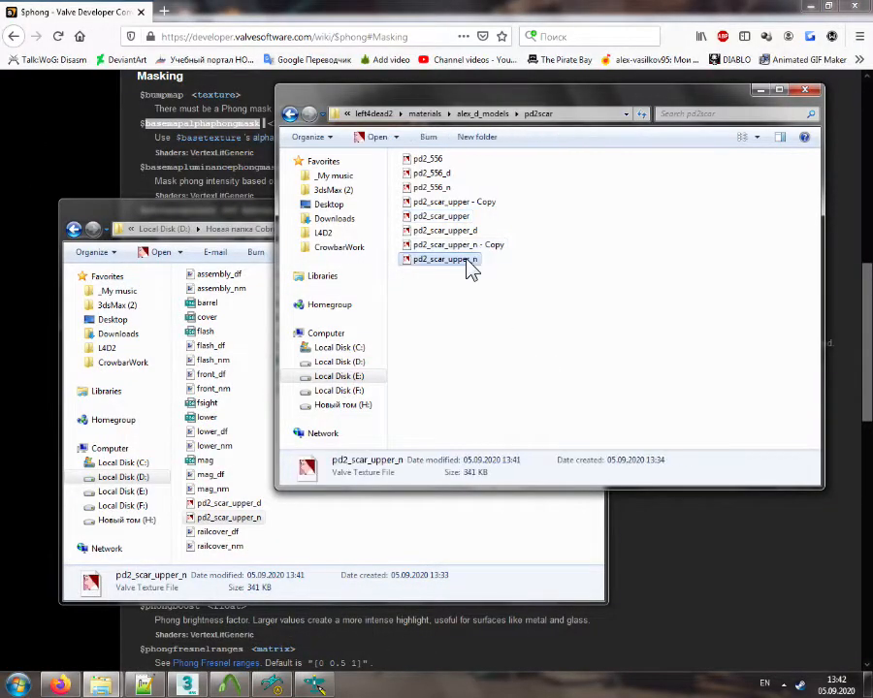
left_click(469, 244)
left_click(469, 260)
left_click(480, 244)
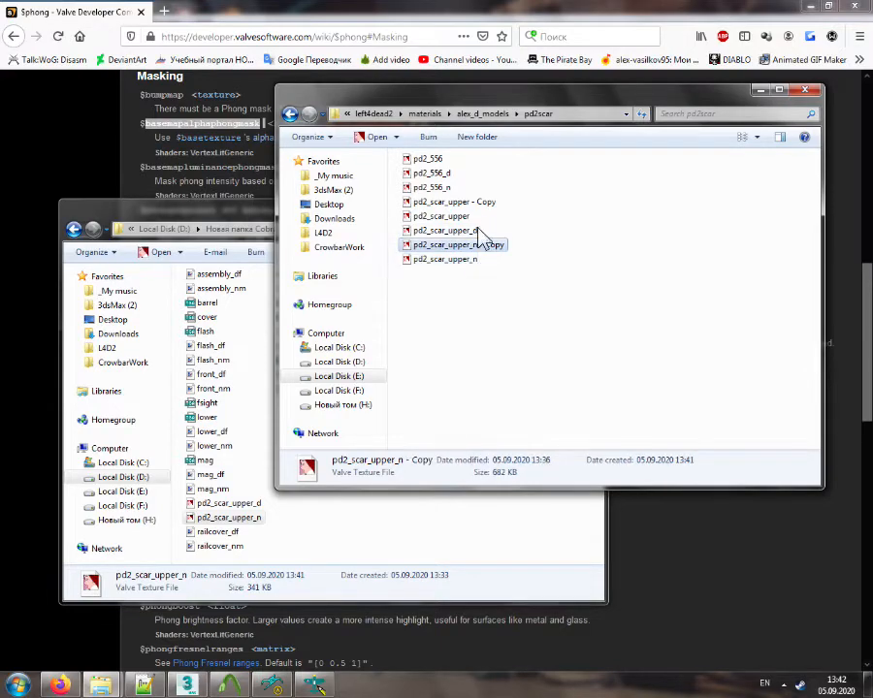
left_click(477, 205, "ctrl")
key("Delete")
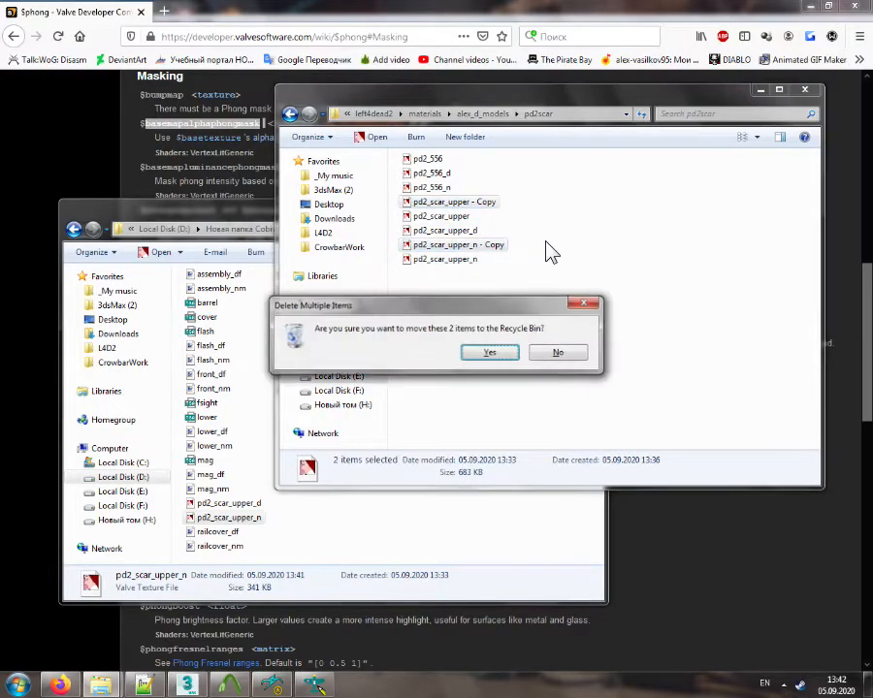
key("Return")
Review the details of the pd2_556 and pd2_scar_upper material and texture files in the pd2scar folder
left_click(424, 187)
left_click(423, 173)
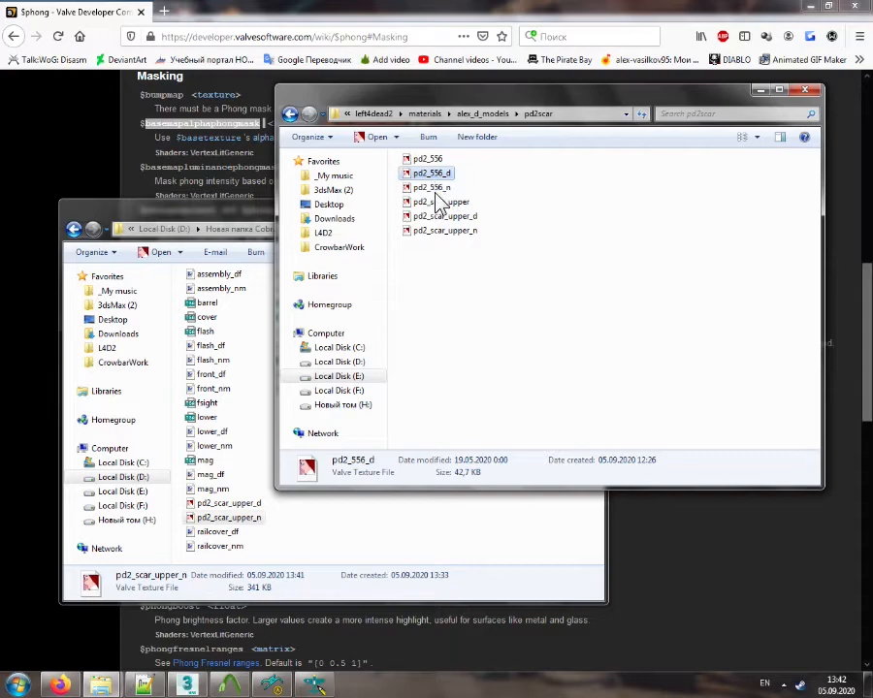
left_click(436, 187)
left_click(423, 172)
left_click(426, 158)
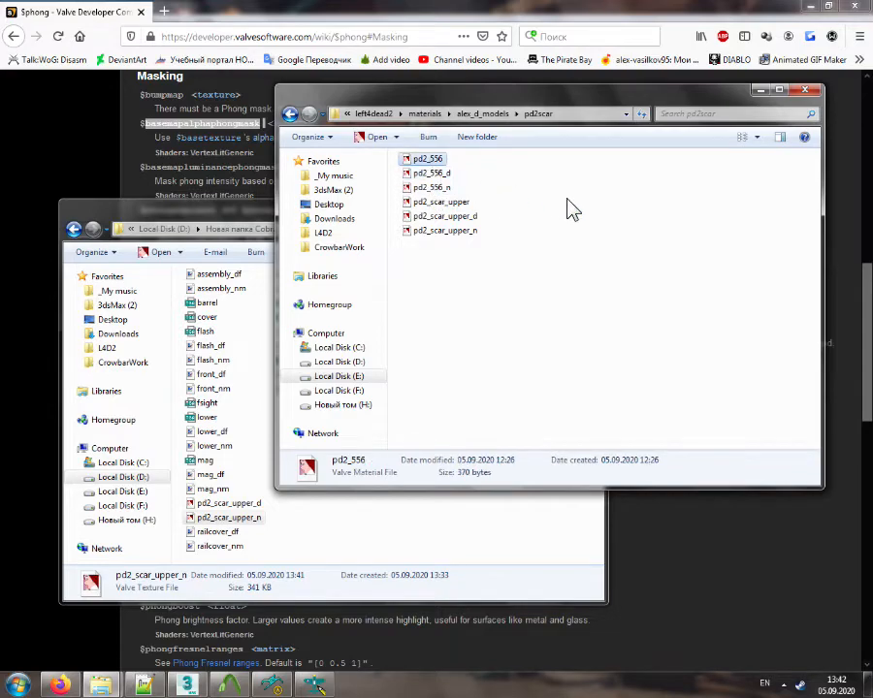
left_click(548, 215)
left_click(436, 203)
left_click(459, 218)
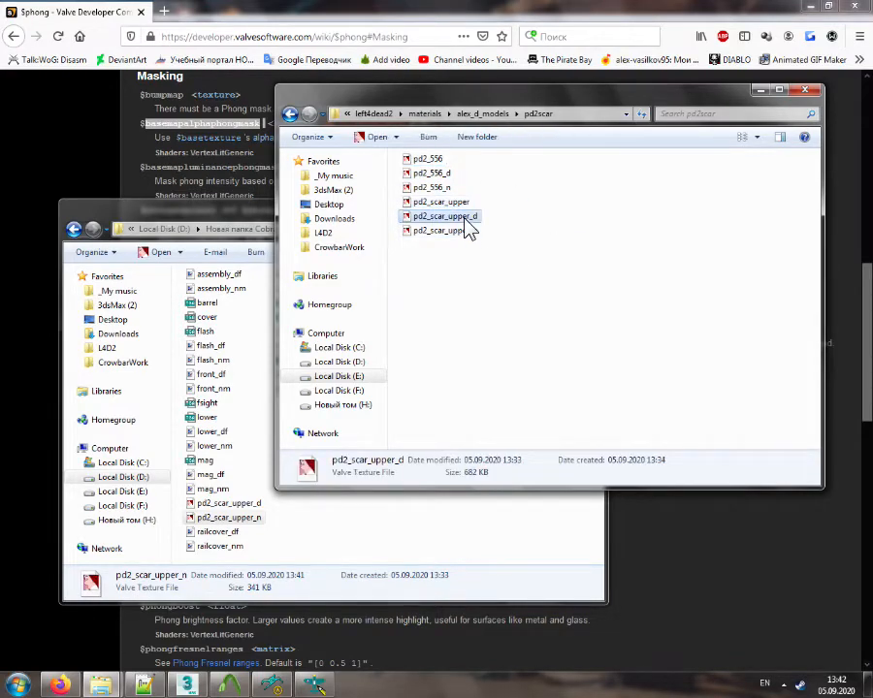
left_click(464, 233)
left_click(508, 266)
Close the web browser showing the $phong wiki page and launch VTFEdit
left_click(188, 148)
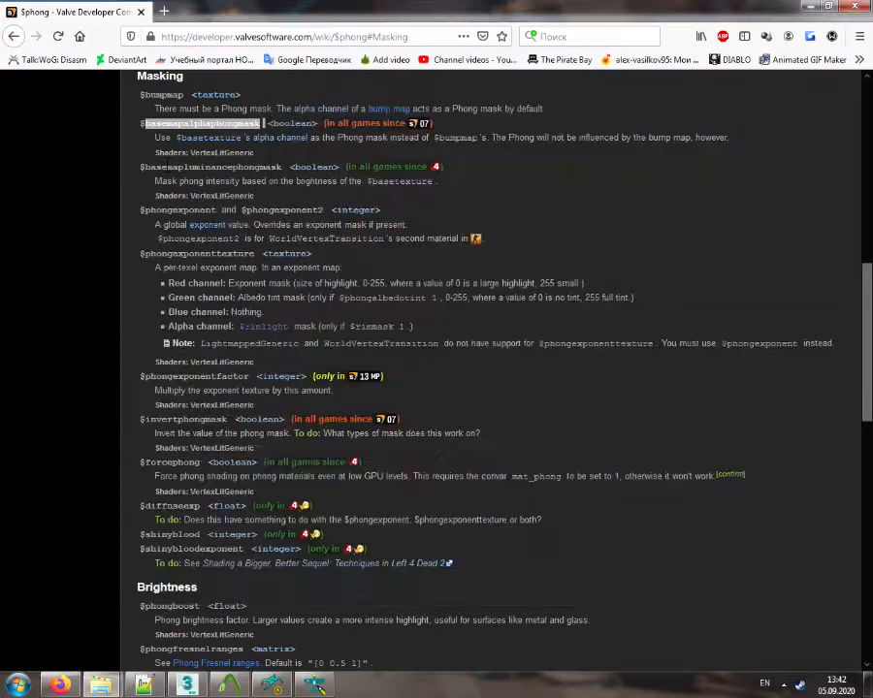
left_click(854, 8)
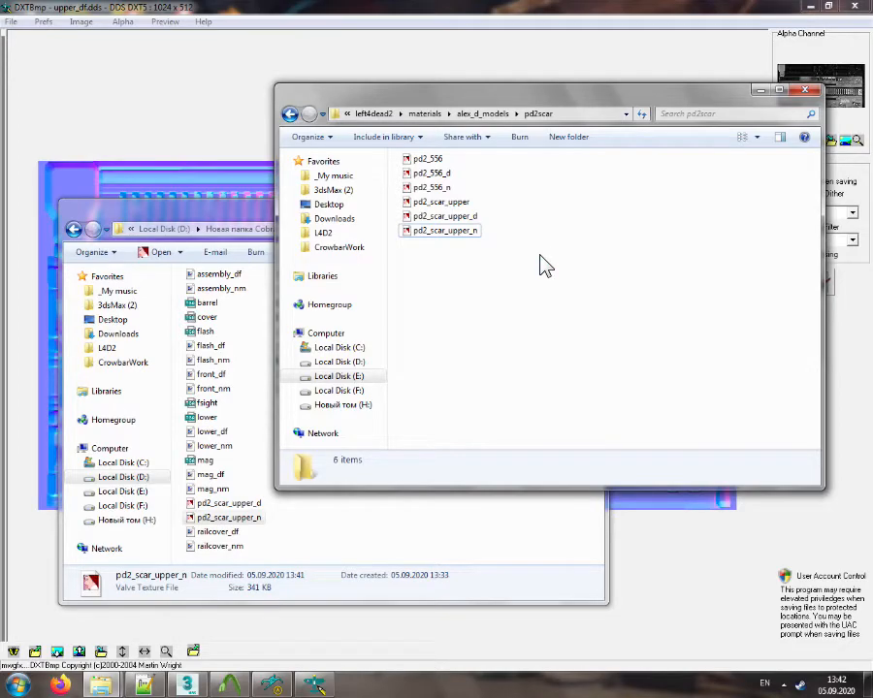
key("super")
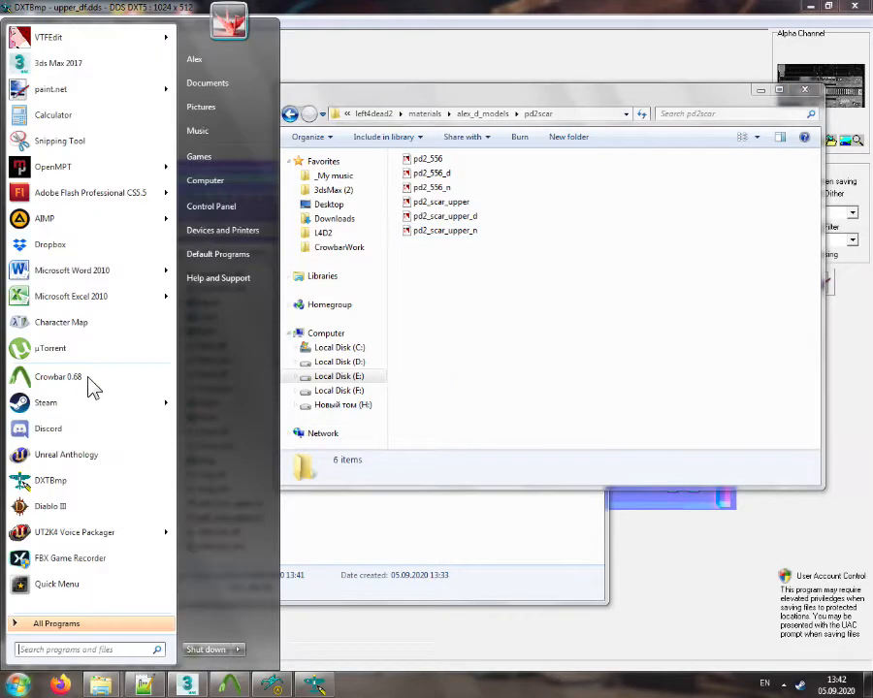
left_click(95, 45)
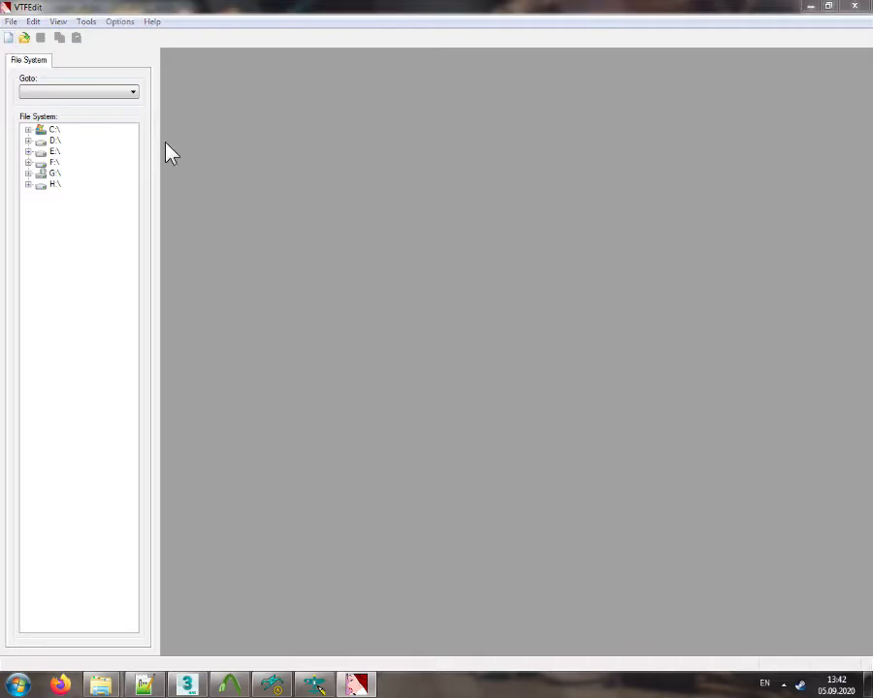
Import the barrel TGA with DXT1 formats and save it in the tex folder as pd2_scar_barrel_d
key("ctrl+i")
double_click(311, 146)
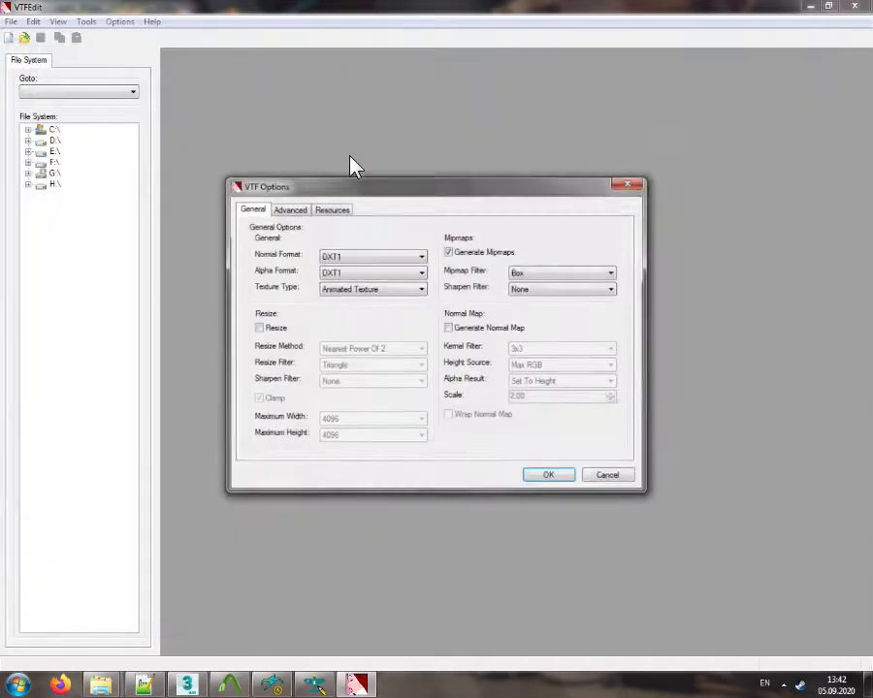
left_click(560, 479)
key("ctrl+s")
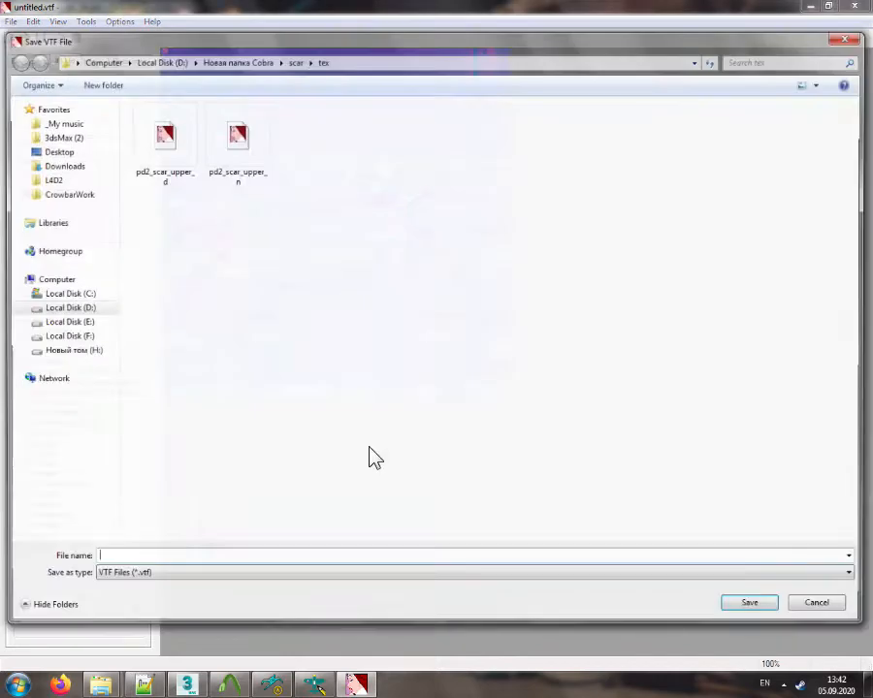
type("pd2_scar_")
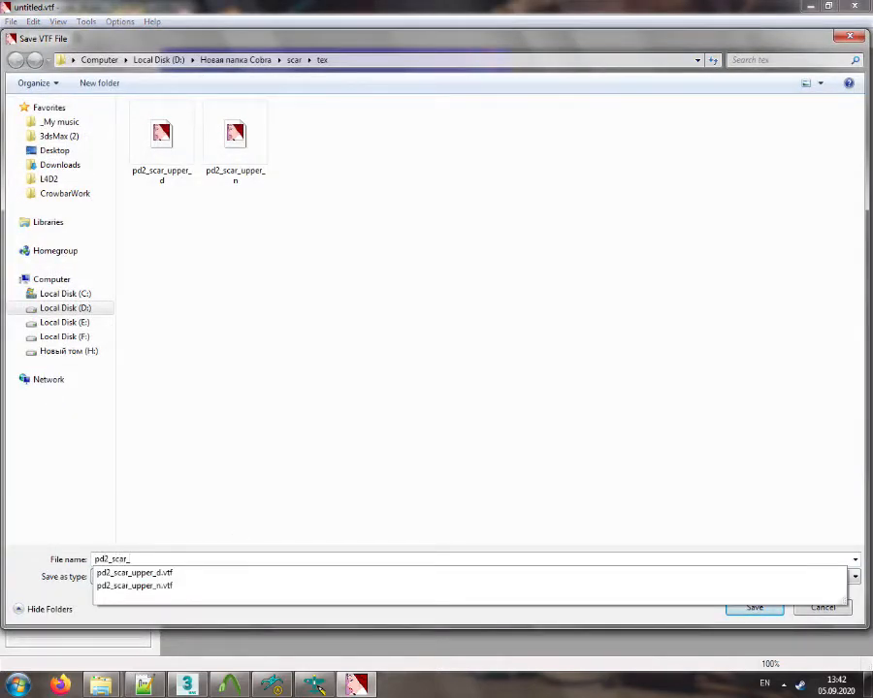
type("barrel_d")
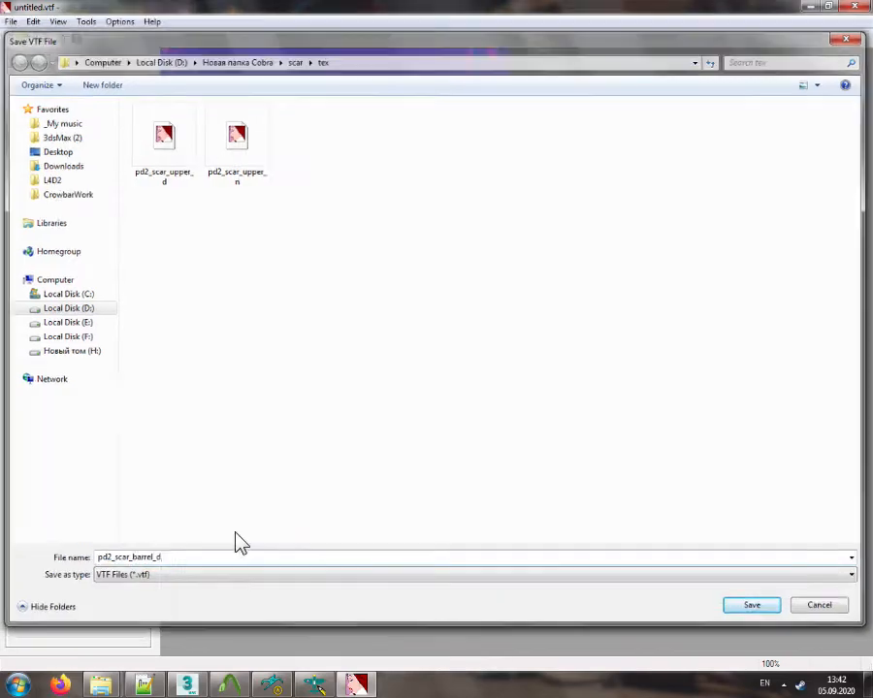
key("Return")
Switch to the tex folder in Explorer and rename the pd2_scar_barrel_d texture as pd2_scar_barrel_n
mouse_move(101, 684)
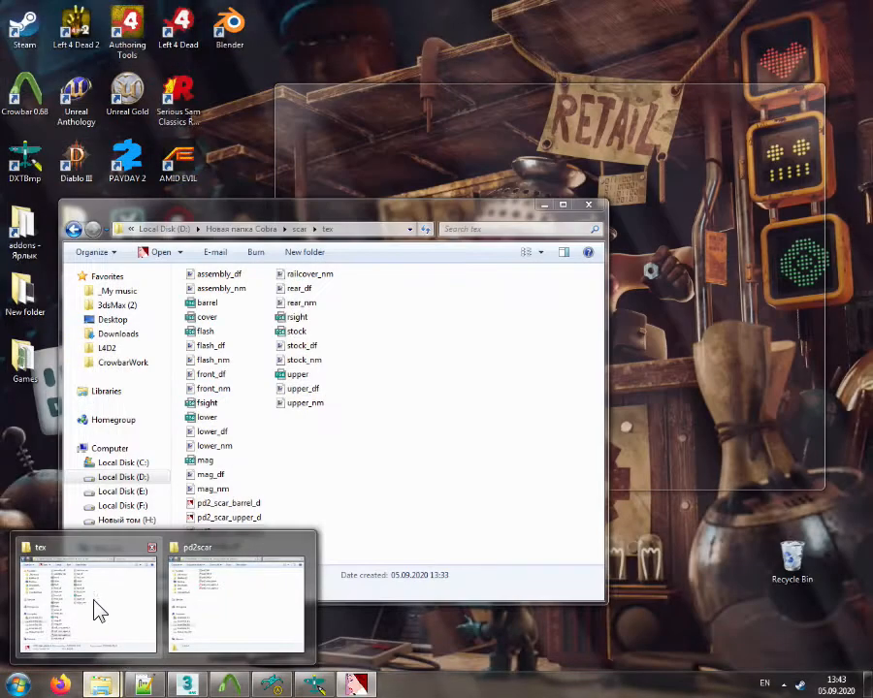
left_click(97, 611)
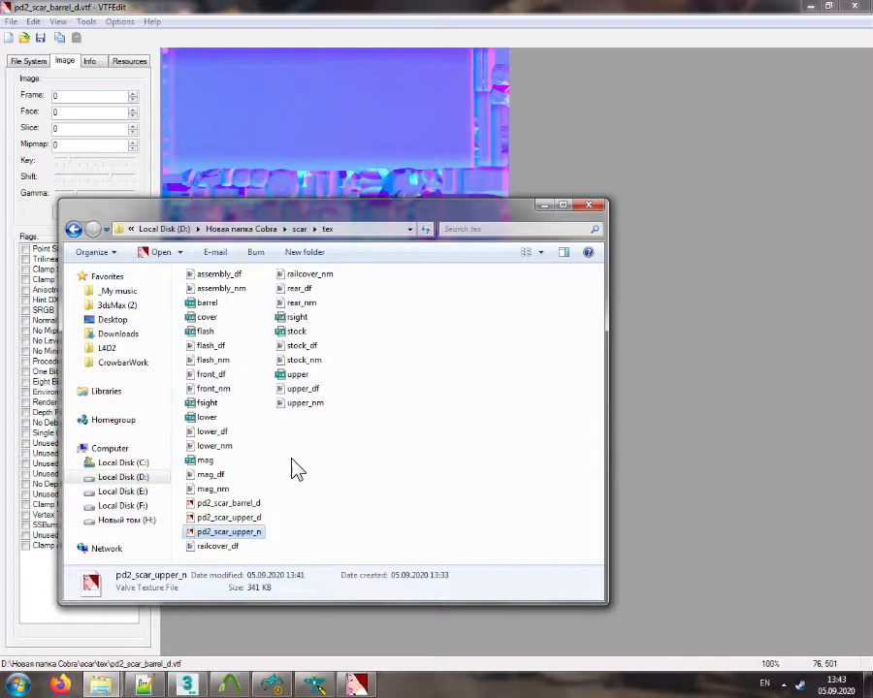
left_click(258, 503)
left_click(258, 510)
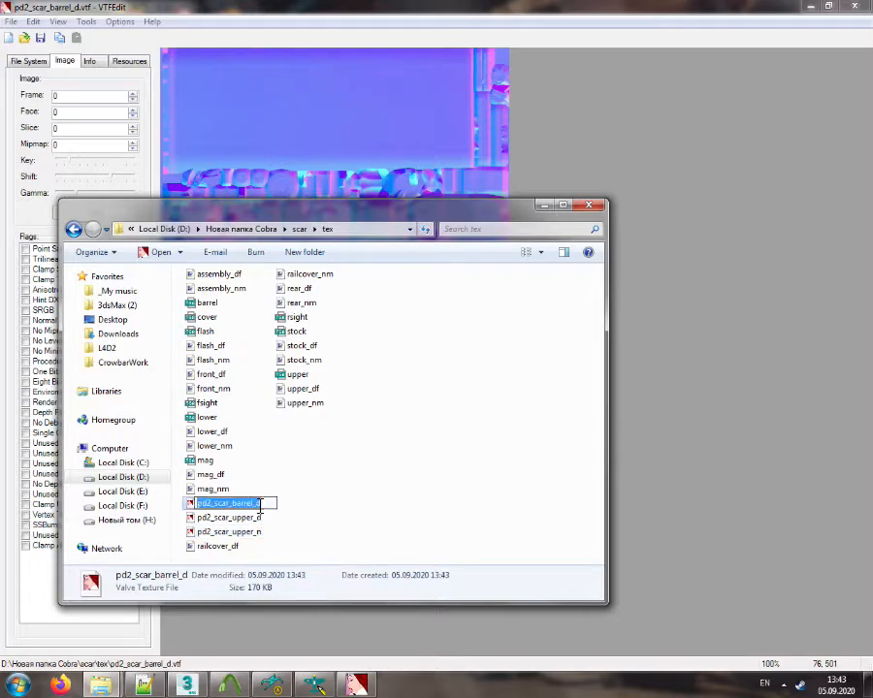
key("End")
key("BackSpace")
type("n")
left_click(327, 503)
Delete pd2_scar_upper_d, pd2_scar_upper_n and the source files upper, upper_df and upper_nm from the tex folder
left_click_drag(274, 516, 255, 528)
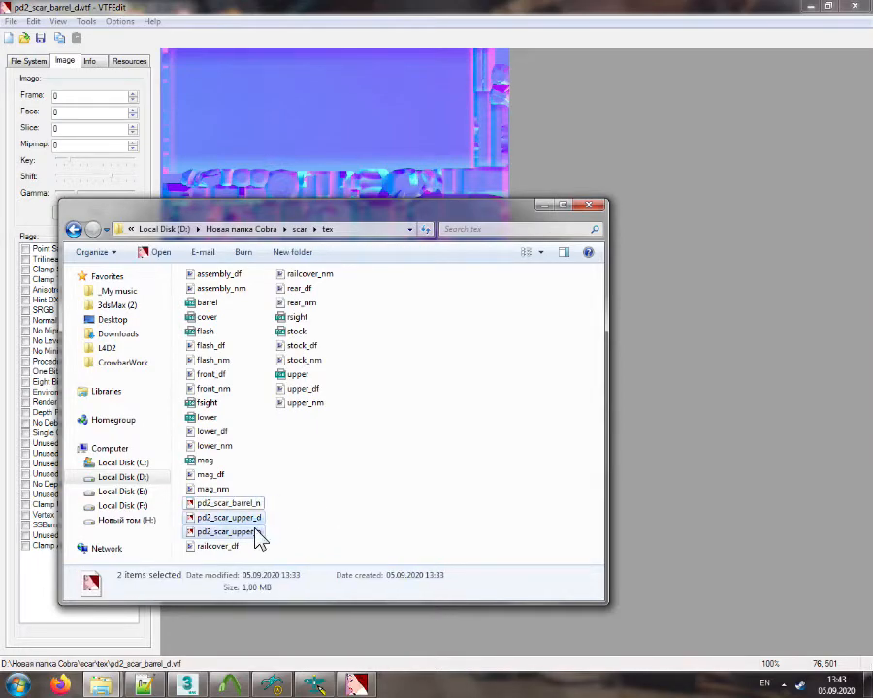
key("Delete")
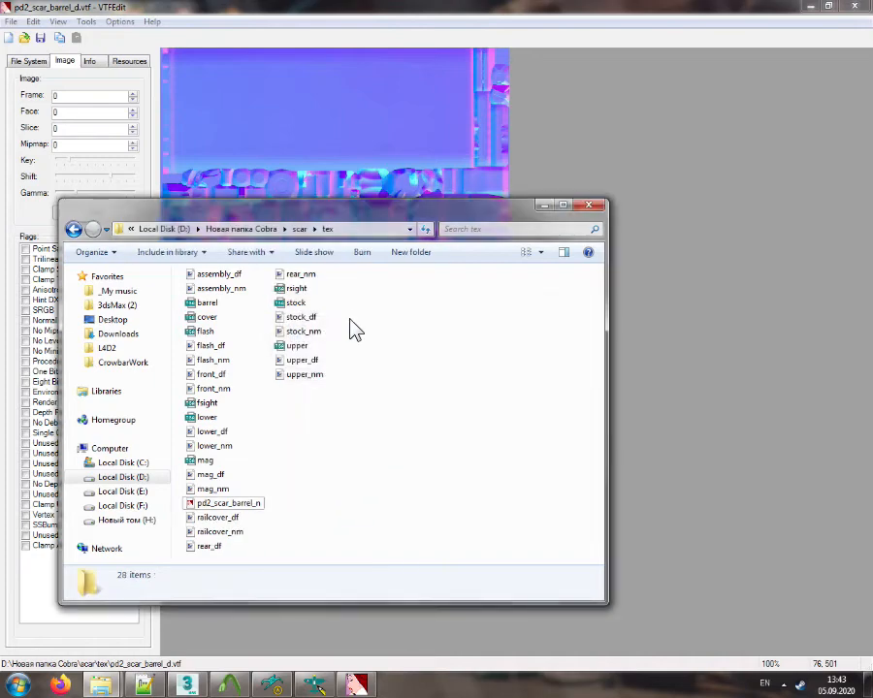
left_click_drag(330, 340, 294, 386)
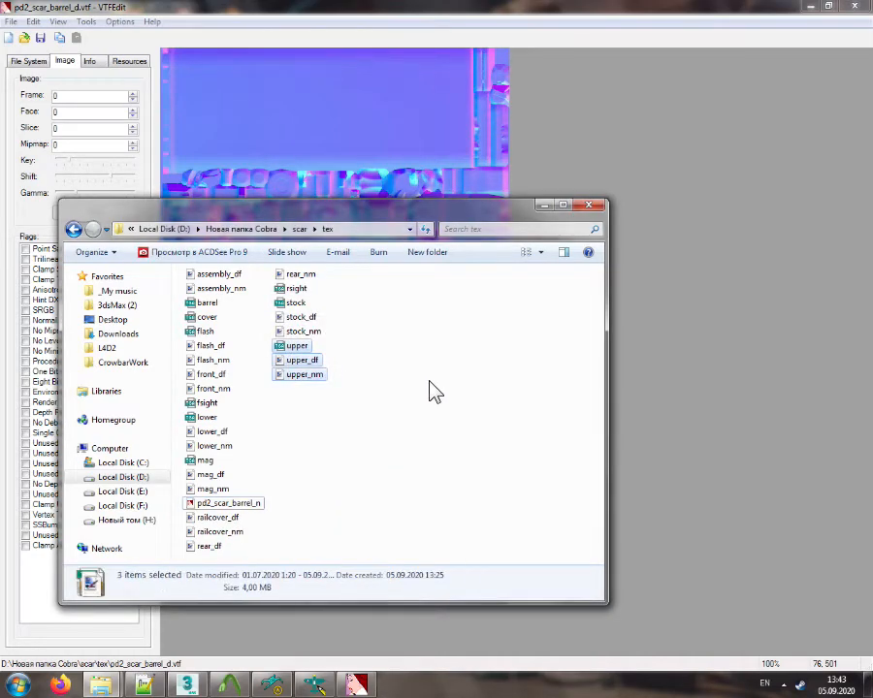
key("Delete")
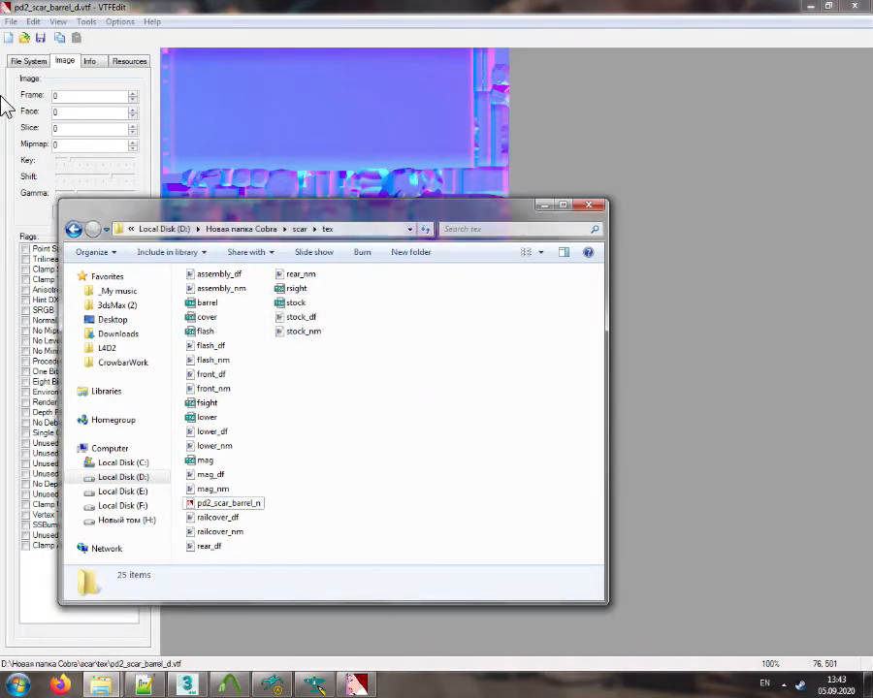
In VTFEdit, import the cover TGA with the current VTF options and save it as pd2_scar_cover_d
left_click(9, 38)
double_click(390, 165)
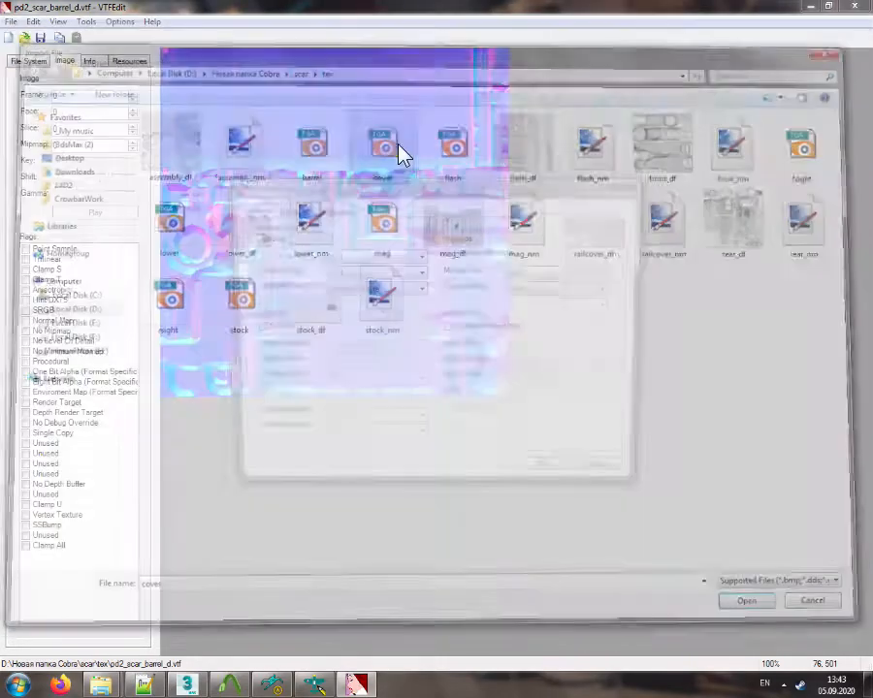
left_click(549, 471)
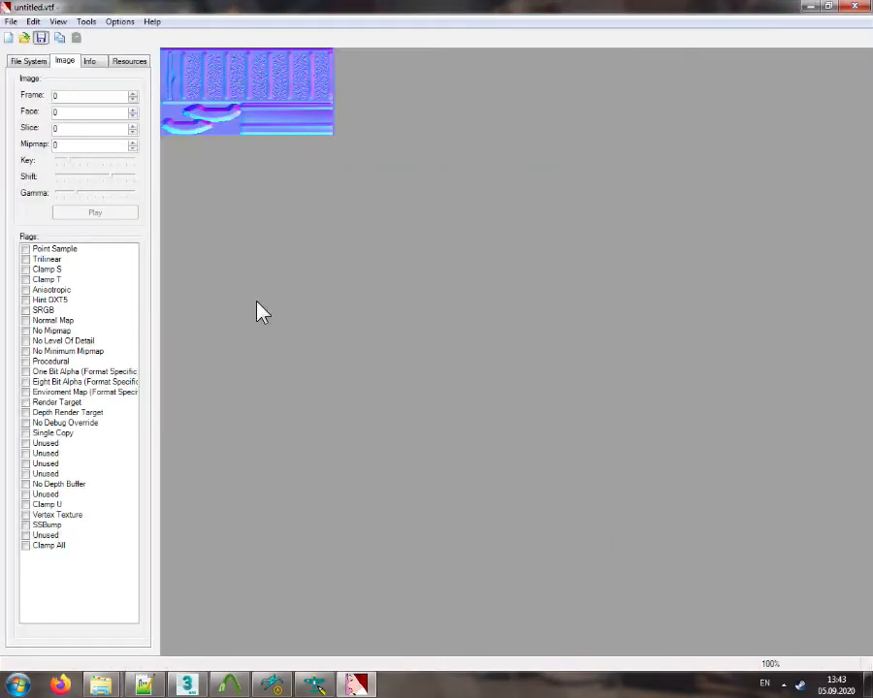
key("ctrl+s")
left_click_drag(249, 561, 274, 561)
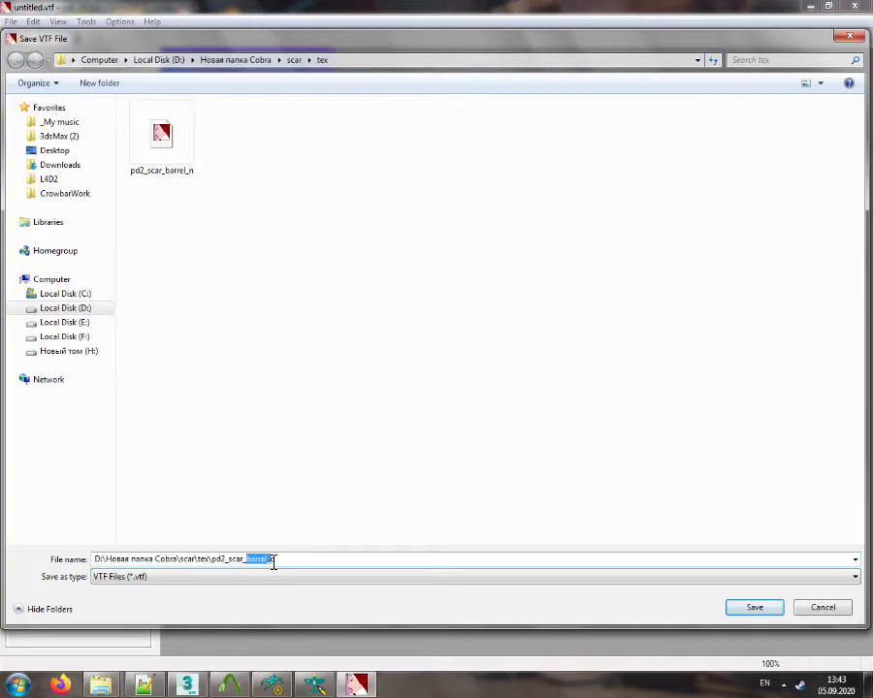
type("cover")
key("Return")
Switch to the tex folder in Explorer and rename the pd2_scar_cover_d texture as pd2_scar_cover_n
mouse_move(126, 680)
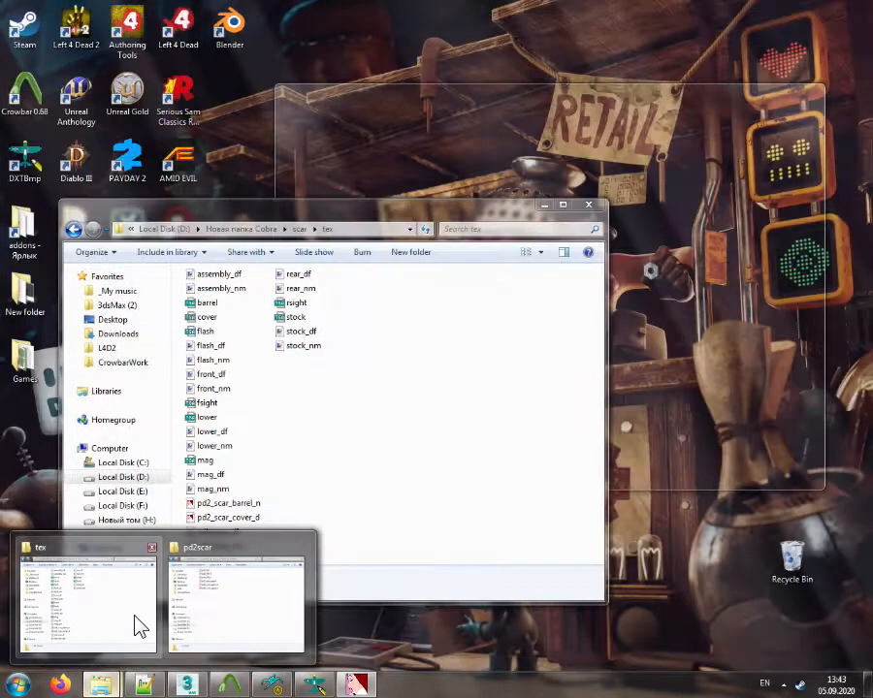
left_click(135, 616)
left_click(258, 520)
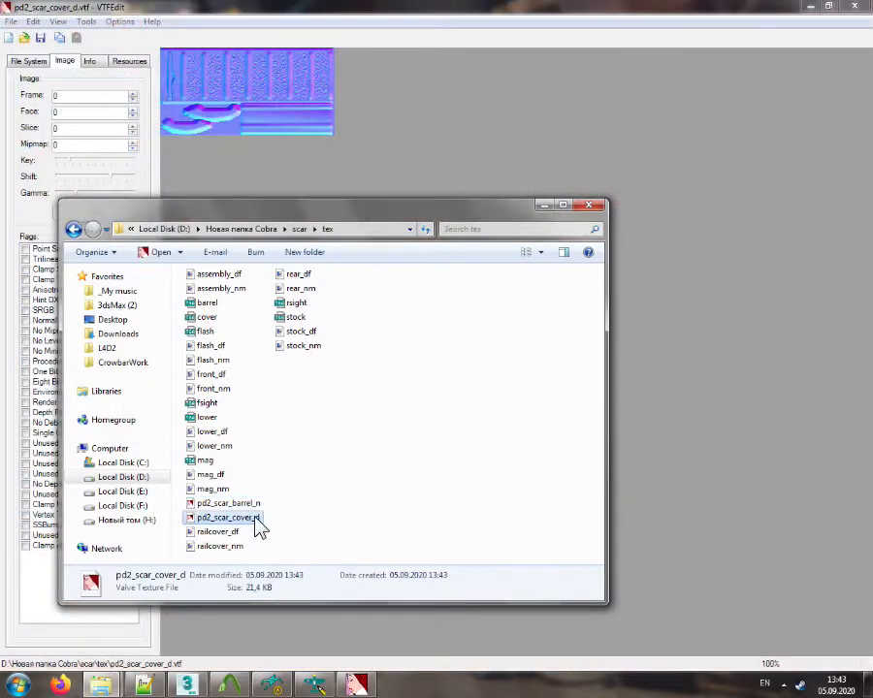
key("F2")
left_click_drag(255, 519, 296, 518)
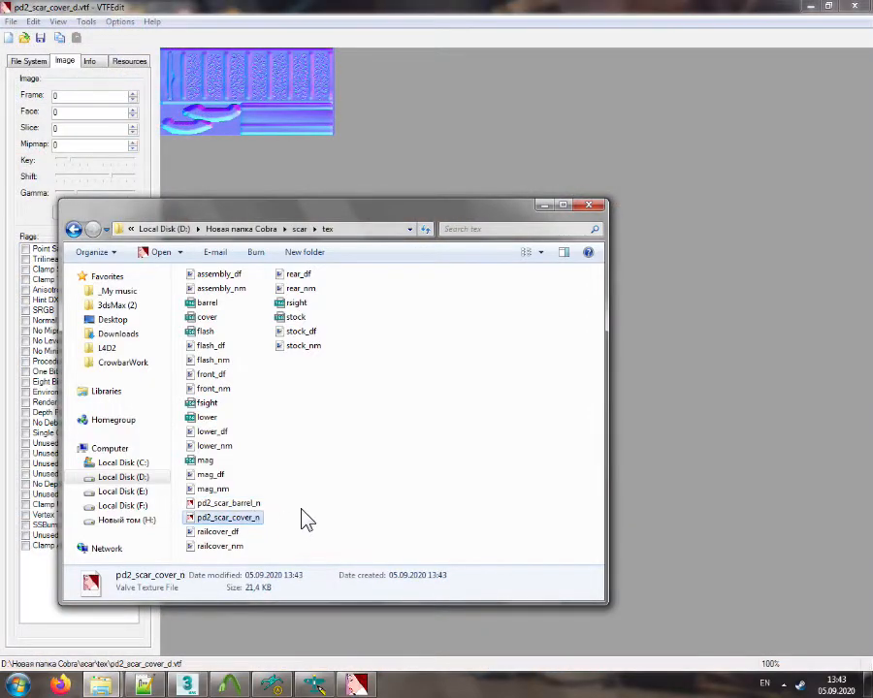
In VTFEdit, import the flash TGA with the current VTF options and save it as pd2_scar_flash_n
left_click(8, 38)
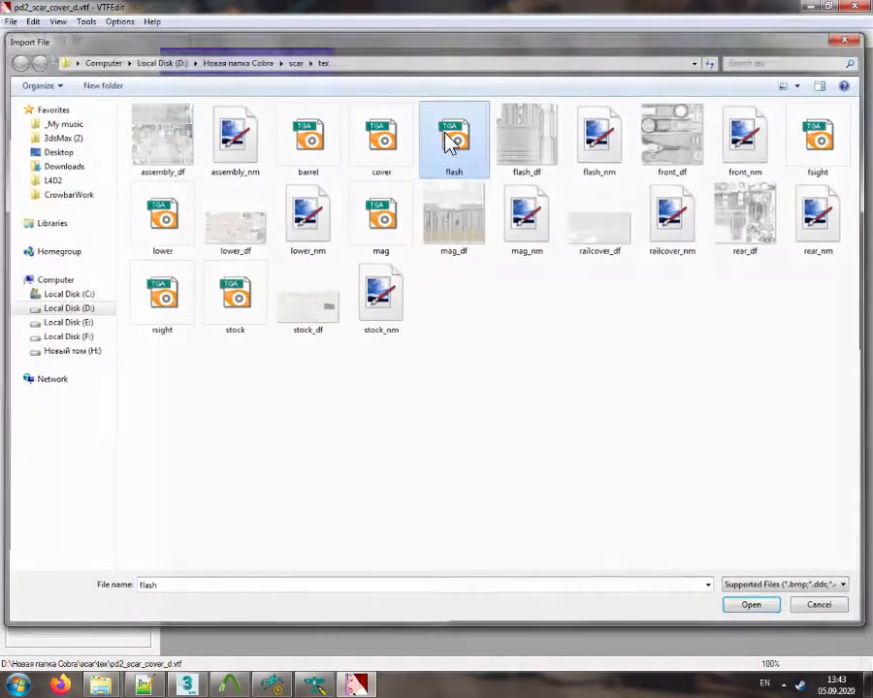
double_click(450, 143)
left_click(546, 473)
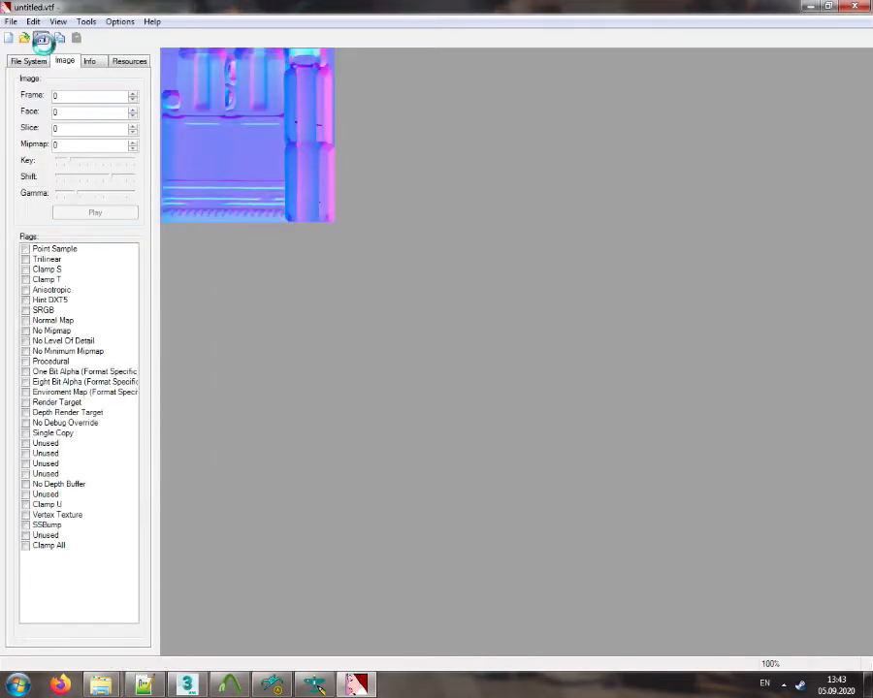
left_click(42, 38)
left_click_drag(250, 559, 390, 549)
type("fl")
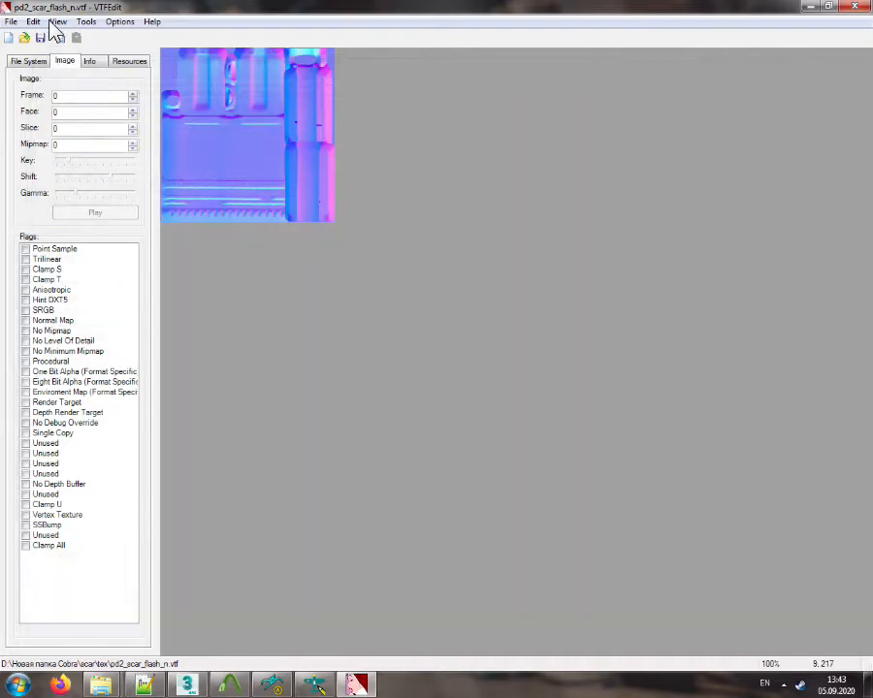
Import the fsight TGA with the current VTF options and save it as pd2_scar_fsight_n
left_click(9, 38)
double_click(820, 138)
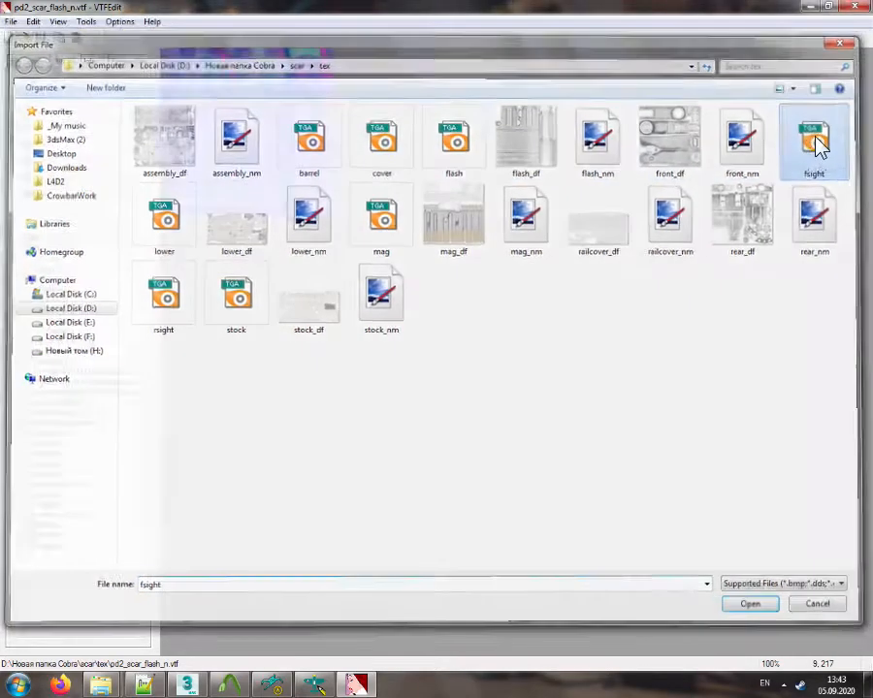
left_click(549, 479)
left_click(40, 38)
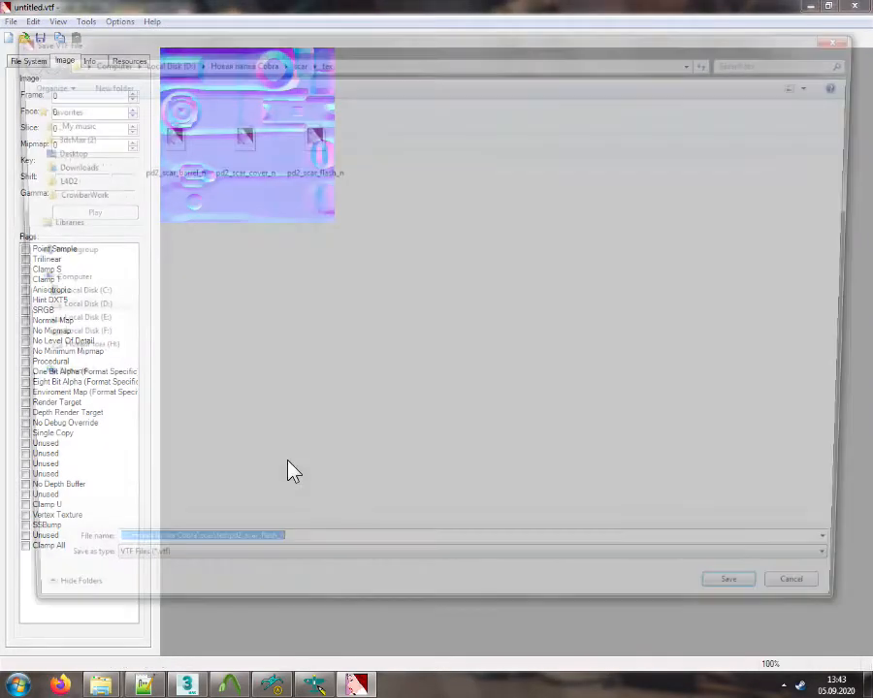
left_click_drag(247, 560, 257, 562)
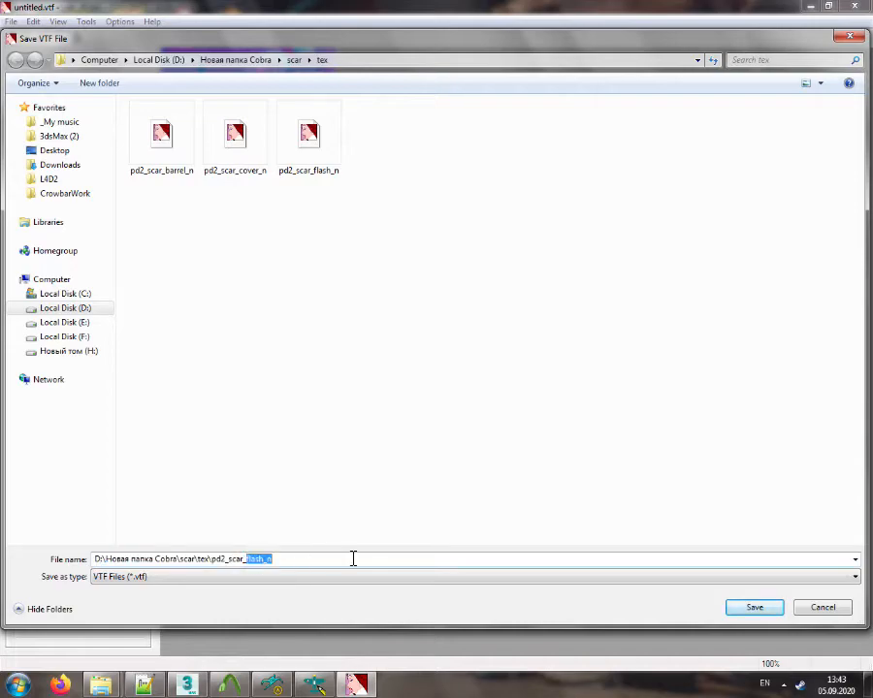
type("fsight_n")
key("Return")
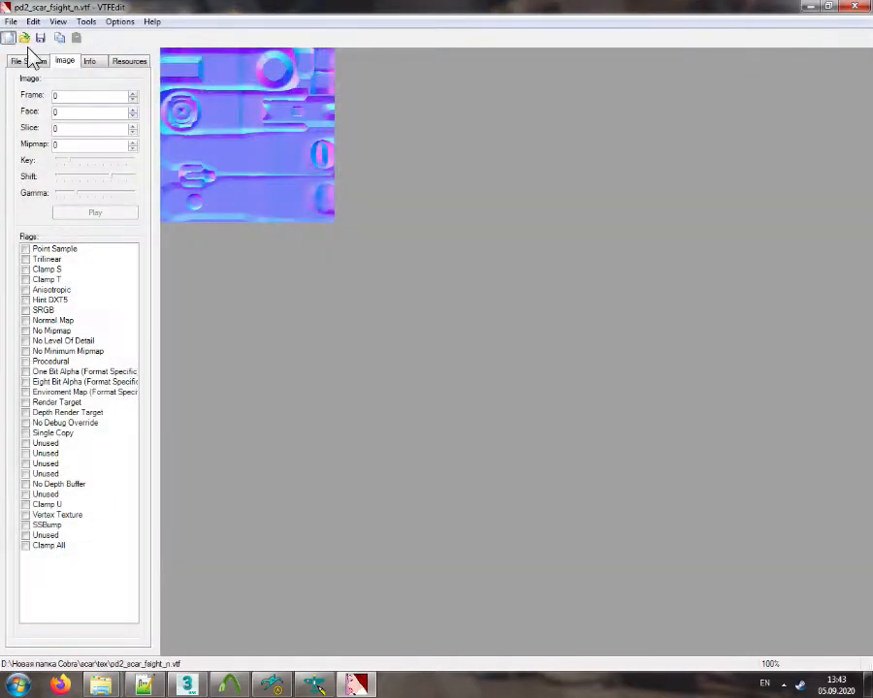
Import the lower TGA with the current VTF options and save it as pd2_scar_lower_n
left_click(24, 37)
double_click(160, 215)
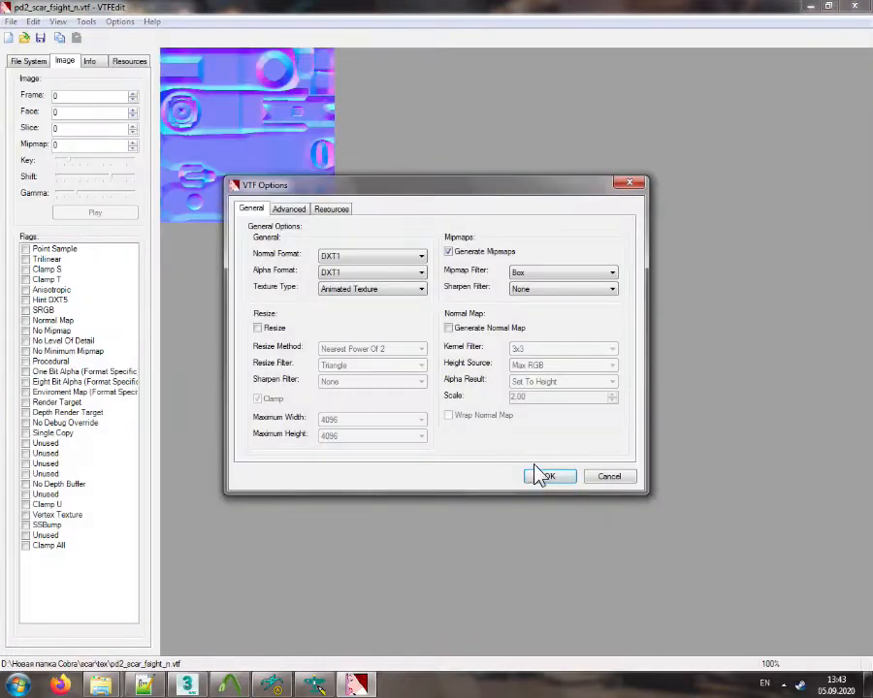
left_click(545, 476)
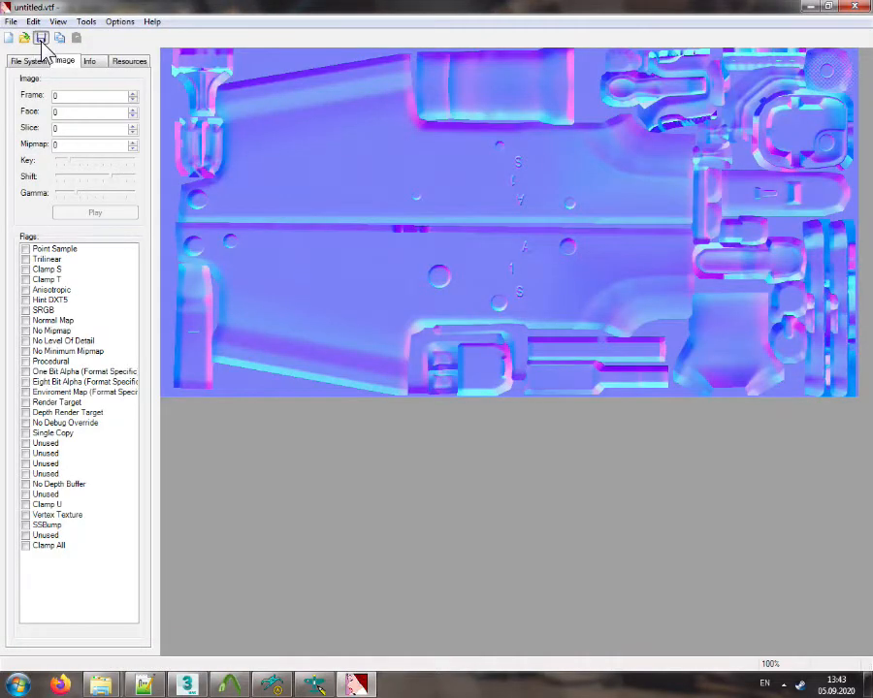
left_click(40, 36)
left_click(252, 562)
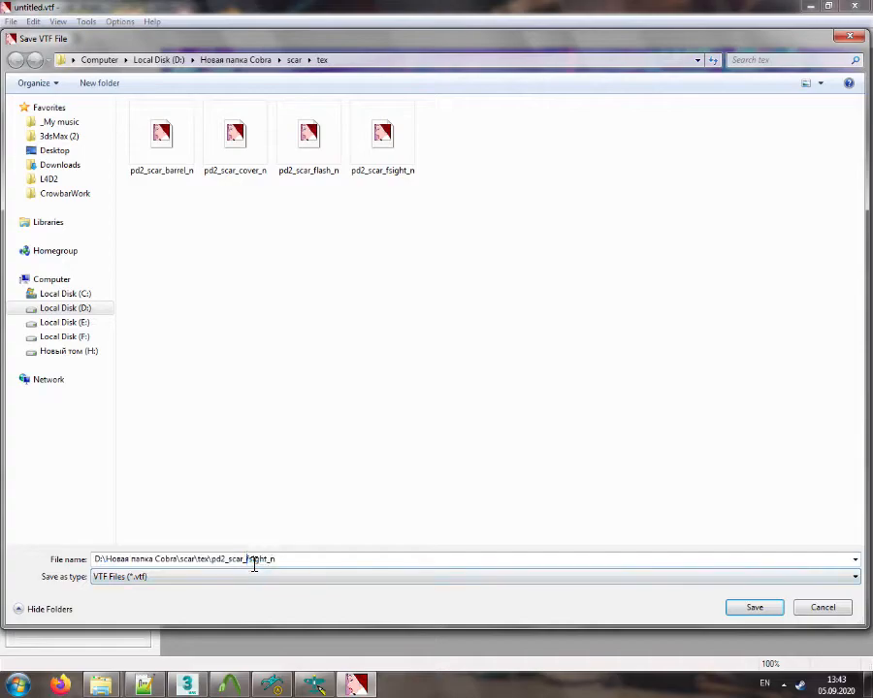
left_click_drag(246, 560, 269, 561)
type("lower")
key("Return")
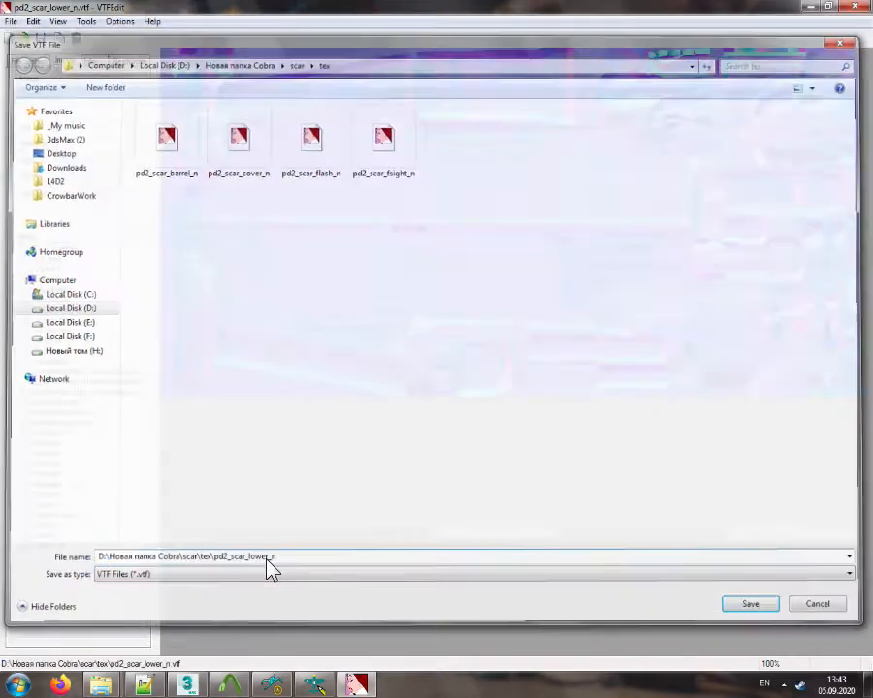
Import the mag TGA with the current VTF options and save it as pd2_scar_mag_n
left_click(8, 39)
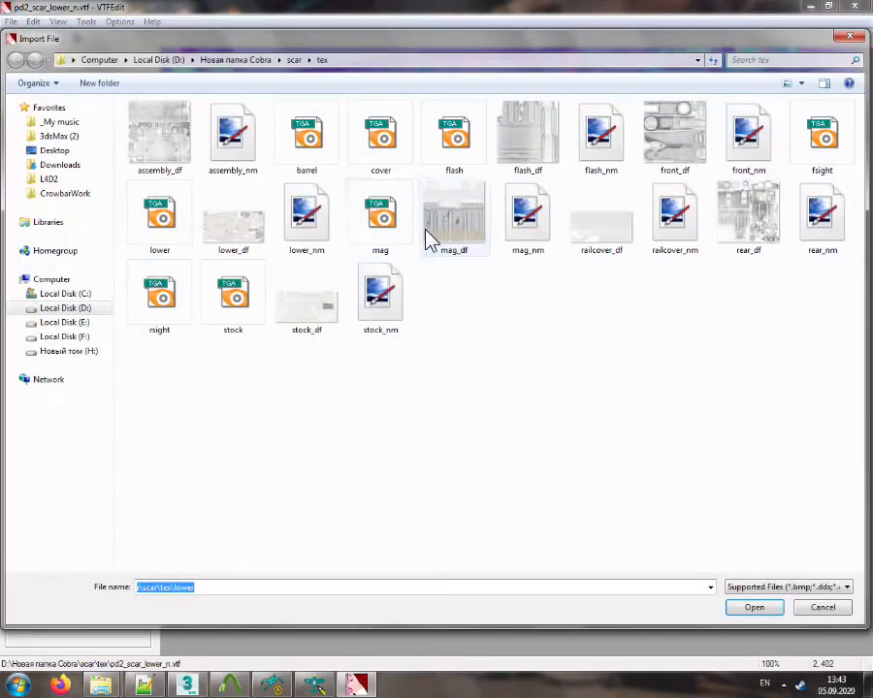
double_click(388, 220)
left_click(549, 474)
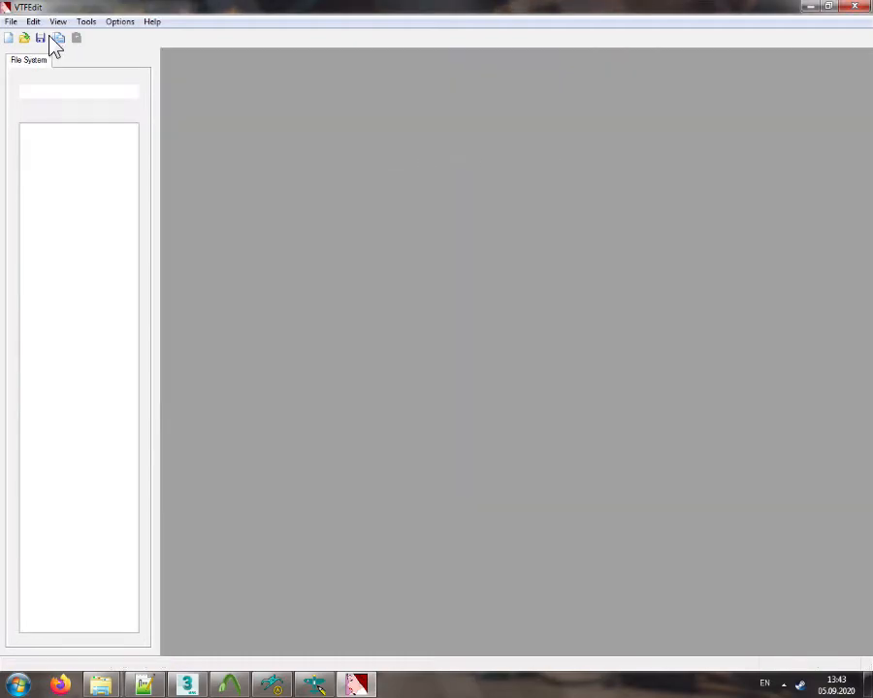
left_click(41, 37)
left_click_drag(247, 560, 260, 560)
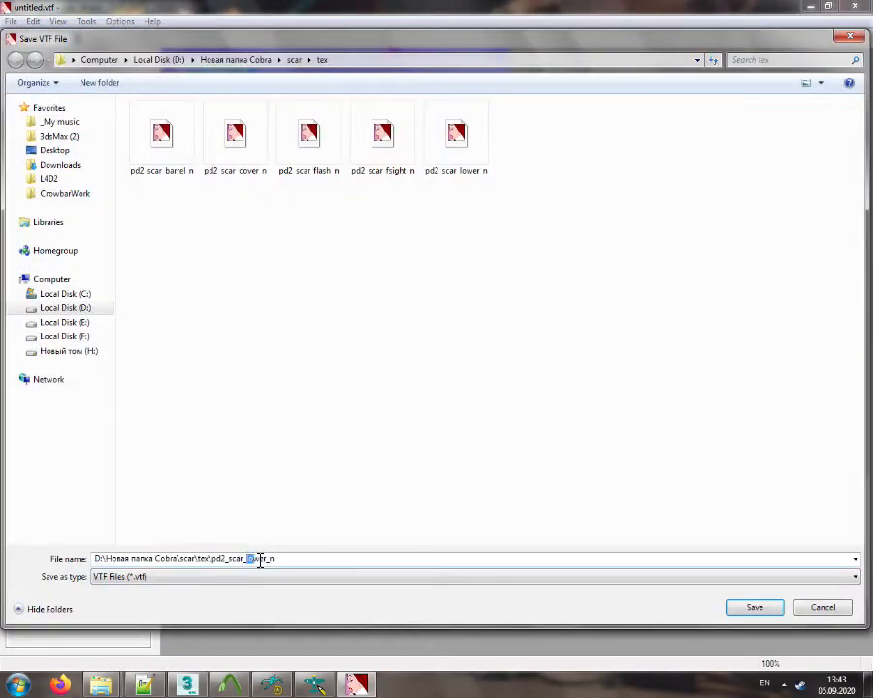
key("Return")
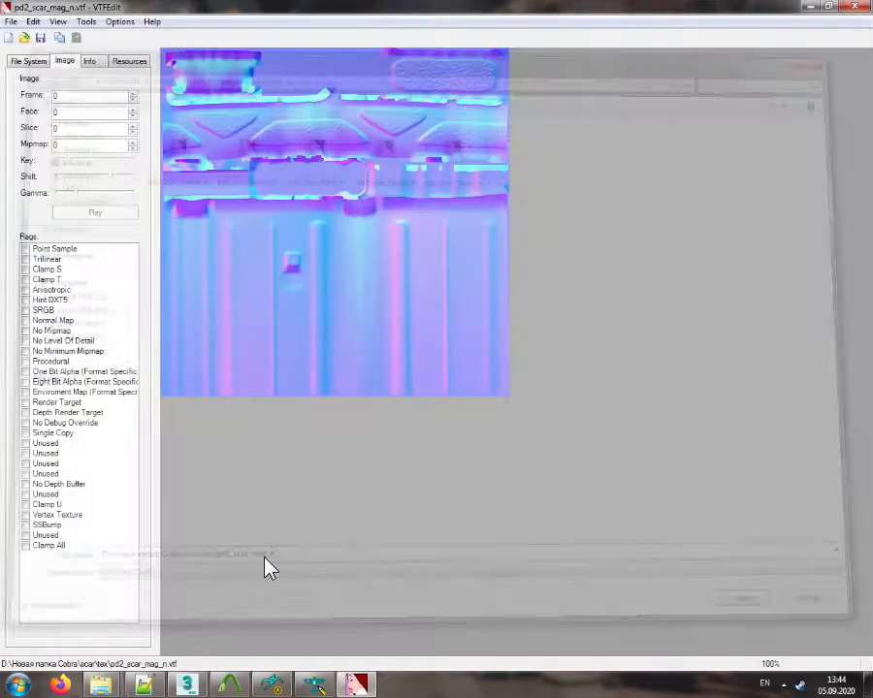
Import the rsight TGA with the current VTF options and save it as pd2_scar_rsight_n
key("ctrl+i")
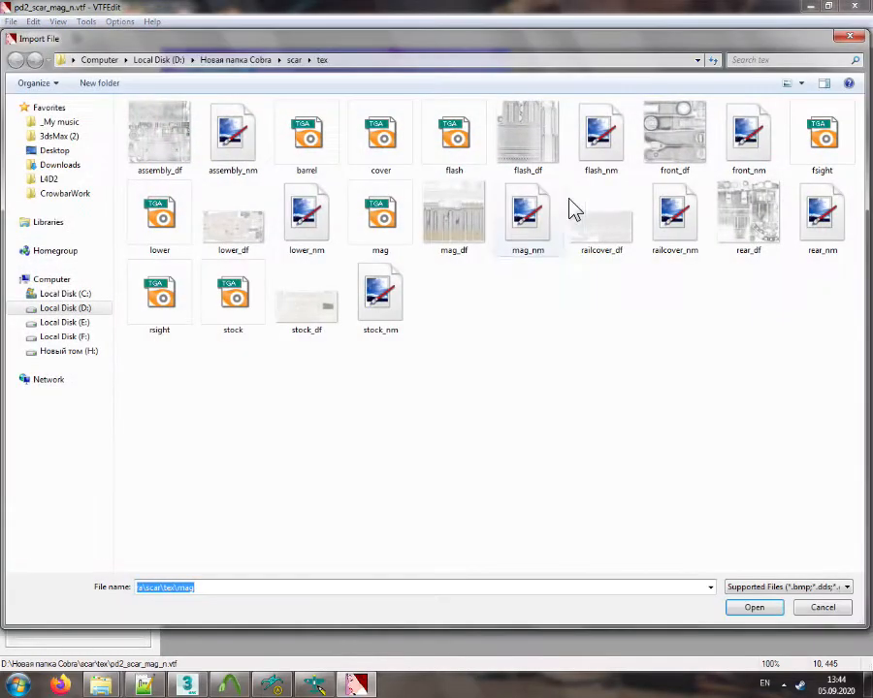
double_click(173, 304)
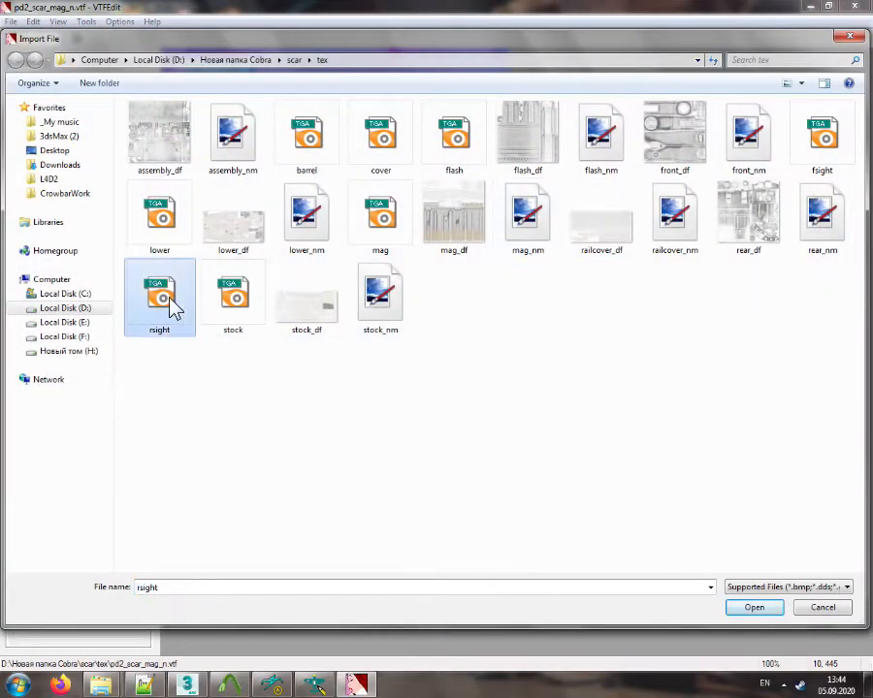
left_click(550, 477)
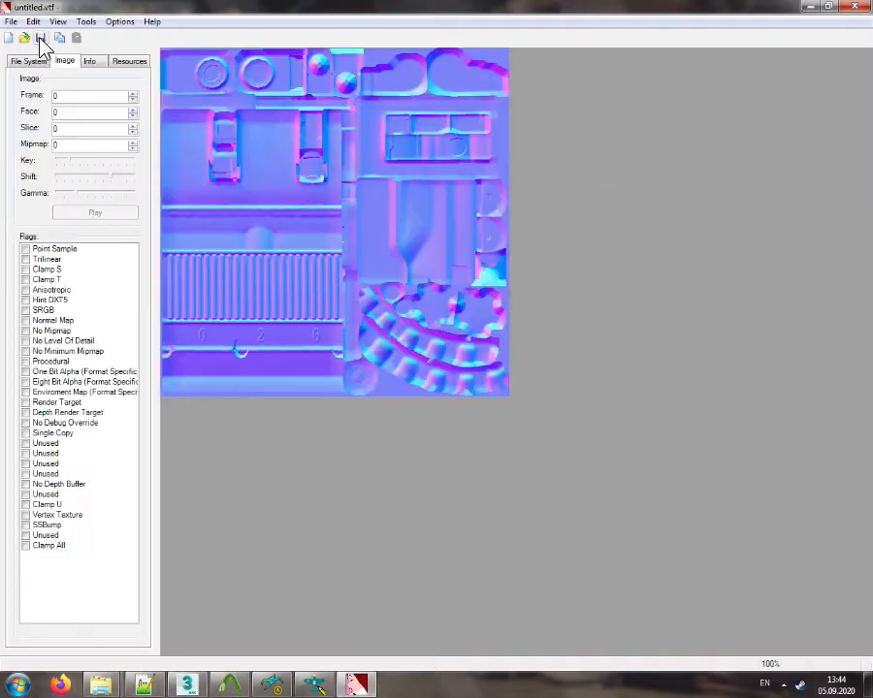
left_click(40, 38)
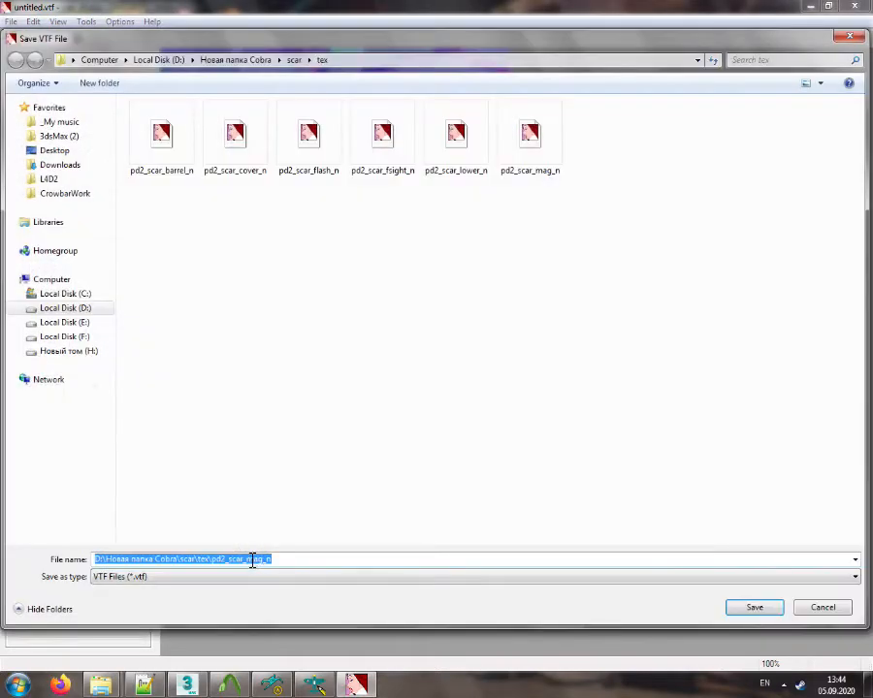
left_click_drag(247, 560, 265, 560)
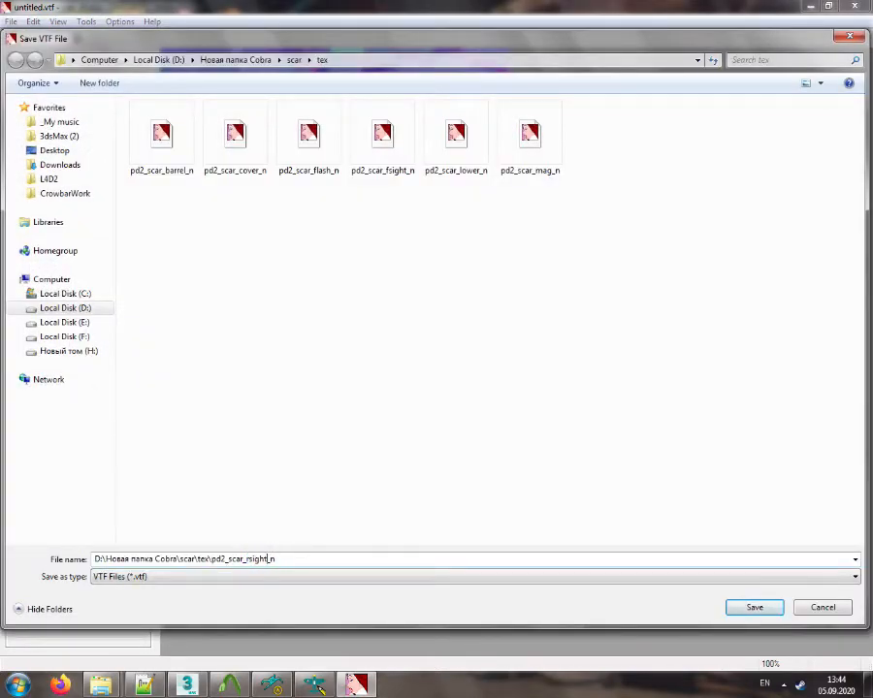
key("Return")
Import the stock TGA with the current VTF options and save it as pd2_scar_stock_n
left_click(23, 37)
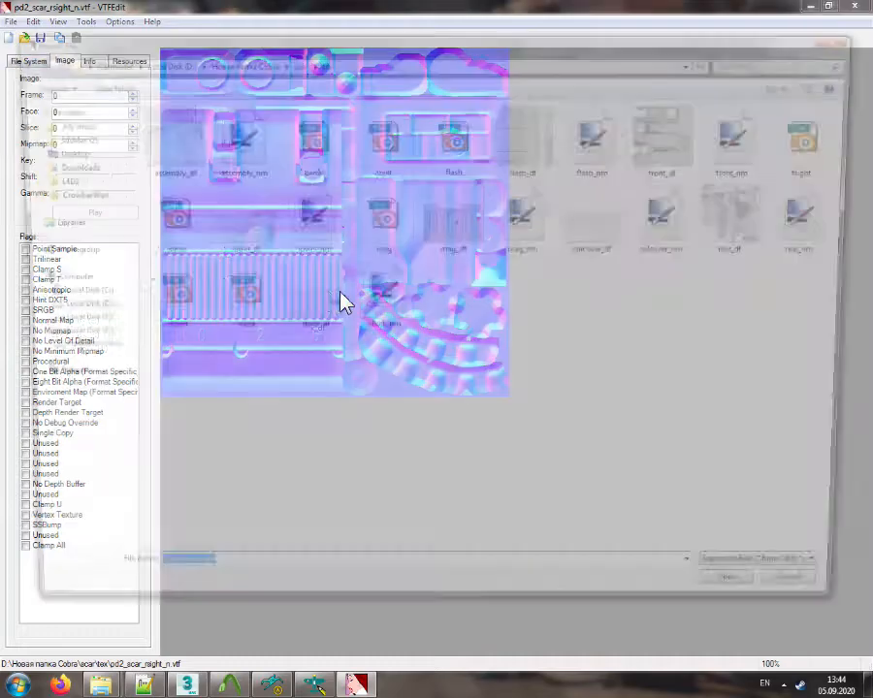
double_click(241, 305)
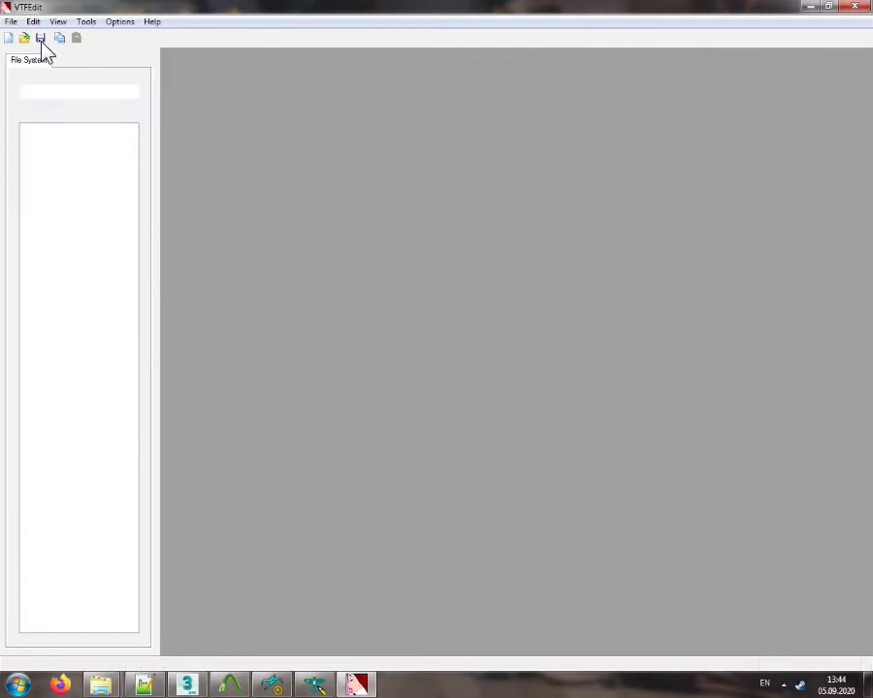
left_click(40, 38)
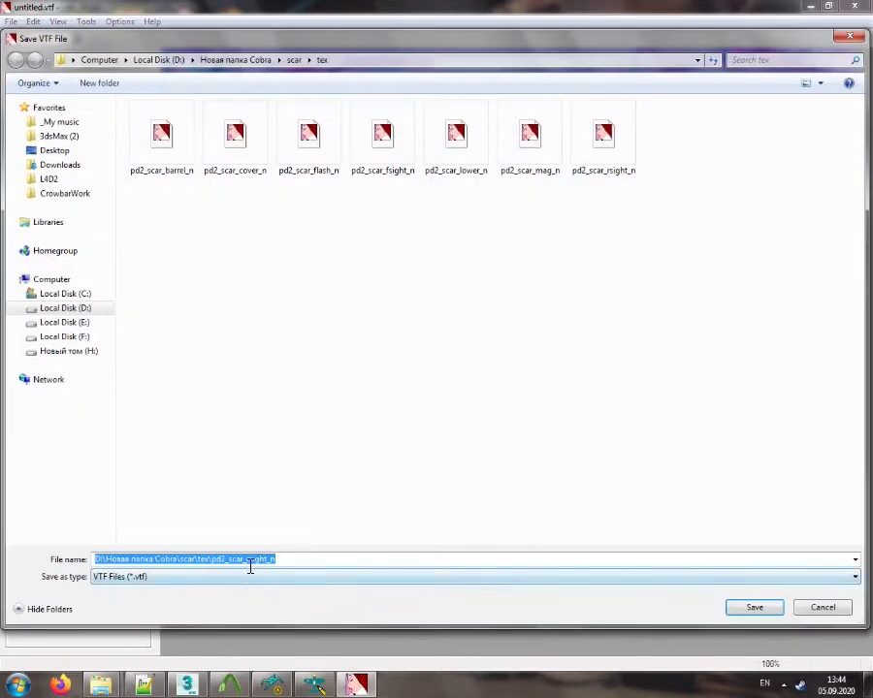
left_click_drag(246, 560, 271, 560)
type("stoc")
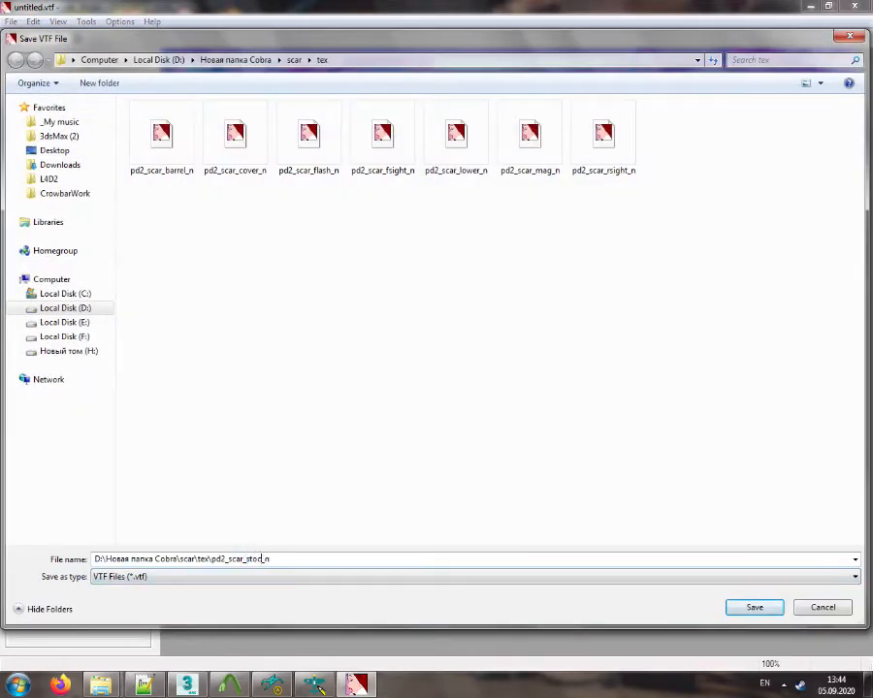
type("k")
key("Return")
Import the assembly_df texture with the alpha format set to DXT5
left_click(8, 40)
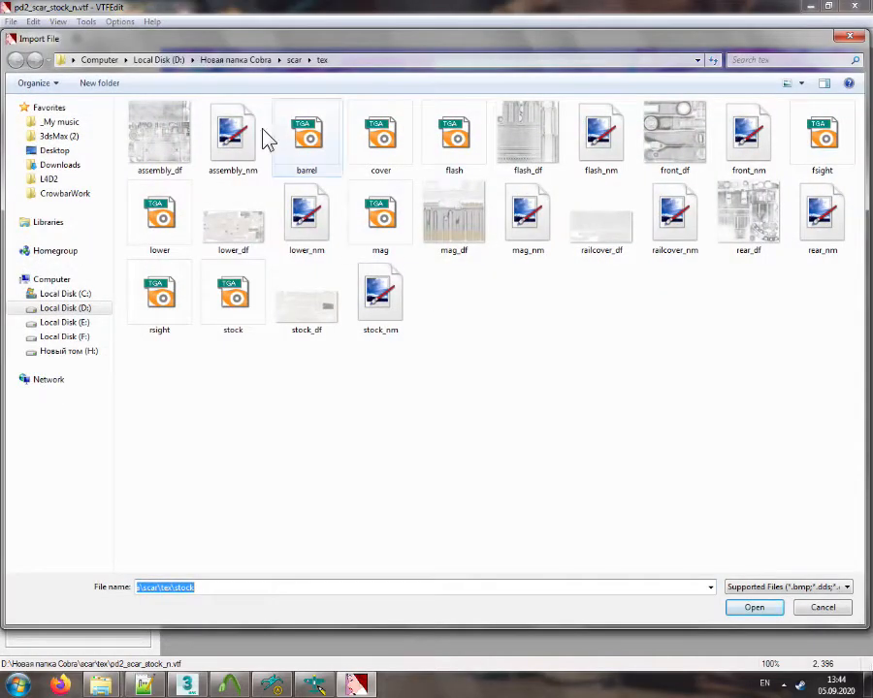
double_click(152, 137)
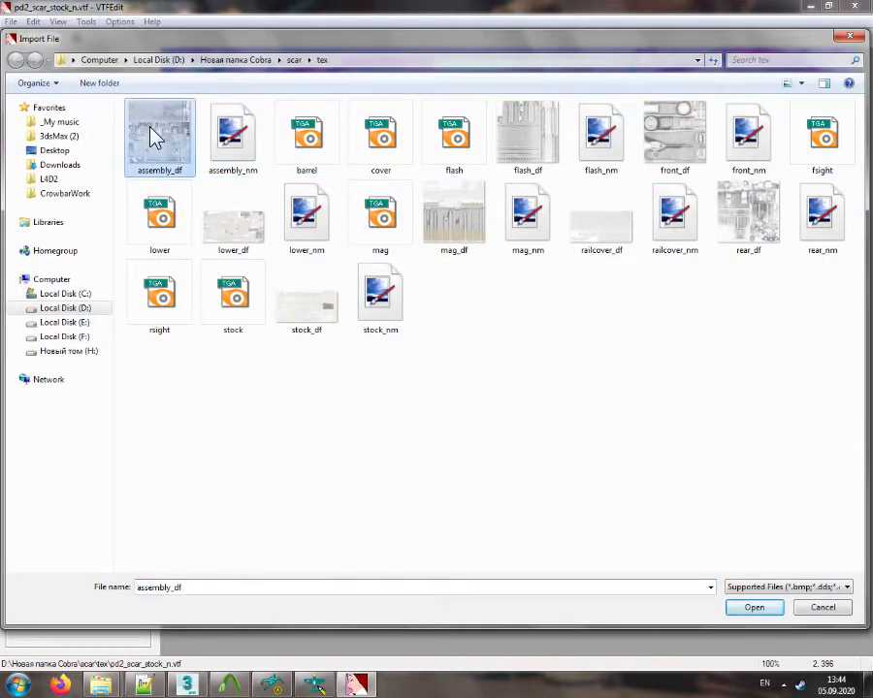
left_click(380, 279)
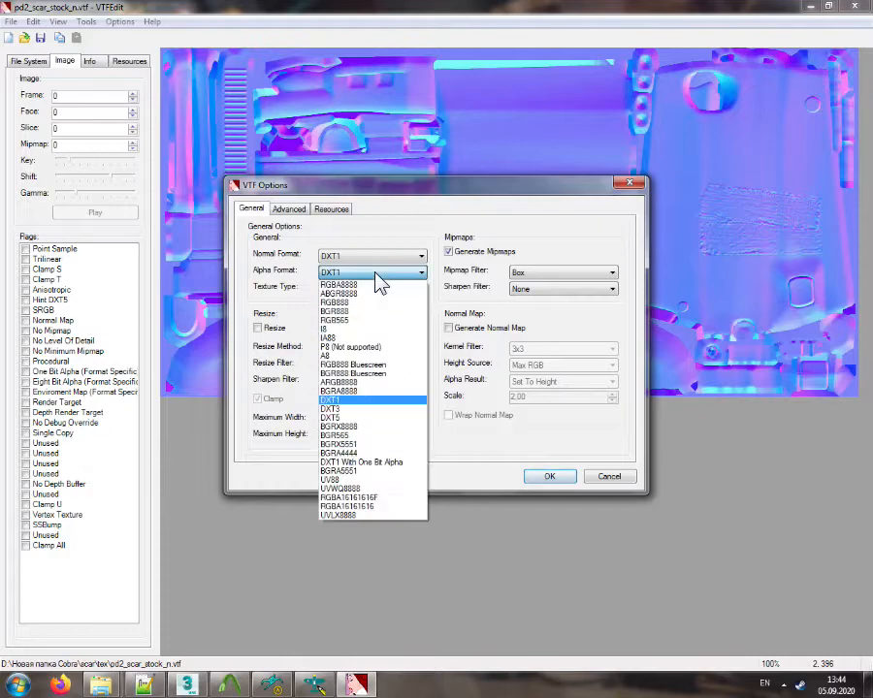
left_click(365, 423)
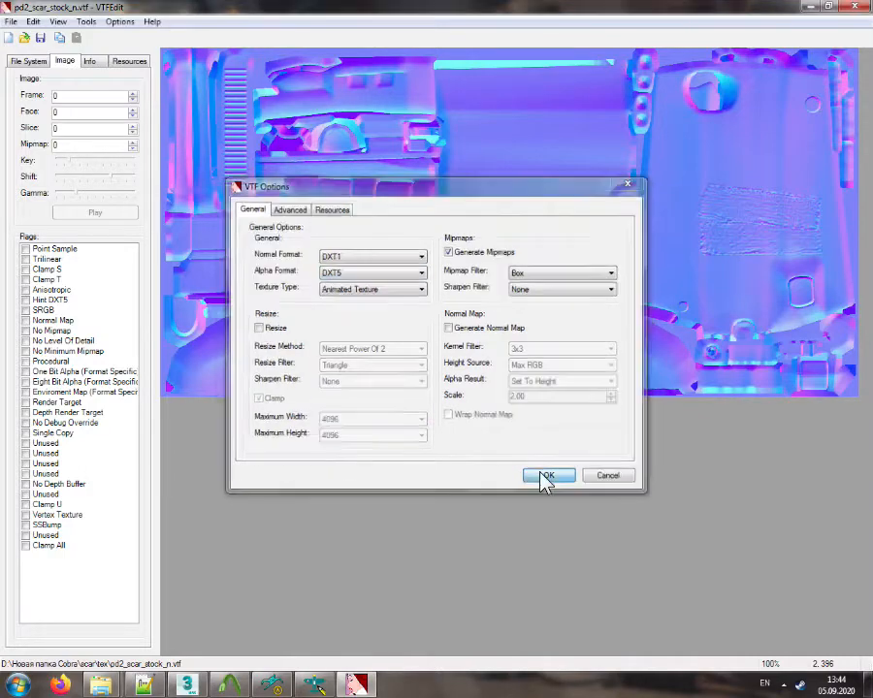
left_click(547, 477)
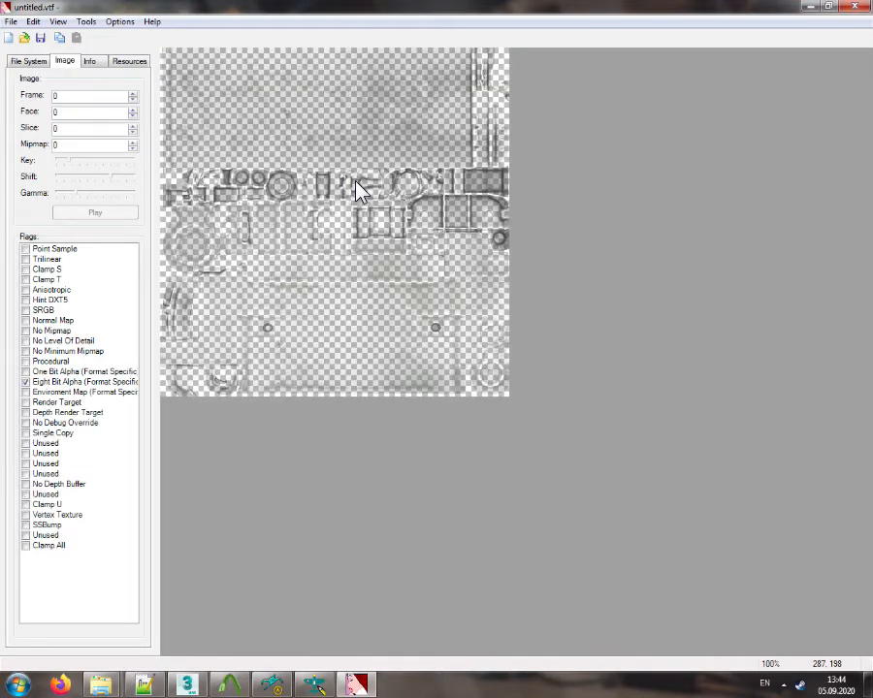
Save the imported assembly diffuse texture in the tex folder as pd2_scar_barrel_d
left_click(40, 37)
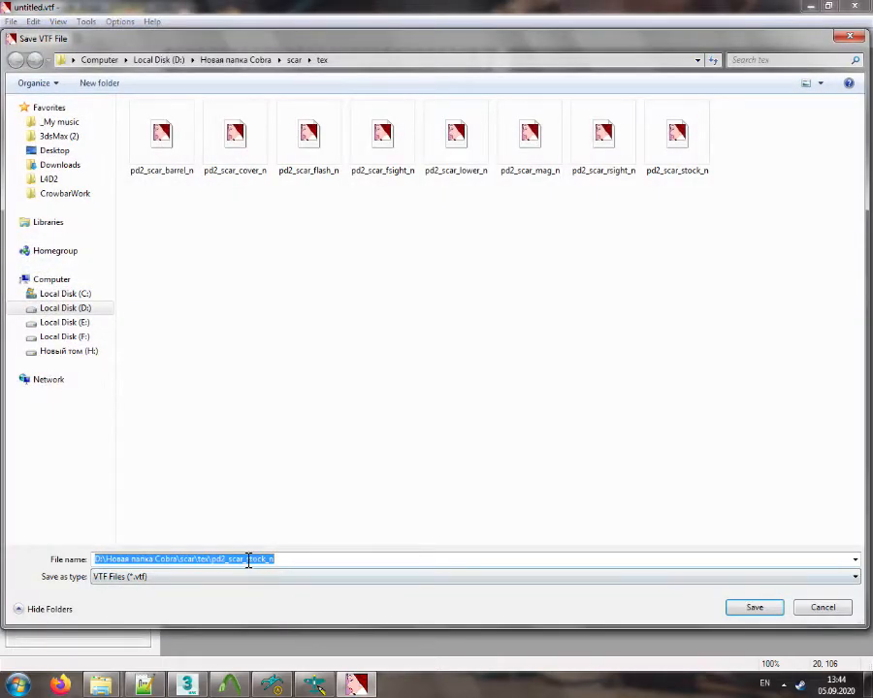
left_click(249, 560)
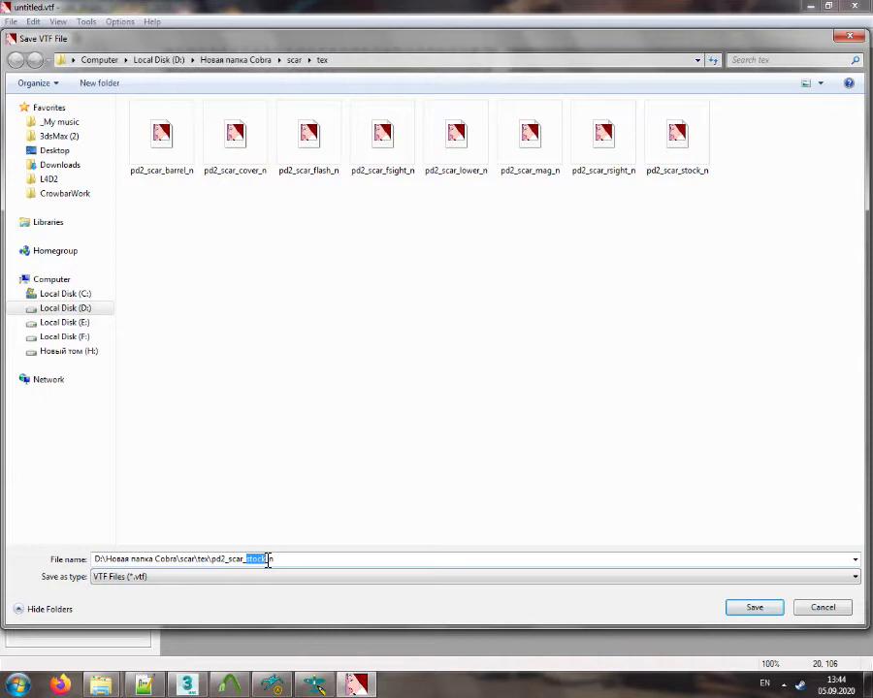
type("barrel")
key("Delete")
key("Delete")
type("_d")
key("Return")
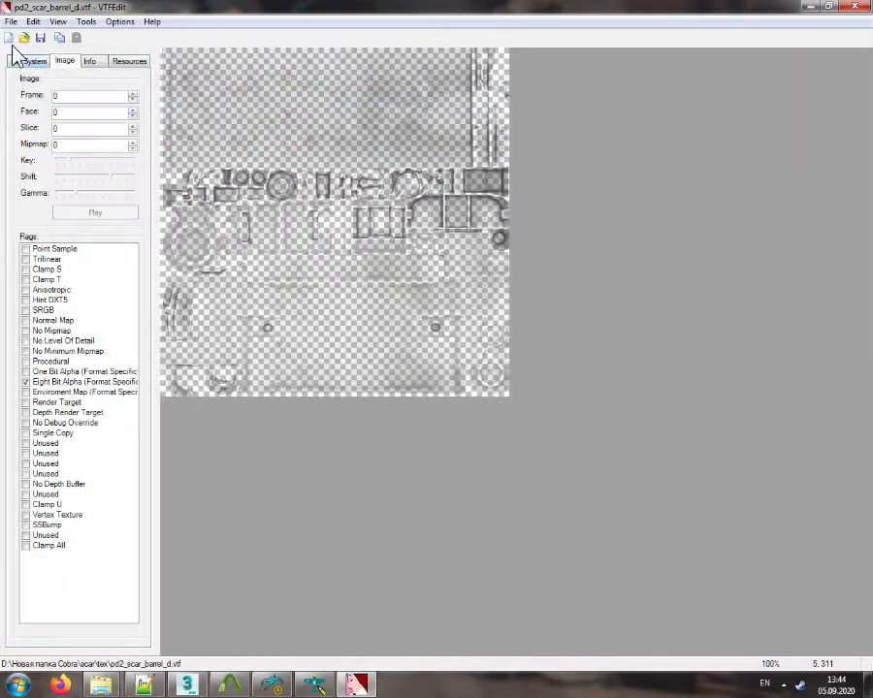
Import the flash_df texture with the current VTF options and save it as pd2_scar_flash_d
left_click(12, 38)
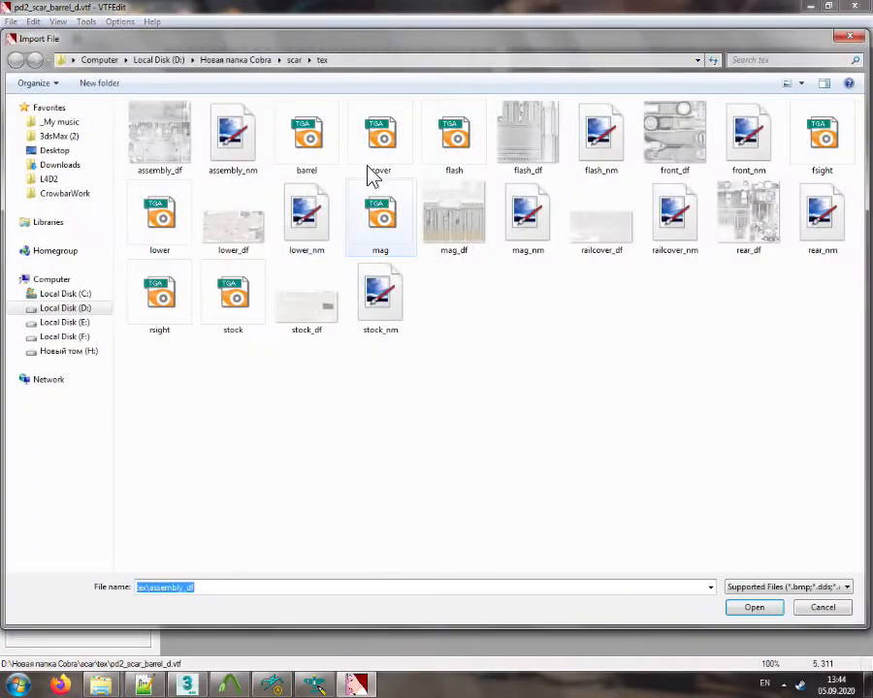
double_click(528, 135)
left_click(530, 477)
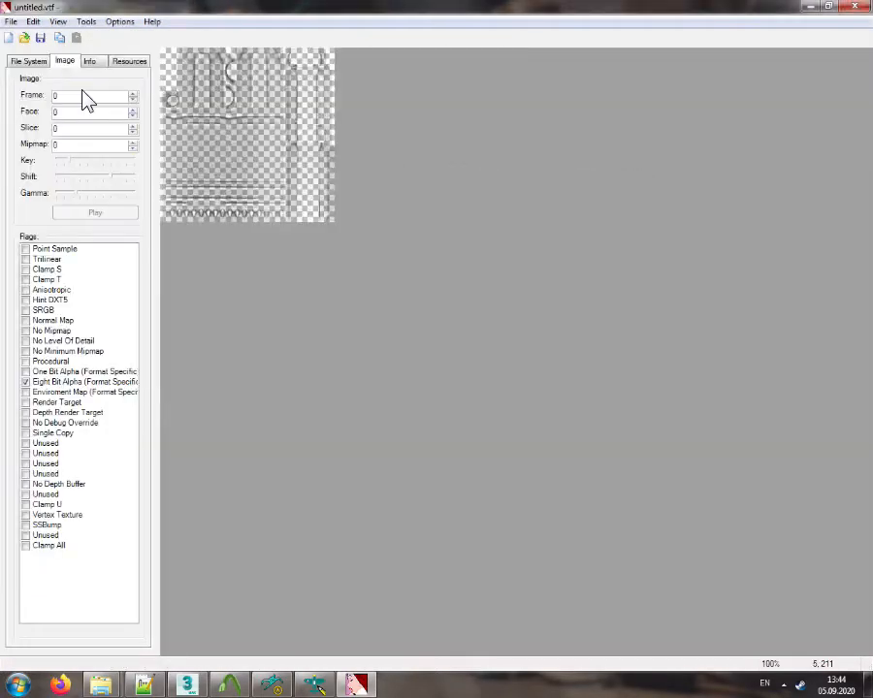
left_click(40, 38)
left_click_drag(246, 561, 262, 561)
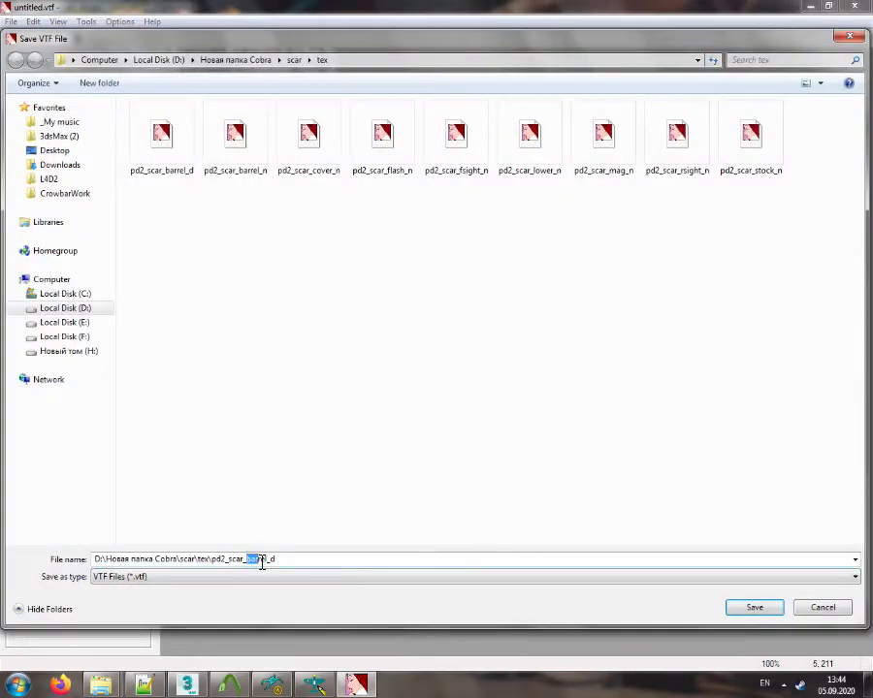
key("Return")
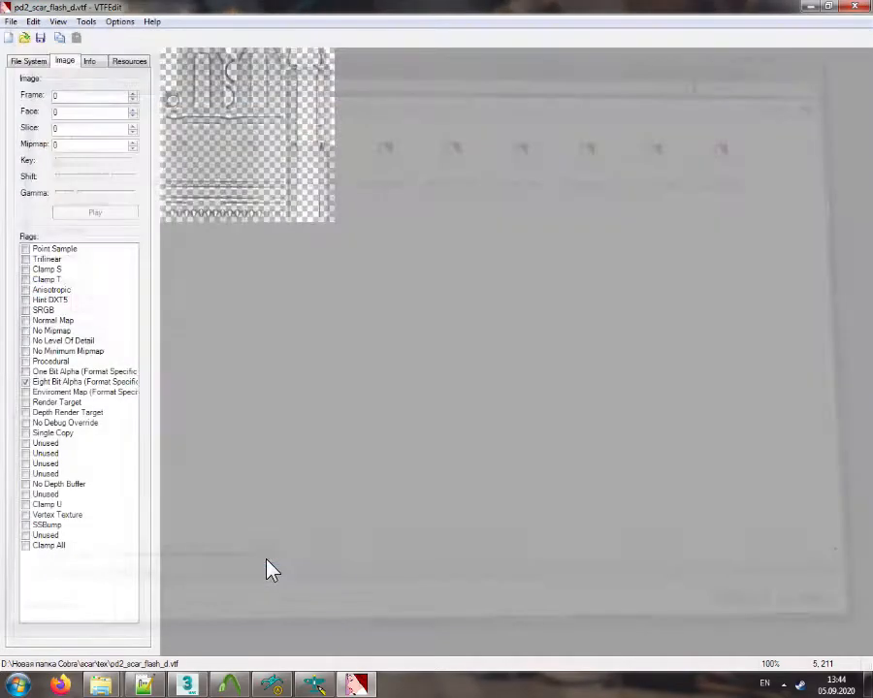
Import the front_df texture with the current VTF options and save it as pd2_scar_fsight_d
left_click(11, 37)
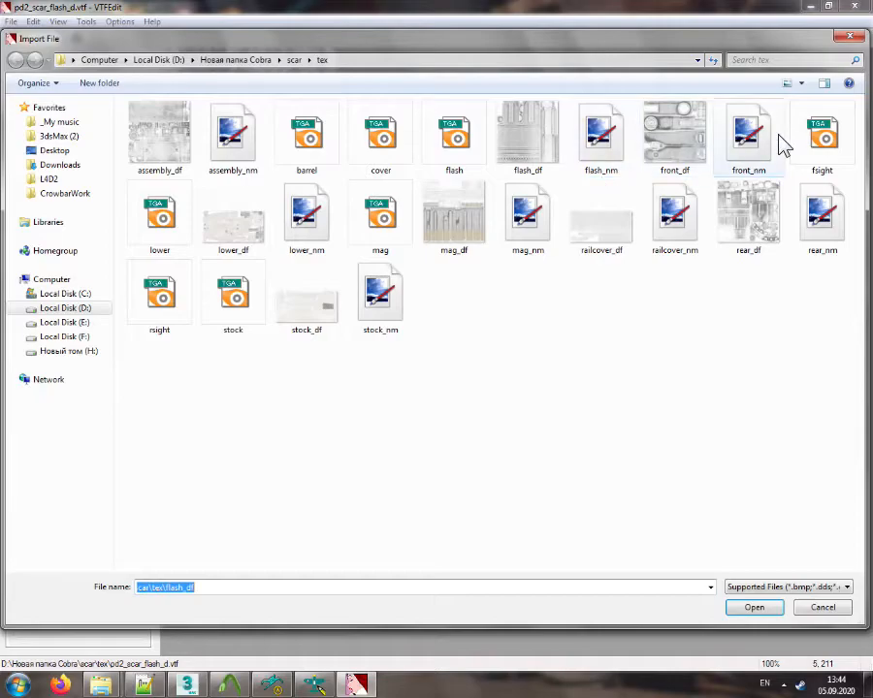
double_click(696, 145)
left_click(549, 476)
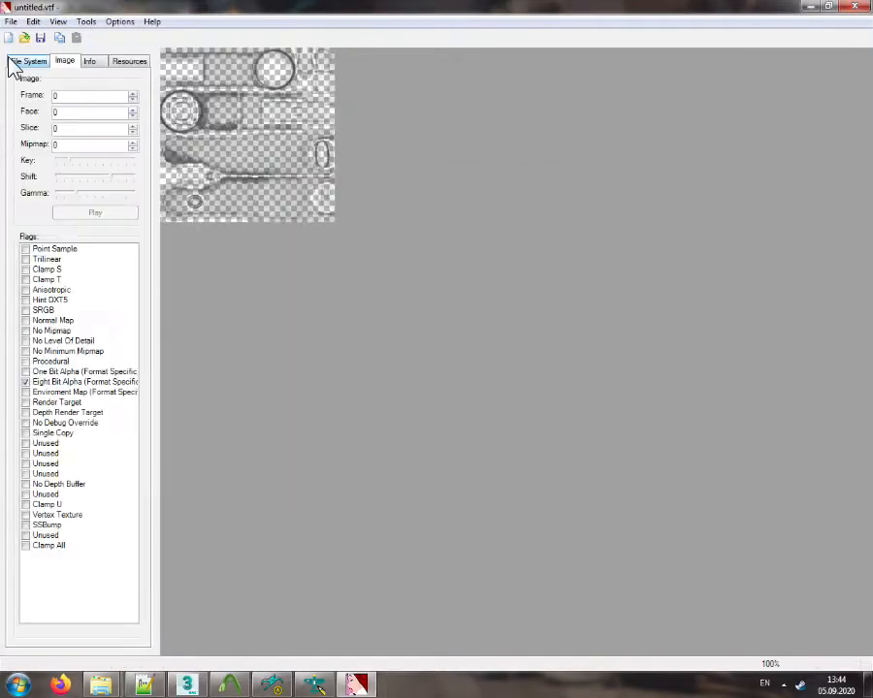
left_click(40, 37)
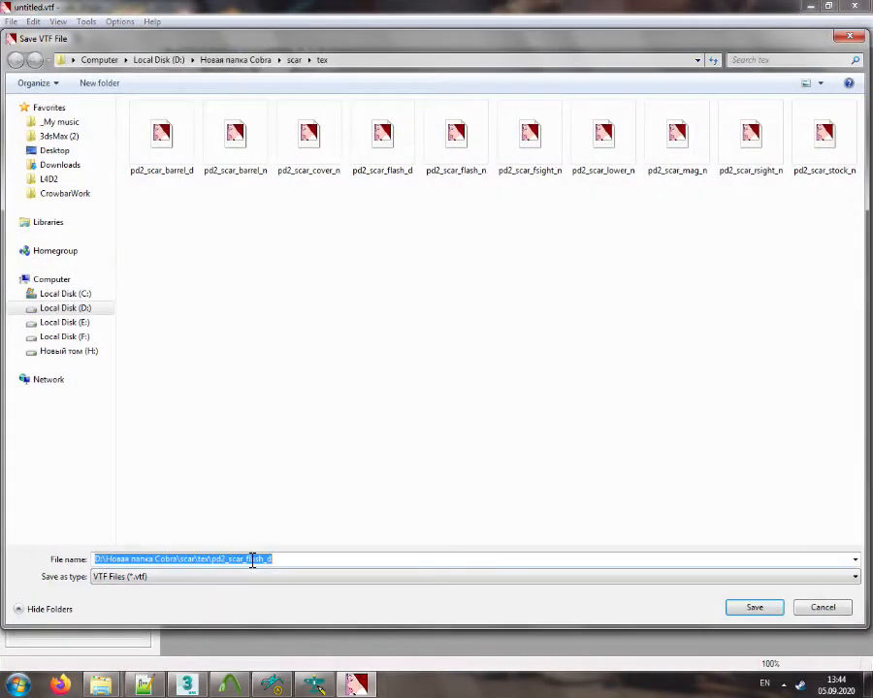
left_click_drag(249, 560, 262, 563)
key("Return")
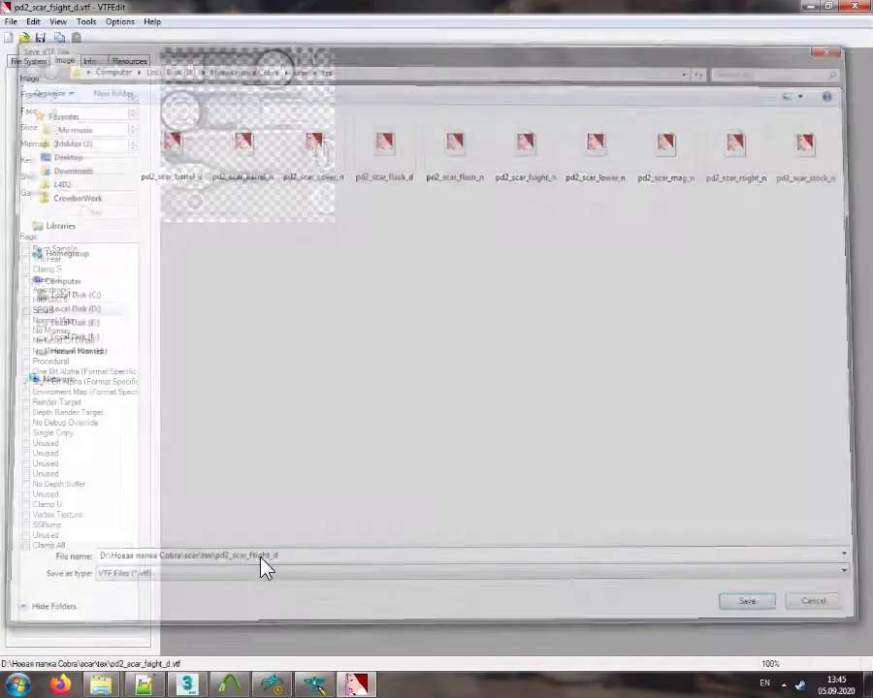
Import the lower_df texture with the current VTF options and save it as pd2_scar_lower_d
left_click(10, 37)
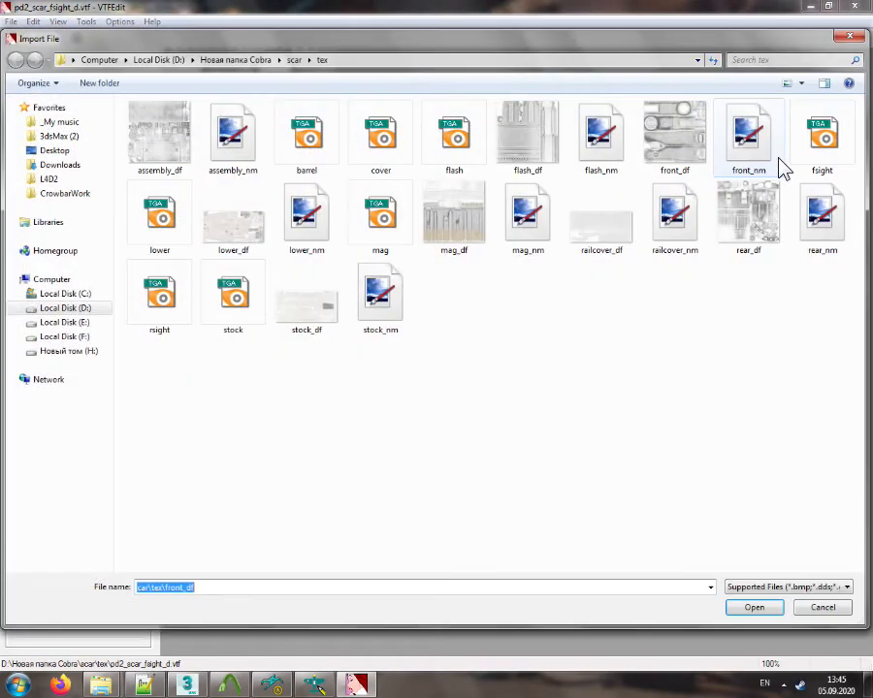
double_click(220, 229)
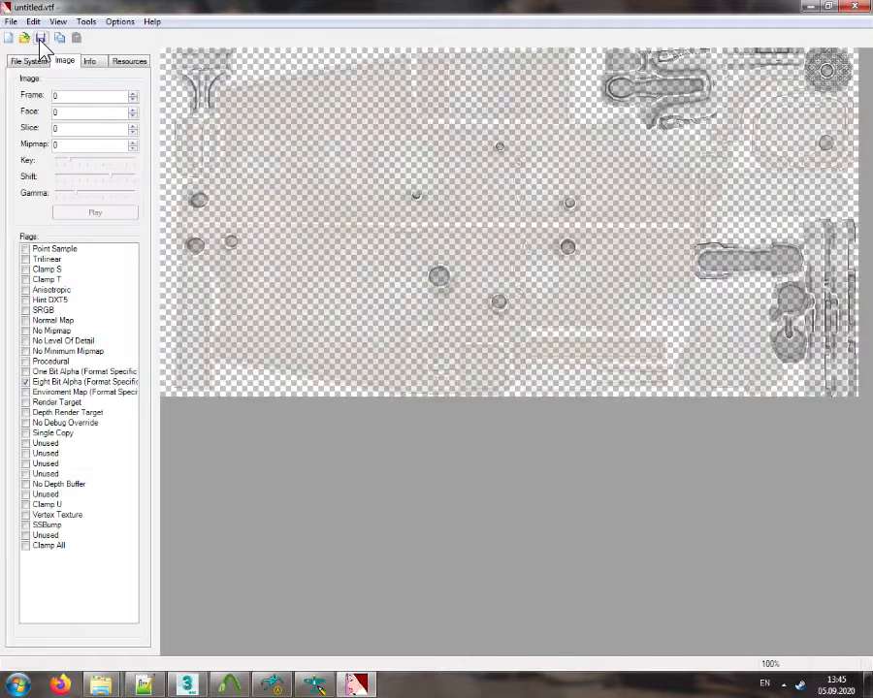
left_click(40, 37)
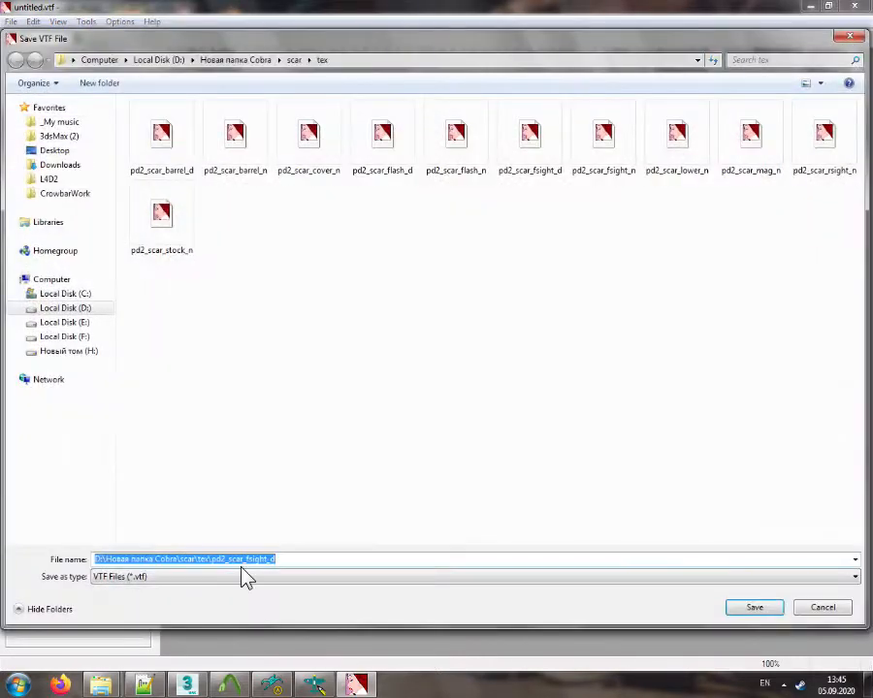
left_click_drag(248, 559, 265, 560)
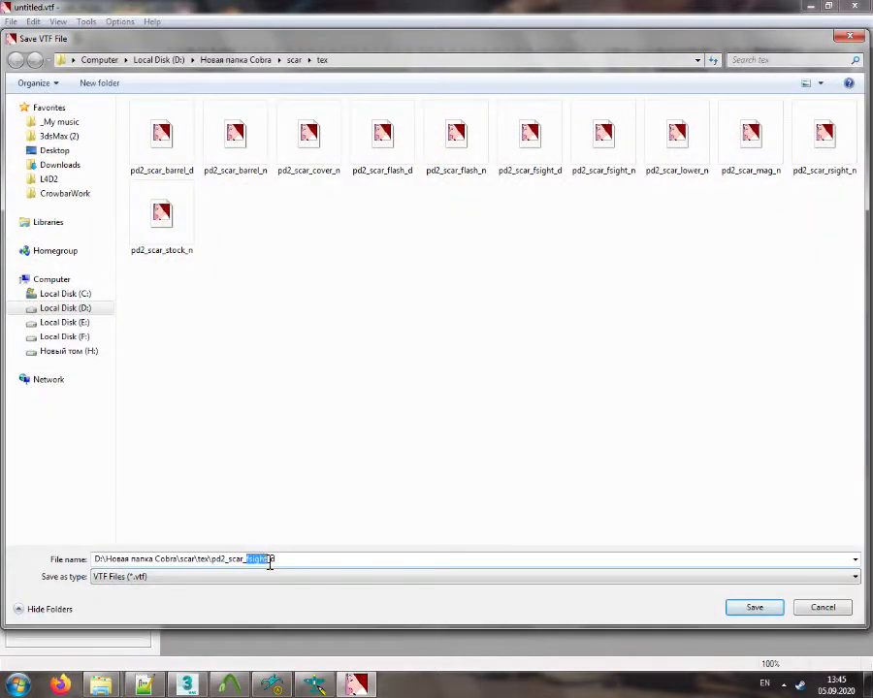
type("lower")
key("Return")
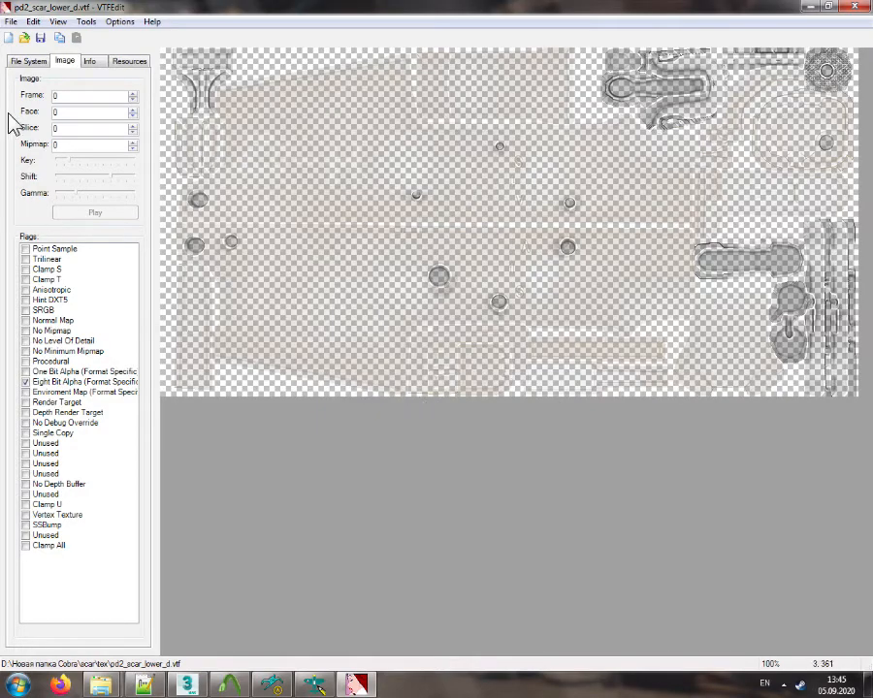
Import the mag_df texture with the current VTF options and save it as pd2_scar_mag_d
left_click(9, 38)
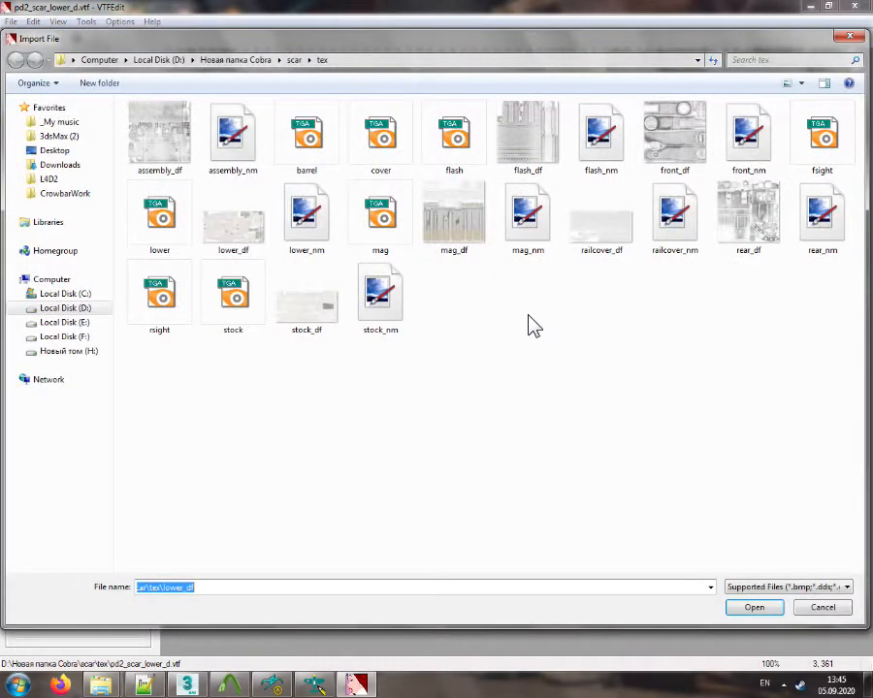
double_click(458, 214)
left_click(547, 477)
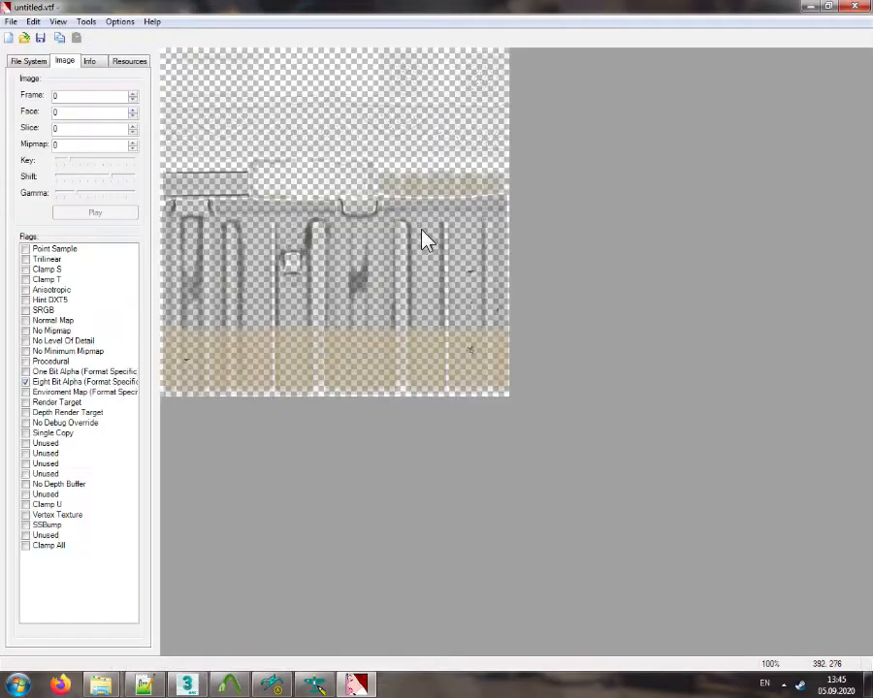
left_click(40, 38)
left_click_drag(247, 559, 257, 560)
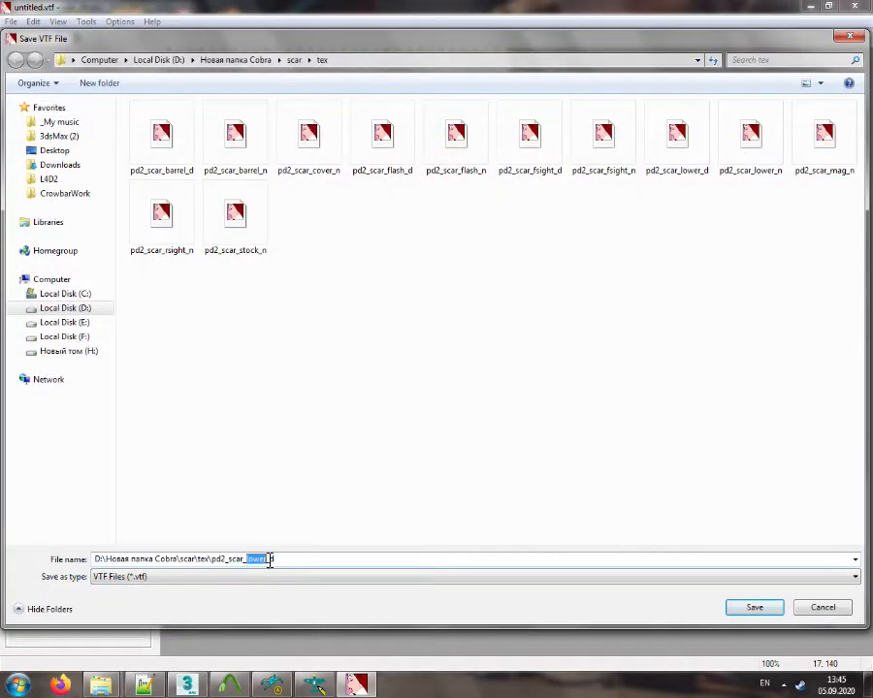
type("mag")
key("Return")
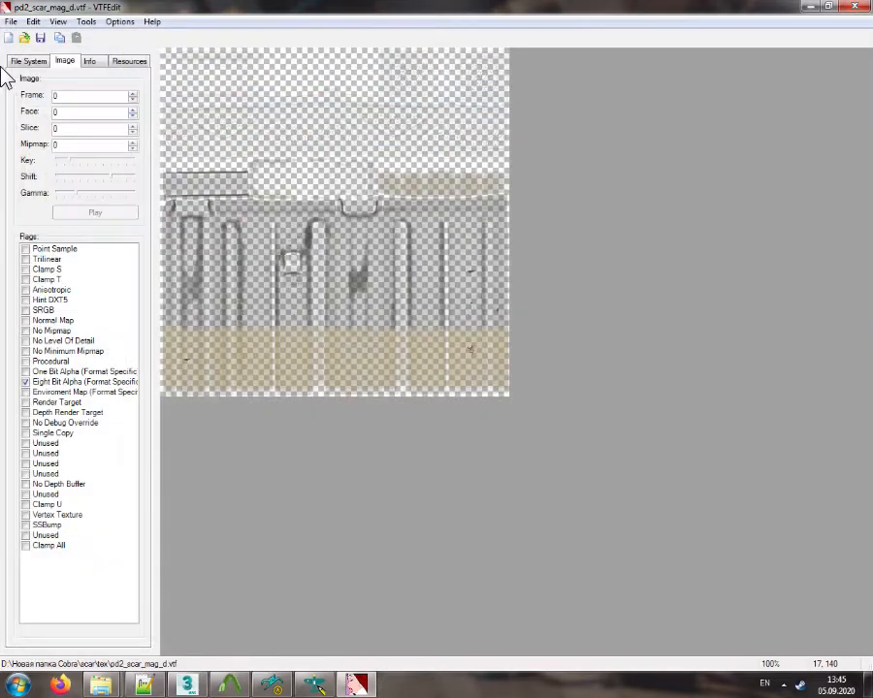
Import the railcover_df texture with the current VTF options and save it as pd2_scar_cover_d
key("ctrl+i")
left_click(582, 243)
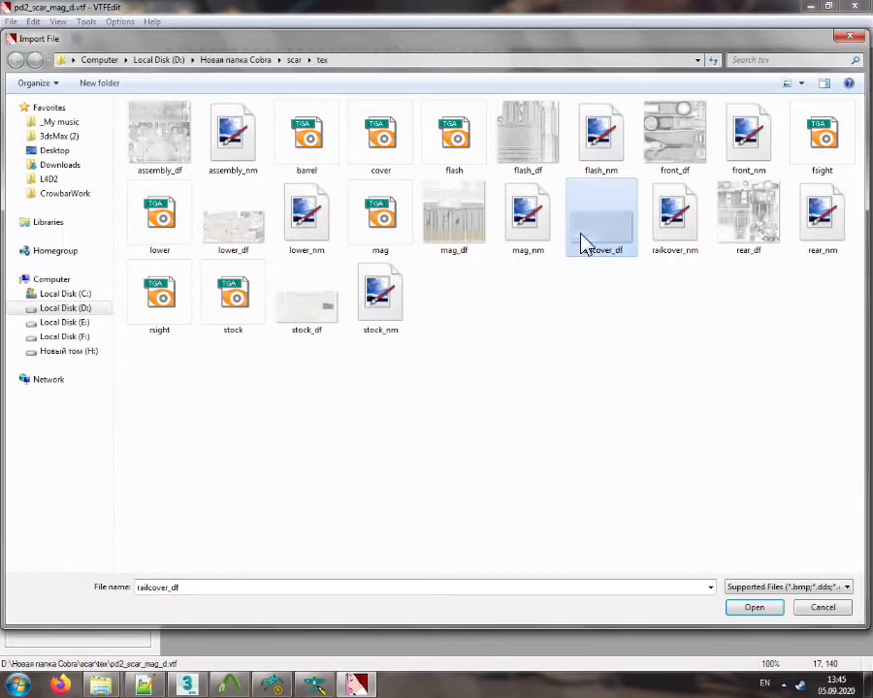
double_click(587, 243)
left_click(547, 476)
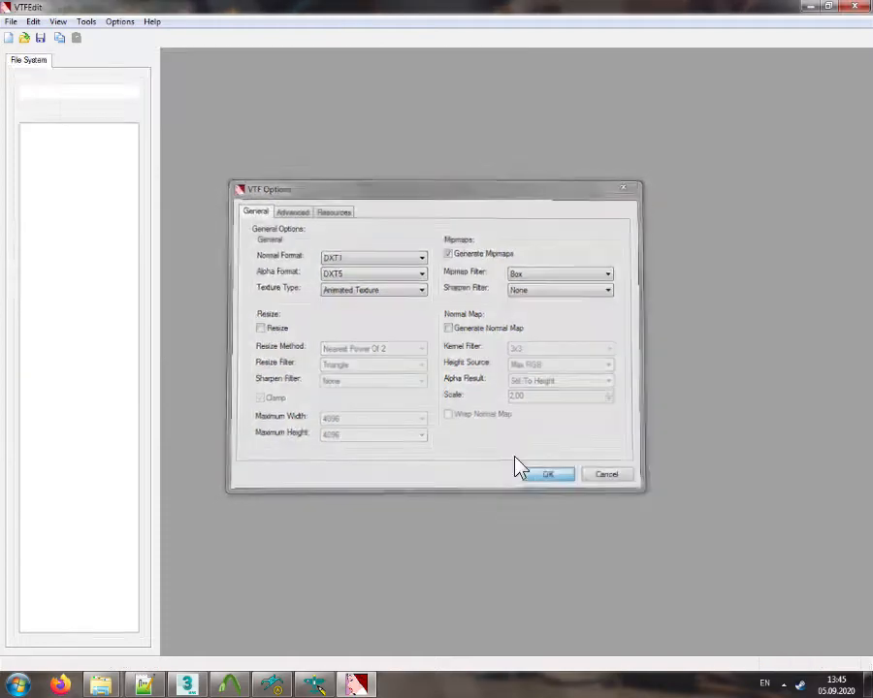
left_click(40, 38)
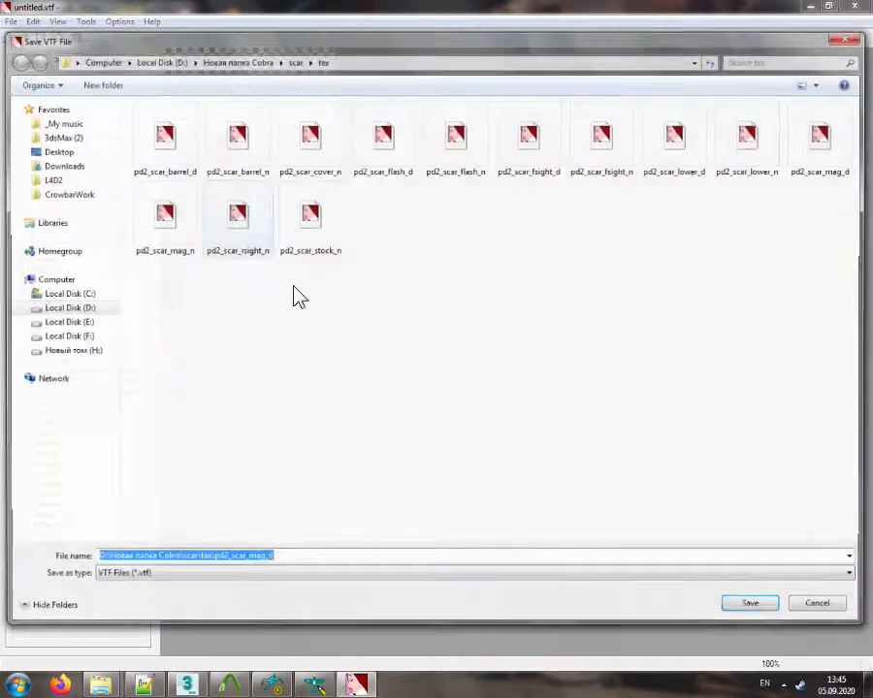
left_click_drag(248, 561, 263, 561)
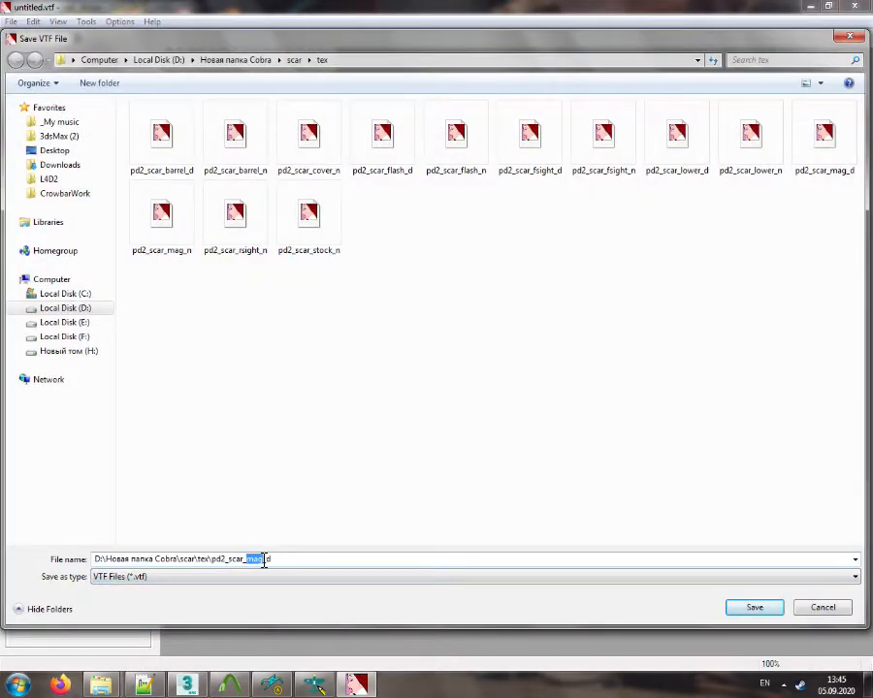
key("Return")
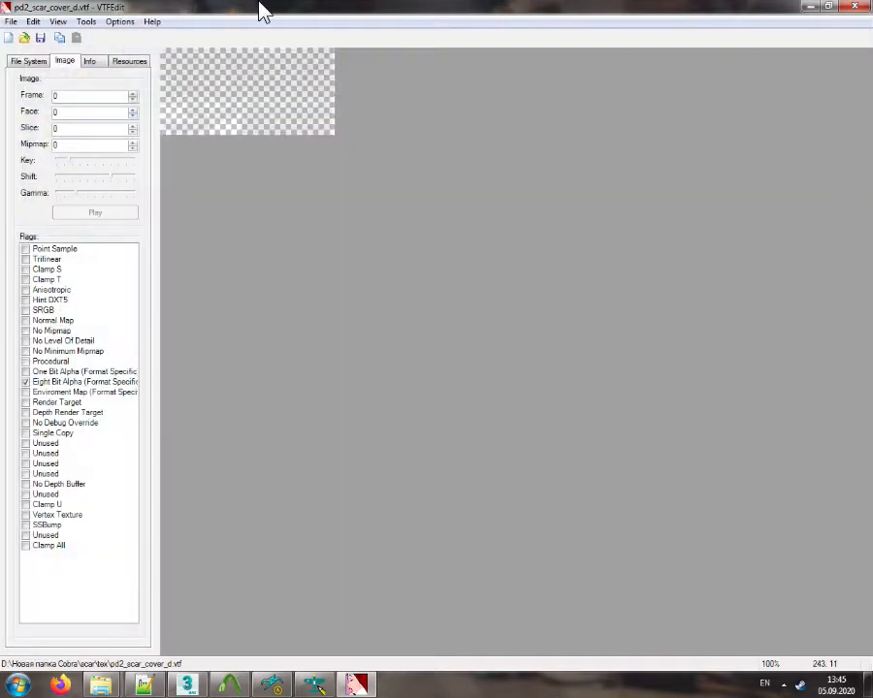
Import the rear_df texture with the current VTF options and save it as pd2_scar_rsight_d
left_click(7, 39)
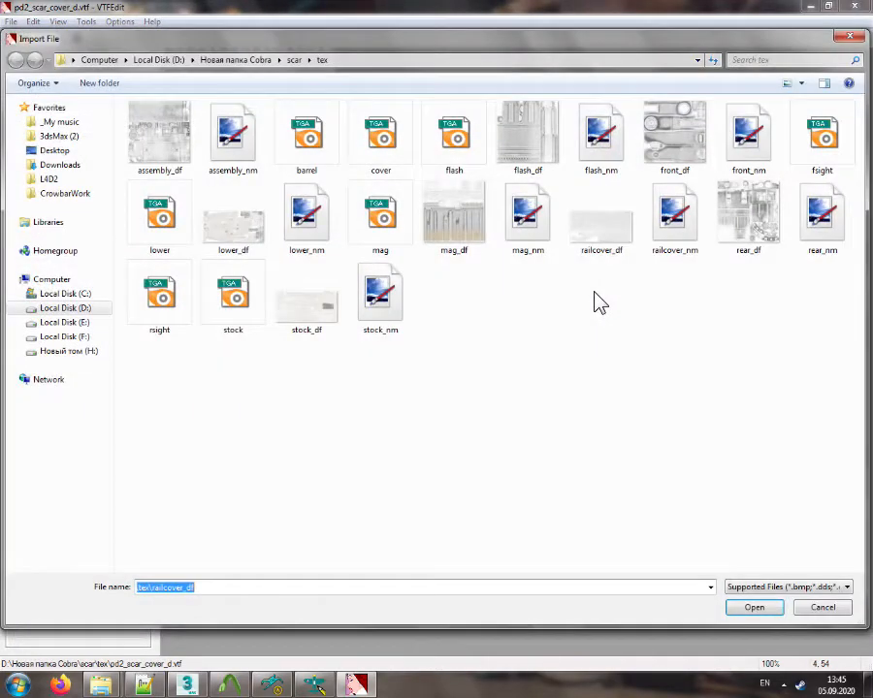
double_click(755, 226)
left_click(545, 475)
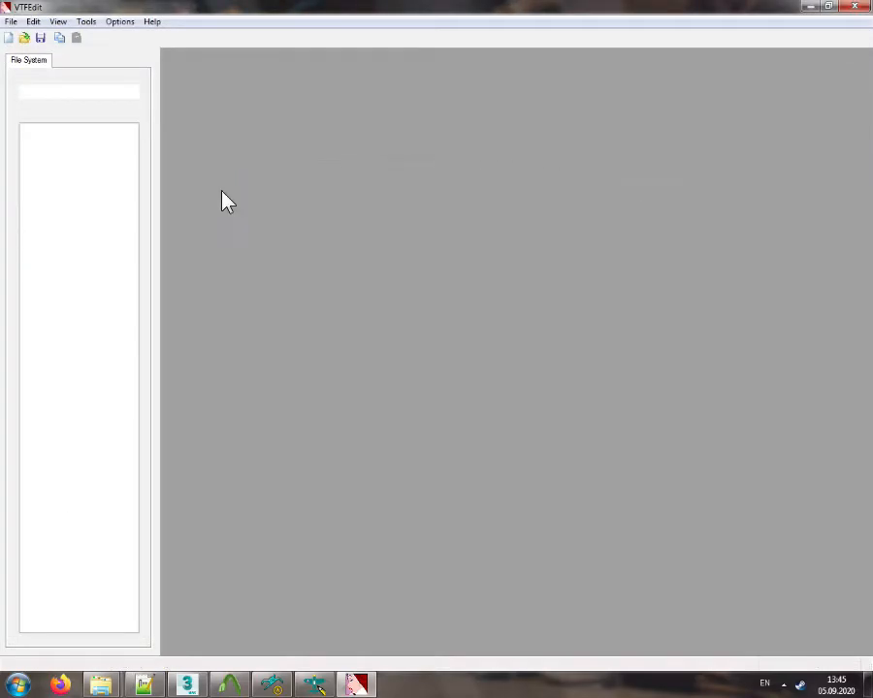
left_click(40, 38)
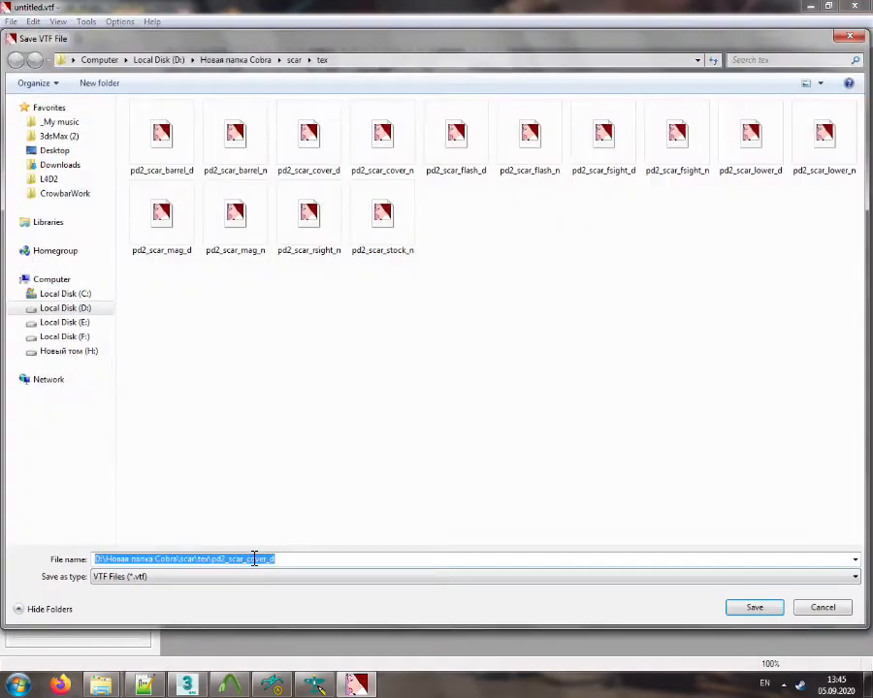
left_click(254, 560)
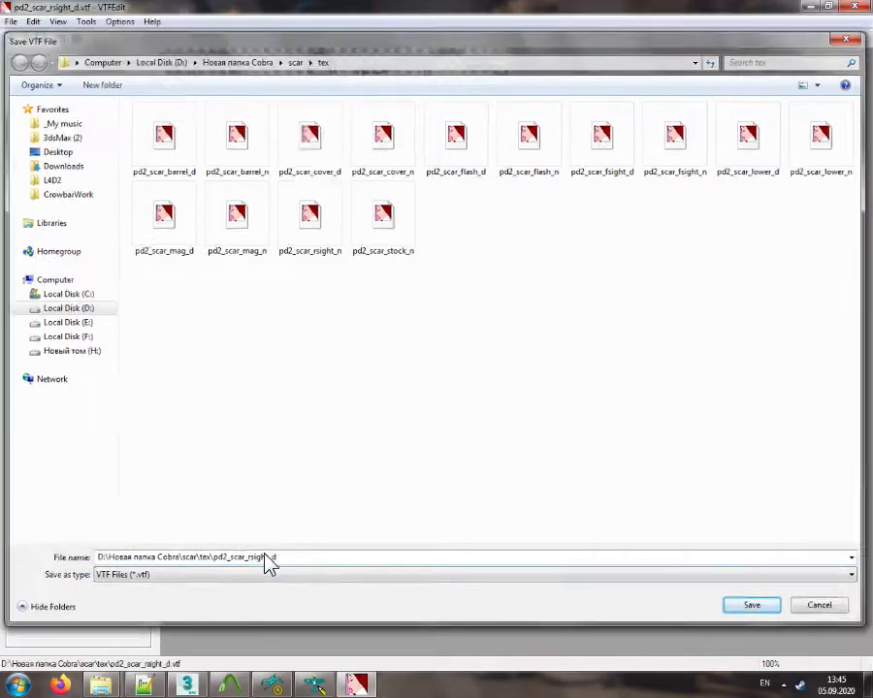
key("Return")
Import the stock_df texture with the current VTF options and save it as pd2_scar_stock_d
left_click(9, 39)
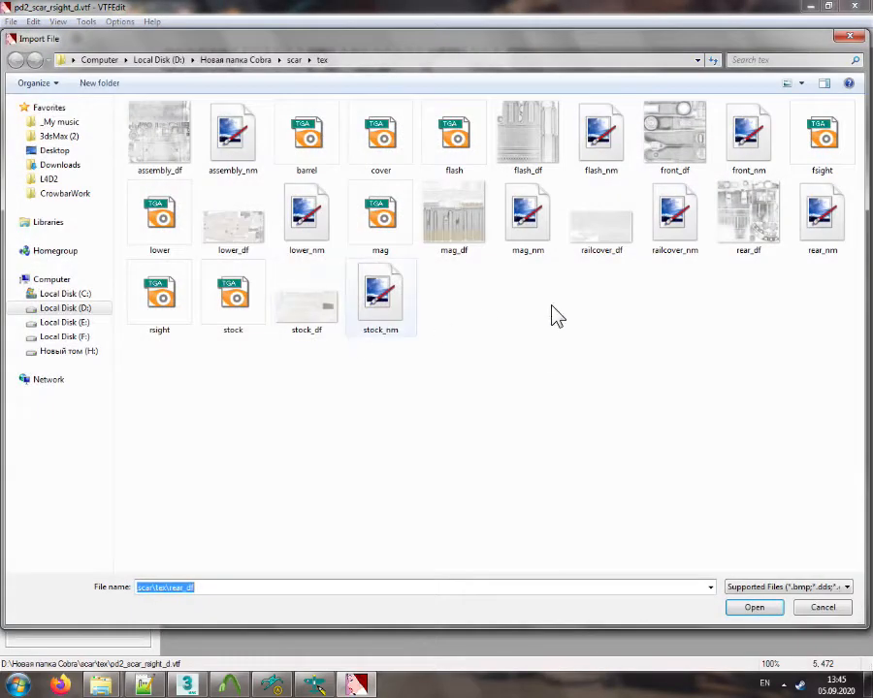
double_click(309, 311)
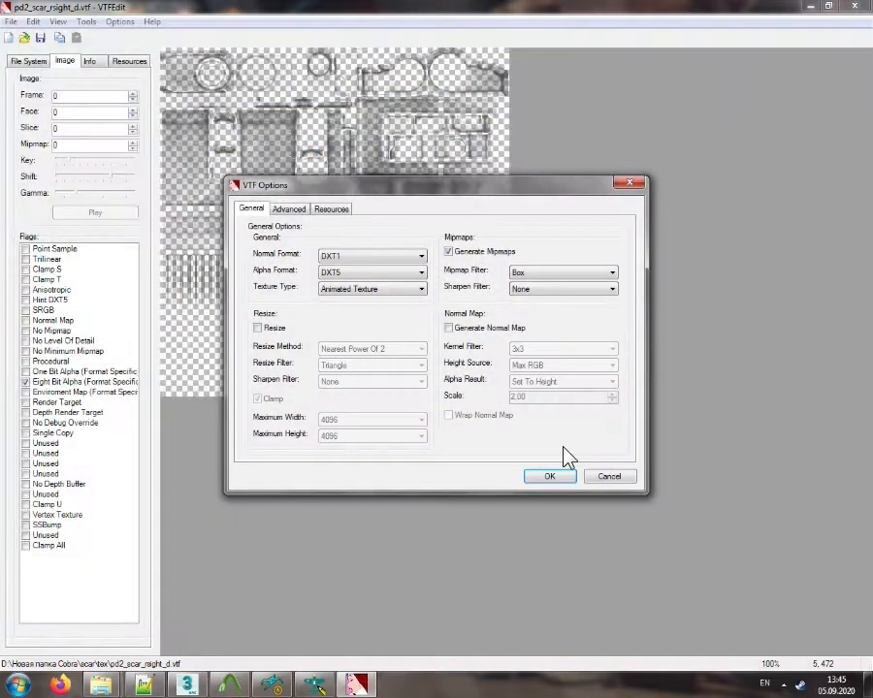
left_click(547, 473)
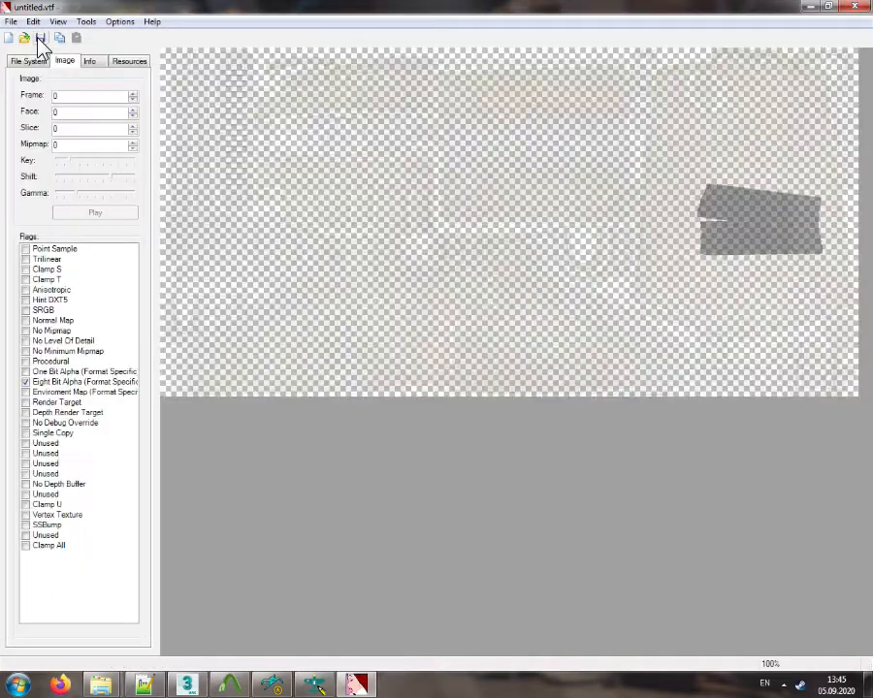
left_click(39, 38)
left_click_drag(246, 561, 258, 562)
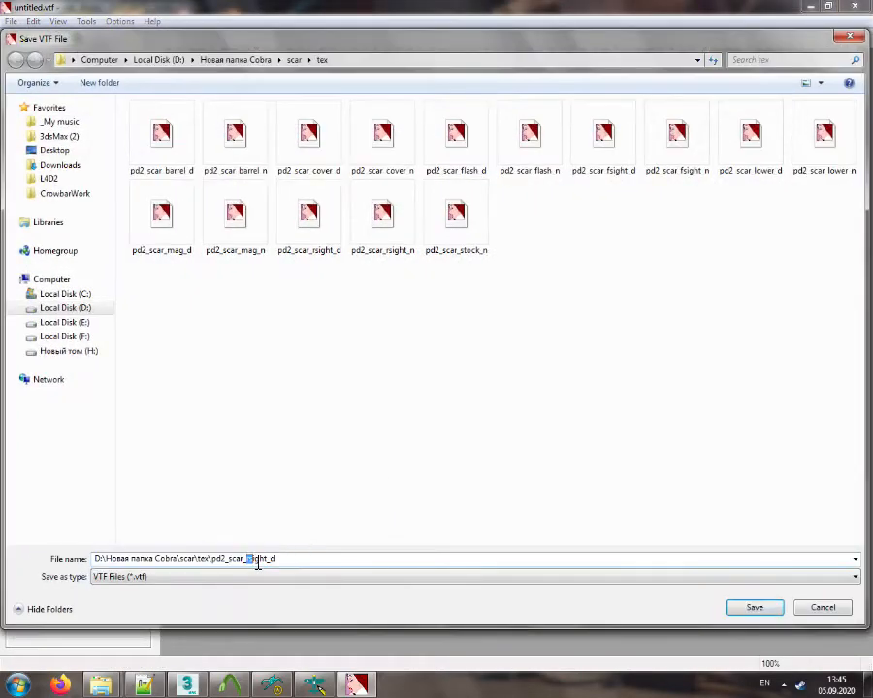
key("BackSpace")
type("stock")
key("Return")
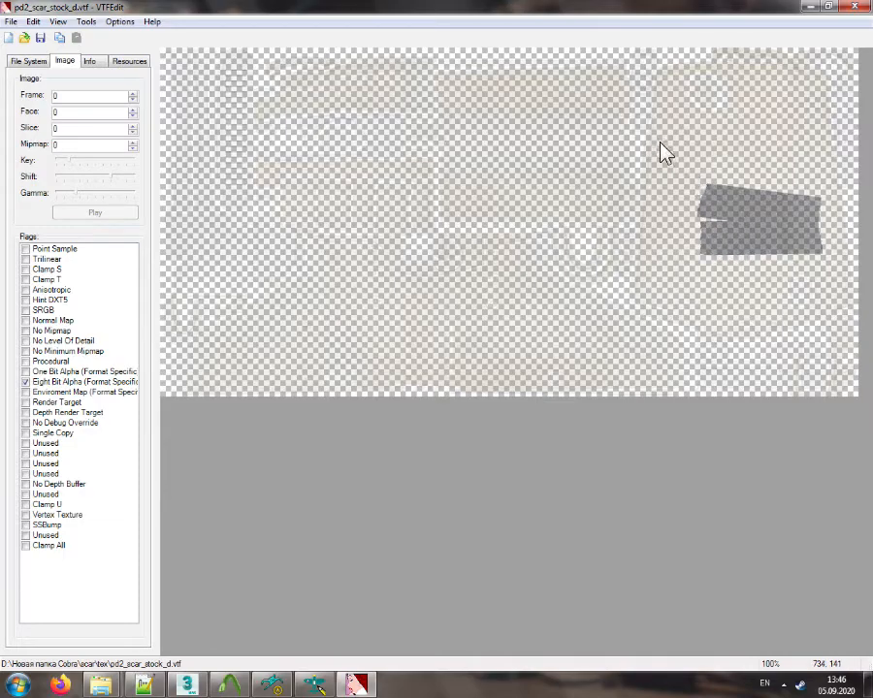
Close VTFEdit and copy all pd2_scar VTF files, from barrel_d through stock_n, from the tex folder into the pd2scar materials folder
left_click(829, 7)
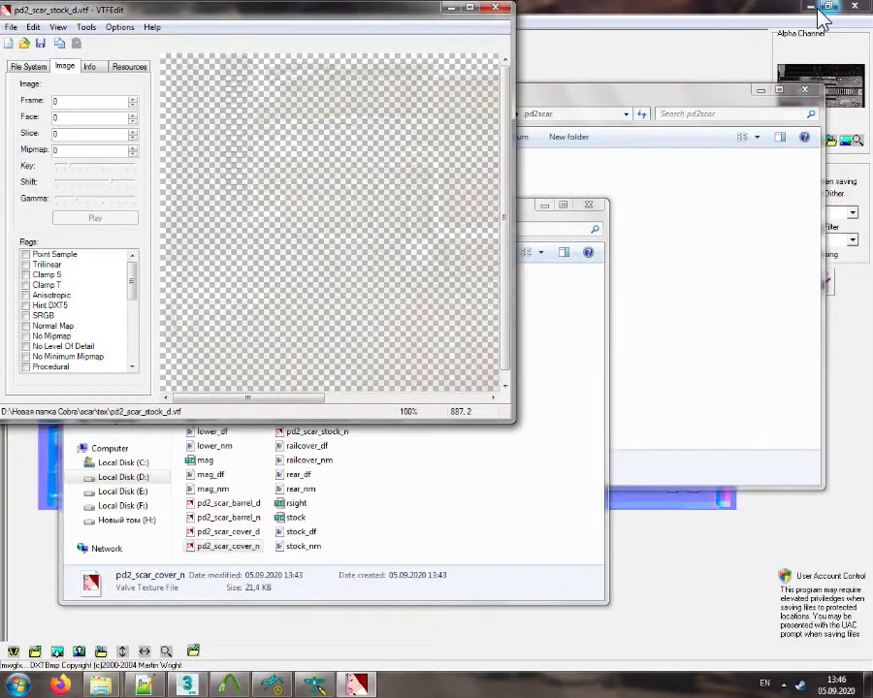
left_click(472, 9)
left_click(853, 7)
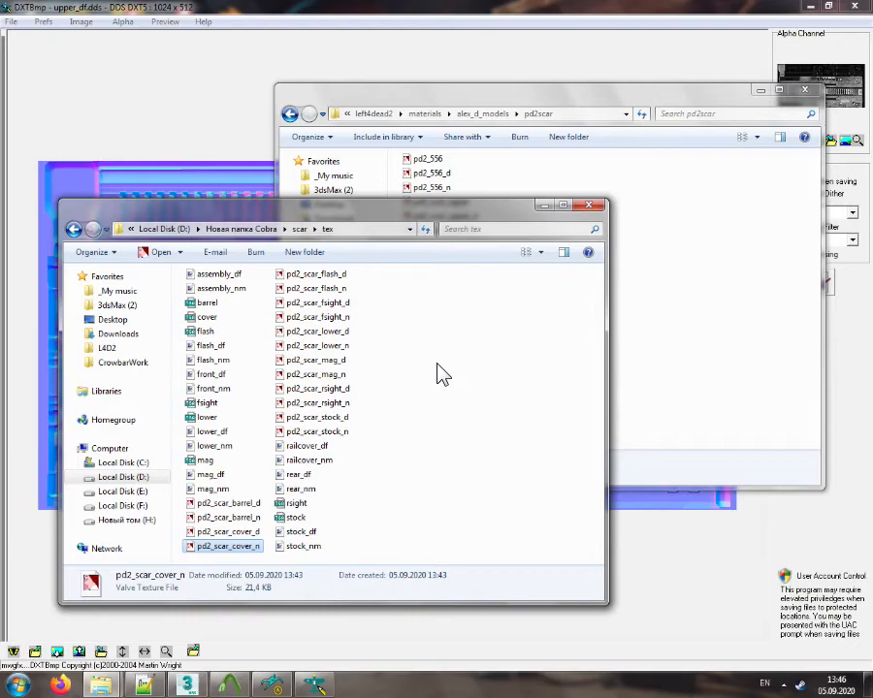
left_click(224, 506)
left_click(307, 431, "shift")
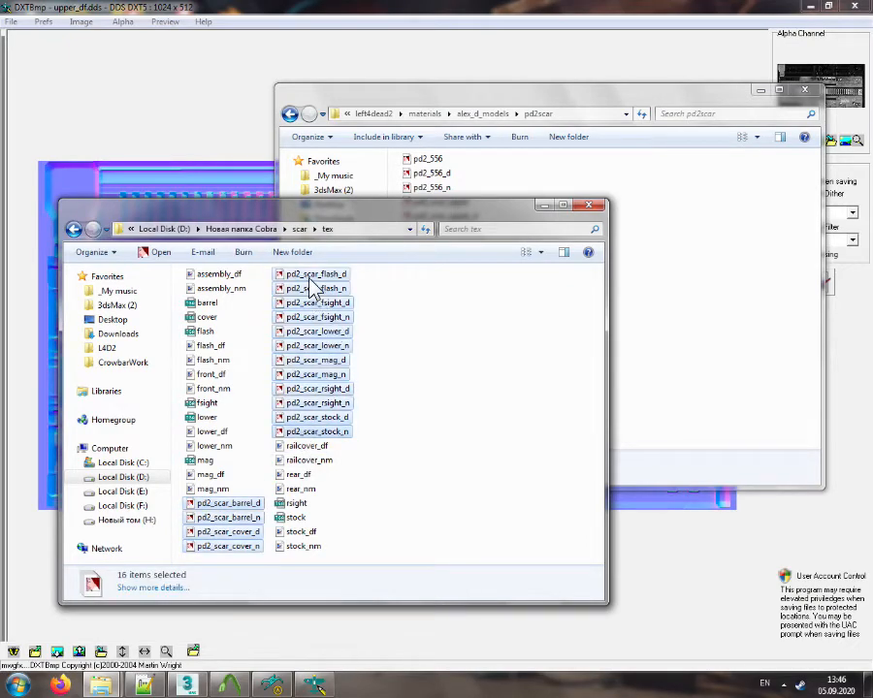
left_click_drag(312, 288, 668, 309)
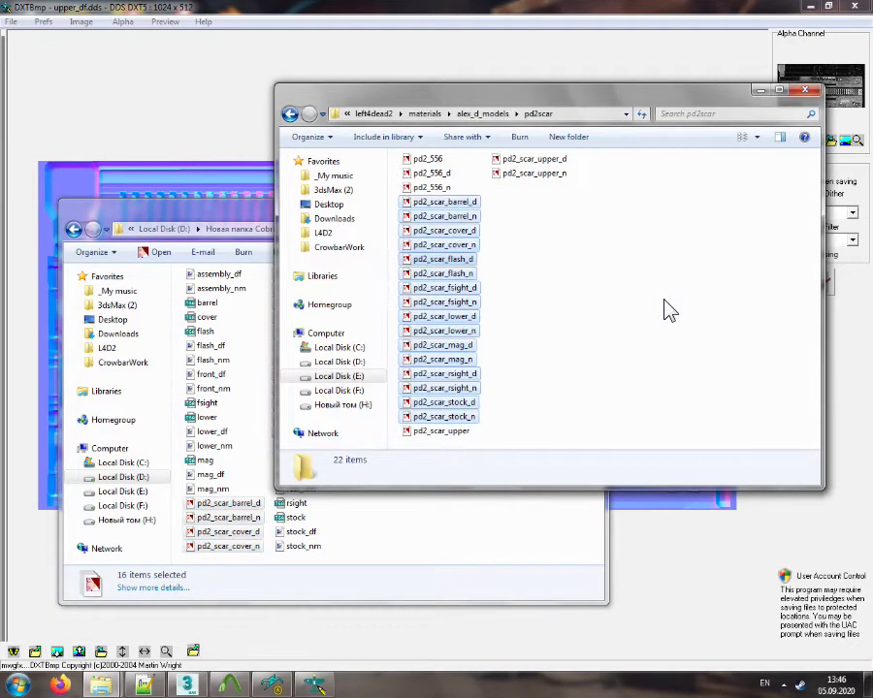
Duplicate the pd2_scar_upper material as pd2_scar_stock and point its base texture and bumpmap to pd2_scar_stock_d and pd2_scar_stock_n
left_click(601, 253)
left_click_drag(453, 431, 645, 336, "ctrl")
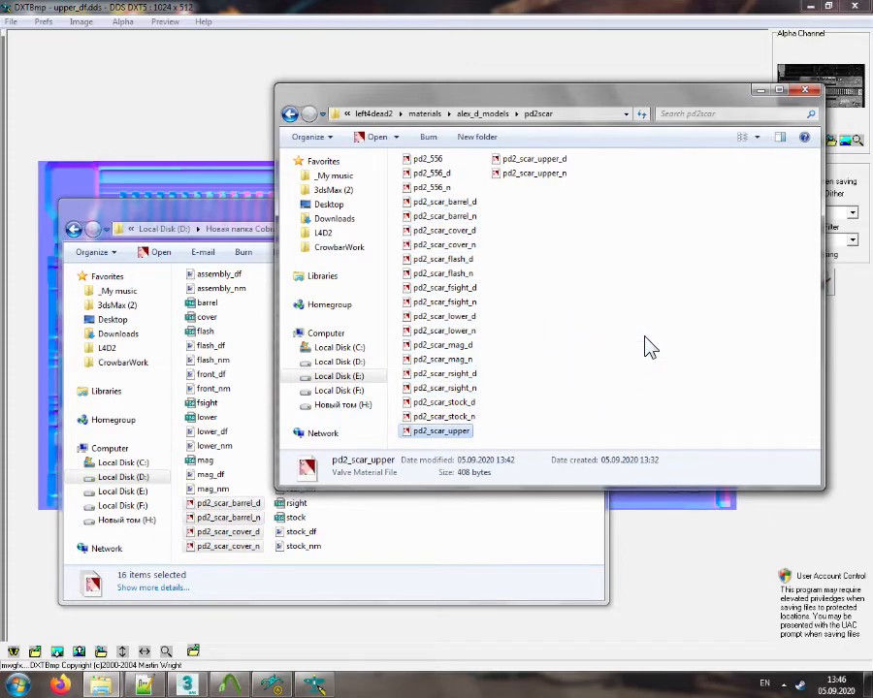
left_click(469, 430)
left_click_drag(448, 431, 522, 434)
type("stock")
key("Return")
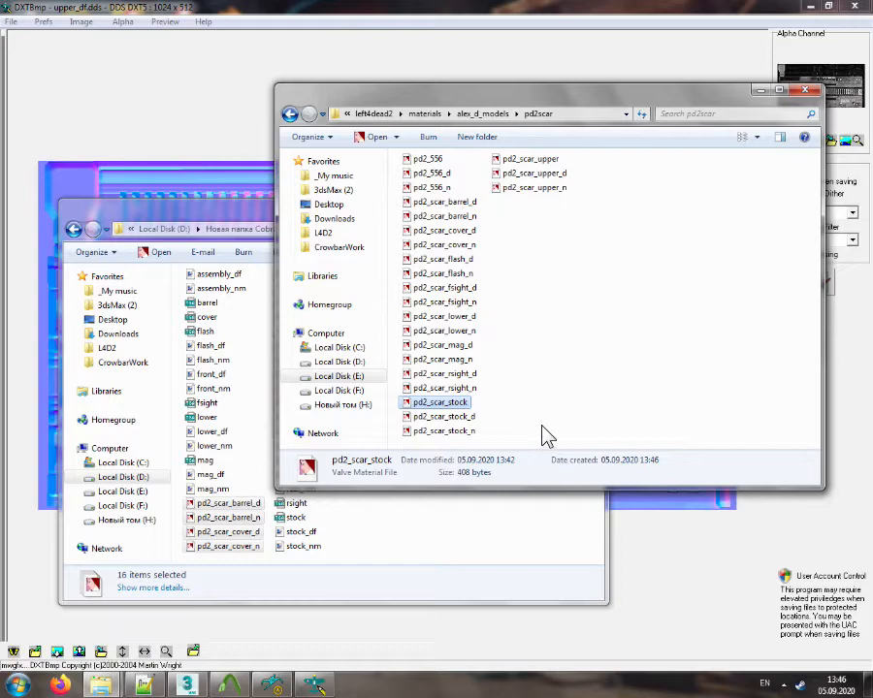
double_click(446, 404)
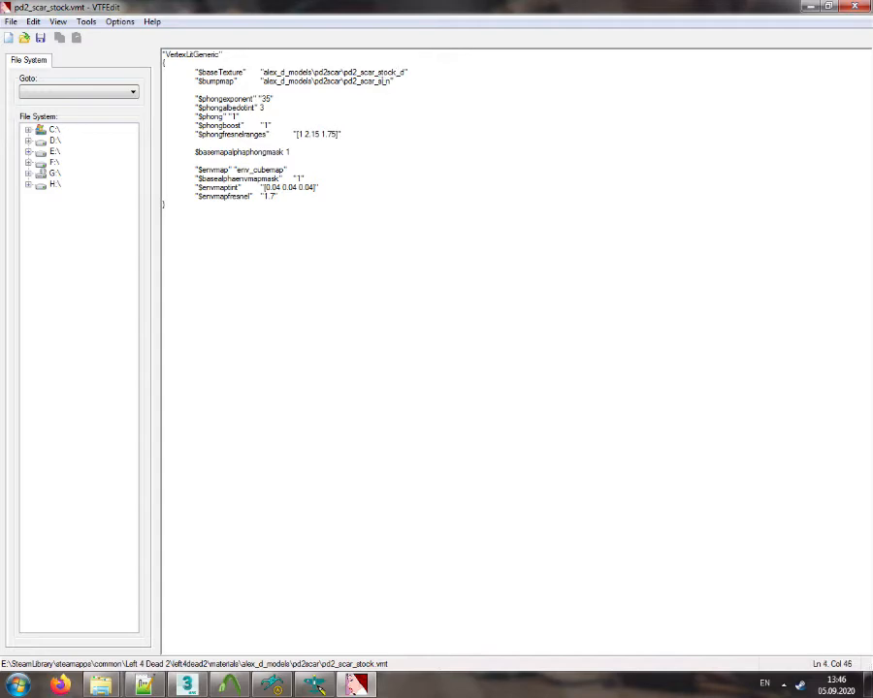
left_click(854, 6)
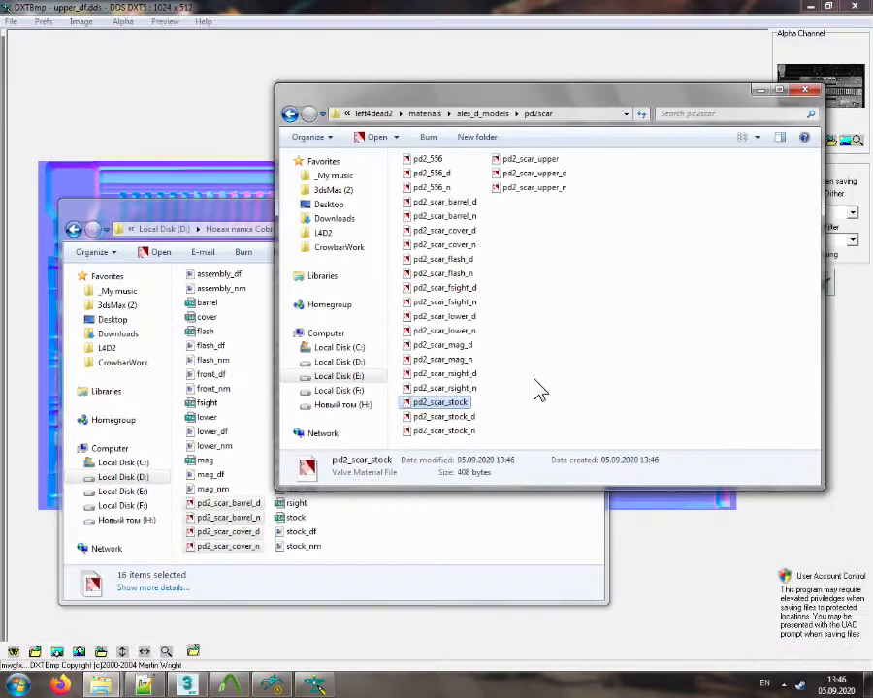
Duplicate the pd2_scar_stock material as pd2_scar_rsight and point its base texture and bumpmap to pd2_scar_rsight_d and pd2_scar_rsight_n
key("ctrl+c")
key("ctrl+v")
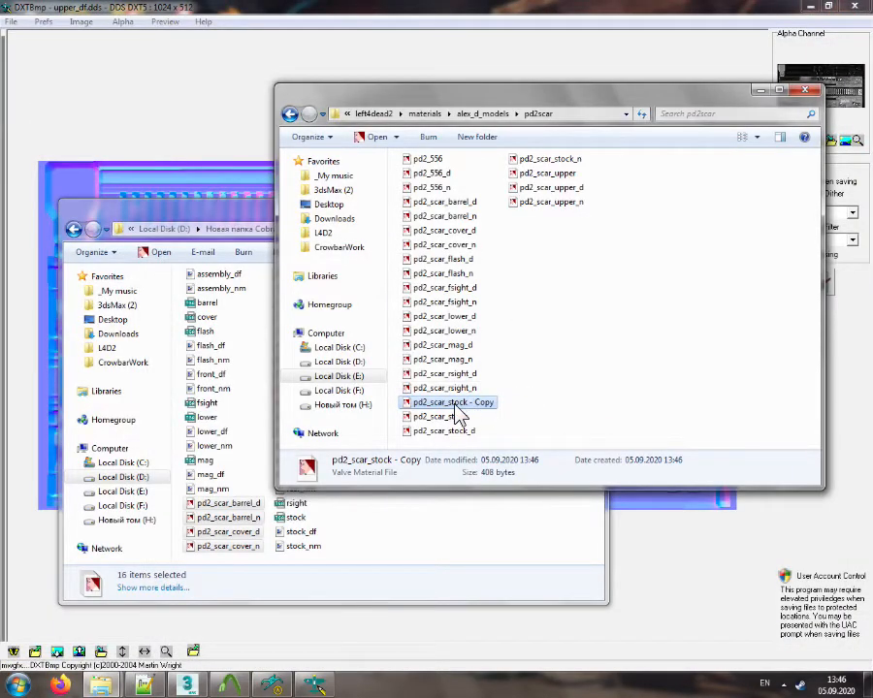
key("F2")
left_click_drag(452, 405, 566, 395)
type("r")
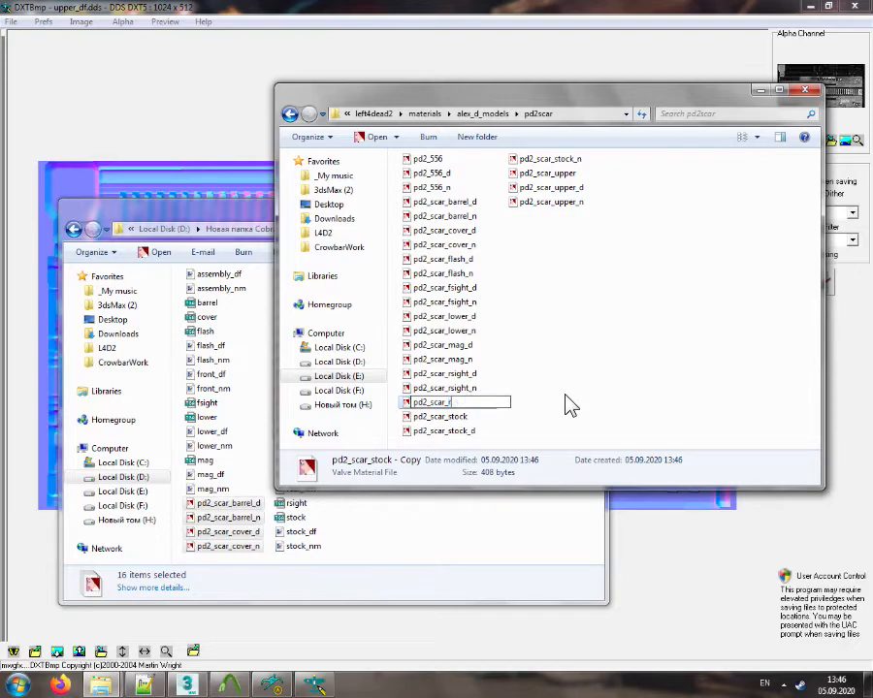
type("sight")
key("Return")
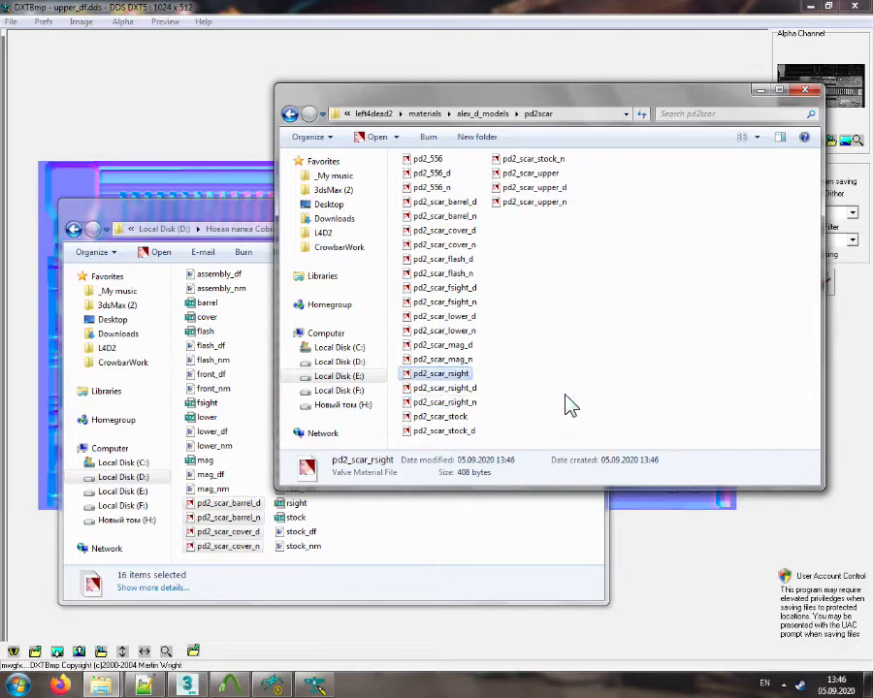
key("Return")
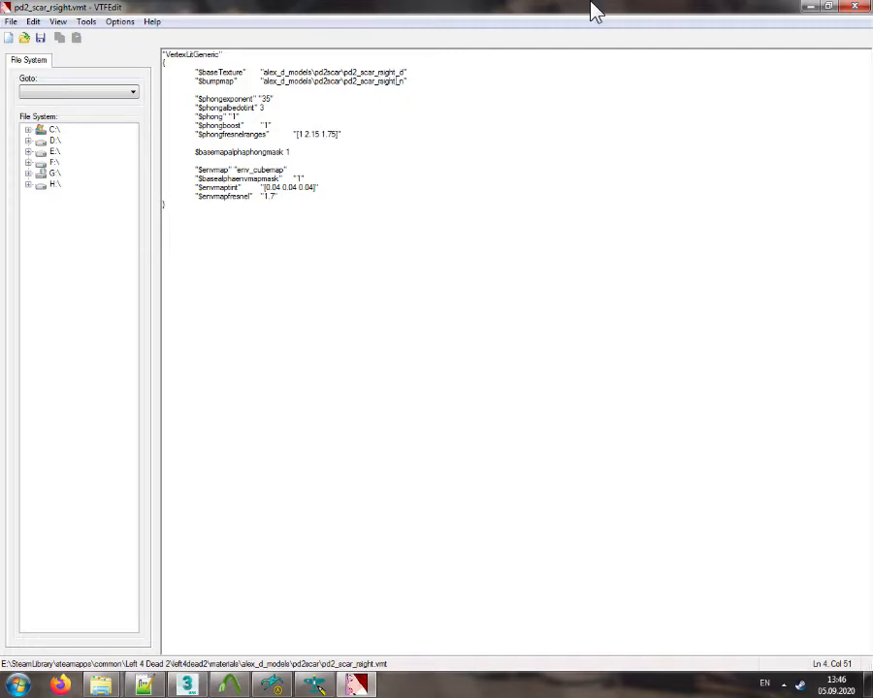
Duplicate the pd2_scar_rsight material as pd2_scar_mag and point its base texture and bumpmap to pd2_scar_mag_d and pd2_scar_mag_n
left_click(858, 5)
key("ctrl+c")
key("ctrl+v")
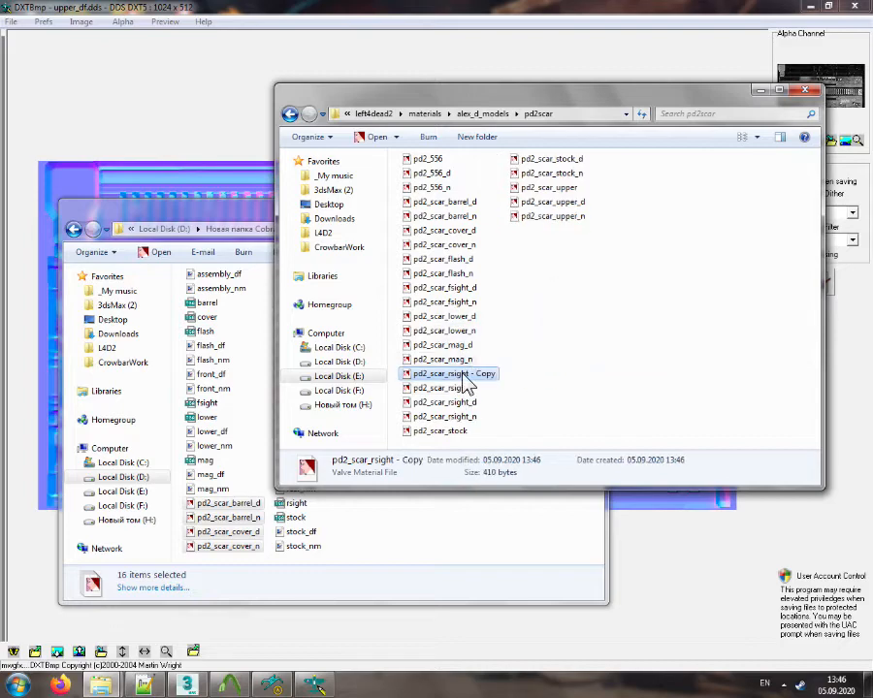
left_click(450, 378)
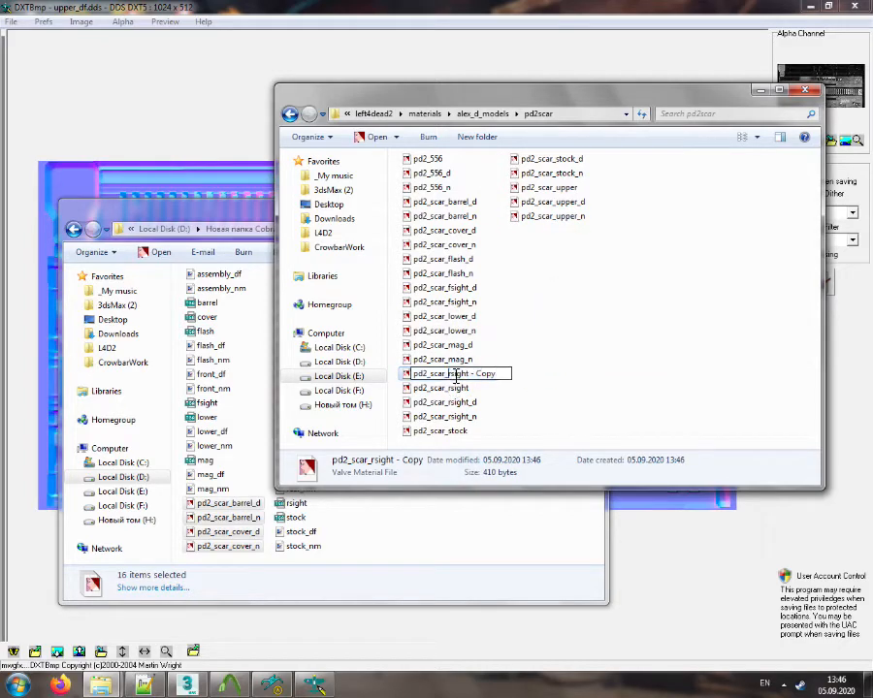
type("pd2_scar_mag")
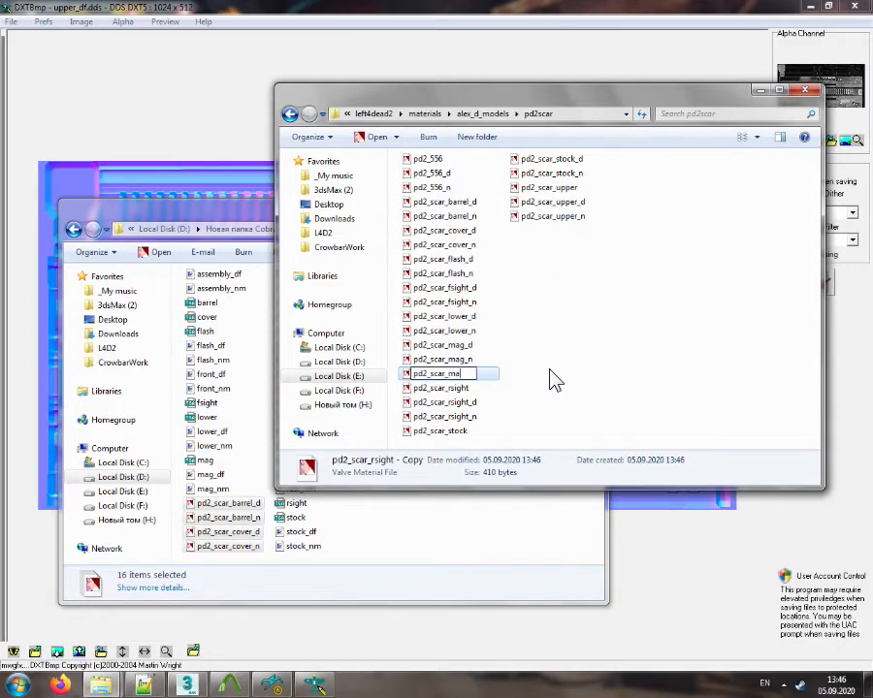
key("Return")
key("Return")
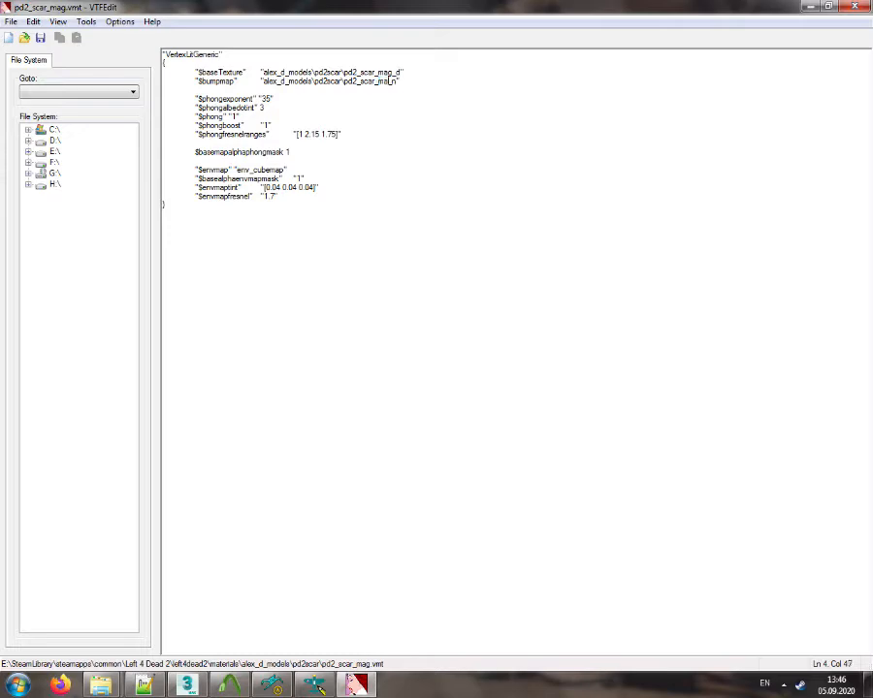
left_click(867, 2)
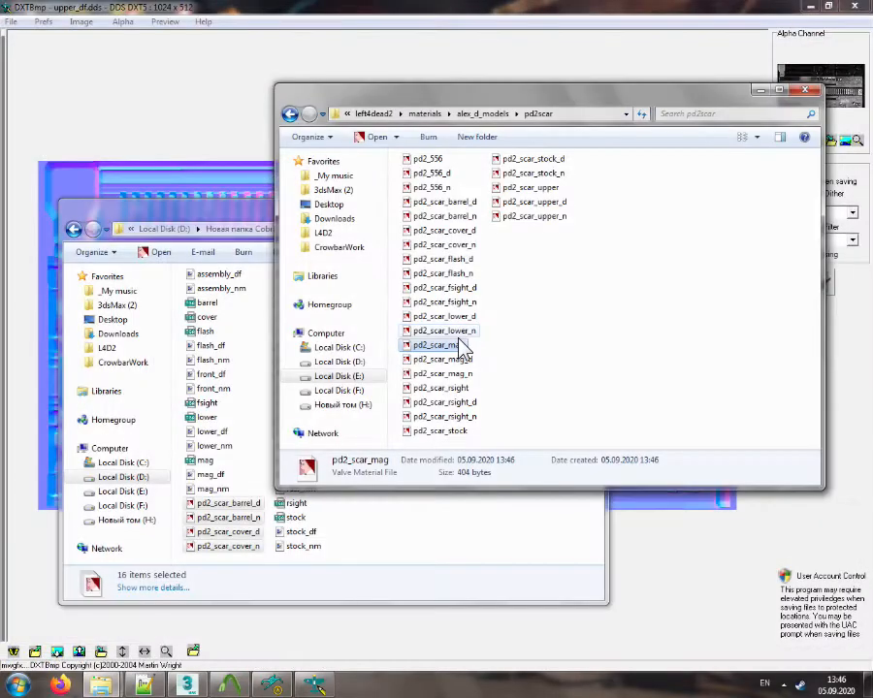
Duplicate the pd2_scar_mag material as pd2_scar_lower and point its base texture and bumpmap to pd2_scar_lower_d and pd2_scar_lower_n
left_click_drag(460, 339, 532, 332, "ctrl")
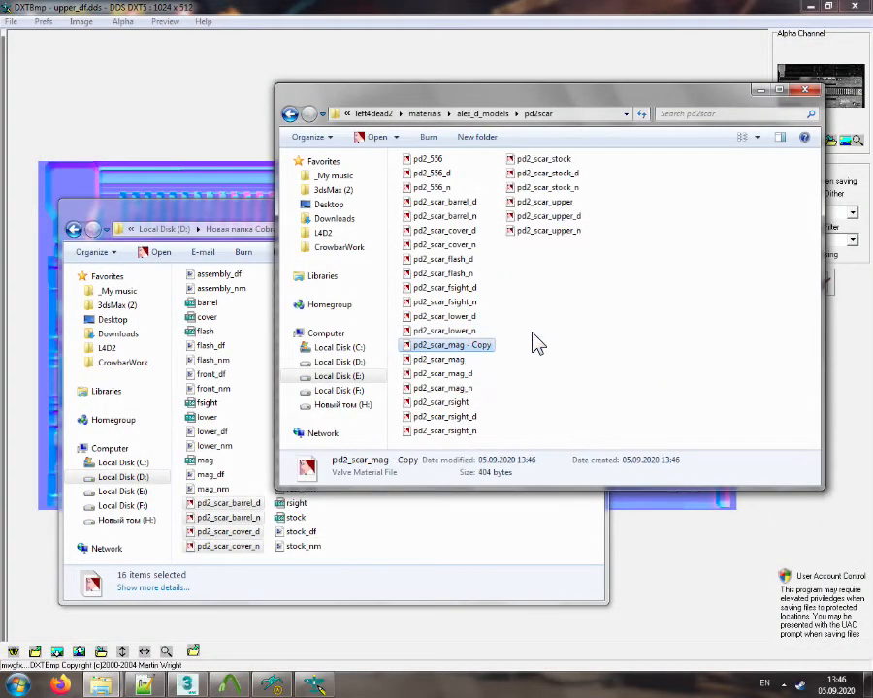
left_click(452, 346)
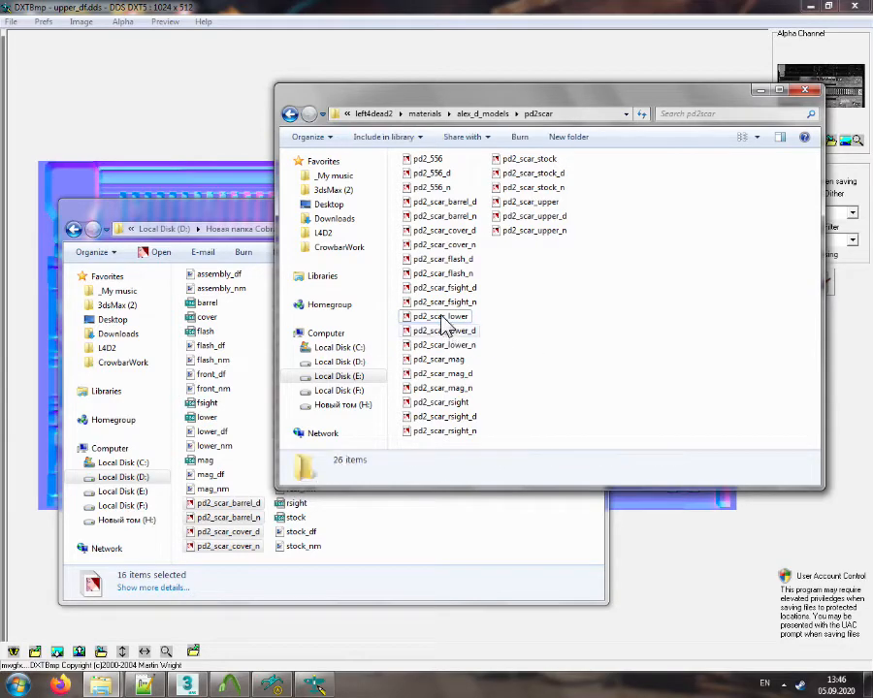
double_click(444, 320)
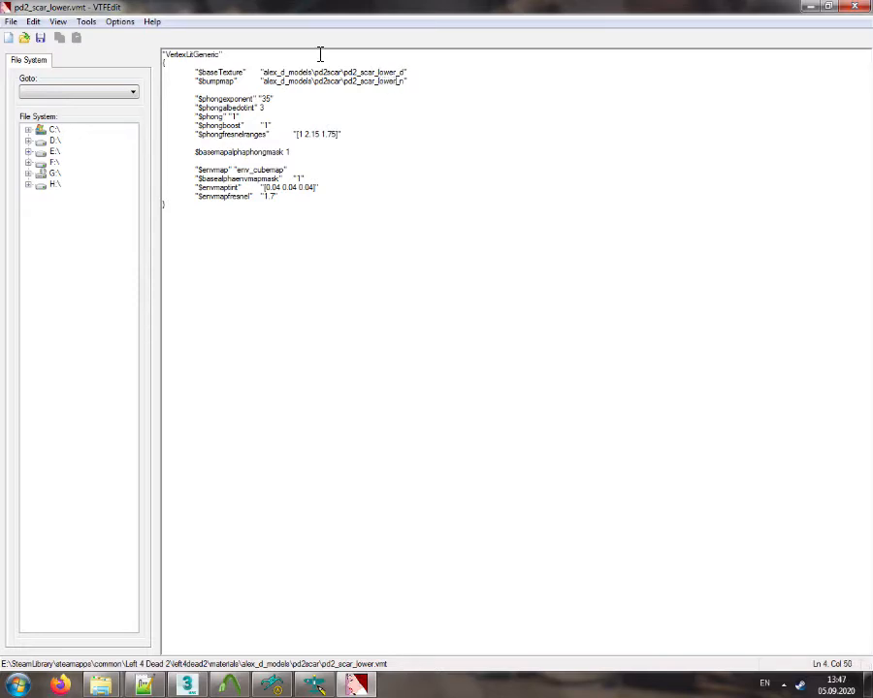
left_click(870, 8)
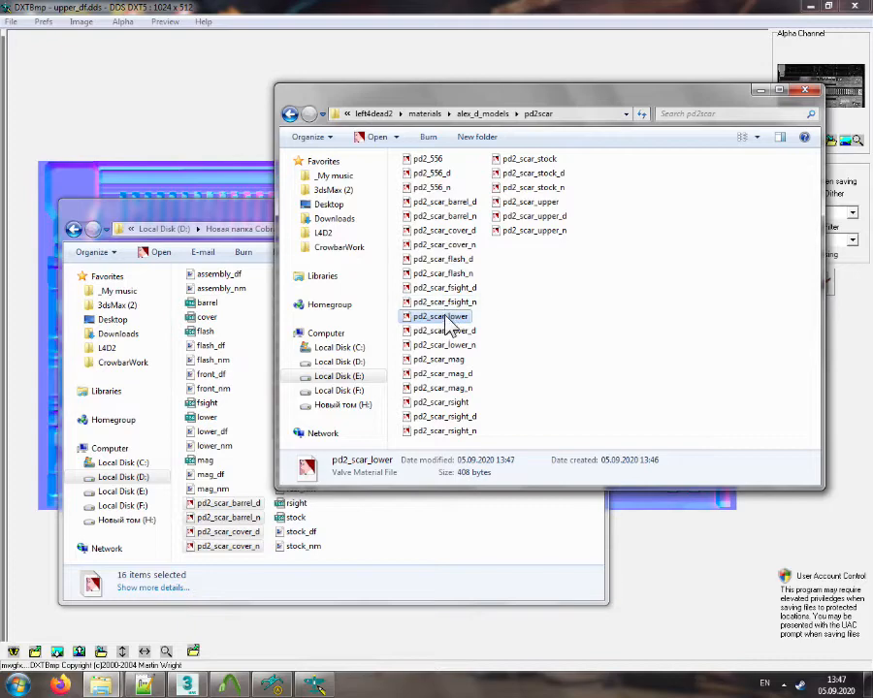
Duplicate the pd2_scar_lower material as pd2_scar_fsight and point its base texture and bumpmap to pd2_scar_fsight_d and pd2_scar_fsight_n
key("ctrl+c")
key("ctrl+v")
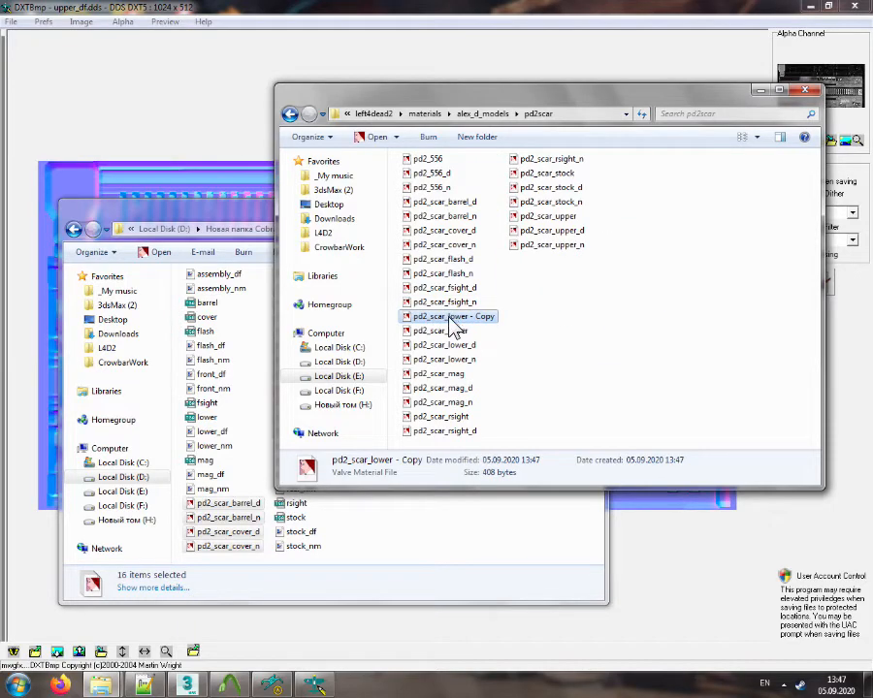
key("F2")
left_click_drag(450, 319, 586, 327)
type("fsi")
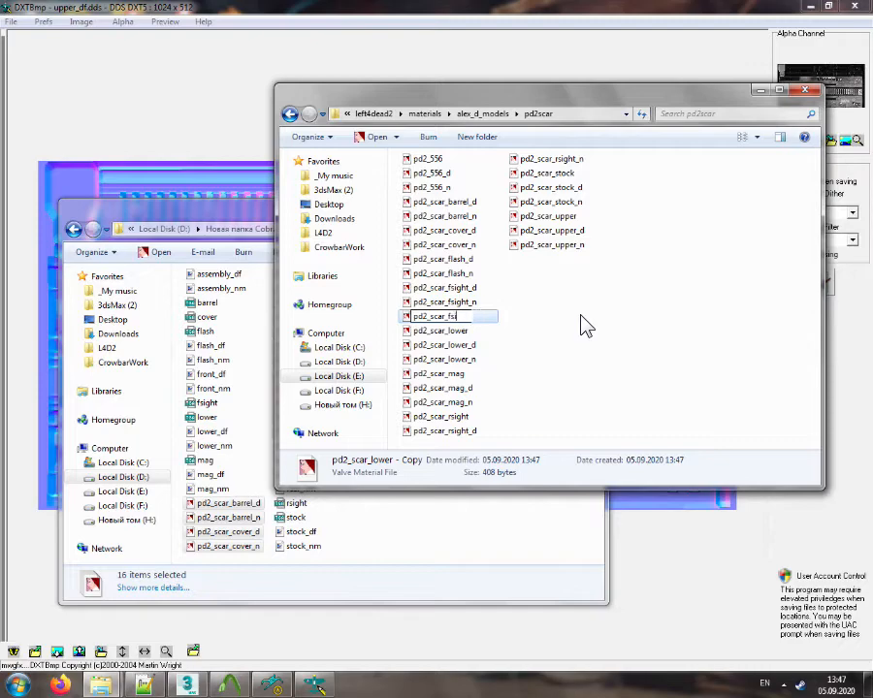
type("ght")
key("Return")
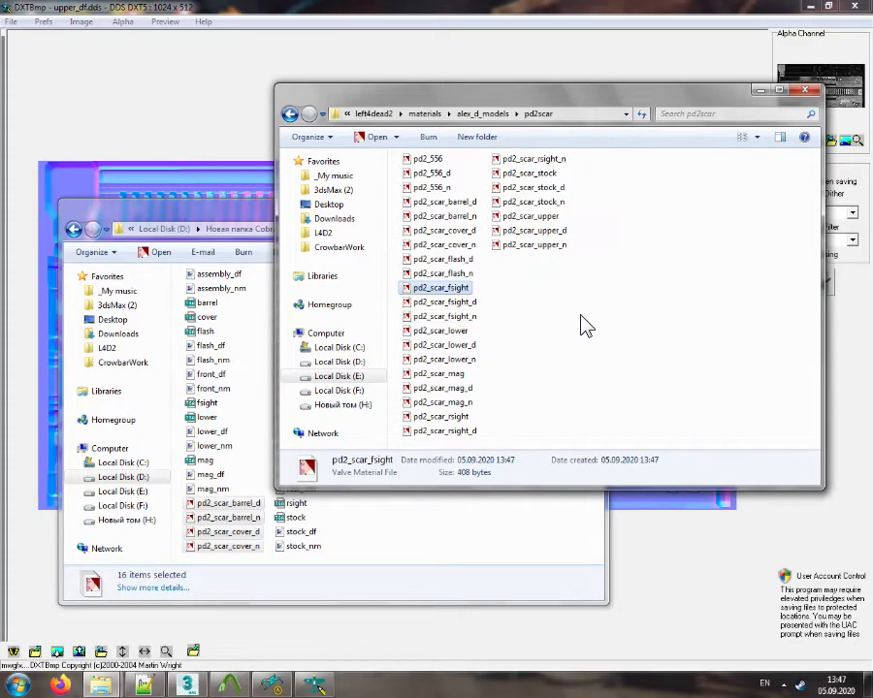
double_click(444, 289)
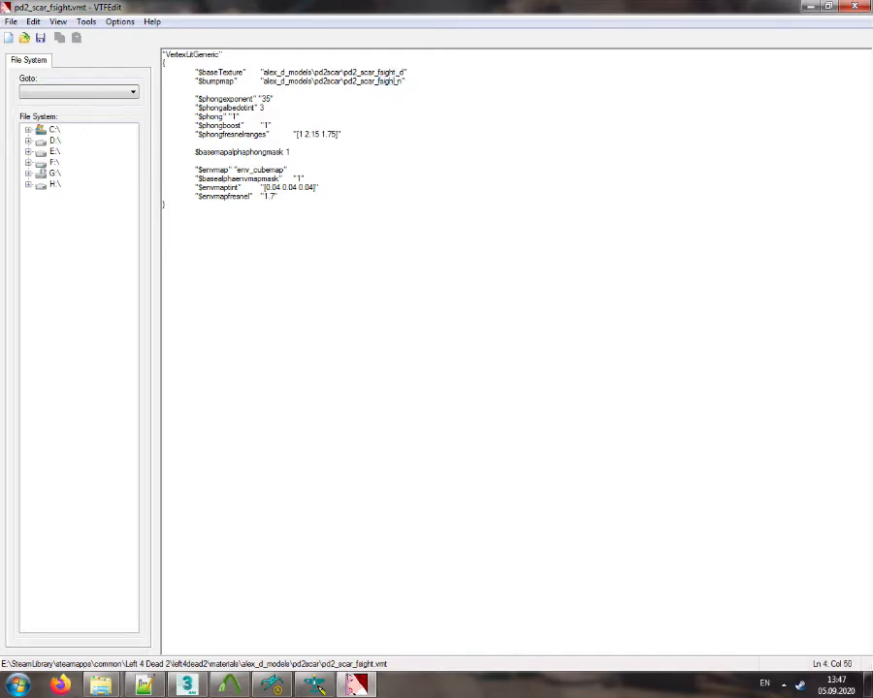
left_click(857, 7)
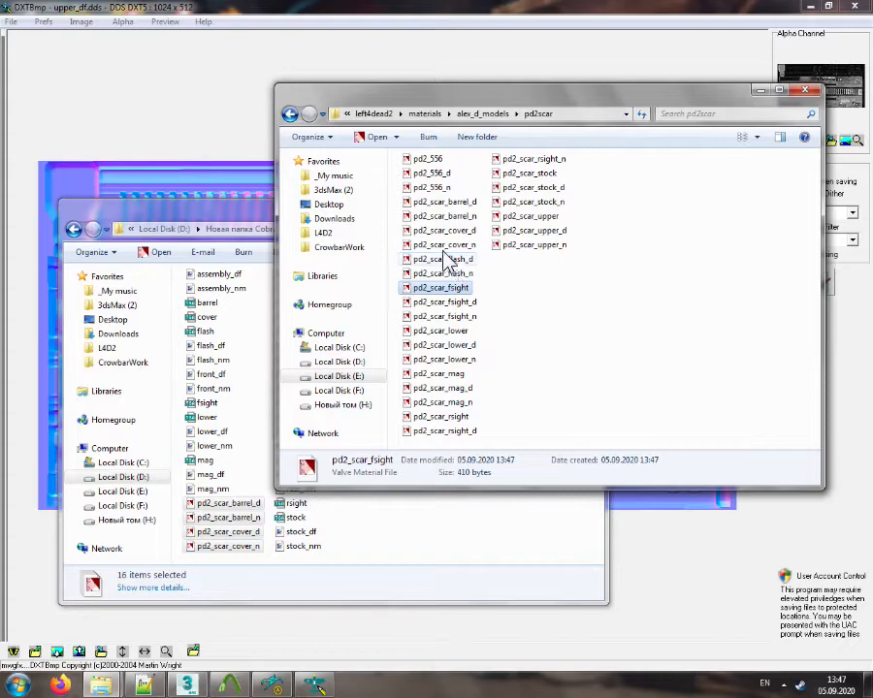
Duplicate the pd2_scar_fsight material as pd2_scar_flash and point its base texture and bumpmap to pd2_scar_flash_d and pd2_scar_flash_n
key("ctrl+c")
key("ctrl+v")
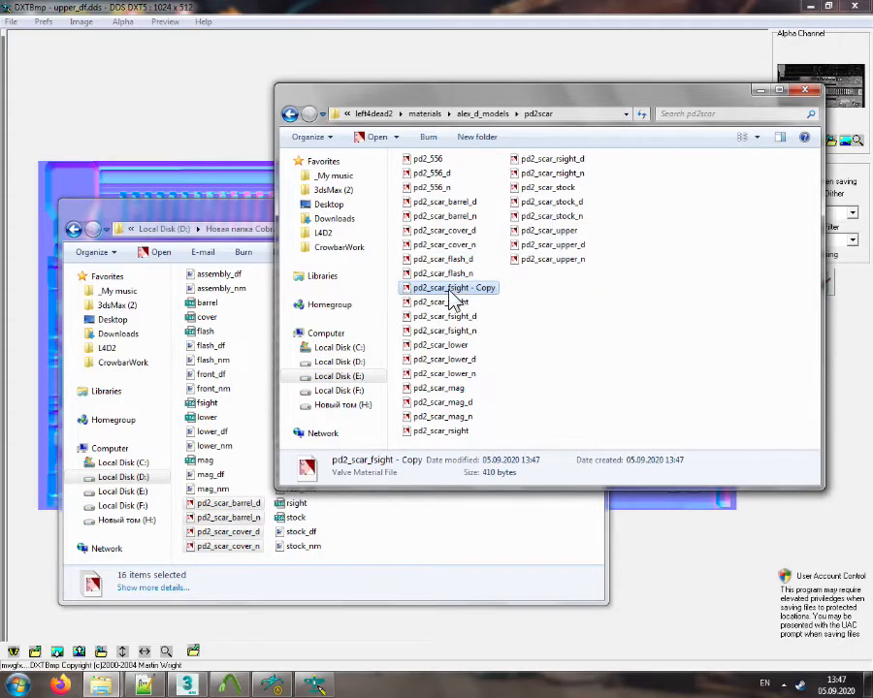
key("F2")
left_click_drag(452, 290, 574, 288)
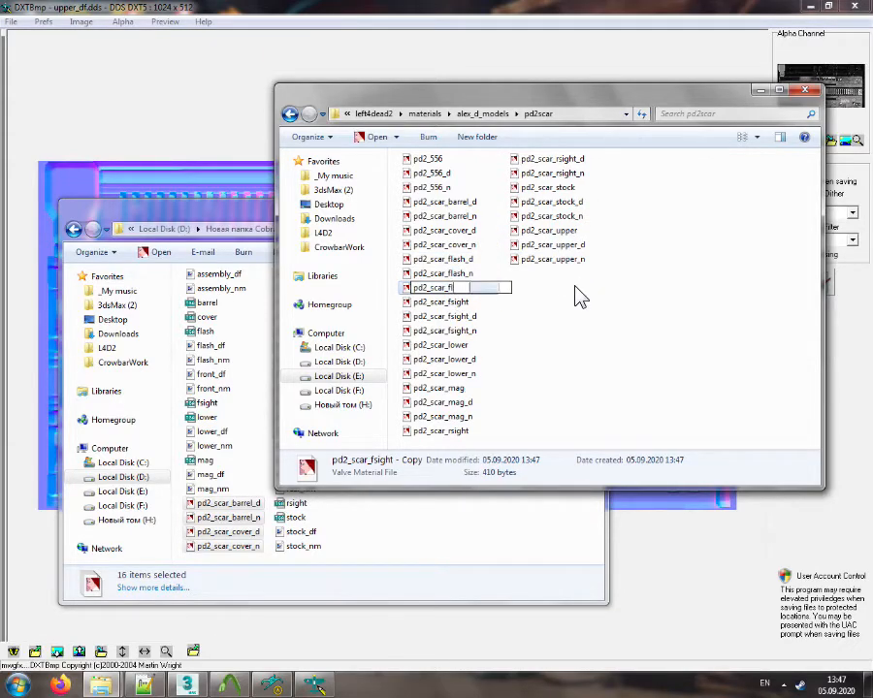
type("lash")
key("Return")
double_click(435, 260)
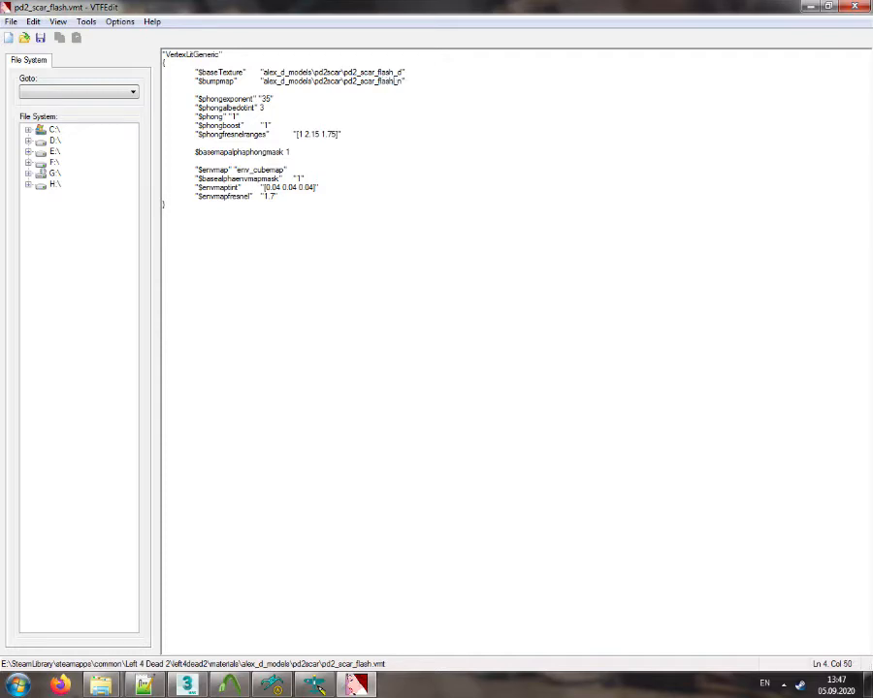
left_click(867, 9)
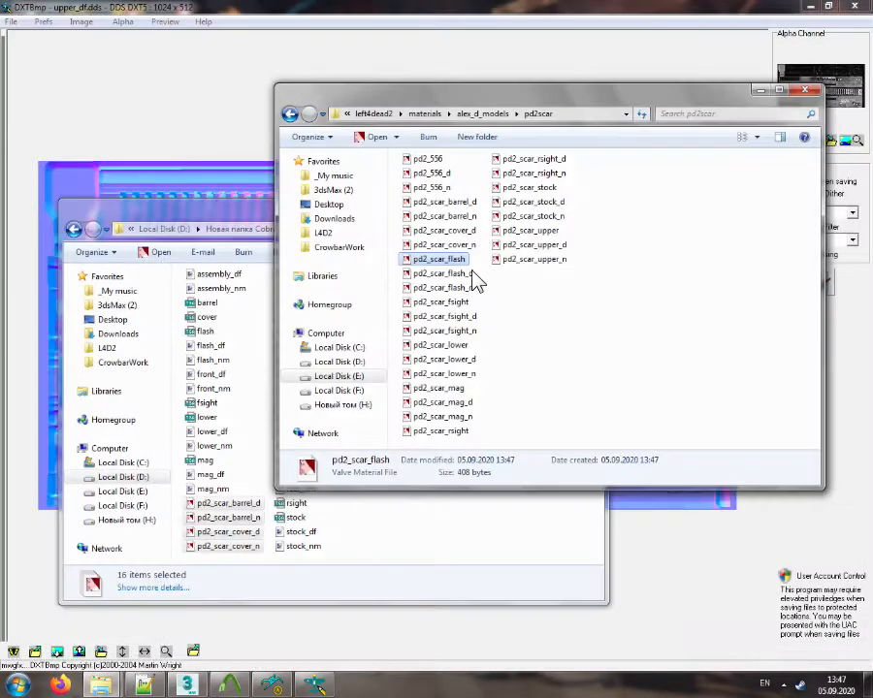
Duplicate the pd2_scar_flash material as pd2_scar_cover and point its base texture and bumpmap to pd2_scar_cover_d and pd2_scar_cover_n
left_click_drag(461, 270, 496, 269, "ctrl")
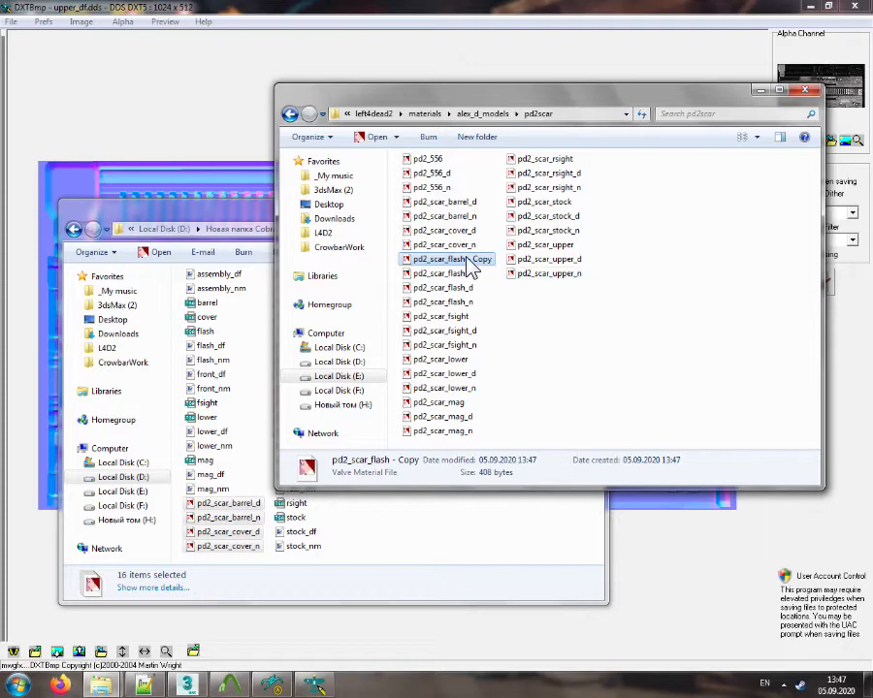
left_click(450, 261)
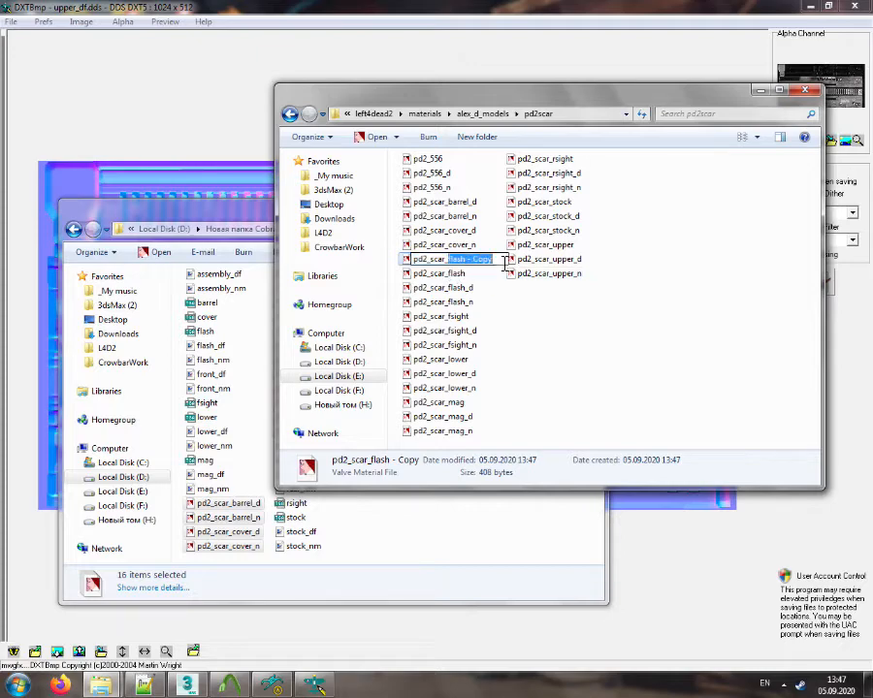
type("cover")
key("Return")
double_click(449, 237)
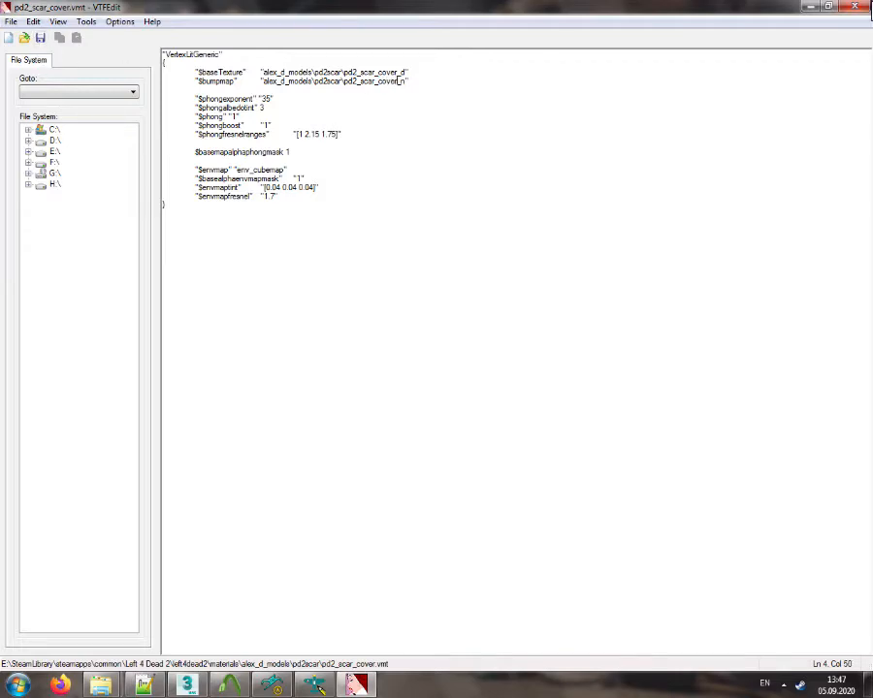
left_click(854, 6)
Duplicate the pd2_scar_cover material as pd2_scar_barrel and point its base texture and bumpmap to pd2_scar_barrel_d and pd2_scar_barrel_n
left_click_drag(475, 231, 496, 275, "ctrl")
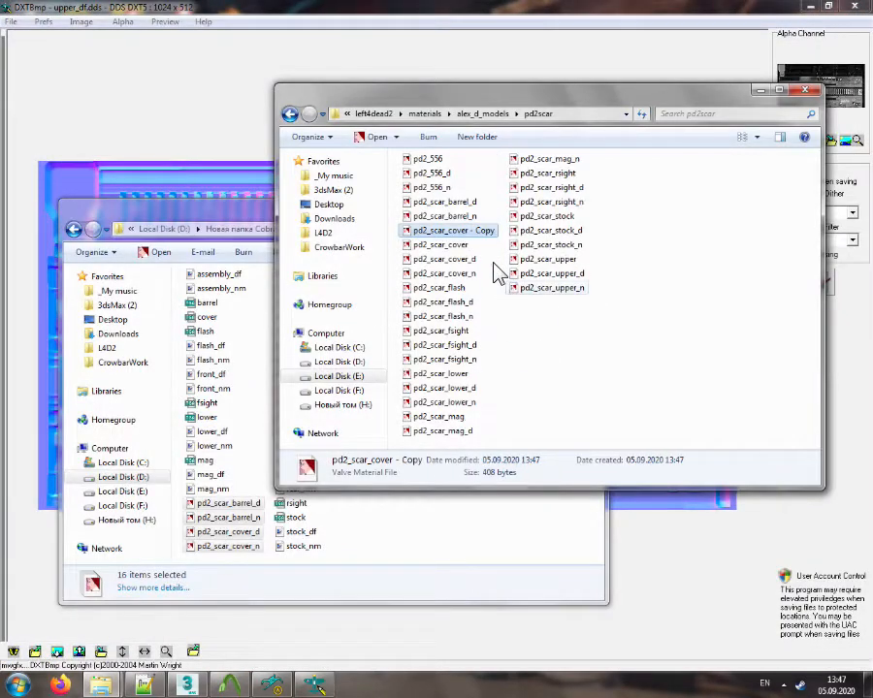
key("F2")
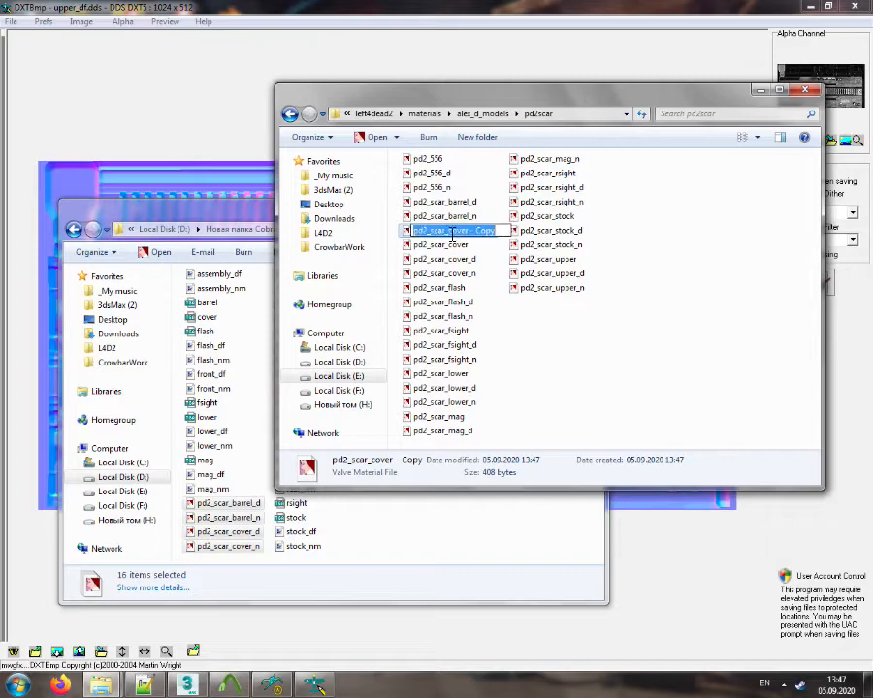
left_click_drag(449, 233, 555, 235)
type("ba")
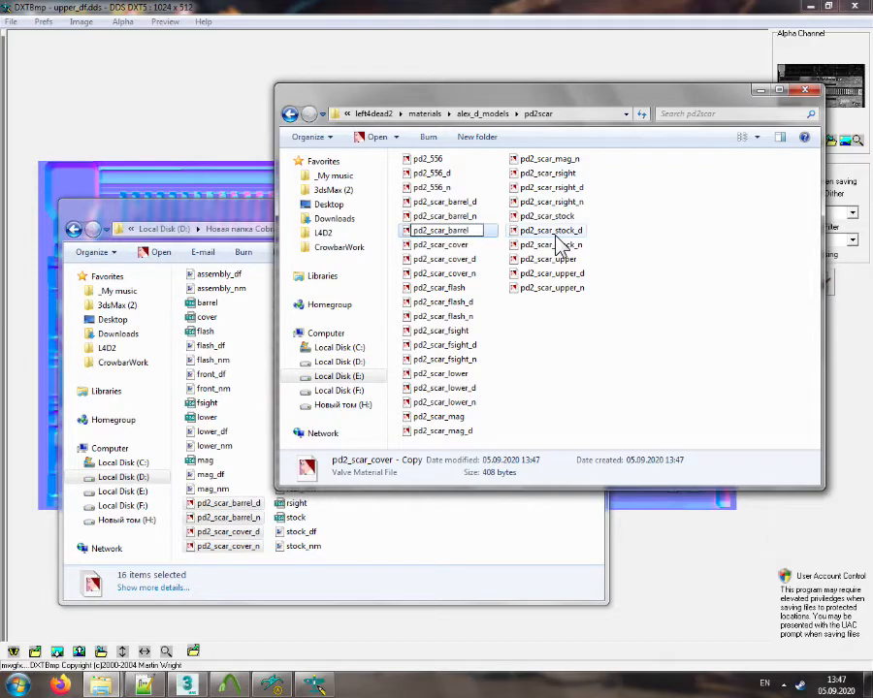
type("rrel")
key("Return")
key("Return")
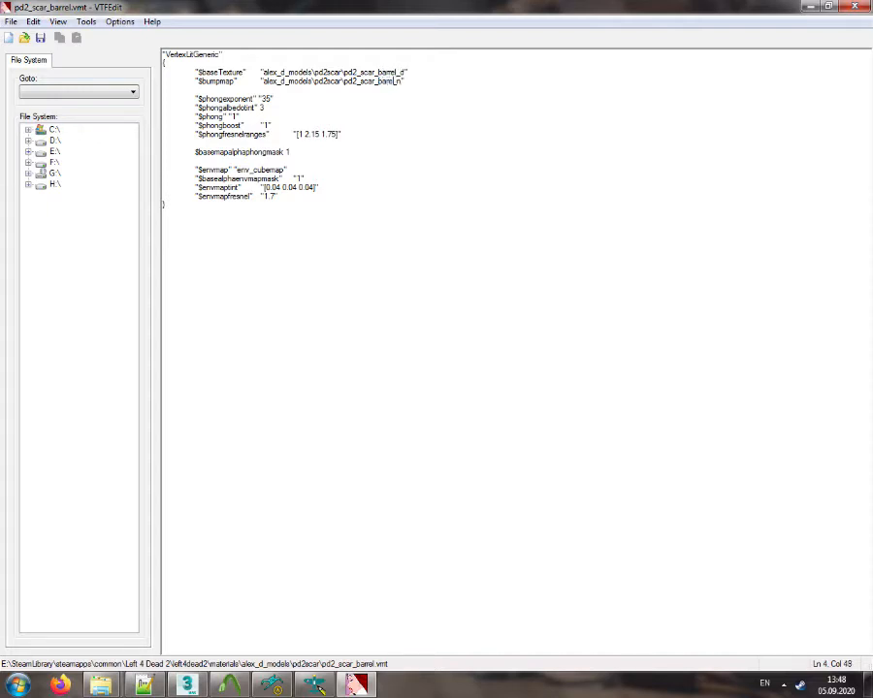
left_click(869, 8)
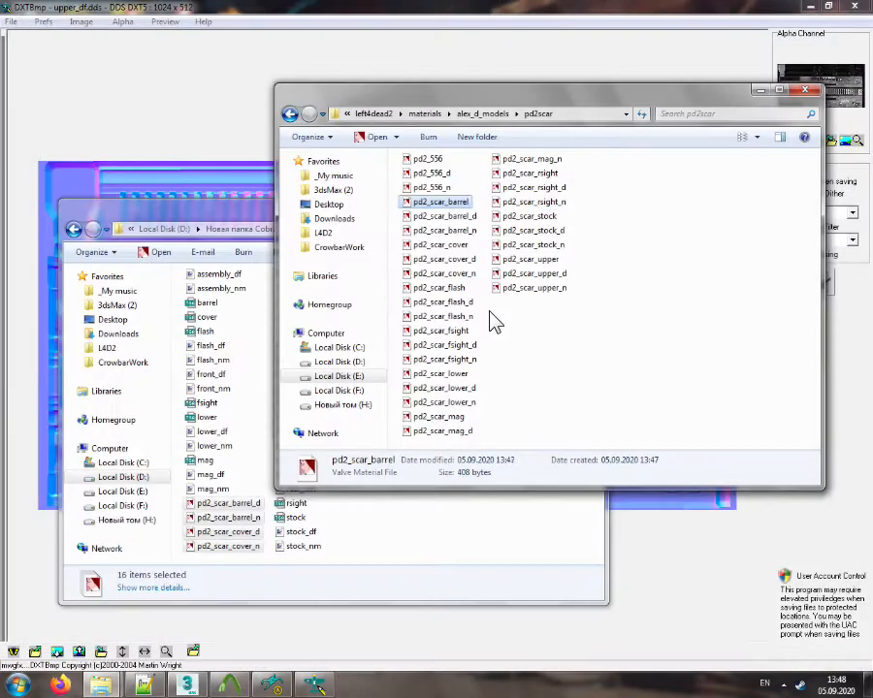
Close DXTBmp and check the file details of every pd2_scar _d and _n texture in the pd2scar folder, from barrel_d to upper_n
left_click(869, 7)
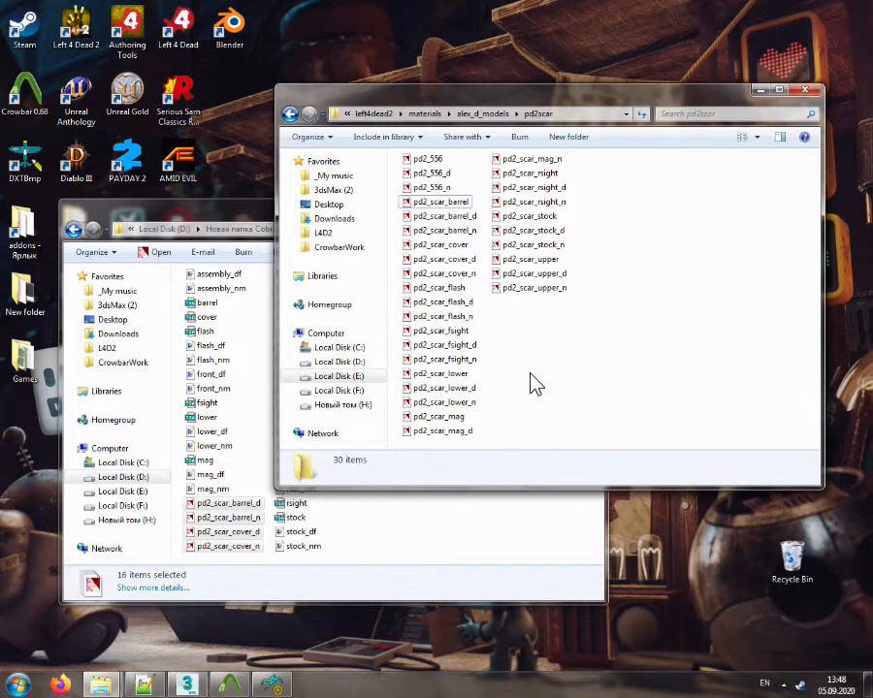
left_click(471, 217)
left_click(470, 232)
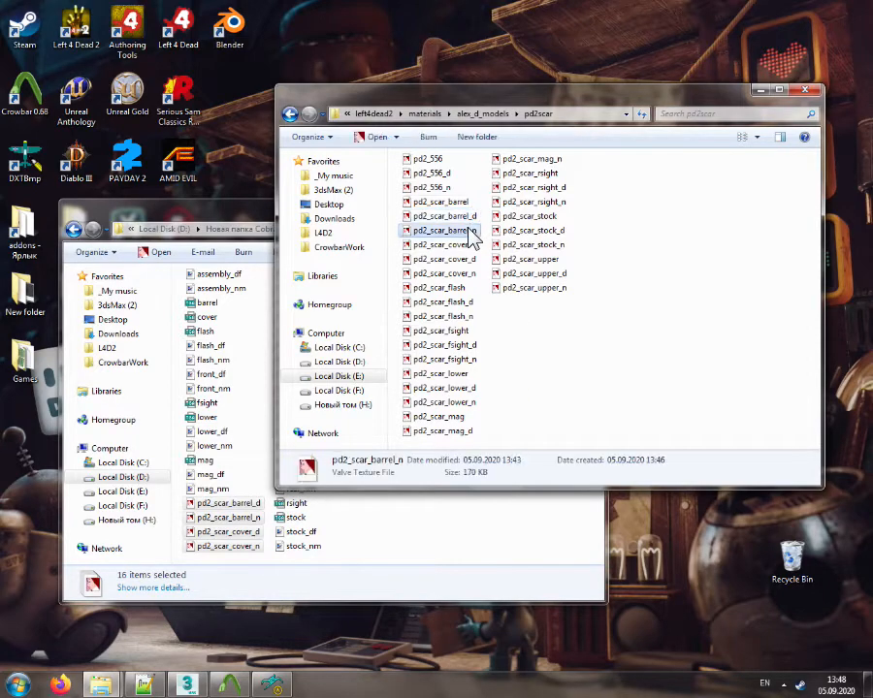
left_click(456, 259)
left_click(460, 273)
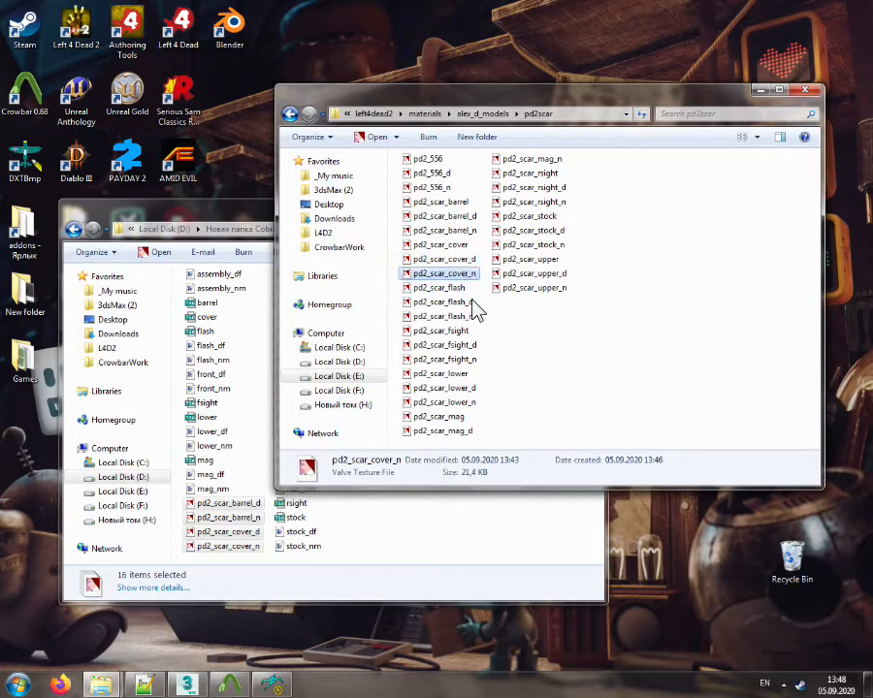
left_click(465, 302)
left_click(469, 317)
left_click(466, 345)
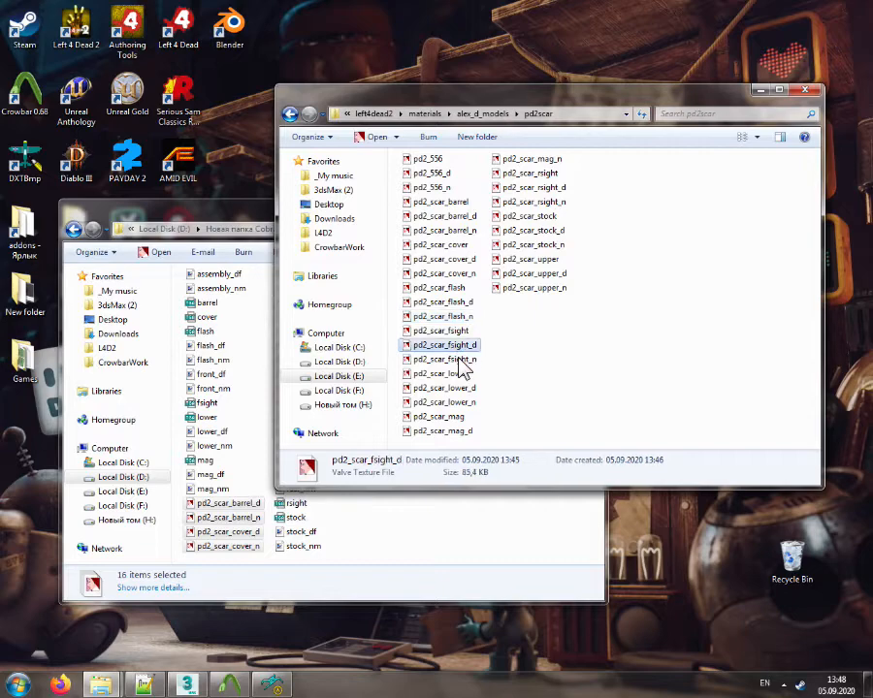
left_click(468, 359)
left_click(469, 387)
left_click(468, 401)
left_click(466, 430)
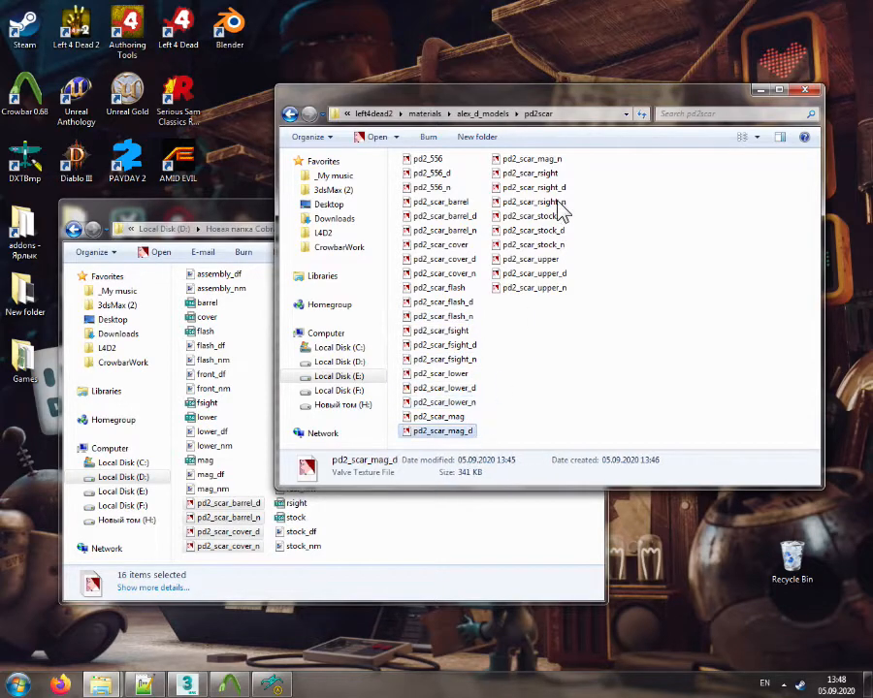
left_click(557, 160)
left_click(562, 189)
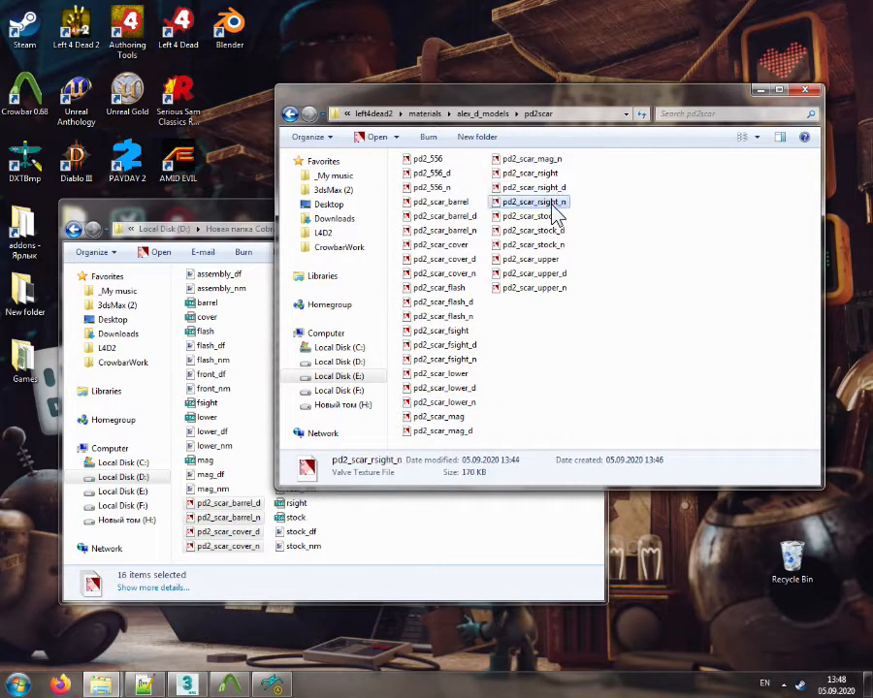
left_click(561, 203)
left_click(557, 230)
left_click(553, 246)
left_click(557, 273)
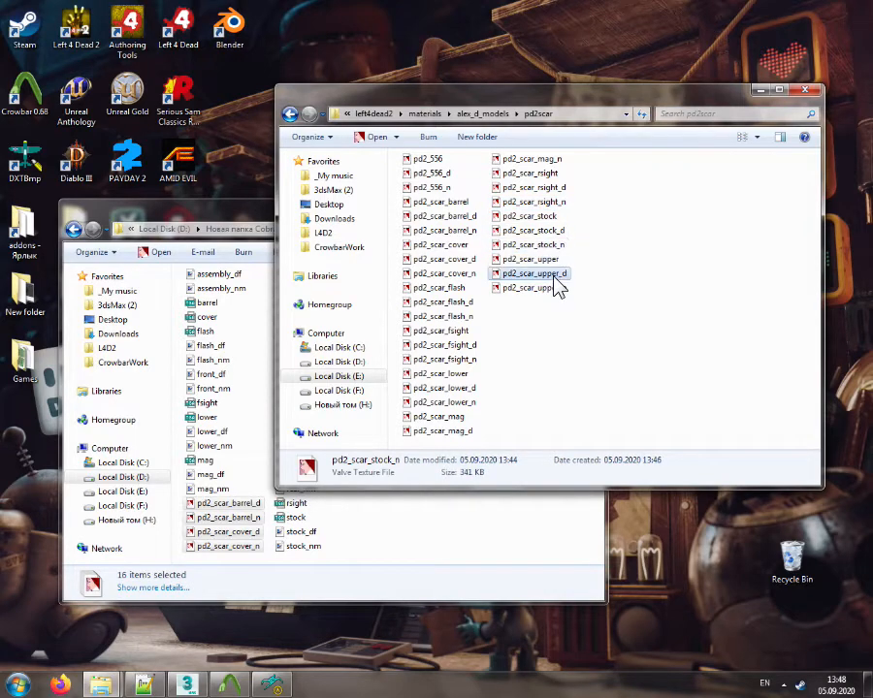
left_click(559, 288)
left_click(566, 333)
Switch to the model viewer and reload v_rifle_ak47.mdl to examine the SCAR with the new materials
left_click(271, 685)
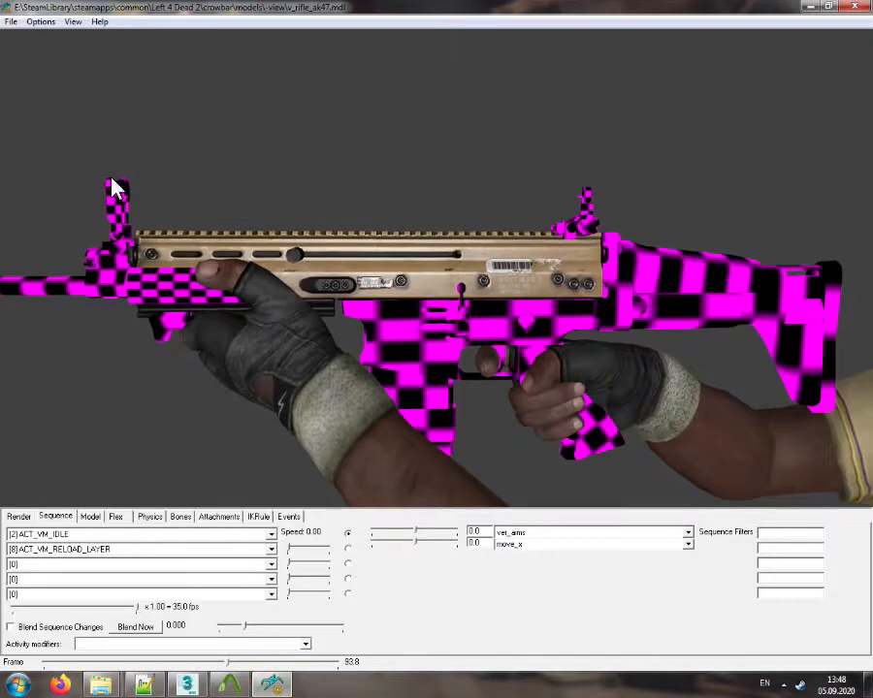
left_click(14, 23)
left_click(38, 66)
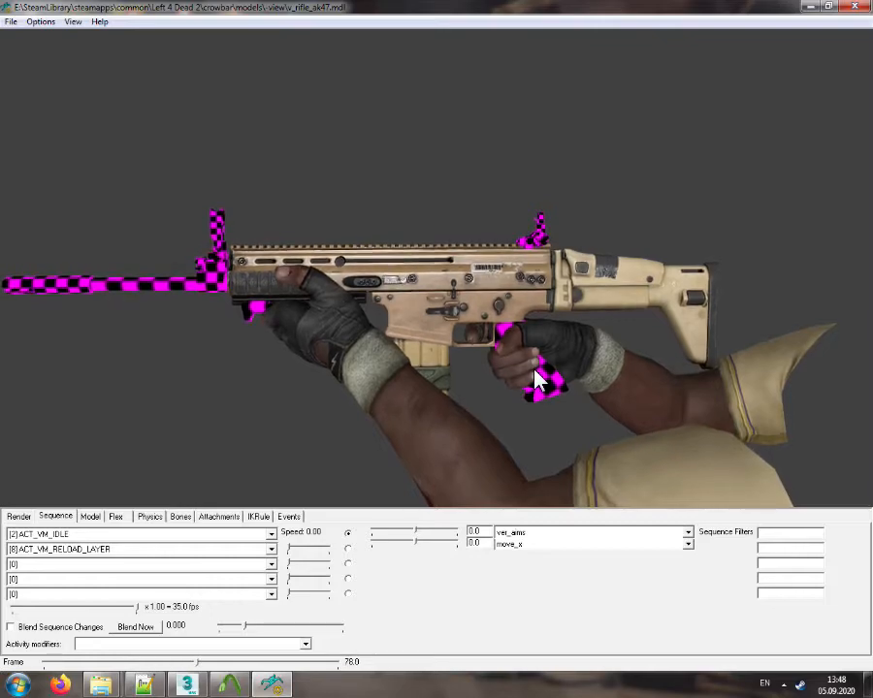
Examine both sides of the SCAR in the model viewer for parts with missing textures
left_click(275, 685)
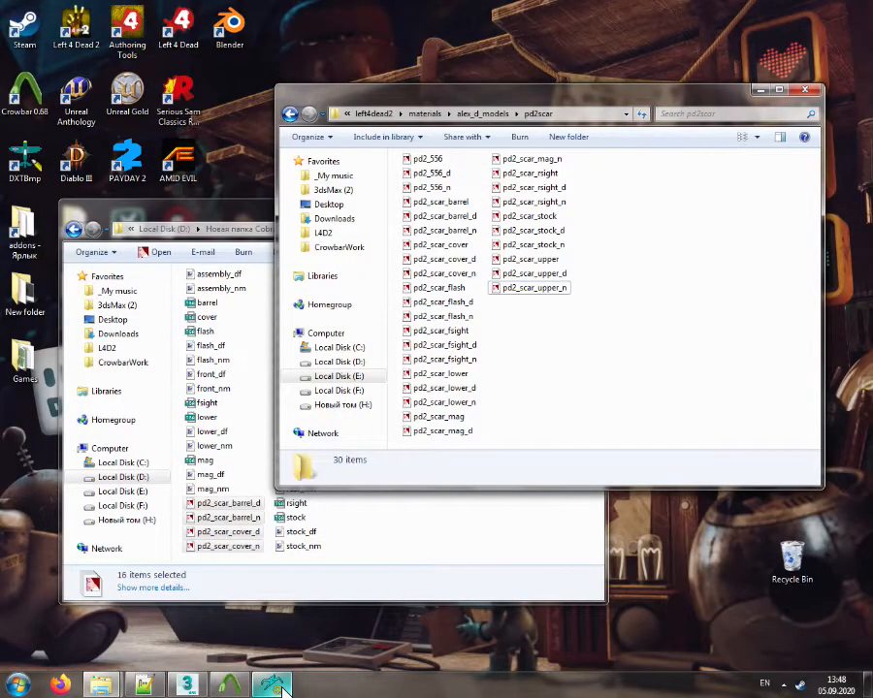
left_click(272, 685)
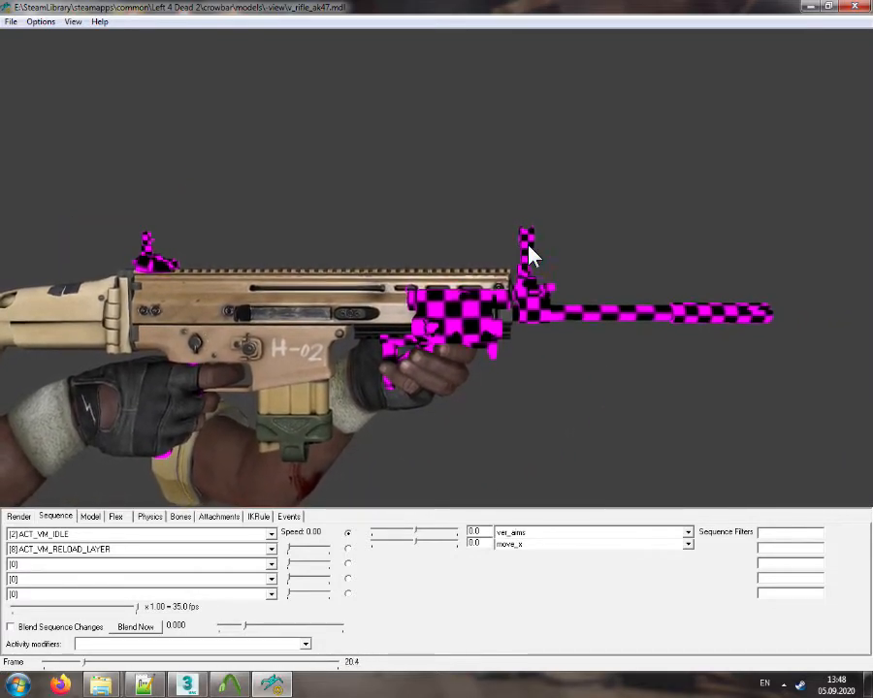
left_click(272, 685)
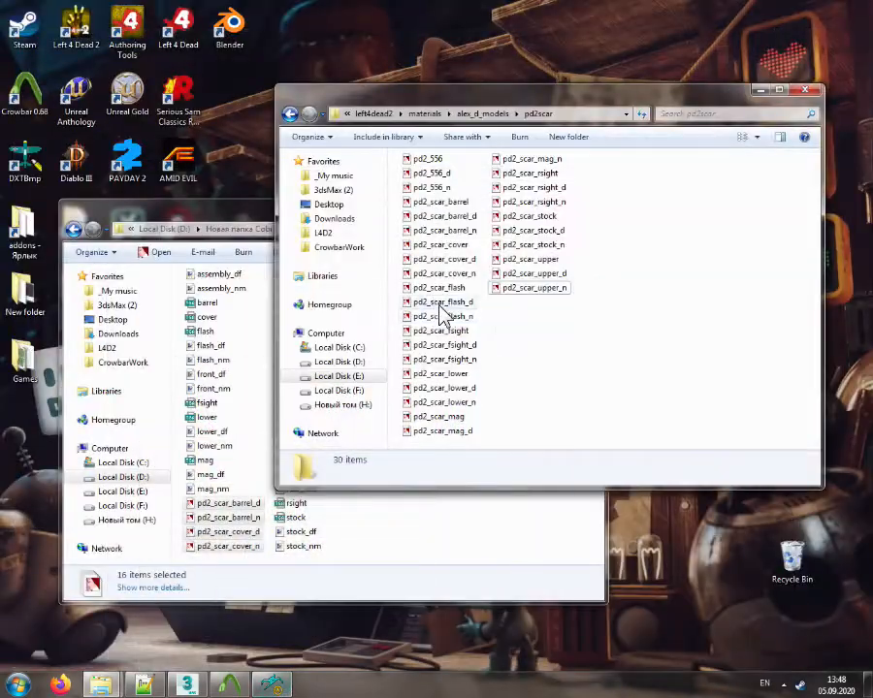
Copy barrelassembly from Crowbar's material name list and append it to the pd2_scar_barrel material's file name in the pd2scar folder
left_click(229, 686)
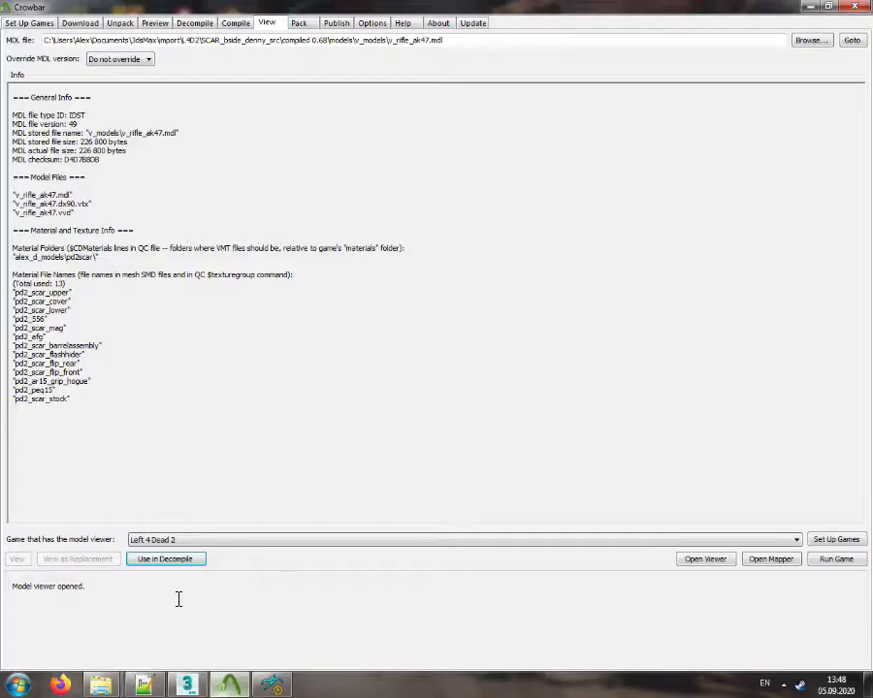
right_click(93, 354)
left_click(126, 399)
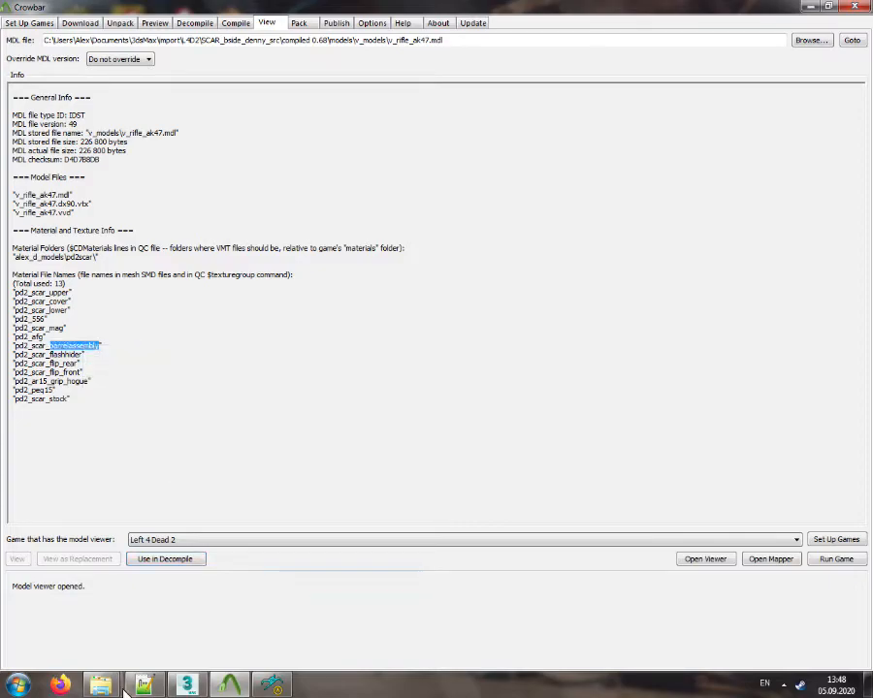
mouse_move(101, 686)
left_click(223, 617)
left_click(411, 203)
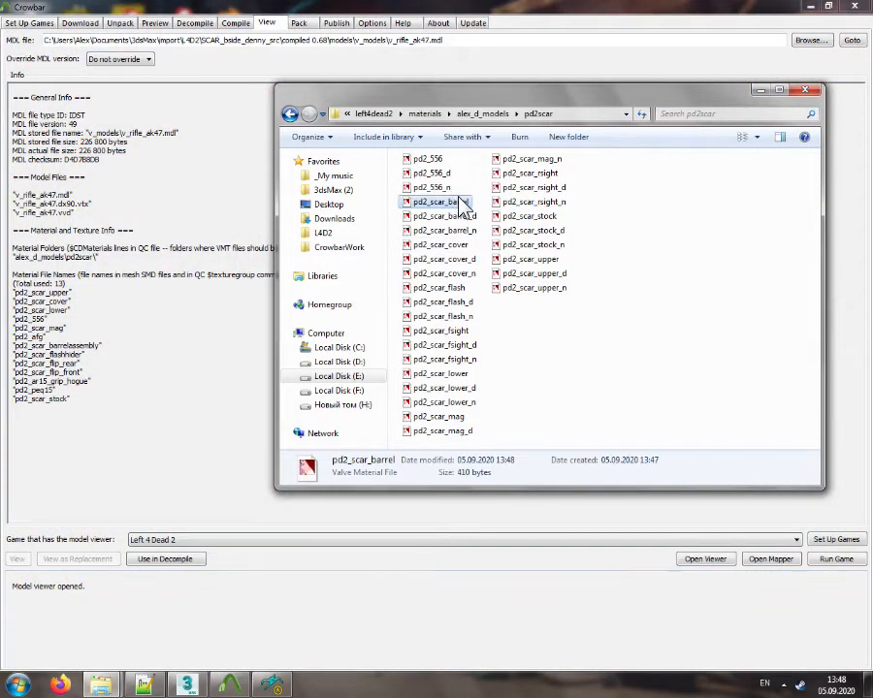
left_click(448, 203)
key("End")
key("ctrl+v")
key("Return")
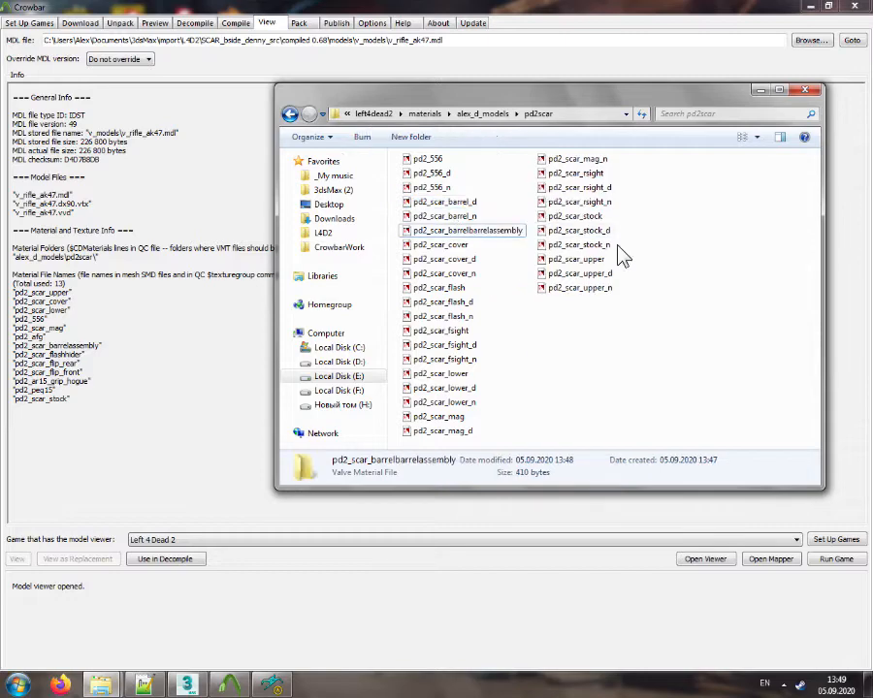
Copy flashhider from Crowbar's material name list and append it to the pd2_scar_flash material's file name
left_click(512, 318)
double_click(68, 355)
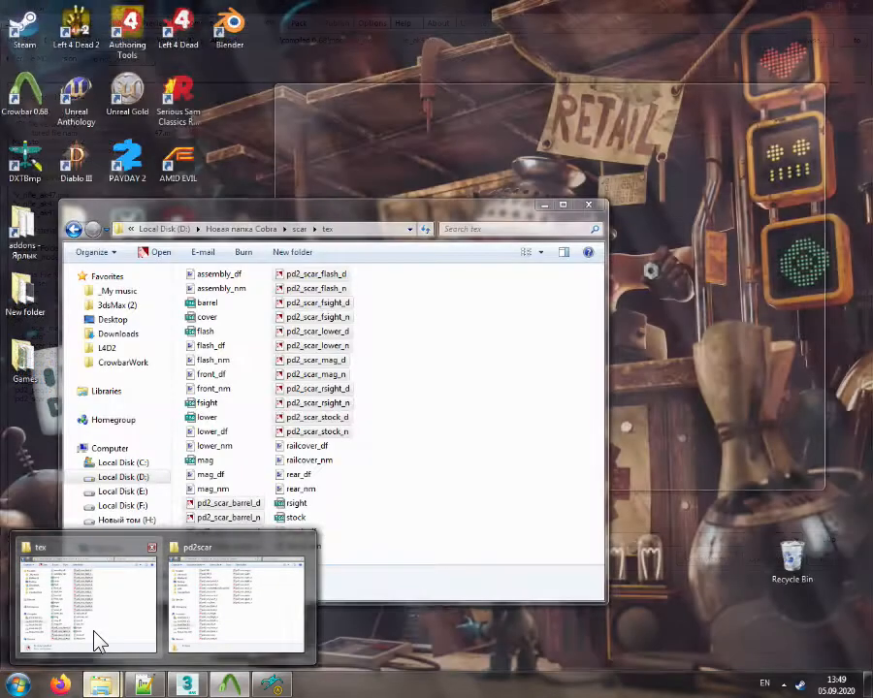
left_click(97, 634)
mouse_move(101, 685)
left_click(227, 633)
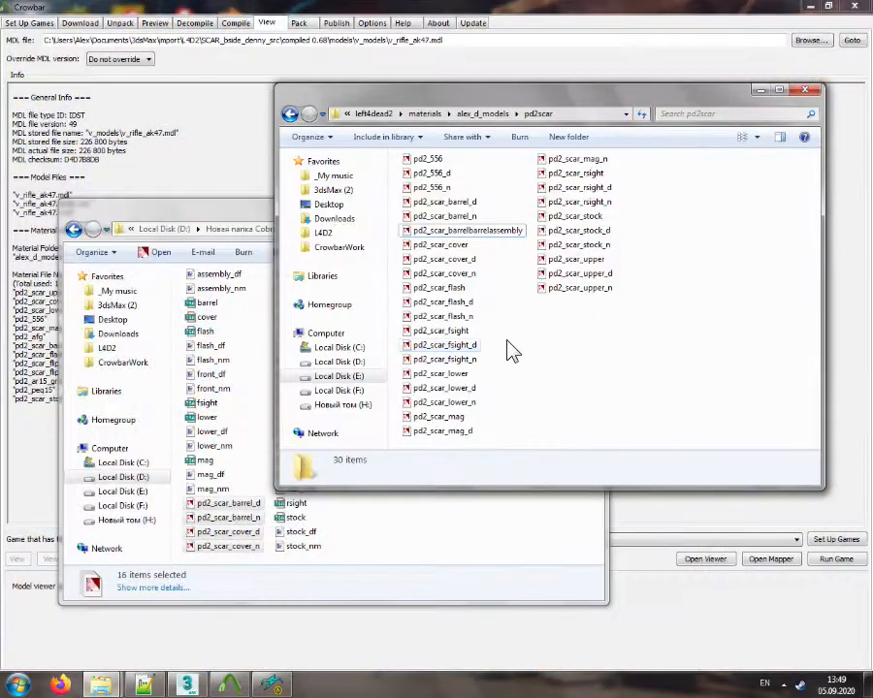
left_click(458, 287)
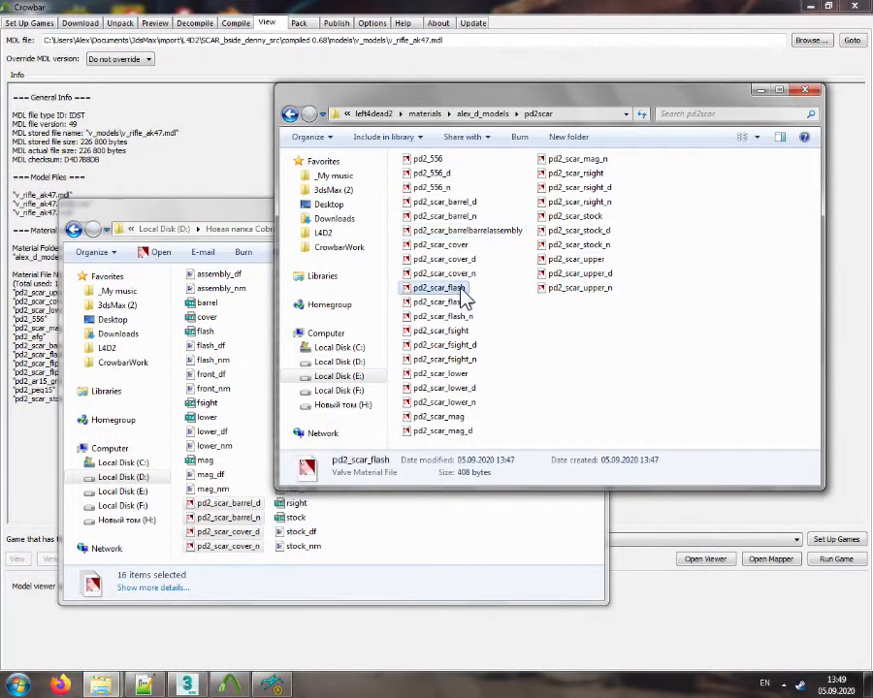
left_click(461, 288)
key("ctrl+v")
type("hider")
left_click(519, 343)
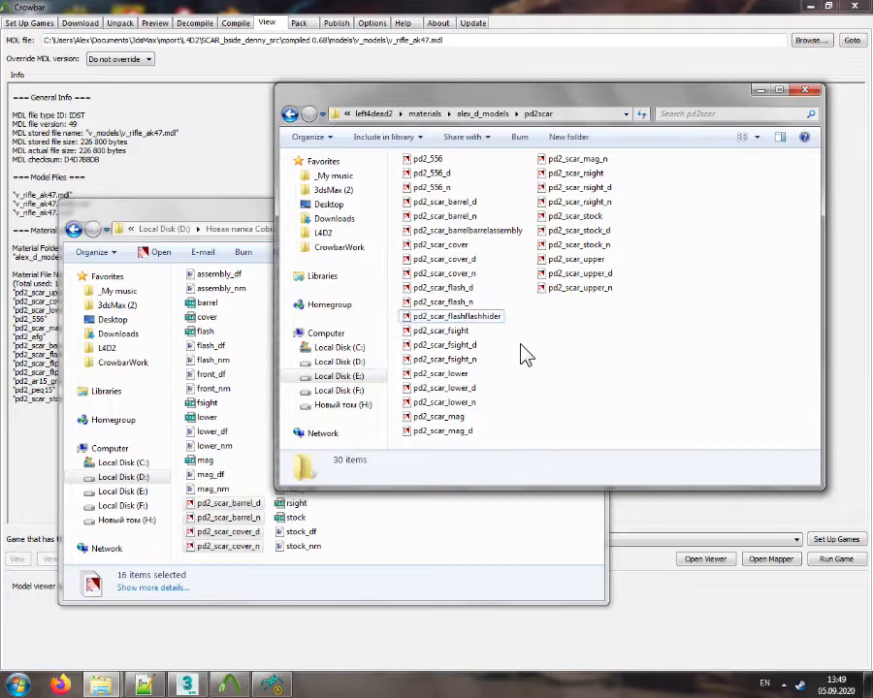
Remove the duplicated "flash" from the flash hider material's file name so it reads pd2_scar_flashhider
left_click(467, 318)
left_click(462, 319)
left_click_drag(468, 320, 481, 319)
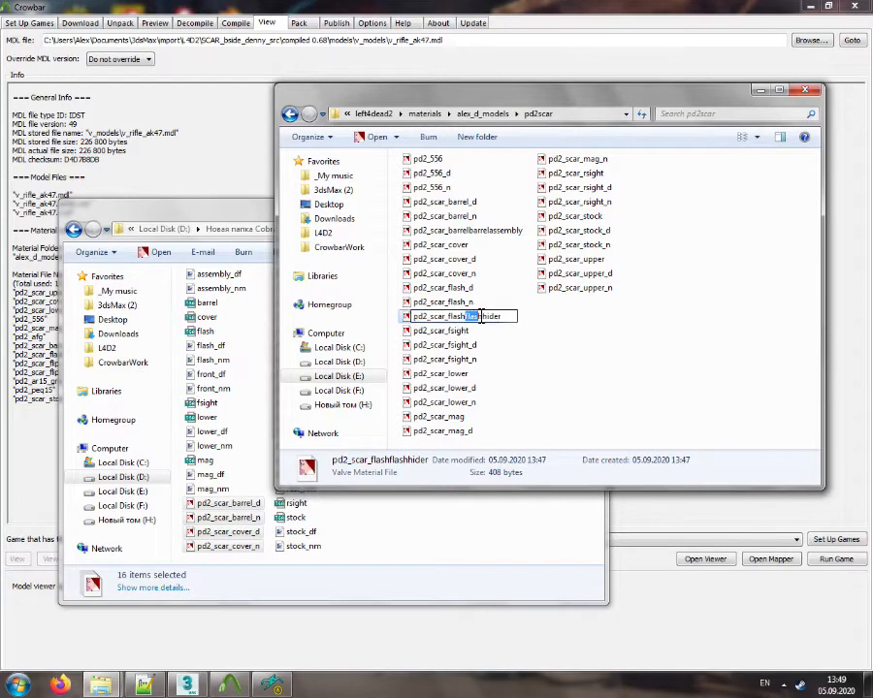
key("Delete")
key("Return")
left_click(503, 363)
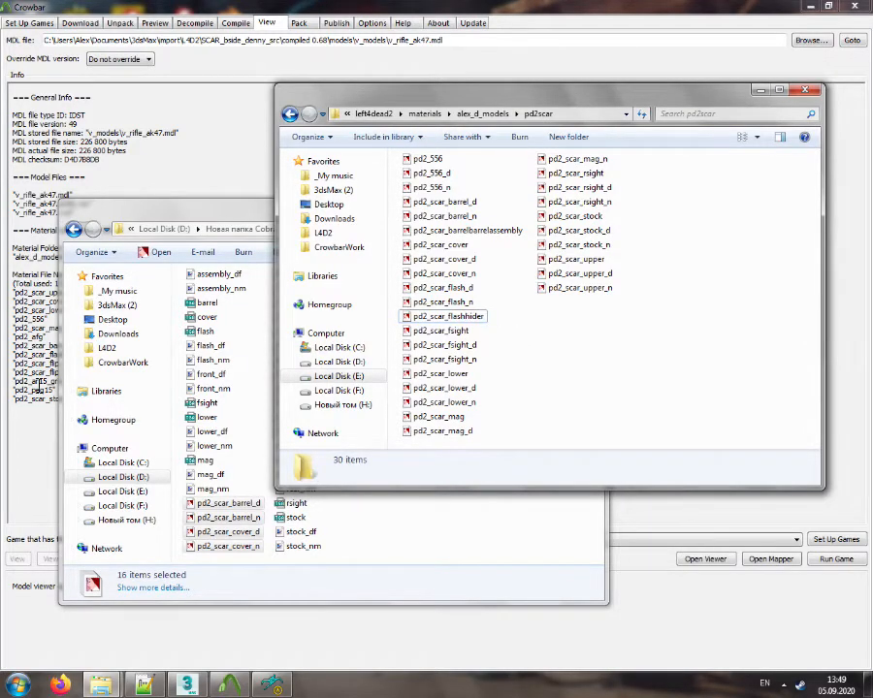
Copy flip_front from Crowbar's material name list and use it to rename the pd2_scar_rsight material as pd2_scar_flip_rear
left_click(39, 388)
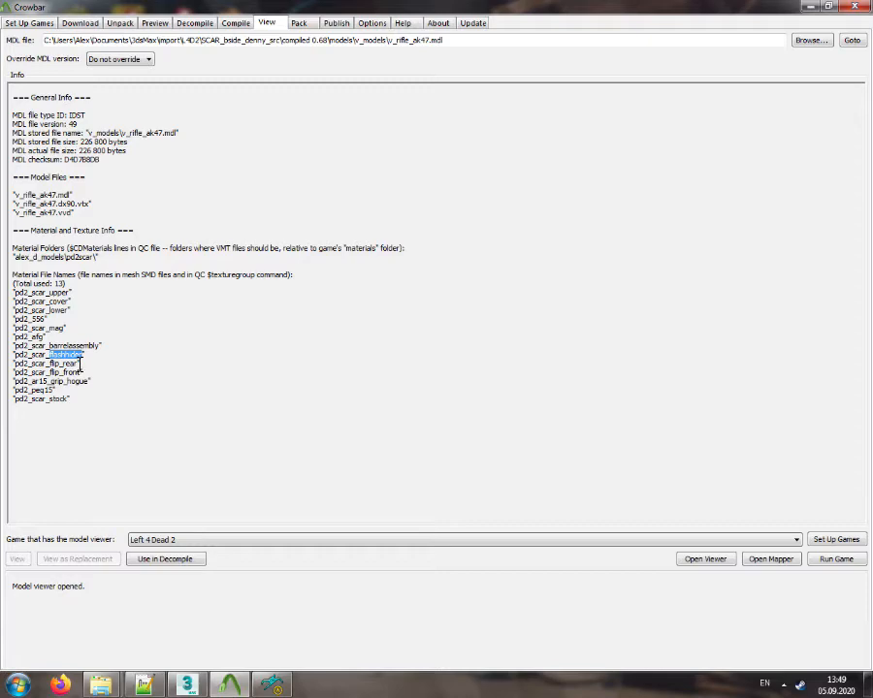
left_click_drag(83, 371, 48, 373)
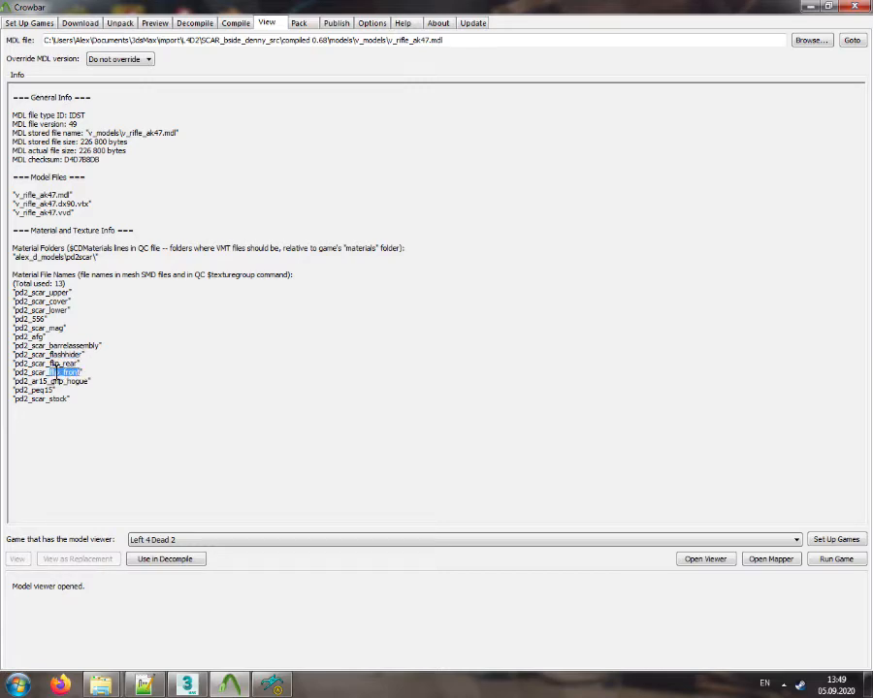
right_click(72, 371)
left_click(101, 428)
mouse_move(100, 684)
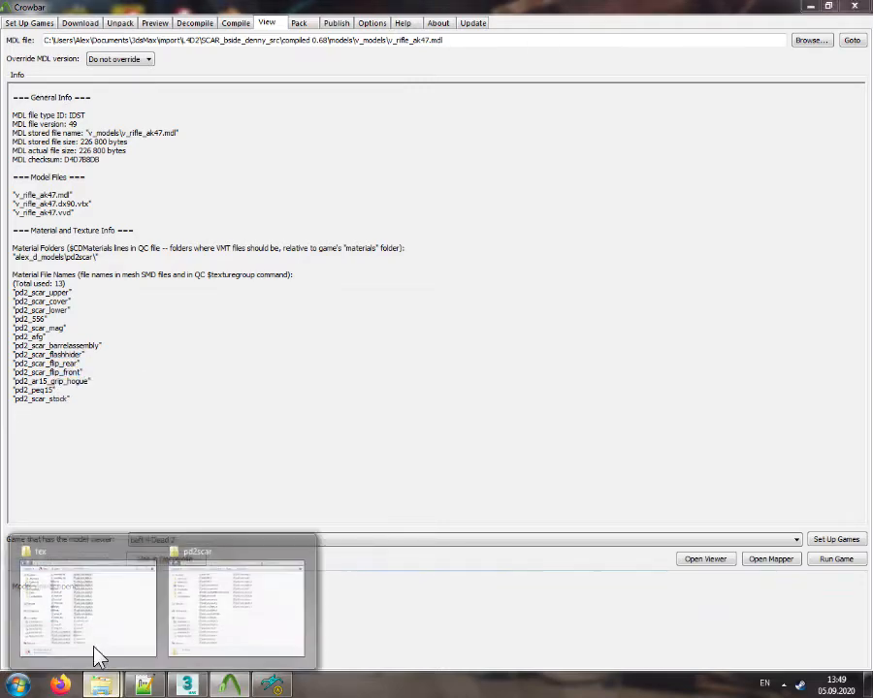
left_click(91, 635)
left_click(233, 611)
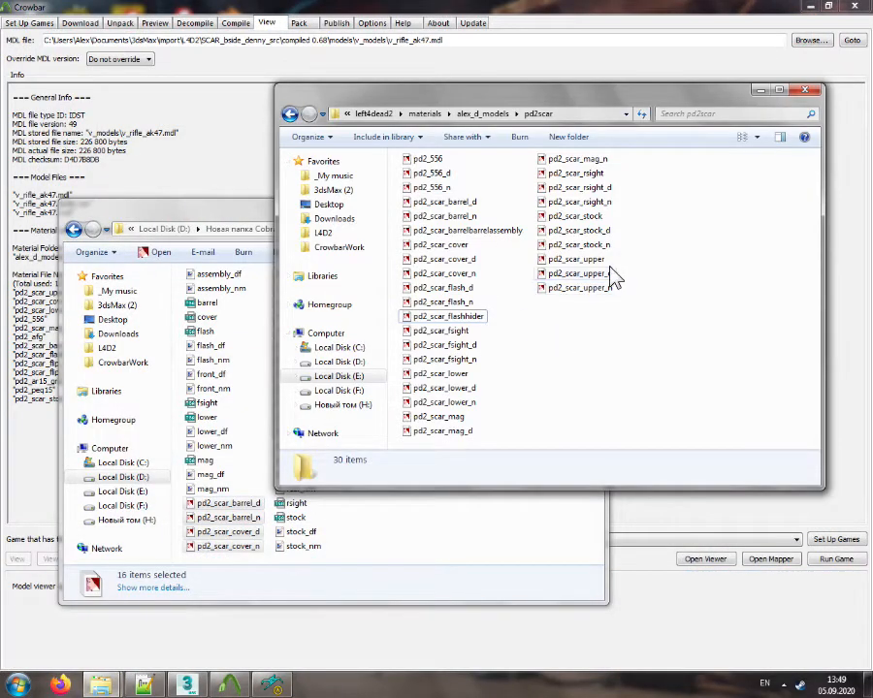
left_click(593, 174)
left_click(586, 175)
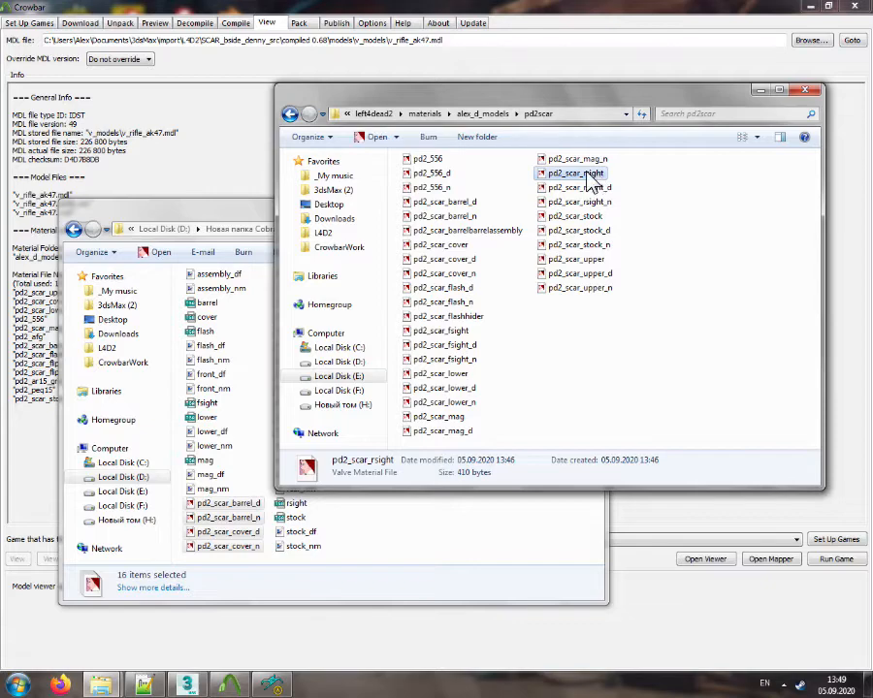
type("flip_front")
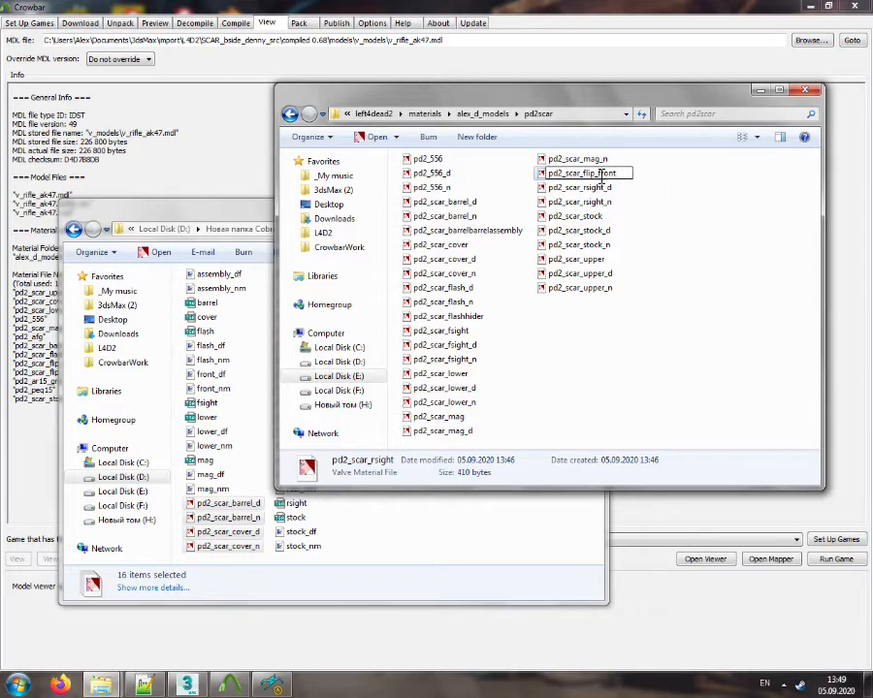
type("r")
key("Return")
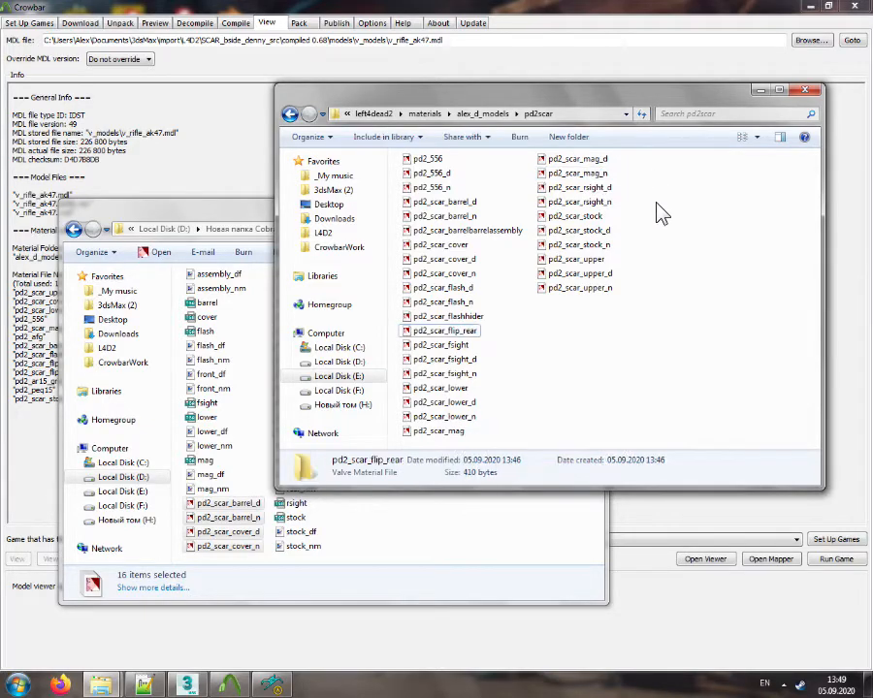
Rename the pd2_scar_fsight material as pd2_scar_flip_front and refresh the pd2scar folder
left_click(598, 342)
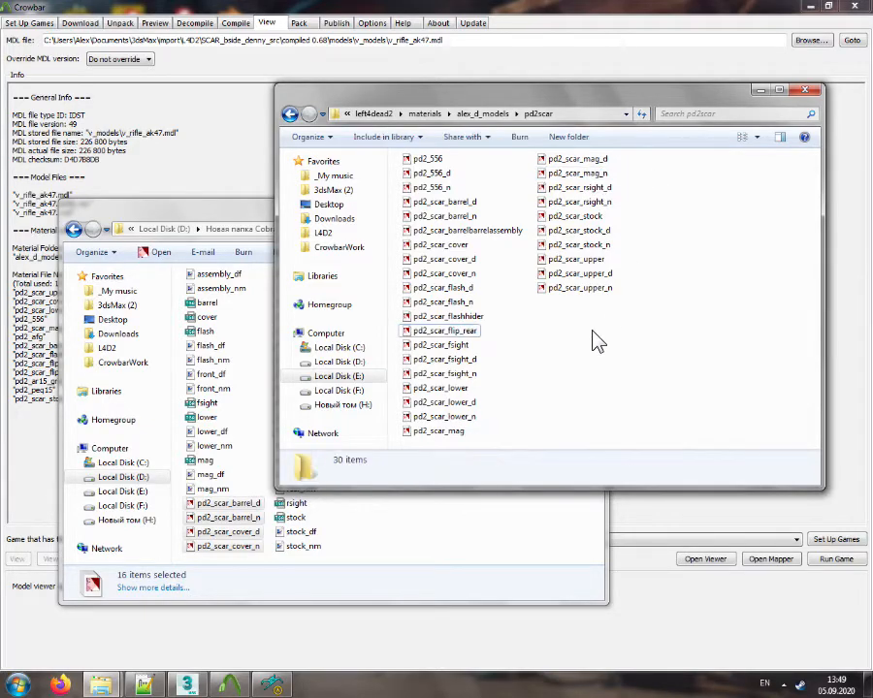
left_click(469, 347)
type("flip_front")
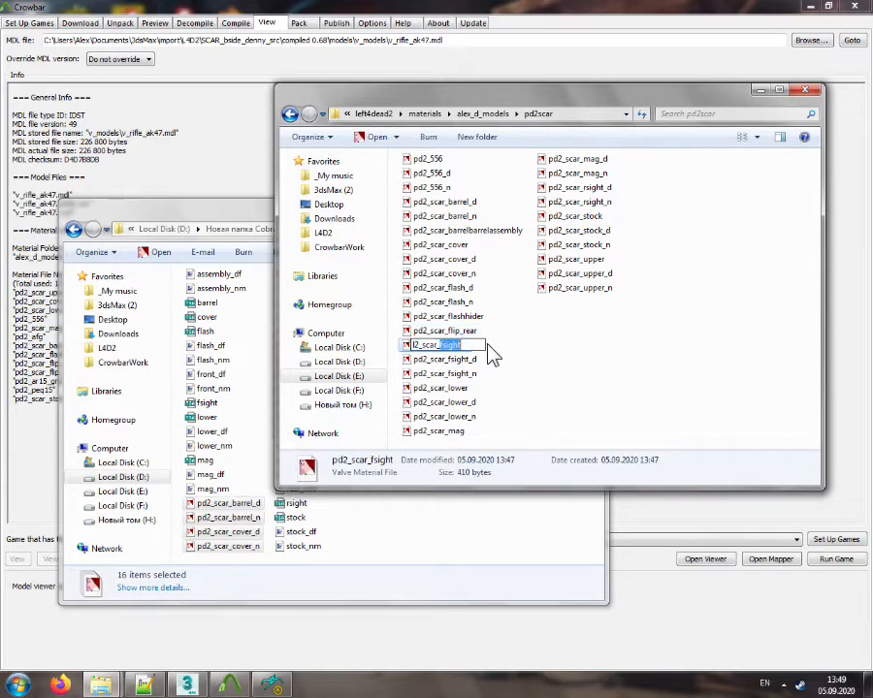
left_click(539, 359)
right_click(564, 340)
left_click(598, 398)
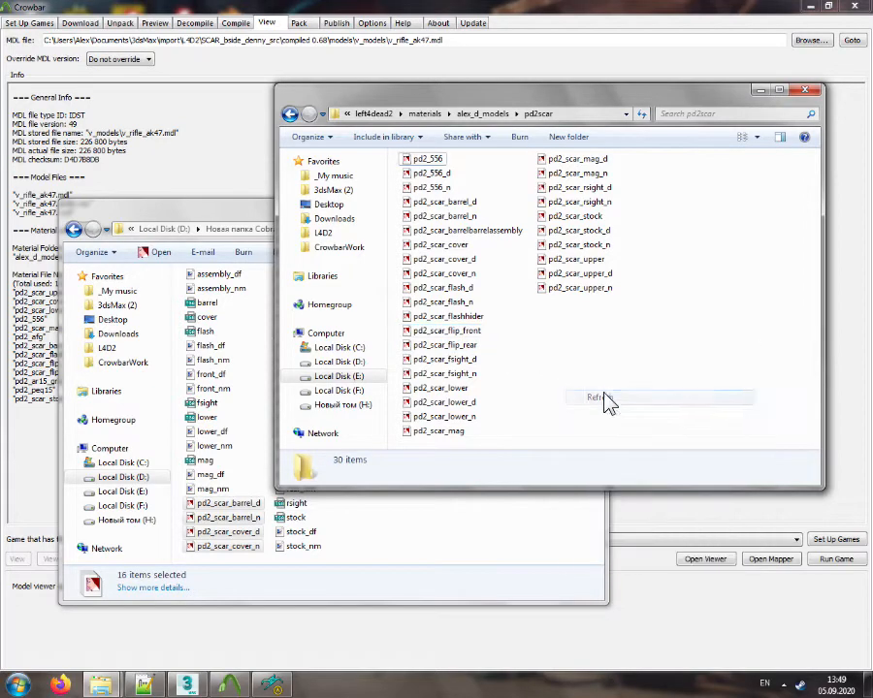
Switch to the model viewer and reload the SCAR model to check the sights and flash hider
left_click(286, 626)
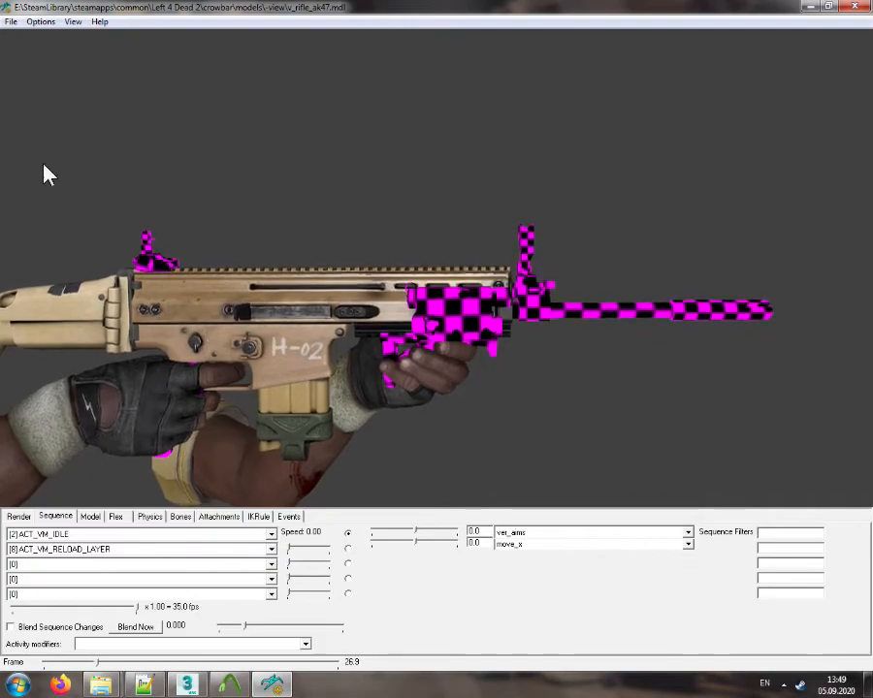
left_click(11, 21)
left_click(39, 66)
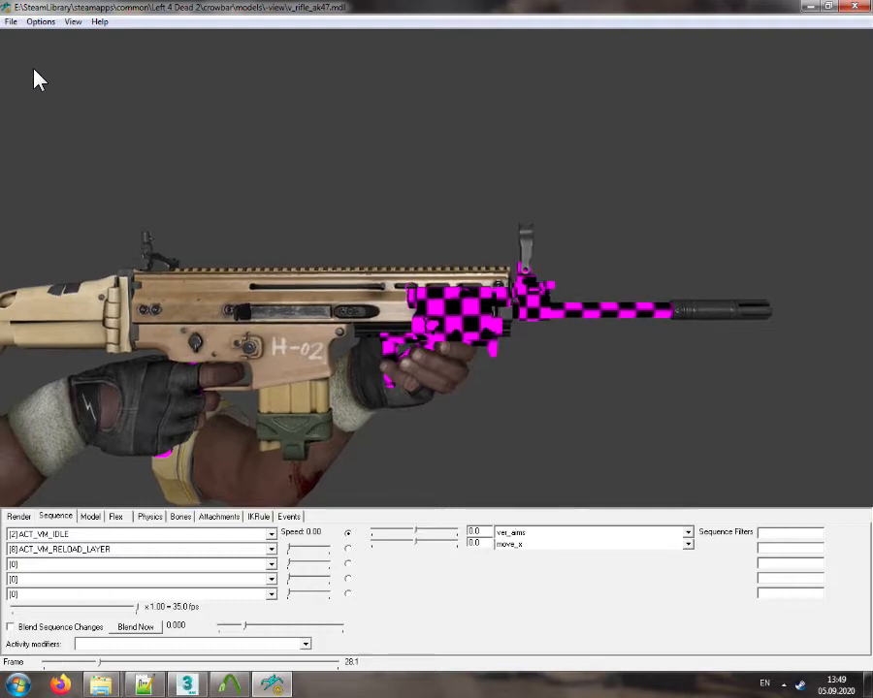
Return to the pd2scar folder and remove the duplicated "barrel" so the material is named pd2_scar_barrelassembly
left_click(272, 685)
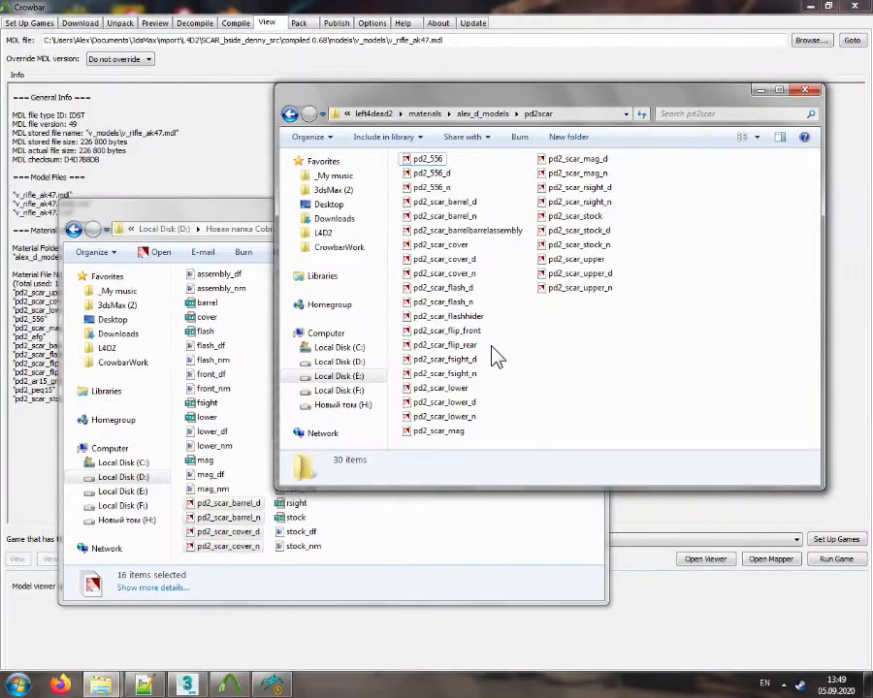
left_click(476, 233)
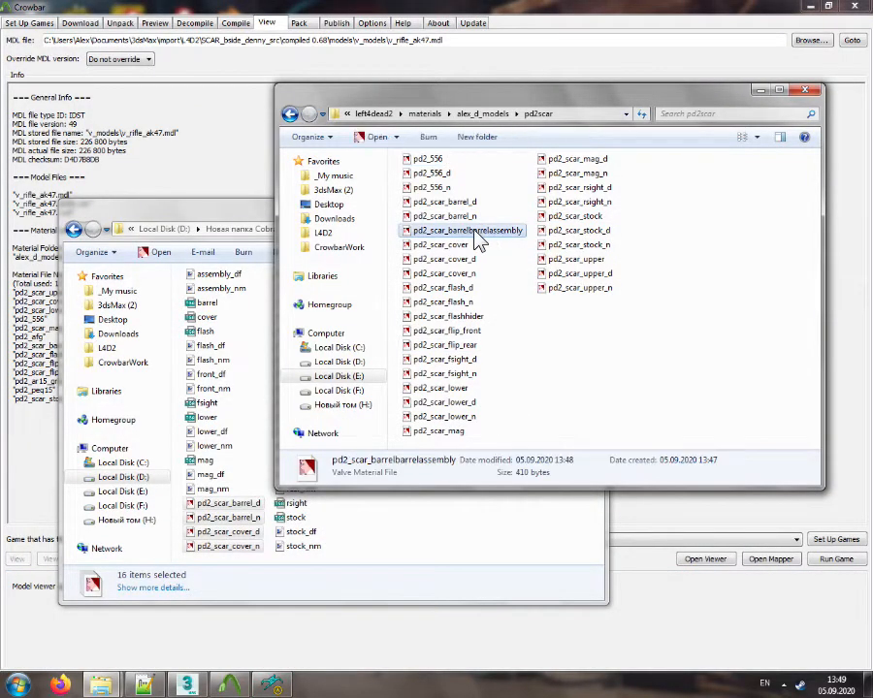
left_click(475, 233)
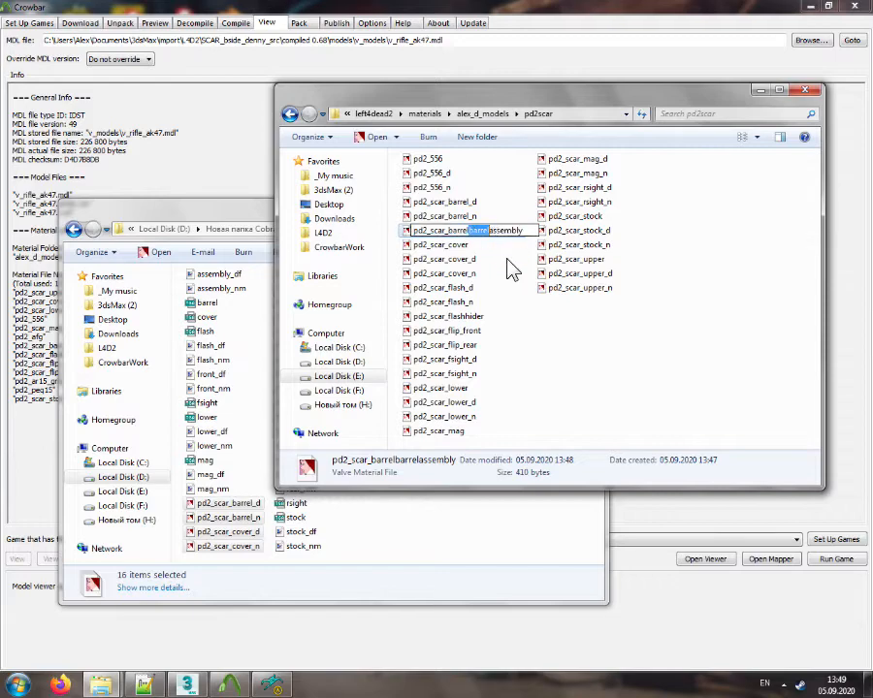
key("Delete")
key("Return")
Reload the SCAR in the model viewer and examine the barrel assembly from several angles
left_click(273, 684)
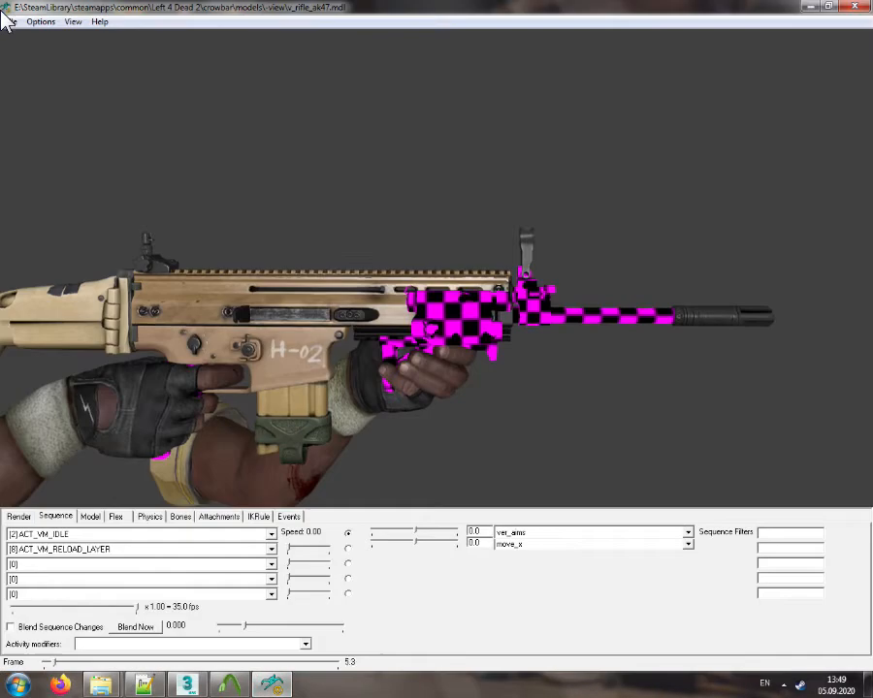
left_click(8, 21)
left_click(31, 68)
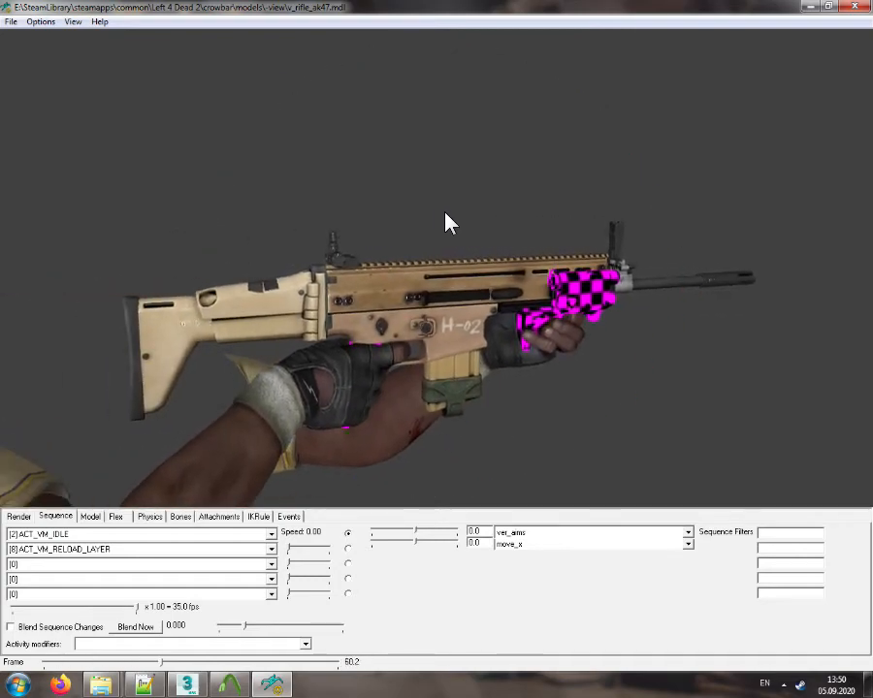
left_click_drag(446, 222, 420, 190)
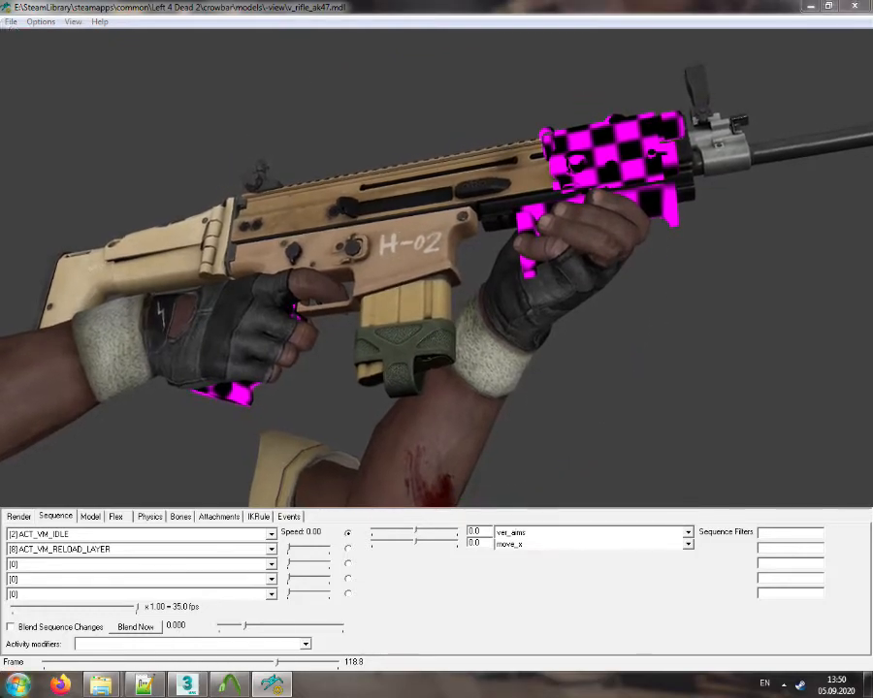
Open the barrel.tga texture from the tex folder in Photoshop and return to the desktop
key("super")
left_click(97, 687)
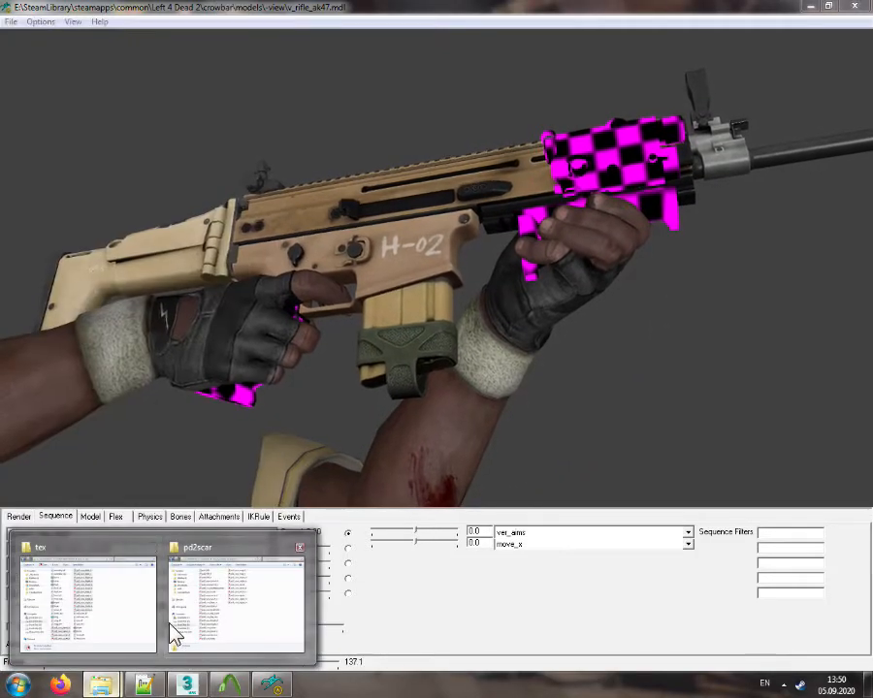
left_click(99, 619)
right_click(217, 304)
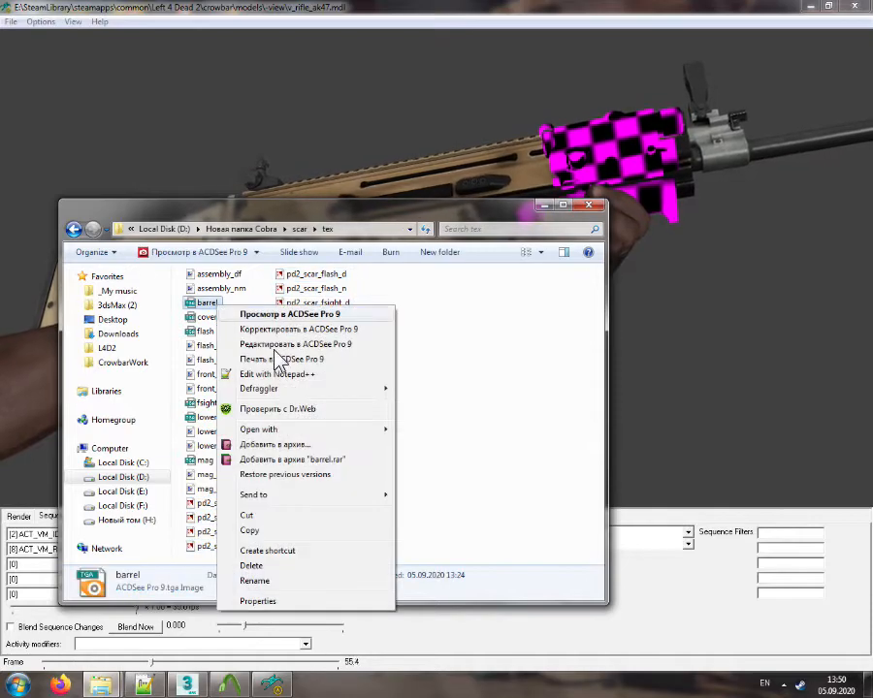
mouse_move(341, 430)
left_click(456, 446)
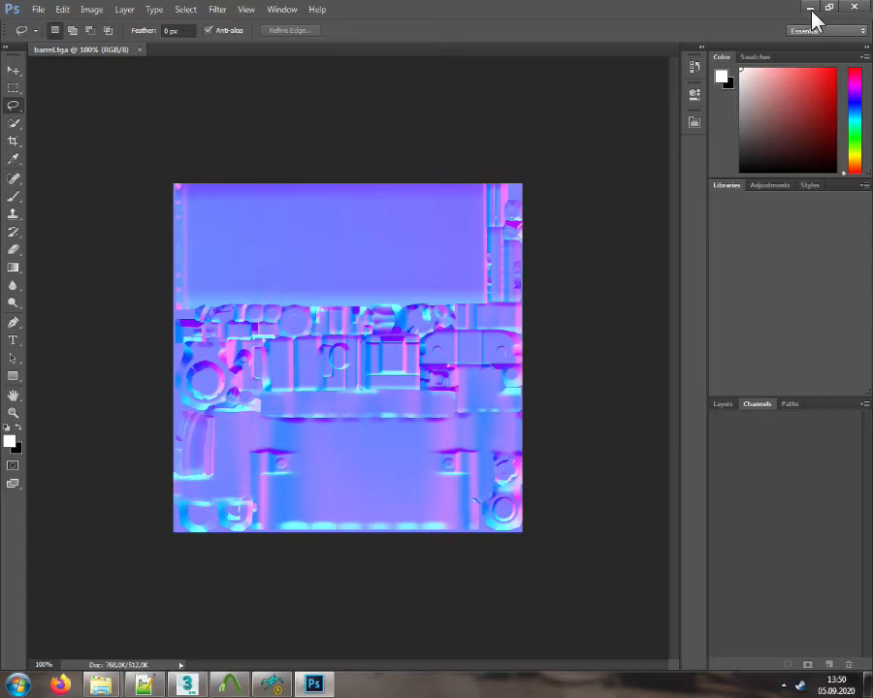
mouse_move(110, 686)
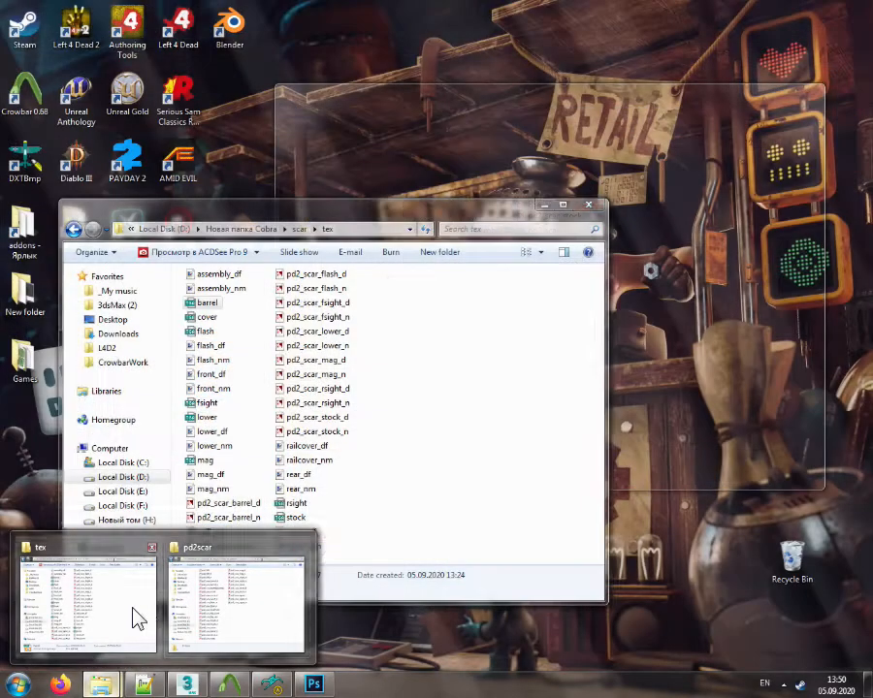
Delete the sixteen exported VTF textures, pd2_scar_barrel_d through pd2_scar_stock_n, from the tex folder
left_click(133, 619)
left_click(233, 505)
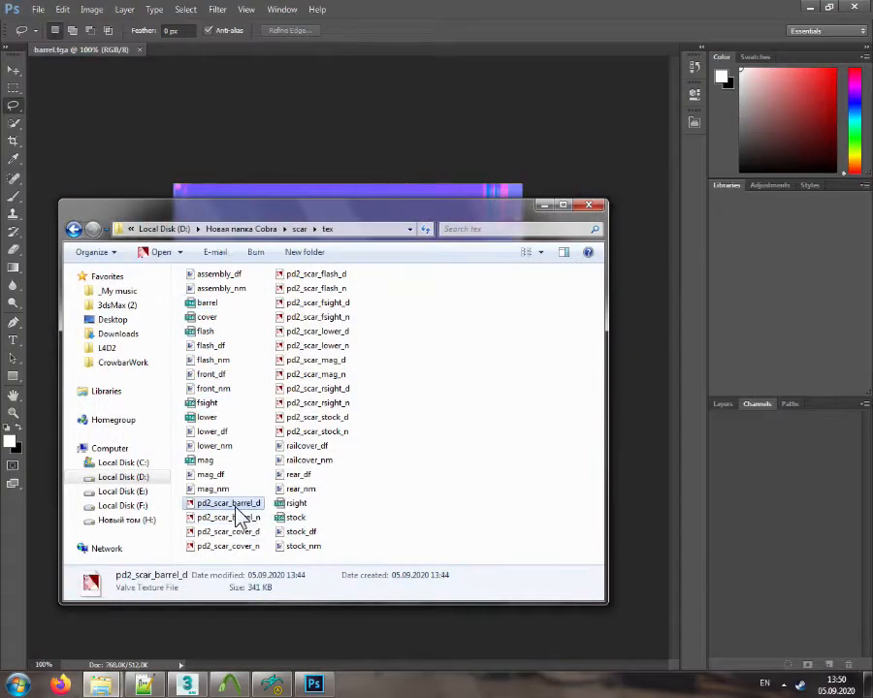
left_click(307, 433, "shift")
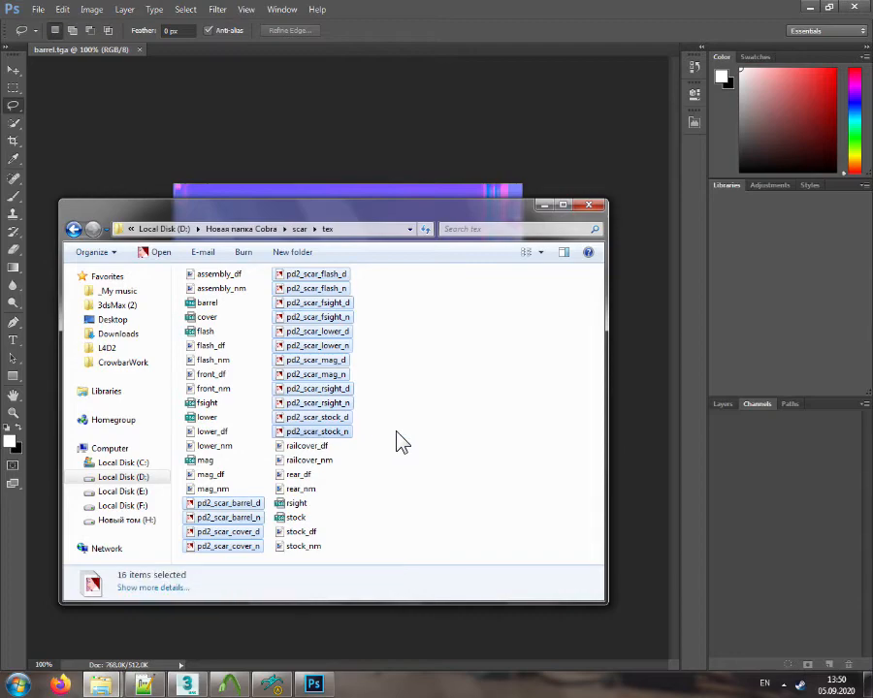
key("Delete")
key("Return")
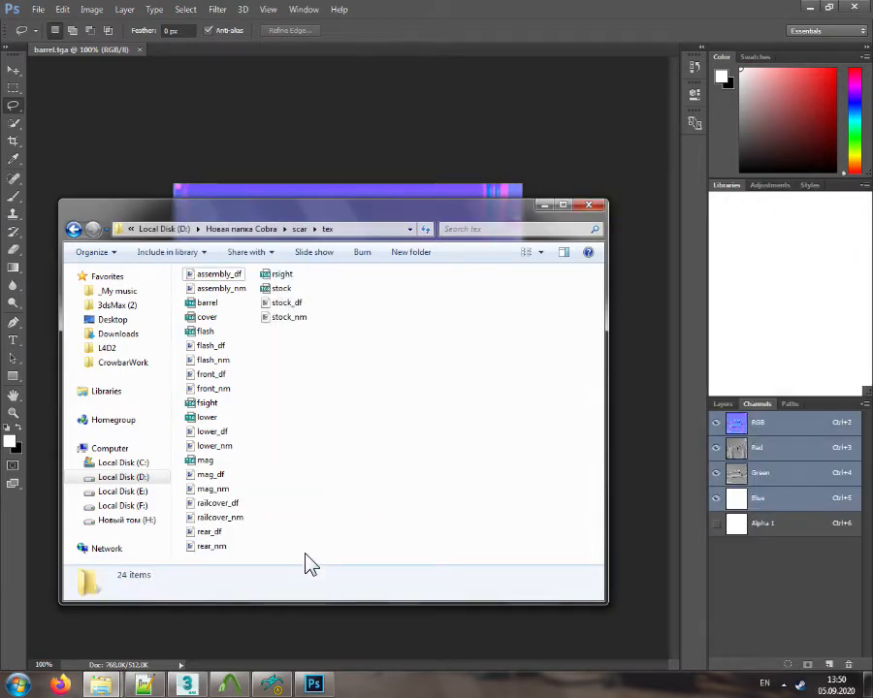
Clear the windows covering the desktop and restore upper, upper_df and upper_nm from the Recycle Bin
left_click(545, 205)
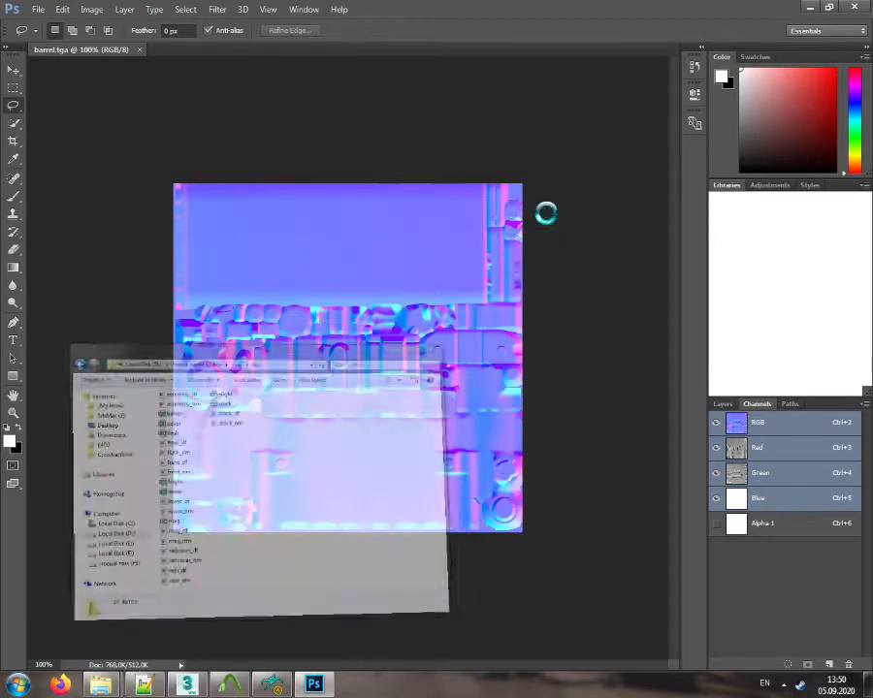
left_click(813, 8)
left_click(811, 5)
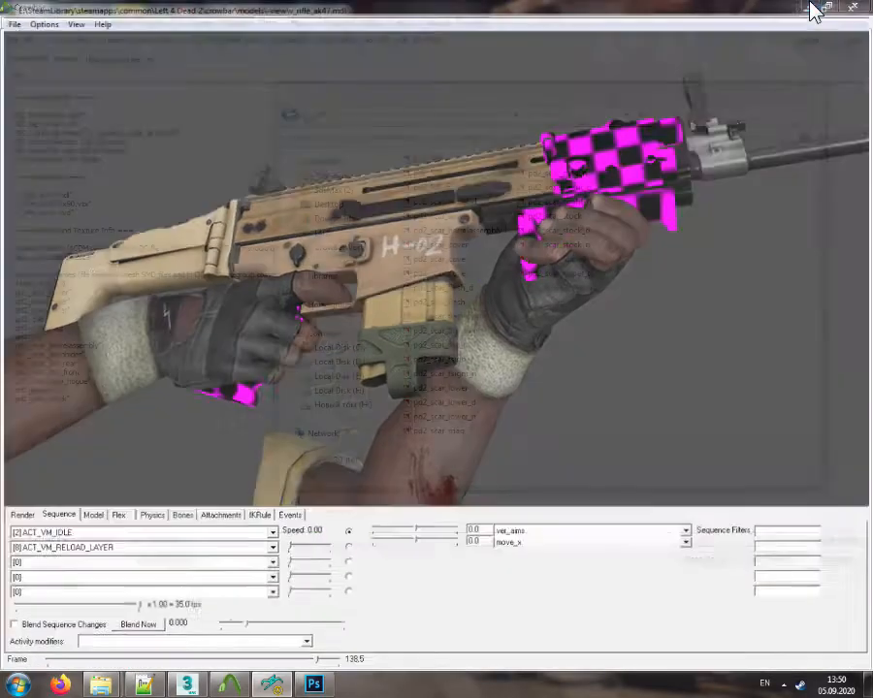
left_click(813, 7)
double_click(788, 560)
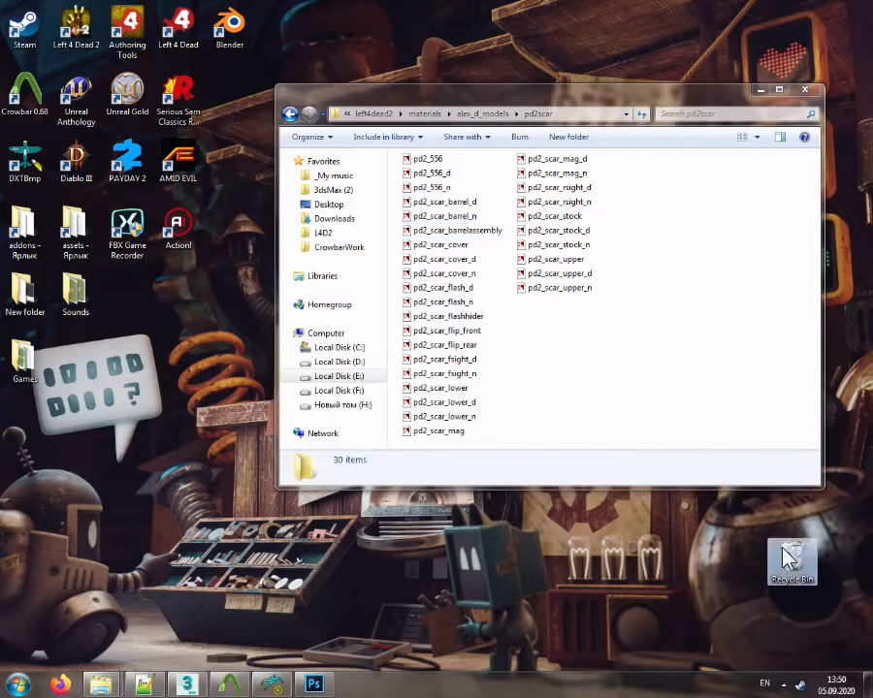
left_click_drag(471, 398, 444, 438)
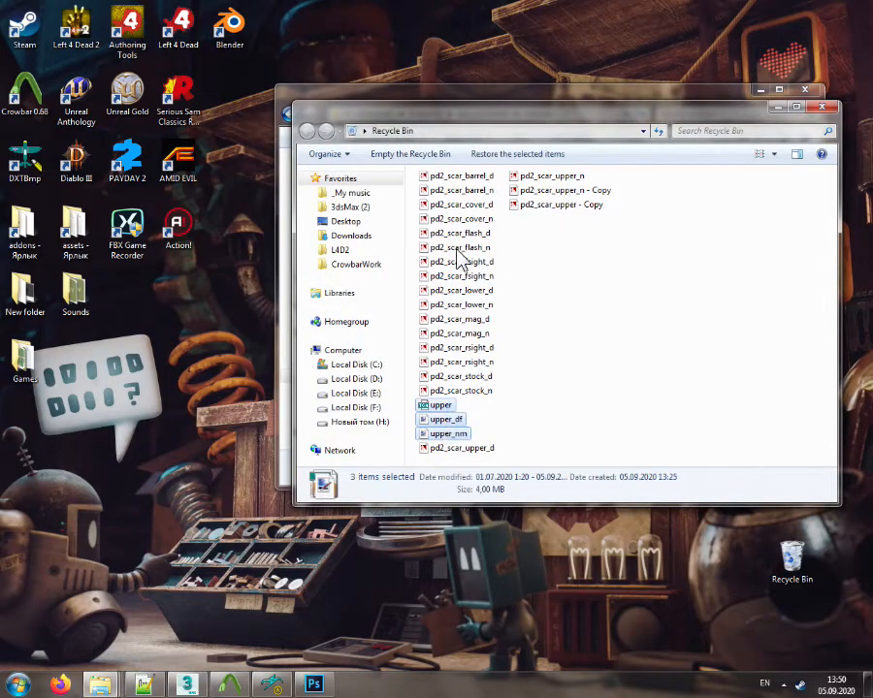
left_click(502, 153)
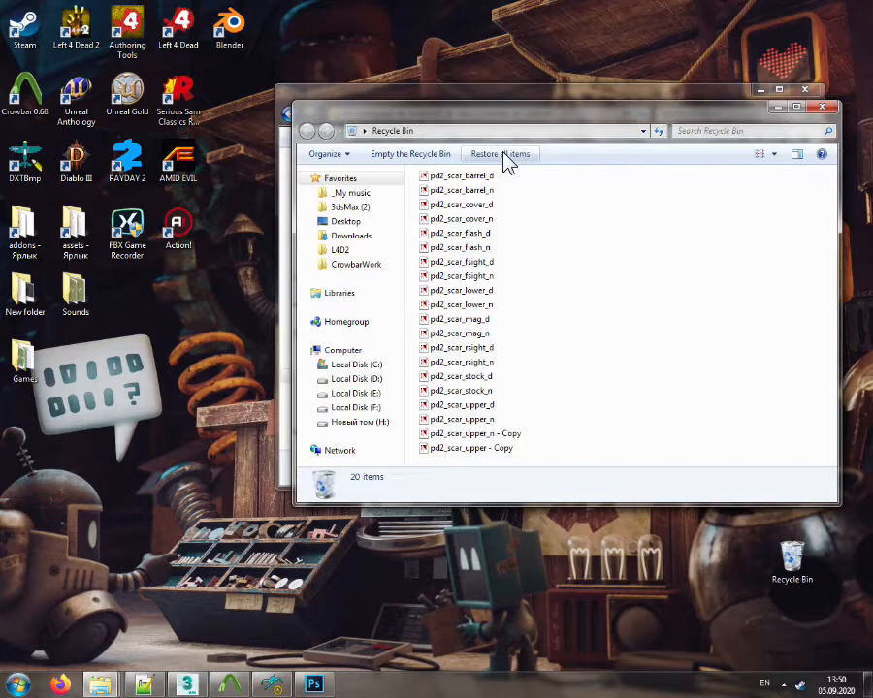
left_click(822, 107)
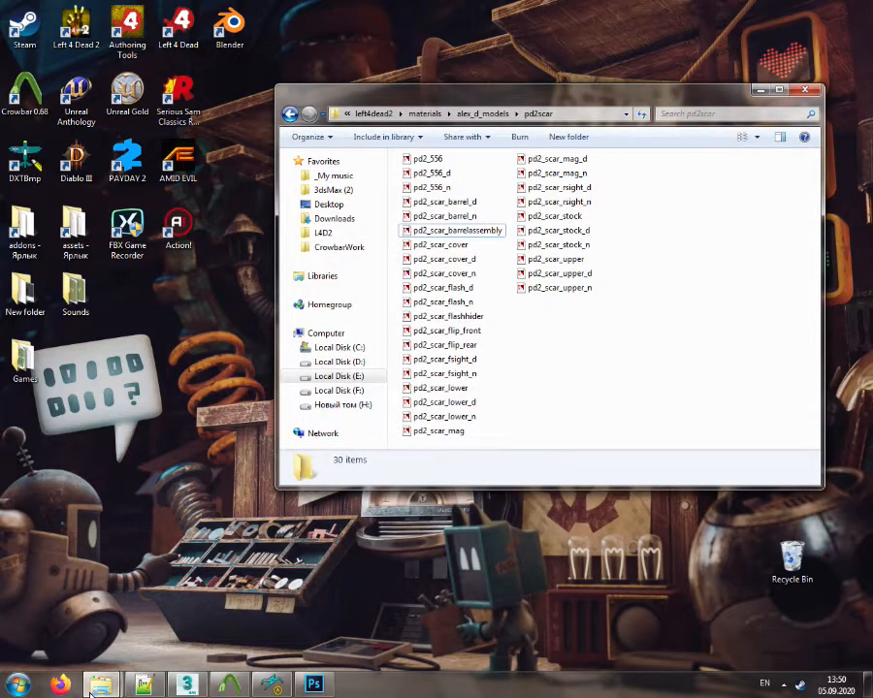
Return to the tex folder and create a new subfolder named scar
mouse_move(100, 684)
left_click(106, 626)
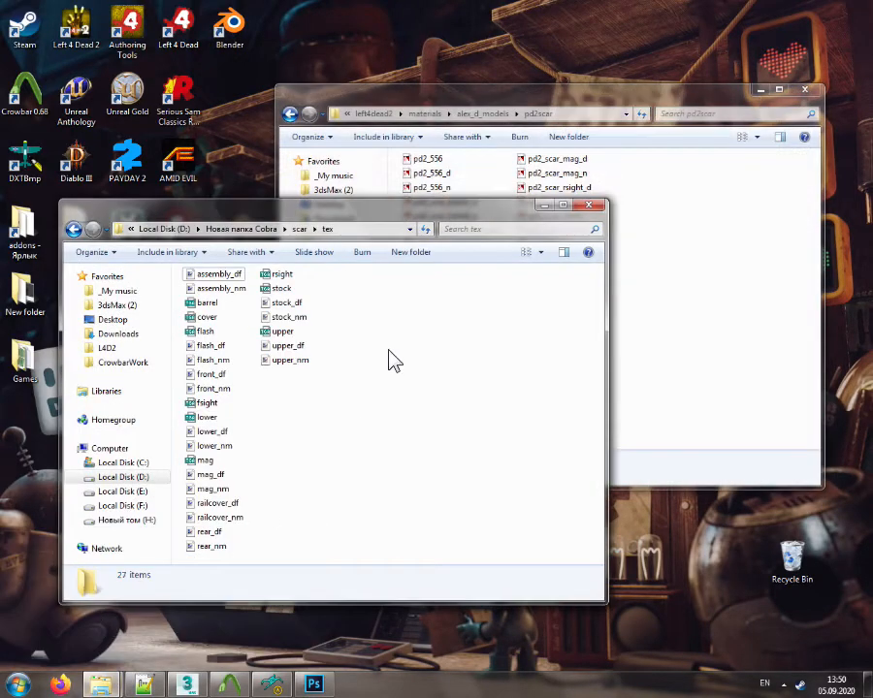
left_click(411, 252)
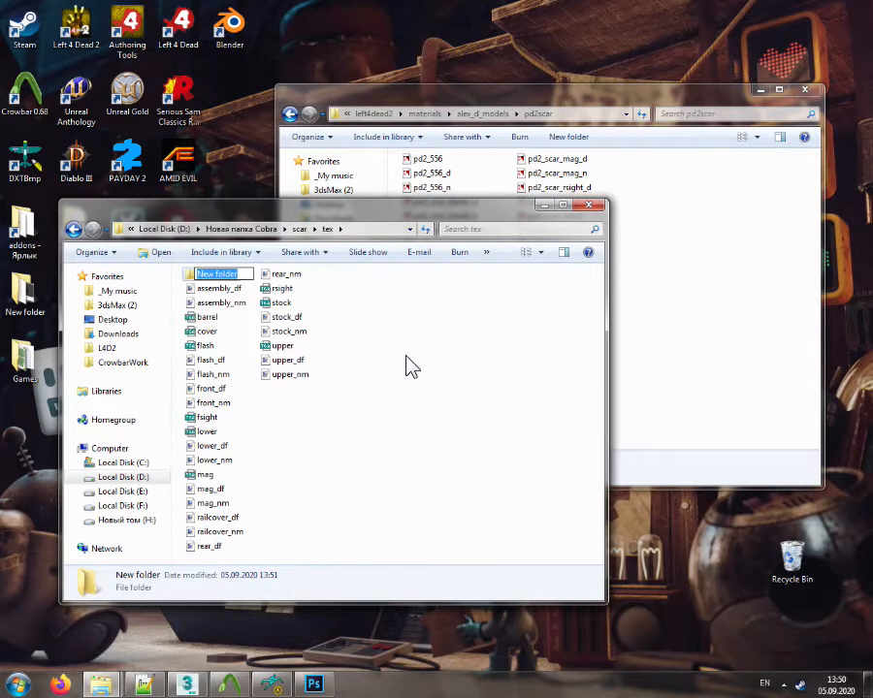
type("scar")
left_click(405, 362)
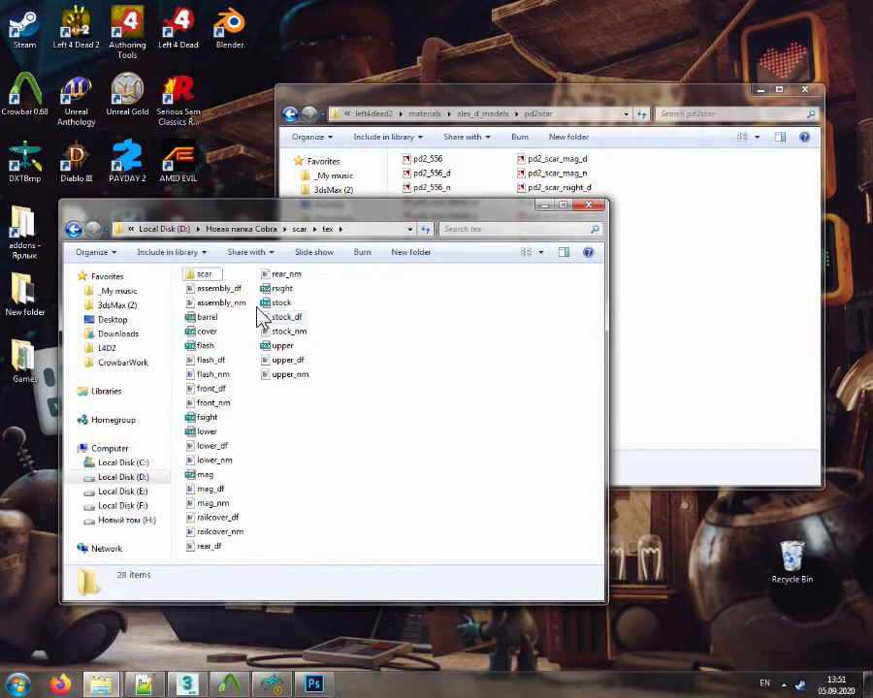
Delete all nine _nm source textures, from assembly_nm to upper_nm, from the tex folder
key("Down")
left_click(298, 373, "shift")
left_click(230, 301)
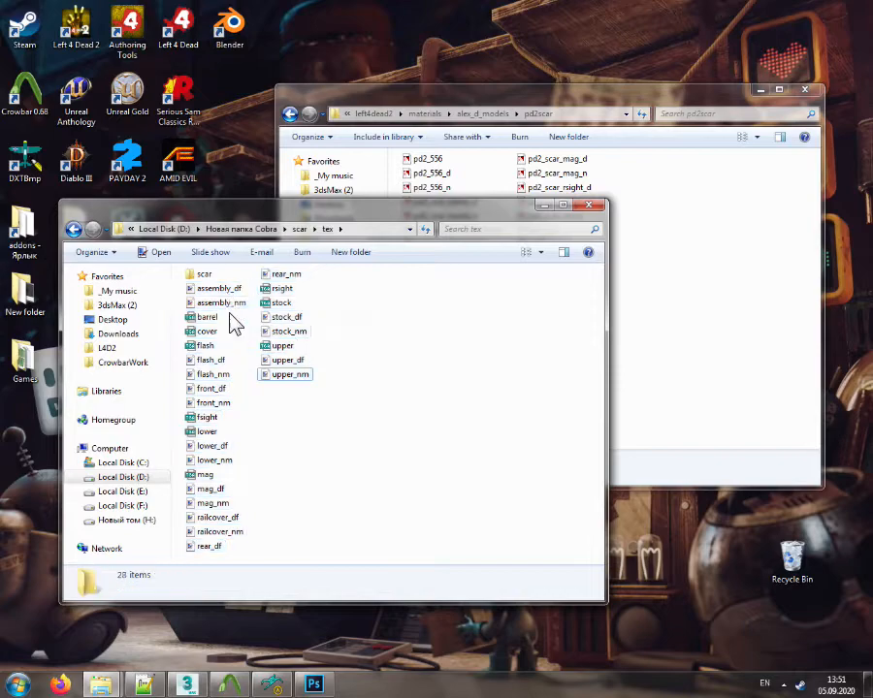
left_click(214, 375, "ctrl")
left_click(214, 402, "ctrl")
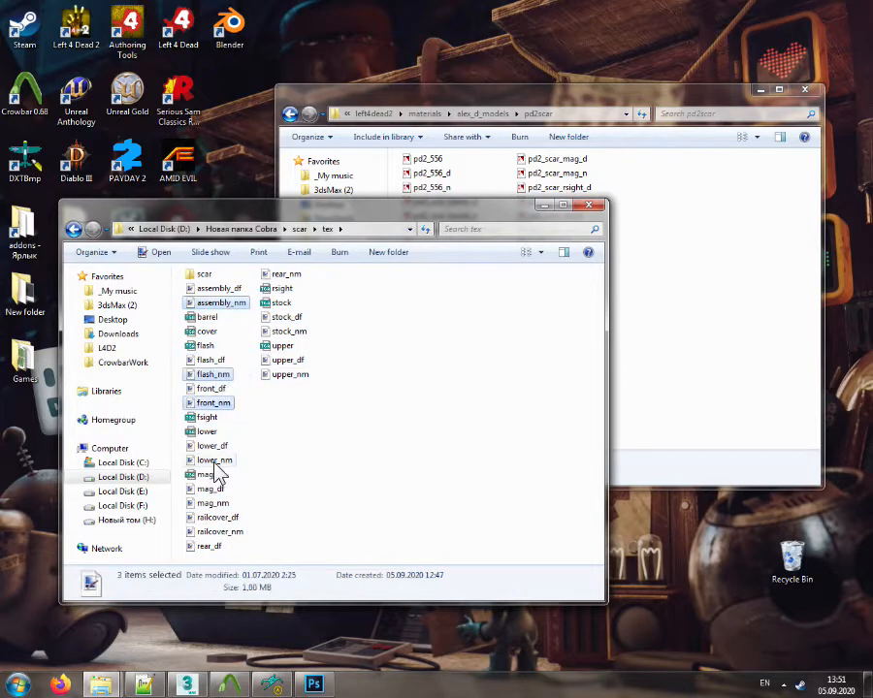
left_click(214, 459, "ctrl")
left_click(212, 503, "ctrl")
left_click(219, 533, "ctrl")
left_click(290, 375, "ctrl")
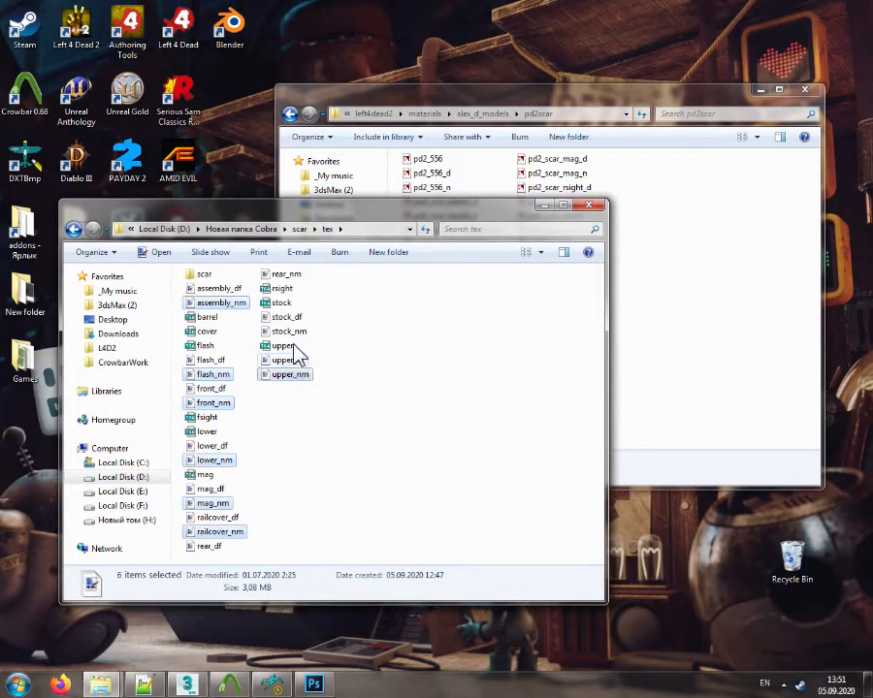
left_click(289, 331, "ctrl")
left_click(286, 275, "ctrl")
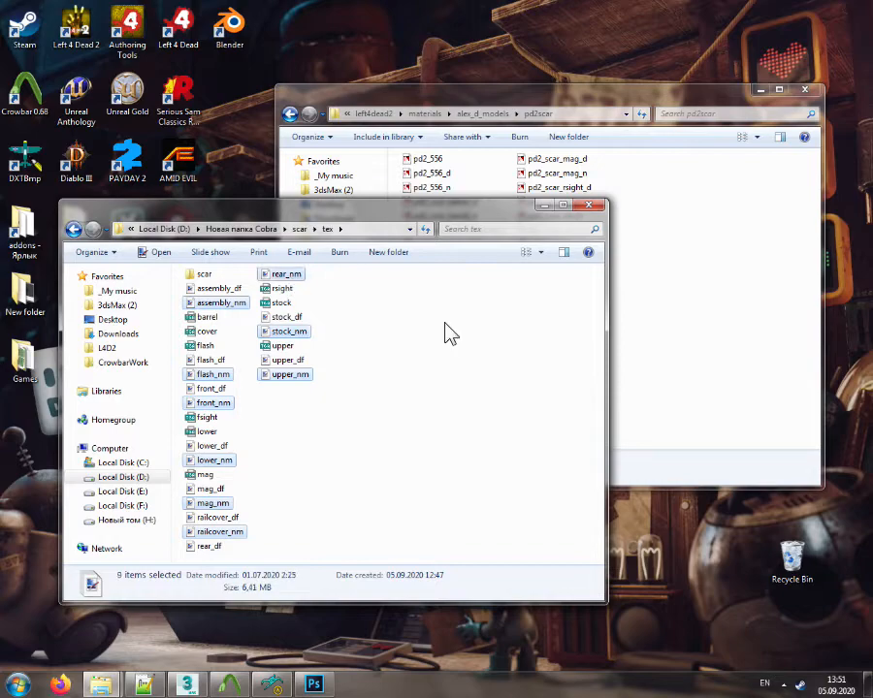
key("Delete")
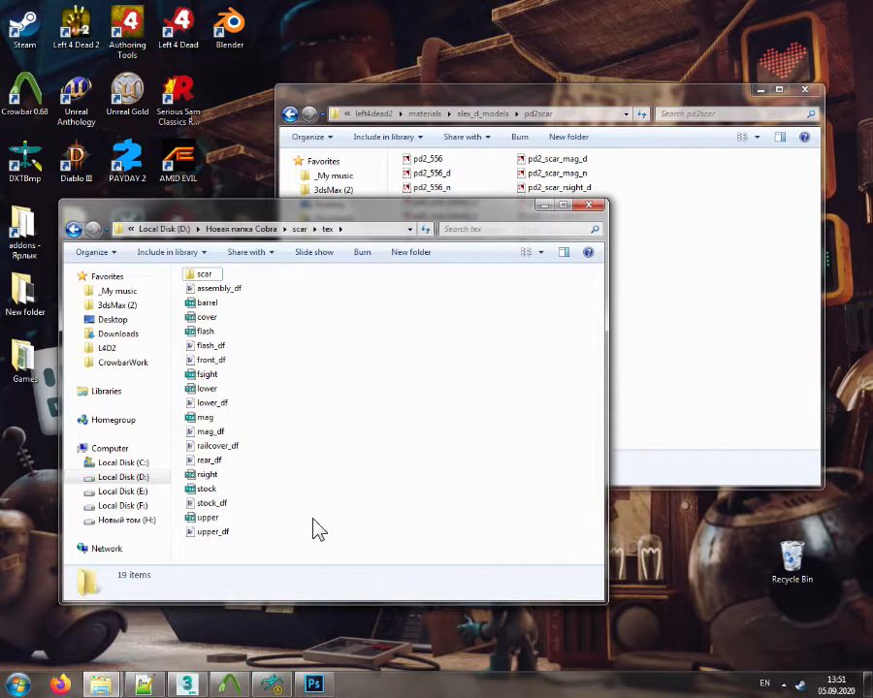
Move all remaining texture files from the tex folder into its scar subfolder and refresh the view
left_click_drag(282, 541, 184, 283)
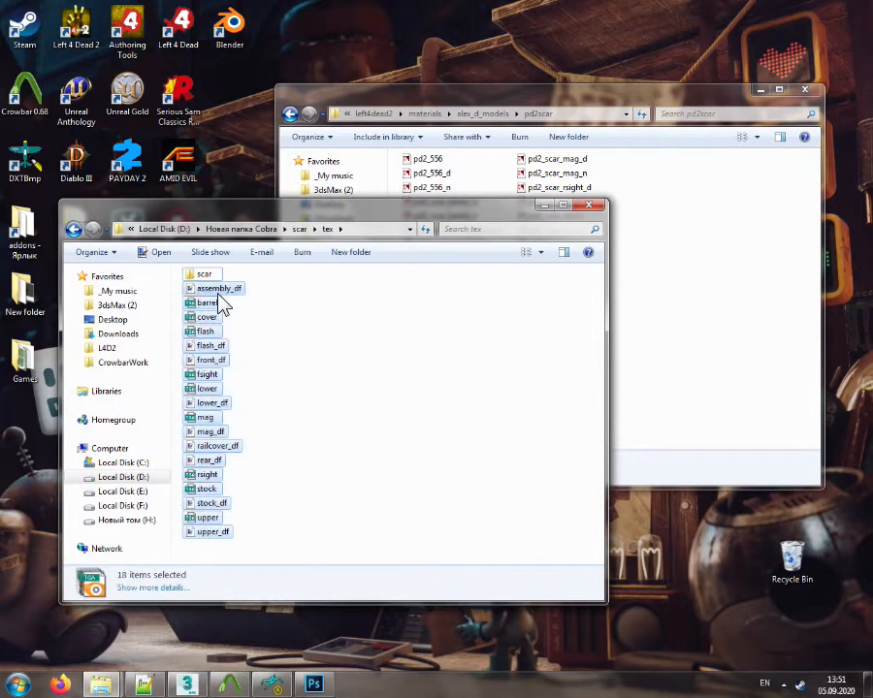
left_click(272, 329)
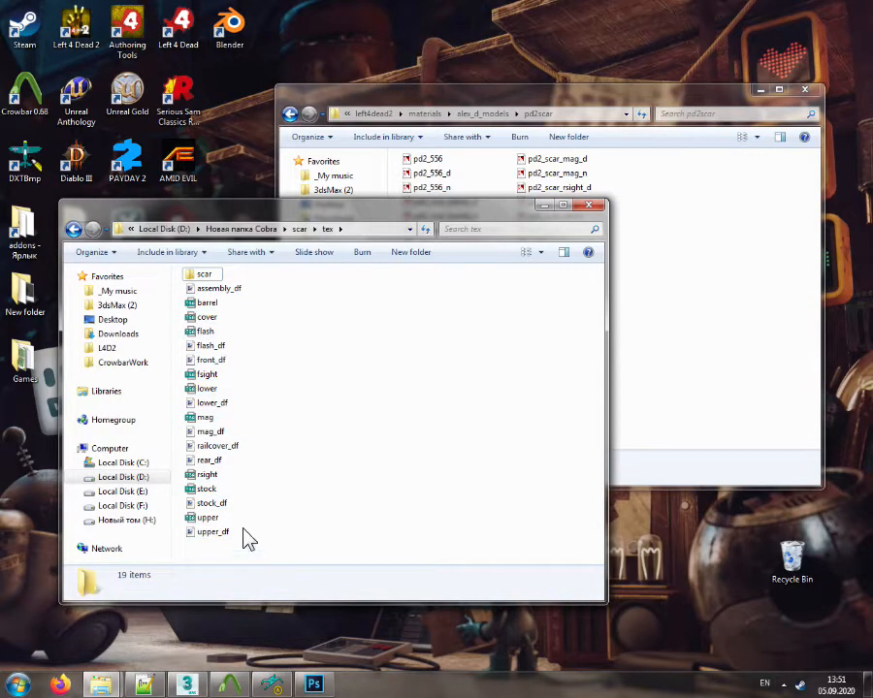
left_click_drag(247, 538, 214, 291)
left_click_drag(214, 291, 203, 277)
right_click(292, 335)
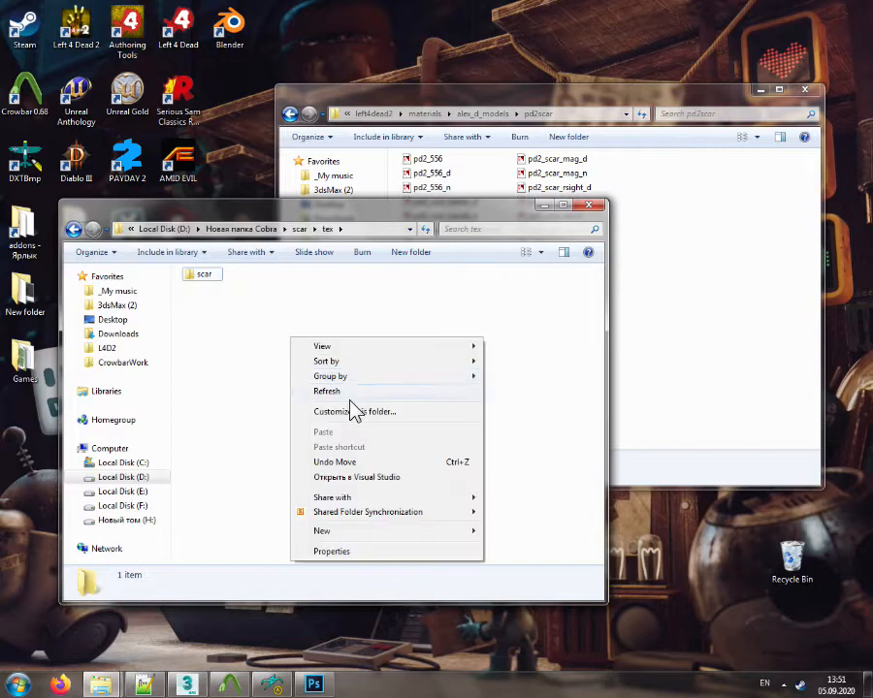
left_click(344, 393)
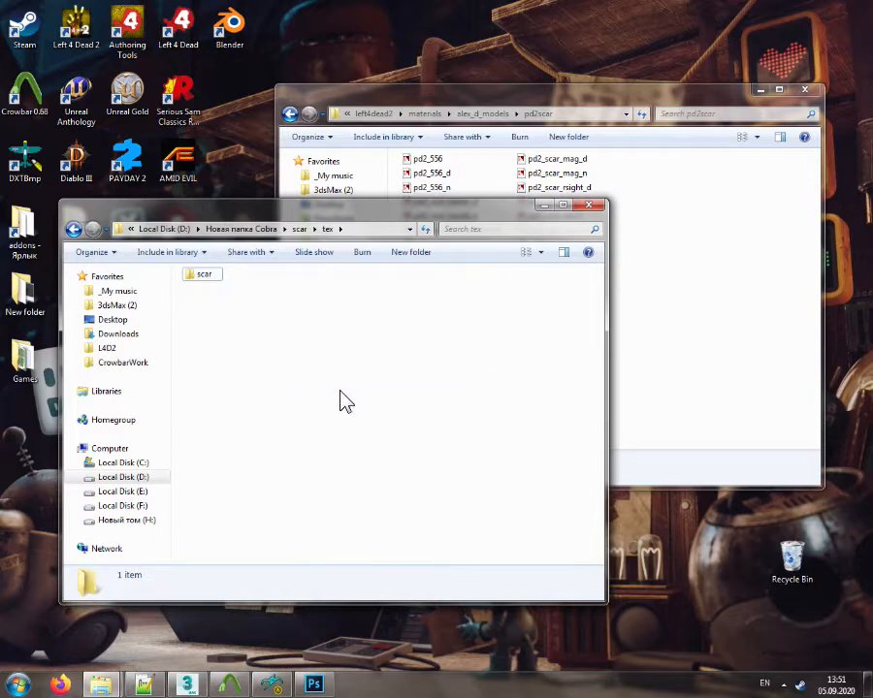
Open a second file browser window at the 3dsMax\import\PAYDAY2\Firearms folder
left_click(678, 302)
left_click(225, 419)
right_click(101, 685)
left_click(68, 611)
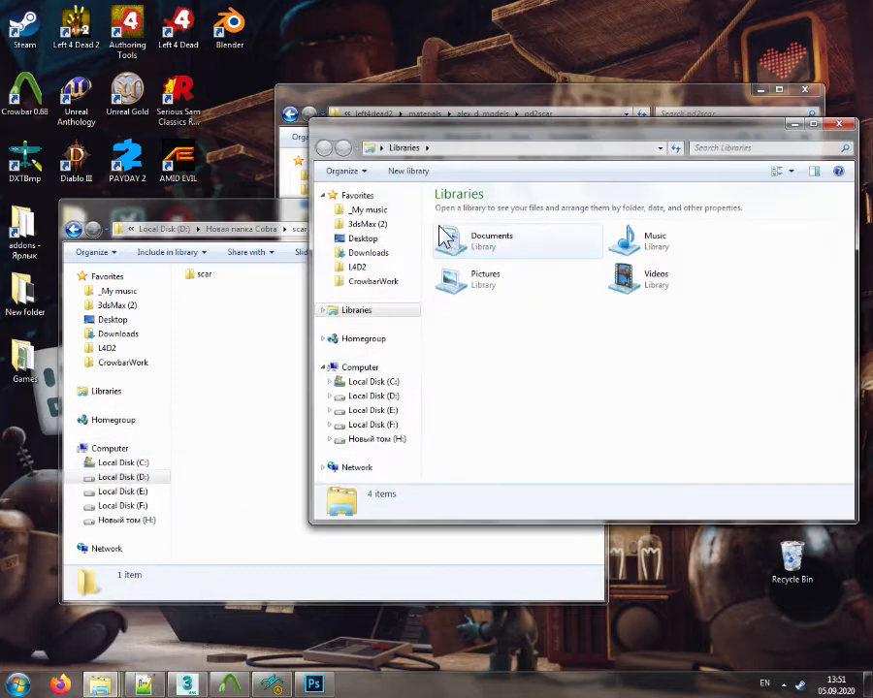
left_click(368, 224)
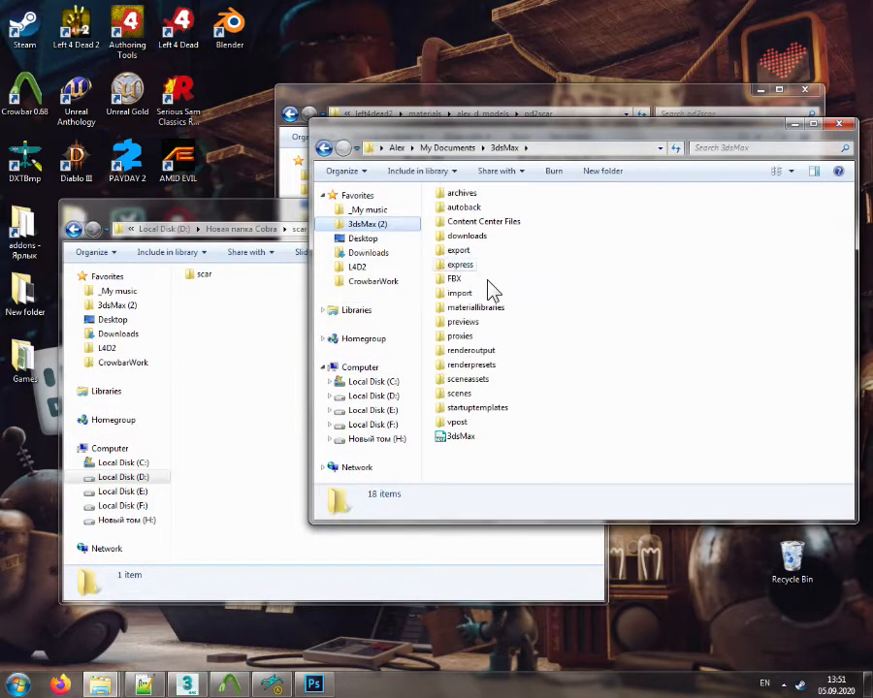
double_click(474, 288)
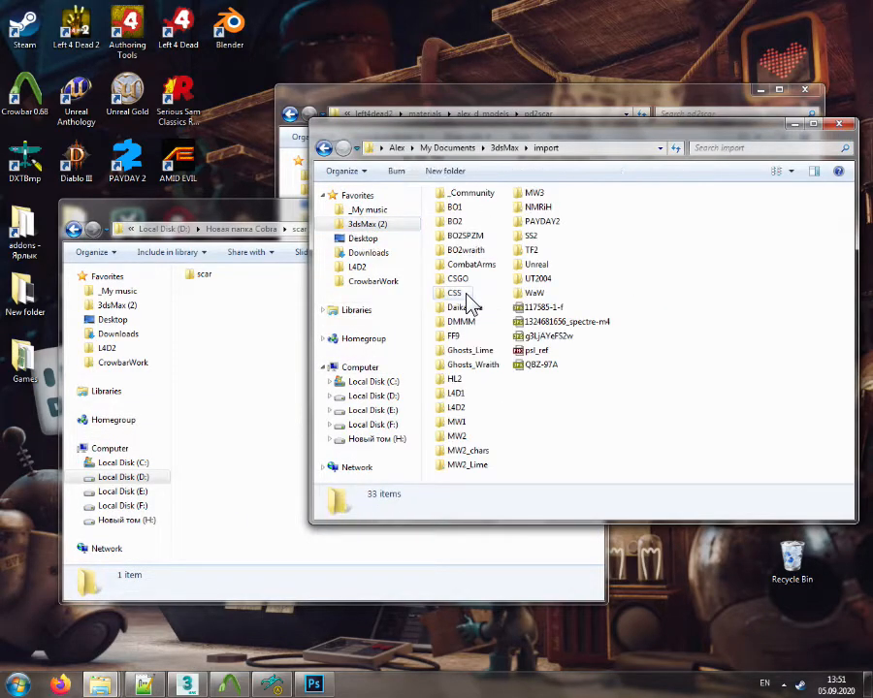
double_click(548, 223)
double_click(474, 208)
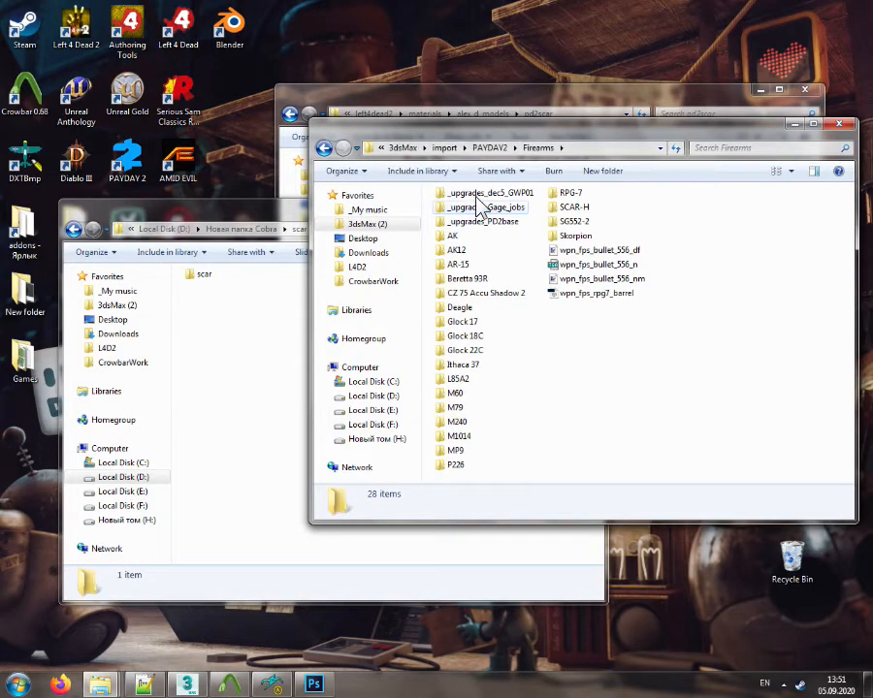
Copy hoguear_df and hoguear_nm.texture from the _upgrades_dec5_GWP01 folder into the tex folder
double_click(473, 194)
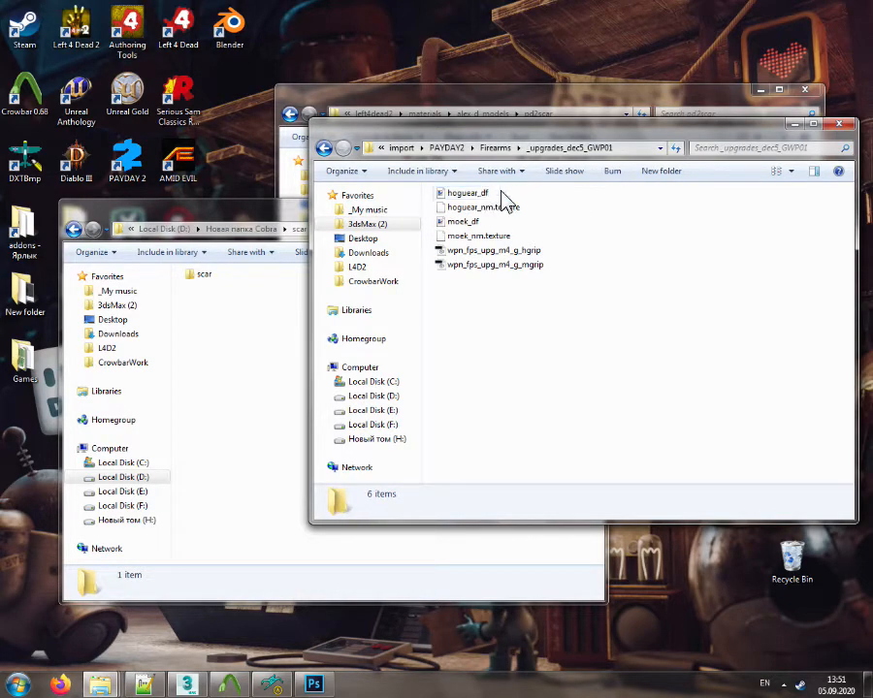
left_click(481, 194)
left_click(485, 208, "ctrl")
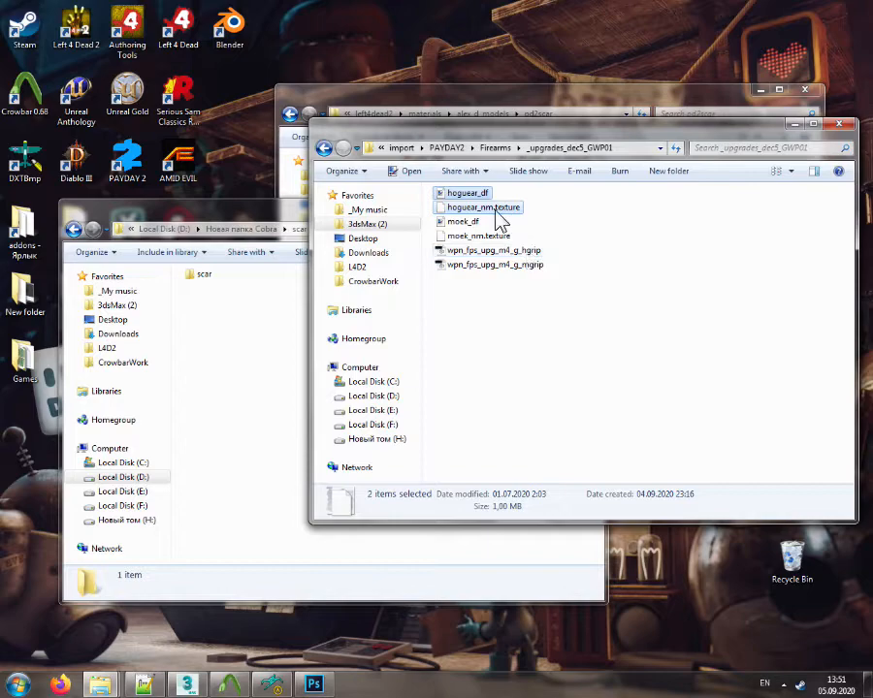
left_click_drag(488, 210, 245, 403)
left_click(646, 278)
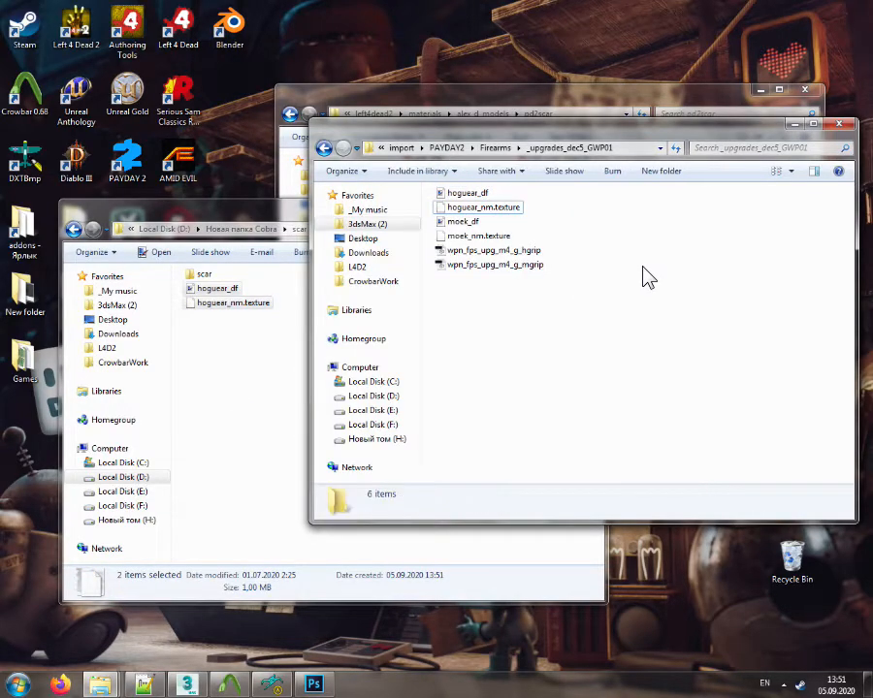
Copy peq15_df and peq15_nm.texture from the _upgrades_Gage_jobs folder into the tex folder
left_click(506, 148)
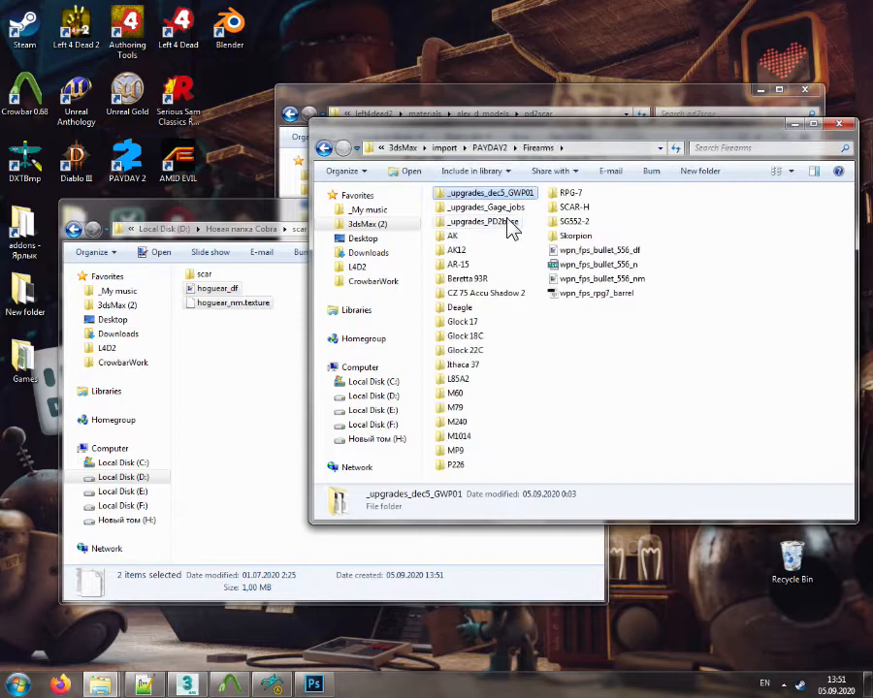
double_click(500, 209)
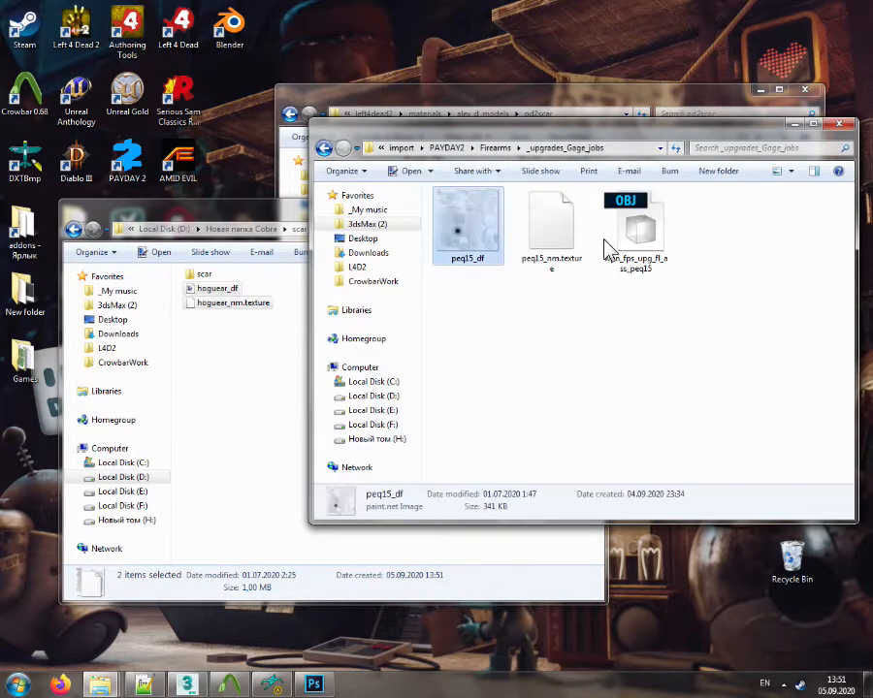
left_click(555, 232, "shift")
left_click_drag(555, 233, 245, 402)
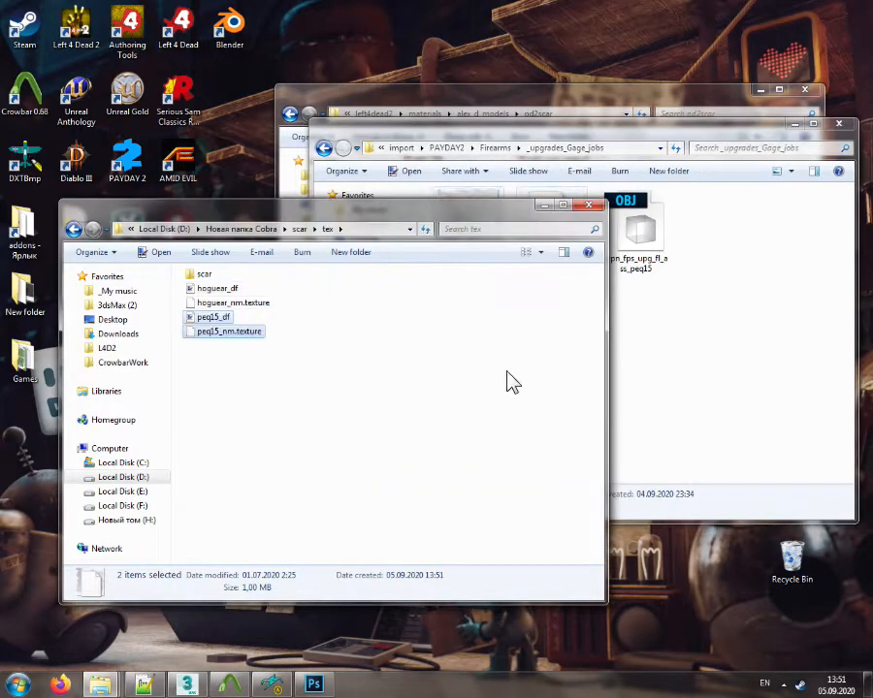
Copy wpn_fps_upg_vg_ass_smg_afg_df and wpn_fps_upg_vg_ass_smg_afg_nm.texture from the _upgrades_PD2base folder into the tex folder
left_click(499, 148)
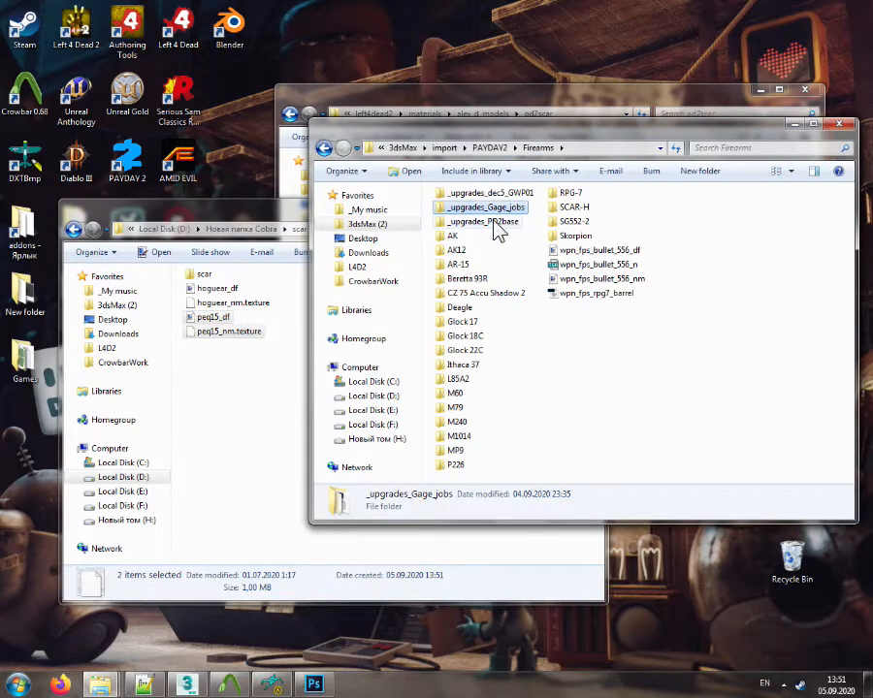
double_click(495, 227)
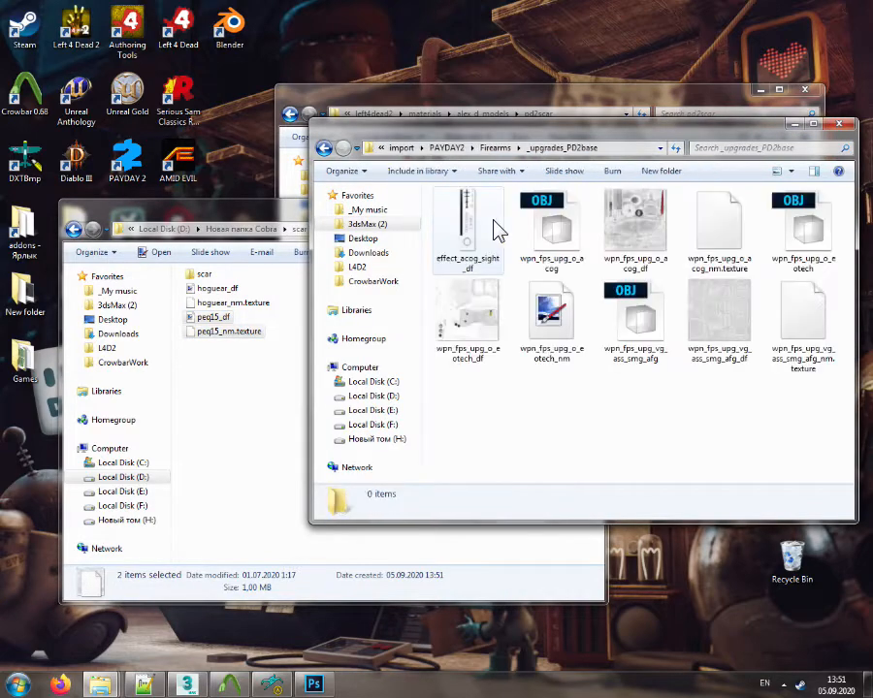
left_click(703, 315)
left_click(795, 318, "ctrl")
left_click_drag(730, 312, 247, 452)
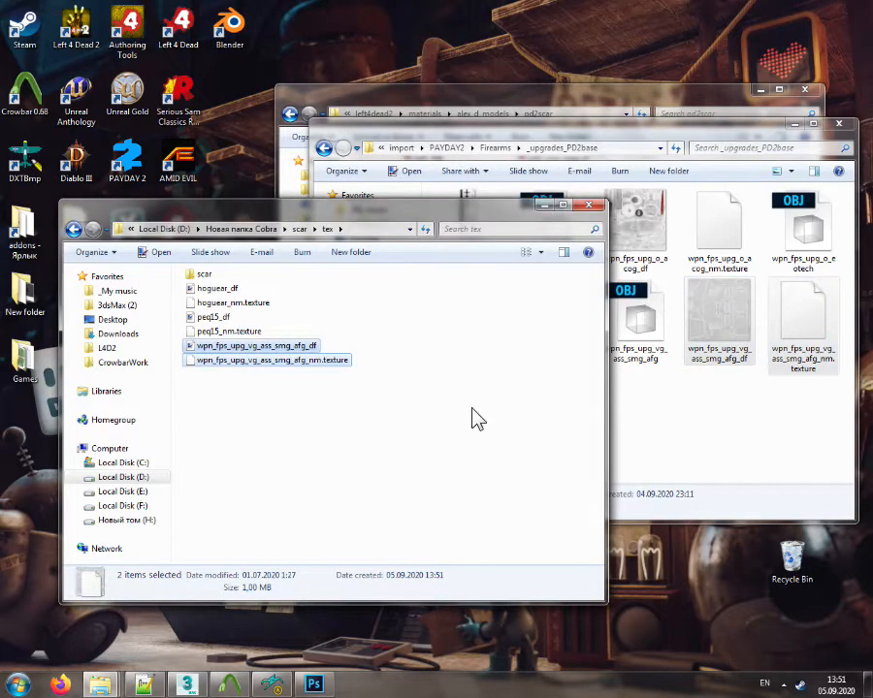
left_click(711, 410)
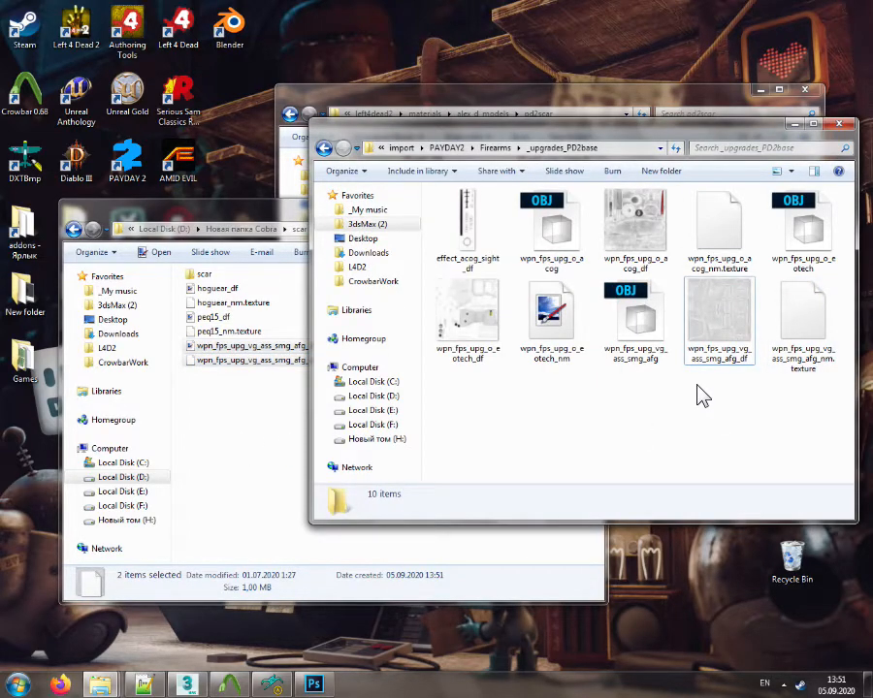
Close the _upgrades_PD2base folder and rename hoguear_nm.texture to hoguear_nm.dds in the tex folder
left_click(842, 125)
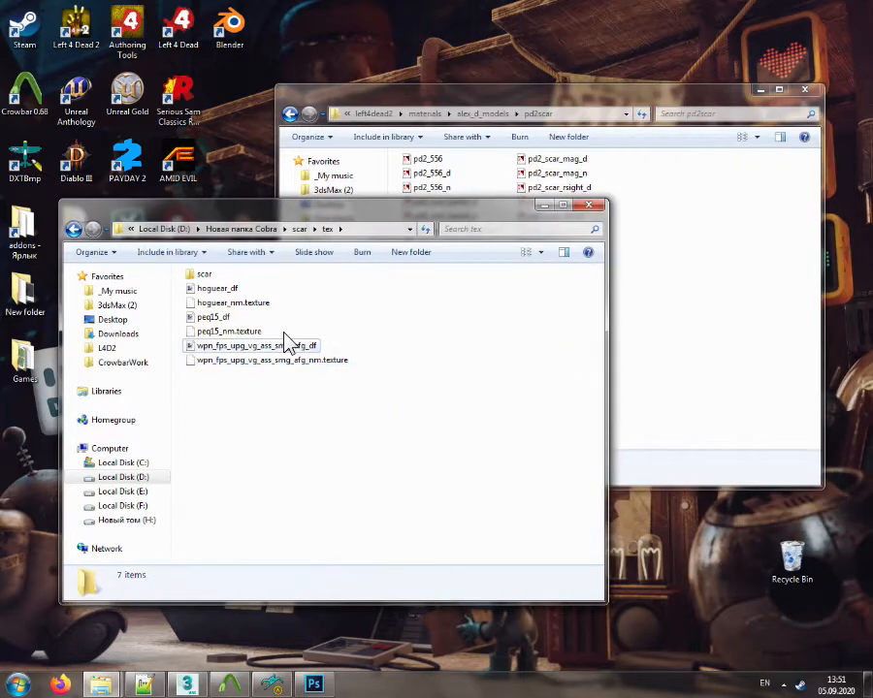
left_click(238, 303)
key("F2")
left_click_drag(245, 304, 288, 304)
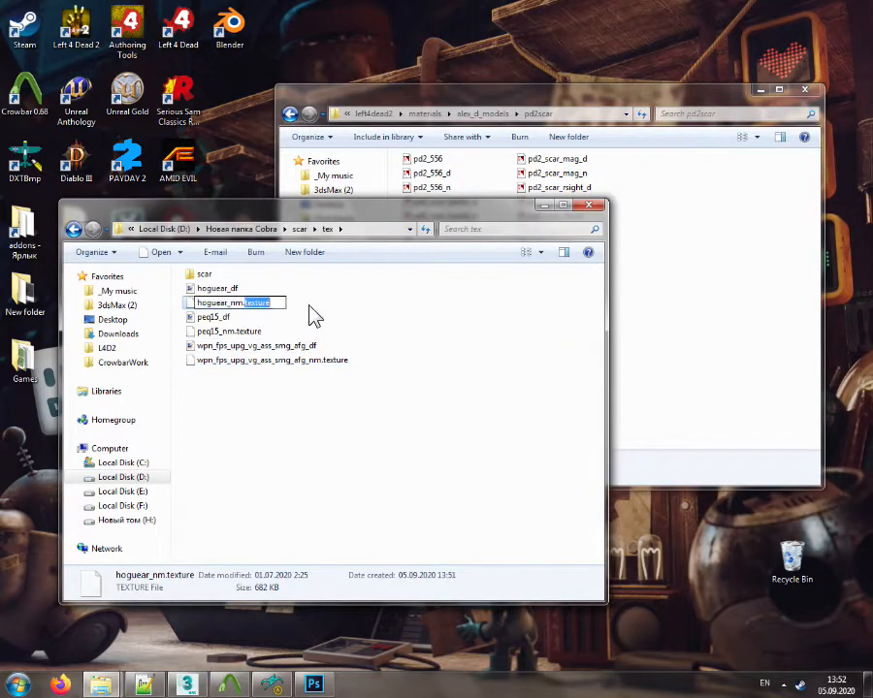
type("dds")
key("Return")
Rename peq15_nm.texture to peq15_nm.dds
left_click(221, 332)
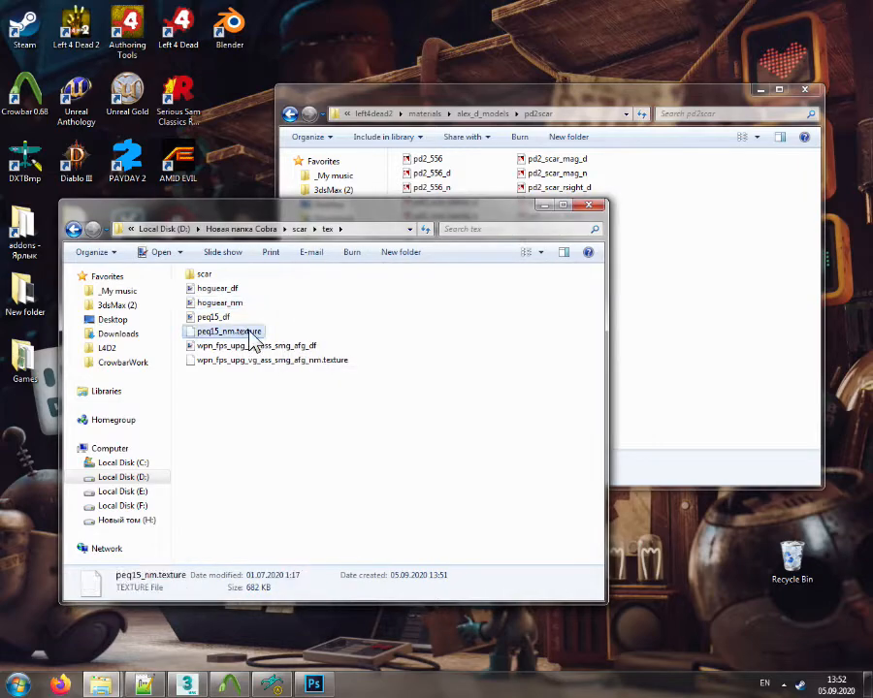
key("F2")
left_click_drag(239, 332, 278, 333)
type("dds")
key("Return")
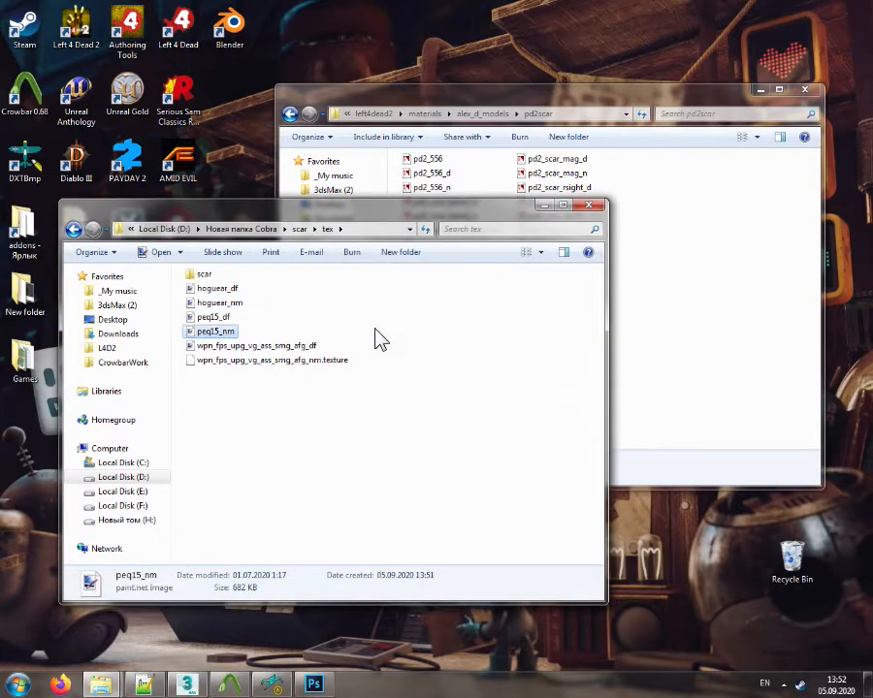
Rename wpn_fps_upg_vg_ass_smg_afg_nm.texture to wpn_fps_upg_vg_ass_smg_afg_nm.dds
left_click(325, 360)
key("F2")
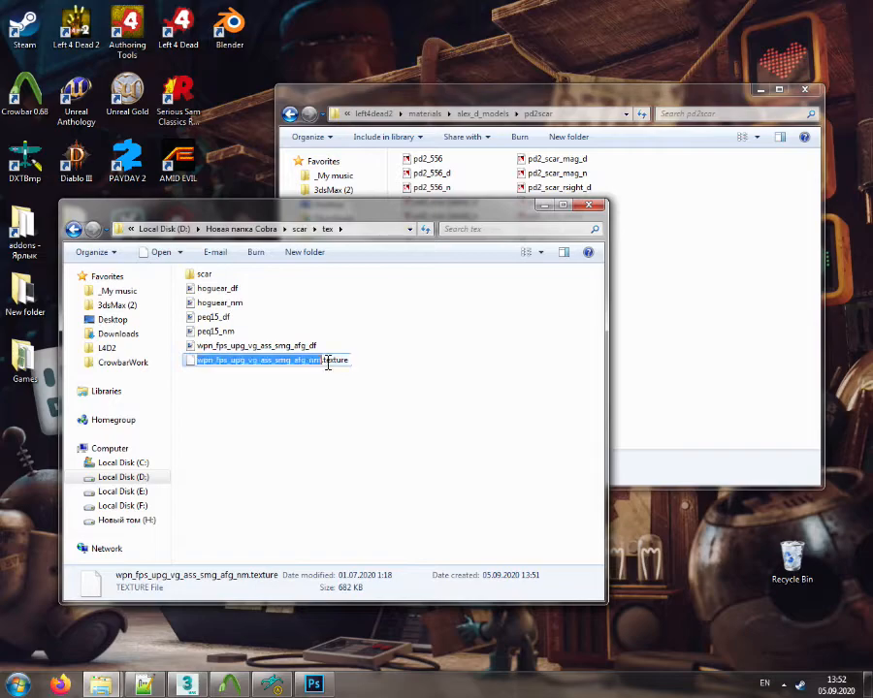
left_click_drag(323, 359, 485, 367)
type("dds")
key("Return")
key("Return")
Open VTFEdit and import hoguear_nm from the tex folder with mipmap generation turned off
left_click(19, 683)
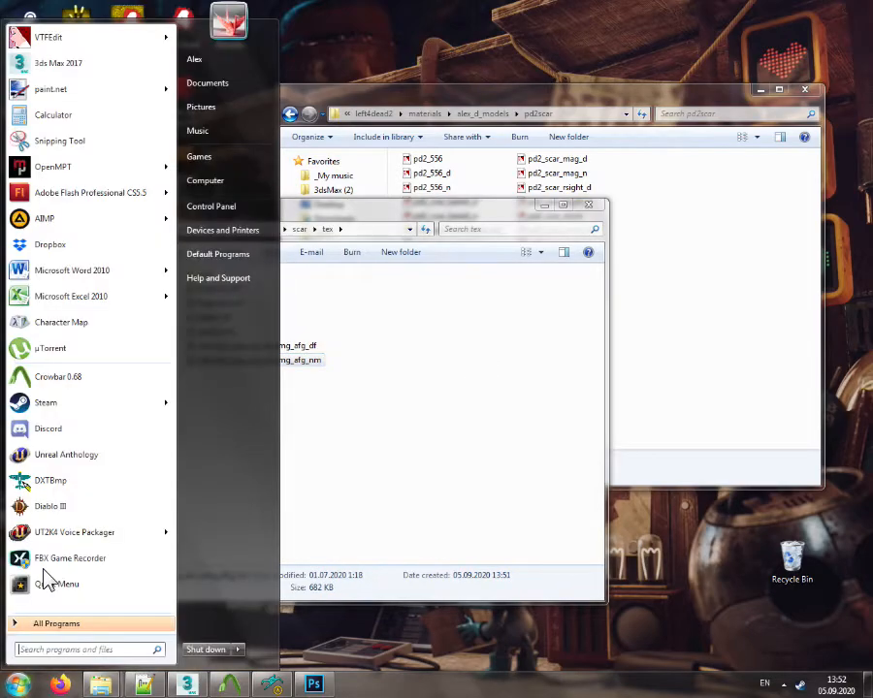
left_click(44, 37)
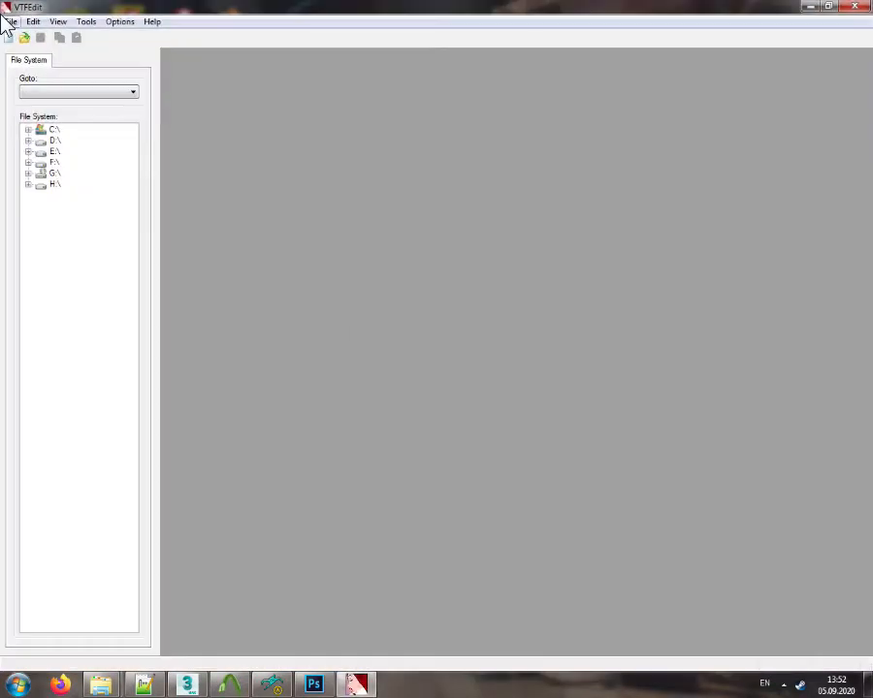
left_click(11, 21)
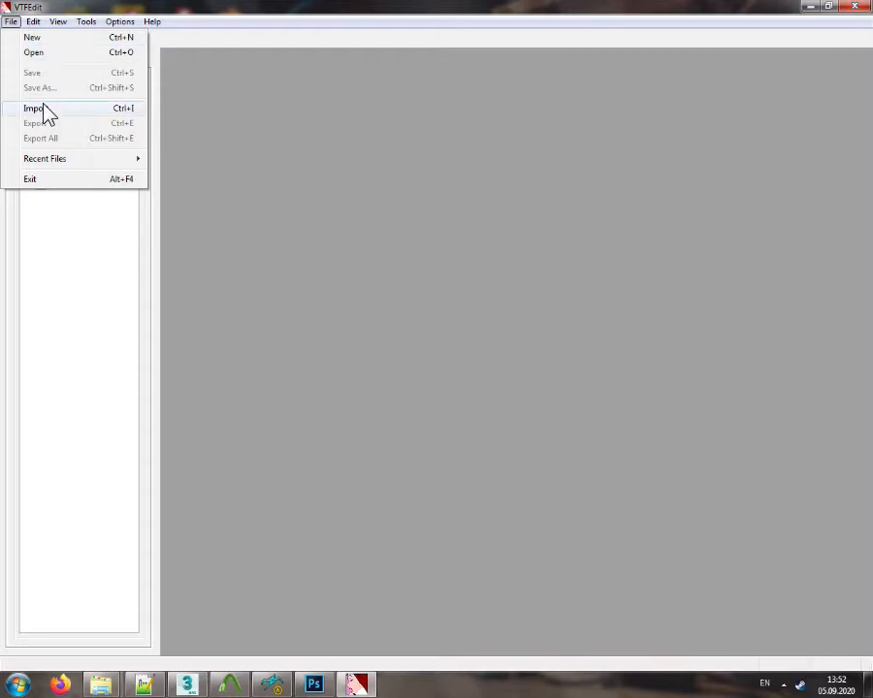
left_click(43, 109)
left_click(311, 157)
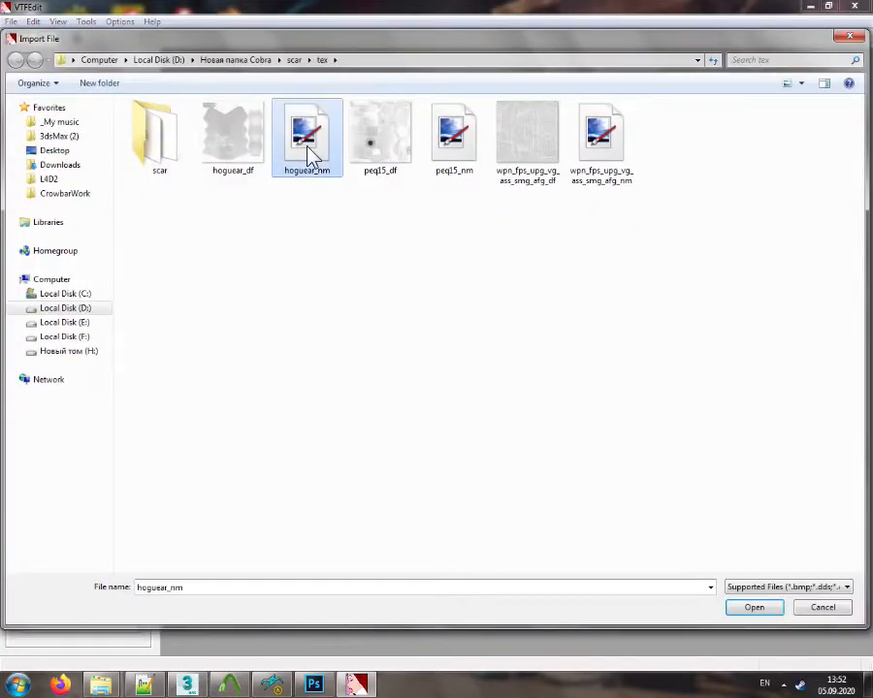
double_click(311, 157)
left_click(473, 252)
left_click(547, 476)
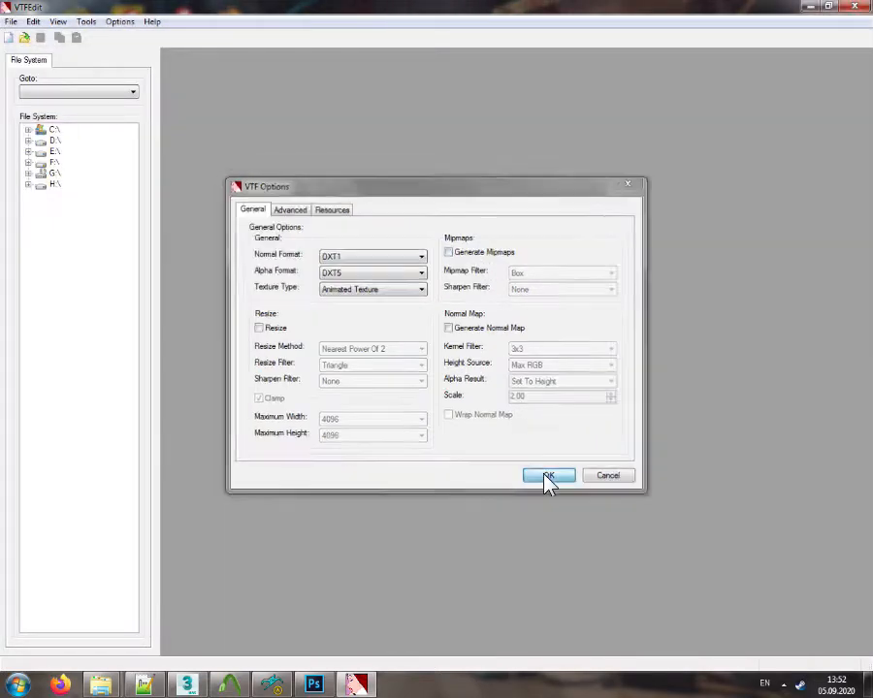
Export the imported hoguear normal map to the tex folder as a TGA file named hogue
left_click(11, 21)
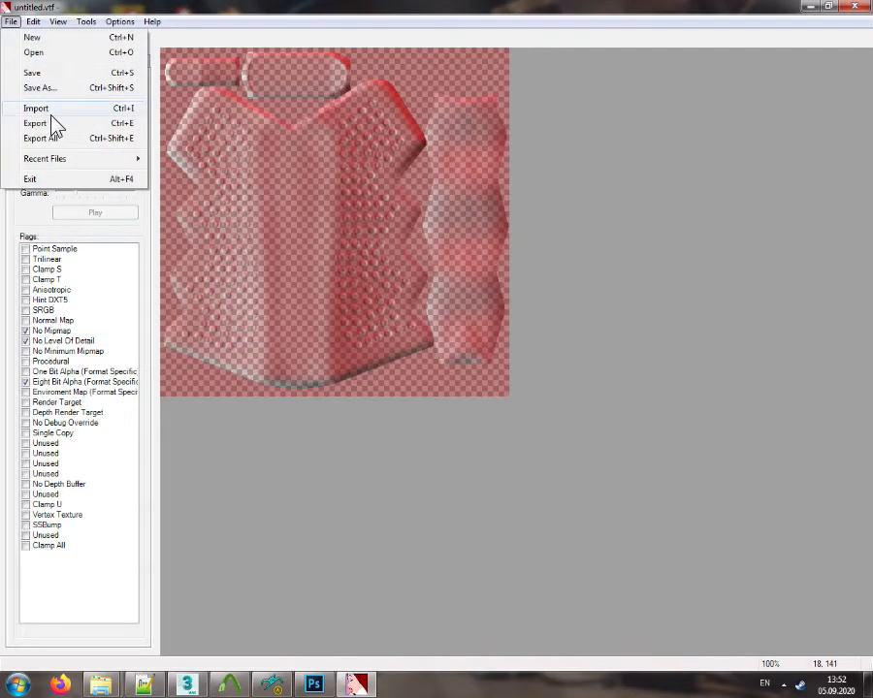
left_click(44, 123)
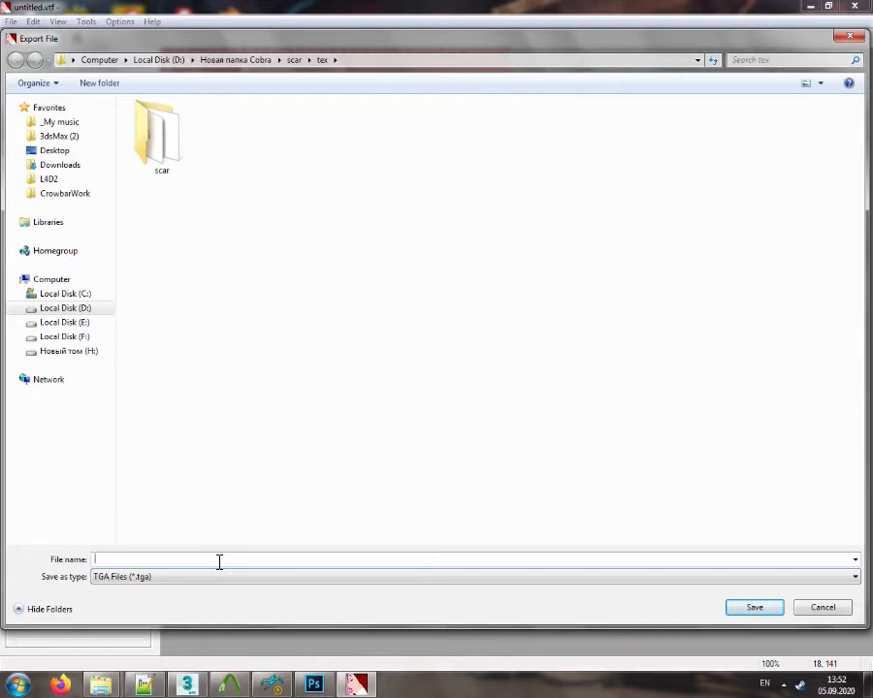
type("h")
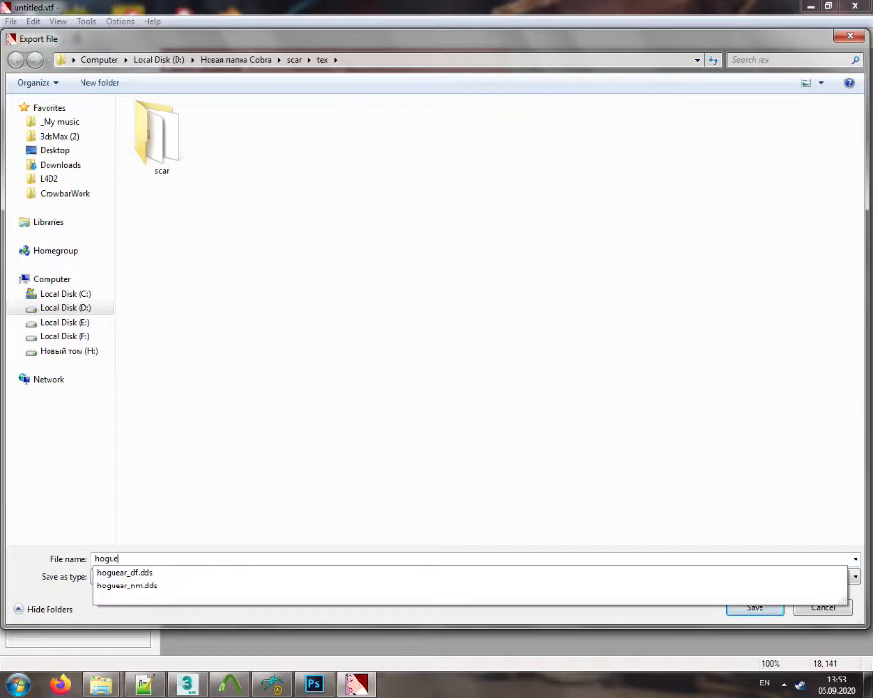
type("ogue")
key("Return")
Import peq15_nm with the same VTF options and export it to the tex folder as a TGA file named peq
left_click(23, 39)
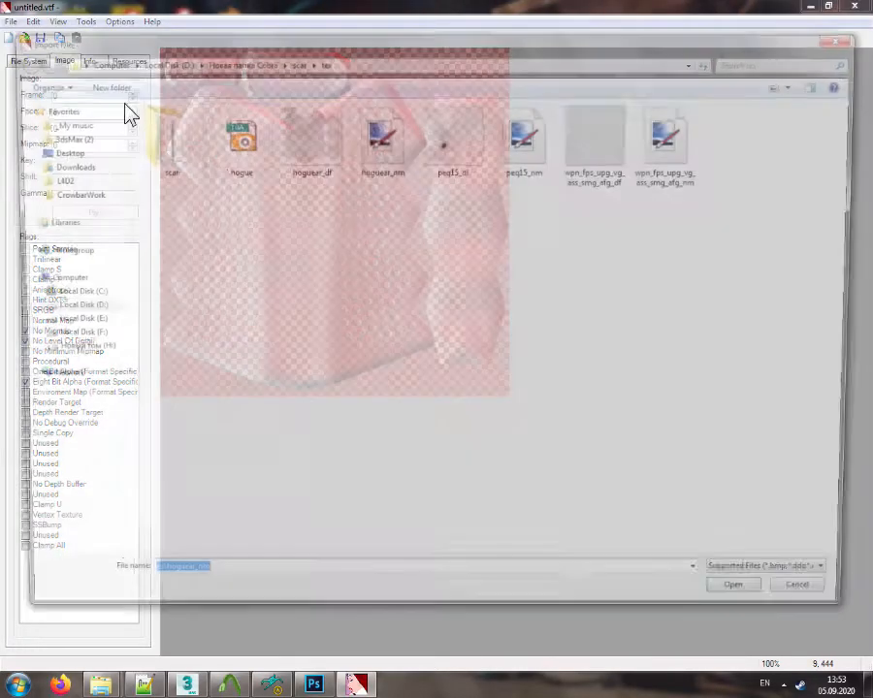
double_click(539, 156)
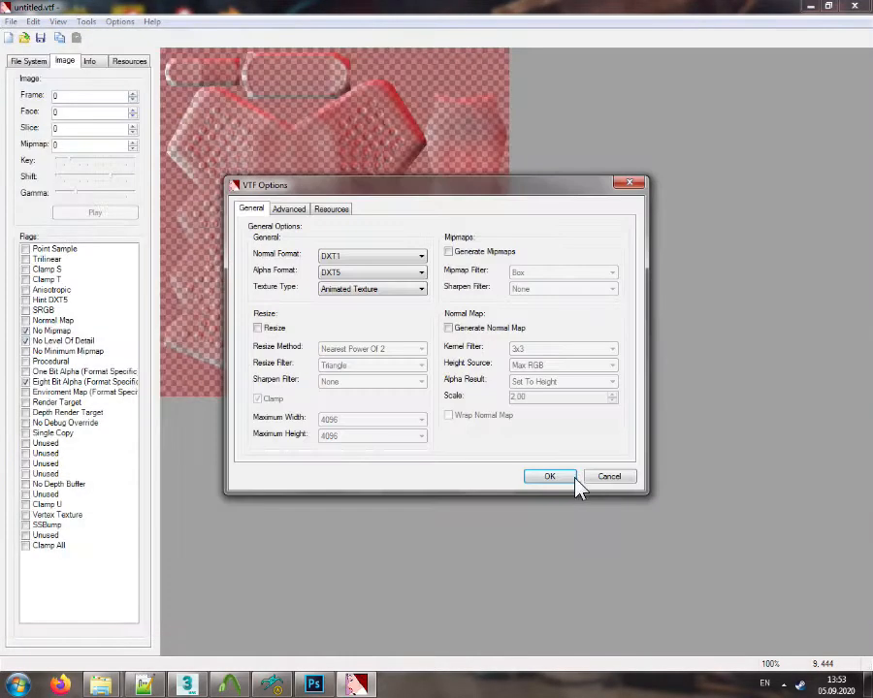
left_click(550, 477)
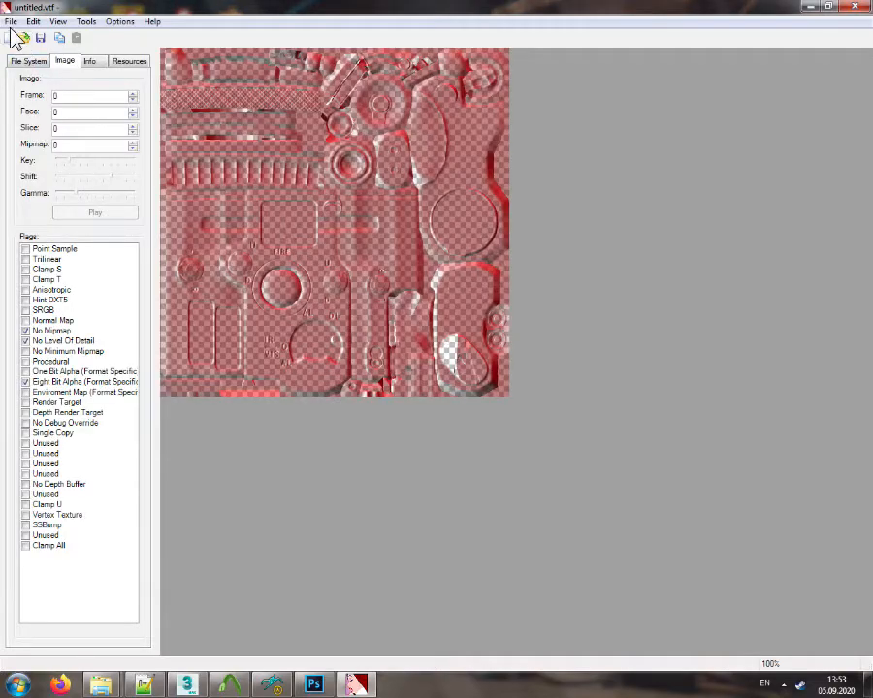
left_click(12, 21)
left_click(35, 123)
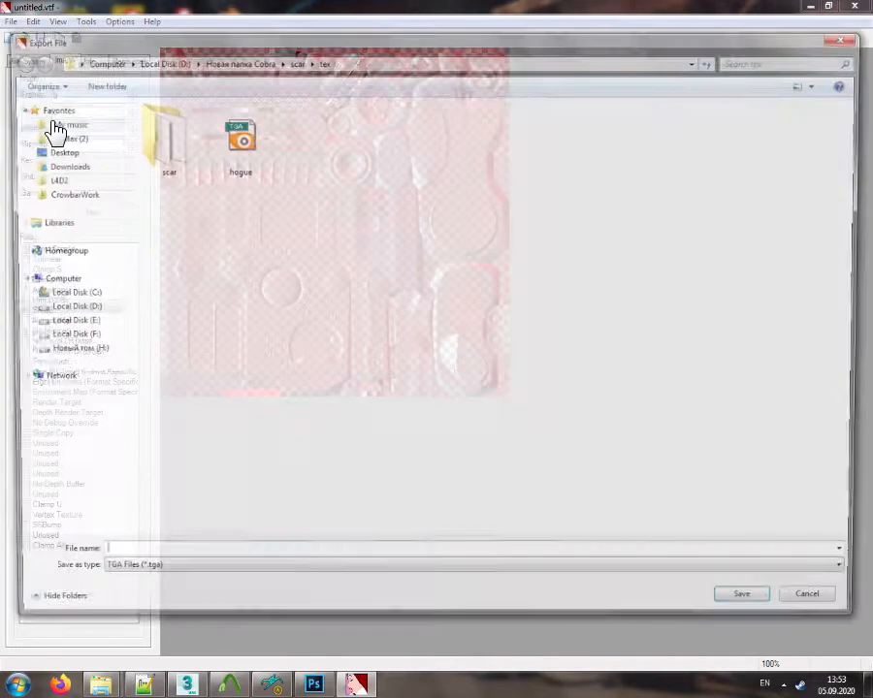
type("peq")
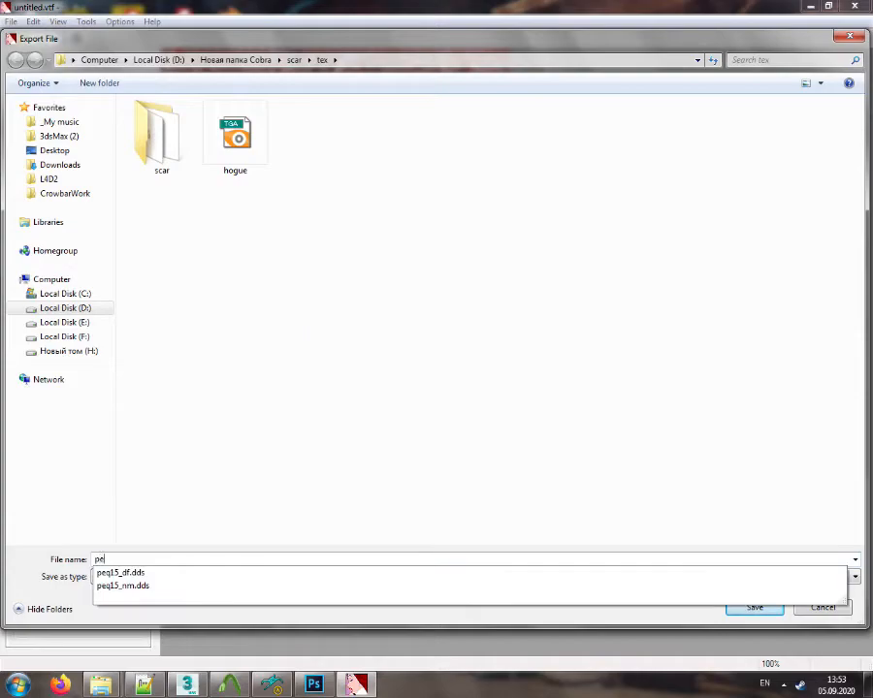
key("Return")
Import wpn_fps_upg_vg_ass_smg_afg_nm with the same VTF options
key("ctrl+i")
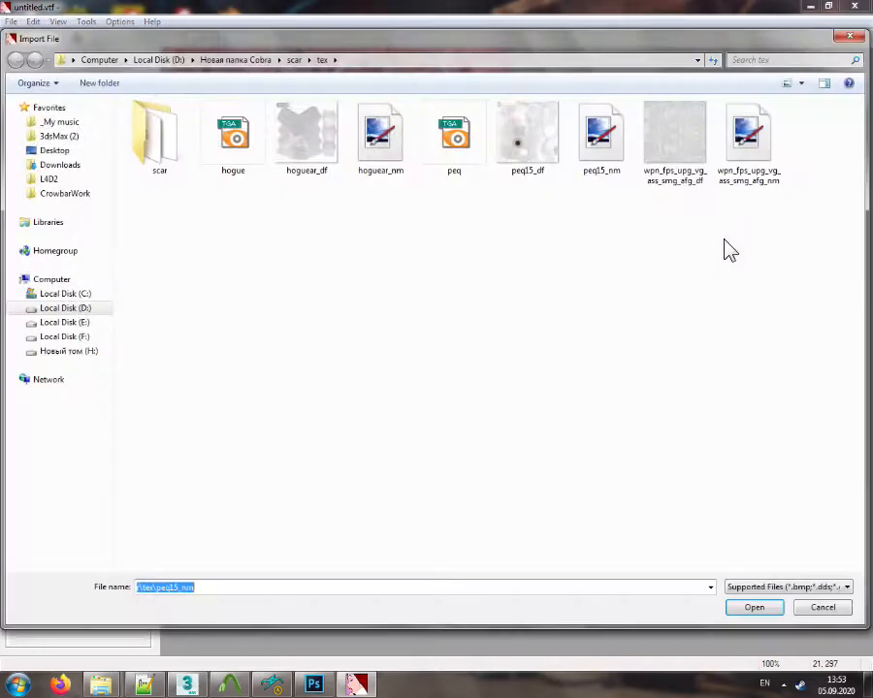
double_click(688, 156)
key("Return")
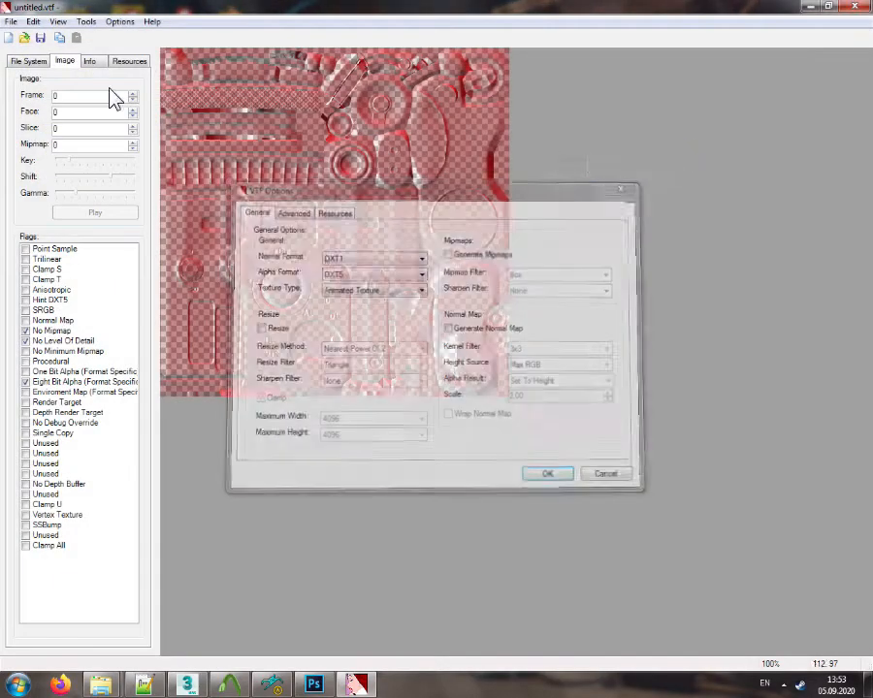
left_click(9, 38)
left_click(744, 143)
double_click(745, 143)
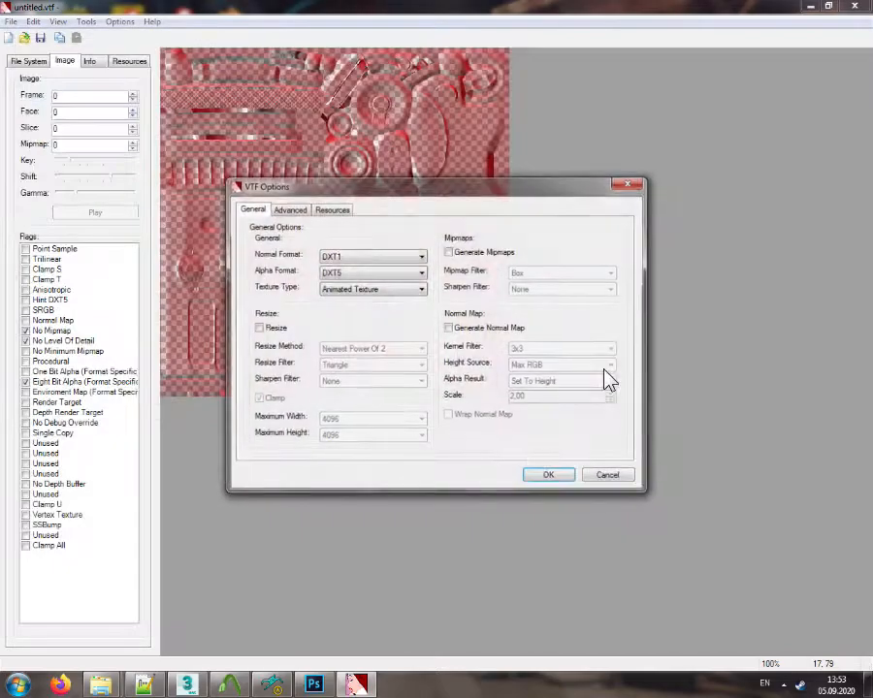
left_click(539, 472)
Export the foregrip normal map to the tex folder as a TGA file named afg and close VTFEdit
left_click(11, 21)
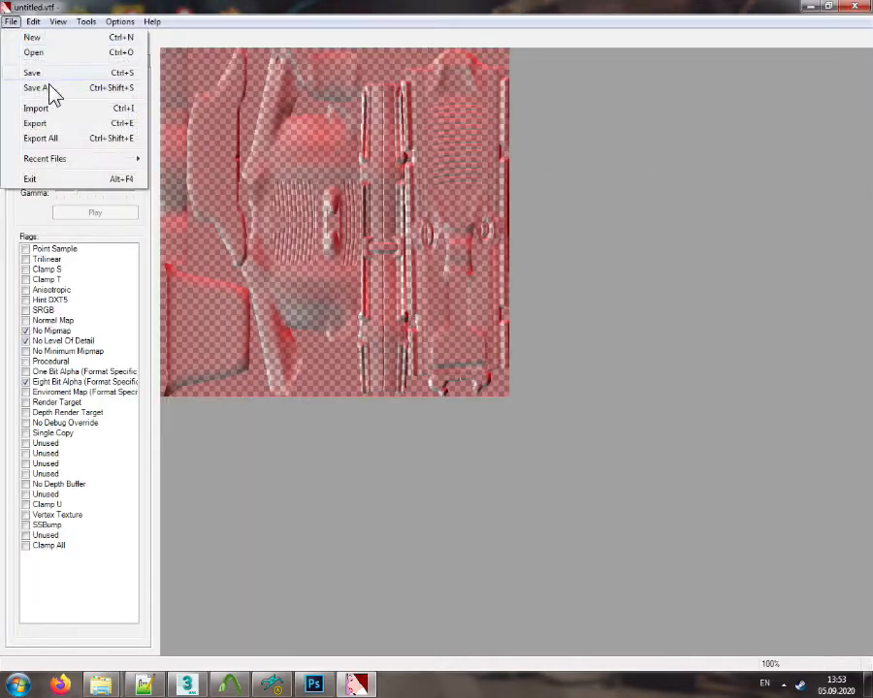
left_click(52, 121)
type("ehjj")
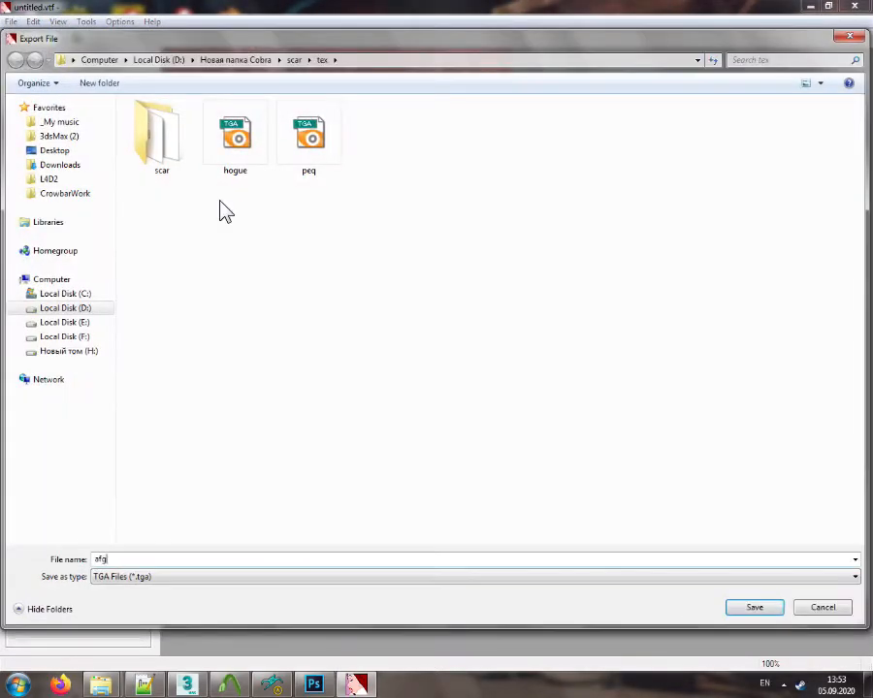
key("Return")
left_click(854, 7)
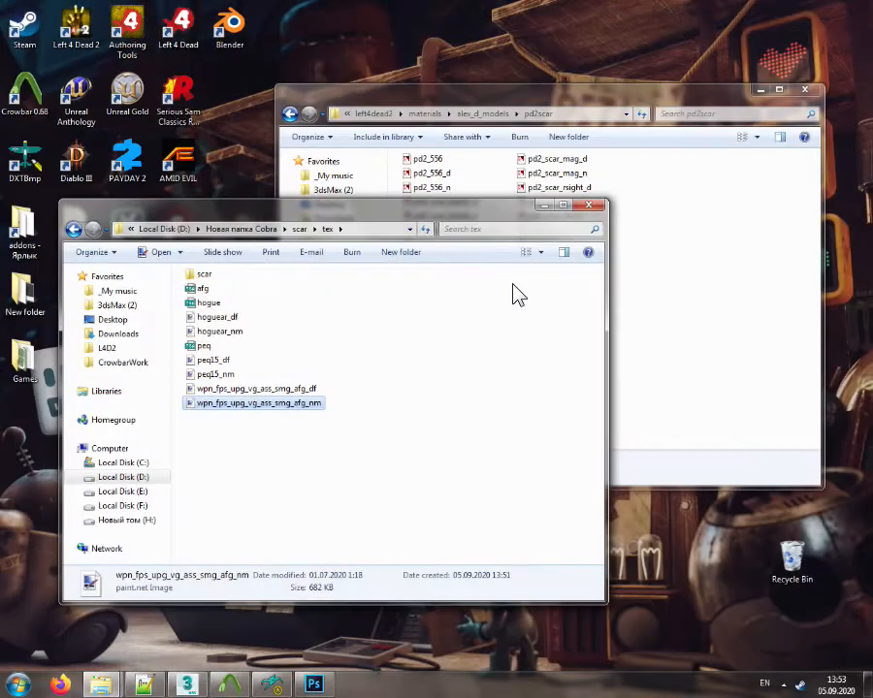
In Photoshop, close barrel.tga without saving and open afg.tga from the tex folder as its own document
left_click_drag(205, 296, 360, 415)
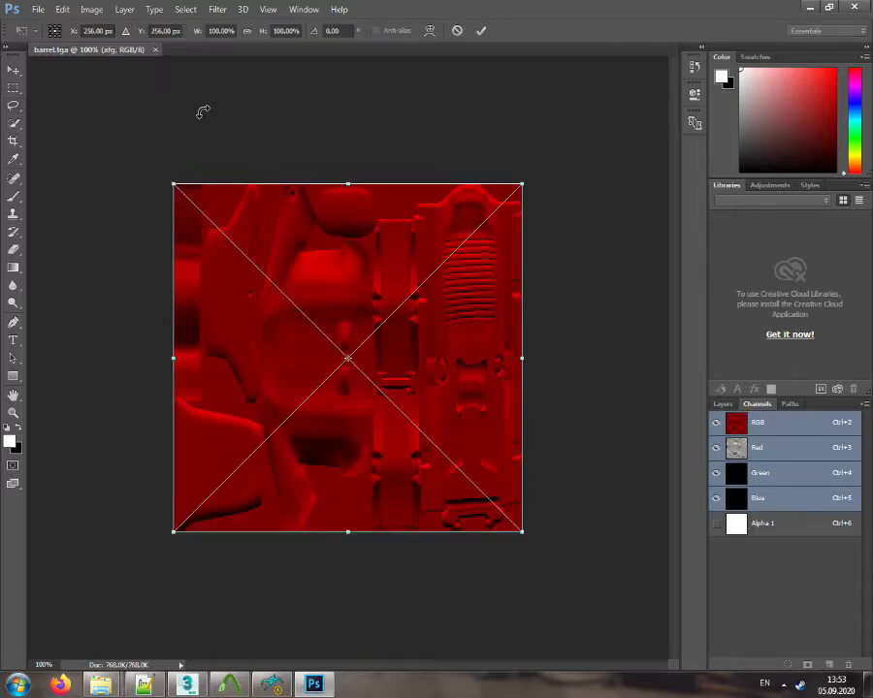
key("Return")
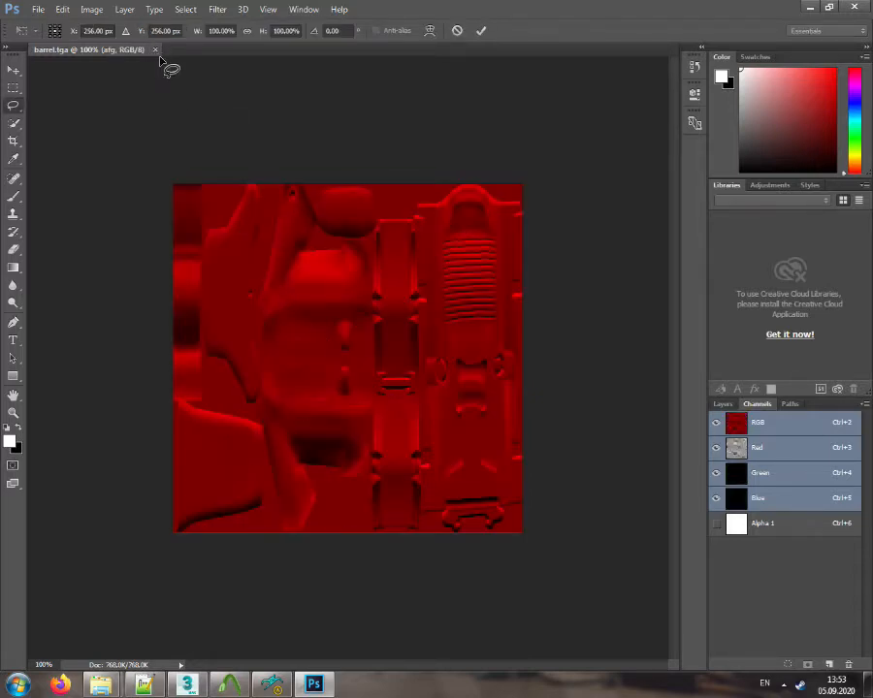
left_click(156, 49)
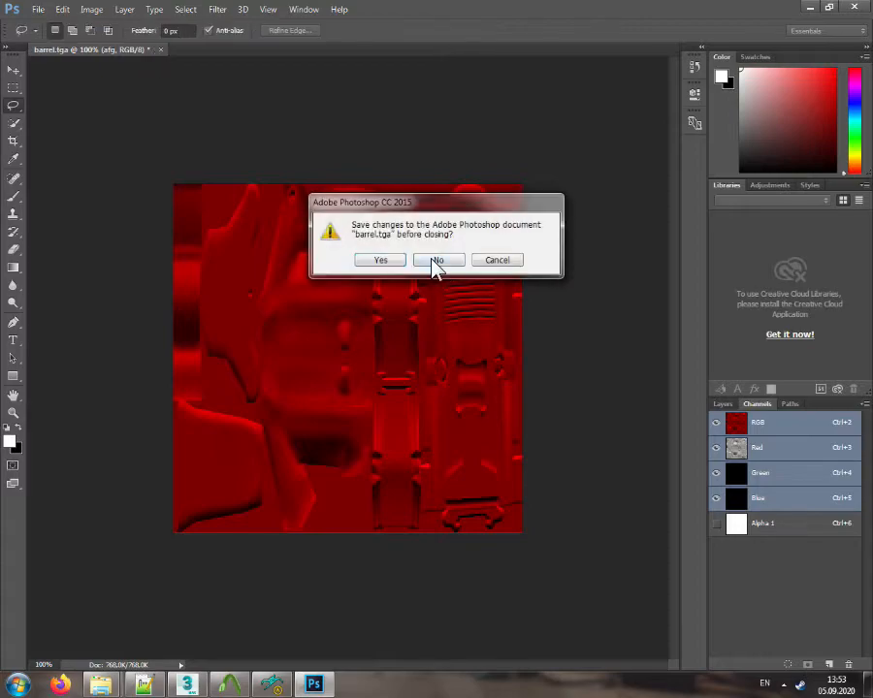
left_click(434, 258)
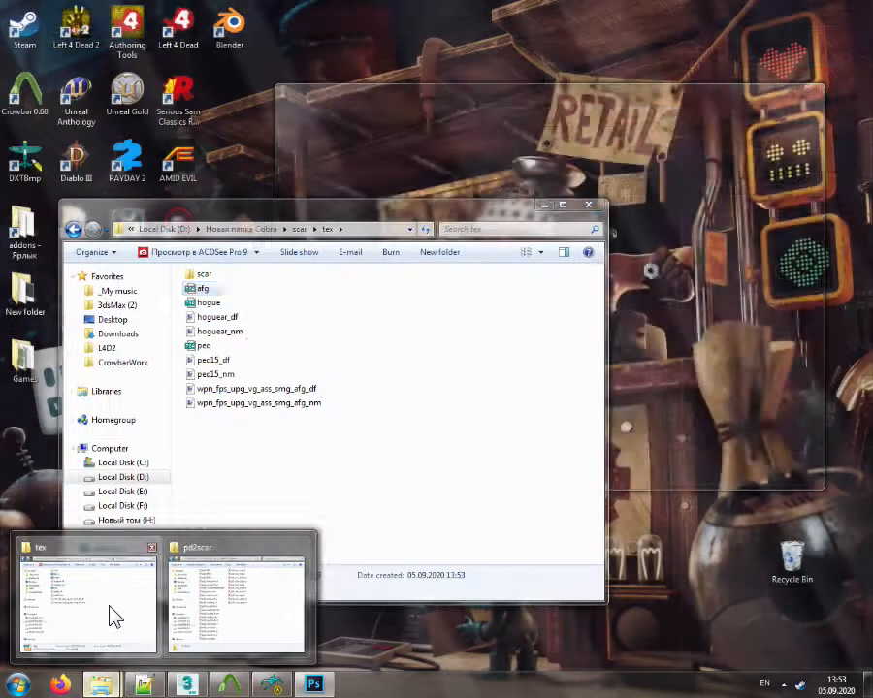
left_click(113, 613)
left_click_drag(242, 289, 478, 323)
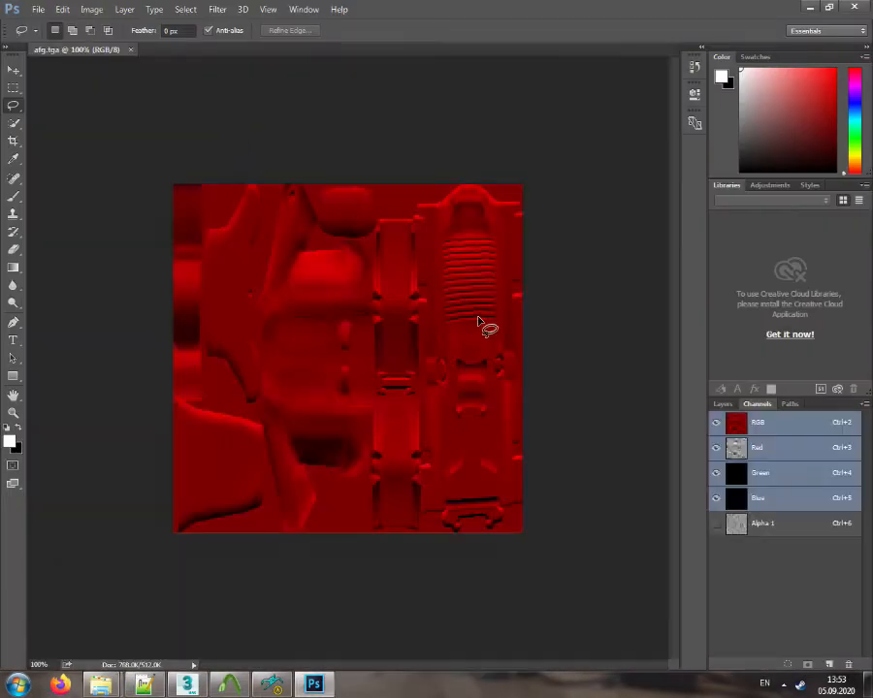
Cut the whole Red channel of afg.tga and paste it into the Green channel
left_click(800, 450)
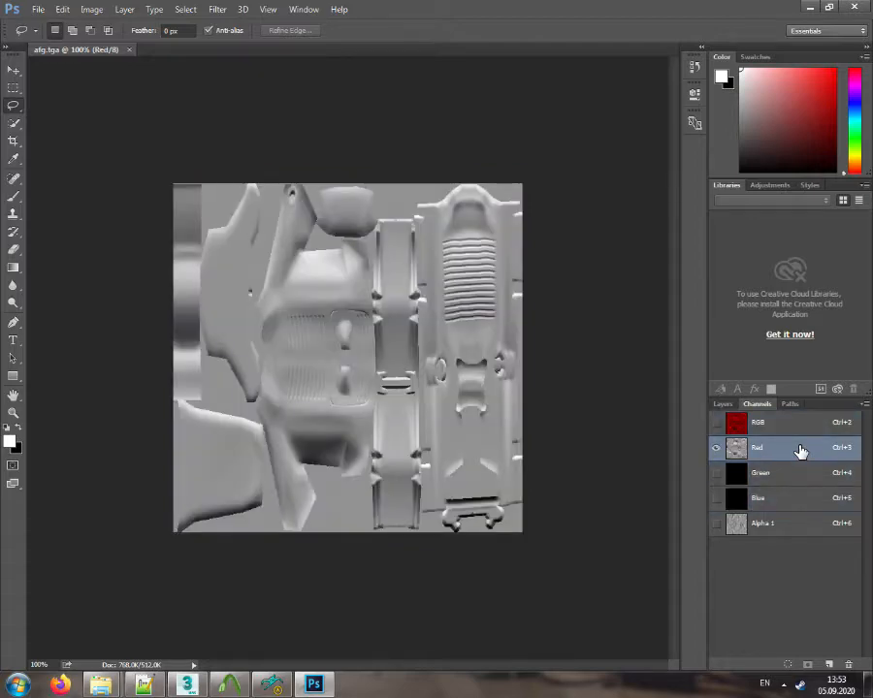
key("ctrl+a")
key("ctrl+x")
left_click(801, 473)
key("ctrl+v")
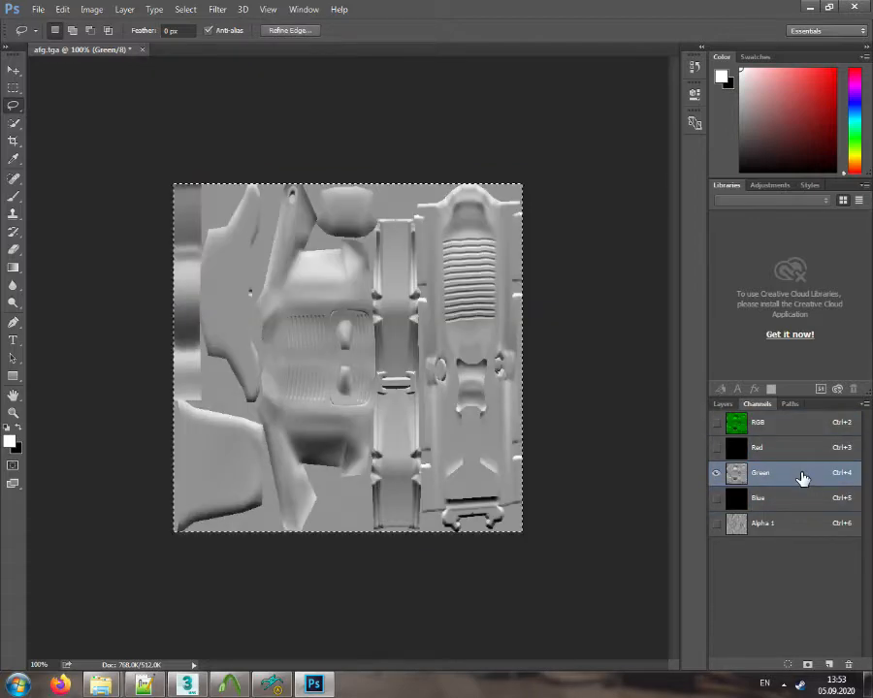
Cut the contents of the Alpha 1 channel and paste them into the Red channel
left_click_drag(780, 525, 782, 512)
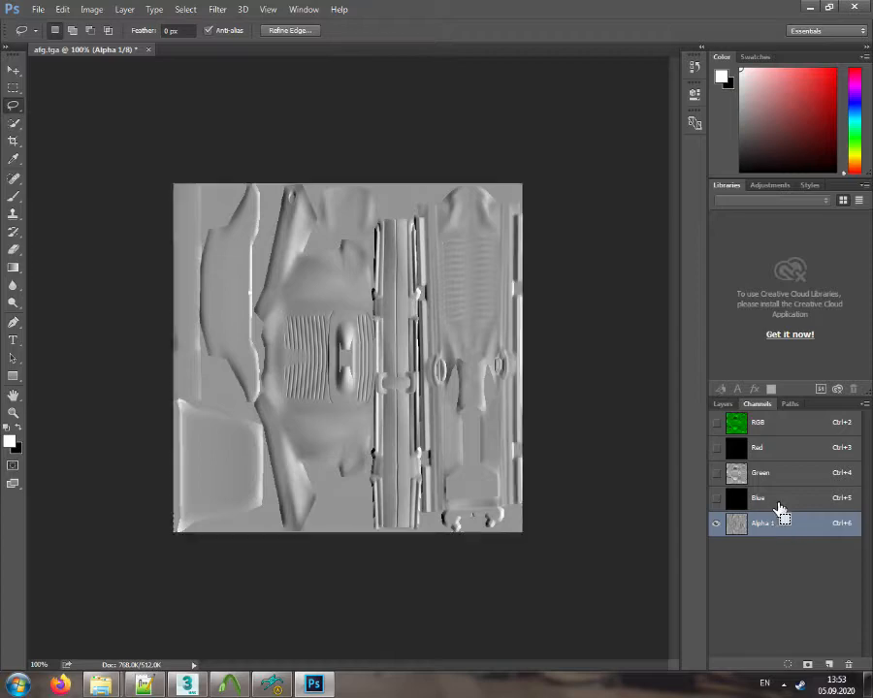
key("ctrl+x")
left_click(774, 450)
key("ctrl+v")
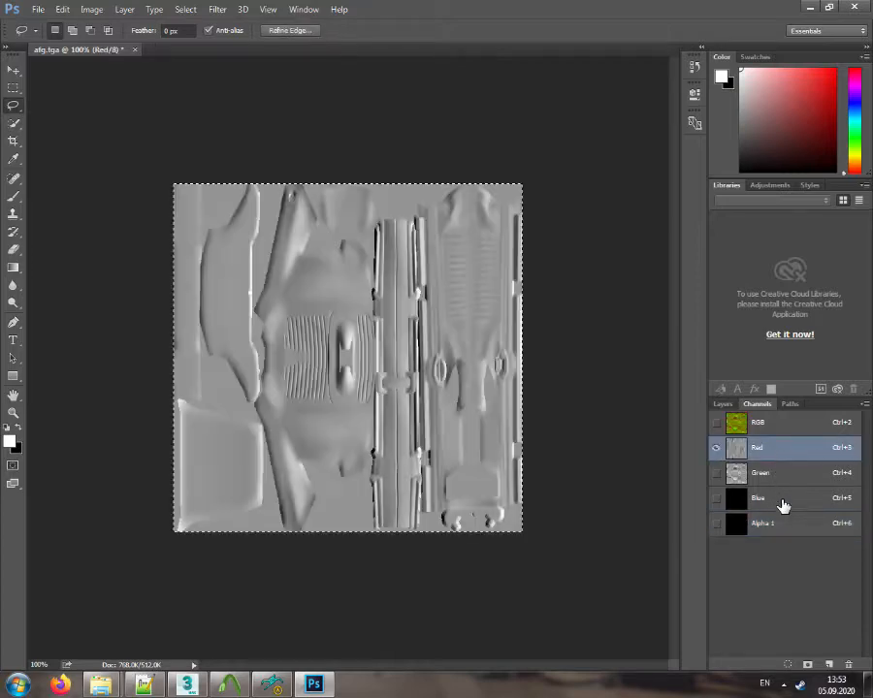
Fill the Blue and Alpha 1 channels with white and select the Red channel
left_click(782, 501)
key("alt+BackSpace")
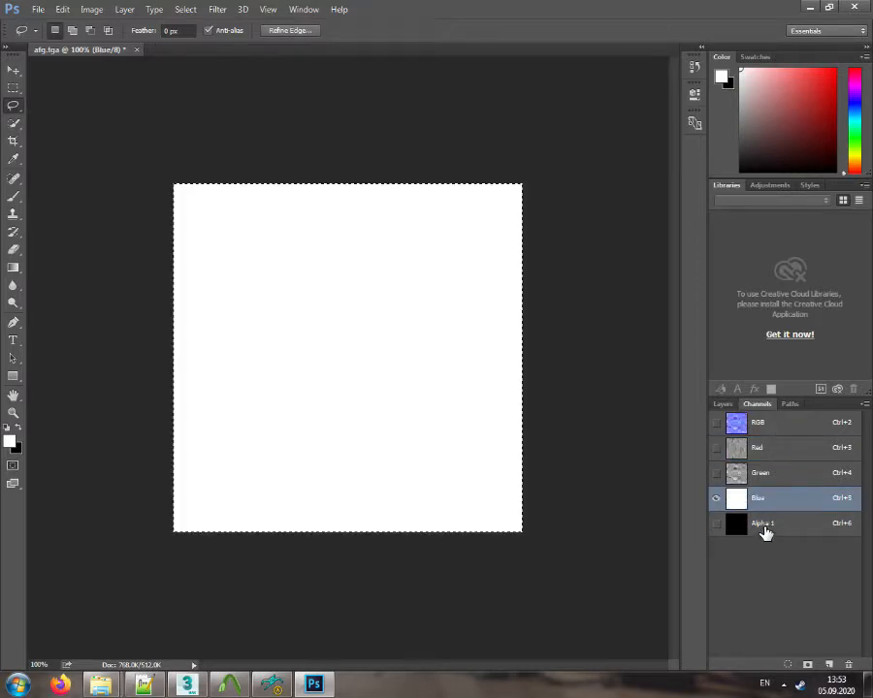
left_click(766, 529)
key("alt+BackSpace")
left_click(785, 451)
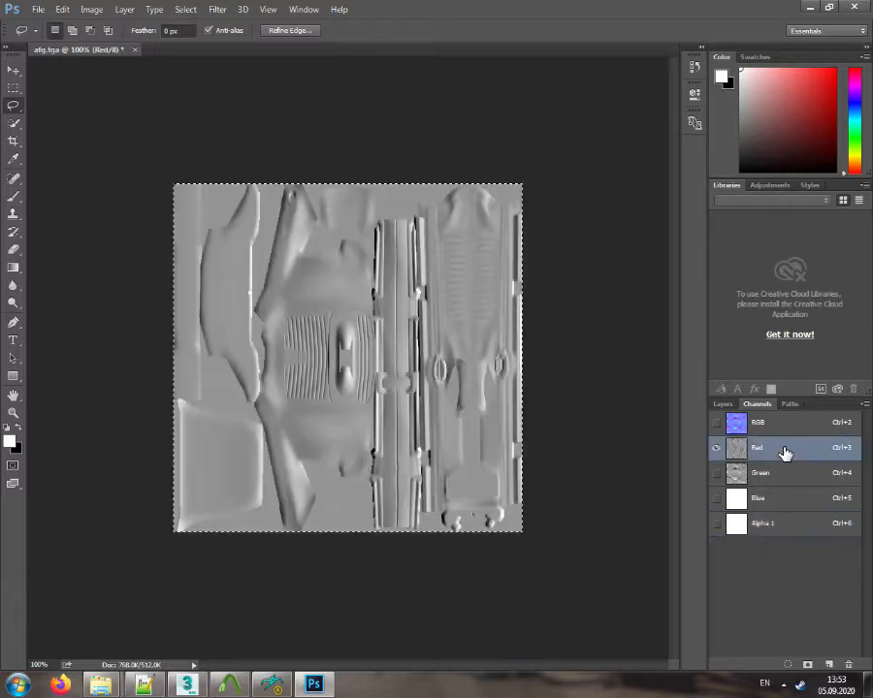
Compare the Red and Green channels of afg.tga, return to the RGB composite, and save and close the file
left_click(777, 473)
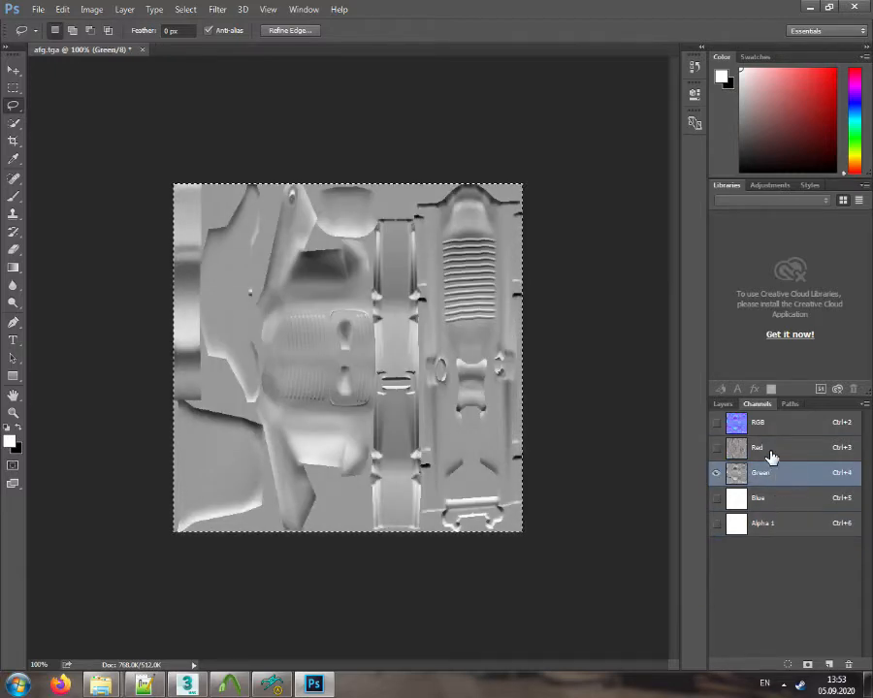
left_click(768, 452)
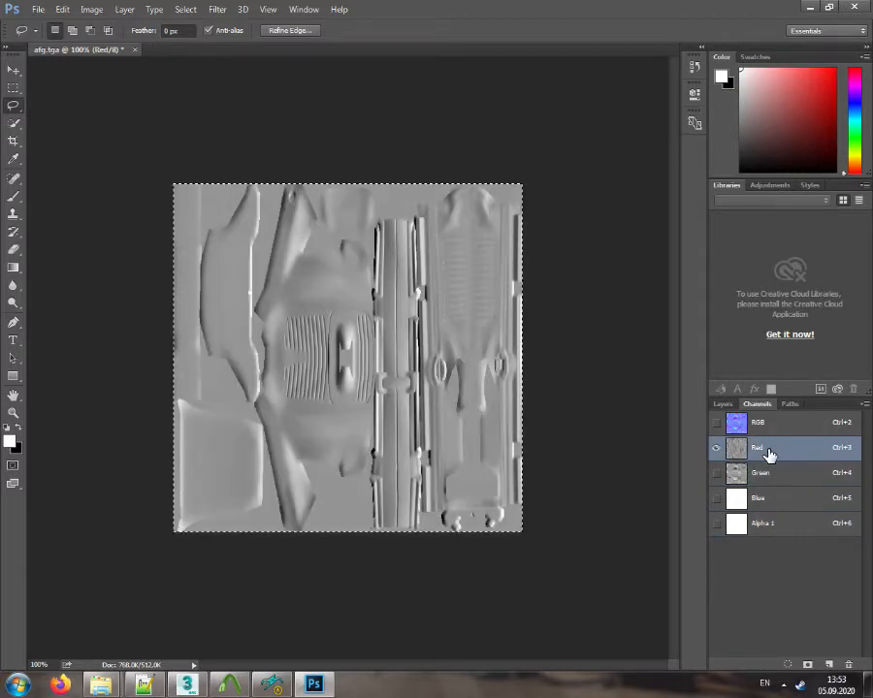
left_click(771, 473)
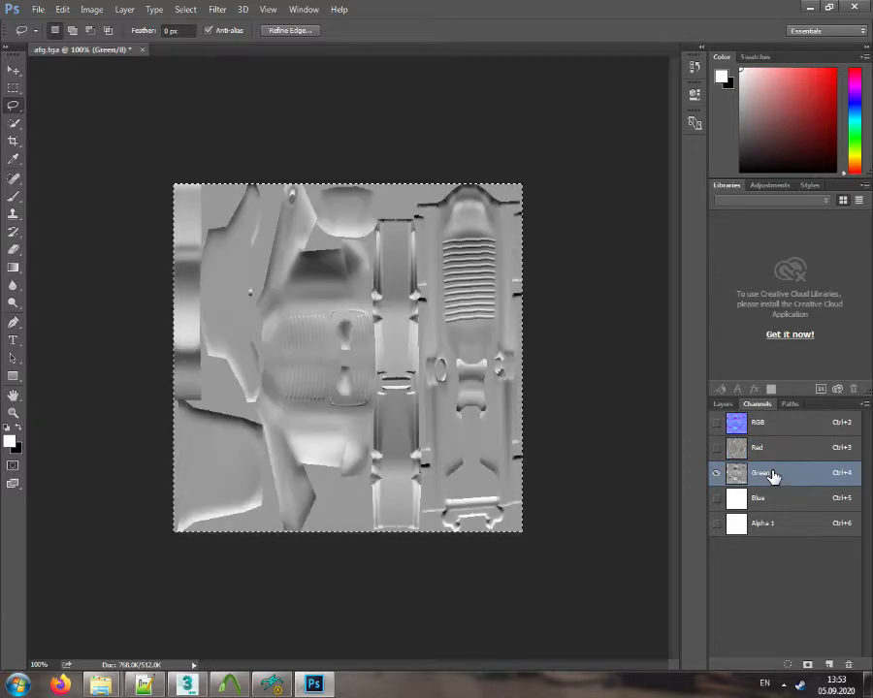
left_click(759, 428)
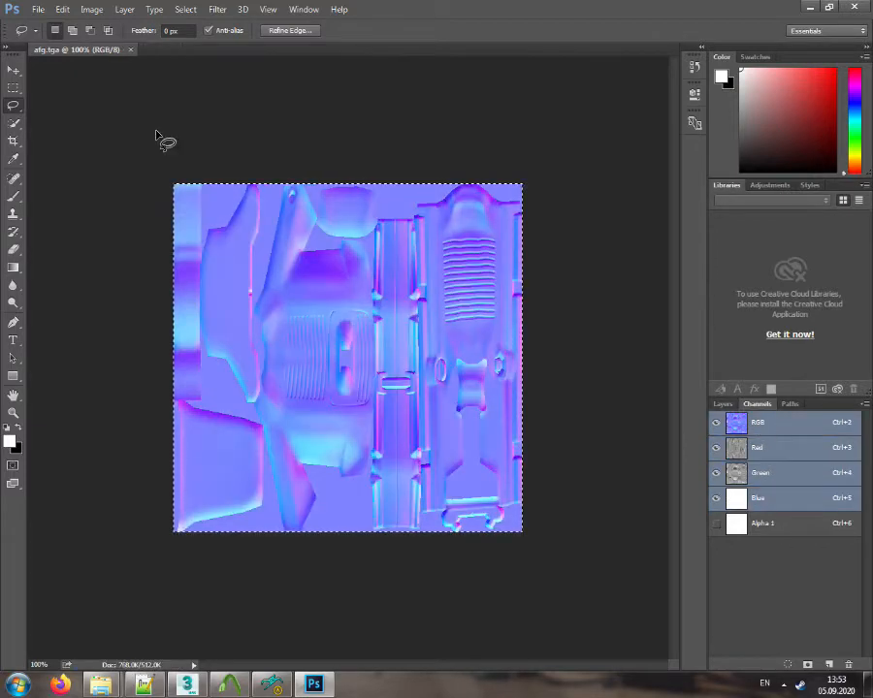
left_click(130, 50)
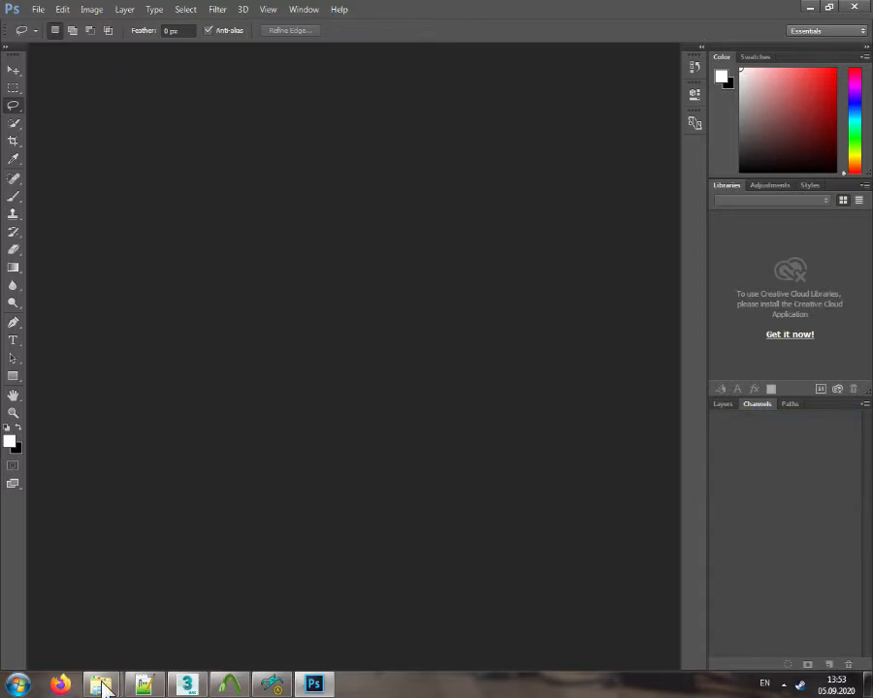
Open hogue.tga from the tex folder as its own document in Photoshop
mouse_move(101, 685)
left_click(107, 633)
left_click_drag(209, 302, 223, 145)
Cut the whole Red channel of hogue.tga, paste it into the Green channel and invert it there
left_click(766, 450)
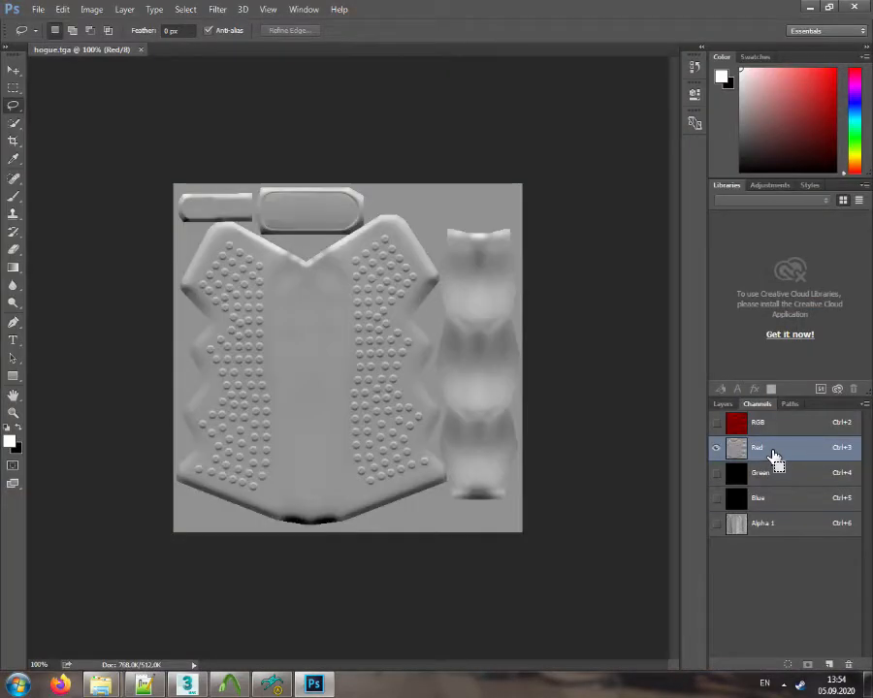
key("ctrl+a")
key("ctrl+x")
left_click(784, 481)
key("ctrl+v")
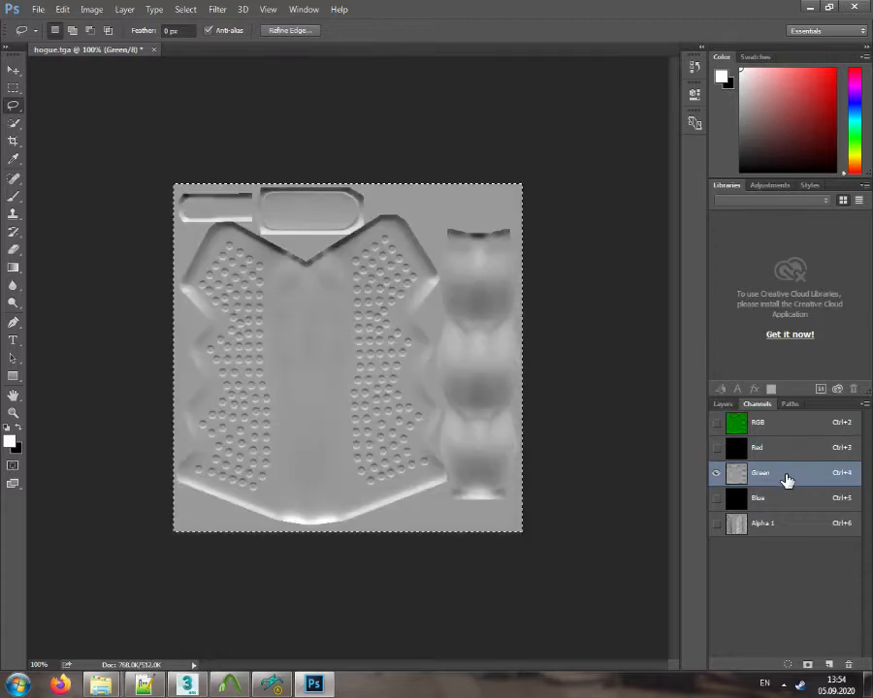
Cut the contents of hogue.tga's Alpha 1 channel and paste them into the Red channel
left_click(785, 525)
key("ctrl+x")
left_click(786, 448)
key("ctrl+v")
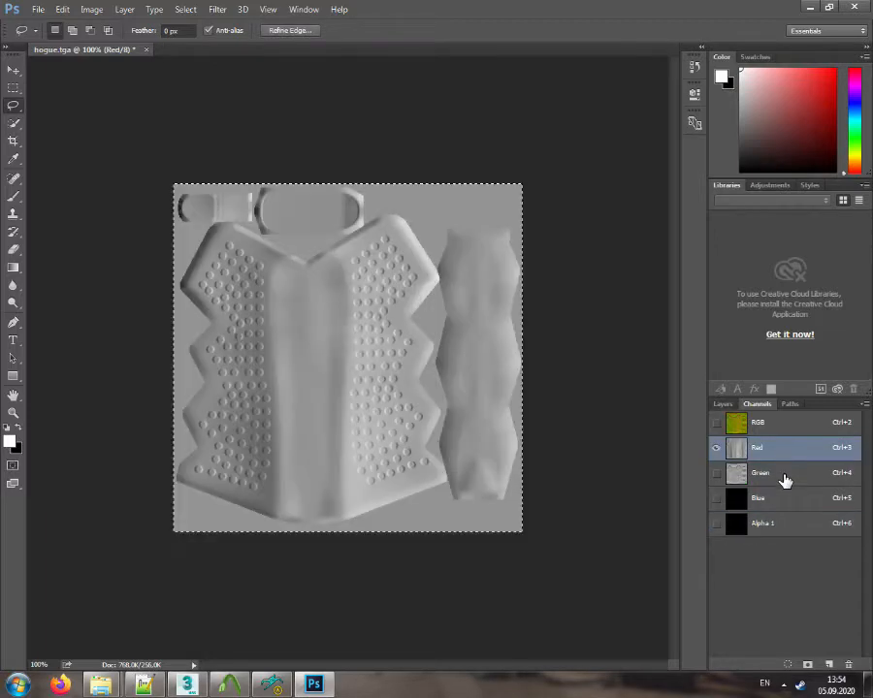
Turn the Blue and Alpha 1 channels of hogue.tga white by inverting them, and save and close the file
left_click(783, 500)
key("ctrl+i")
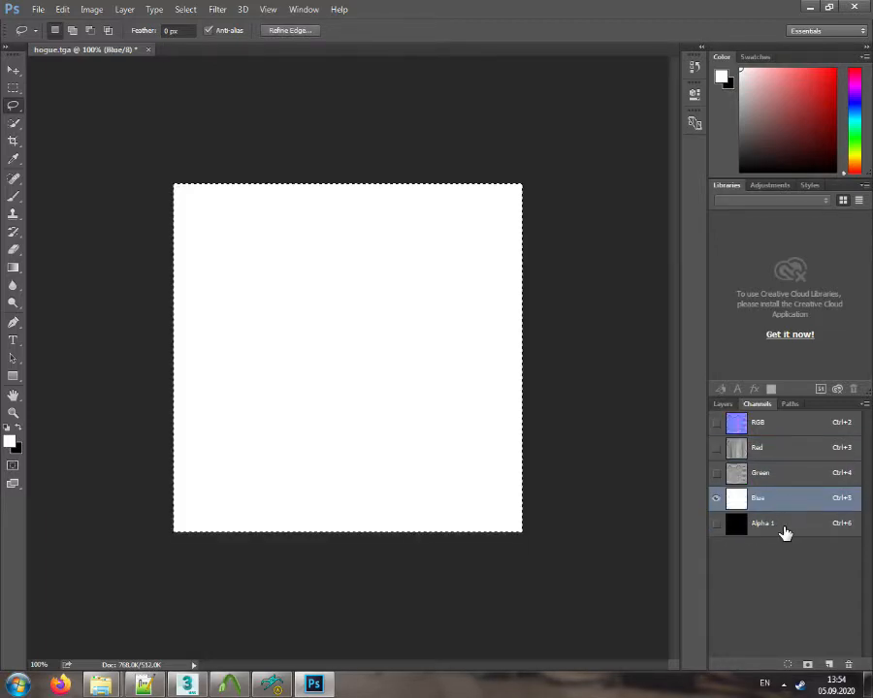
left_click(786, 529)
key("ctrl+i")
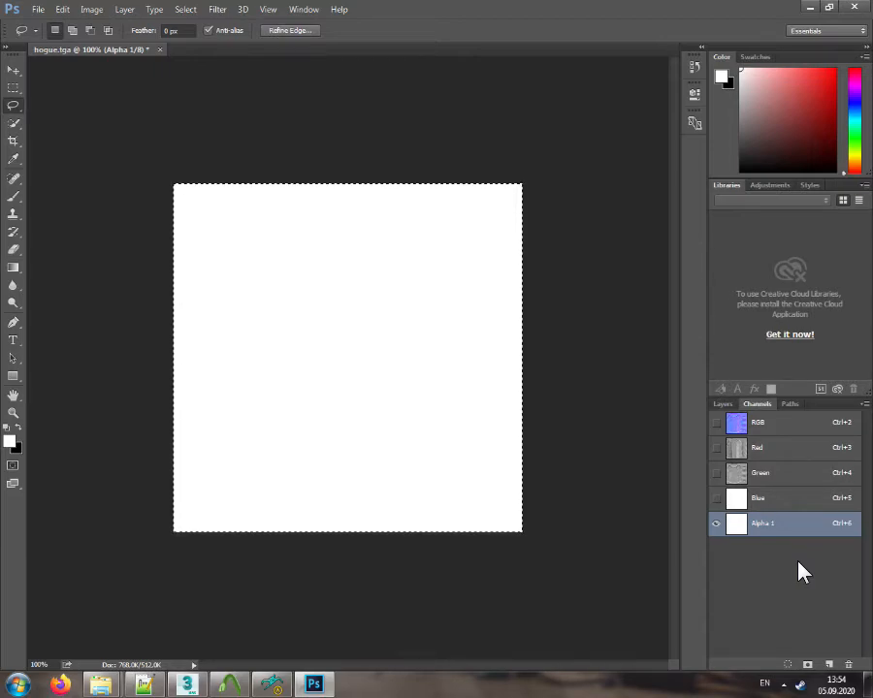
key("ctrl+w")
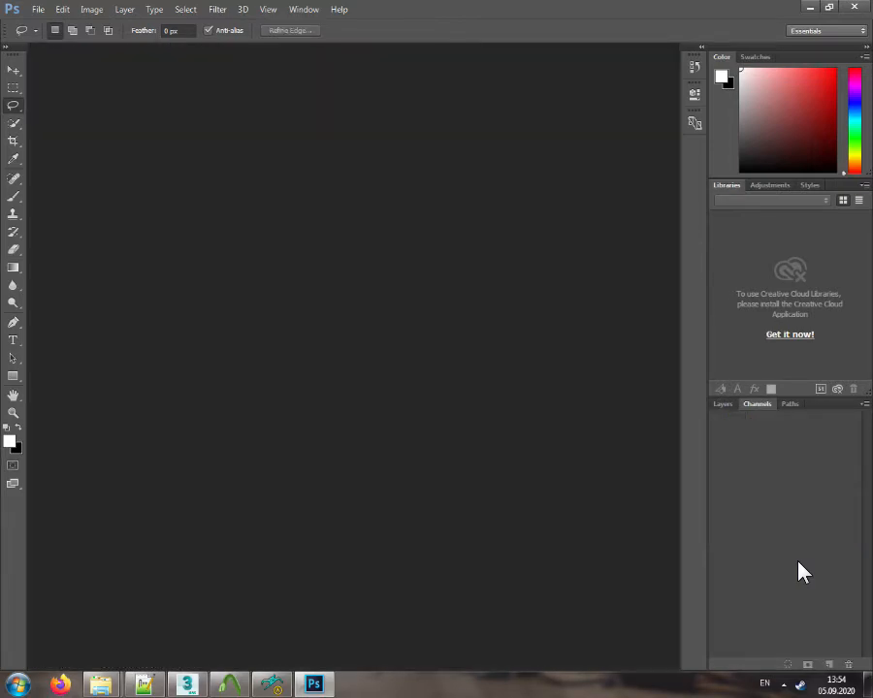
Open peq.tga from the tex folder as its own document in Photoshop
mouse_move(101, 685)
left_click(92, 630)
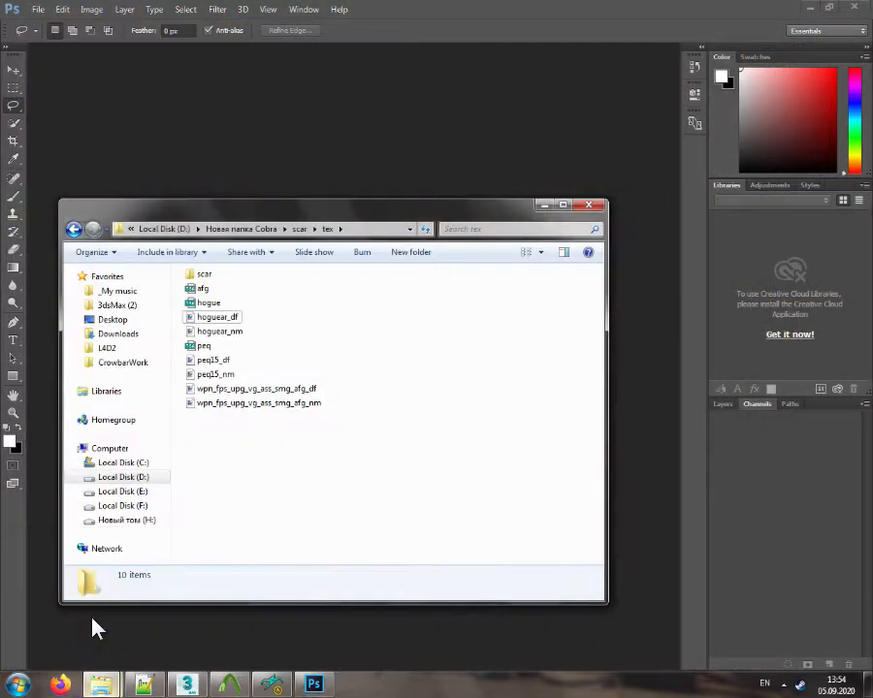
left_click_drag(220, 351, 280, 152)
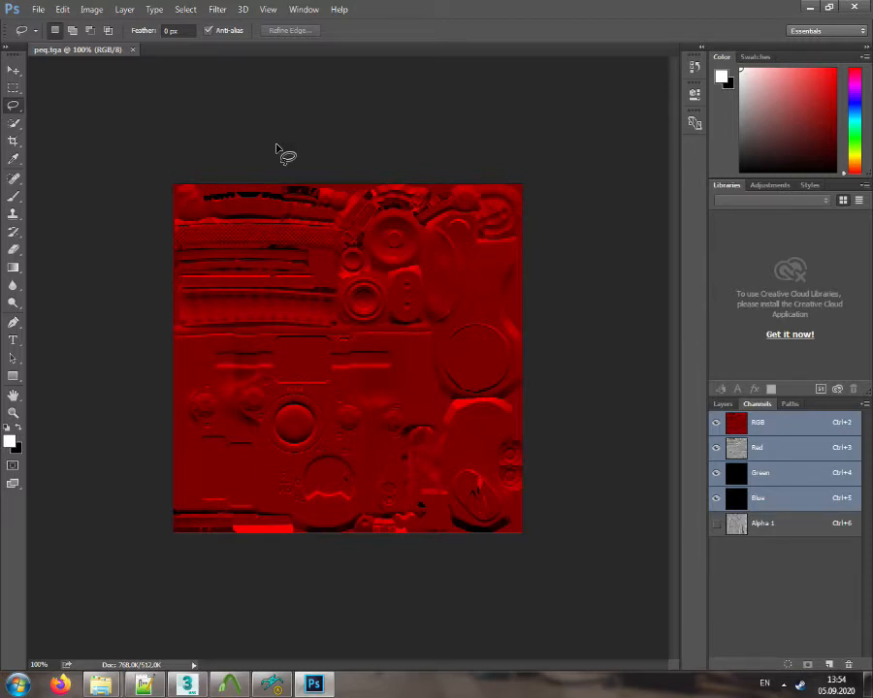
Cut the whole Red channel of peq.tga, paste it into the Green channel and invert it there
key("ctrl+3")
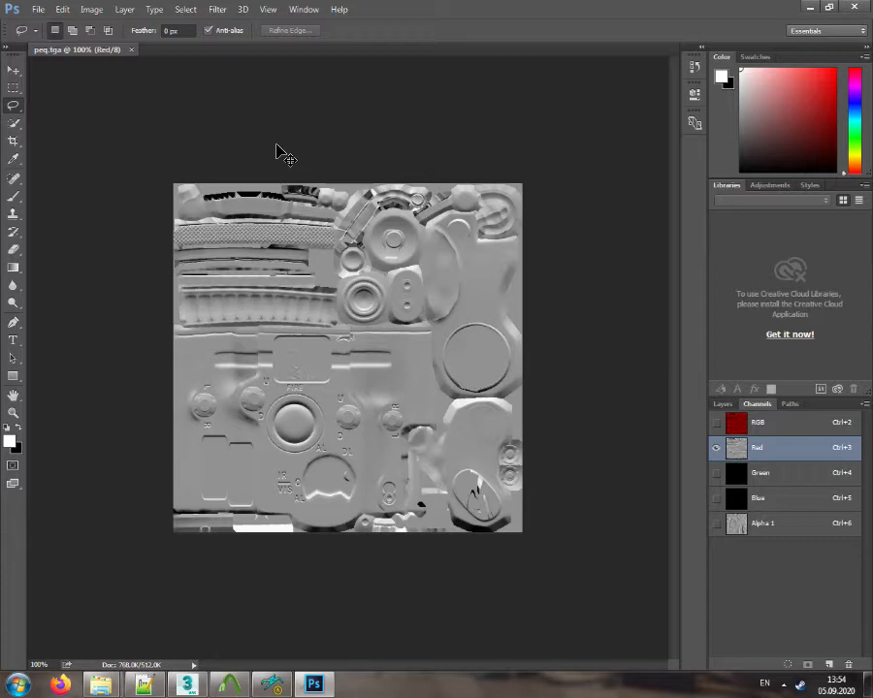
key("ctrl+a")
key("Delete")
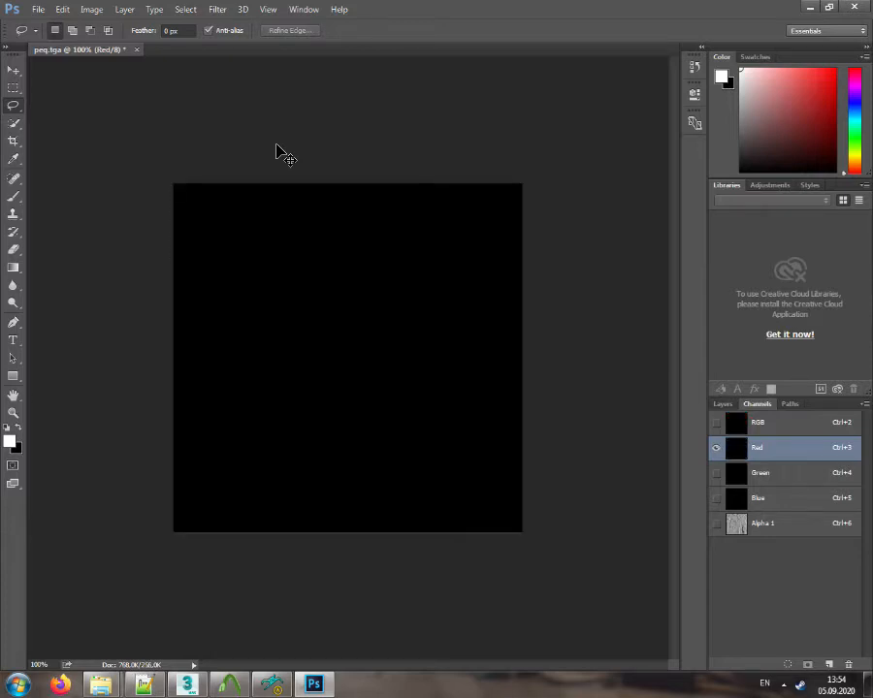
key("ctrl+4")
key("ctrl+v")
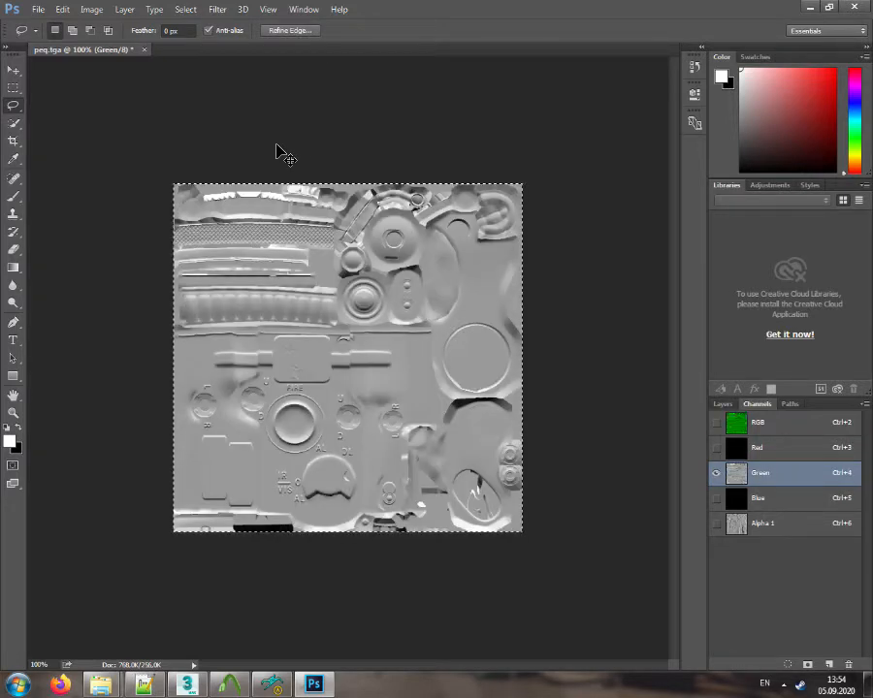
Cut the contents of peq.tga's Alpha 1 channel and paste them into the Red channel
key("ctrl+6")
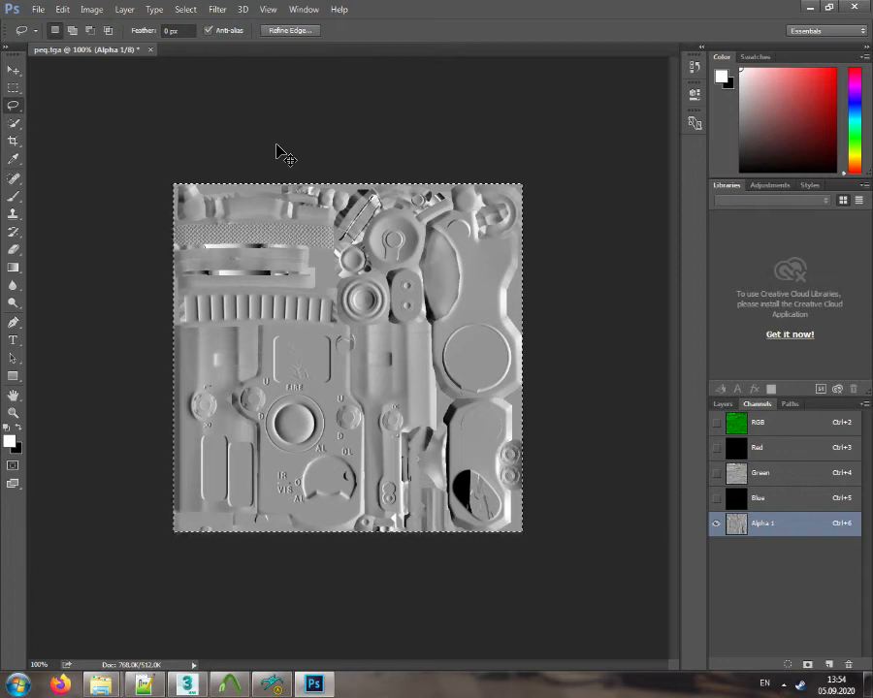
key("Delete")
key("ctrl+d")
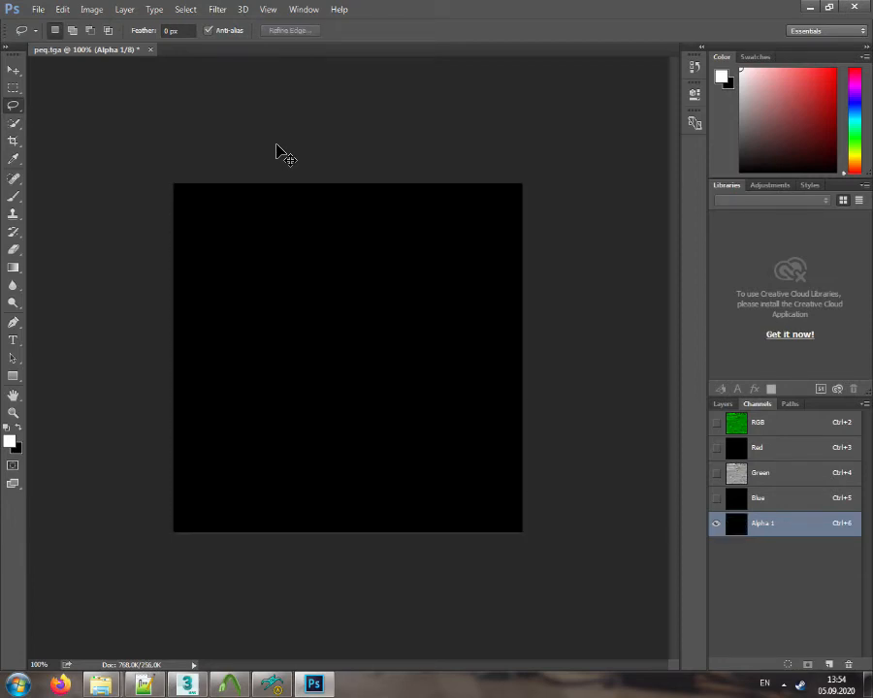
key("ctrl+3")
key("ctrl+v")
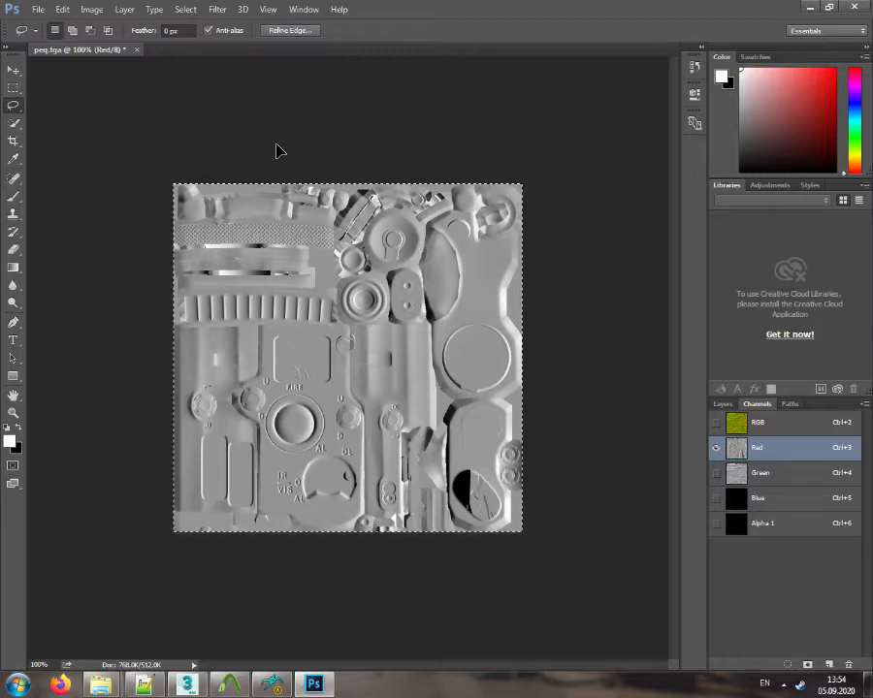
Make the Blue and Alpha 1 channels of peq.tga white, and save and close the file
key("ctrl+5")
key("ctrl+v")
key("ctrl+6")
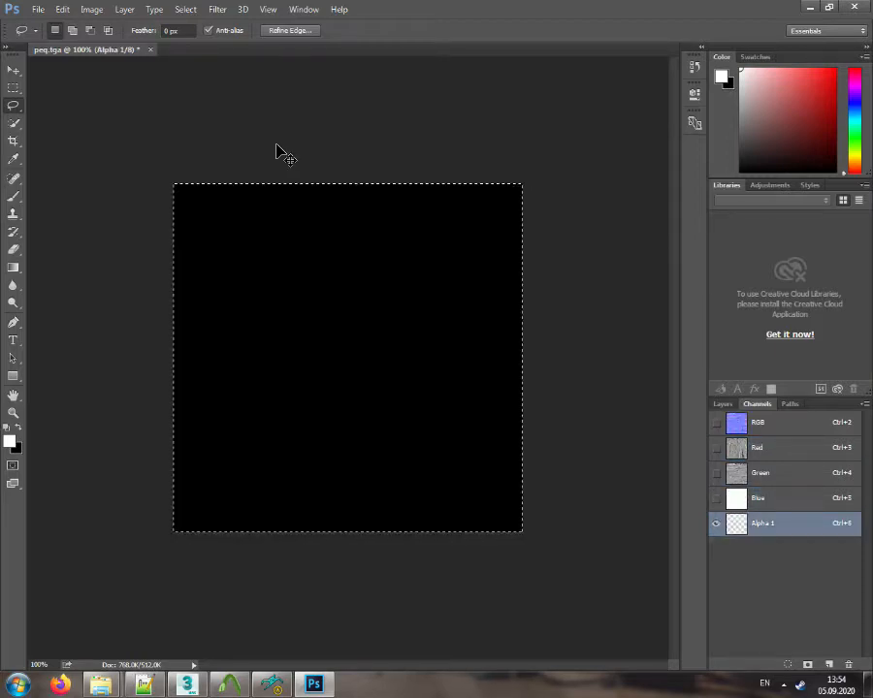
key("ctrl+v")
key("ctrl+w")
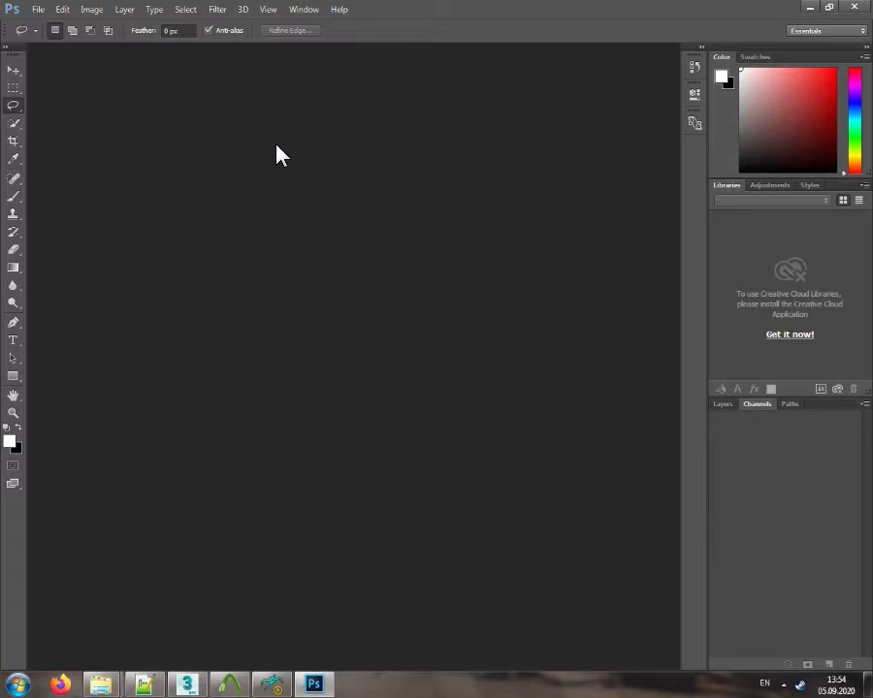
Open peq.tga from the tex folder in the ACDSee viewer, inspect the converted normal maps, and close the viewer
mouse_move(101, 684)
left_click(109, 644)
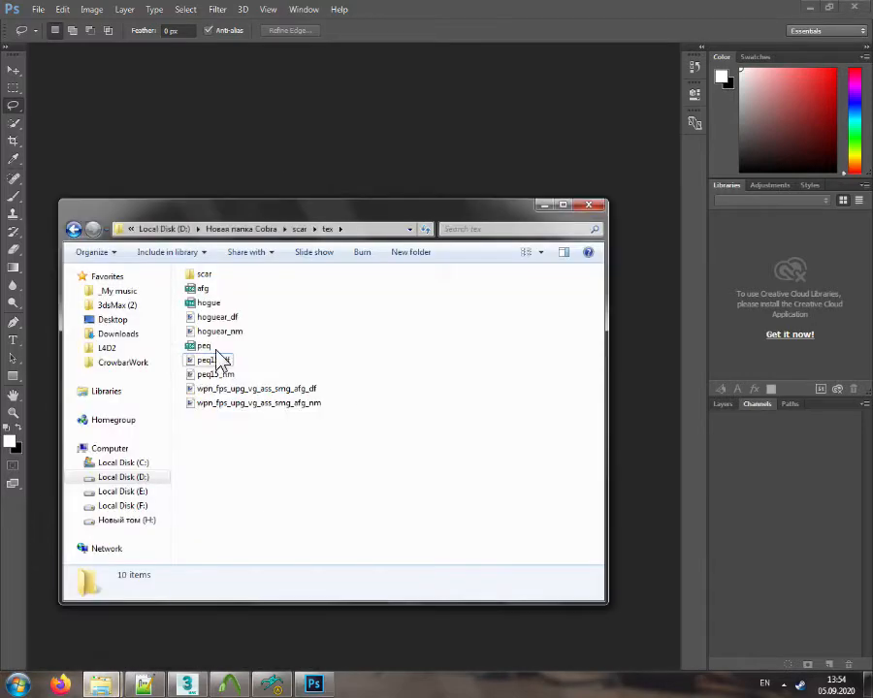
left_click(203, 347)
double_click(204, 347)
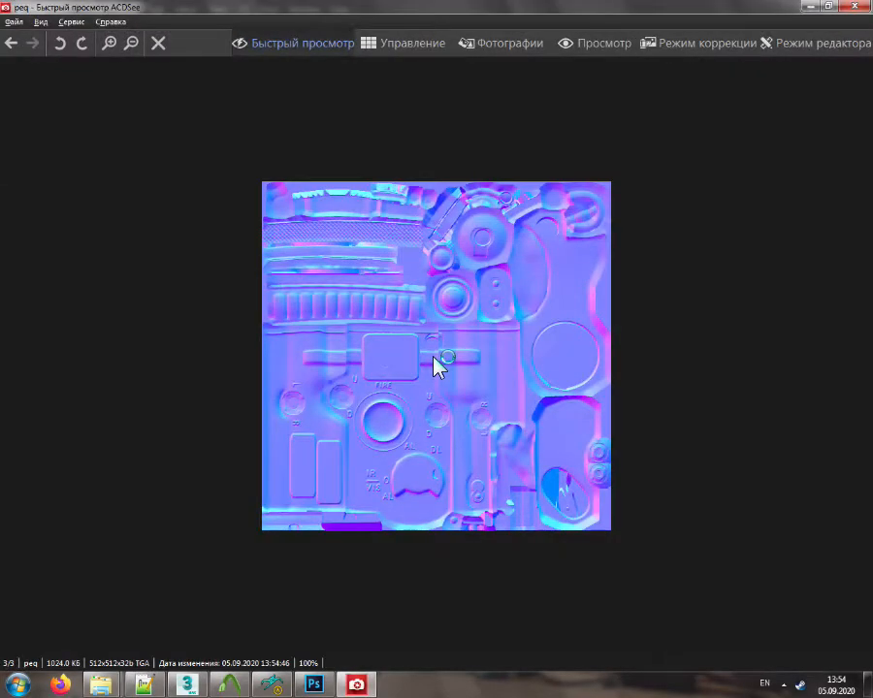
scroll(434, 364, "up", 2)
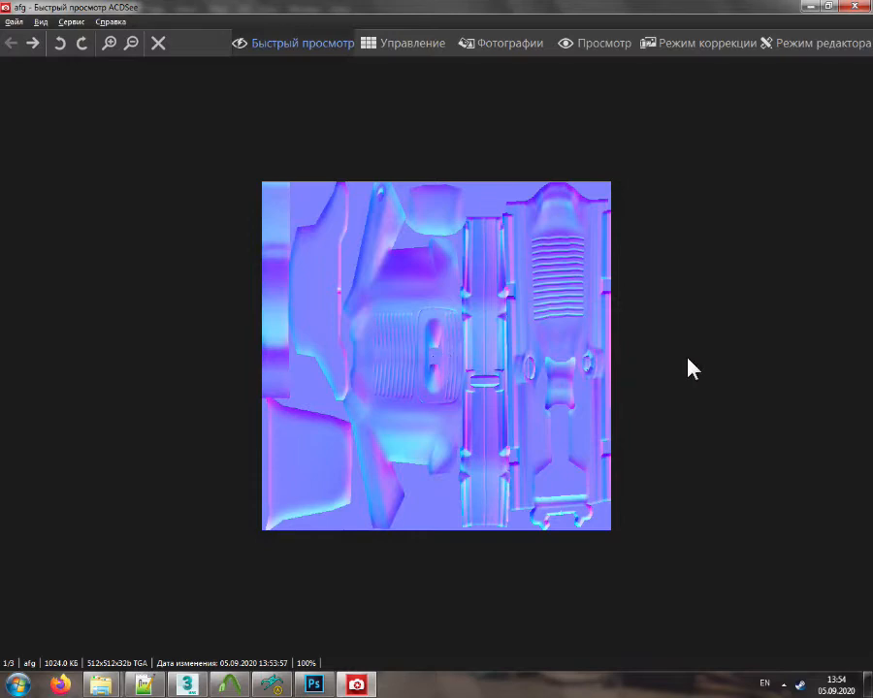
scroll(688, 360, "down", 2)
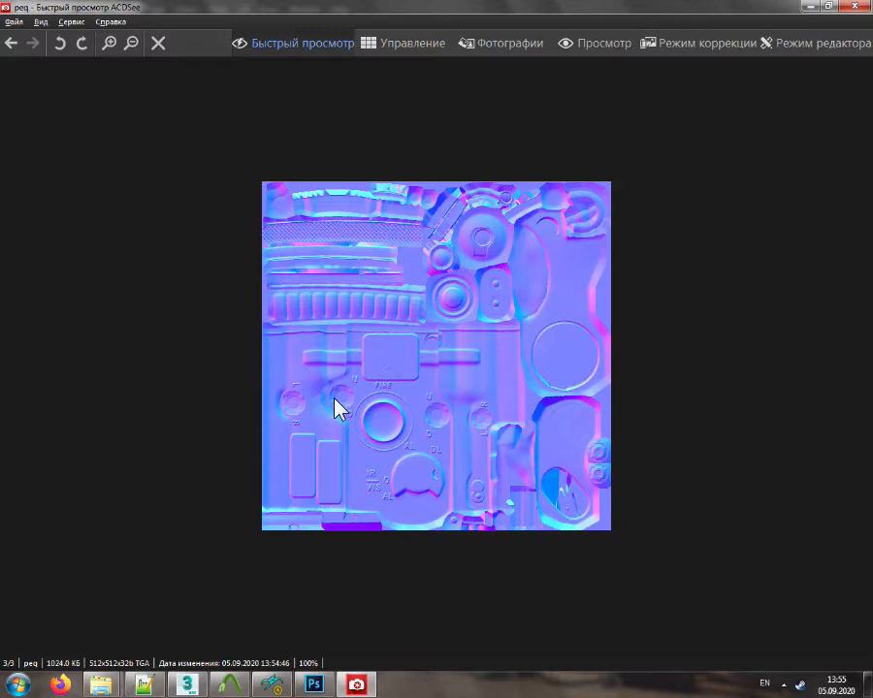
left_click(853, 6)
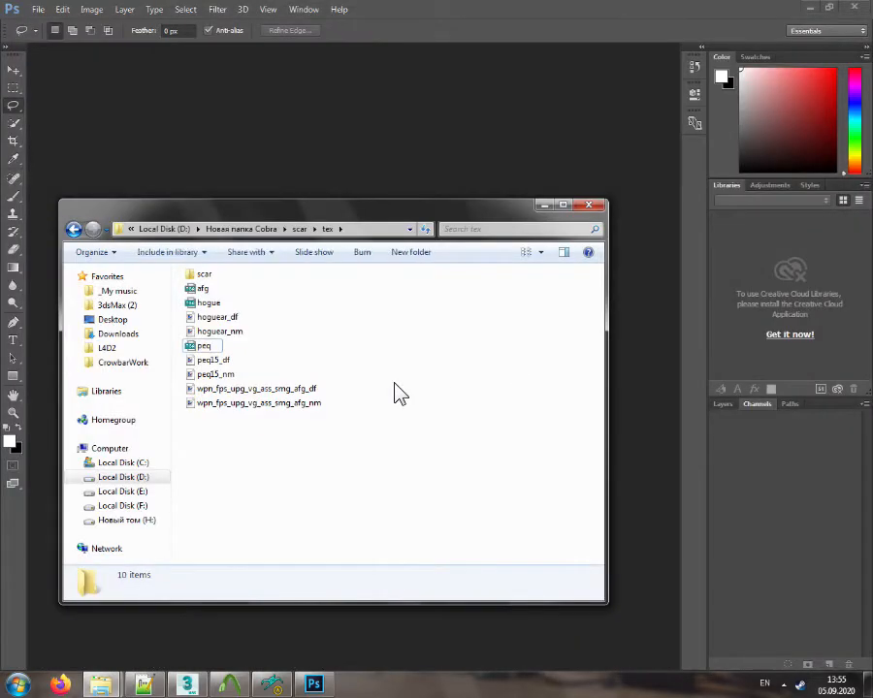
Close Photoshop and launch VTFEdit
left_click(854, 8)
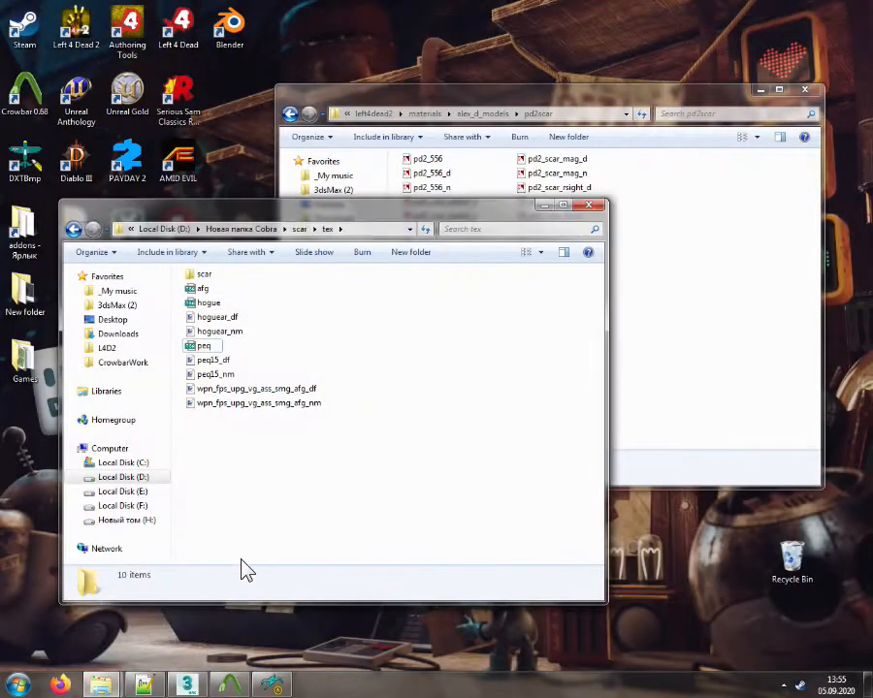
left_click(18, 683)
left_click(147, 39)
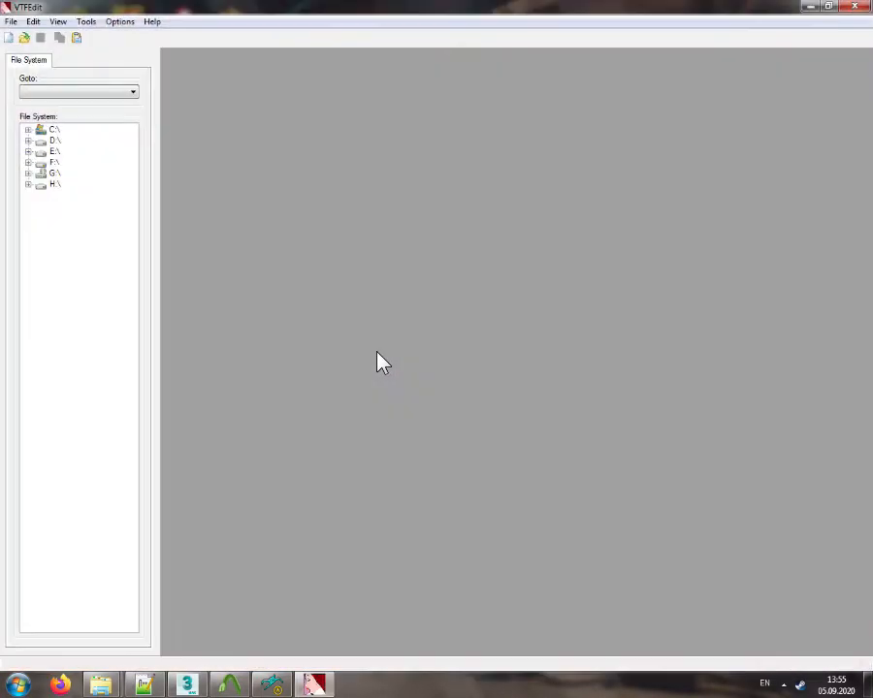
Import afg.tga from the tex folder with the alpha format set to DXT1
left_click(24, 39)
double_click(246, 145)
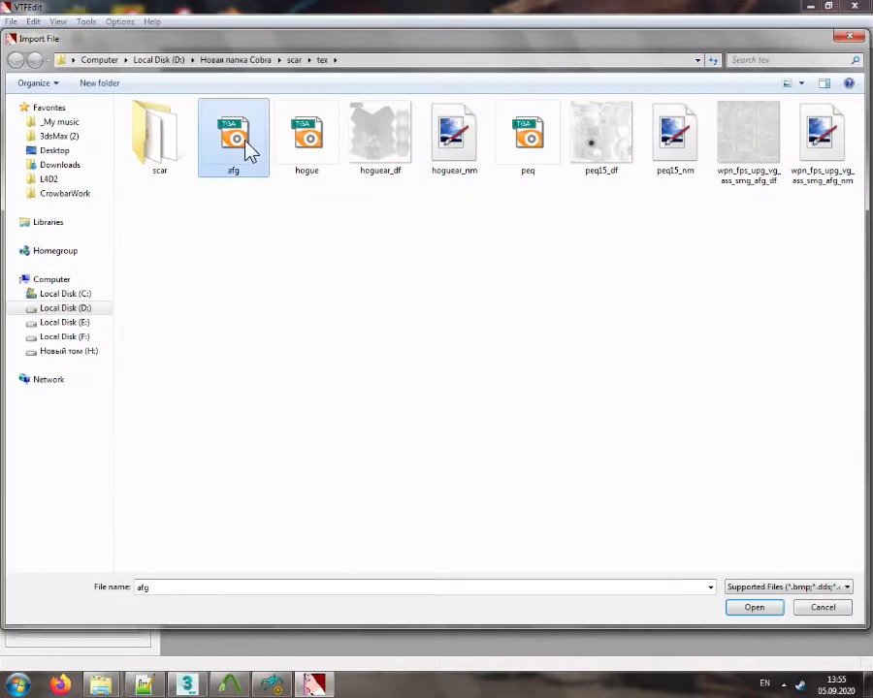
left_click(387, 275)
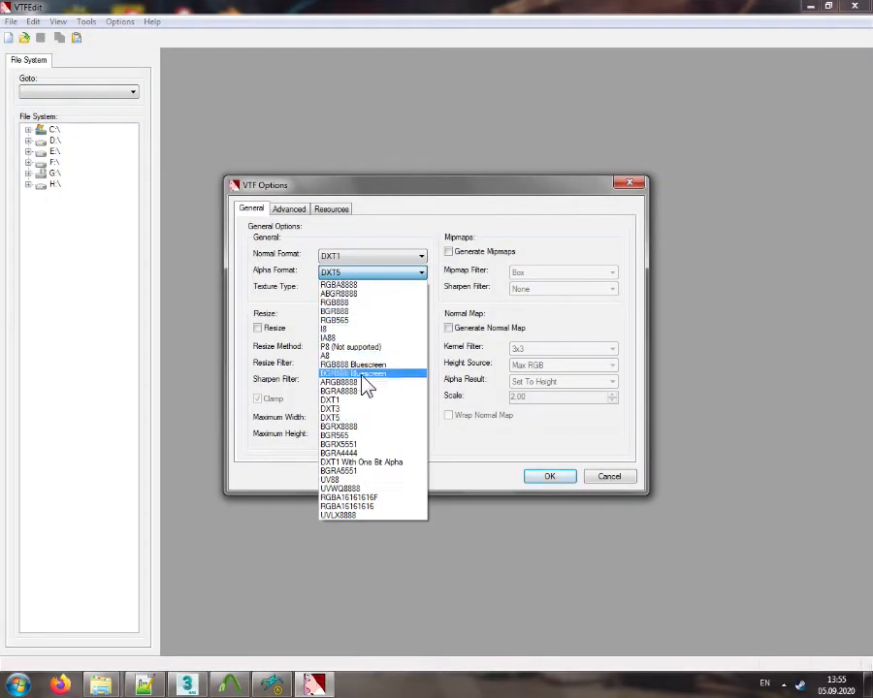
left_click(357, 401)
left_click(551, 478)
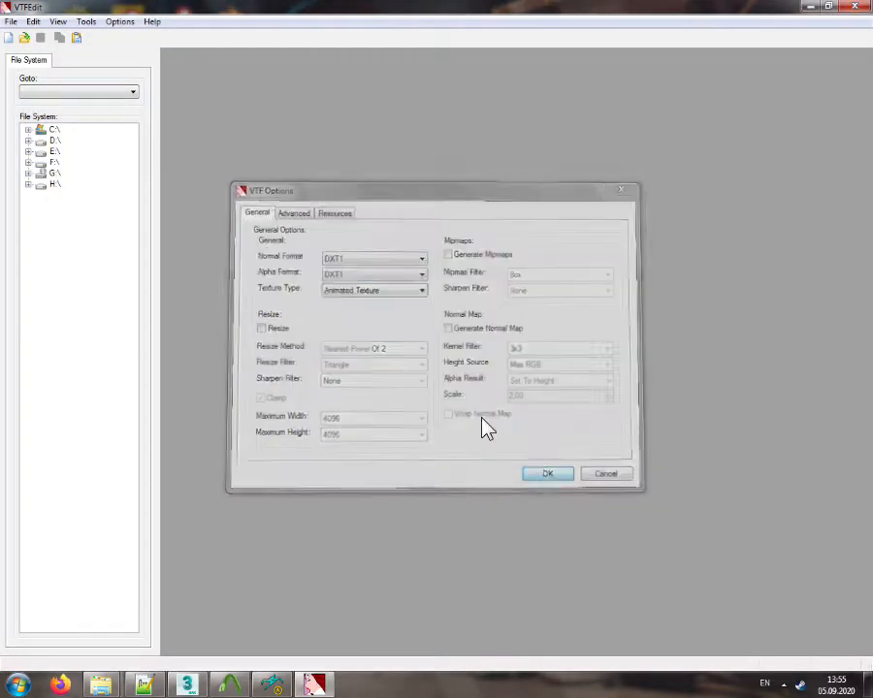
Save the imported afg normal map in the tex folder as pd2_afg_n.vtf
left_click(40, 39)
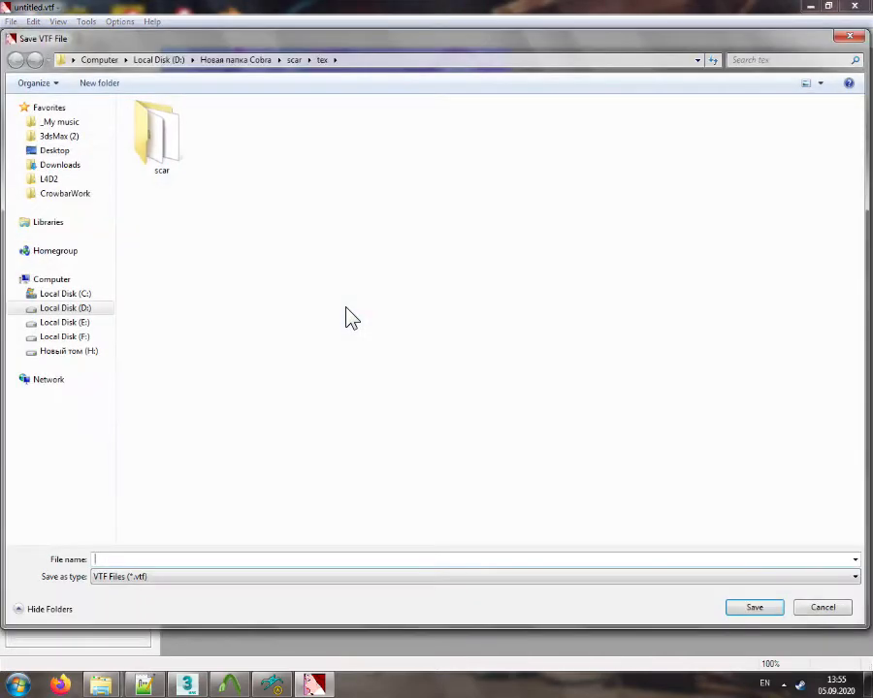
type("pd2_afg_n")
key("Return")
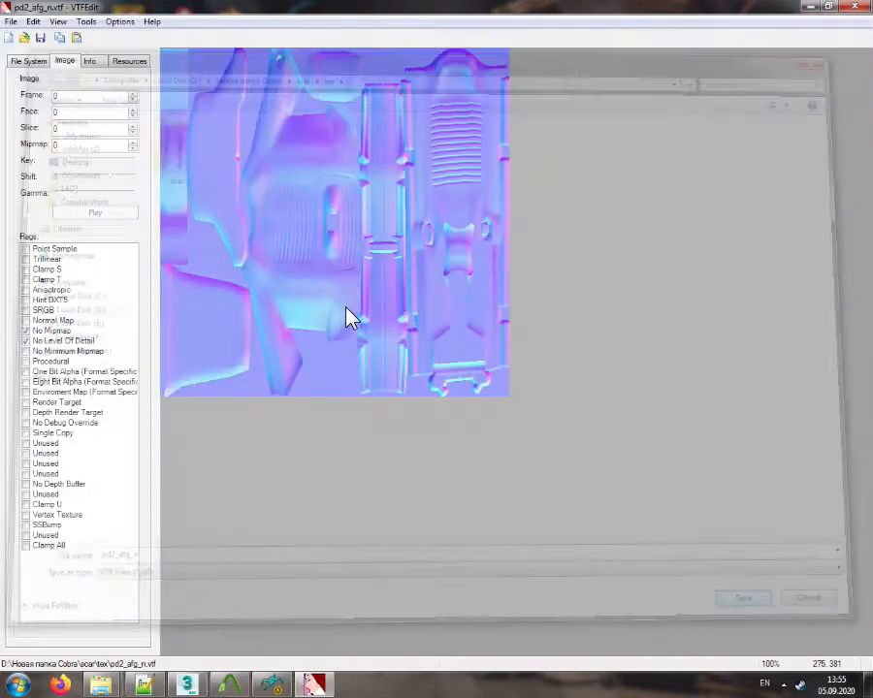
Import hogue.tga from the tex folder with mipmap generation off
left_click(10, 39)
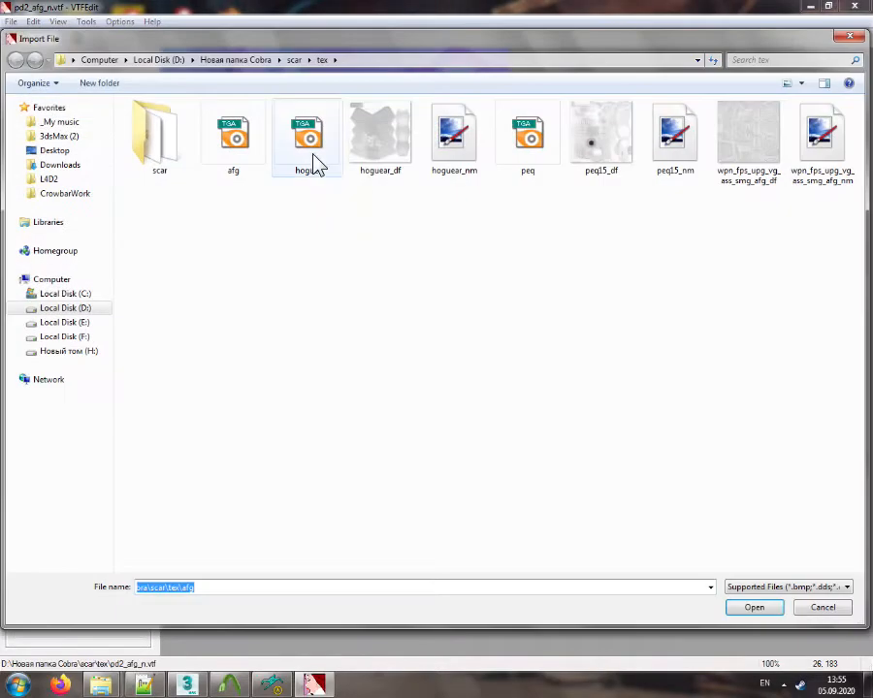
double_click(312, 160)
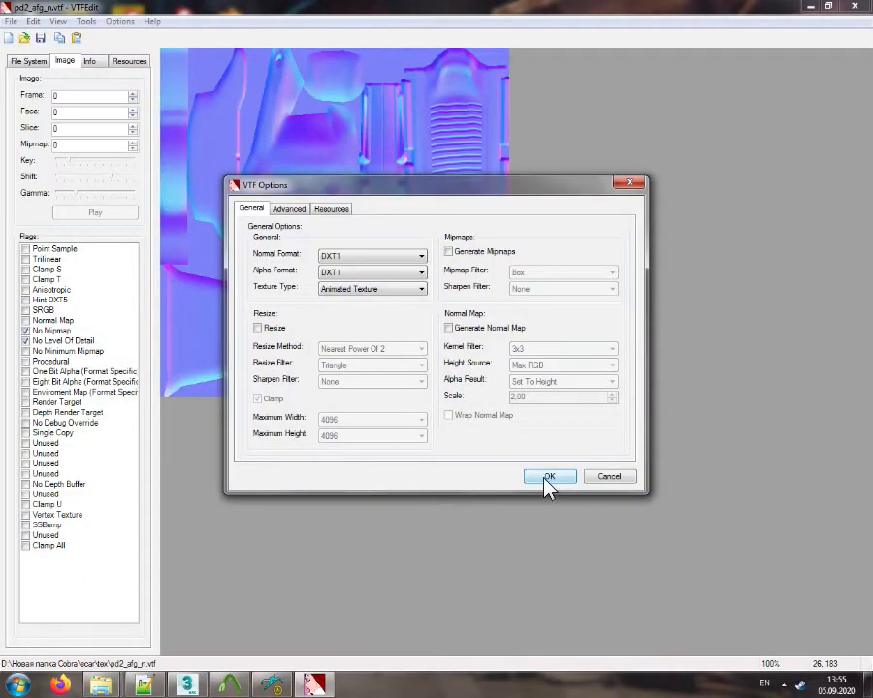
left_click(549, 477)
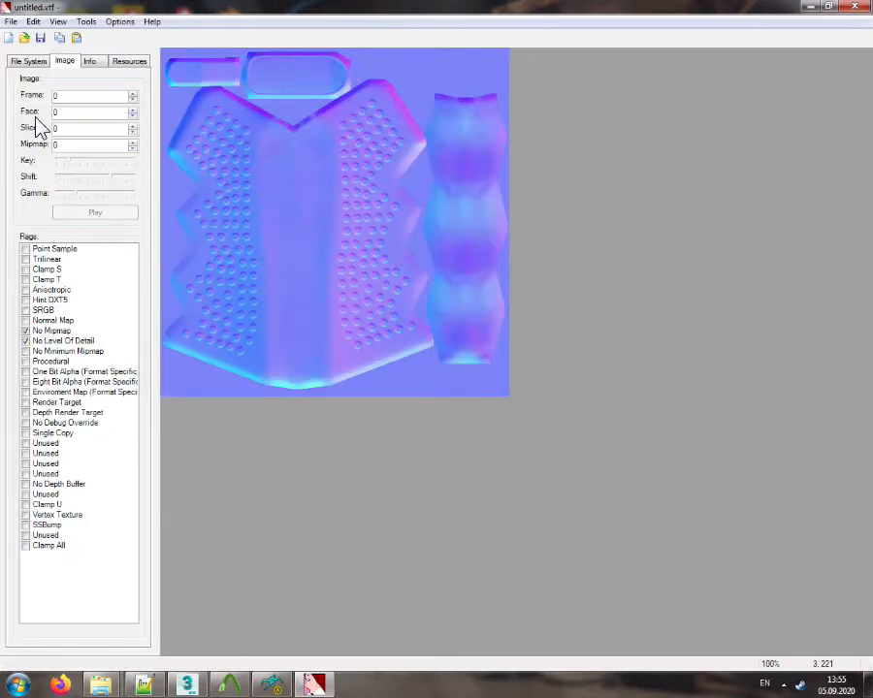
Reimport hogue.tga with mipmap generation enabled and save it in the tex folder as pd2_ar15_grip_hogue_n.vtf
left_click(8, 38)
double_click(330, 154)
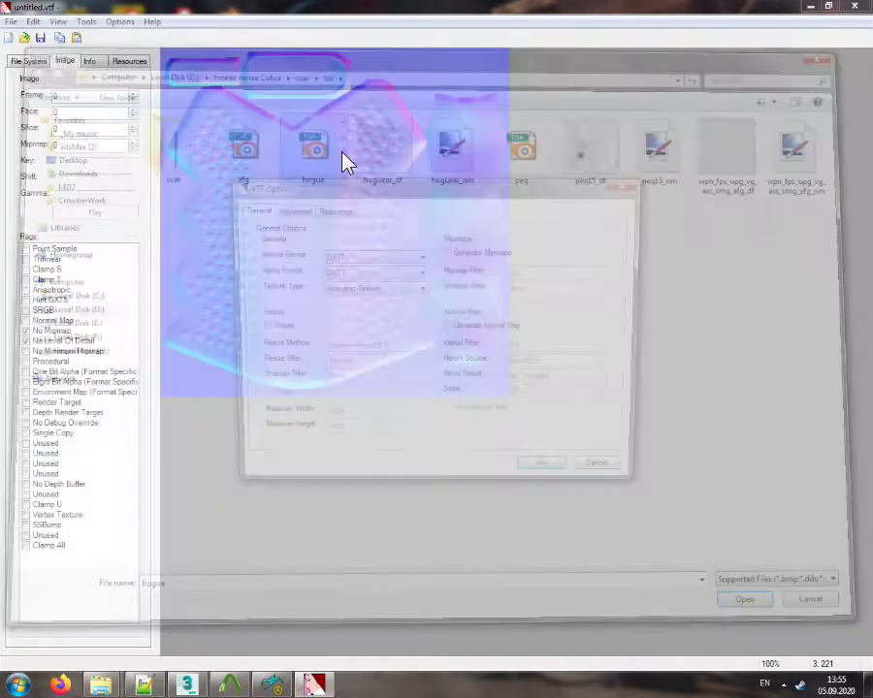
left_click(490, 251)
left_click(549, 476)
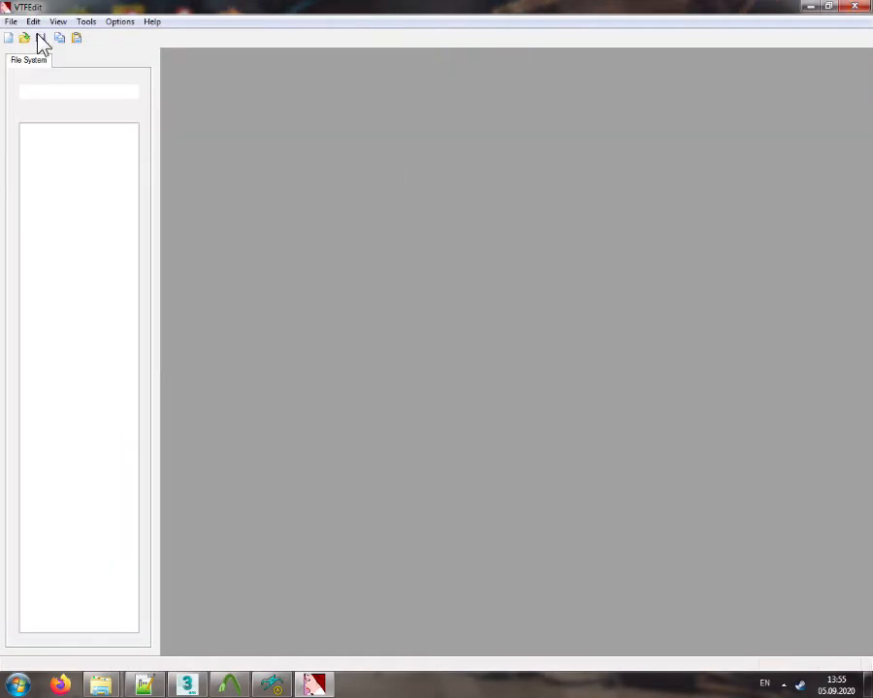
left_click(40, 39)
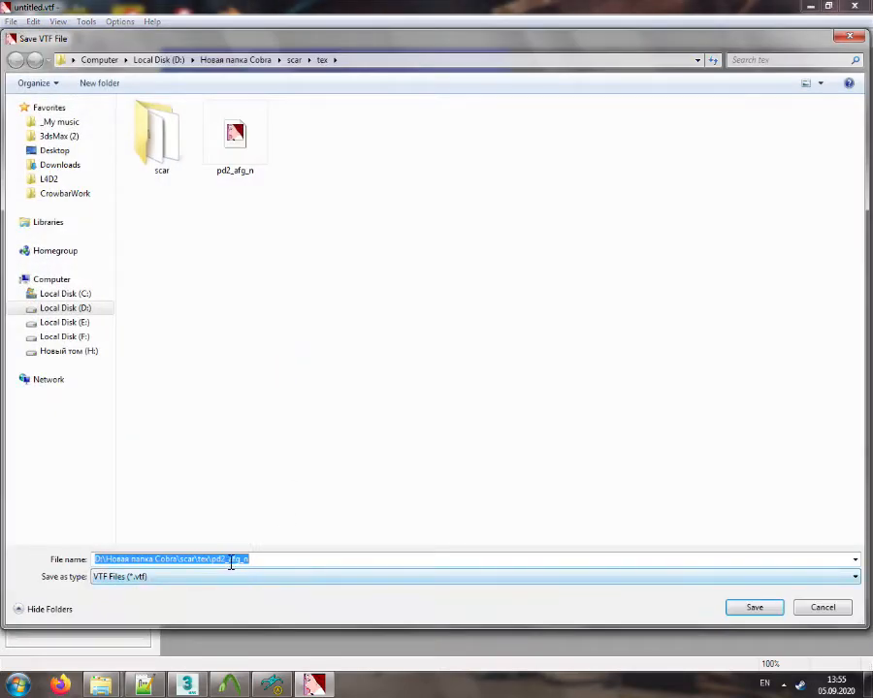
left_click_drag(231, 564, 243, 565)
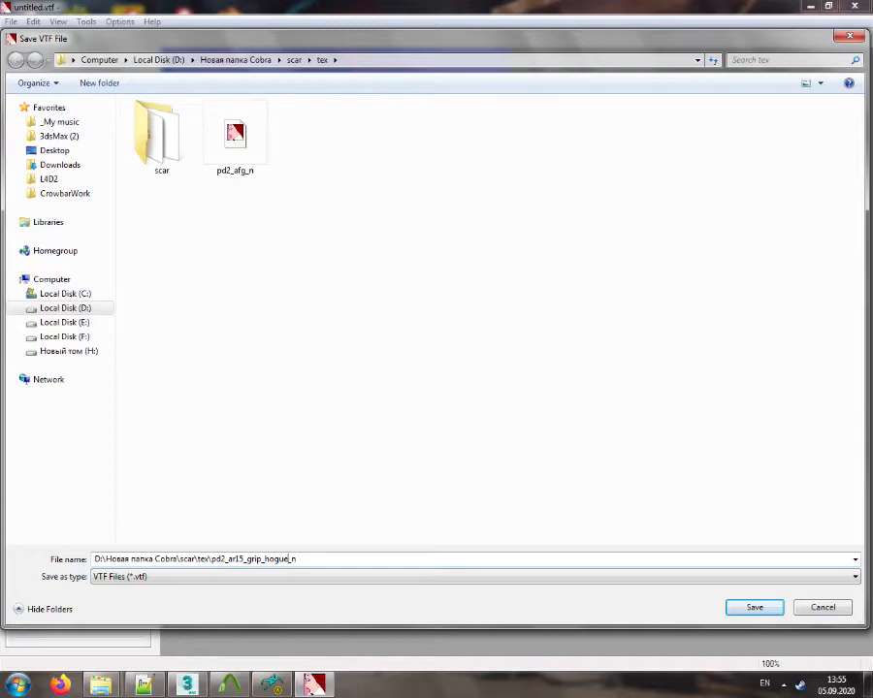
key("Return")
Reimport afg.tga with mipmap generation enabled and overwrite pd2_afg_n.vtf in the tex folder
left_click(11, 37)
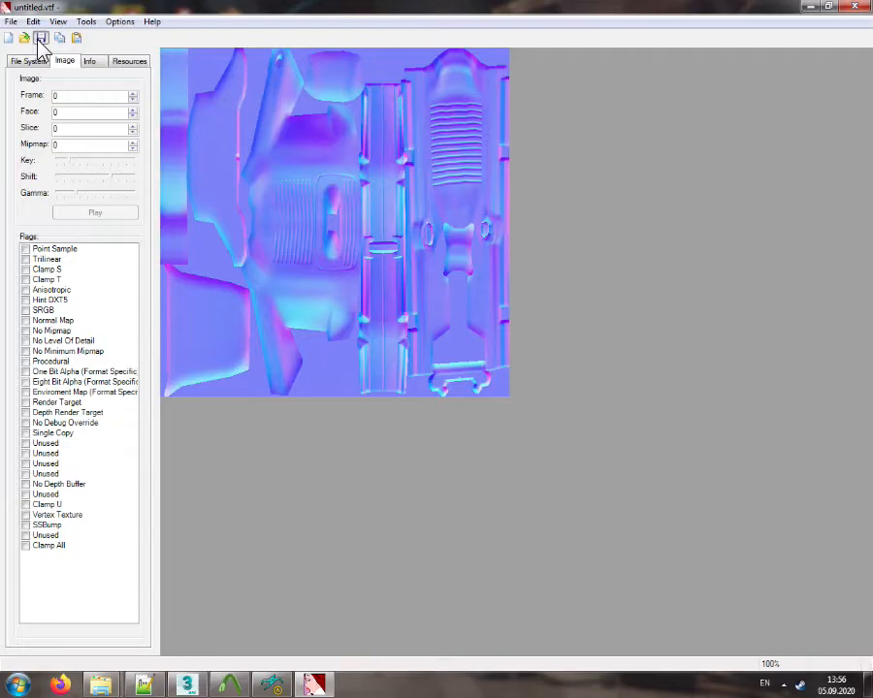
left_click(40, 36)
left_click(233, 138)
key("Return")
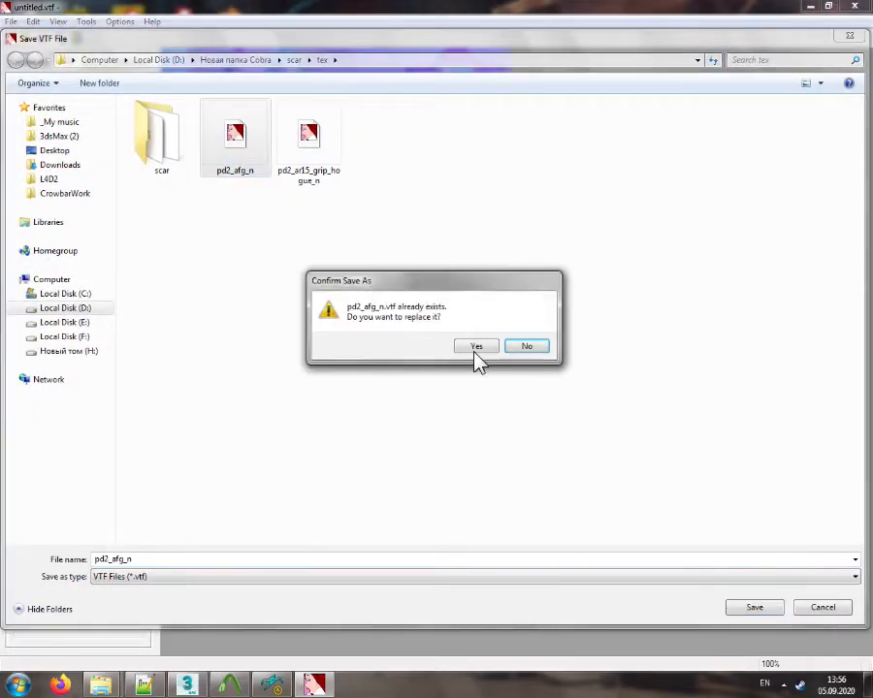
left_click(476, 349)
Import peq.tga with the same options and save it in the tex folder as pd2_peq15_n.vtf
left_click(9, 38)
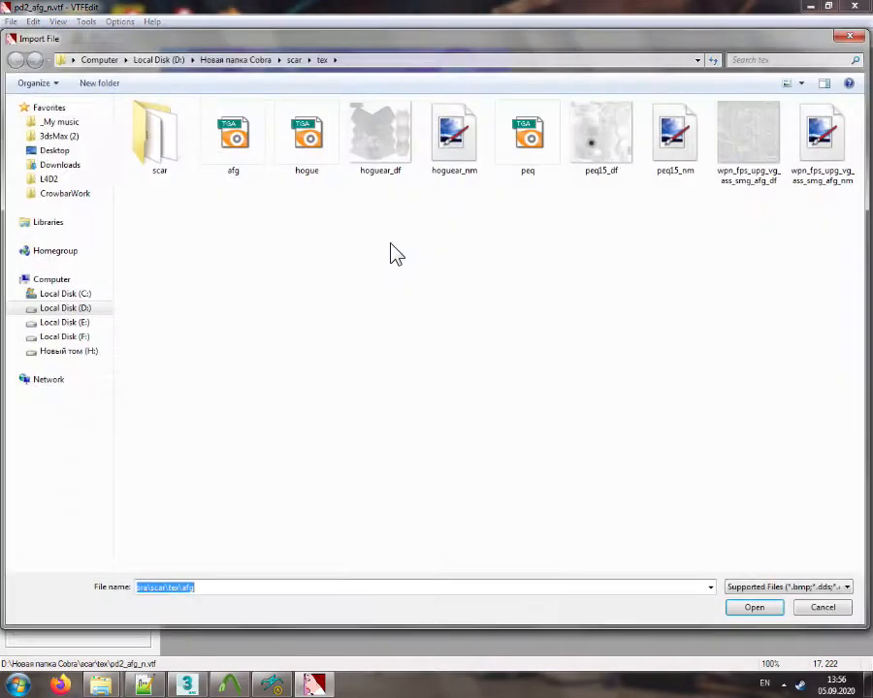
double_click(549, 146)
left_click(549, 466)
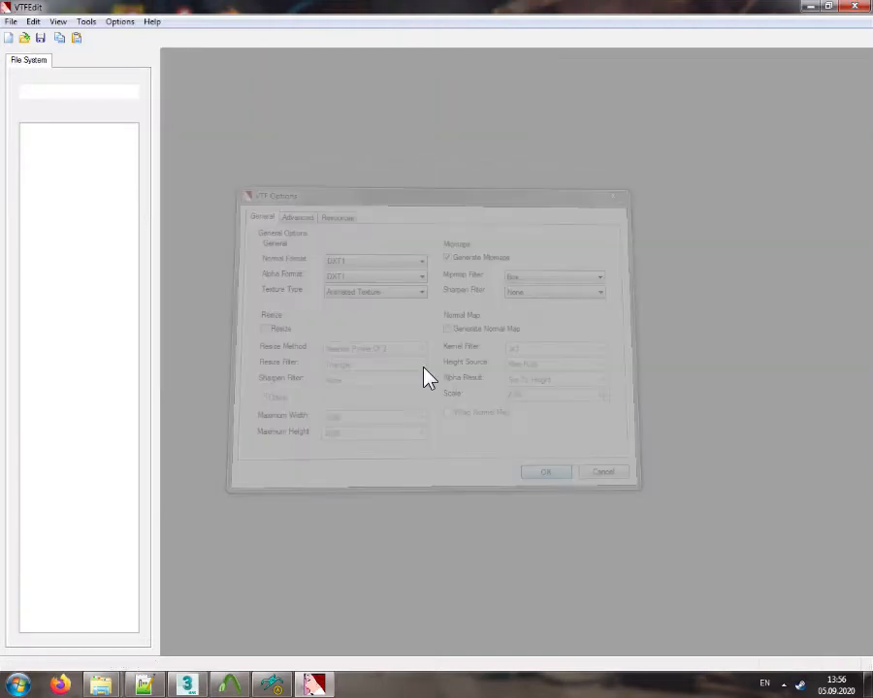
left_click(40, 37)
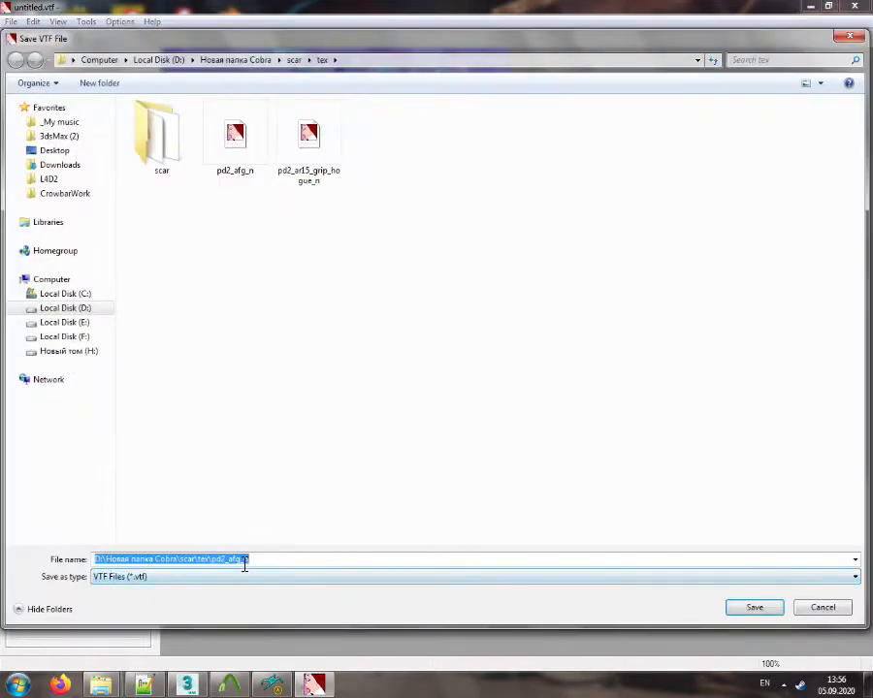
left_click_drag(241, 563, 234, 564)
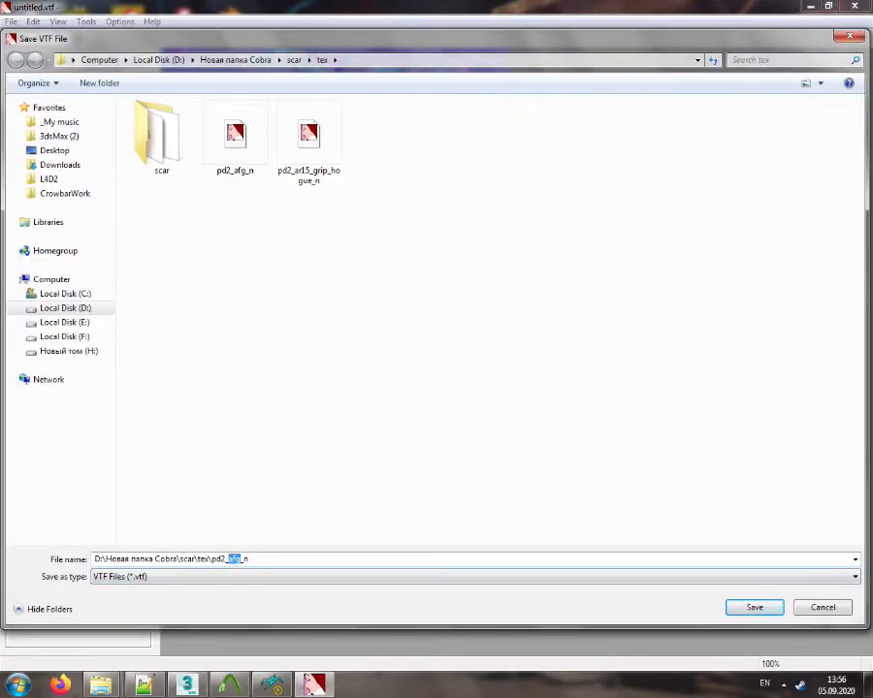
key("Return")
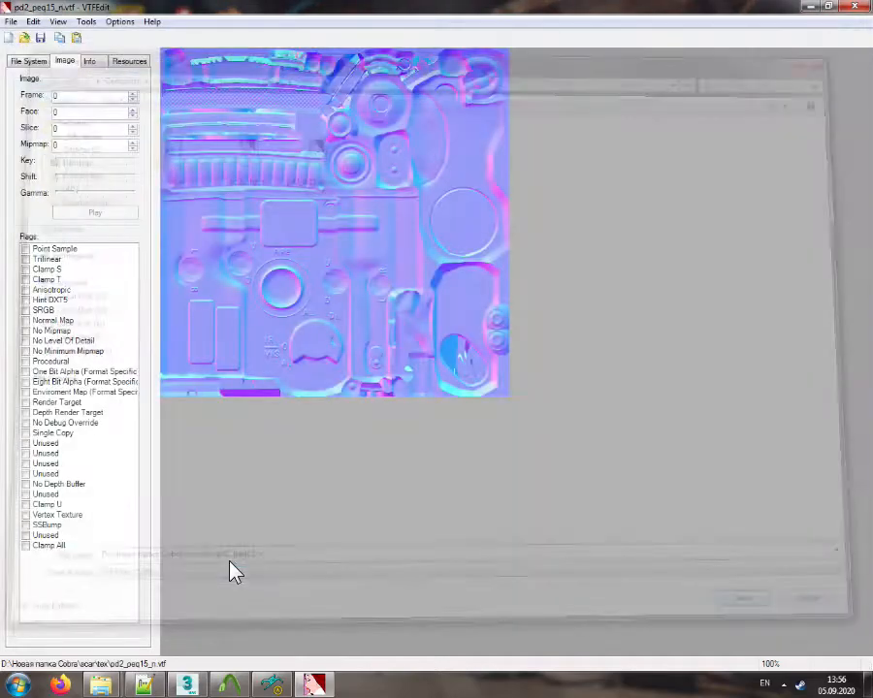
Import the peq15_df diffuse texture from the tex folder with the alpha format set to DXT5
left_click(9, 38)
double_click(609, 151)
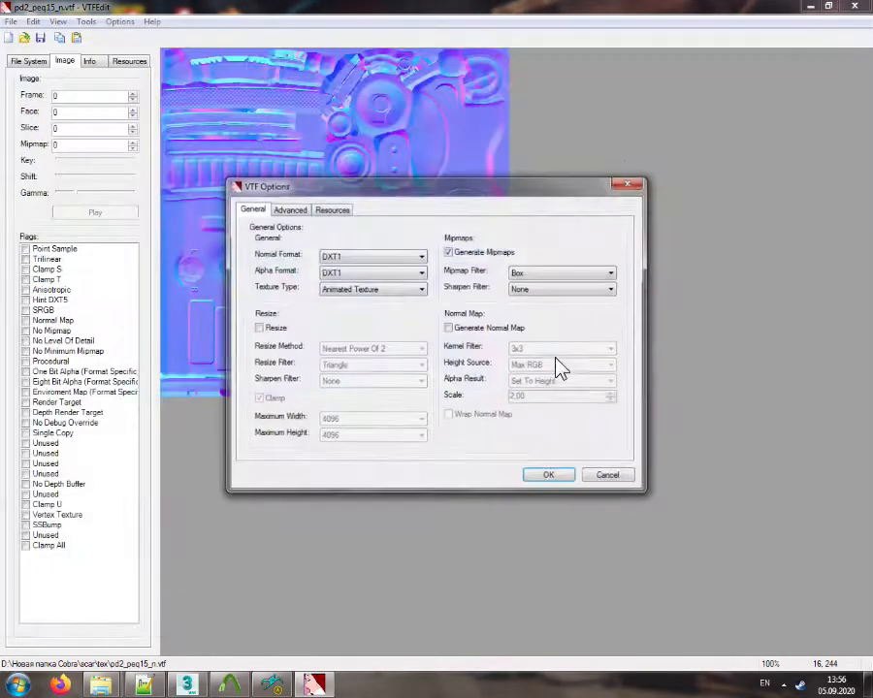
left_click(369, 273)
left_click(357, 413)
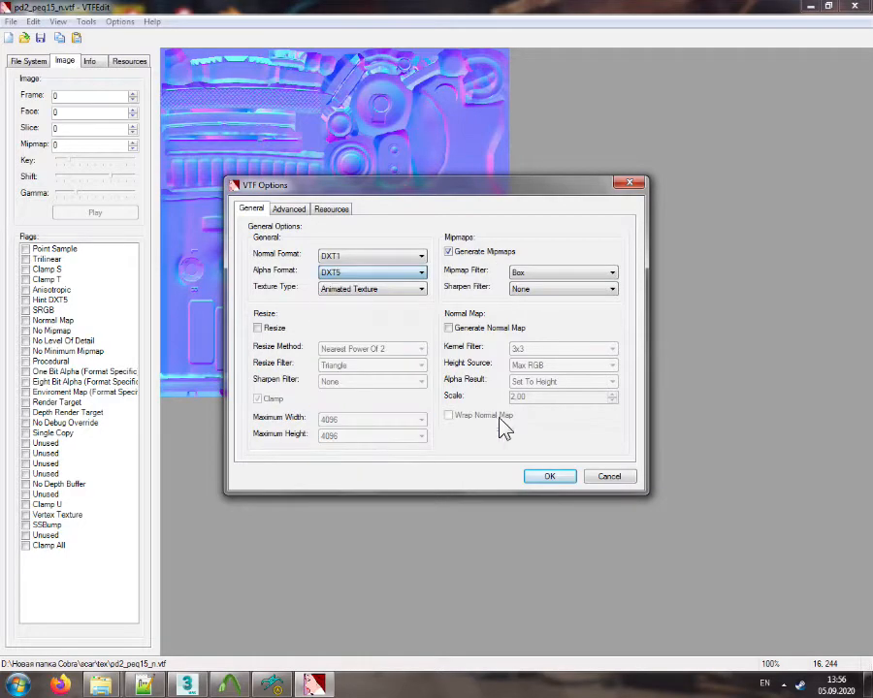
left_click(553, 476)
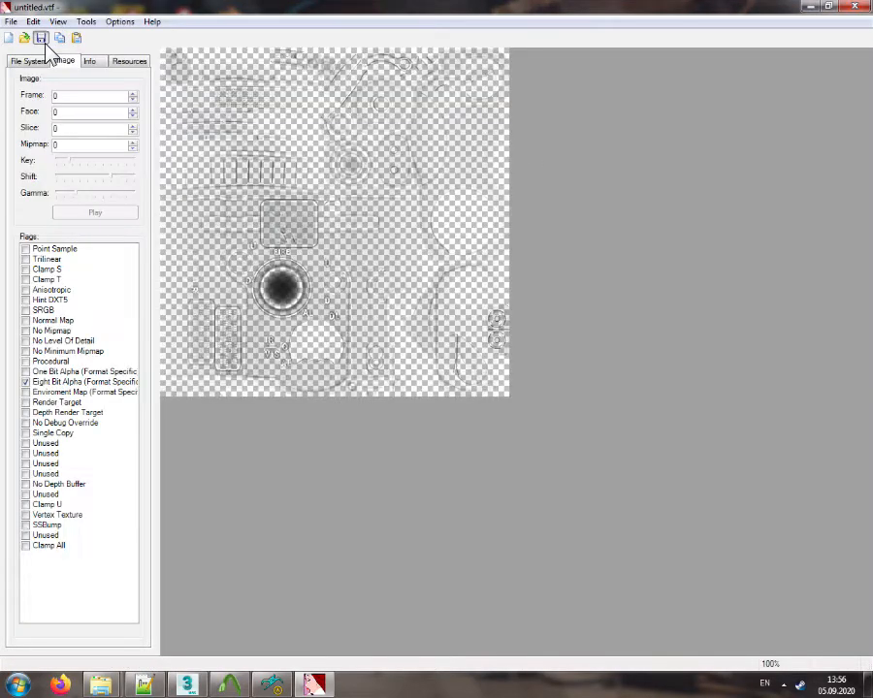
Save the imported peq15 diffuse texture in the tex folder as pd2_peq15_d.vtf
left_click(40, 39)
left_click(276, 563)
key("BackSpace")
type("d2_peq15_d")
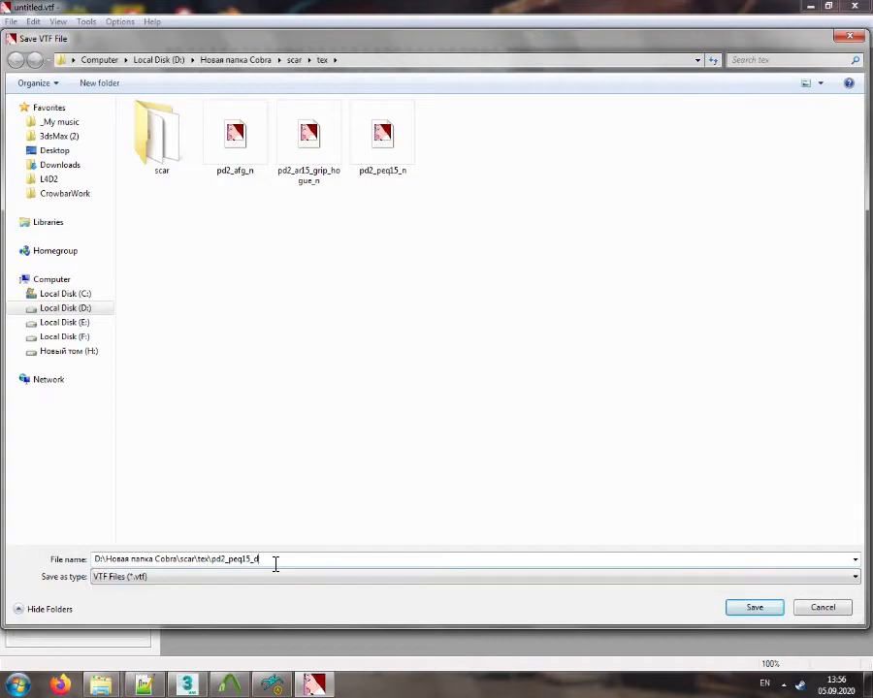
key("Return")
Import the hoguear_df diffuse texture with the DXT5 alpha format and mipmap generation
left_click(8, 37)
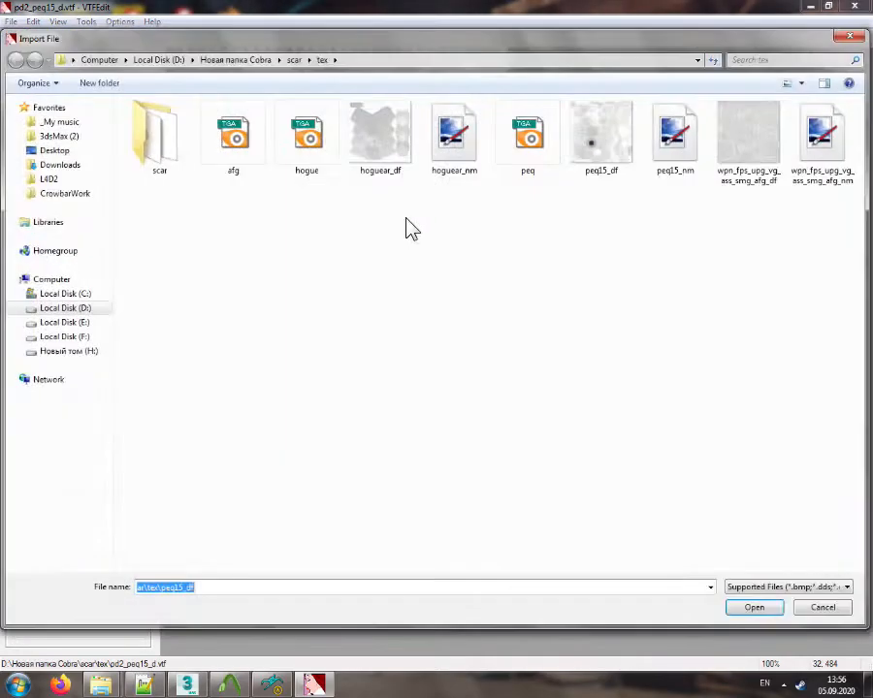
double_click(380, 145)
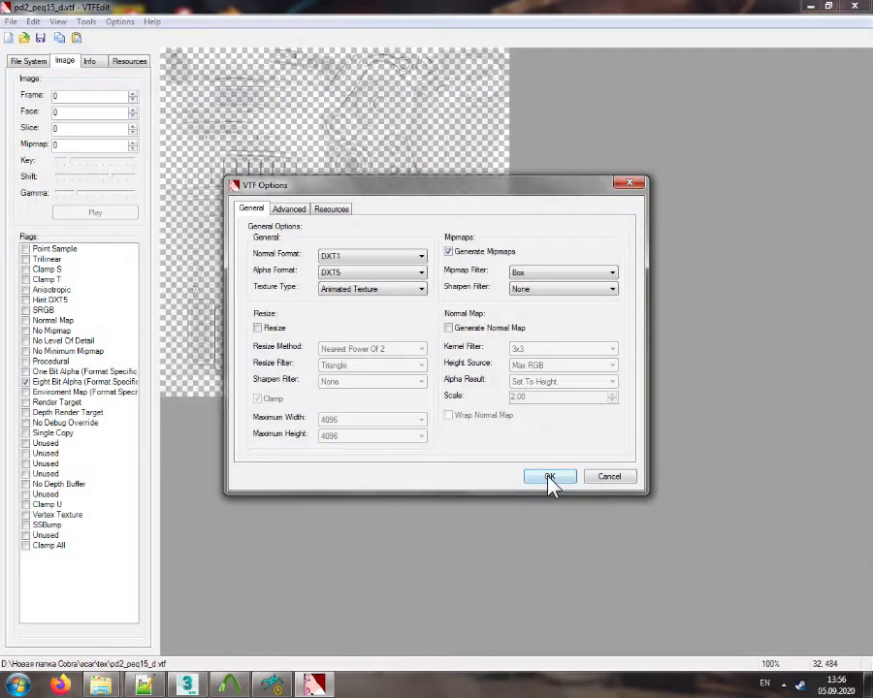
left_click(549, 478)
Save the imported grip diffuse texture as pd2_ar15_grip_hogue_d.vtf, basing the name on the existing pd2_ar15_grip_hogue_n file
left_click(41, 38)
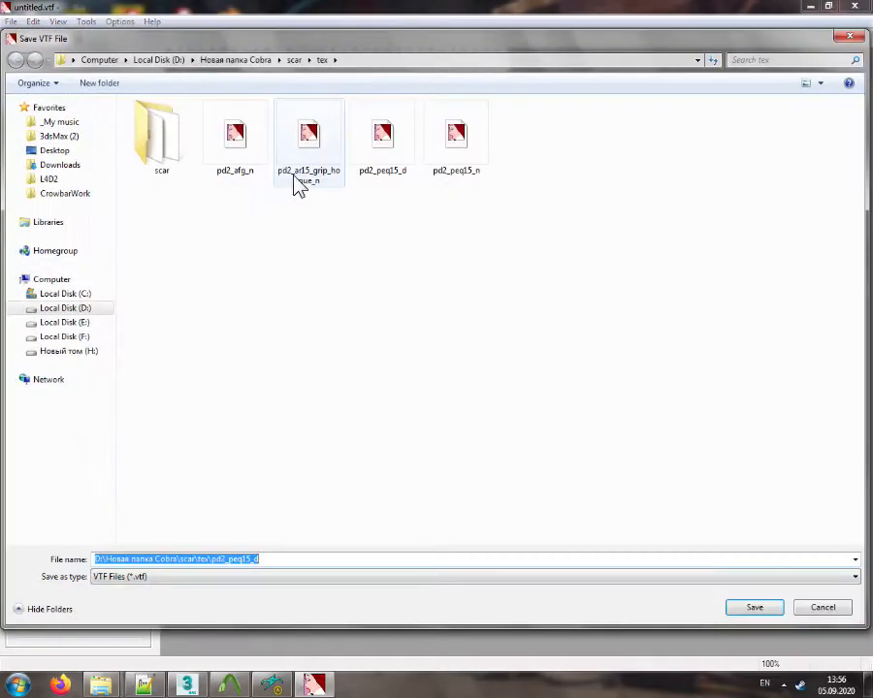
left_click(299, 185)
double_click(205, 559)
key("ctrl+c")
left_click(226, 559)
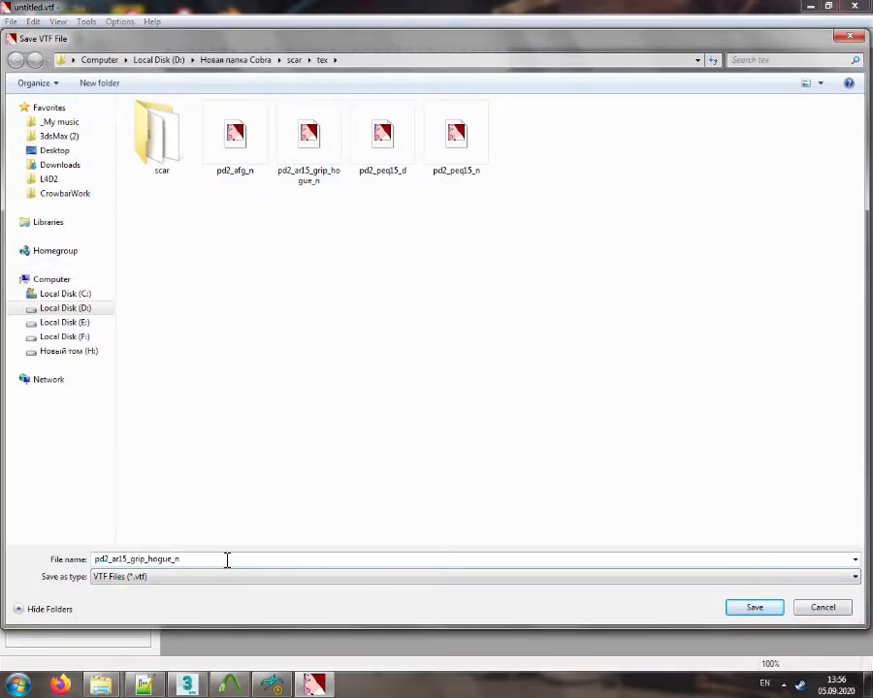
key("BackSpace")
type("d")
key("Return")
left_click(8, 37)
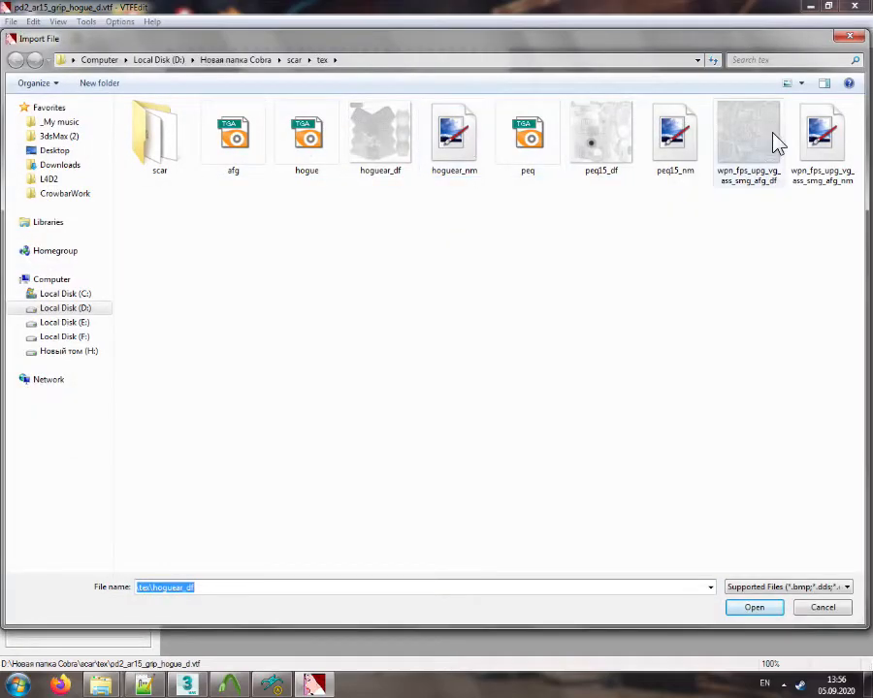
double_click(807, 143)
key("Return")
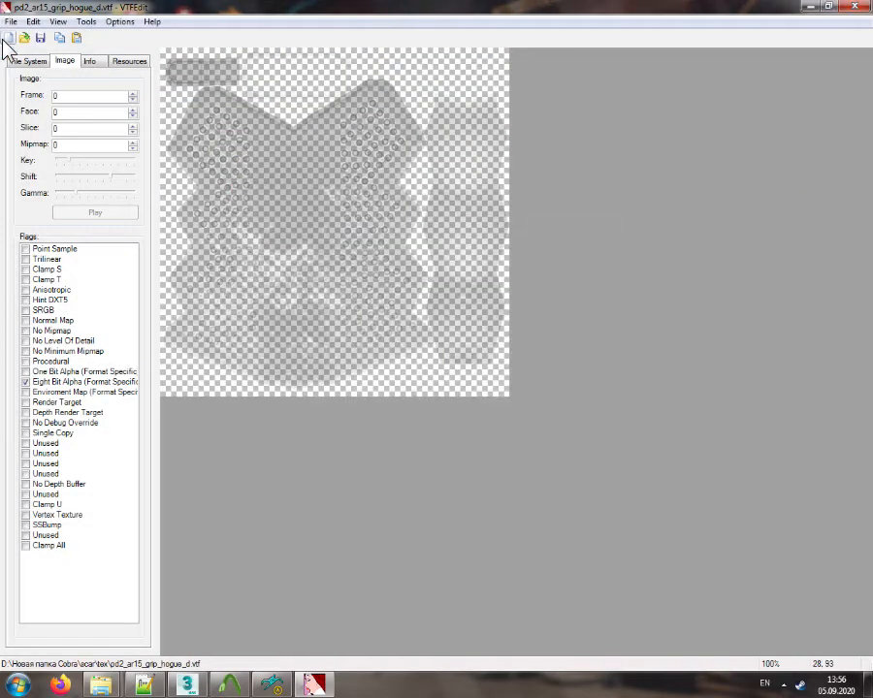
Import the wpn_fps_upg_vg_ass_smg_afg_df diffuse texture with the DXT5 alpha format and mipmap generation
left_click(8, 37)
left_click(734, 140)
double_click(734, 140)
left_click(539, 479)
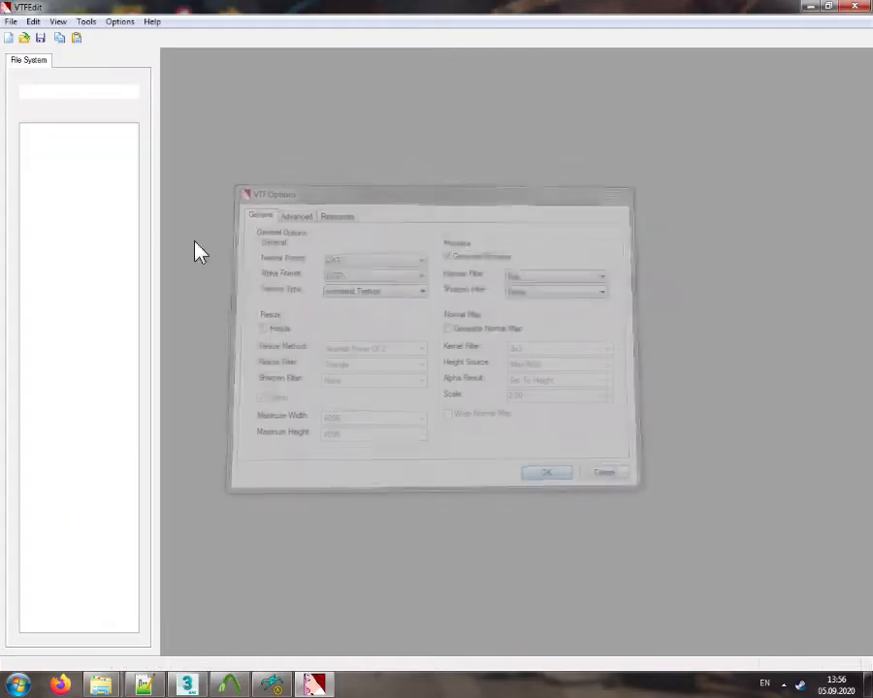
Save the imported foregrip diffuse texture in the tex folder as pd2_afg_d.vtf
left_click(41, 37)
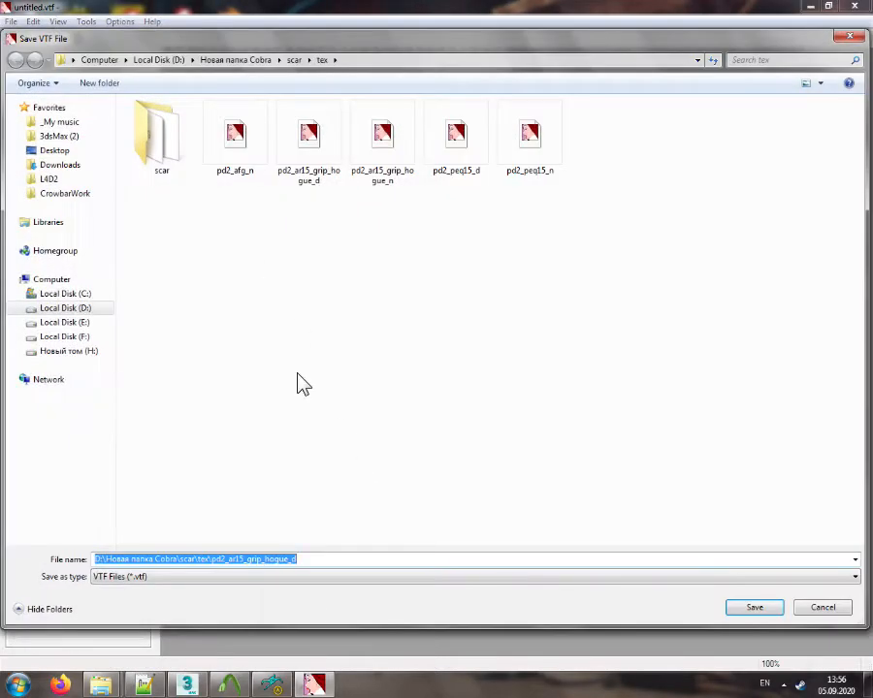
left_click(234, 559)
left_click_drag(230, 560, 485, 558)
type("af")
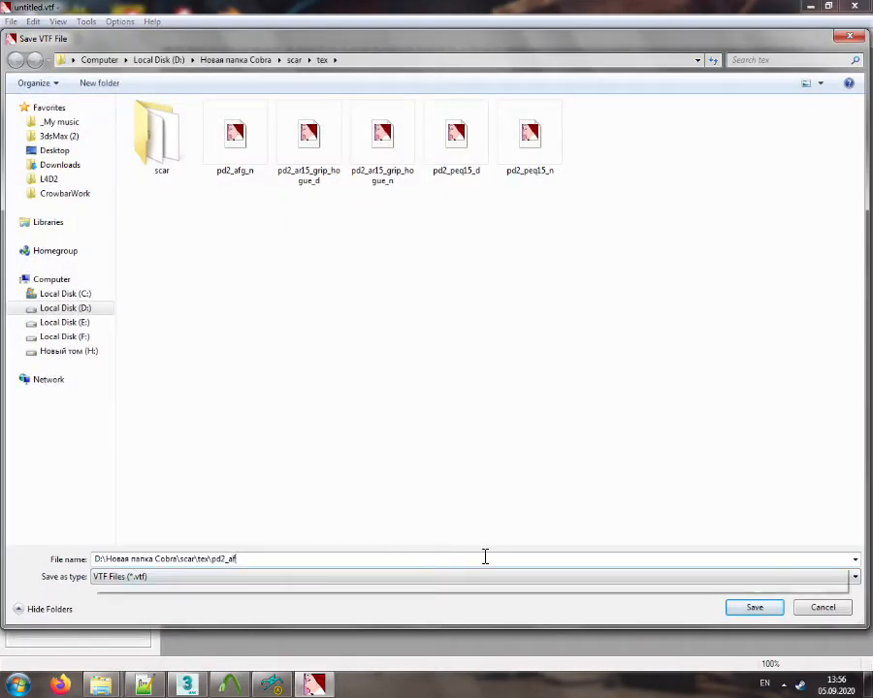
type("g_d")
key("Return")
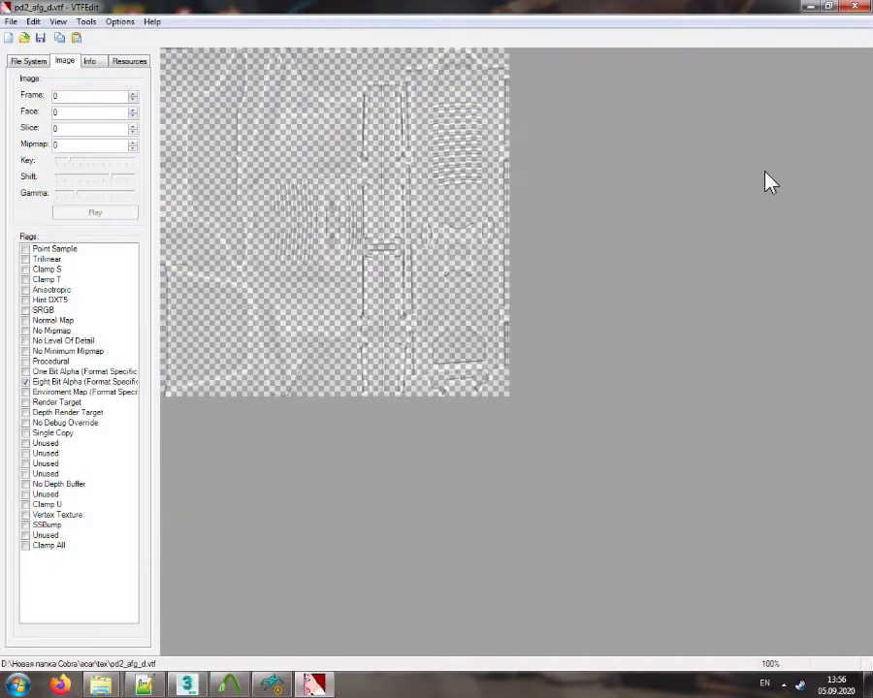
Close VTFEdit and move the afg, ar15_grip_hogue and peq15 VTF files from the tex folder to the pd2scar materials folder
left_click(855, 7)
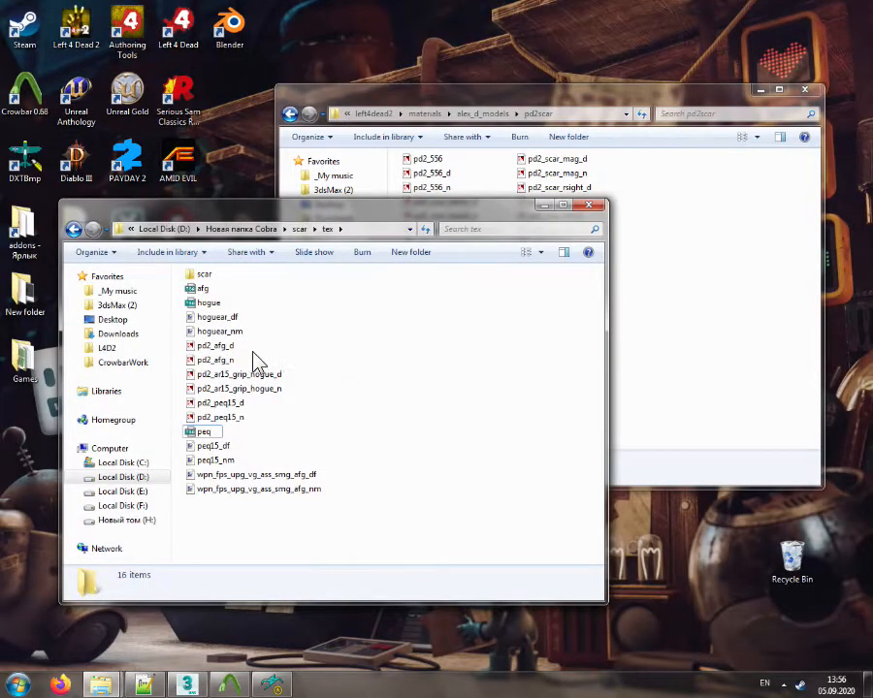
left_click_drag(254, 342, 693, 320)
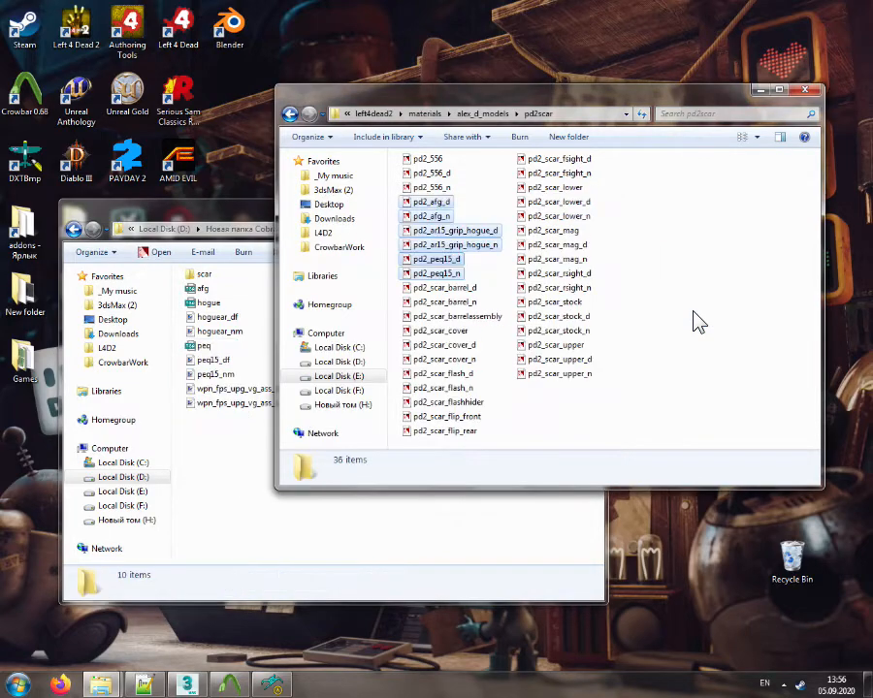
Duplicate the pd2_scar_barrelassembly material and rename the copy pd2_ar15_grip_hogue, using the name from Crowbar's material list
left_click(463, 296)
left_click_drag(477, 320, 497, 331, "ctrl")
left_click(467, 317)
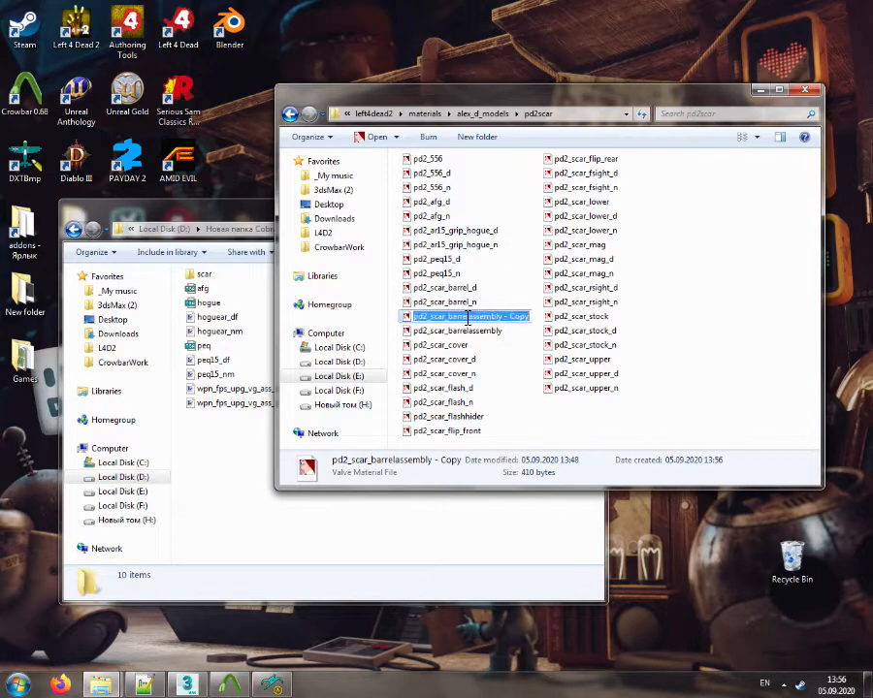
left_click(272, 686)
left_click(234, 688)
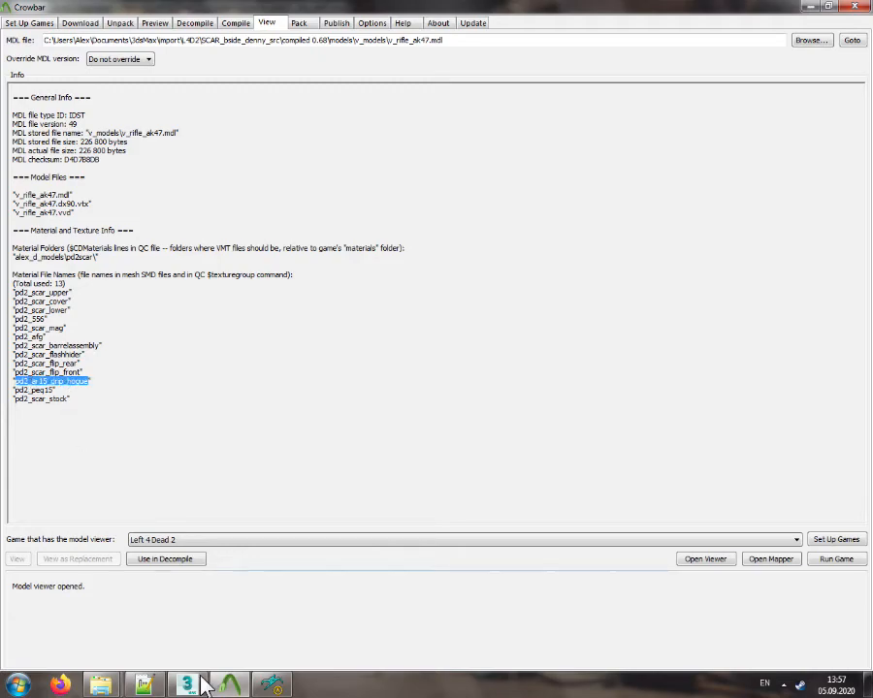
left_click(231, 684)
left_click(273, 685)
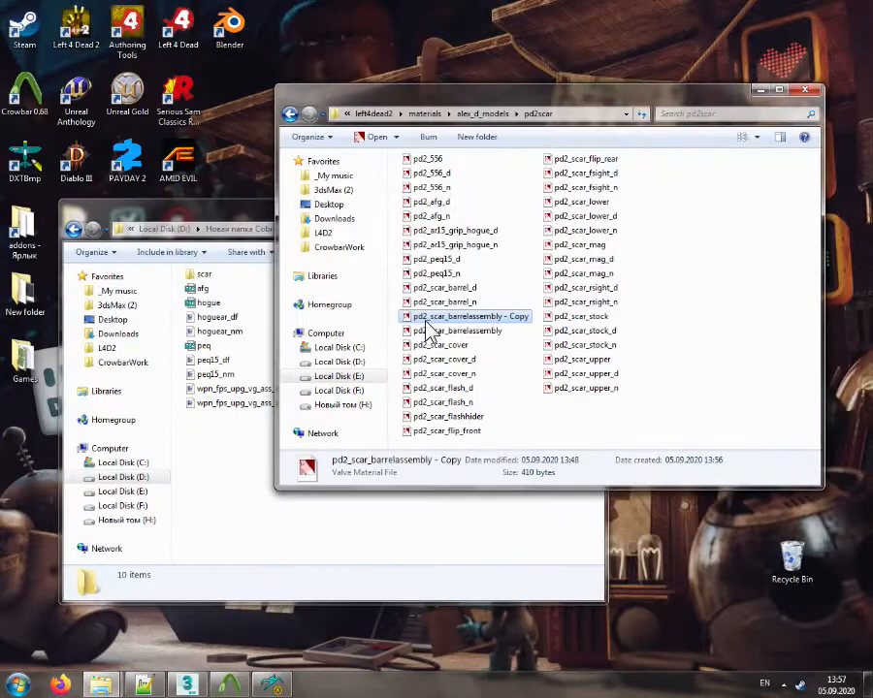
key("F2")
key("ctrl+v")
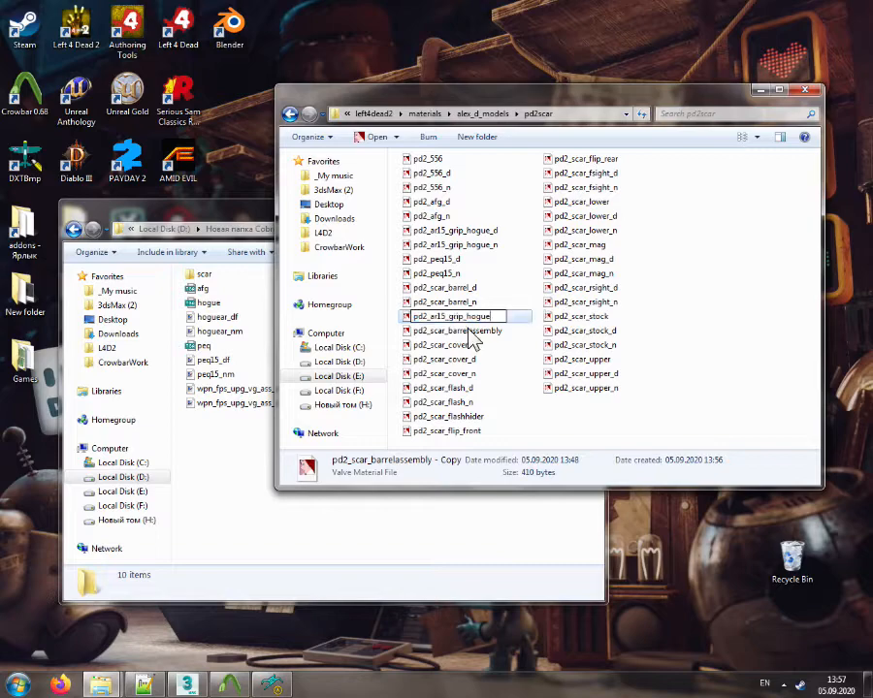
key("Return")
In the pd2_ar15_grip_hogue material, set the base texture to pd2_ar15_grip_hogue_d and the bump map to pd2_ar15_grip_hogue_n, and close it
double_click(474, 229)
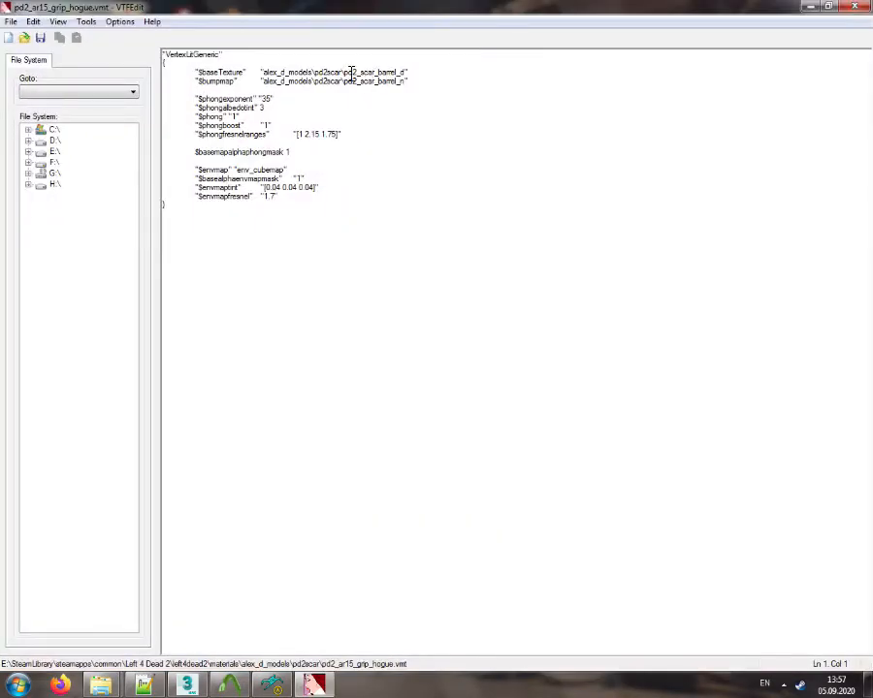
key("ctrl+v")
left_click_drag(345, 81, 397, 82)
key("ctrl+v")
left_click(855, 7)
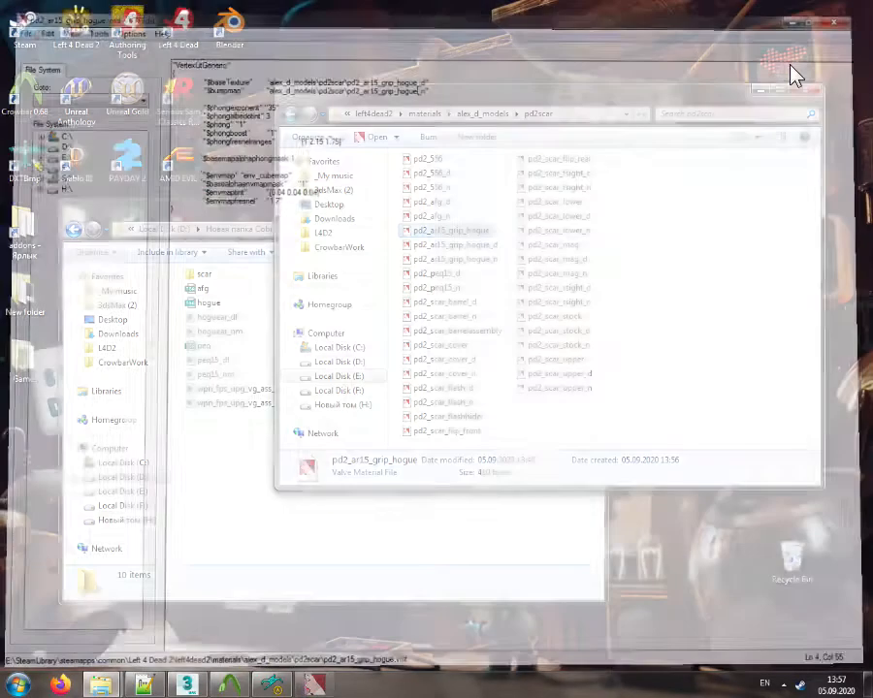
Duplicate the pd2_ar15_grip_hogue material as pd2_peq15 and set its base texture to pd2_peq15_d and its bump map to pd2_peq15_n
left_click_drag(464, 230, 501, 233)
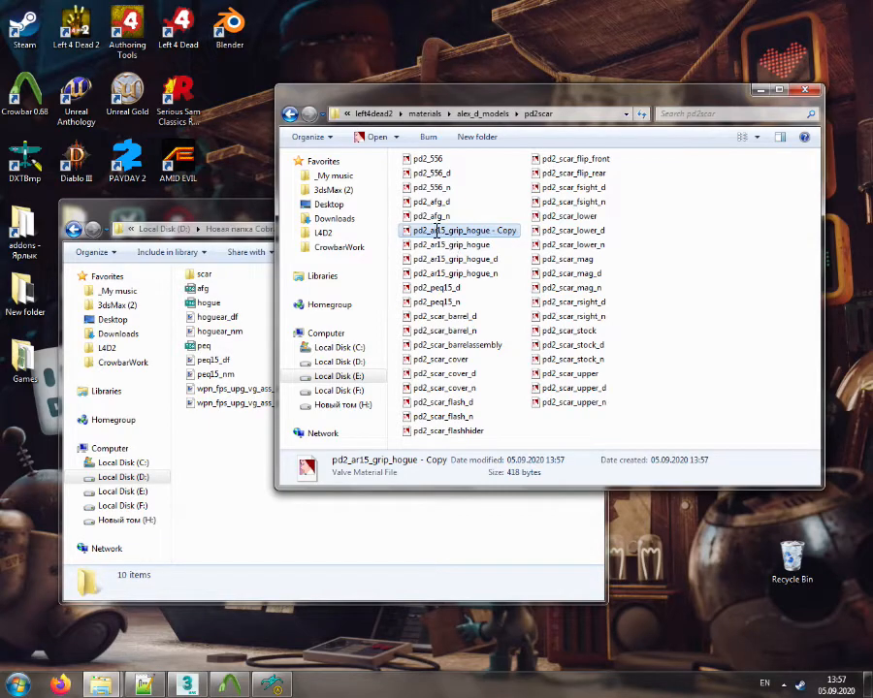
left_click_drag(435, 230, 572, 234)
type("peq1")
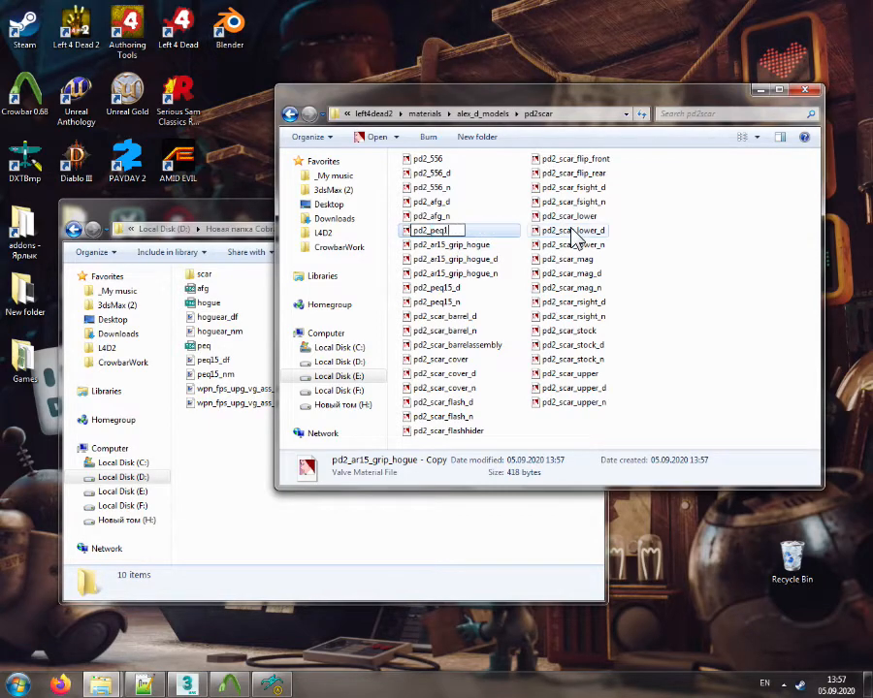
type("5")
key("Return")
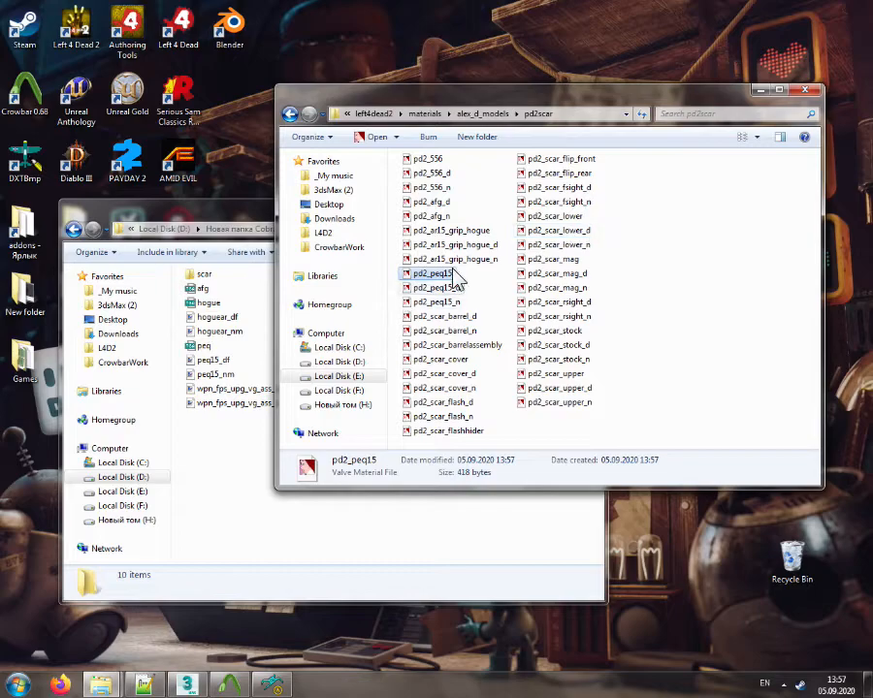
double_click(417, 277)
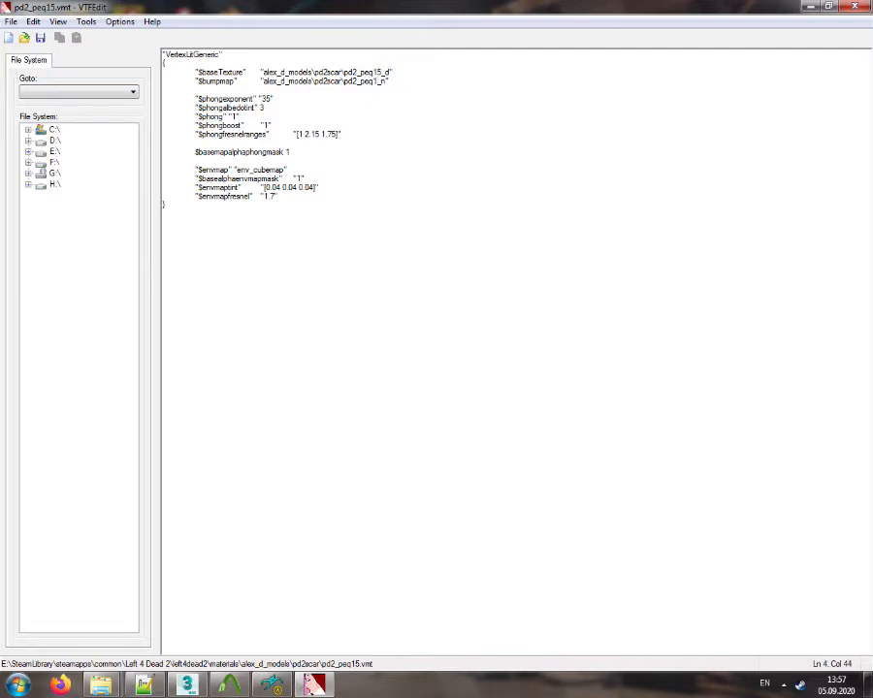
left_click(869, 9)
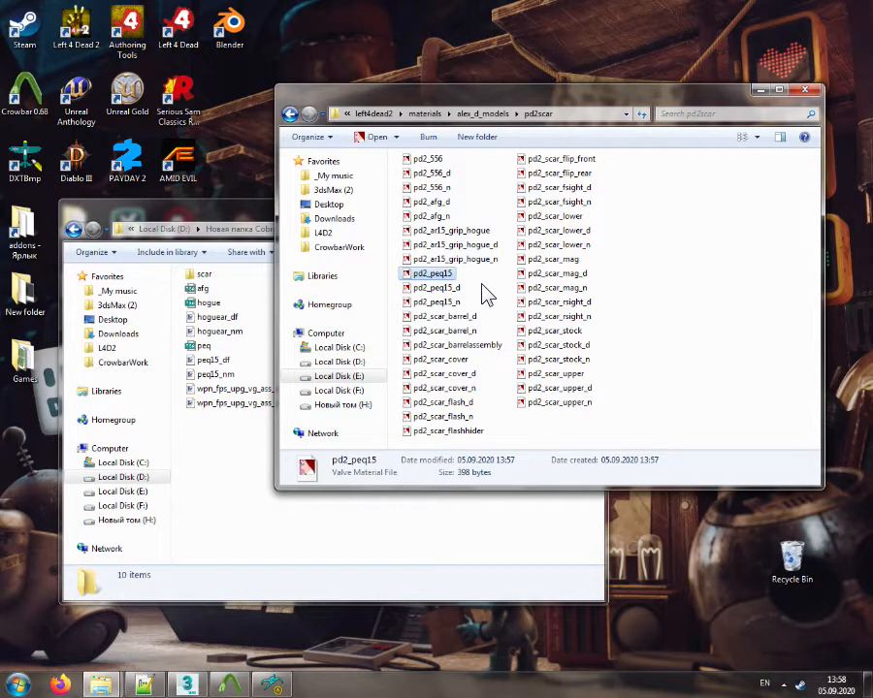
Duplicate the pd2_peq15 material as pd2_afg and set its base texture to pd2_afg_d and its bump map to pd2_afg_n
key("ctrl+v")
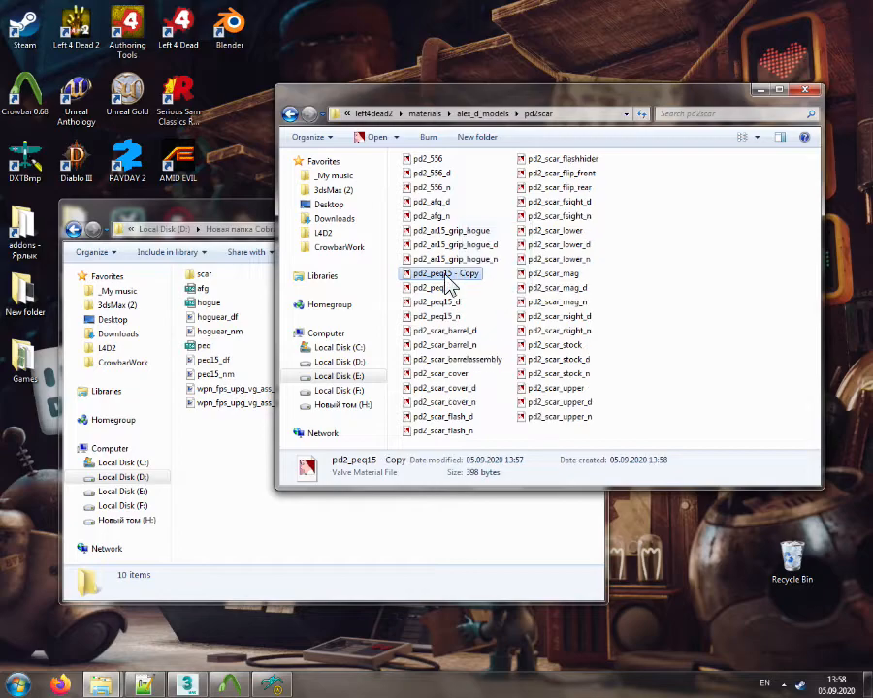
key("F2")
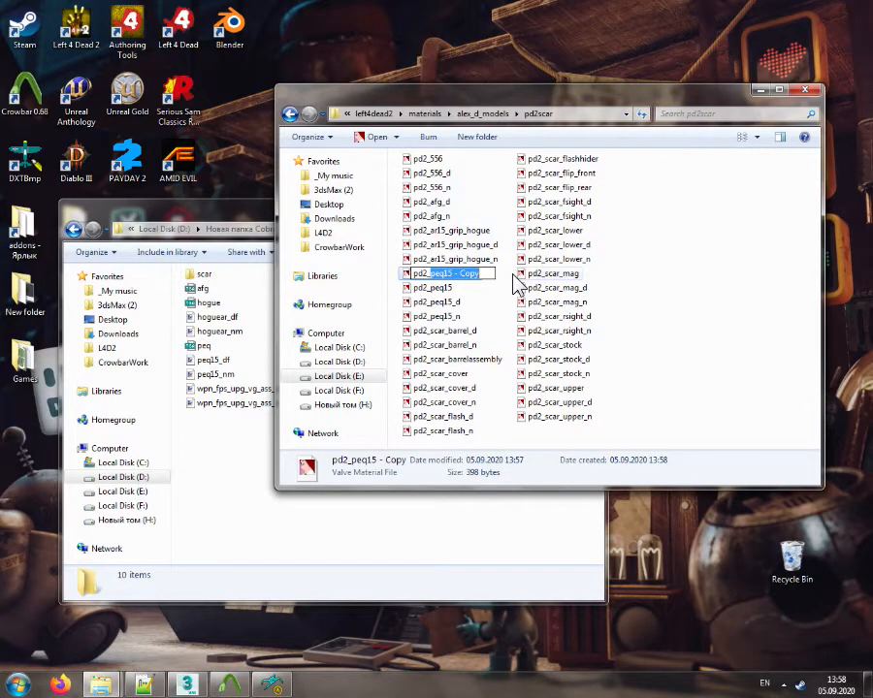
type("pd2_afg")
key("Return")
key("Return")
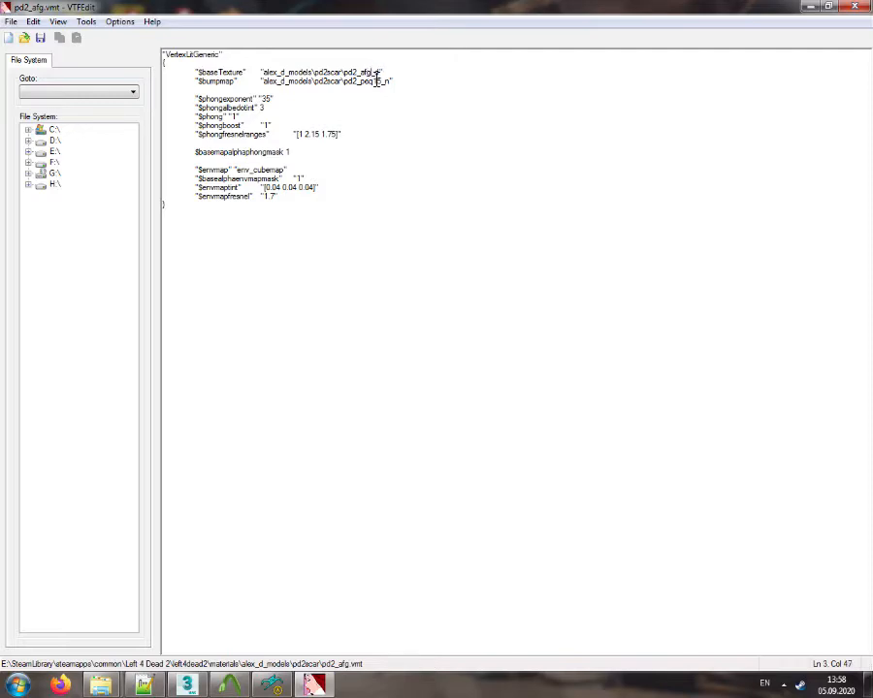
key("alt+F4")
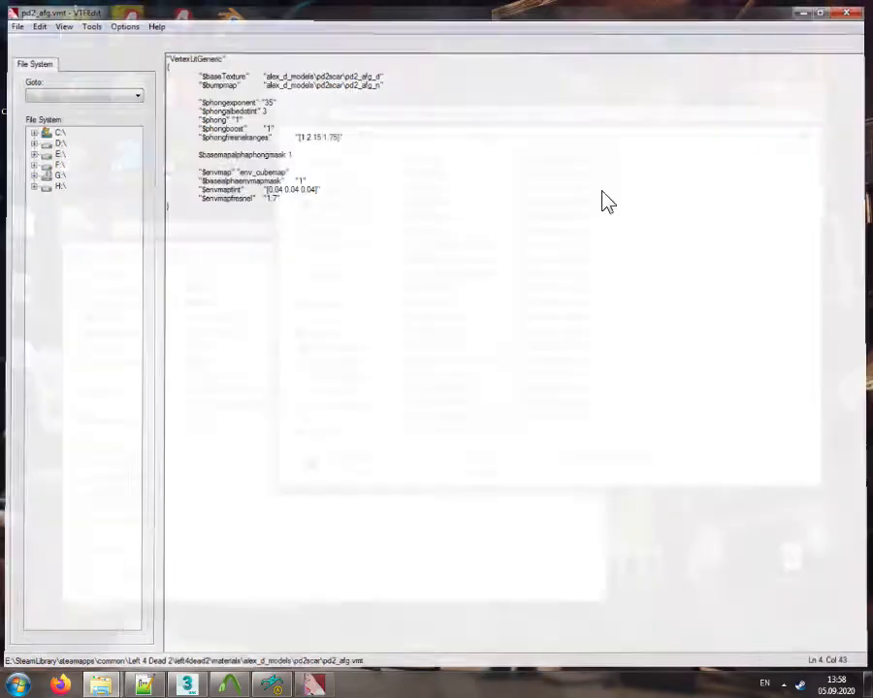
Switch to the model viewer, refresh the v_rifle_ak47 model and check the new attachment materials from both sides of the rifle
left_click(262, 686)
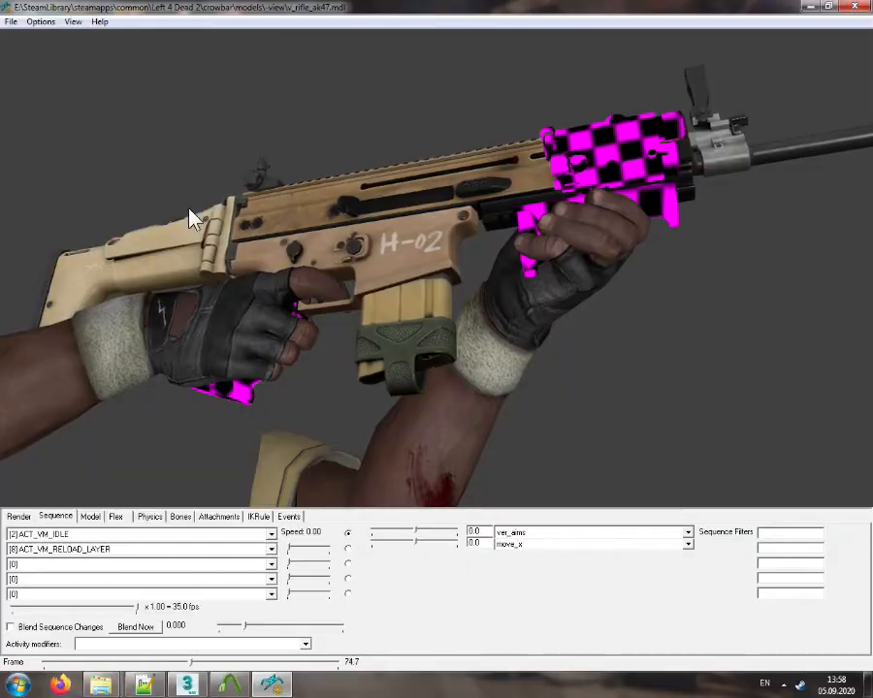
left_click(10, 21)
left_click(38, 67)
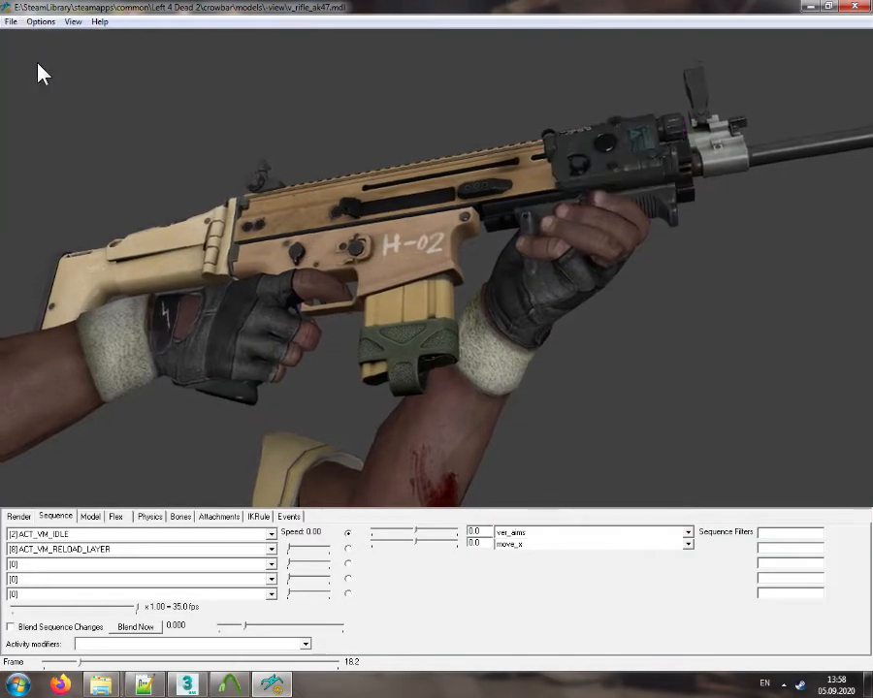
left_click_drag(496, 292, 639, 302)
left_click_drag(443, 296, 470, 312)
Check the positions of the attach_muzzle, muzzle_flash, attach_shell_eject, shell and flashlight attachment points on the rifle, and clear the attachment selection
left_click(219, 517)
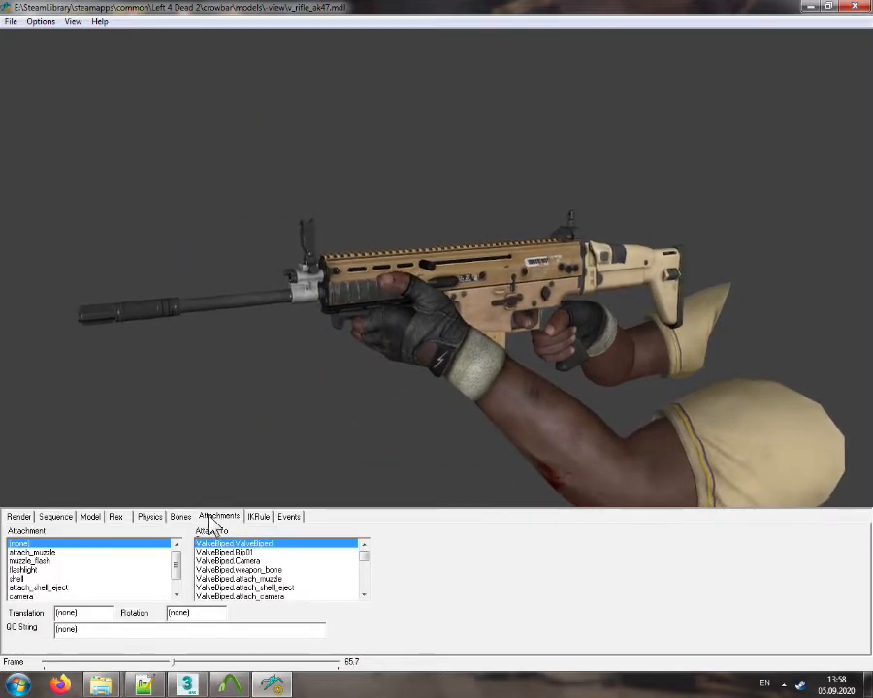
left_click(39, 553)
left_click(39, 561)
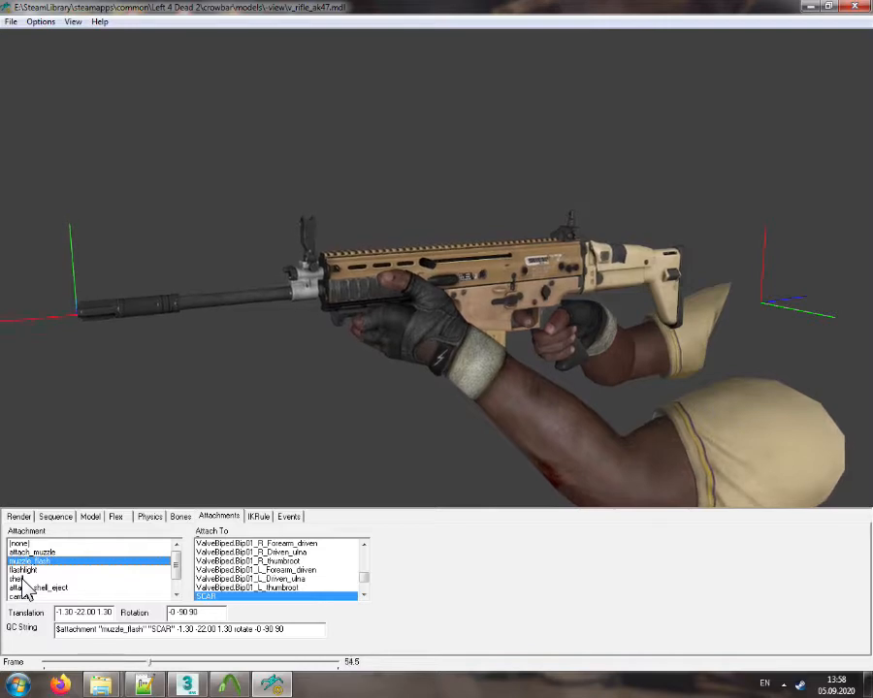
left_click(29, 588)
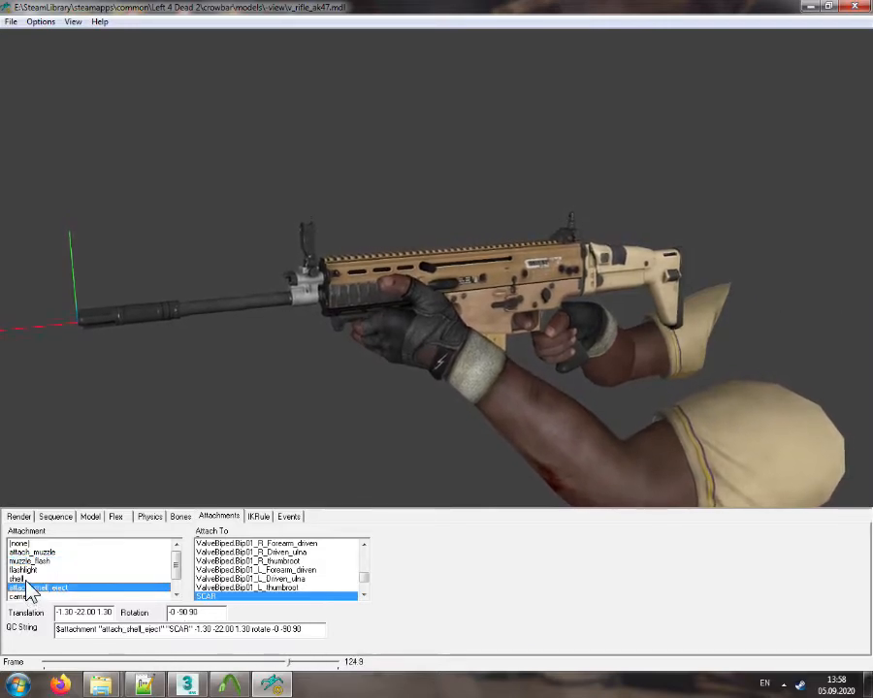
left_click(23, 579)
left_click(21, 570)
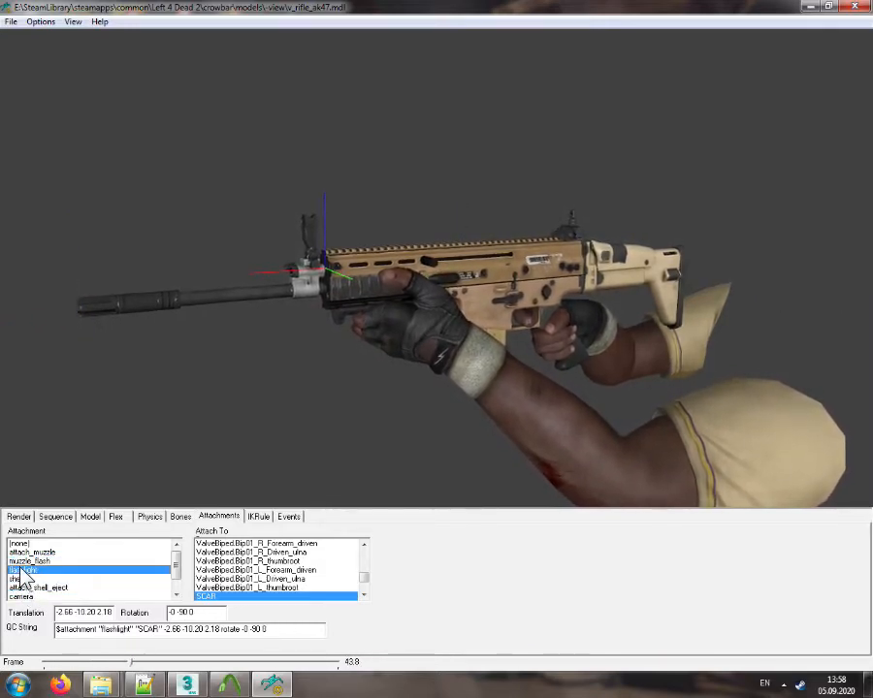
left_click(19, 543)
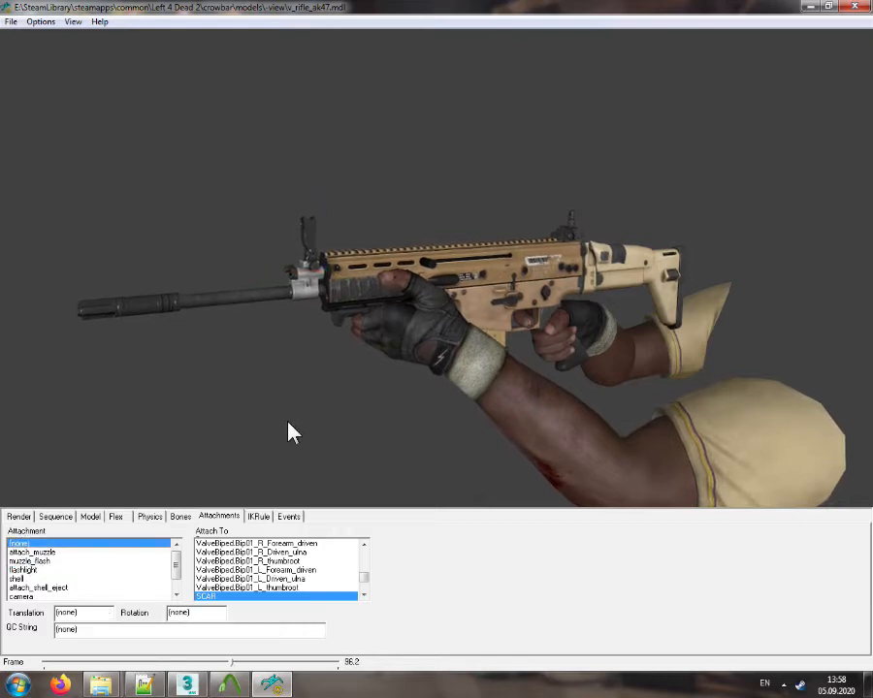
Switch the model preview to the first-person weapon view and open the FOV value in the render settings for editing
left_click(39, 23)
left_click(105, 133)
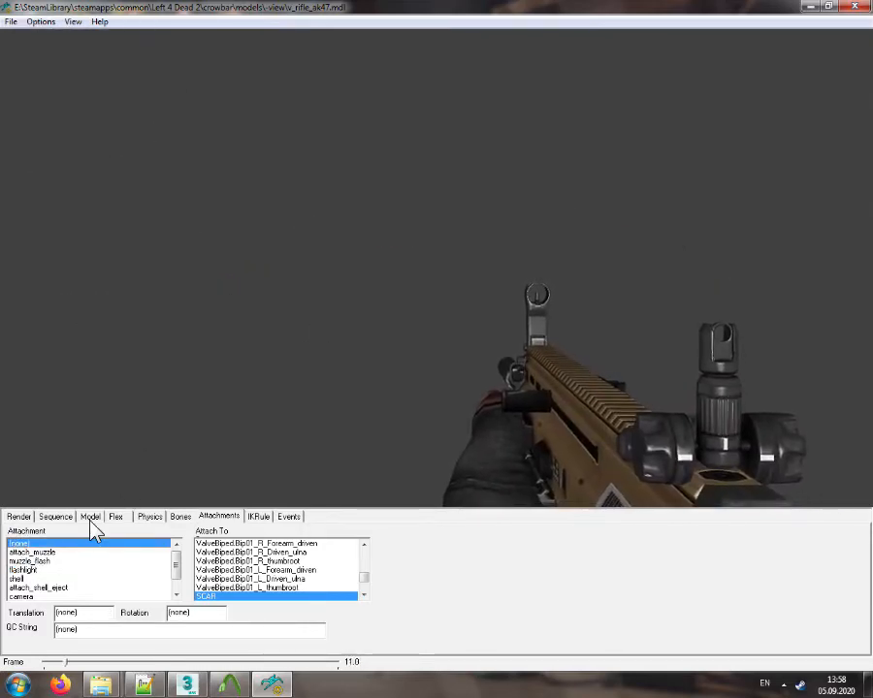
left_click(17, 517)
double_click(36, 644)
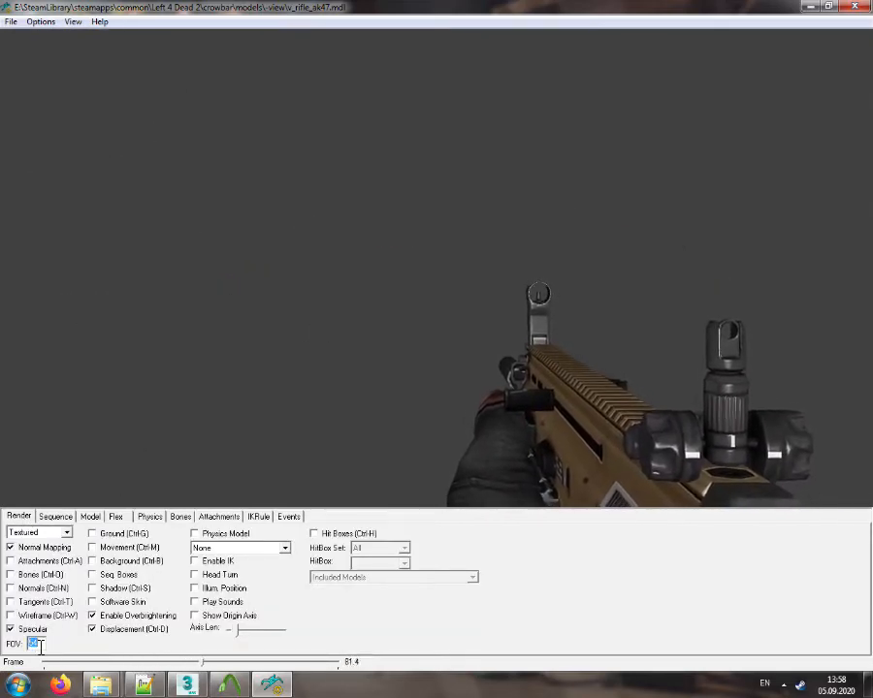
Set the field of view to 90 and preview the ACT_VM_DEPLOY_LAYER sequence over the idle animation at full layer weight
type("90")
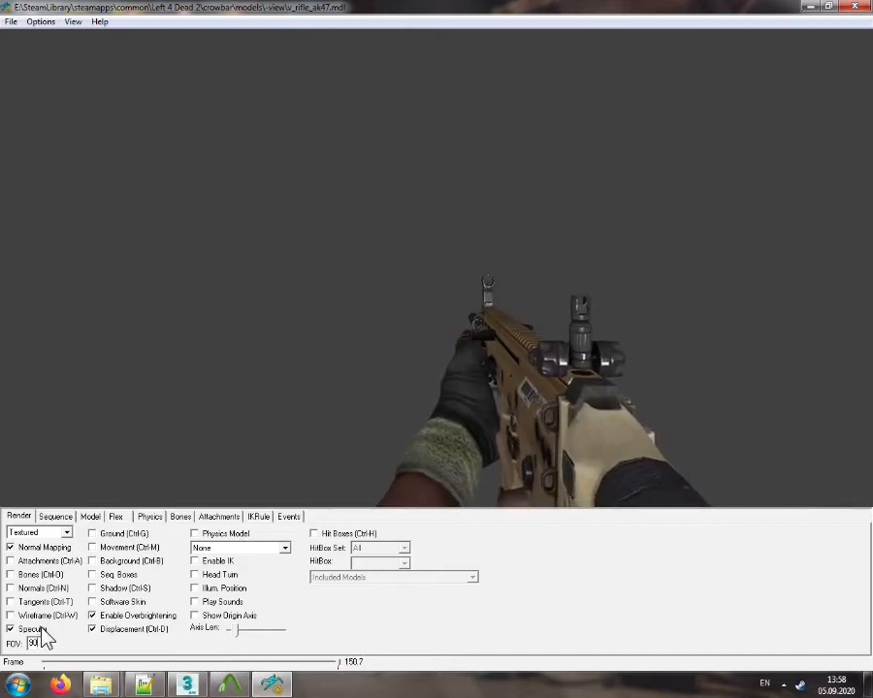
left_click(55, 516)
left_click(94, 551)
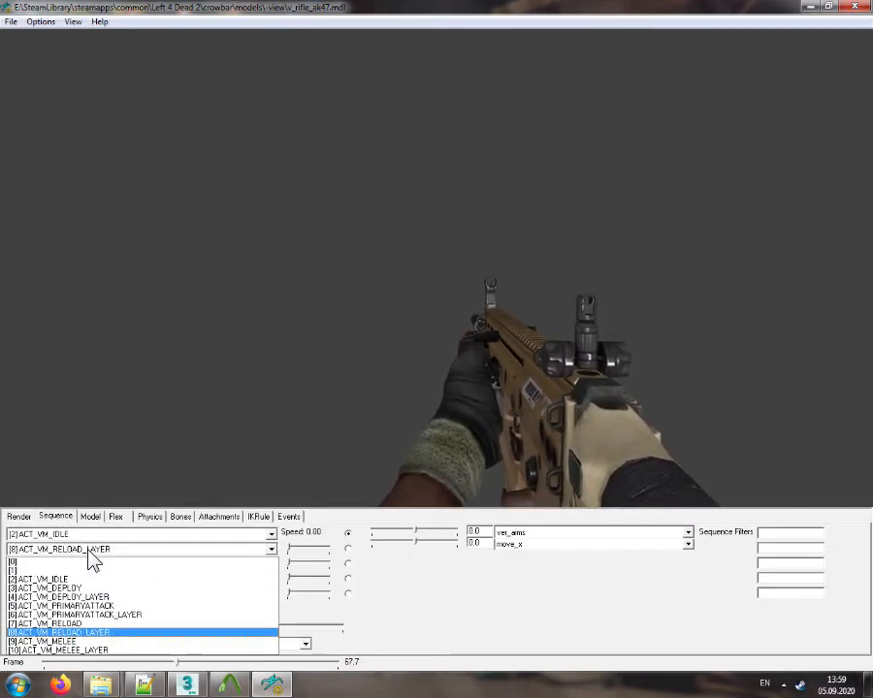
left_click(109, 595)
left_click(289, 549)
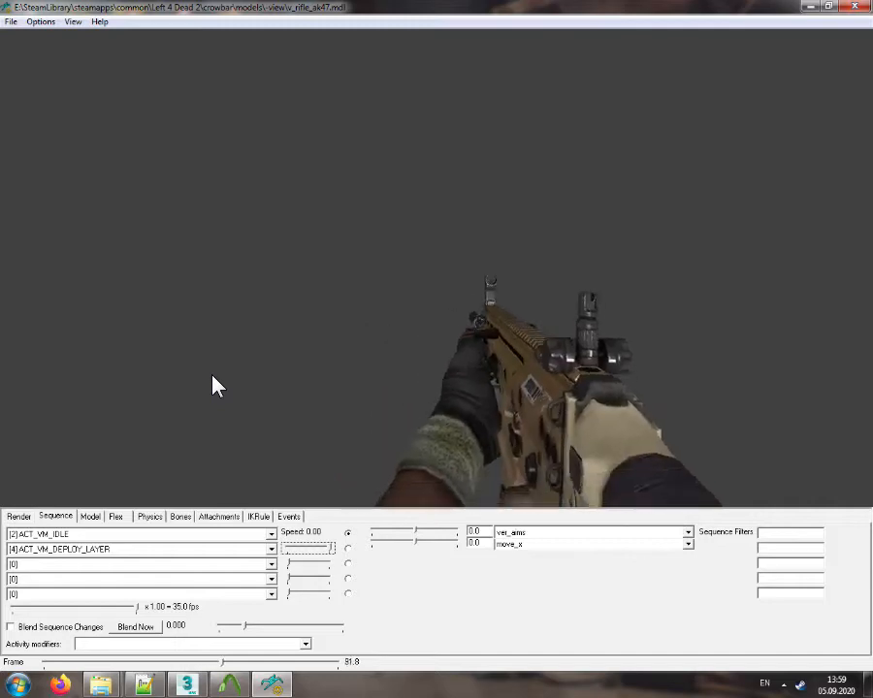
Preview the ACT_VM_PRIMARYATTACK_LAYER sequence, followed by ACT_VM_RELOAD_LAYER, over the idle animation
left_click(185, 550)
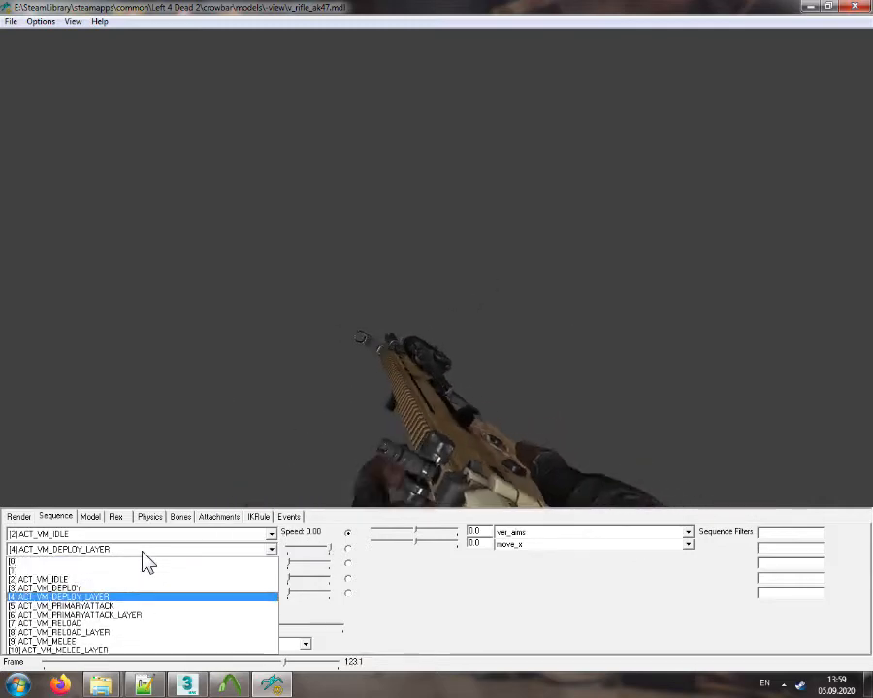
left_click(134, 615)
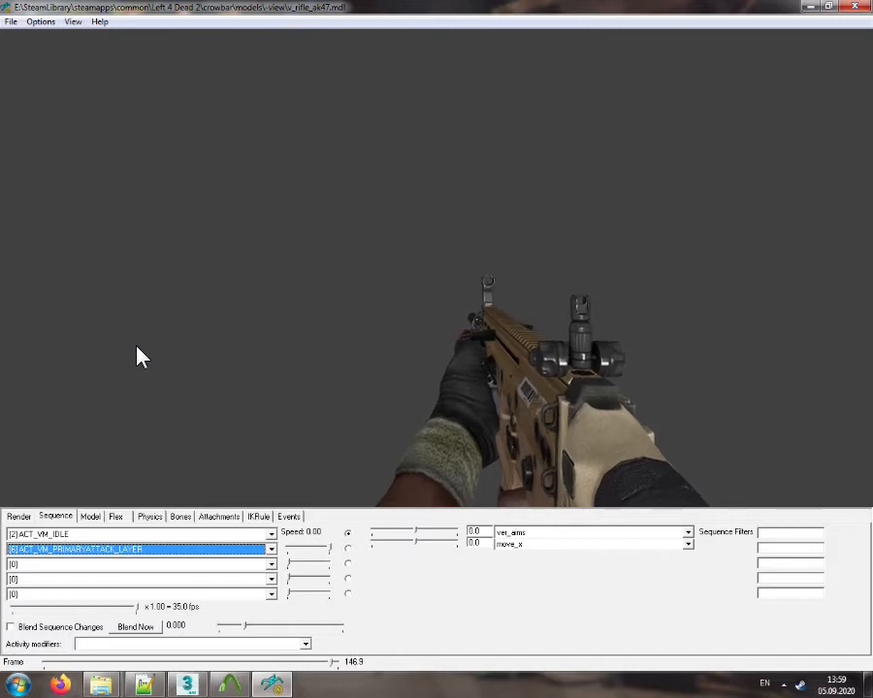
left_click(100, 550)
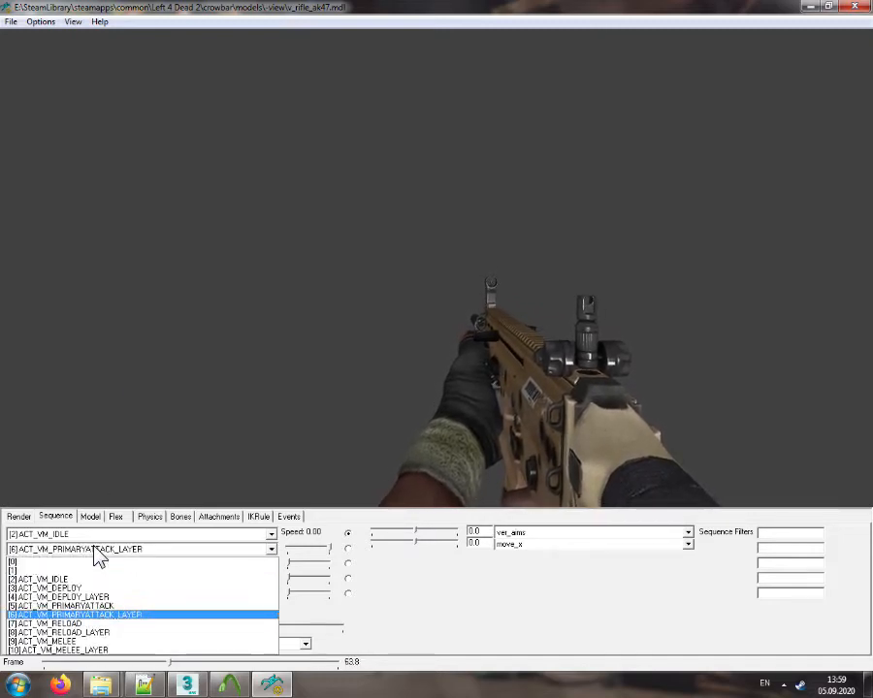
left_click(97, 632)
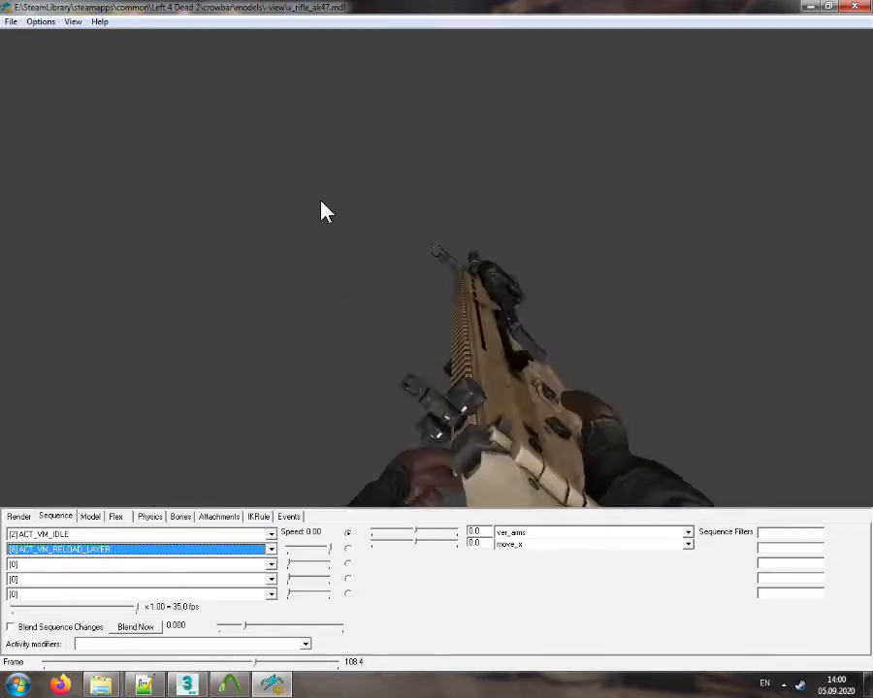
left_click(6, 20)
left_click(259, 4)
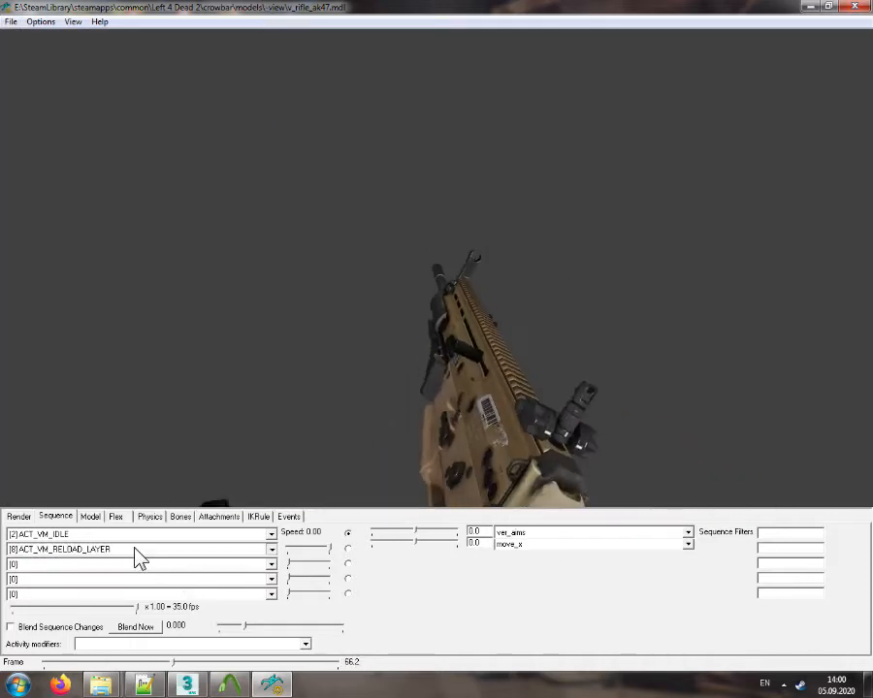
Preview the ACT_VM_MELEE_LAYER sequence, switch the layer back to ACT_VM_RELOAD_LAYER, and close the model viewer
left_click(137, 551)
left_click(112, 651)
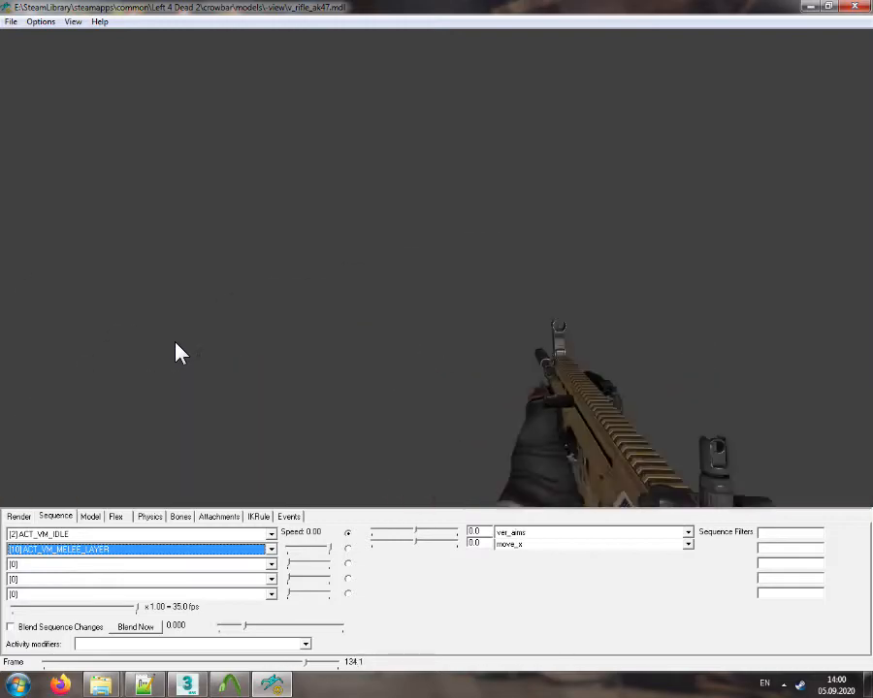
left_click(272, 551)
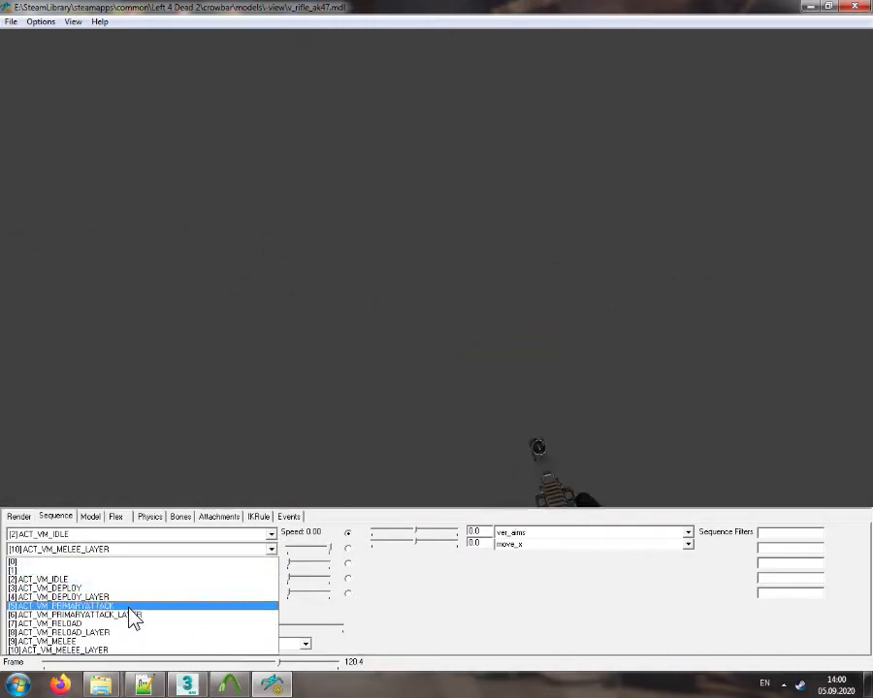
left_click(129, 633)
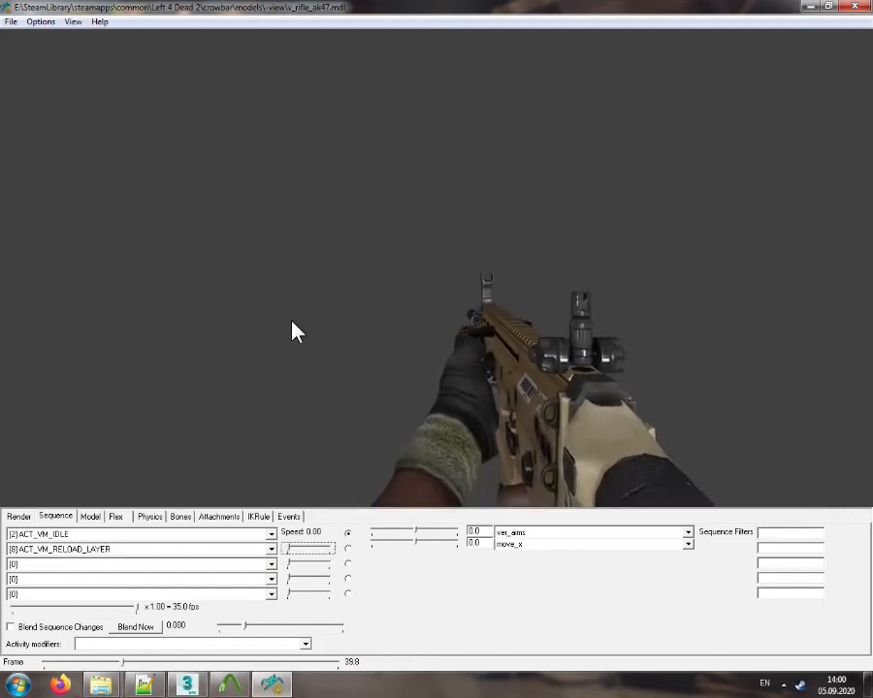
left_click(866, 9)
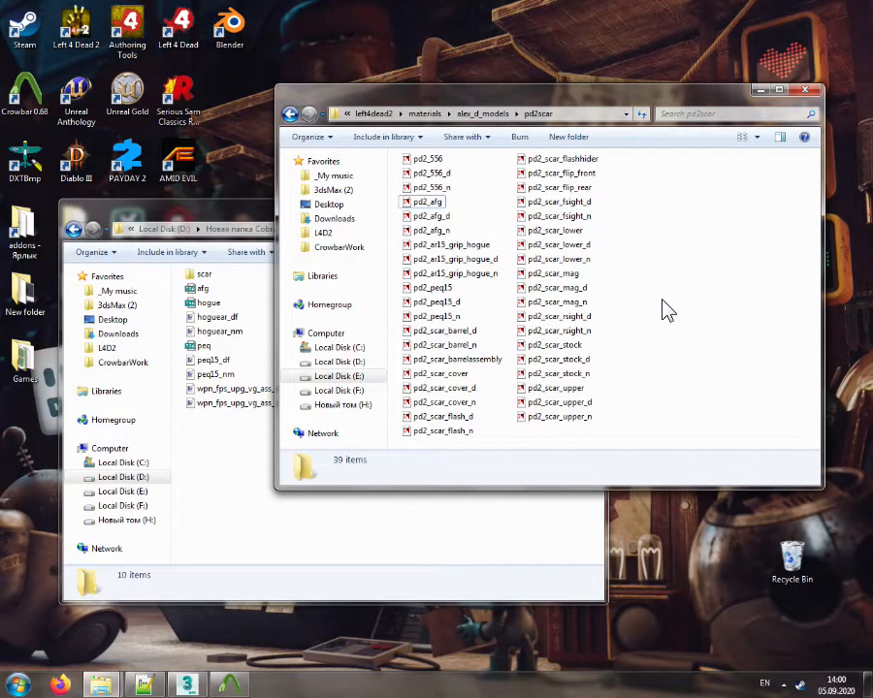
Duplicate the gun_sig_pd2sg552acog folder within the L4D2 "Compiles - firearms" folder
left_click(503, 543)
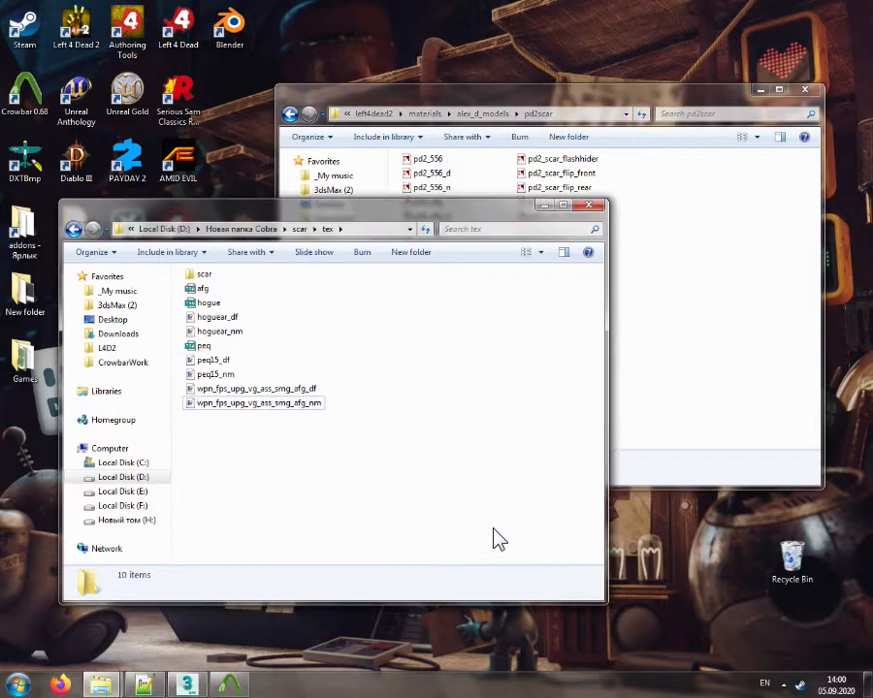
left_click(107, 348)
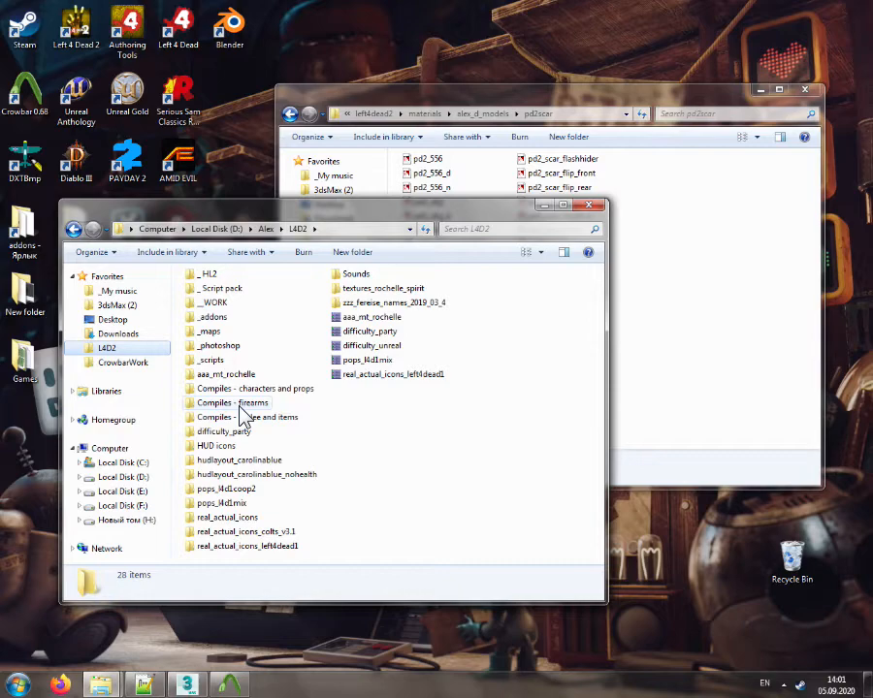
double_click(239, 404)
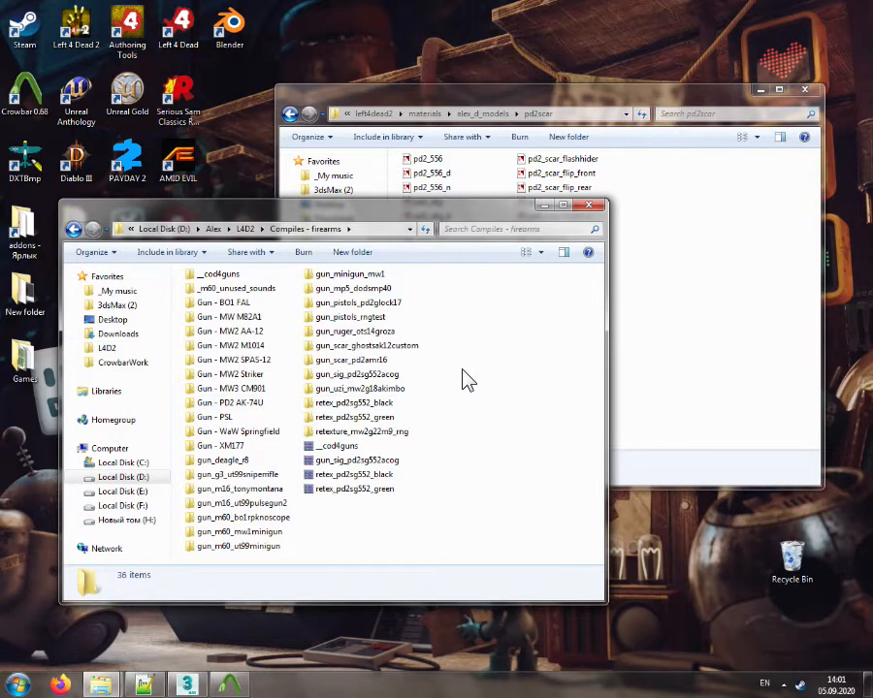
left_click(388, 375)
left_click_drag(351, 385, 448, 390, "ctrl")
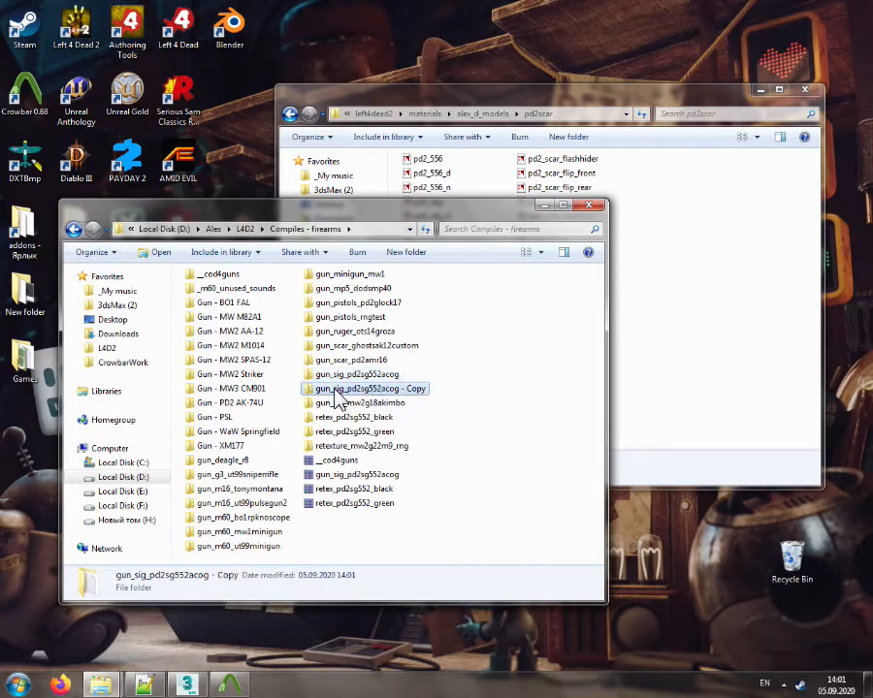
Rename the copied addon folder as gun_ak_pd2scar
left_click(337, 389)
left_click_drag(334, 389, 446, 391)
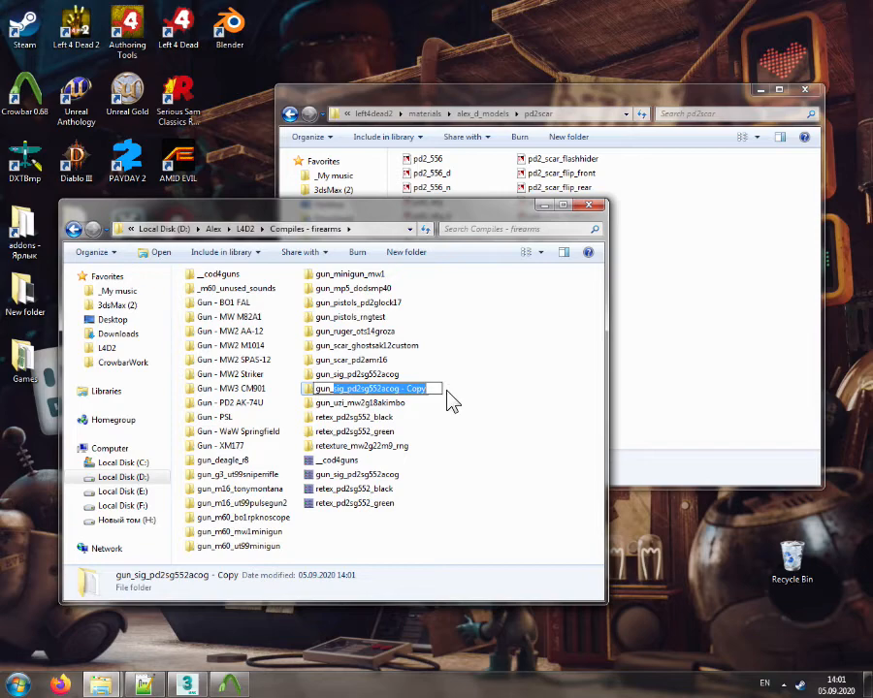
type("ak")
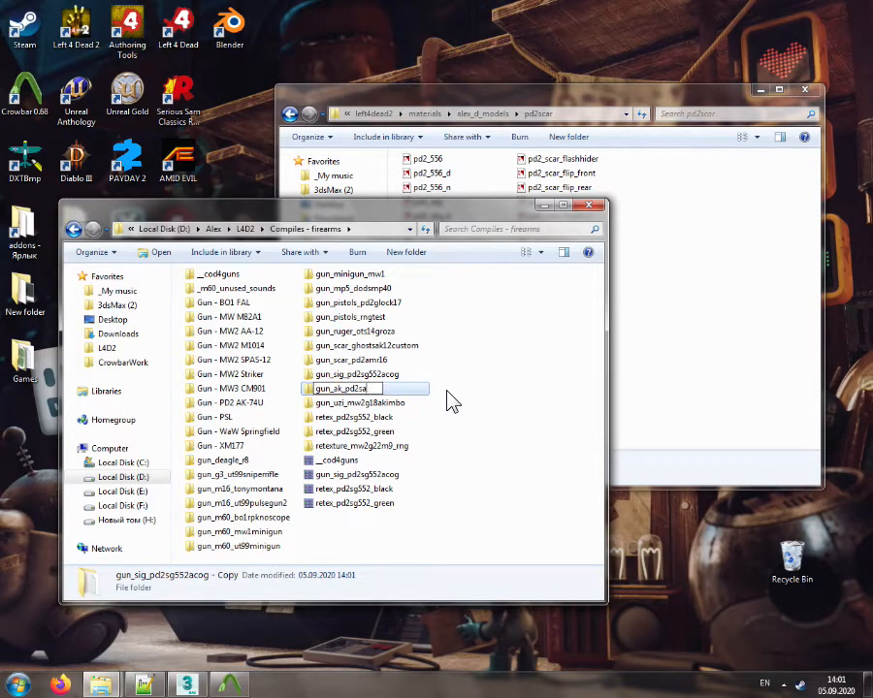
type("_pd2scar")
key("Return")
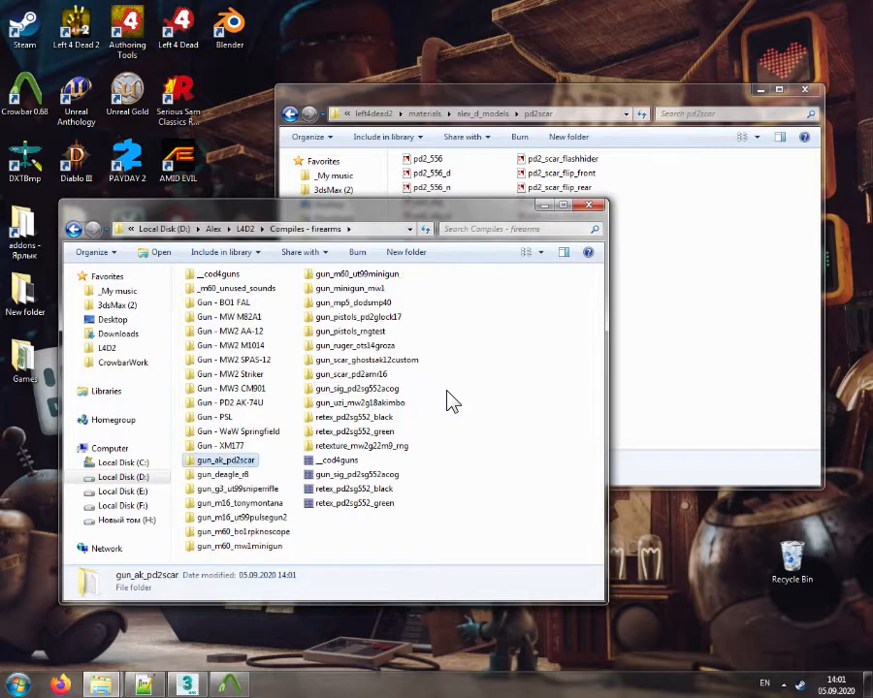
Open the gun_ak_pd2scar folder and delete its scripts folder
key("Return")
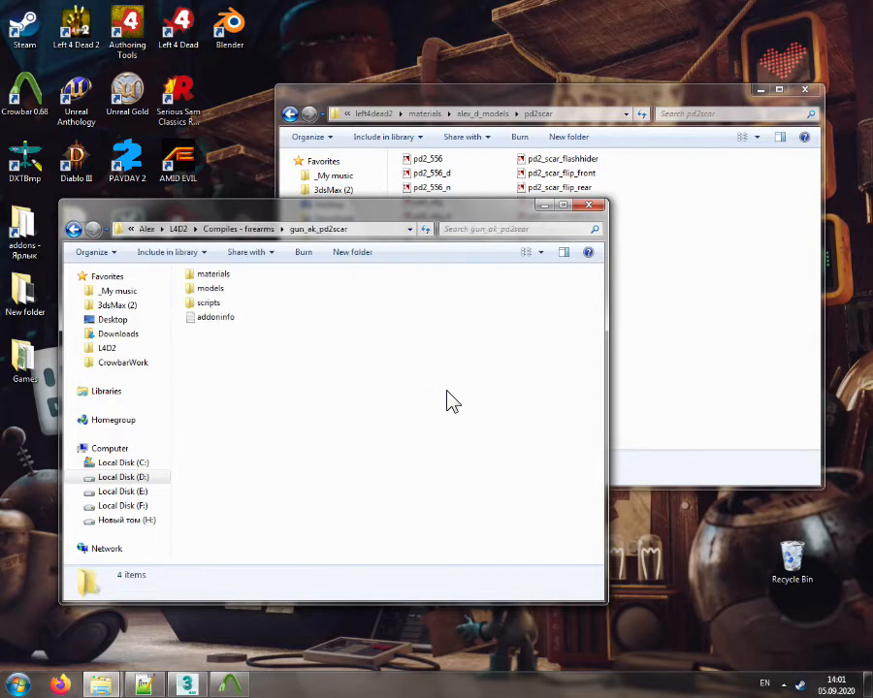
left_click(208, 302)
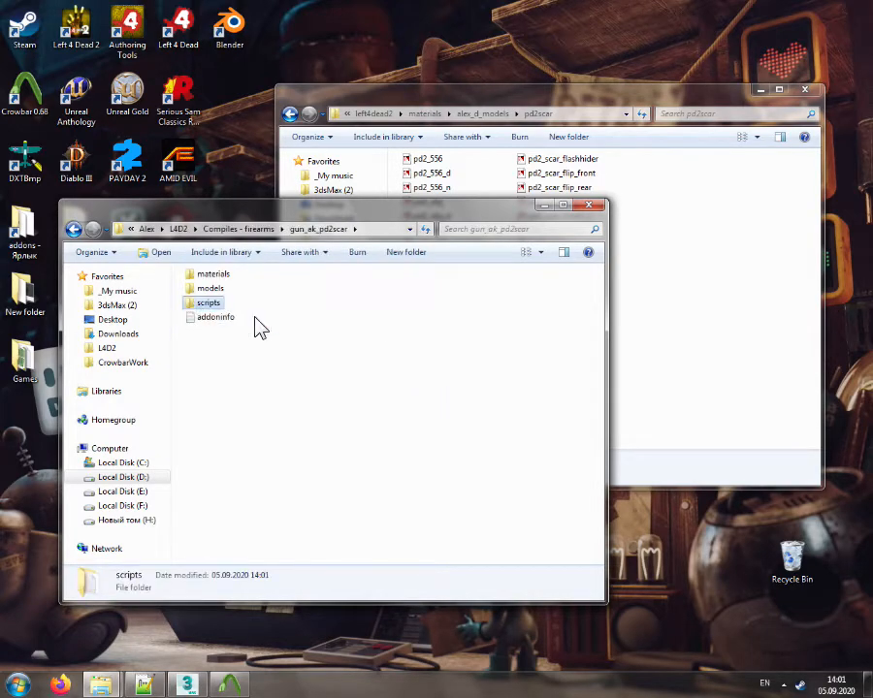
key("Delete")
key("Return")
Open the addoninfo file in Notepad and change the addon title to "[AK] PD2 Eagle Heavy"
double_click(214, 303)
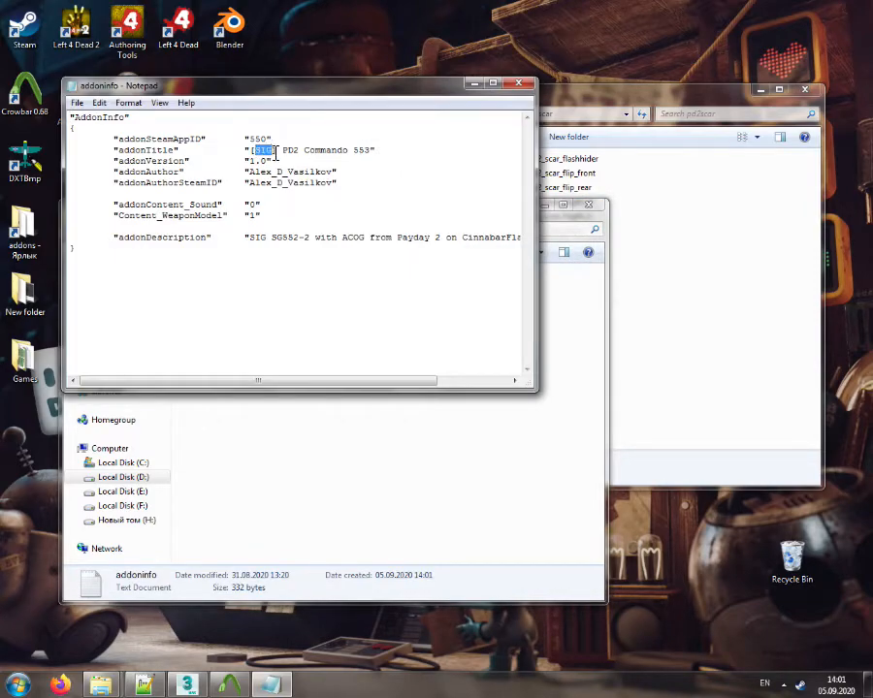
type("AR")
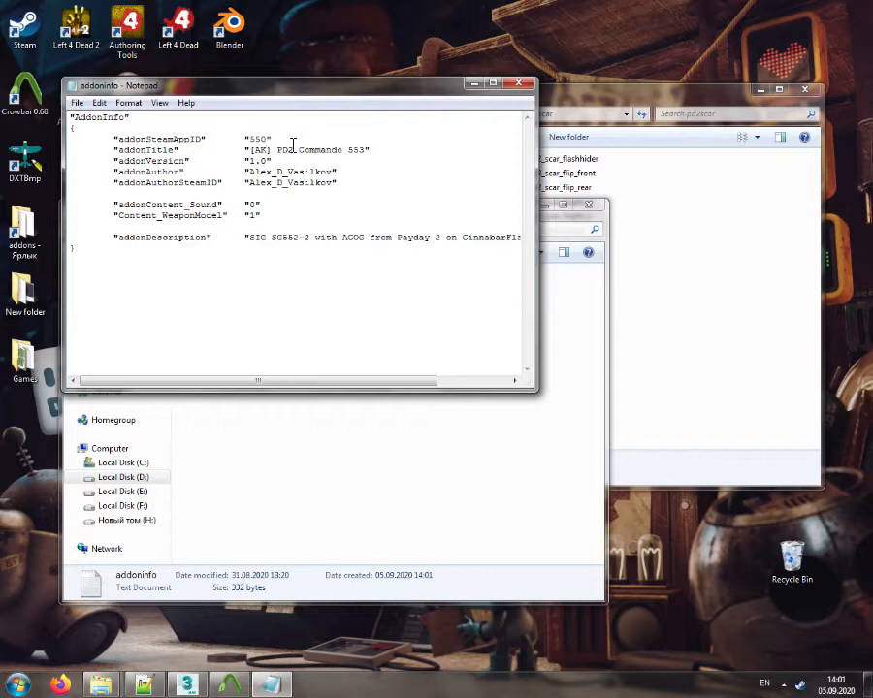
type("Eagle")
Replace the weapon name at the start of the addon description with "FN Mk.17 SCAR-H"
left_click_drag(250, 238, 306, 241)
type("FN SCAR")
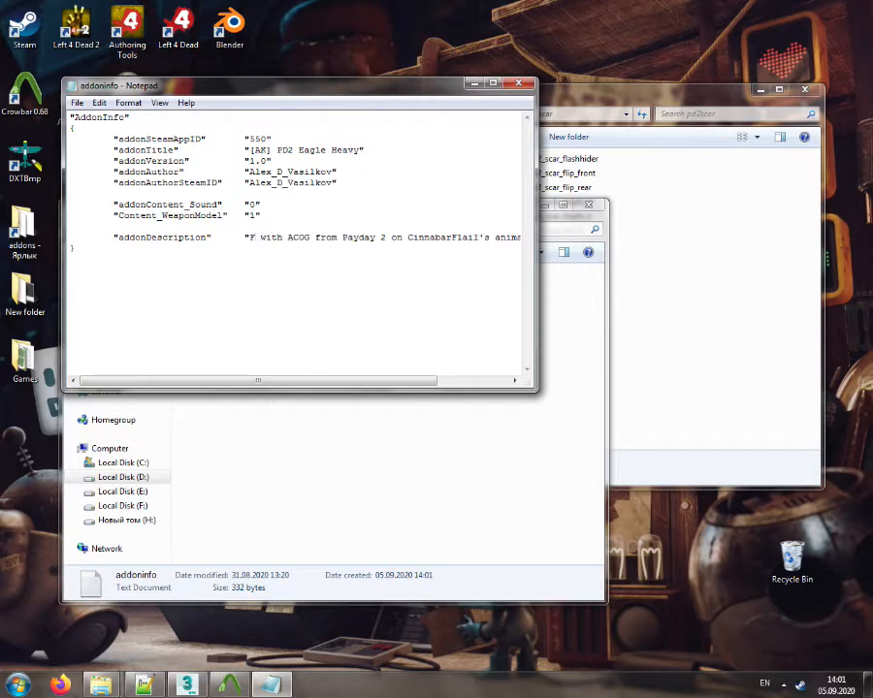
type("-H")
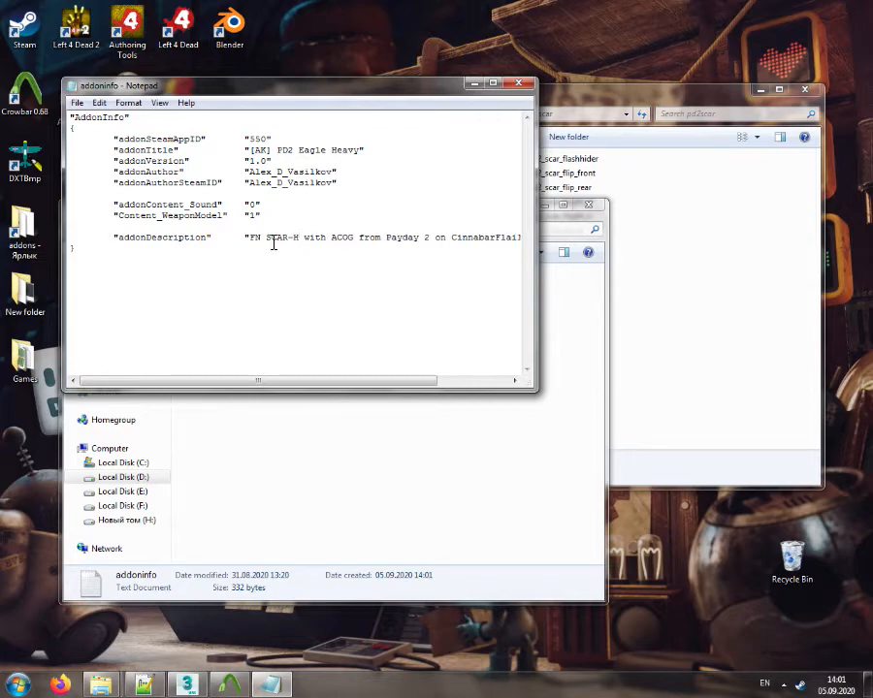
key("Left")
key("Left")
key("Left")
key("Left")
key("Left")
key("Left")
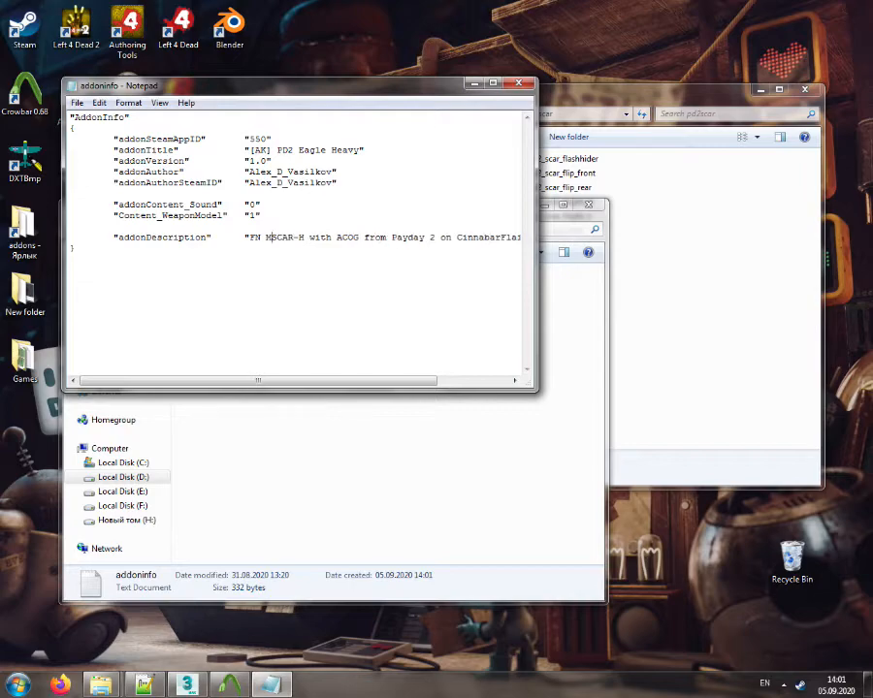
type("Mk.17 SCAR-H with ")
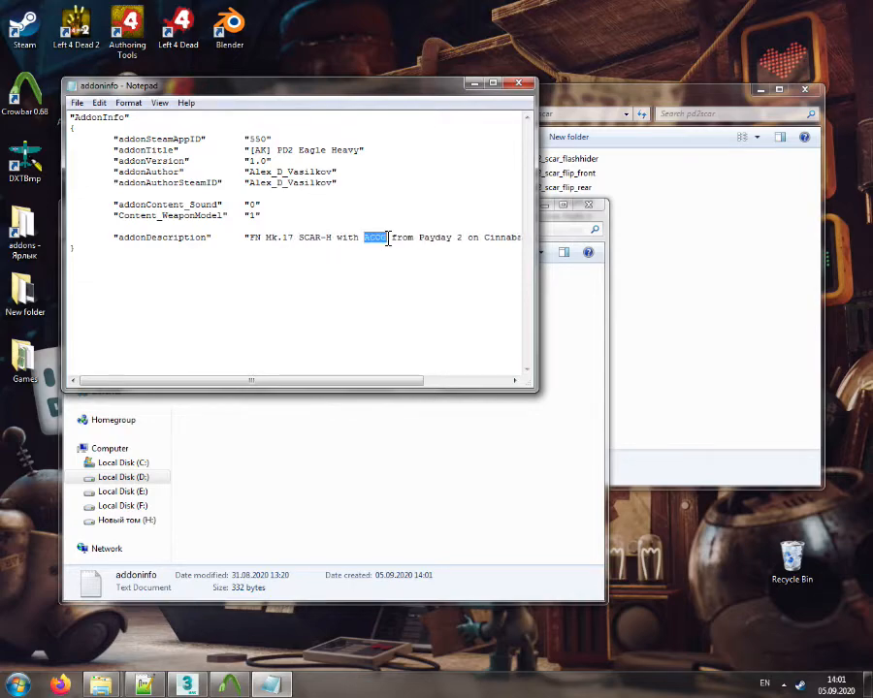
Replace "ACOG" in the addon description with the attachments "Magpul AFG, Hogue pistol grip, AN/PEQ-15,"
type("Magpul")
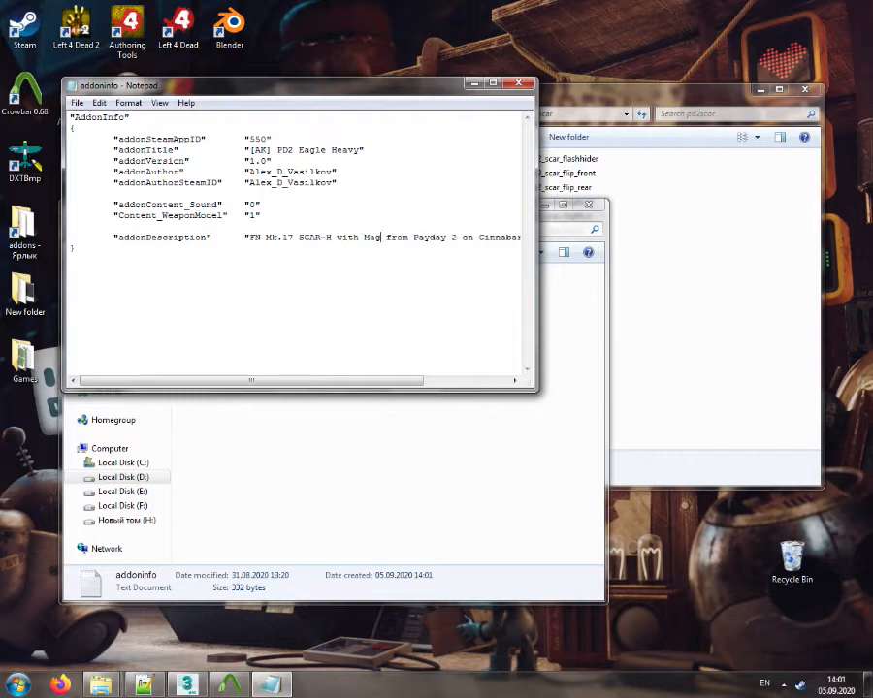
type(" AFG")
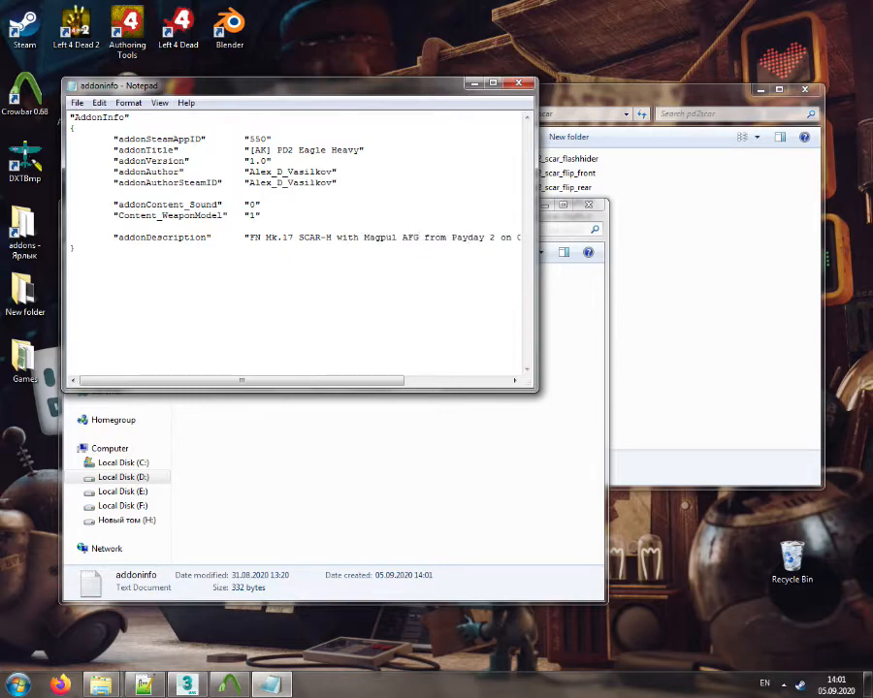
type(", Hogue pistol")
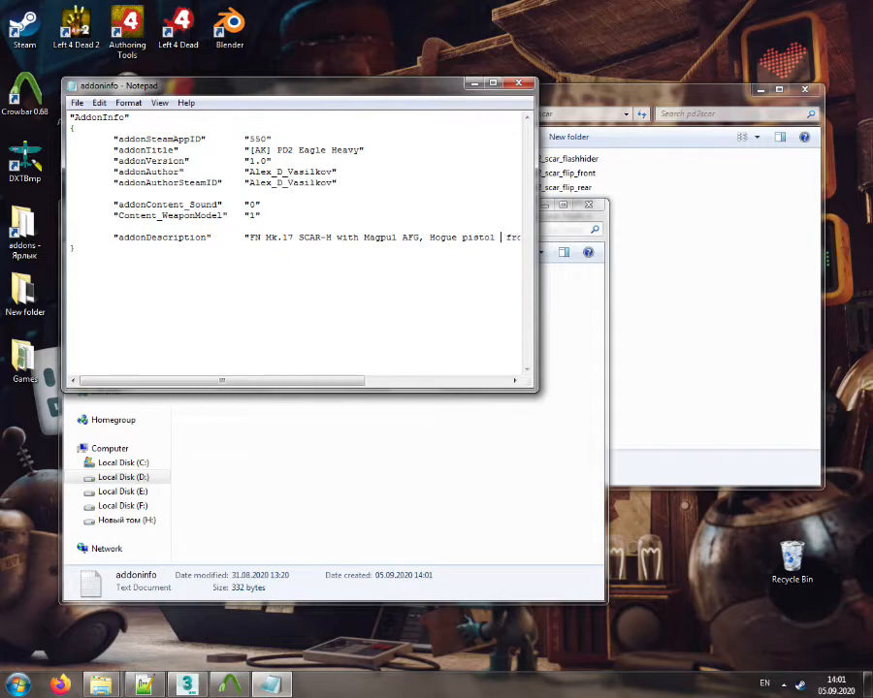
type(" grip ")
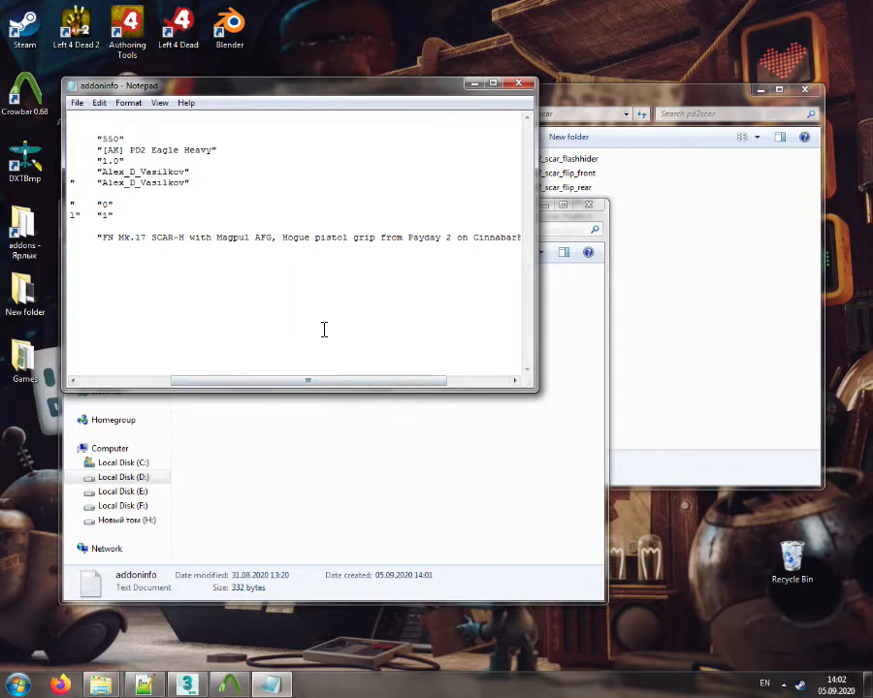
type(", AN/PEQ-15,")
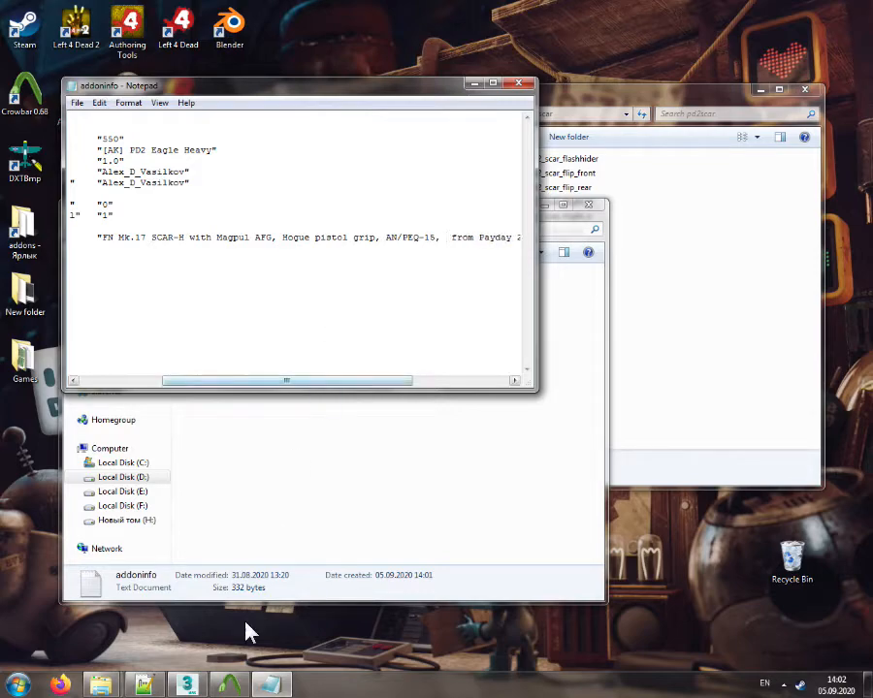
Reopen v_rifle_ak47.mdl in the model viewer through Crowbar, center the view, and examine the rifle's side and magazine up close
left_click(229, 685)
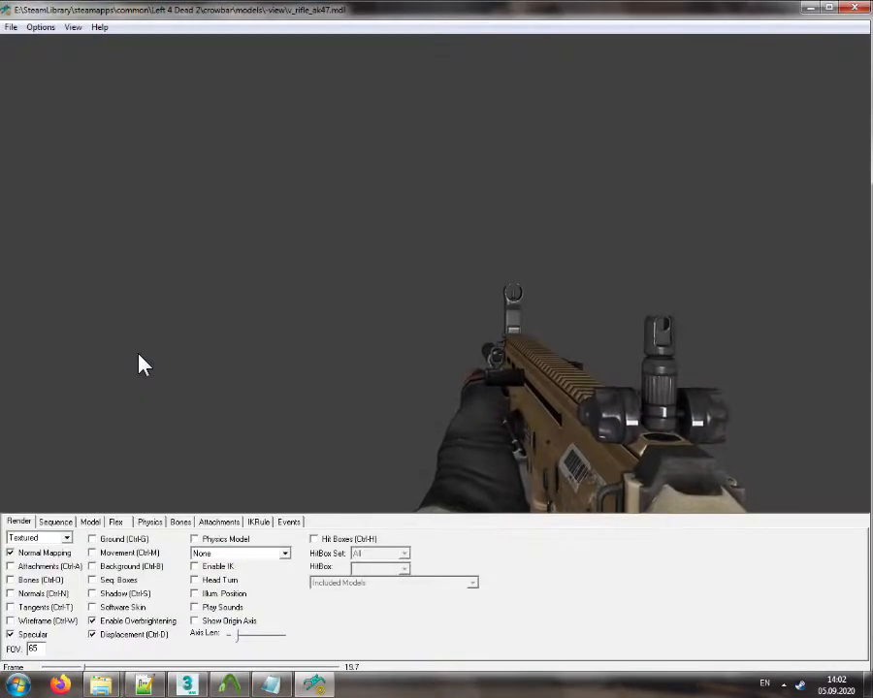
left_click(39, 27)
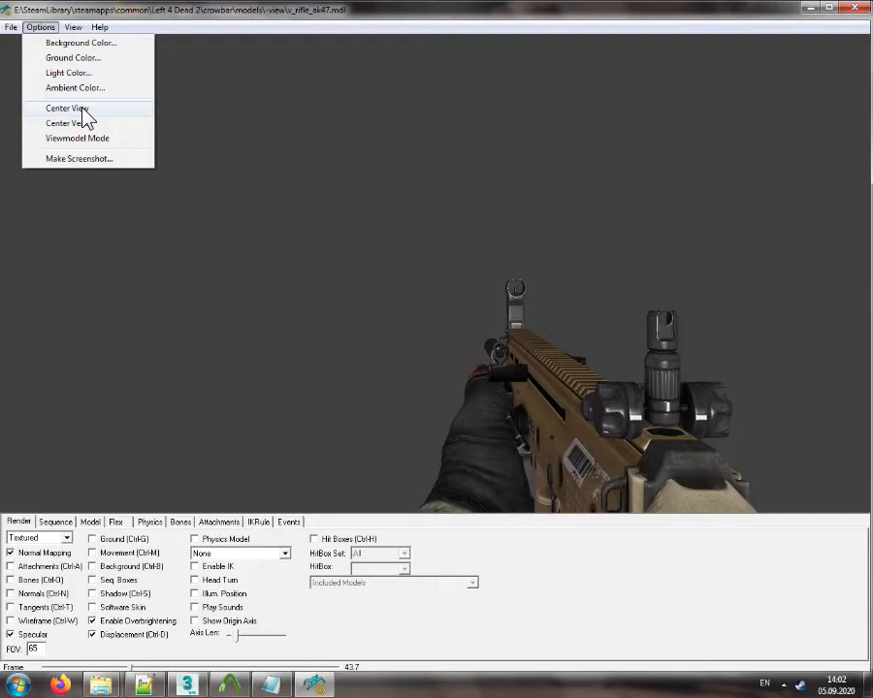
left_click(85, 117)
left_click_drag(490, 334, 446, 321)
right_click_drag(446, 321, 435, 299)
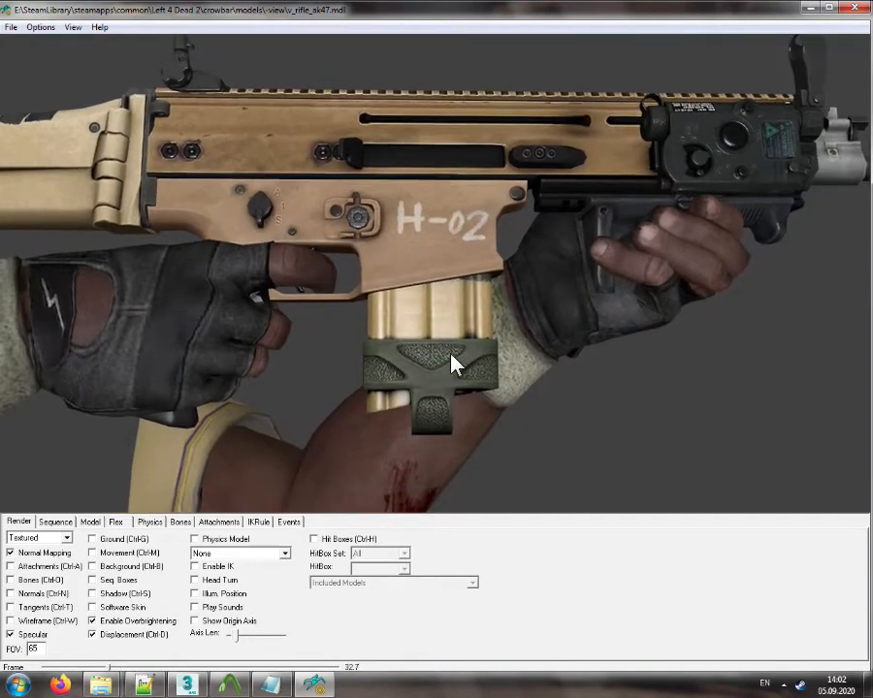
Examine the SCAR-H viewmodel from the side while its animation plays, and close the model viewer
right_click_drag(504, 314, 496, 335)
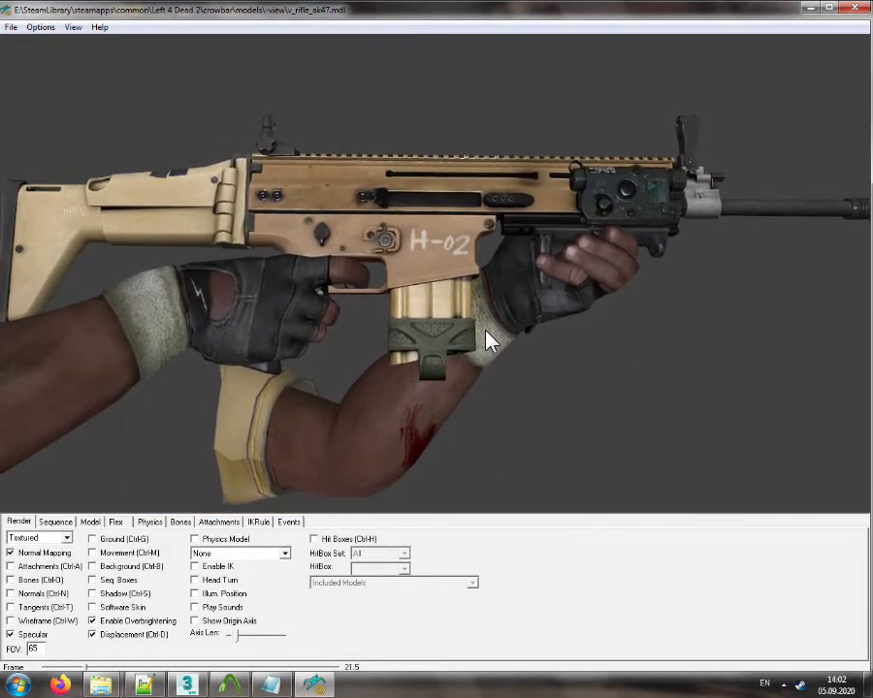
mouse_move(463, 321)
left_mouse_down()
mouse_move(467, 331)
mouse_move(441, 333)
mouse_move(459, 342)
left_mouse_up()
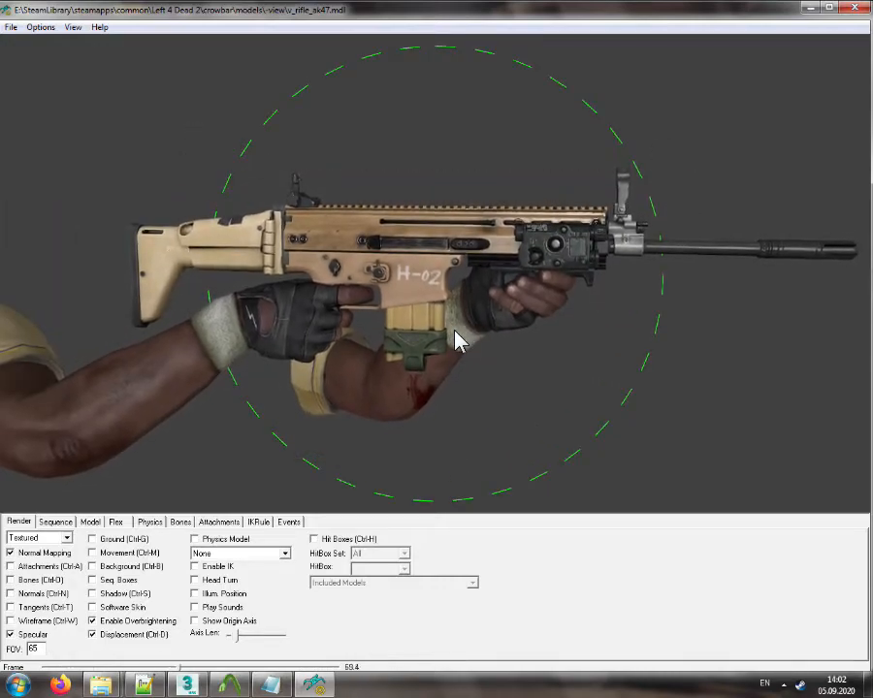
mouse_move(456, 333)
right_mouse_down()
mouse_move(544, 333)
mouse_move(444, 324)
mouse_move(459, 322)
right_mouse_up()
left_click_drag(390, 302, 341, 307)
key("alt+F4")
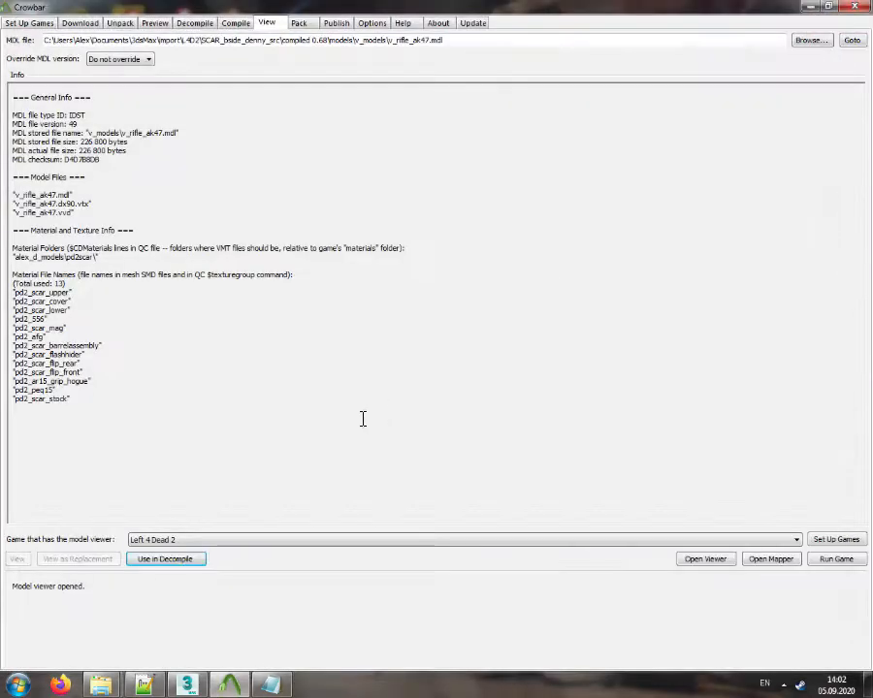
In the addon description, insert "and" before "AN/PEQ-15" and change the animation credit to the new animator's anims and the person who edited them
key("alt+Tab")
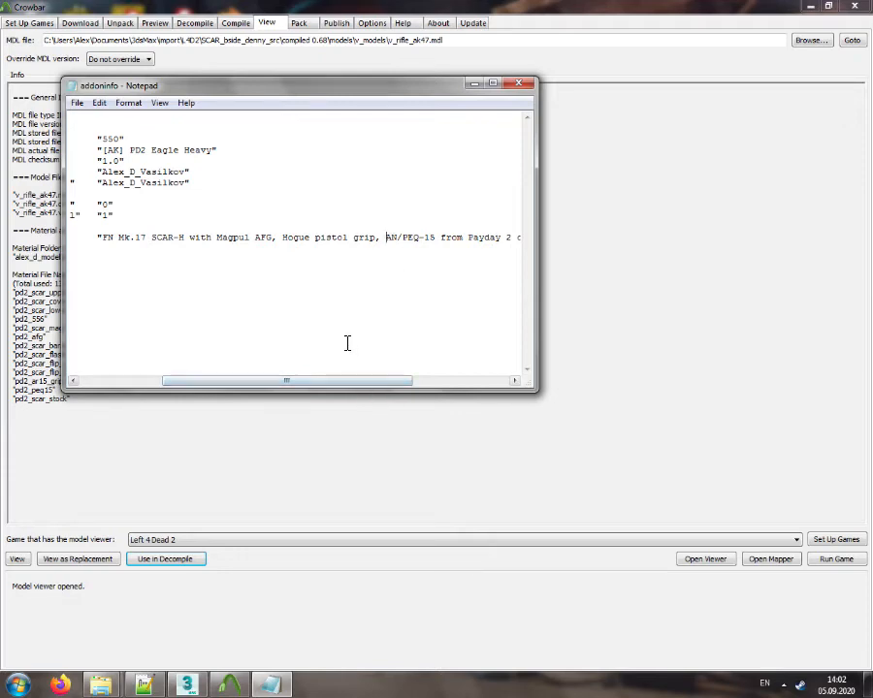
type("and")
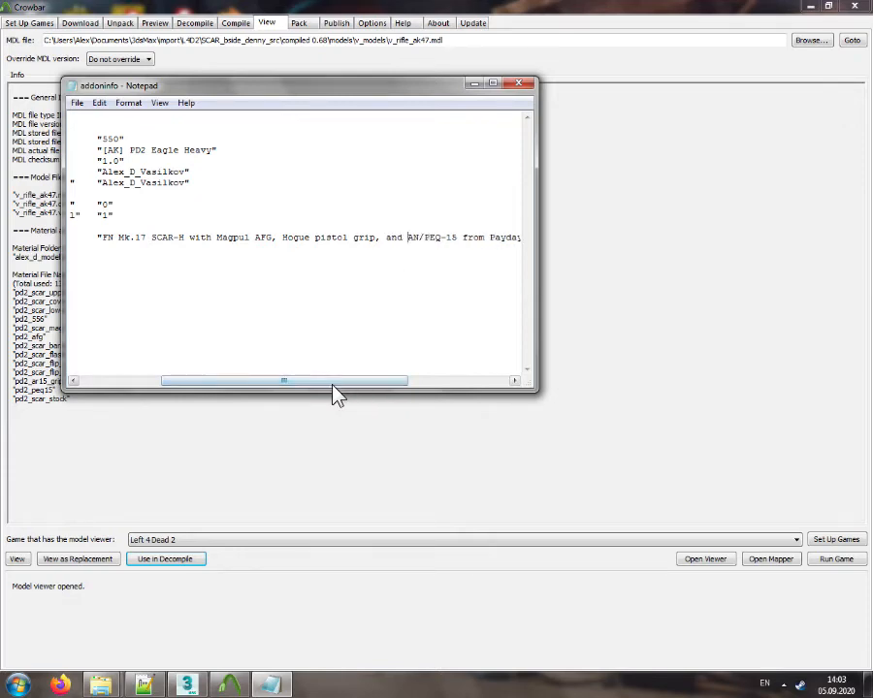
left_click_drag(332, 384, 473, 381)
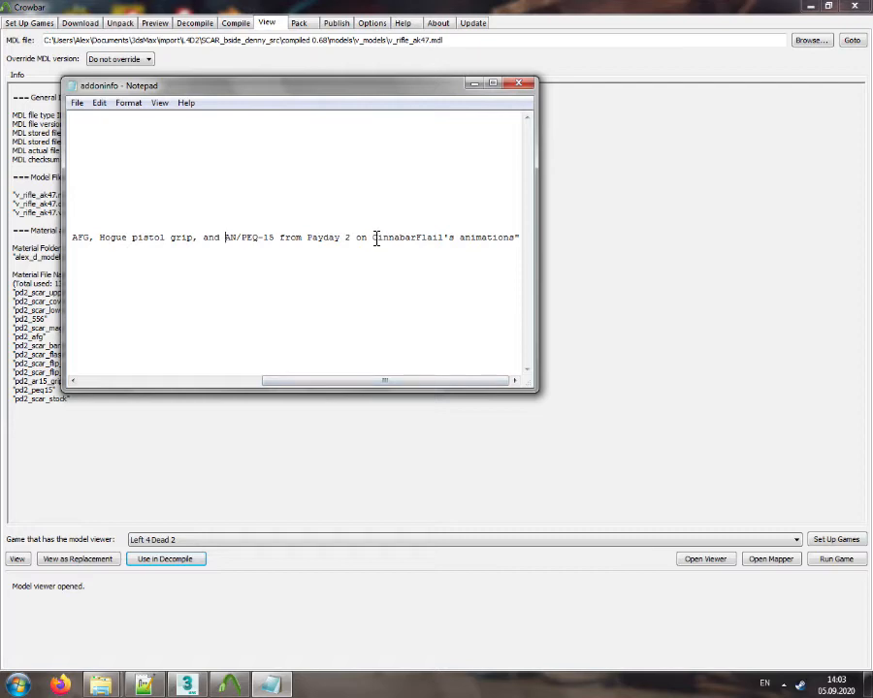
left_click_drag(374, 238, 441, 238)
type("M")
type("ited by ")
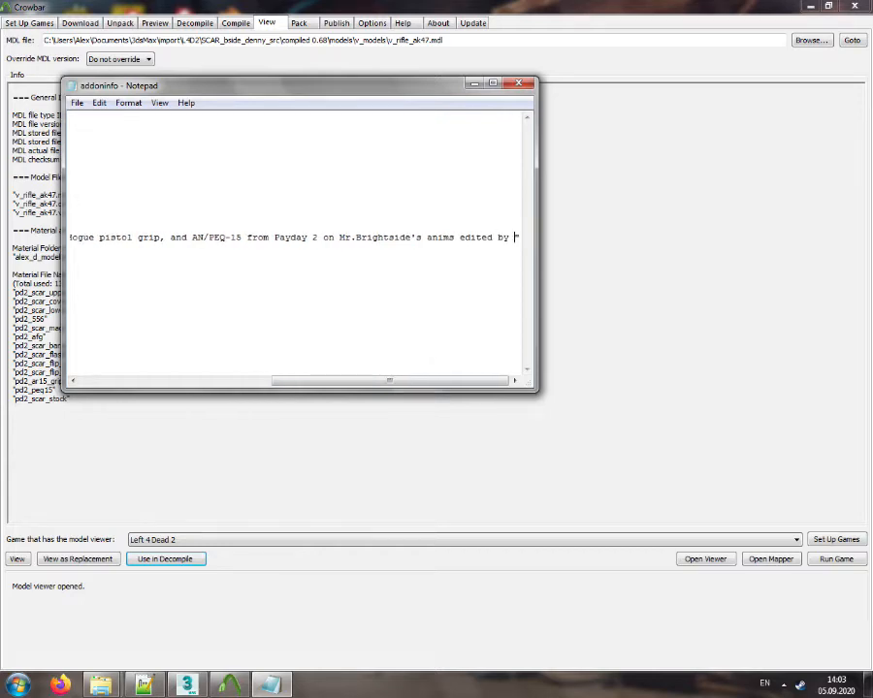
type("Denny")
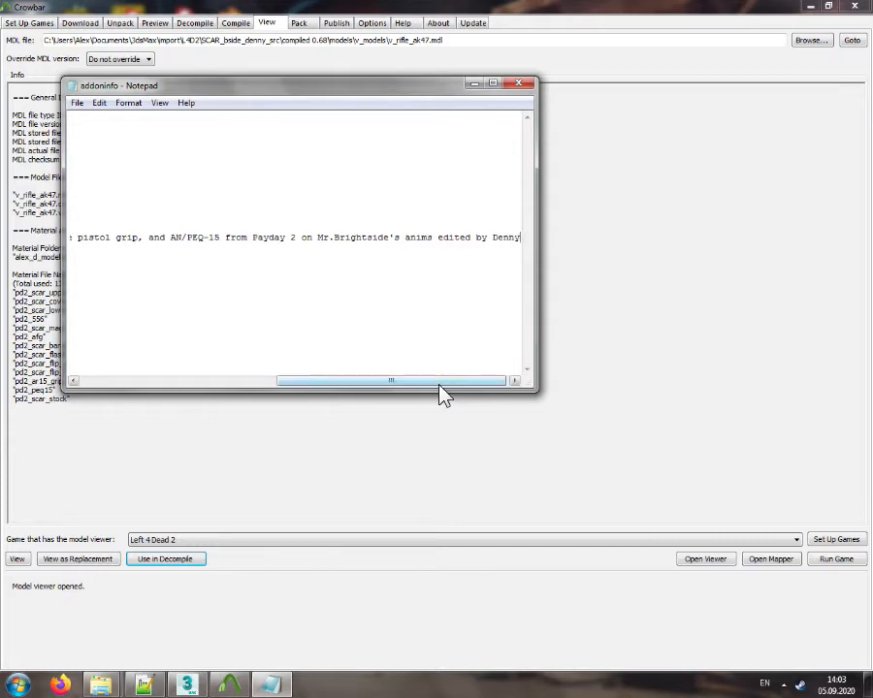
left_click_drag(438, 383, 221, 388)
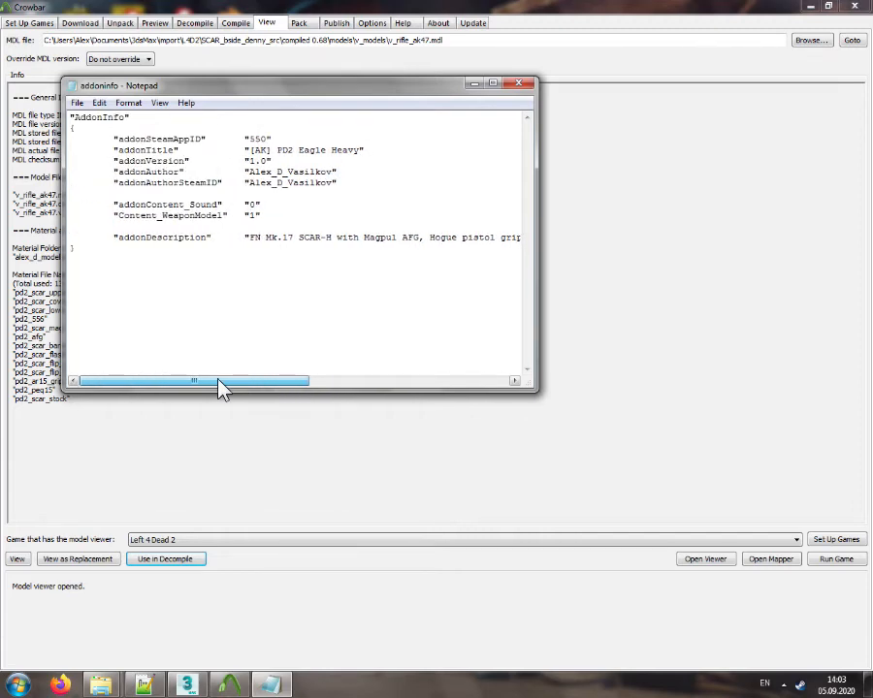
left_click(518, 84)
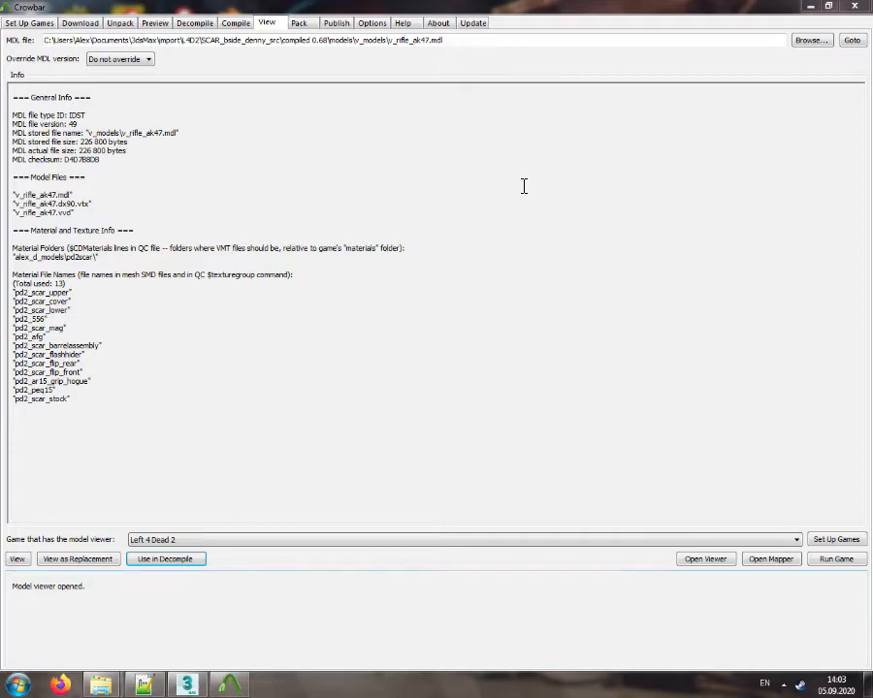
Delete the three v_rif_sg552 model files from the models\v_models folder of gun_ak_pd2scar
left_click(811, 7)
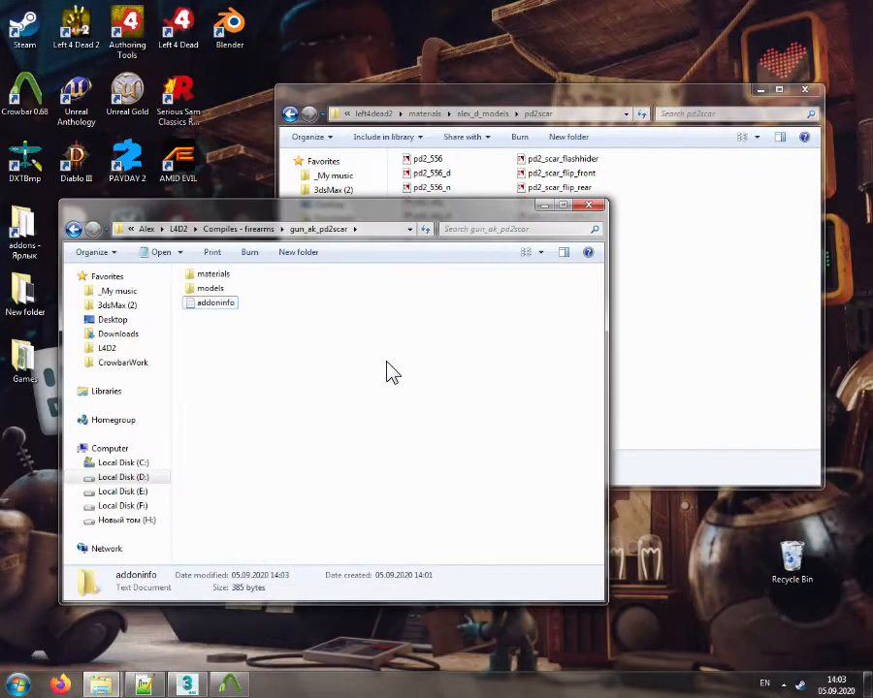
double_click(204, 278)
left_click_drag(273, 324, 178, 251)
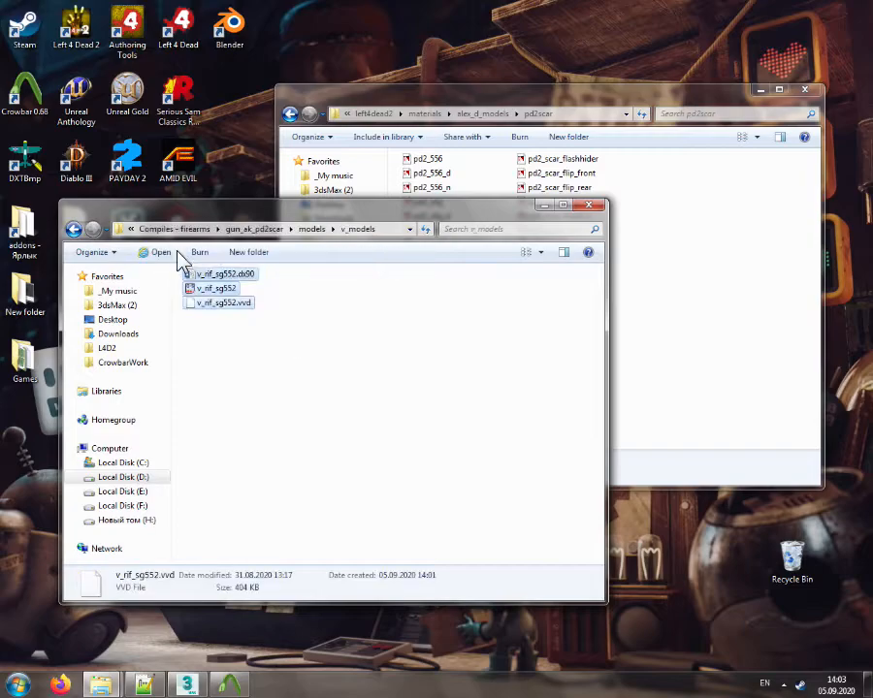
key("Delete")
key("Return")
Copy the three compiled v_rifle_ak47 files from Crowbar's compiled 0.68 output folder into the v_models folder of gun_ak_pd2scar
key("alt+Tab")
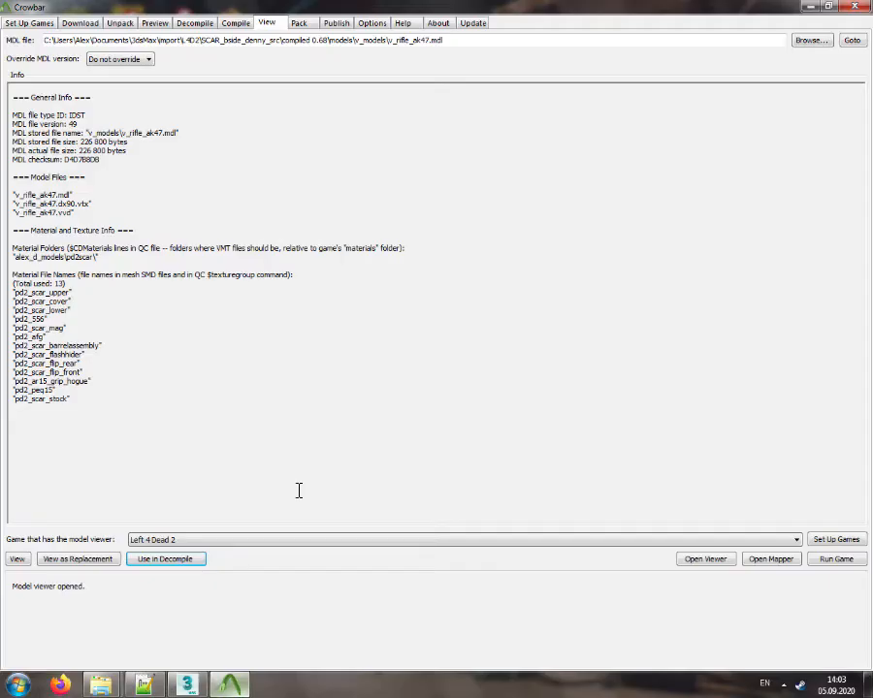
left_click(852, 41)
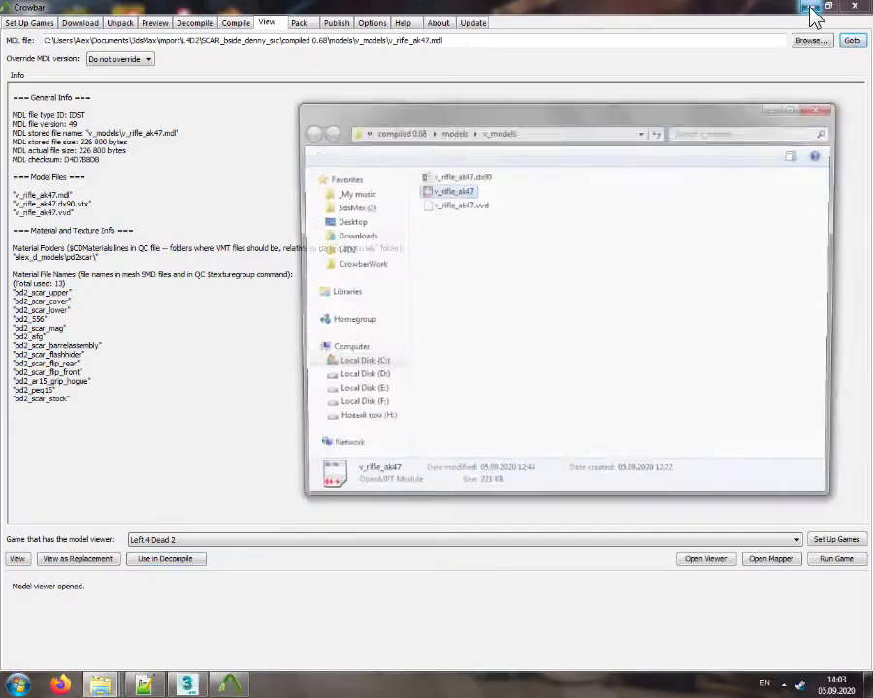
left_click(811, 8)
left_click_drag(463, 191, 221, 369)
left_click(819, 106)
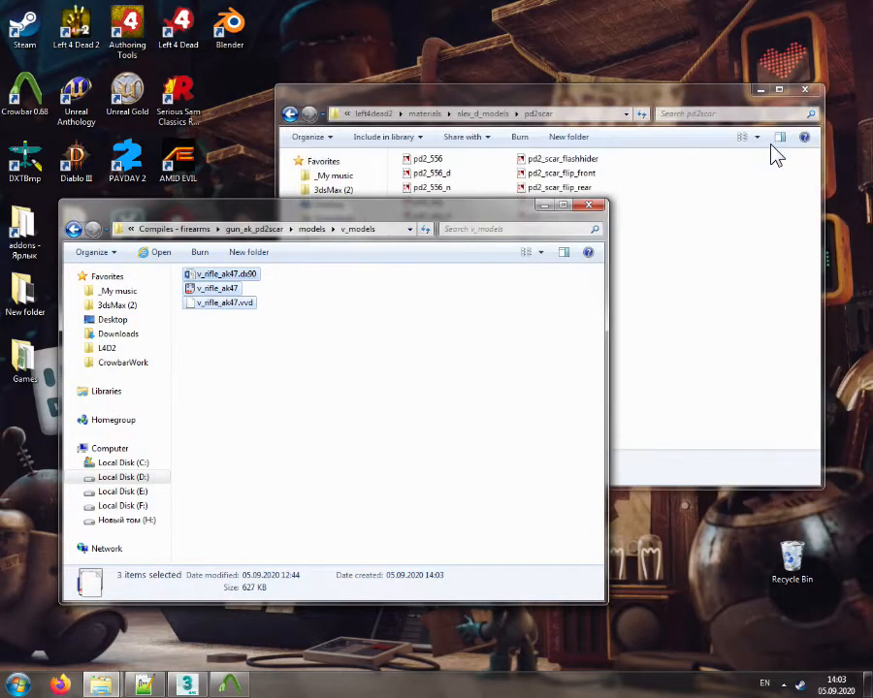
Delete the alex_d_icons2 folder and the pd2sg552 folder inside alex_d_models from the materials of gun_ak_pd2scar
left_click(279, 229)
double_click(221, 275)
left_click(221, 276)
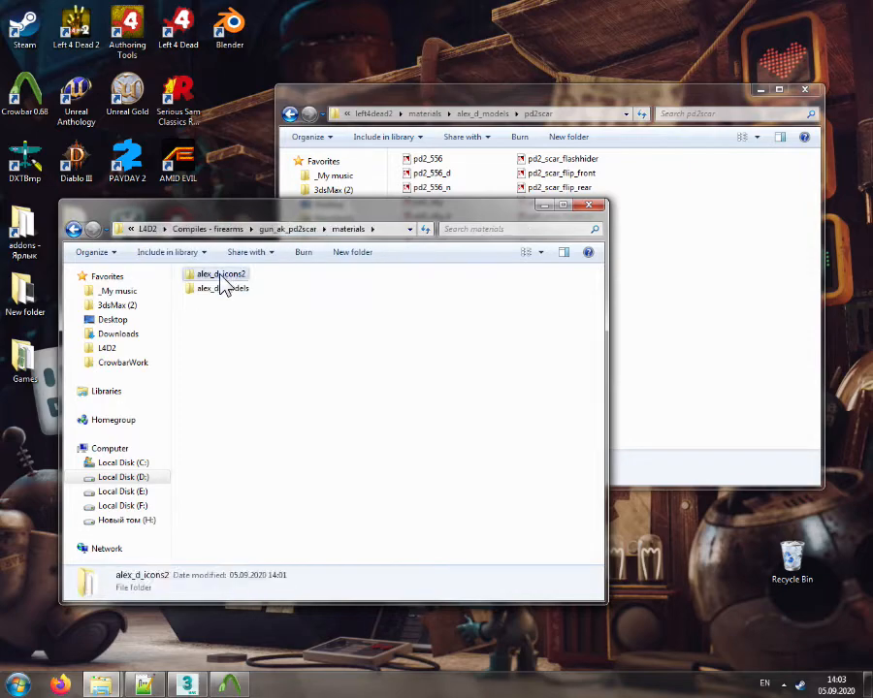
key("Delete")
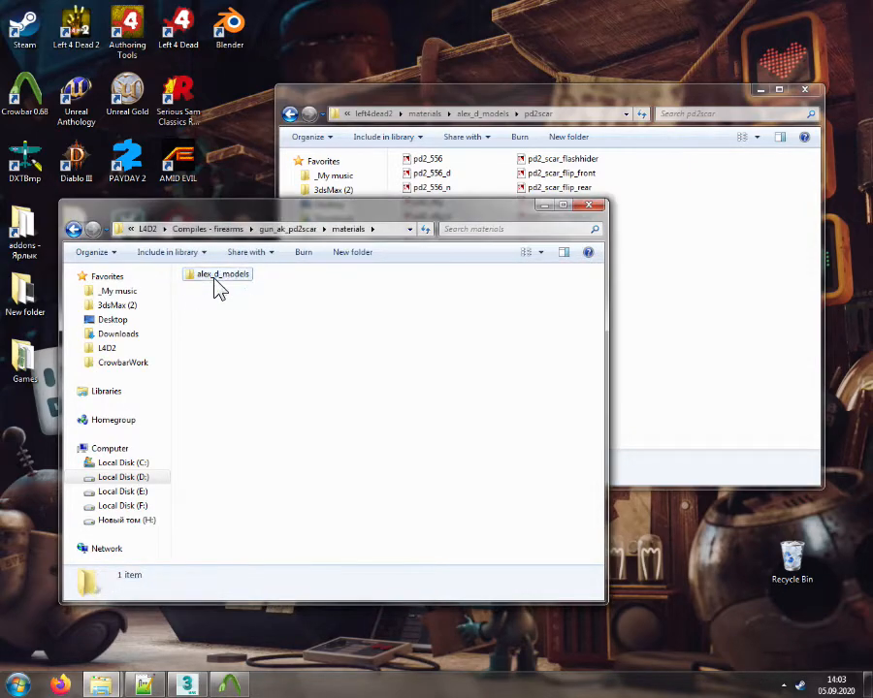
double_click(215, 277)
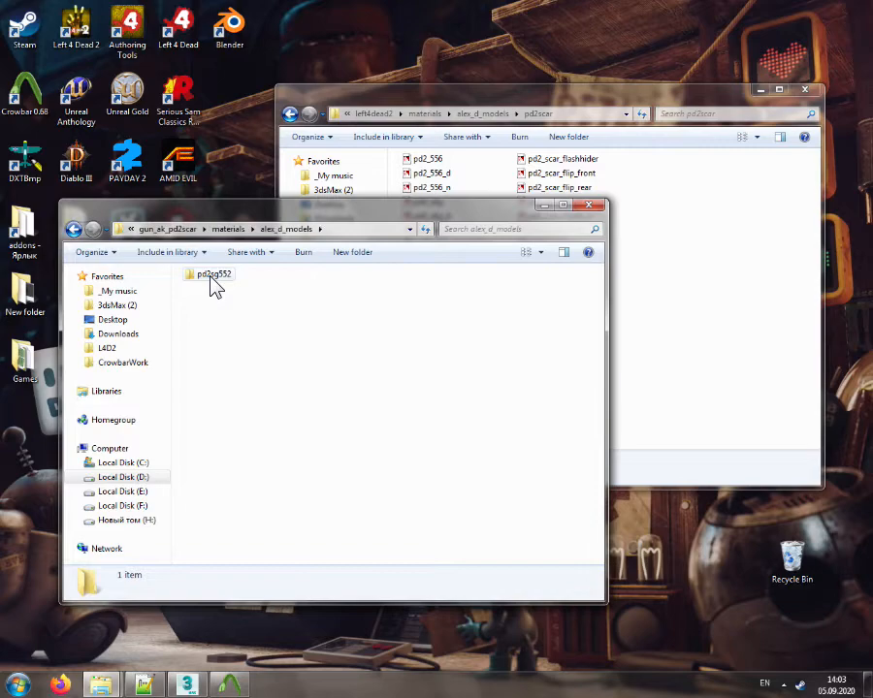
left_click(213, 277)
key("Delete")
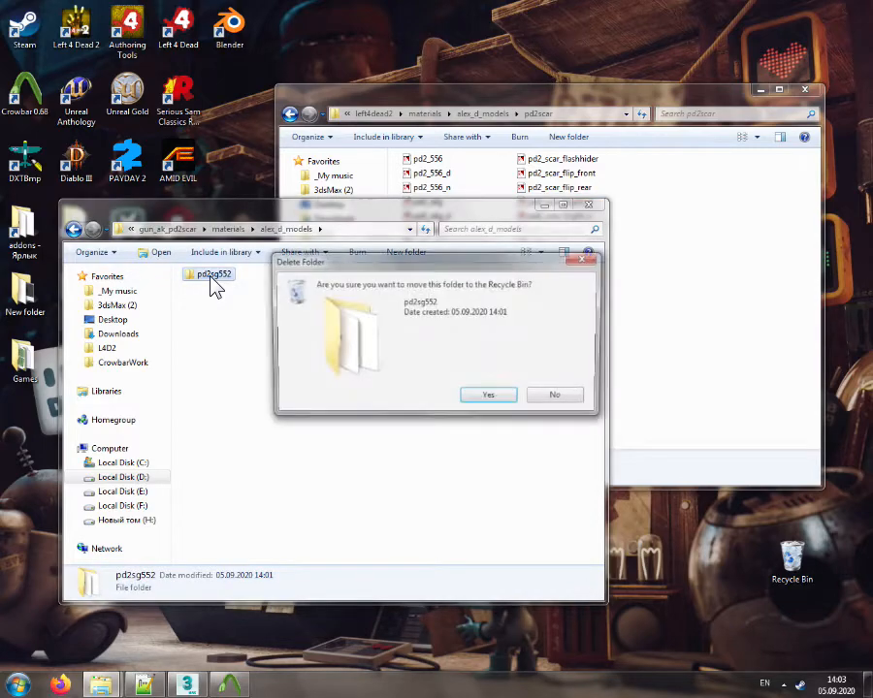
key("Return")
Copy the pd2scar material folder from the game's materials\alex_d_models into the alex_d_models folder of gun_ak_pd2scar
left_click(483, 113)
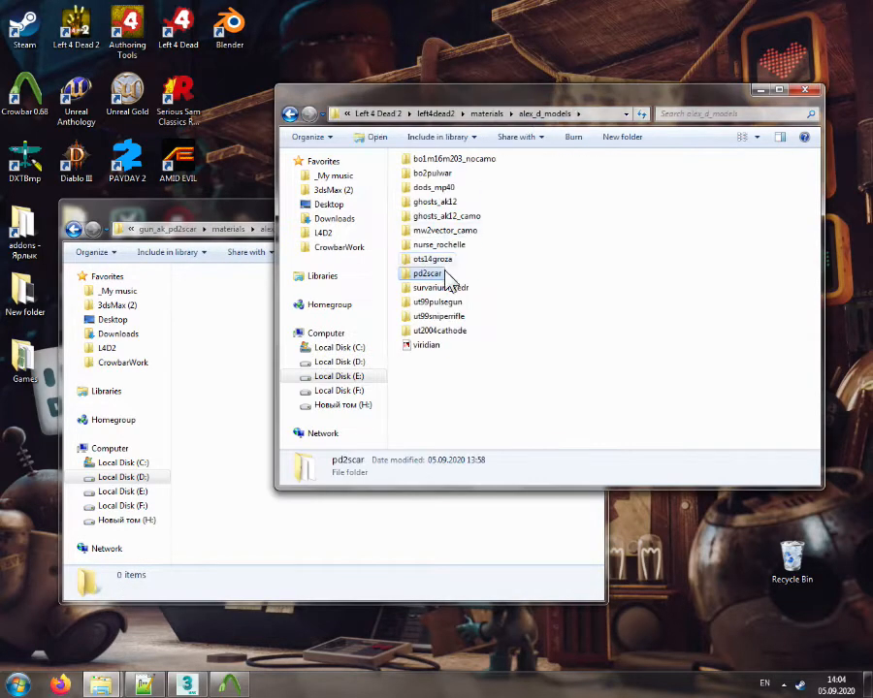
left_click_drag(428, 273, 274, 322)
left_click(713, 299)
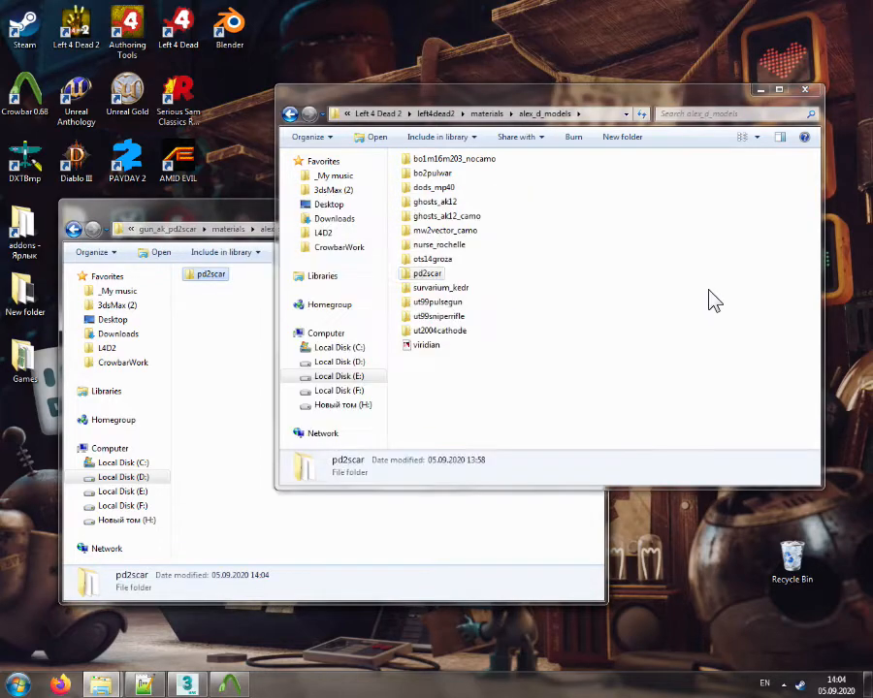
left_click(432, 274)
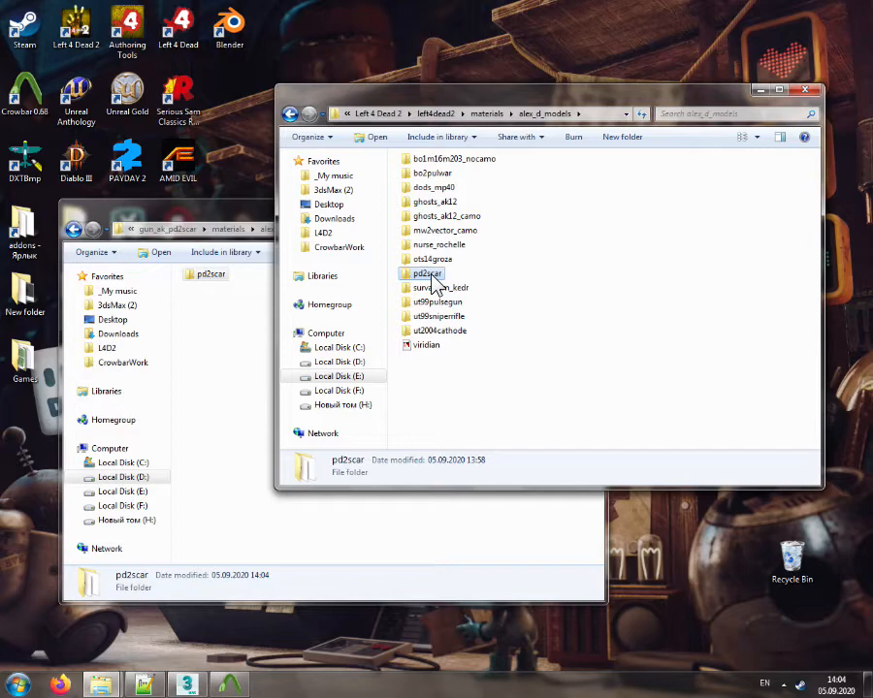
left_click(230, 323)
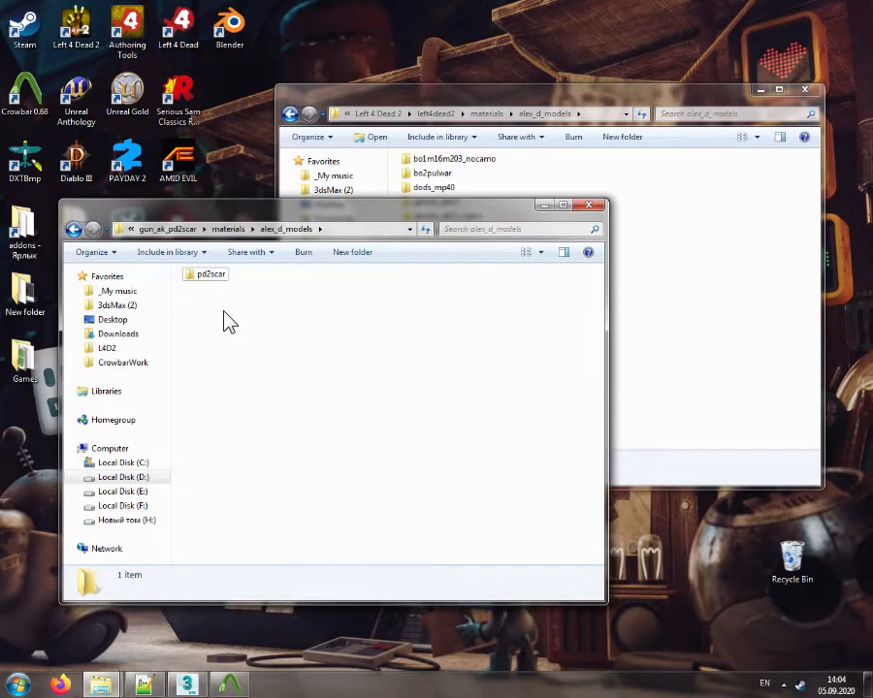
View the sign_gunshop_M16 texture in the materials\signs folder of gun_m16_tonymontana under Compiles - firearms, and close it
left_click(230, 230)
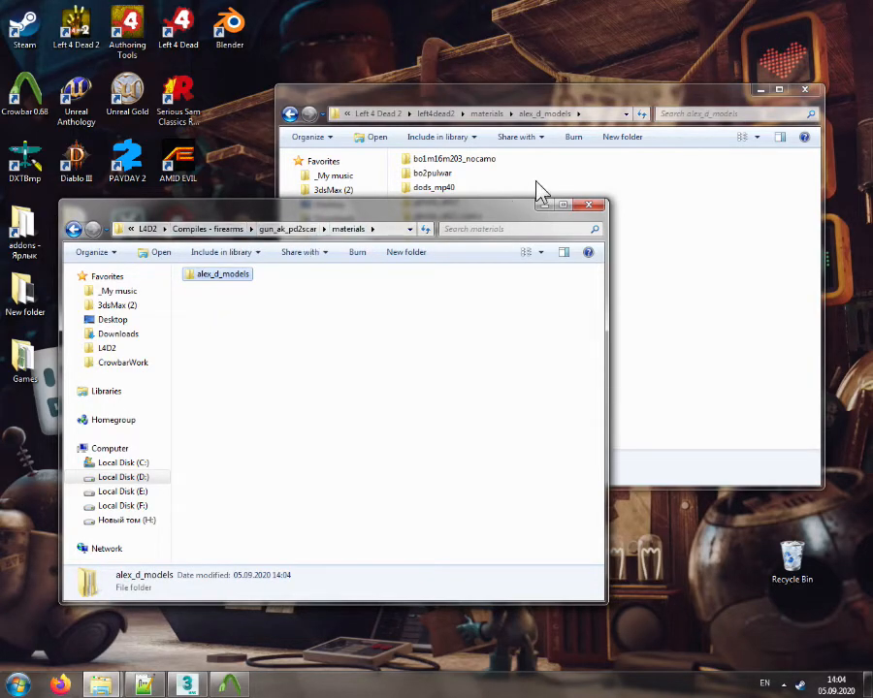
left_click(541, 193)
left_click(330, 234)
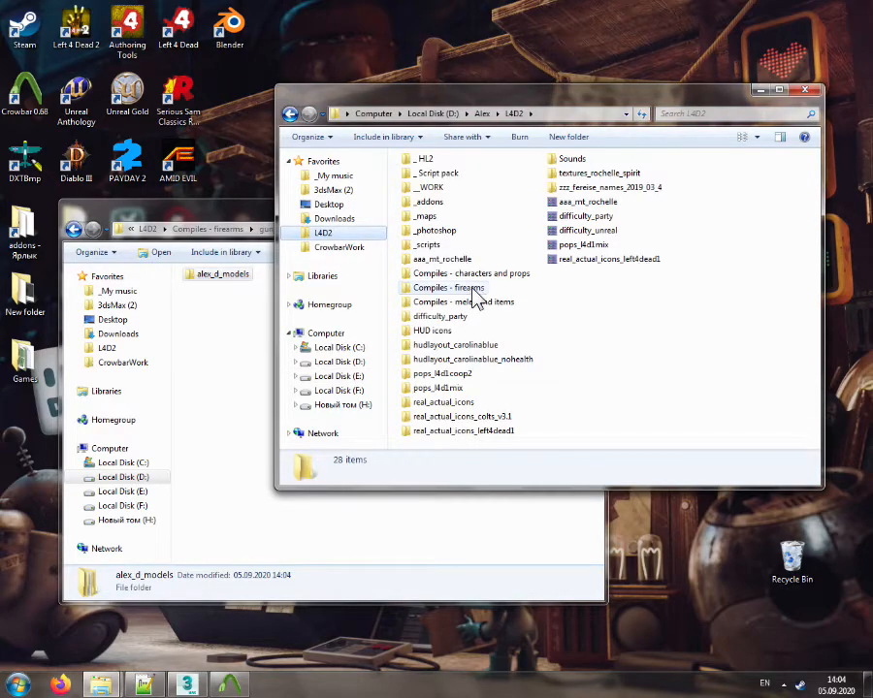
double_click(466, 288)
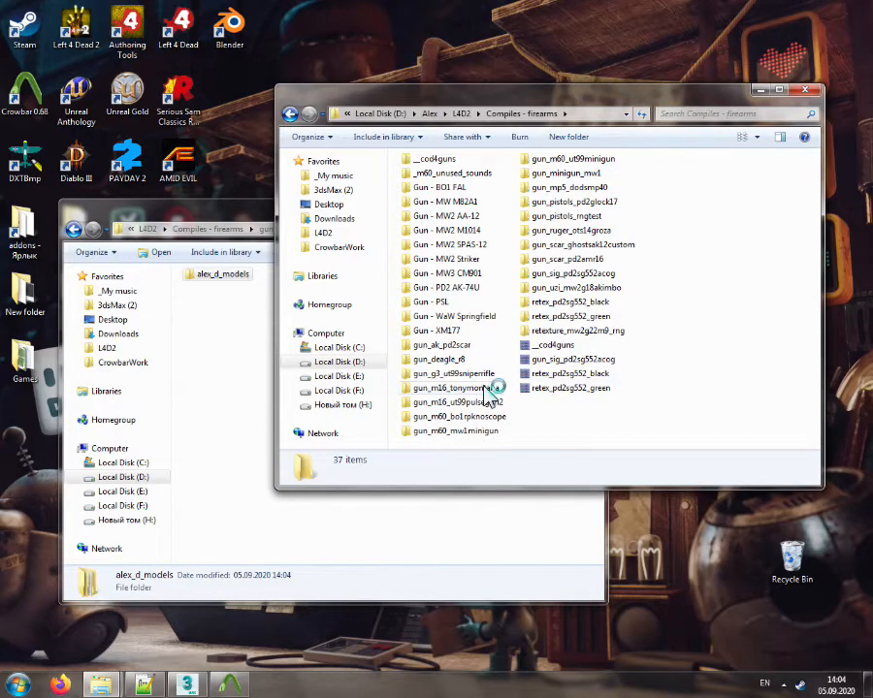
double_click(454, 388)
double_click(426, 160)
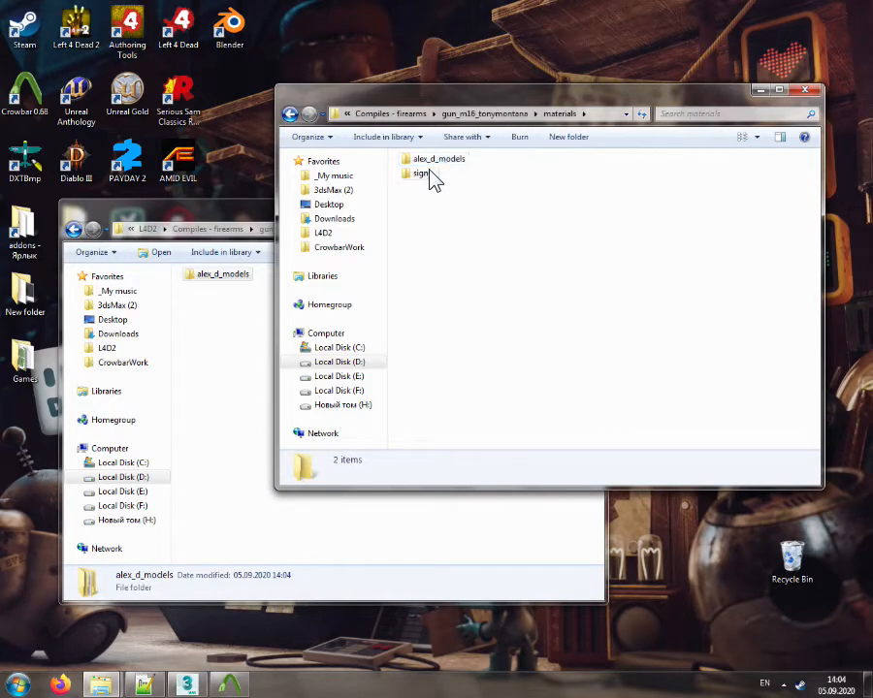
double_click(431, 174)
double_click(432, 173)
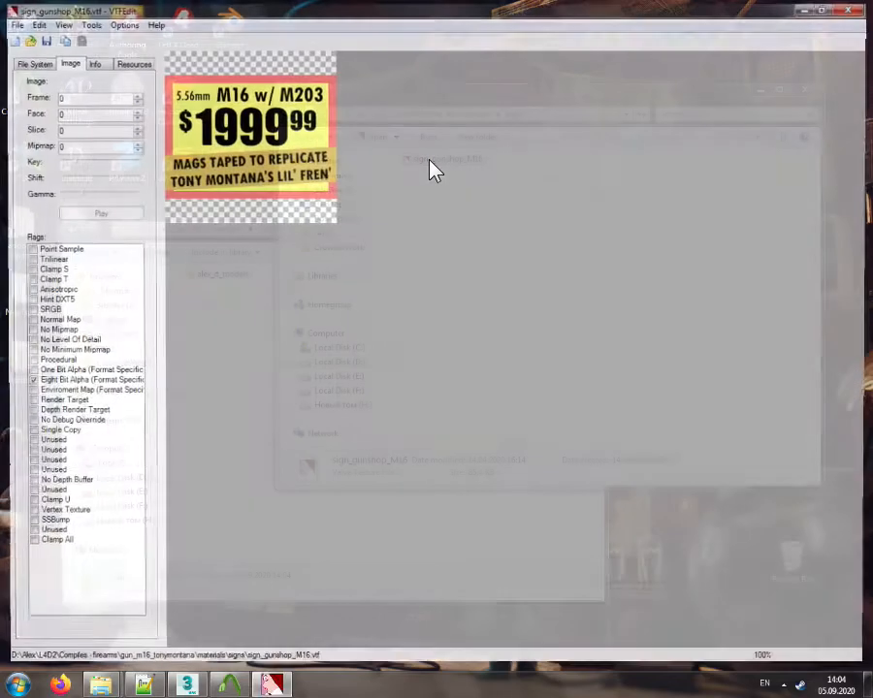
left_click(857, 8)
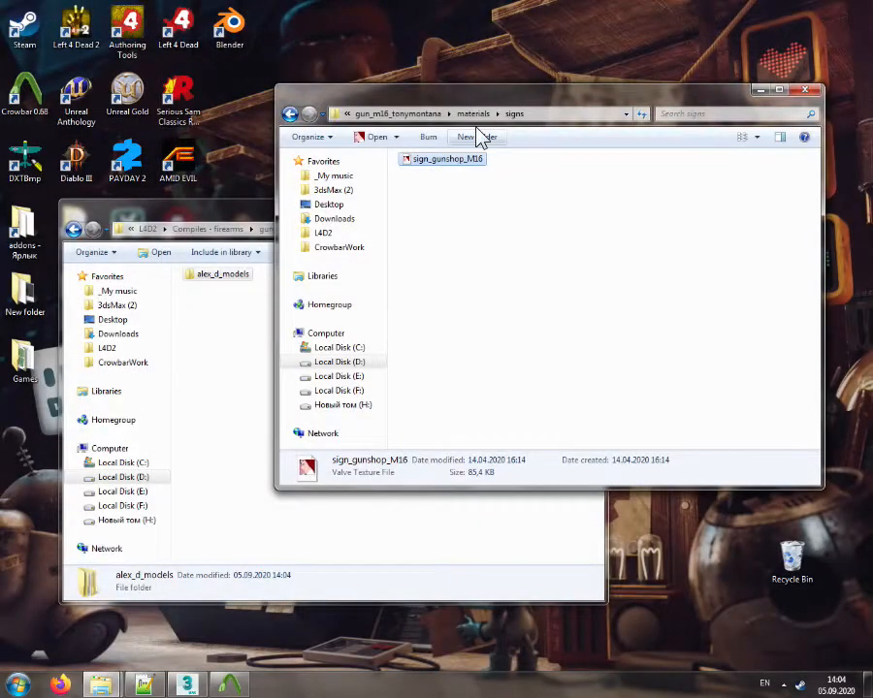
Create a folder named signs in the materials folder of gun_ak_pd2scar and open it
left_click(195, 413)
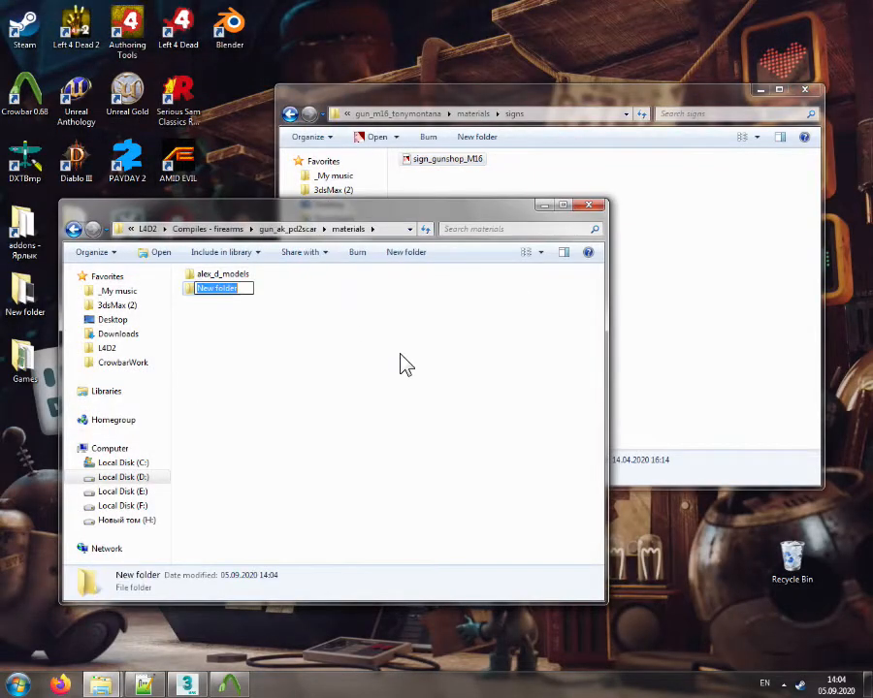
type("signs")
key("Return")
key("Return")
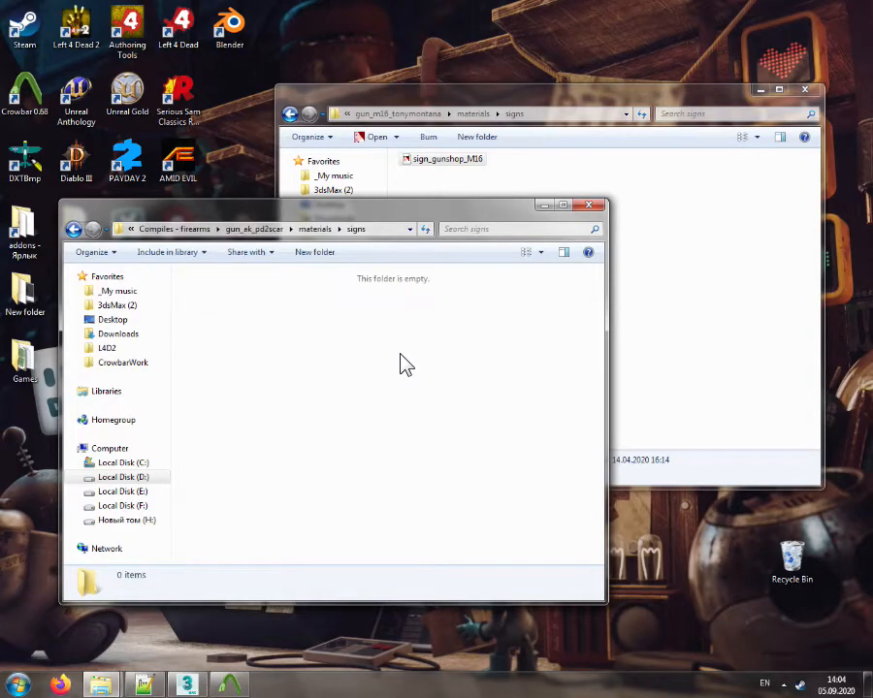
Open the sign_gunshop_desert image from the L4D2\__WORK folder in paint.net
left_click(539, 185)
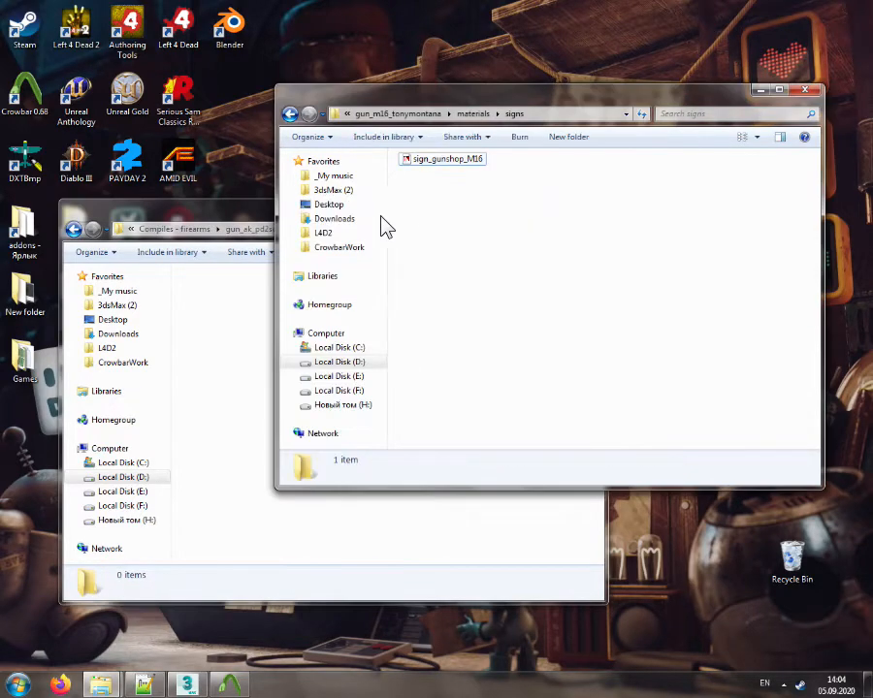
left_click(349, 232)
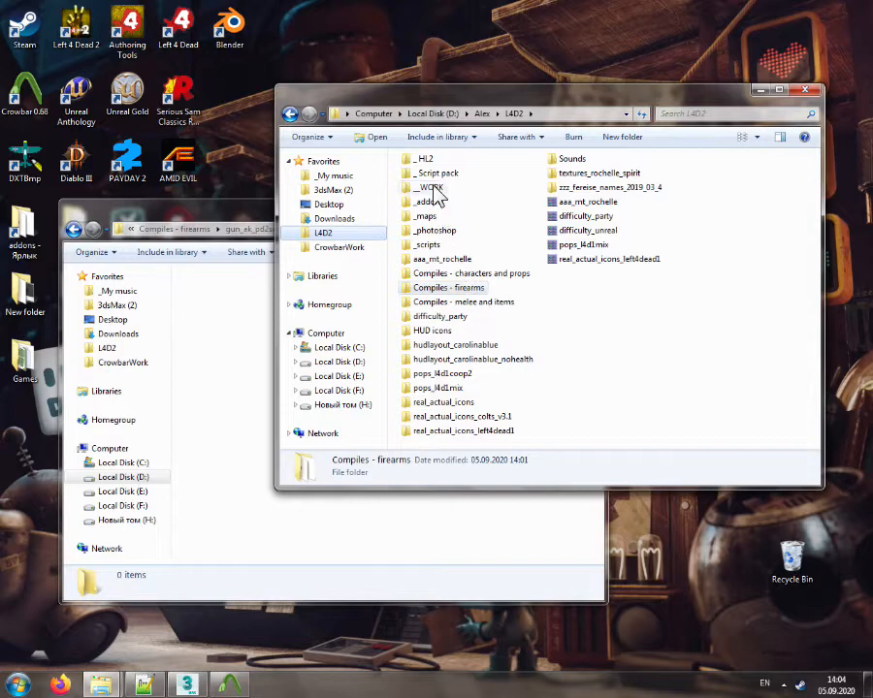
double_click(433, 188)
left_click(509, 357)
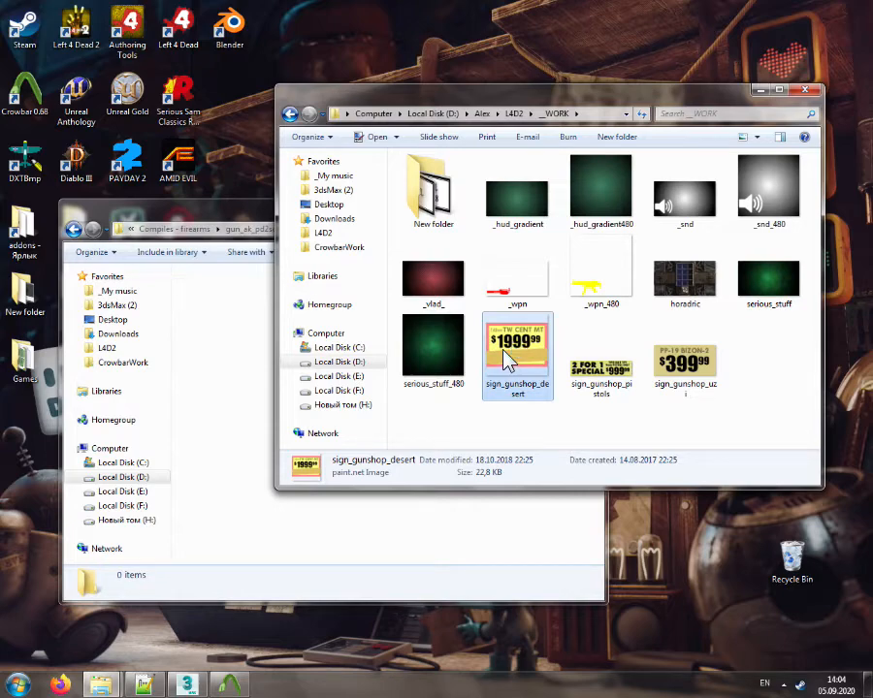
double_click(506, 356)
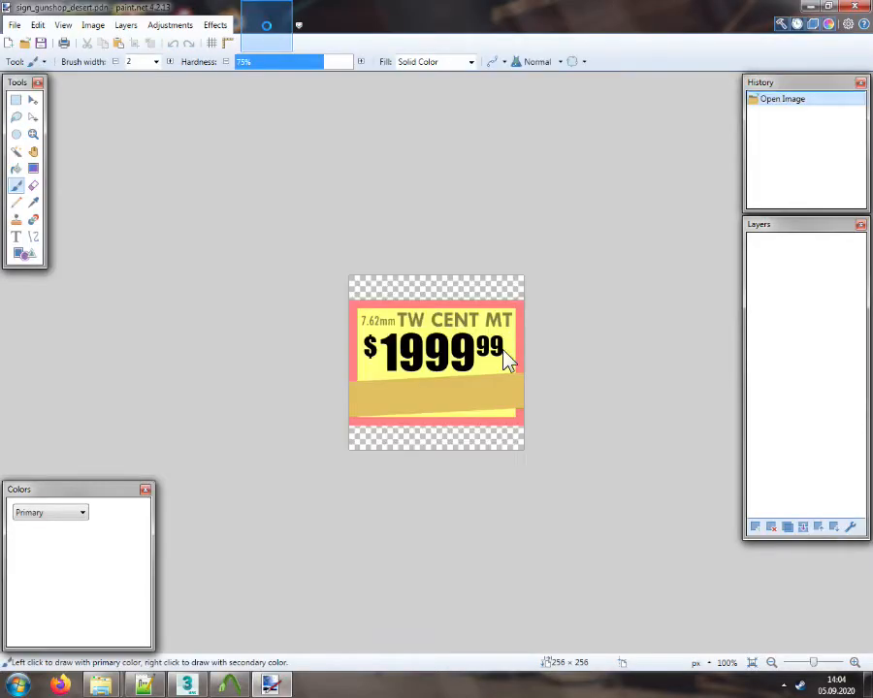
Add the text "FN SCAR-H" on Layer 5 in bold Tw Cen MT, size 24, and position it over the TW CENT MT placeholder
left_click(855, 662)
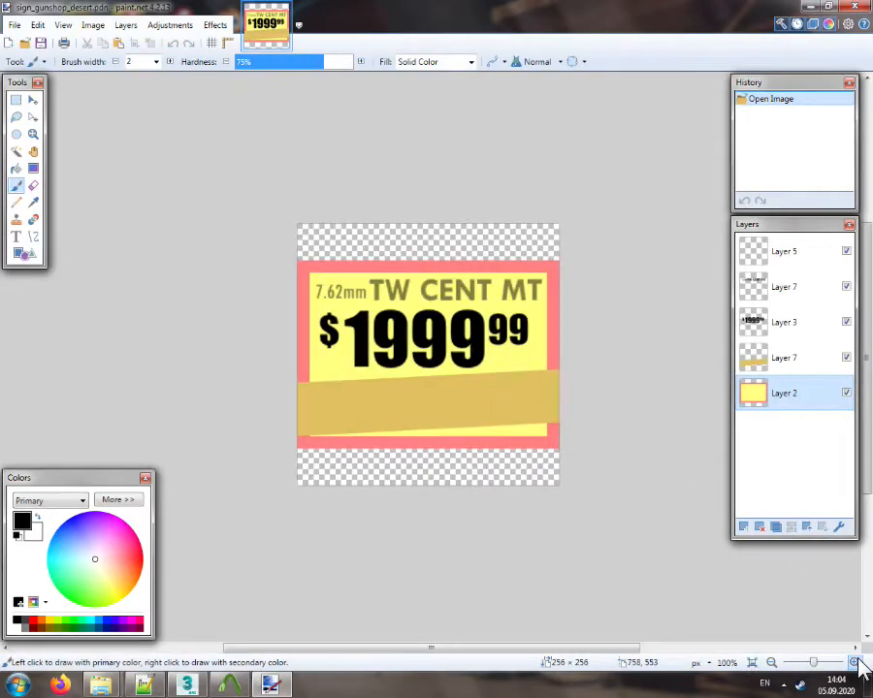
left_click(855, 662)
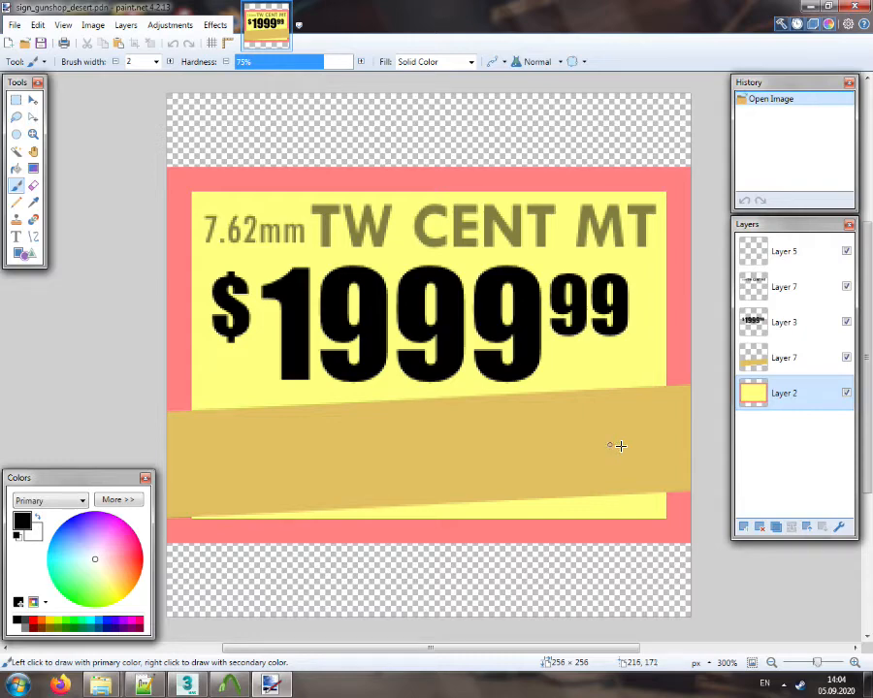
left_click(797, 257)
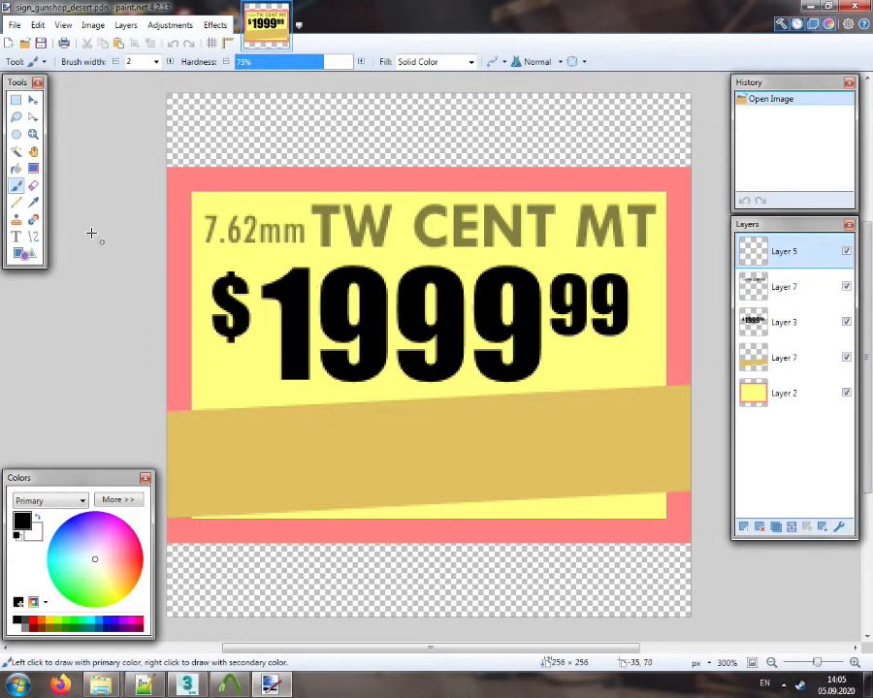
left_click(16, 235)
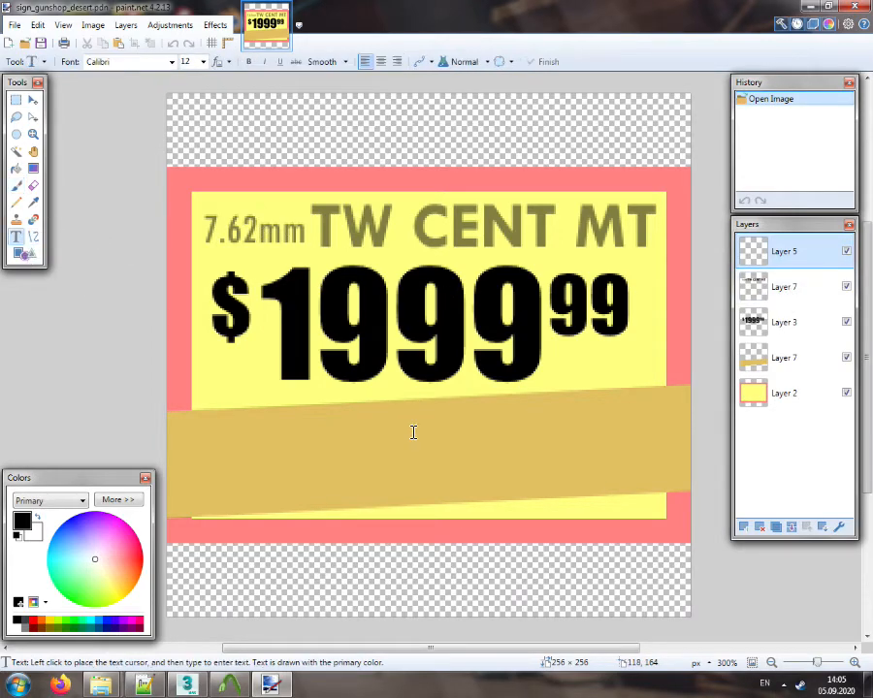
left_click(172, 62)
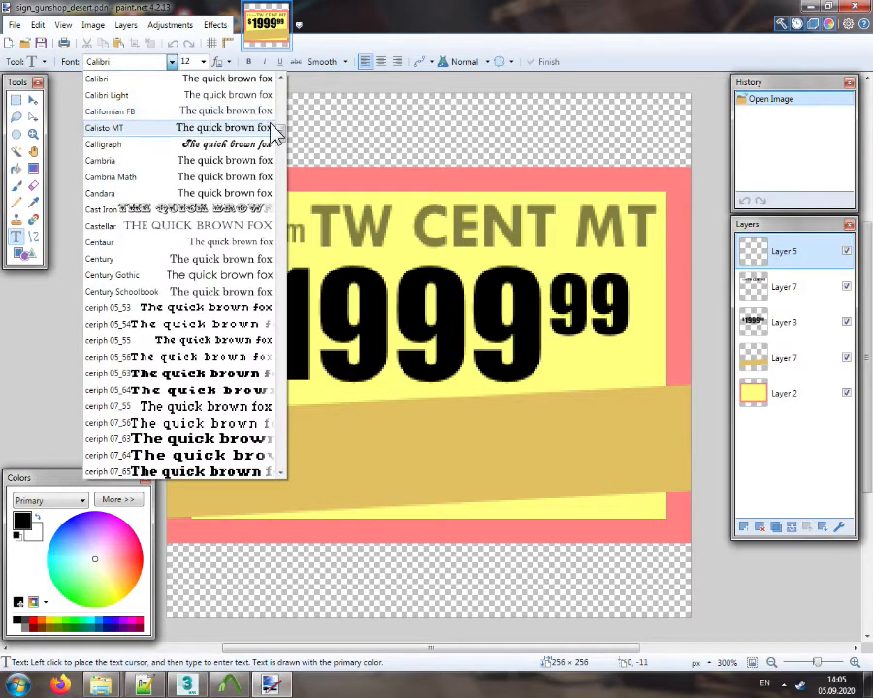
left_click_drag(281, 134, 282, 451)
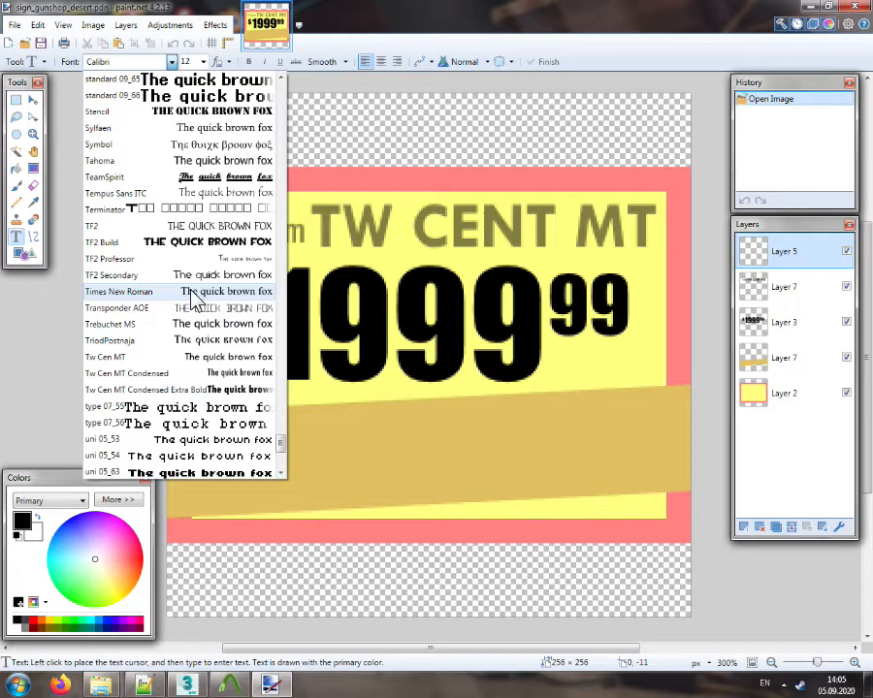
left_click(180, 358)
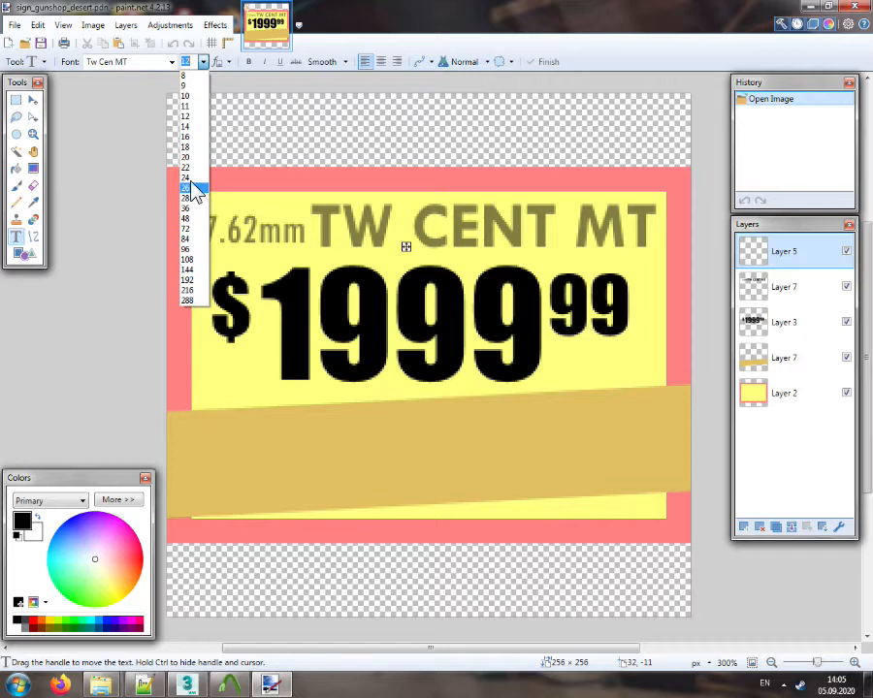
left_click(403, 223)
type("FN")
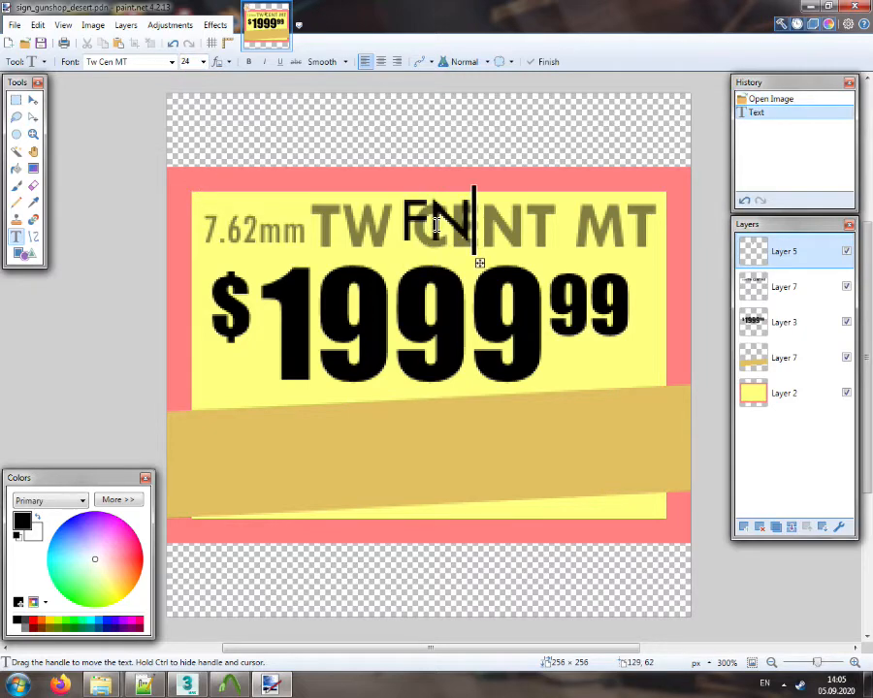
left_click(248, 61)
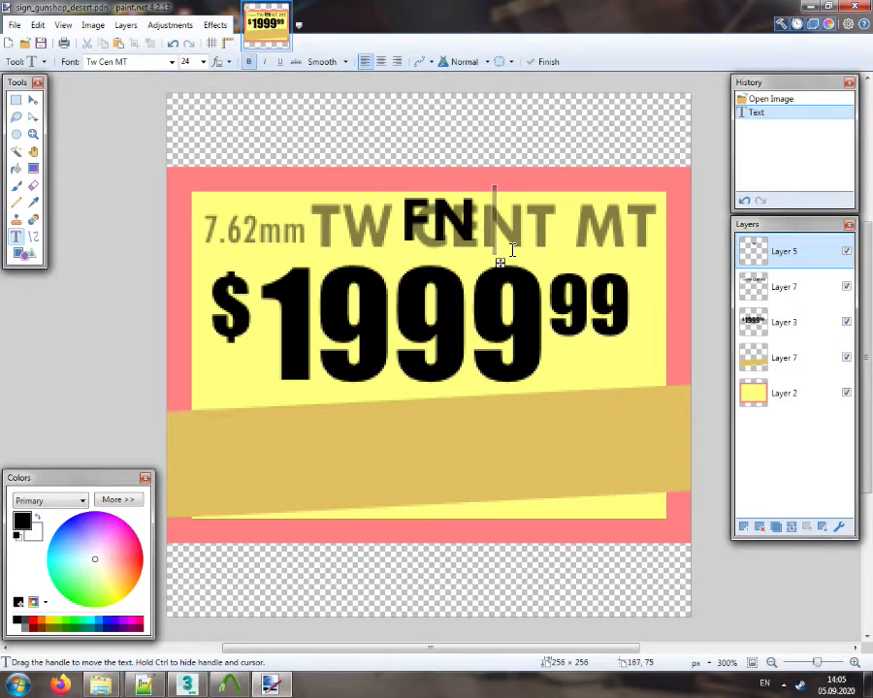
type("SCAT")
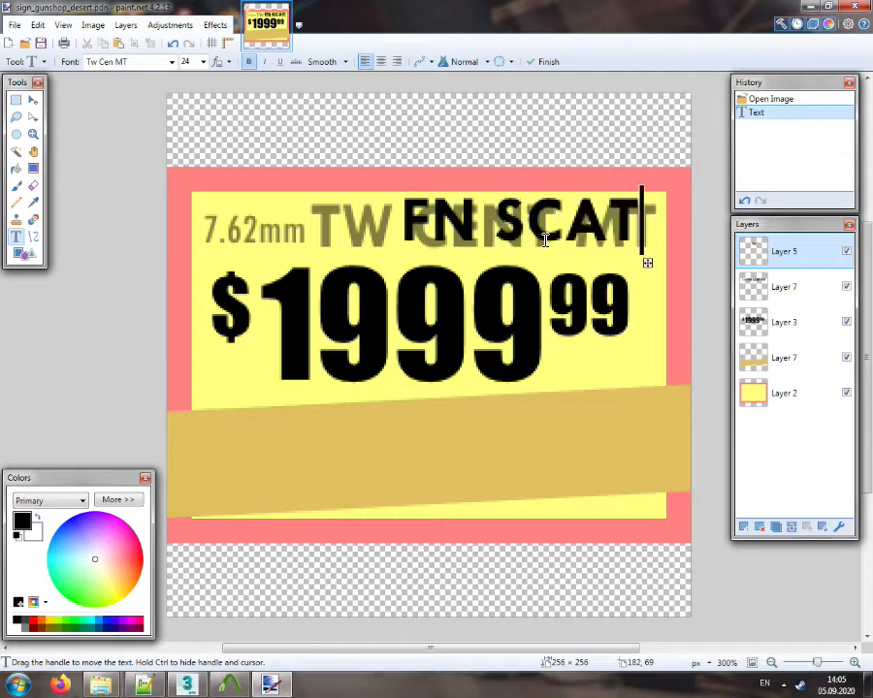
key("BackSpace")
type("R-H")
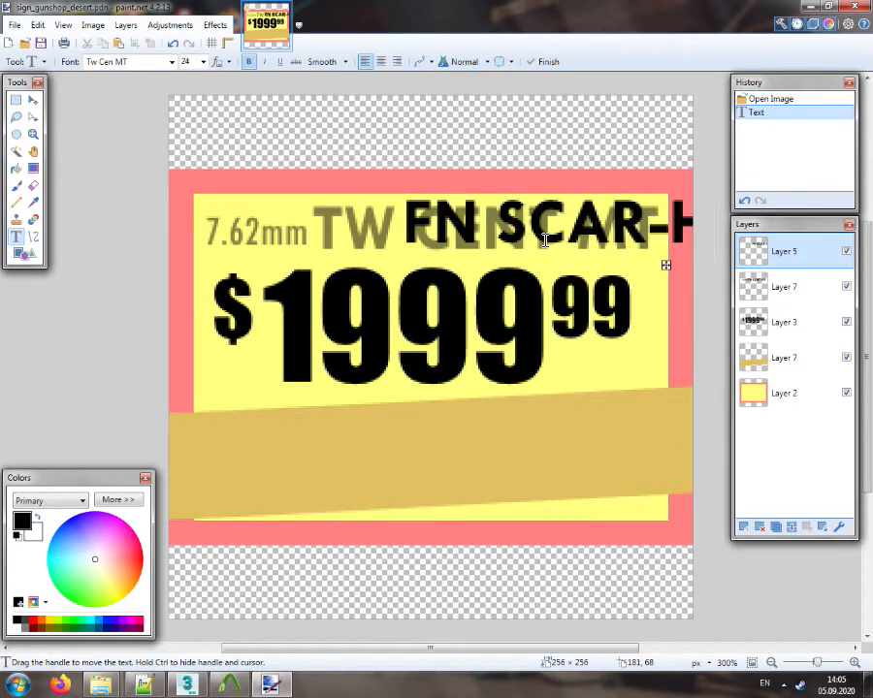
left_click_drag(666, 264, 588, 275)
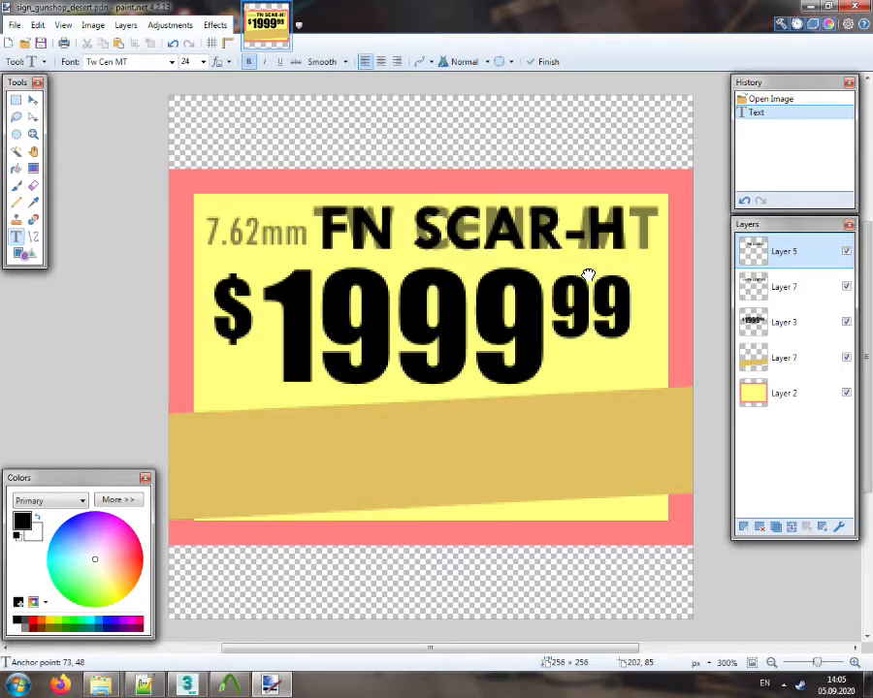
Try inserting "Mk17" before SCAR-H in the title, with the text in Tw Cen MT Condensed
left_click(419, 234)
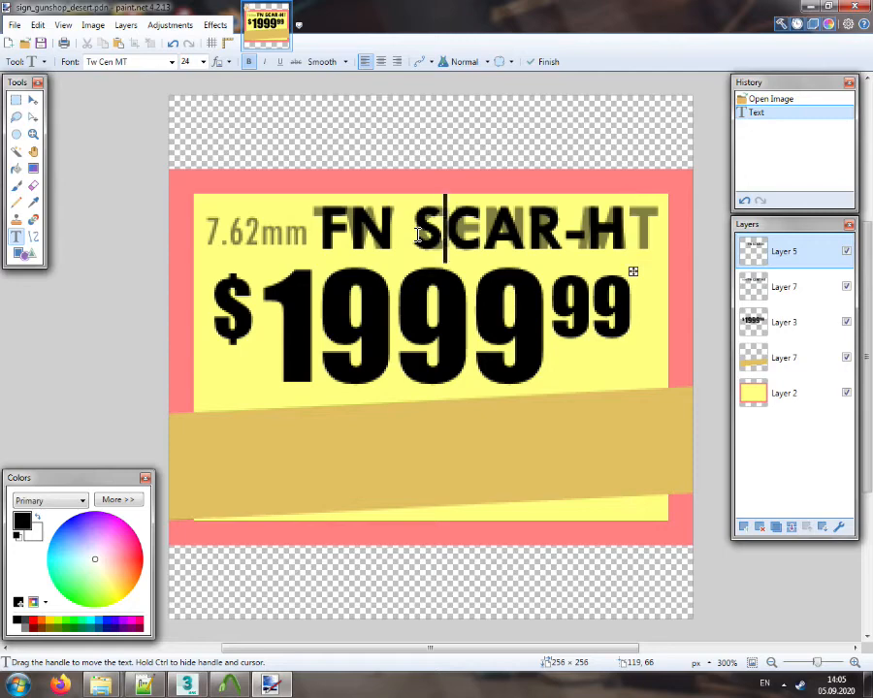
type("Mk1")
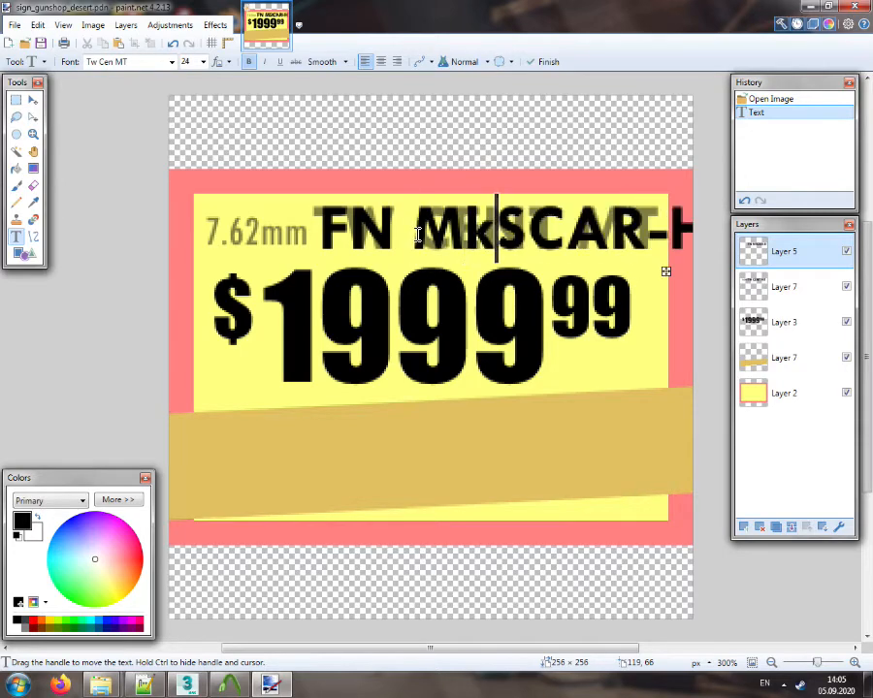
key("BackSpace")
type("17")
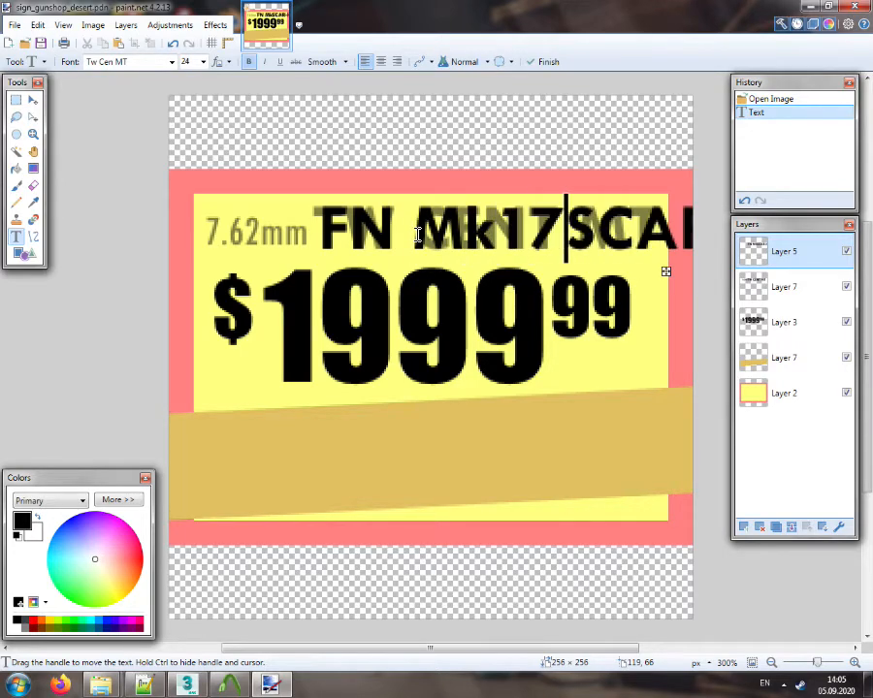
left_click(169, 61)
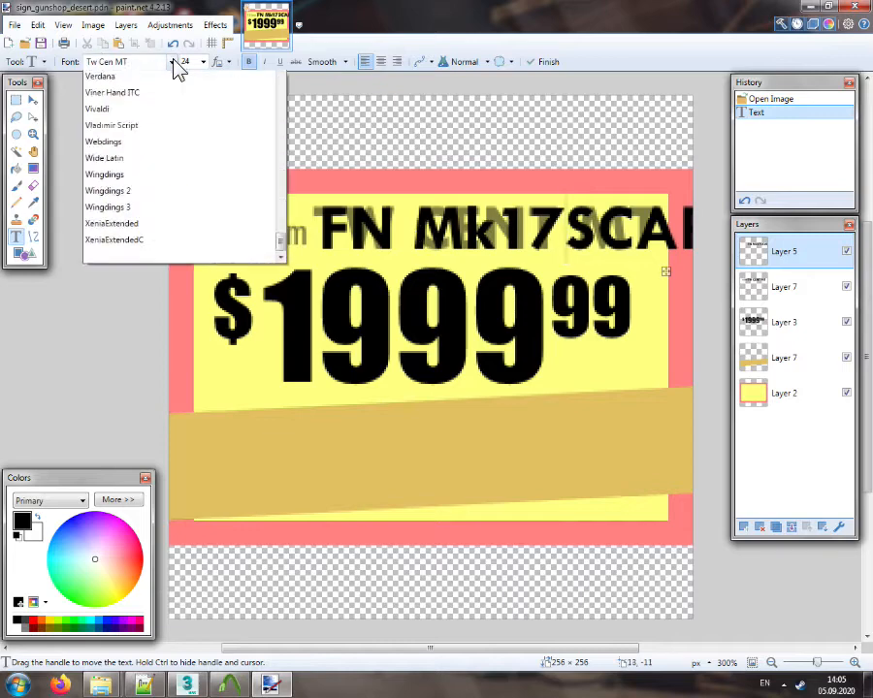
left_click(180, 114)
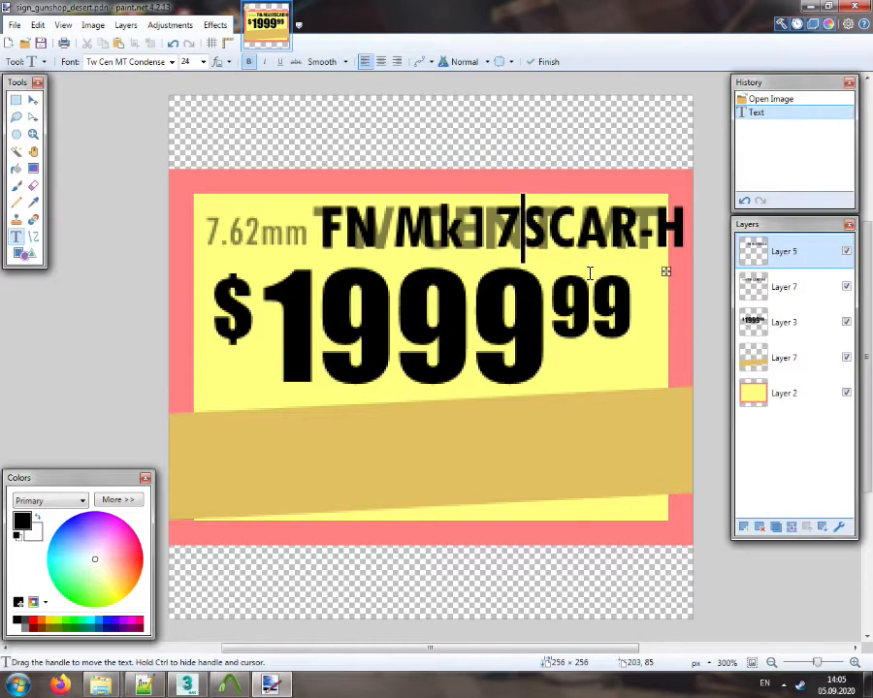
Remove "Mk17" from the title and set its font back to Tw Cen MT
key("BackSpace")
key("BackSpace")
key("BackSpace")
key("BackSpace")
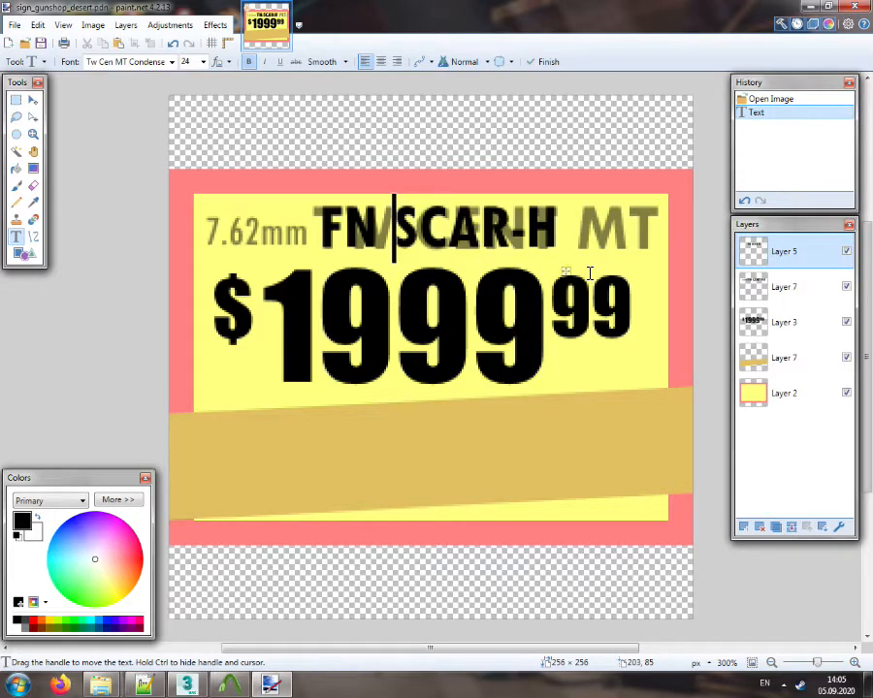
left_click(172, 62)
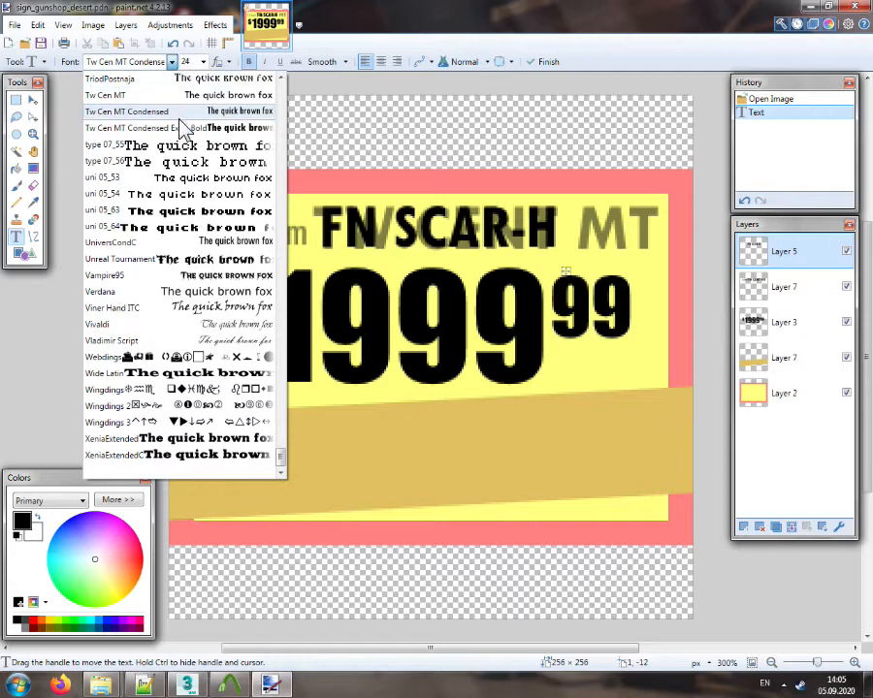
left_click(173, 96)
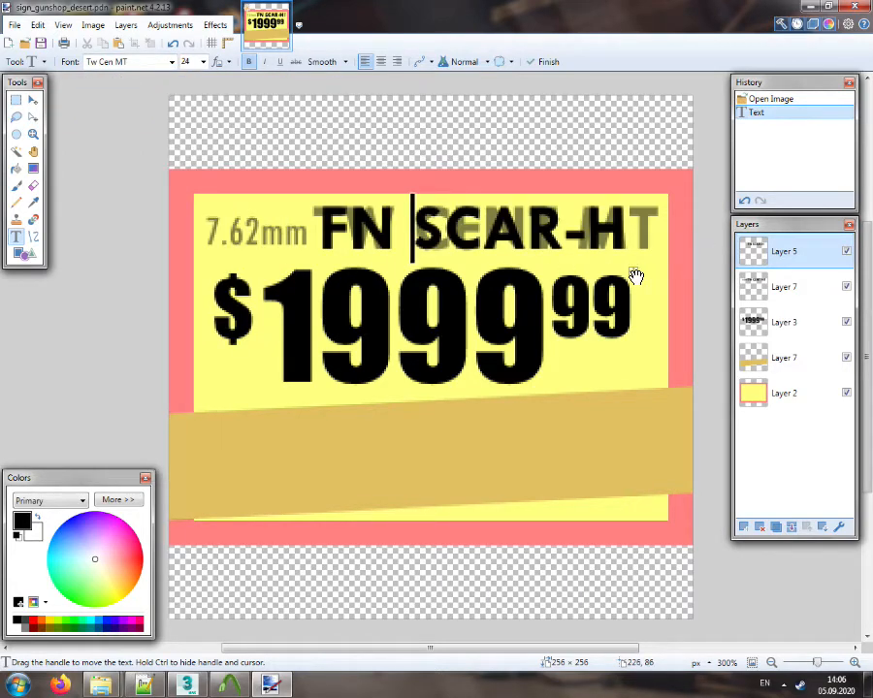
Erase the TW CENT MT placeholder from the upper Layer 7, keeping the 7.62mm caliber text
left_click(16, 100)
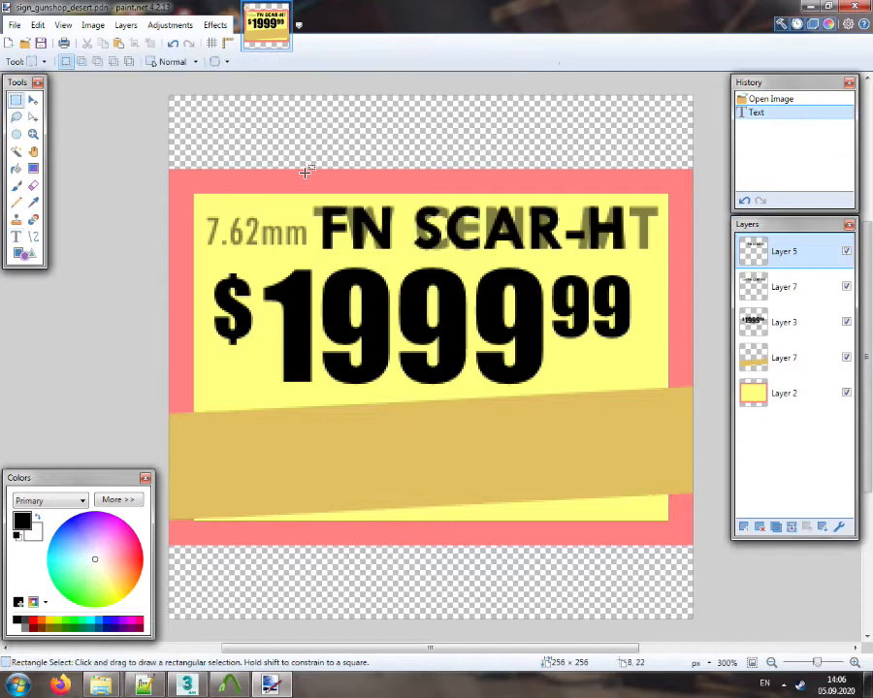
left_click(791, 287)
left_click_drag(312, 201, 666, 258)
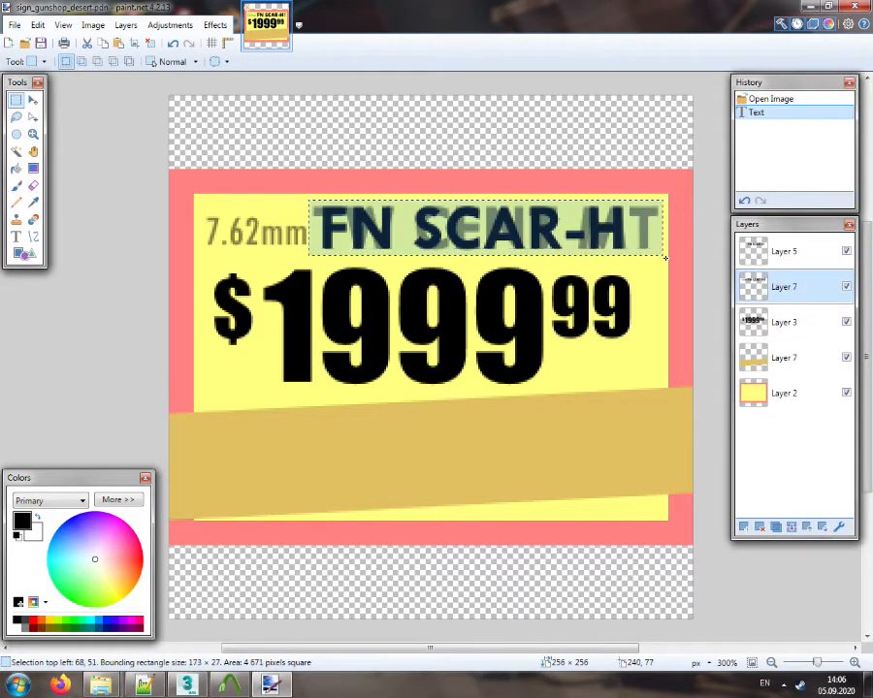
key("Delete")
Set the opacity of the upper Layer 7, which holds the 7.62mm text, to 255
double_click(793, 287)
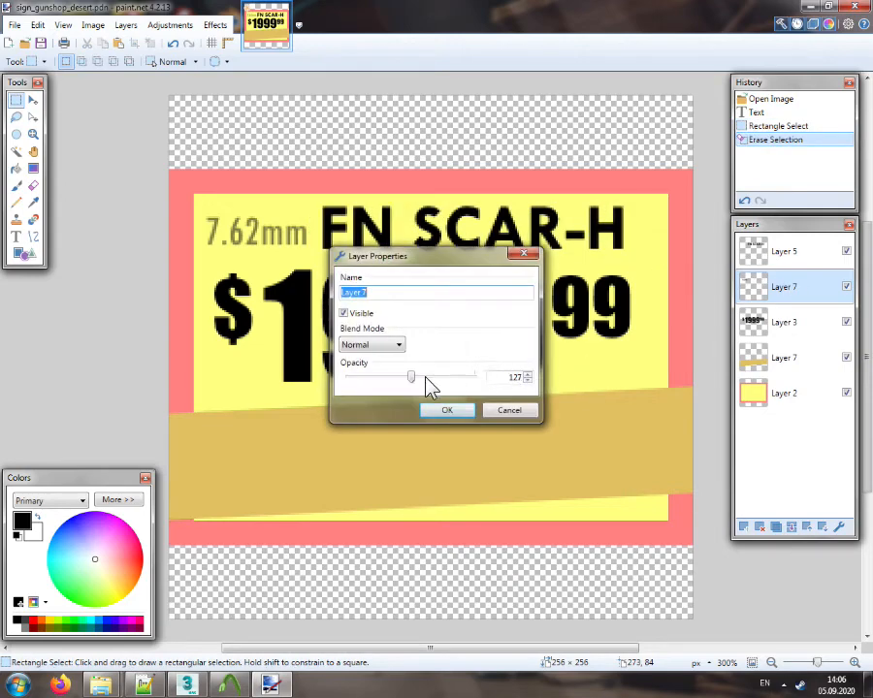
left_click_drag(413, 380, 504, 383)
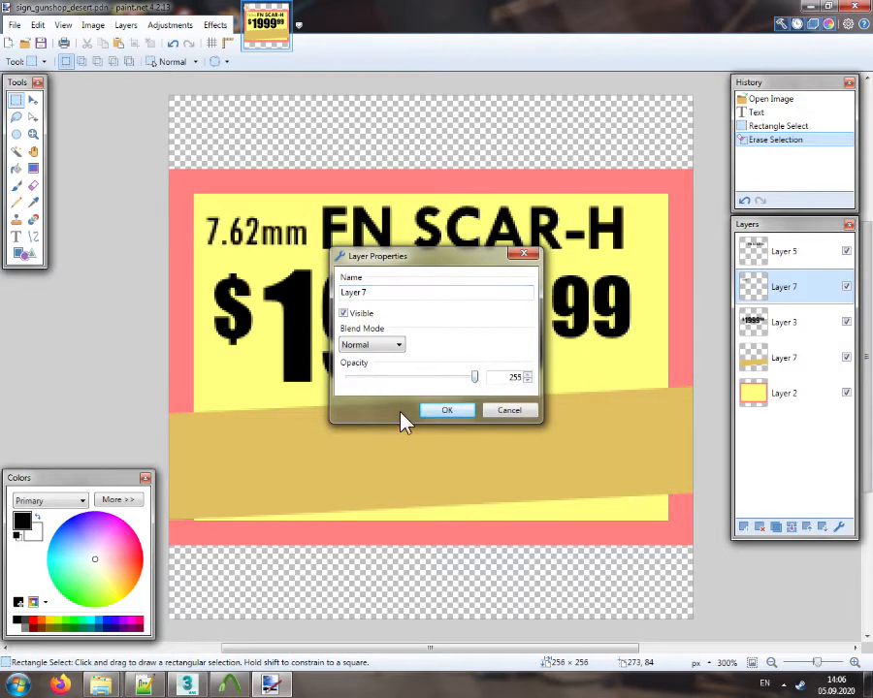
left_click(444, 411)
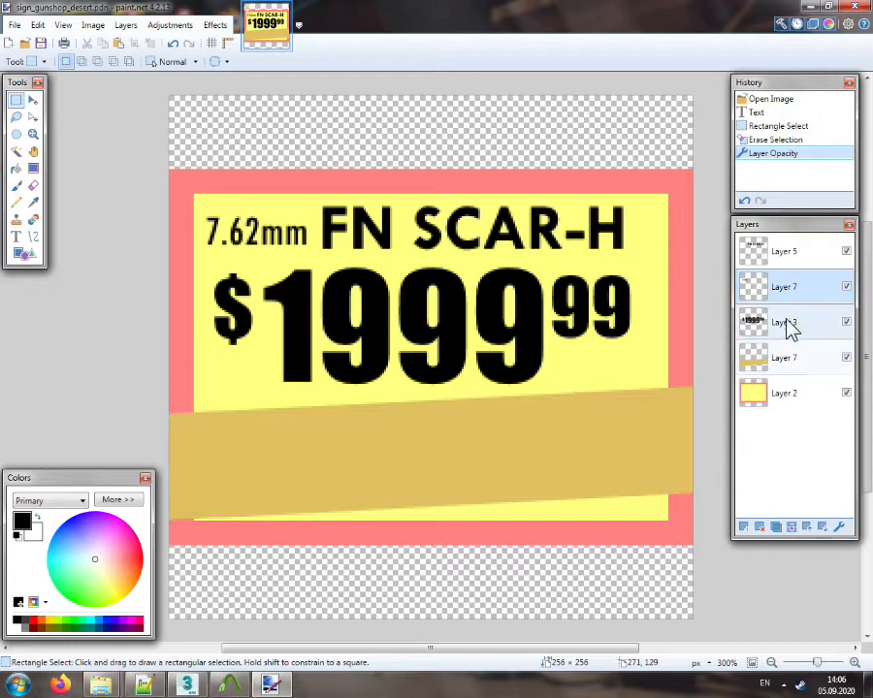
Add a new layer above Layer 5 and start a text entry on the tan band in Tw Cen MT Condensed, size 20
left_click(783, 256)
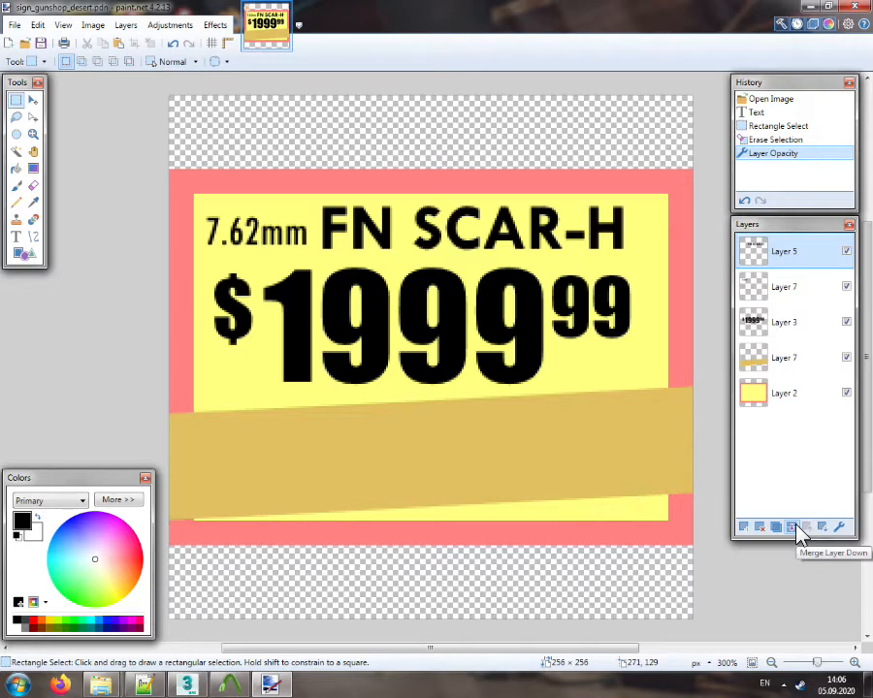
left_click(744, 527)
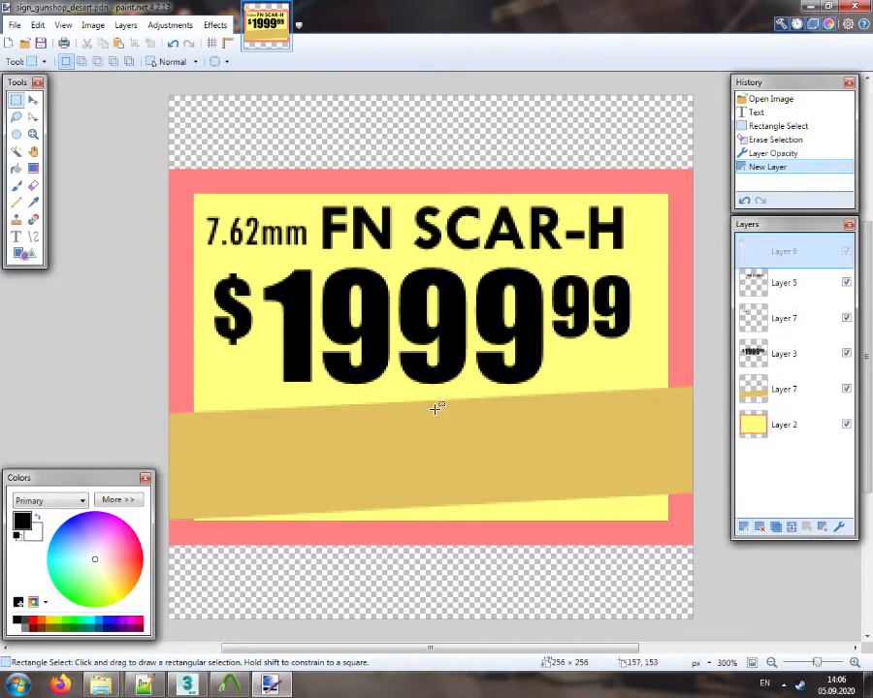
left_click(17, 237)
left_click(444, 469)
left_click(448, 417)
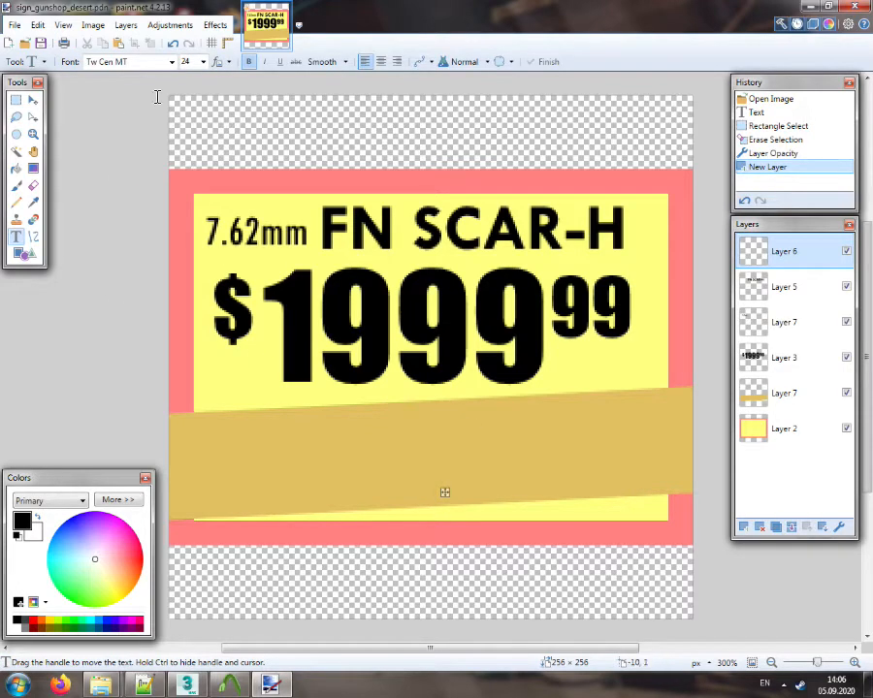
left_click(173, 61)
left_click(190, 110)
left_click(204, 63)
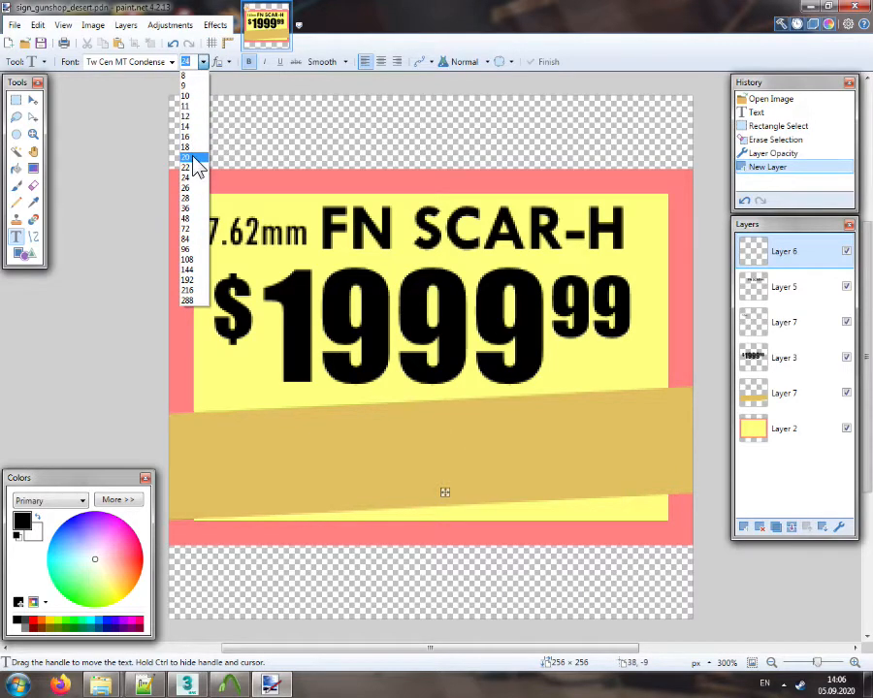
left_click(193, 158)
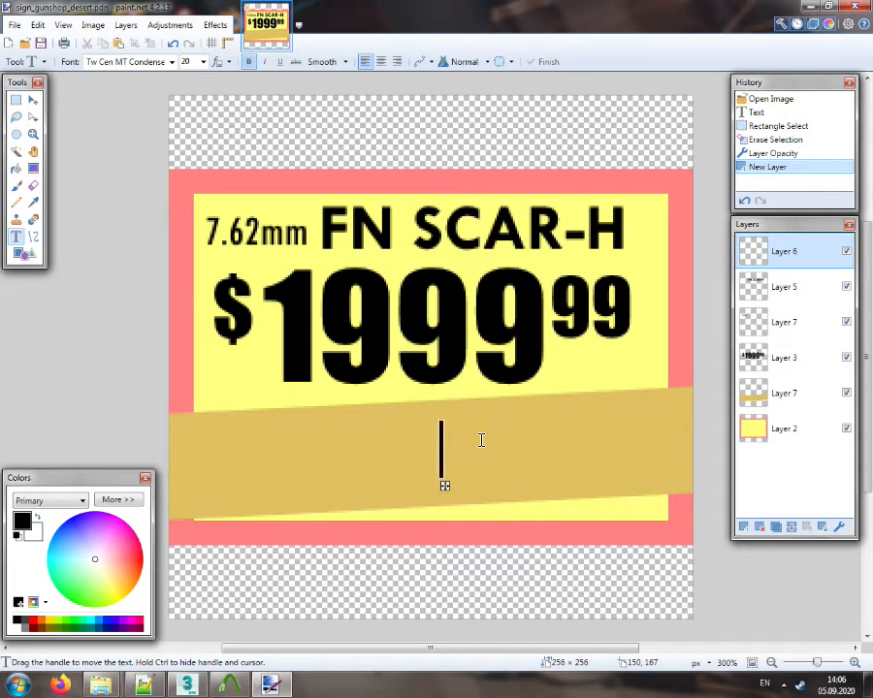
Enter the centered two-line slogan "WITH A MAGPUL AFG" / "AND HOGUE GRIPS" on the tan band
type("WITH")
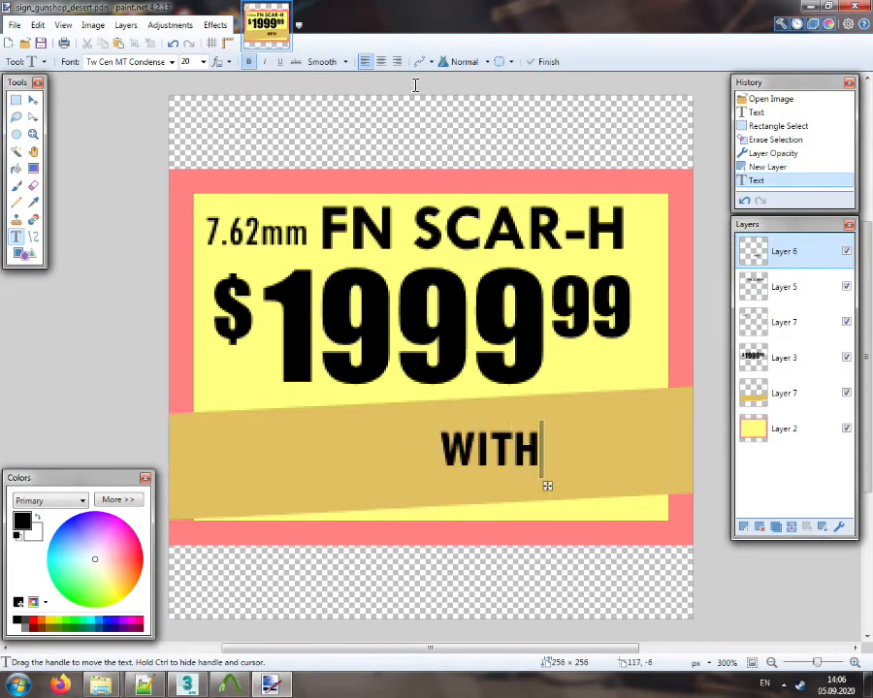
left_click(380, 61)
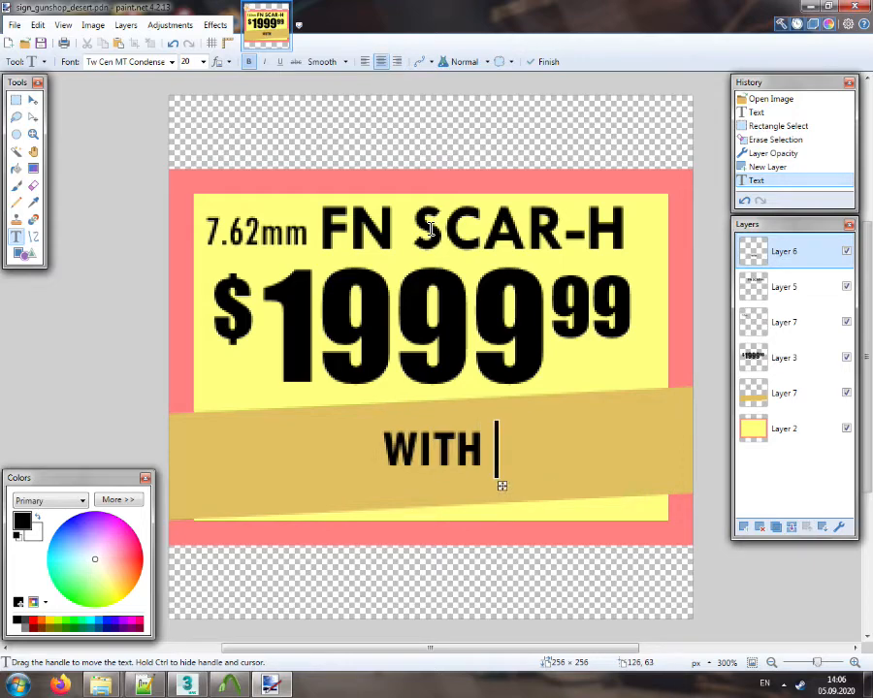
type("A MAGPU")
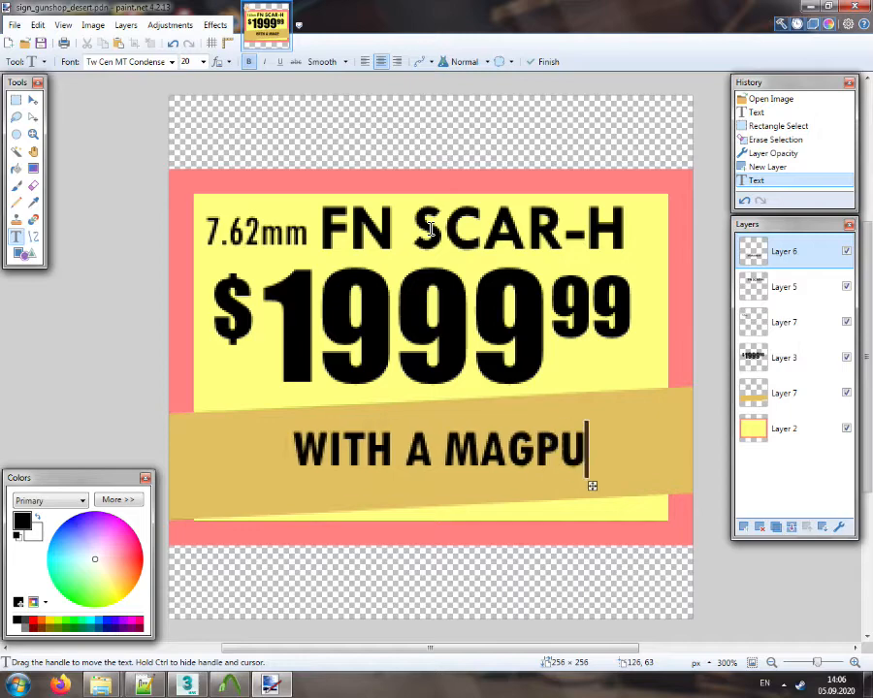
type("L AFG")
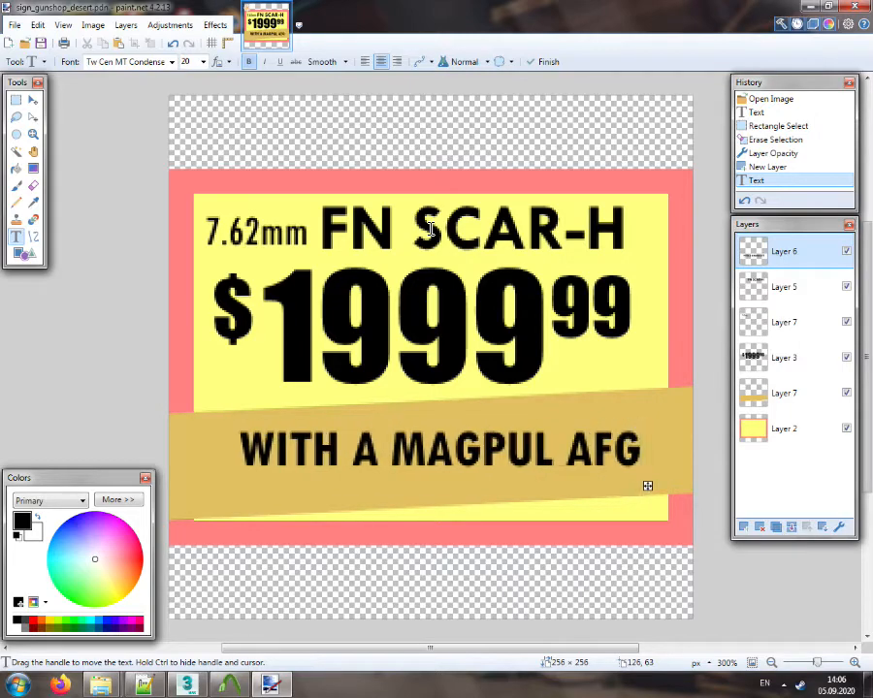
key("Return")
type("AND HOG")
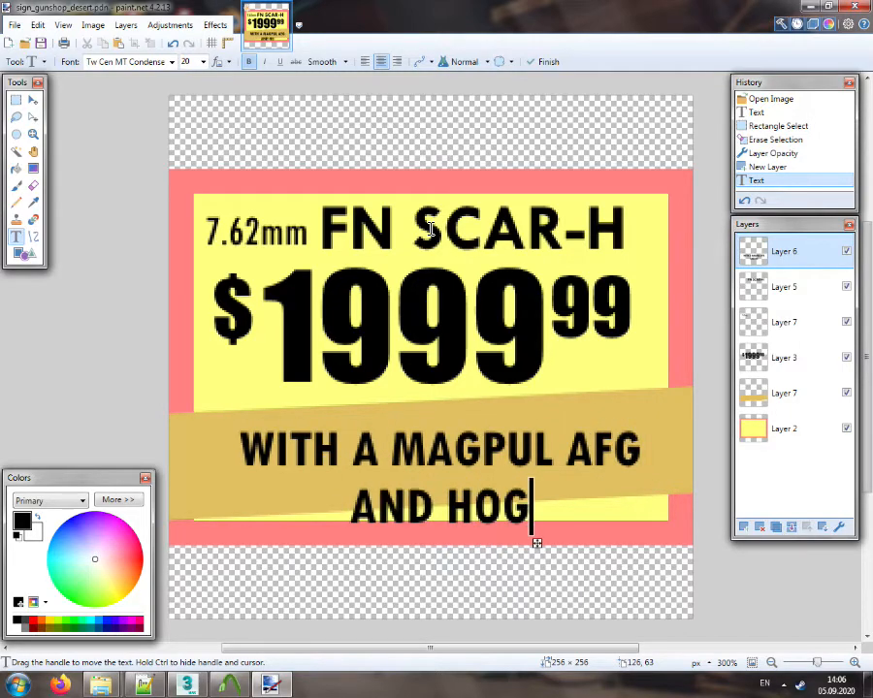
type("UE GRIP")
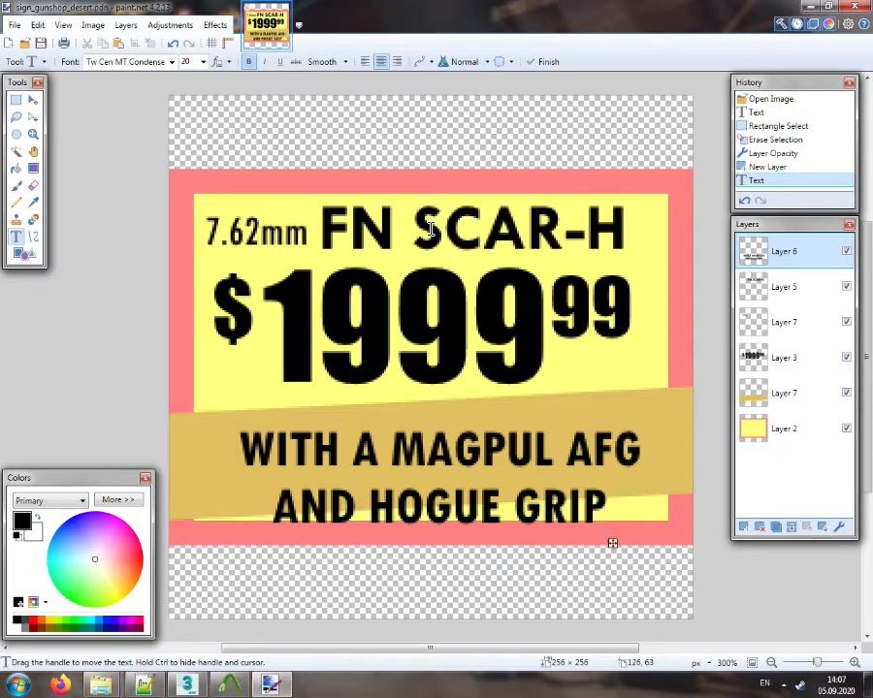
type("S")
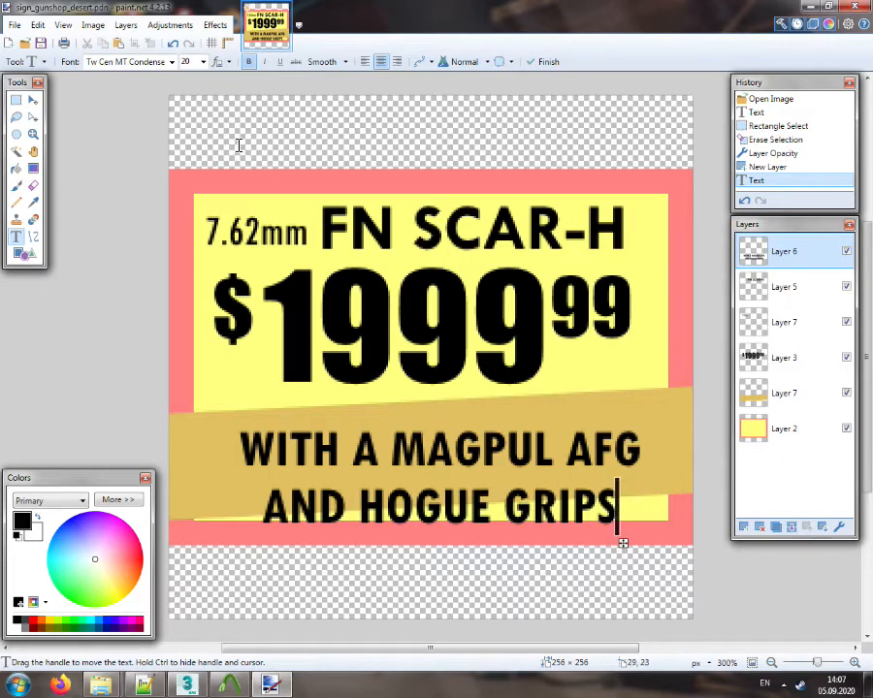
Change the slogan's first line to "WITH MAGPUL AFG'S"
left_click(393, 454)
key("BackSpace")
key("BackSpace")
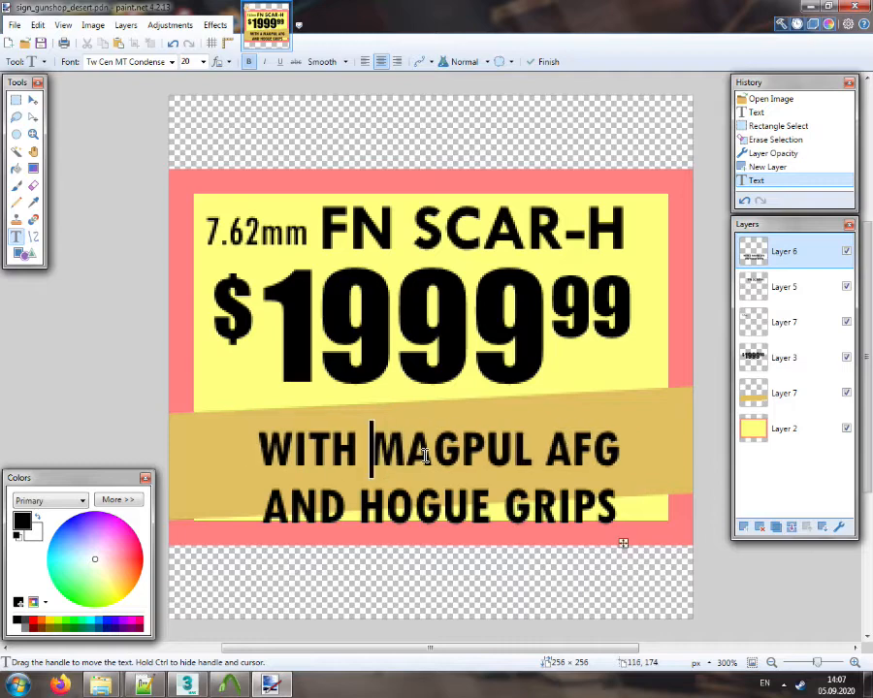
left_click(641, 447)
type("'S")
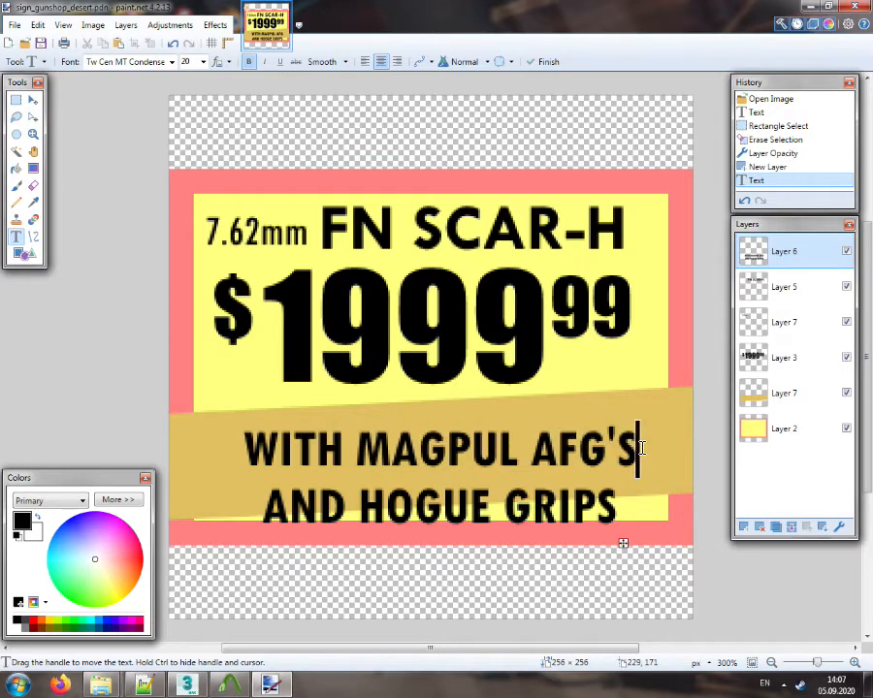
Make the slogan italic in Tw Cen MT and move it up onto the tan band
left_click(264, 62)
left_click(171, 62)
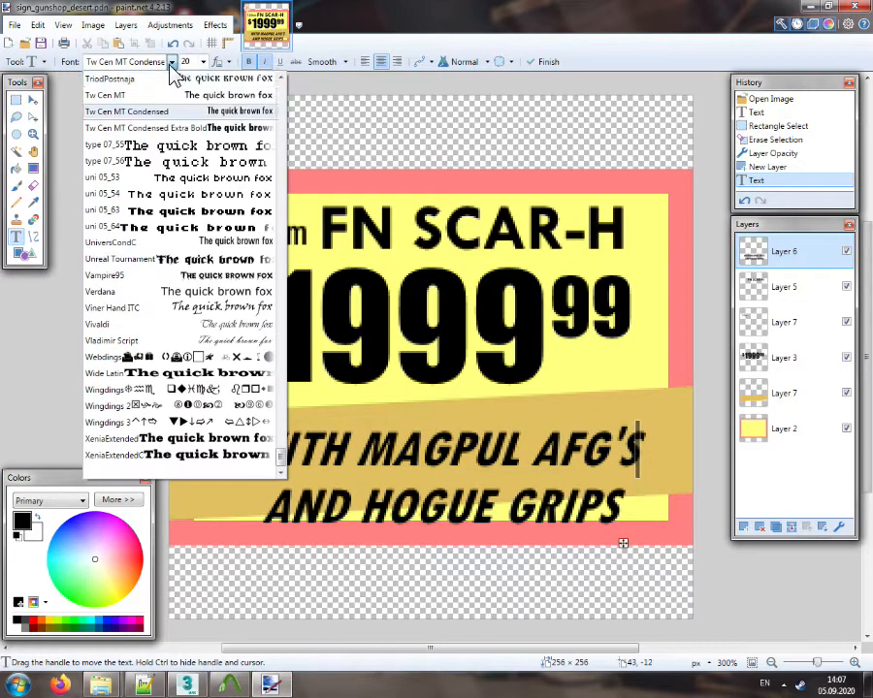
left_click(171, 92)
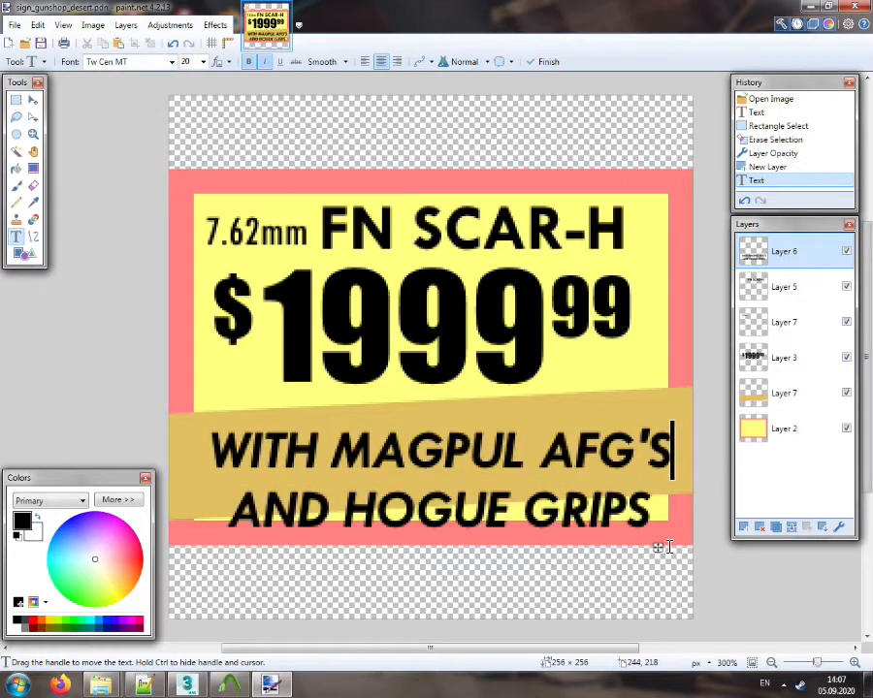
left_click_drag(660, 545, 661, 520)
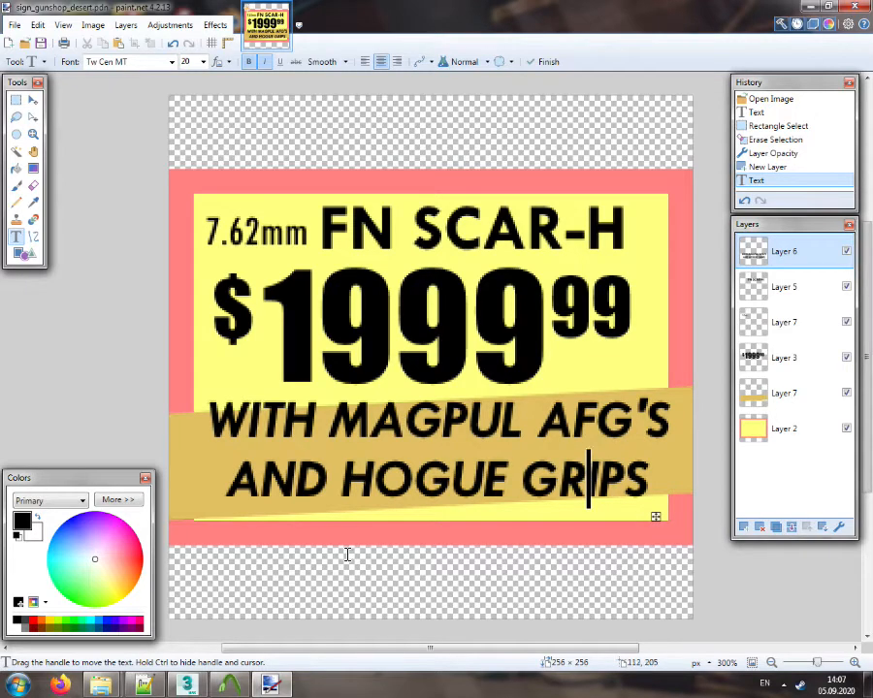
Switch to Crowbar, view v_rifle_ak47.mdl as a replacement, and examine the SCAR's receiver markings, stock and grips up close
left_click(229, 686)
left_click(64, 560)
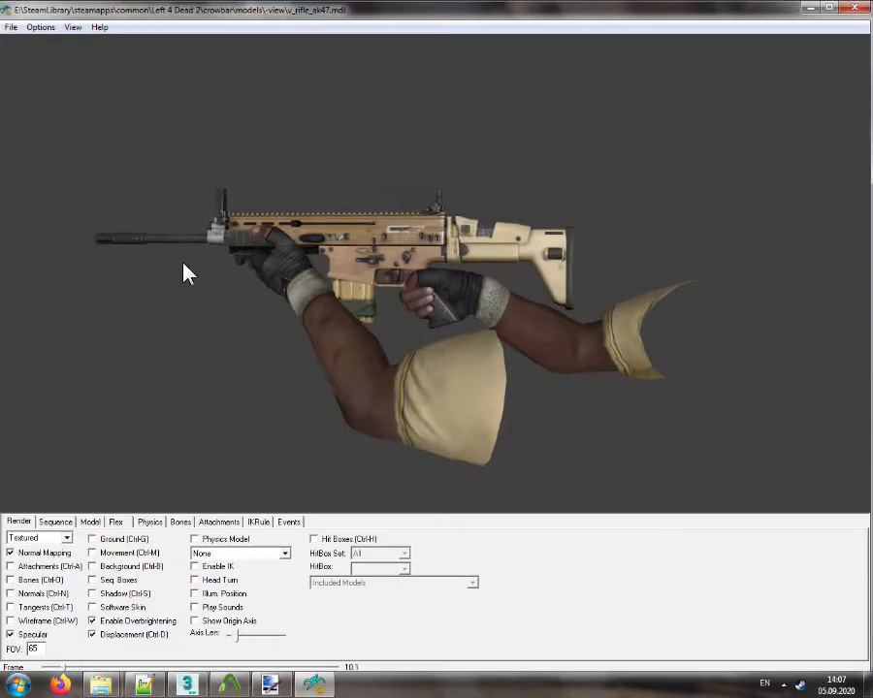
right_click_drag(493, 282, 529, 201)
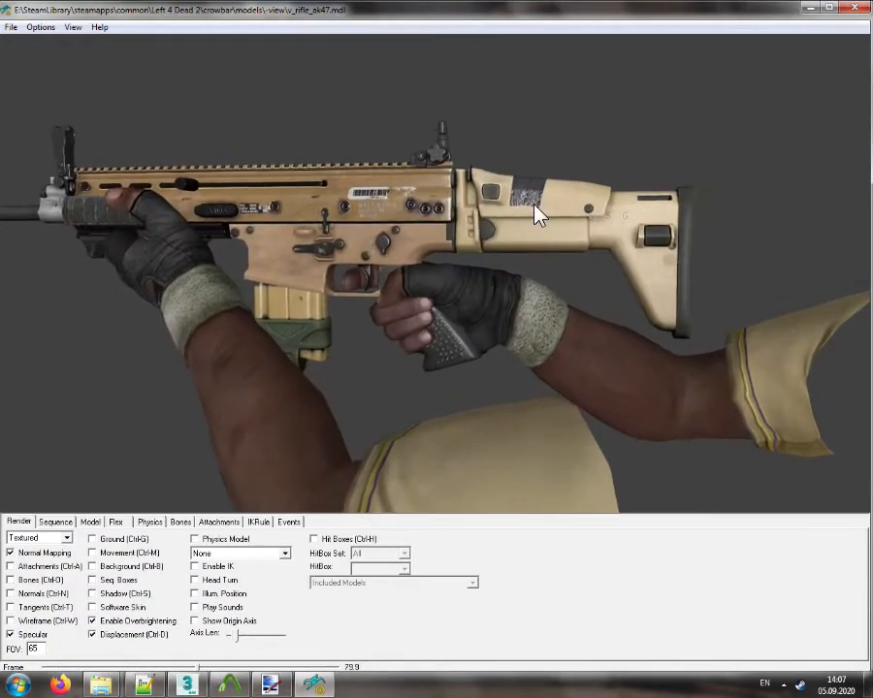
left_click_drag(539, 270, 508, 270)
right_click_drag(341, 271, 332, 202)
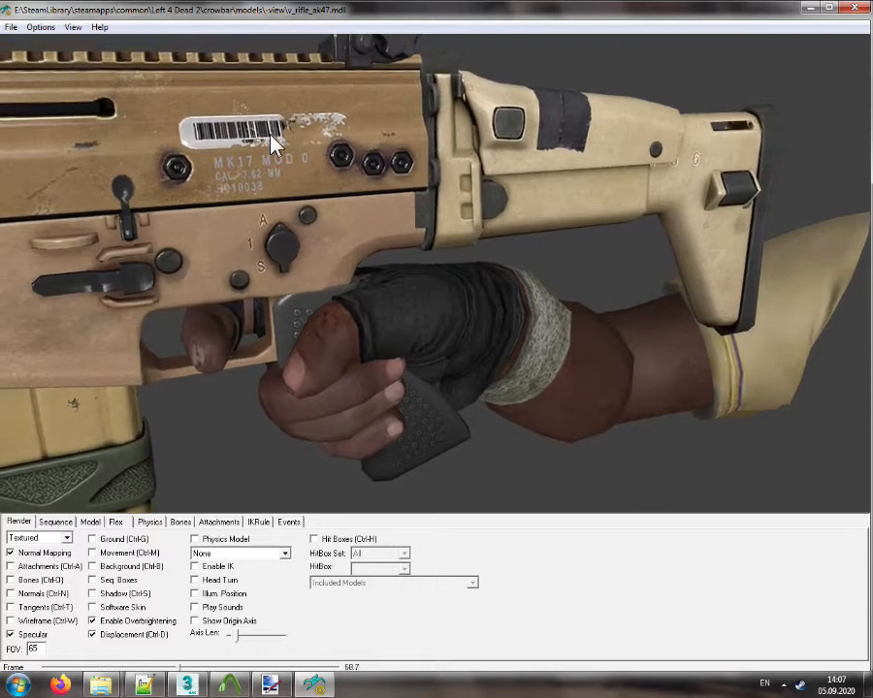
mouse_move(303, 151)
right_mouse_down()
mouse_move(288, 141)
mouse_move(292, 148)
right_mouse_up()
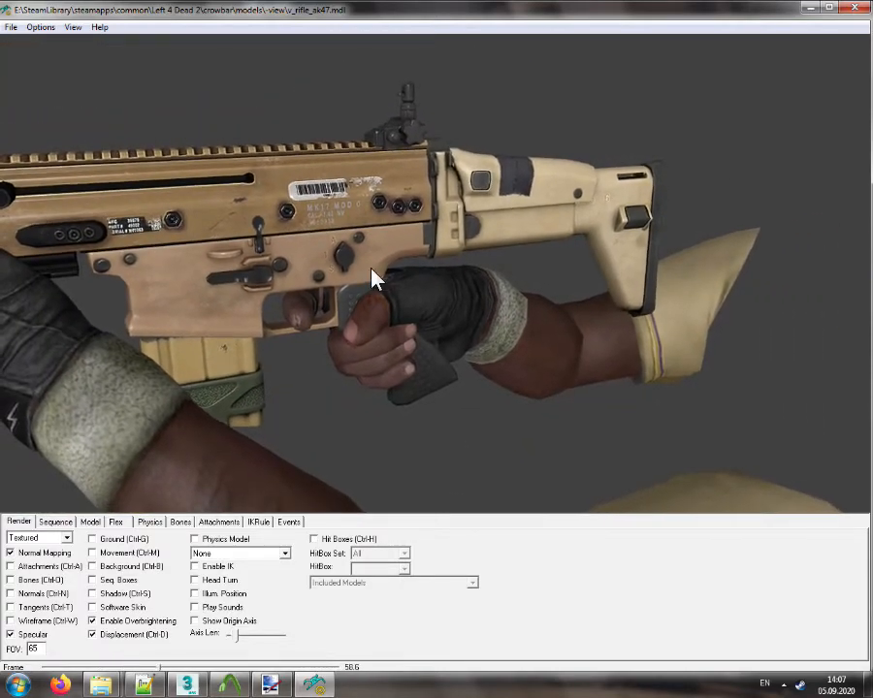
left_click_drag(377, 274, 477, 298)
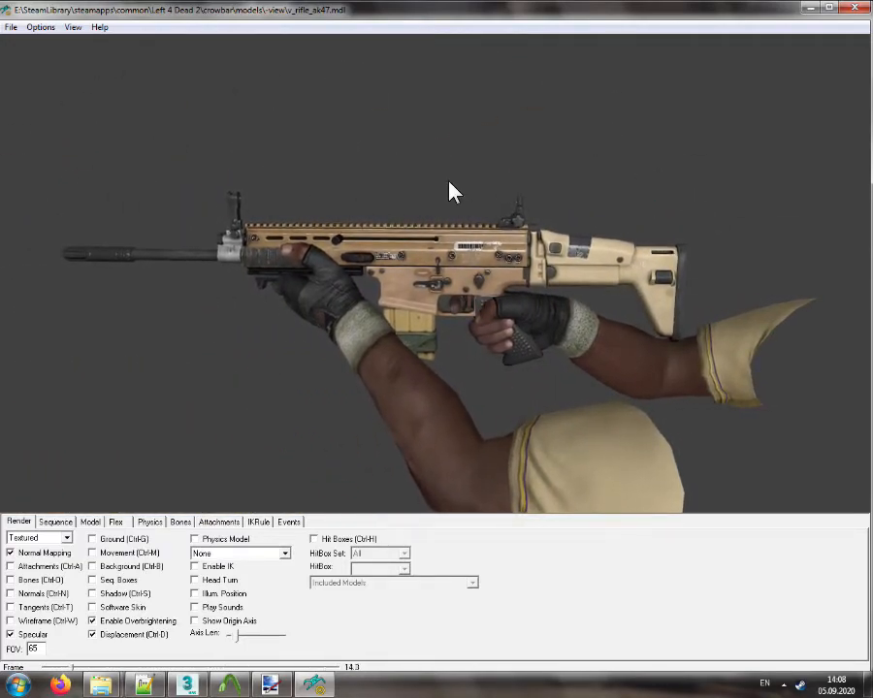
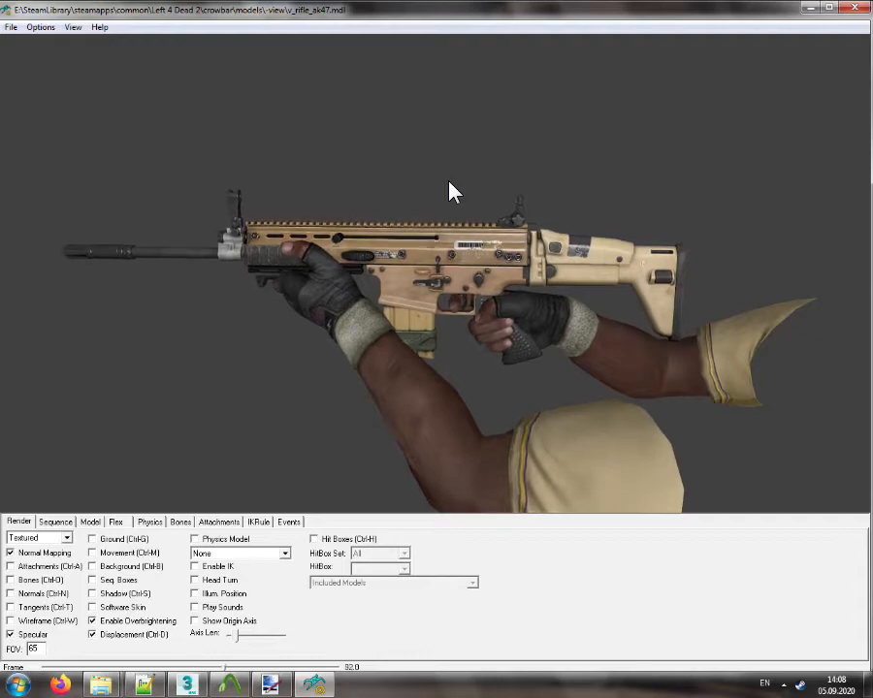
mouse_move(450, 191)
left_mouse_down()
mouse_move(467, 182)
mouse_move(470, 194)
mouse_move(456, 194)
mouse_move(451, 181)
mouse_move(459, 194)
left_mouse_up()
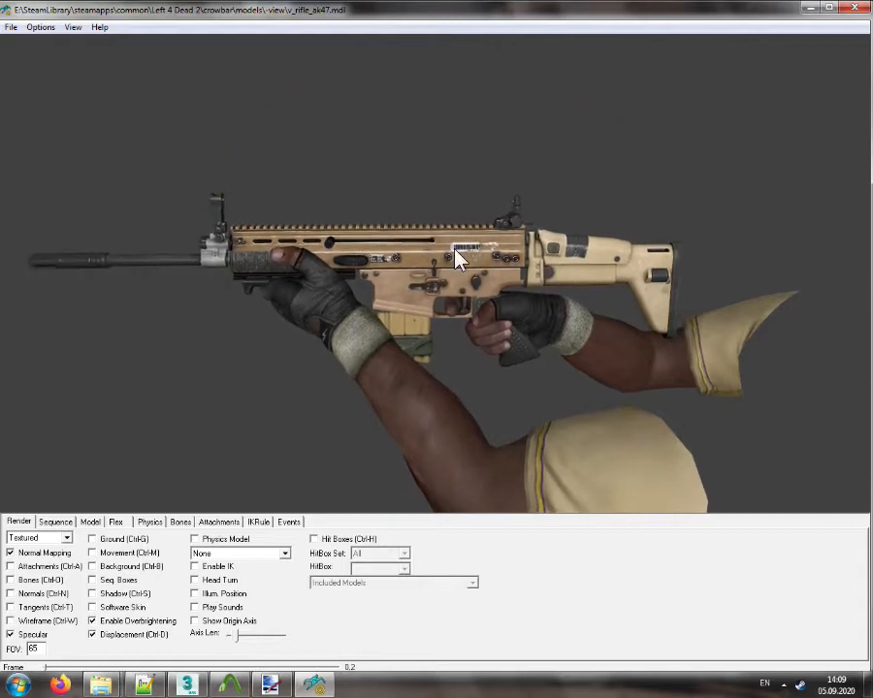
mouse_move(578, 250)
left_mouse_down()
mouse_move(565, 253)
mouse_move(582, 258)
left_mouse_up()
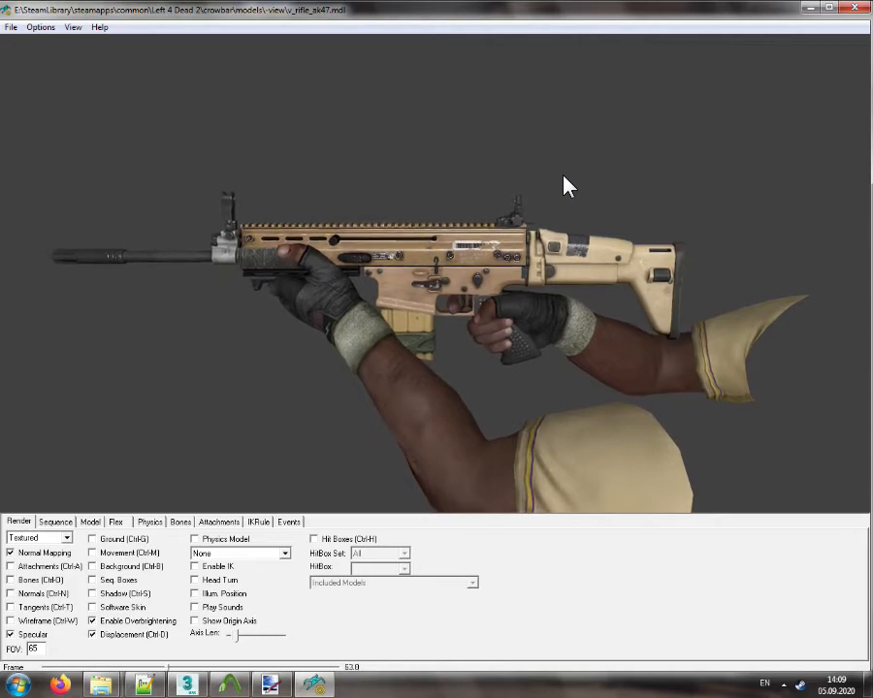
left_click_drag(563, 175, 601, 150)
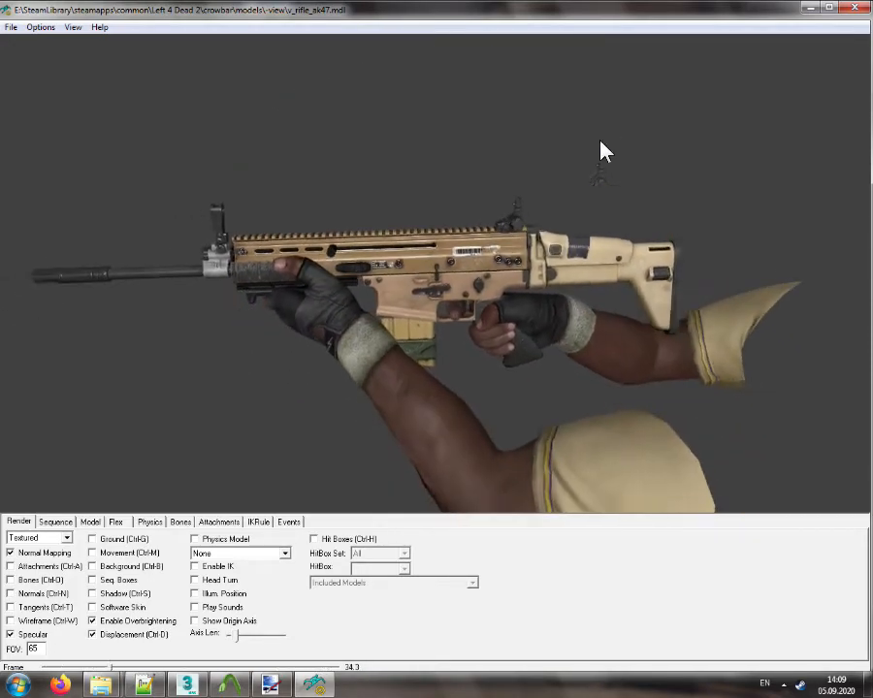
left_click(860, 9)
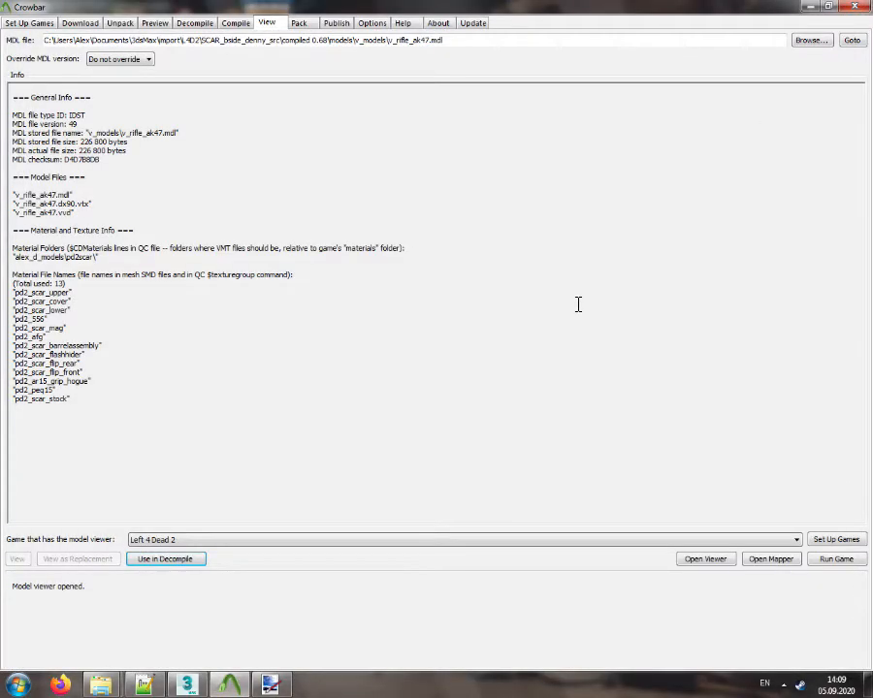
Return to paint.net and rotate the slogan layer by 3 degrees to follow the slanted tan band
left_click(230, 684)
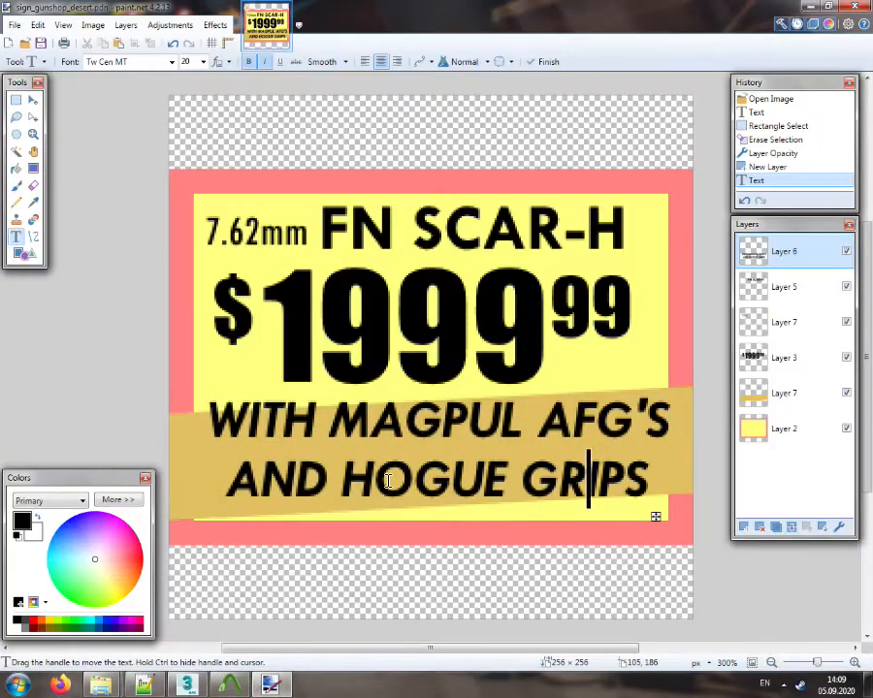
left_click(171, 26)
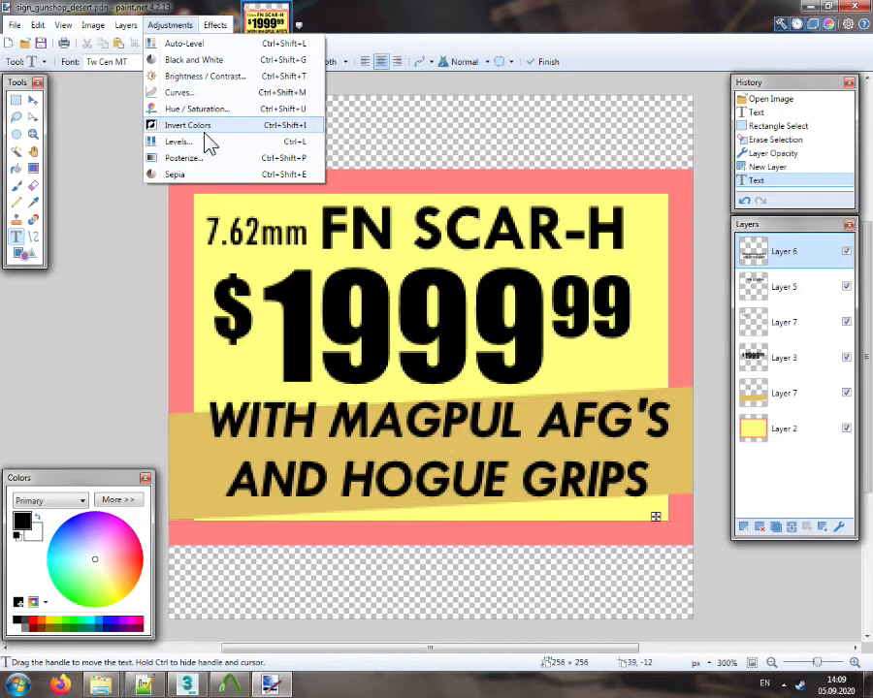
mouse_move(126, 25)
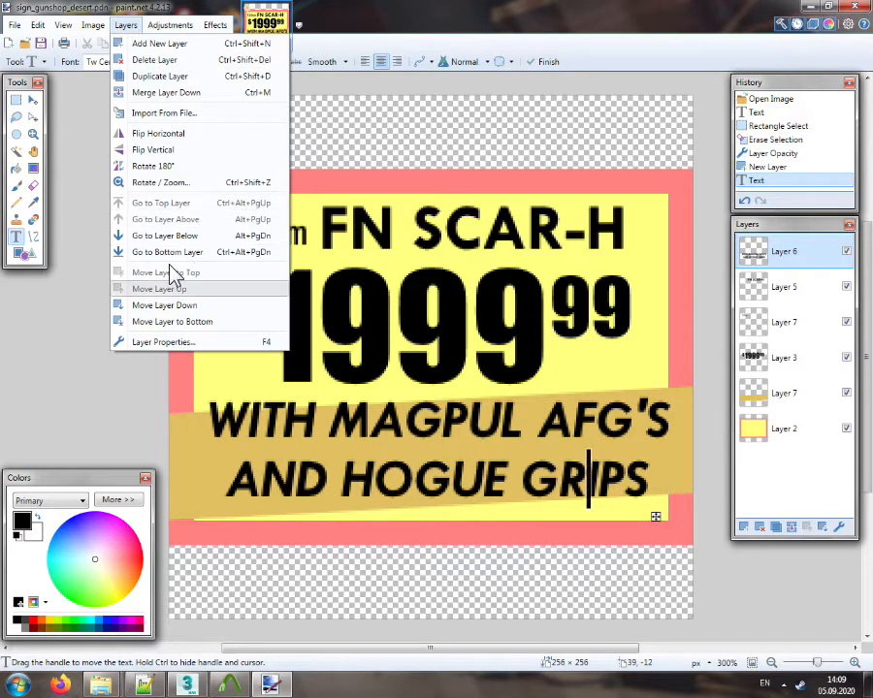
left_click(158, 182)
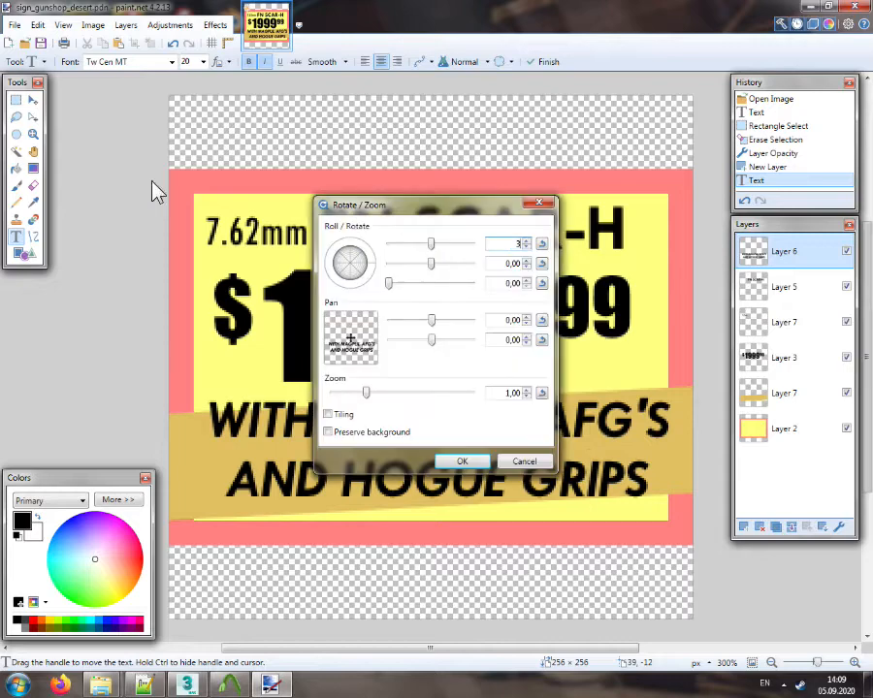
type("3")
key("Return")
Move the whole slogan on Layer 6 slightly down and left to center it on the tan band, and clear the selection
left_click(33, 100)
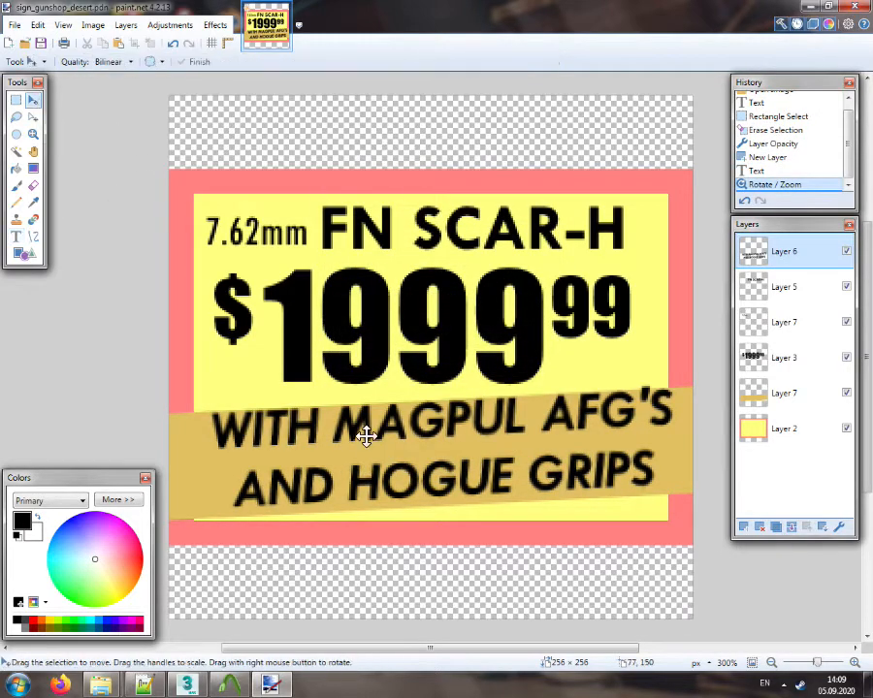
key("ctrl+a")
left_click_drag(431, 446, 422, 456)
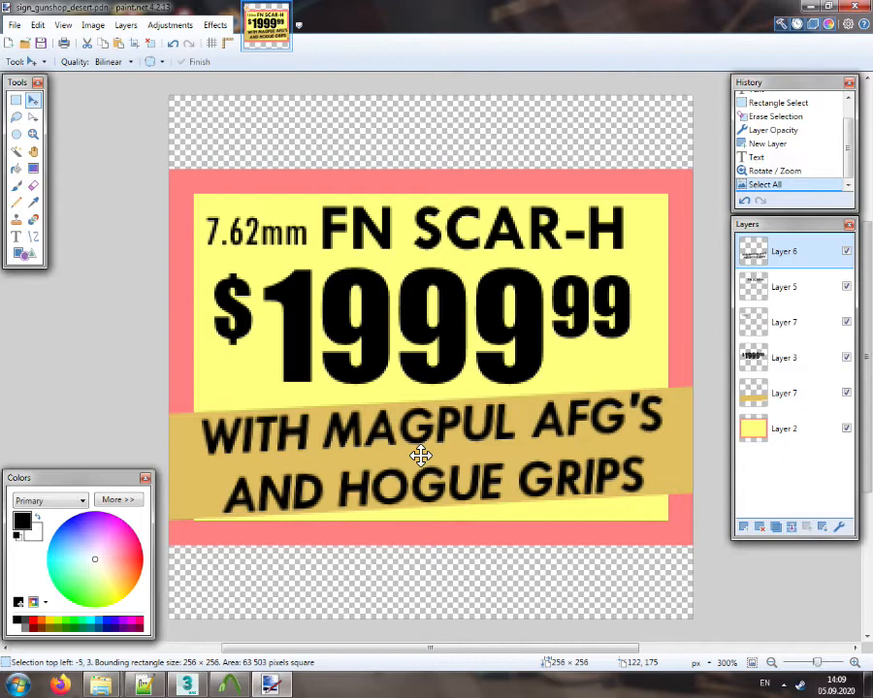
left_click_drag(420, 457, 418, 457)
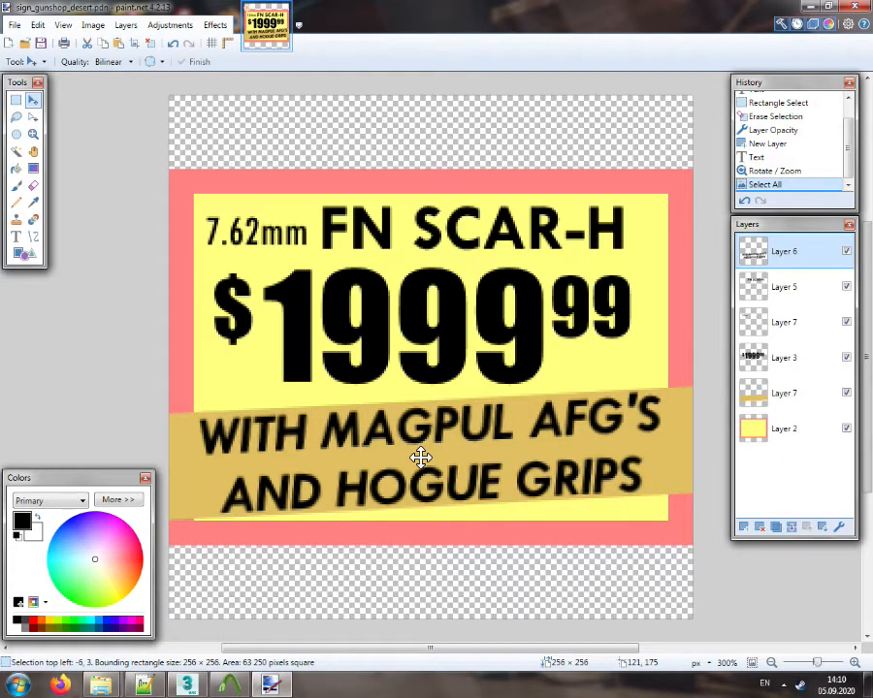
key("Right")
key("ctrl+d")
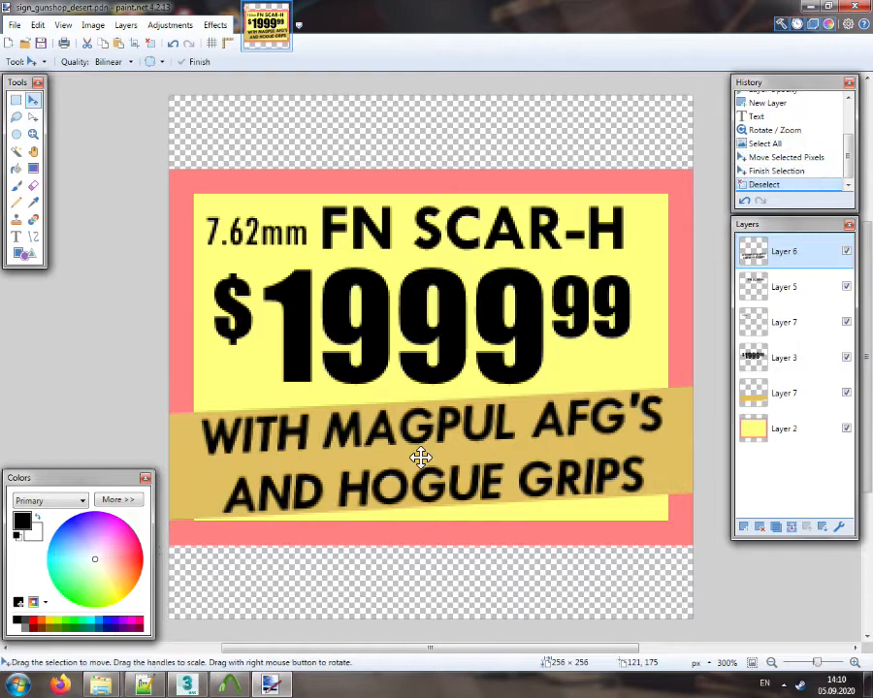
Start saving the finished sign under a new name and browse to Новая папка Cobra\scar\tex on drive D
left_click(753, 663)
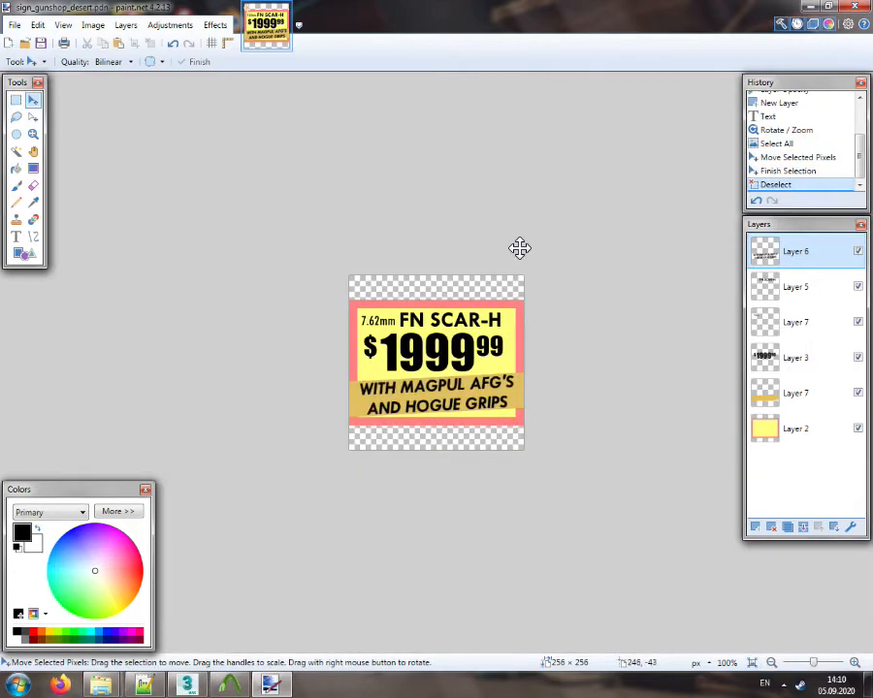
left_click(15, 24)
left_click(206, 298)
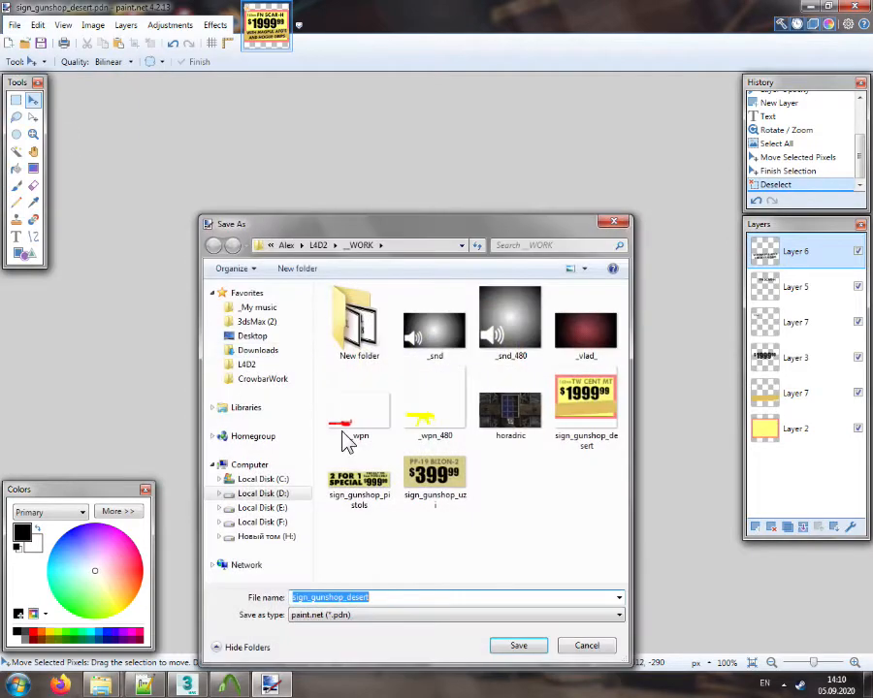
left_click(254, 496)
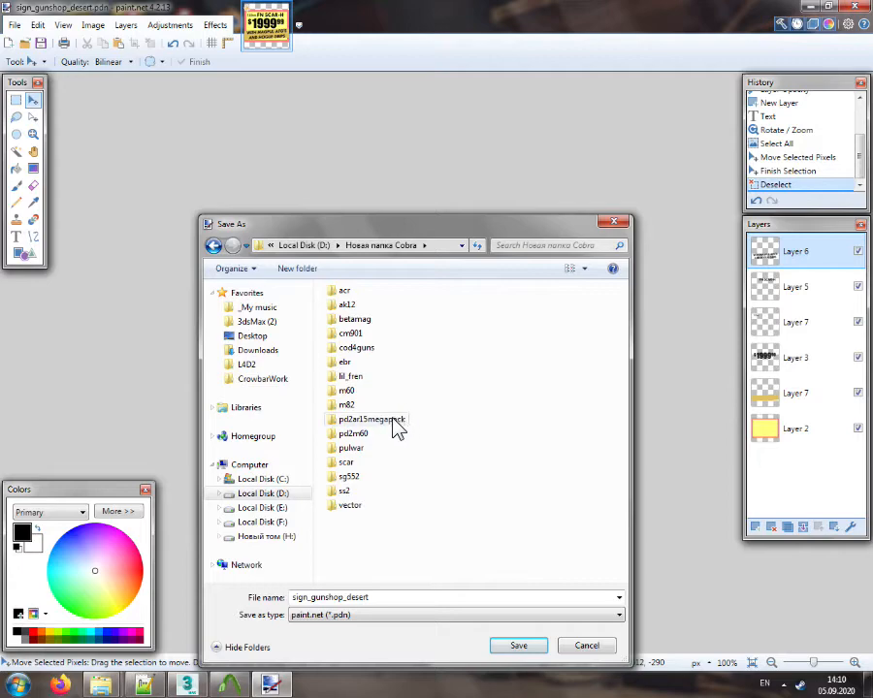
double_click(353, 461)
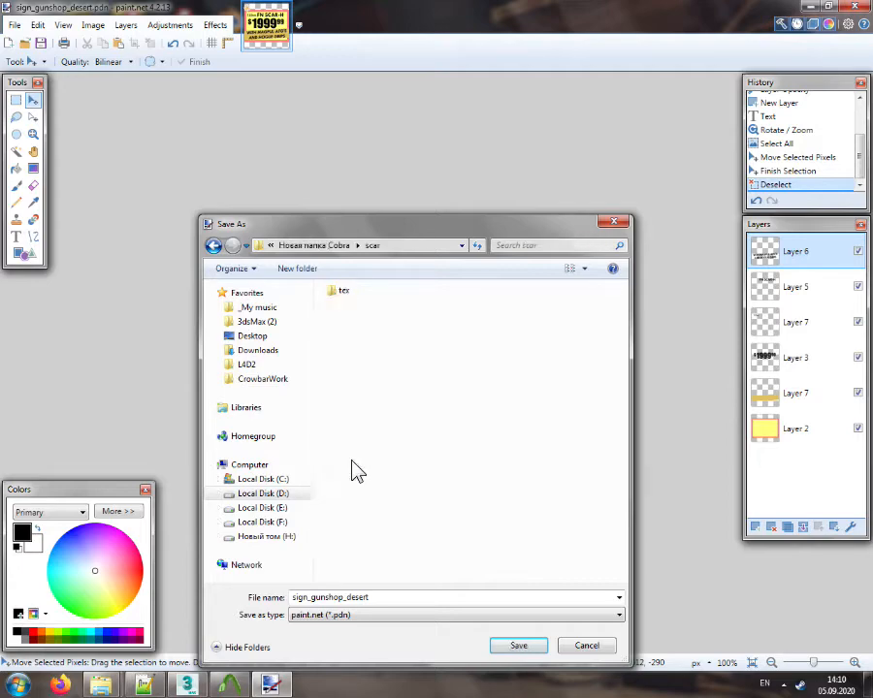
double_click(340, 291)
Save the sign as sign_gunshop_AK47 in PNG format with auto-detected bit depth, flatten its layers, and close paint.net
left_click(384, 595)
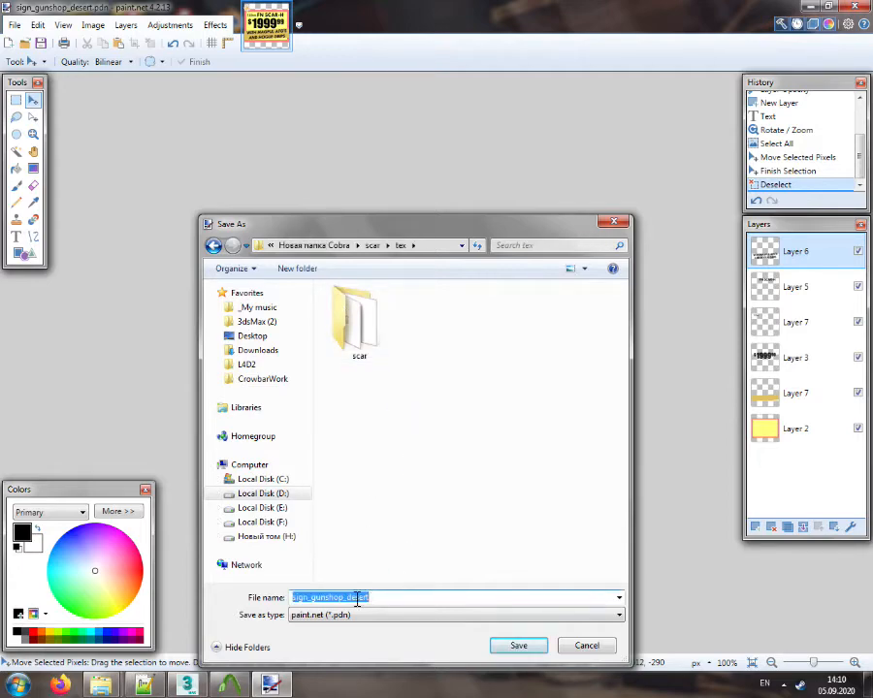
left_click_drag(347, 598, 417, 600)
type("AK")
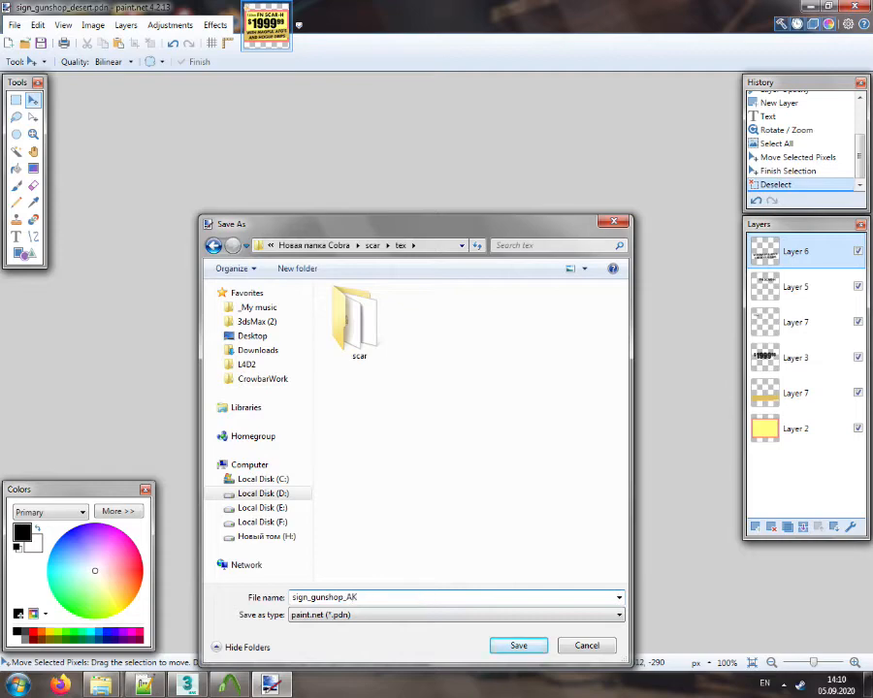
type("47")
left_click(398, 615)
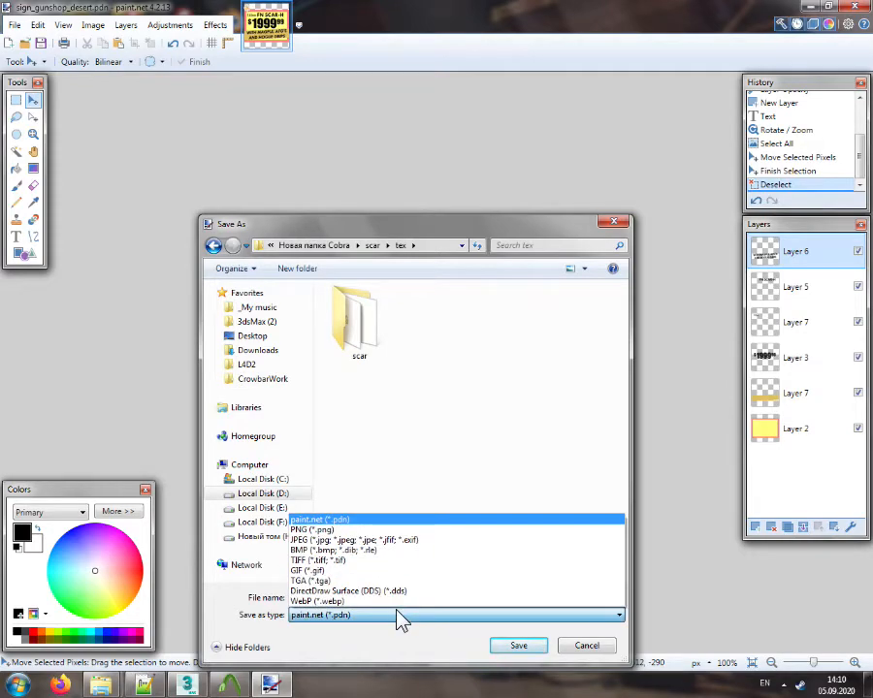
left_click(349, 531)
left_click(504, 647)
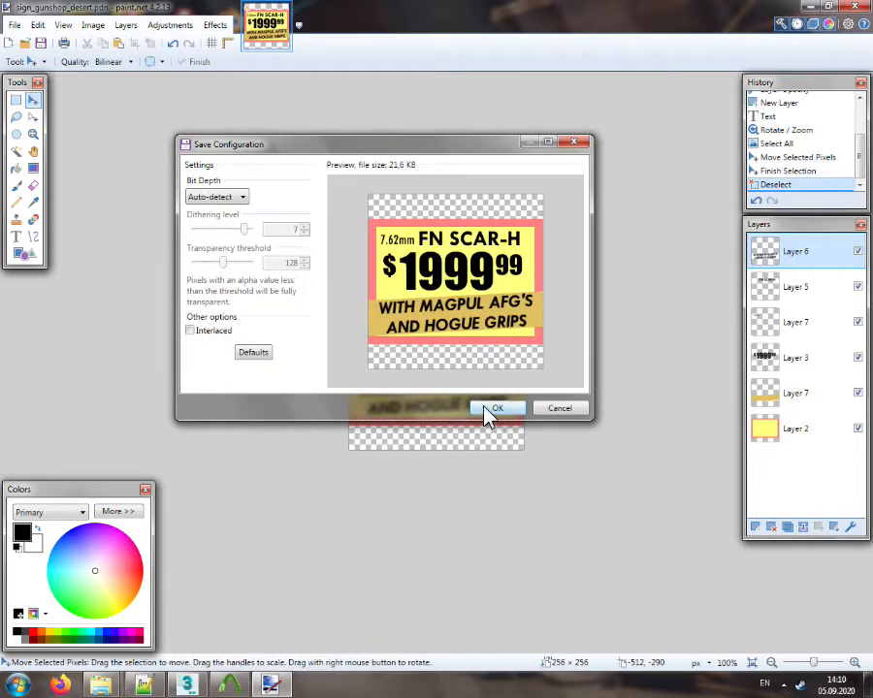
left_click(490, 411)
left_click(441, 367)
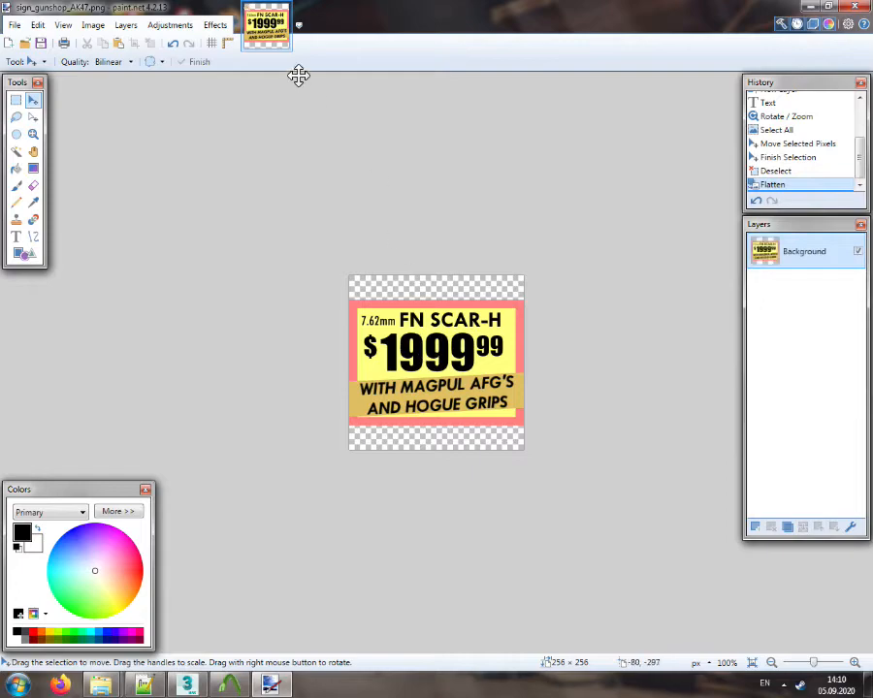
left_click(854, 6)
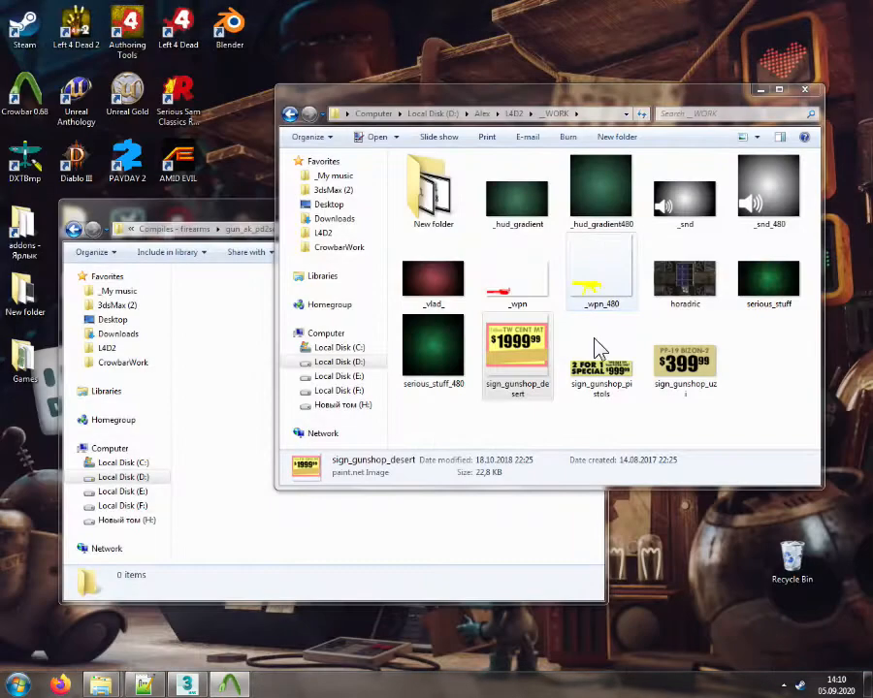
Open VTFEdit and import sign_gunshop_AK47.png with DXT1 normal format, DXT5 alpha format and generated mipmaps
left_click(541, 423)
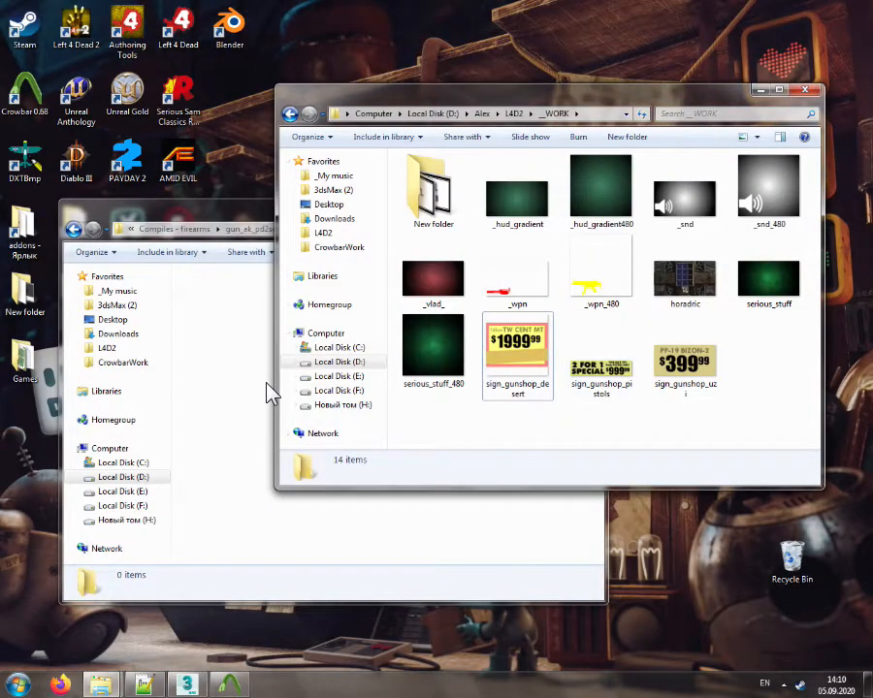
key("super")
left_click(56, 39)
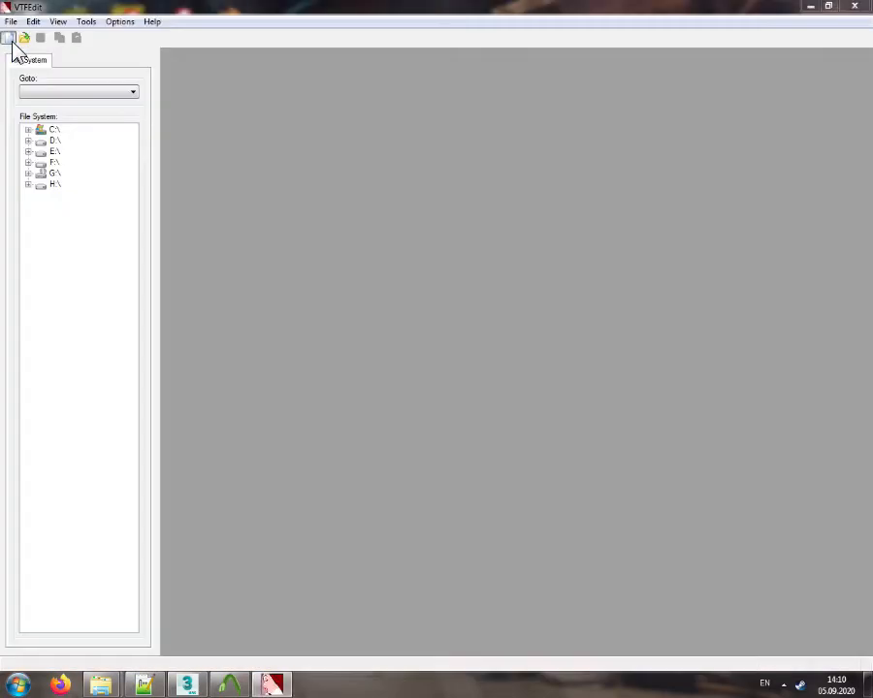
left_click(12, 39)
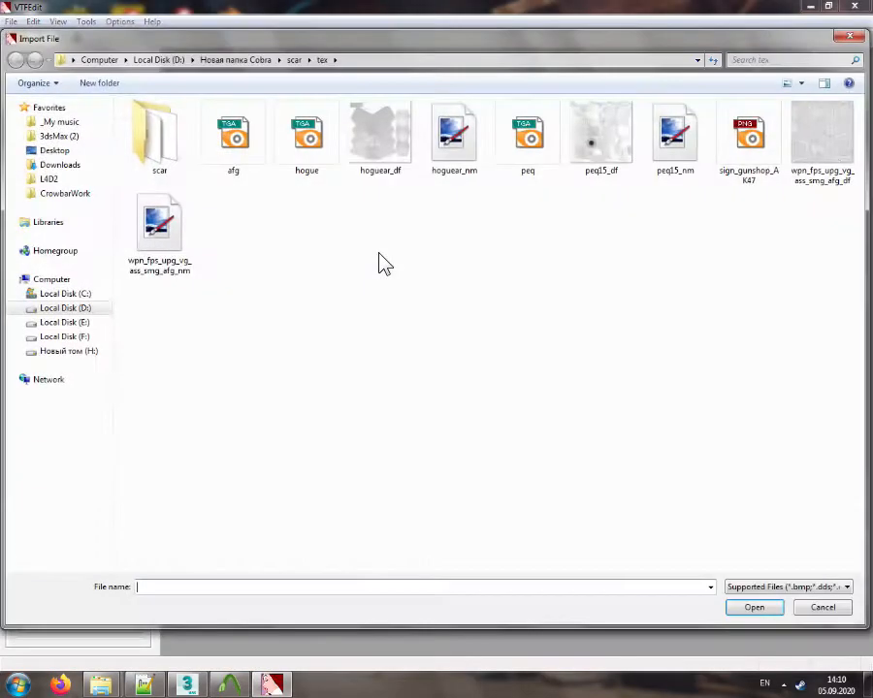
double_click(749, 138)
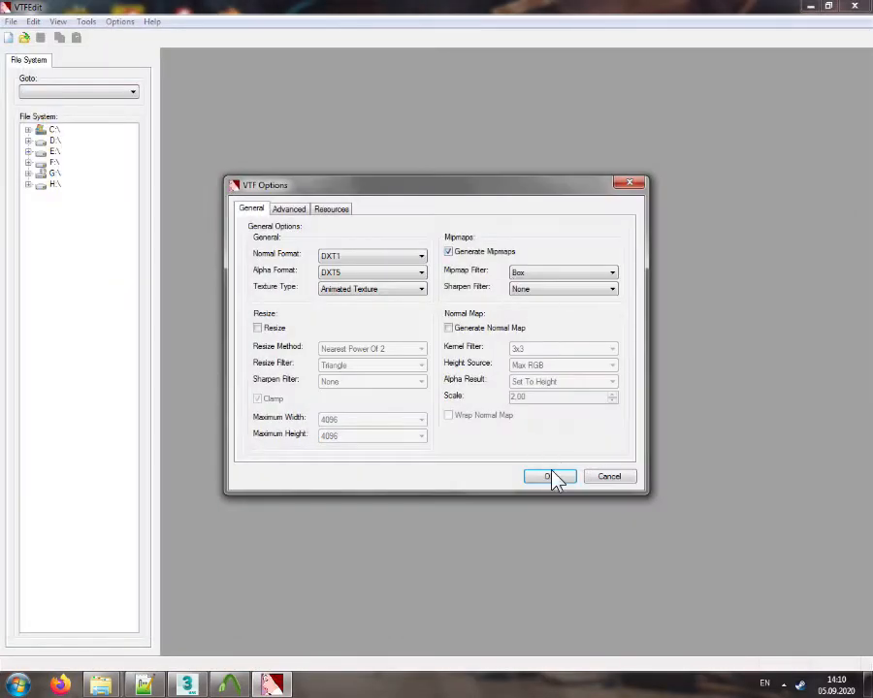
left_click(550, 475)
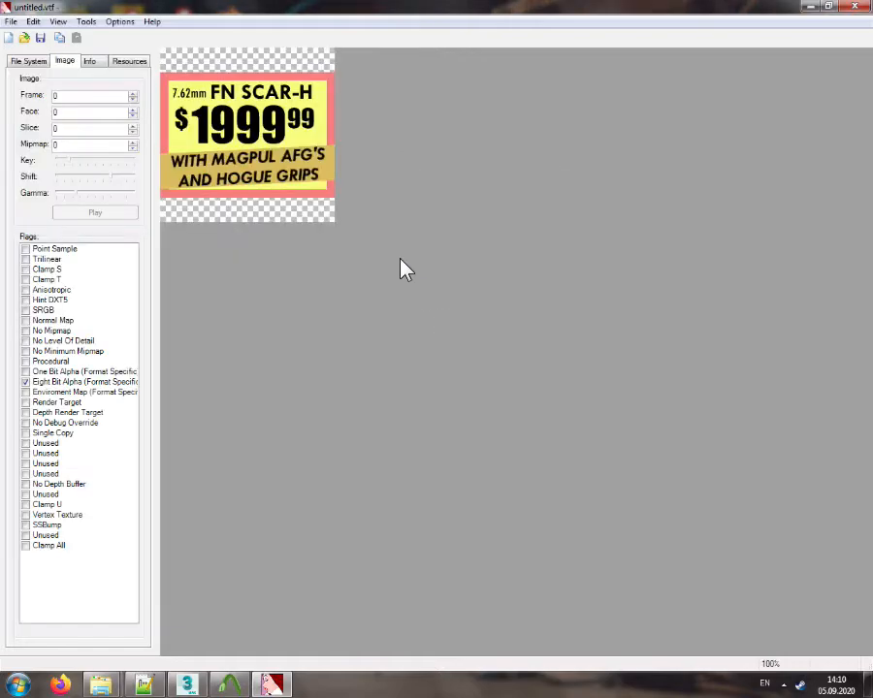
Save the imported texture as the VTF file sign_gunshop_AK47 in the tex folder and close VTFEdit
left_click(40, 38)
type("s")
key("Down")
key("Down")
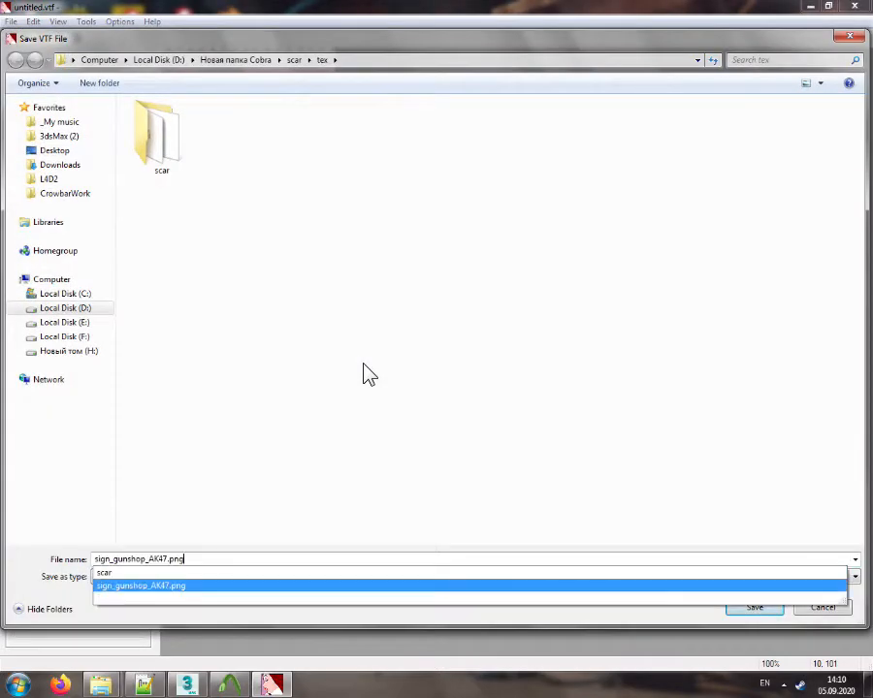
key("BackSpace")
key("BackSpace")
key("BackSpace")
key("BackSpace")
key("Return")
left_click(854, 7)
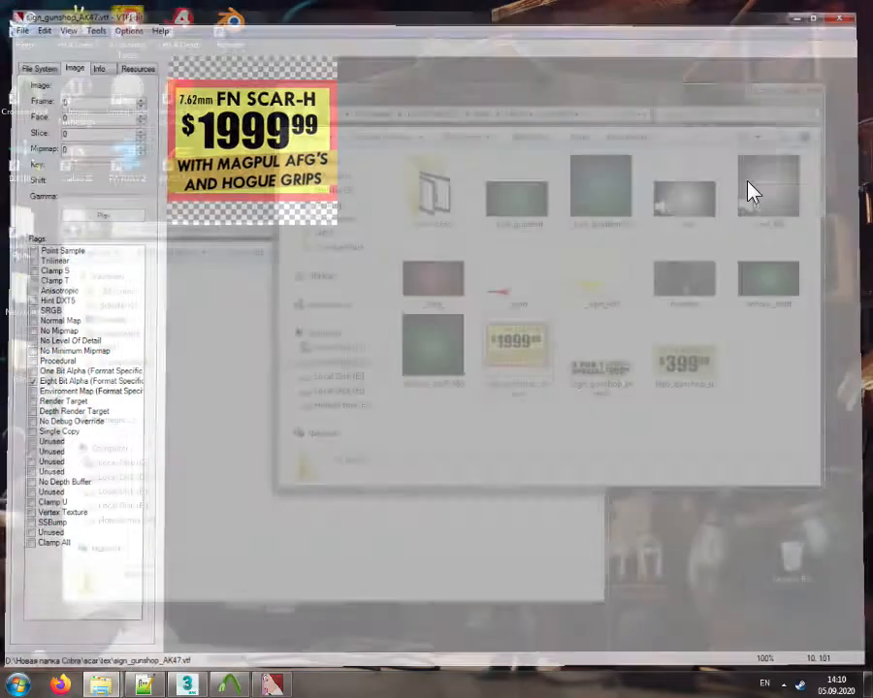
Move the sign_gunshop_AK47 Valve texture file from scar\tex on drive D into the addon's materials\signs folder
left_click(356, 362)
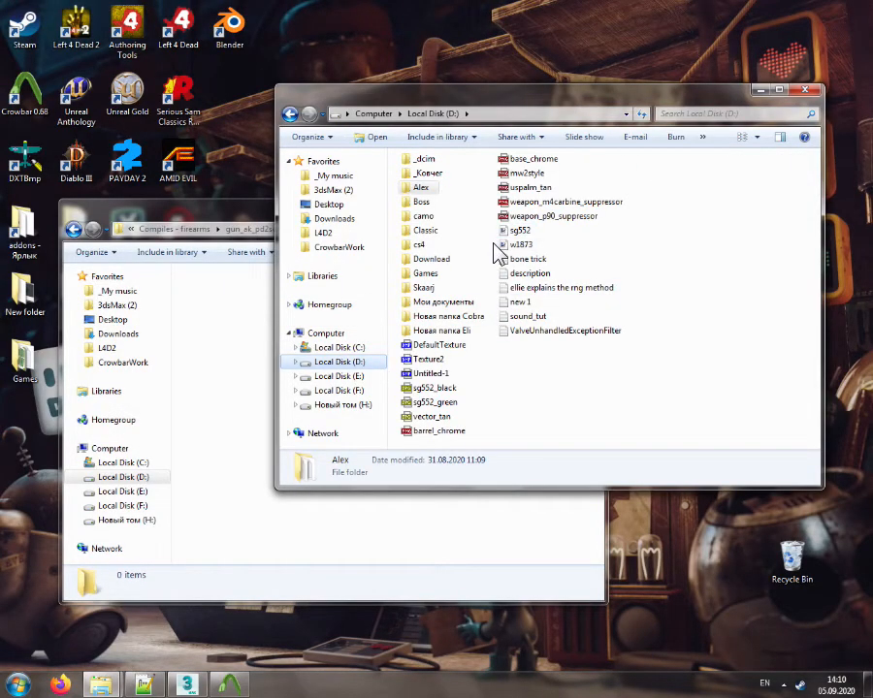
double_click(445, 320)
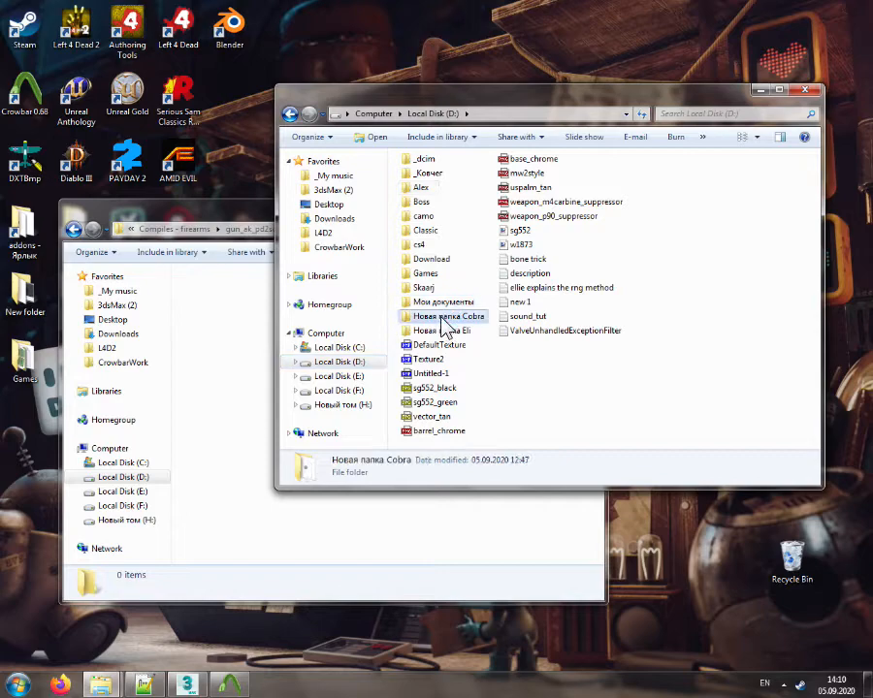
double_click(421, 332)
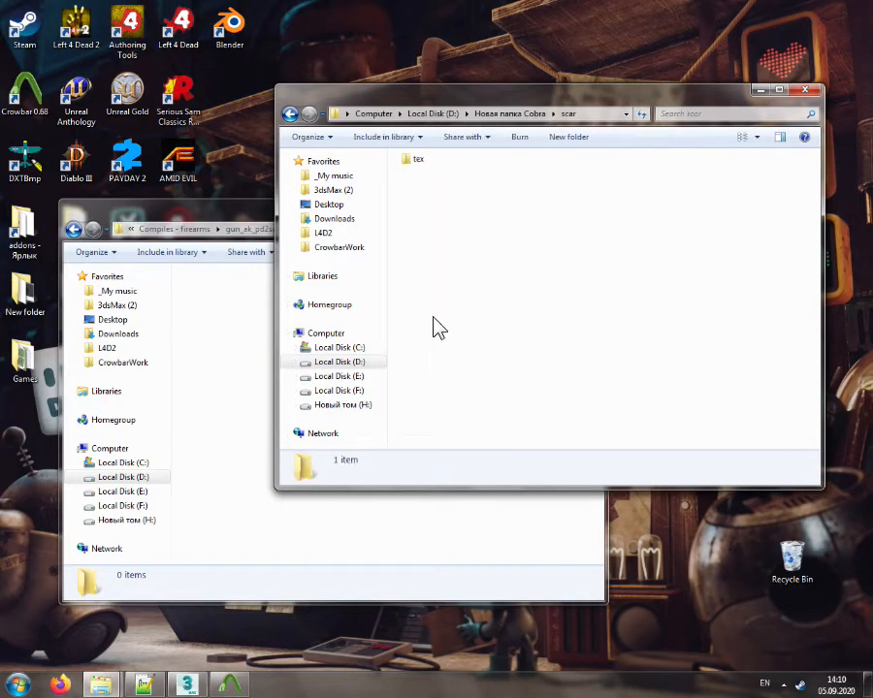
double_click(417, 162)
left_click_drag(488, 294, 218, 365)
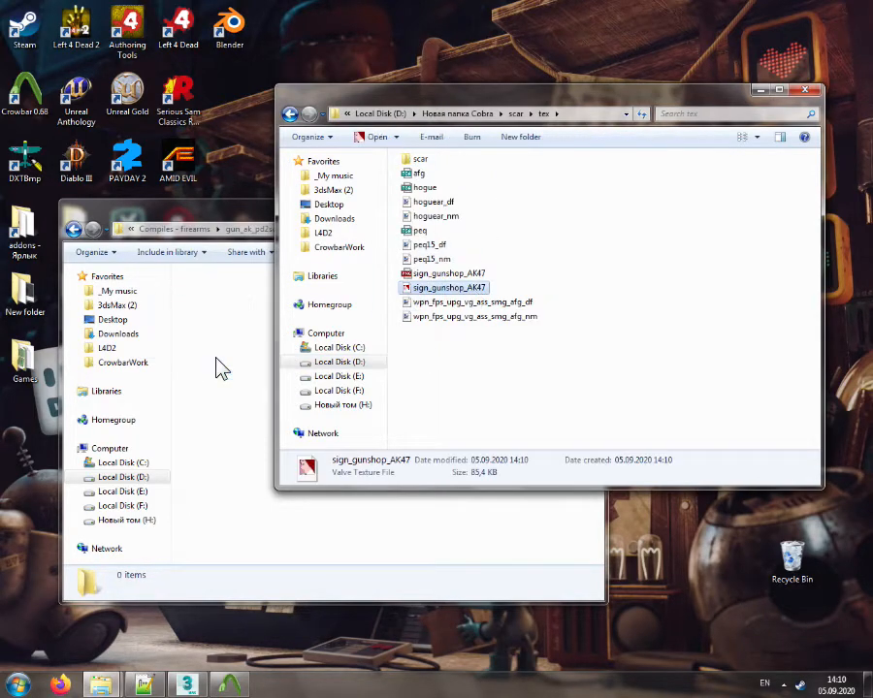
left_click(247, 375)
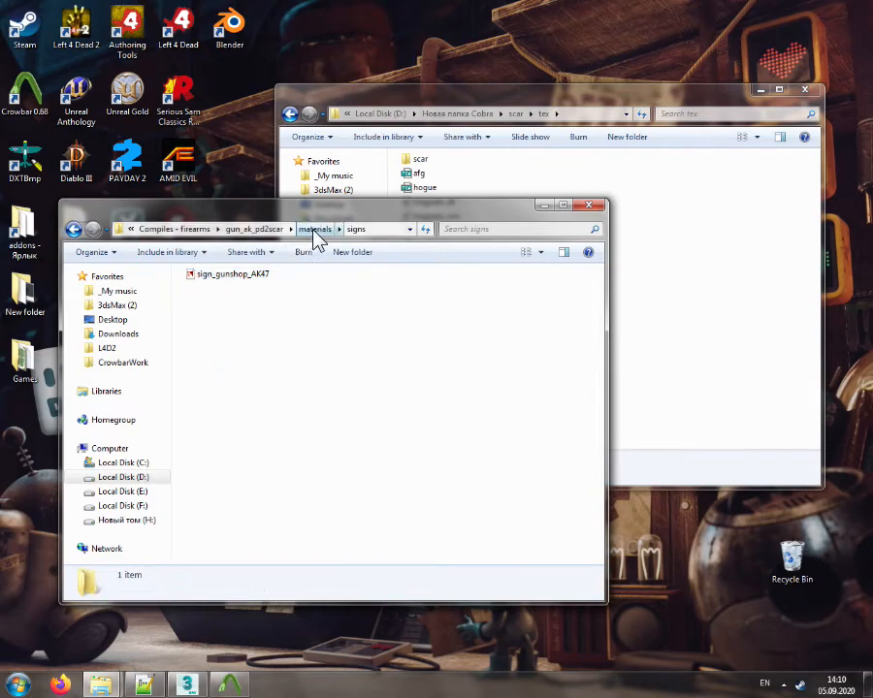
Review the contents of the gun_ak_pd2scar addon's materials, models, v_models and signs folders
left_click(317, 231)
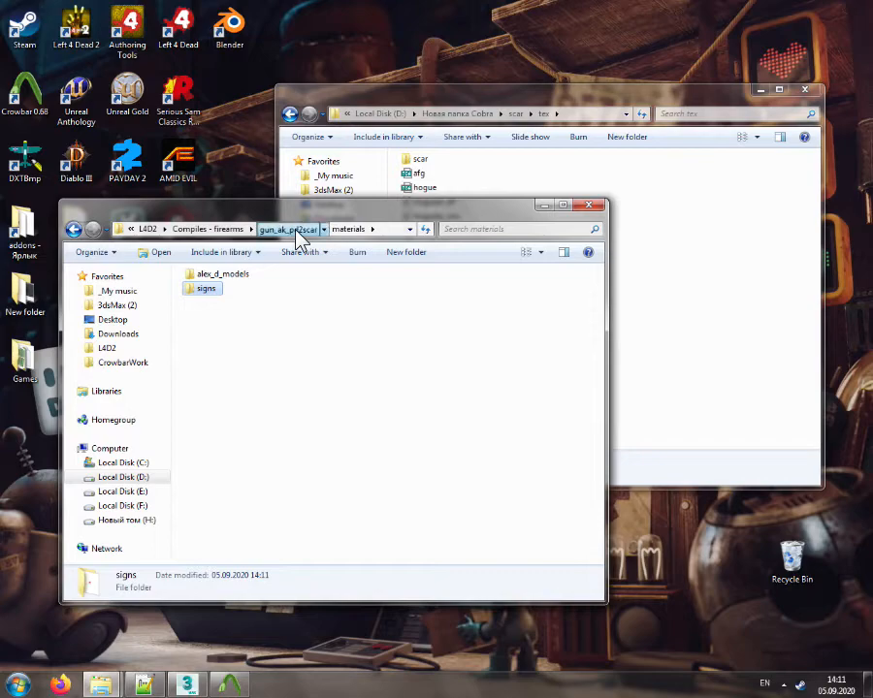
left_click(297, 232)
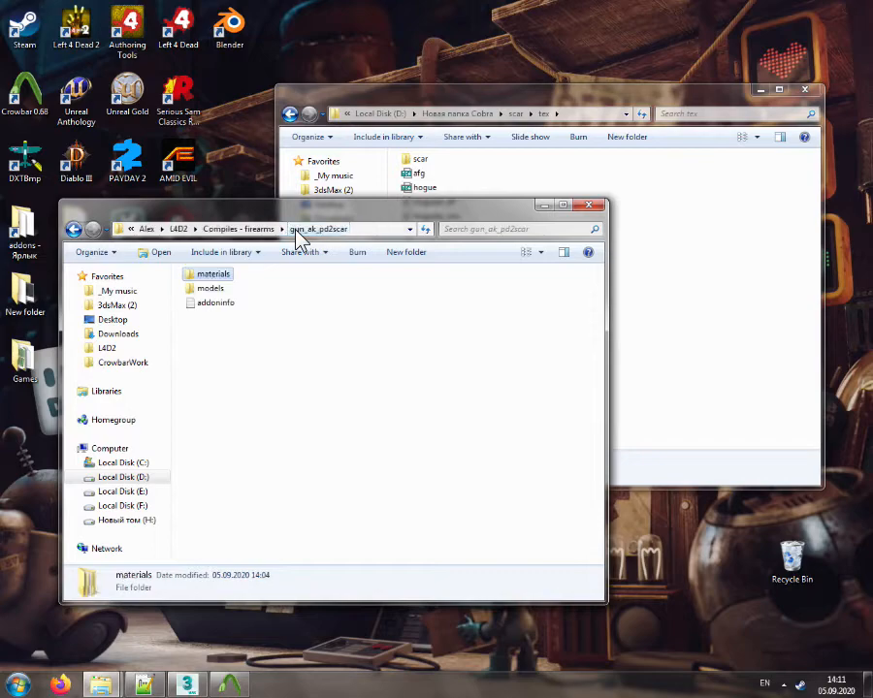
double_click(211, 288)
double_click(210, 276)
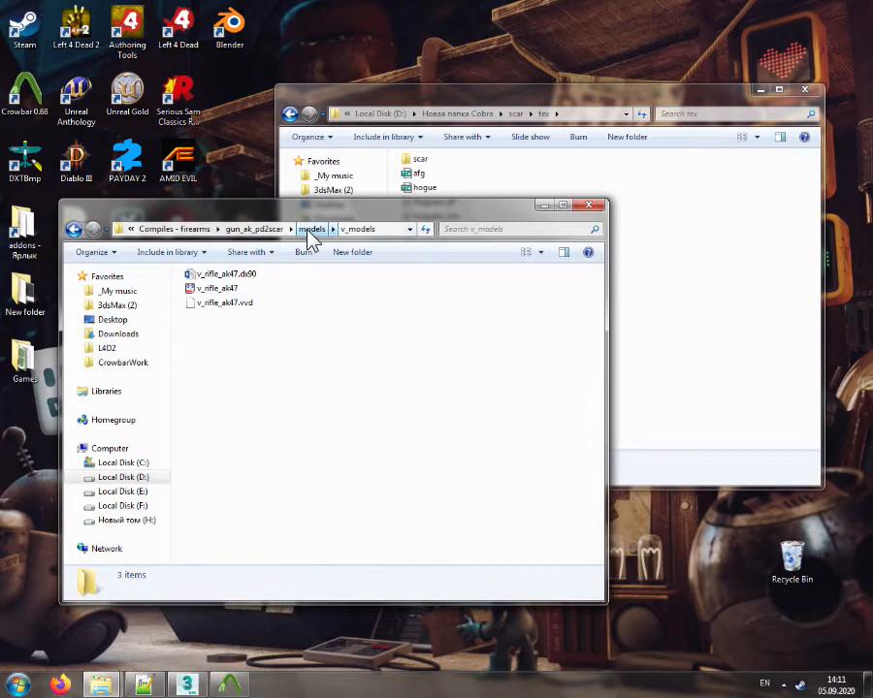
left_click(309, 233)
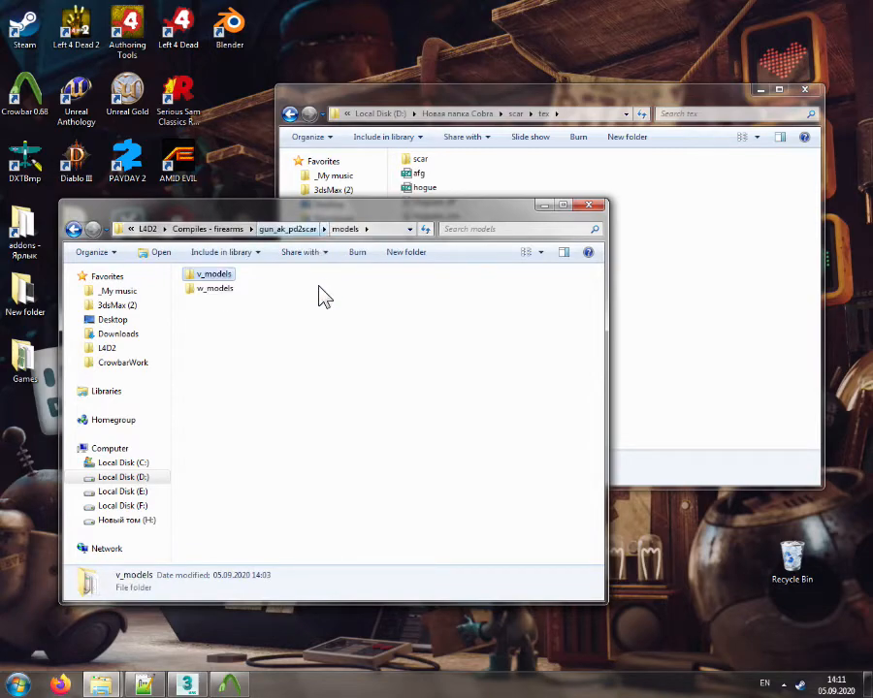
left_click(319, 293)
left_click(287, 230)
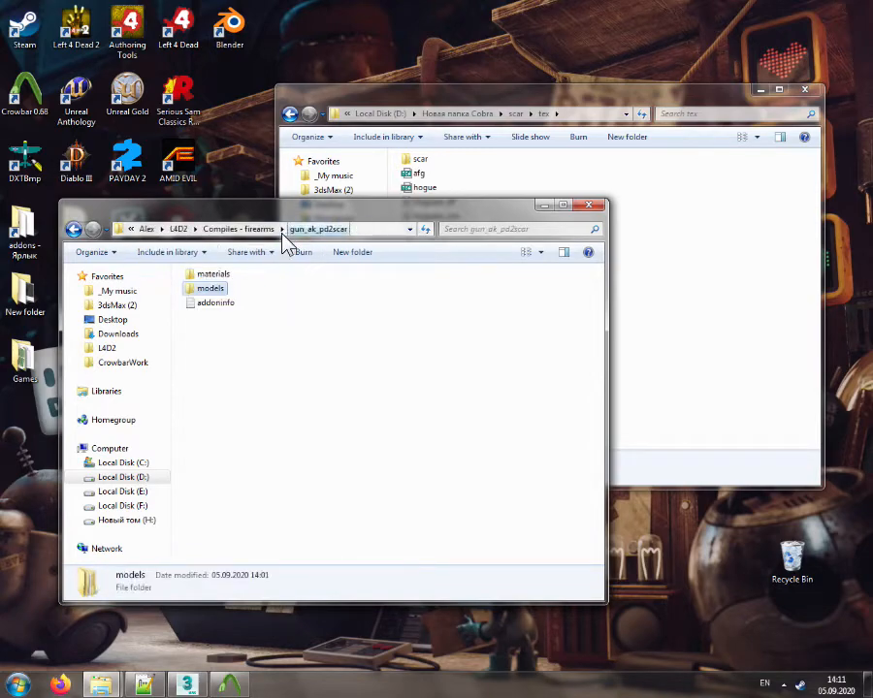
double_click(208, 275)
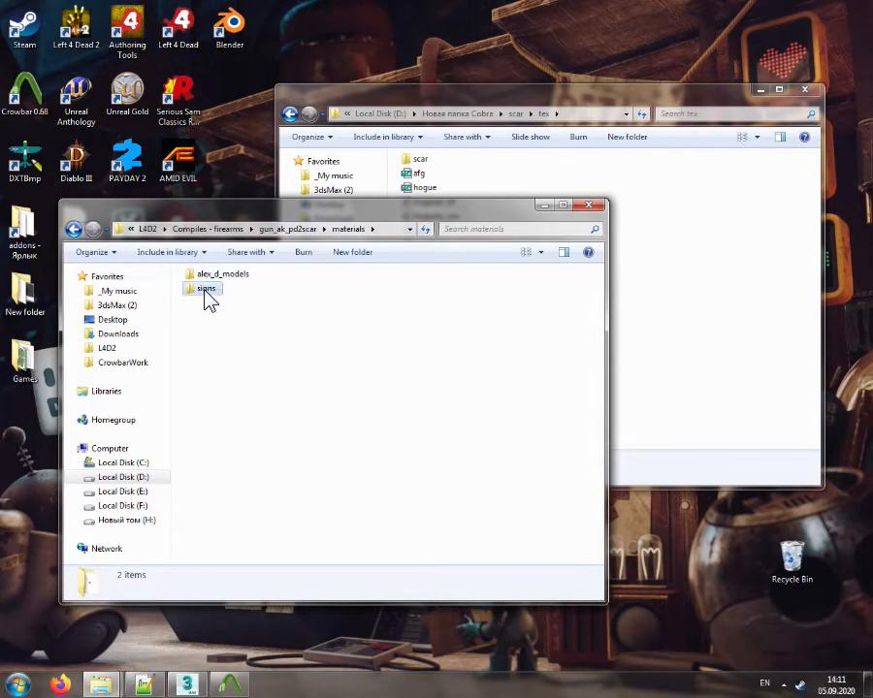
double_click(206, 289)
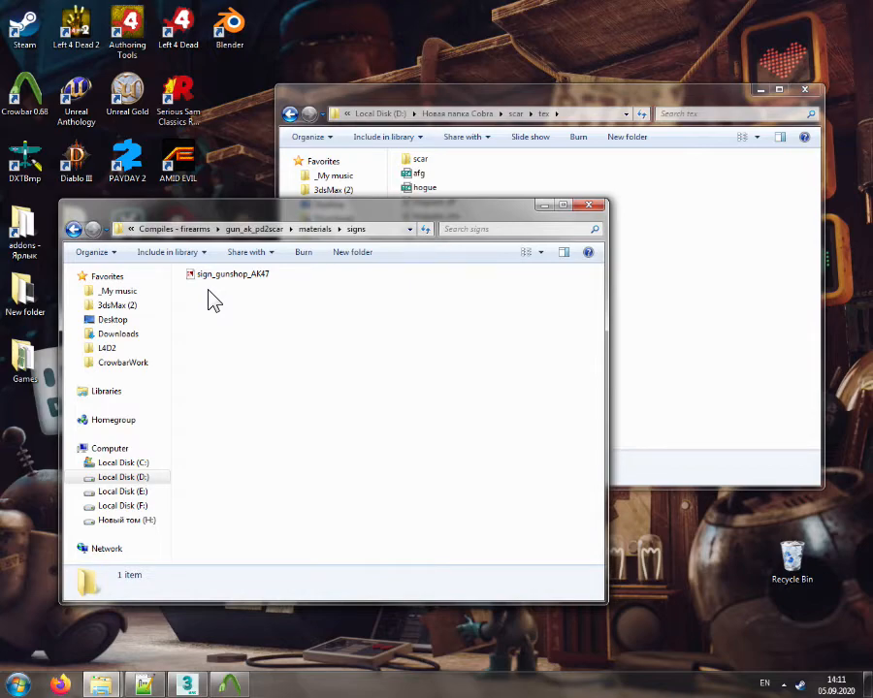
Delete the three w_rifle_sg552 model files from the addon's models\w_models\weapons folder
left_click(255, 230)
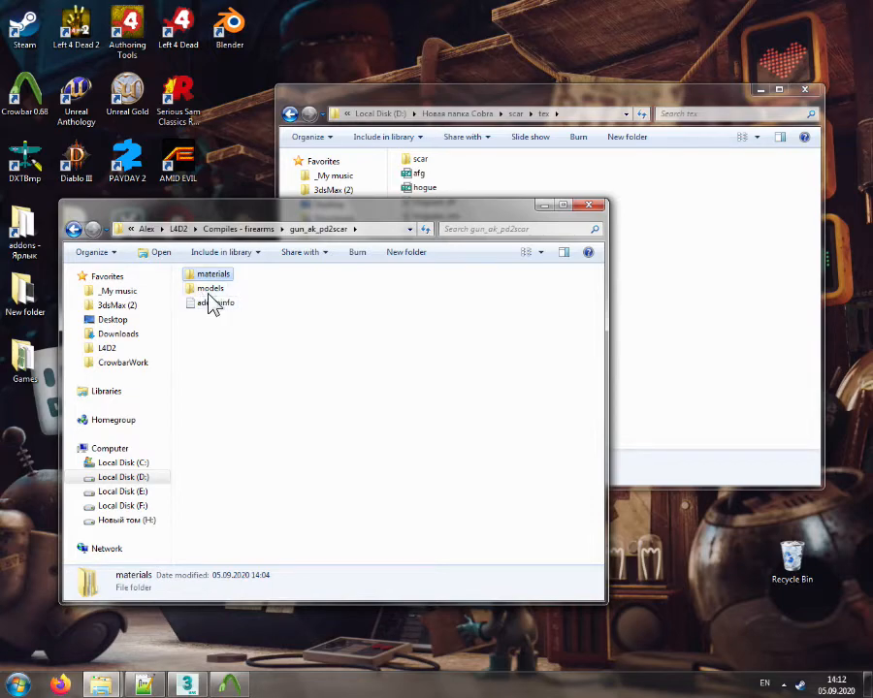
double_click(208, 293)
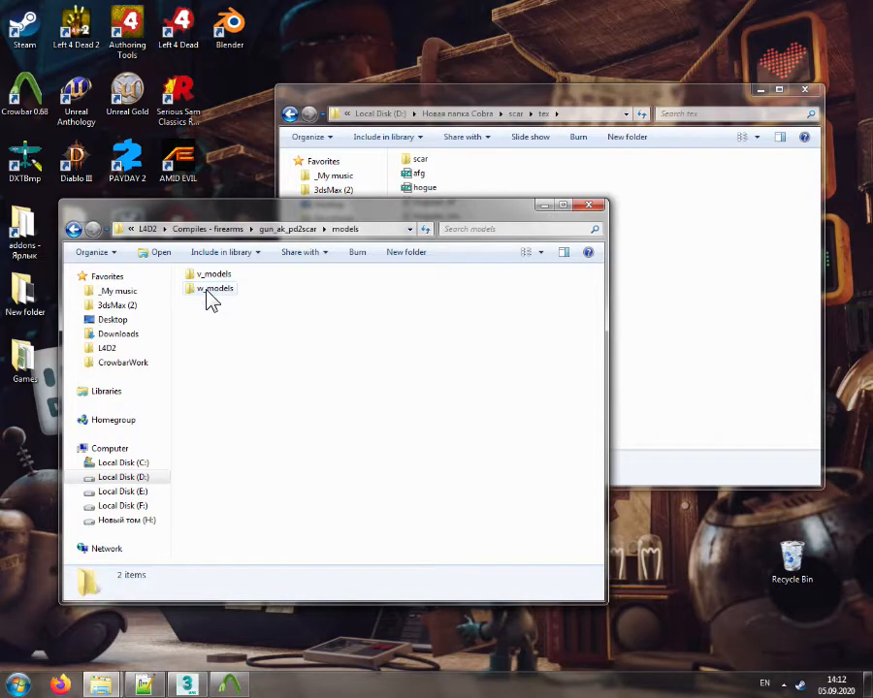
double_click(210, 296)
double_click(209, 281)
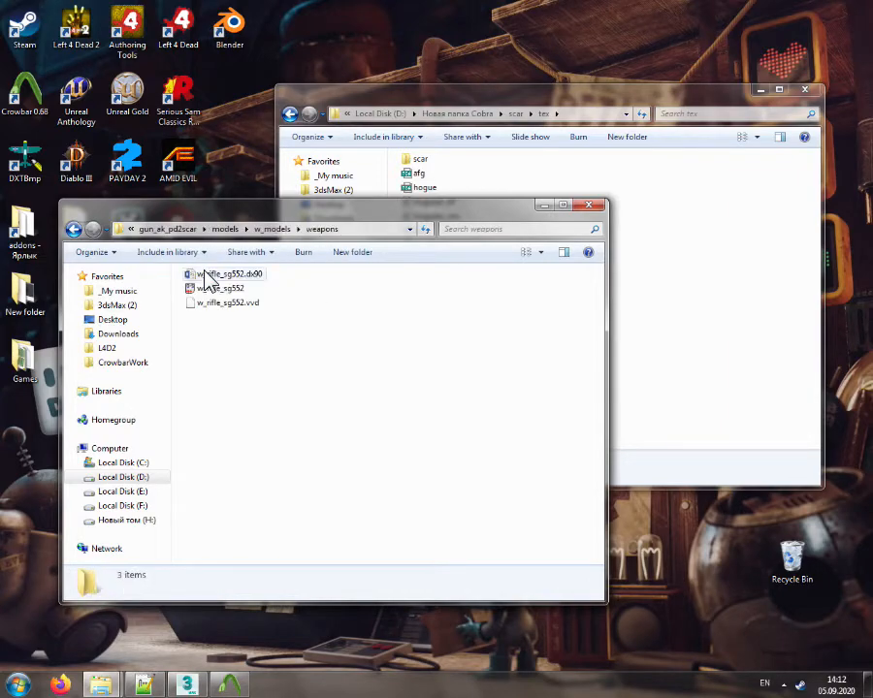
left_click_drag(311, 312, 792, 561)
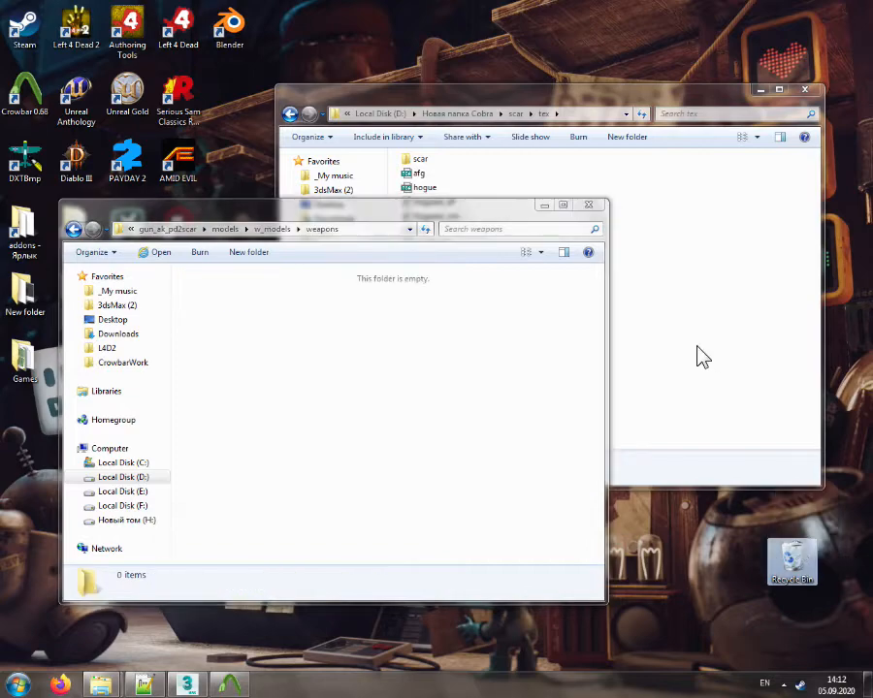
left_click(703, 357)
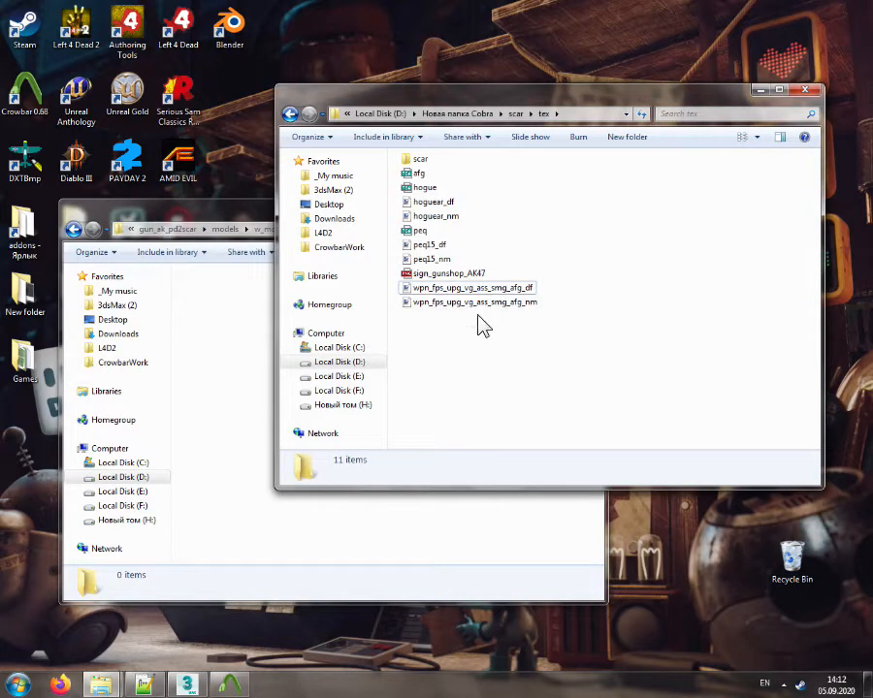
left_click(205, 352)
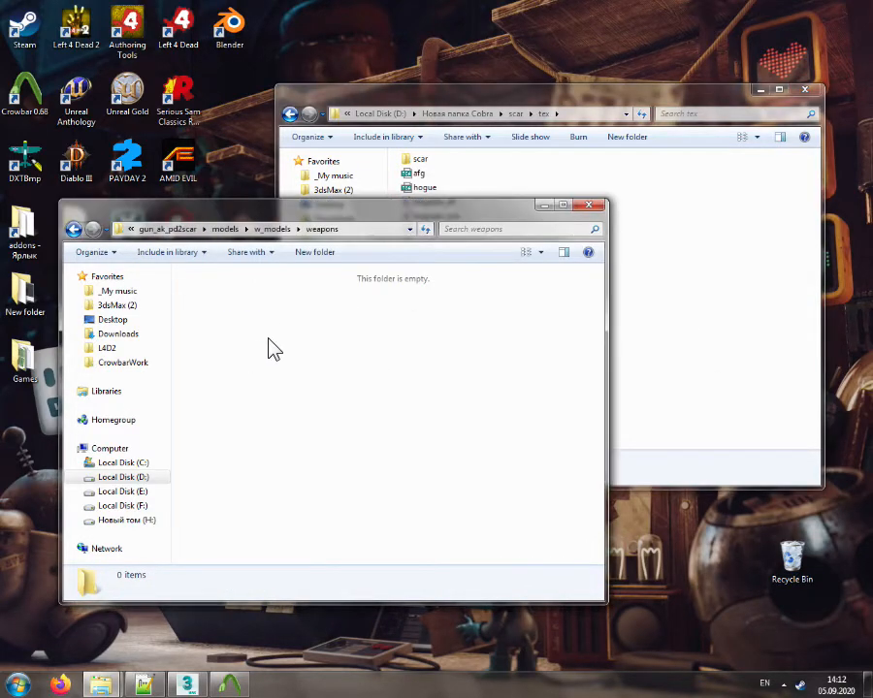
Close the scar\tex folder window, refresh the addon's weapons folder and switch to 3ds Max
left_click(674, 391)
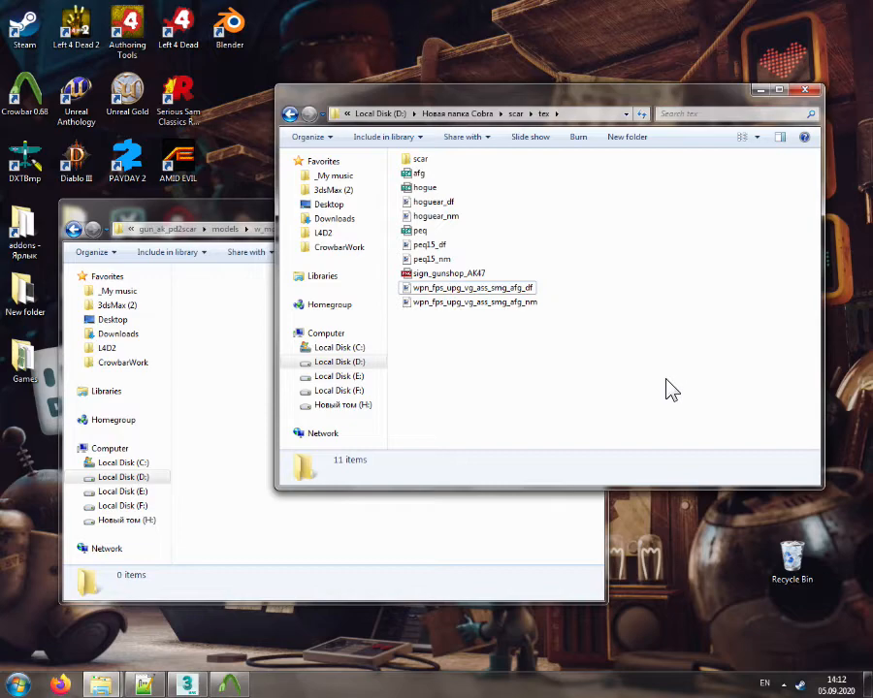
left_click(804, 90)
right_click(398, 347)
left_click(439, 399)
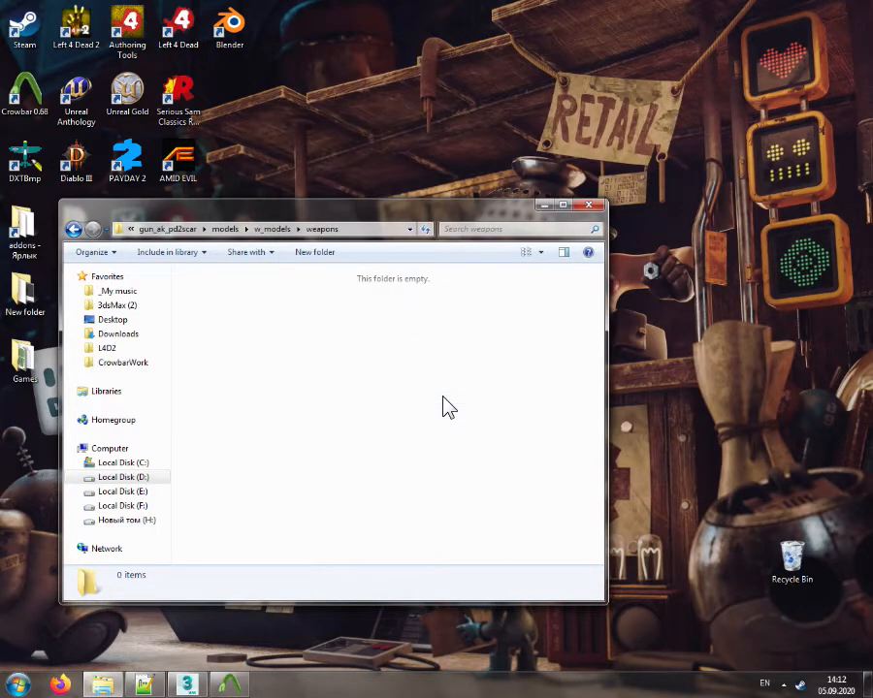
mouse_move(228, 686)
left_click(187, 686)
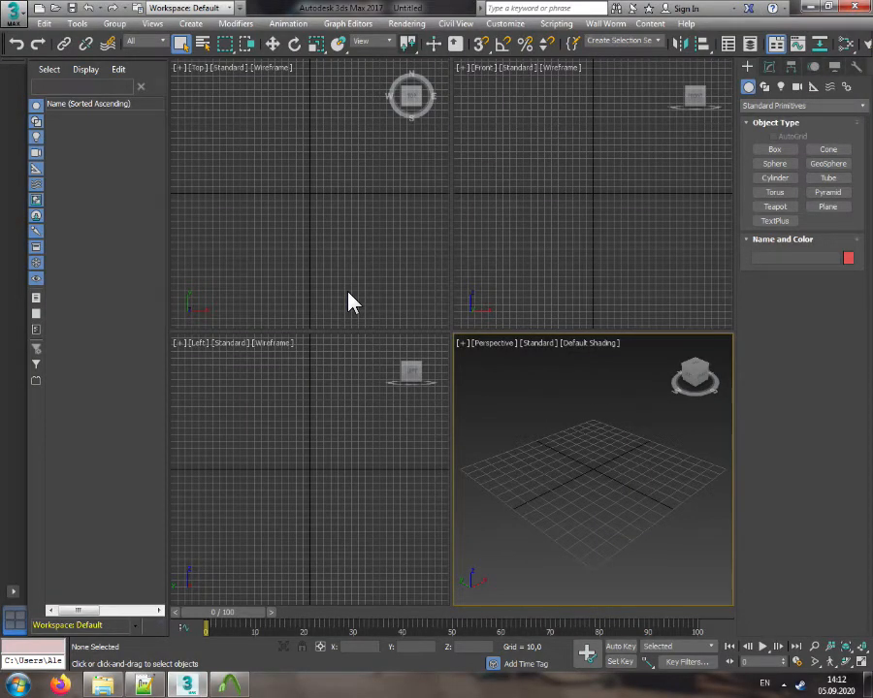
Look through the Downloads folder for the WallWormProPackInstaller file in a new Explorer window and close that window
right_click(102, 686)
left_click(74, 619)
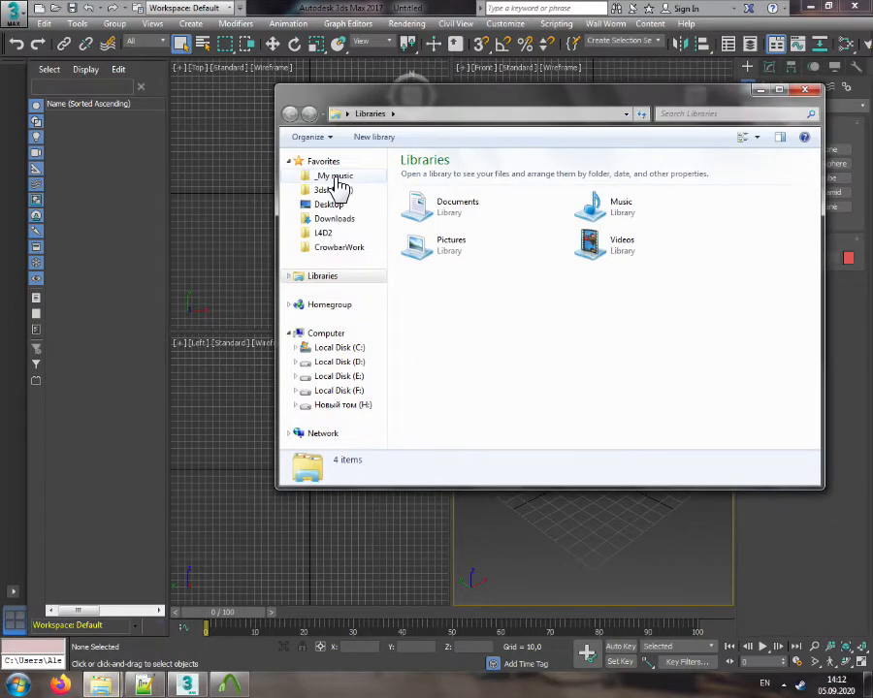
left_click(351, 220)
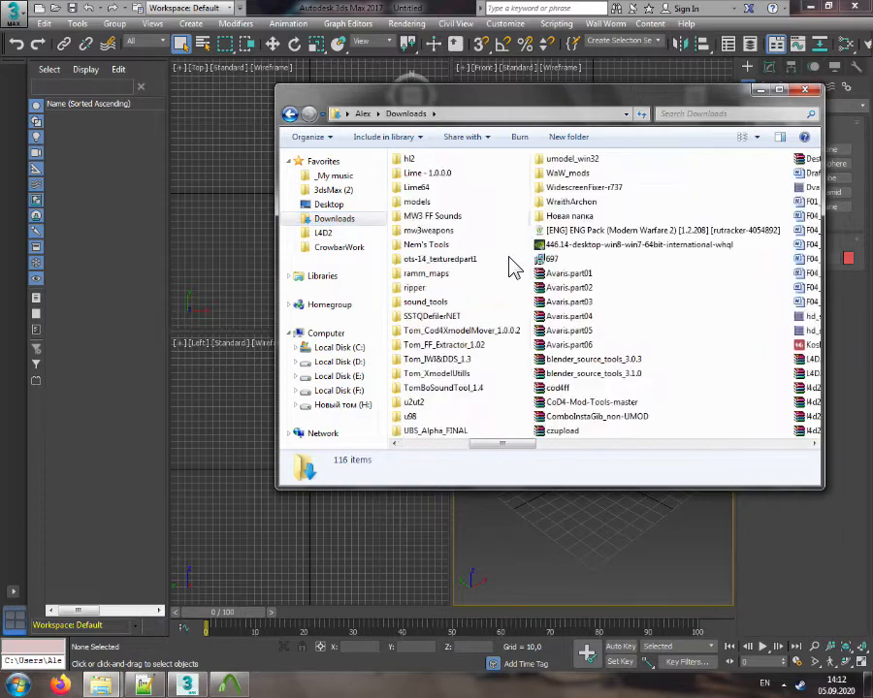
scroll(514, 269, "down", 5)
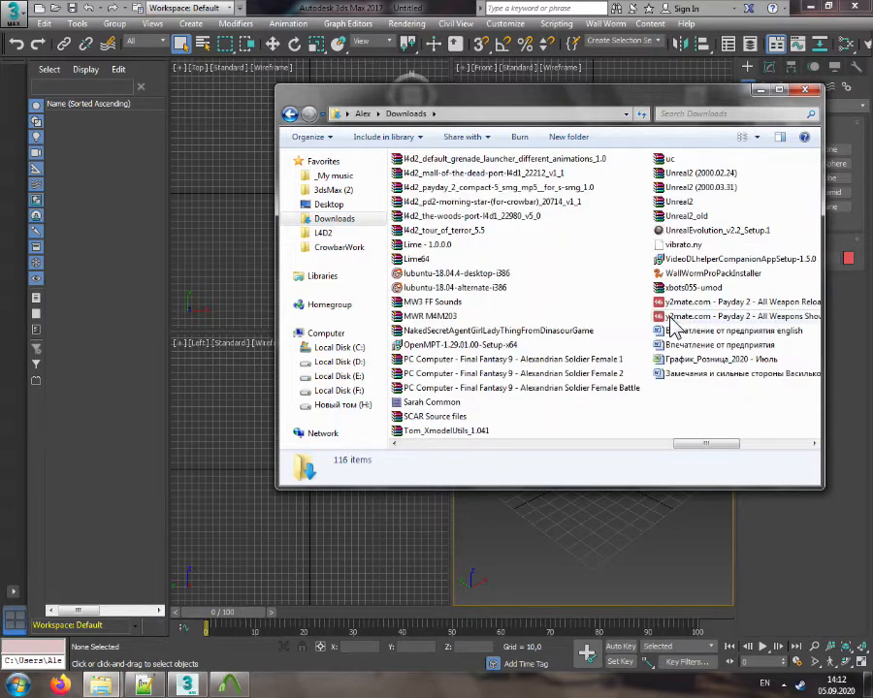
left_click(669, 318)
left_click(713, 304)
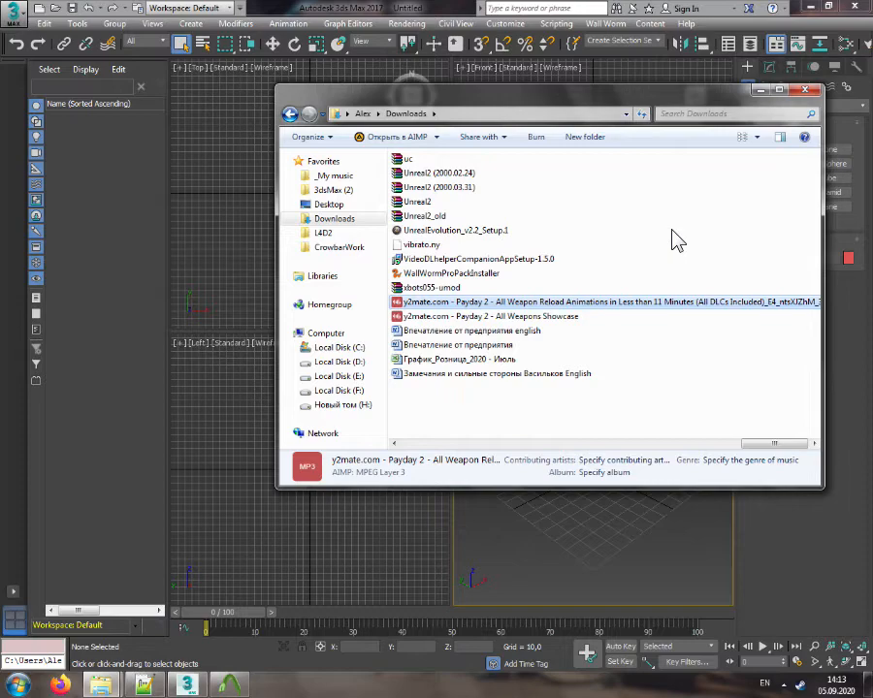
left_click(804, 89)
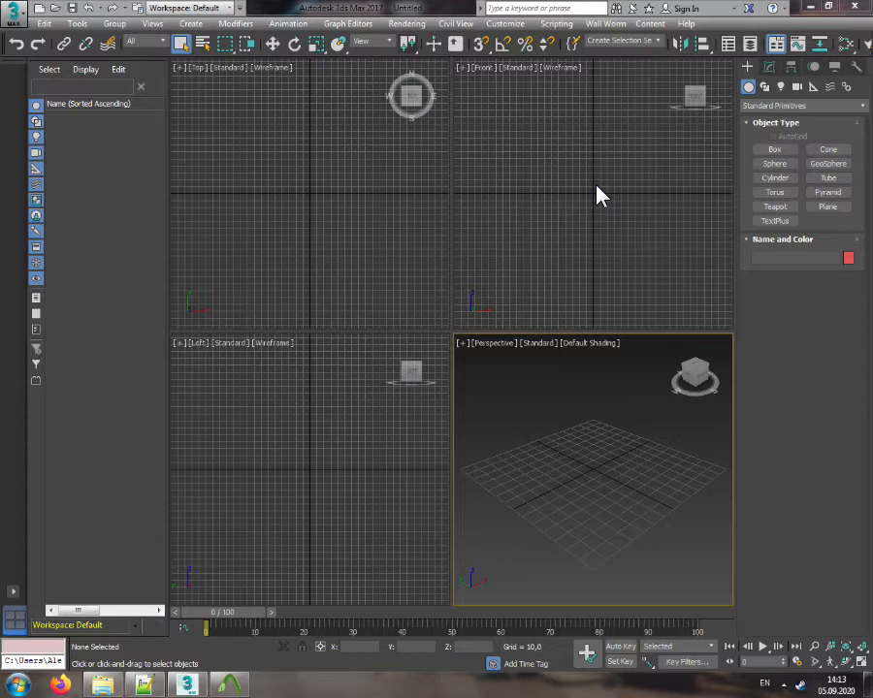
left_click(606, 24)
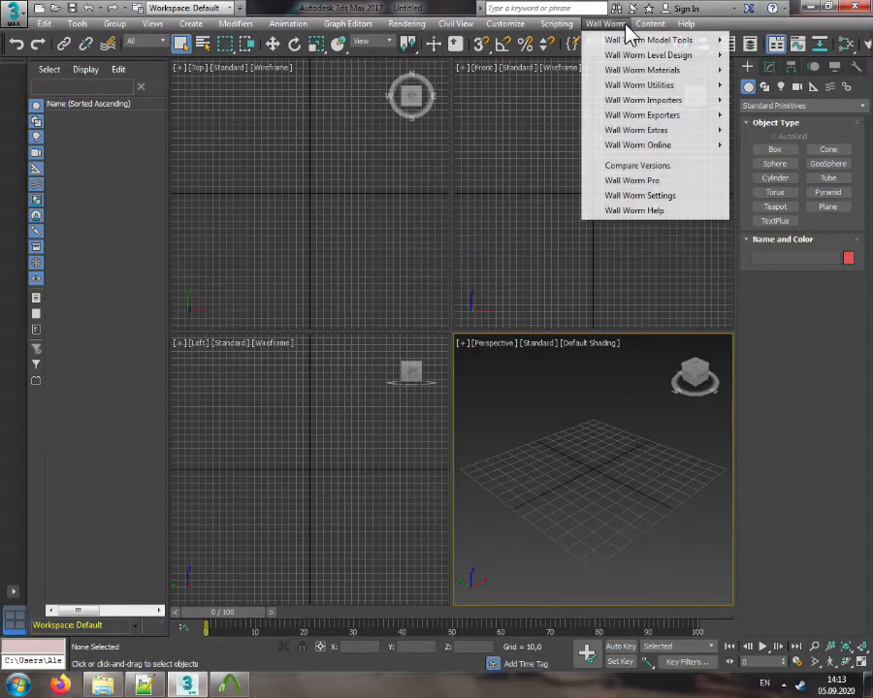
mouse_move(674, 101)
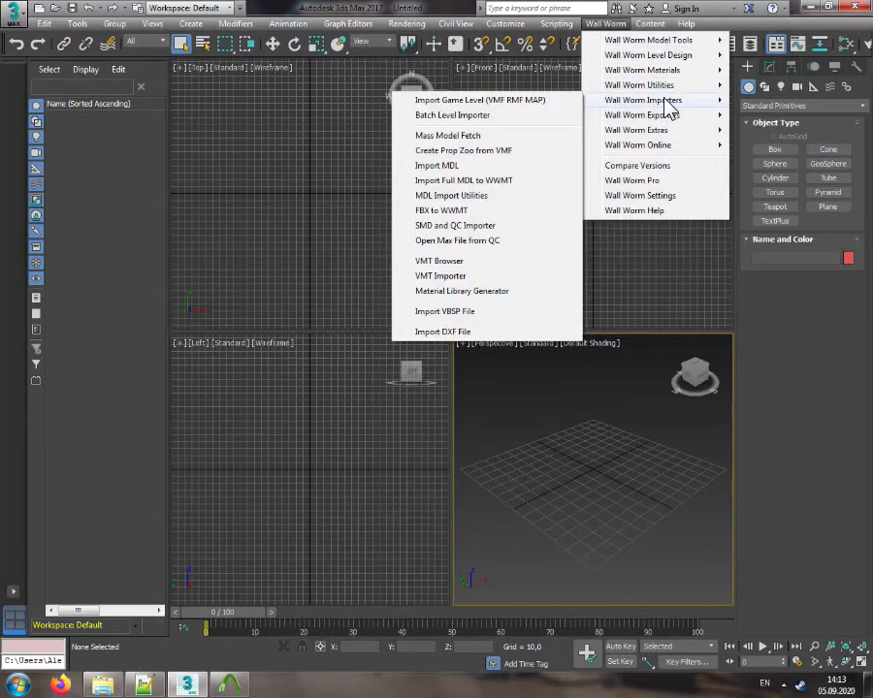
left_click(389, 5)
Open the recent scene SCAR-H_pd2.max and unhide all of its rifle parts
left_click(11, 8)
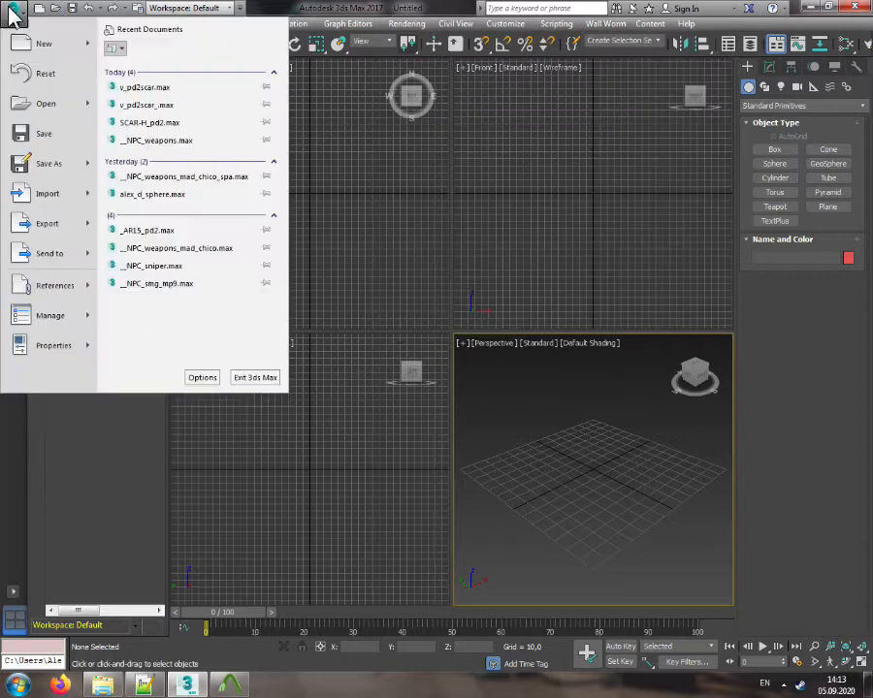
left_click(190, 123)
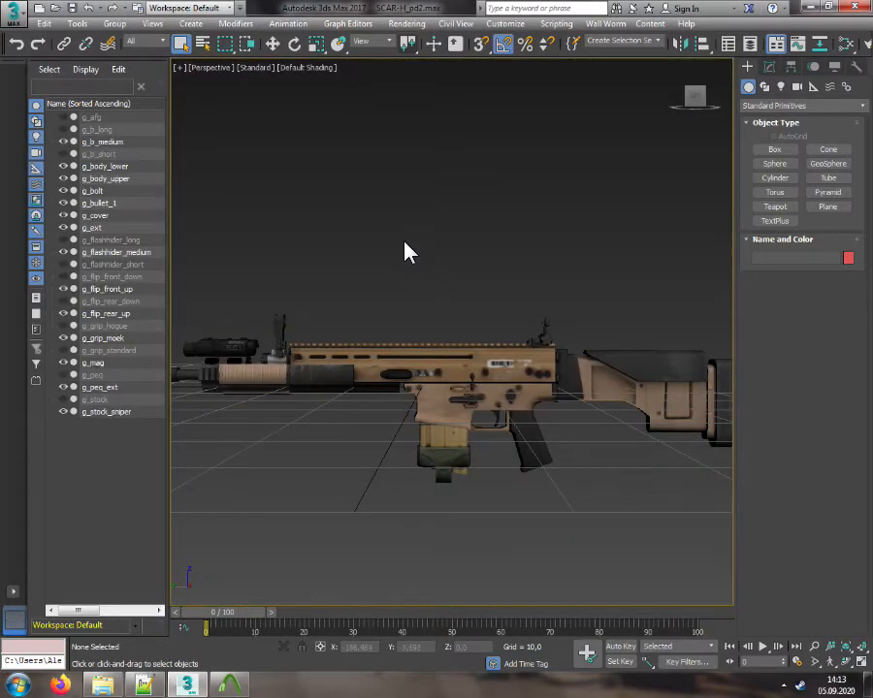
right_click(418, 179)
left_click(453, 118)
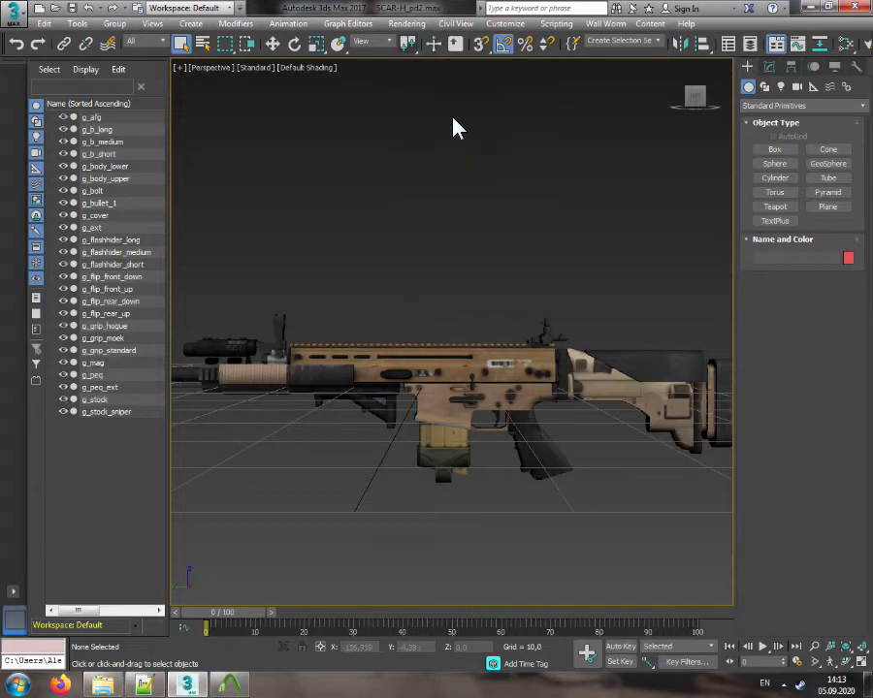
Save the scene under the new name w_pd2scar in the L4D2 scenes folder
left_click(15, 14)
left_click(60, 166)
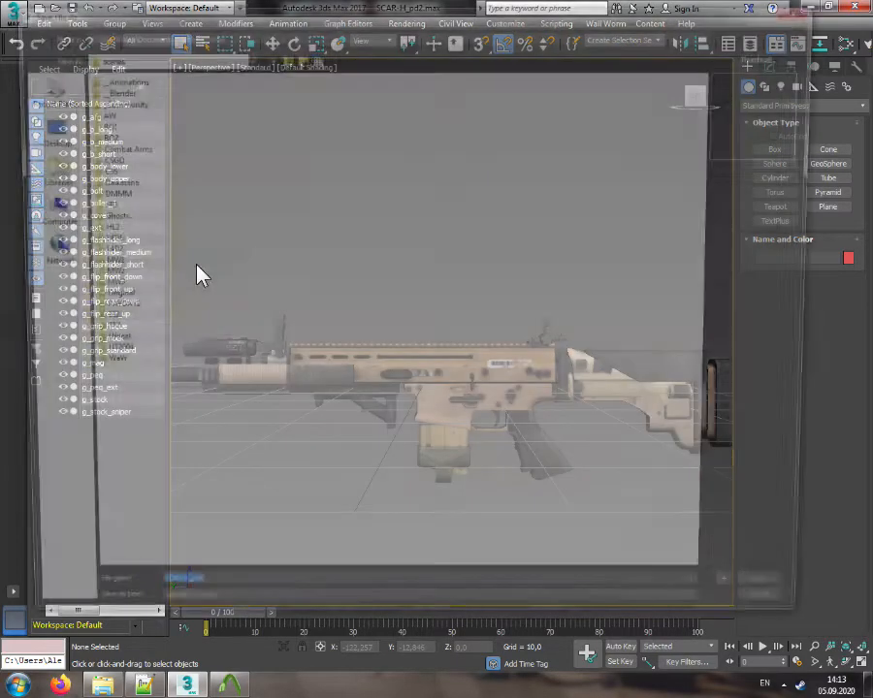
double_click(99, 251)
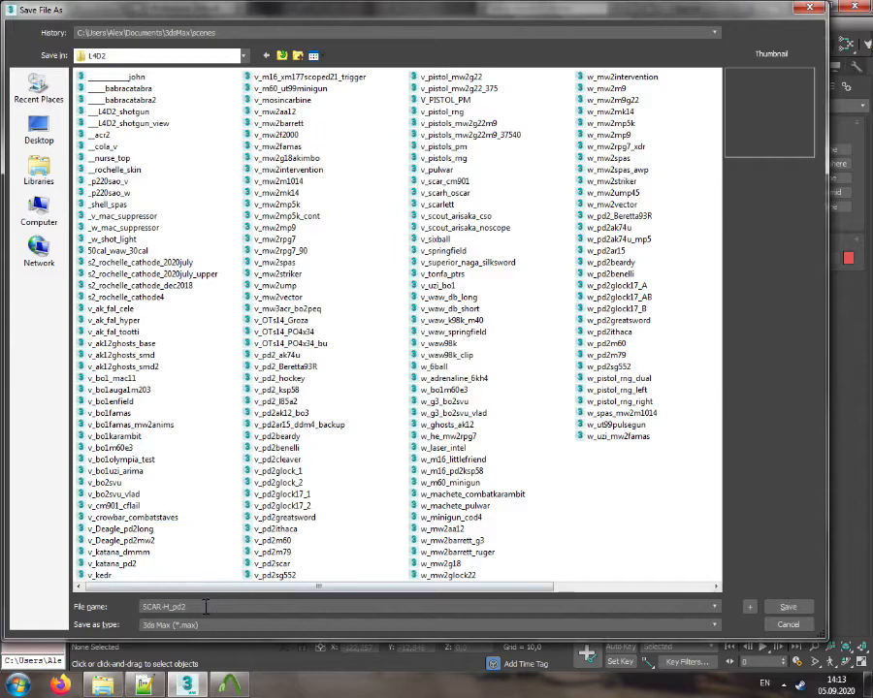
type("w_")
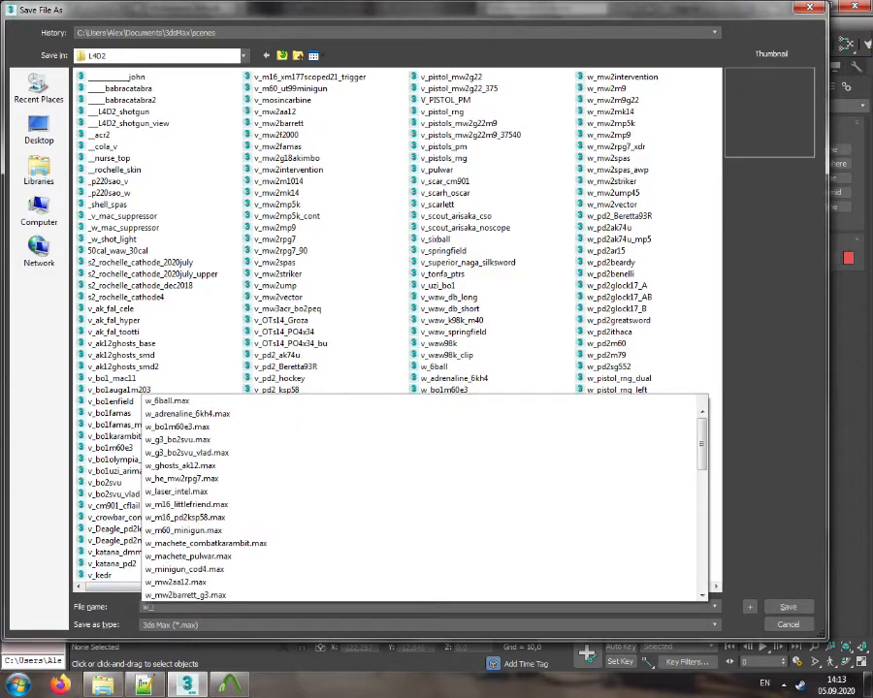
type("pd2scar")
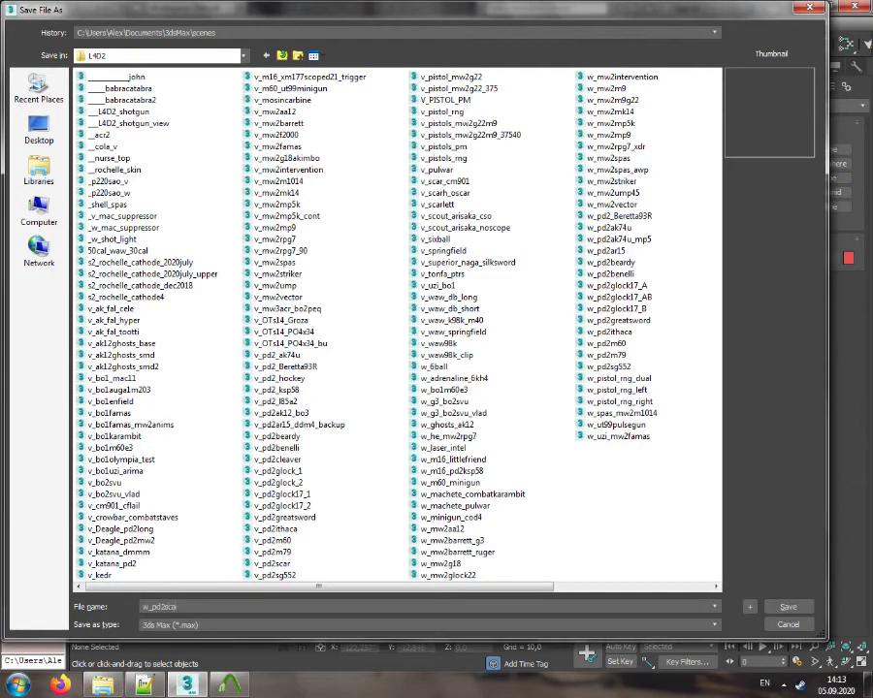
key("Return")
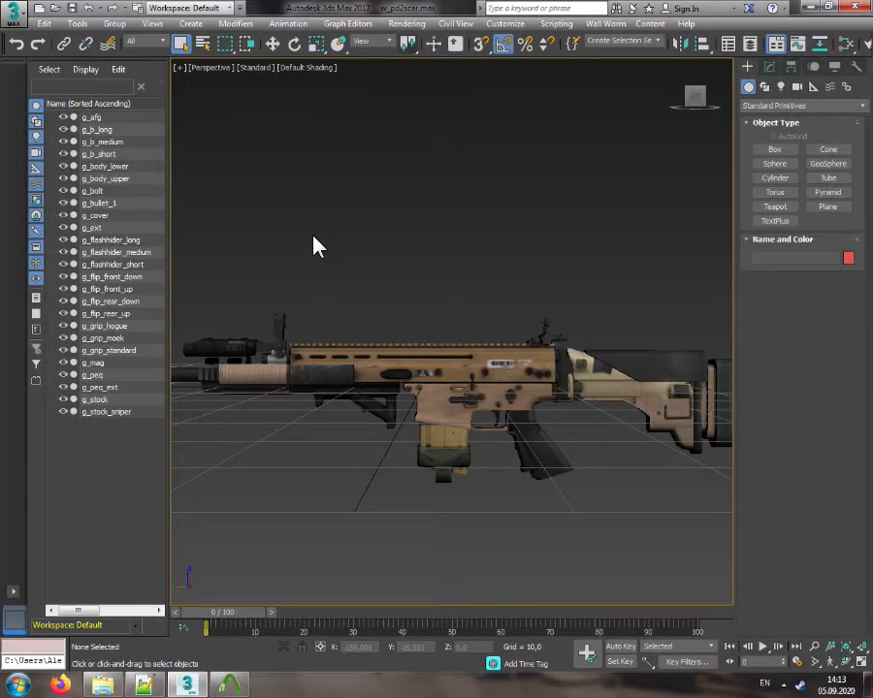
Delete g_b_long, g_b_short, g_ext, g_flashhider_long, g_flashhider_short, g_flip_front_down, g_flip_rear_down, g_grip_moek, g_grip_standard, g_peq_ext and g_stock_sniper from the rifle
left_click(109, 118)
left_click(110, 130)
left_click(113, 154, "ctrl")
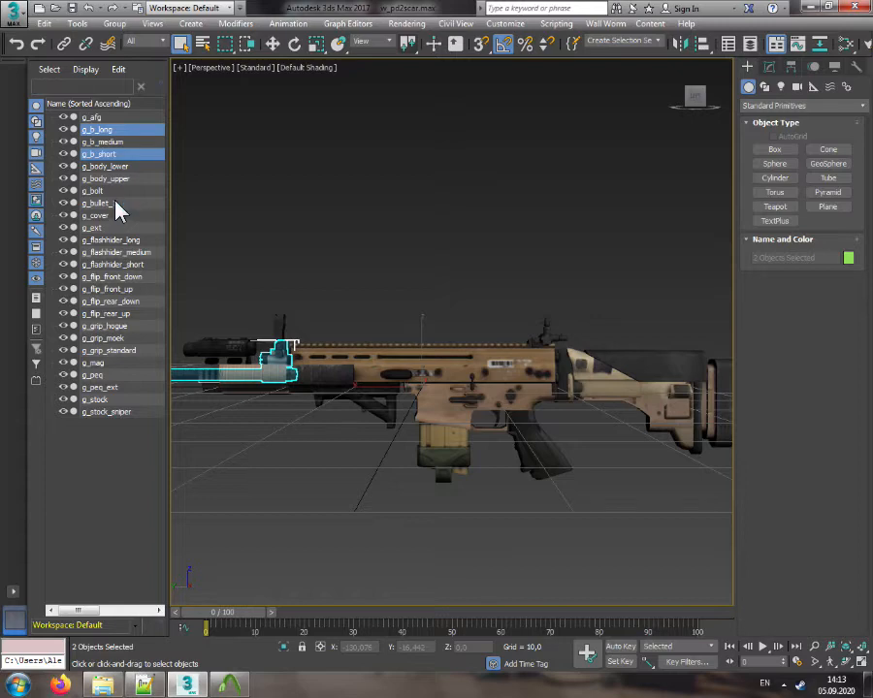
left_click(98, 229, "ctrl")
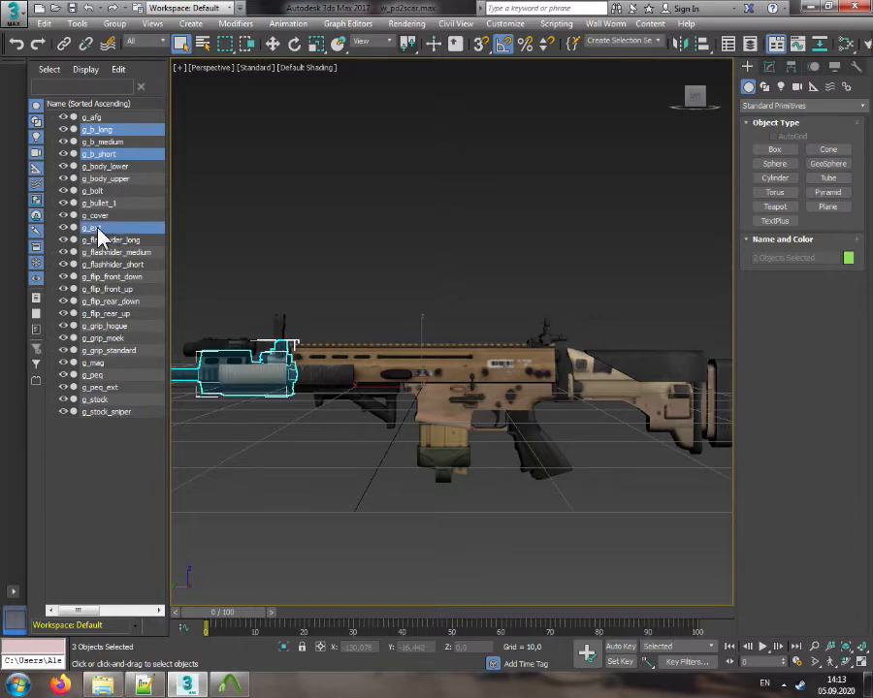
left_click(125, 240, "ctrl")
left_click(129, 264, "ctrl")
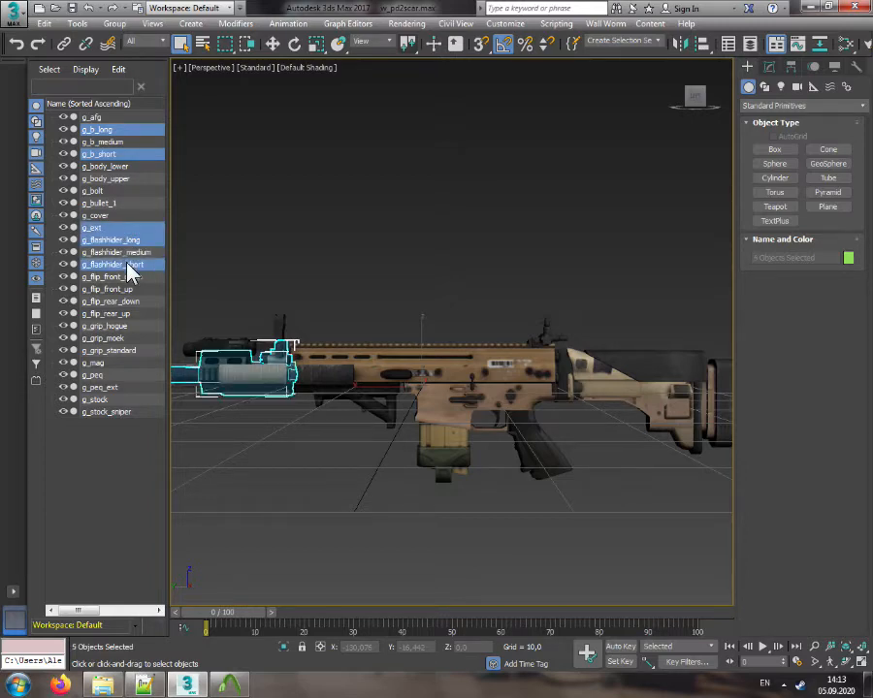
left_click(127, 277, "ctrl")
left_click(126, 301, "ctrl")
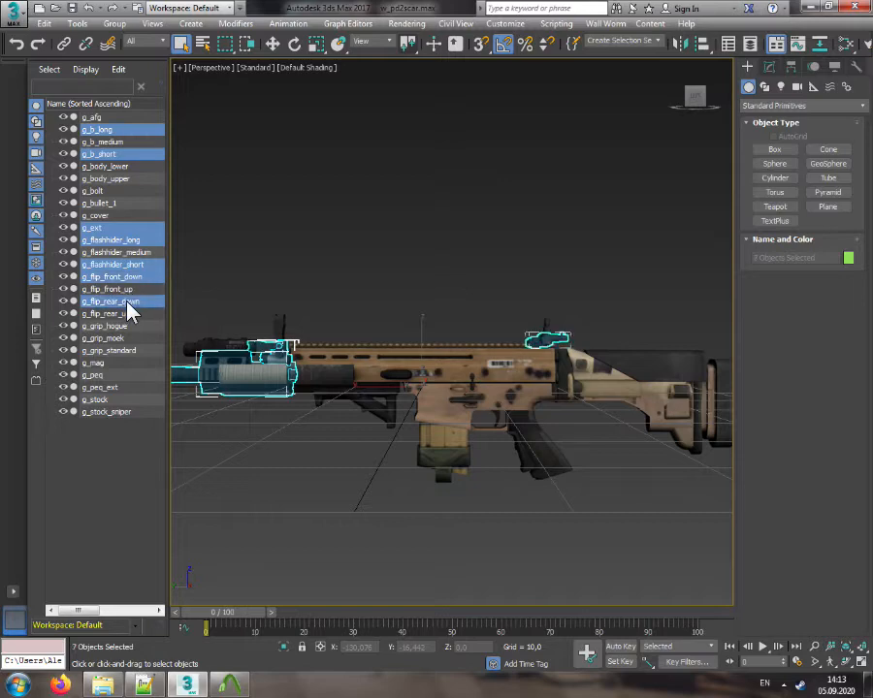
left_click(118, 339, "ctrl")
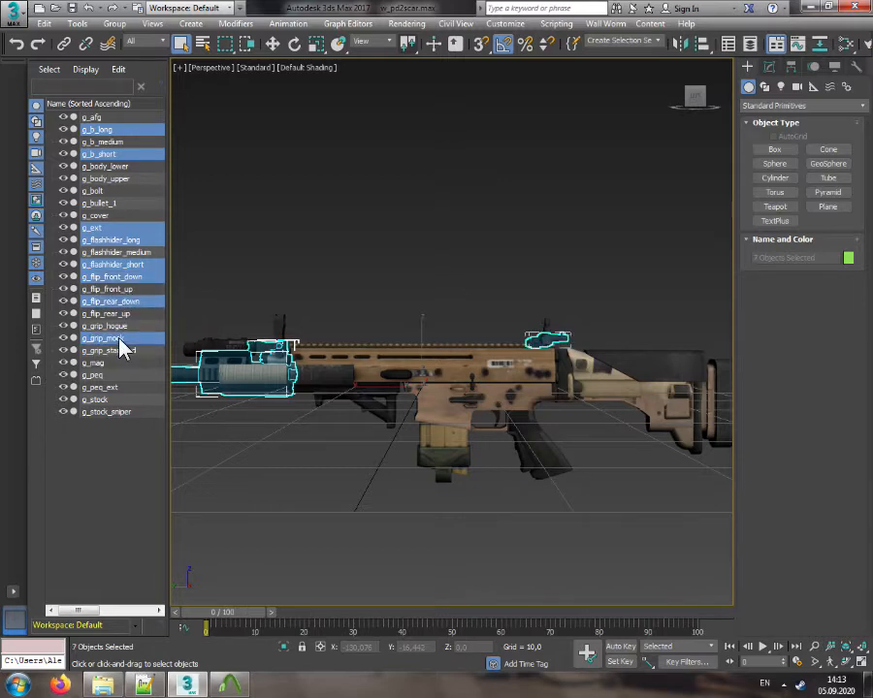
left_click(118, 352, "ctrl")
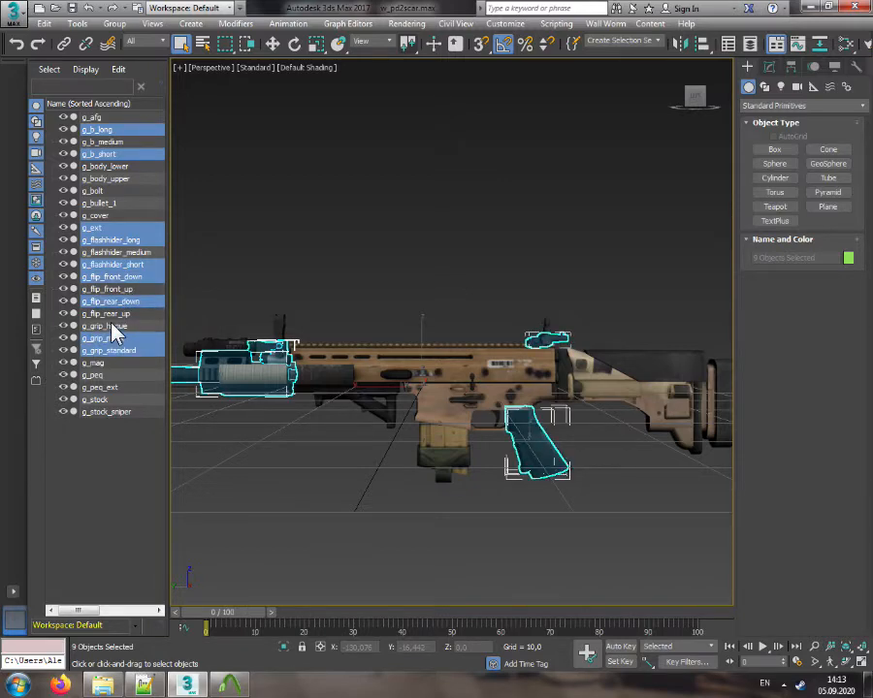
left_click(101, 387, "ctrl")
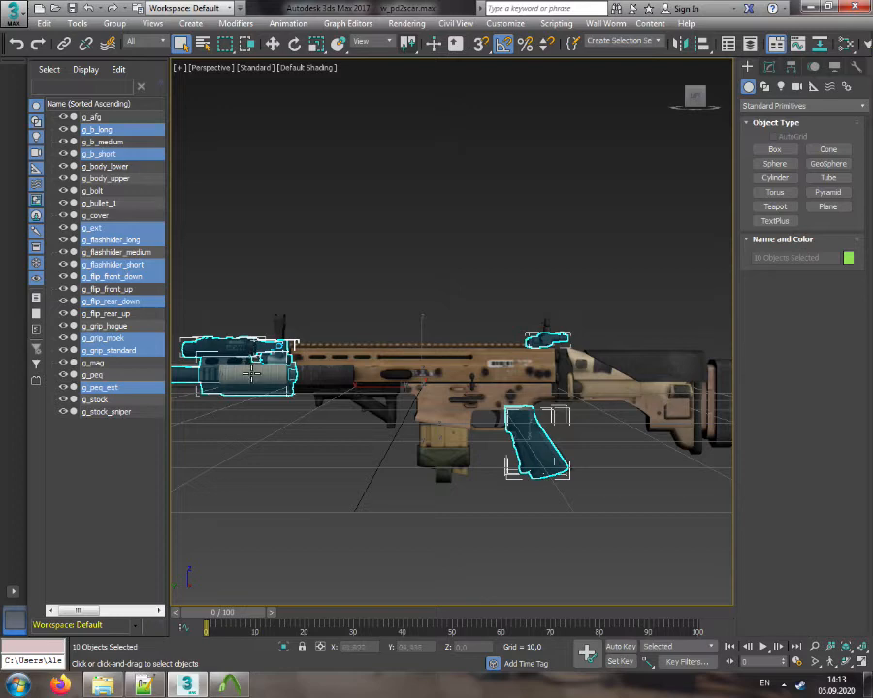
left_click(105, 413, "ctrl")
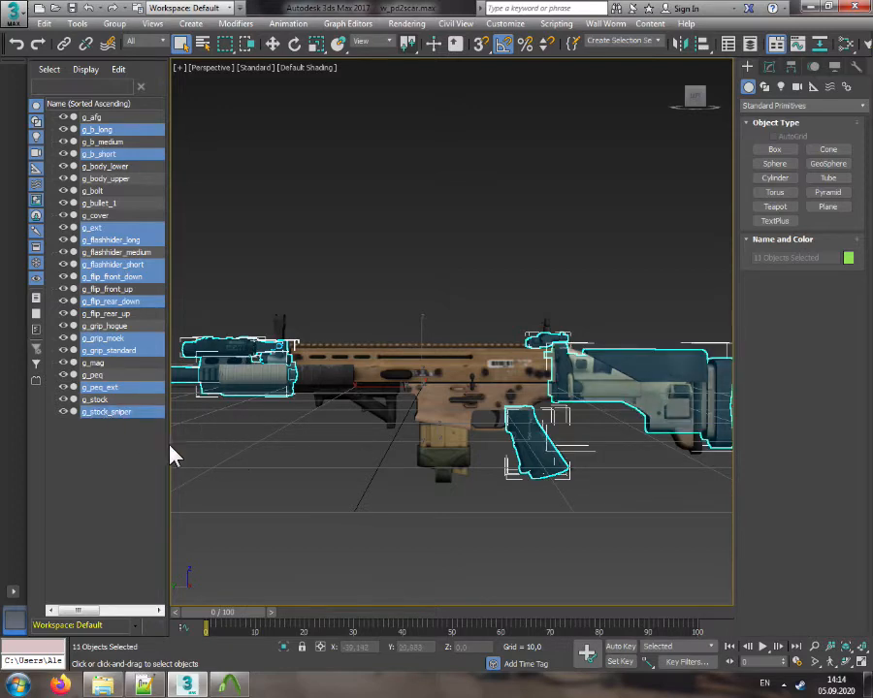
key("Delete")
mouse_move(240, 456)
middle_mouse_down()
mouse_move(310, 442)
mouse_move(269, 442)
mouse_move(253, 454)
middle_mouse_up()
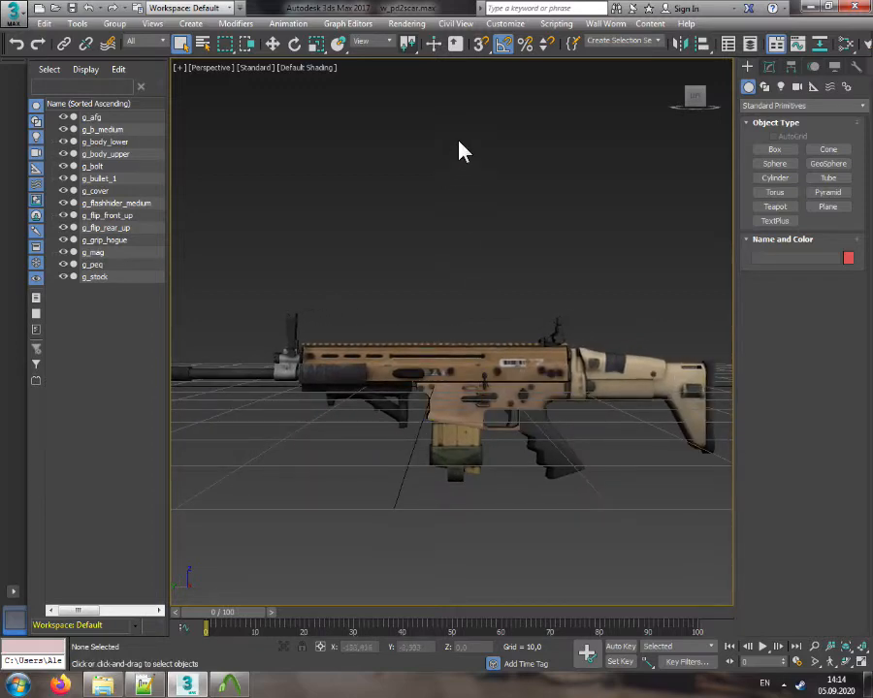
Open Wall Worm's SMD and QC Importer and start importing a single QC or SMD file
left_click(609, 25)
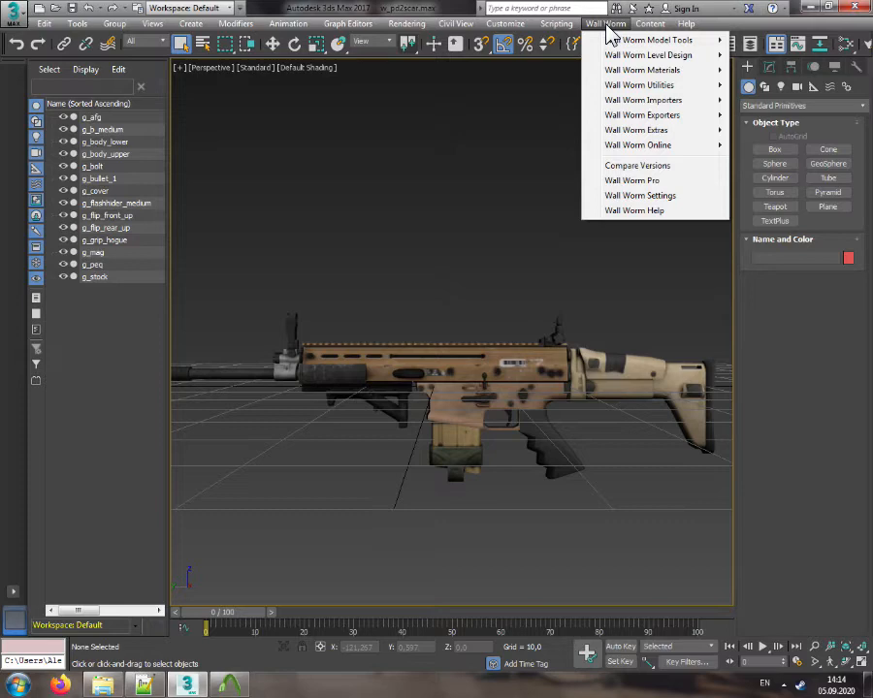
mouse_move(668, 101)
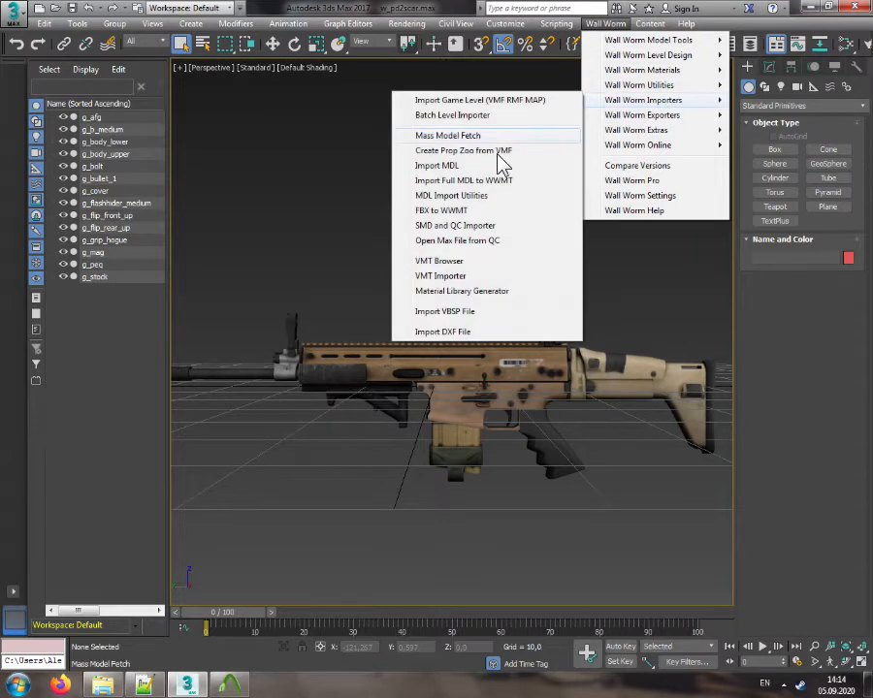
left_click(455, 226)
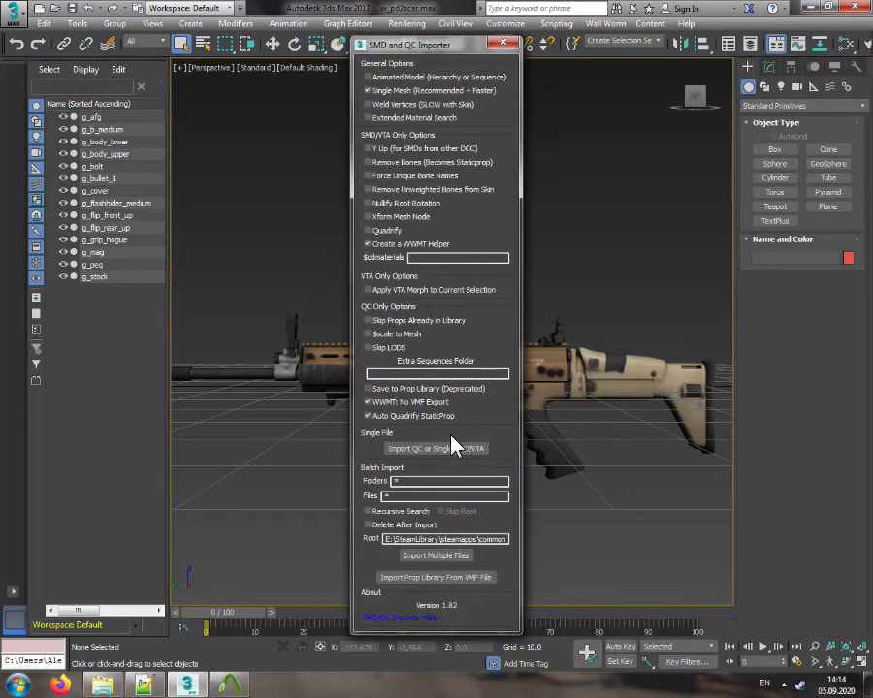
left_click(452, 447)
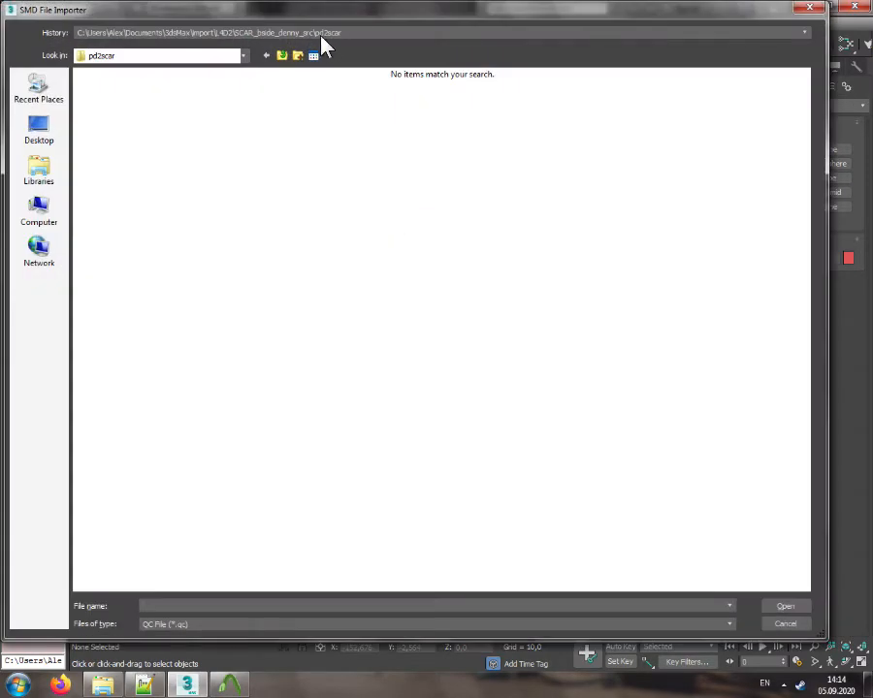
Import w_Rifle_m16a2_reference.smd from the w_models\weapons\decompiled 0.56 folder and close the importer
left_click(320, 33)
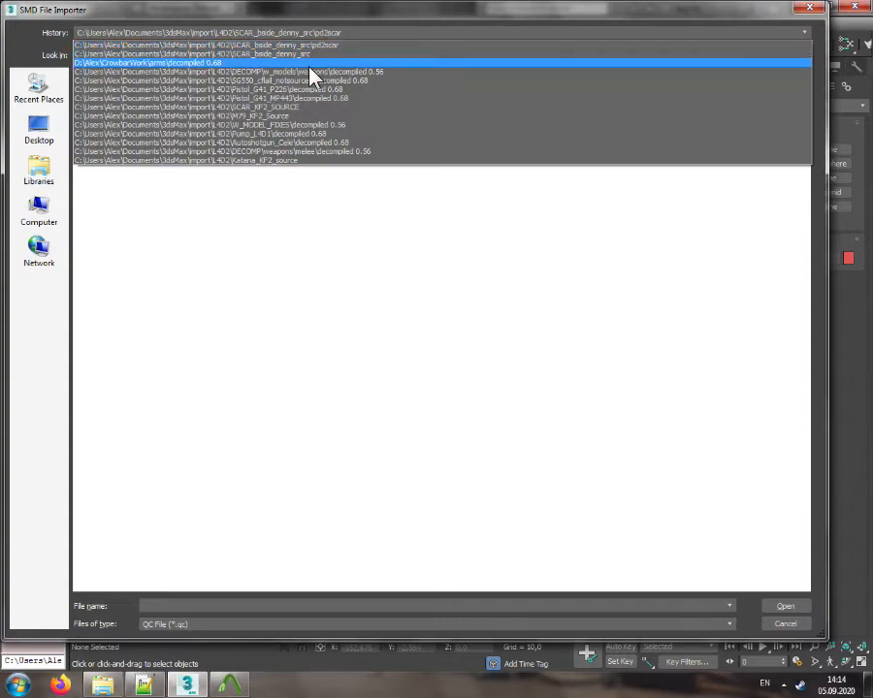
left_click(312, 72)
left_click(303, 626)
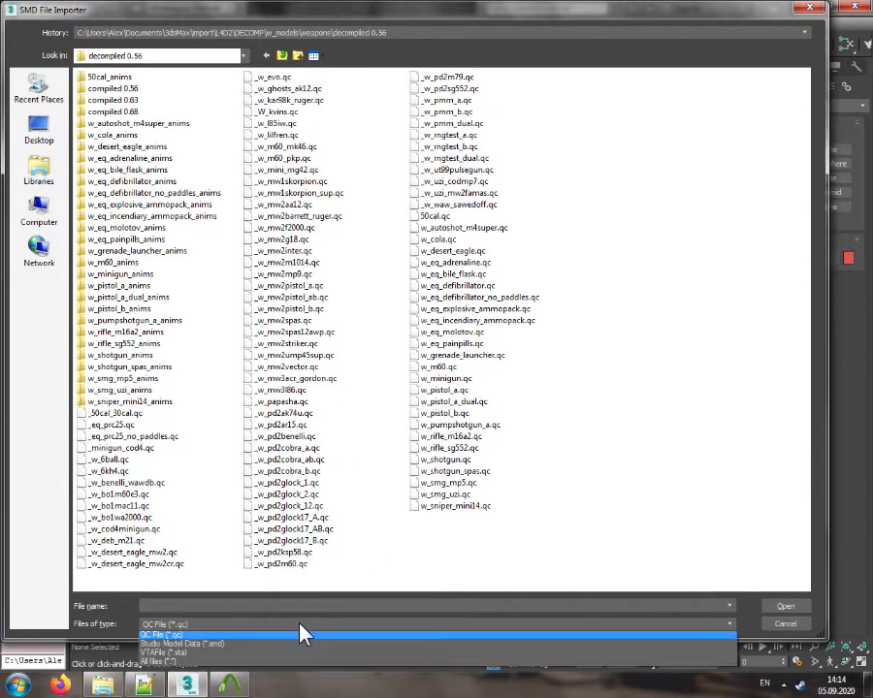
left_click(256, 648)
left_click_drag(220, 584, 333, 585)
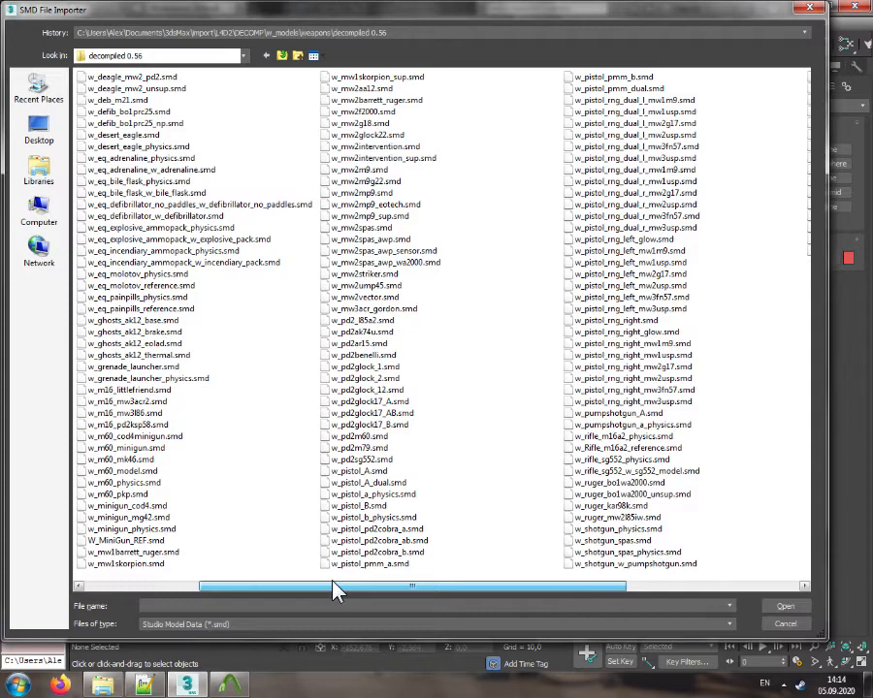
left_click_drag(332, 584, 489, 569)
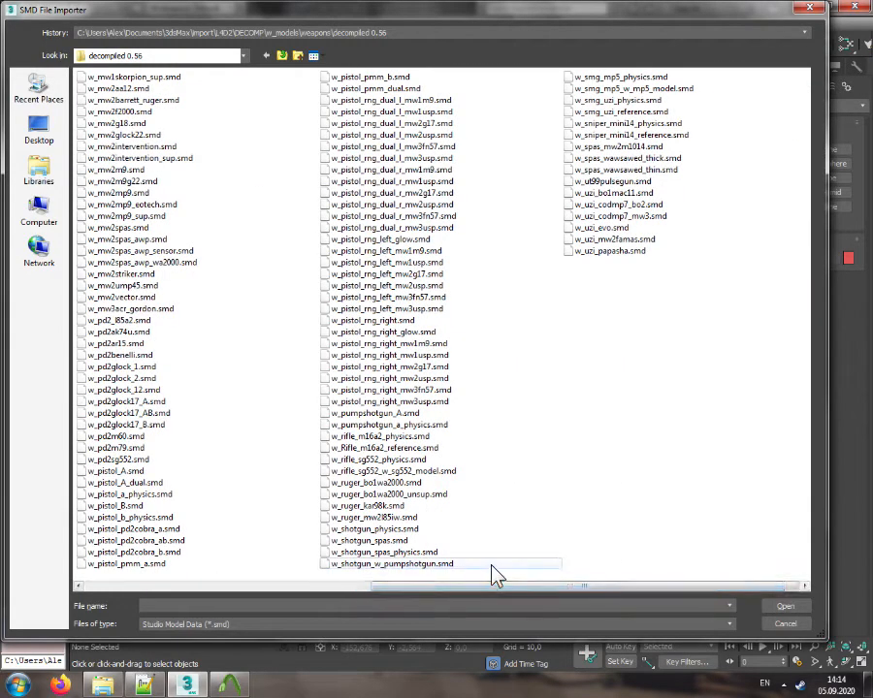
left_click(380, 448)
left_click(785, 606)
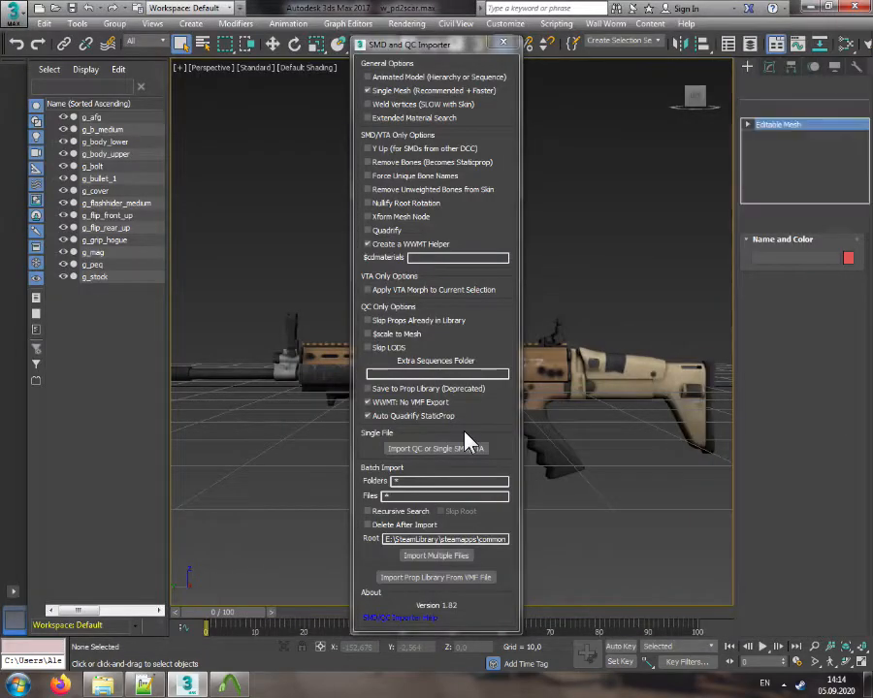
left_click(504, 43)
Hide all the SCAR parts from g_afg to g_stock, leaving only the imported M16 reference and its bones
left_click(93, 289)
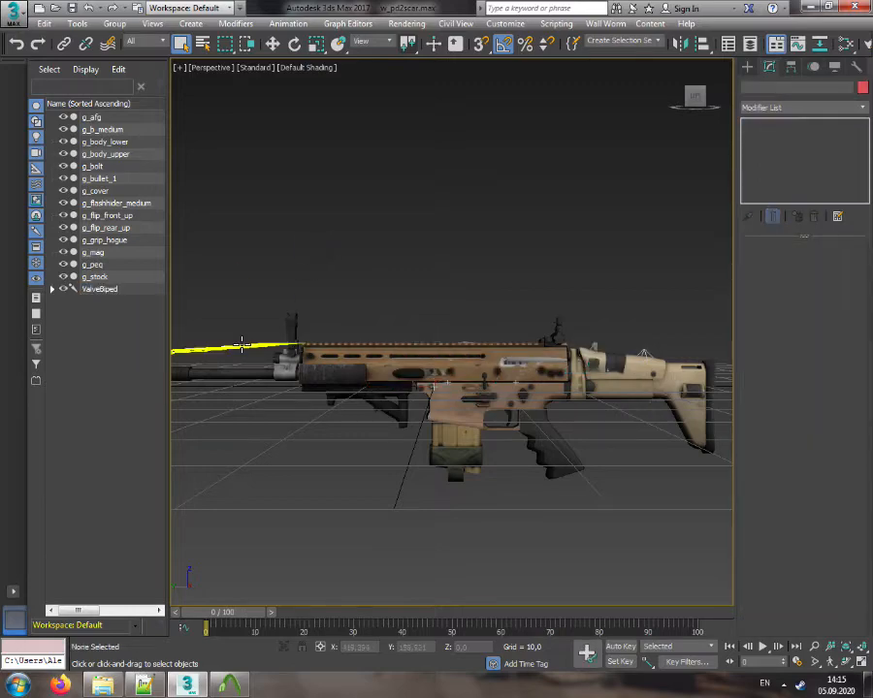
left_click(245, 346)
left_click(277, 248)
left_click(106, 278)
left_click(92, 117, "shift")
left_click(63, 117)
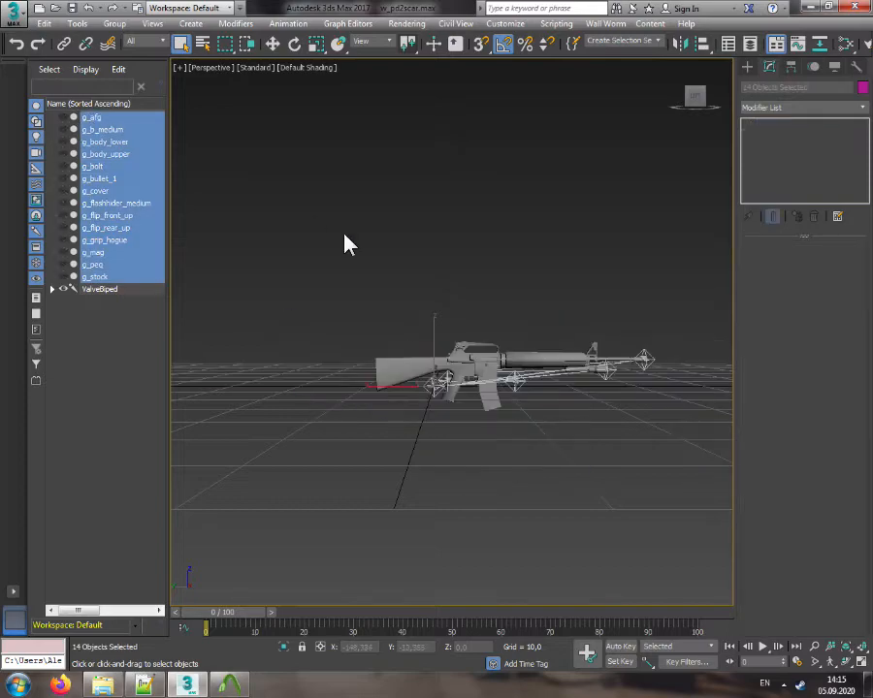
Examine in the M16 reference's Skin modifier which parts are weighted to ValveBiped.weapon_bone and ValveBiped.weapon_bone_Clip
left_click(521, 374)
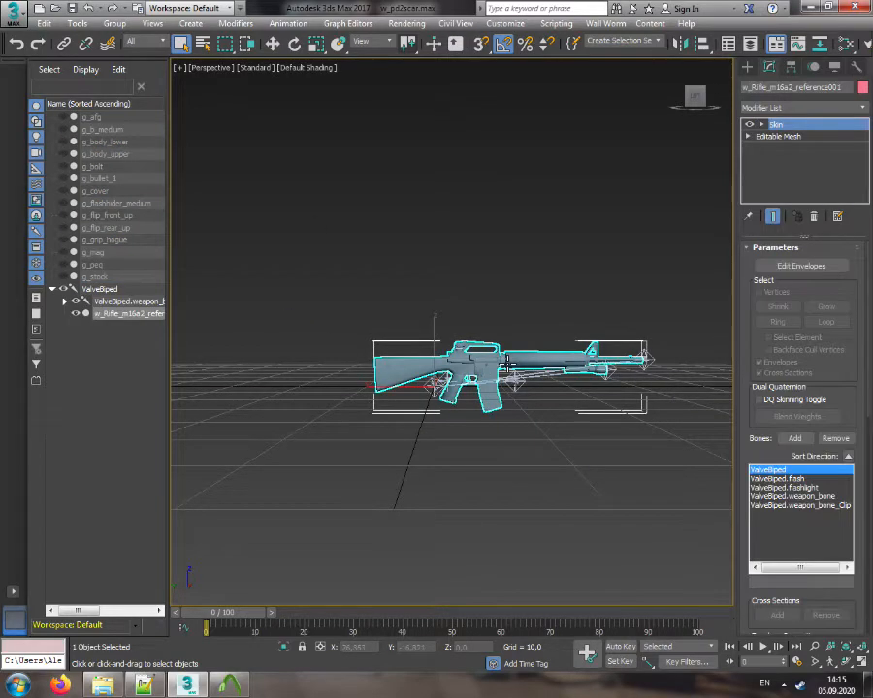
scroll(522, 372, "up", 5)
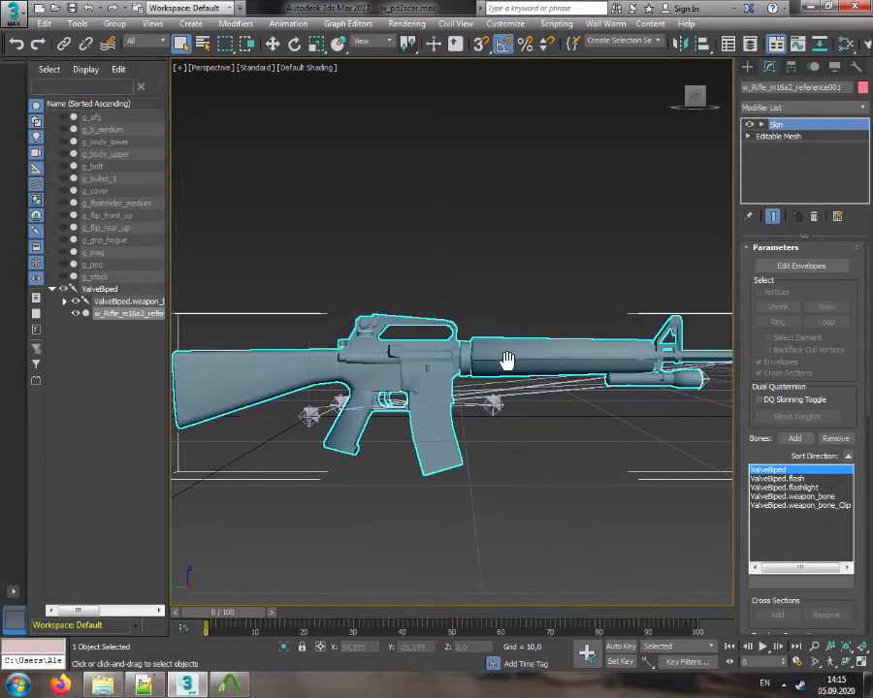
left_click(694, 100)
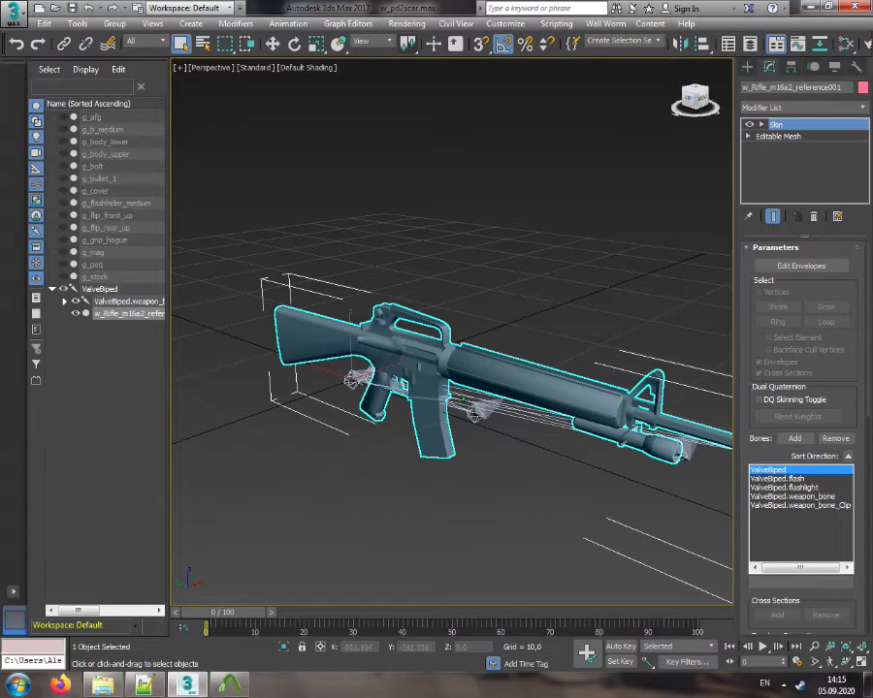
left_click_drag(697, 100, 679, 90)
middle_click_drag(538, 203, 507, 221)
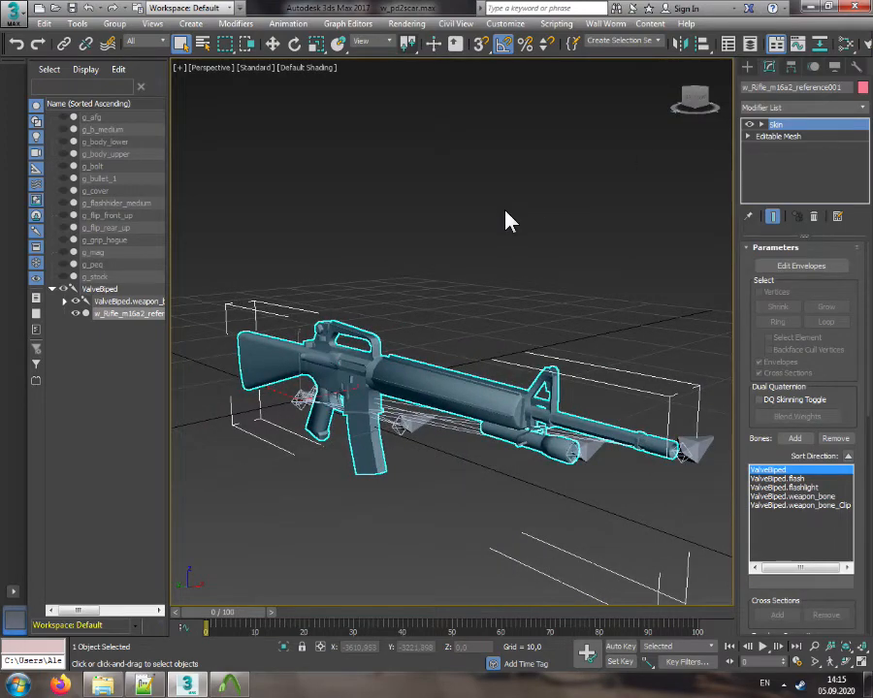
left_click(815, 267)
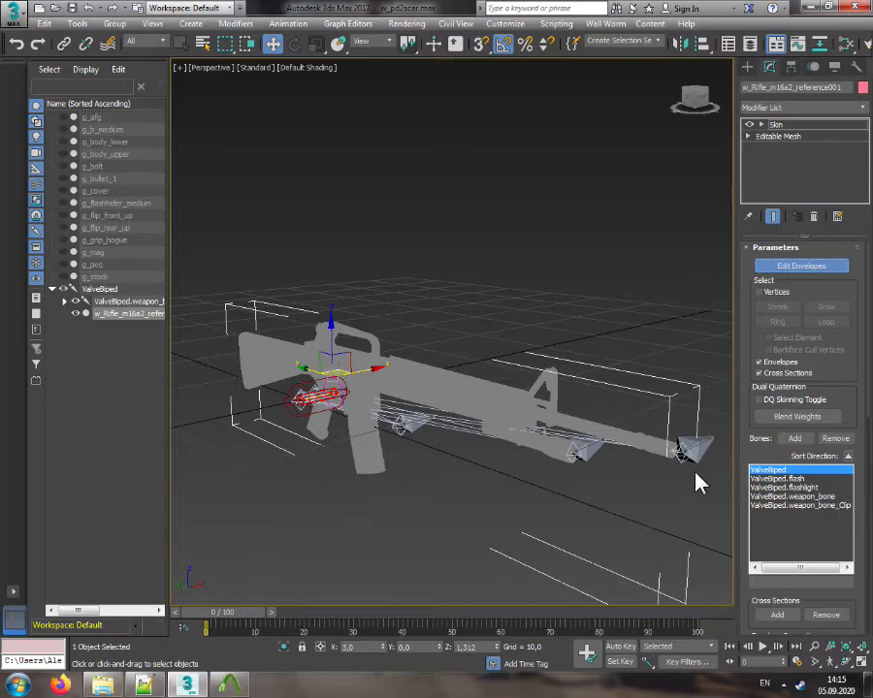
left_click(792, 496)
left_click_drag(690, 105, 669, 110)
left_click(793, 505)
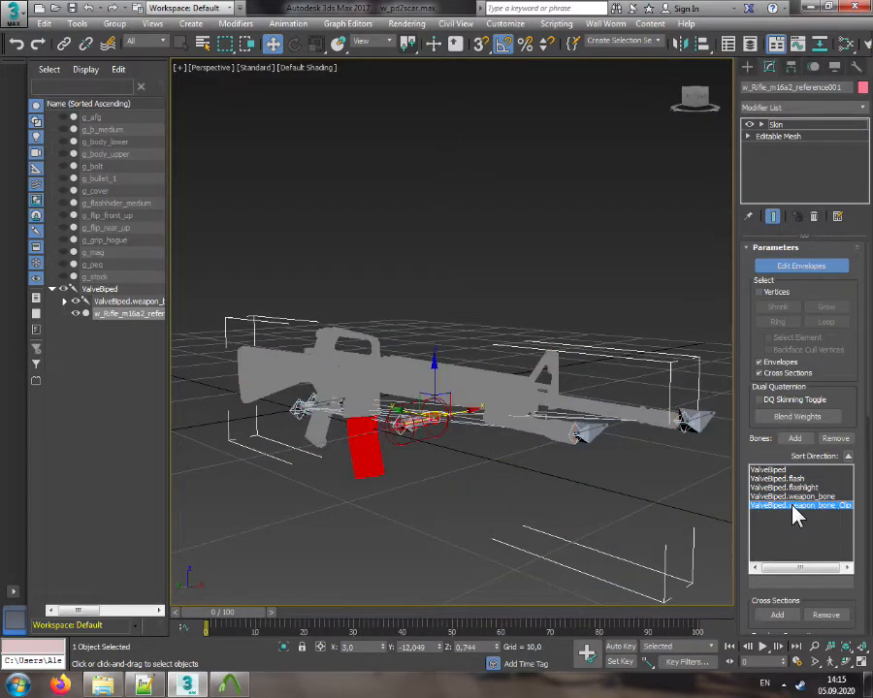
left_click_drag(690, 103, 670, 104)
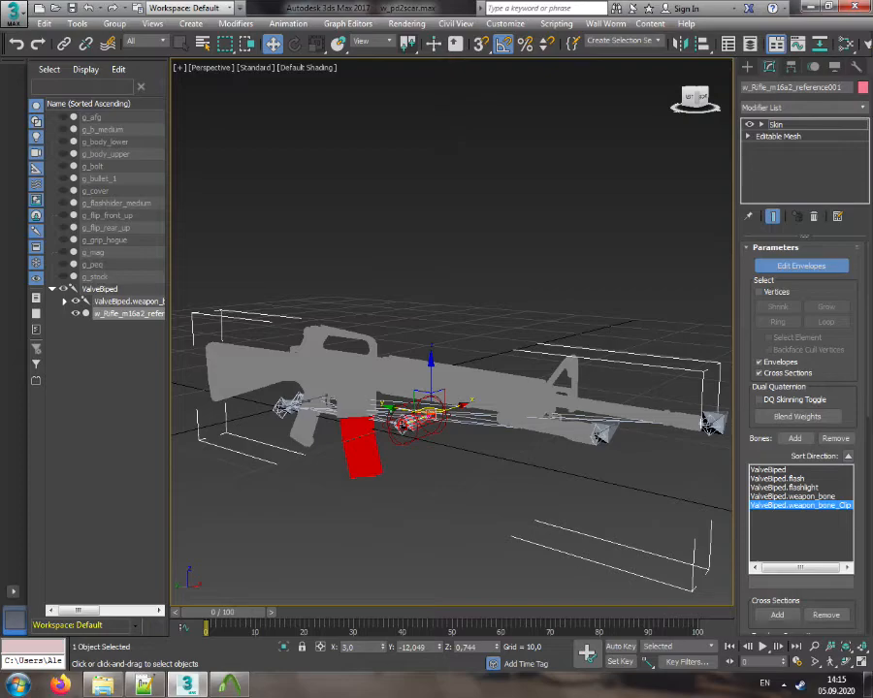
mouse_move(679, 101)
left_mouse_down()
mouse_move(740, 100)
mouse_move(681, 97)
mouse_move(690, 97)
left_mouse_up()
middle_click_drag(533, 423, 298, 434, "alt")
left_click(776, 264)
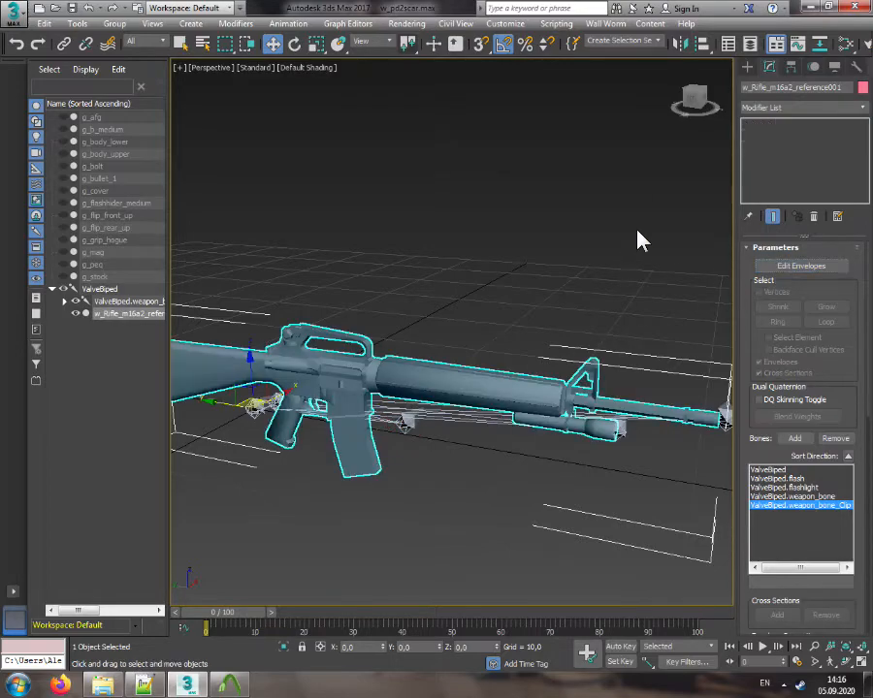
Unhide all the SCAR parts from g_afg to g_stock and keep them selected in a side-on view
left_click(638, 229)
left_click_drag(687, 103, 688, 96)
left_click(691, 104)
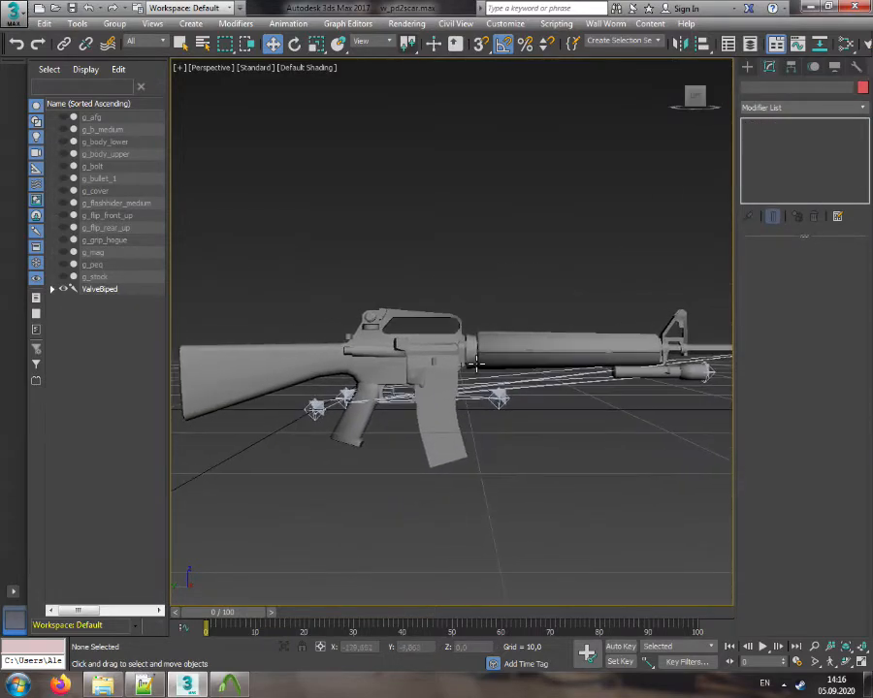
left_click(490, 365)
left_click(115, 276)
left_click(94, 117, "shift")
key("z")
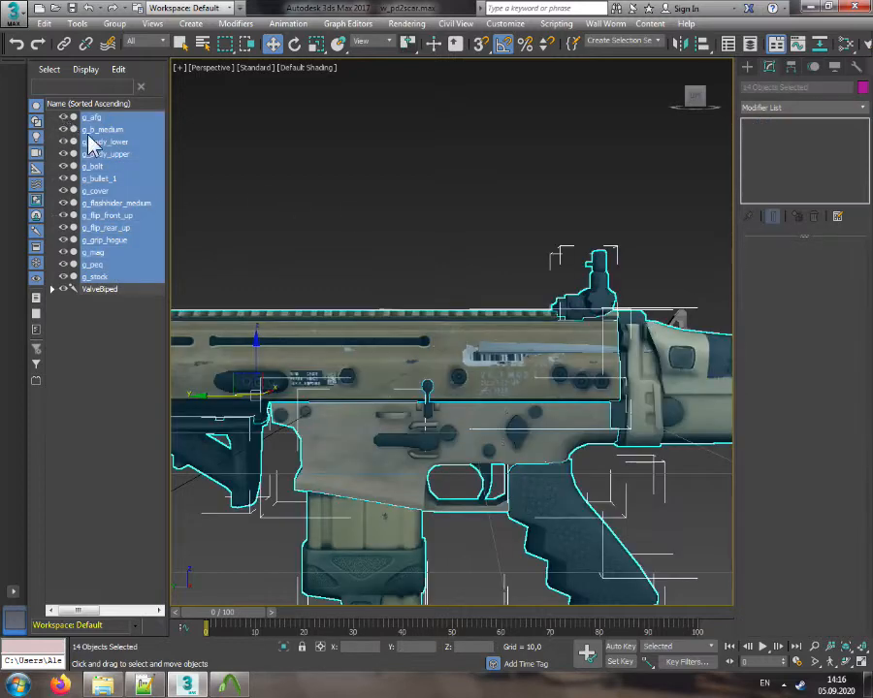
Rotate all the SCAR parts half a turn about the vertical axis so the muzzle points the same way as the M16's
right_click(533, 362)
left_click(563, 383)
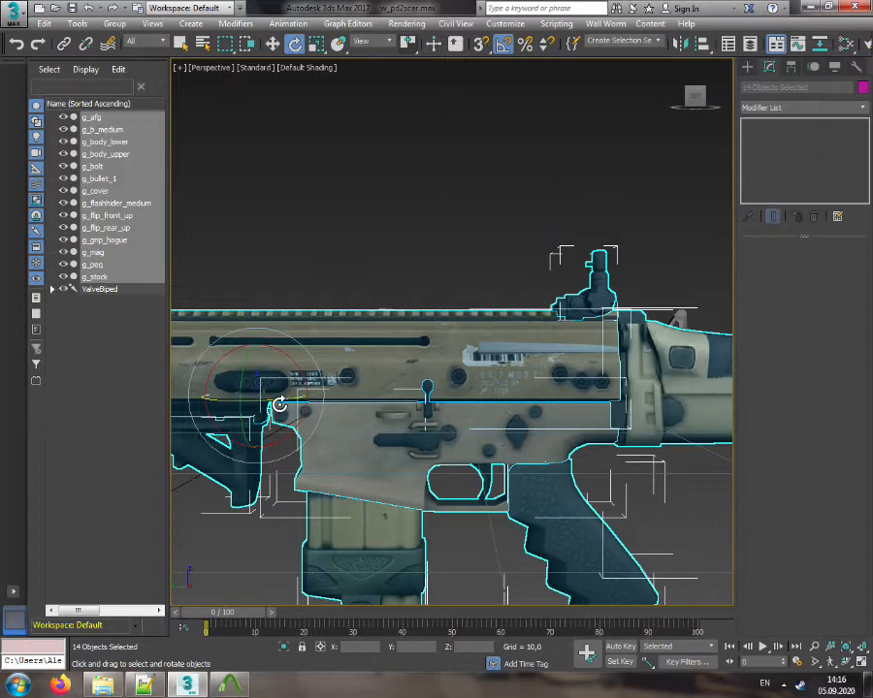
left_click(559, 512)
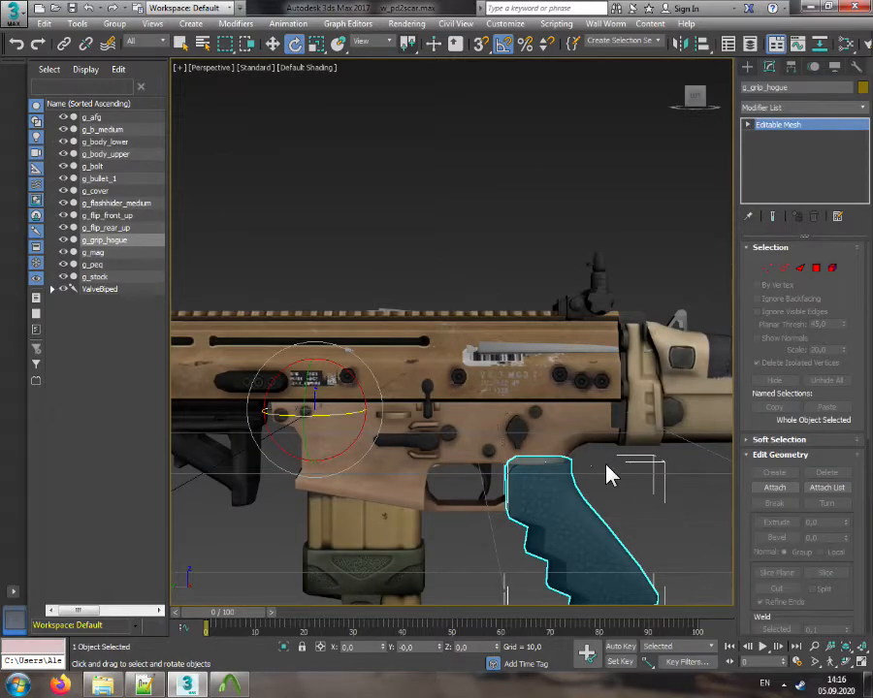
left_click(564, 444)
left_click(91, 118)
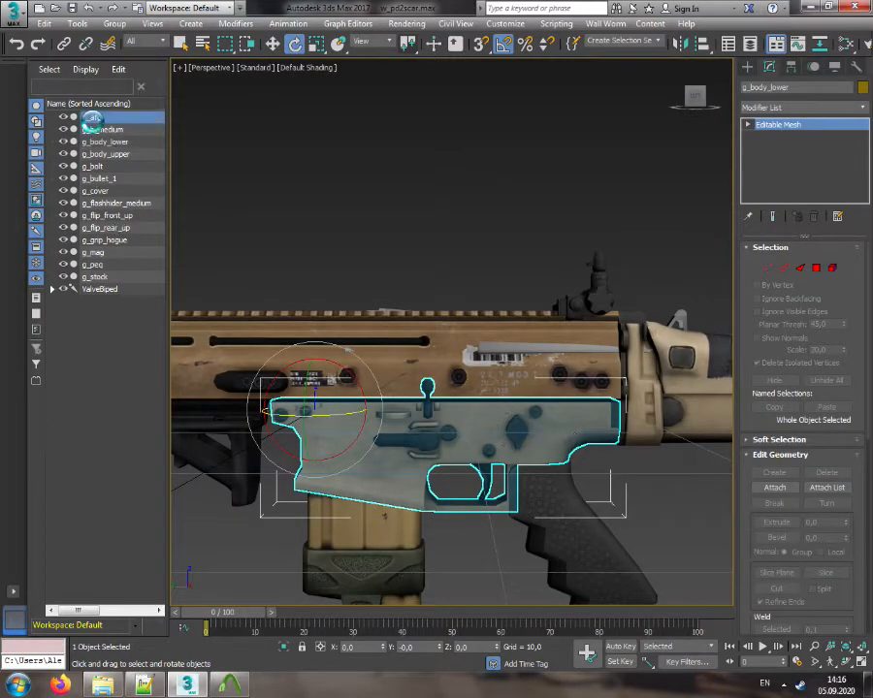
left_click(97, 277, "shift")
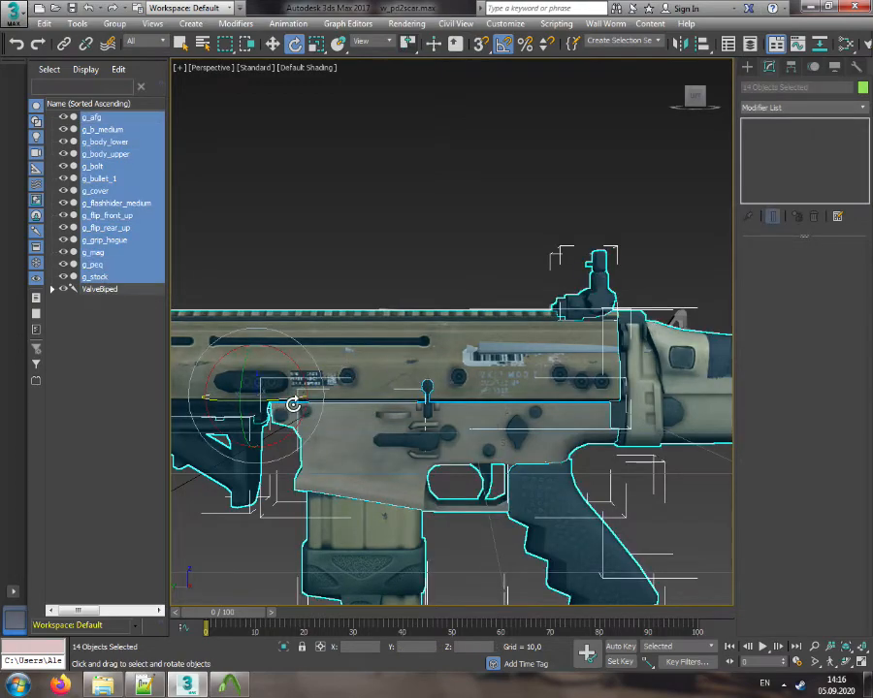
left_click_drag(286, 399, 169, 400)
Scale all the SCAR parts to 40 percent in X, Y and Z
right_click(450, 367)
left_click(485, 384)
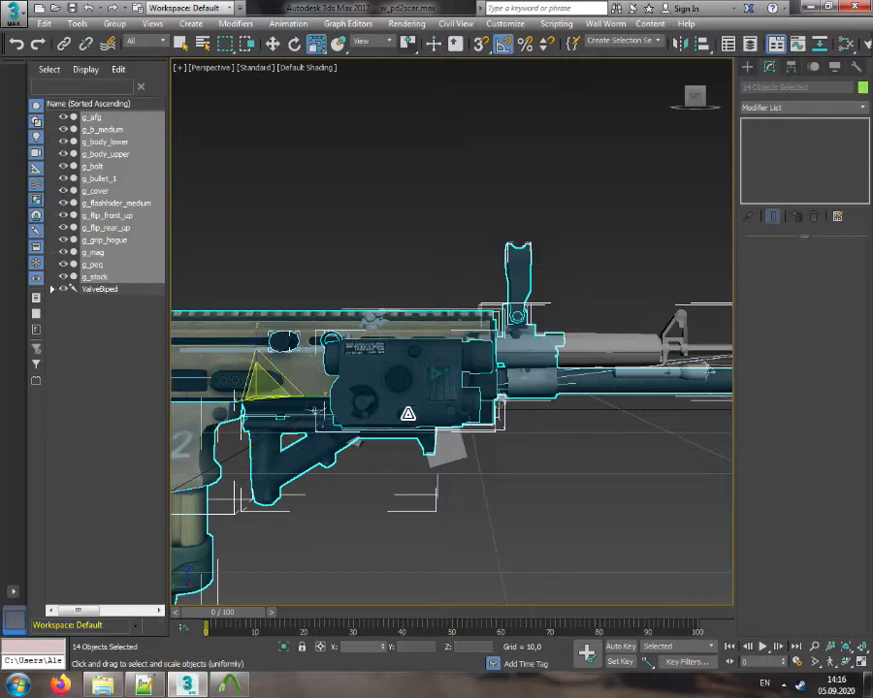
right_click(312, 397)
left_click(353, 647)
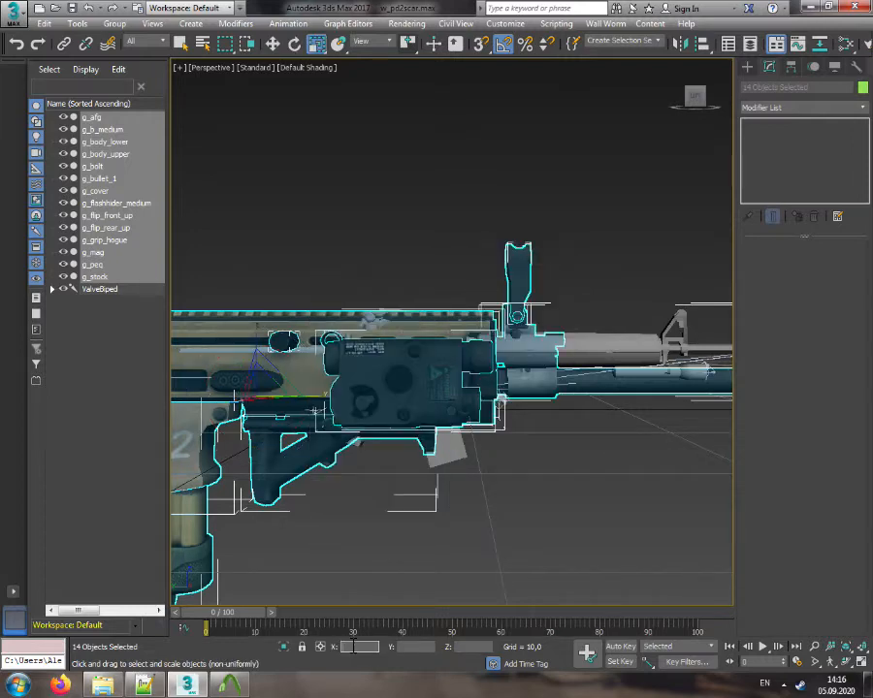
type("40")
key("Tab")
type("2")
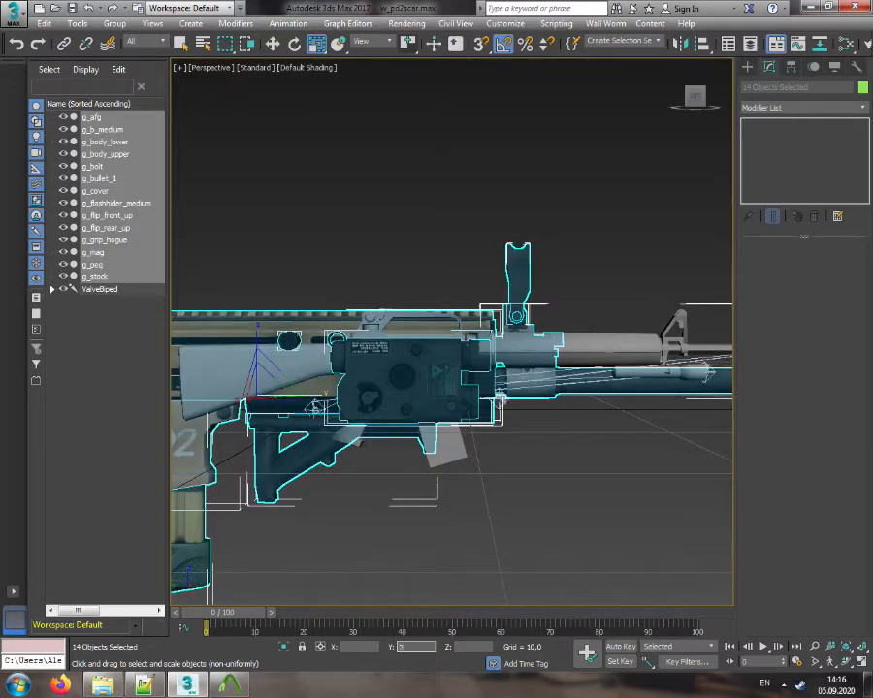
key("BackSpace")
type("40")
key("Tab")
type("40")
key("Return")
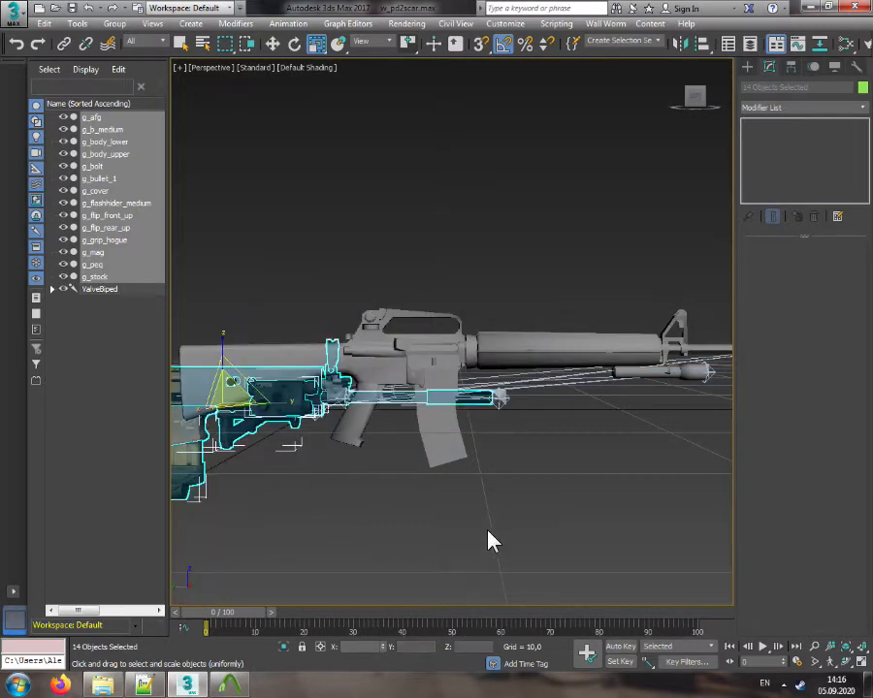
Set the SCAR parts' X position to 0 and move them over the M16 reference, roughly matching grip and magazine
right_click(416, 479)
left_click(429, 502)
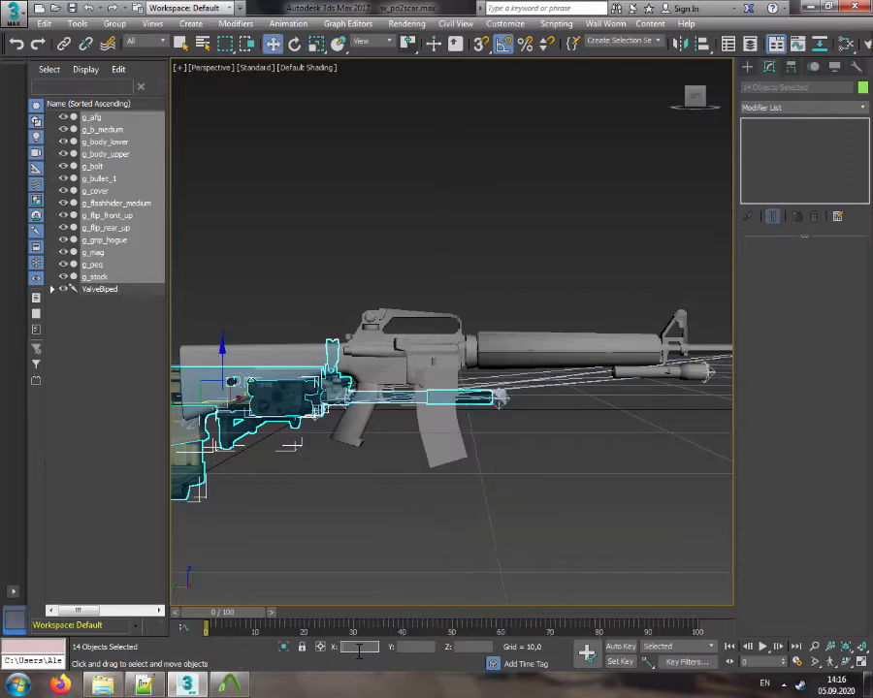
type("0")
key("Return")
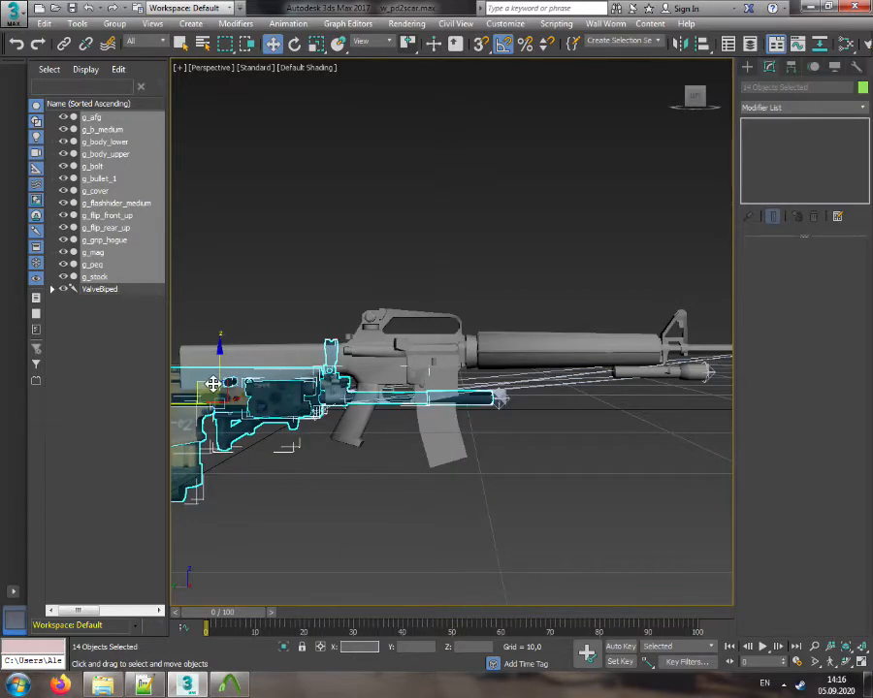
left_click_drag(213, 384, 477, 337)
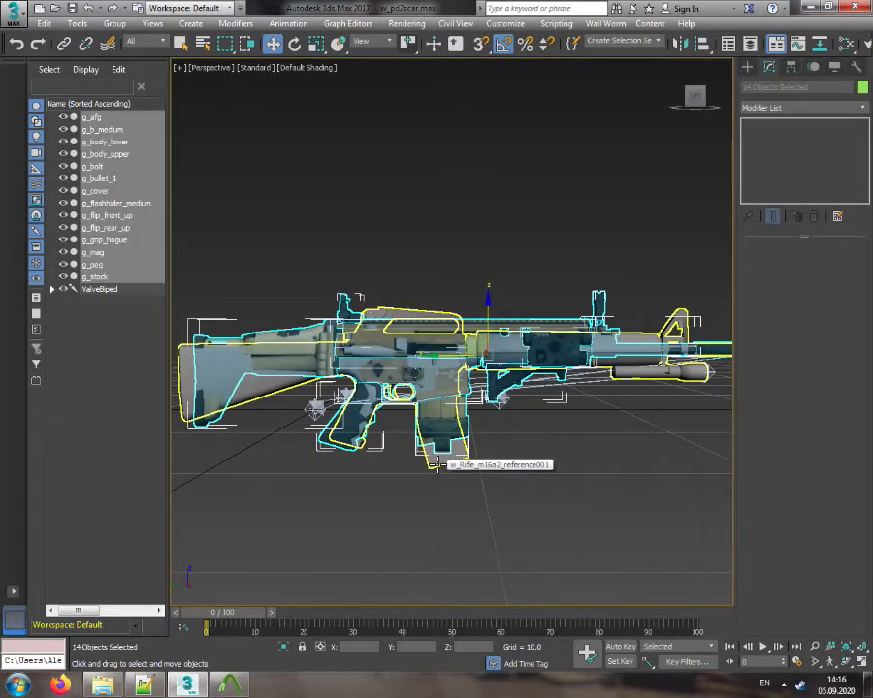
middle_click_drag(437, 465, 571, 463)
scroll(421, 406, "up", 5)
scroll(458, 474, "up", 2)
scroll(489, 354, "down", 5)
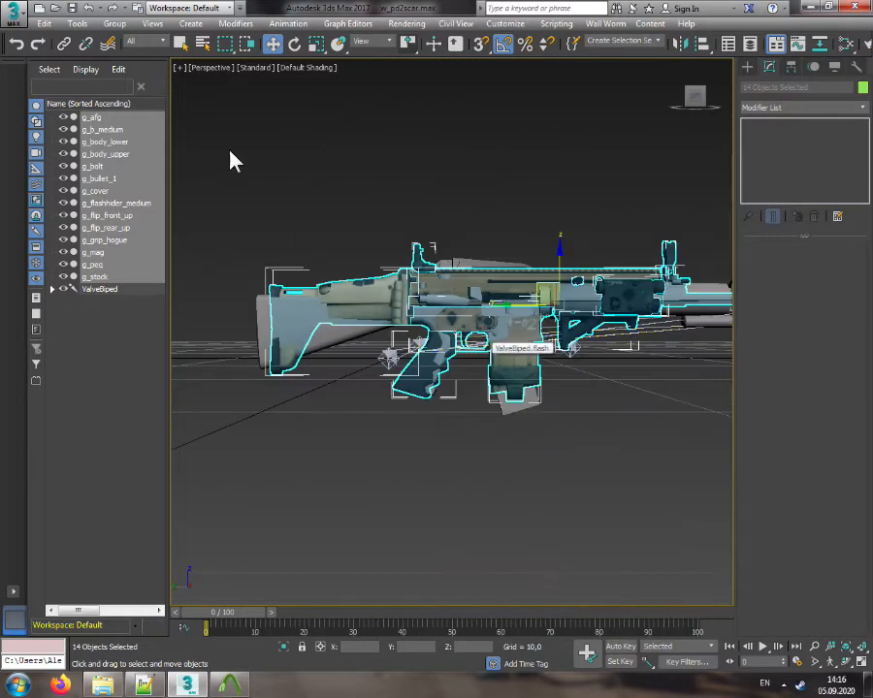
In the Left wireframe view, fine-tune the position of all SCAR parts so their trigger guard lines up with the M16's
left_click(180, 69)
left_click(203, 89)
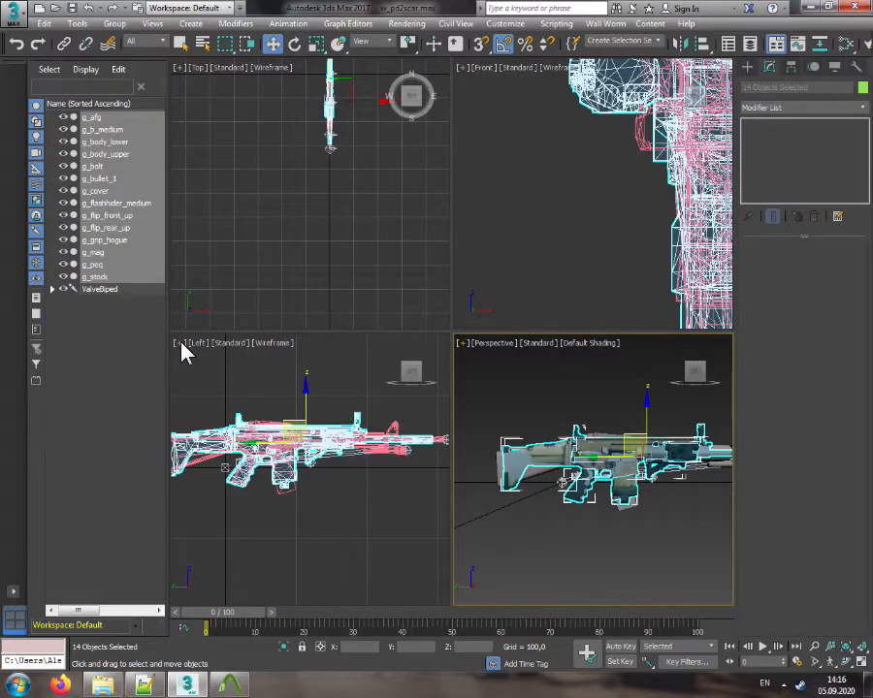
right_click(182, 354)
left_click(180, 343)
left_click(228, 357)
scroll(367, 328, "up", 8)
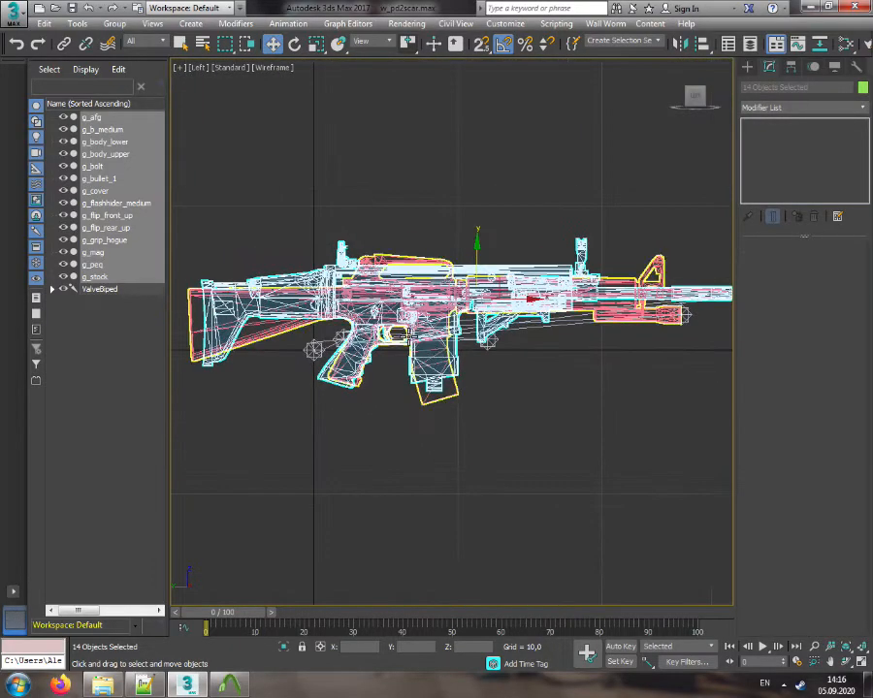
scroll(366, 328, "up", 5)
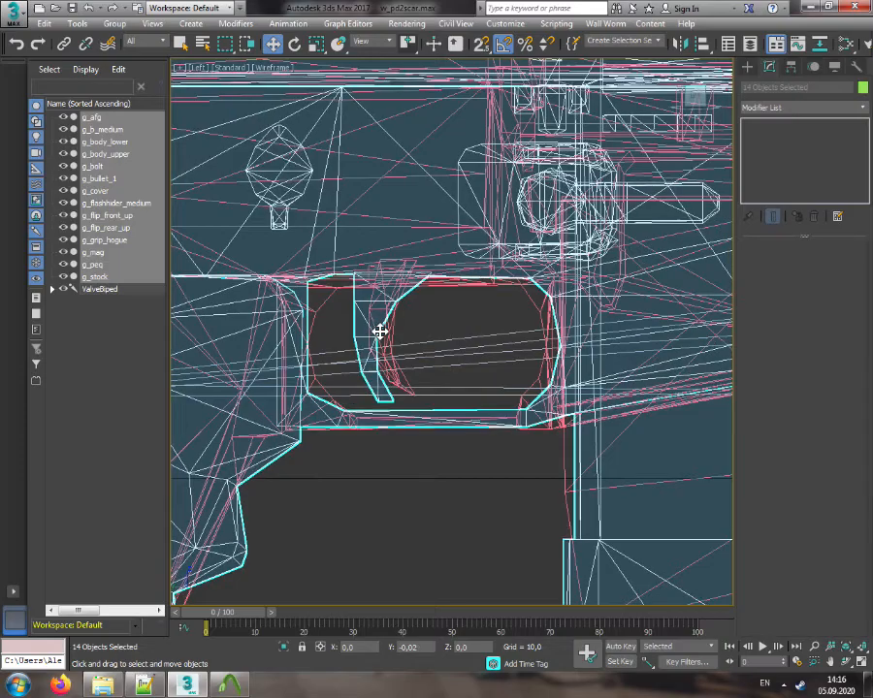
scroll(376, 330, "down", 5)
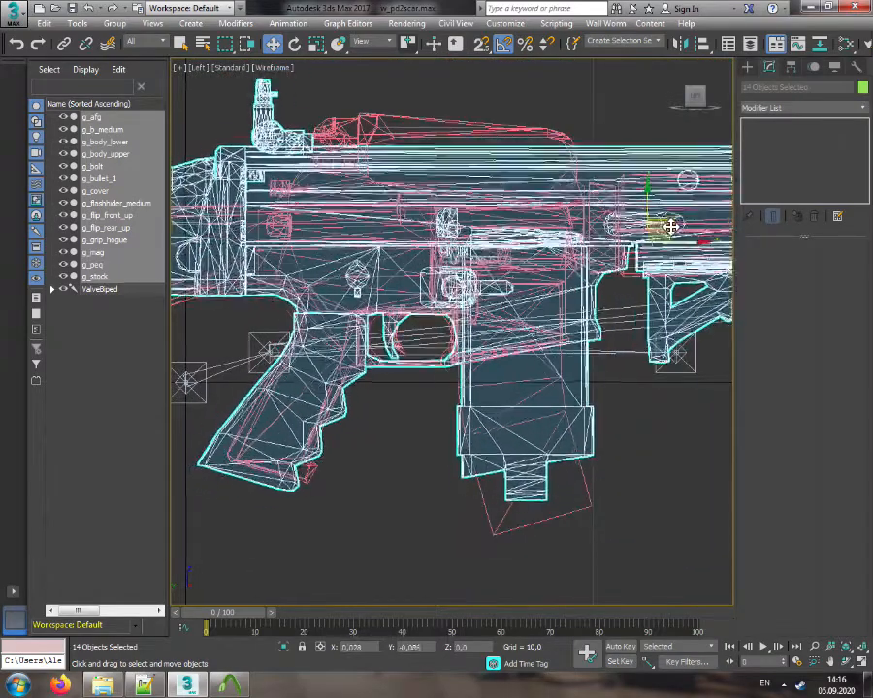
scroll(383, 347, "up", 6)
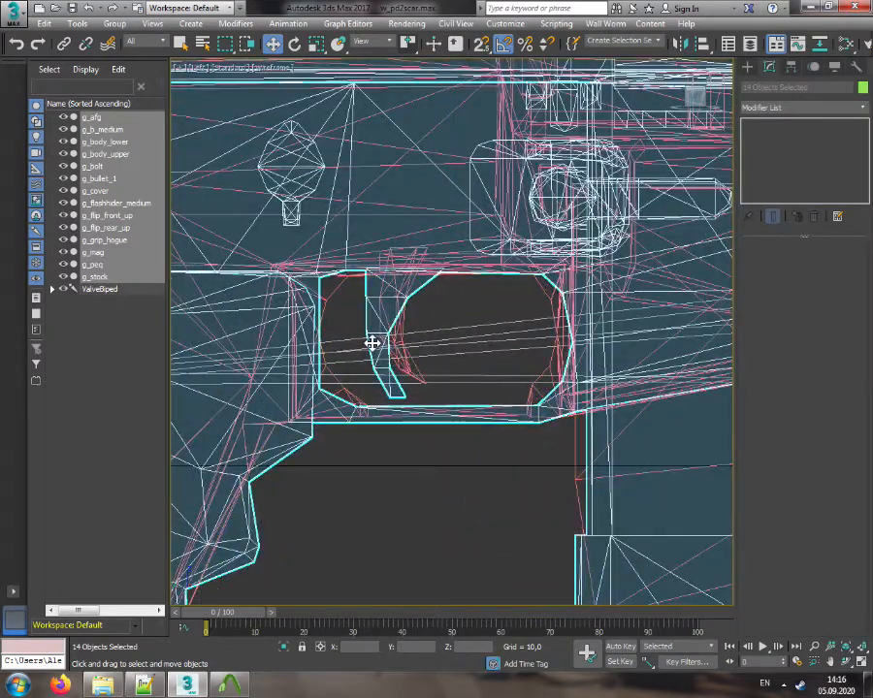
mouse_move(373, 343)
left_mouse_down()
mouse_move(351, 343)
mouse_move(357, 338)
left_mouse_up()
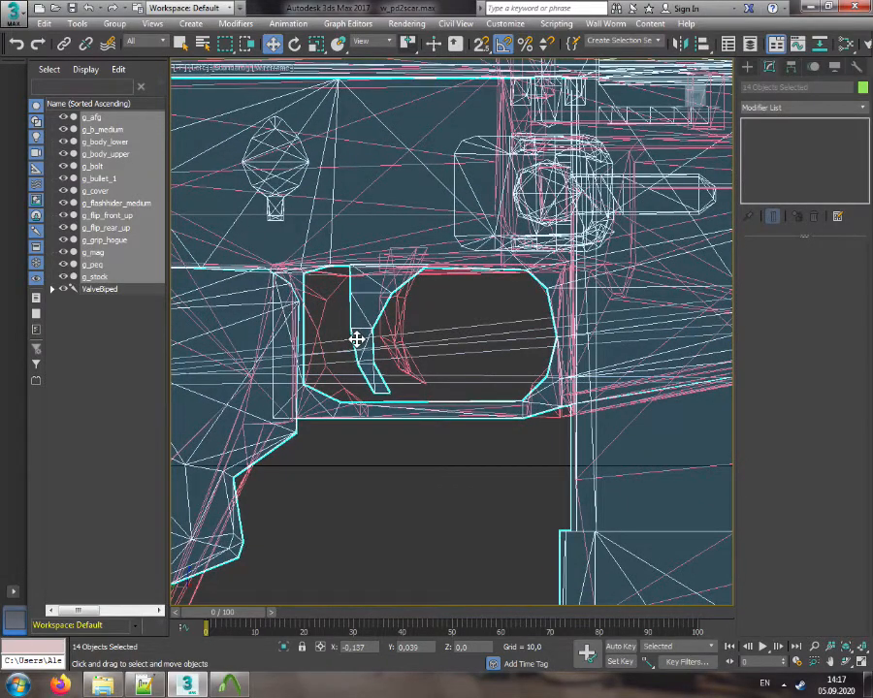
left_click_drag(357, 338, 371, 339)
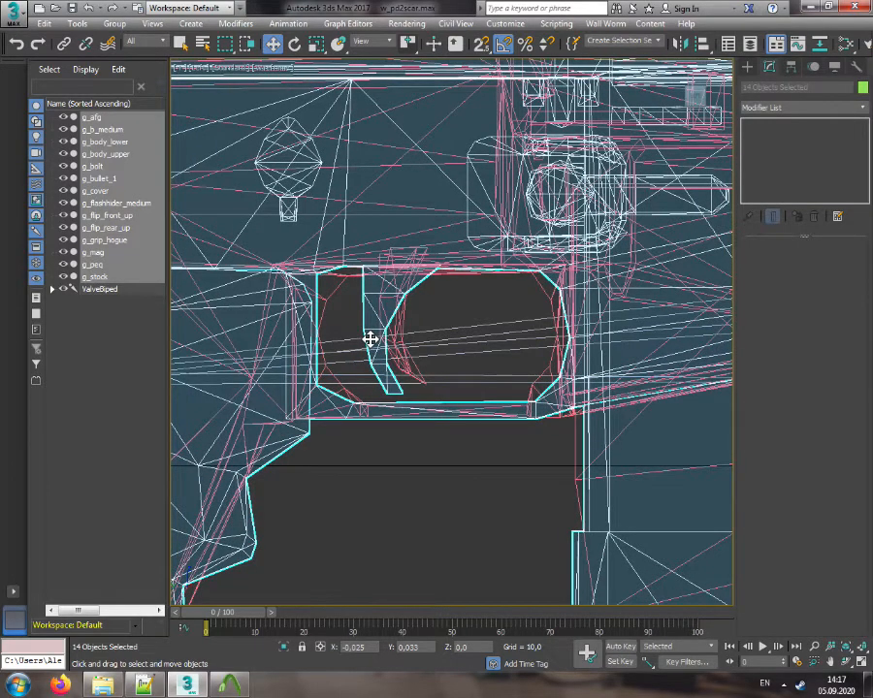
left_click_drag(371, 339, 368, 340)
Examine how the SCAR's grip, magazine, foregrip and handguard fit the M16 reference outline and its bones
middle_click_drag(309, 517, 541, 419)
scroll(570, 408, "down", 2)
scroll(427, 548, "up", 2)
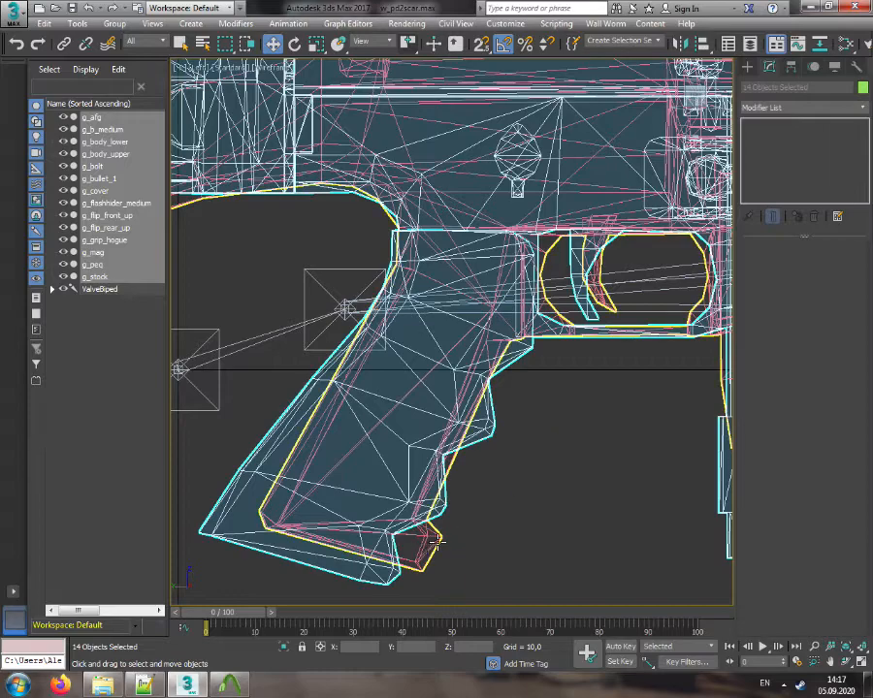
middle_click_drag(559, 437, 428, 472)
scroll(502, 471, "down", 5)
scroll(519, 464, "up", 5)
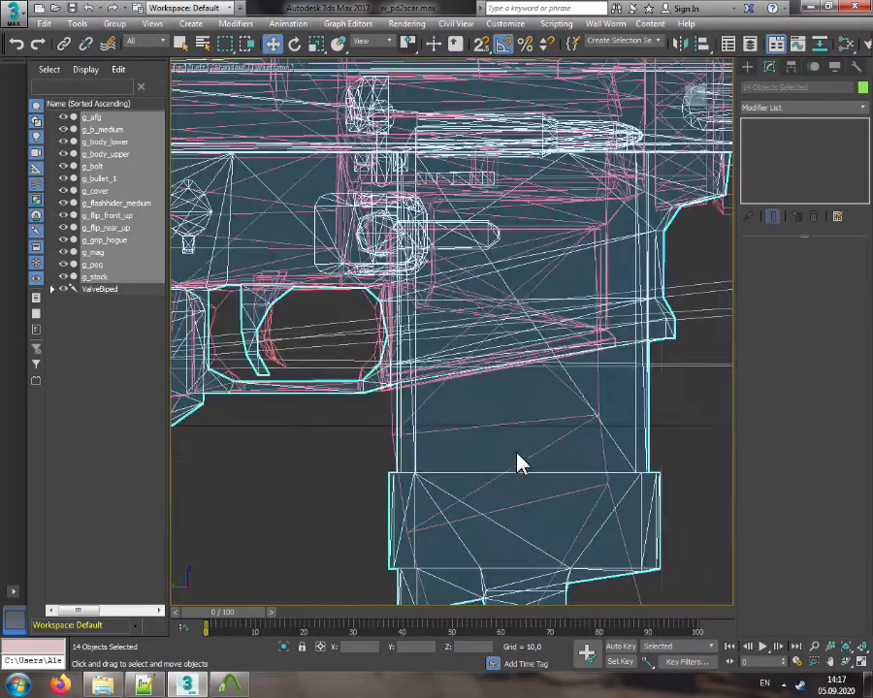
scroll(550, 436, "down", 4)
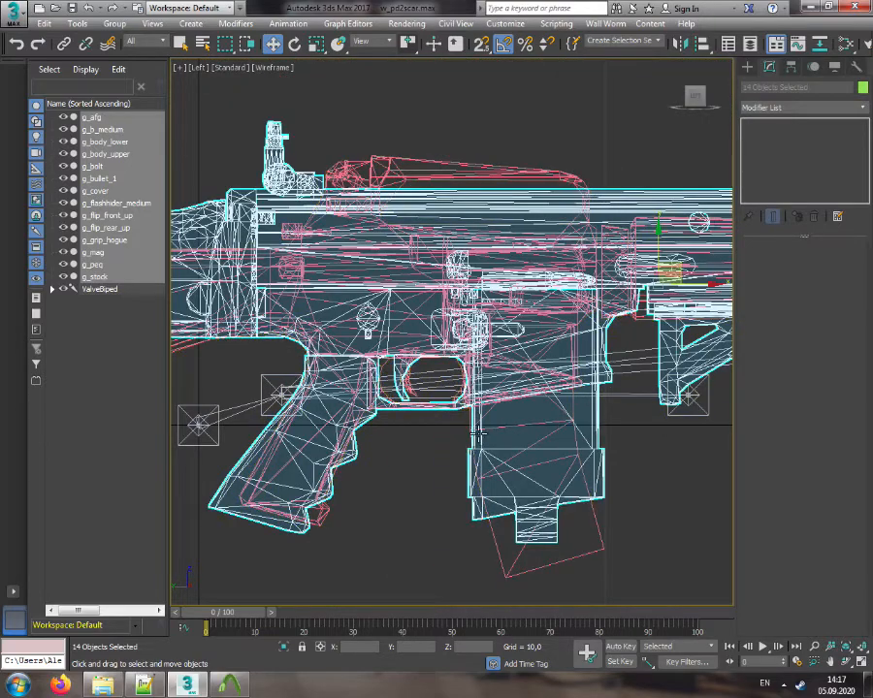
middle_click_drag(674, 429, 421, 456)
middle_click_drag(548, 467, 497, 488)
middle_click_drag(560, 473, 525, 493)
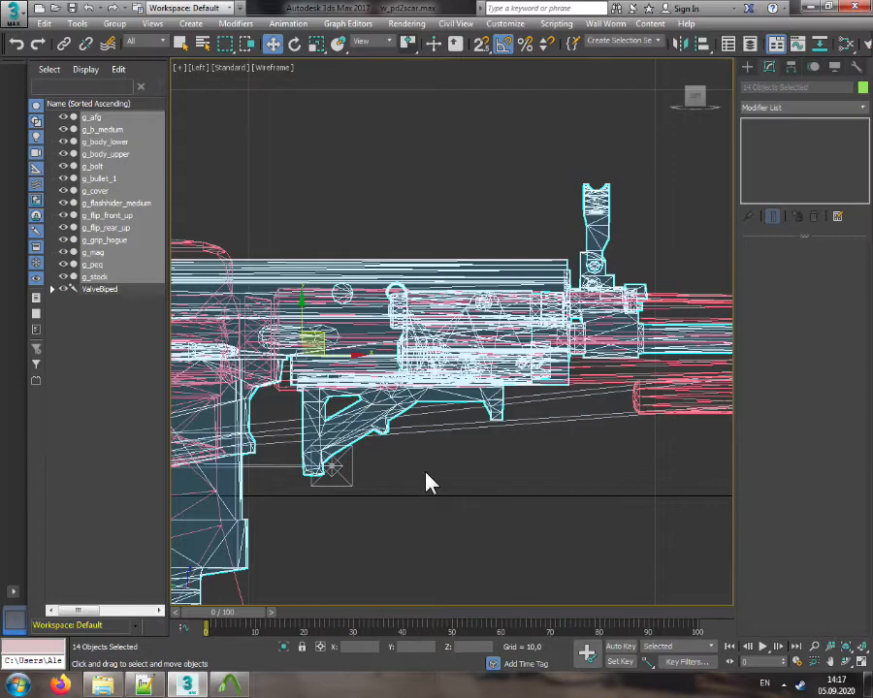
middle_click_drag(432, 479, 521, 475)
scroll(509, 490, "down", 3)
scroll(506, 490, "down", 2)
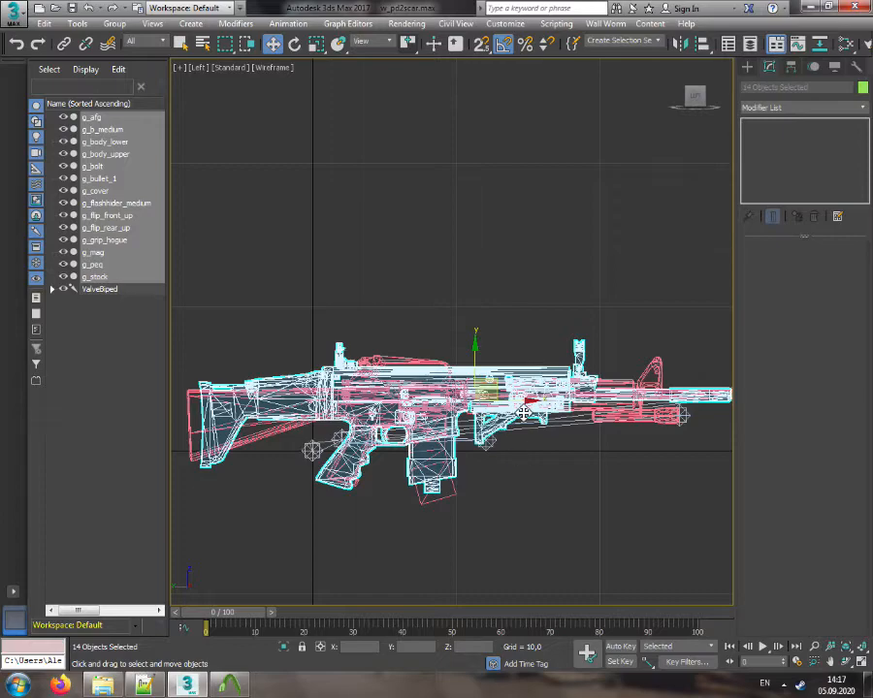
scroll(517, 416, "up", 5)
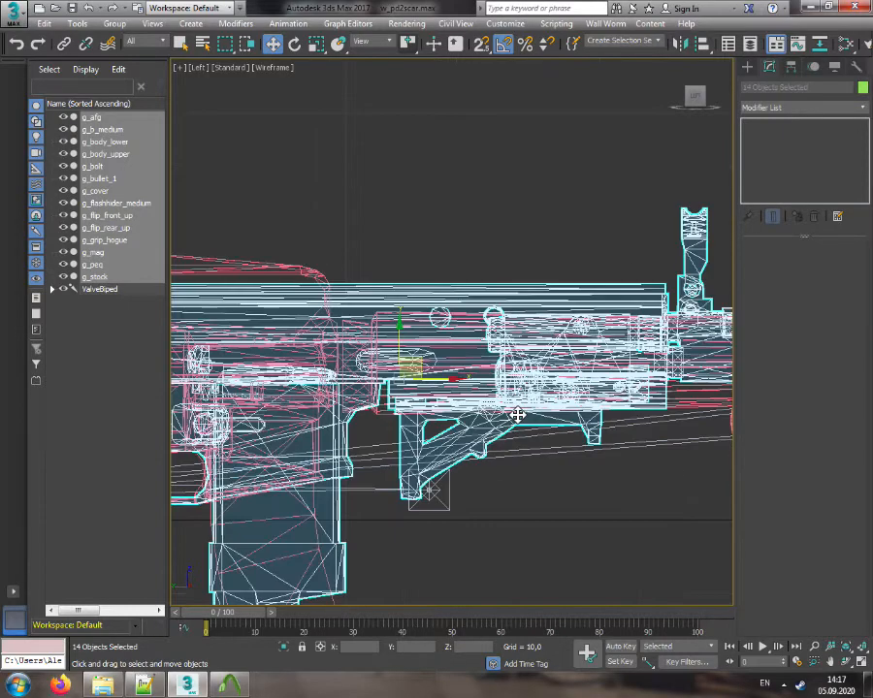
Apply a Mirror modifier to g_bolt in the Perspective view so the charging handle sits on the opposite side of the rifle
left_click(179, 68)
left_click(190, 81)
left_click(465, 355)
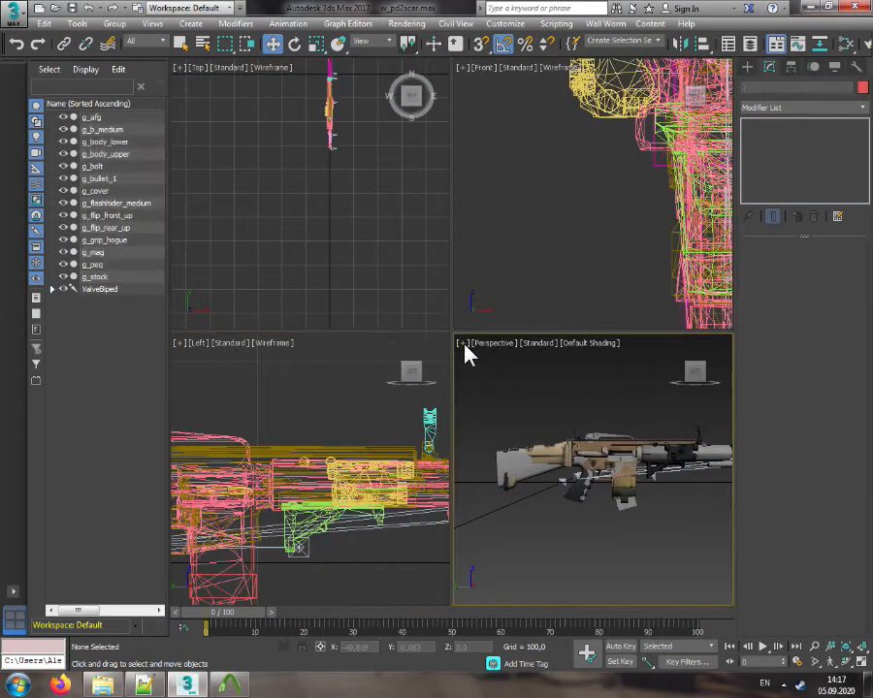
left_click(464, 344)
left_click(484, 359)
scroll(480, 358, "up", 6)
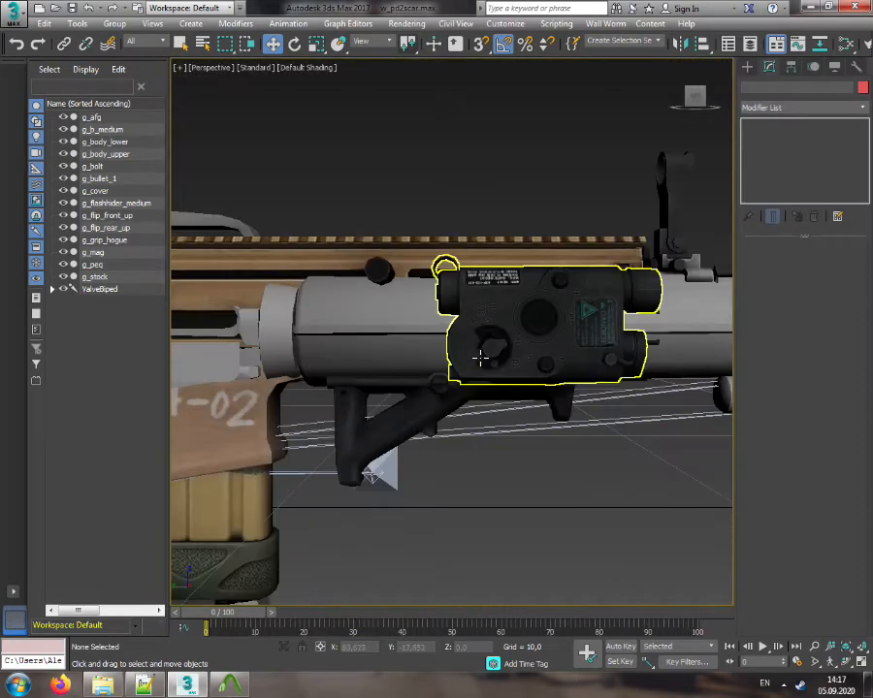
left_click_drag(692, 108, 621, 126)
middle_click_drag(415, 448, 583, 311, "alt")
left_click(532, 361)
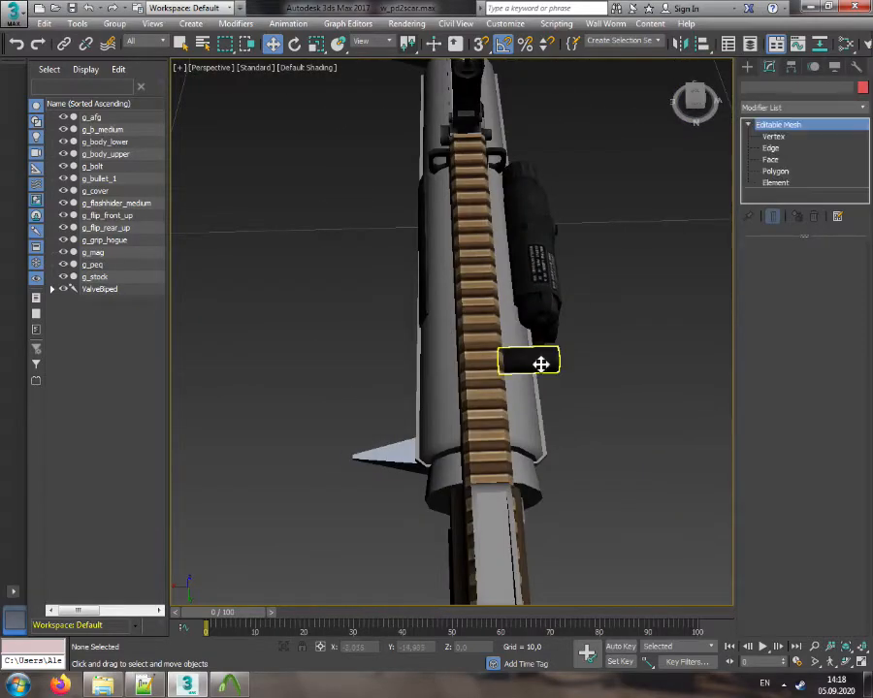
left_click(797, 107)
scroll(795, 386, "down", 5)
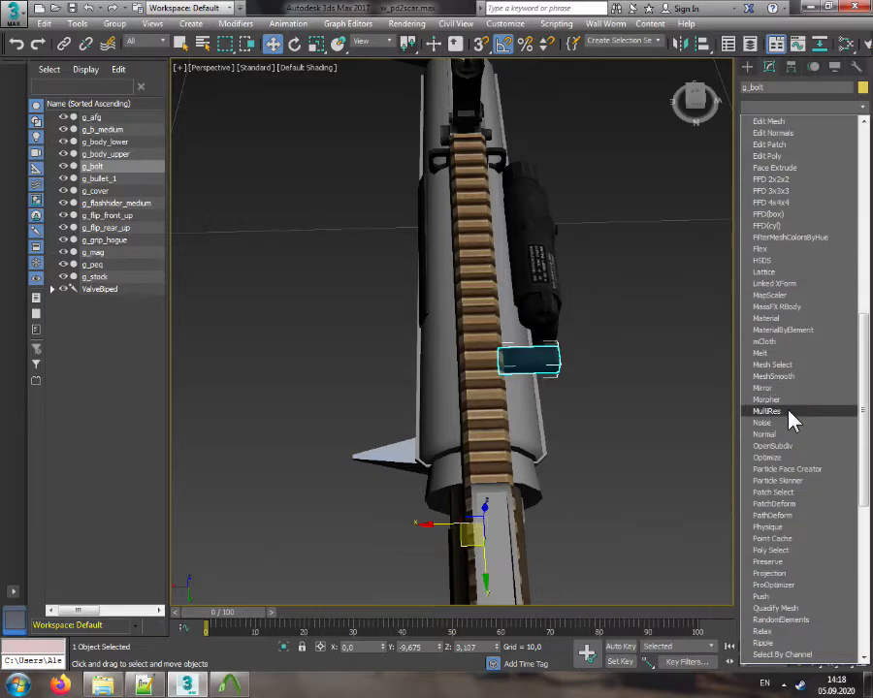
left_click(771, 390)
left_click(657, 343)
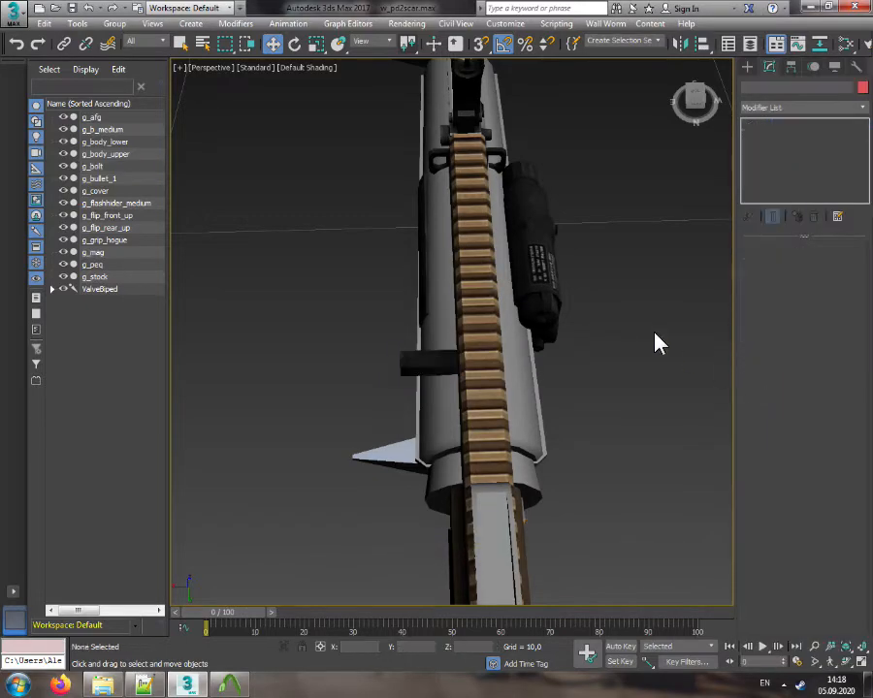
Return to a side-on view of the rifle, expand the ValveBiped hierarchy and save the scene
left_click_drag(696, 106, 723, 87)
middle_click_drag(669, 334, 463, 288, "alt")
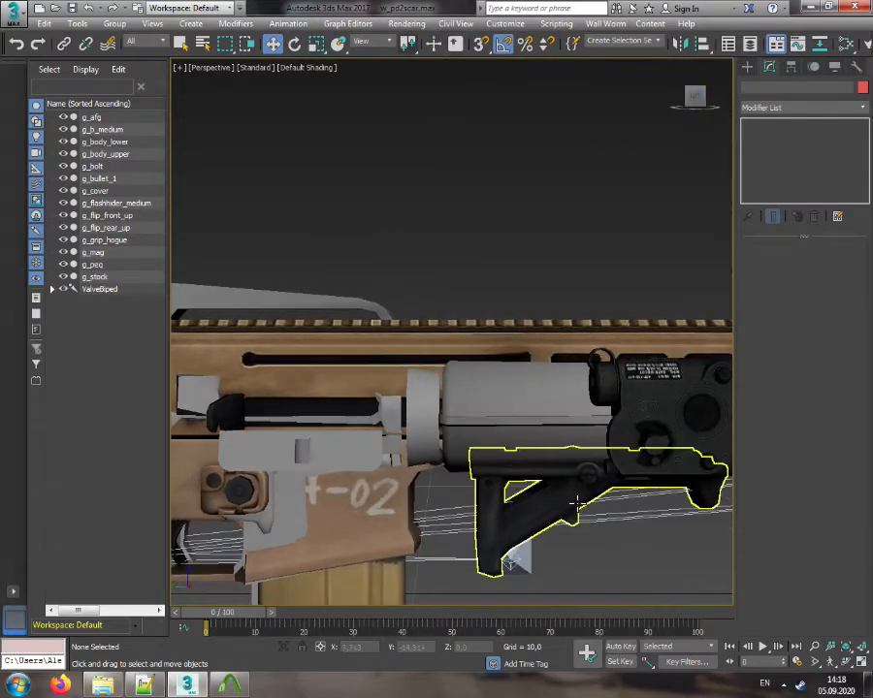
middle_click_drag(580, 494, 277, 271)
scroll(404, 347, "down", 4)
left_click(52, 289)
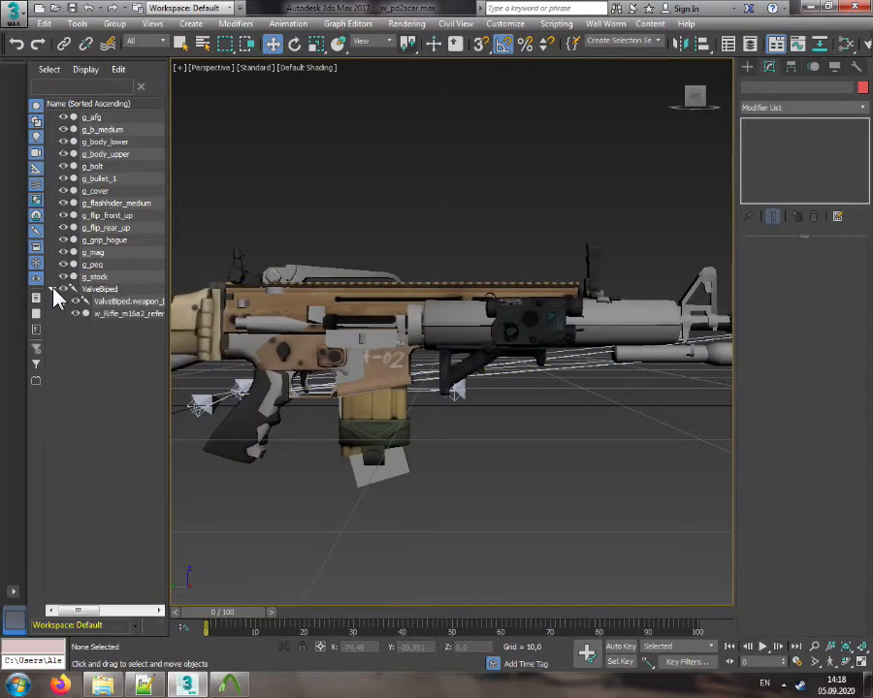
left_click(71, 8)
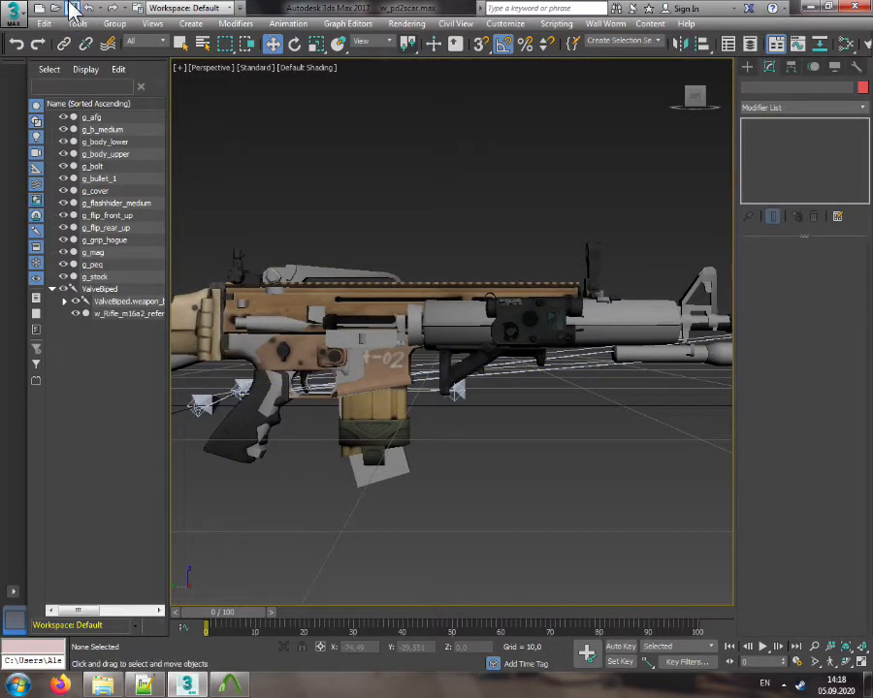
Open the recent scene v_pd2scar.max and hide the v_rifle_V_MK17 reference mesh under ValveBiped.ValveBiped
left_click(12, 14)
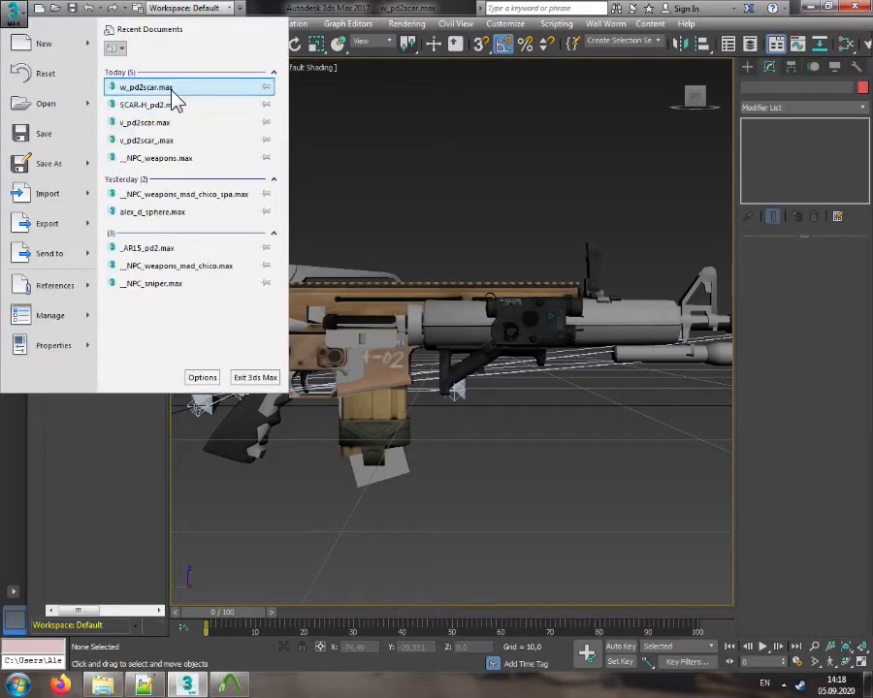
left_click(145, 122)
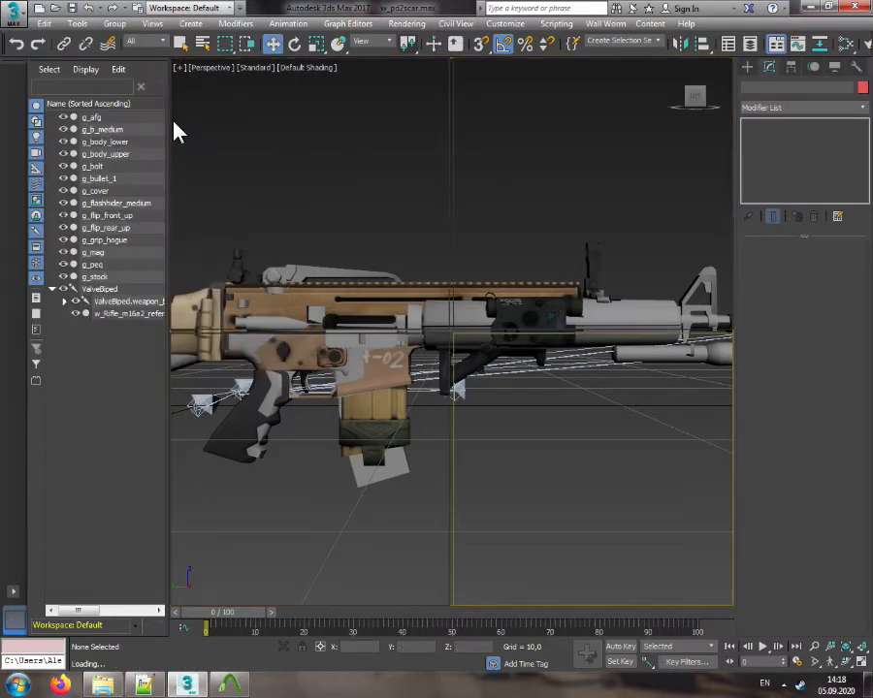
middle_click_drag(290, 156, 343, 156)
left_click(53, 474)
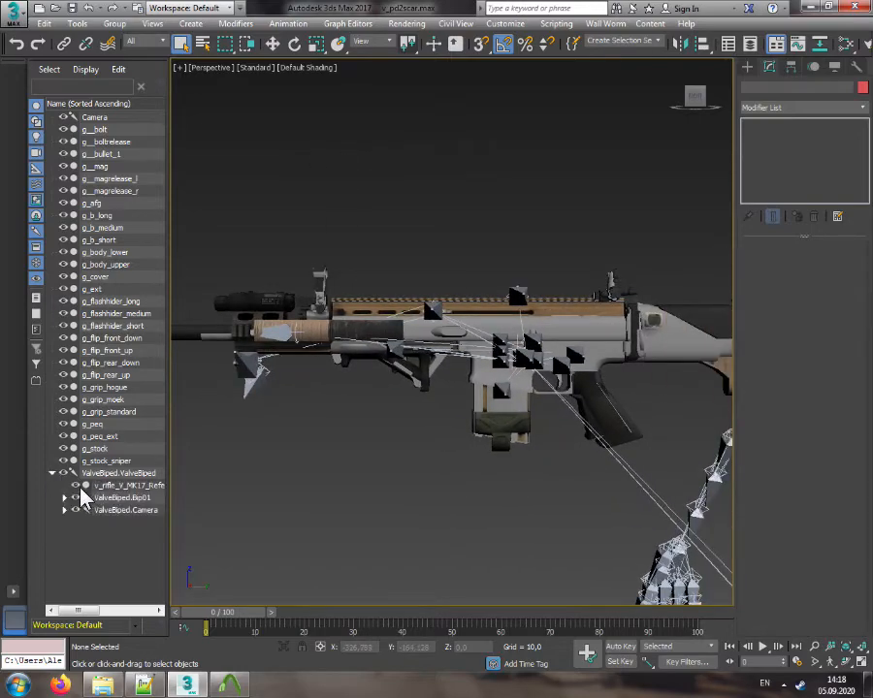
Examine how the angled foregrip g_afg is seated along the lower rail of the view model
middle_click_drag(359, 405, 433, 400)
scroll(440, 349, "up", 5)
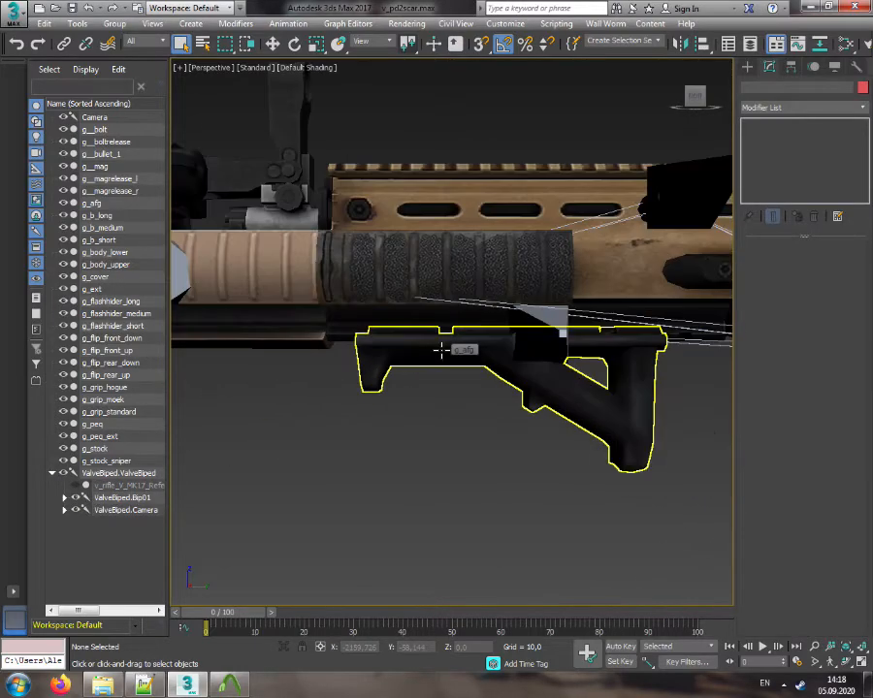
middle_click_drag(441, 349, 461, 409)
scroll(433, 384, "up", 5)
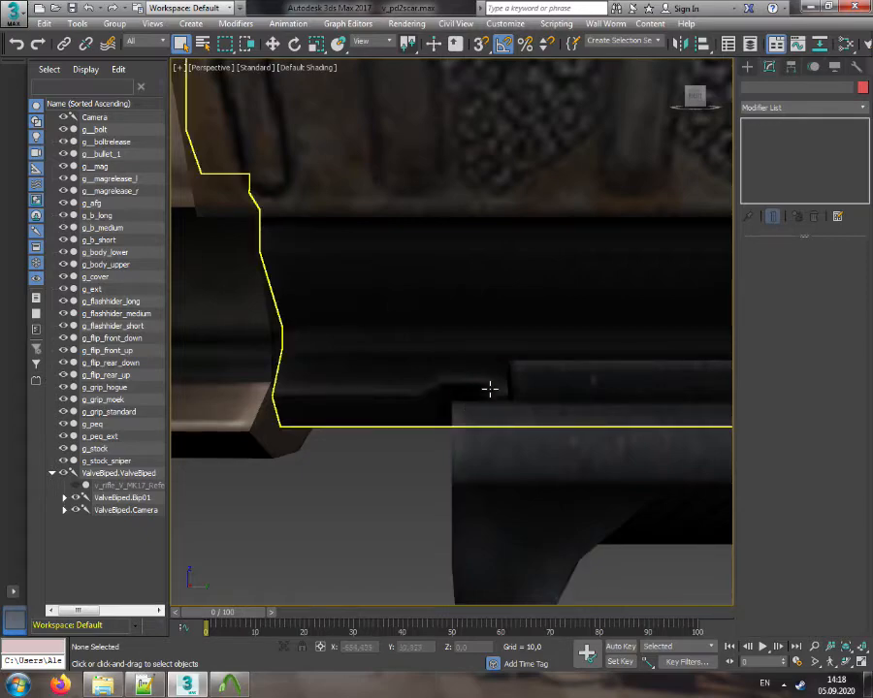
scroll(479, 378, "down", 5)
middle_click_drag(491, 394, 506, 467)
scroll(505, 393, "up", 5)
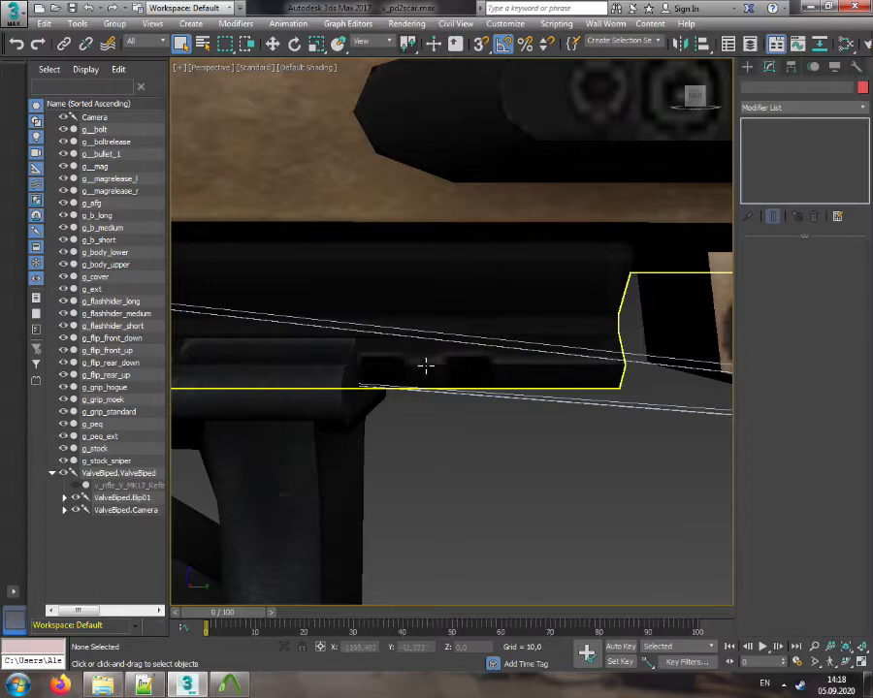
middle_click_drag(425, 364, 458, 377)
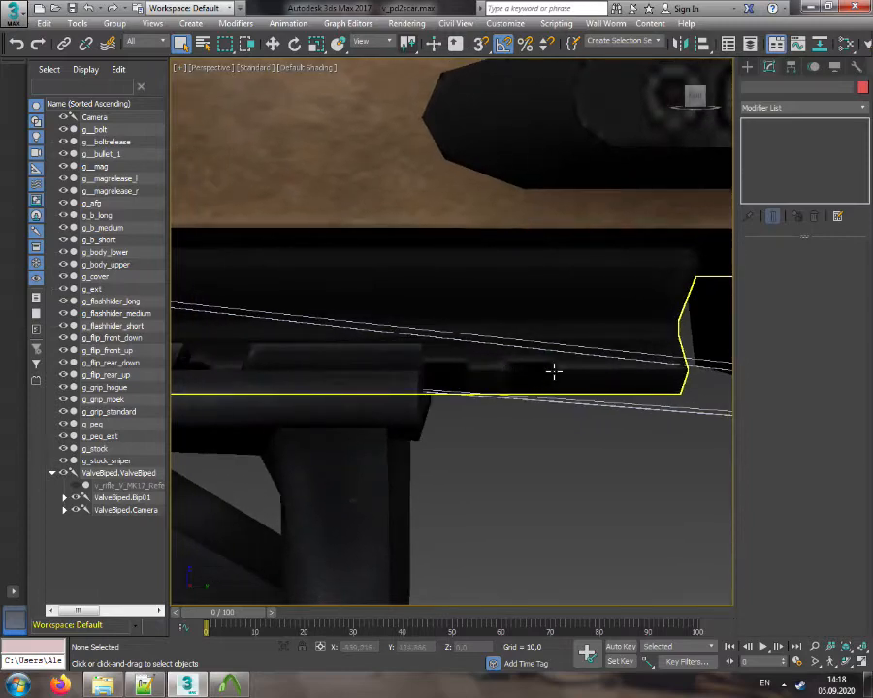
scroll(552, 371, "down", 5)
Reopen w_pd2scar.max and hide the M16 reference mesh w_Rifle_m16a2_reference001
left_click(13, 12)
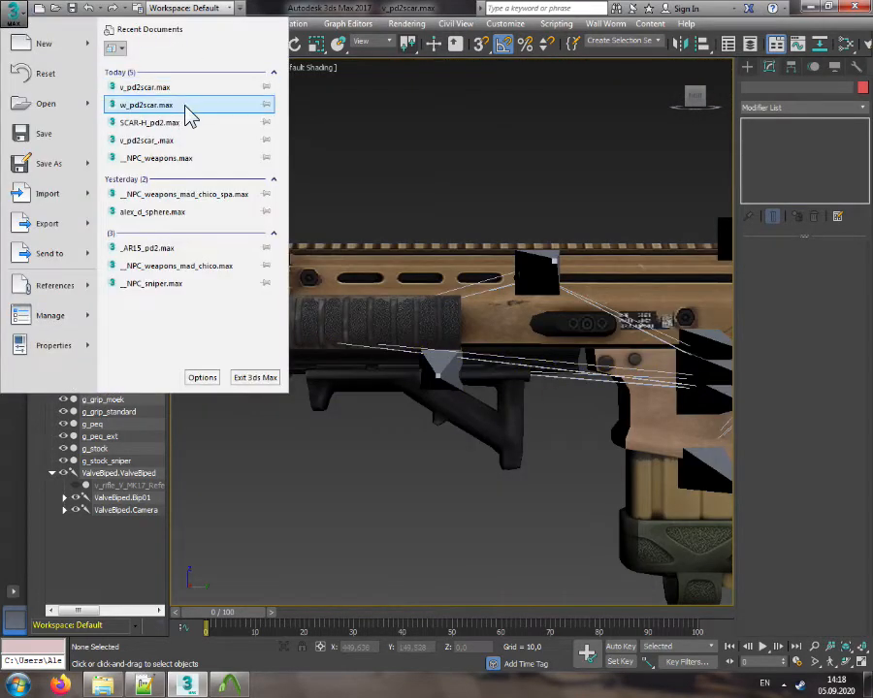
left_click(189, 117)
left_click(444, 364)
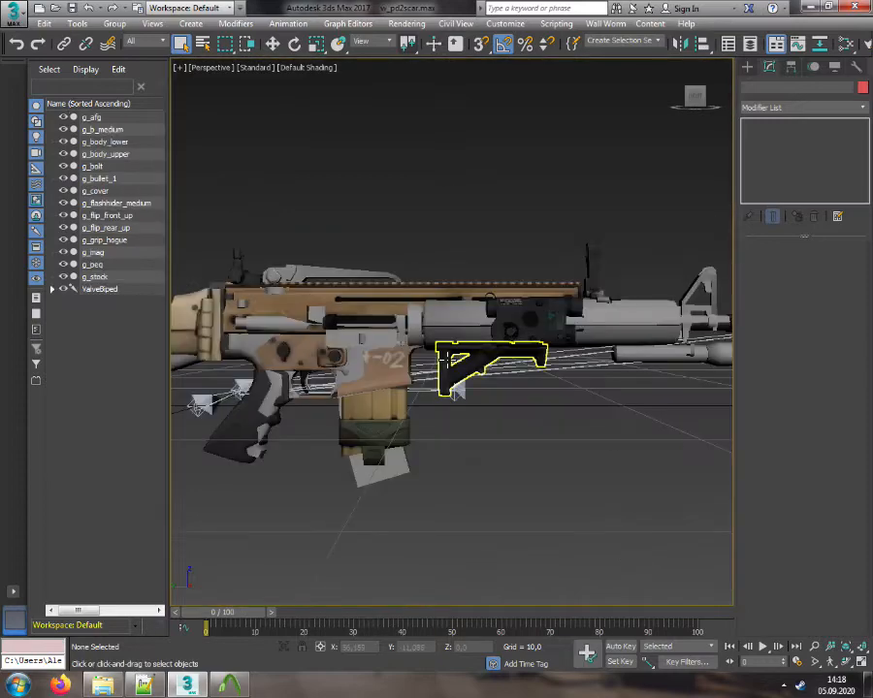
left_click(286, 272)
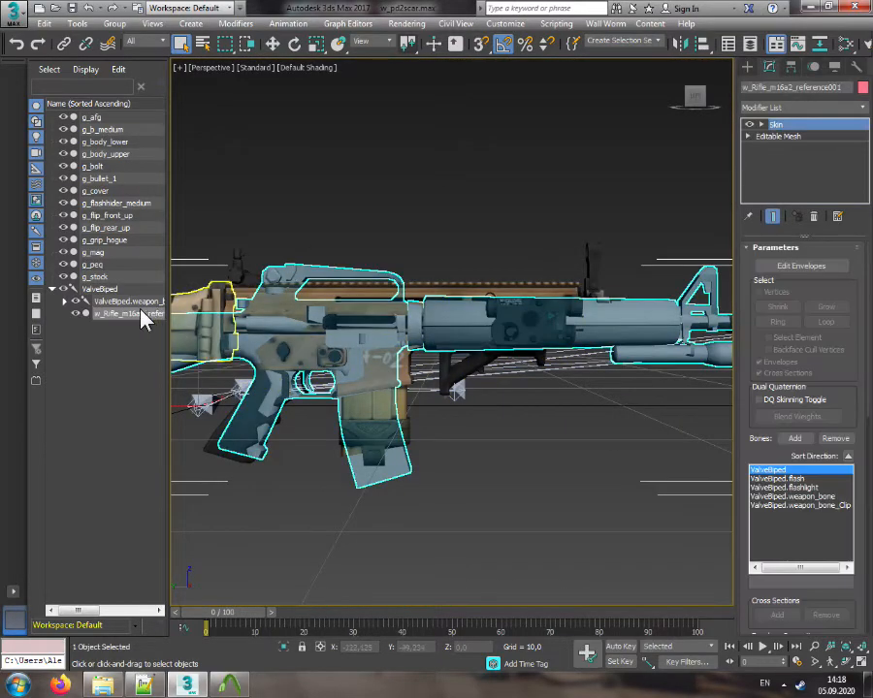
left_click(77, 314)
Move the angled foregrip g_afg forward along the lower rail to a Y position of about -10.43
left_click(484, 358)
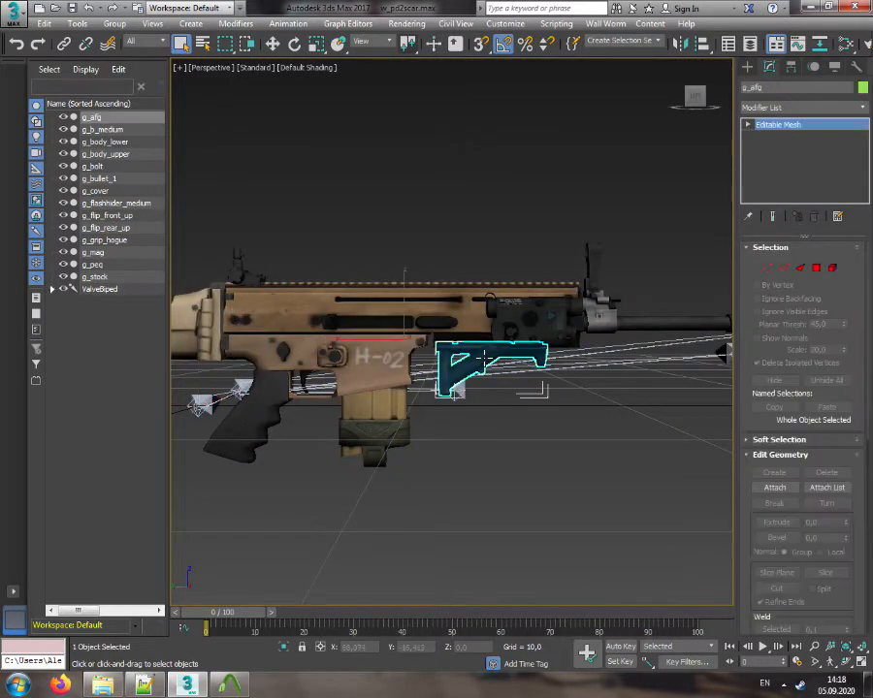
scroll(484, 358, "up", 5)
scroll(484, 358, "up", 4)
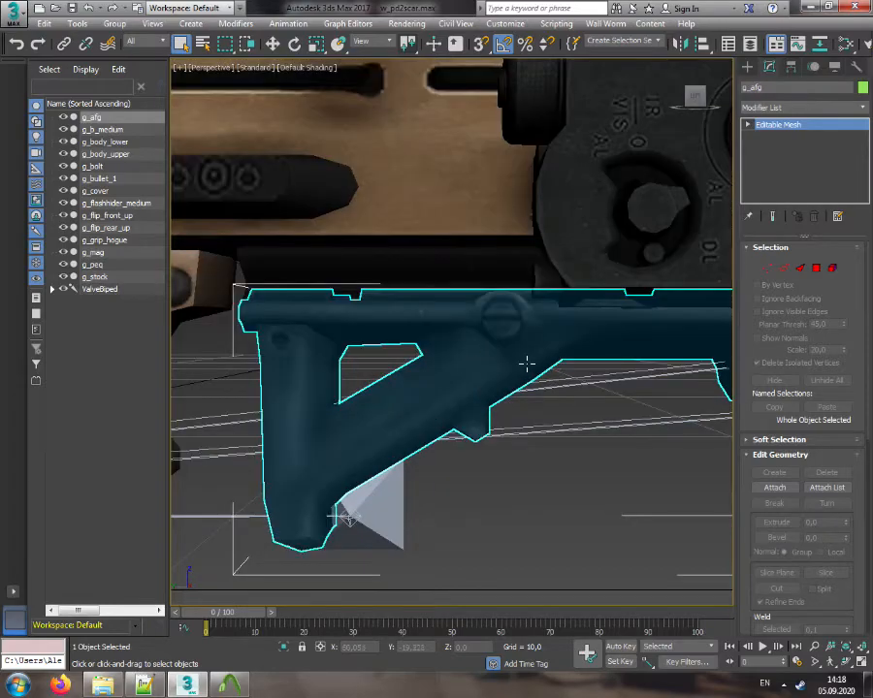
middle_click_drag(526, 364, 255, 369)
mouse_move(695, 97)
left_mouse_down()
mouse_move(558, 99)
mouse_move(692, 98)
left_mouse_up()
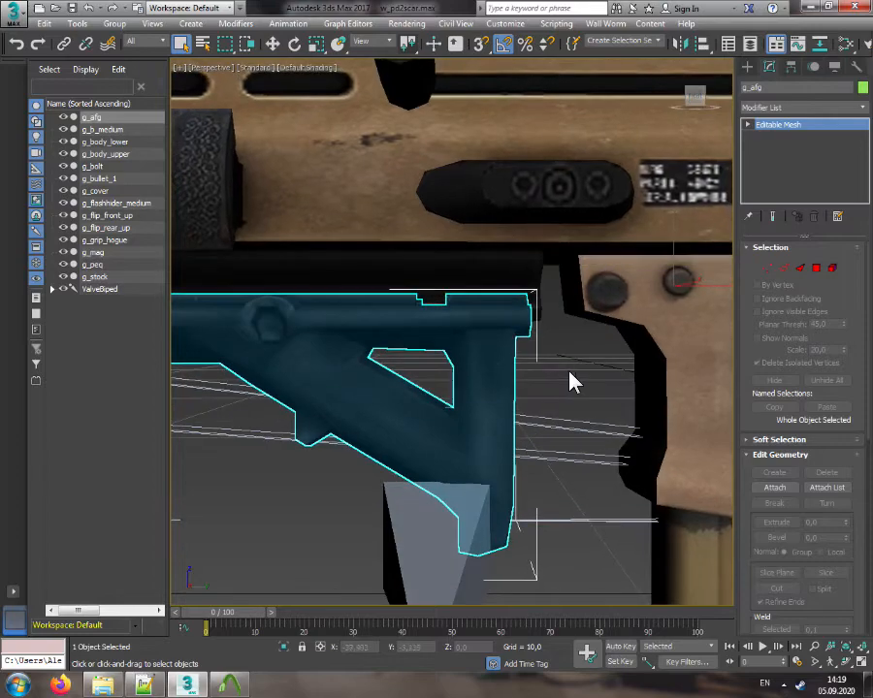
right_click(573, 382)
left_click(584, 386)
scroll(583, 388, "down", 3)
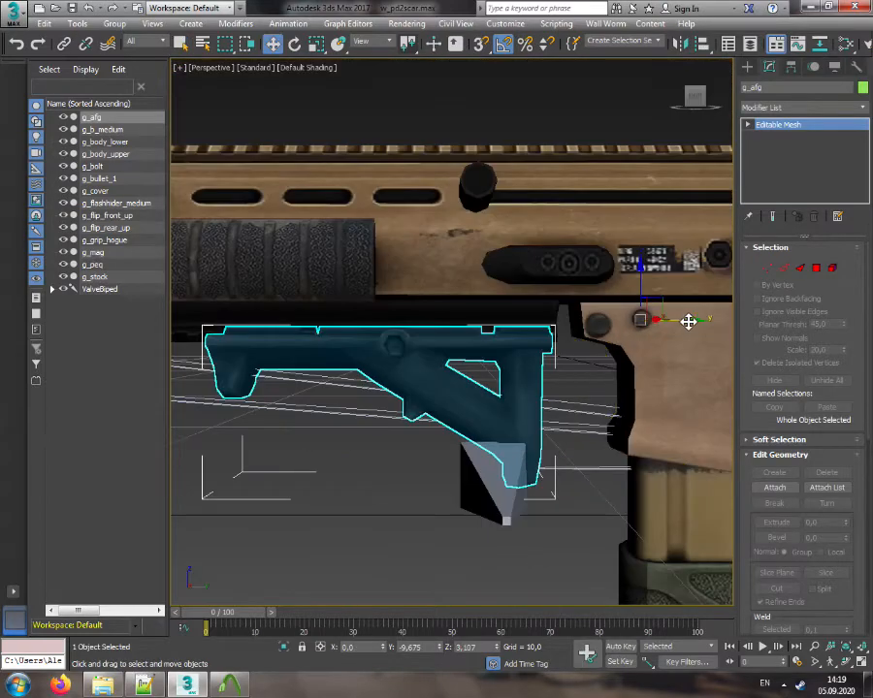
left_click_drag(691, 321, 645, 325)
Fine-tune the foregrip's seating in the rail slots by shifting it forward to a Y position of about -10.68
middle_click_drag(558, 368, 473, 400)
scroll(421, 367, "up", 4)
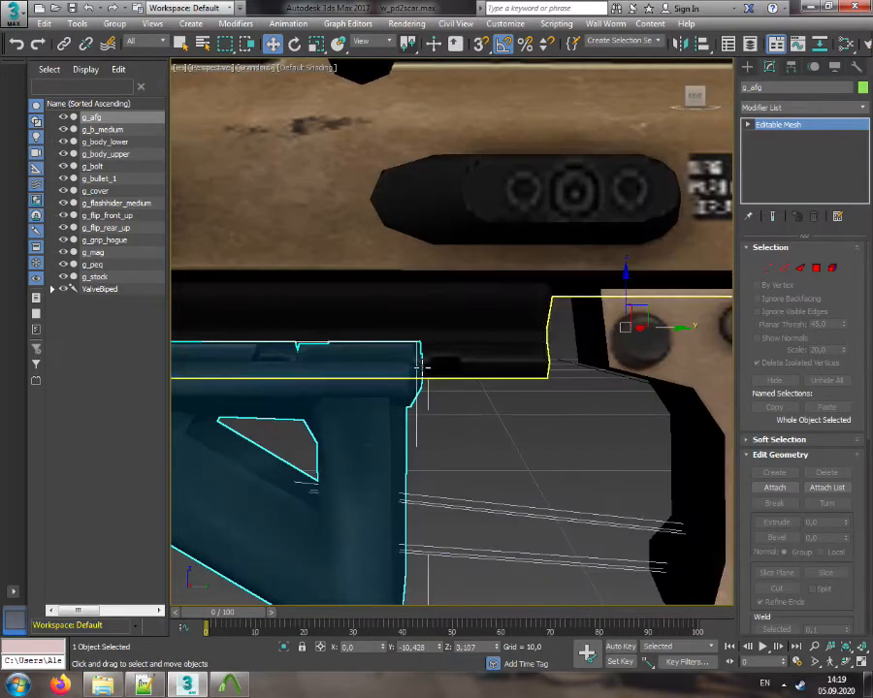
scroll(421, 368, "up", 3)
left_click_drag(394, 375, 351, 380)
scroll(349, 388, "down", 4)
middle_click_drag(327, 413, 662, 386)
scroll(480, 349, "up", 4)
middle_click_drag(480, 349, 450, 454)
scroll(450, 454, "down", 2)
scroll(471, 452, "down", 6)
middle_click_drag(611, 474, 514, 361)
scroll(491, 400, "down", 5)
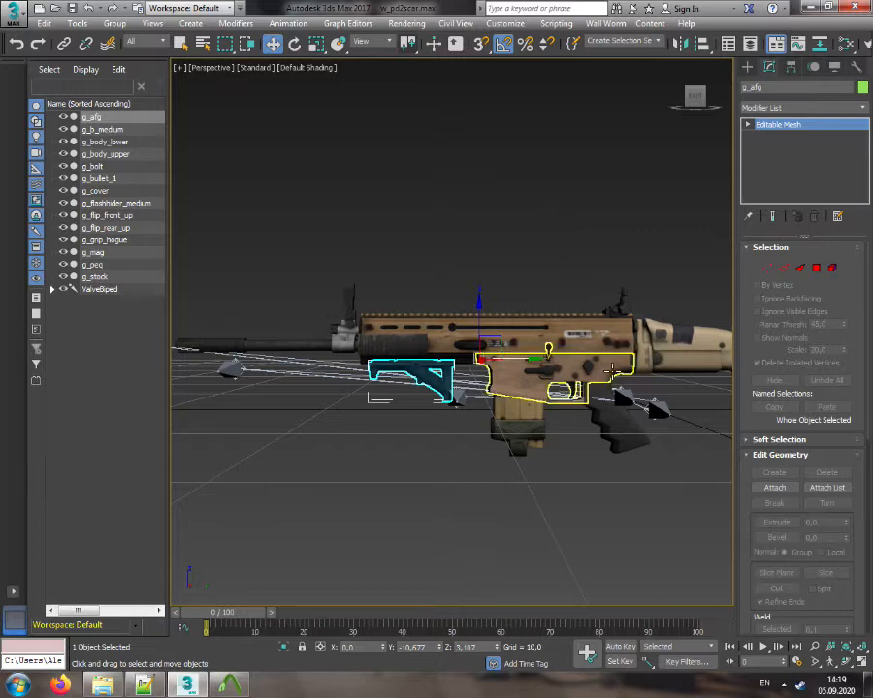
left_click(511, 229)
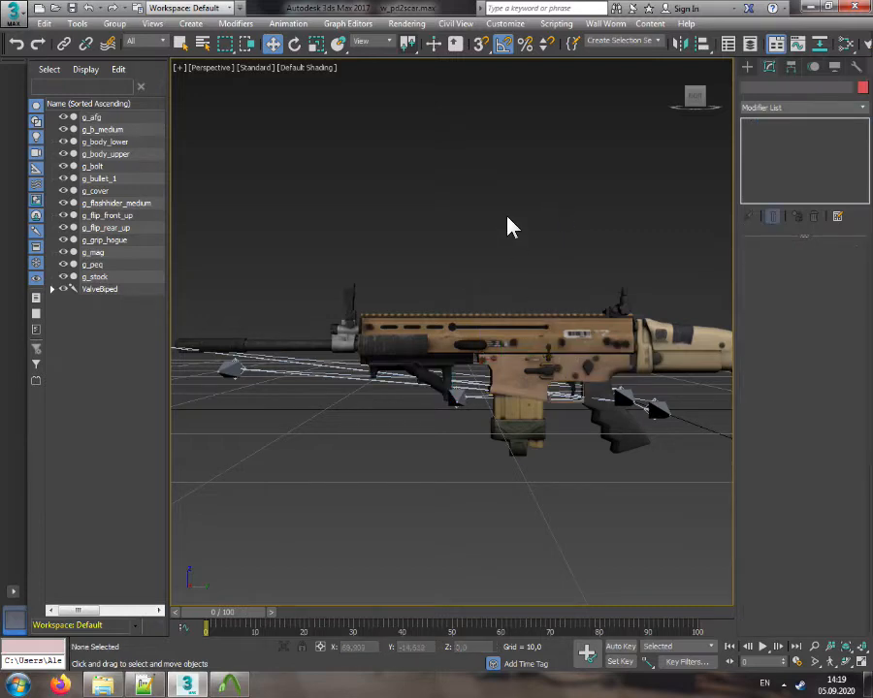
Rename g_mag to g__mag and g_bullet_1 to g__bullet_1, and re-sort the object list by ascending name
left_click(90, 254)
left_click(91, 253)
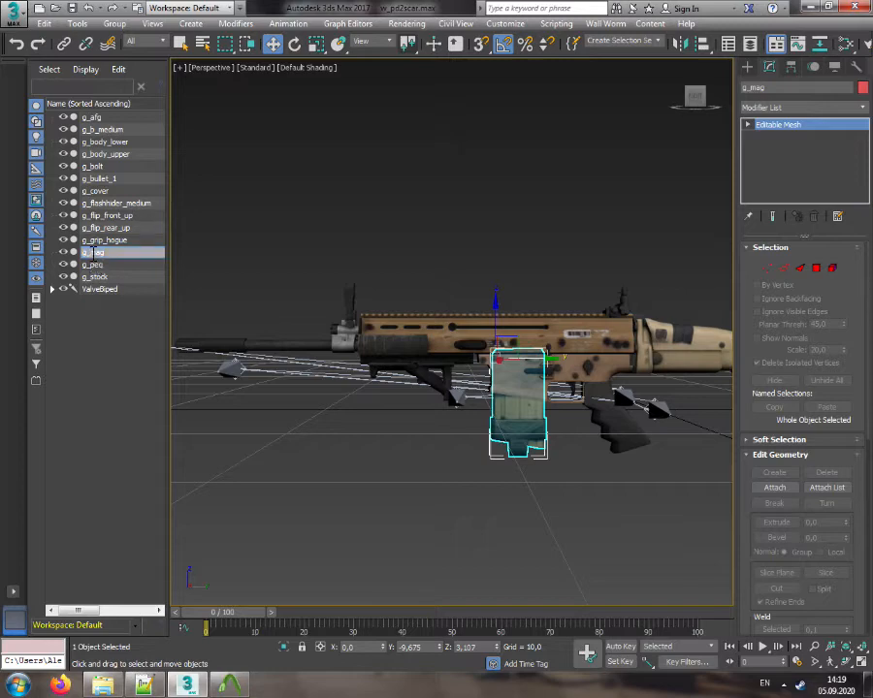
left_click(95, 181)
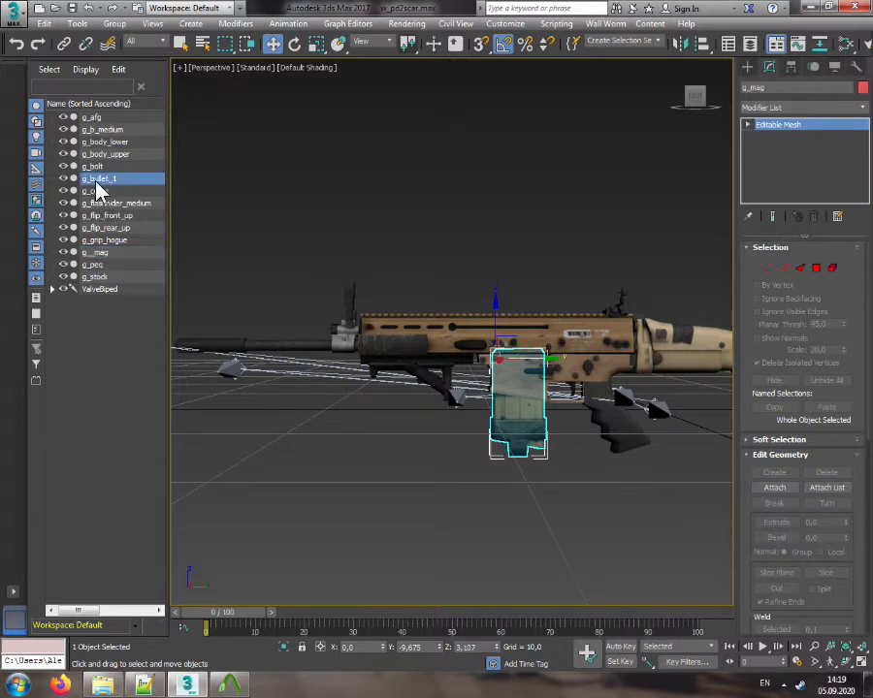
left_click(330, 191)
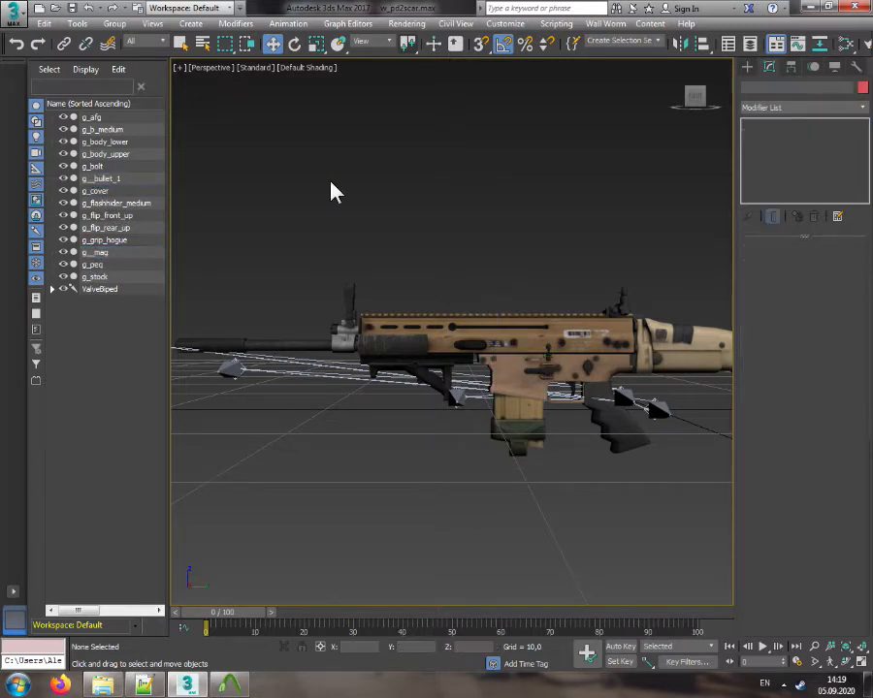
left_click(85, 104)
left_click(86, 103)
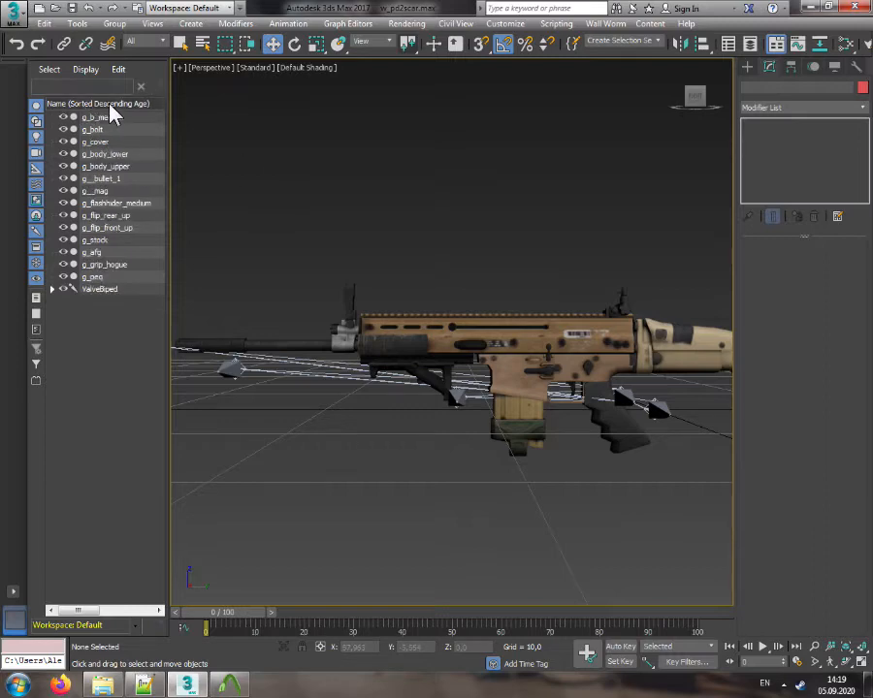
Expand the ValveBiped hierarchy, unhide the M16 reference mesh and clear the selection
left_click(52, 289)
left_click(75, 313)
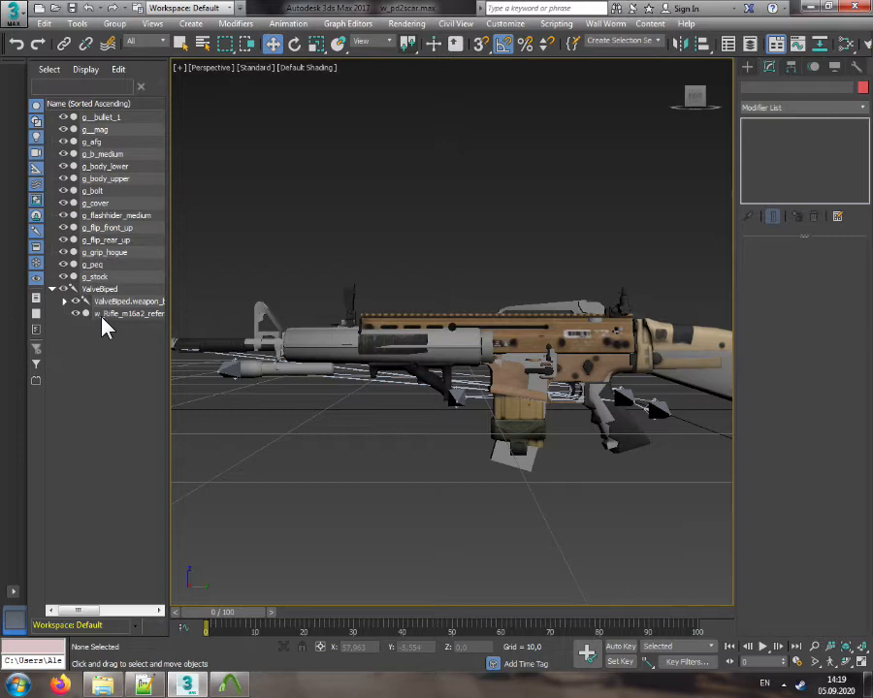
left_click(273, 325)
left_click(420, 211)
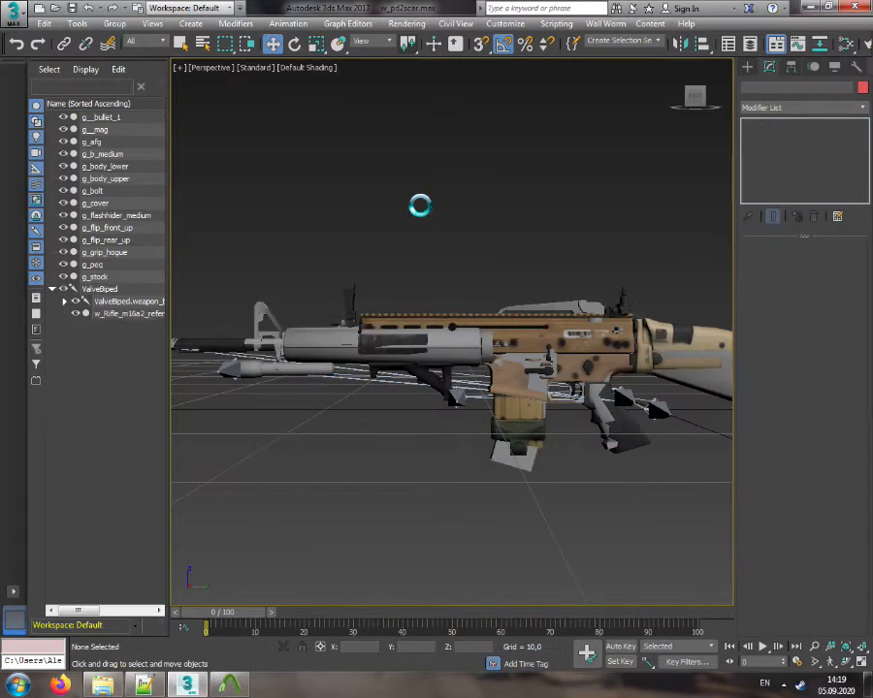
Apply a Skin modifier to all the meshes from g_afg to g_stock and add the bone ValveBiped.weapon_bone
left_click(105, 278)
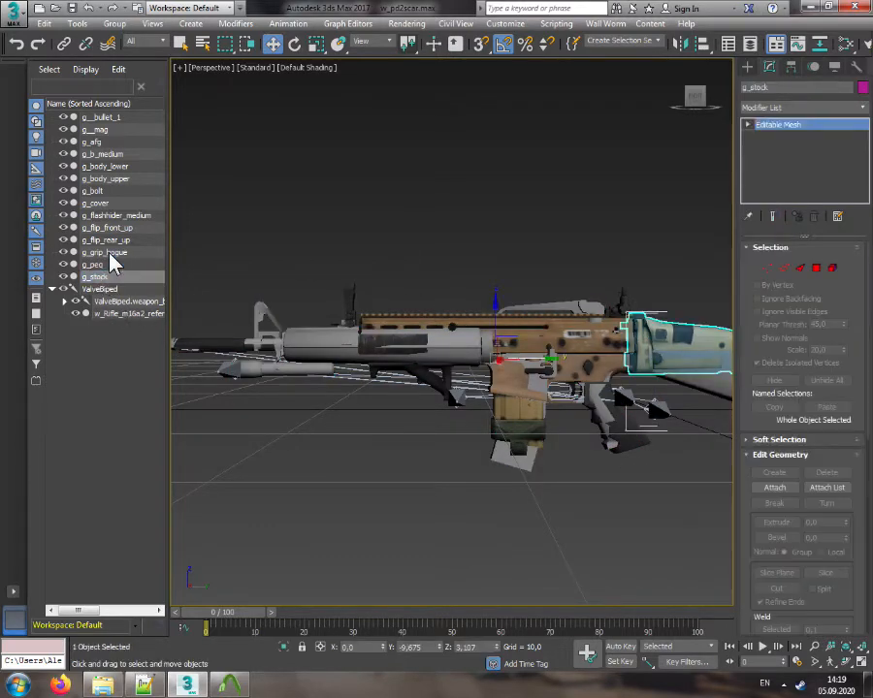
left_click(96, 143, "shift")
left_click(792, 110)
scroll(805, 408, "down", 15)
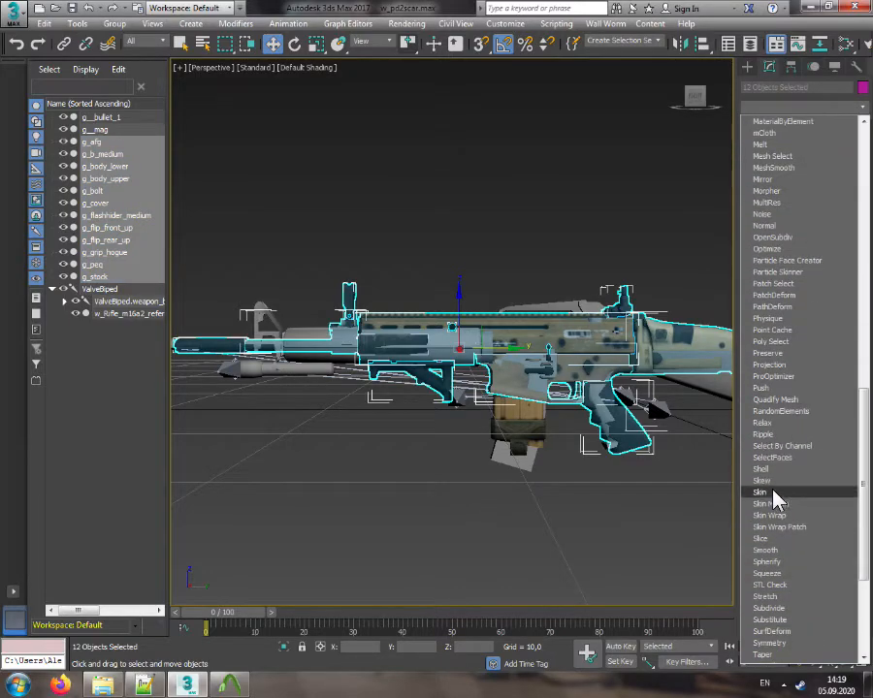
left_click(766, 493)
left_click(781, 438)
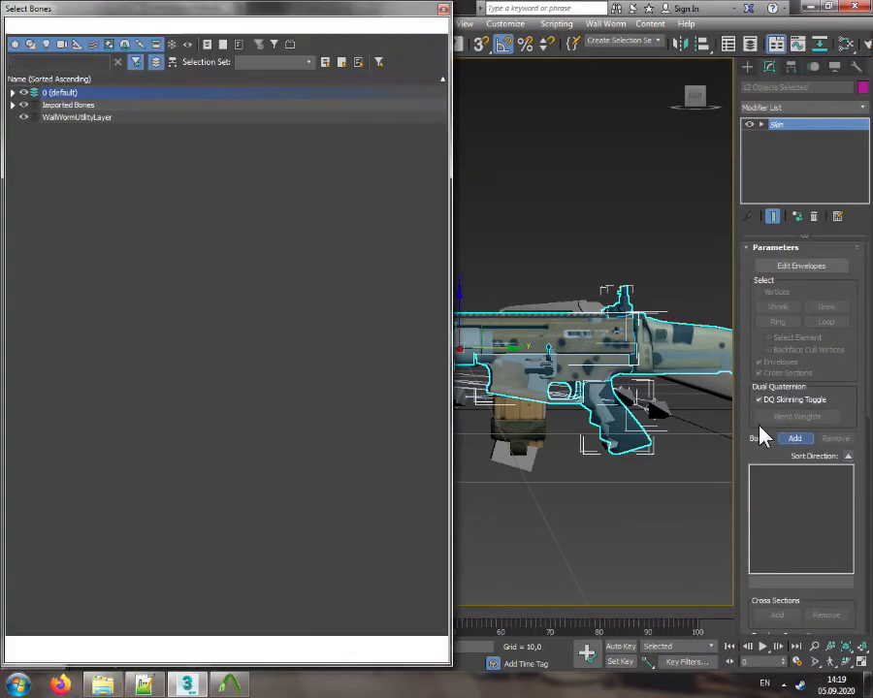
left_click(13, 104)
double_click(128, 155)
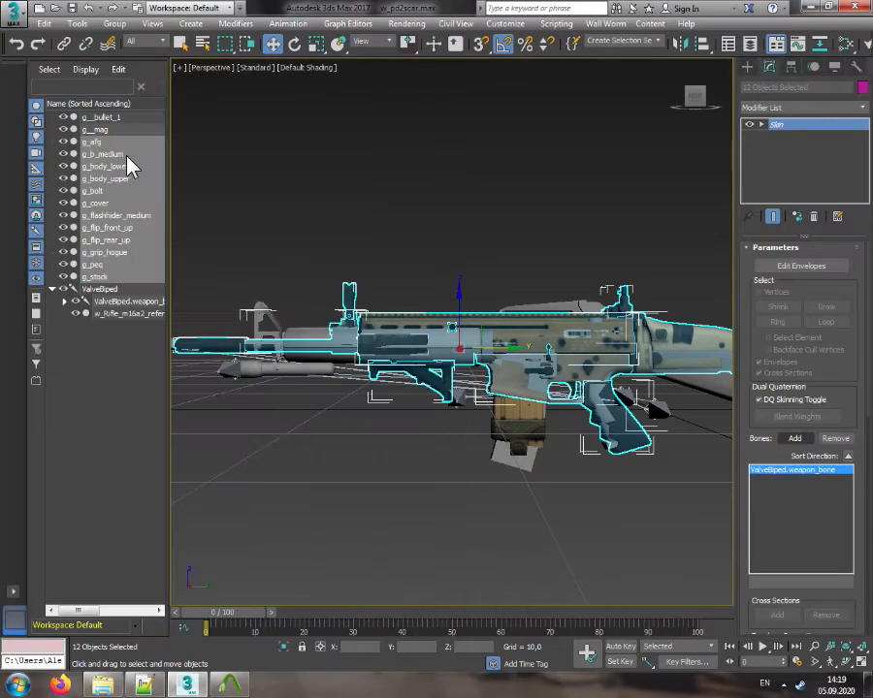
Apply a Skin modifier to g__bullet_1 and g__mag and add the bone ValveBiped.weapon_bone_Clip
left_click(100, 118)
left_click(99, 129, "ctrl")
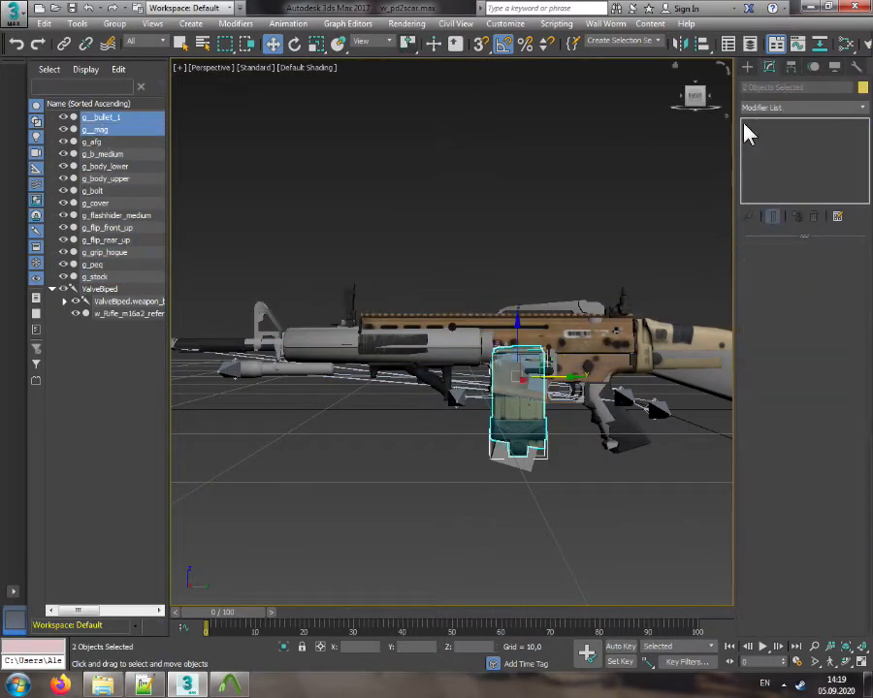
left_click(776, 108)
scroll(825, 400, "down", 14)
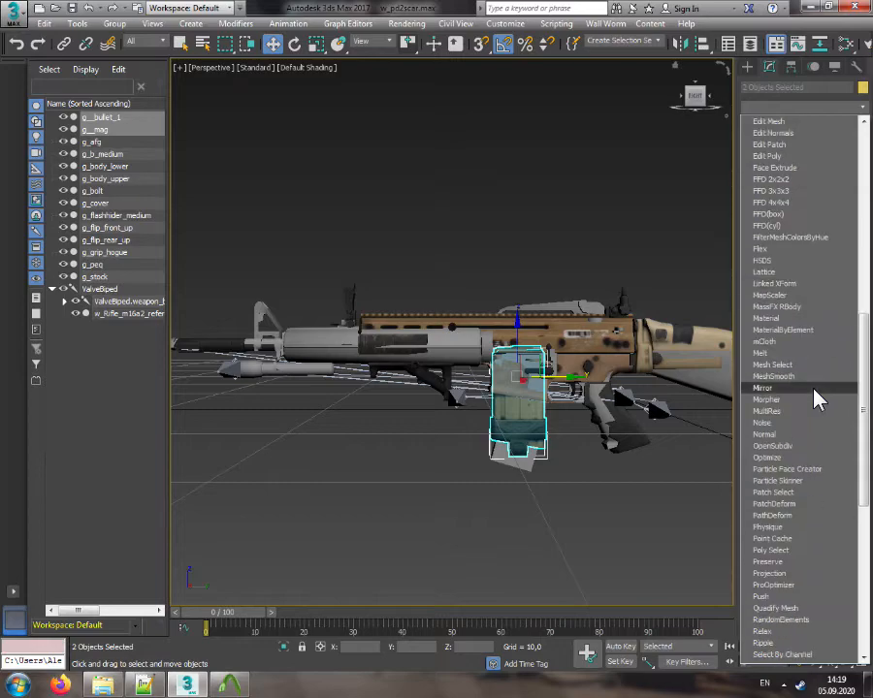
left_click(766, 527)
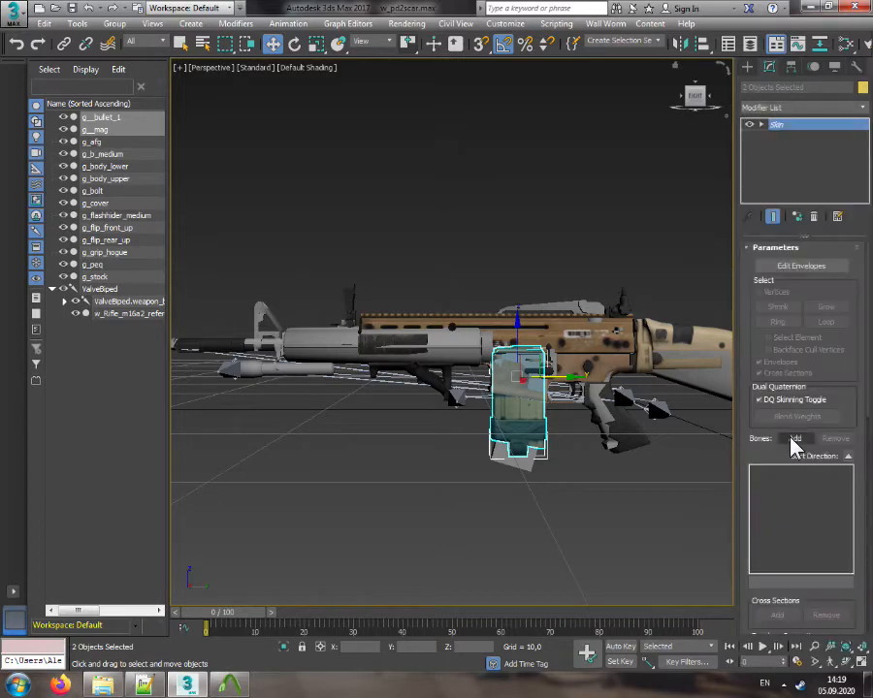
left_click(793, 440)
left_click(12, 105)
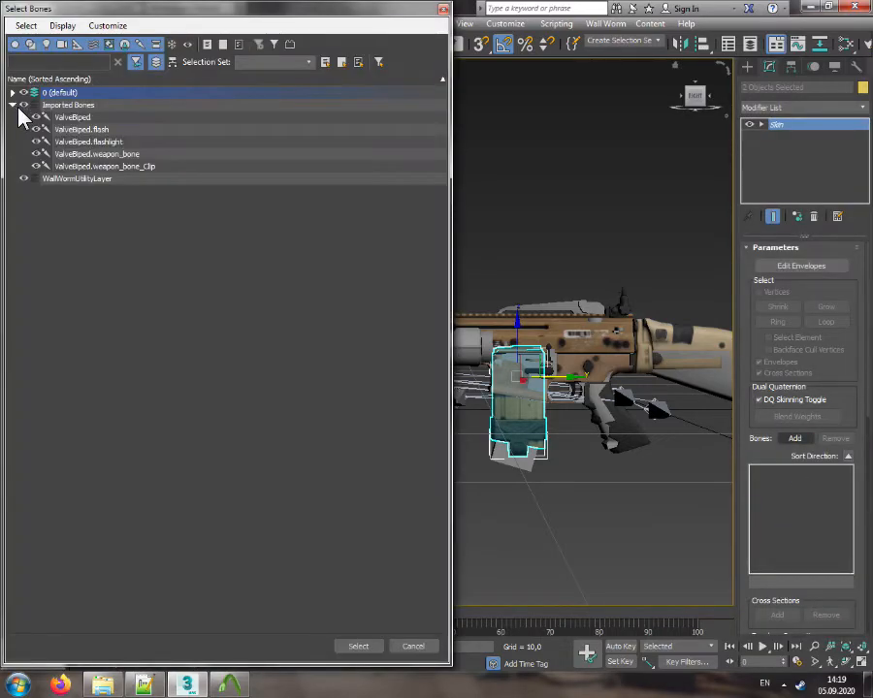
double_click(162, 167)
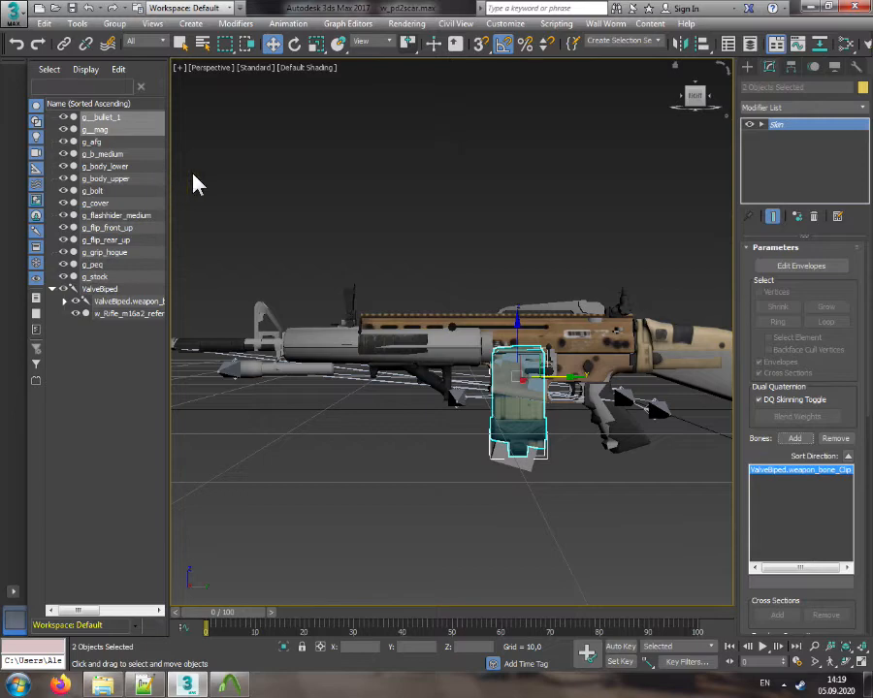
left_click(404, 217)
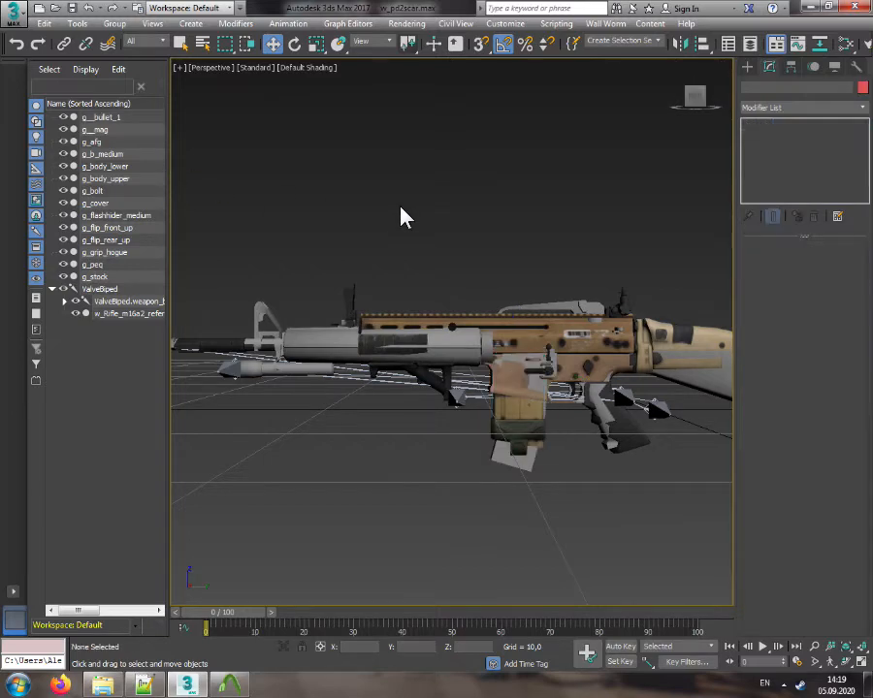
Delete the M16 reference mesh and open the Wall Worm DMX/SMD/VTA exporter
left_click(260, 303)
key("Delete")
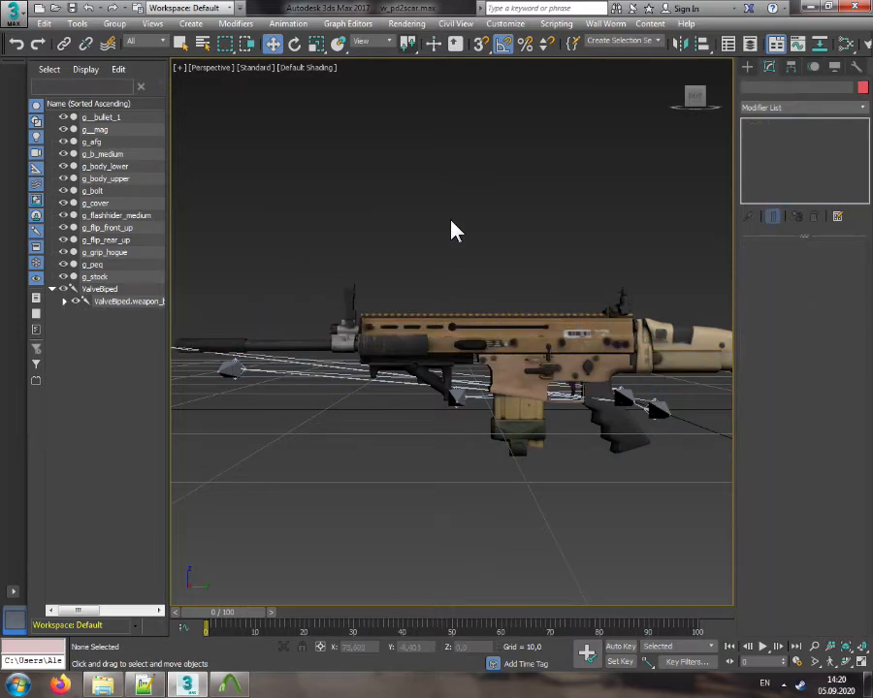
left_click(605, 24)
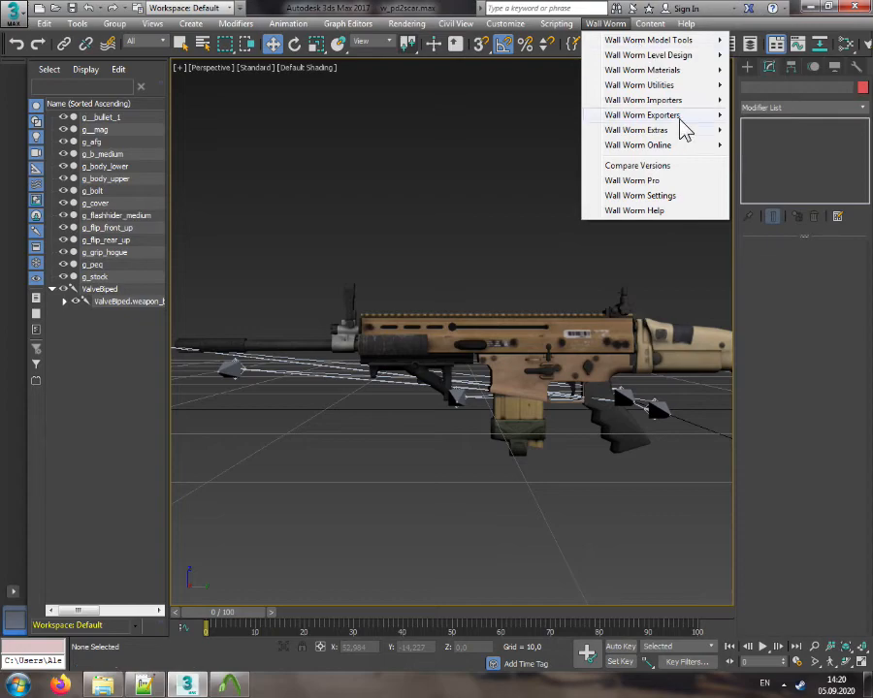
mouse_move(686, 129)
left_click(532, 151)
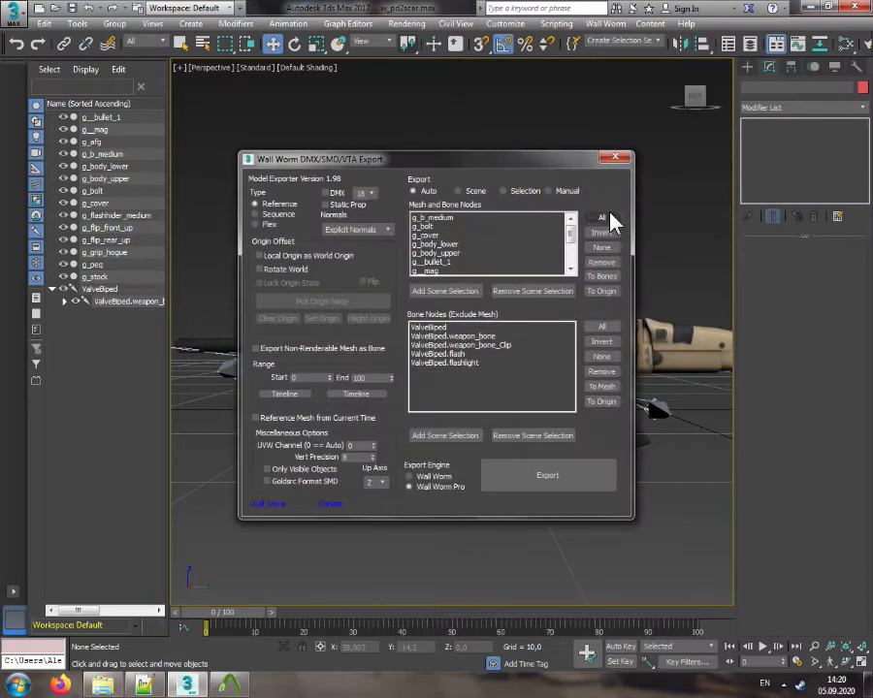
Export all mesh and bone nodes as the reference SMD w_pd2scar in the decompiled 0.56 folder, and close the exporter
left_click(603, 219)
scroll(471, 252, "down", 3)
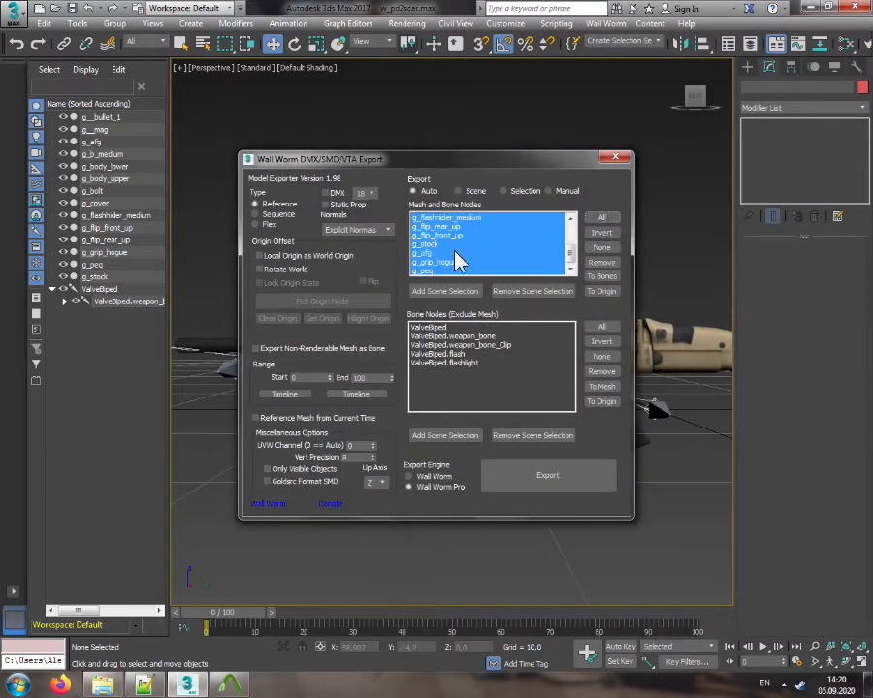
left_click(604, 328)
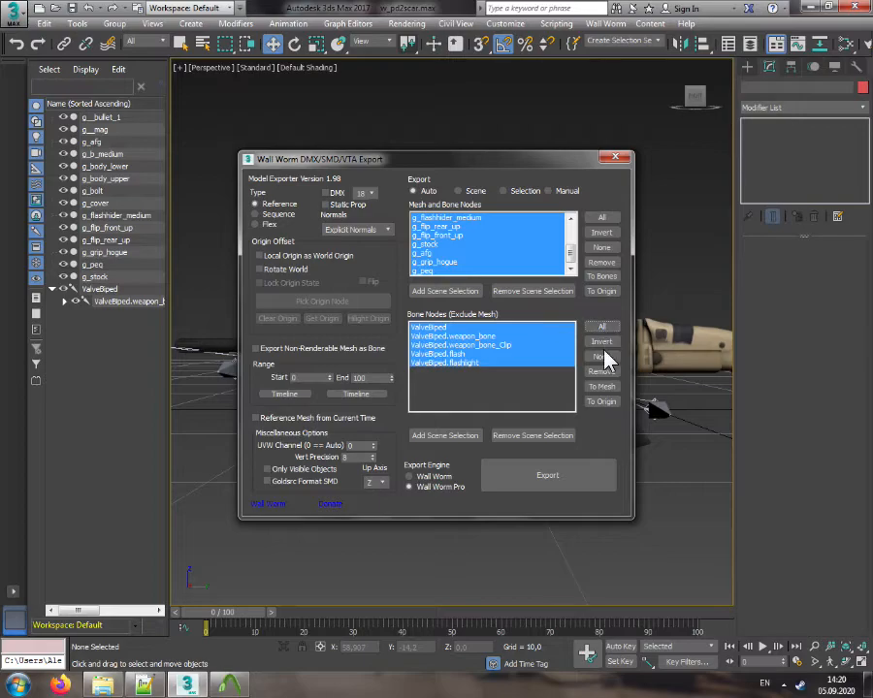
left_click(598, 475)
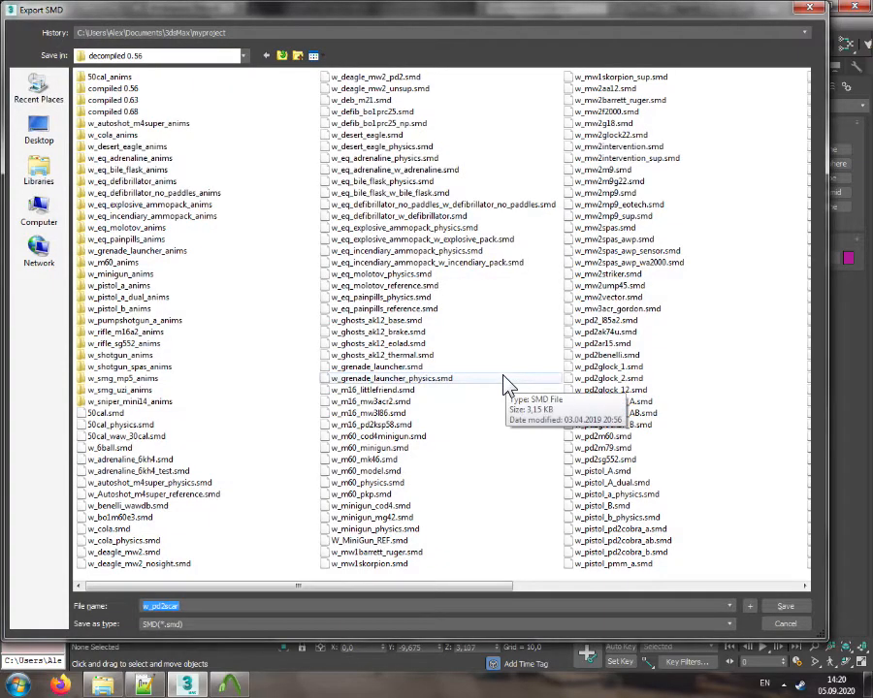
left_click(786, 608)
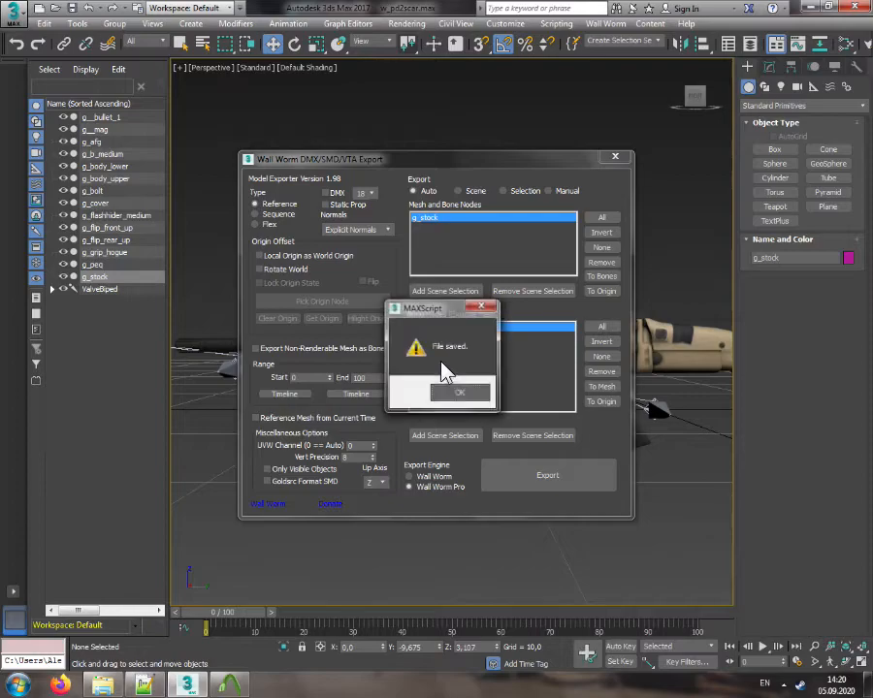
left_click(463, 391)
left_click(614, 158)
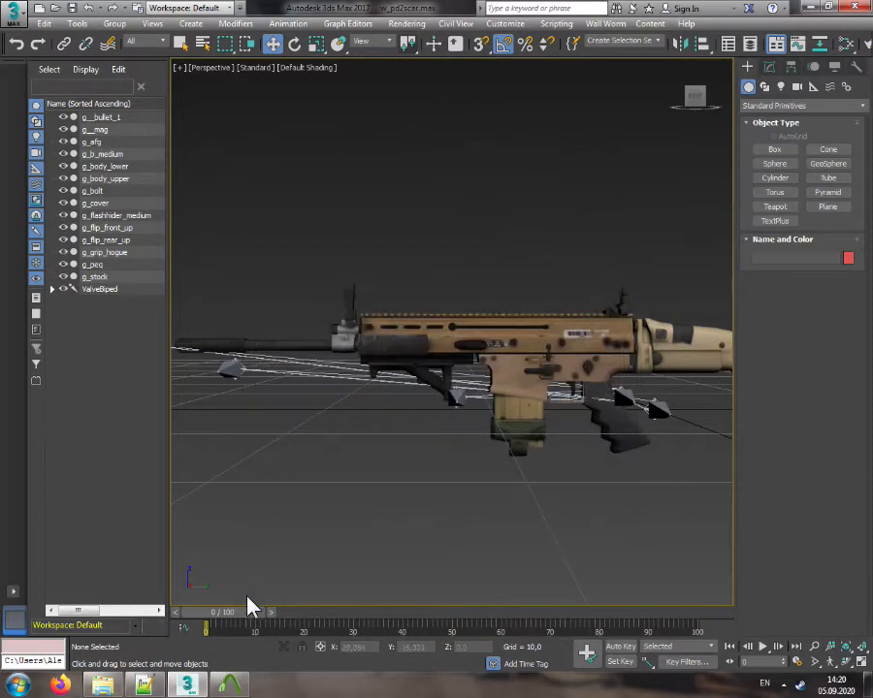
Bring up the decompiled 0.56 folder of world weapon models in Windows Explorer
left_click(148, 686)
left_click(153, 683)
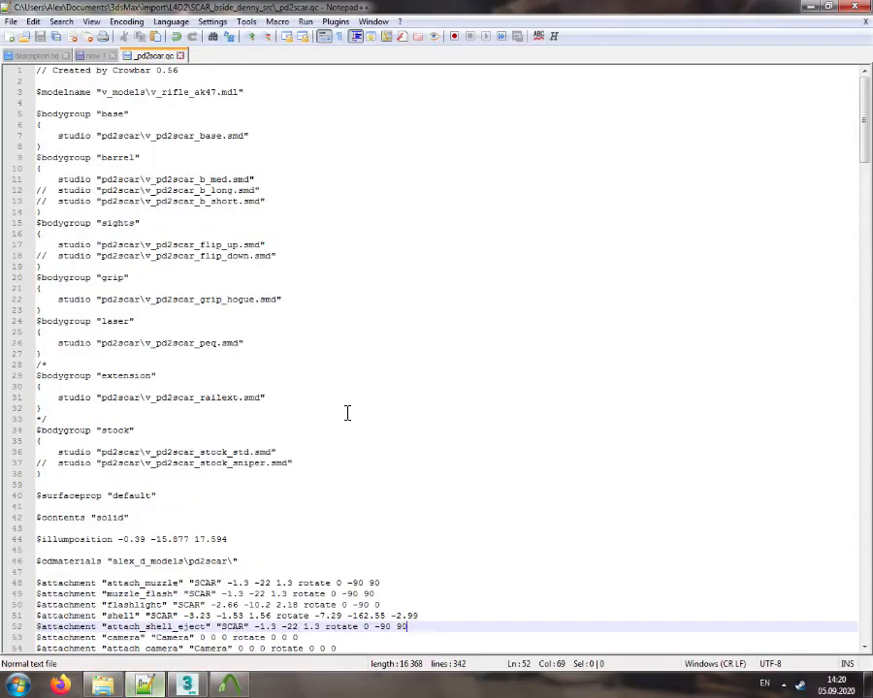
left_click(111, 683)
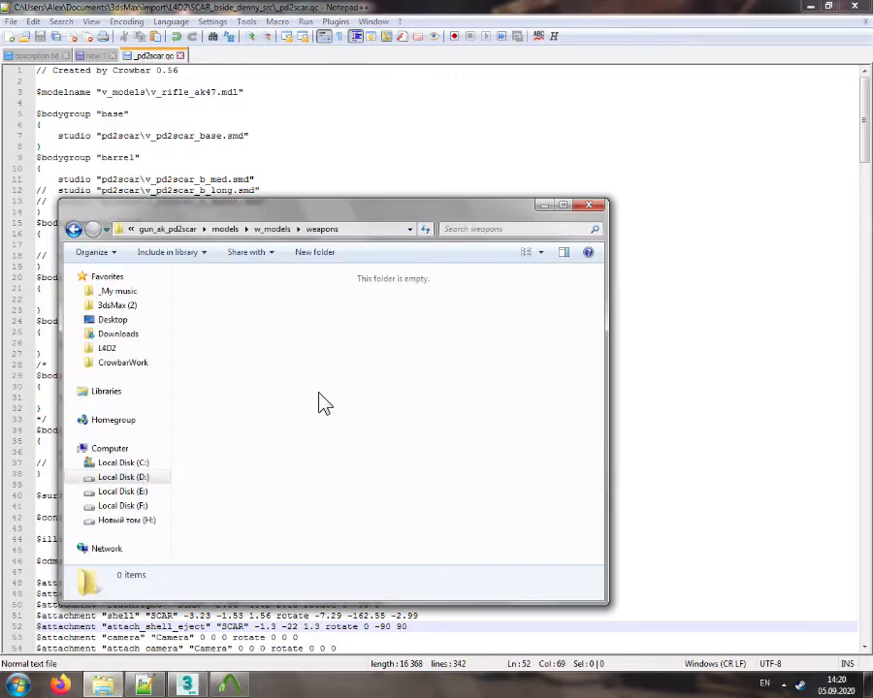
right_click(108, 685)
left_click(64, 452)
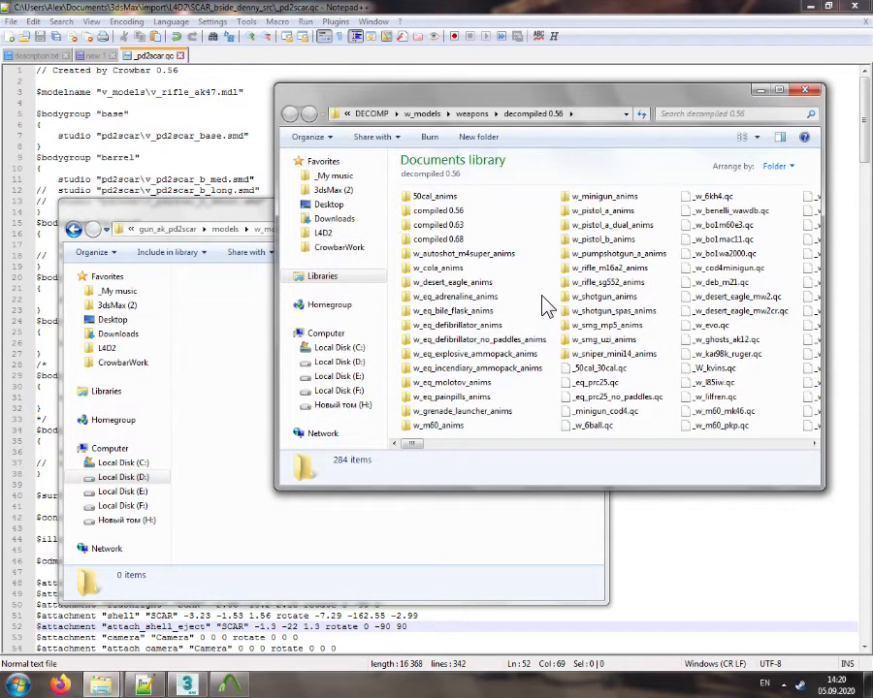
Duplicate w_rifle_m16a2.qc in the decompiled 0.56 folder and rename the copy _w_pd2scar.qc
type("w_r")
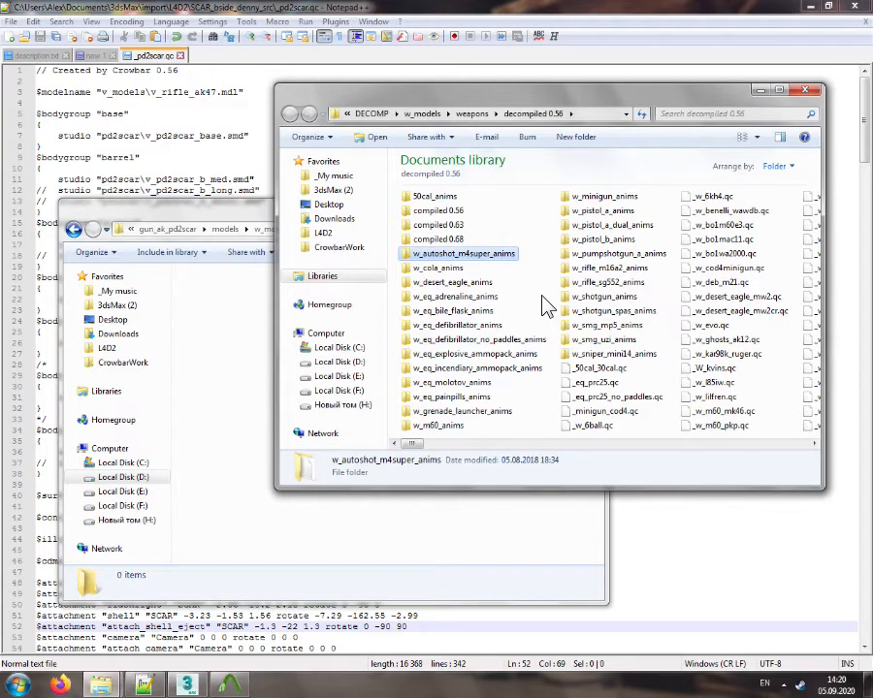
scroll(548, 307, "right", 5)
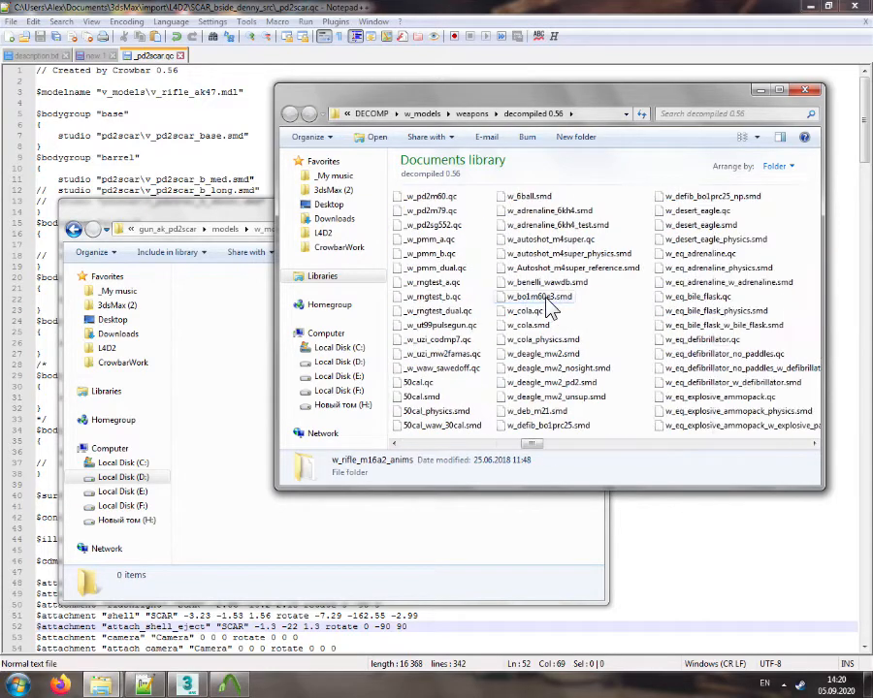
scroll(550, 306, "right", 5)
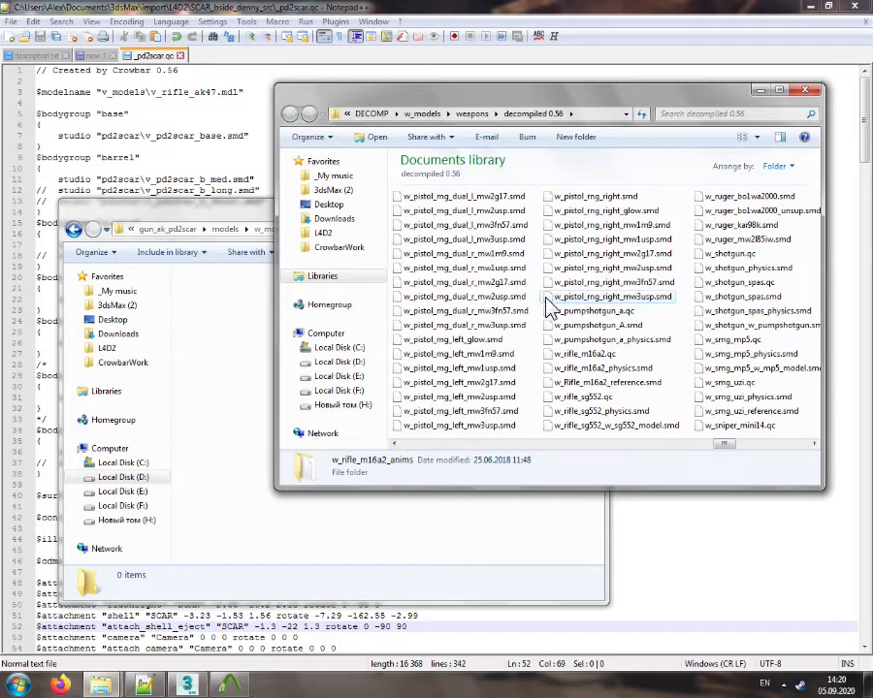
left_click(602, 354)
left_click_drag(625, 367, 648, 360, "ctrl")
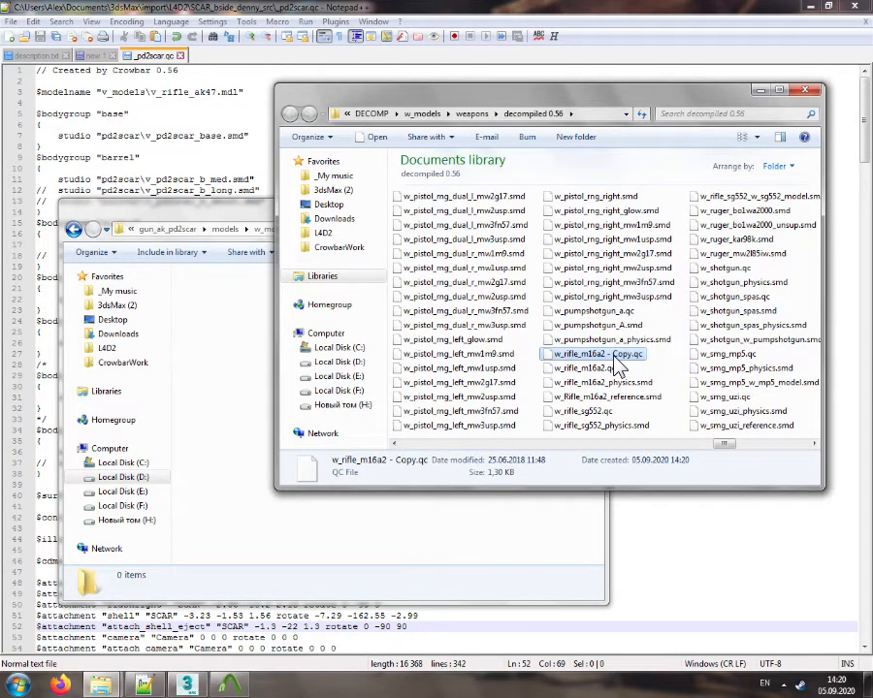
key("F2")
type("_w")
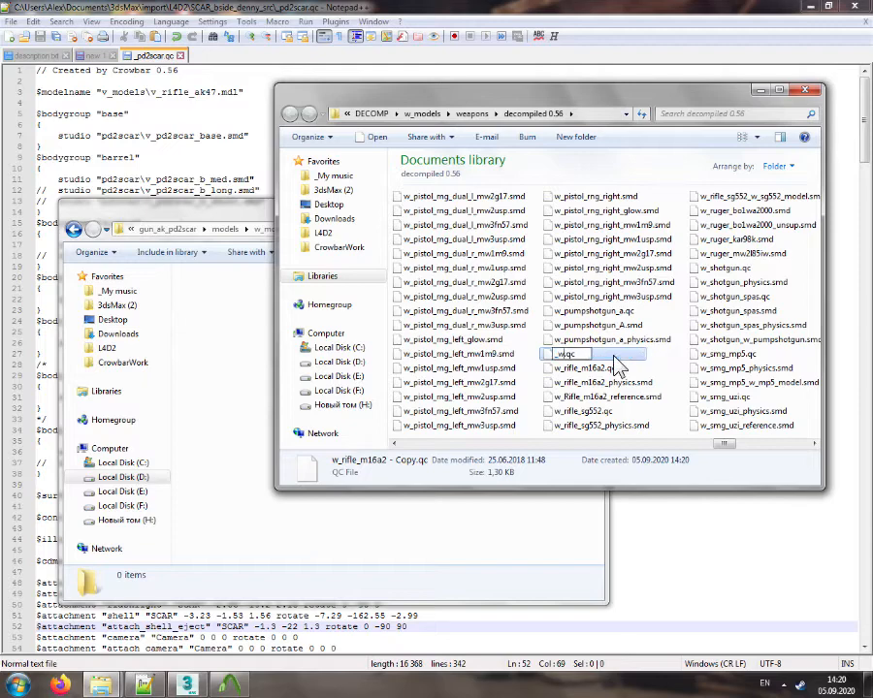
type("_pd2scar")
key("Return")
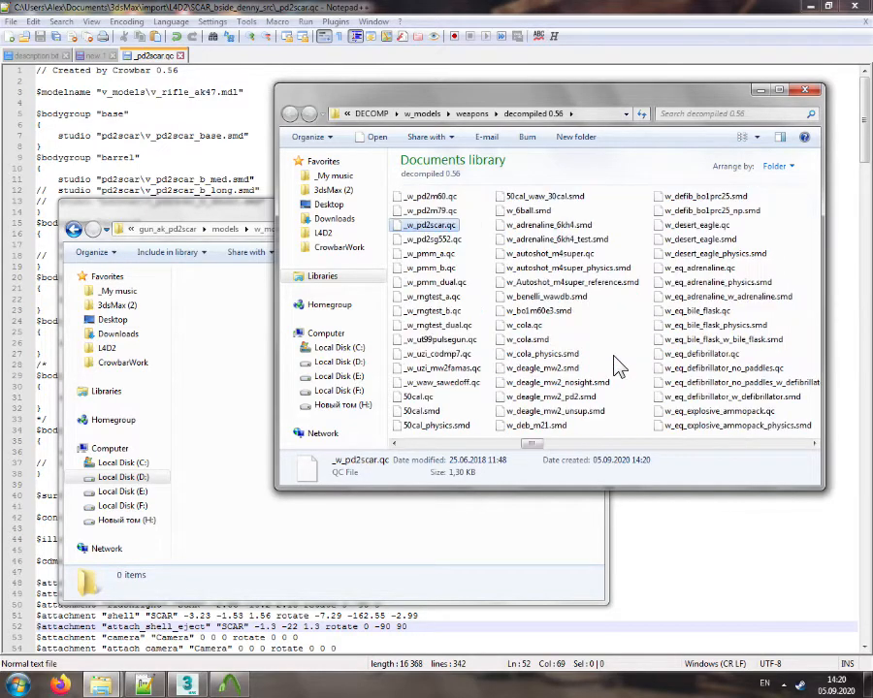
Open _w_pd2scar.qc in Notepad++ and replace its two CDMaterials lines with $cdmaterials "alex_d_models\pd2scar\" copied from _pd2scar.qc
double_click(455, 228)
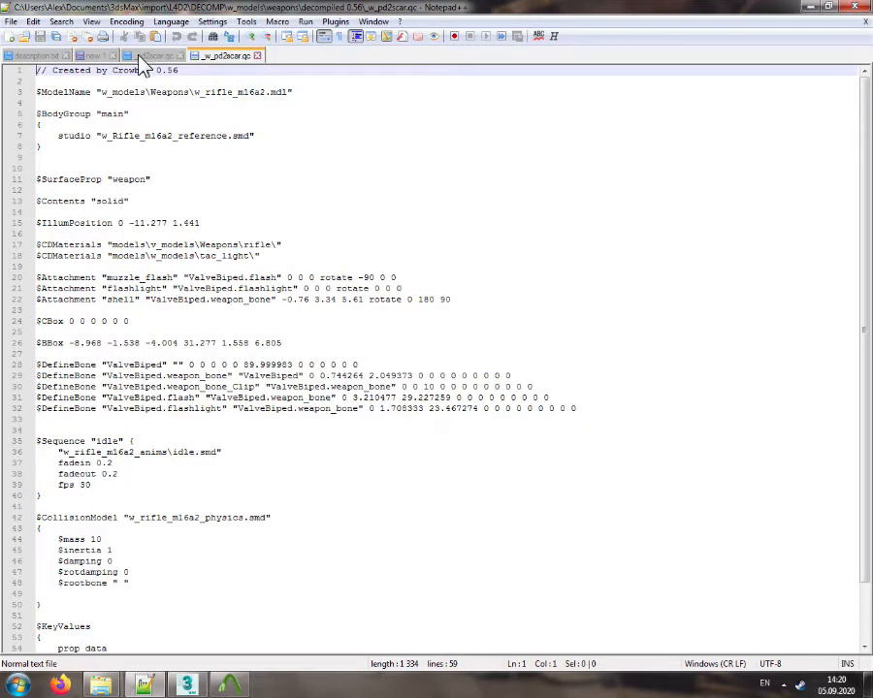
left_click(152, 55)
scroll(291, 253, "down", 5)
left_click(226, 397)
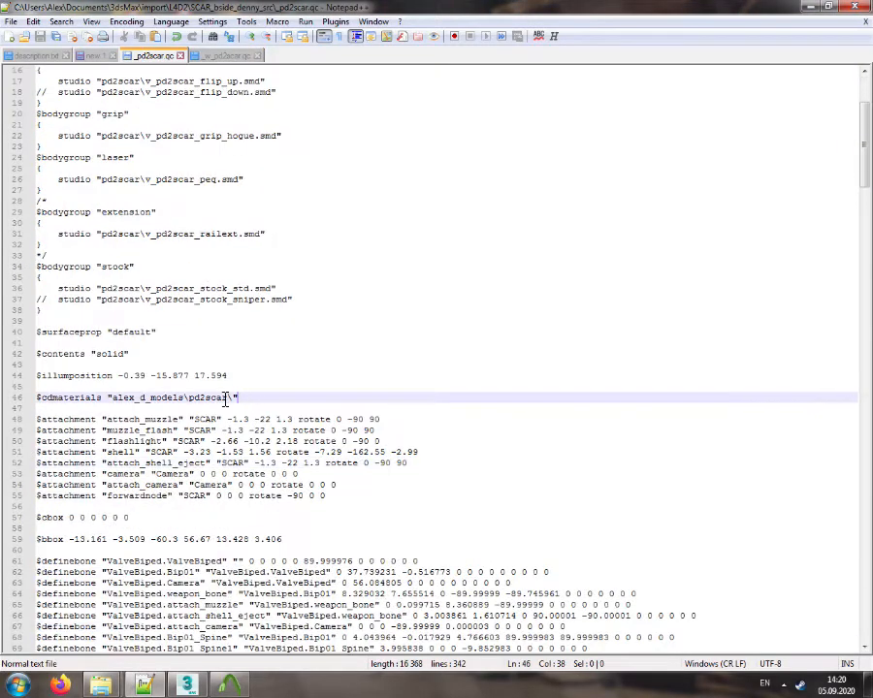
key("shift+Home")
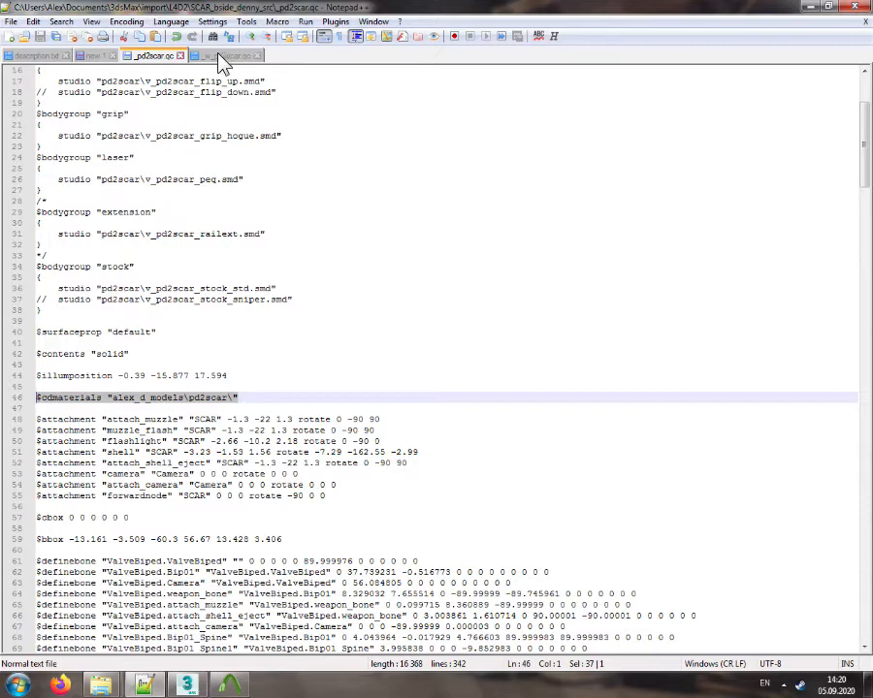
left_click(221, 55)
left_click_drag(254, 256, 19, 246)
type("$cdmaterials \"alex_w_models\\pd2scar\\\"")
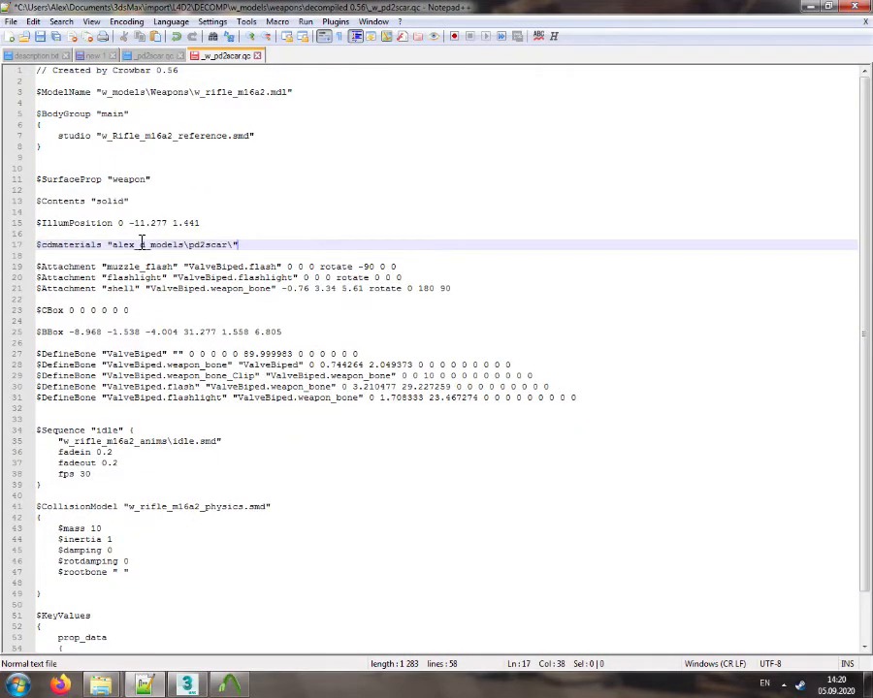
Remove the extra blank line after the body group, set the studio mesh to w_pd2scar.smd and the model name to w_rifle_ak47.mdl
left_click(77, 158)
key("BackSpace")
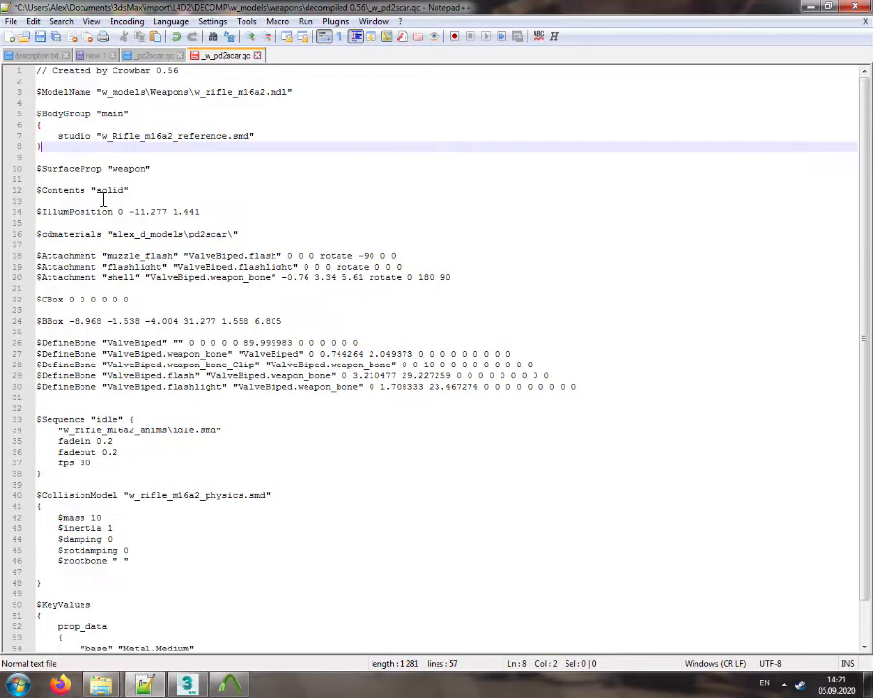
double_click(112, 137)
type("w_pd")
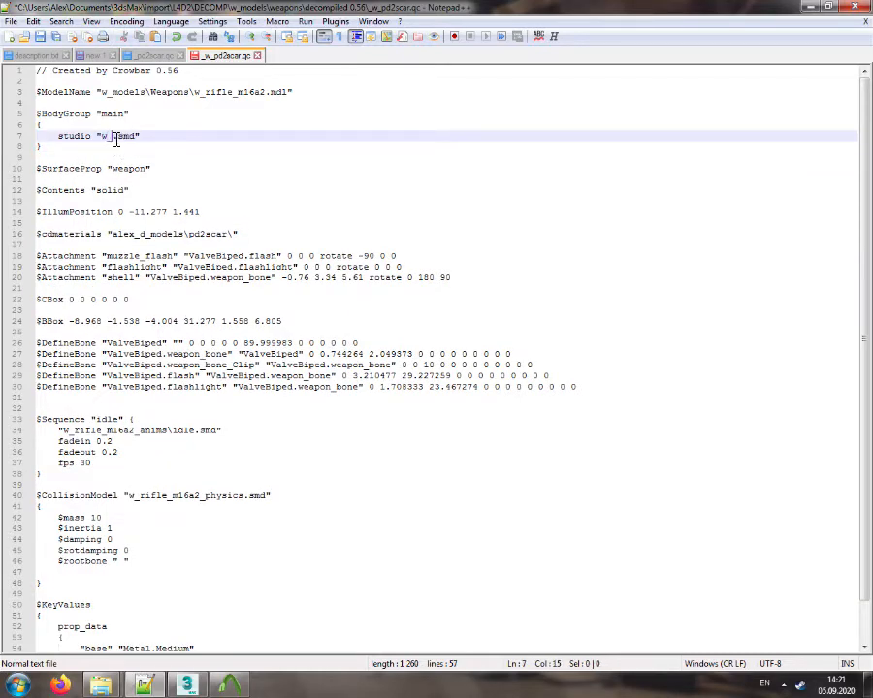
type("2scar")
left_click_drag(238, 93, 264, 93)
type("ak47")
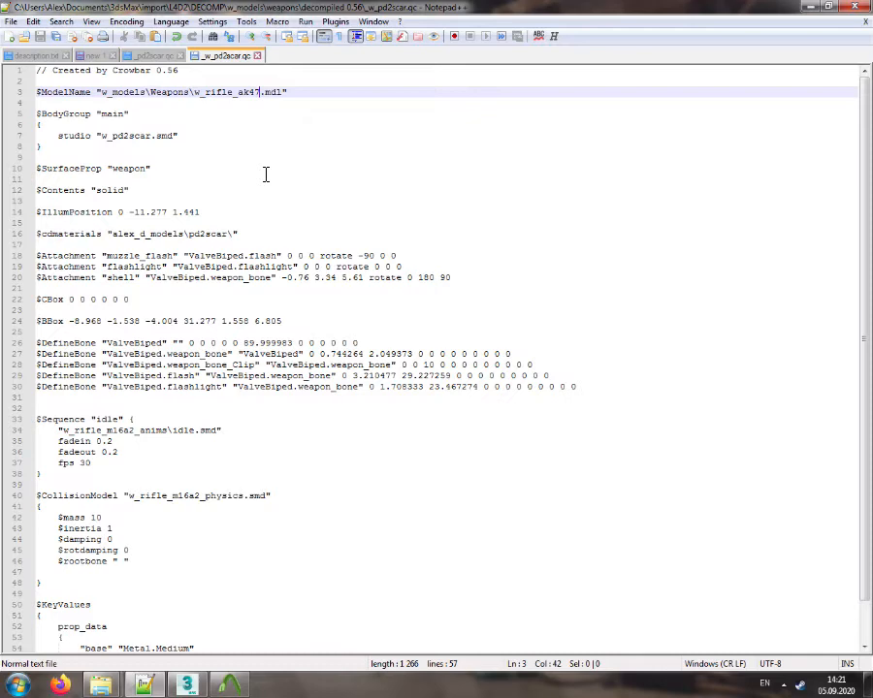
Delete the $CollisionModel and $KeyValues blocks from the end of the QC file
left_click(60, 483)
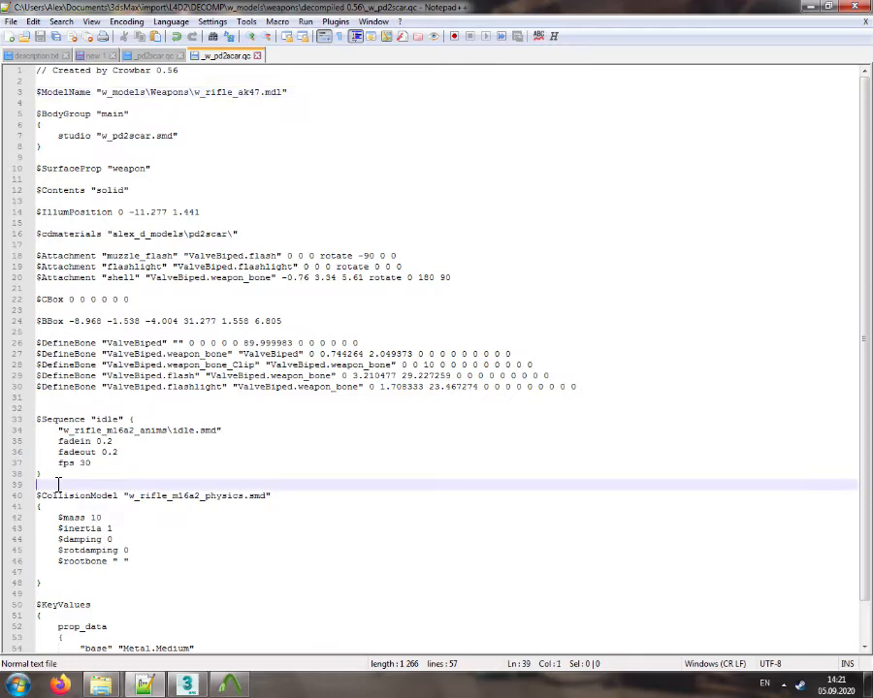
scroll(223, 489, "down", 2)
left_click(223, 495, "shift")
left_click(231, 529, "shift")
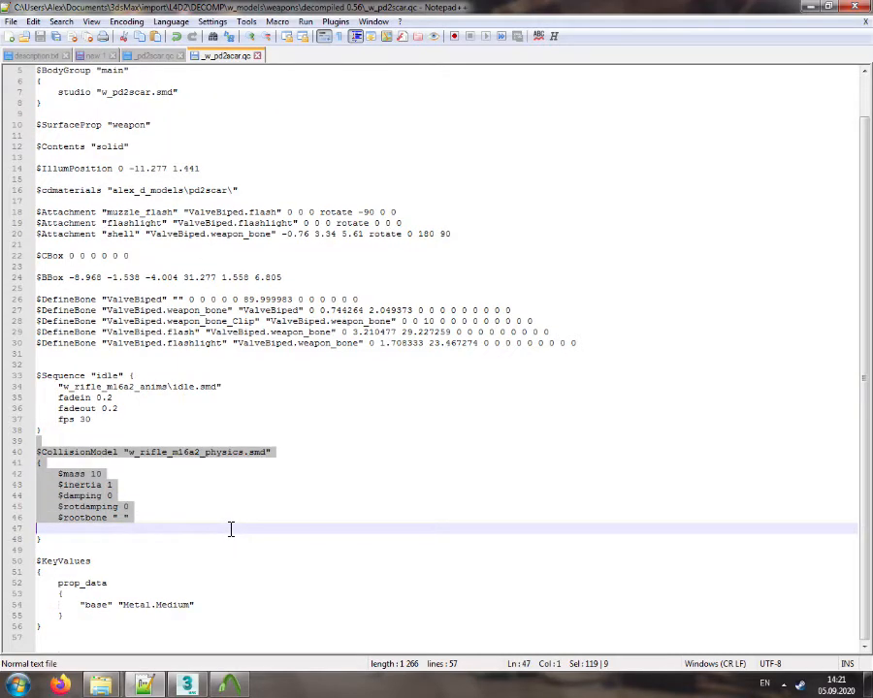
left_click(234, 586, "shift")
left_click(242, 652, "shift")
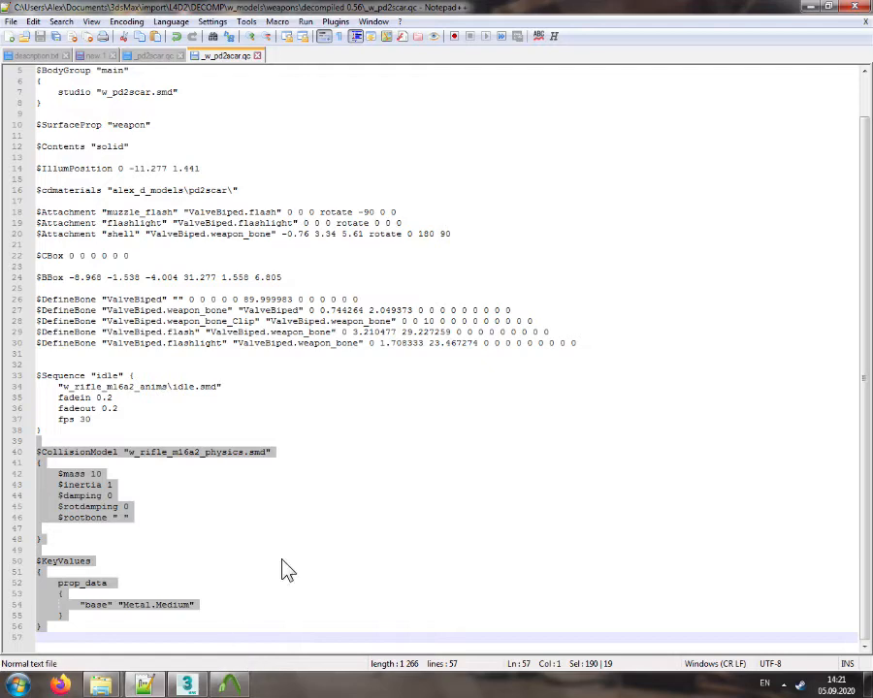
key("Delete")
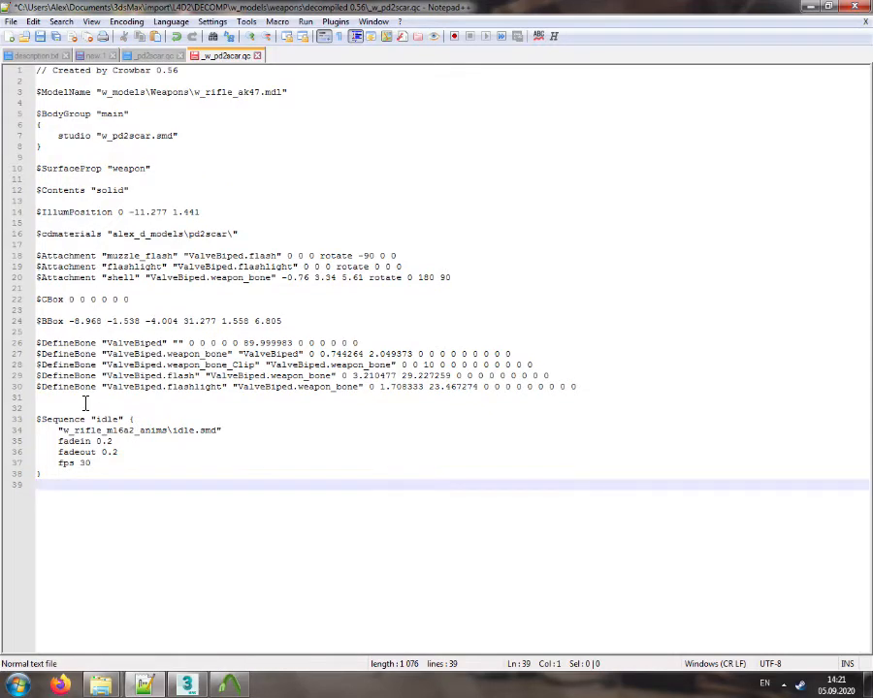
Remove the extra blank line above the idle sequence and save the QC file
left_click(85, 399)
key("BackSpace")
left_click(116, 496)
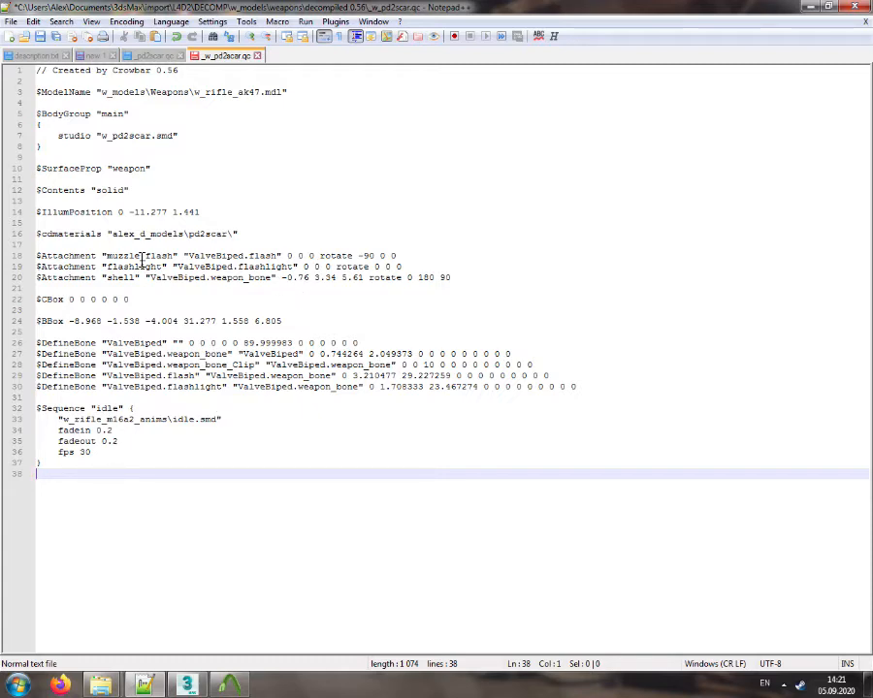
left_click(68, 255)
key("ctrl+s")
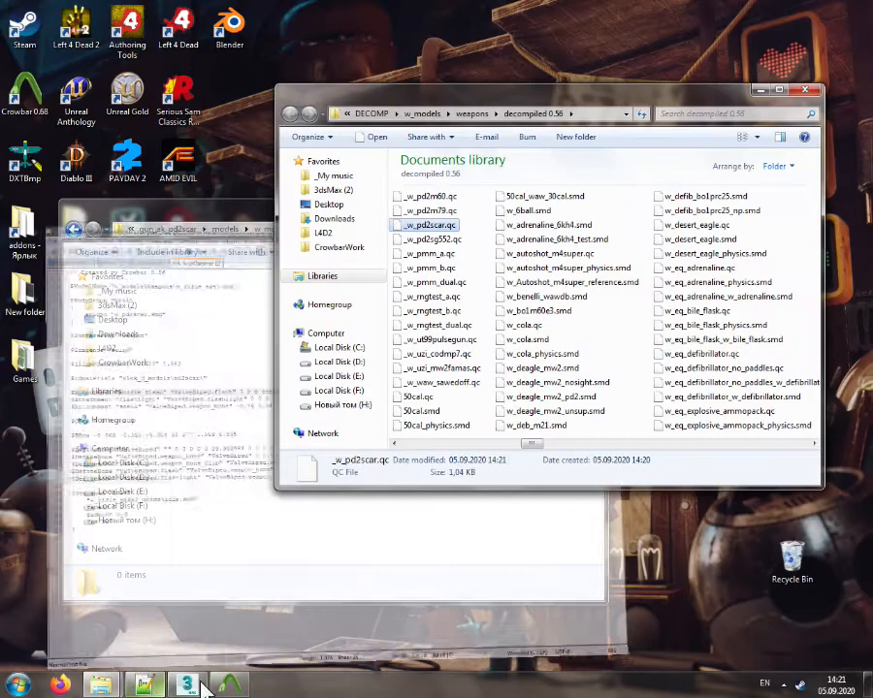
Switch to Crowbar and load _w_pd2scar.qc from DECOMP\w_models\weapons\decompiled 0.56 as the compile input
left_click(144, 684)
left_click(228, 686)
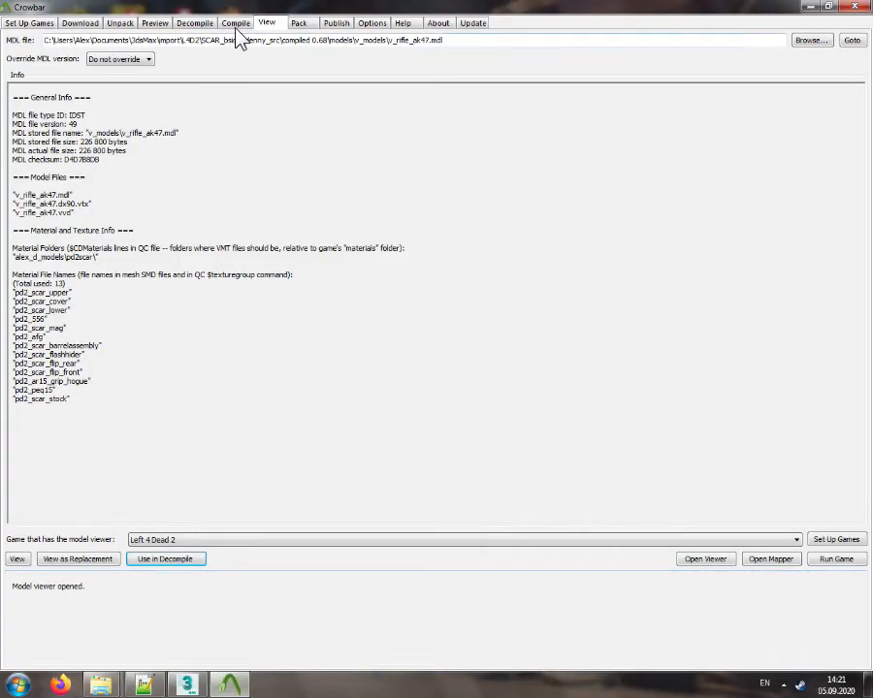
left_click(236, 22)
left_click(811, 40)
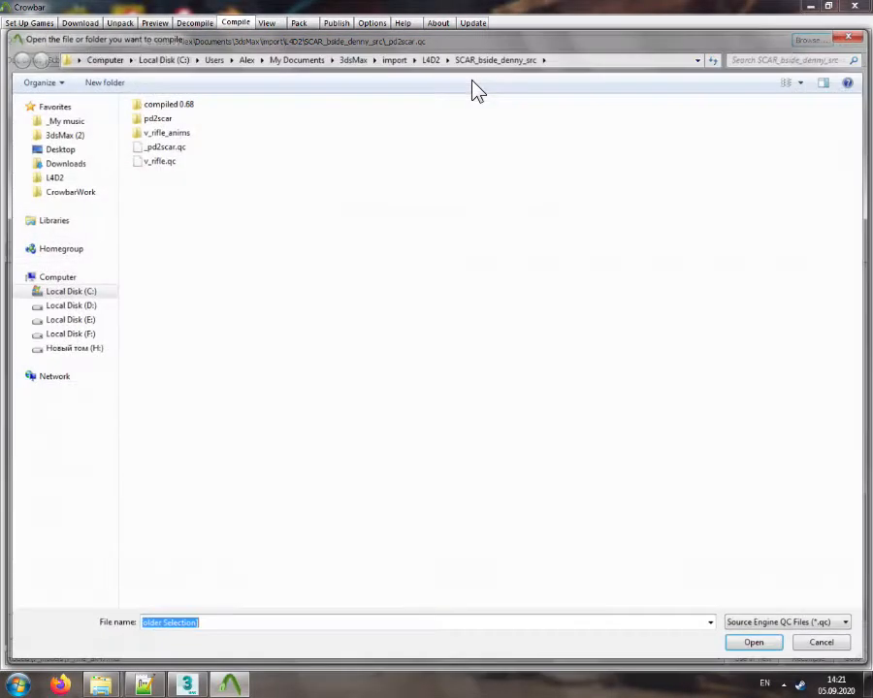
left_click(429, 58)
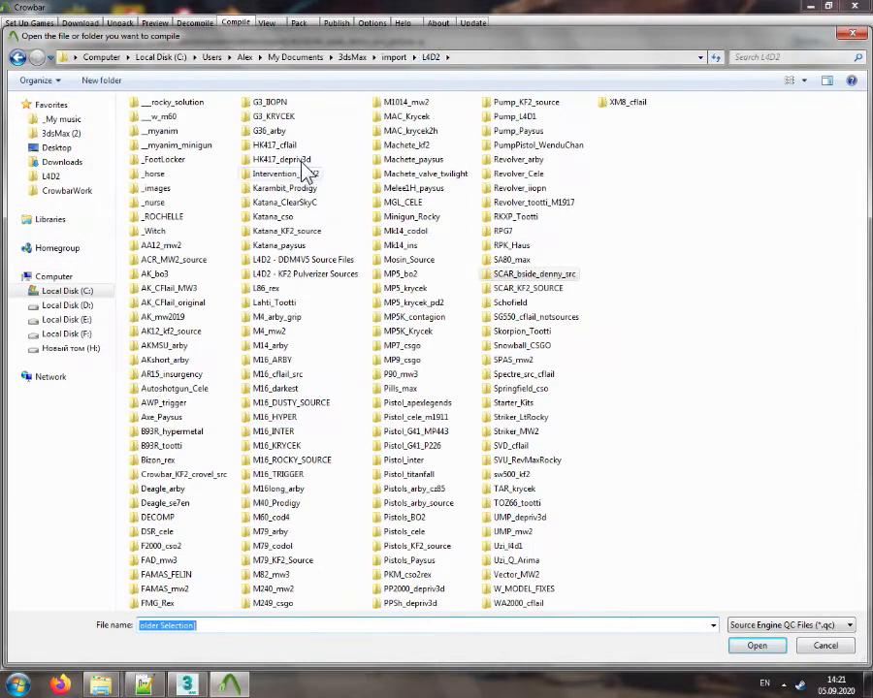
double_click(160, 518)
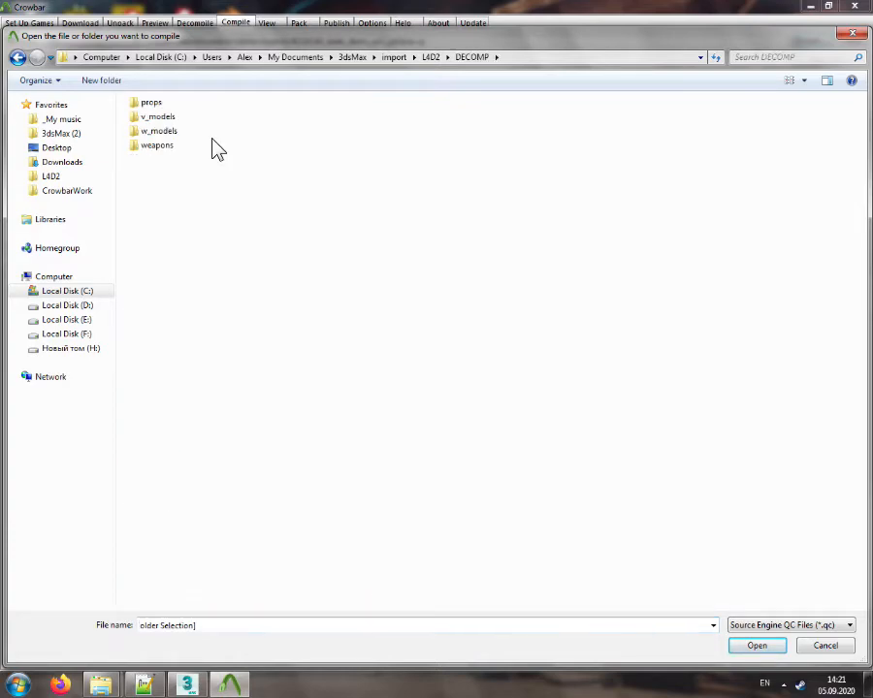
double_click(160, 131)
double_click(157, 103)
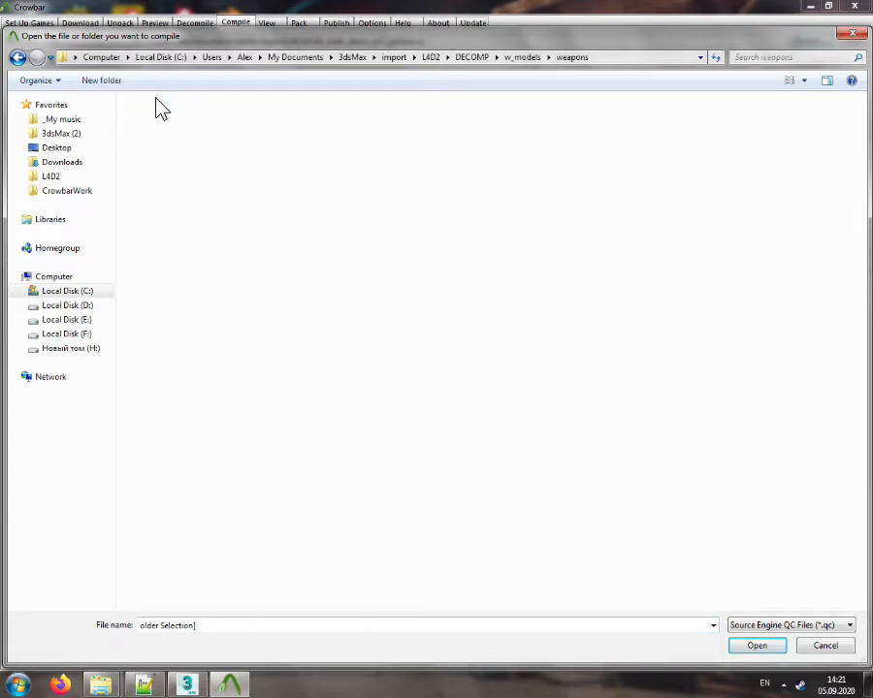
double_click(184, 102)
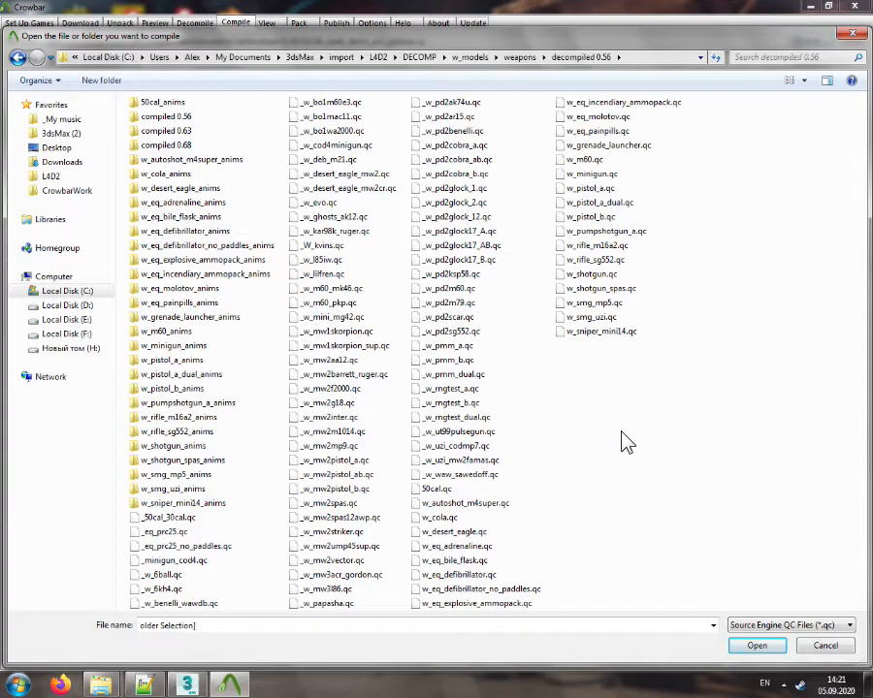
double_click(465, 317)
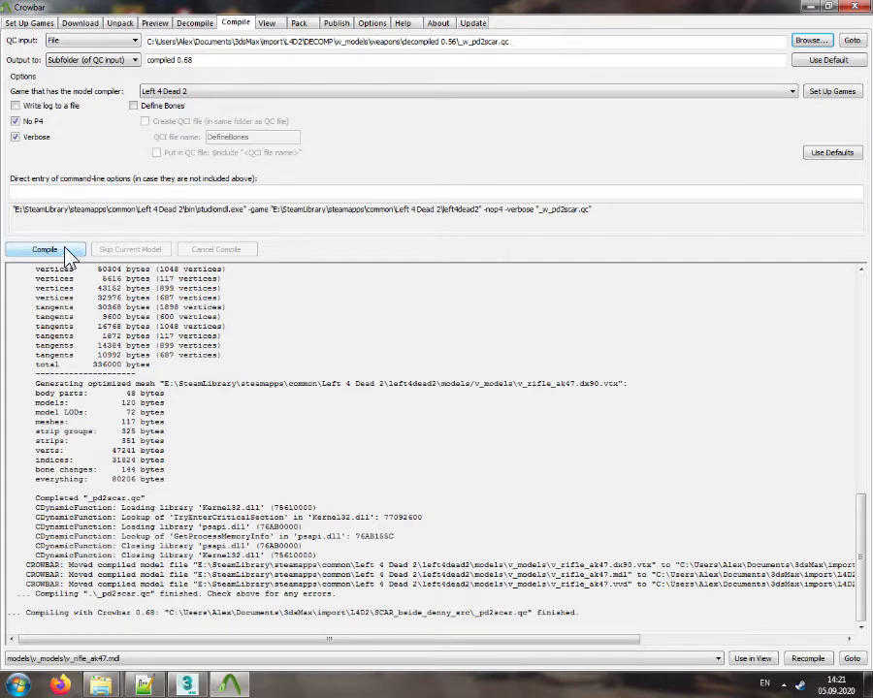
Compile the QC file and open the compiled w_rifle_ak47.mdl in the model viewer as a replacement
left_click(65, 251)
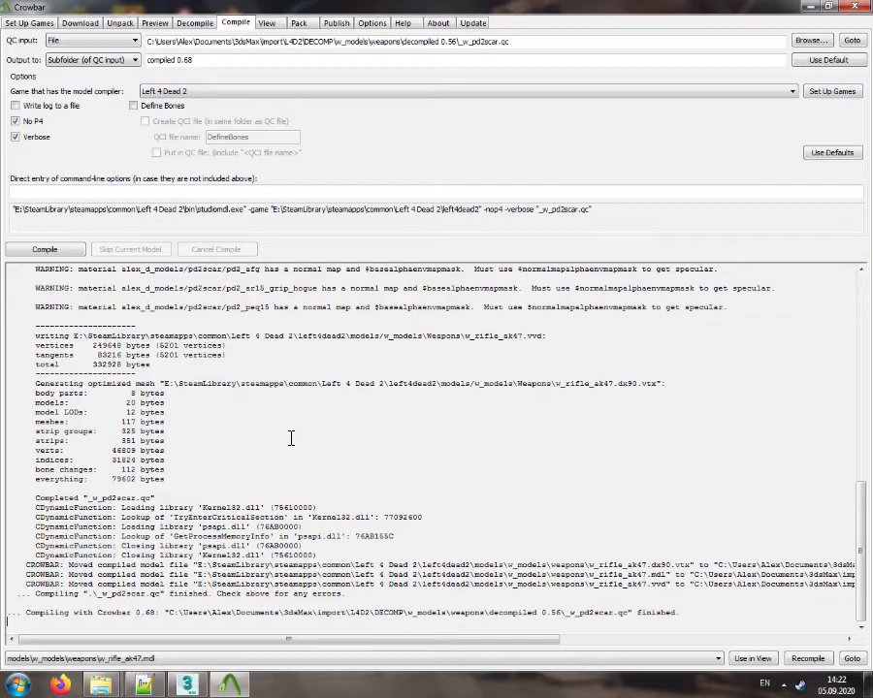
scroll(290, 439, "up", 10)
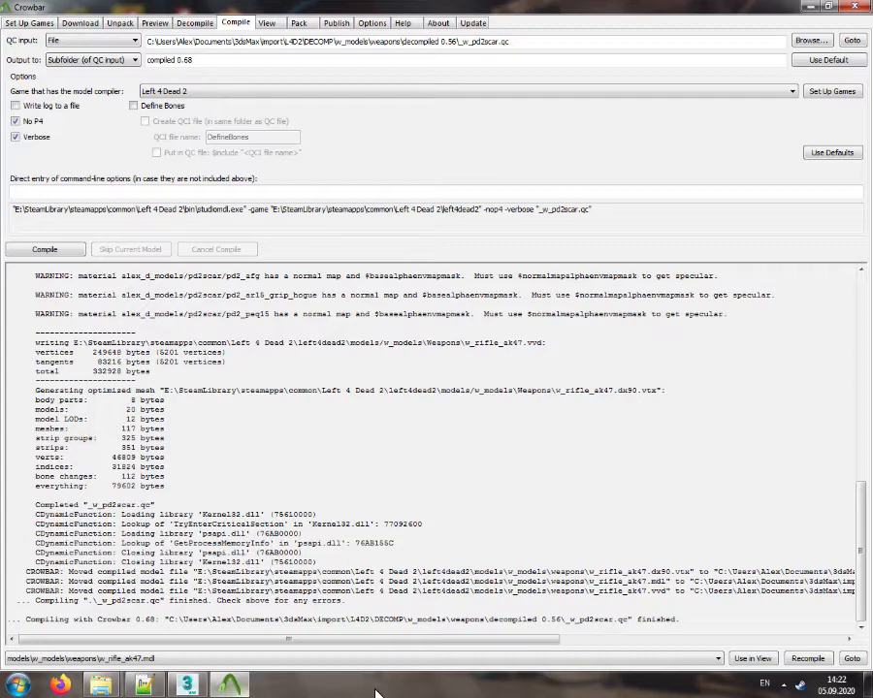
left_click(753, 659)
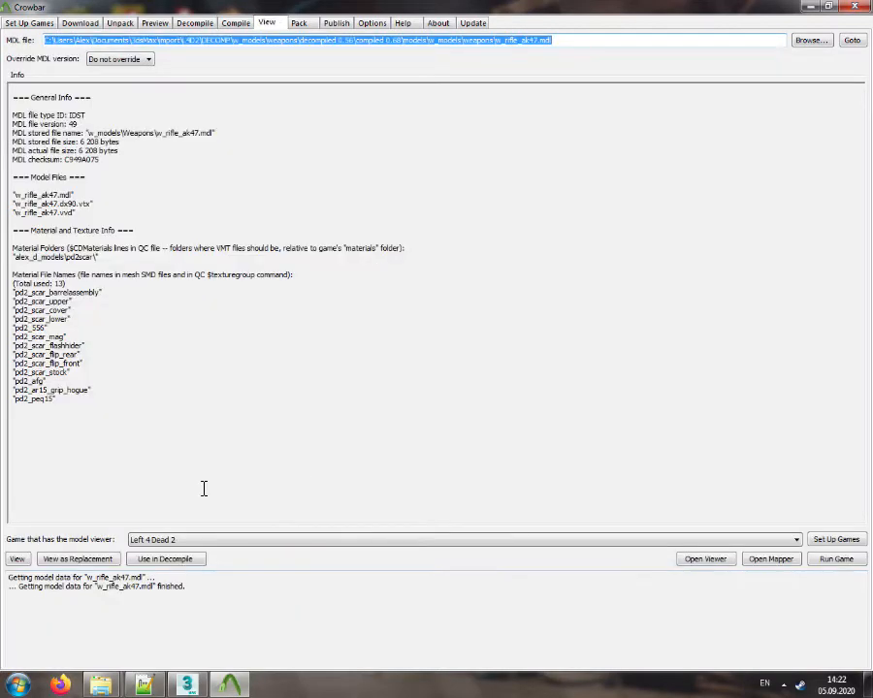
left_click(85, 560)
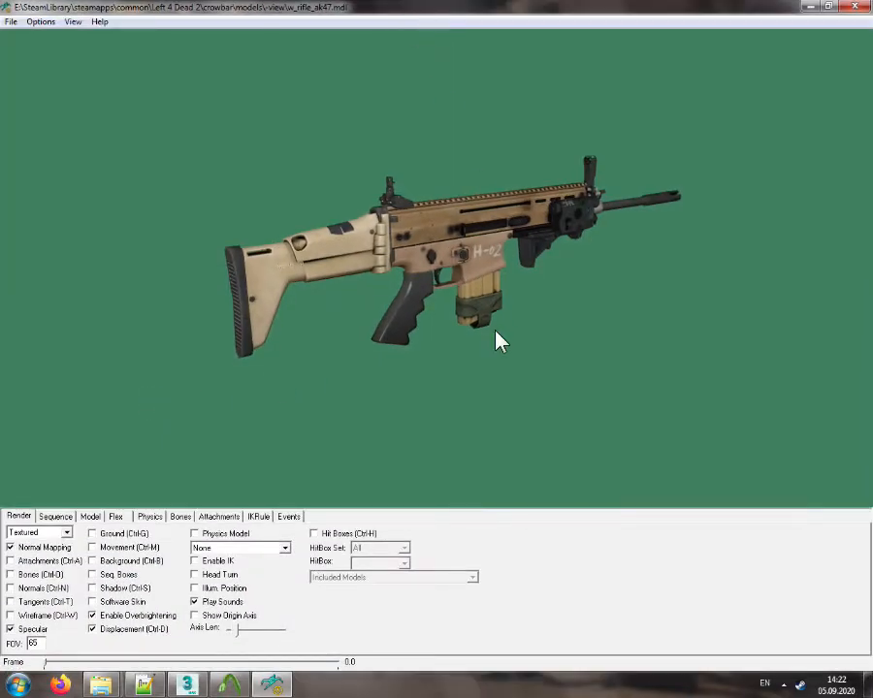
Examine both sides of the compiled rifle in the model viewer and bring up its list of attachments
mouse_move(496, 340)
left_mouse_down()
mouse_move(512, 345)
mouse_move(491, 337)
left_mouse_up()
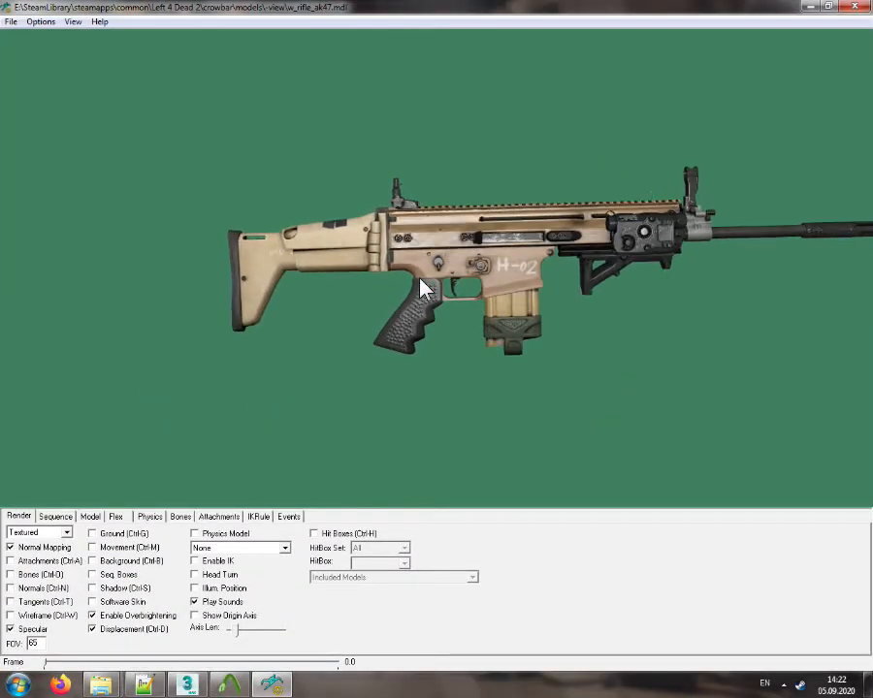
left_click(40, 21)
left_click(62, 104)
left_click_drag(417, 286, 382, 306)
left_click(219, 516)
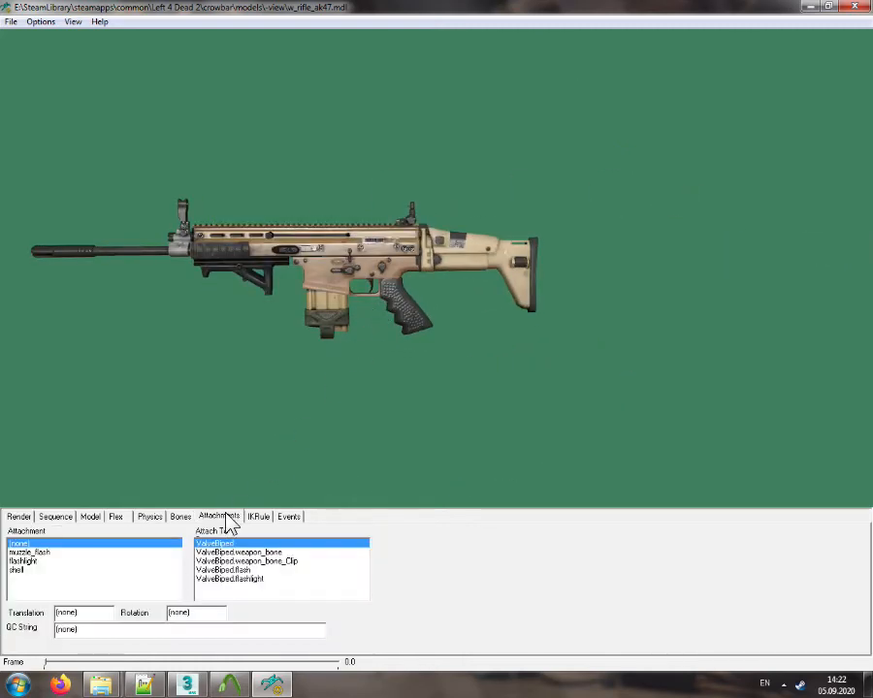
Preview the muzzle_flash attachment with a translation of 0 0 -2 and check its position at the barrel tip
left_click(74, 552)
left_click_drag(420, 378, 451, 371)
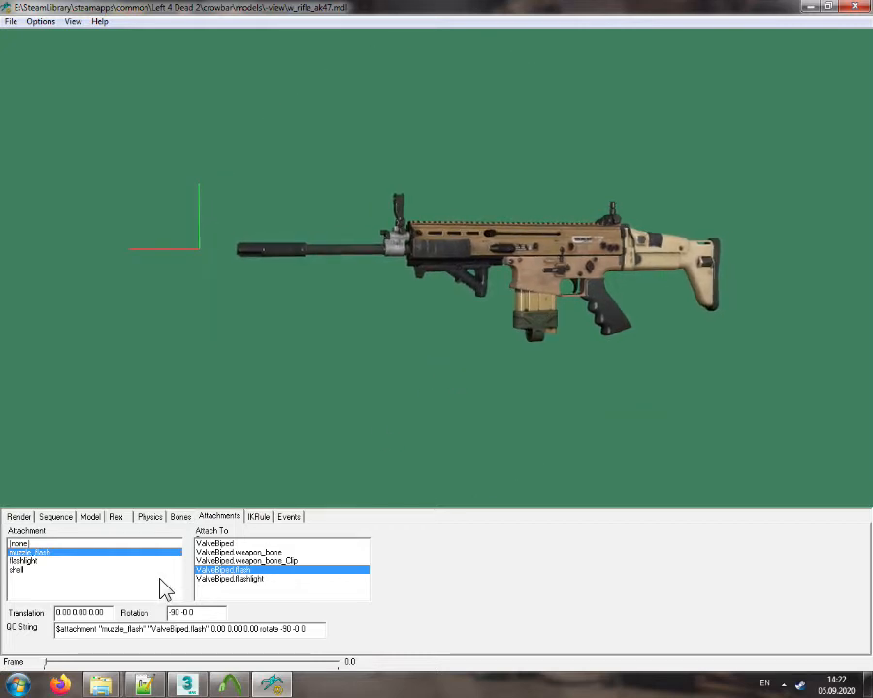
double_click(92, 612)
type("-2")
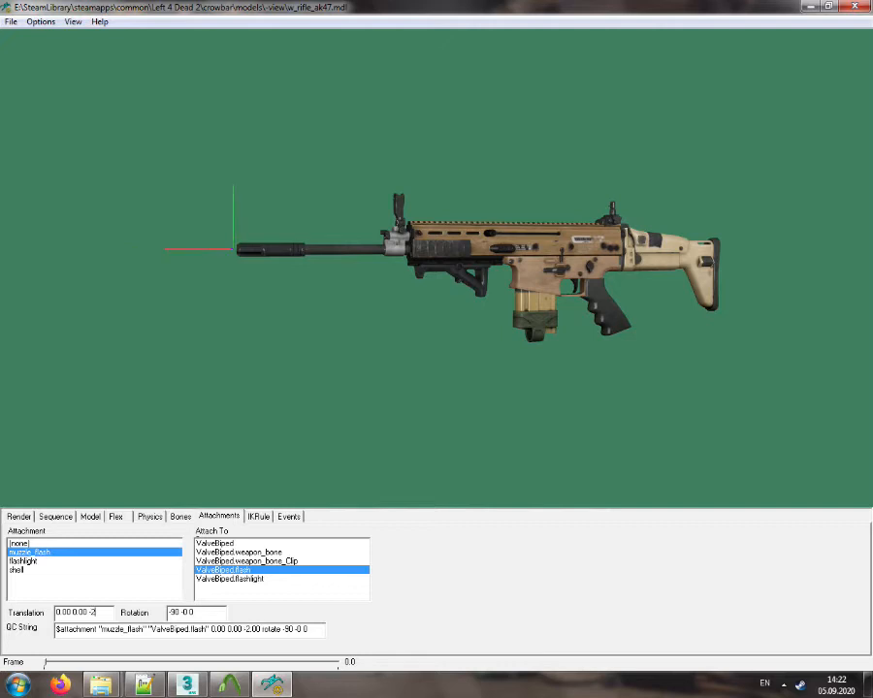
left_click_drag(424, 391, 464, 371)
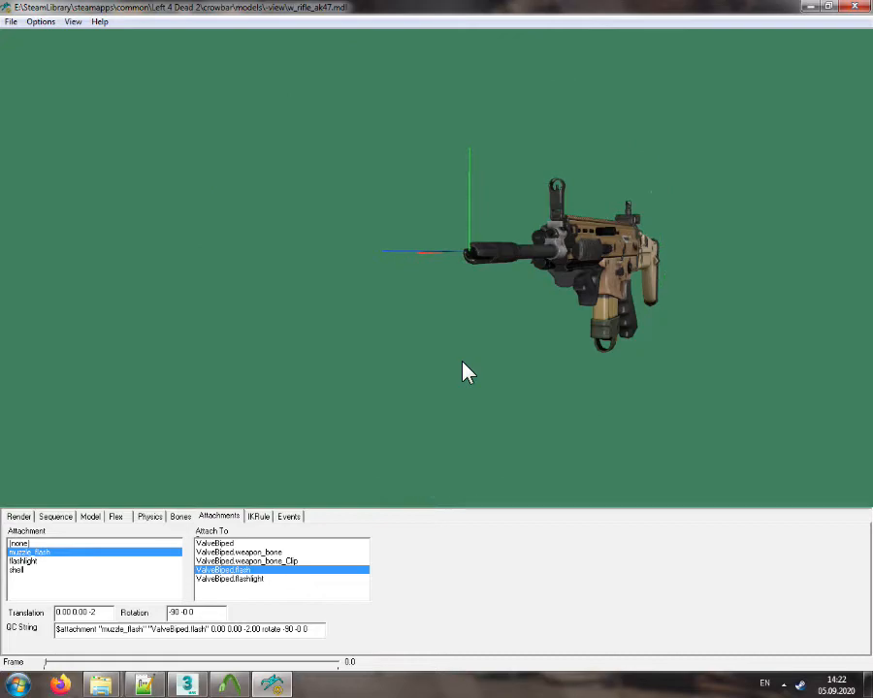
Switch to Notepad++ and enter the previewed offset as the third coordinate of the muzzle_flash attachment in _w_pd2scar.qc
left_click(144, 685)
double_click(312, 256)
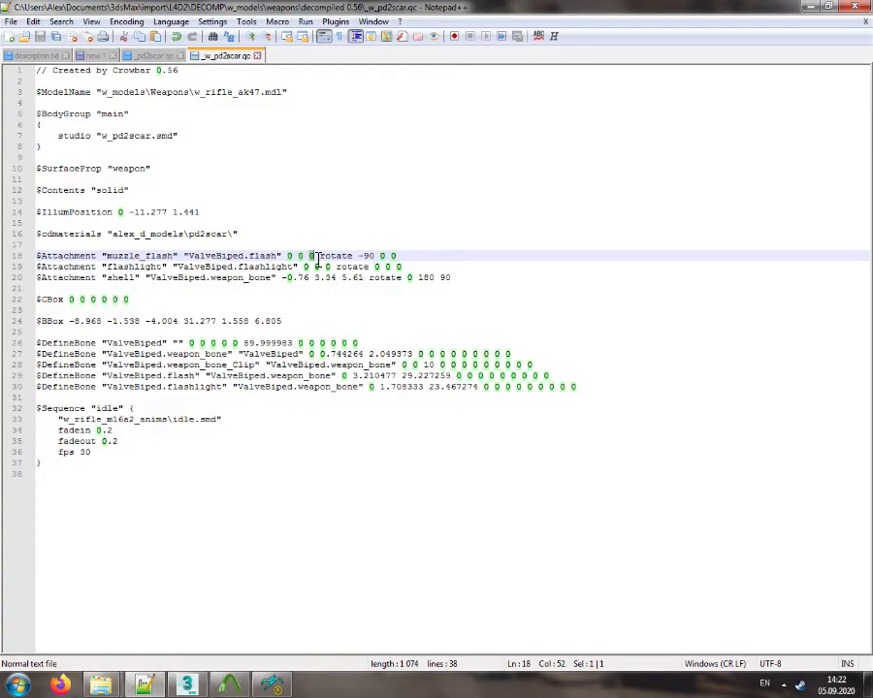
type("-0")
Return to the model viewer and examine where the shell and flashlight attachments sit on the rifle
left_click(272, 684)
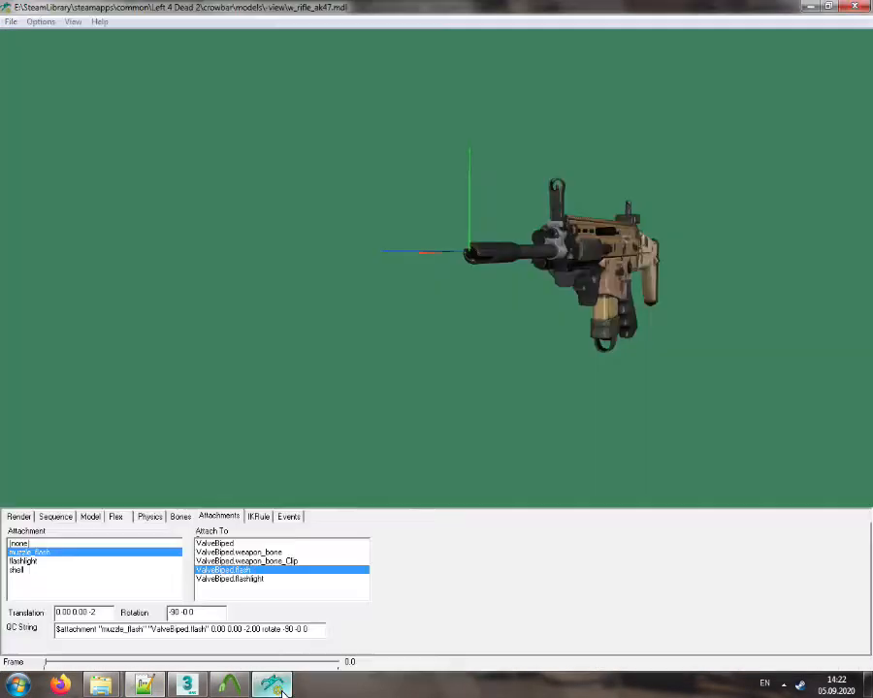
left_click(54, 569)
left_click_drag(596, 350, 575, 336)
left_click_drag(487, 335, 518, 363)
left_click(29, 561)
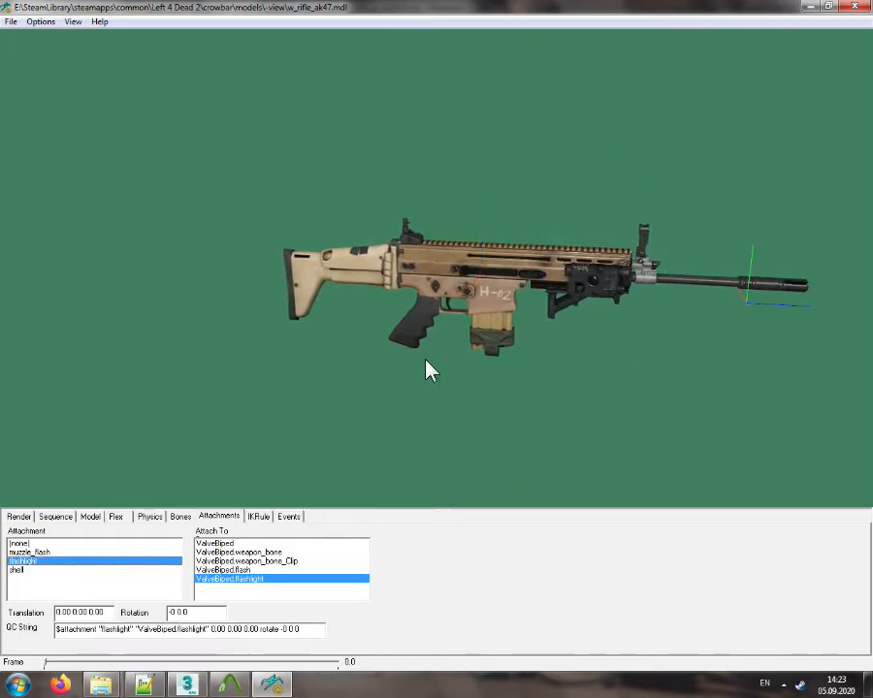
left_click_drag(428, 368, 539, 328)
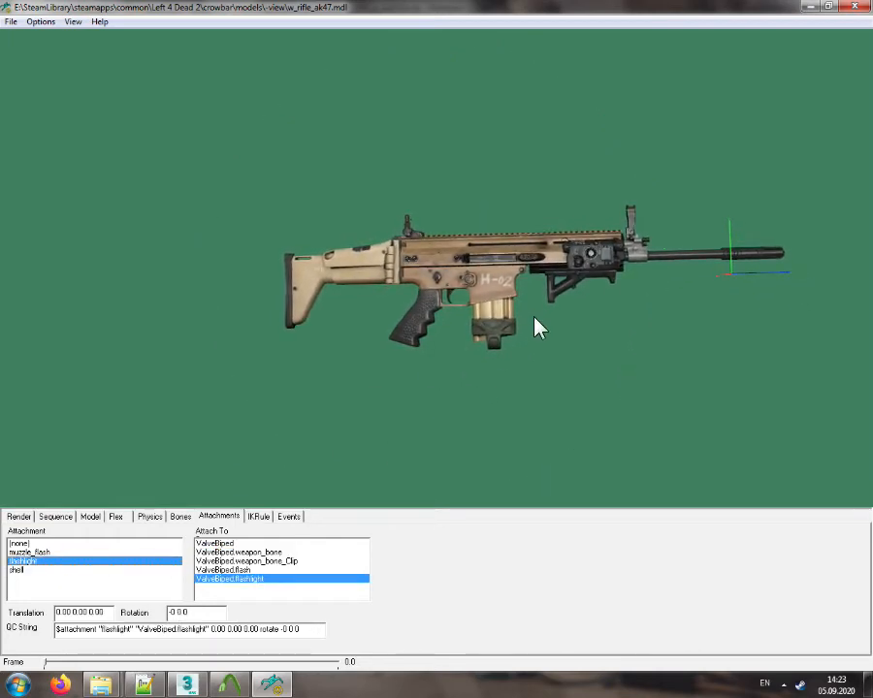
Set the flashlight attachment's X translation to -1 to shift it sideways toward the side-mounted laser unit
left_click(41, 22)
left_click(72, 101)
left_click_drag(307, 237, 495, 359)
scroll(495, 294, "up", 3)
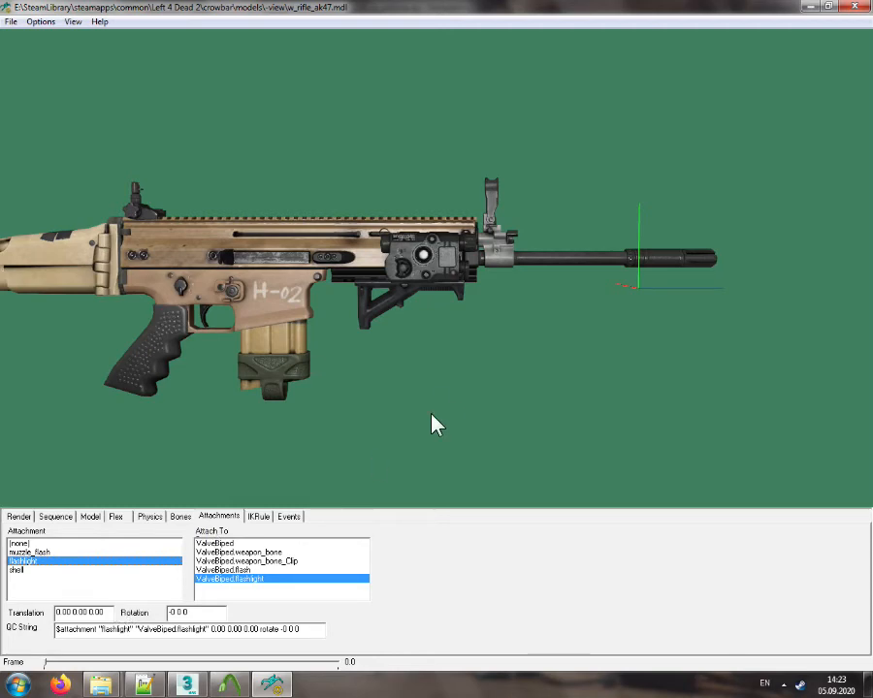
left_click_drag(433, 421, 441, 449)
left_click_drag(198, 613, 178, 612)
double_click(183, 613)
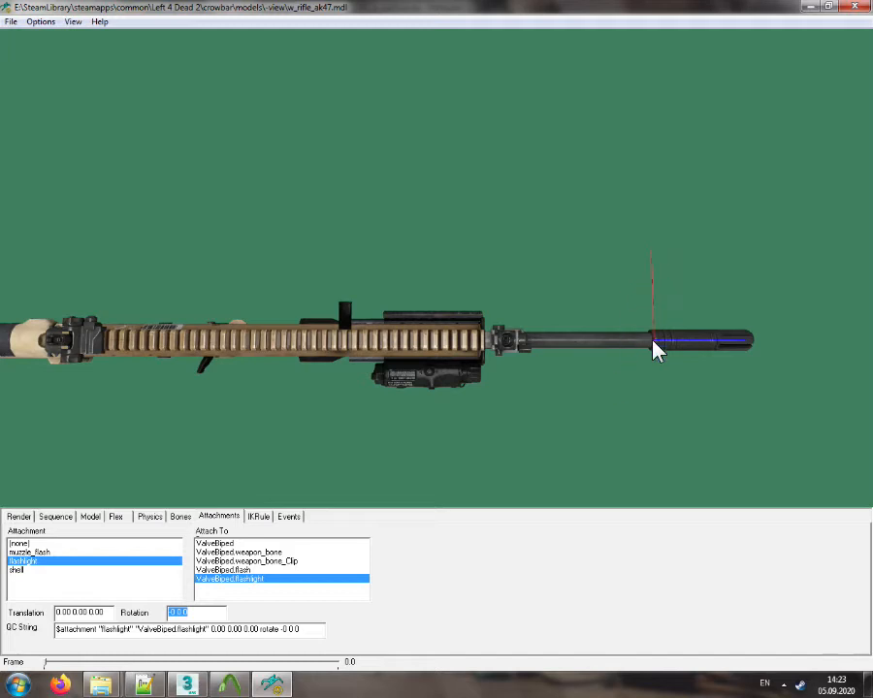
left_click_drag(115, 613, 4, 612)
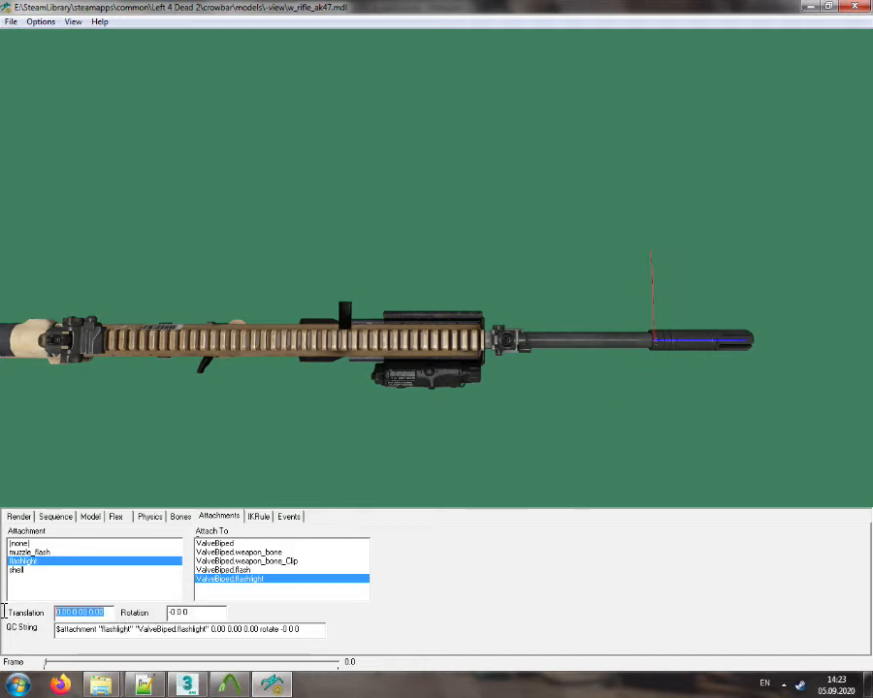
type("-1")
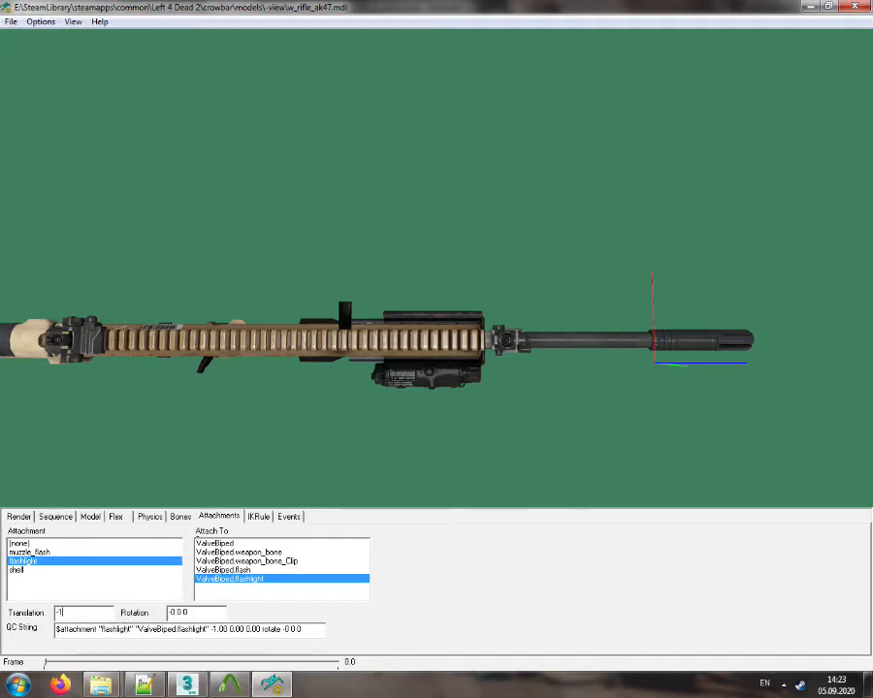
Set the flashlight attachment's Y translation to 2 and Z translation to -8, moving it back along the barrel
left_click_drag(550, 262, 516, 190)
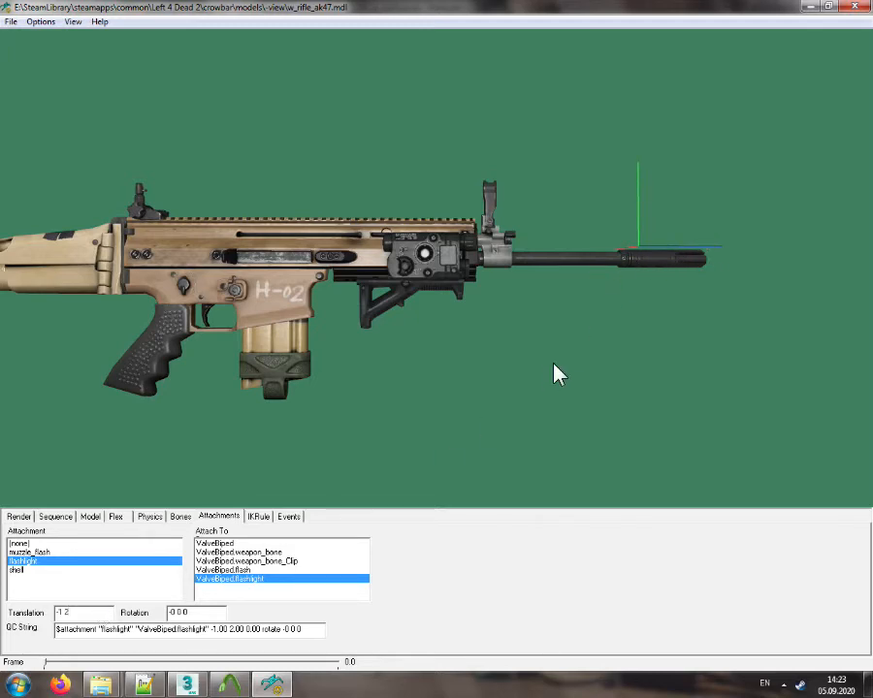
type("-10")
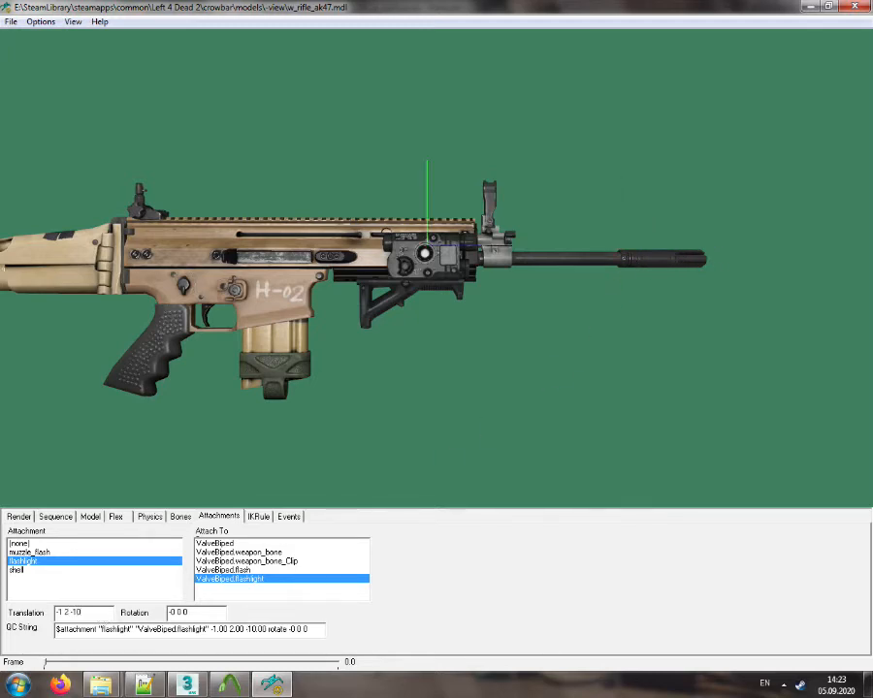
key("BackSpace")
type("8")
key("BackSpace")
key("BackSpace")
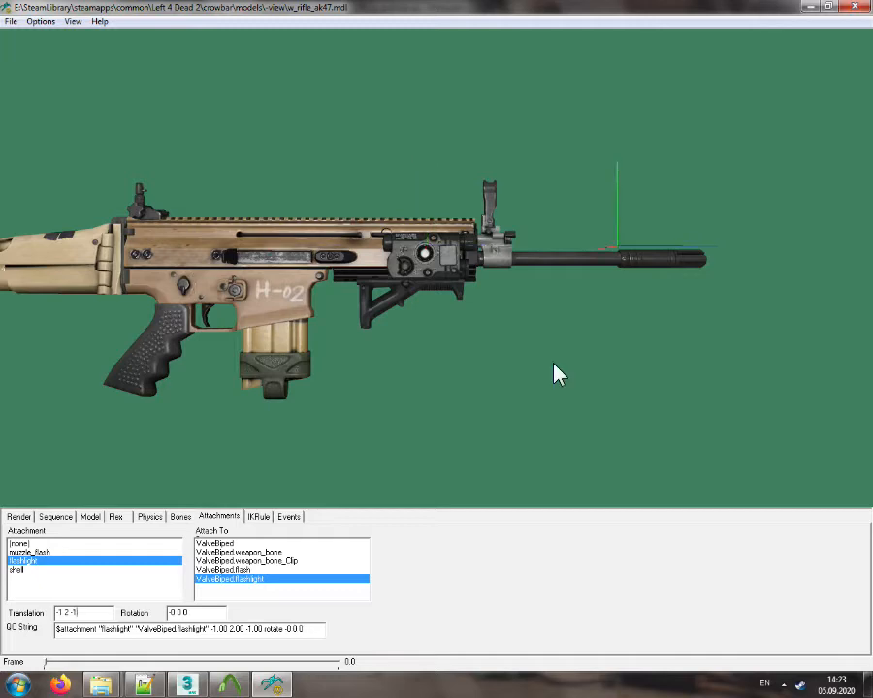
type("8")
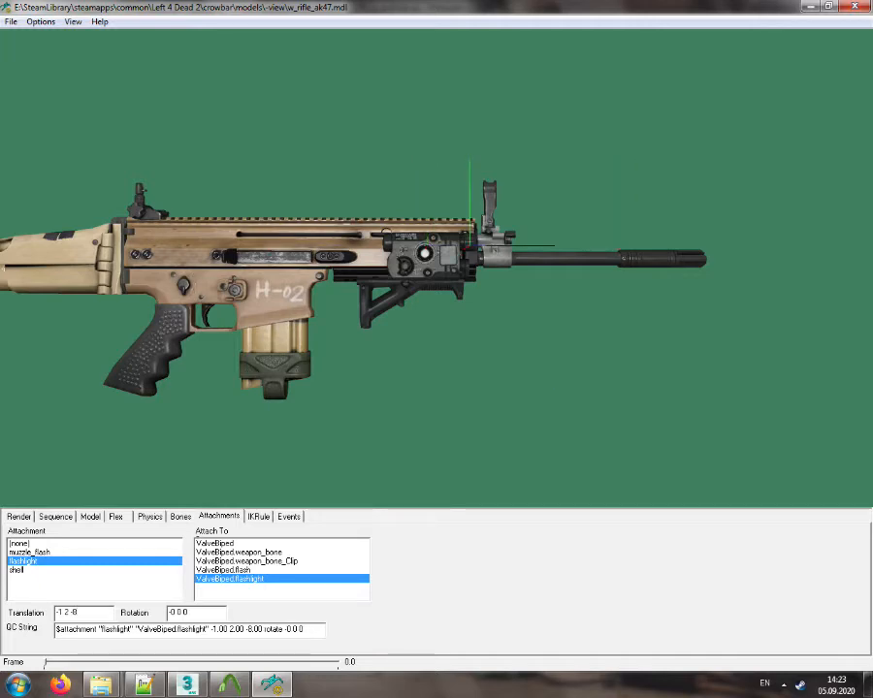
Try a Z translation of -7.5 for the flashlight attachment and return it to -8
right_click_drag(583, 313, 570, 298)
left_click_drag(570, 299, 565, 304, "shift")
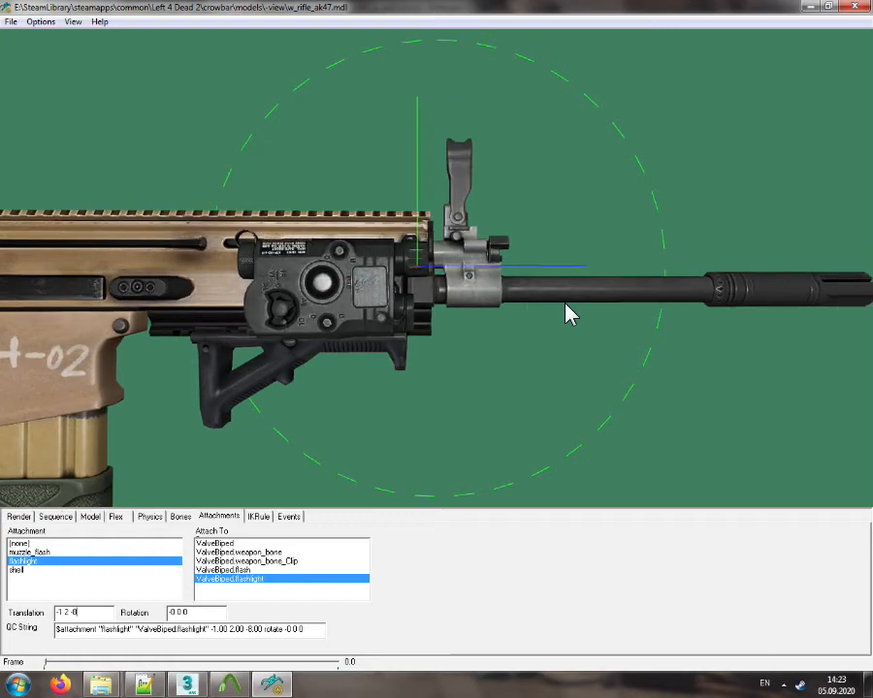
key("BackSpace")
type("7")
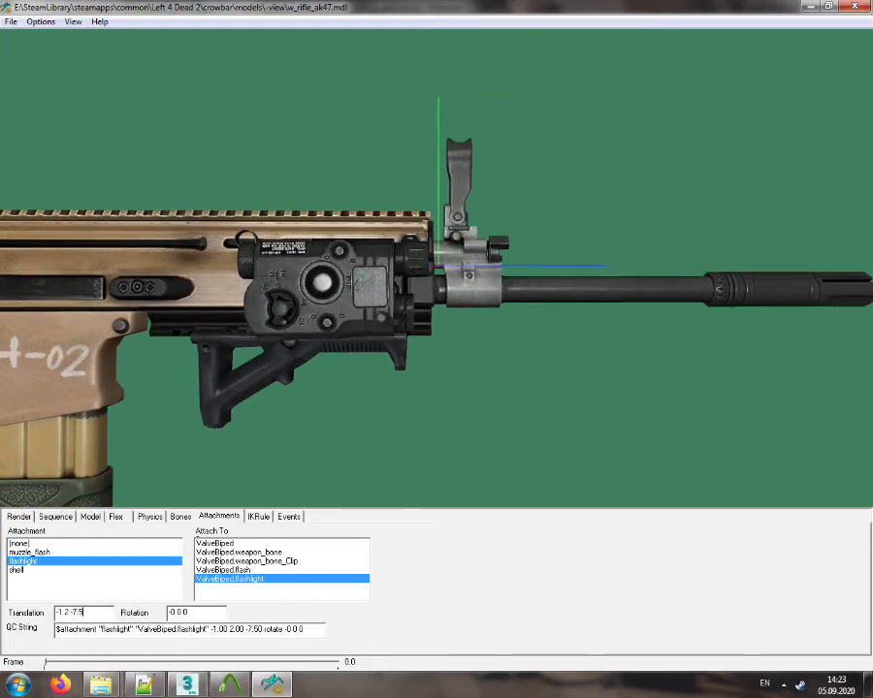
key("BackSpace")
type("8")
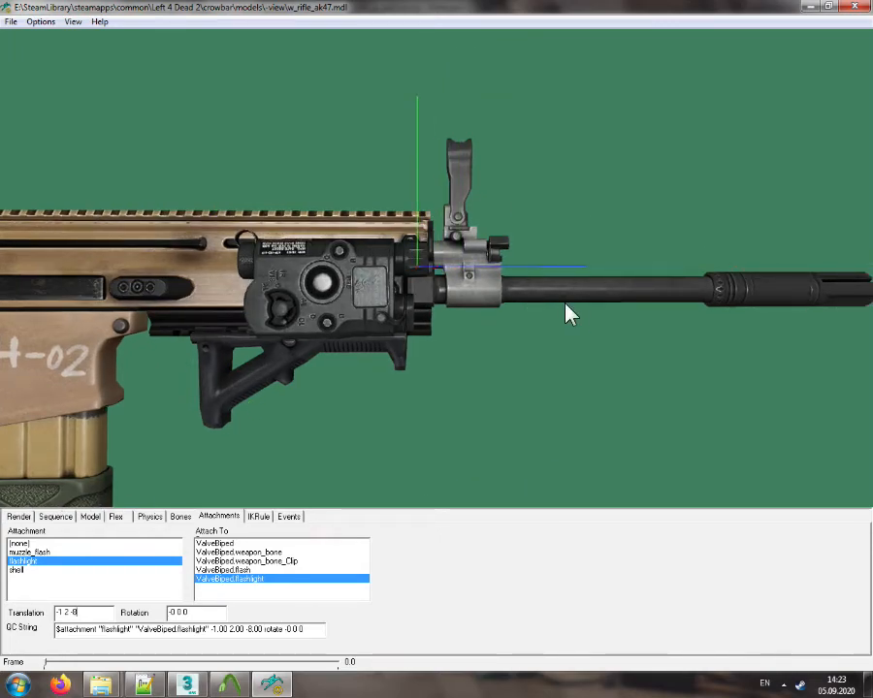
Set the flashlight attachment's X translation to -1.3, aligning it with the laser unit as seen from above
left_click_drag(476, 388, 474, 369)
mouse_move(474, 369)
right_mouse_down()
mouse_move(469, 362)
mouse_move(474, 371)
right_mouse_up()
left_click_drag(473, 370, 477, 419)
right_click_drag(477, 419, 475, 432)
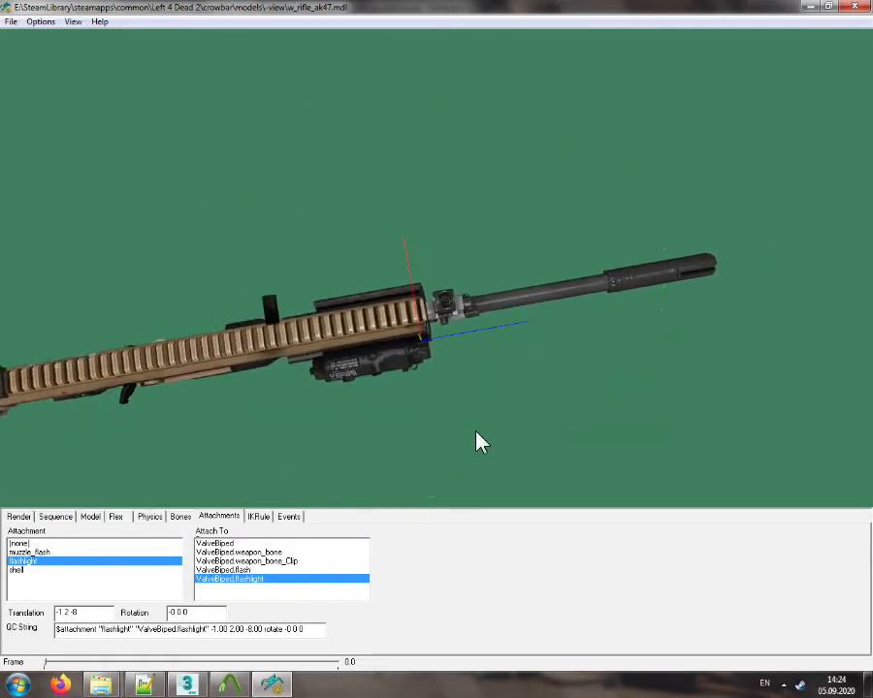
left_click_drag(477, 442, 462, 458)
right_click_drag(460, 458, 457, 452)
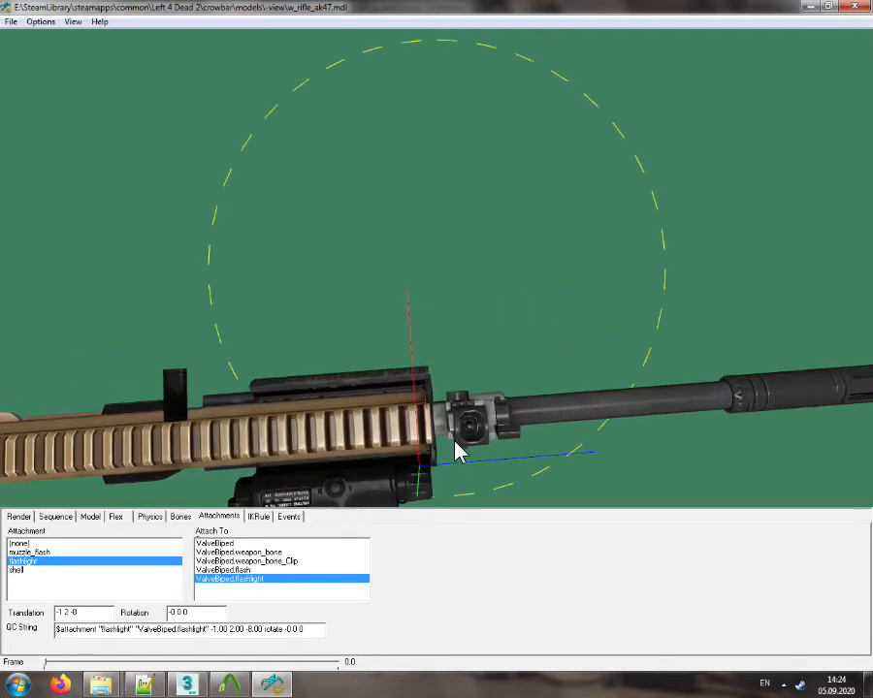
left_click_drag(459, 452, 448, 425)
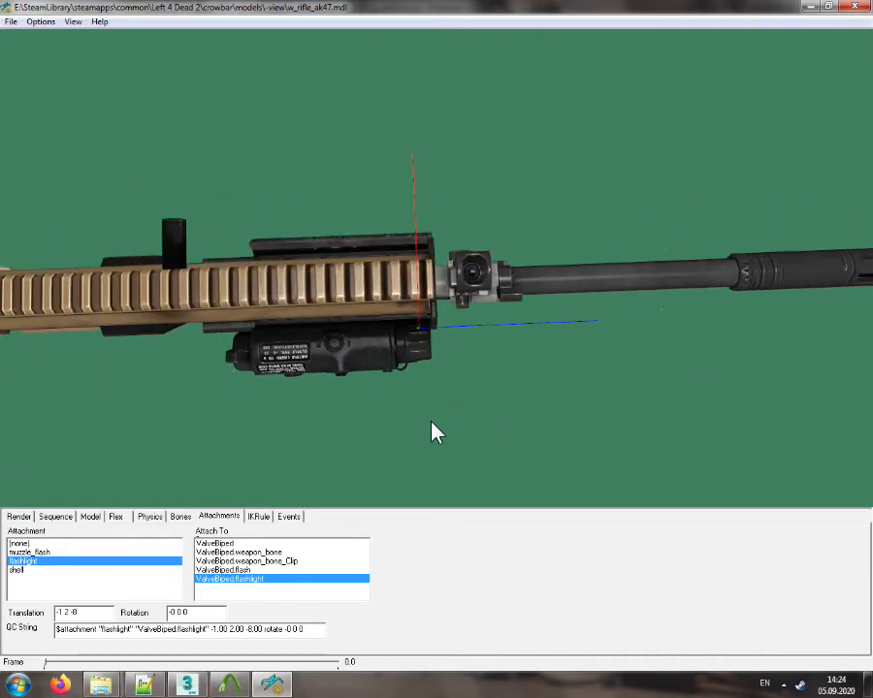
left_click(64, 613)
type(".5")
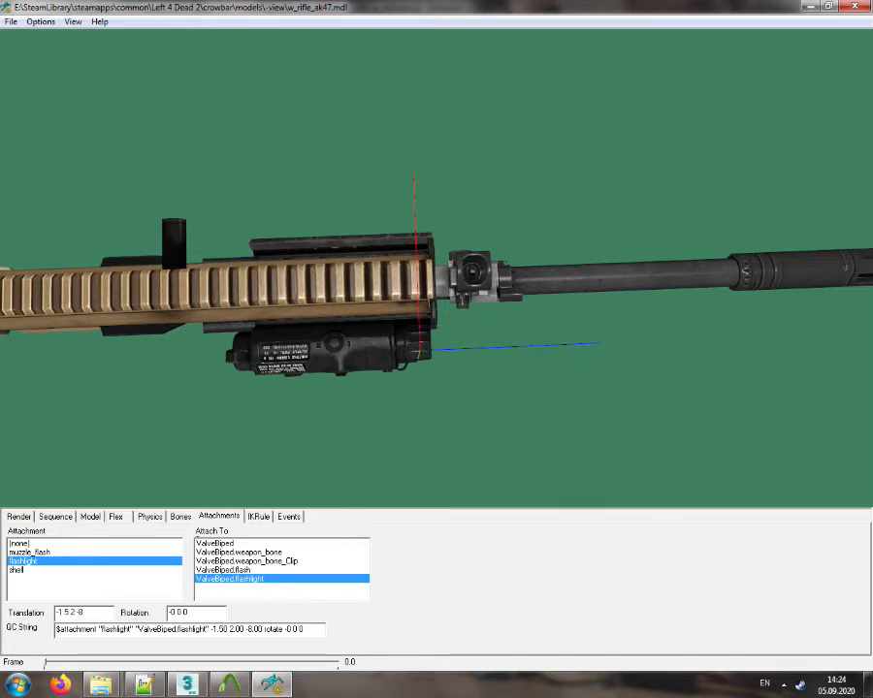
key("BackSpace")
type("3")
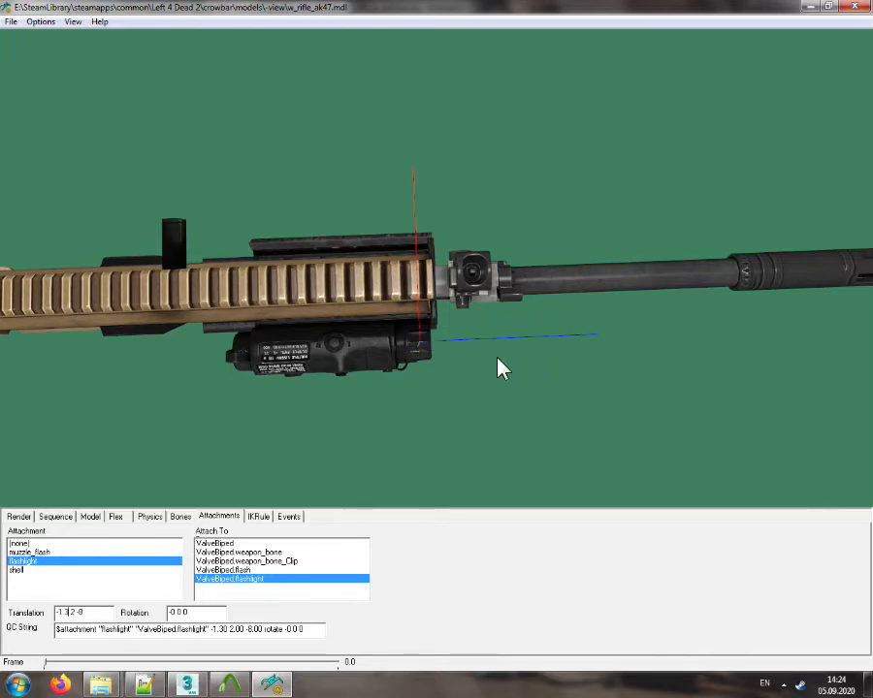
Set the flashlight attachment's Y translation to 2.2 and Z translation to -7.8
left_click_drag(498, 364, 497, 361)
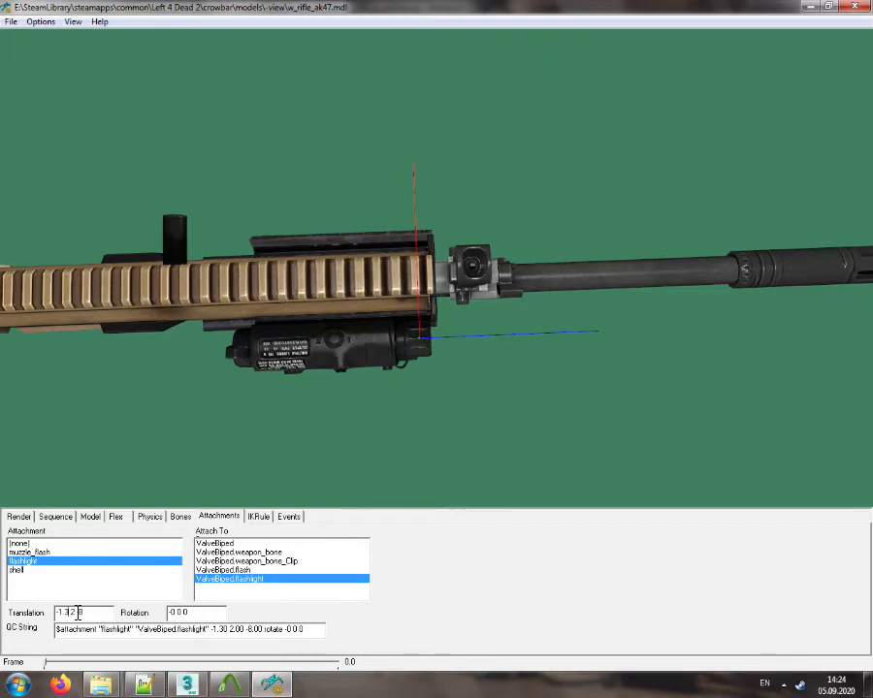
left_click_drag(468, 296, 467, 244)
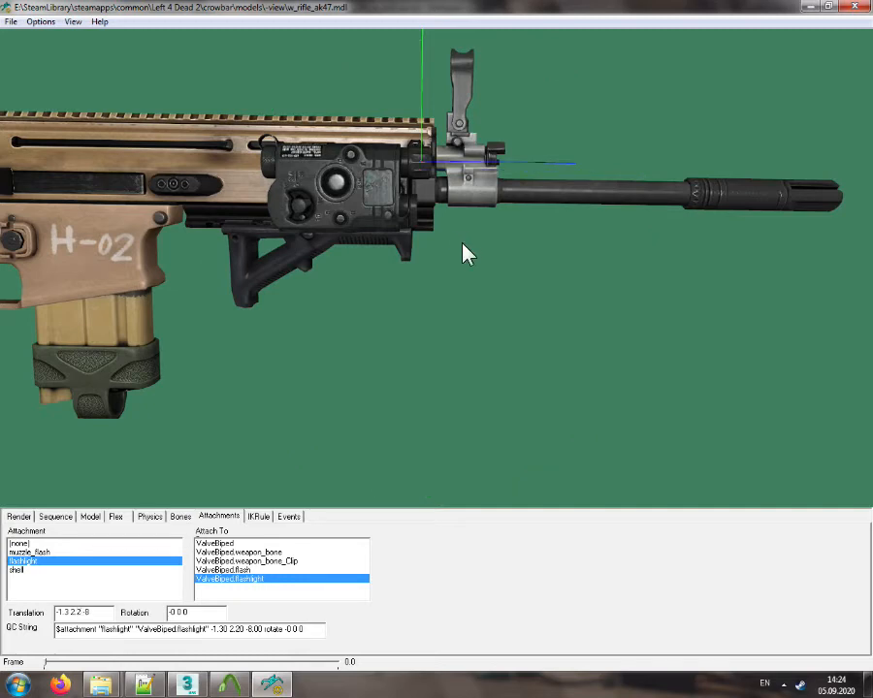
left_click(115, 612)
key("BackSpace")
type("7")
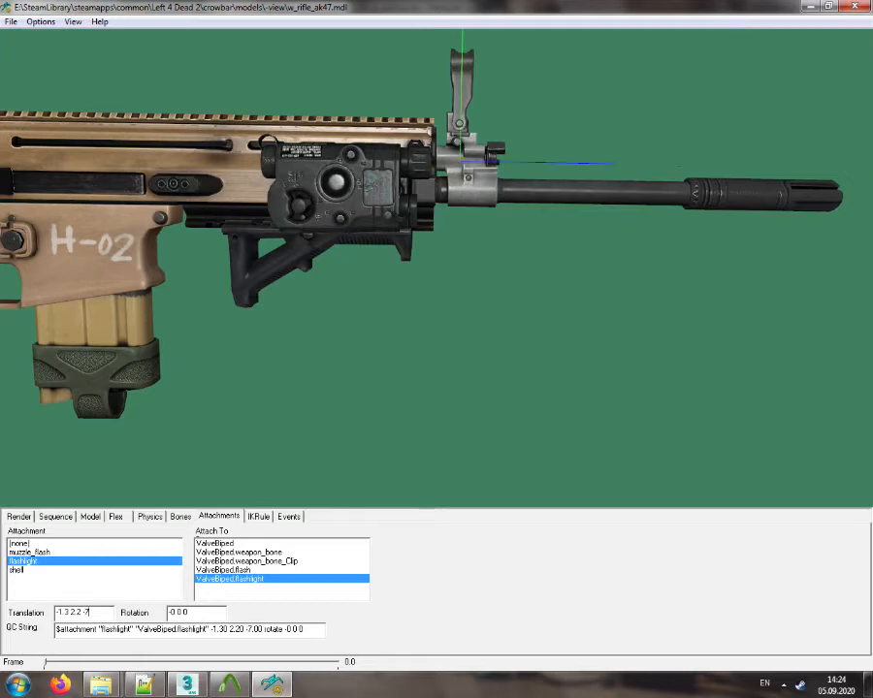
type(".8")
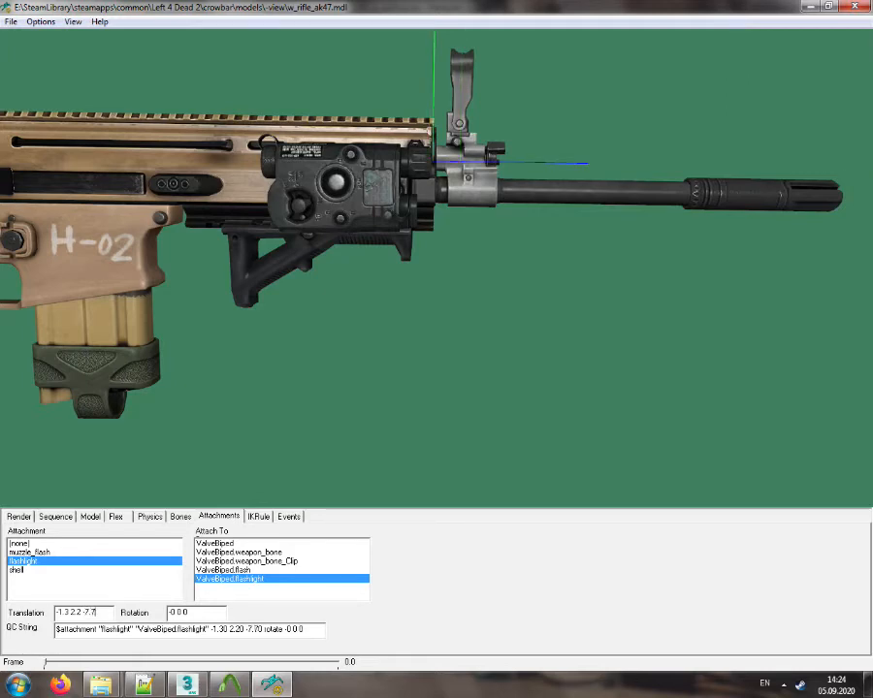
Set the flashlight attachment's Y translation to 2.1, centring it on the laser unit's lens as seen from the front
right_click_drag(444, 325, 444, 328)
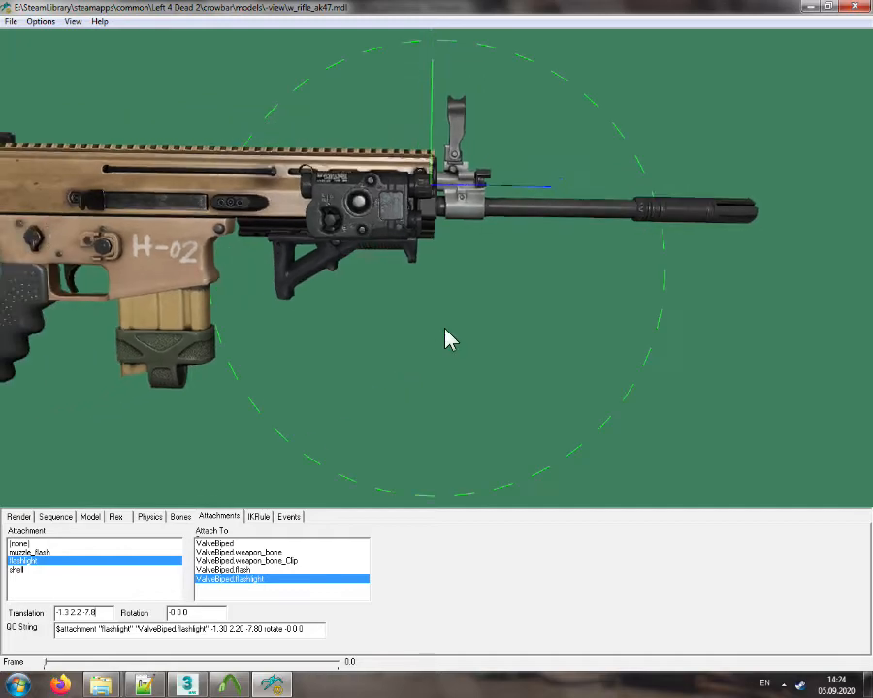
left_click_drag(444, 328, 404, 337)
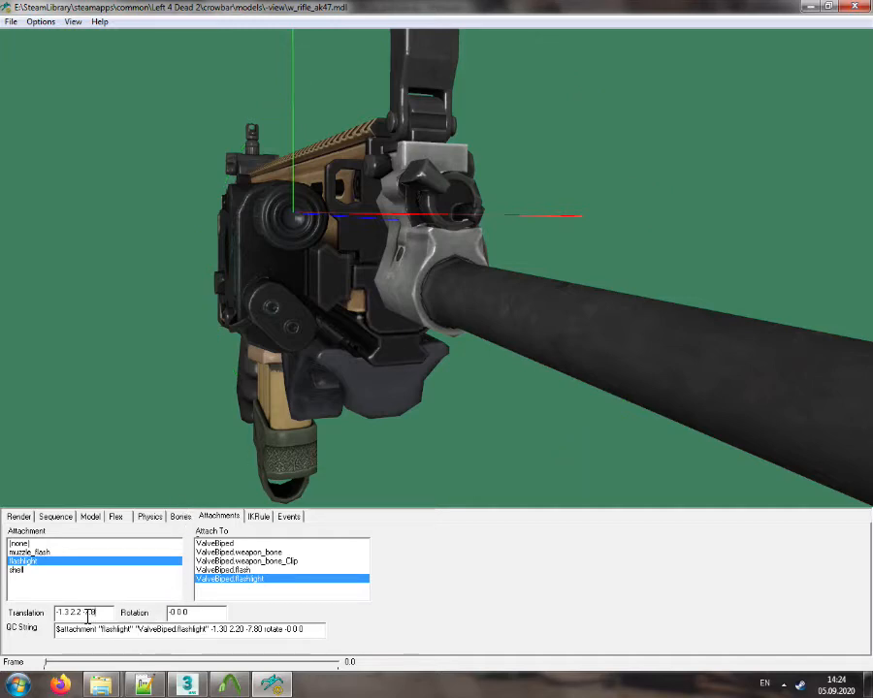
key("BackSpace")
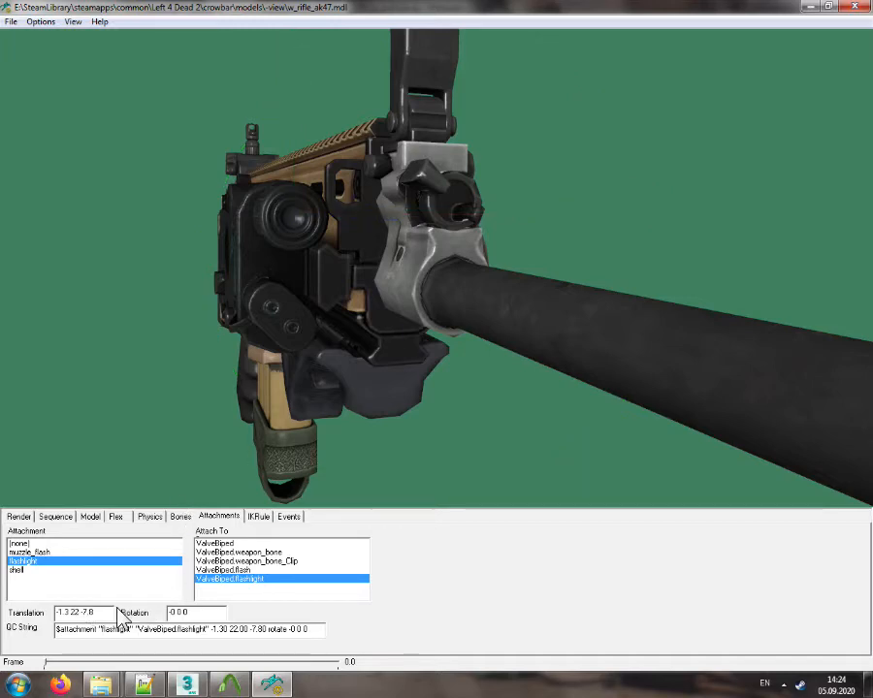
type(".1")
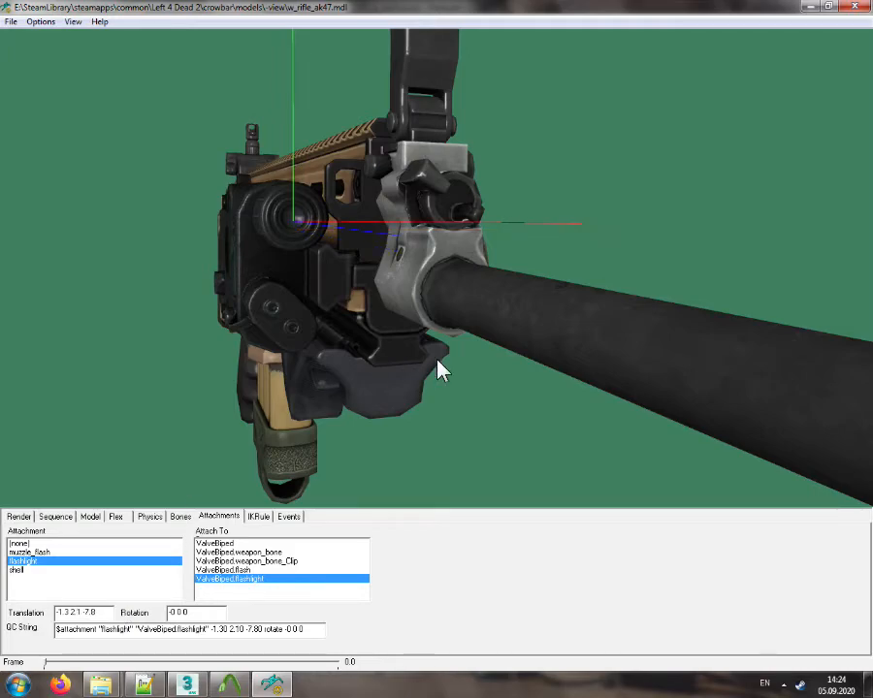
left_click_drag(441, 368, 498, 373)
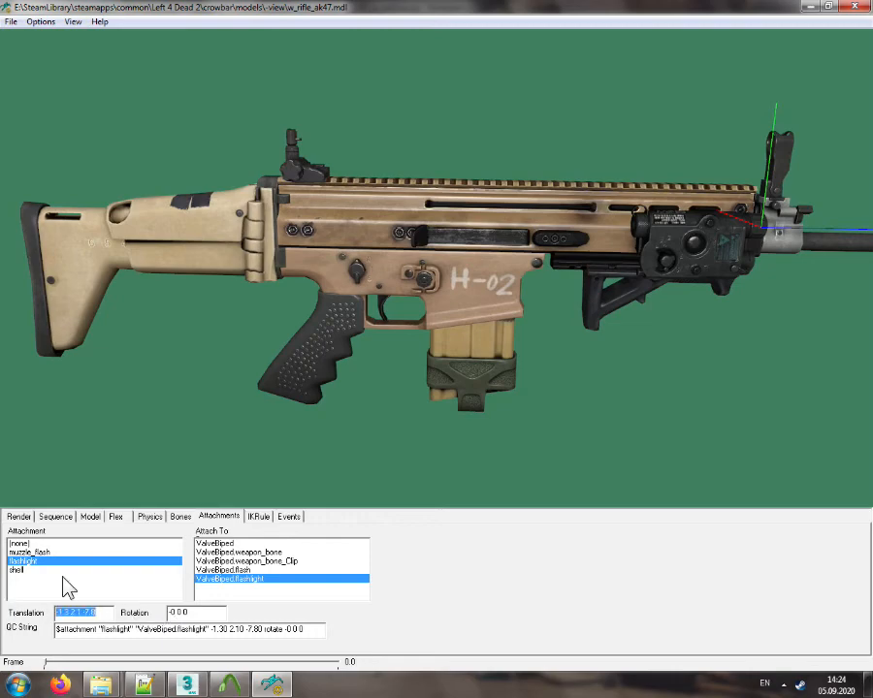
In Notepad++, replace the flashlight attachment's offset in _w_pd2scar.qc with -1.3 2.1 -7.8 and save the file
key("alt+Tab")
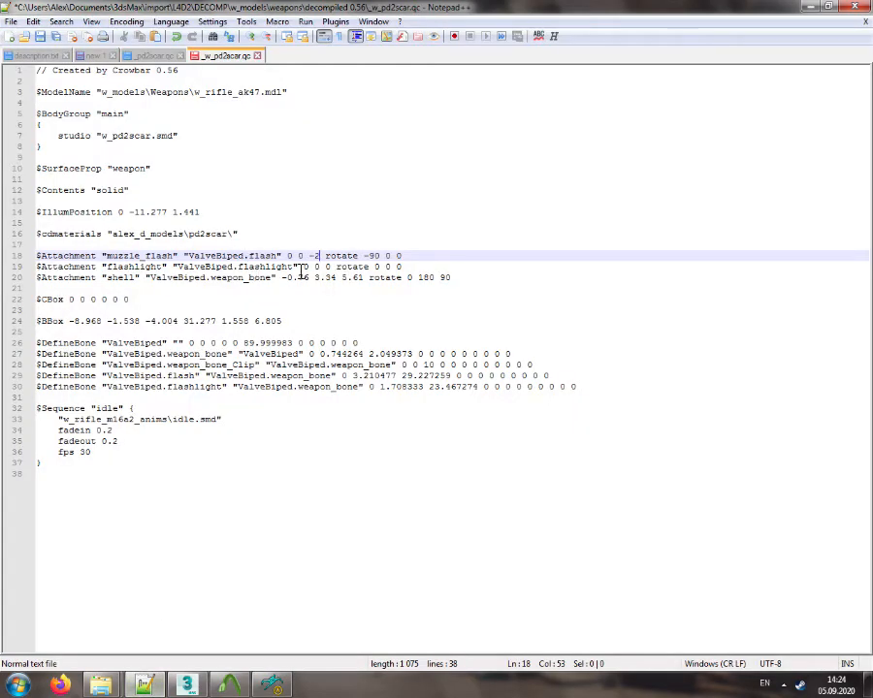
left_click_drag(303, 267, 337, 267)
type("-1.3 2.1 -7.8")
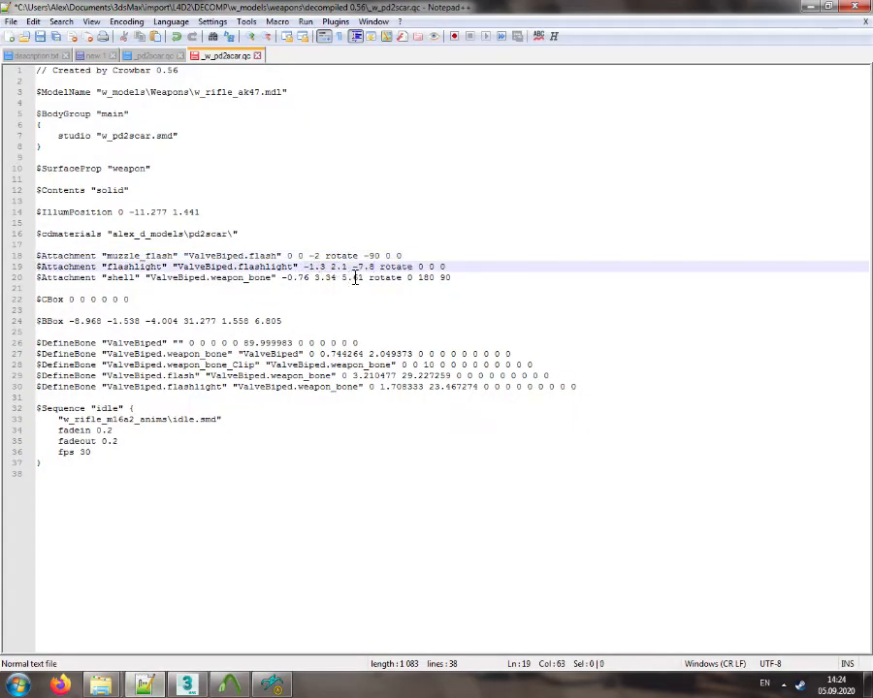
key("ctrl+s")
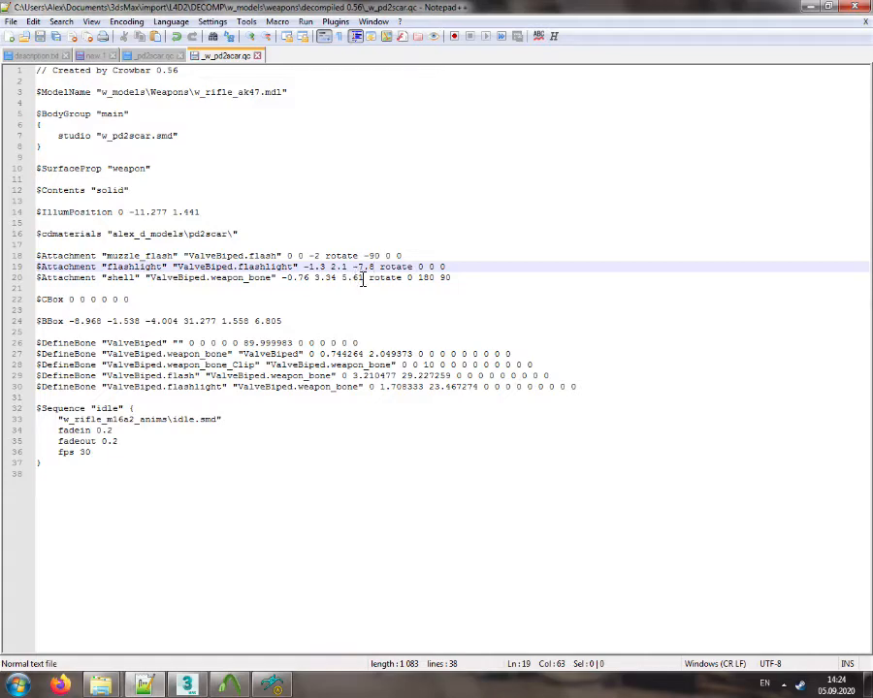
Return to the model viewer, look over the whole rifle with its flashlight attachment, and close the viewer
left_click(272, 684)
left_click_drag(478, 375, 574, 318)
right_click_drag(573, 318, 563, 324)
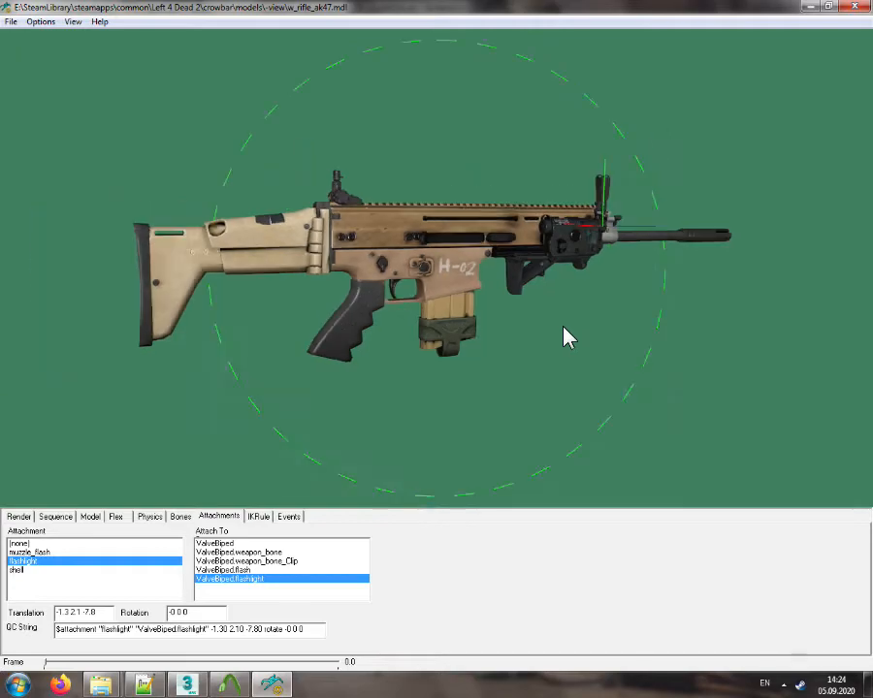
left_click(857, 7)
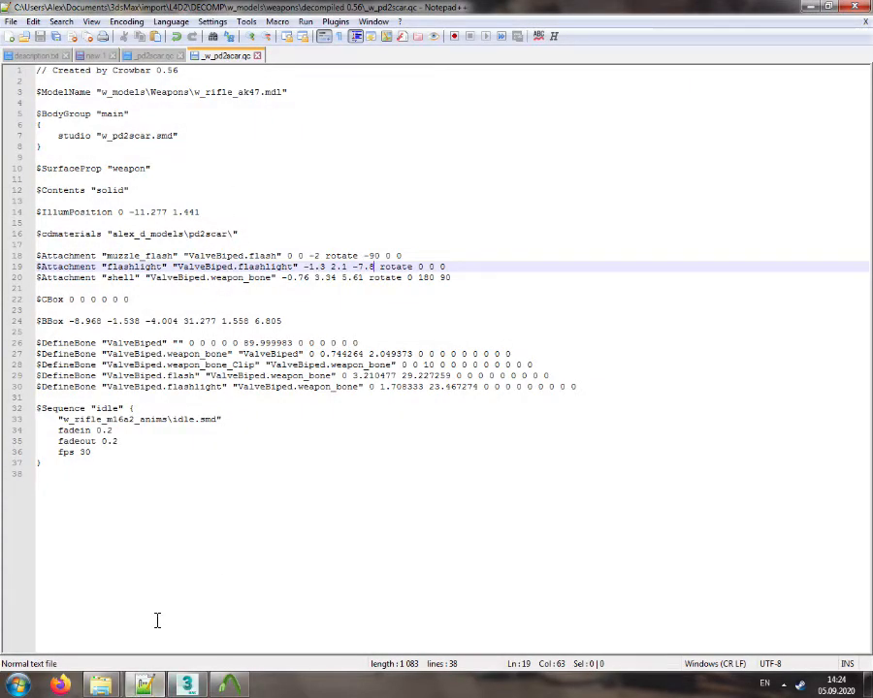
Switch to Crowbar and compile _w_pd2scar.qc for Left 4 Dead 2
left_click(230, 686)
left_click(236, 22)
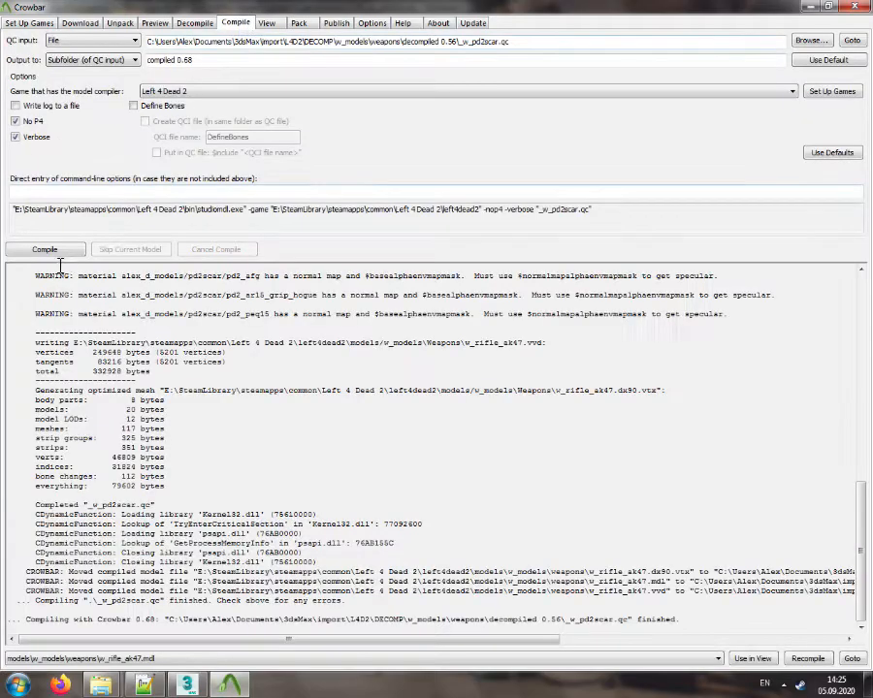
left_click(48, 249)
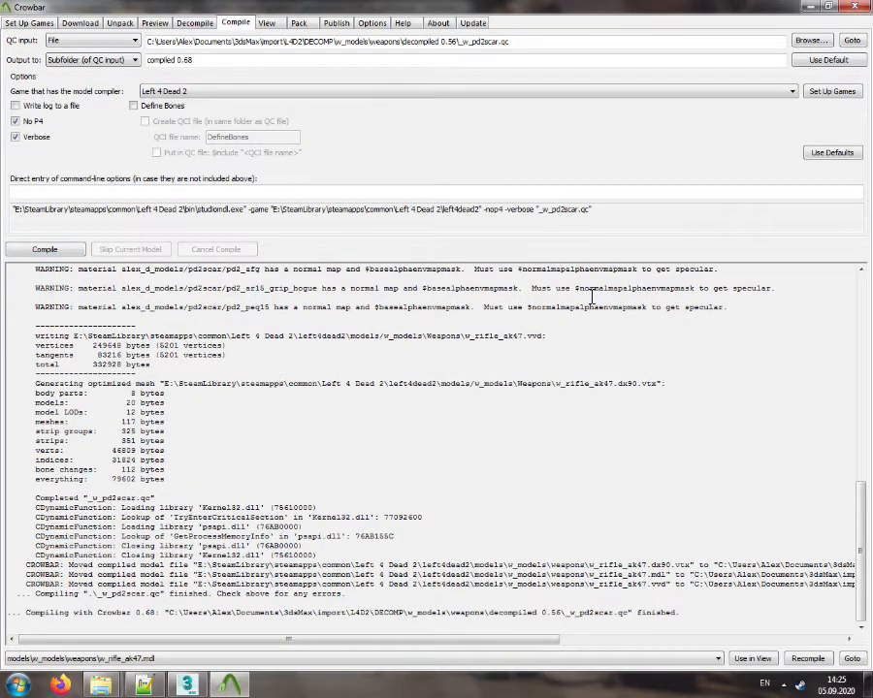
Examine the pd2_peq15 material warning in the compile log and bring up the decompiled 0.56 folder in Windows Explorer
double_click(417, 308)
double_click(555, 308)
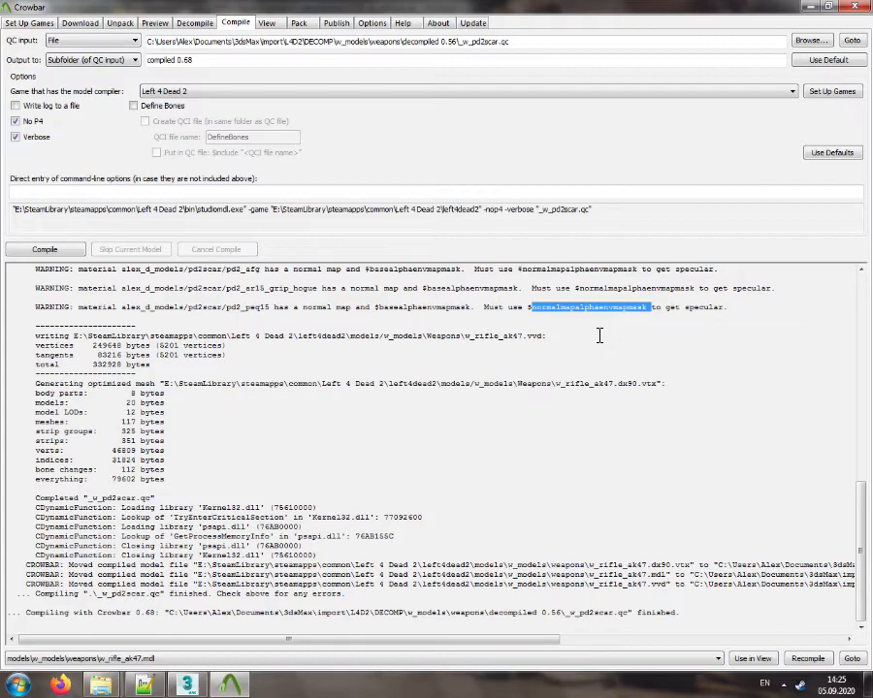
left_click(243, 691)
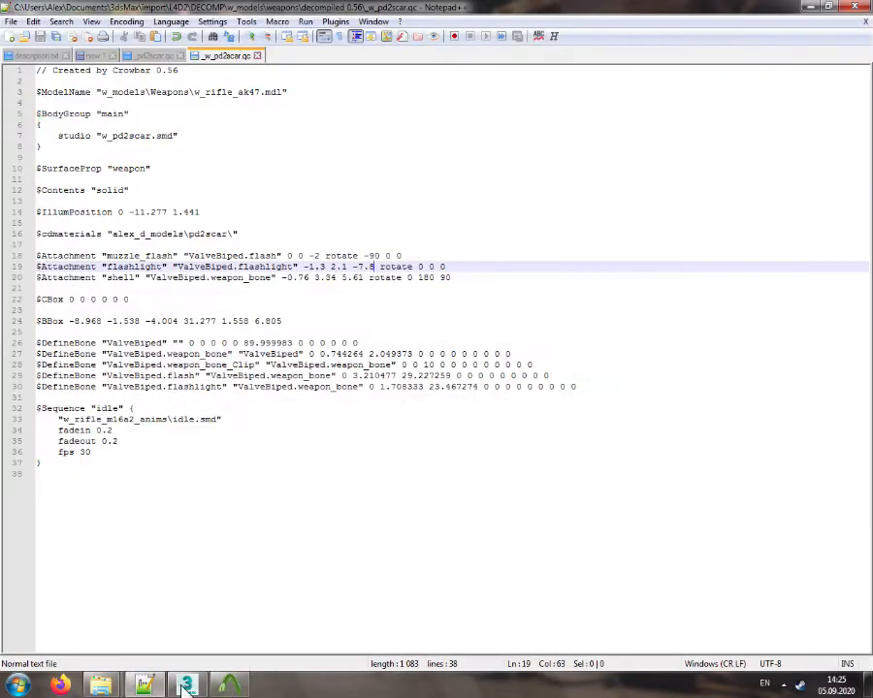
left_click(146, 685)
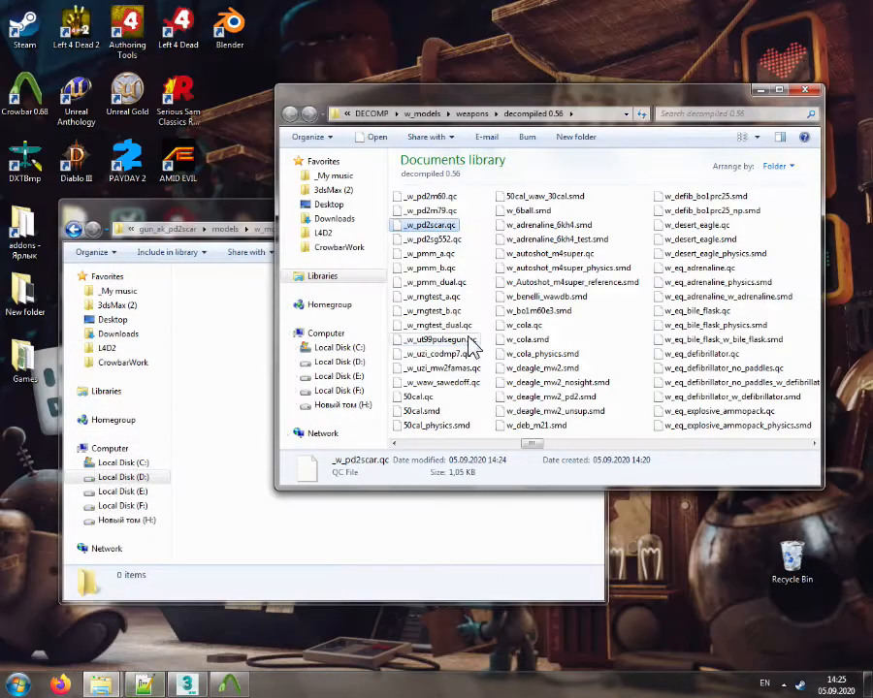
Close the decompiled 0.56 folder and copy the three compiled w_rifle_ak47 files into the gun_ak_pd2scar addon's models\w_models\weapons folder
left_click(480, 277)
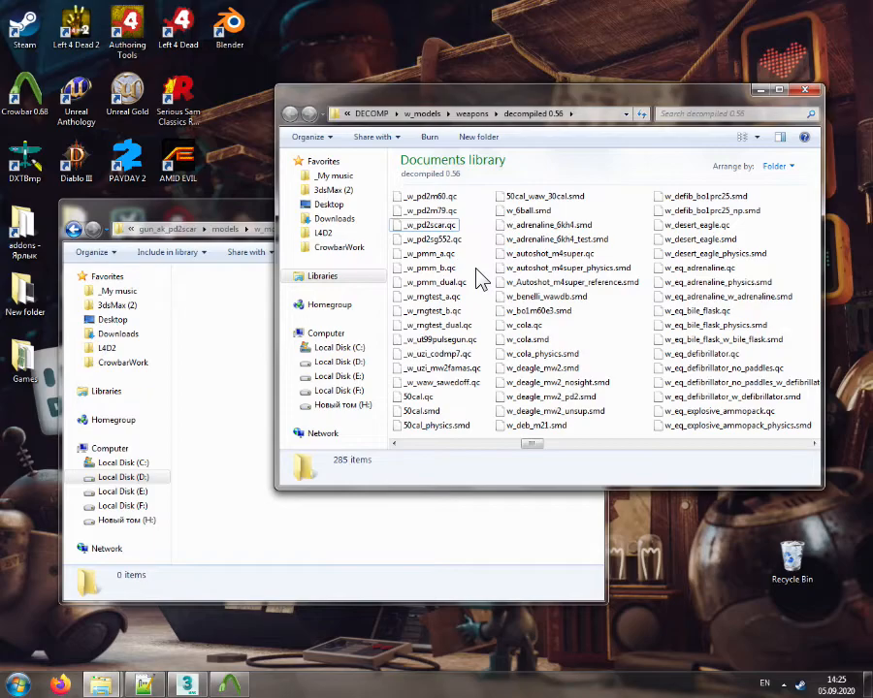
left_click(805, 90)
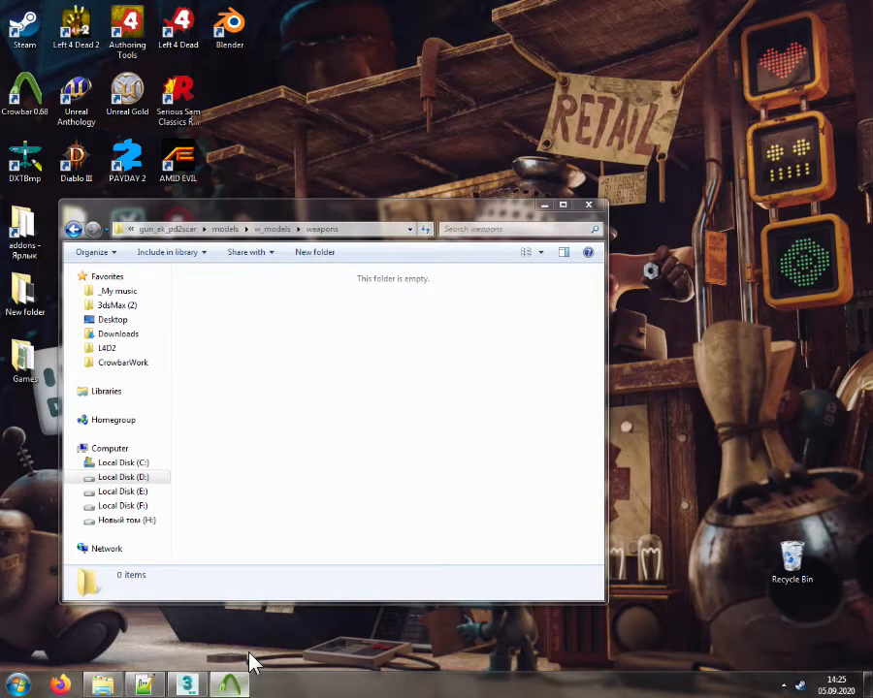
left_click(230, 685)
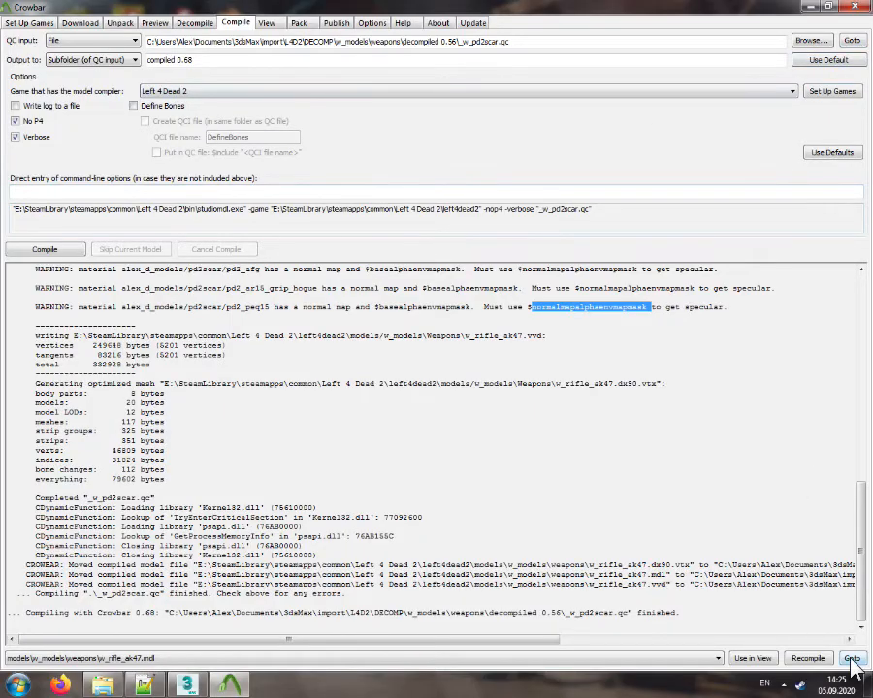
left_click(810, 6)
left_click_drag(609, 254, 222, 352)
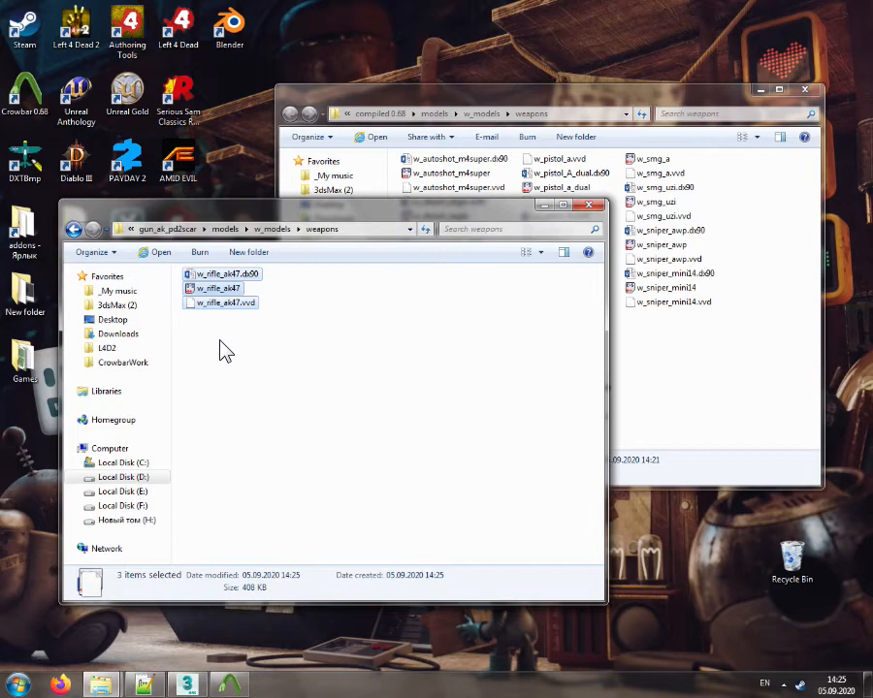
Check the addon's addoninfo file, close the compiled weapons folder, and go up to the Compiles - firearms folder
left_click(262, 229)
left_click(229, 230)
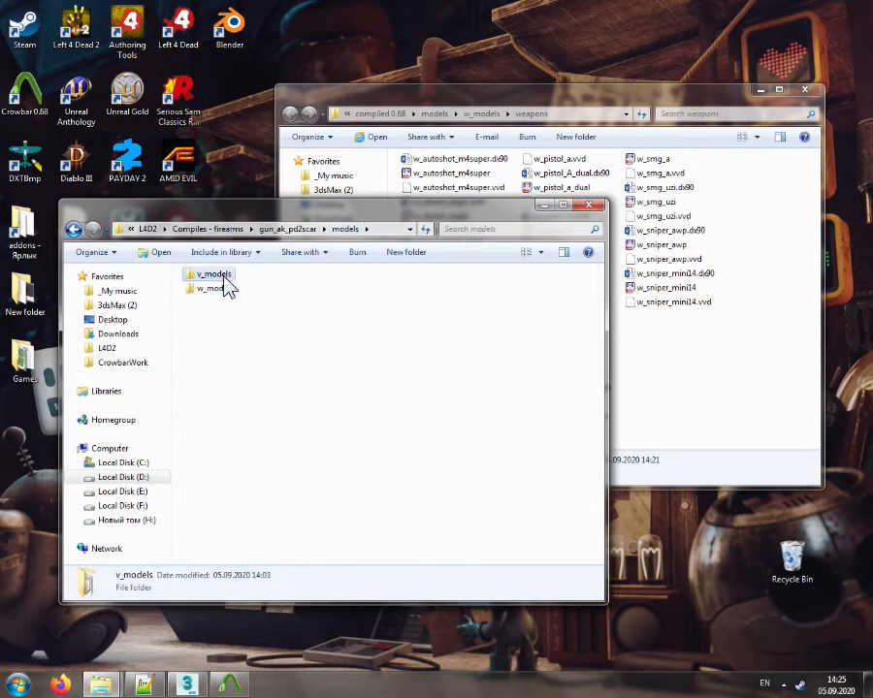
left_click(291, 229)
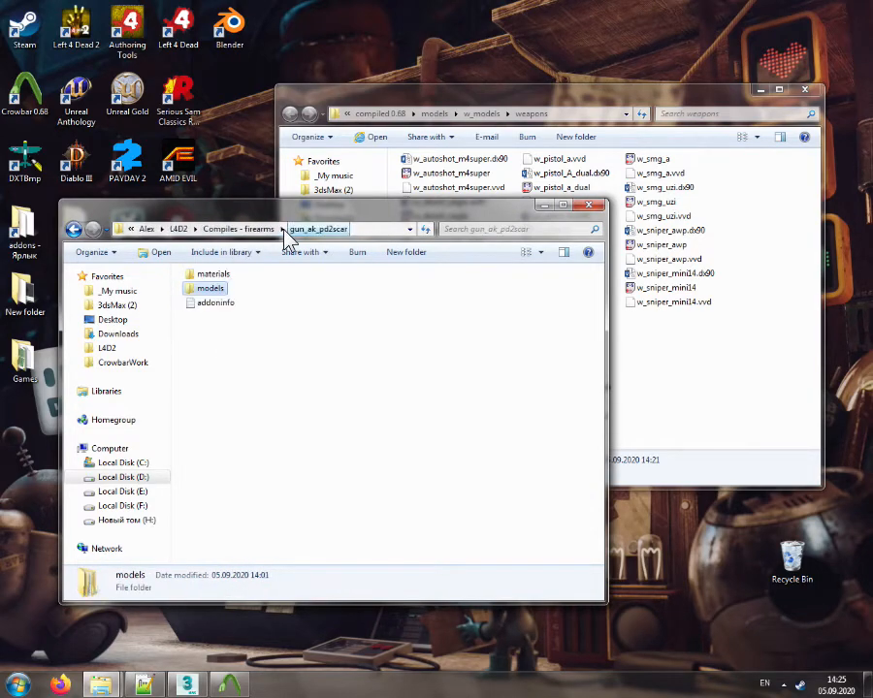
double_click(214, 305)
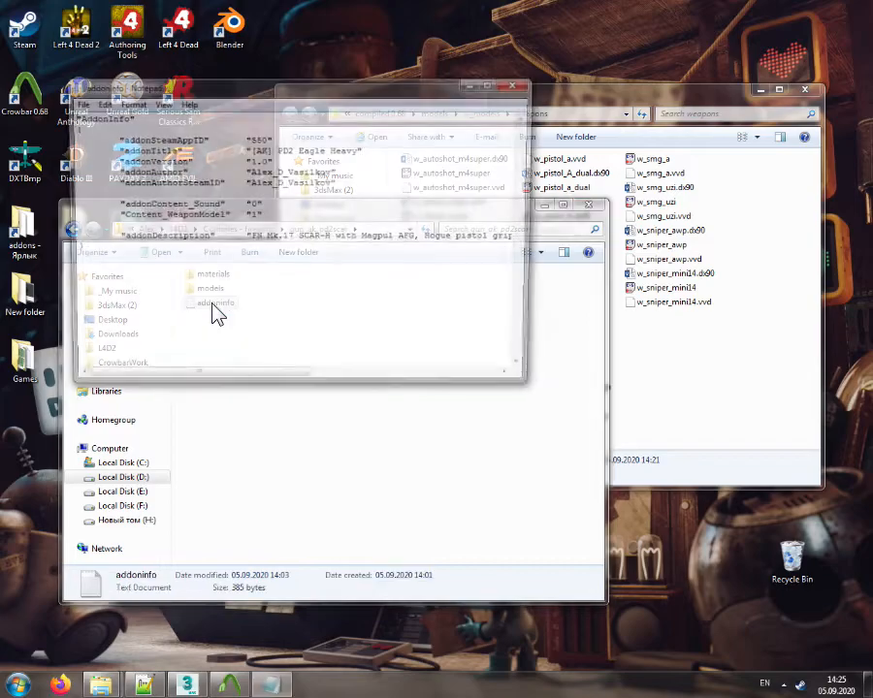
left_click(515, 87)
left_click(804, 91)
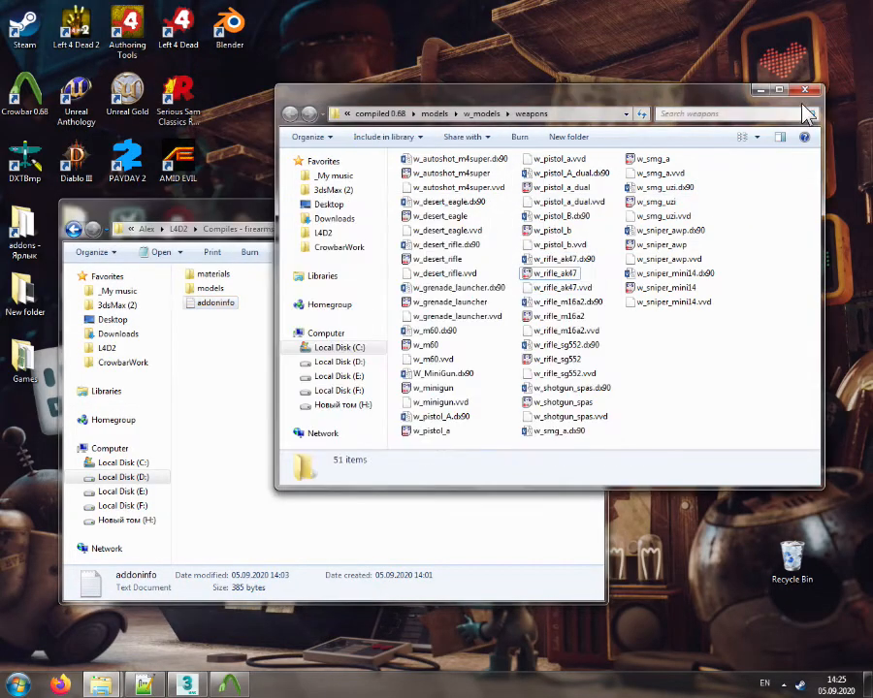
left_click(242, 229)
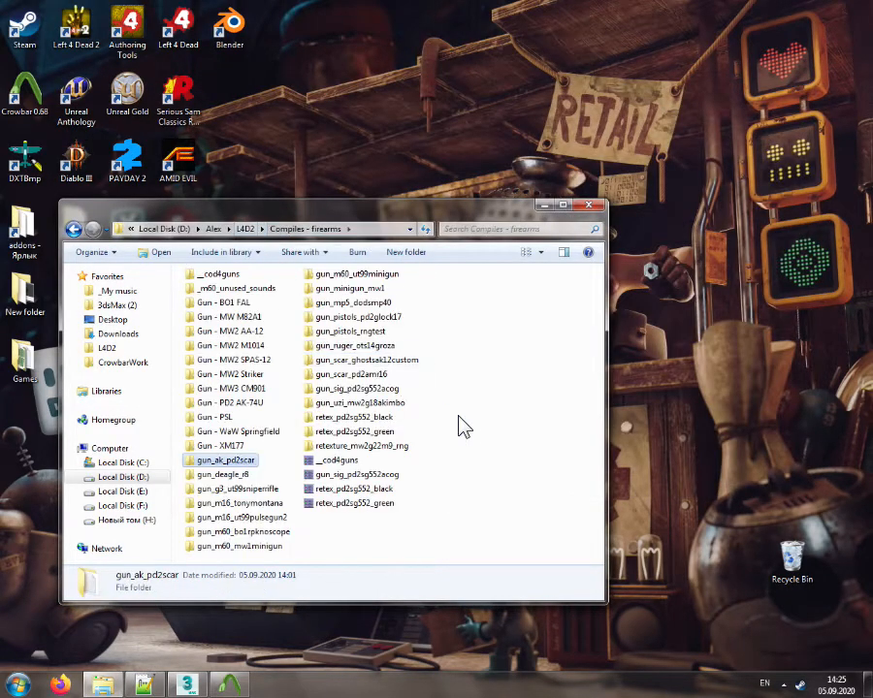
Switch to Crowbar, view the compiled w_rifle_ak47.mdl as a replacement in the model viewer, and centre the view
left_click(227, 685)
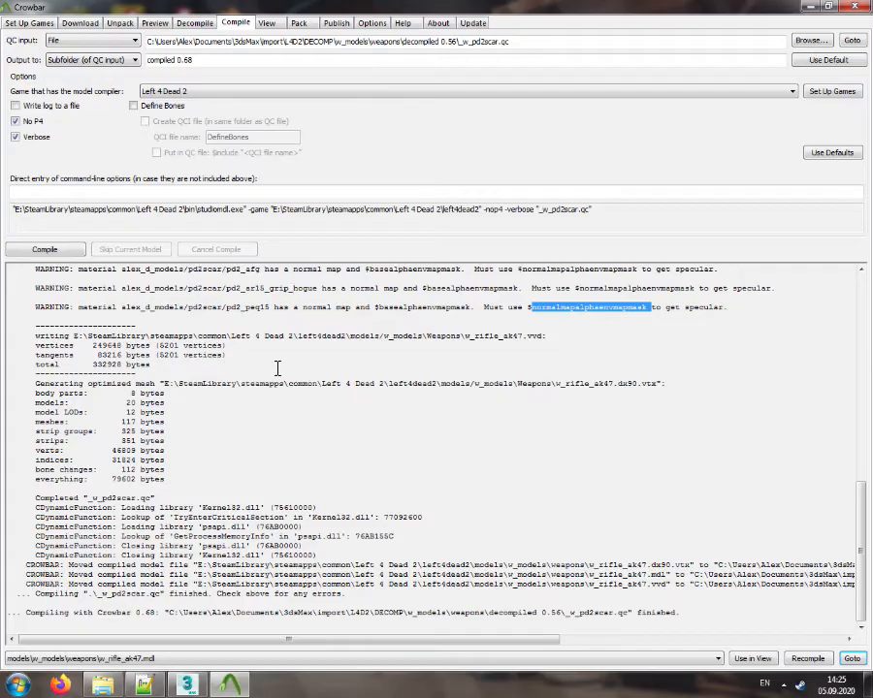
left_click(753, 660)
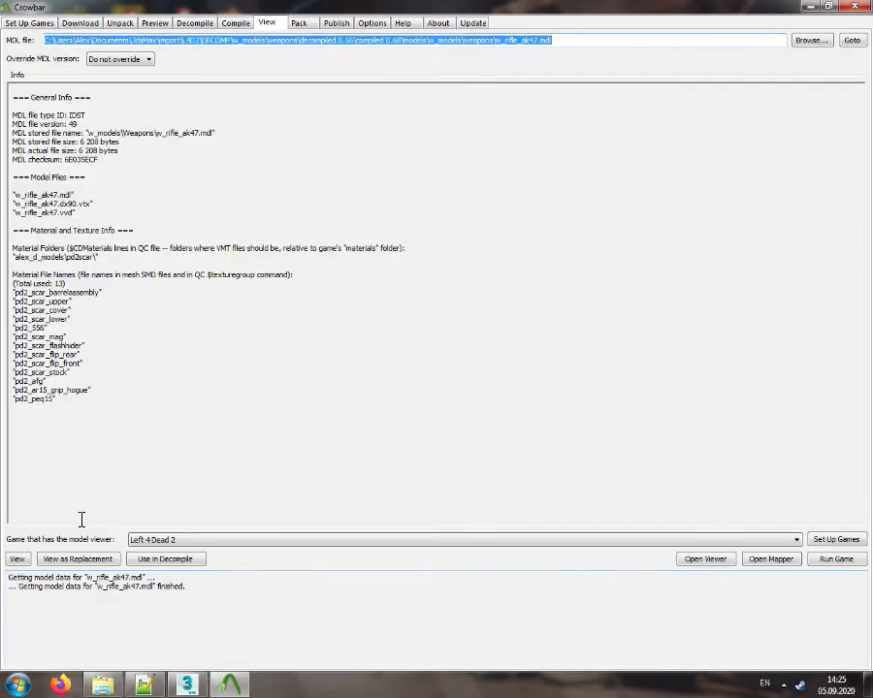
left_click(77, 559)
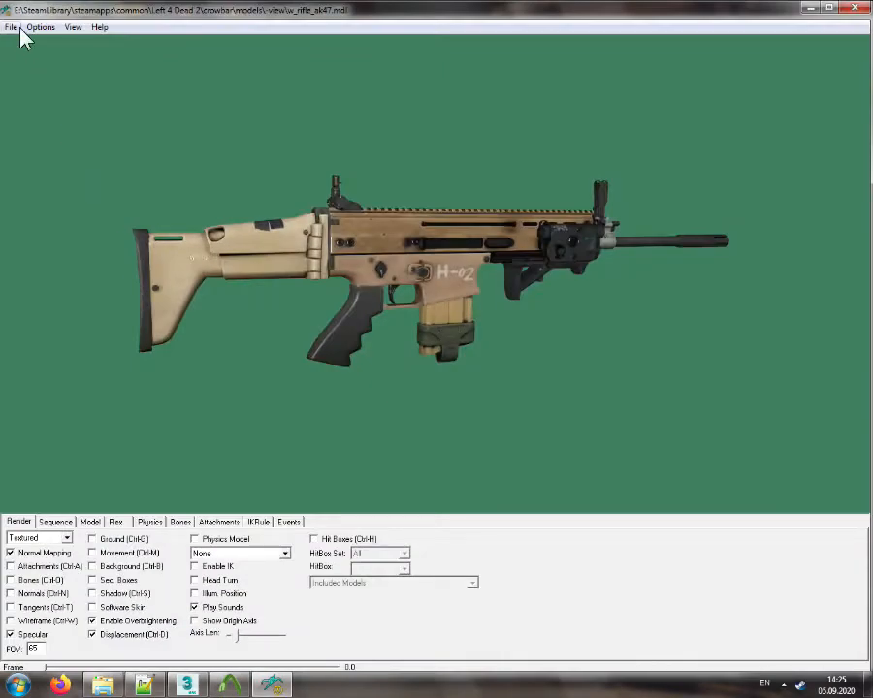
left_click(41, 27)
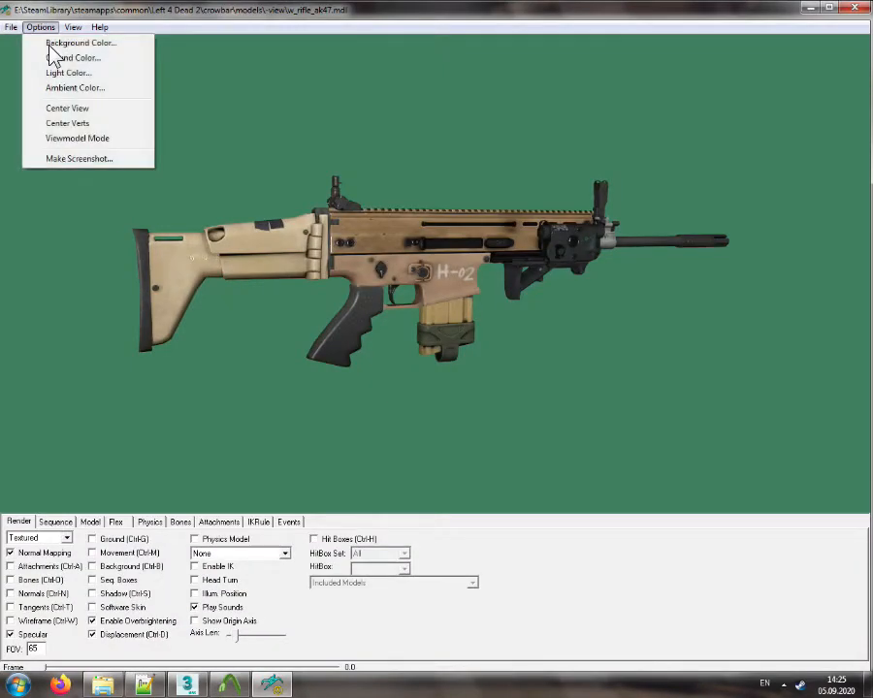
left_click(76, 111)
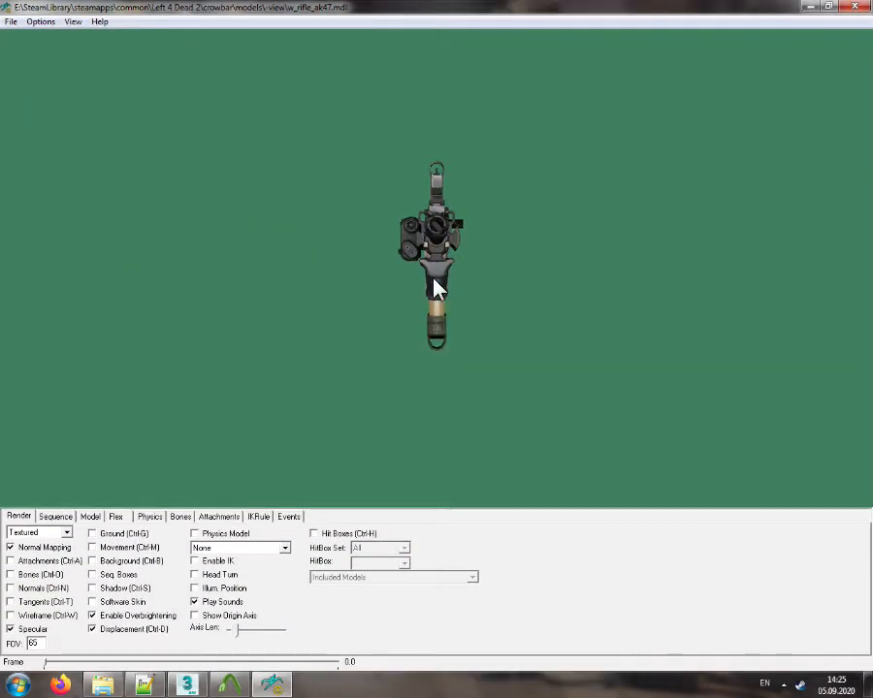
Frame the rifle's left side in textured rendering with a field of view of 45, capture the screen, and close the viewer
left_click_drag(435, 289, 366, 291)
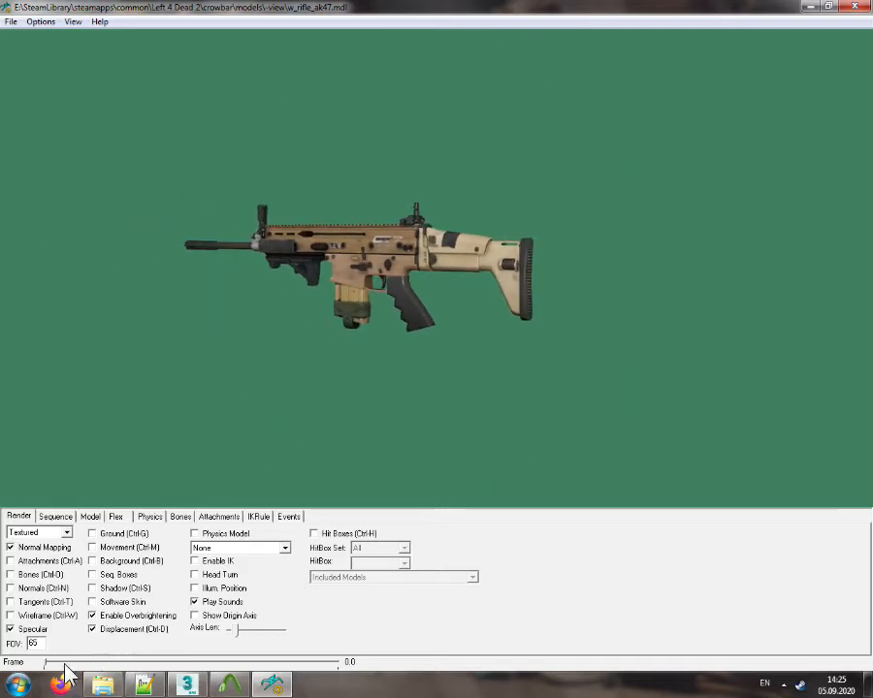
type("4")
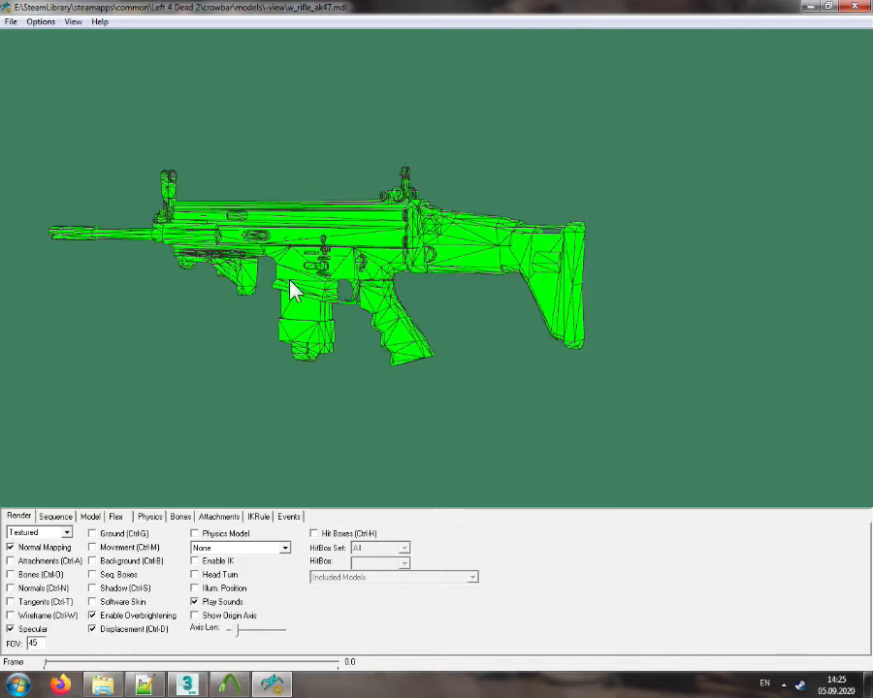
right_click_drag(290, 281, 279, 266)
middle_click_drag(279, 265, 286, 271)
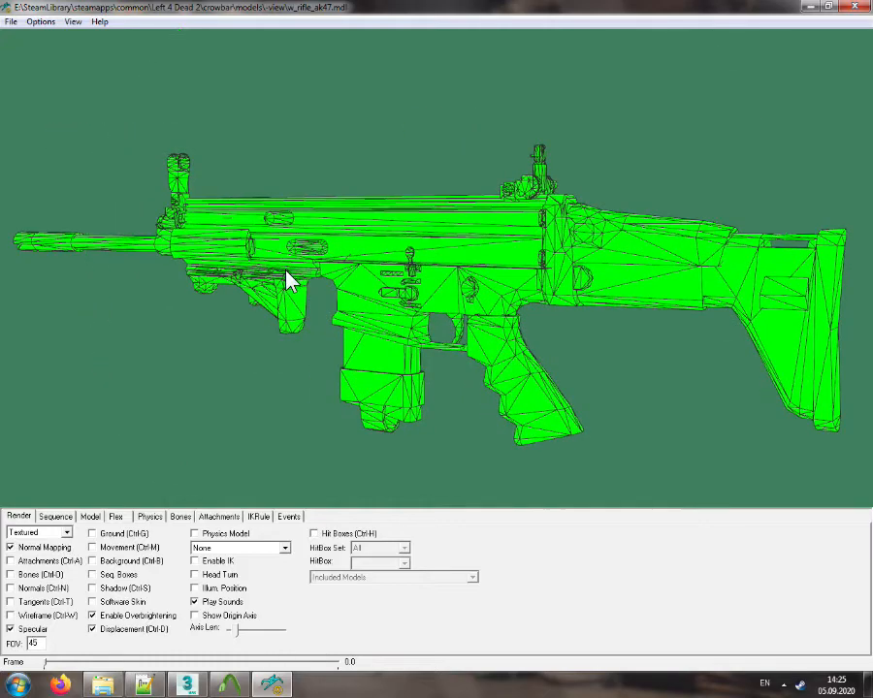
left_click(39, 532)
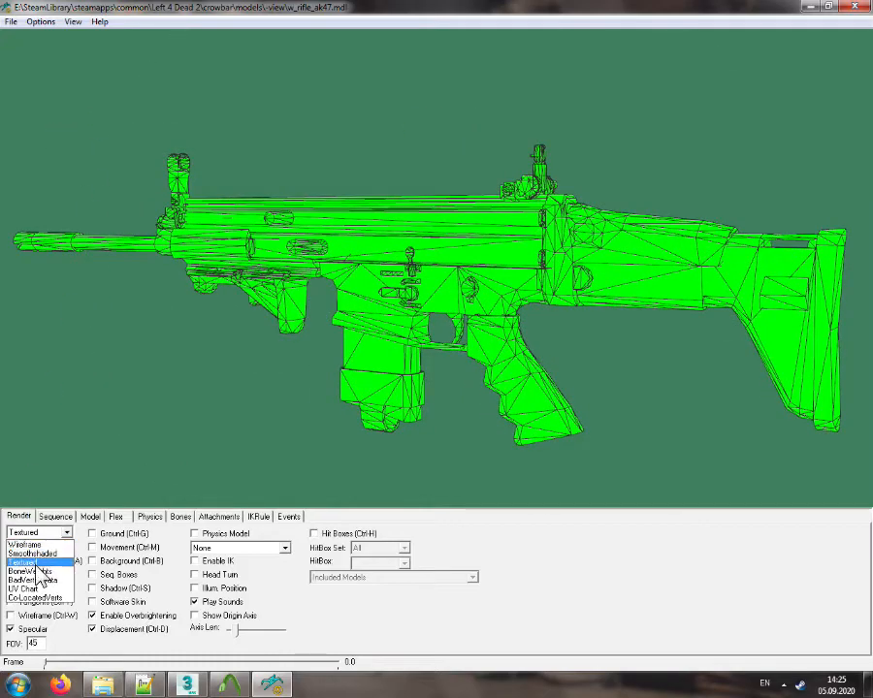
left_click(37, 560)
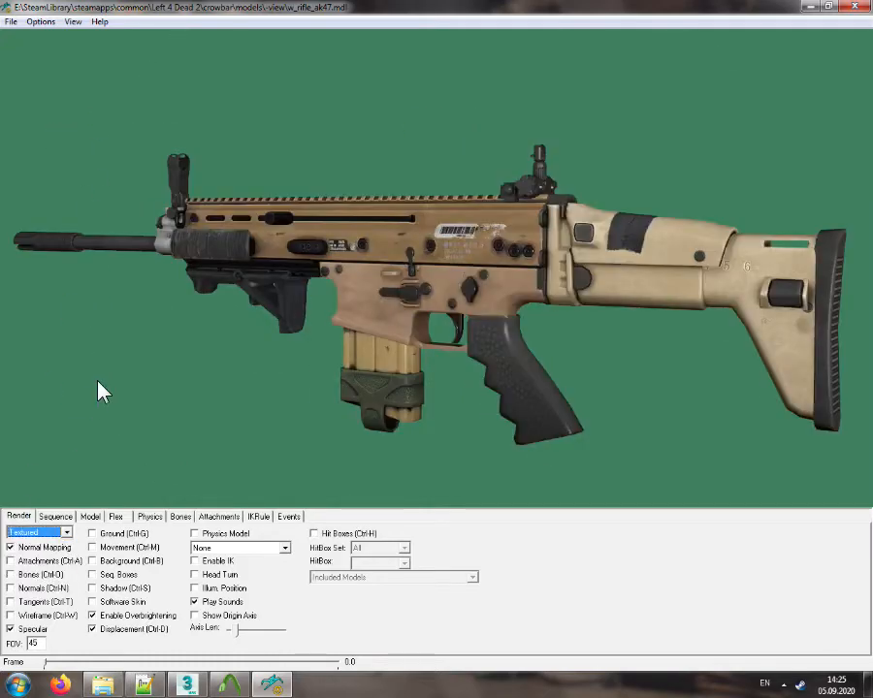
left_click(860, 9)
Switch to paint.net, replace the Background layer with an empty one, and paste the viewer screenshot with the canvas expanded to fit
key("super")
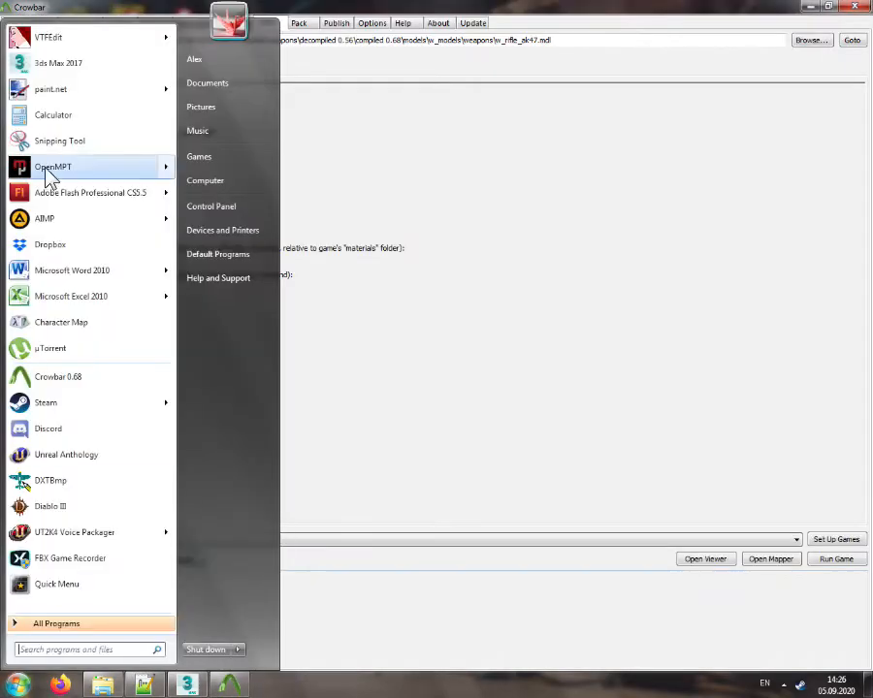
left_click(59, 90)
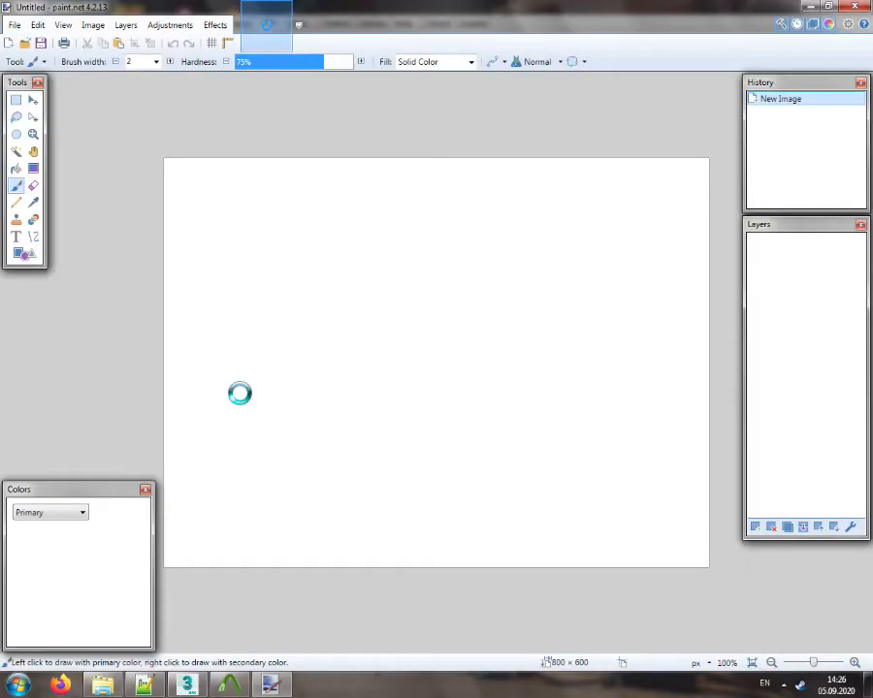
left_click(756, 527)
left_click(795, 294)
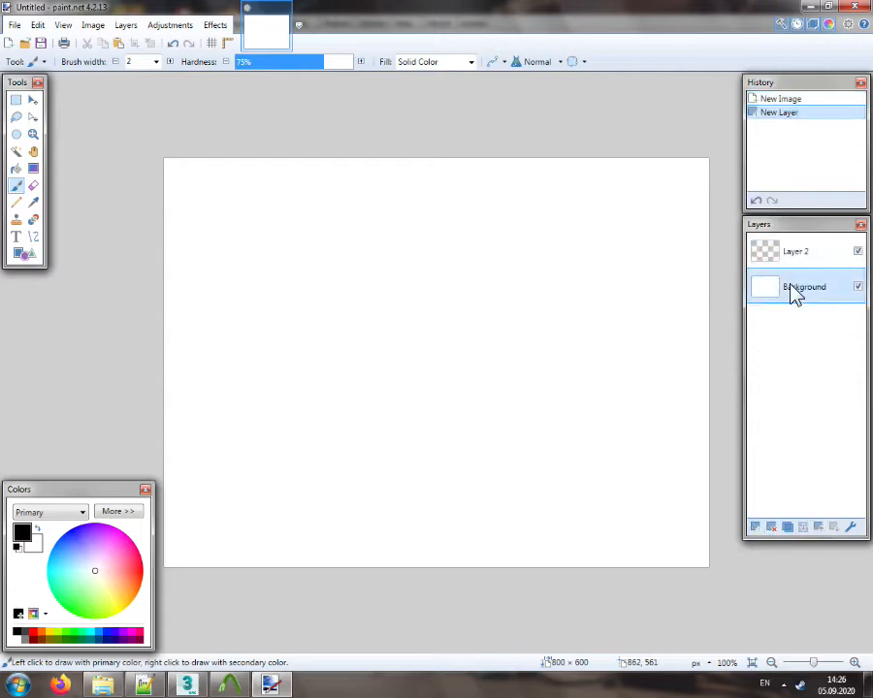
left_click(771, 528)
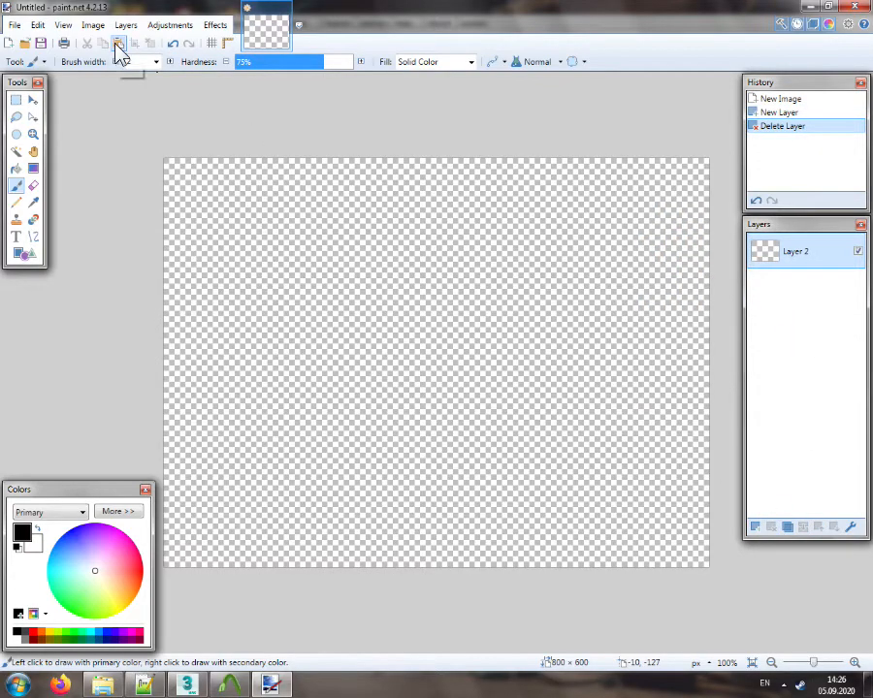
left_click(118, 43)
left_click(413, 402)
Erase the green background around the rifle and inside its openings using the Magic Wand at 0% tolerance
left_click(16, 150)
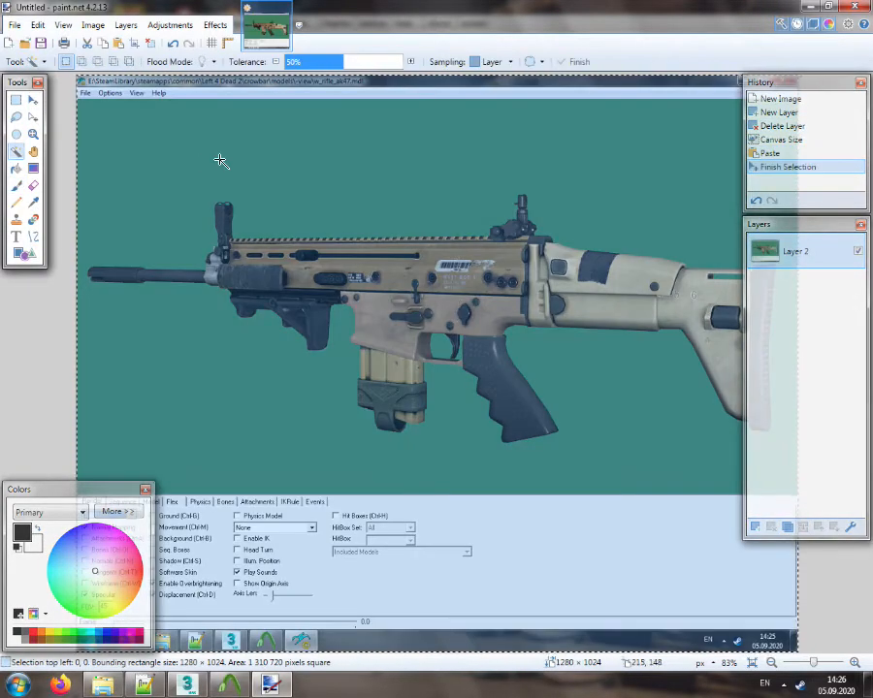
left_click_drag(359, 62, 281, 62)
left_click(533, 62)
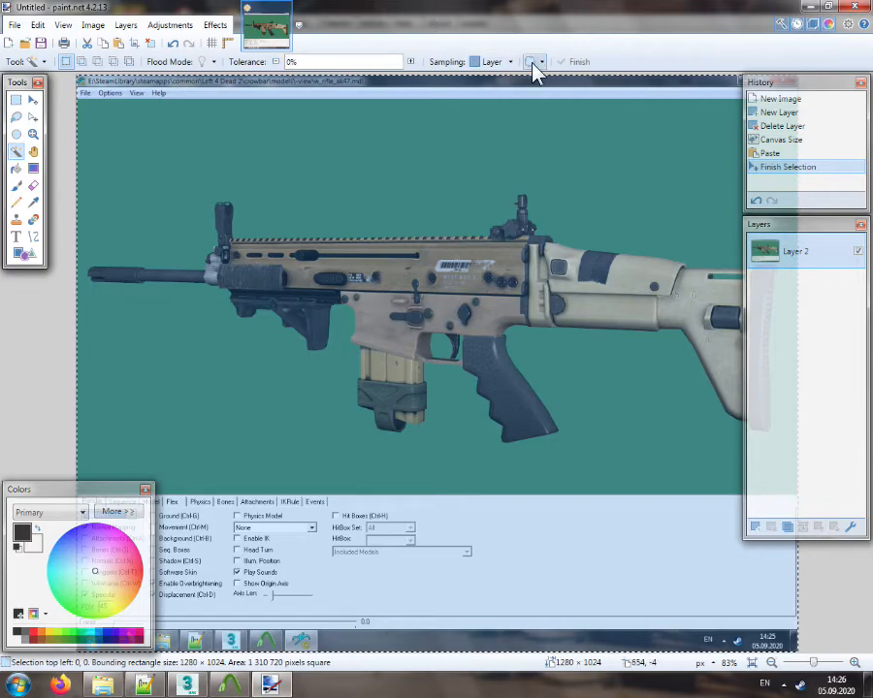
left_click(474, 62)
left_click(474, 62)
left_click(472, 181)
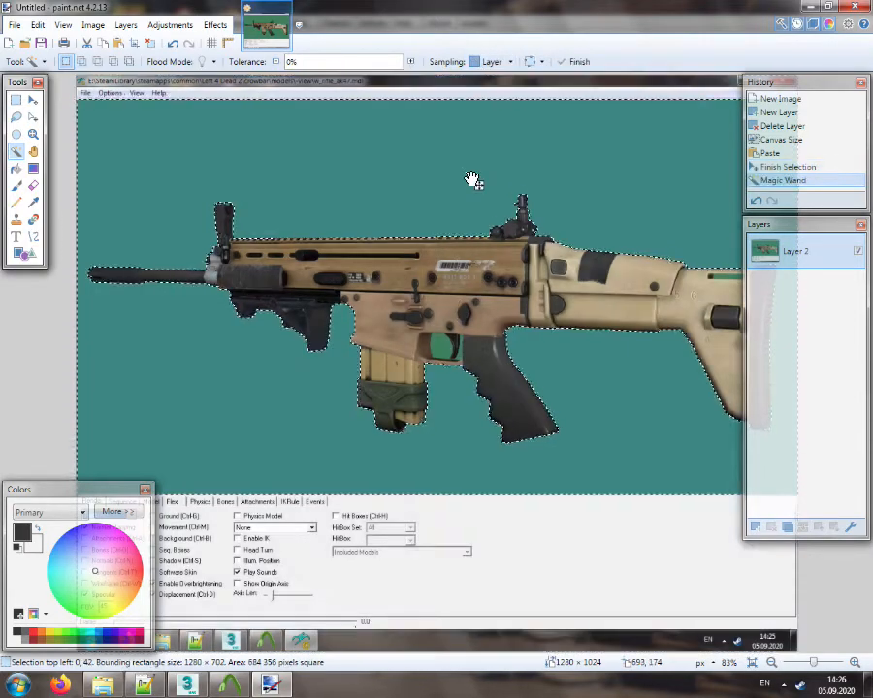
left_click(396, 166)
key("Delete")
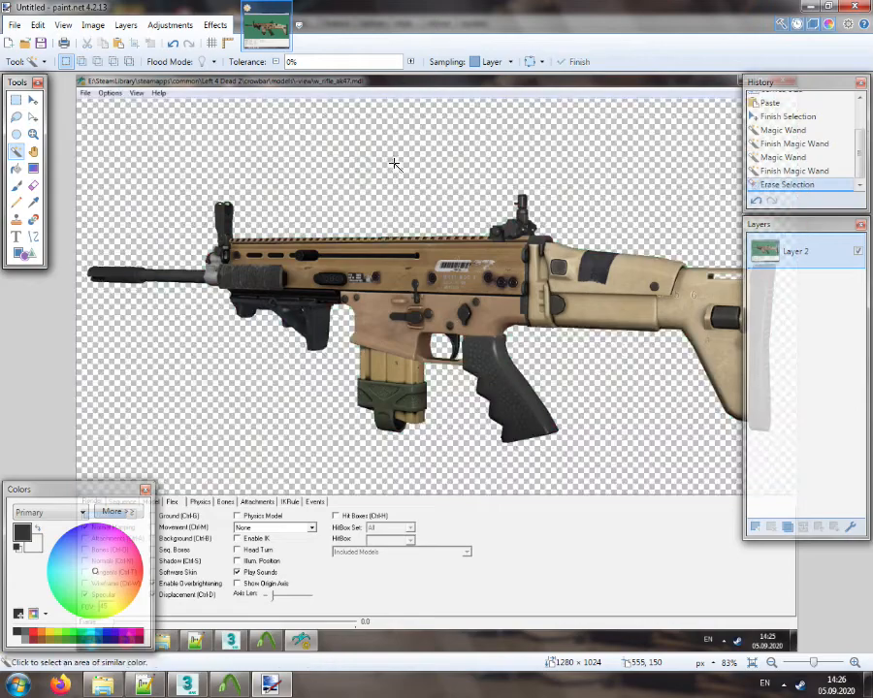
Select the rifle with a rectangle spanning the full image width and adjust its upper edge to make it 1280 × 480 pixels
left_click(16, 100)
left_click_drag(76, 195, 870, 452)
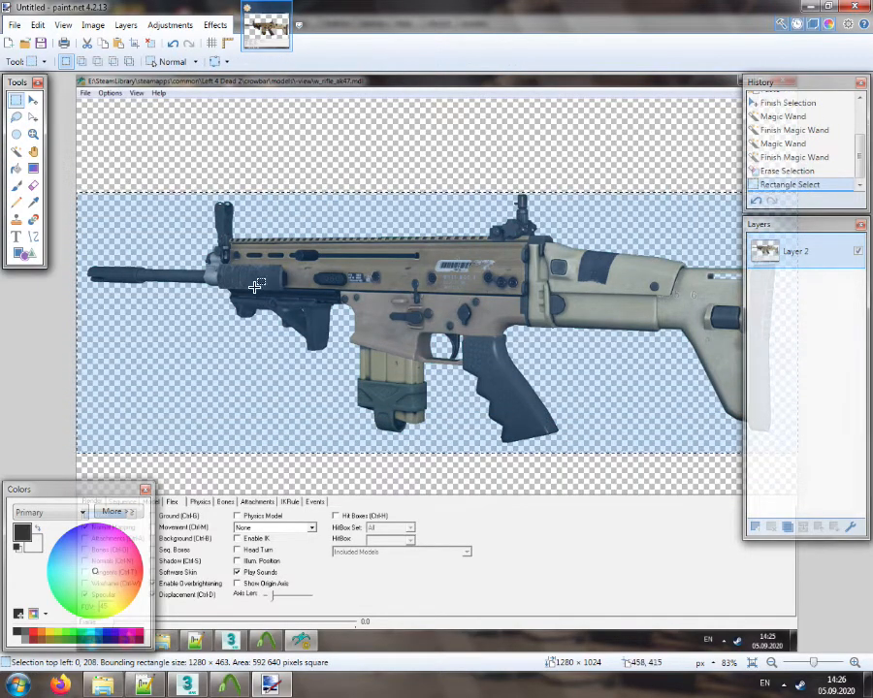
left_click(33, 116)
left_click_drag(442, 198, 444, 184)
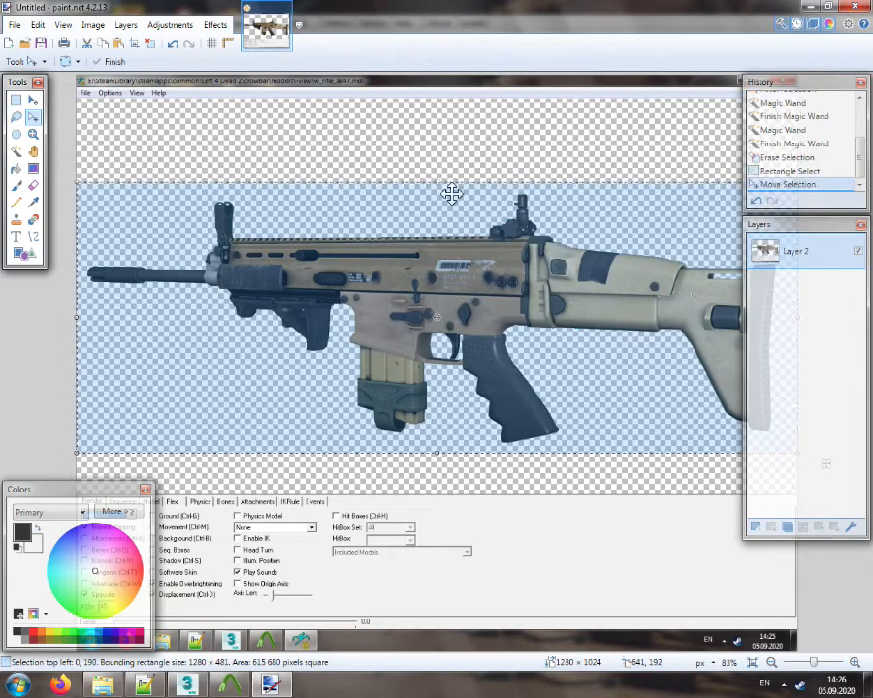
left_click(855, 662)
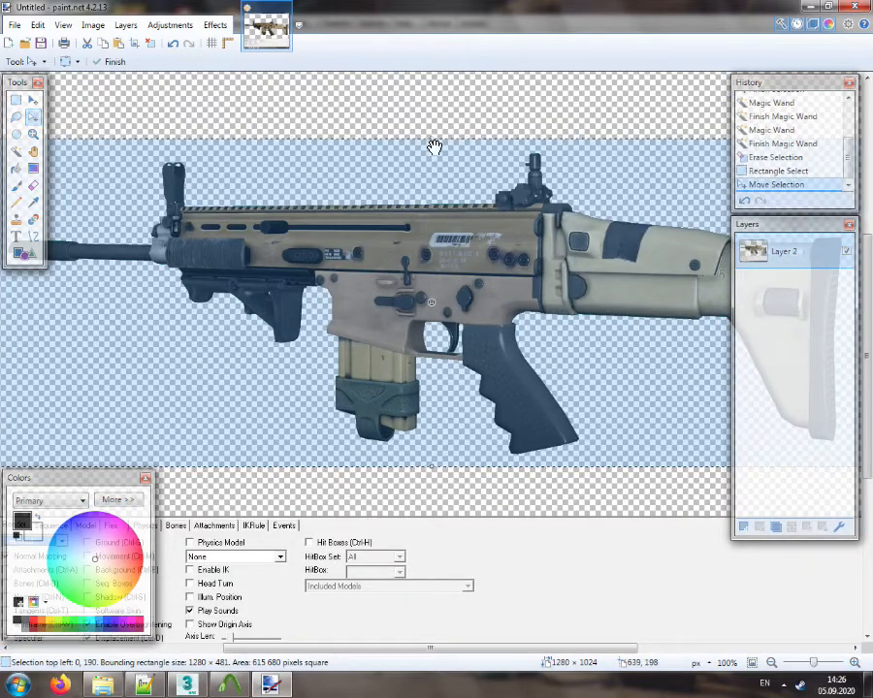
left_click_drag(435, 144, 435, 144)
Crop the image to the rectangular selection around the rifle
left_click(33, 101)
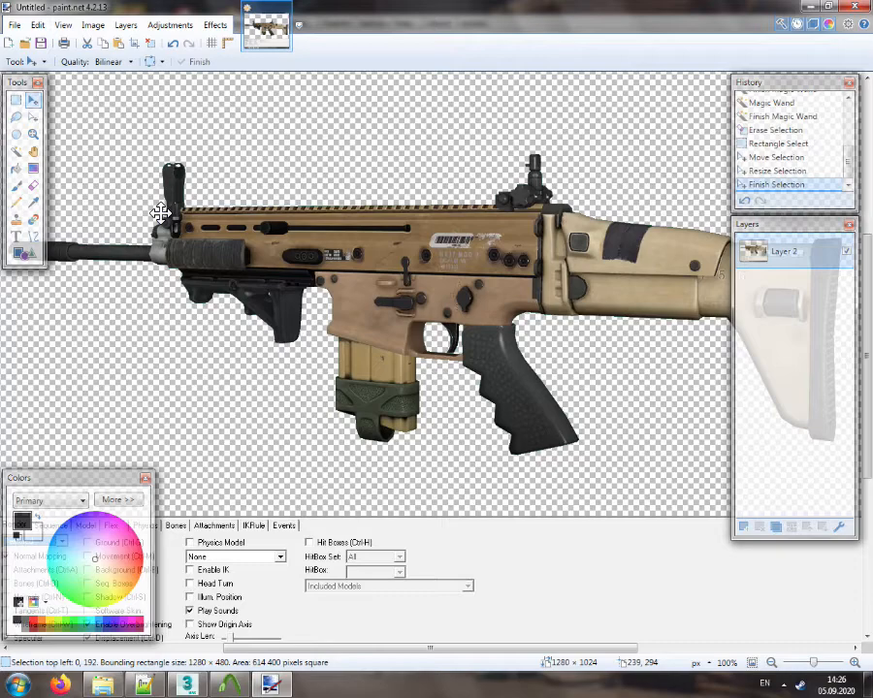
left_click(160, 213)
left_click(33, 117)
left_click(190, 242)
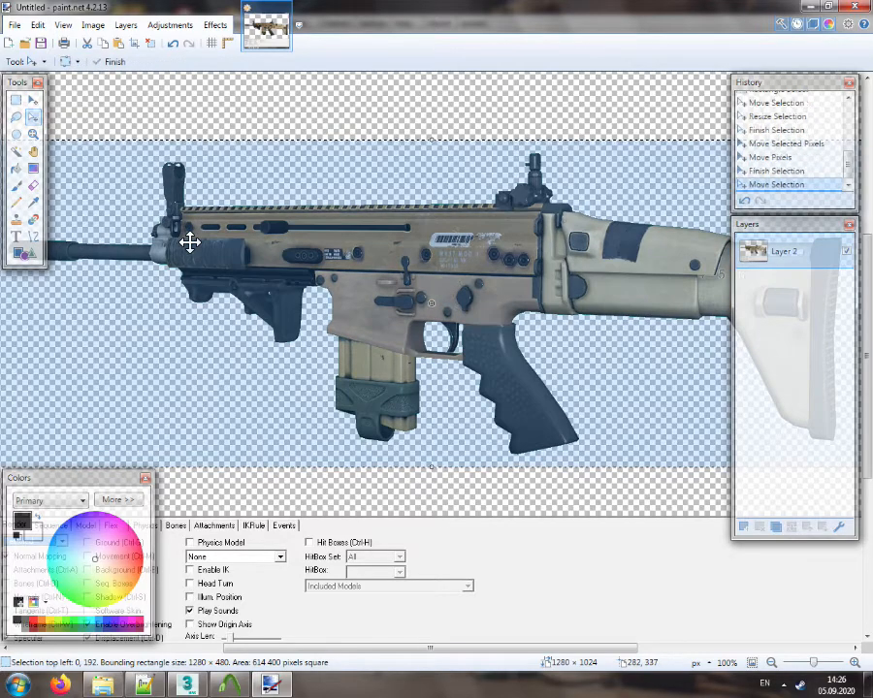
left_click(136, 53)
Resize the cropped rifle image to a width of 640 pixels
left_click(93, 25)
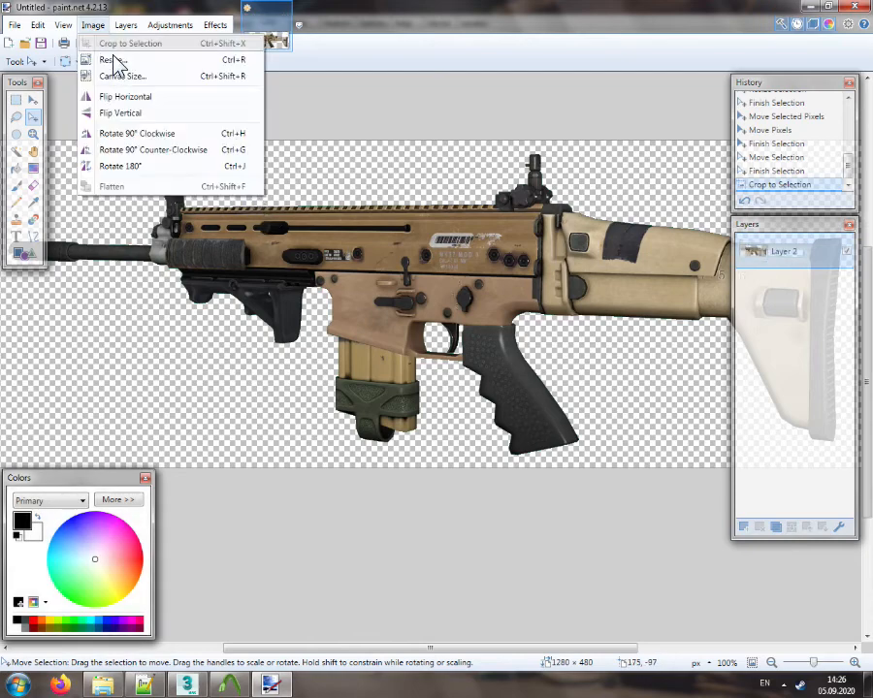
left_click(113, 60)
type("640")
key("Return")
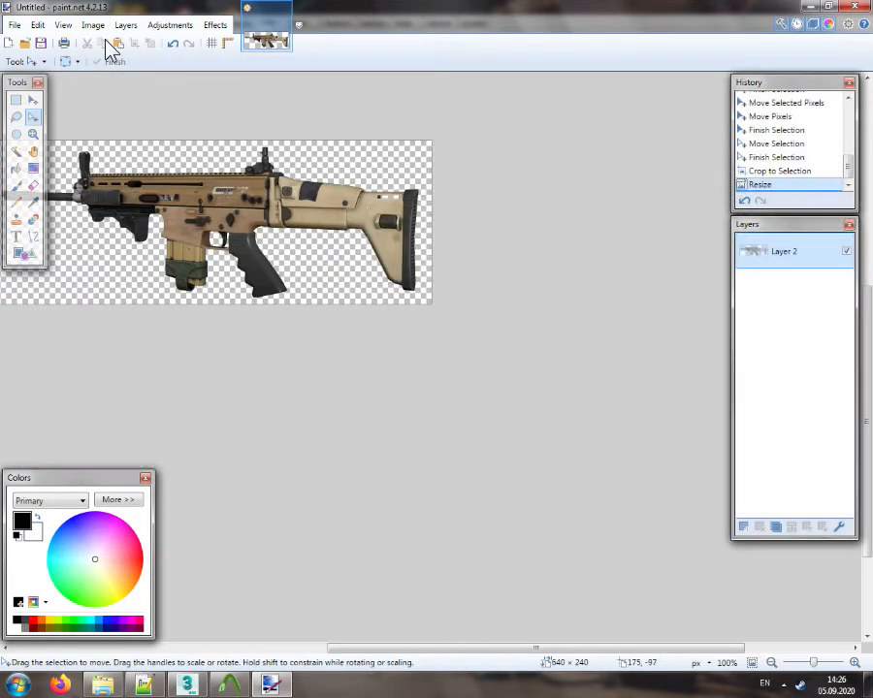
Enlarge the canvas to 640 × 360 pixels with the rifle anchored in the middle
left_click(93, 25)
left_click(119, 73)
key("Tab")
type("360")
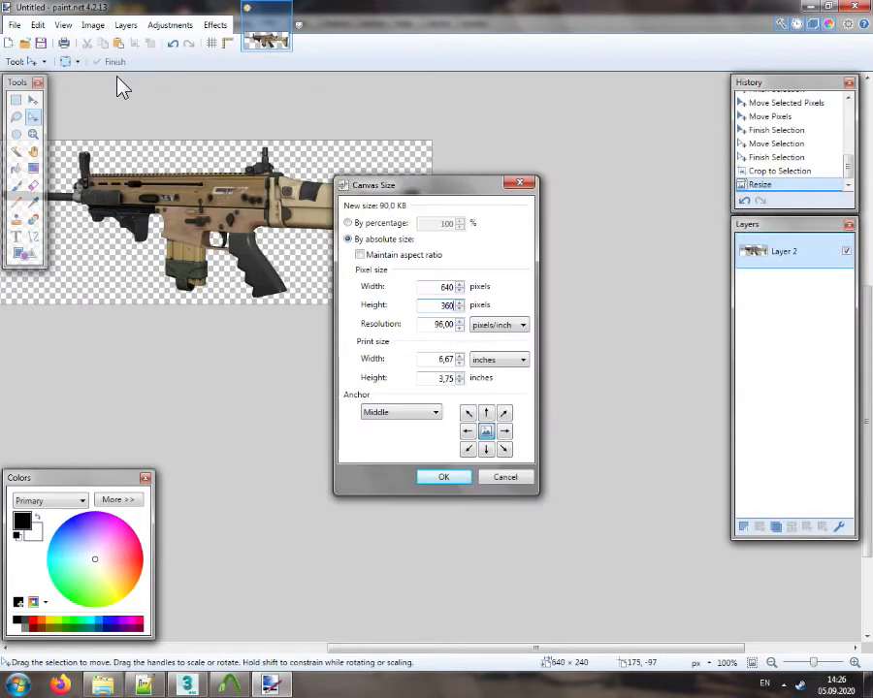
key("Return")
left_click(752, 662)
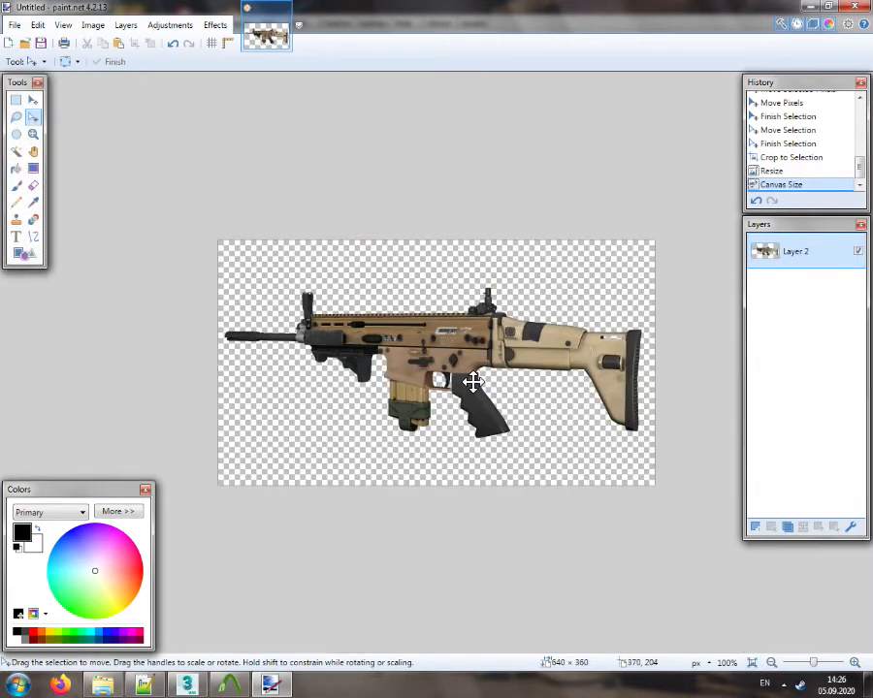
Keep a hidden duplicate of the rifle layer on top and turn the lower copy white with maximum Hue / Saturation lightness
left_click(787, 526)
left_click(858, 252)
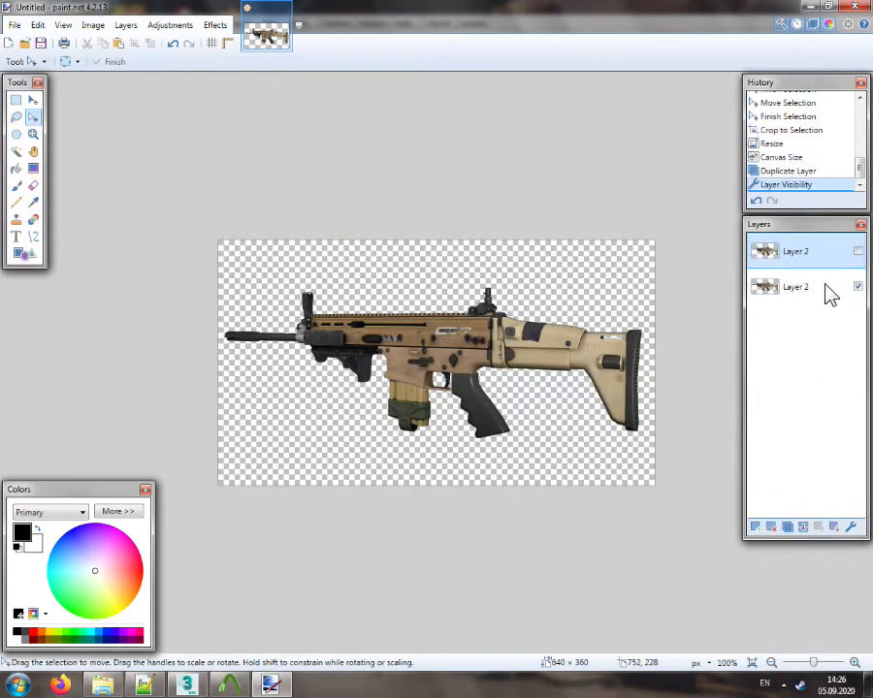
left_click(825, 288)
left_click(170, 26)
left_click(194, 107)
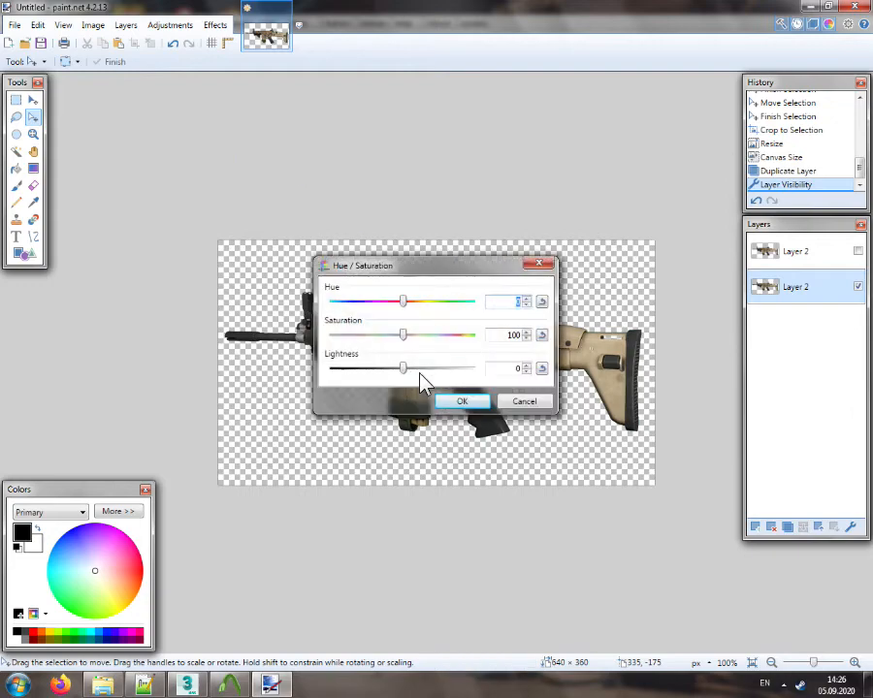
left_click(473, 368)
left_click(458, 404)
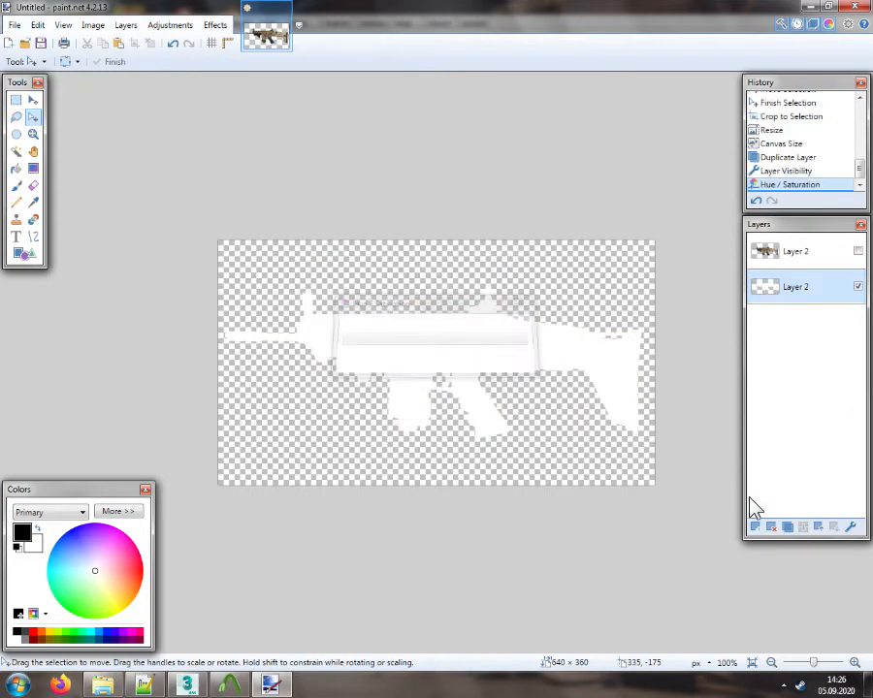
Add a new layer beneath the white rifle silhouette and fill it with black
key("ctrl+shift+n")
left_click(804, 526)
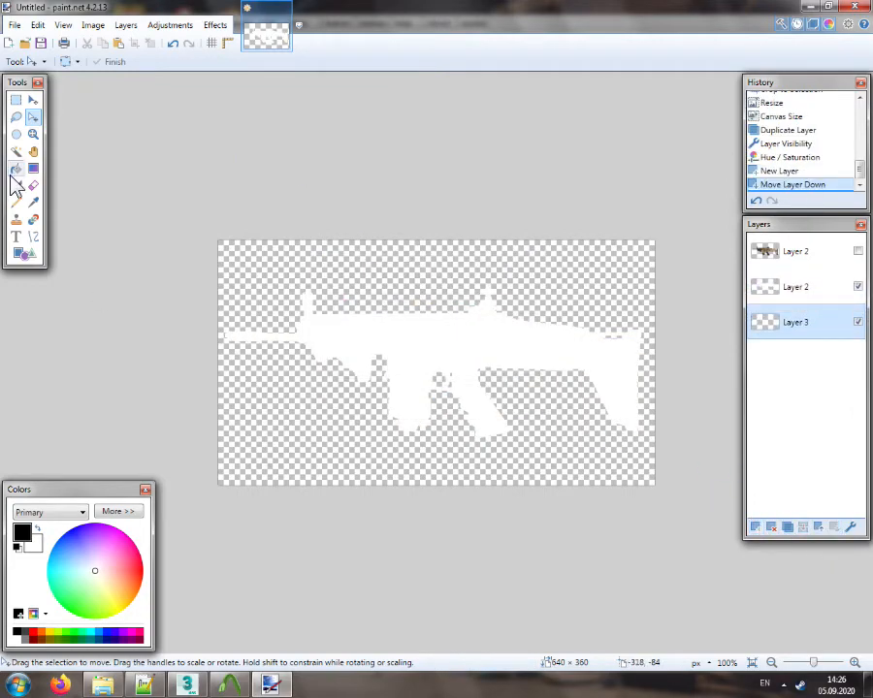
left_click(16, 168)
left_click(334, 322)
Merge the white silhouette layer down into the black layer
left_click(796, 322)
left_click(800, 284)
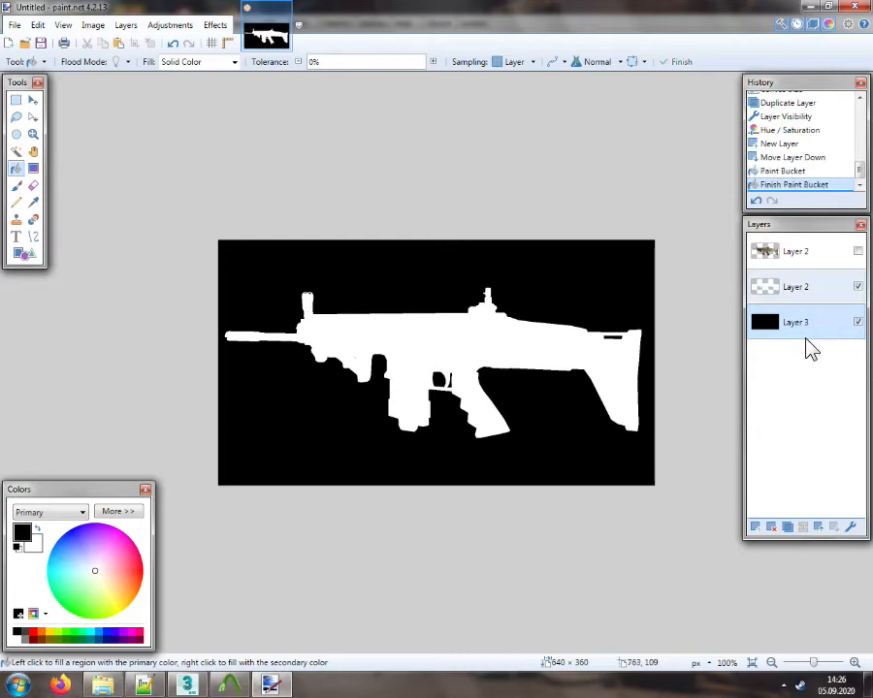
left_click(802, 528)
Apply a Gaussian Blur with the preset radius to the merged black-and-white silhouette layer
left_click(179, 29)
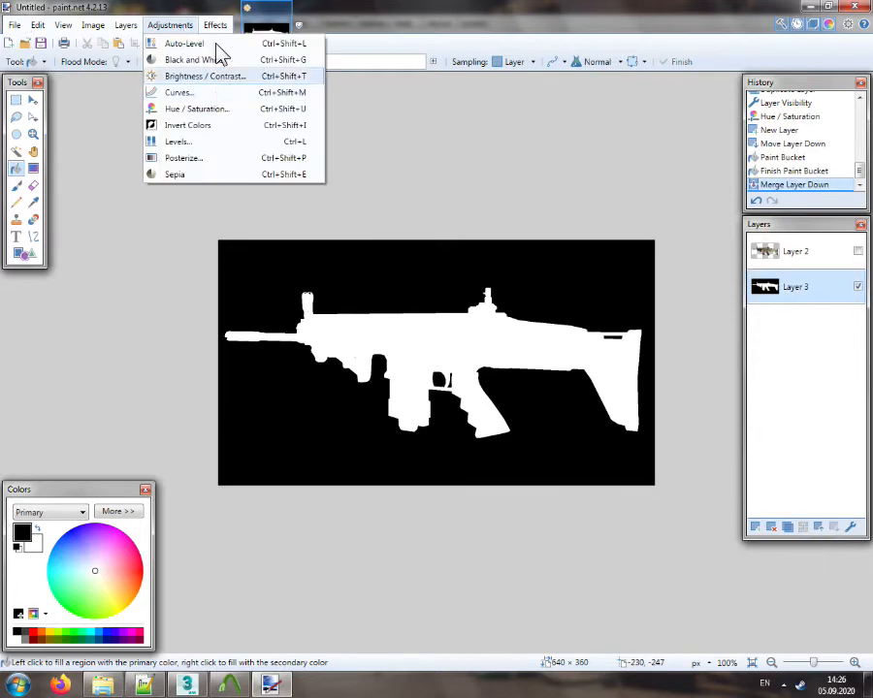
mouse_move(215, 25)
mouse_move(248, 77)
left_click(349, 92)
key("Return")
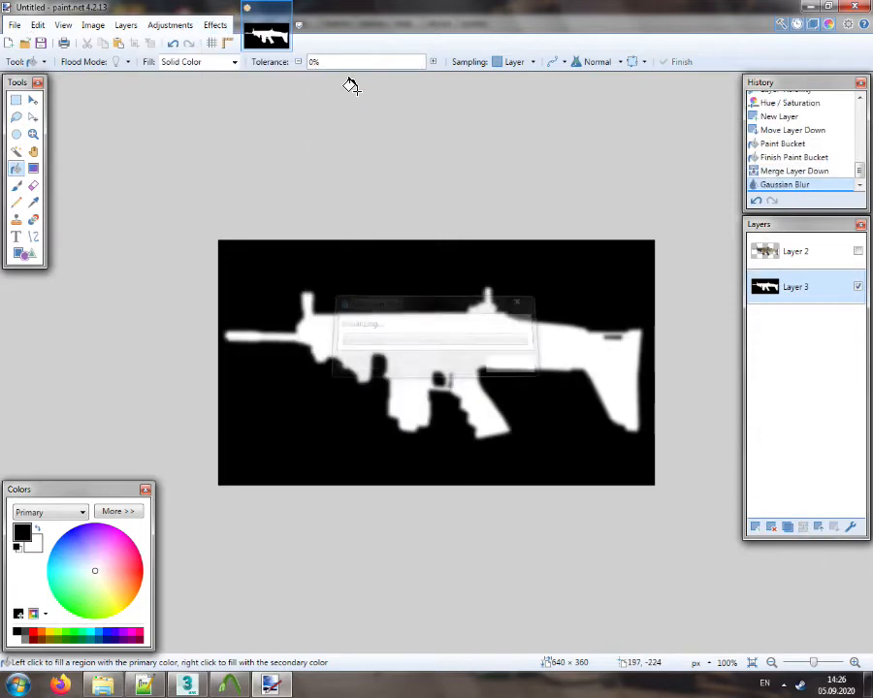
Raise brightness and contrast of the blurred silhouette to their maximum to get a thickened, hard-edged shape
left_click(170, 25)
left_click(214, 79)
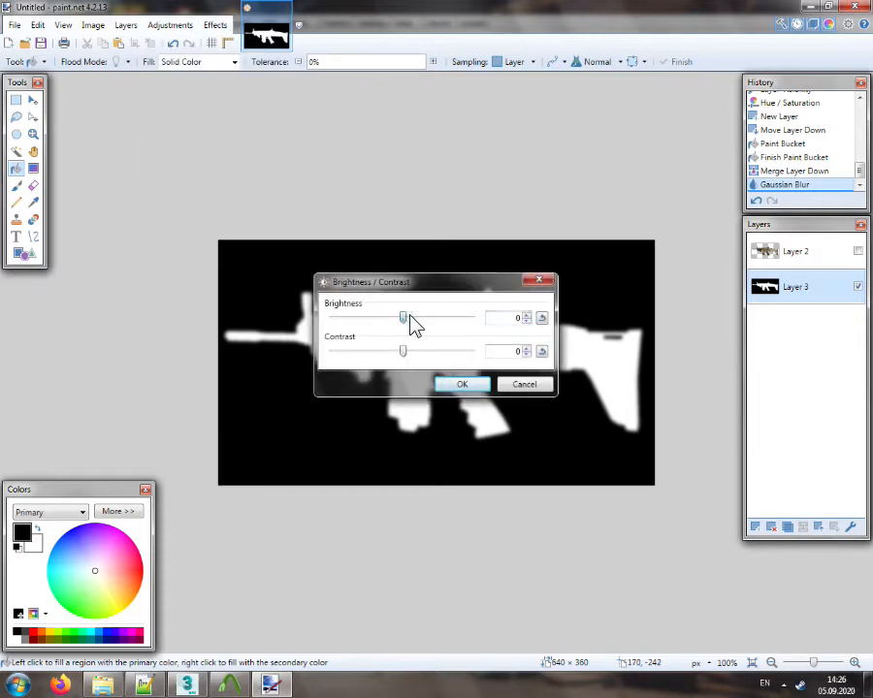
left_click_drag(403, 317, 473, 317)
left_click_drag(404, 350, 473, 350)
left_click(463, 384)
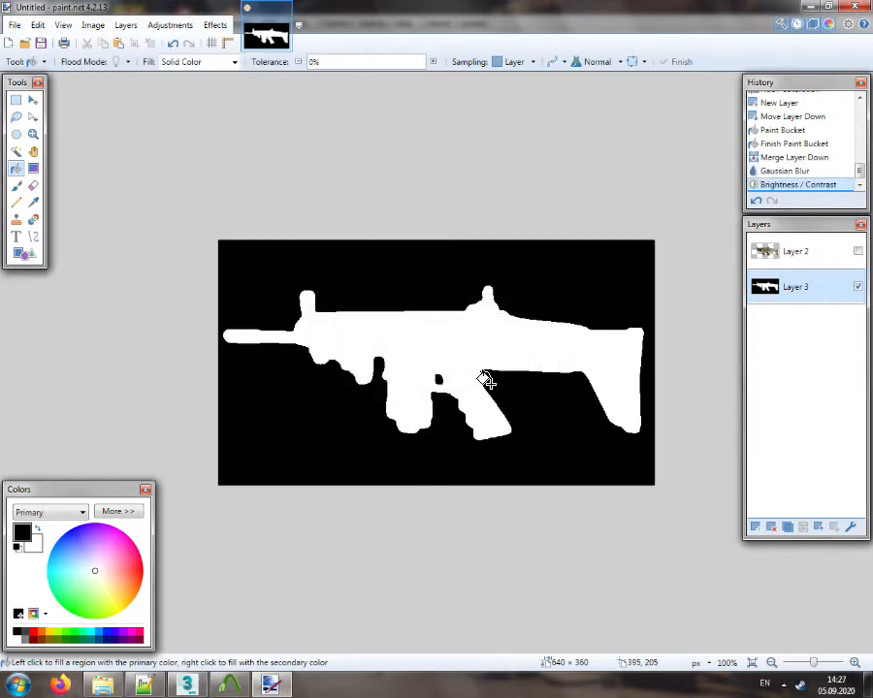
Set the primary color to hex 408060 and fill the white rifle silhouette with it
left_click(126, 511)
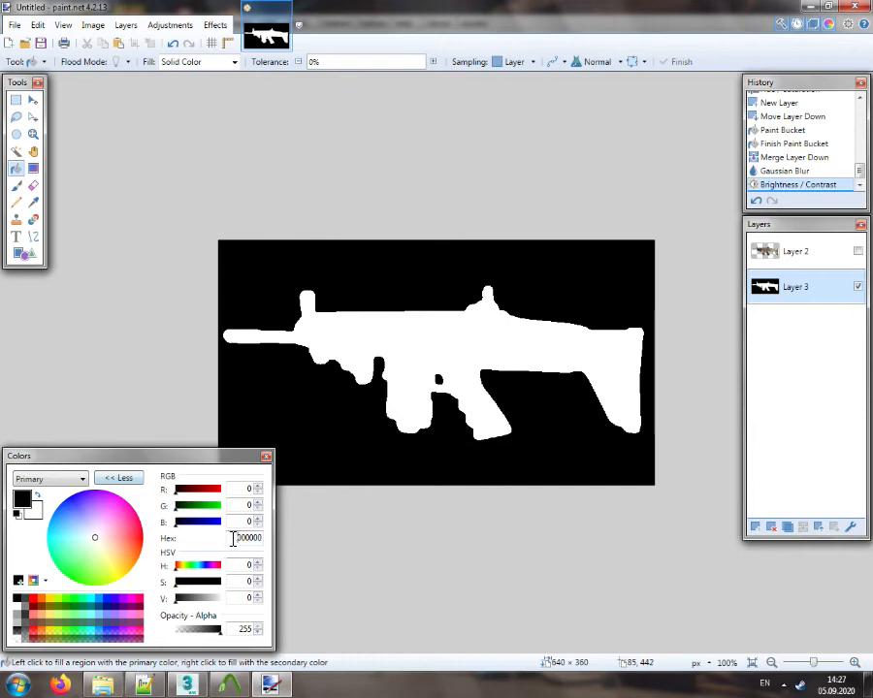
type("408060")
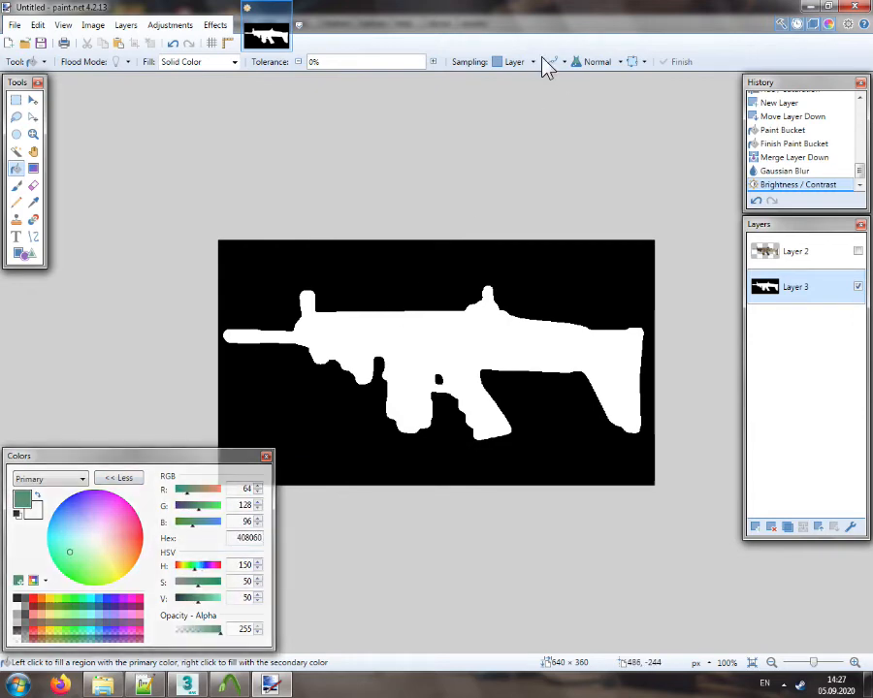
left_click(467, 372)
Erase the black background around the green silhouette with the Magic Wand and soften the silhouette with Gaussian Blur
left_click(16, 150)
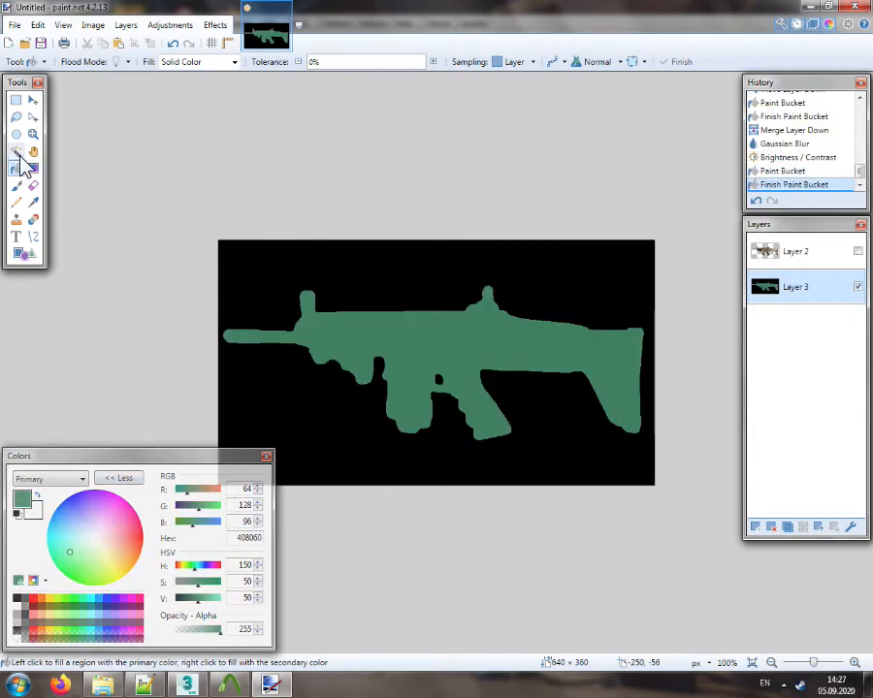
left_click(462, 275)
key("Delete")
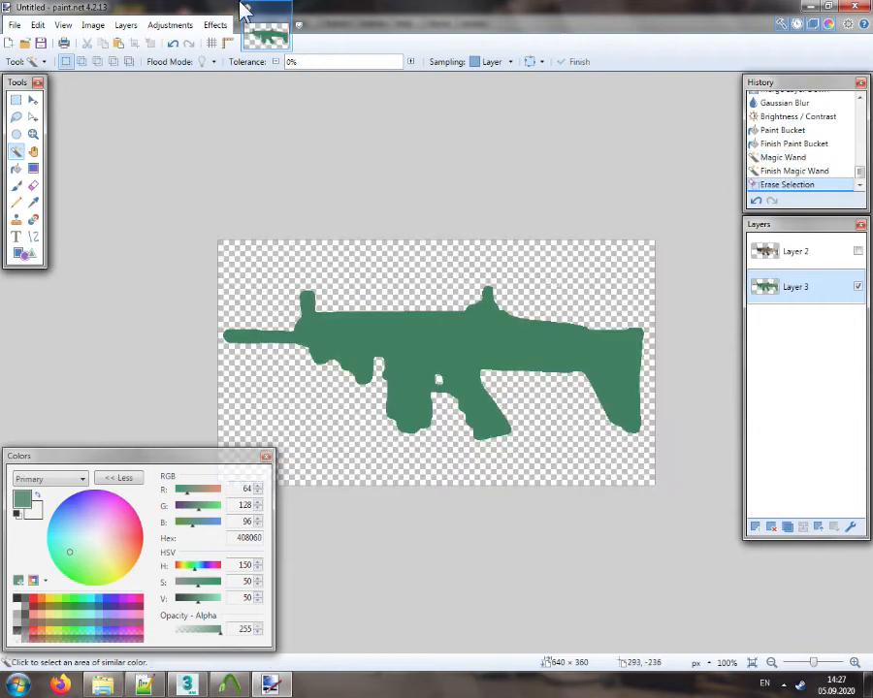
left_click(215, 24)
left_click(229, 42)
Show the hidden rifle layer again and merge it down onto the blurred green silhouette
left_click(857, 251)
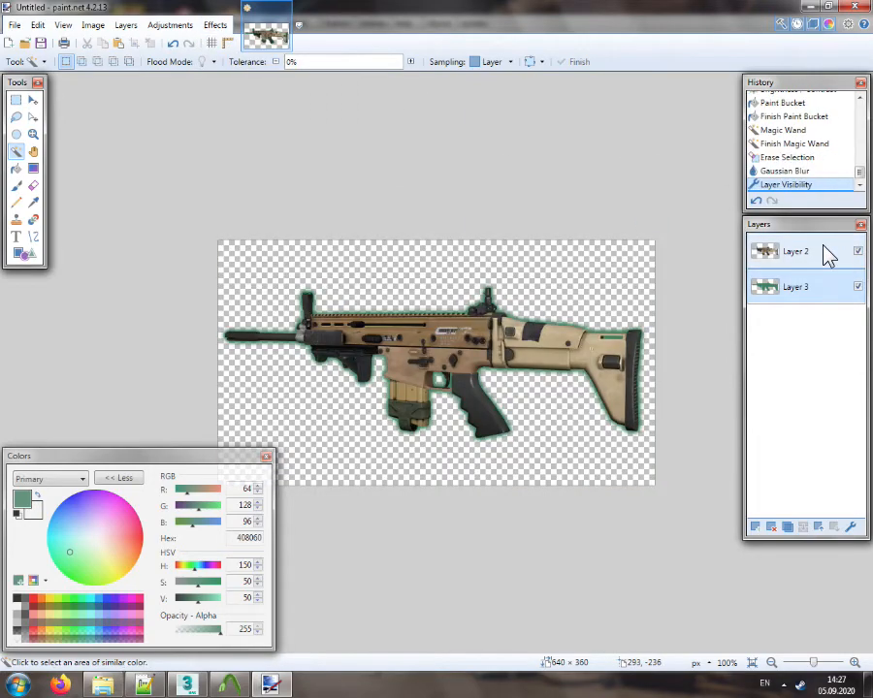
left_click(803, 527)
left_click(120, 478)
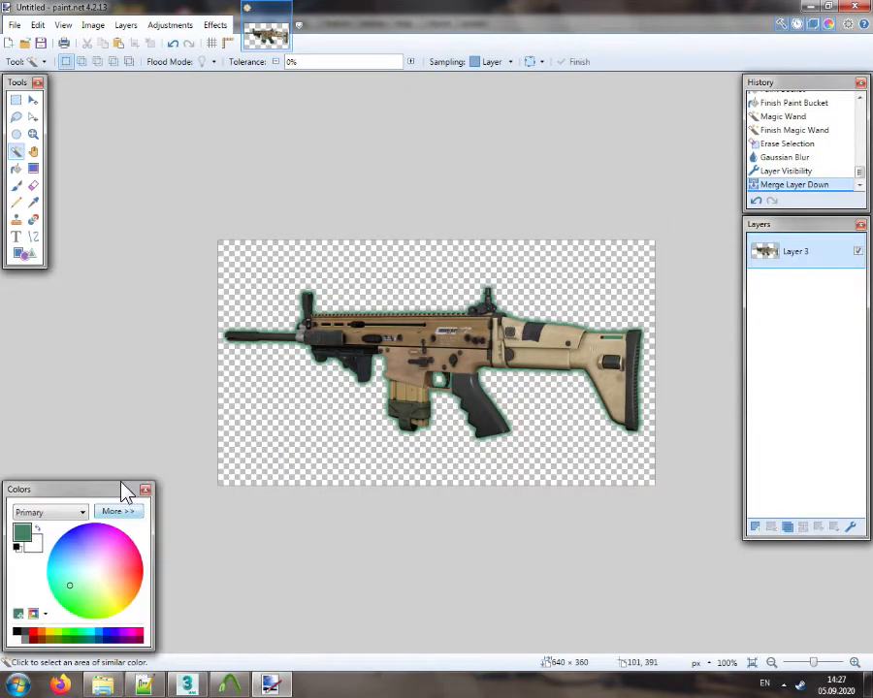
Add serious_stuff from the L4D2 __WORK folder as a new layer and place it beneath the rifle layer as background
left_click(103, 684)
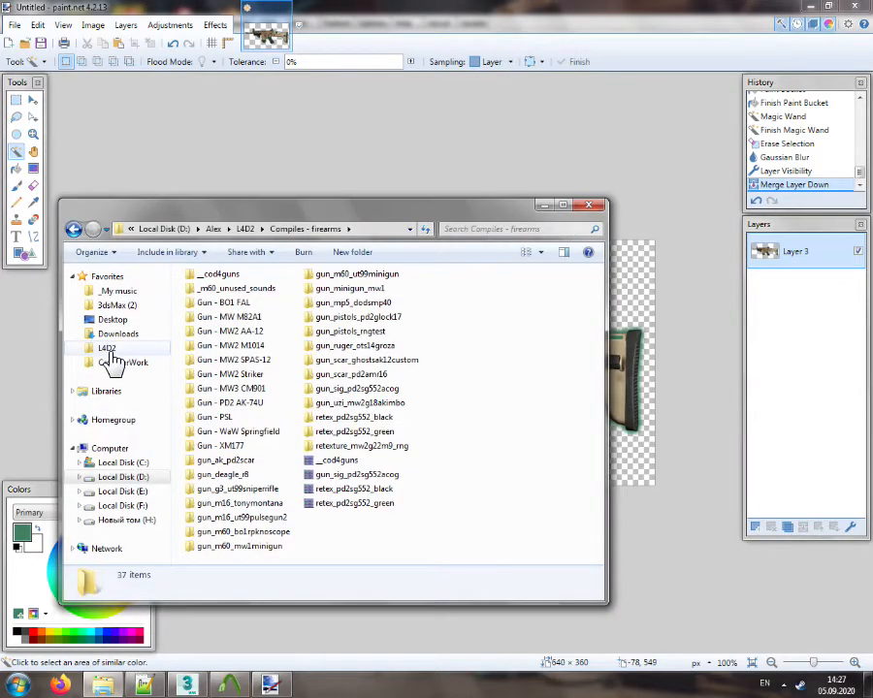
left_click(246, 229)
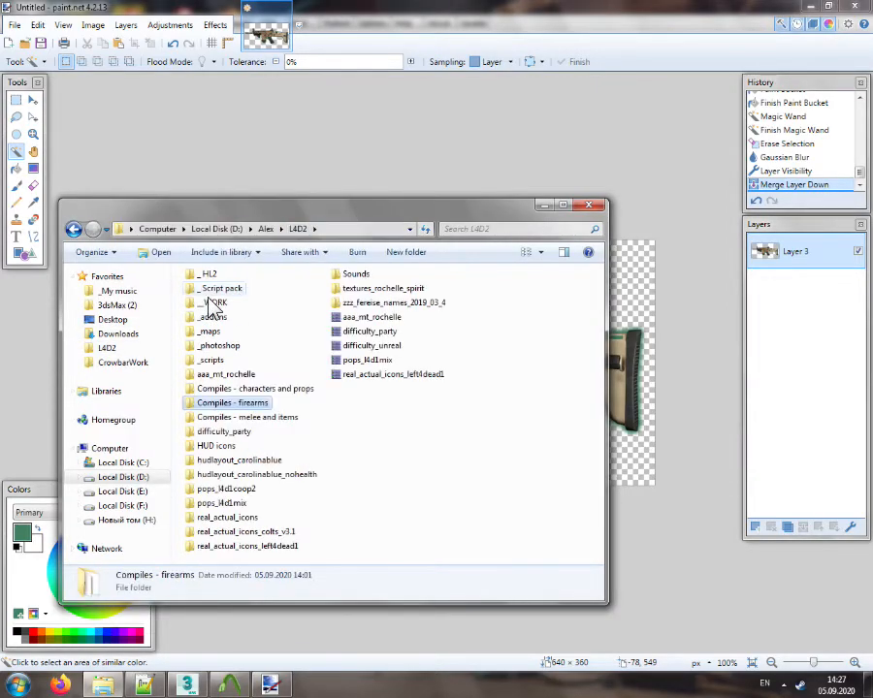
double_click(209, 301)
left_click(472, 182)
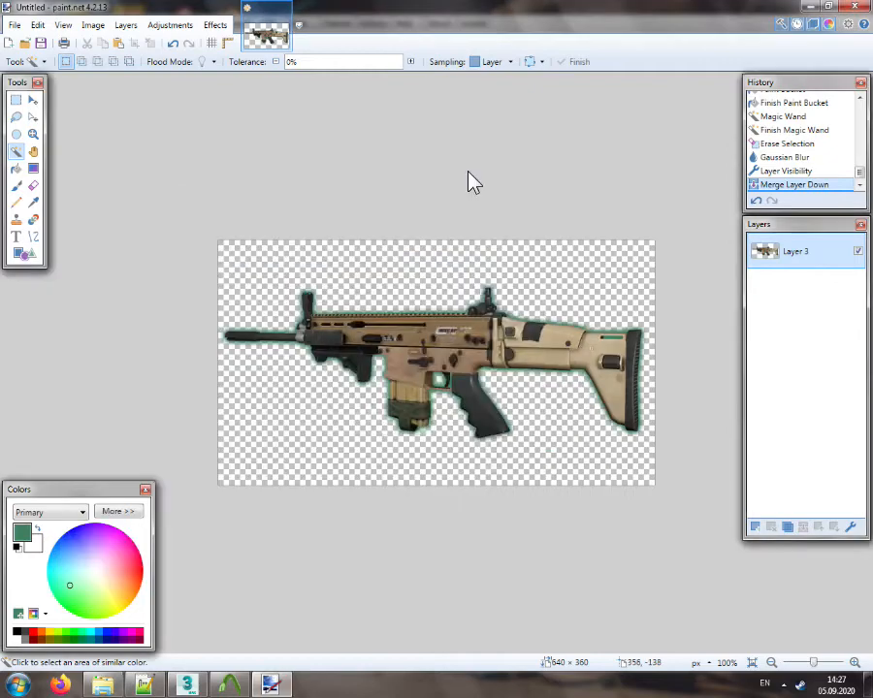
left_click_drag(471, 183, 455, 321)
left_click(441, 393)
left_click(833, 527)
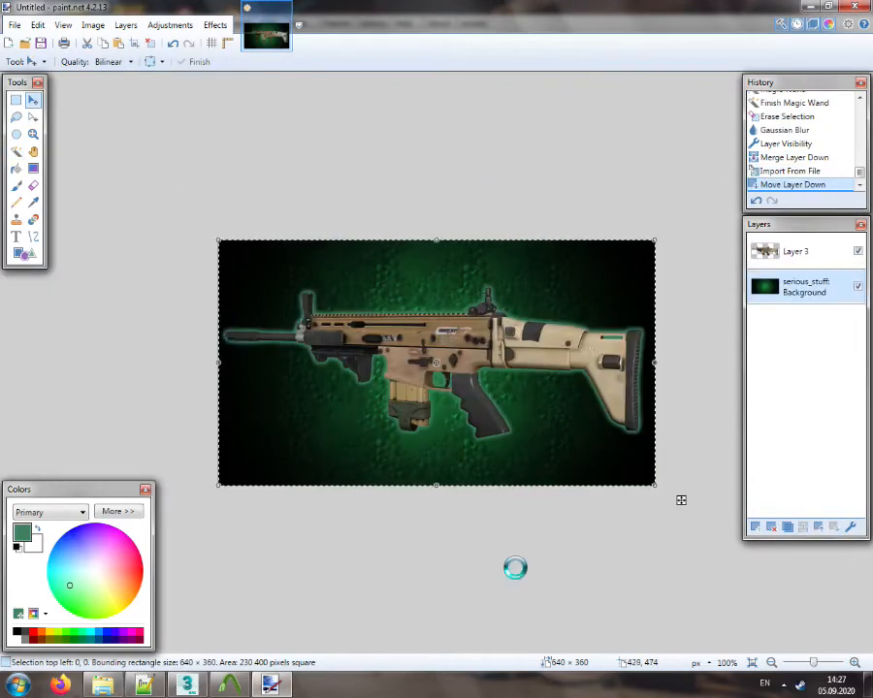
key("ctrl+d")
Open the _wpn image from the __WORK folder and copy the entire contents of its AK layer
left_click(114, 686)
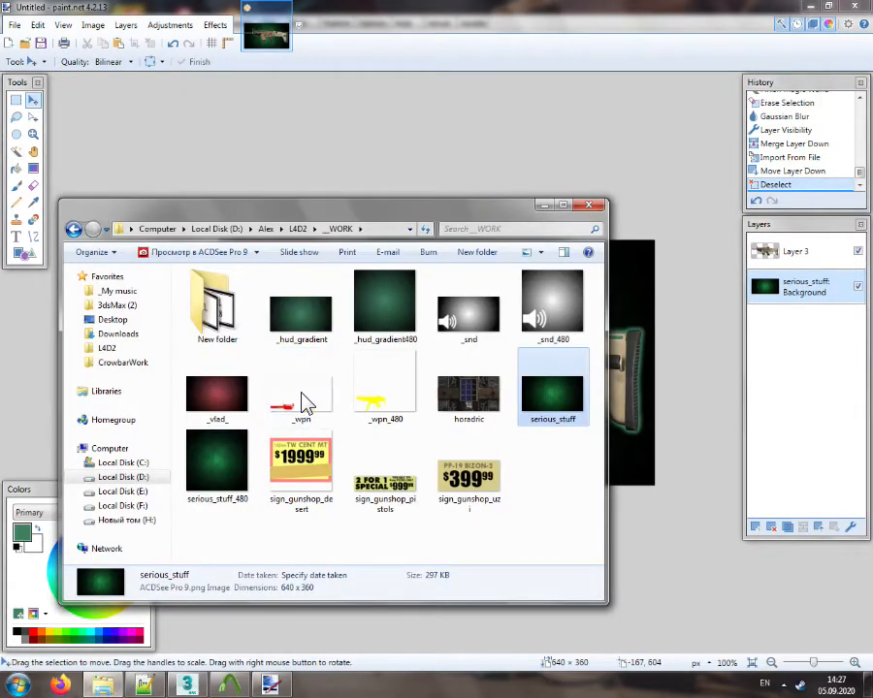
mouse_move(303, 403)
left_mouse_down()
mouse_move(388, 174)
mouse_move(394, 345)
left_mouse_up()
left_click(392, 343)
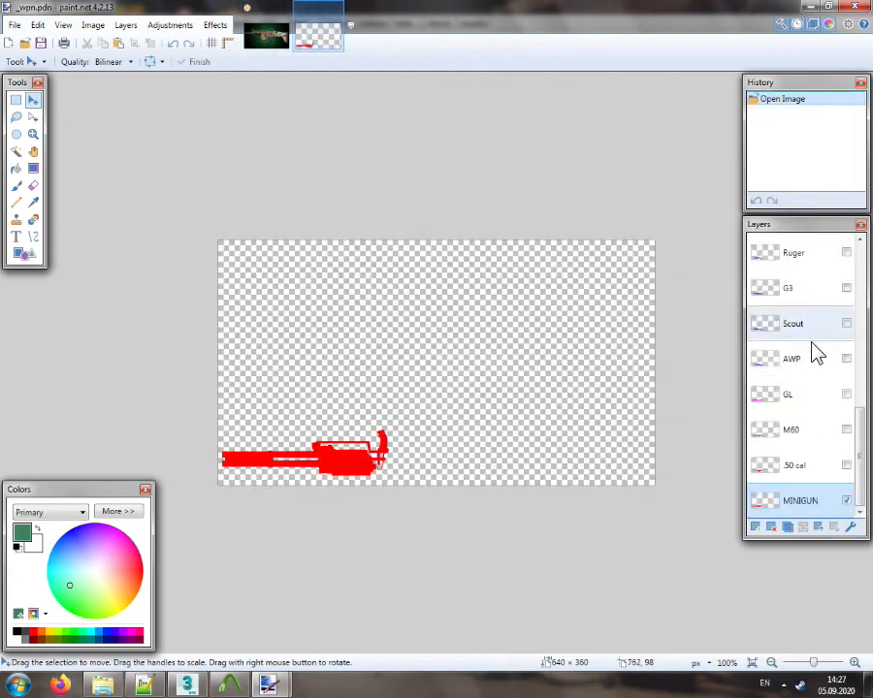
scroll(859, 335, "up", 5)
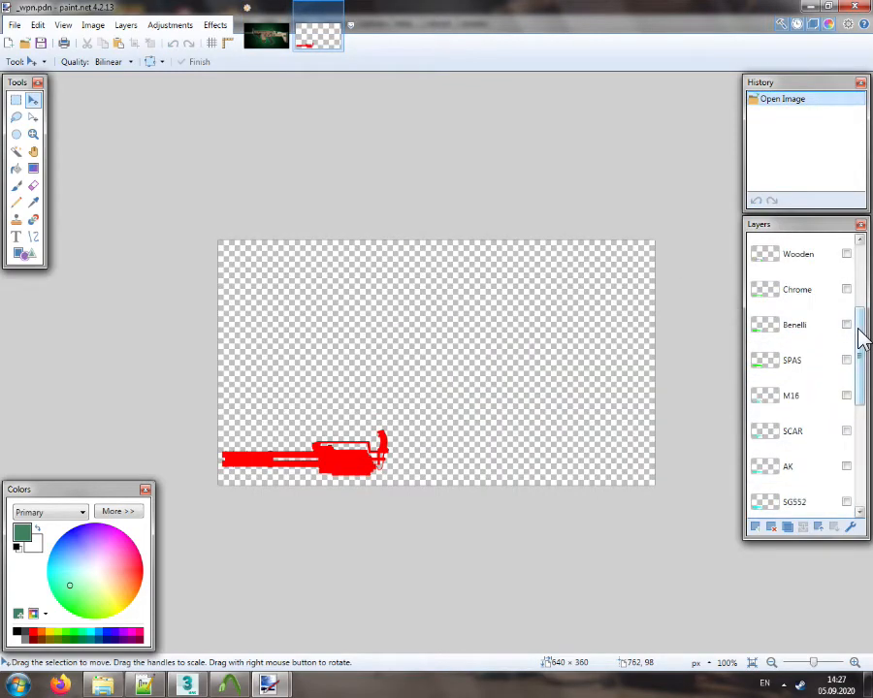
left_click(801, 469)
left_click(439, 342)
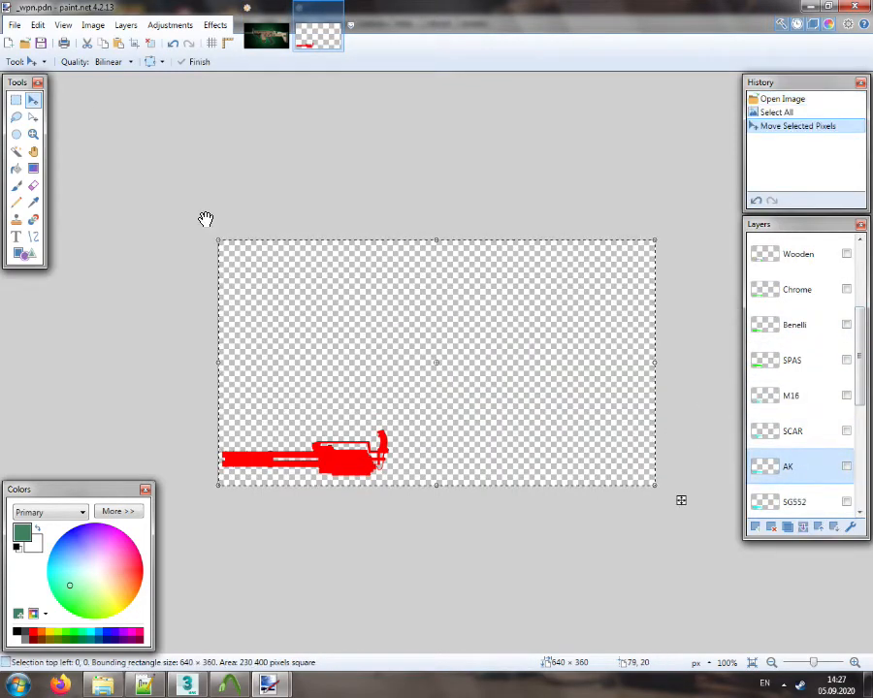
Paste the AK silhouette onto a new layer between the rifle and the background in the rifle image
left_click(262, 37)
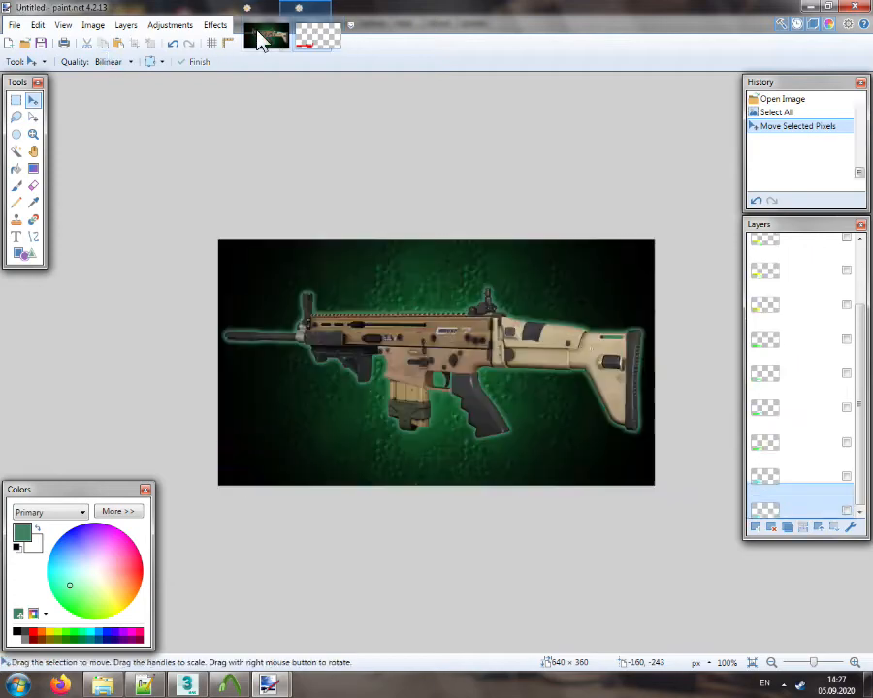
left_click(756, 527)
left_click(118, 45)
key("ctrl+d")
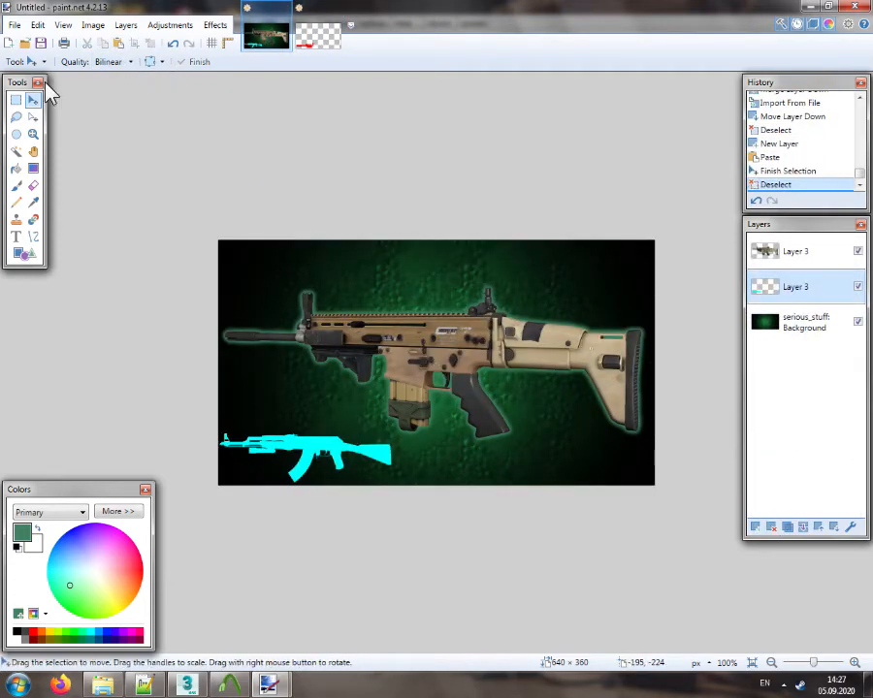
Save the picture on Local Disk (D:) as the JPEG pd2eagleh at quality 95 with 4:2:2 chroma subsampling, flattening its layers
left_click(13, 24)
left_click(71, 137)
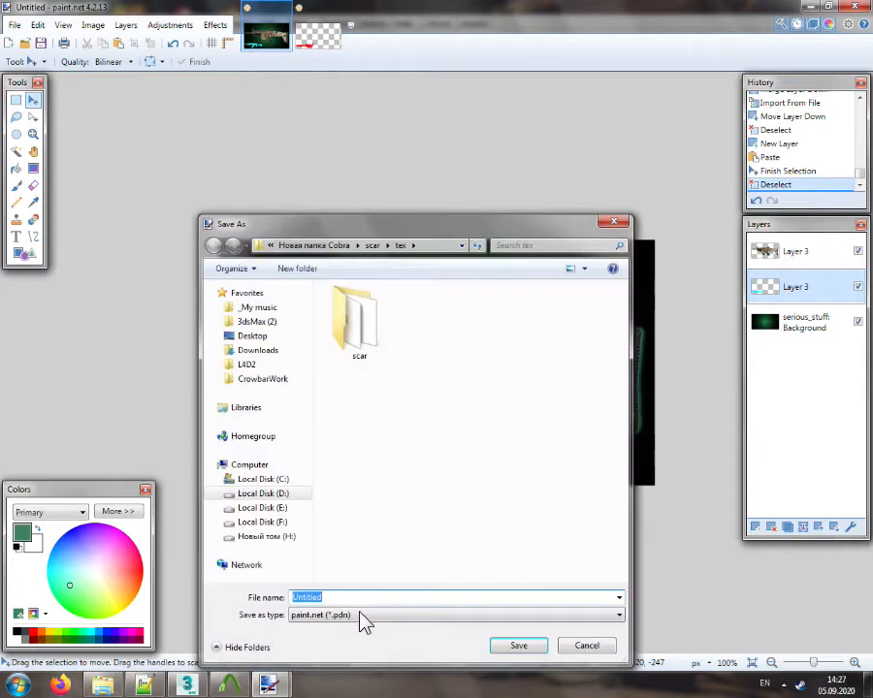
left_click(359, 614)
left_click(310, 553)
left_click(235, 495)
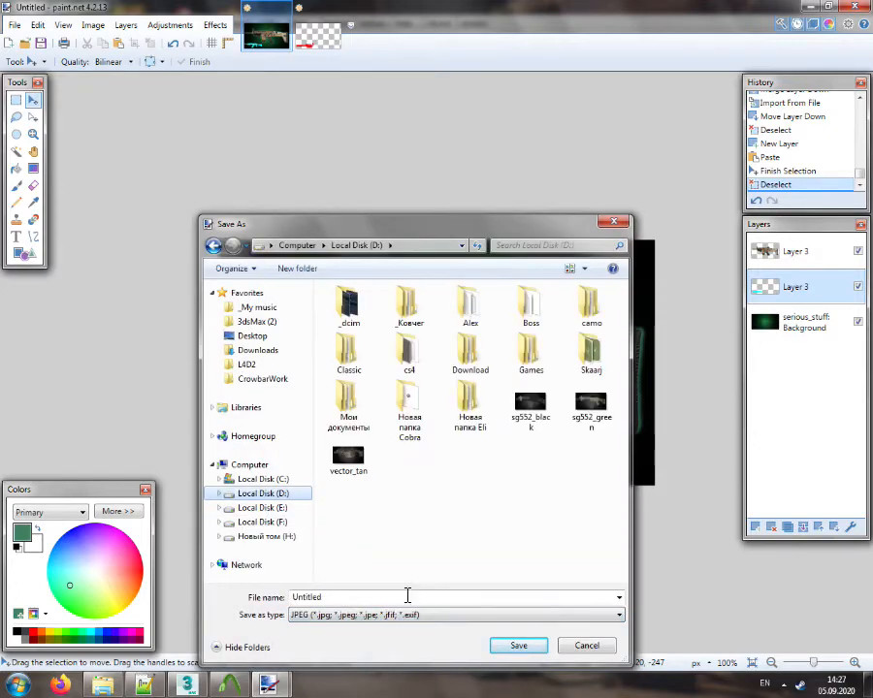
double_click(402, 597)
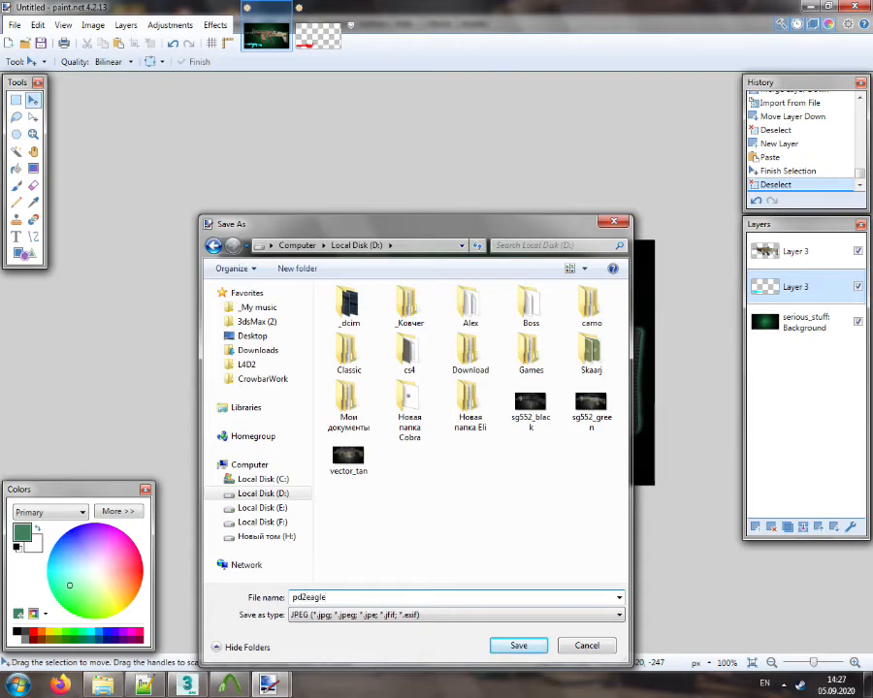
type("pd2eagleh")
key("Return")
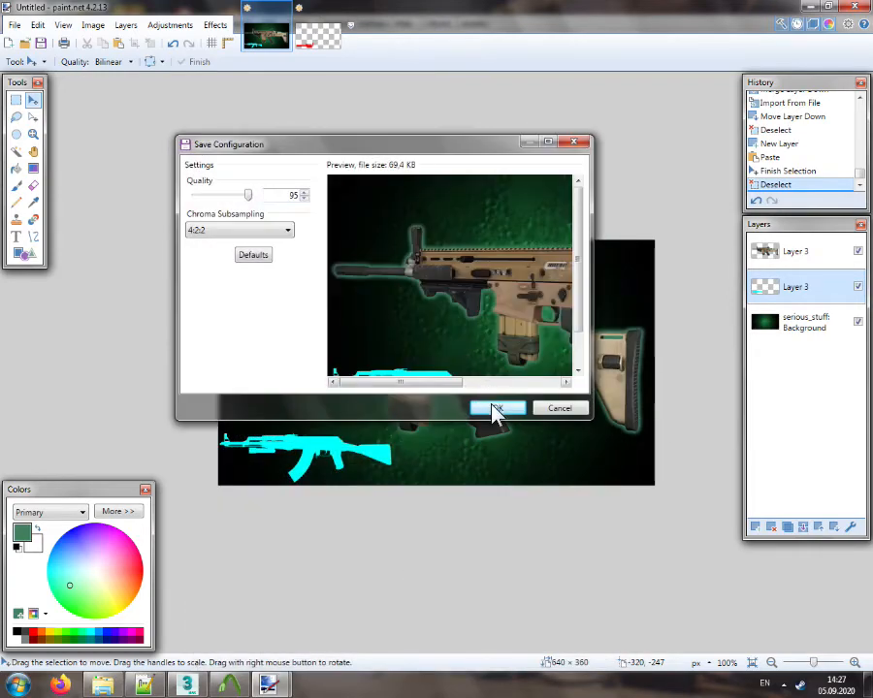
left_click(497, 407)
left_click(347, 357)
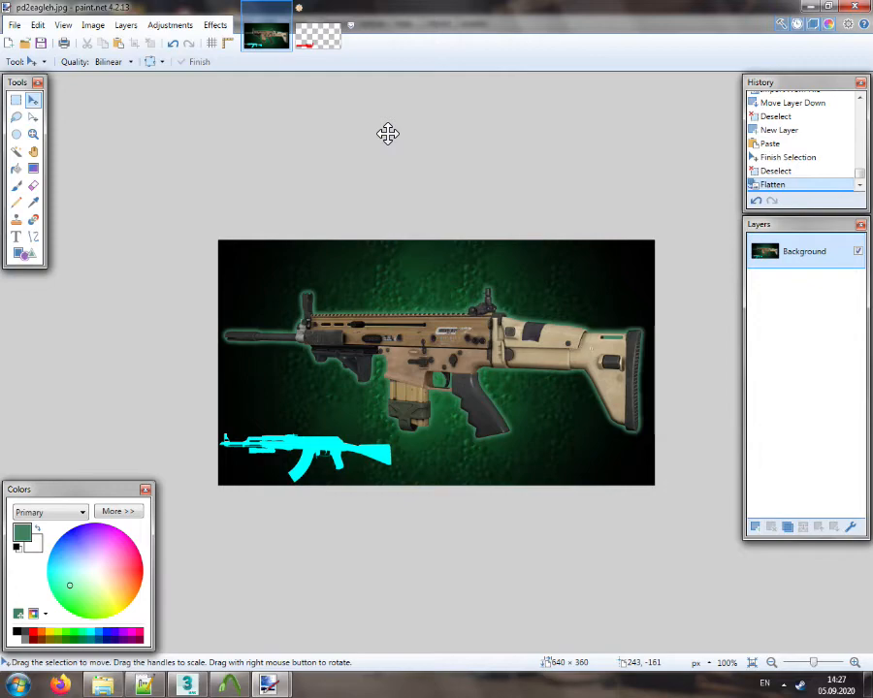
Close the _wpn image without saving its changes, and close the saved pd2eagleh picture
mouse_move(282, 11)
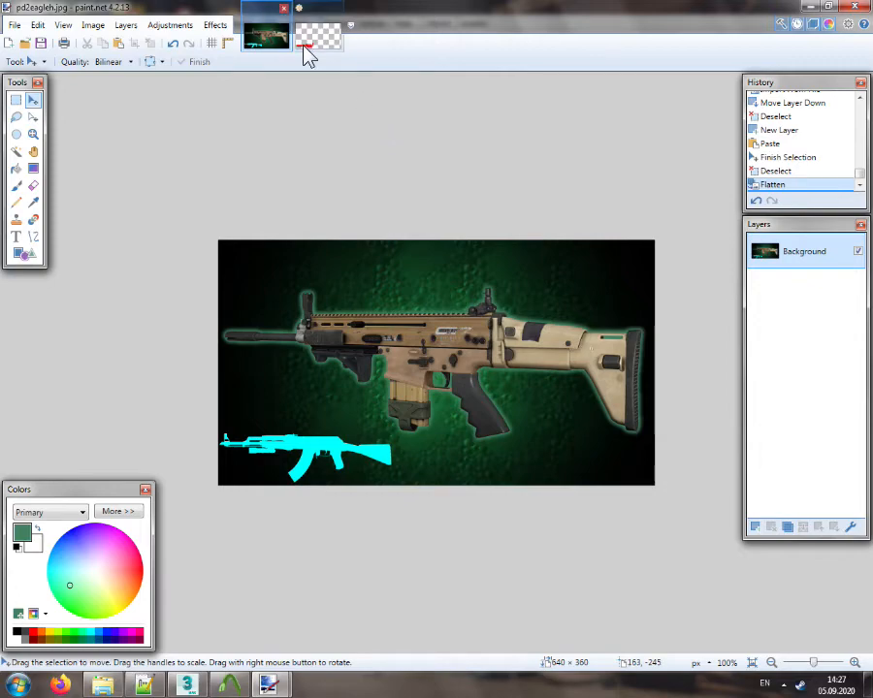
left_click(305, 41)
left_click(334, 8)
left_click(371, 407)
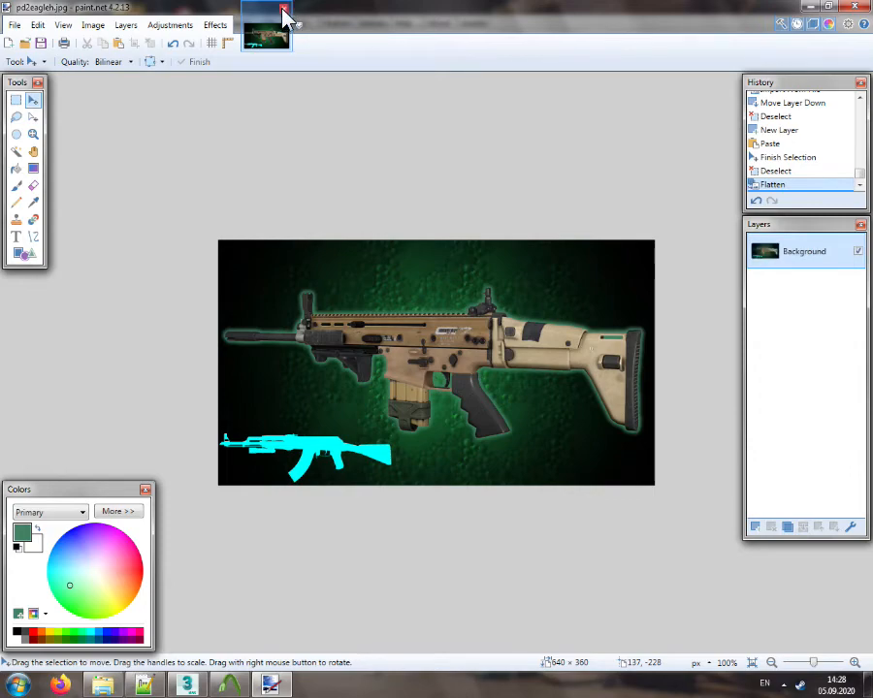
left_click(282, 10)
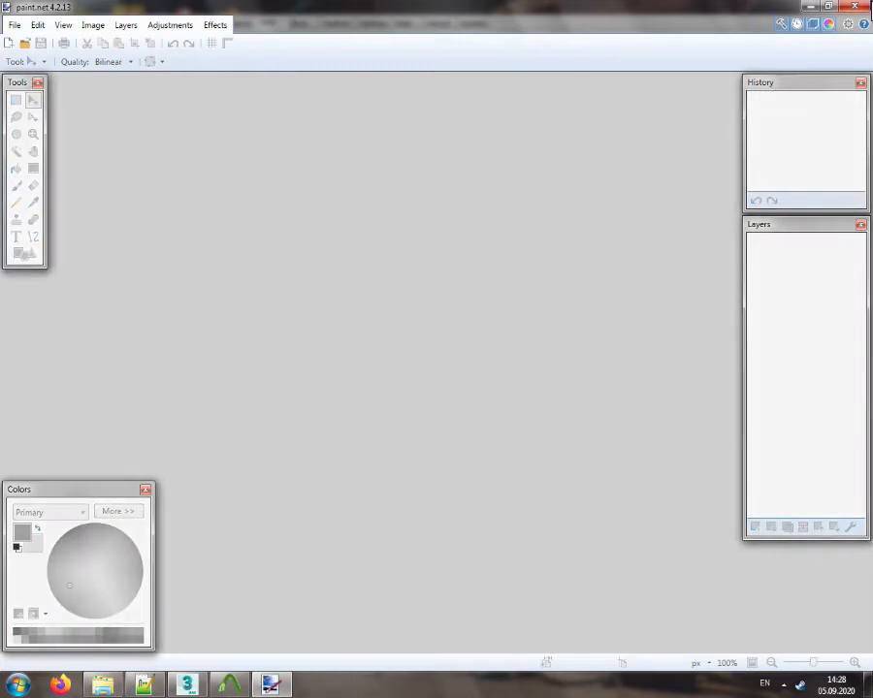
Close the image editor and pack the gun_ak_pd2scar folder from L4D2's Compiles - firearms into a VPK with Crowbar, output to the parent folder
left_click(855, 7)
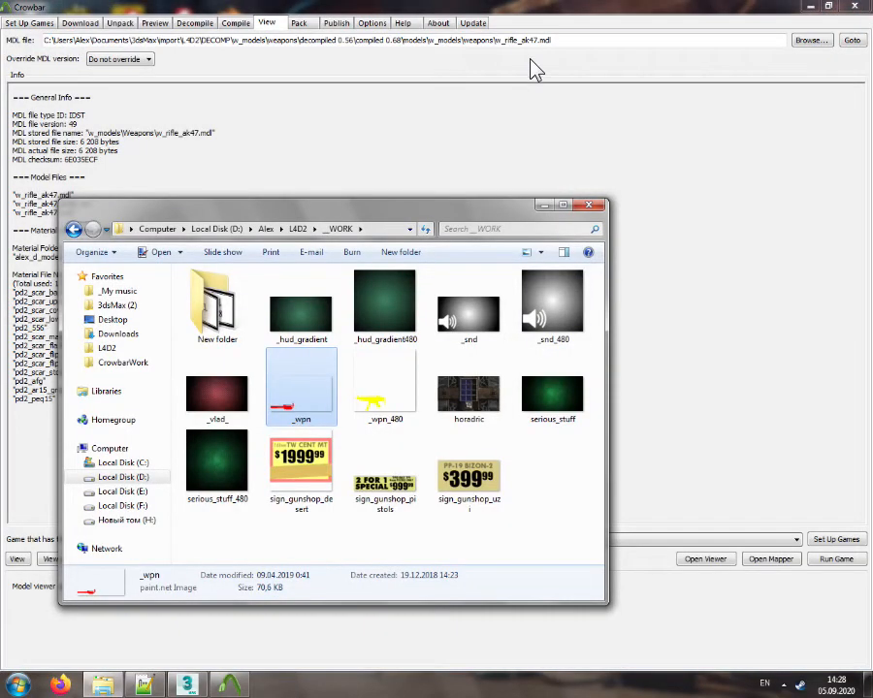
left_click(300, 23)
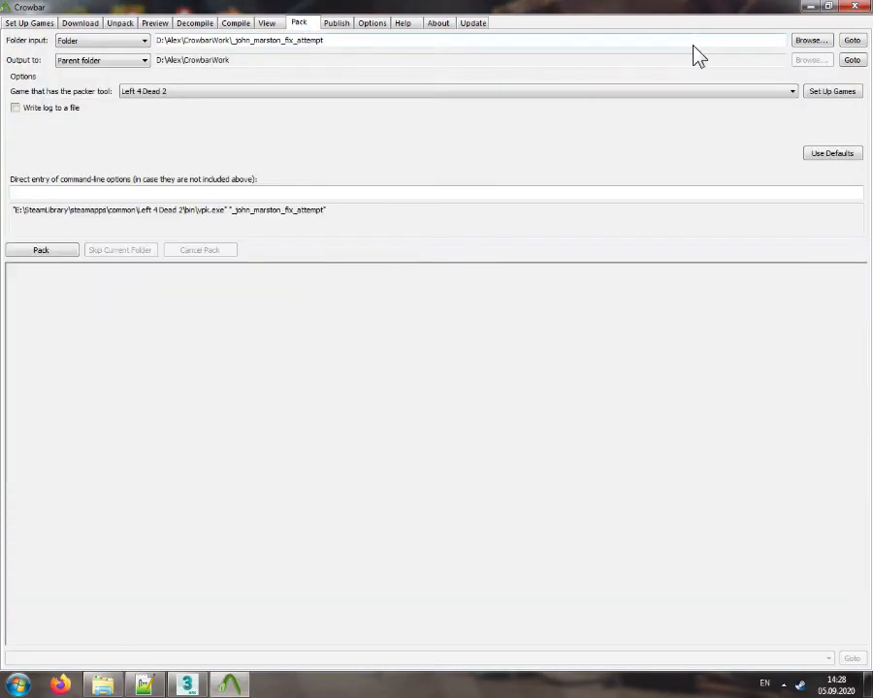
left_click(811, 41)
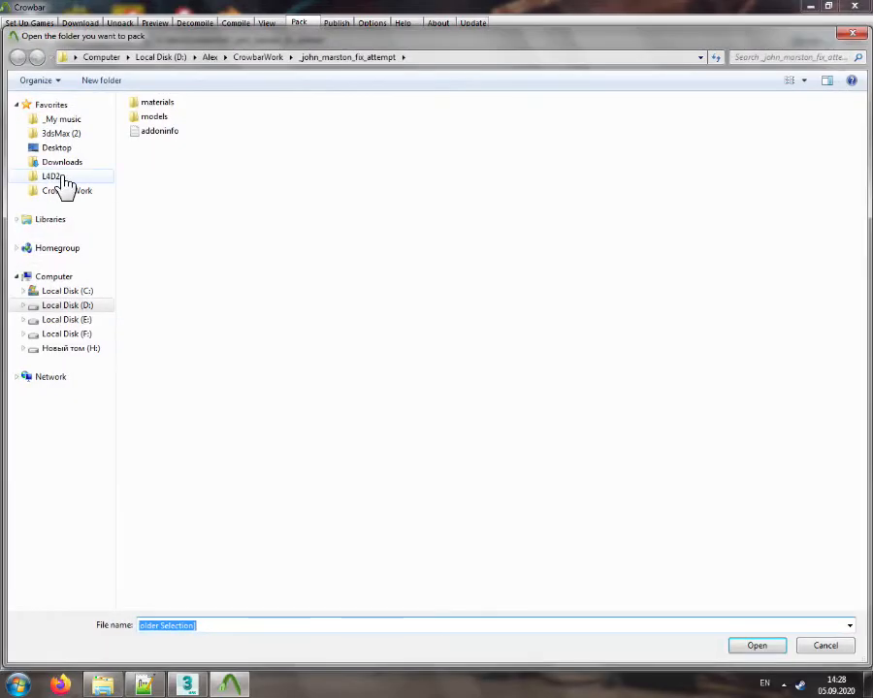
left_click(58, 180)
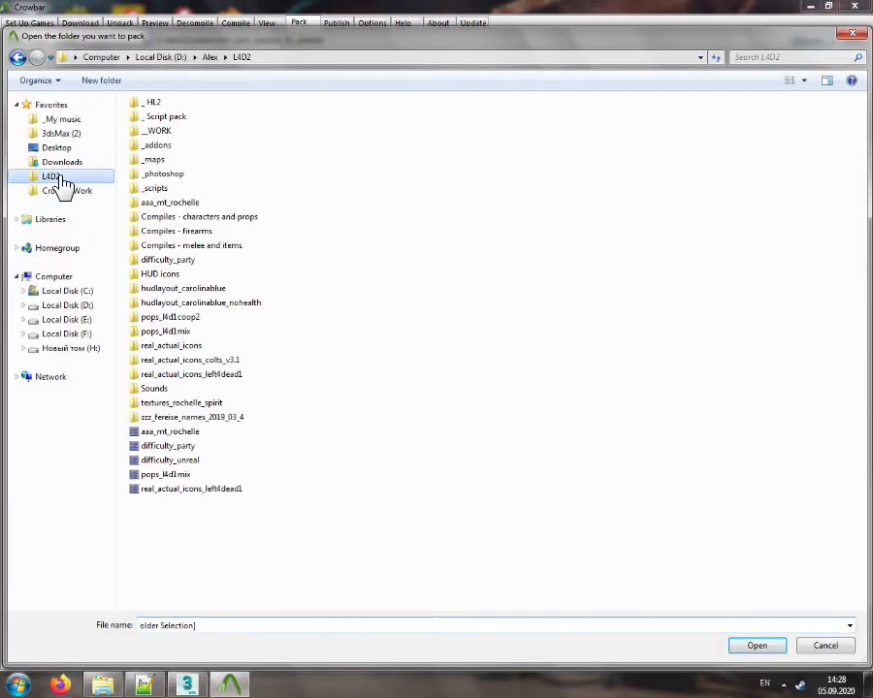
double_click(172, 233)
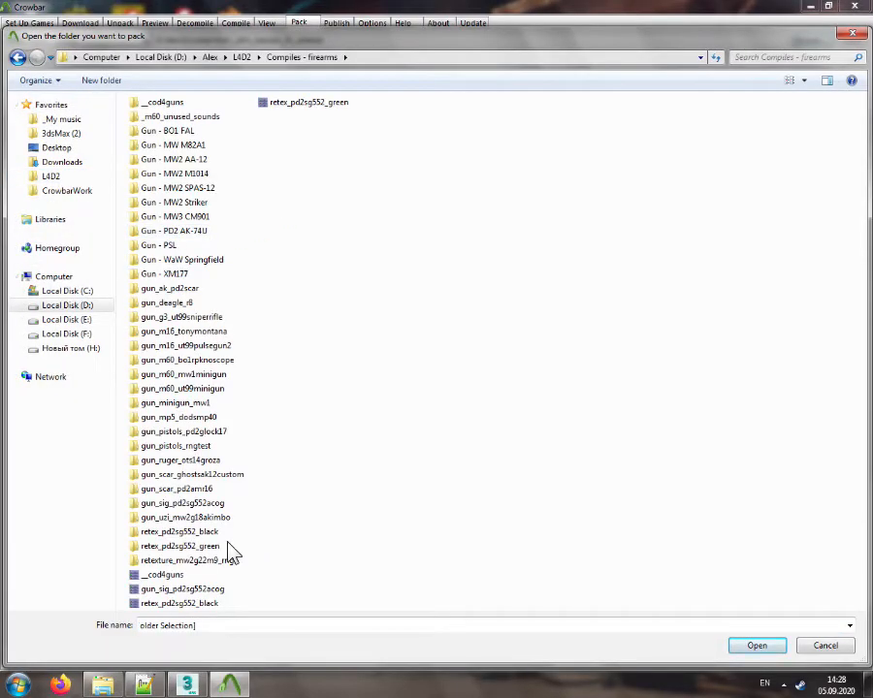
double_click(171, 289)
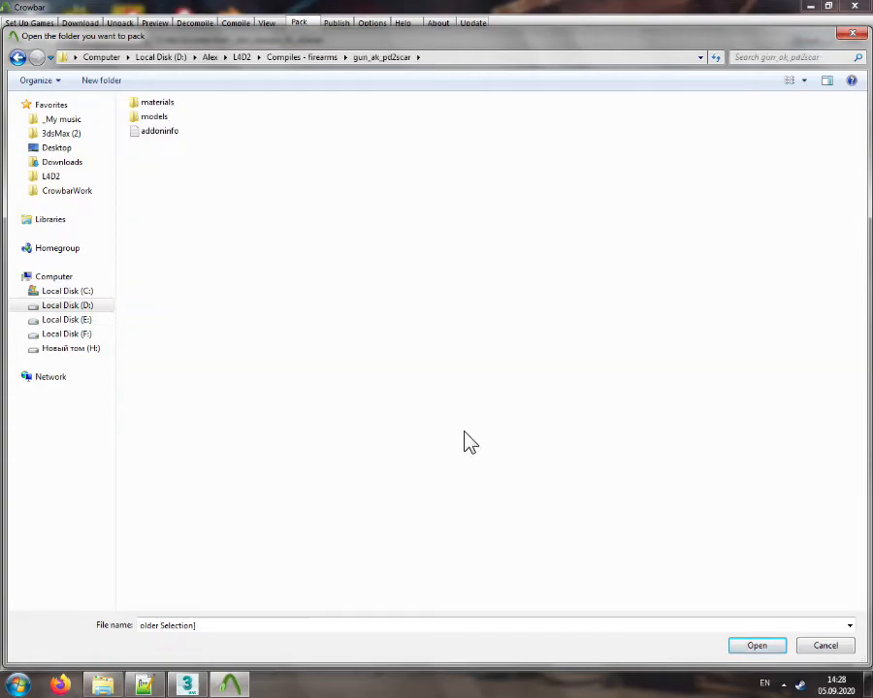
left_click(753, 646)
left_click(56, 250)
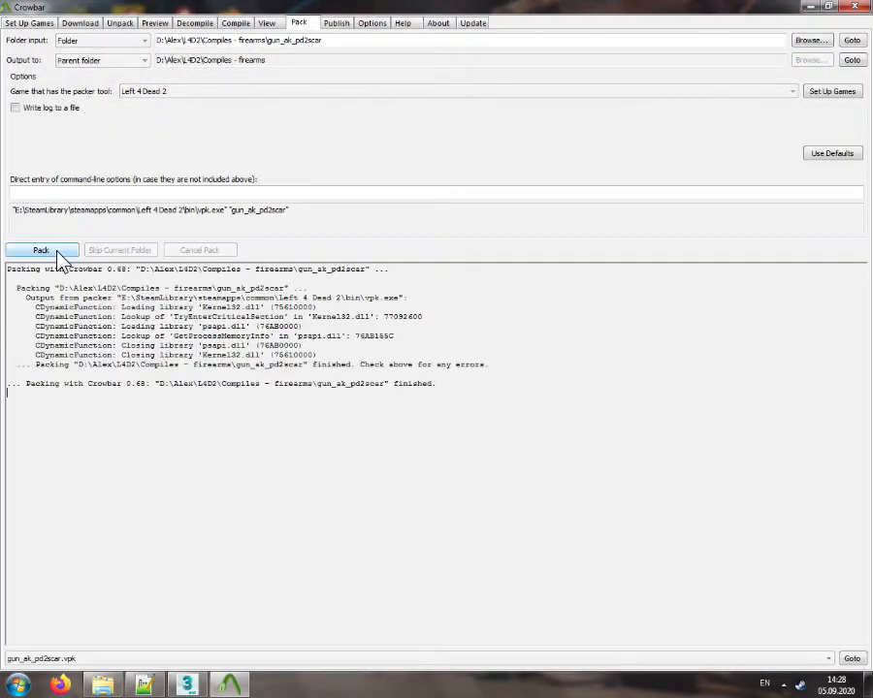
Copy the packed gun_ak_pd2scar VPK from the Compiles - firearms folder into the addons folder through its desktop shortcut
left_click(227, 688)
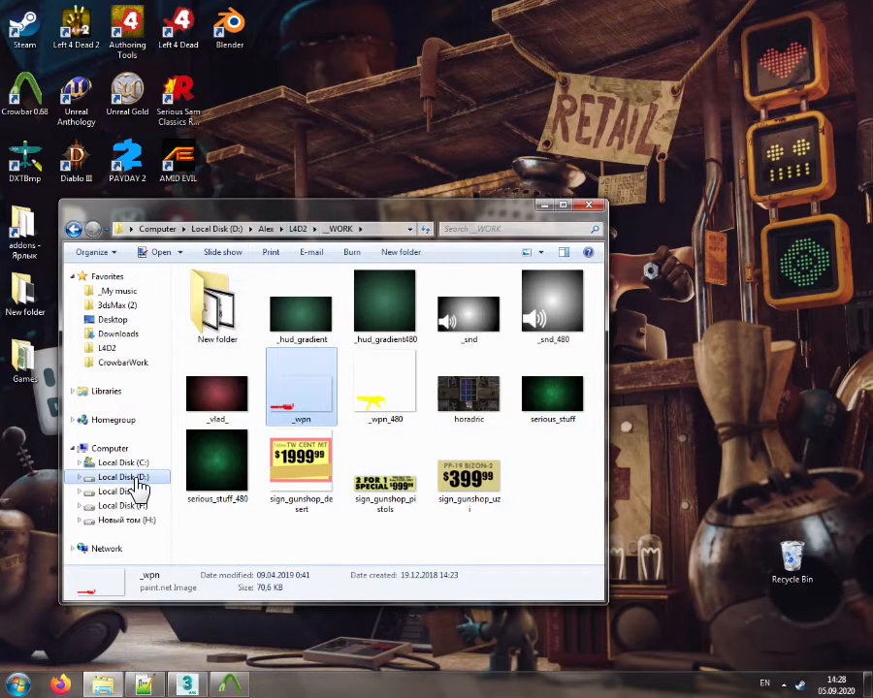
left_click(294, 229)
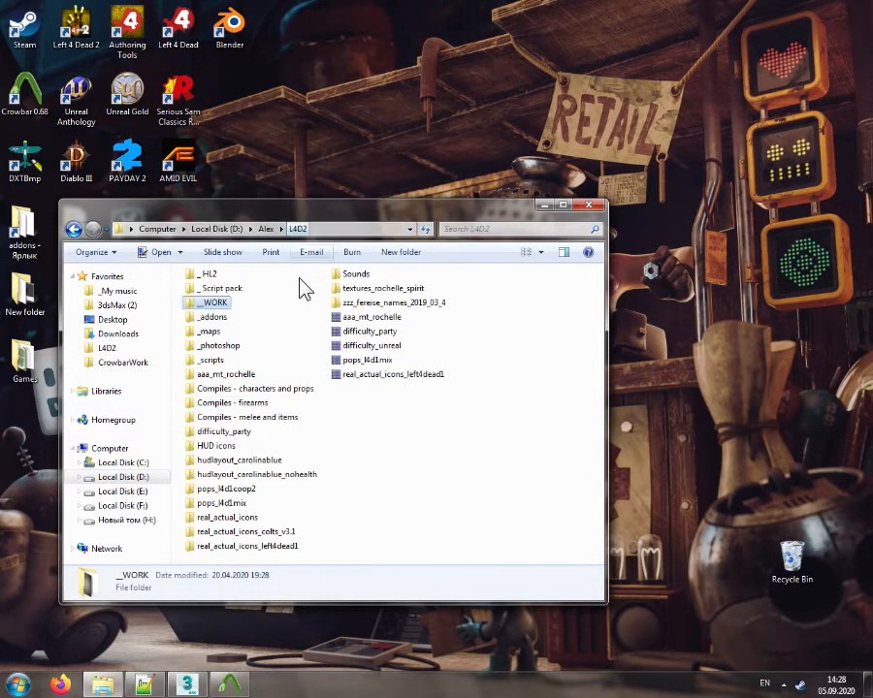
double_click(249, 405)
left_click_drag(341, 474, 24, 237)
left_click(458, 462)
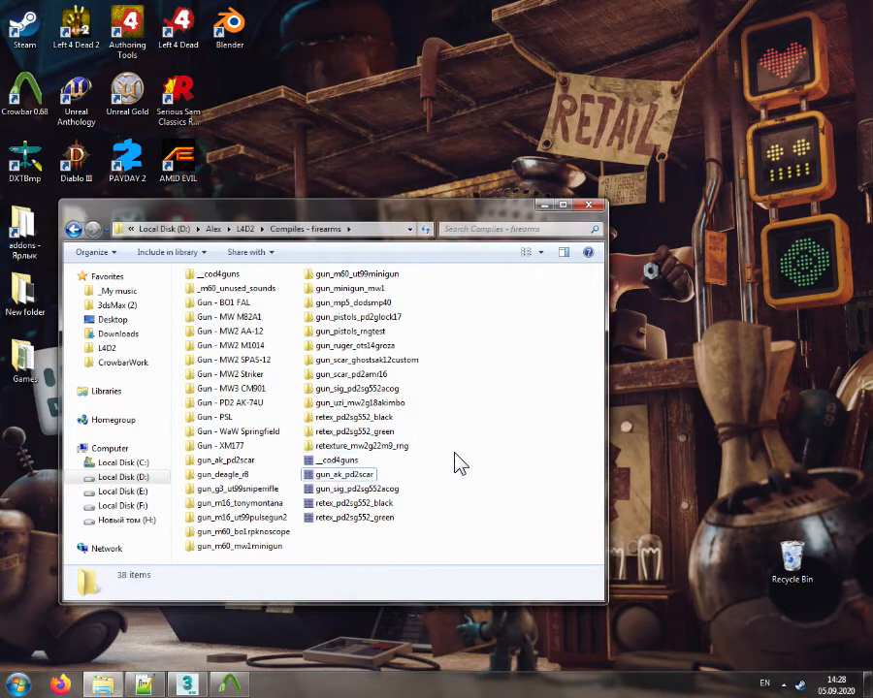
Launch Left 4 Dead 2 from the desktop and leave 3ds Max minimized while the game loads
left_click(59, 30)
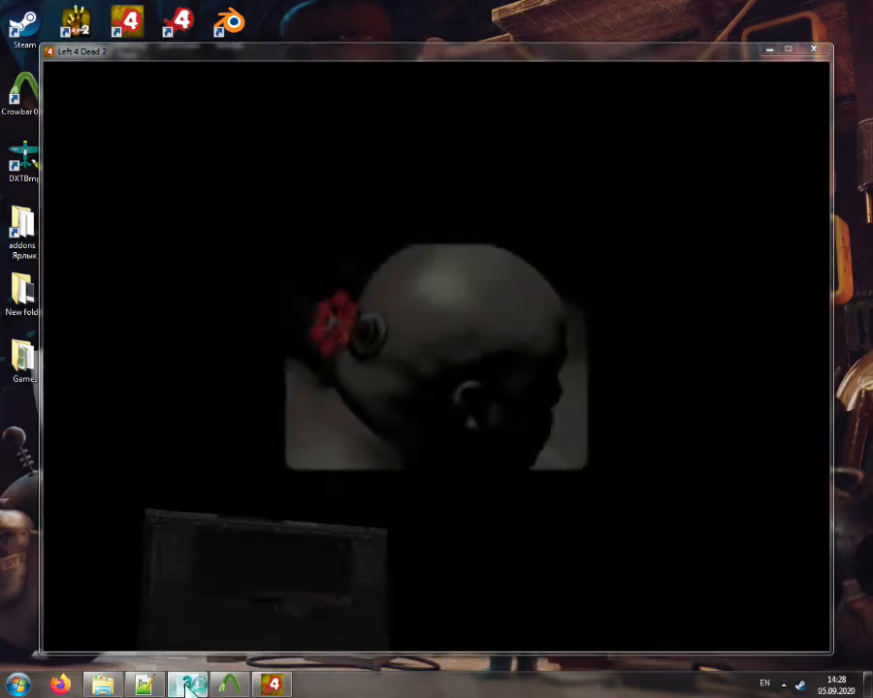
left_click(189, 686)
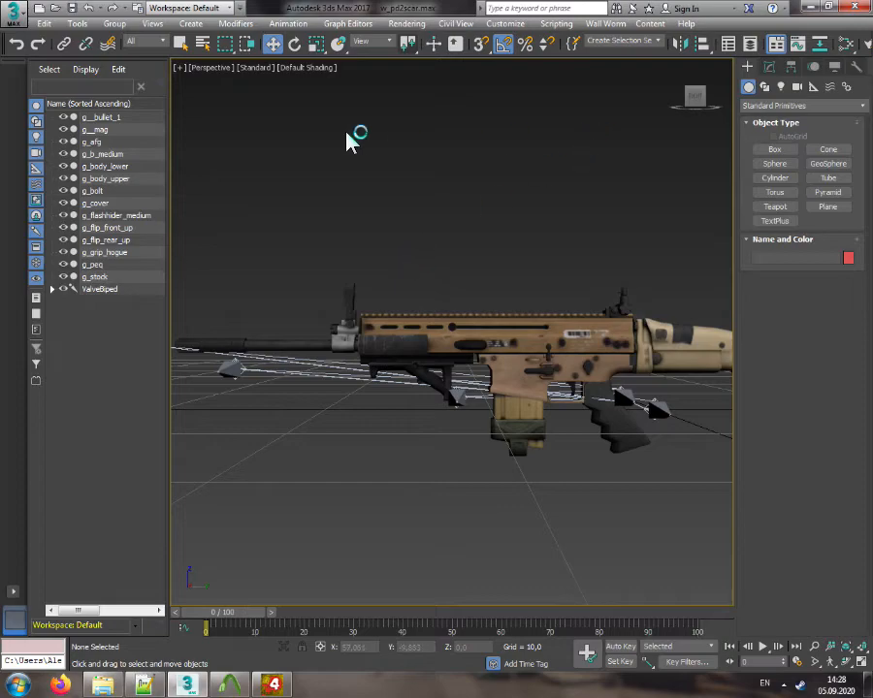
left_click(813, 8)
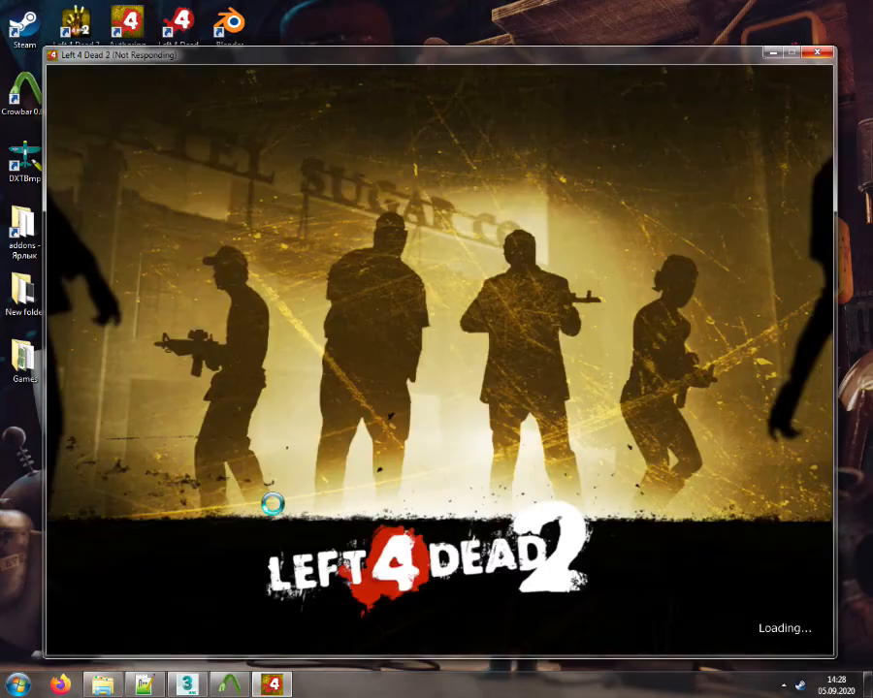
Reset the w_pd2scar scene in 3ds Max and exit the program
left_click(189, 684)
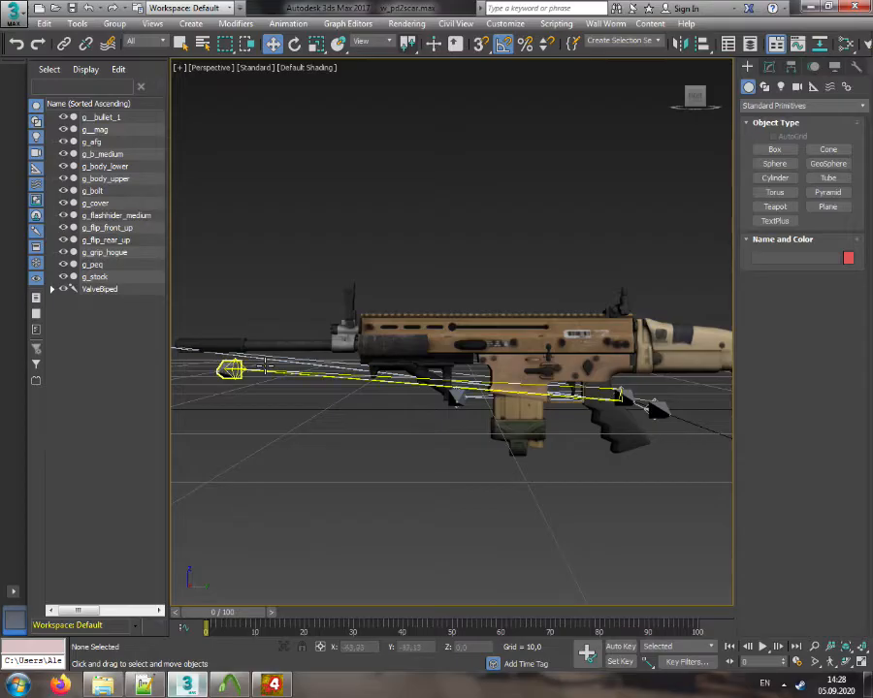
left_click(13, 13)
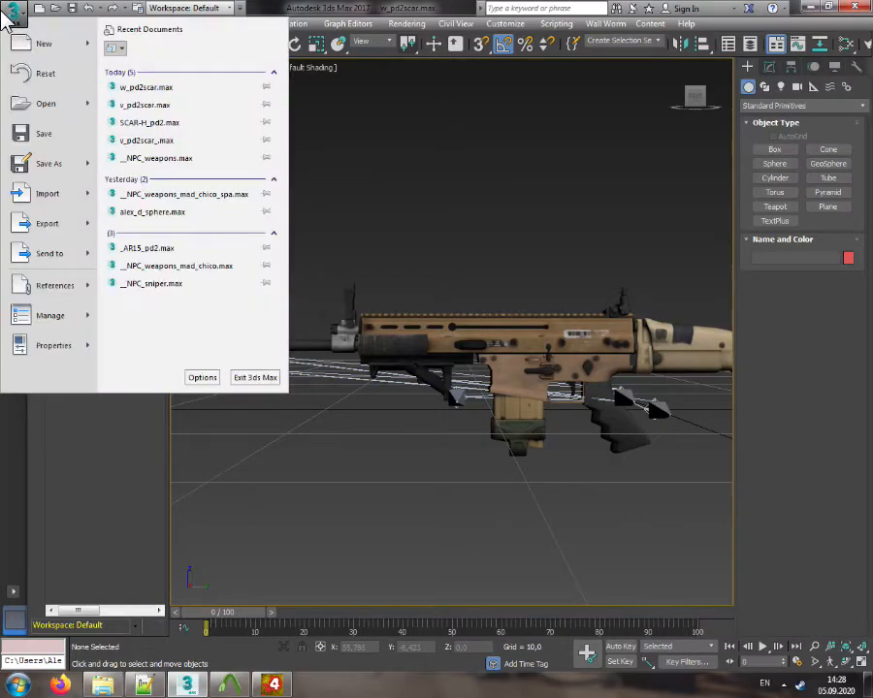
left_click(41, 74)
left_click(438, 366)
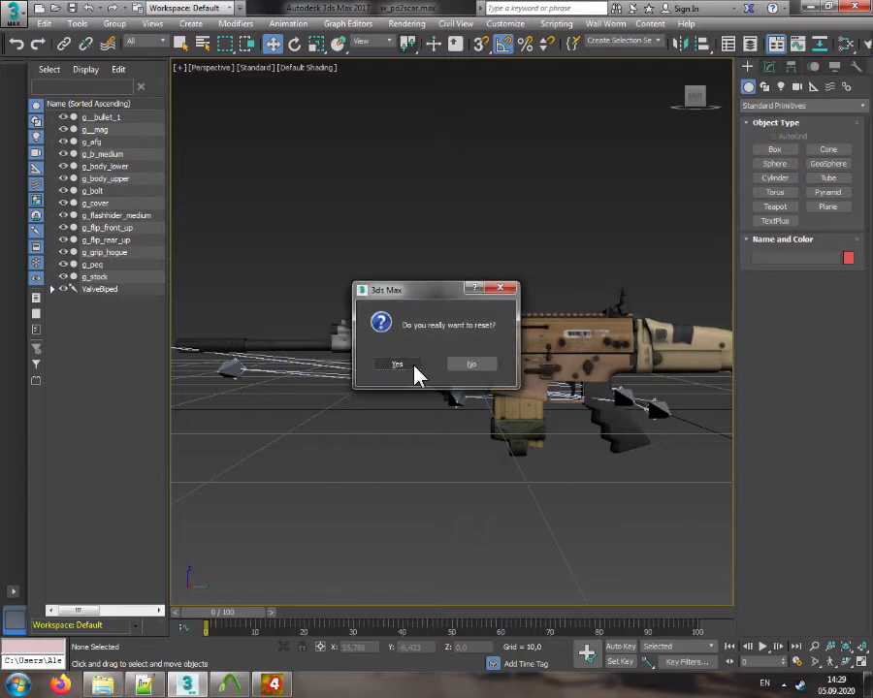
left_click(399, 363)
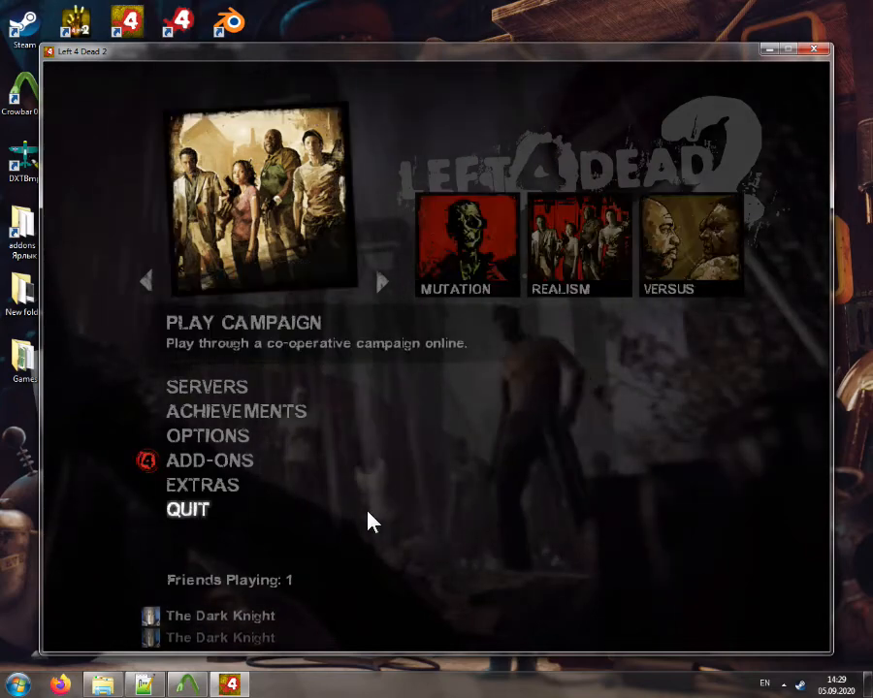
left_click(146, 685)
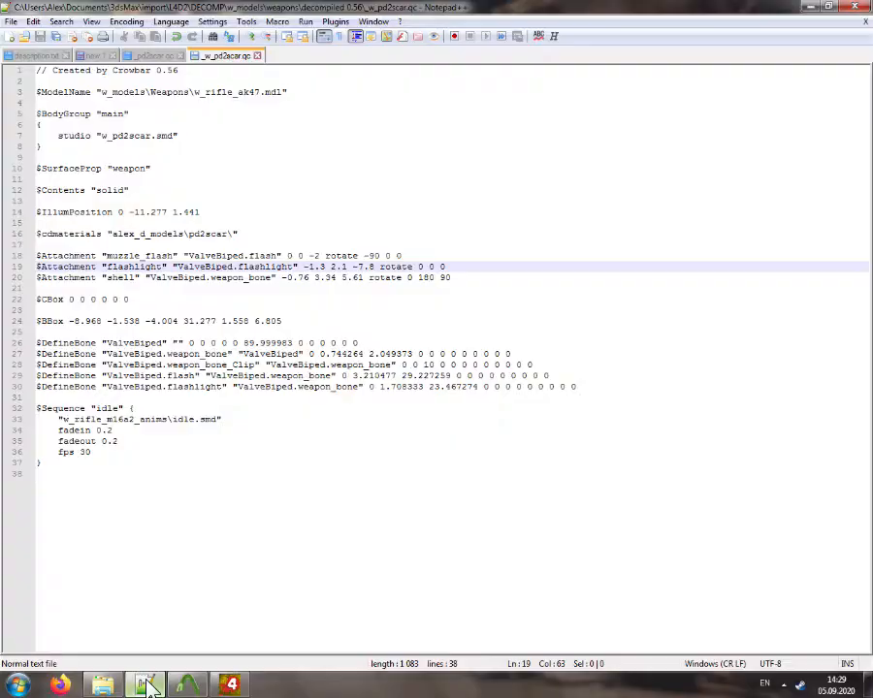
left_click(146, 685)
left_click(102, 685)
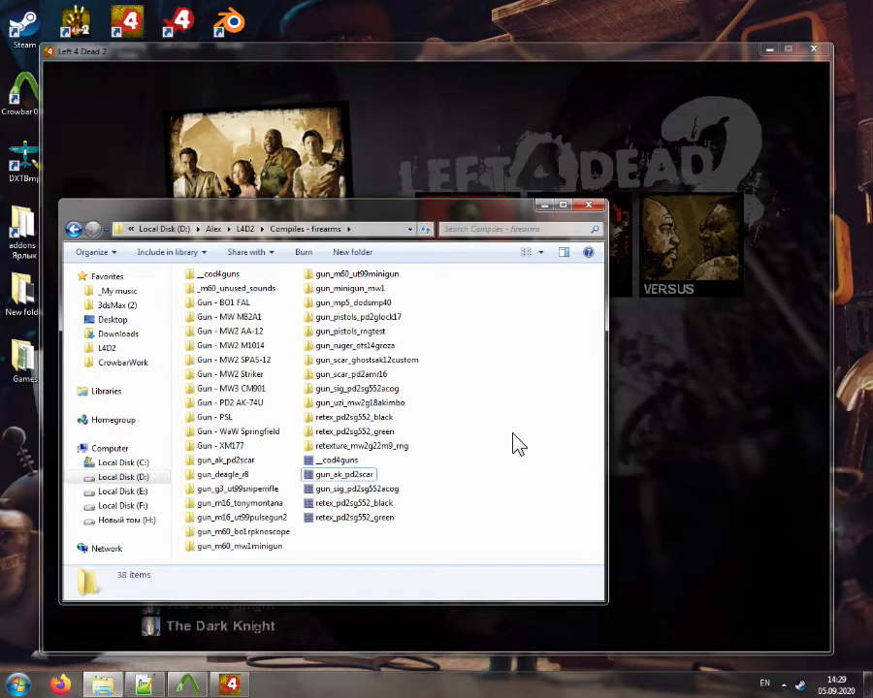
left_click(662, 446)
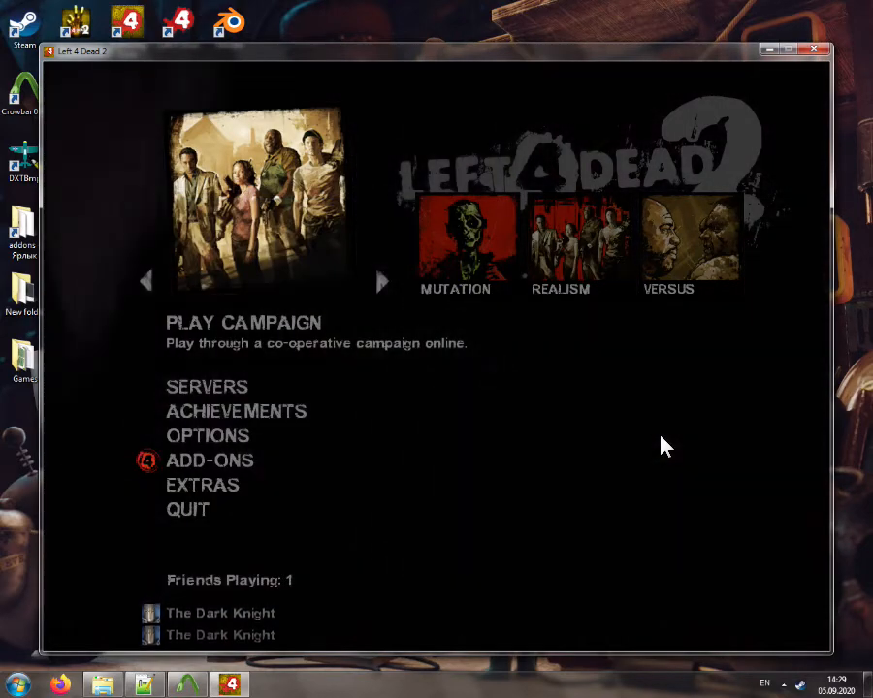
Switch to Steam and open the Workshop items list from the account's own profile page
right_click(799, 685)
left_click(659, 585)
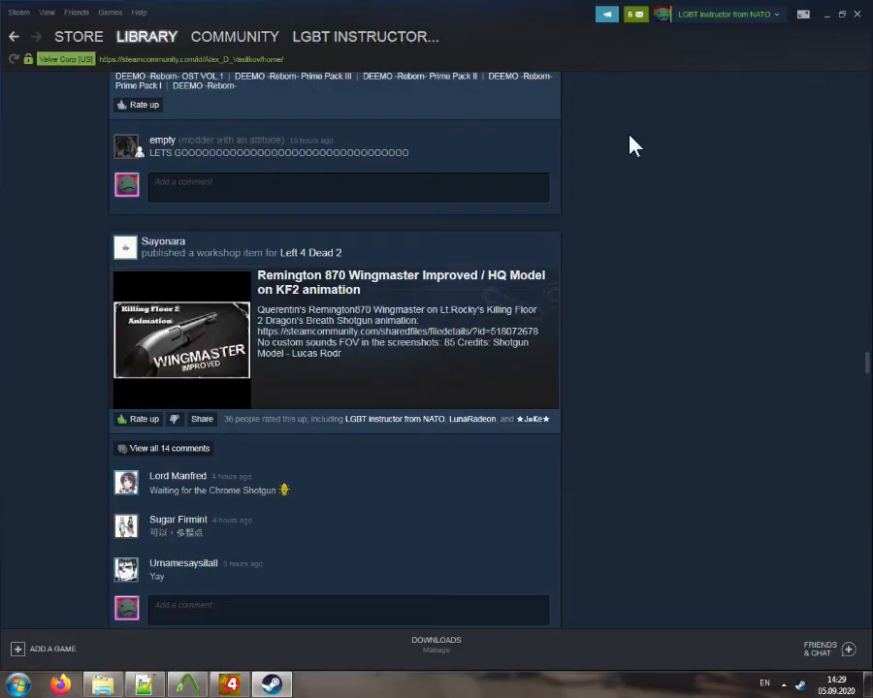
left_click(330, 41)
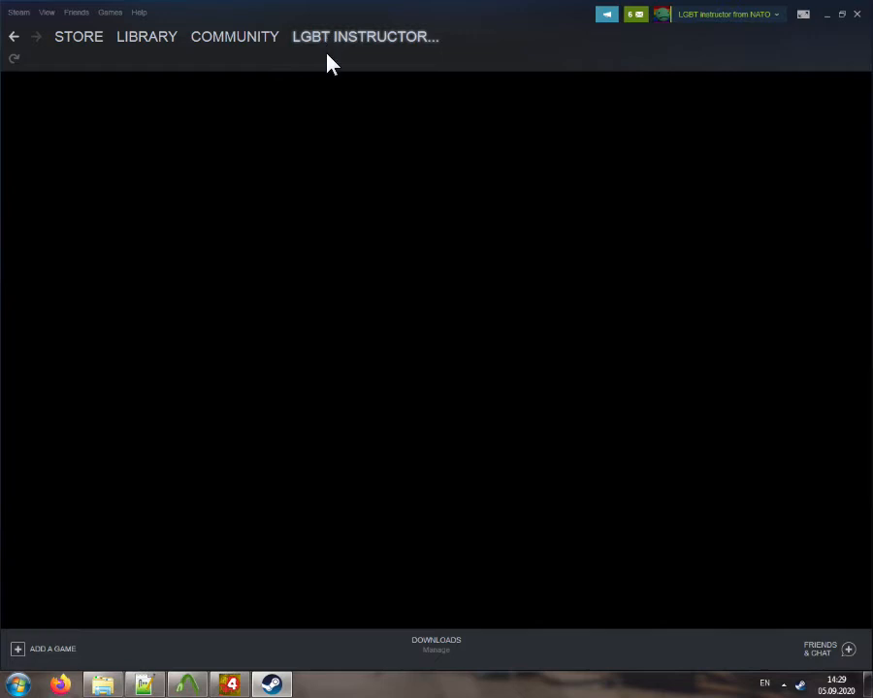
left_click(320, 70)
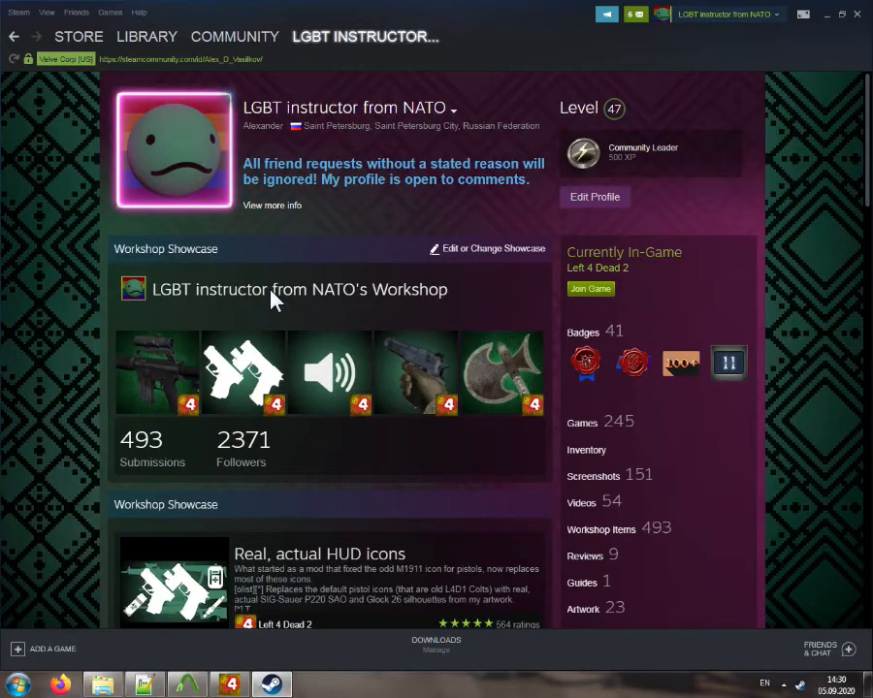
left_click(270, 292)
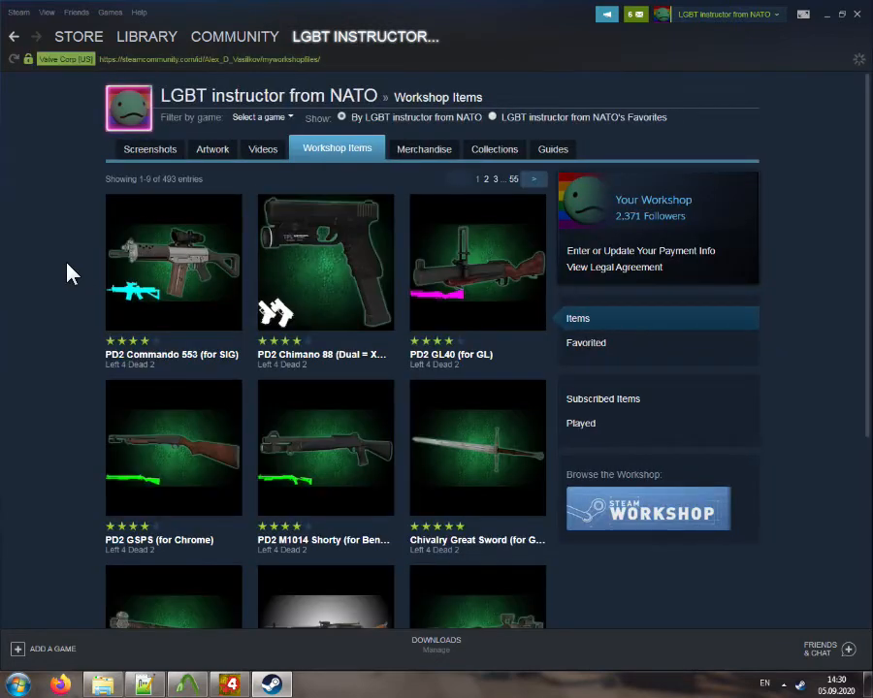
Look through the preview pictures of the profile's published Left 4 Dead 2 Workshop items, paging from page 1 to page 12
scroll(68, 271, "down", 1)
scroll(68, 271, "down", 2)
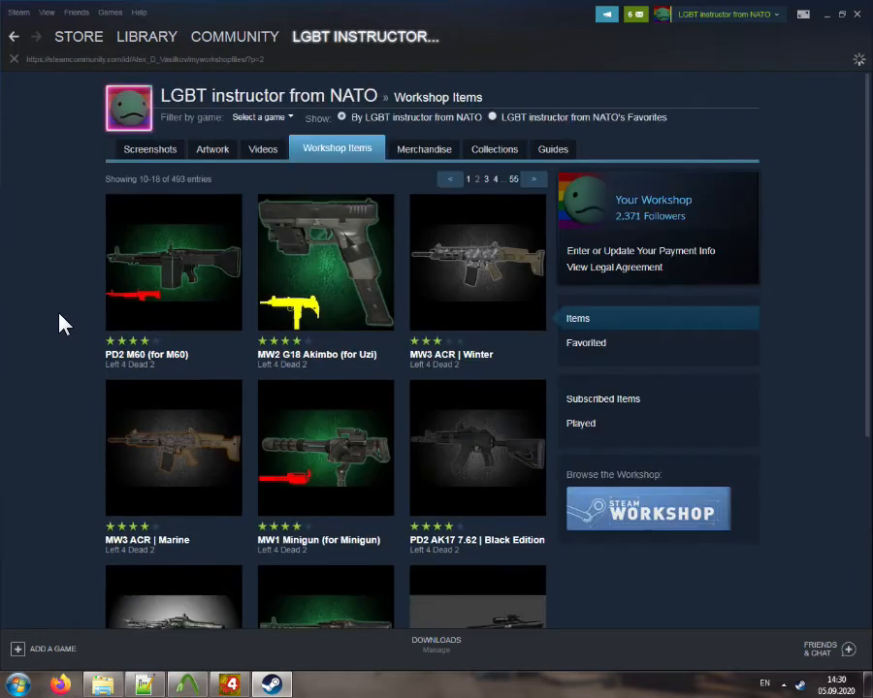
scroll(60, 322, "down", 1)
scroll(60, 322, "down", 1)
left_click(536, 617)
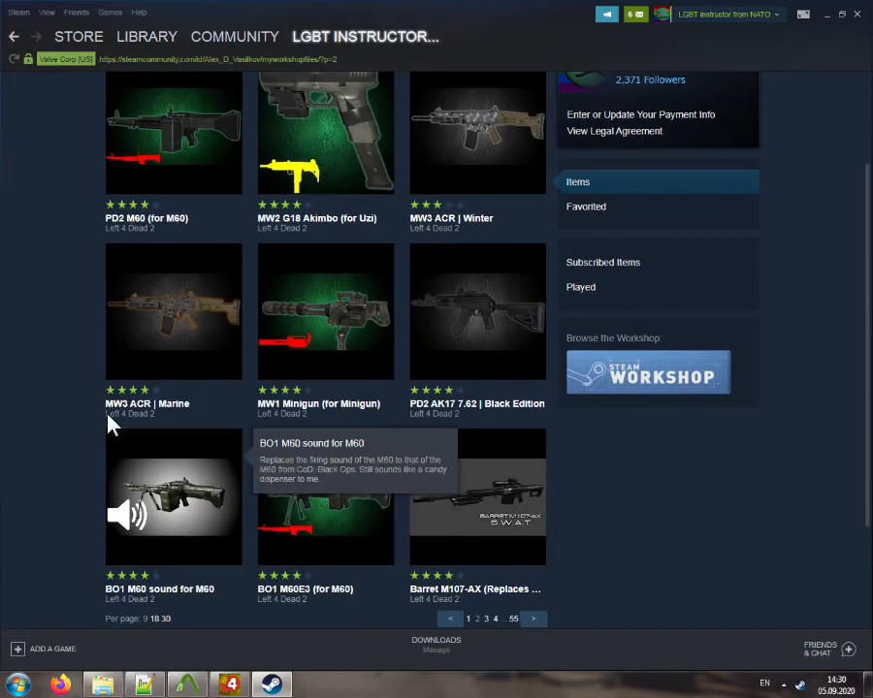
scroll(21, 341, "down", 3)
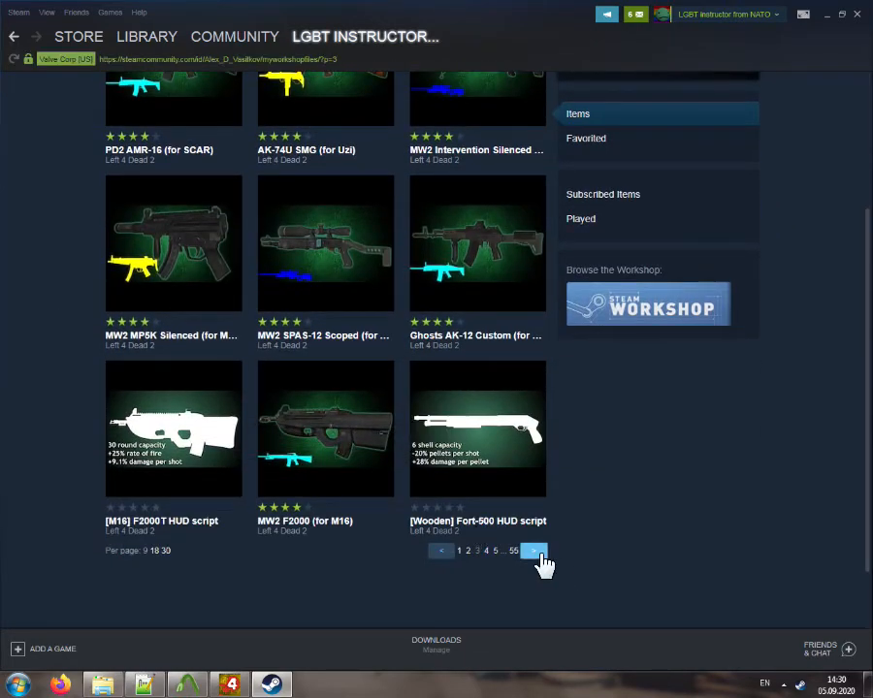
left_click(536, 551)
scroll(29, 403, "down", 3)
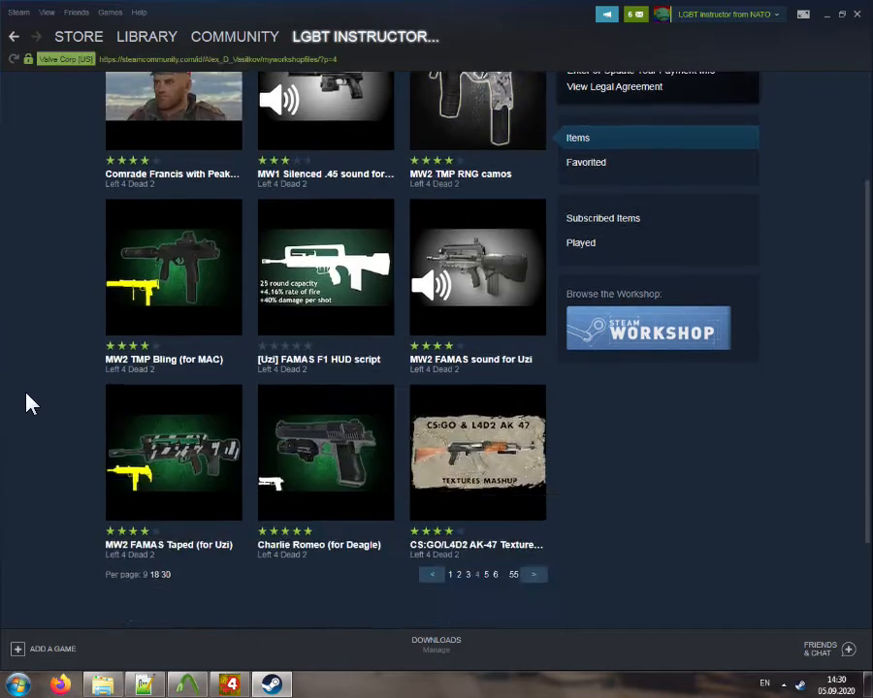
left_click(533, 574)
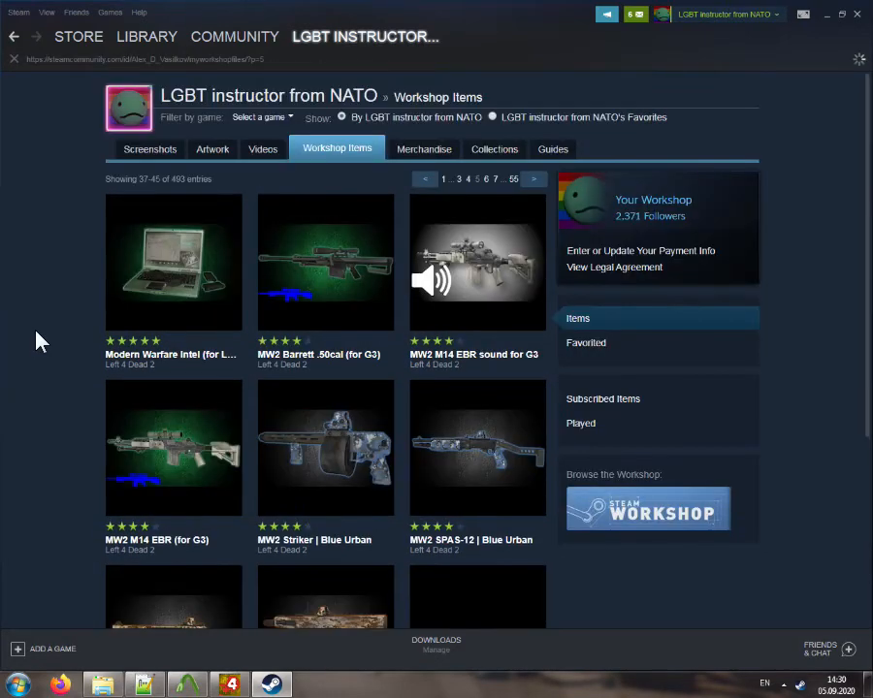
scroll(39, 339, "down", 3)
scroll(43, 339, "up", 3)
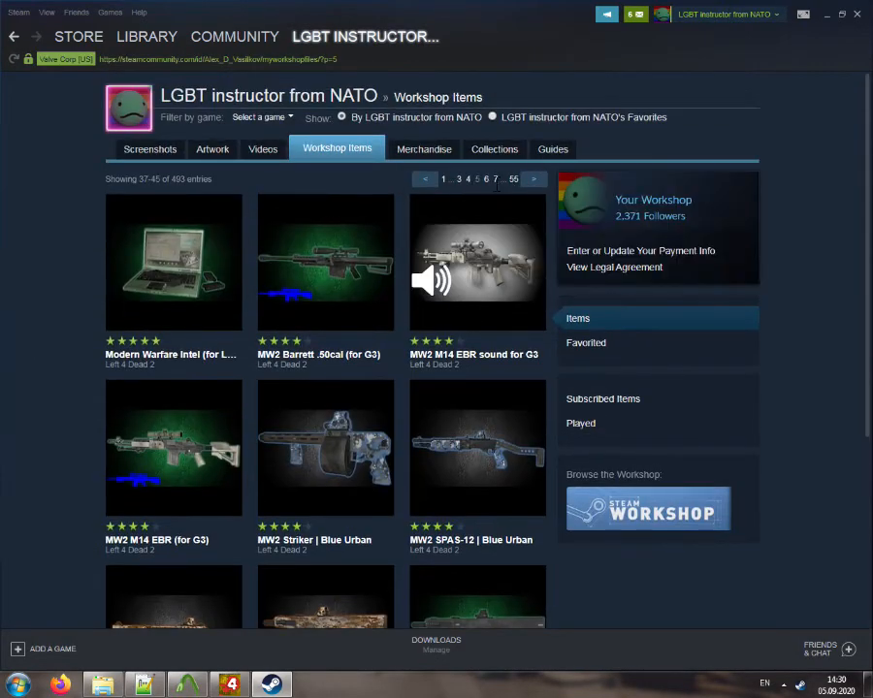
left_click(496, 183)
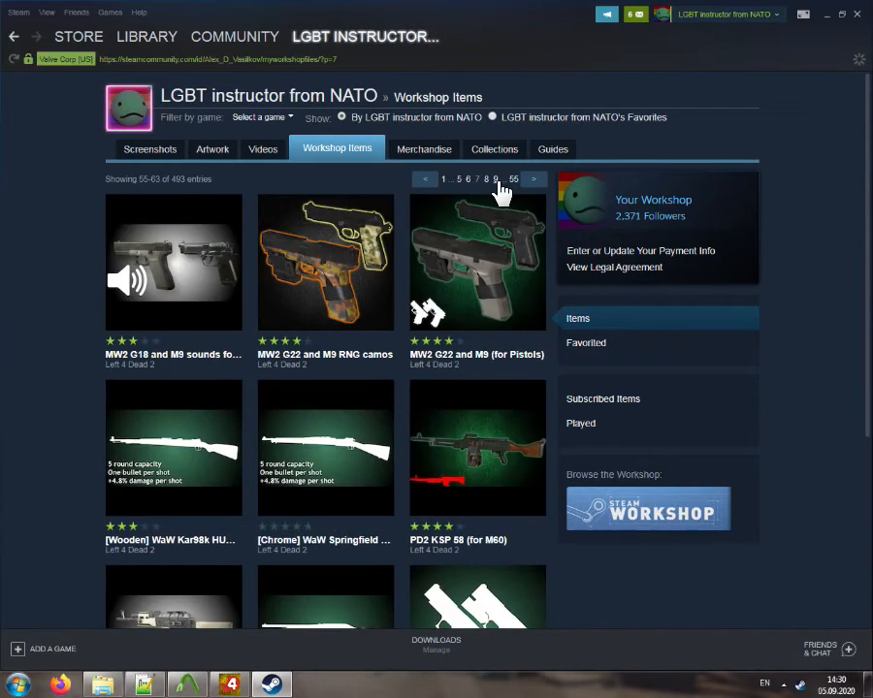
scroll(446, 437, "down", 3)
scroll(443, 483, "down", 2)
left_click(533, 550)
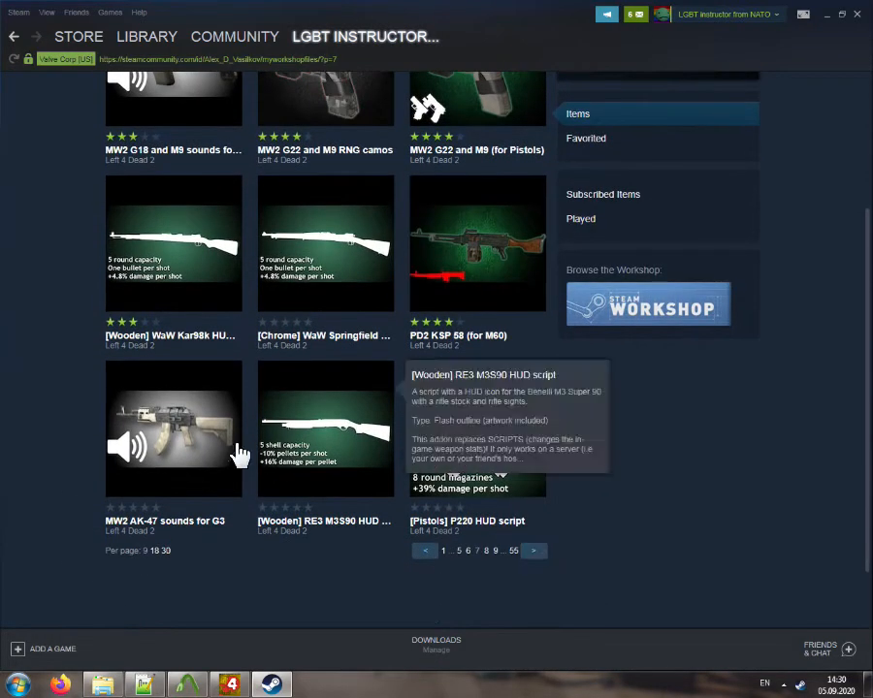
scroll(20, 351, "down", 4)
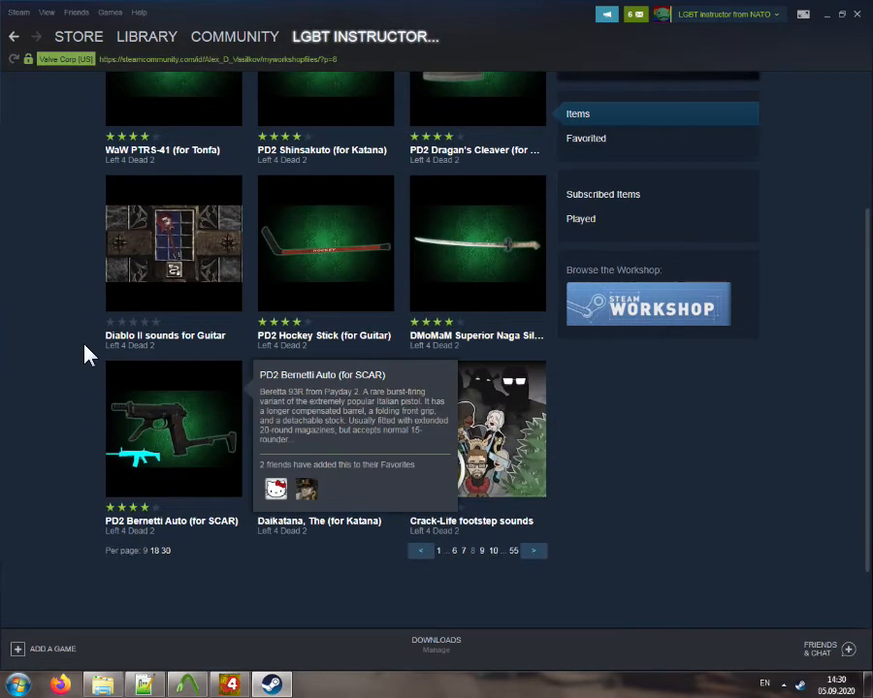
scroll(5, 296, "down", 5)
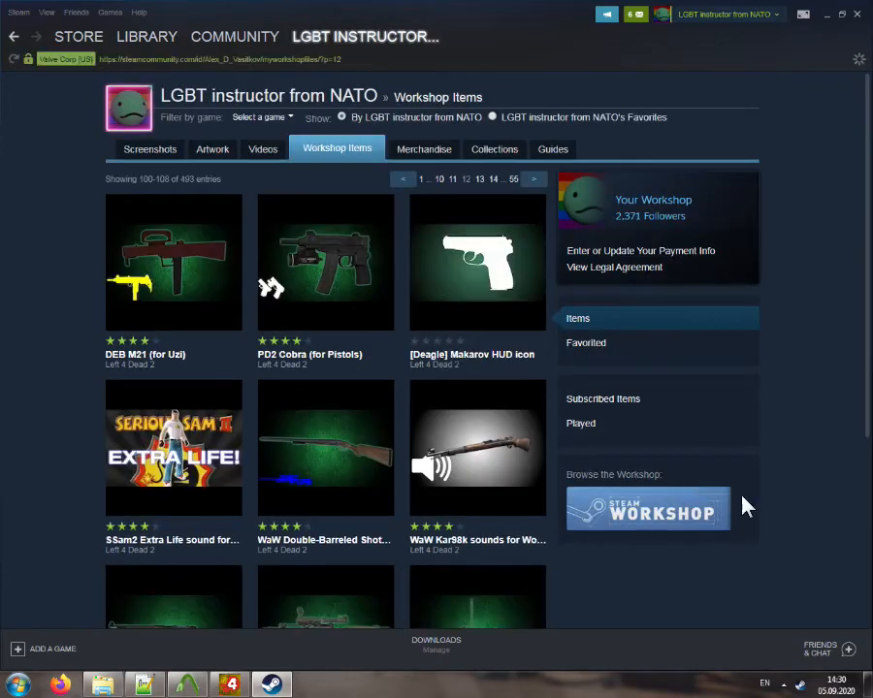
scroll(794, 412, "down", 3)
scroll(805, 415, "up", 3)
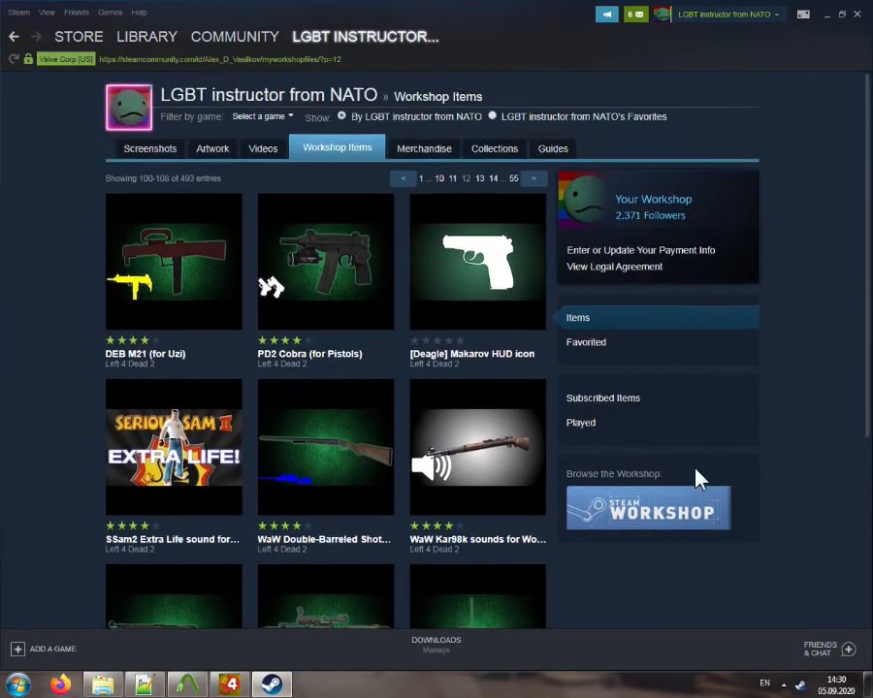
Check that Left 4 Dead 2 has loaded, close the Steam Workshop window and return to the game's main menu
left_click(231, 685)
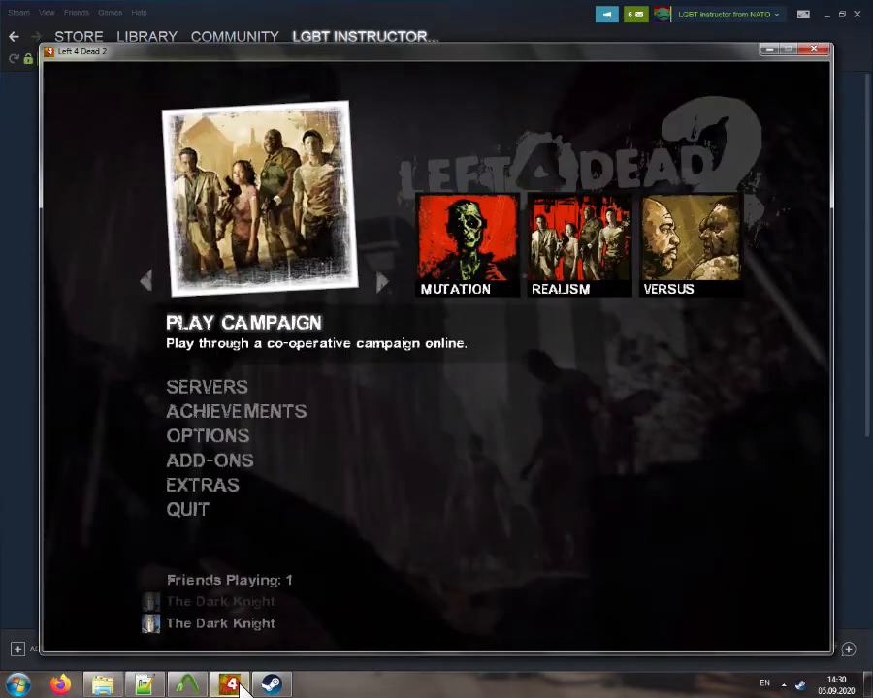
left_click(272, 685)
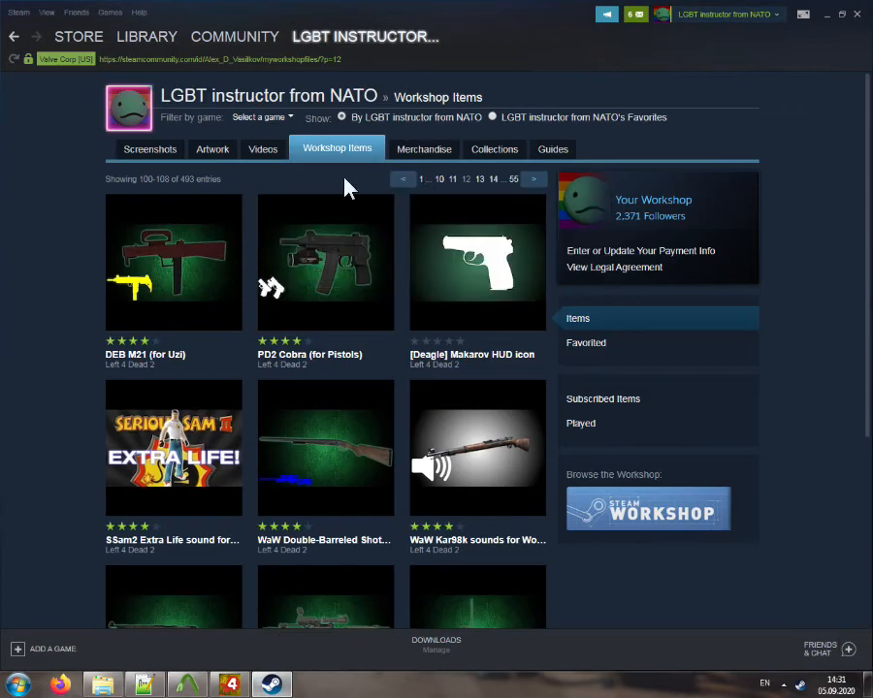
left_click(857, 14)
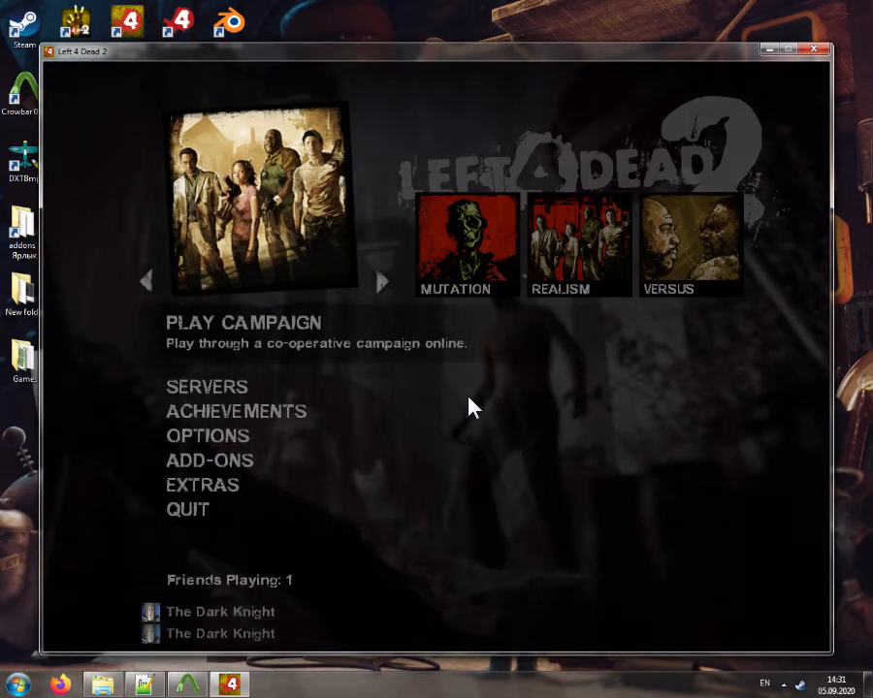
Disable the conflicting add-ons [AAA] New Arms (L4D Survivors) and Thompson M1928A1, and return to the main menu
left_click(249, 466)
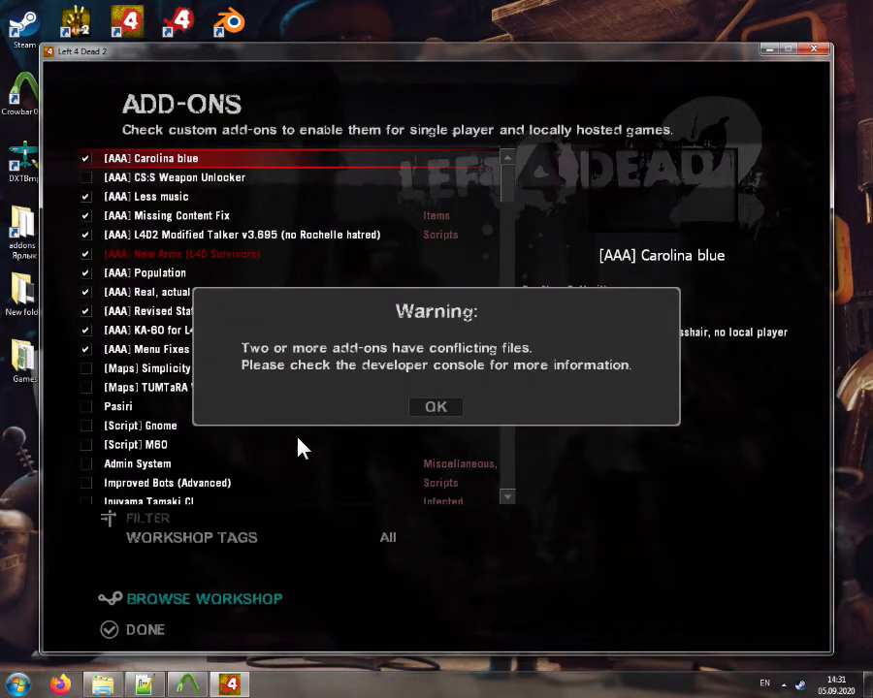
left_click(436, 407)
left_click(245, 254)
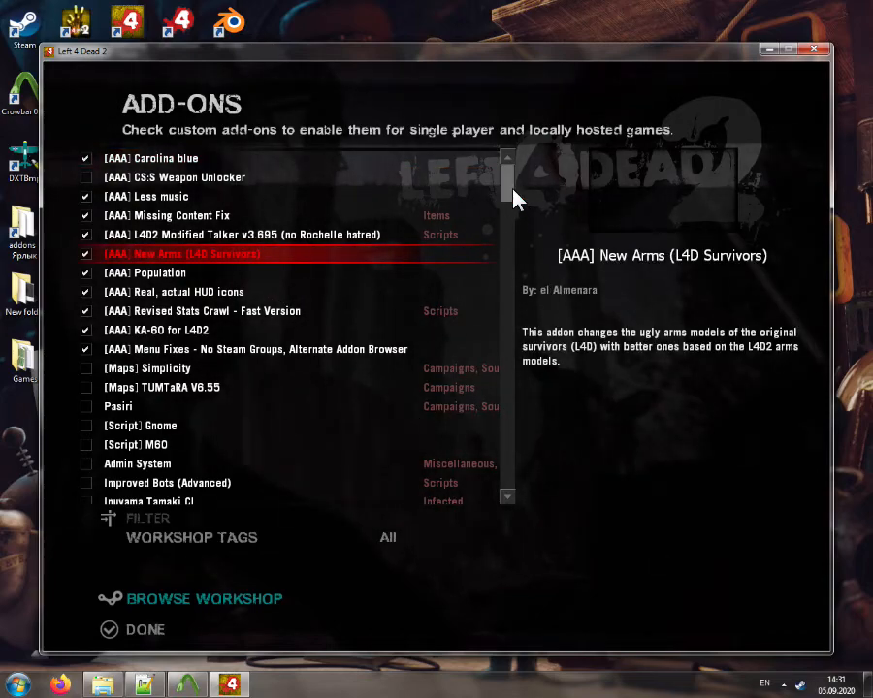
left_click_drag(513, 190, 505, 478)
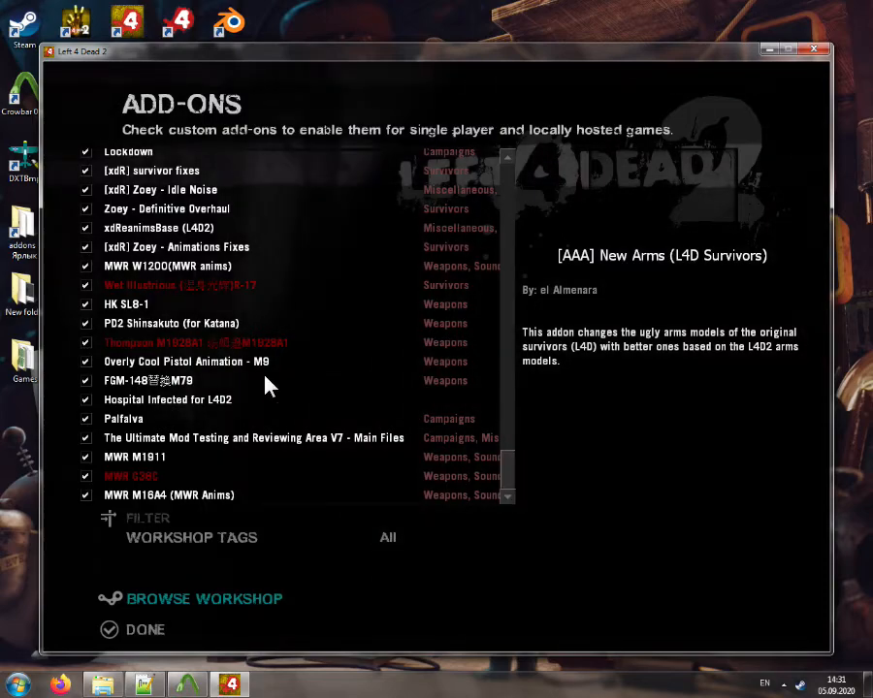
left_click(224, 343)
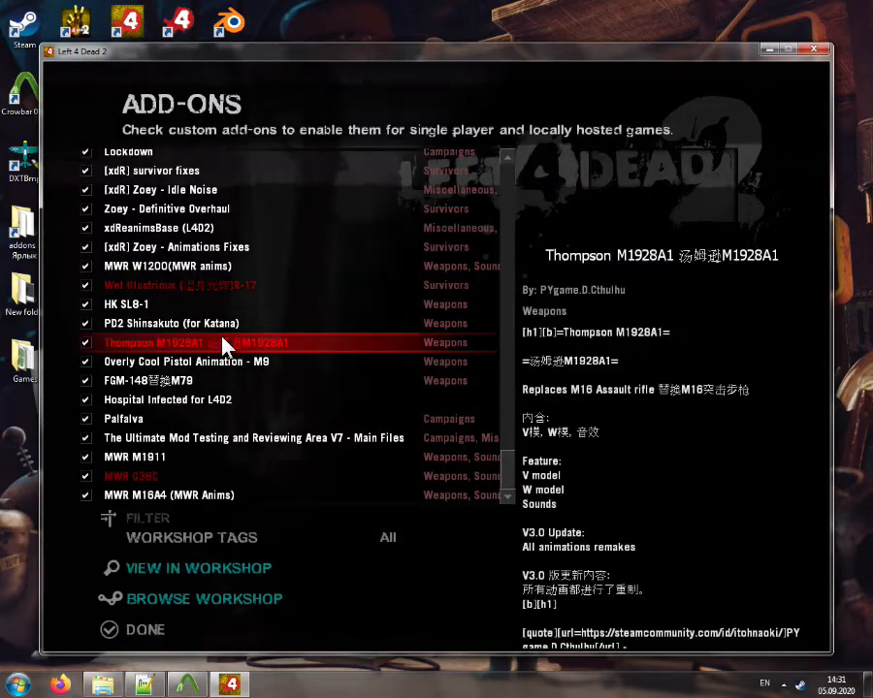
left_click(87, 344)
scroll(506, 209, "up", 10)
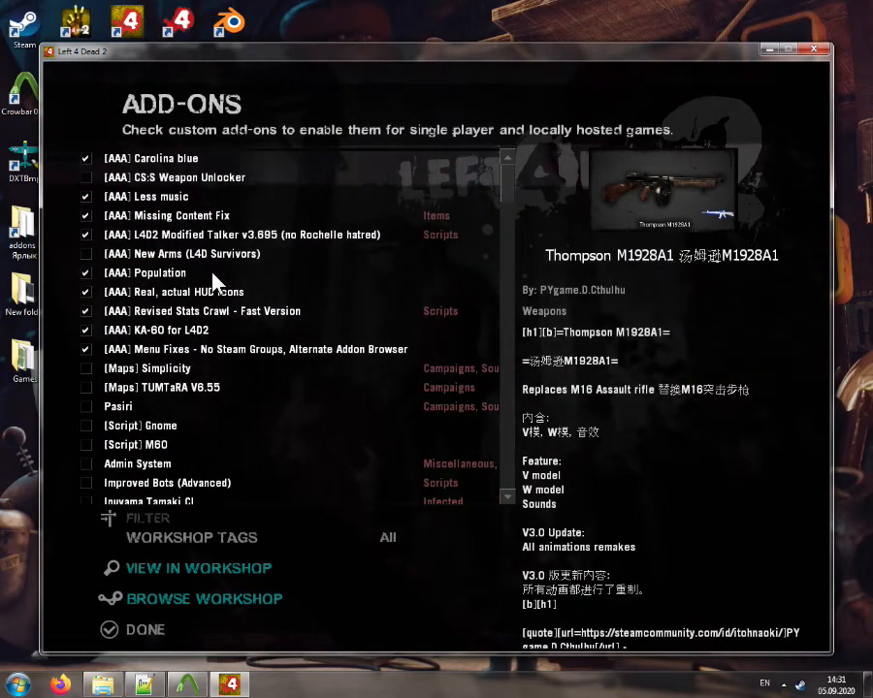
left_click_drag(507, 199, 500, 160)
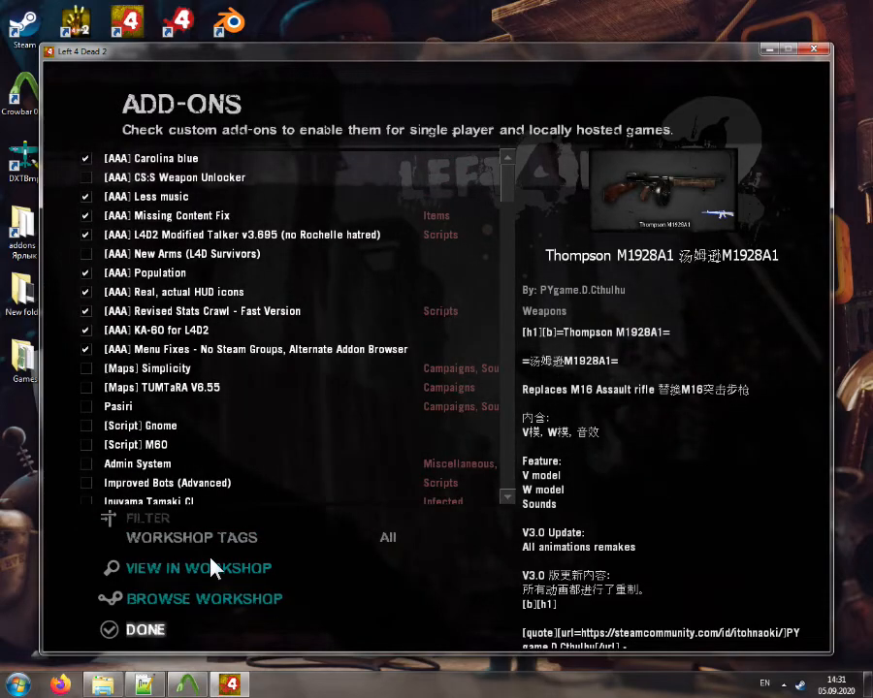
key("Escape")
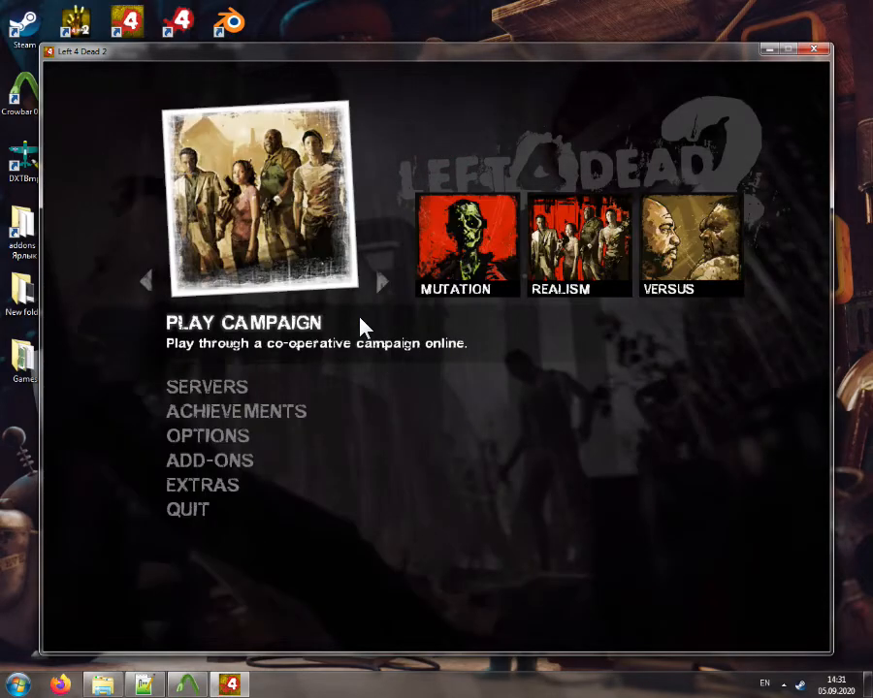
Load the tumtara test map through the developer console
key("grave")
type("map tum")
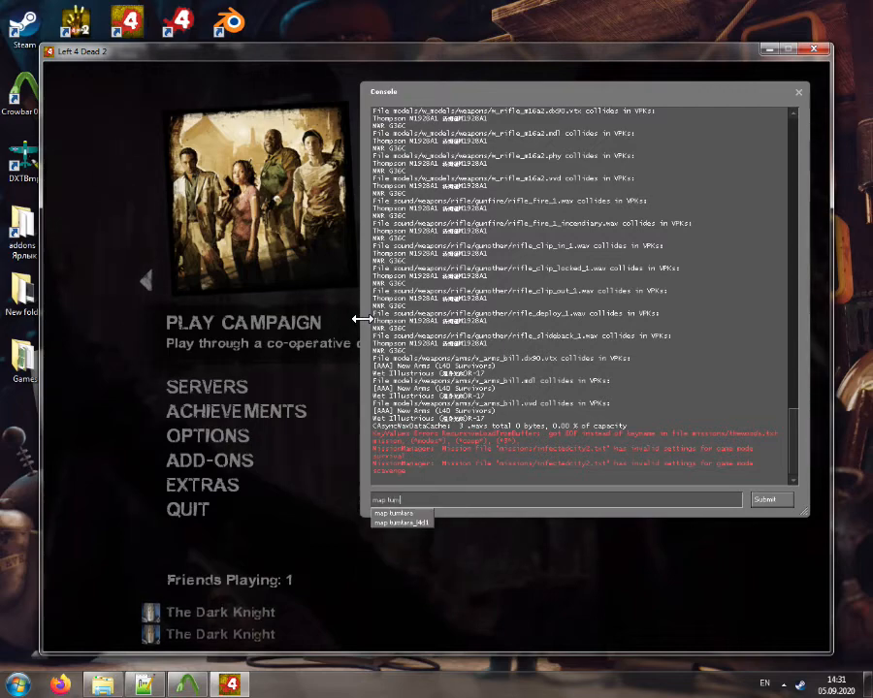
key("Return")
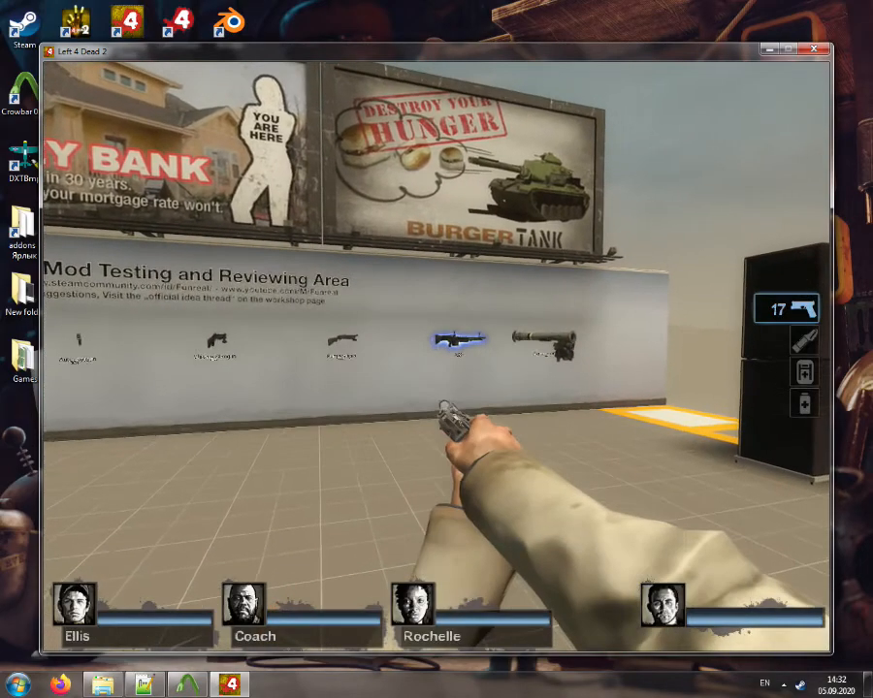
Take the grenade launcher from the weapon wall and fire two test shots across the area
key("w")
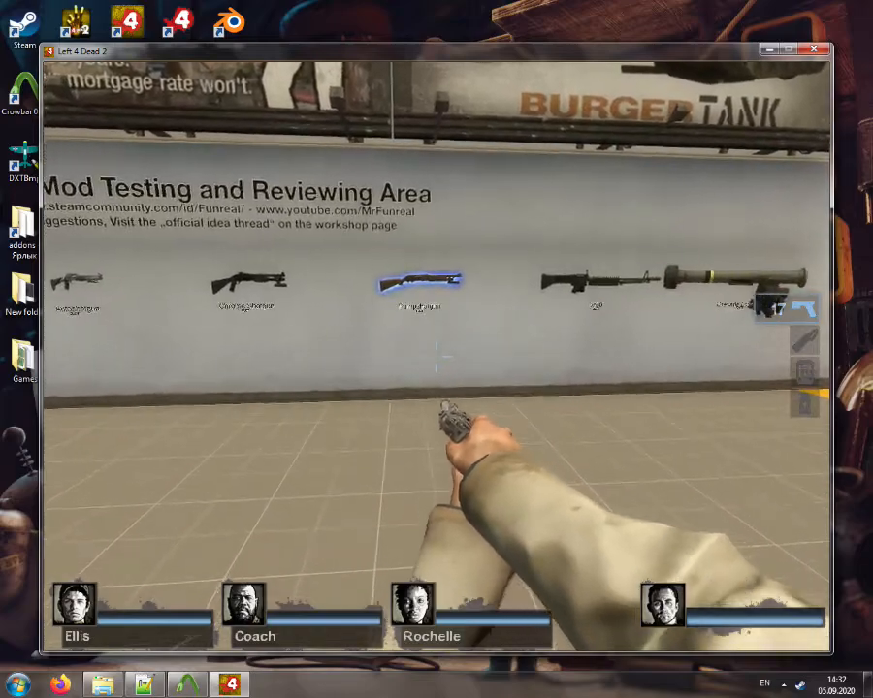
key("e")
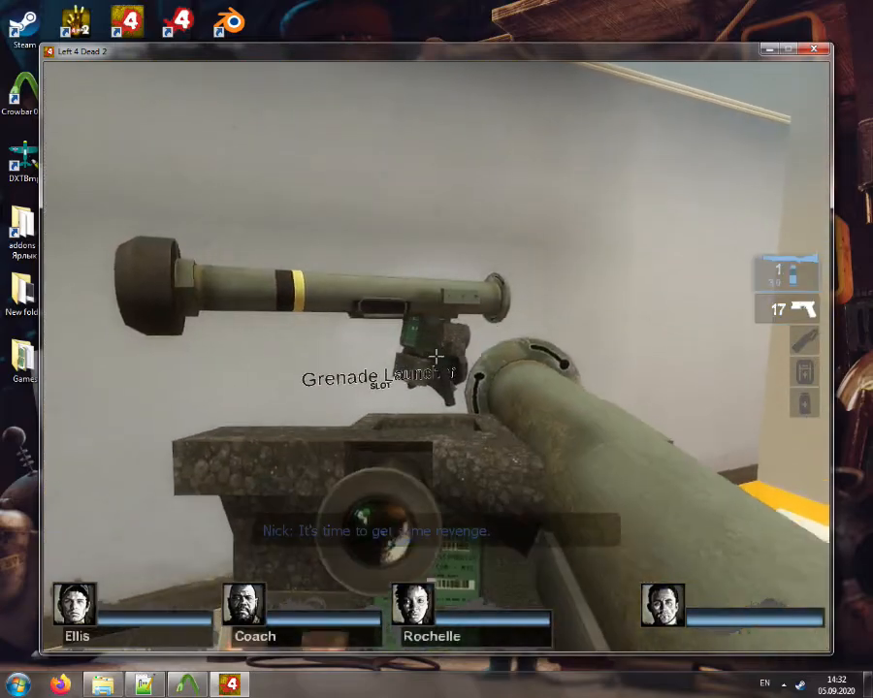
key("w")
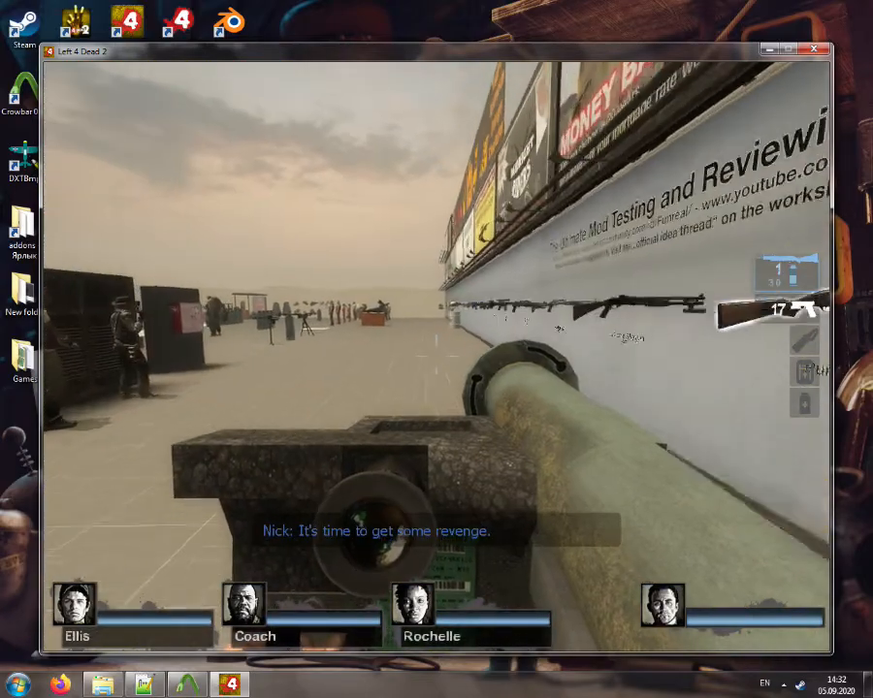
key("w")
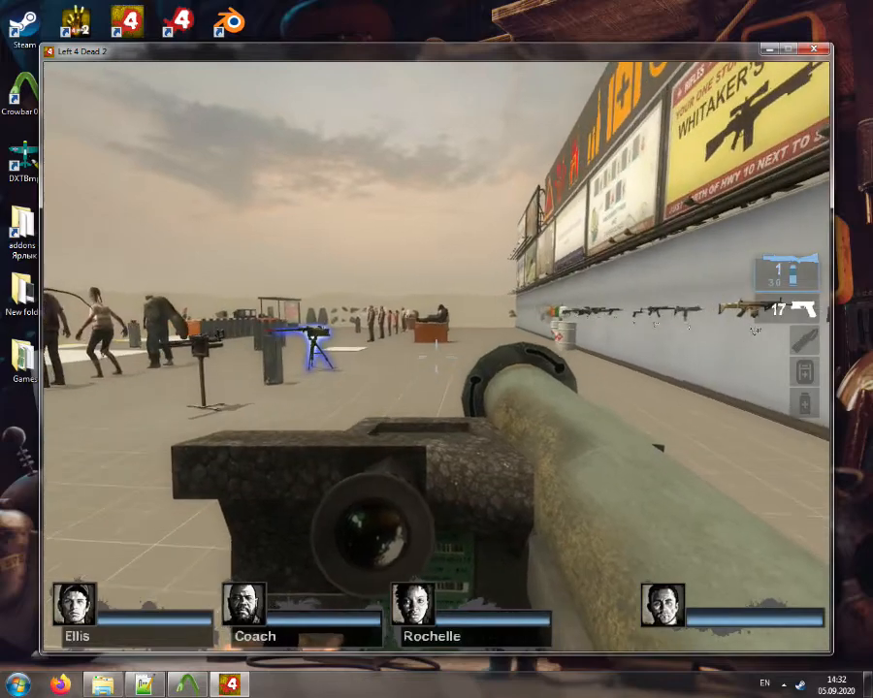
left_click(436, 356)
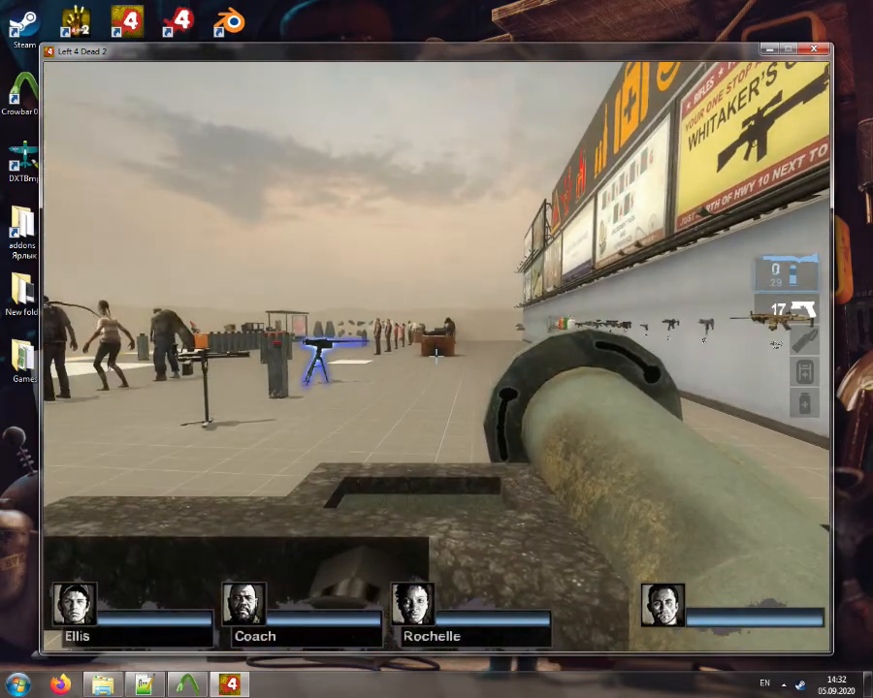
left_click(436, 356)
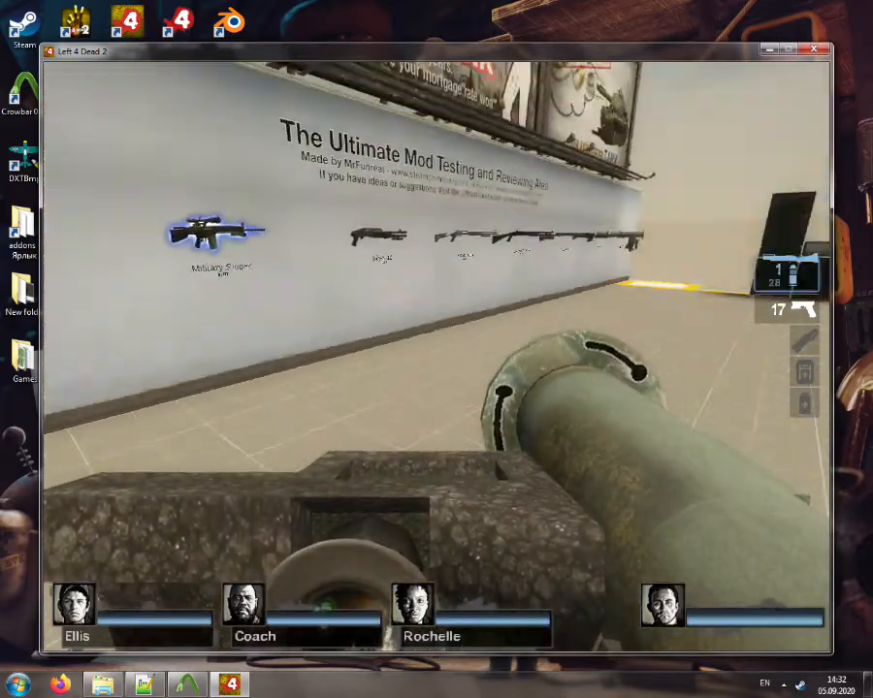
Walk along the weapon wall to the AK-47 slot and examine the custom SCAR world model up close from both sides
key("w")
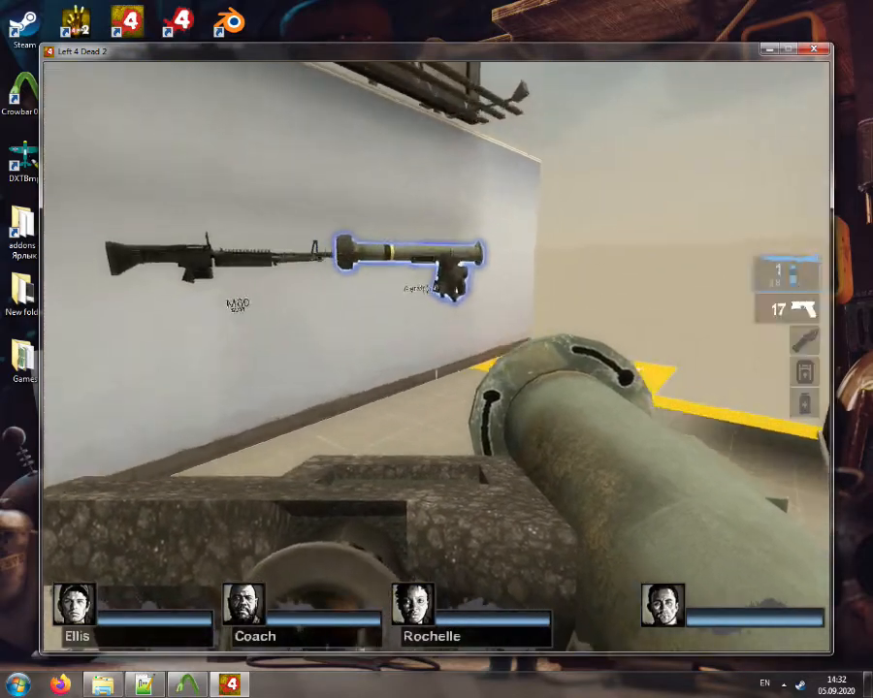
key("w")
right_click(437, 357)
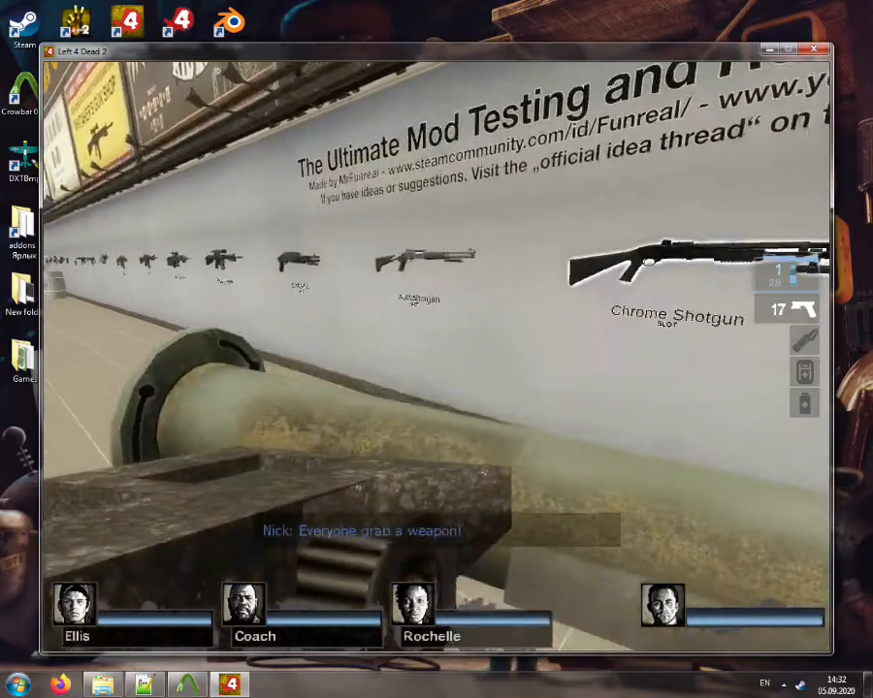
key("w")
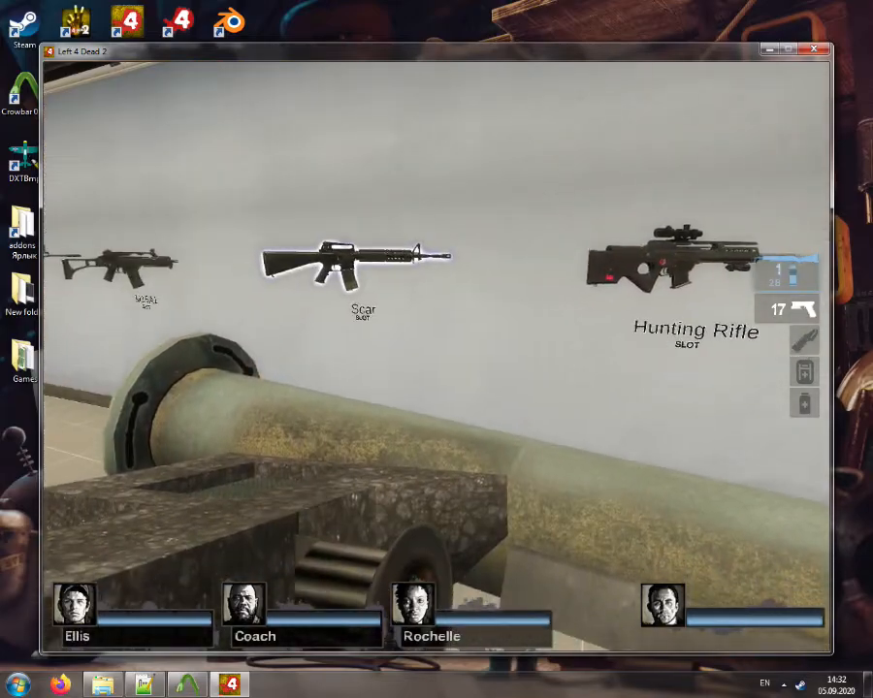
key("a")
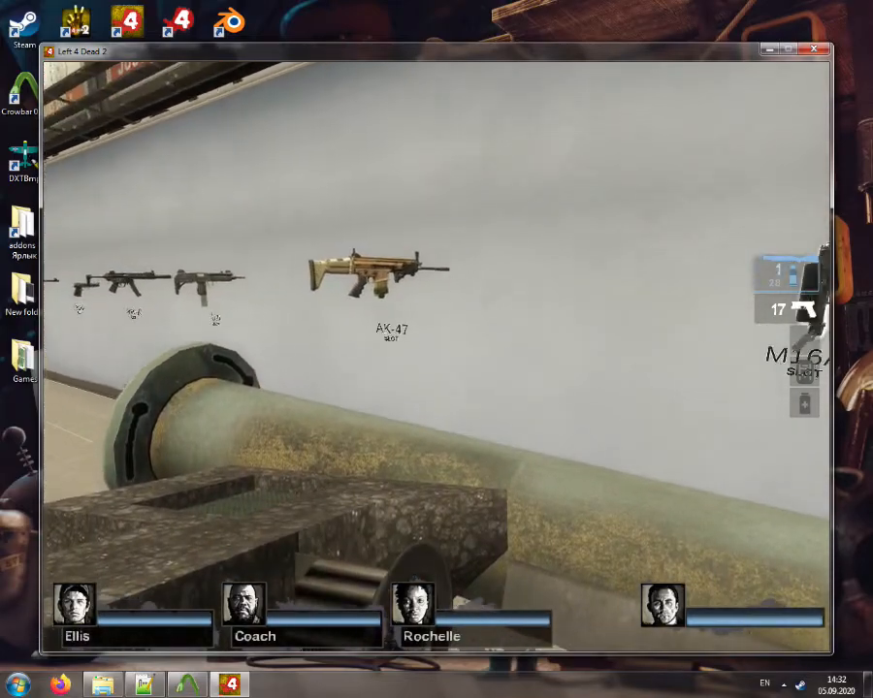
key("a")
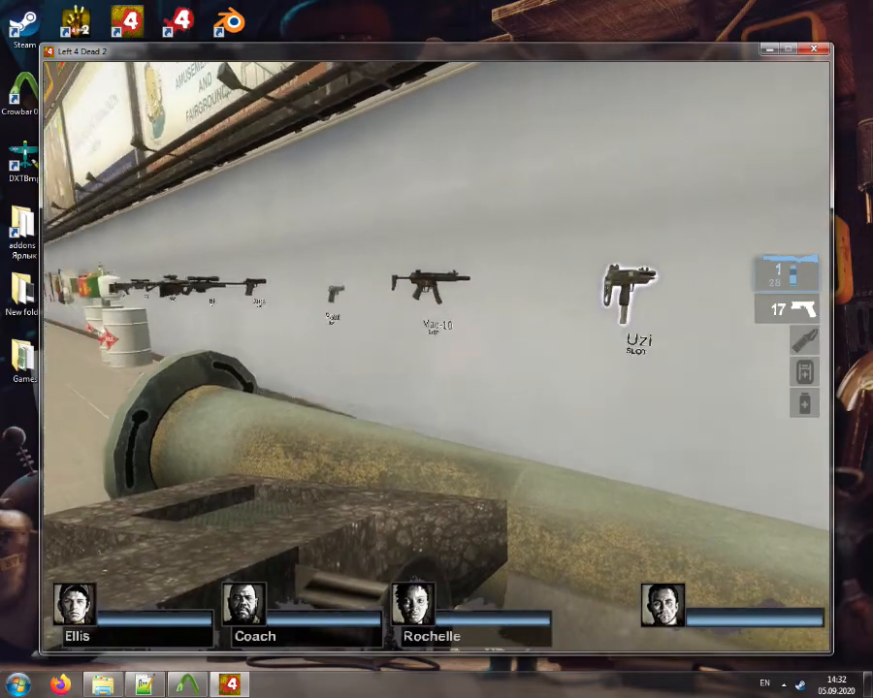
key("a")
key("d")
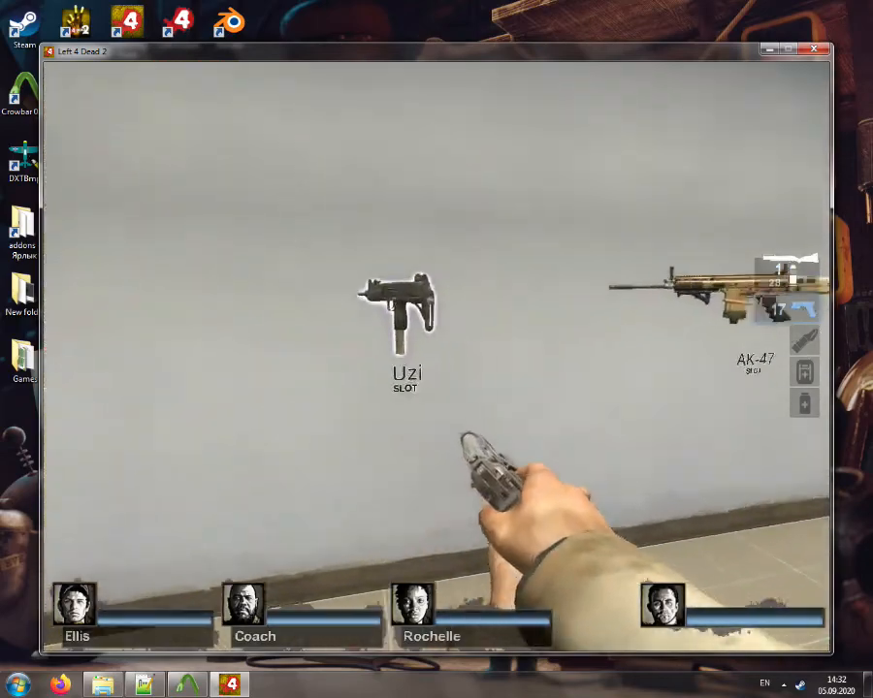
key("w")
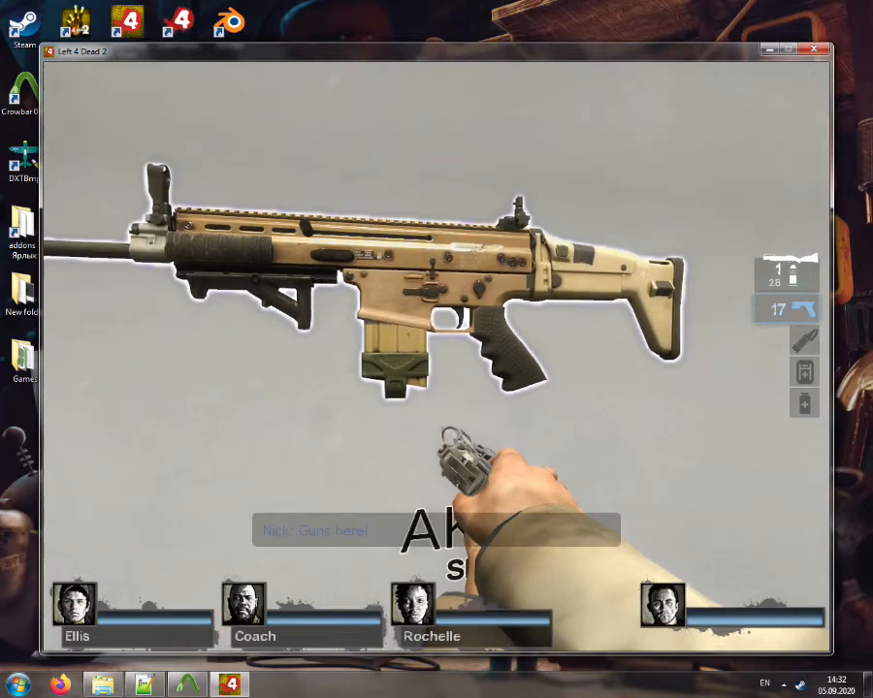
key("a")
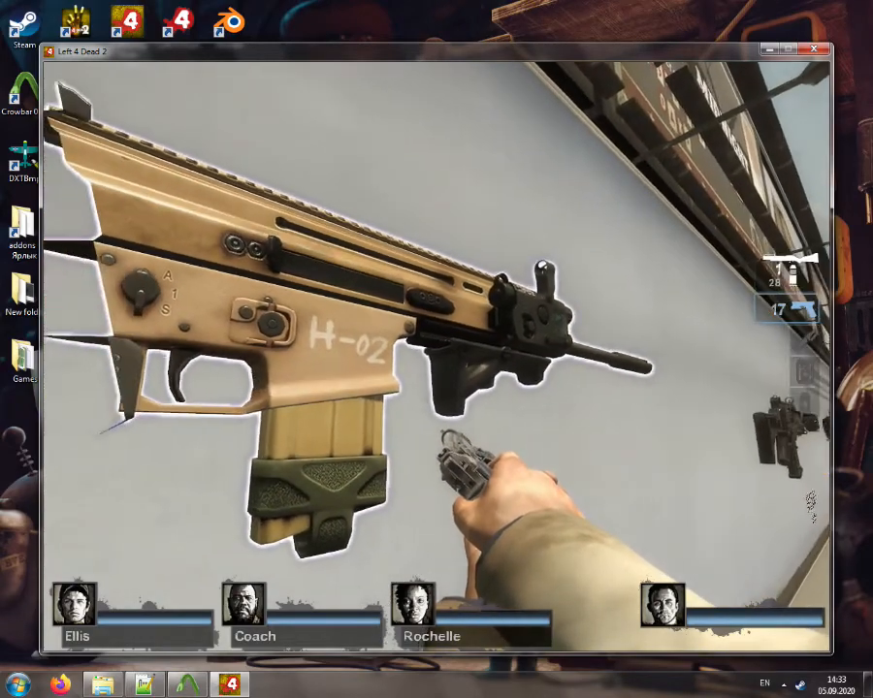
Pick up the SG552 from the weapon wall and carry it into the open area
key("s")
key("a")
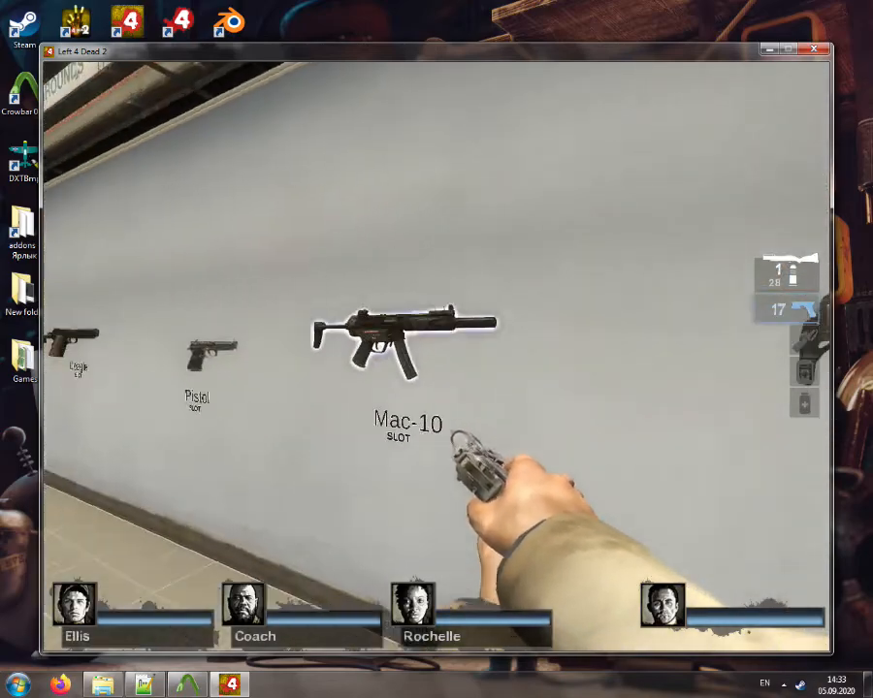
key("a")
key("w")
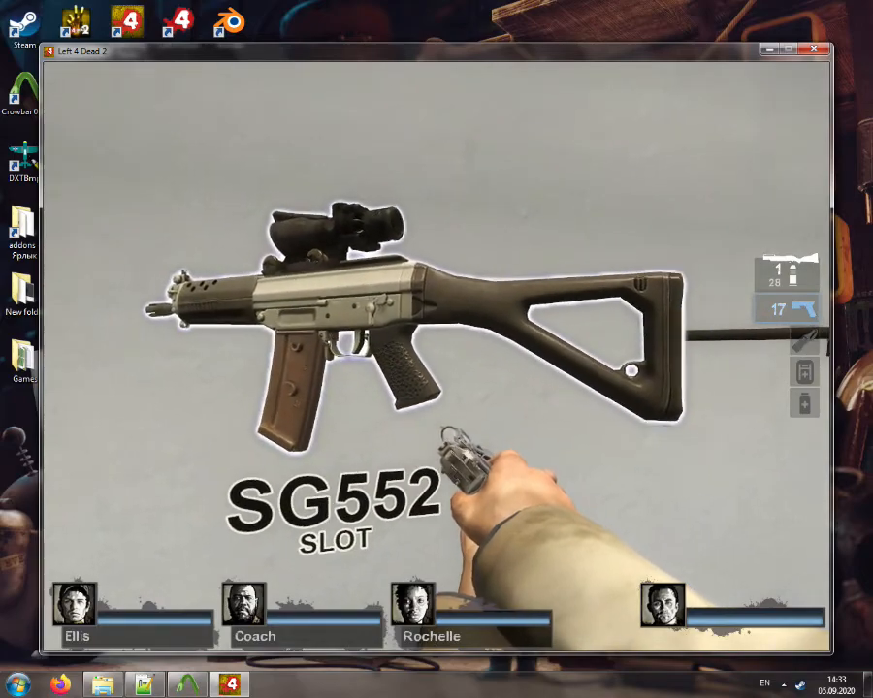
key("e")
key("s")
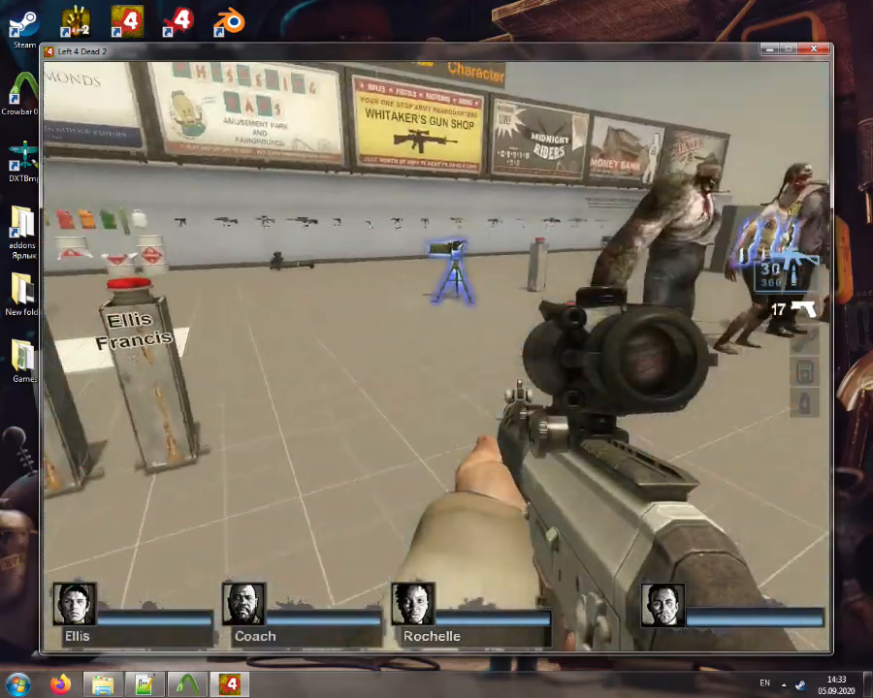
Return to the weapon wall and pick up the custom SCAR from the AK-47 slot
key("w")
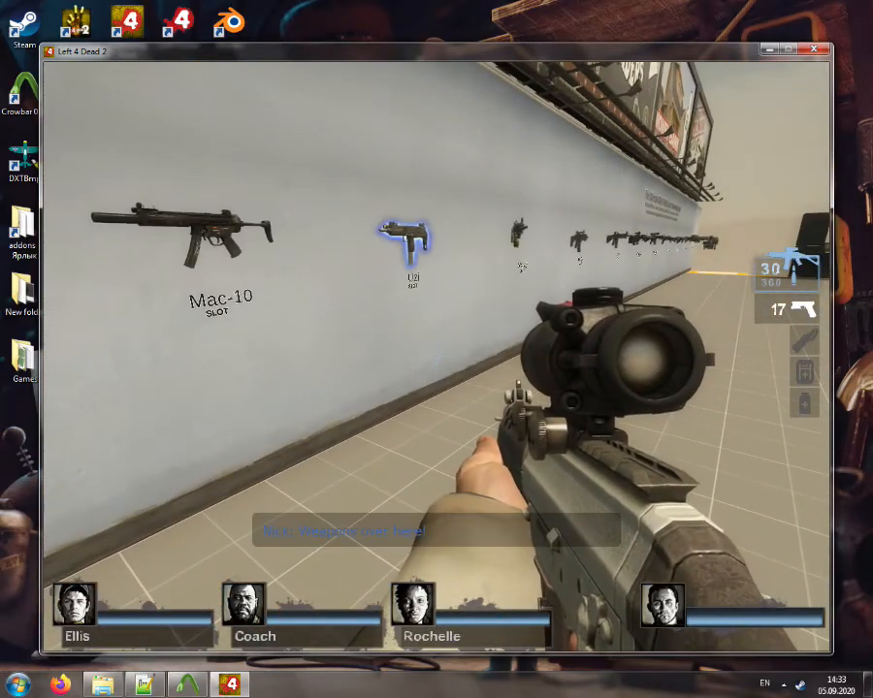
key("w")
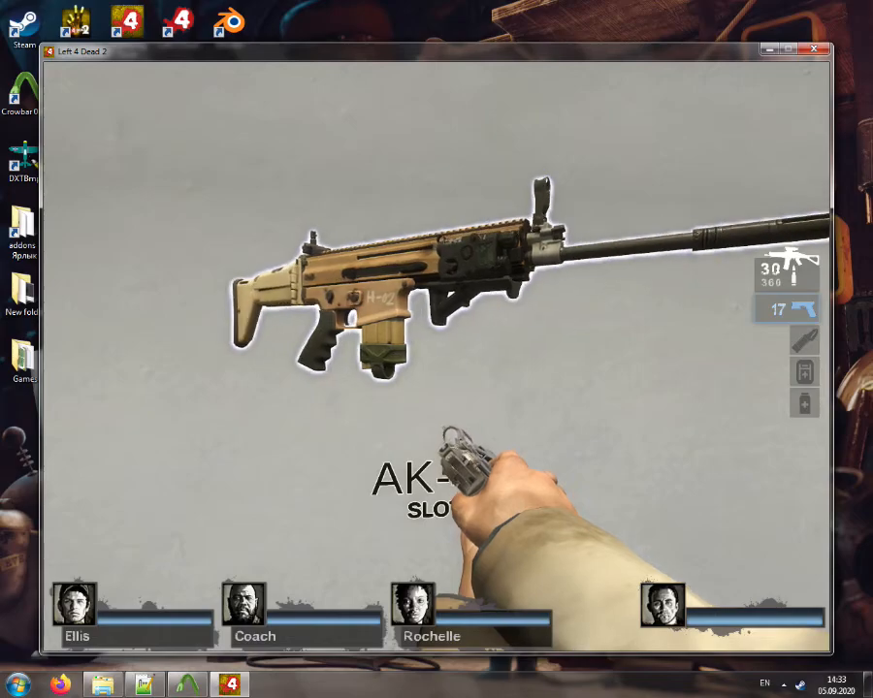
key("e")
Carry the SCAR across the open test area to examine its first-person view model
key("s")
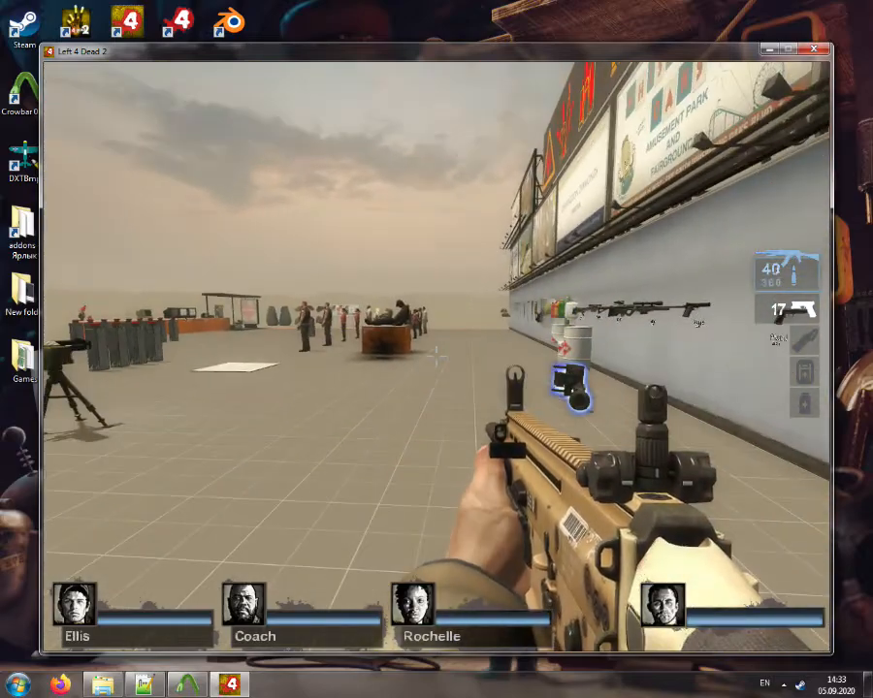
key("w")
key("w")
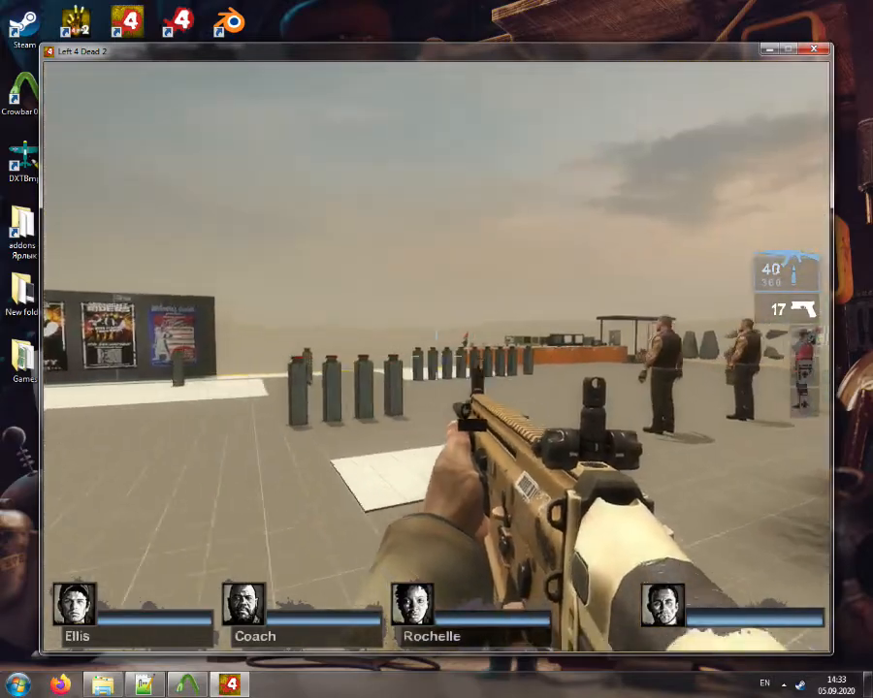
key("w")
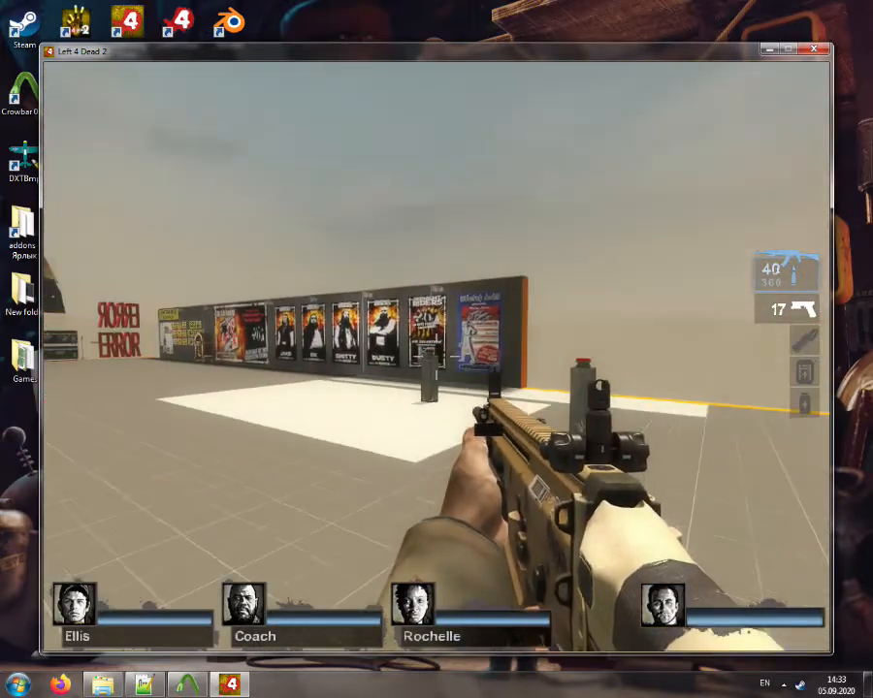
key("w")
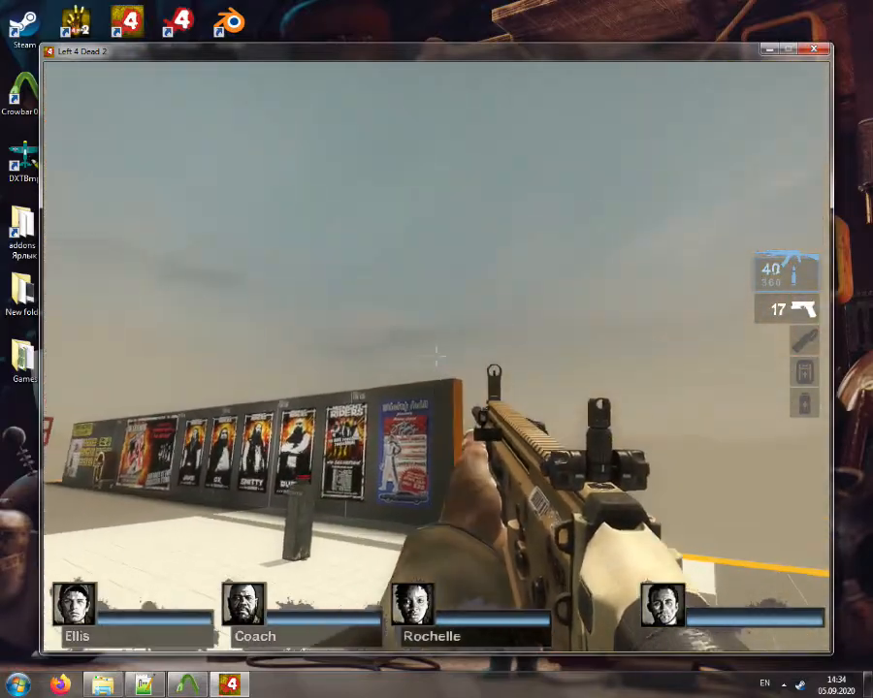
Fire the custom SCAR in bursts across the open test area and reload it to check its firing and reload animations
left_click(436, 358)
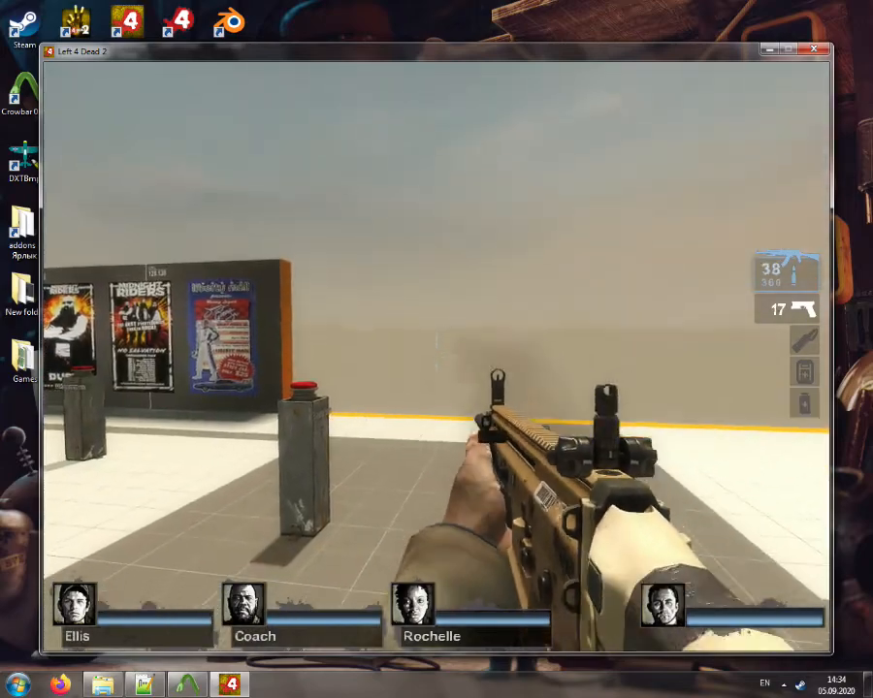
left_click(435, 358)
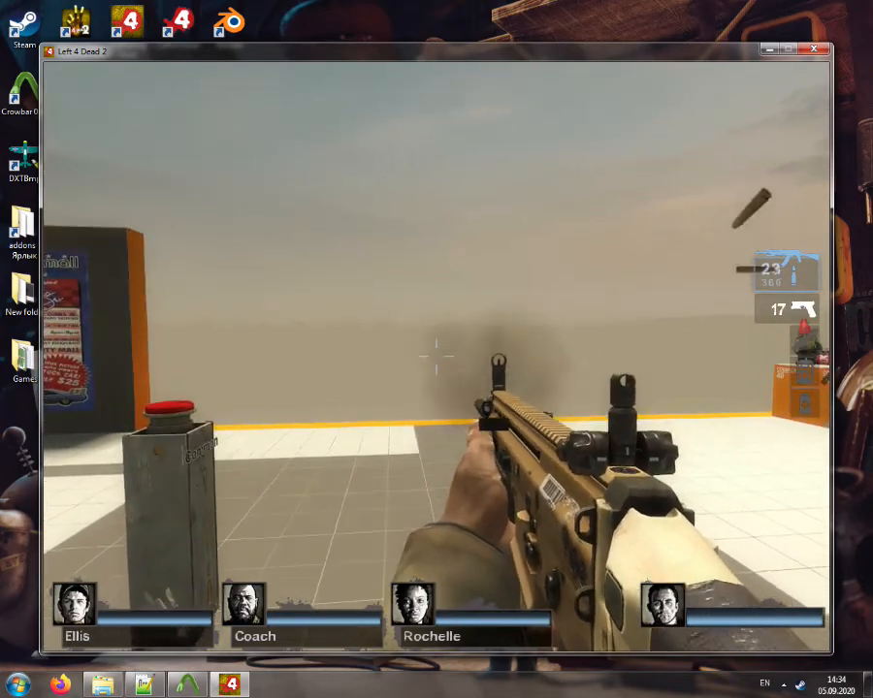
left_click(437, 356)
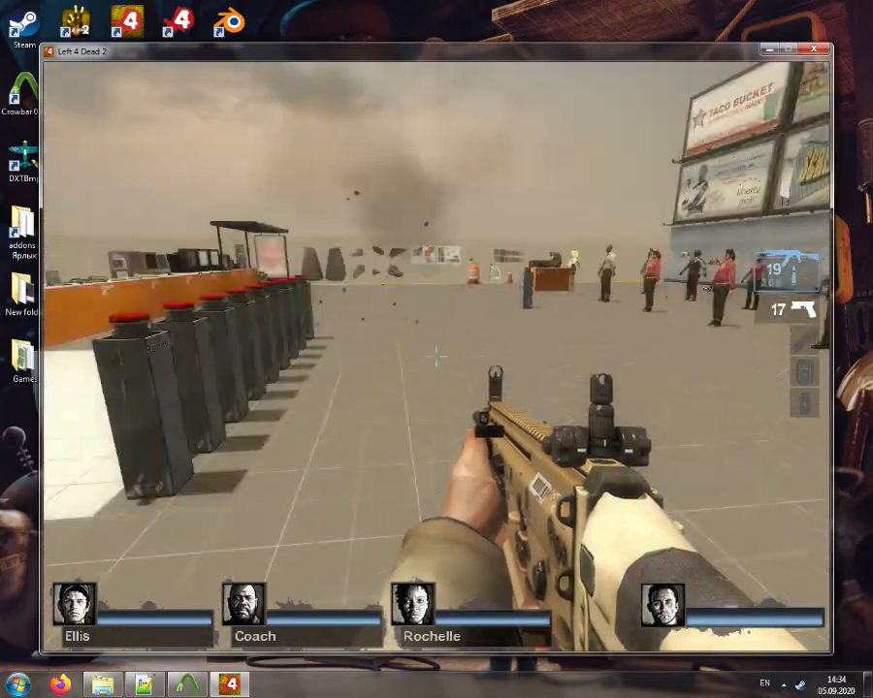
key("r")
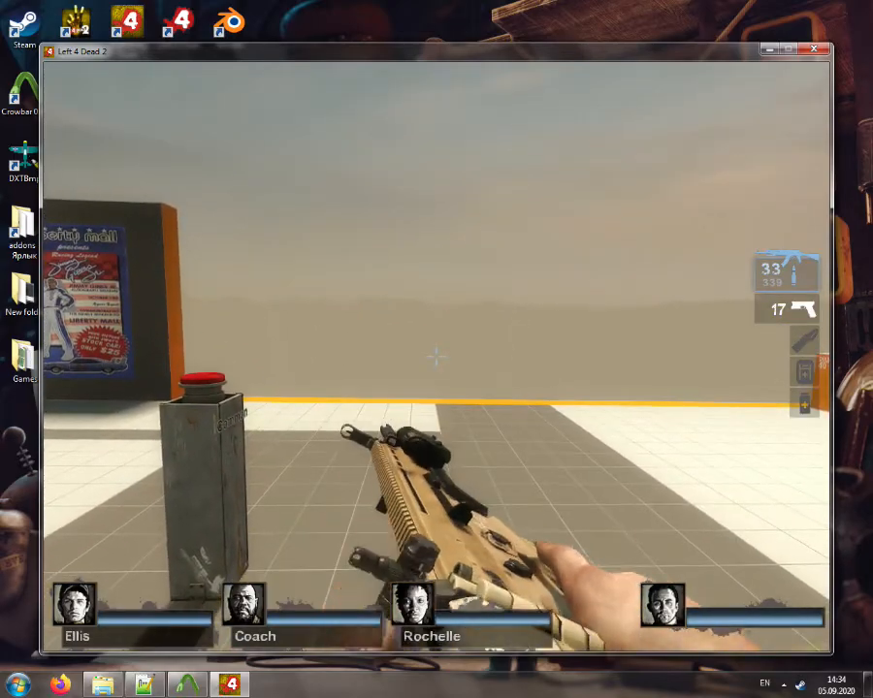
Walk to the weapon wall and fire the SCAR along it to check the weapon while moving
key("w")
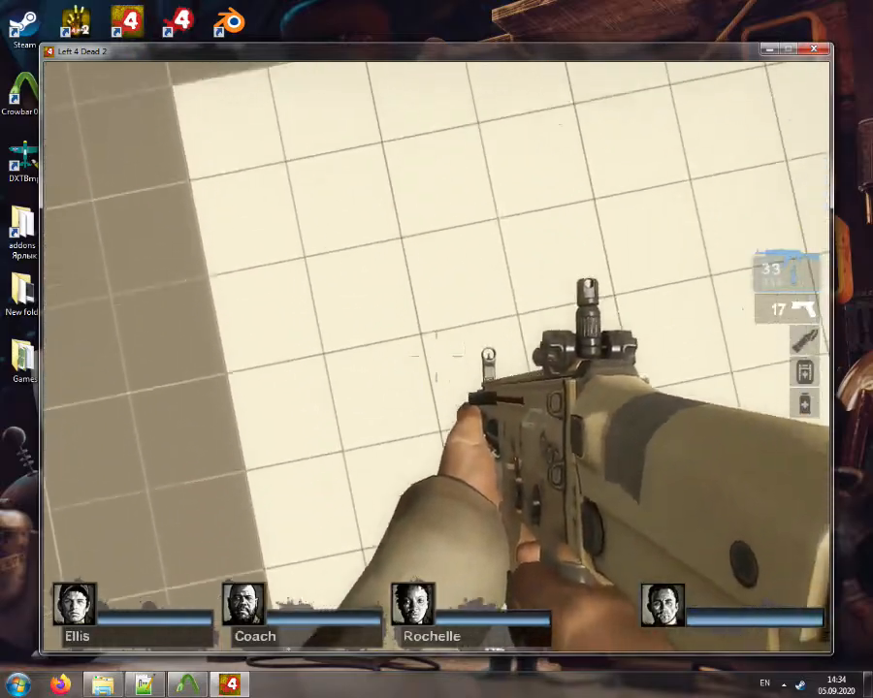
key("w")
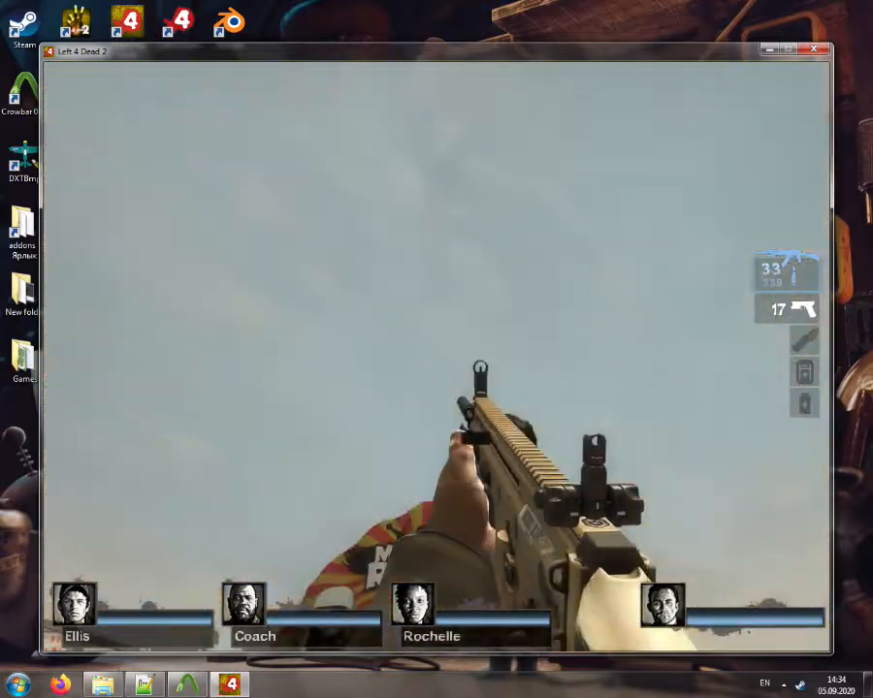
key("w")
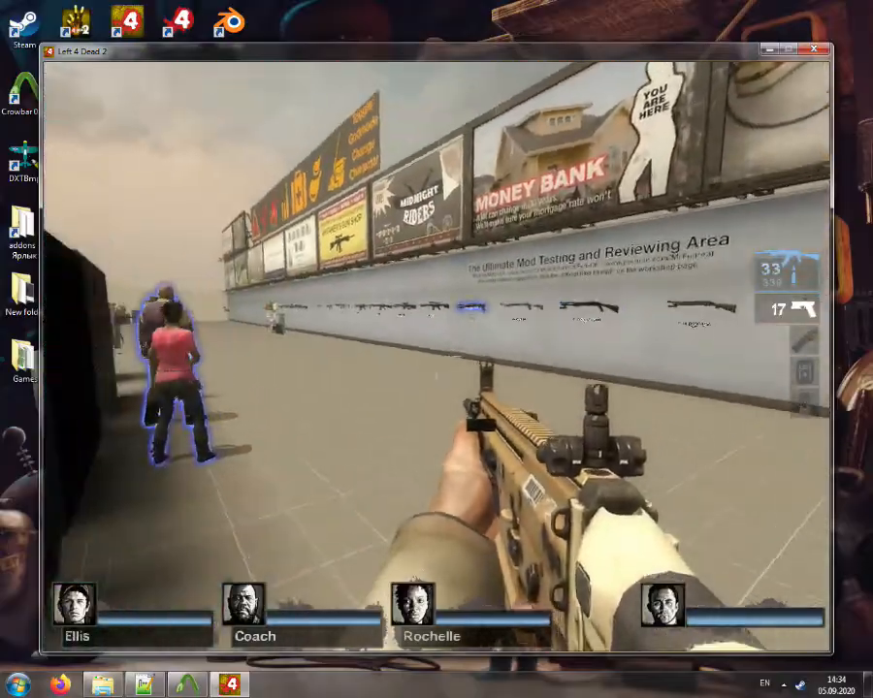
key("w")
left_click(436, 357)
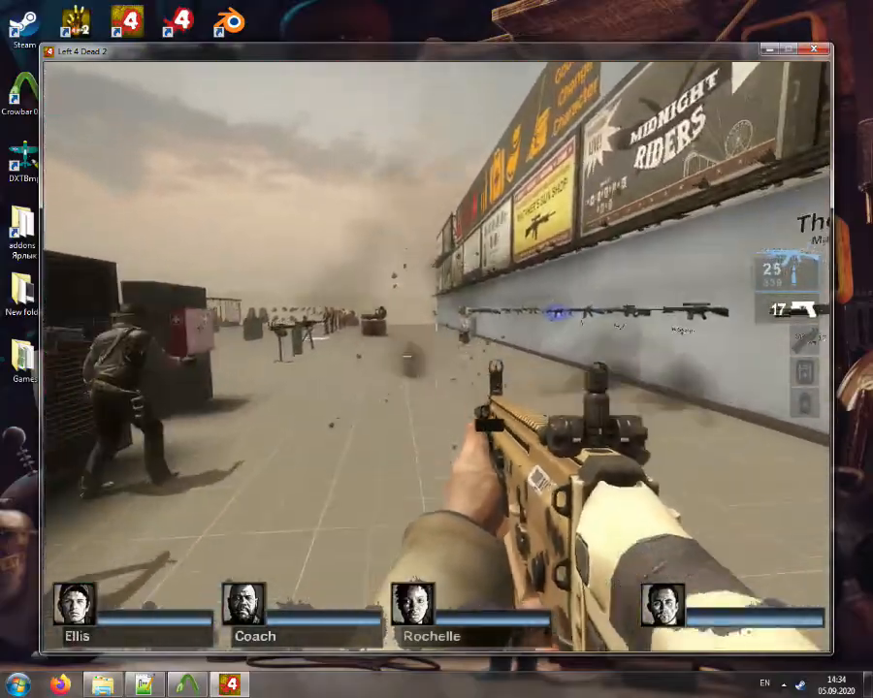
left_click(437, 357)
left_click(437, 357)
key("w")
left_click(437, 357)
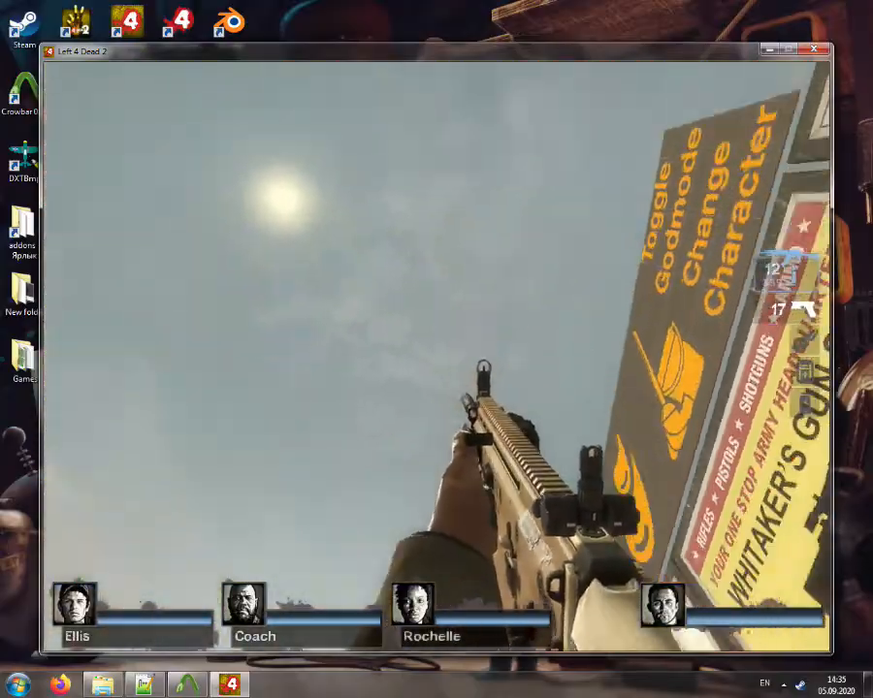
Fire the SCAR into the sky beside the billboards and reload it to examine the reload animation
key("w")
key("r")
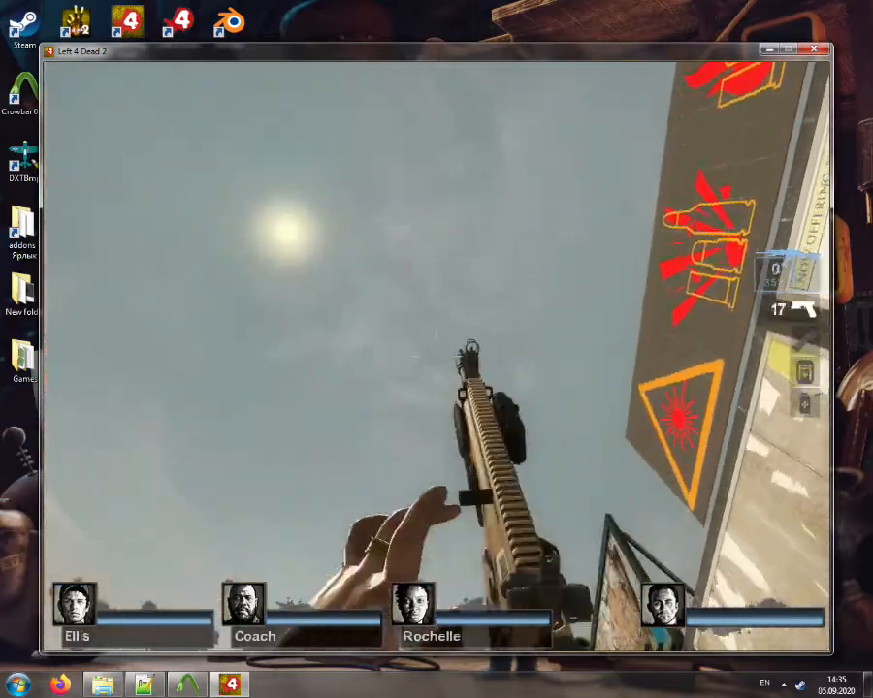
key("w")
left_click(437, 357)
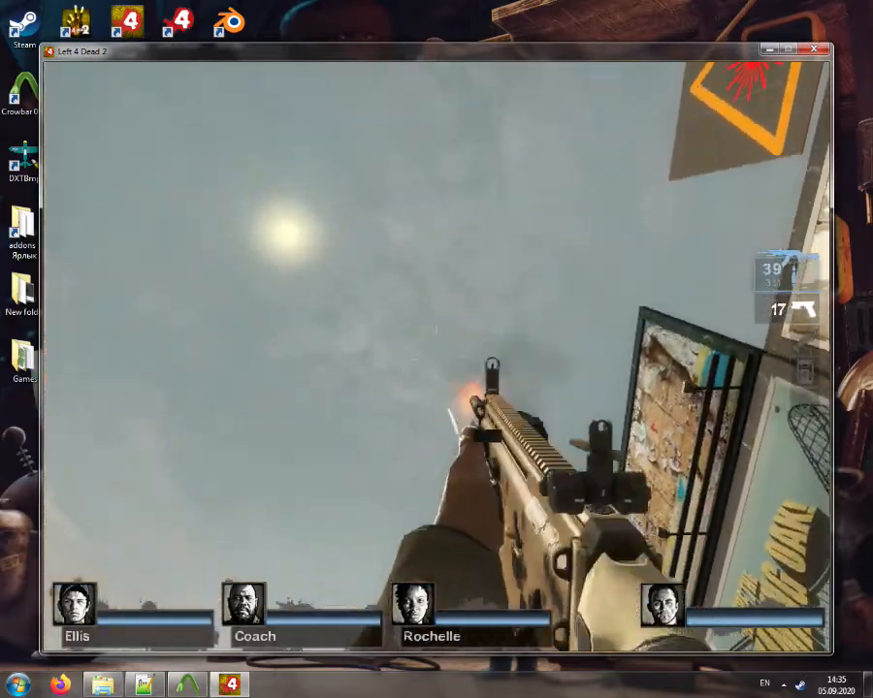
key("r")
key("w")
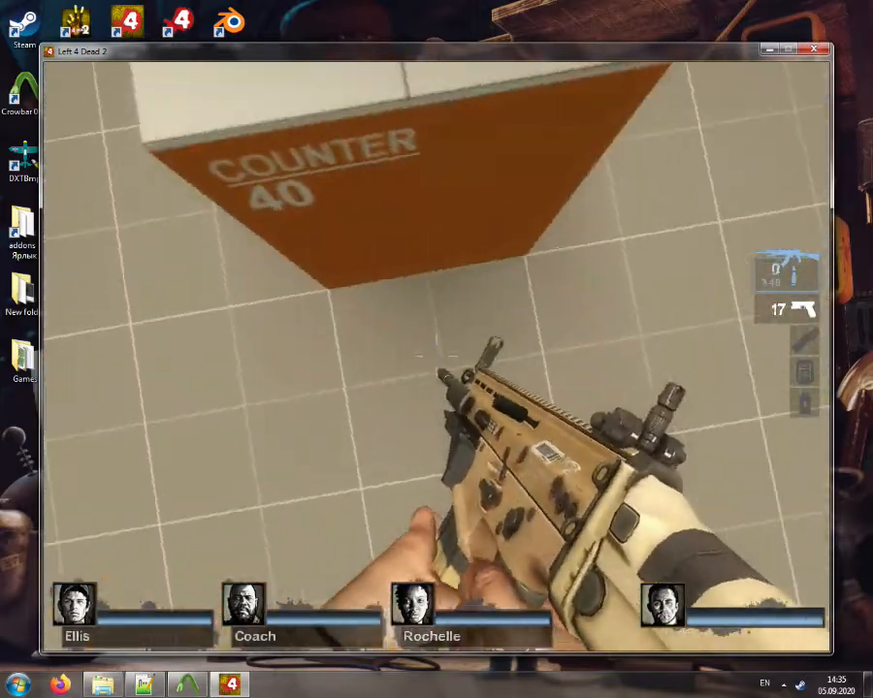
Walk toward the Midnight Riders stage, empty the SCAR's magazine and reload it
key("w")
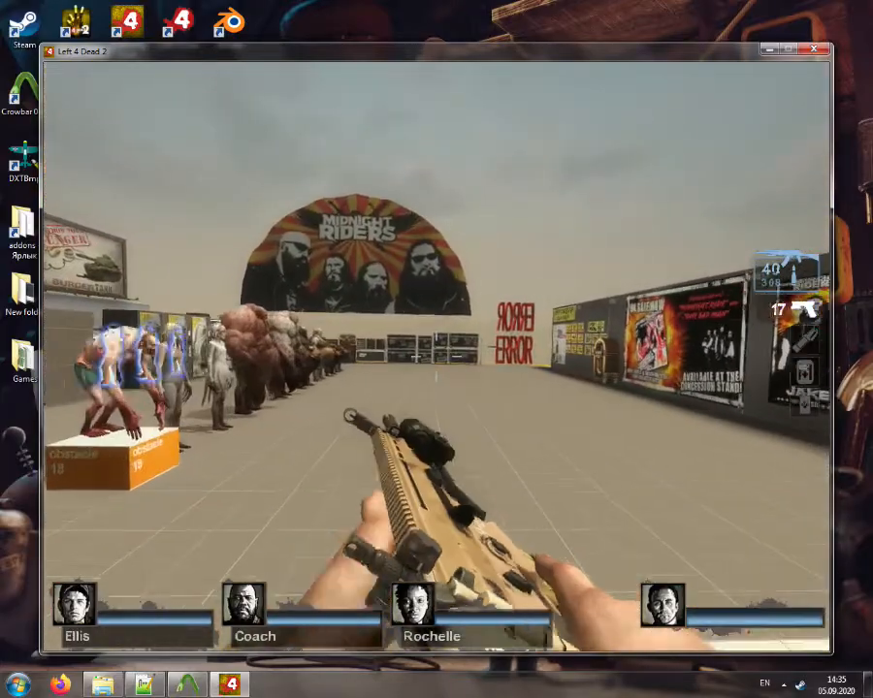
key("w")
left_click(436, 357)
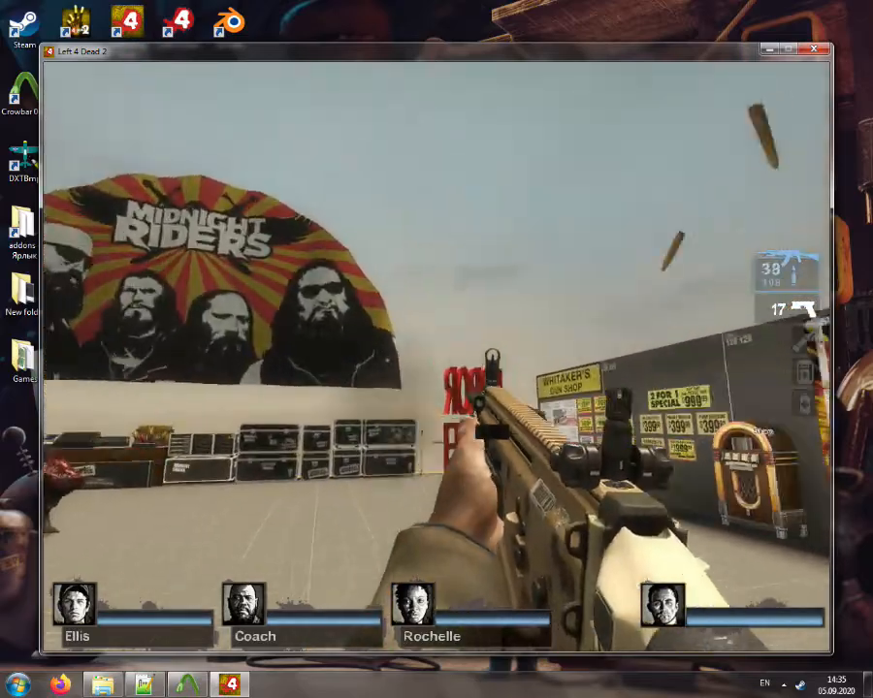
left_click_drag(437, 357, 437, 357)
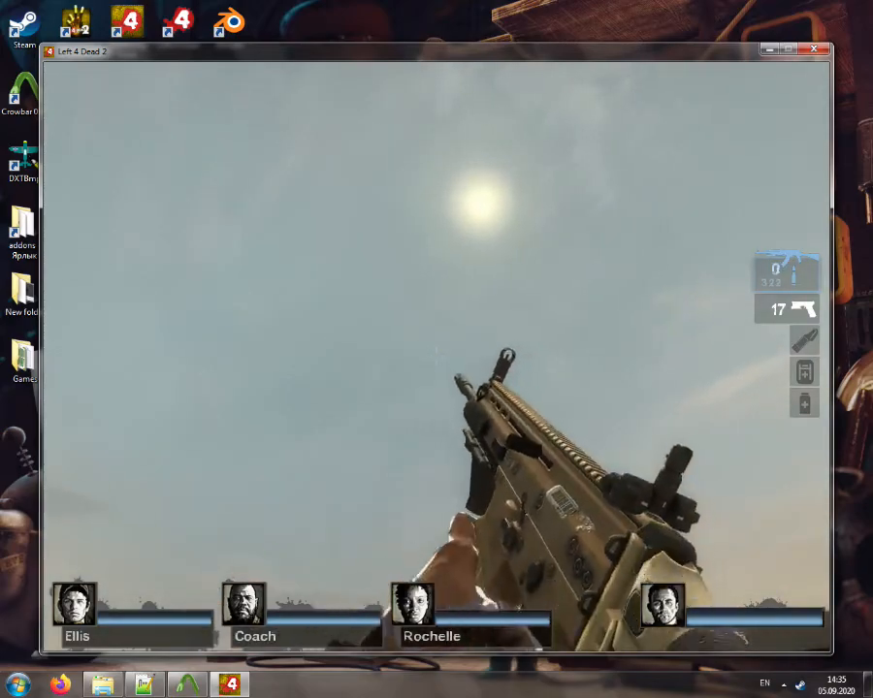
key("w")
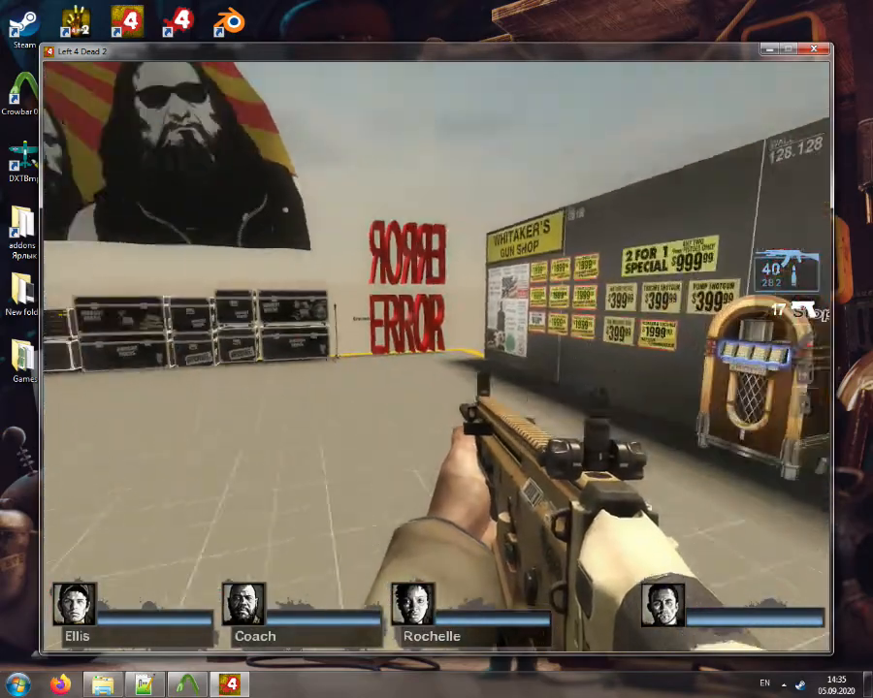
Return along the weapon wall, equip the SCAR with the Laser Sight upgrade, and test-fire and reload it
key("w")
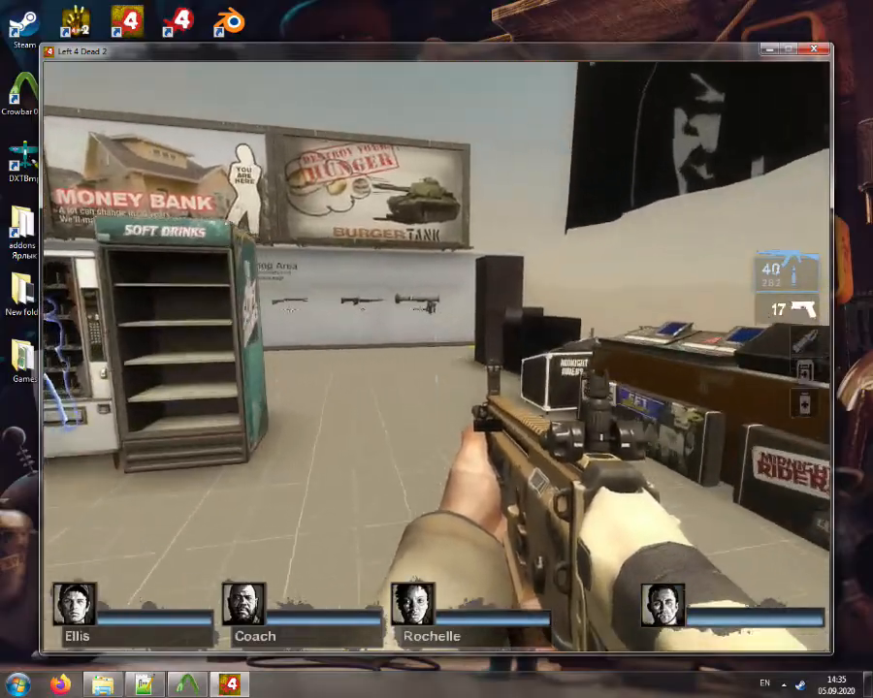
key("w")
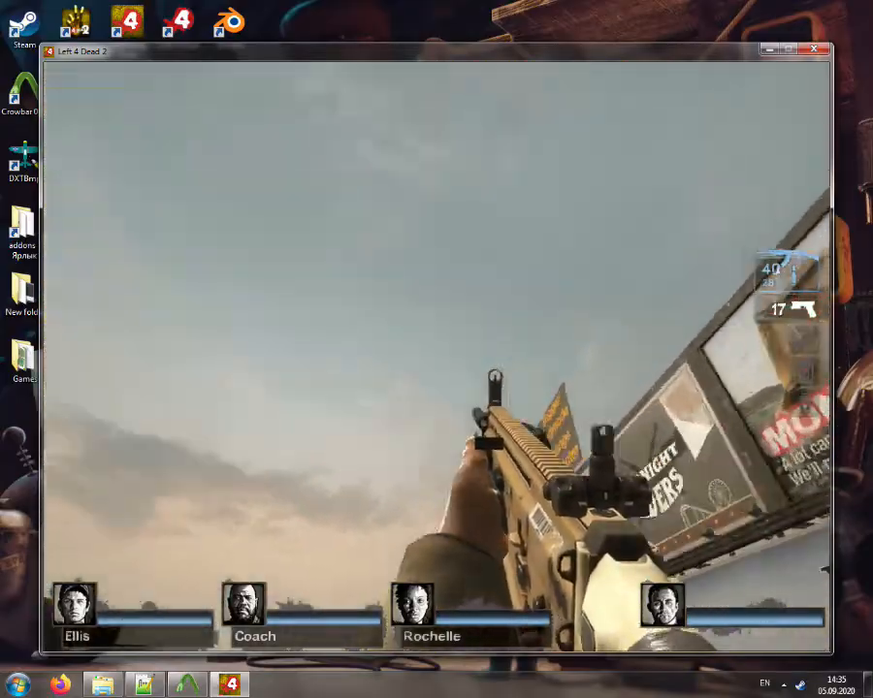
key("w")
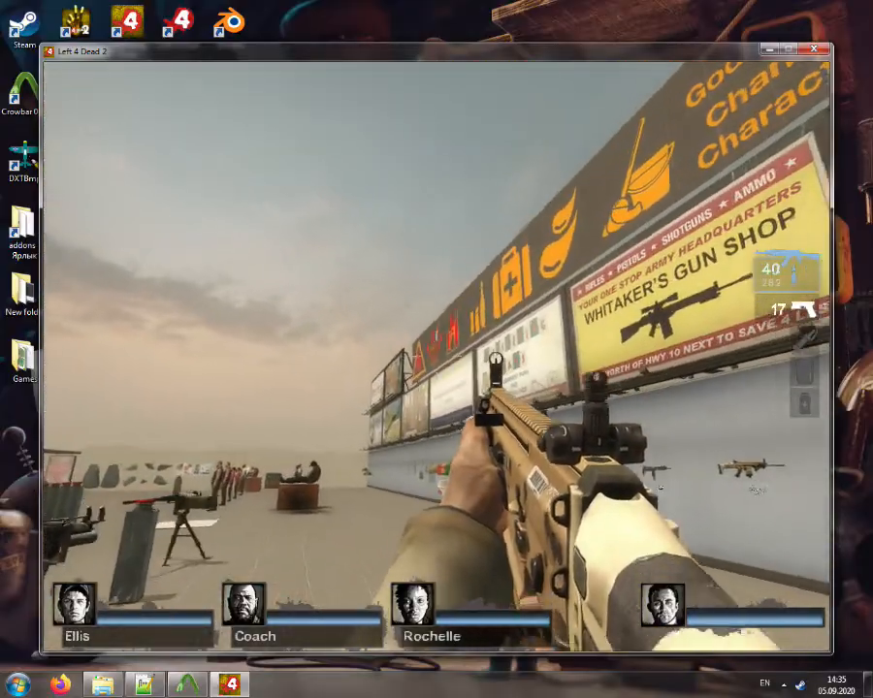
key("w")
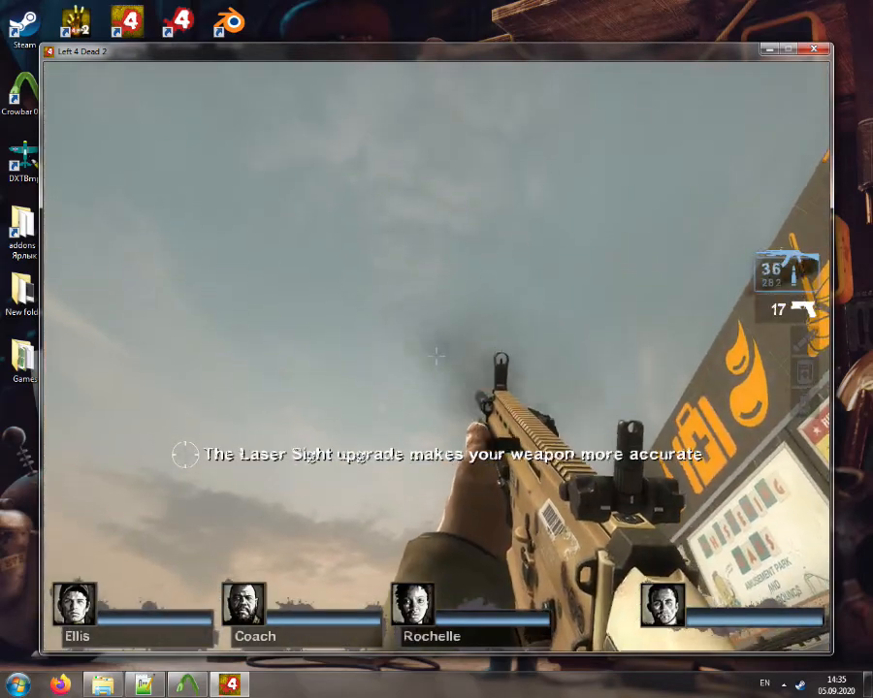
left_click(437, 357)
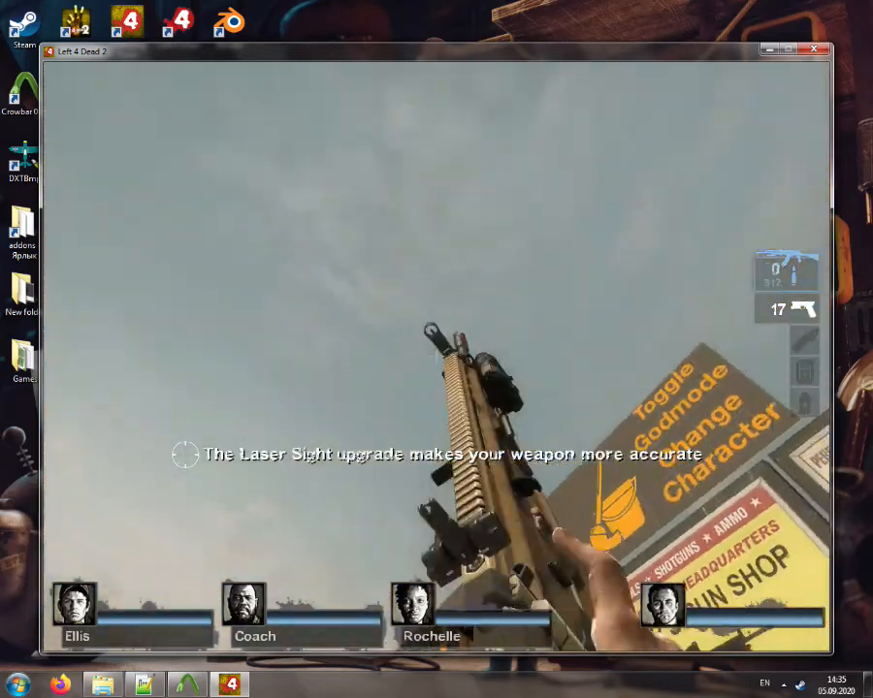
Carry the laser-equipped SCAR past the end of the weapon wall and check its laser beam in the dark area
key("w")
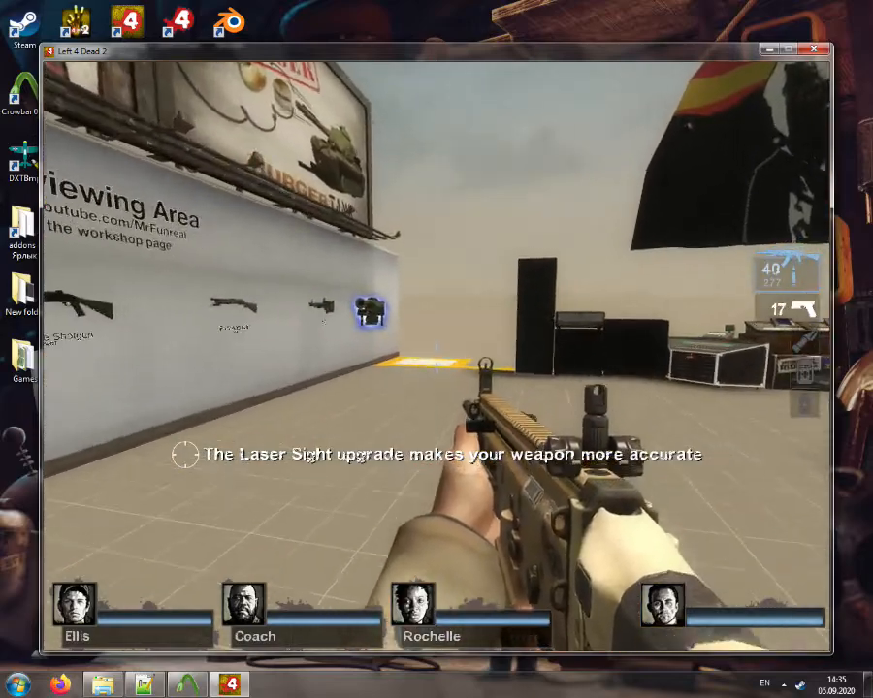
key("w")
left_click(437, 357)
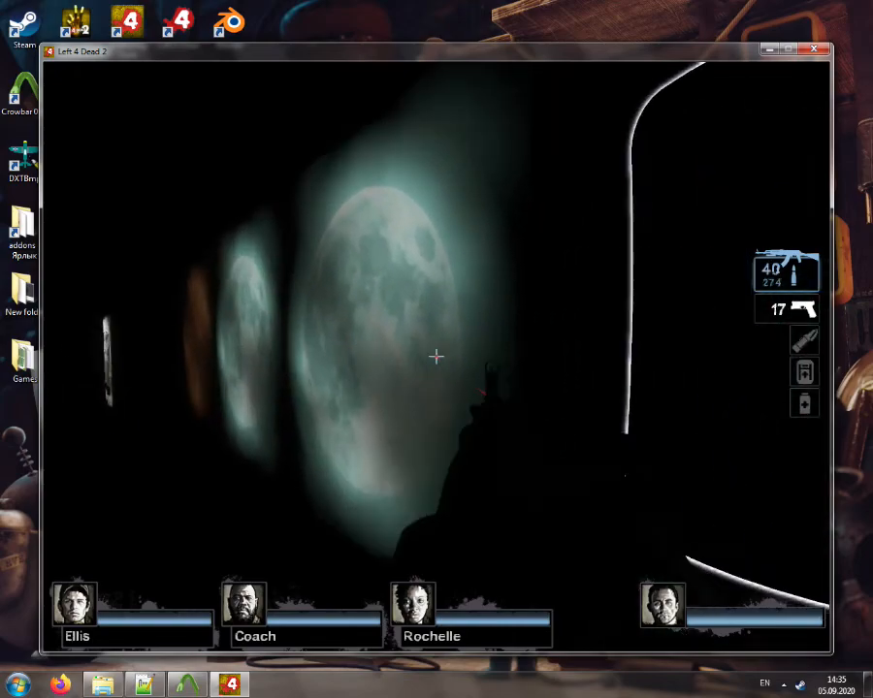
key("w")
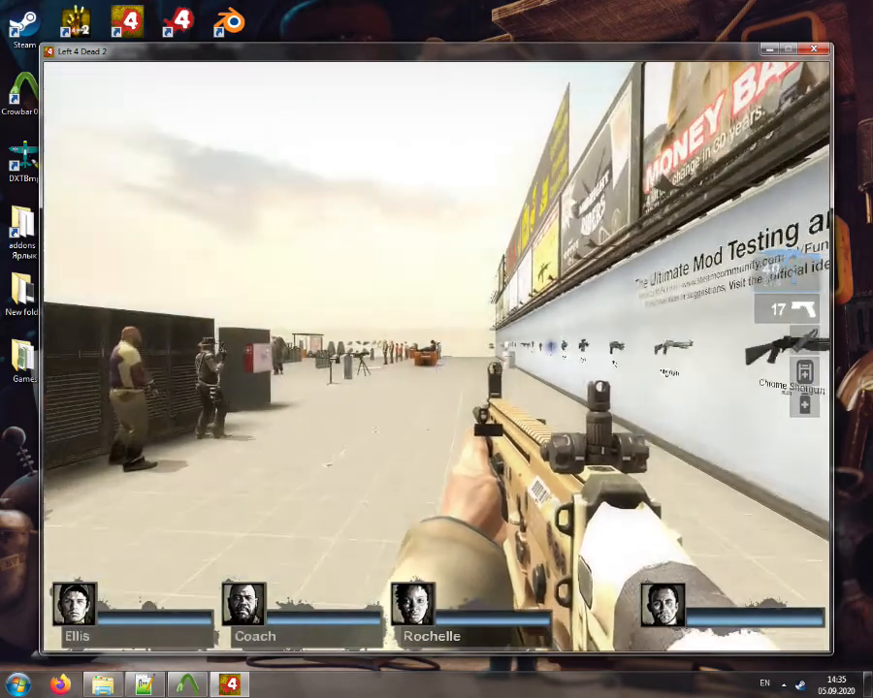
Switch the played character to Rochelle and examine the custom SCAR in Nick's hands from the front and side
key("2")
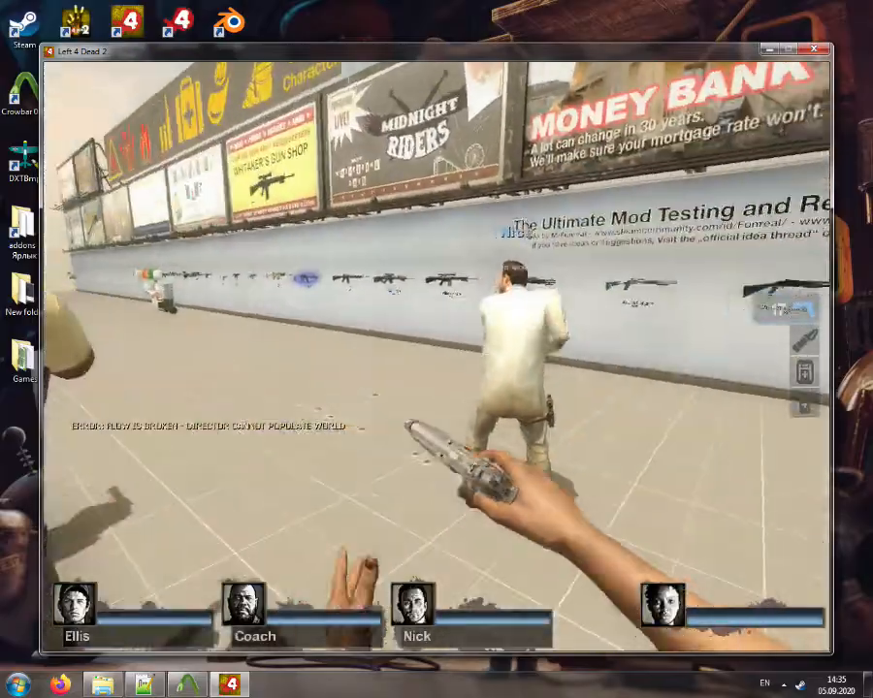
key("w")
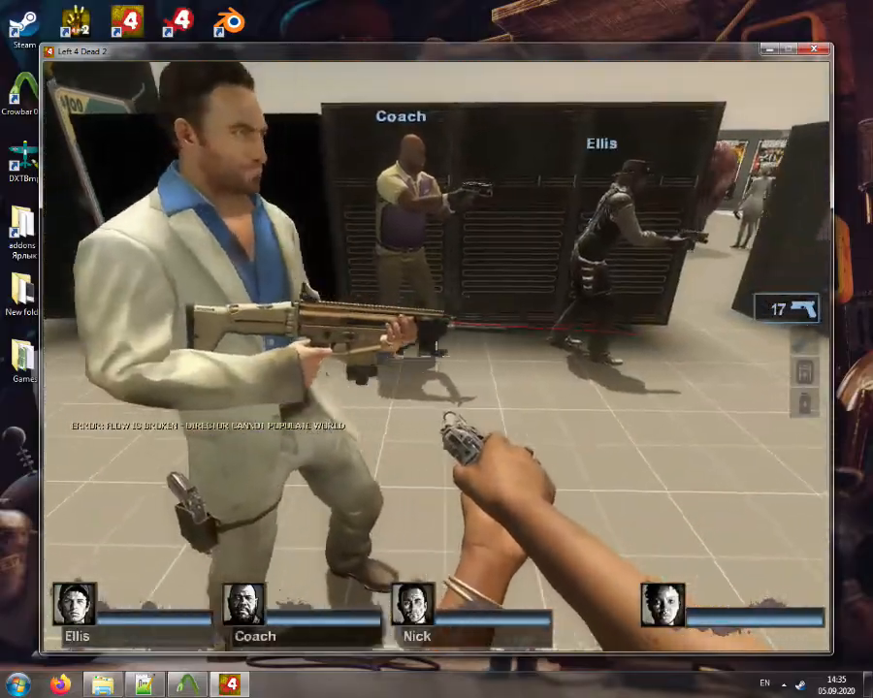
key("d")
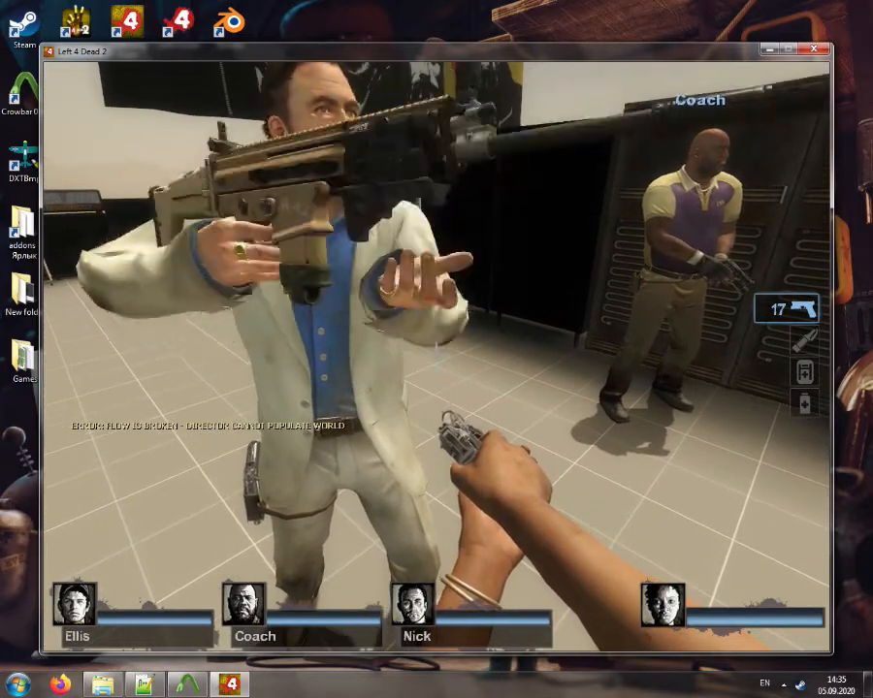
key("s")
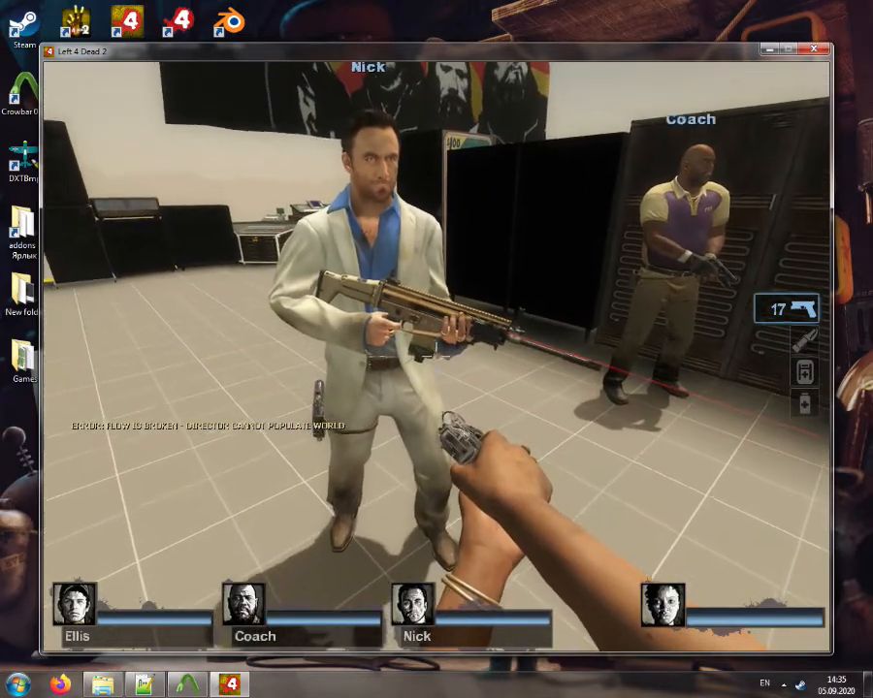
key("w")
key("d")
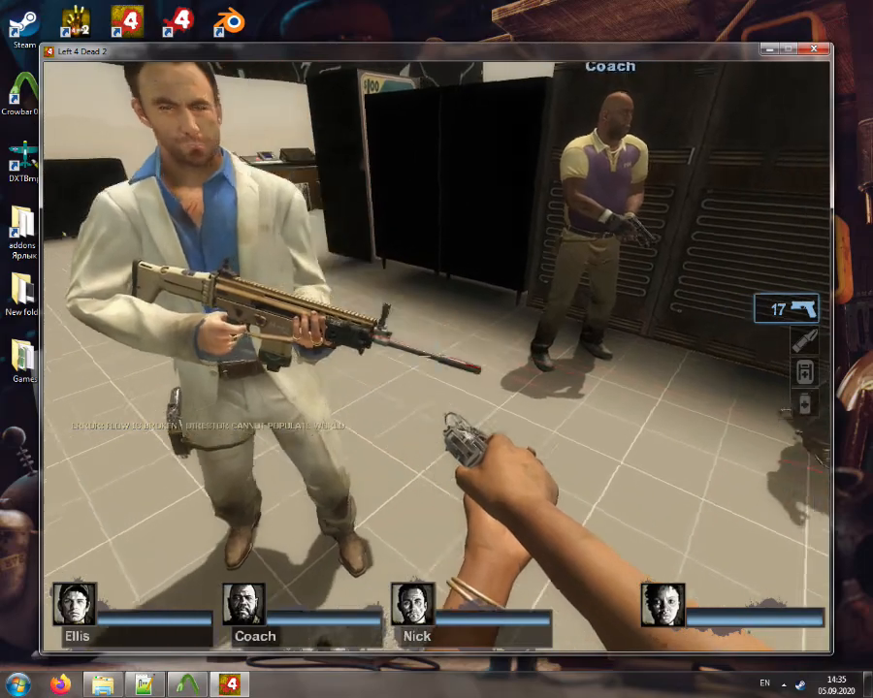
Circle Nick and crouch beside him to examine the SCAR's third-person model from above and below
key("a")
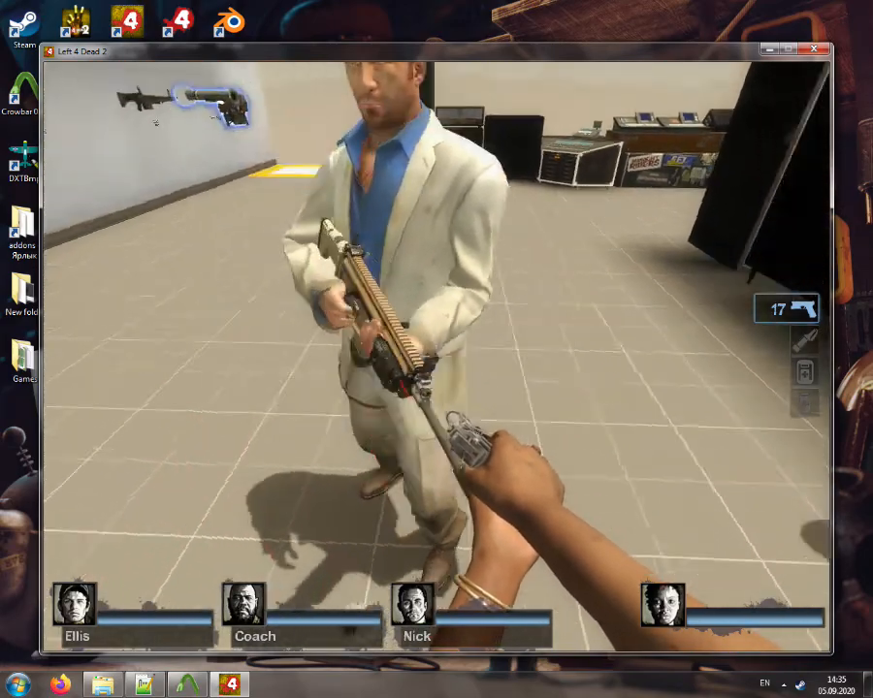
key("w")
key("ctrl")
key("s")
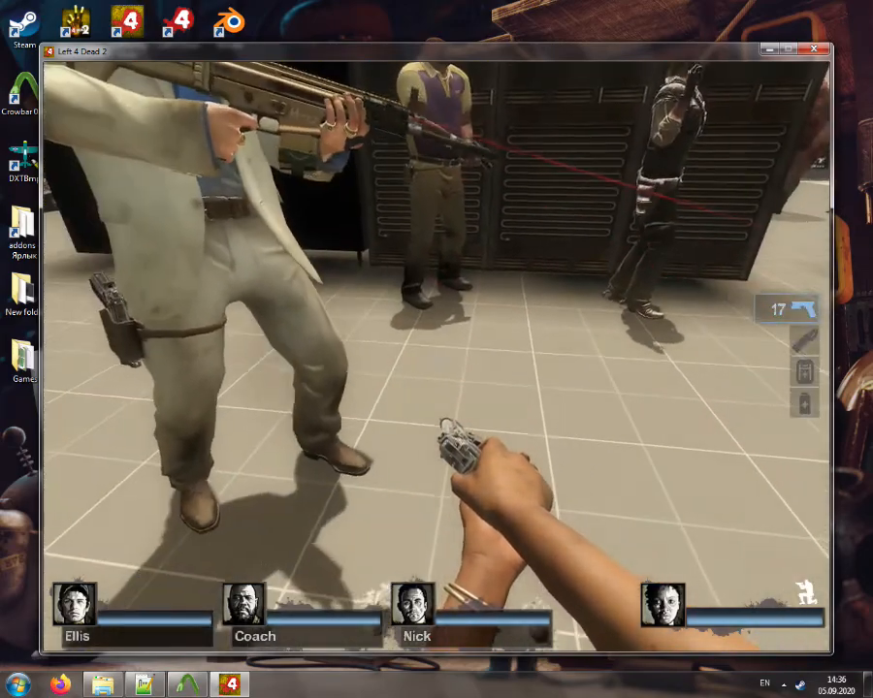
key("s")
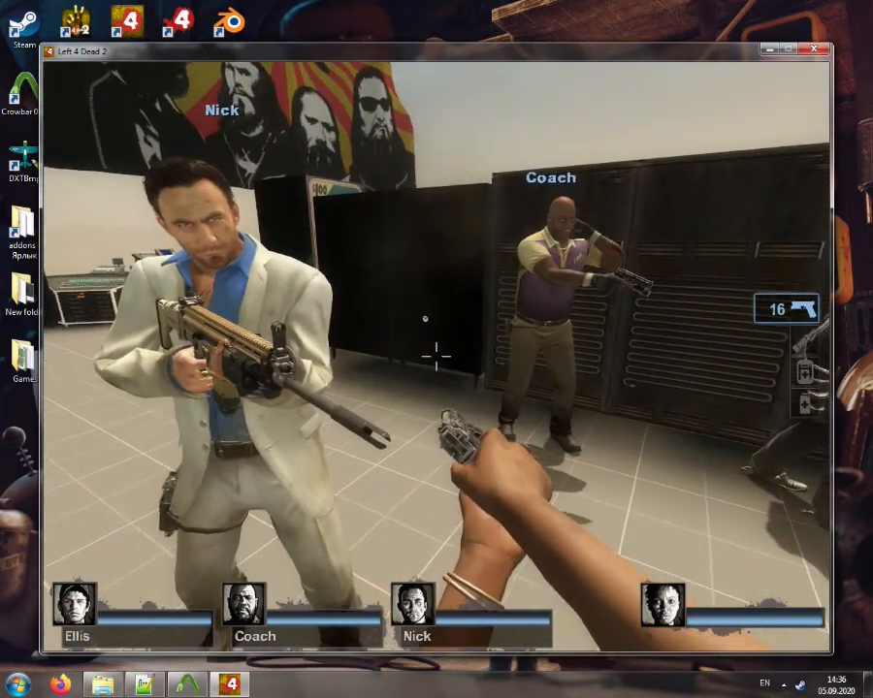
Walk back to the AK-47 slot on the weapon wall, view the custom SCAR there, and head into the open area
key("a")
key("w")
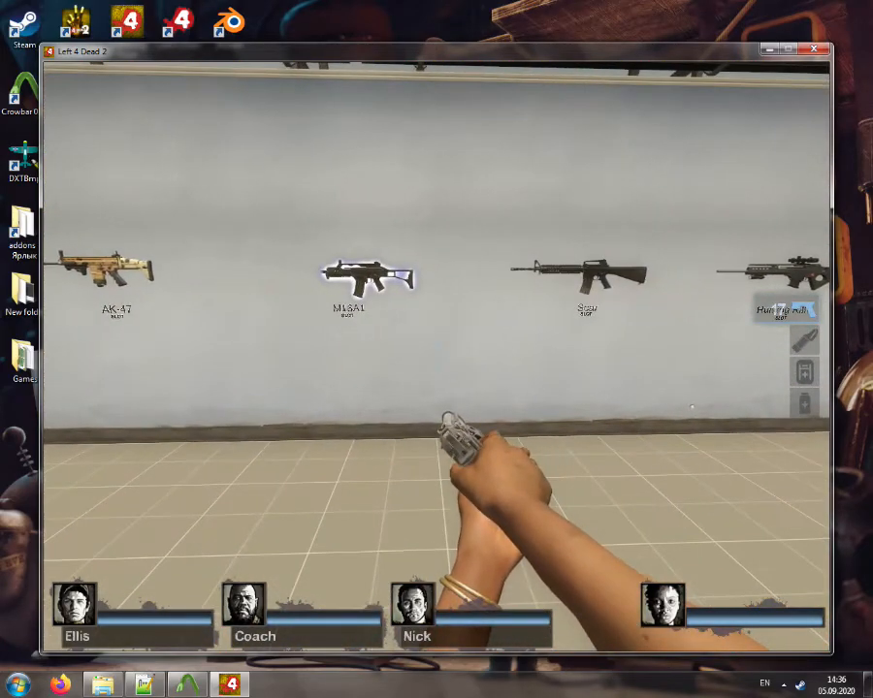
key("w")
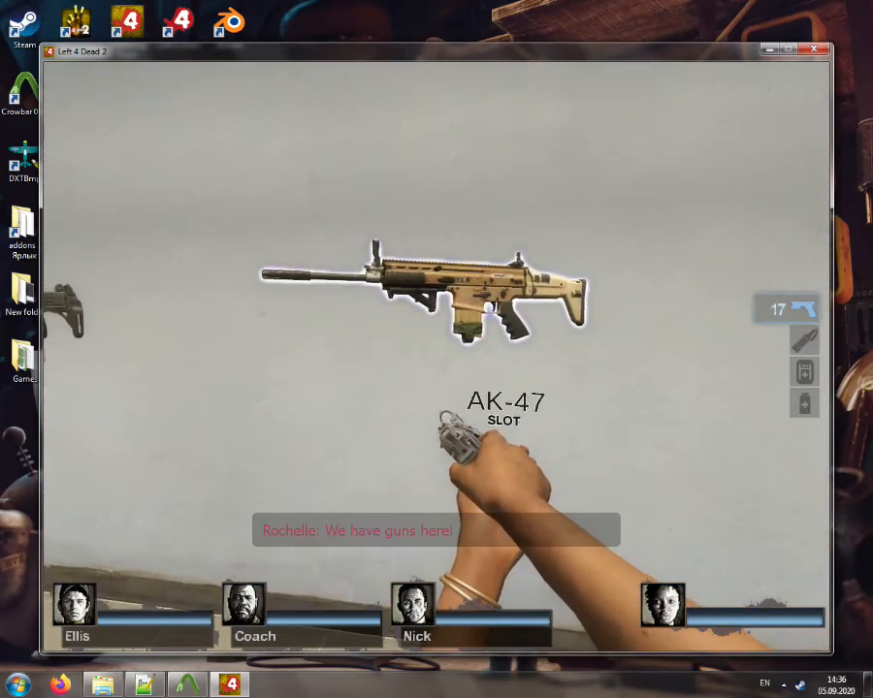
key("w")
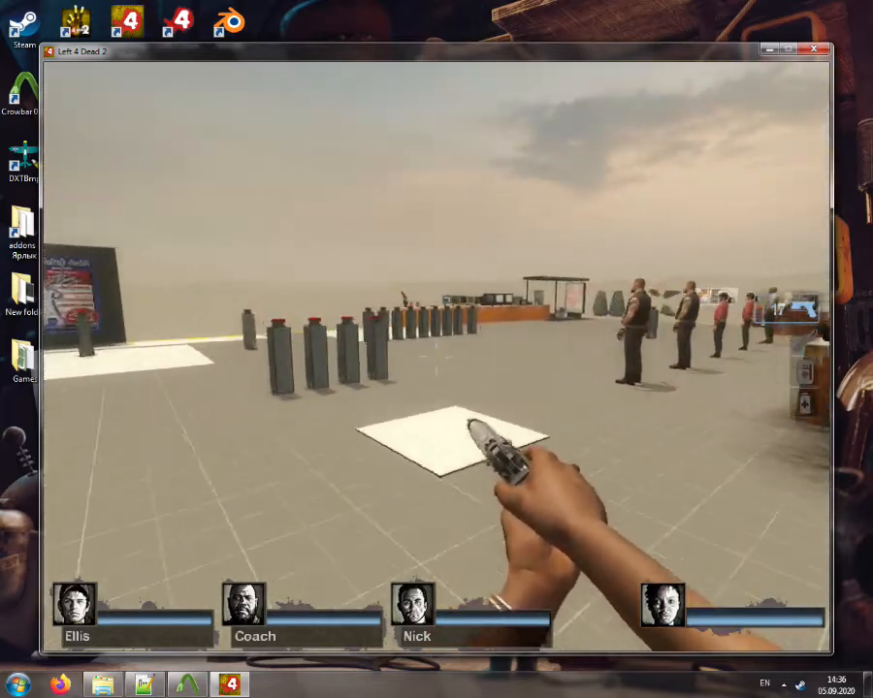
Return to the weapon wall and take the custom SCAR from the AK-47 slot
key("w")
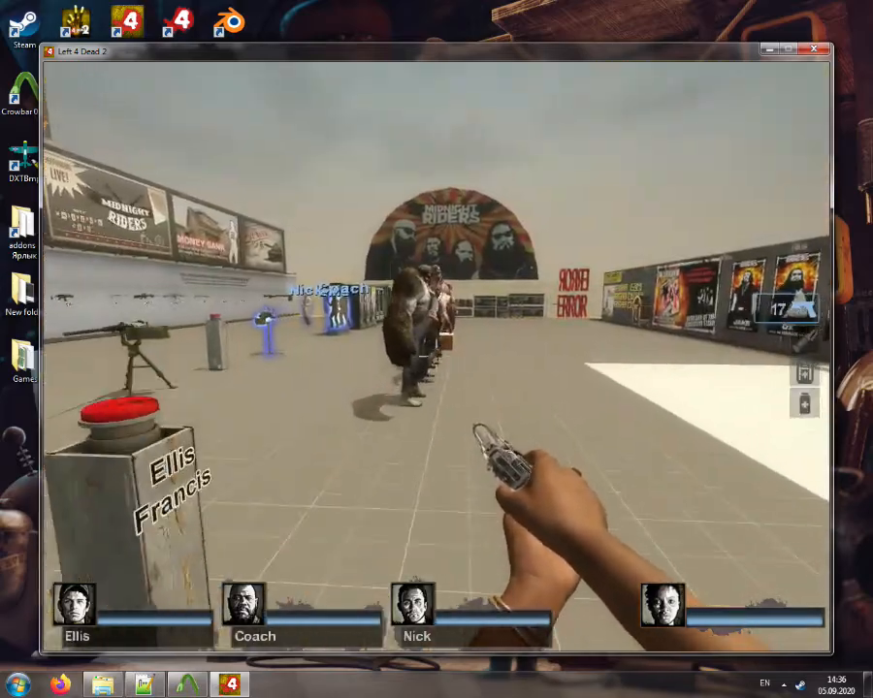
key("w")
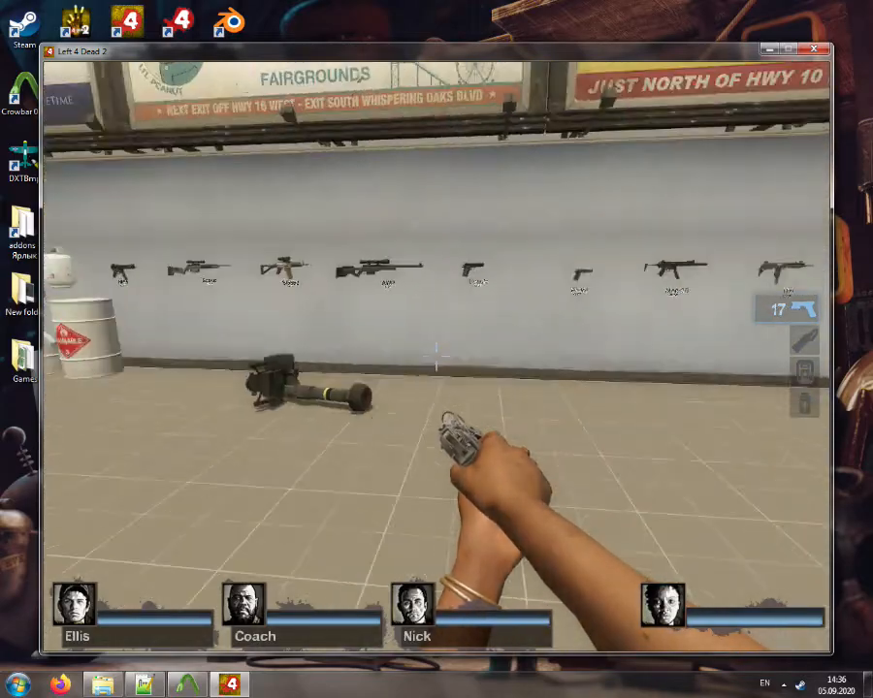
key("w")
key("grave")
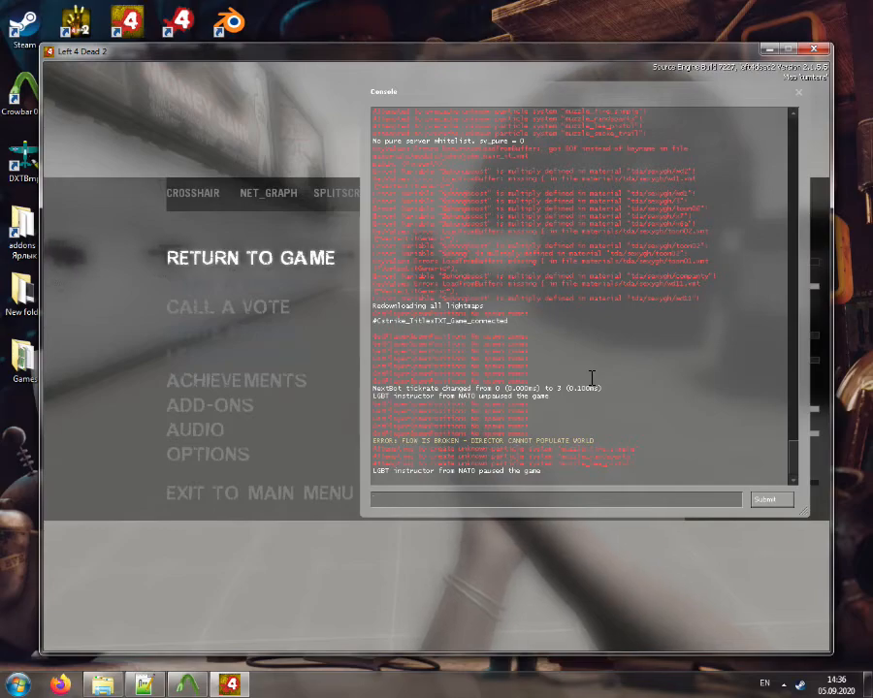
key("grave")
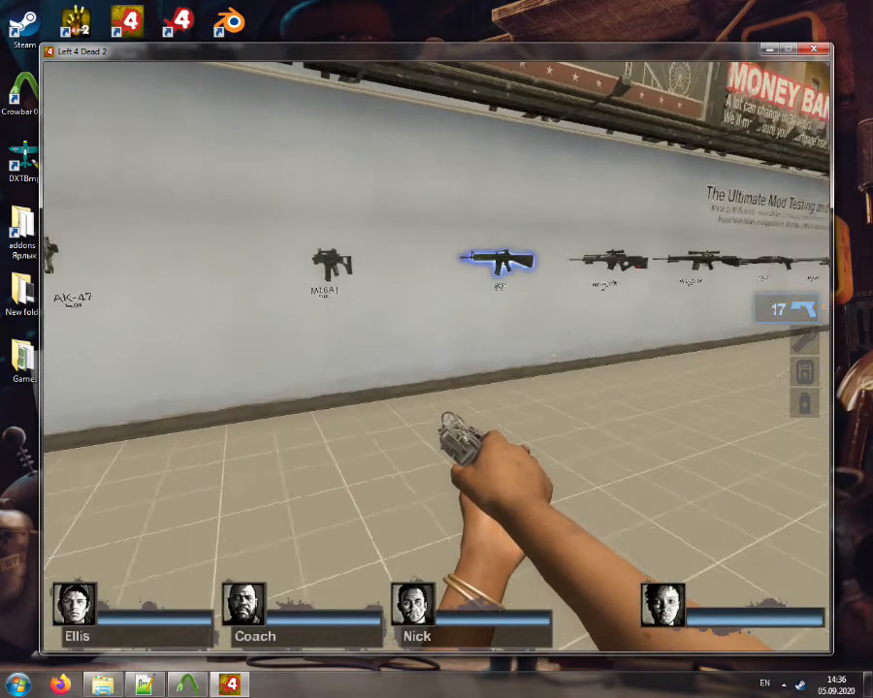
key("w")
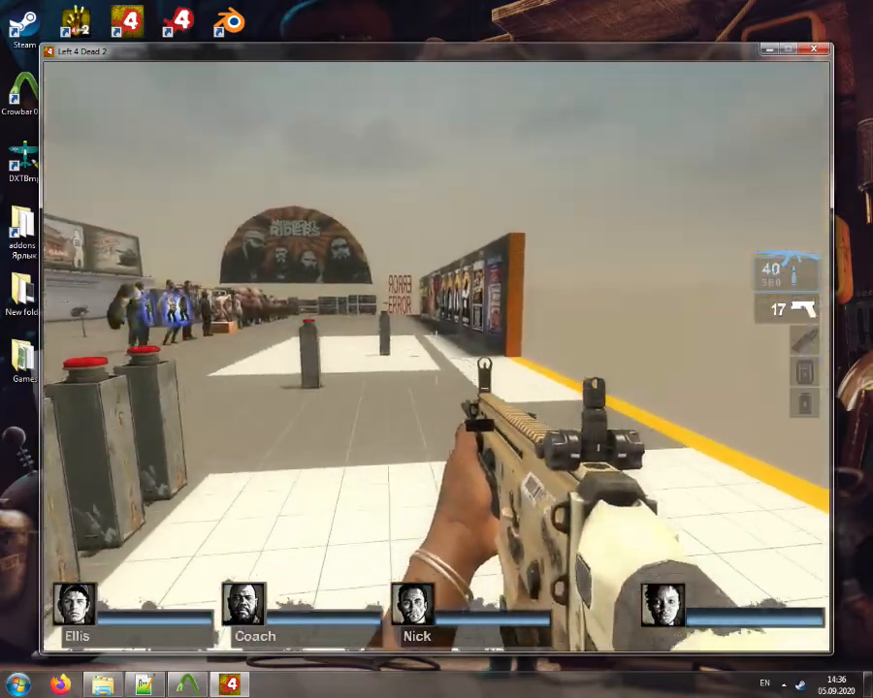
Run with the SCAR past the posters, infected models and weapon wall to the survivor models, examining its first-person view in motion
key("w")
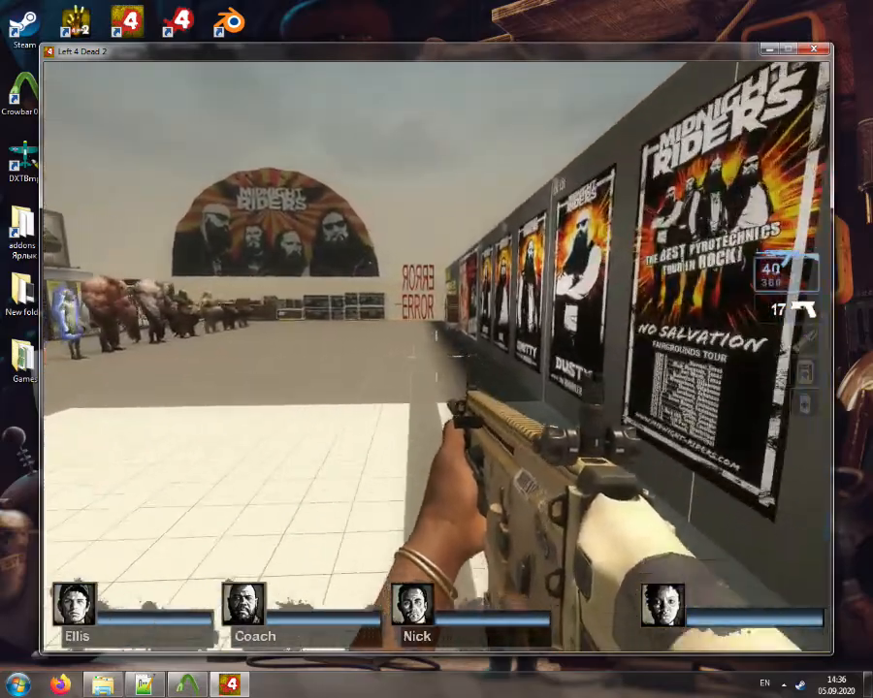
key("w")
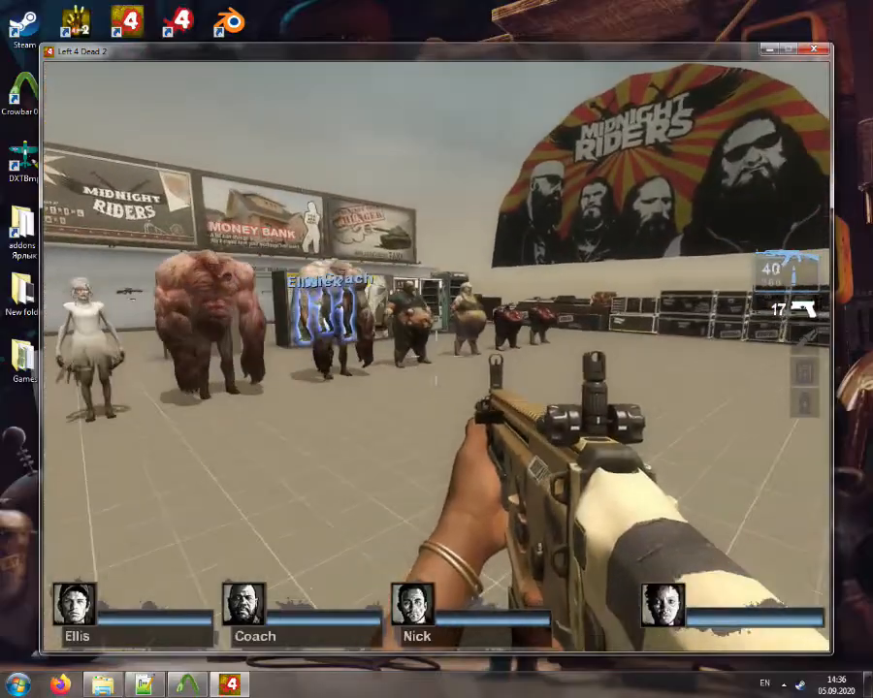
key("w")
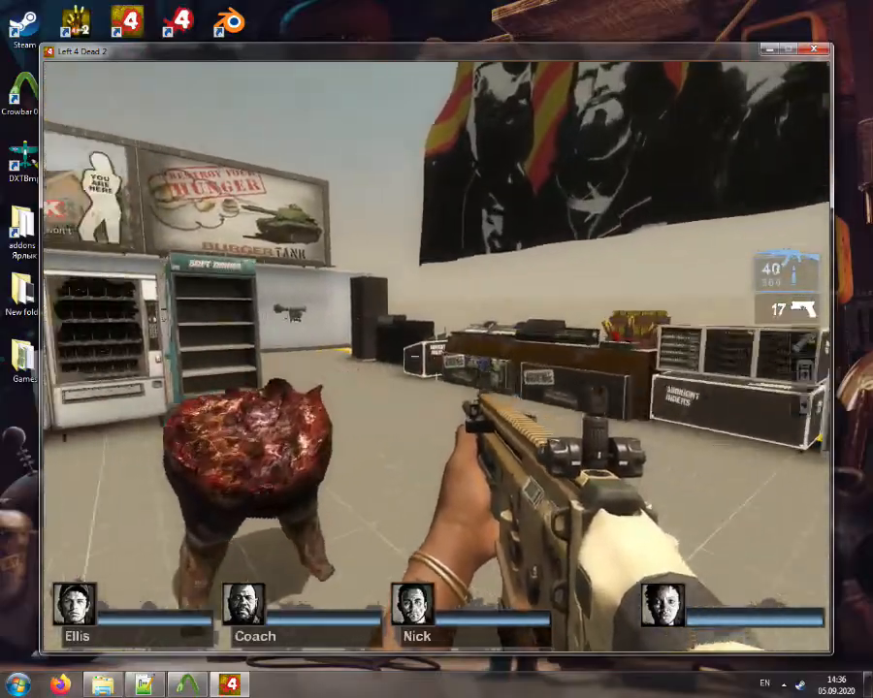
key("w")
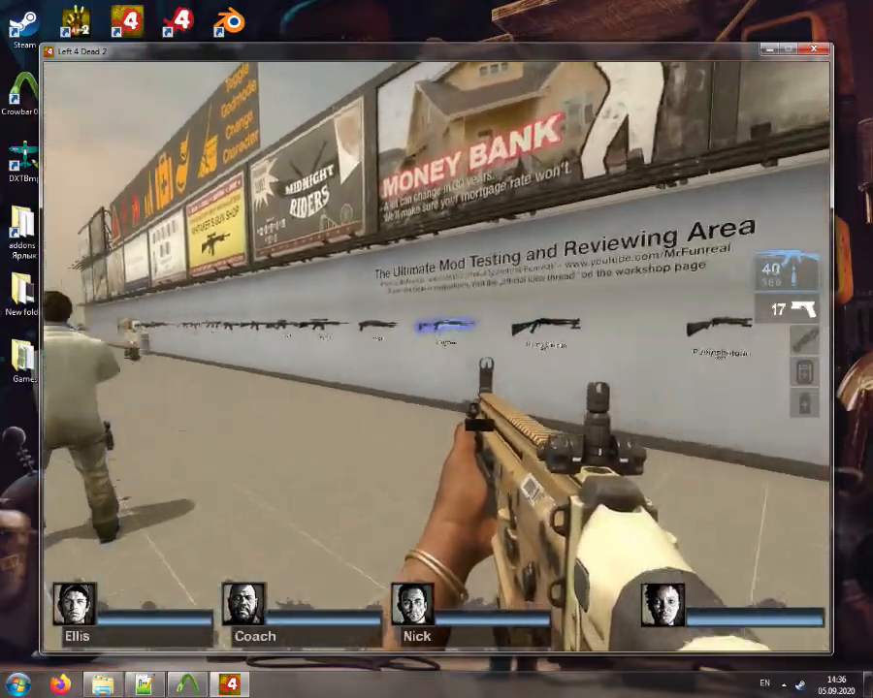
key("w")
key("w")
key("2")
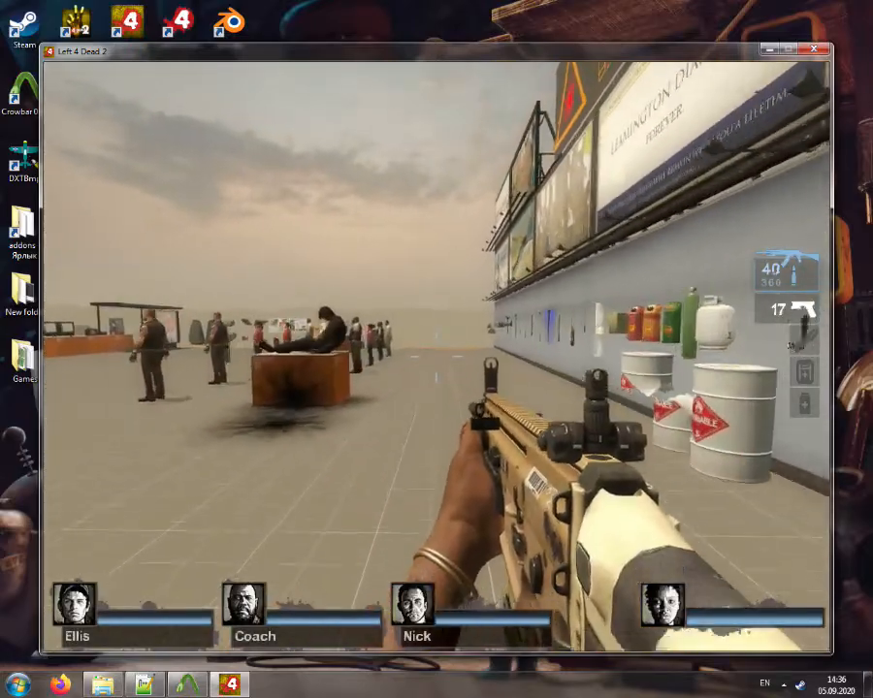
key("w")
key("w")
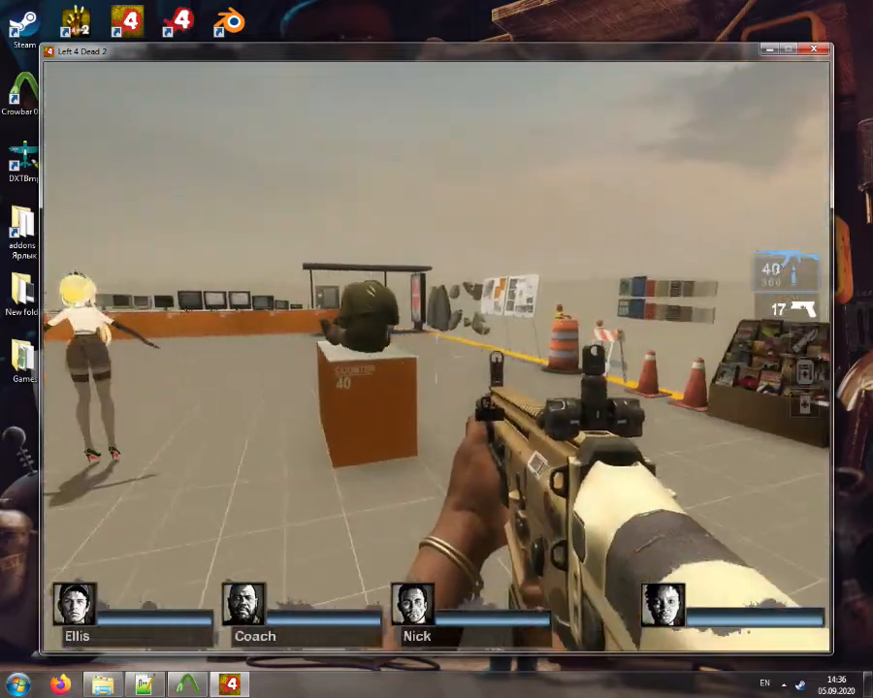
key("w")
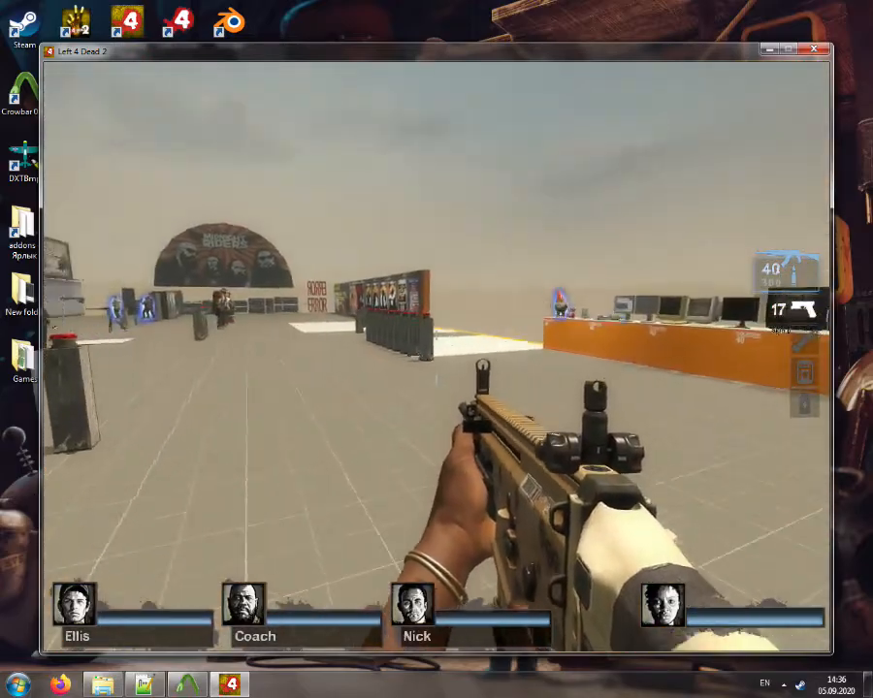
Run a second lap past the Midnight Riders posters, Nick and the weapon wall, checking the SCAR's sway while moving
key("w")
key("1")
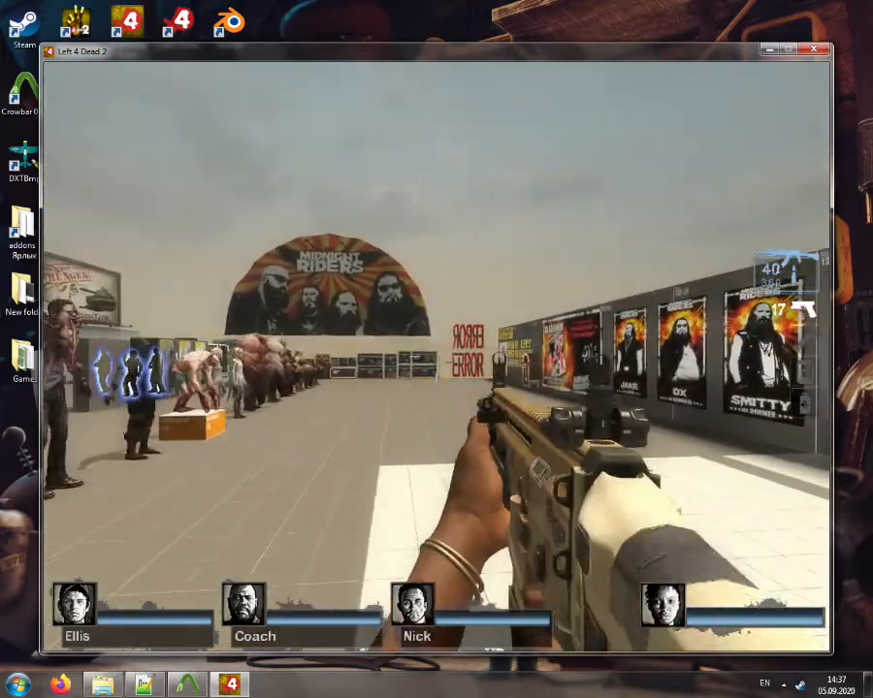
key("w")
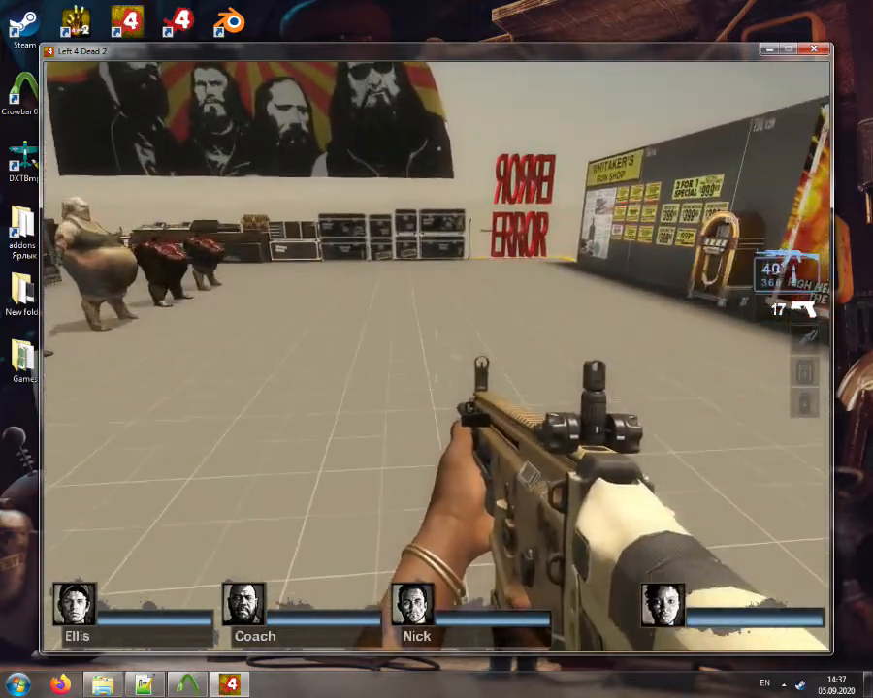
key("w")
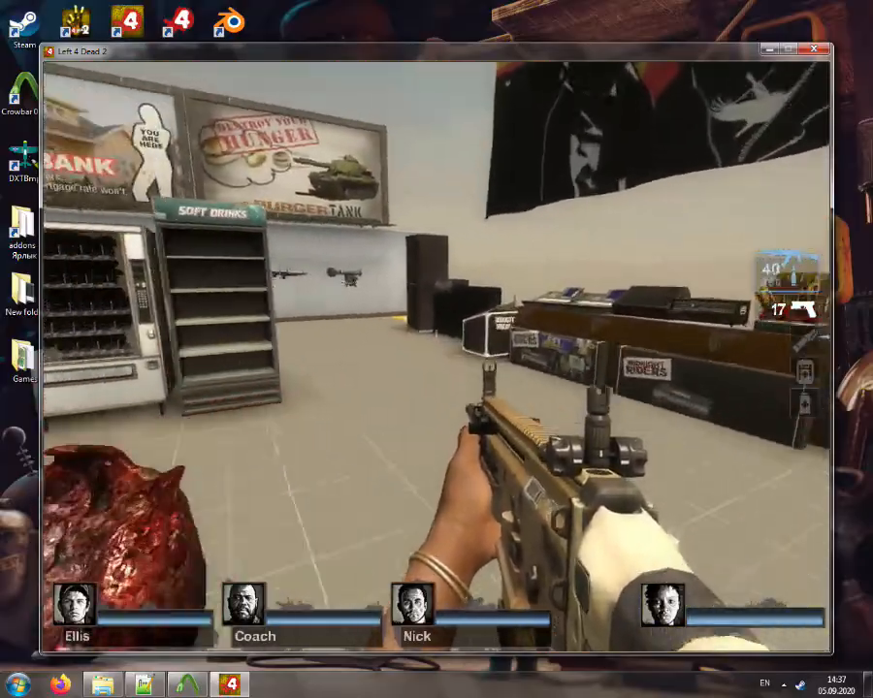
key("w")
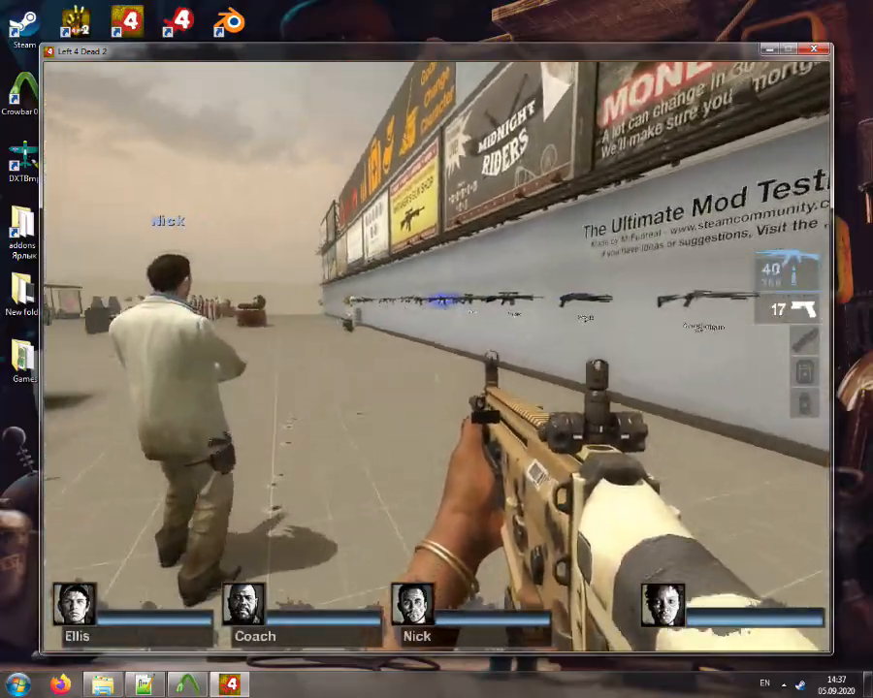
key("w")
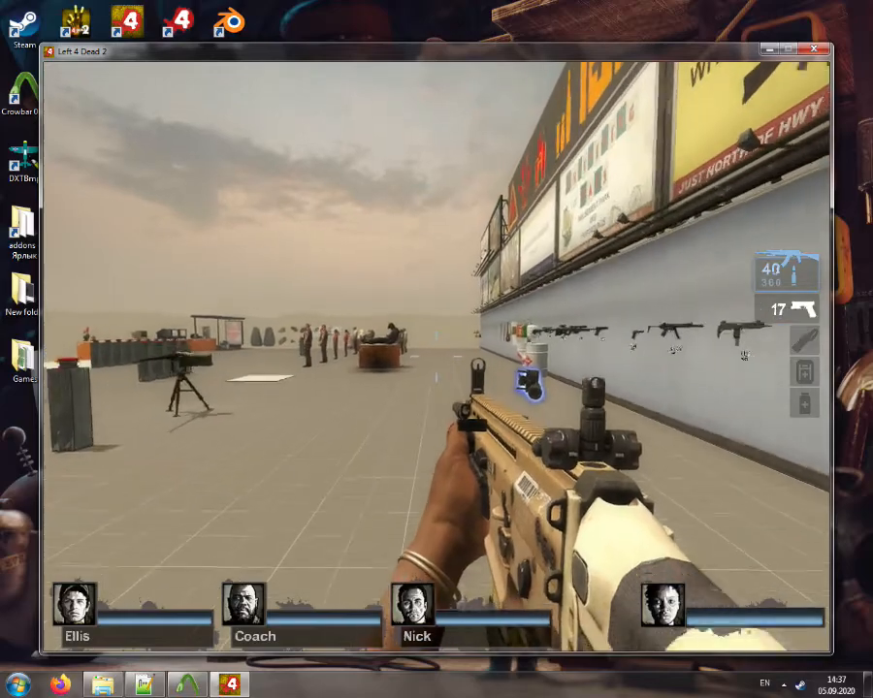
key("w")
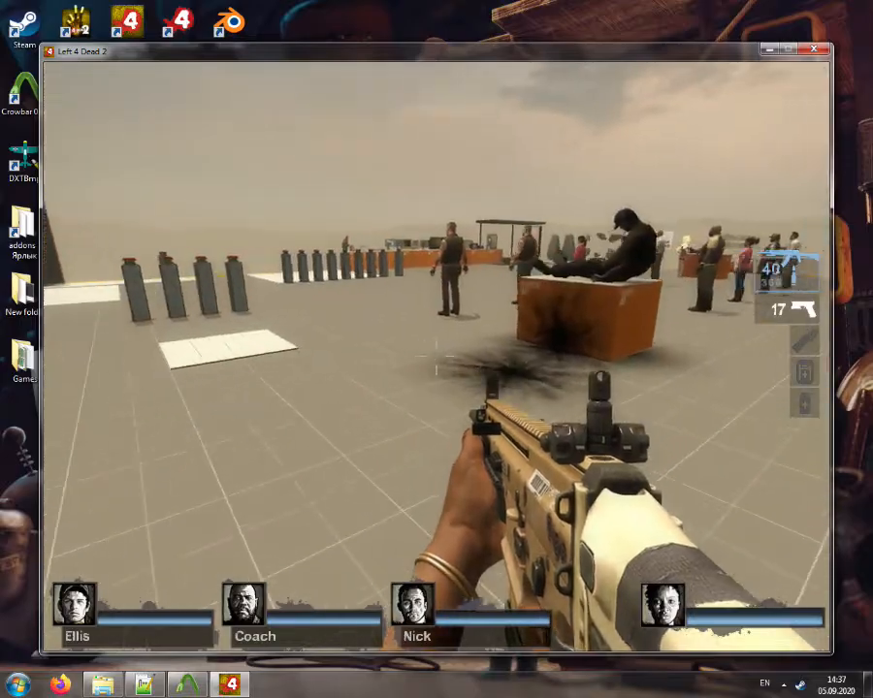
Approach the weapon wall beside the flammable barrels and swap the SCAR for the weapon in the MP5 slot
key("w")
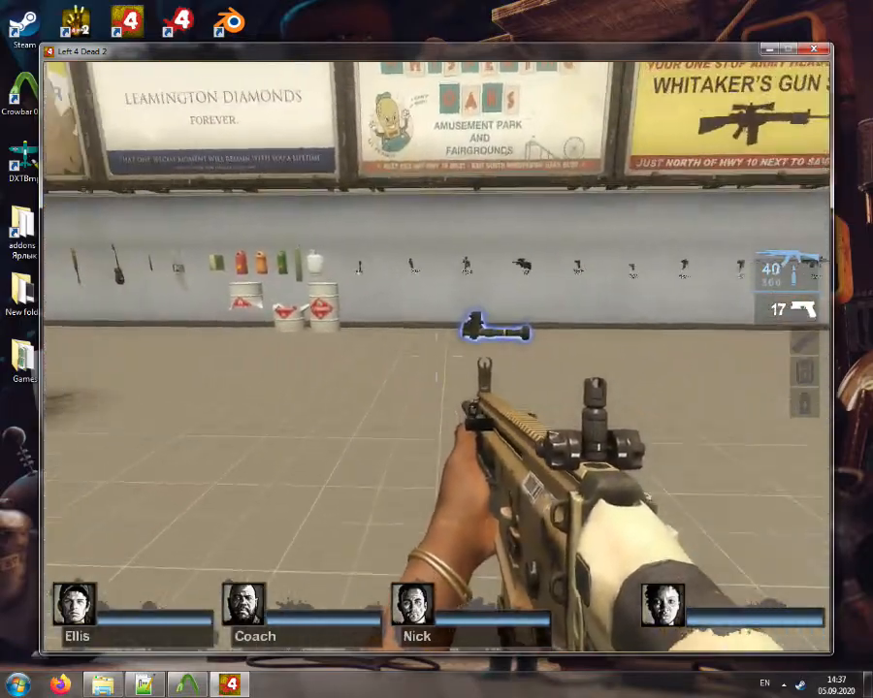
key("w")
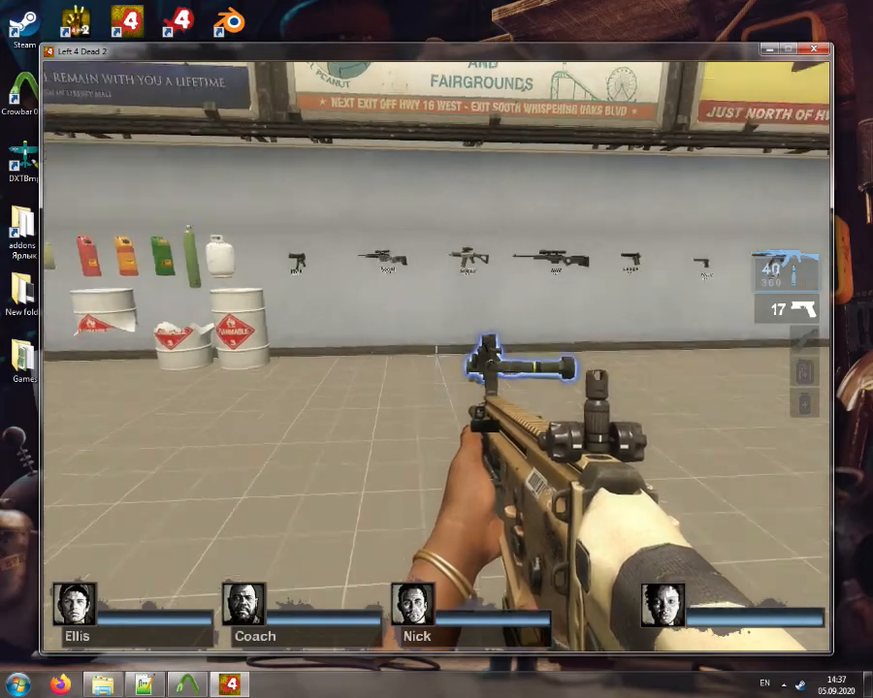
key("w")
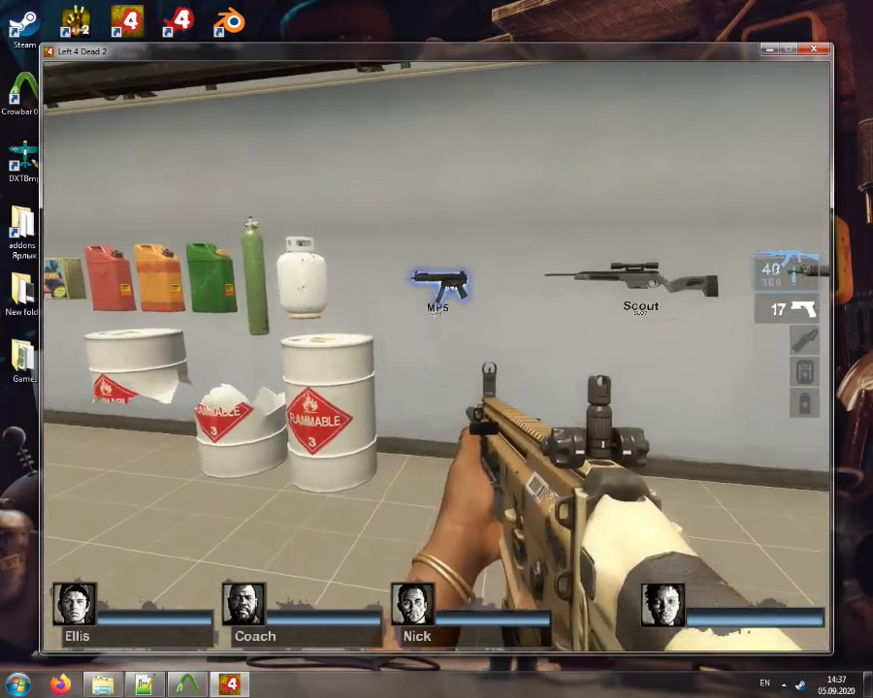
key("w")
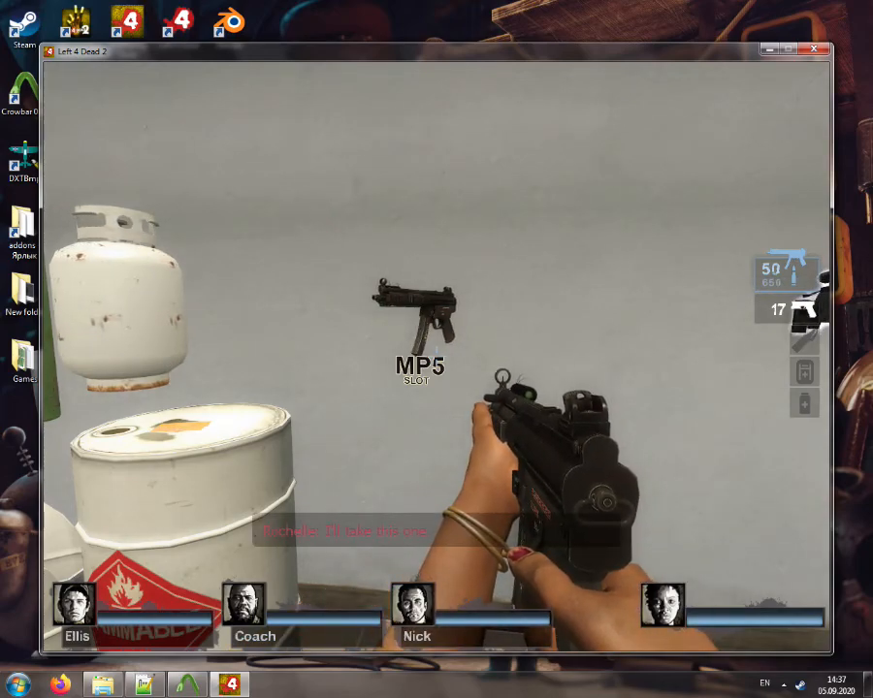
Back away from the wall, test-fire and reload the MP5, and return to the MP5 slot
key("s")
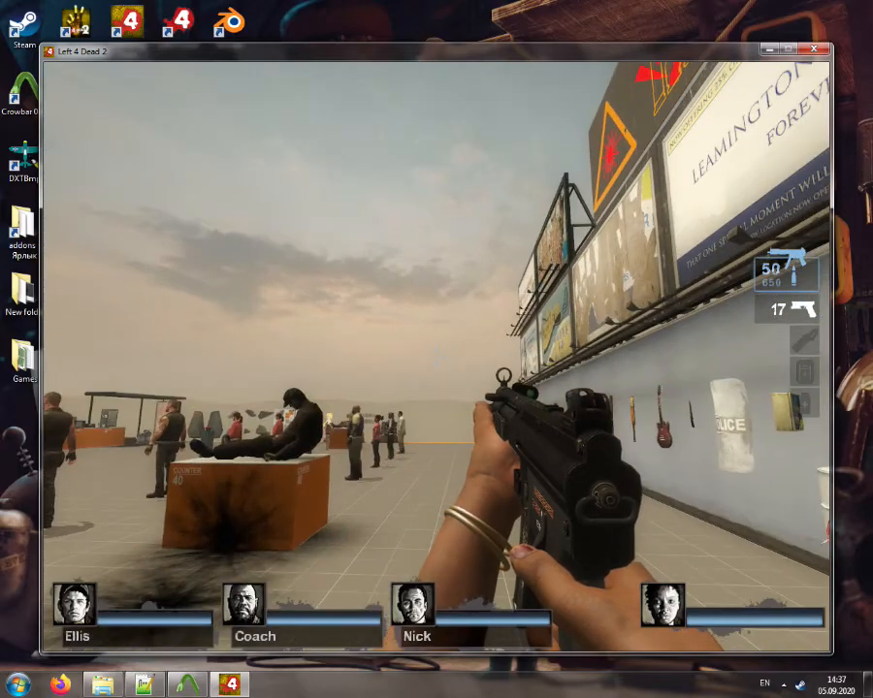
left_click(436, 357)
key("r")
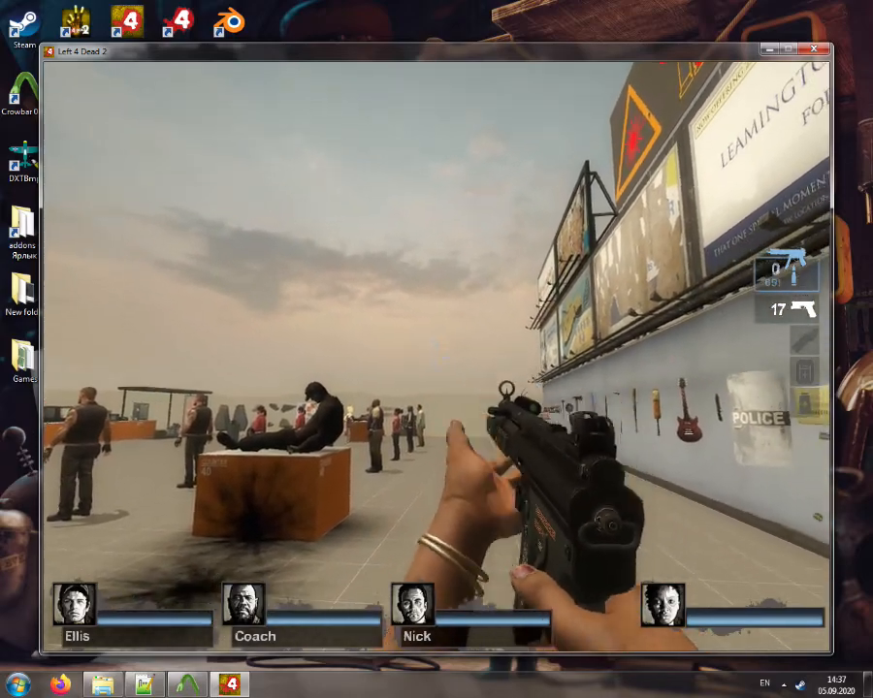
key("w")
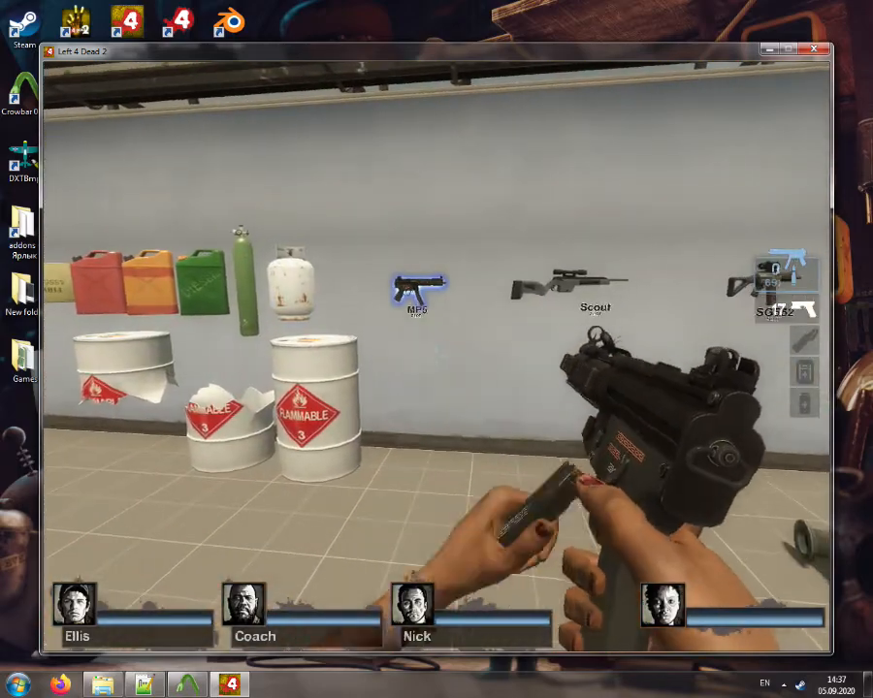
key("w")
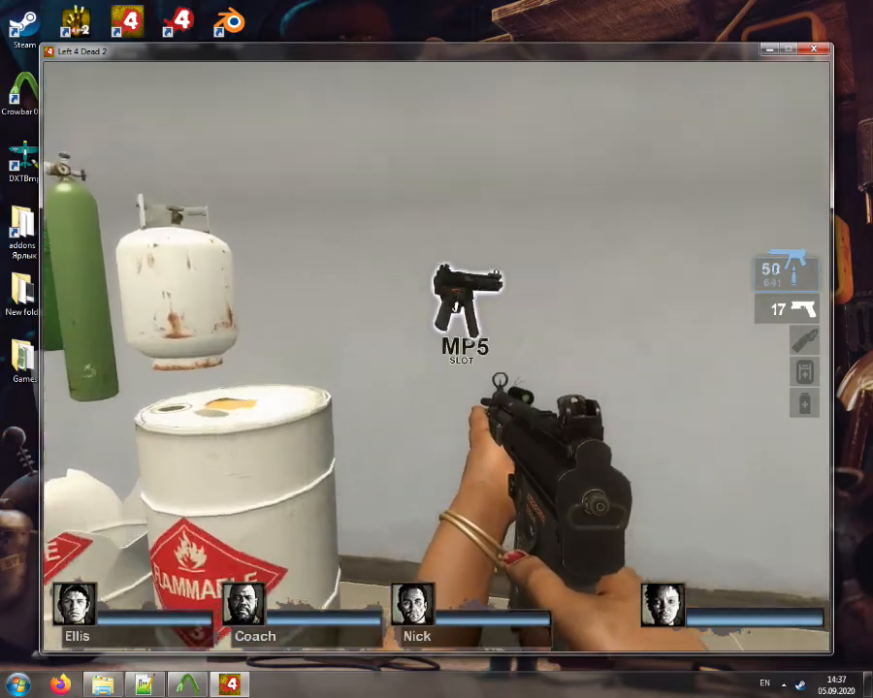
Take the silenced weapon from the Mac-10 slot, test-fire a burst and reload it
key("w")
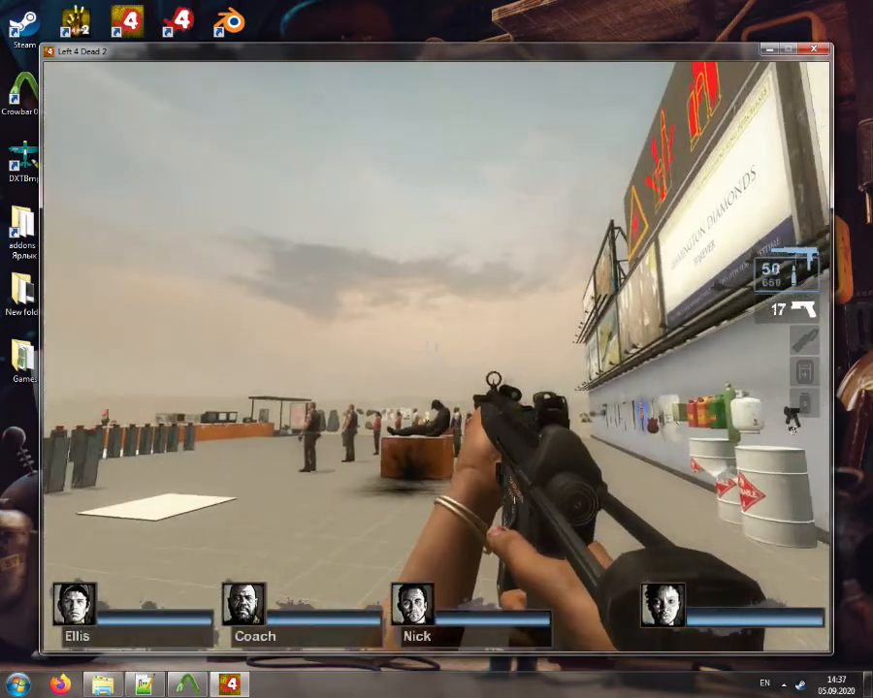
left_click(437, 357)
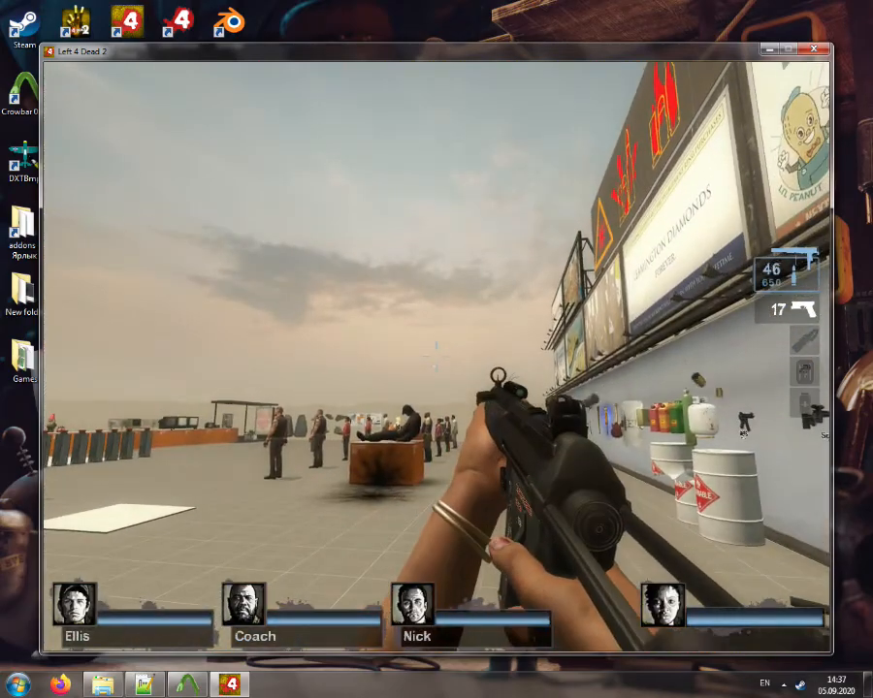
key("r")
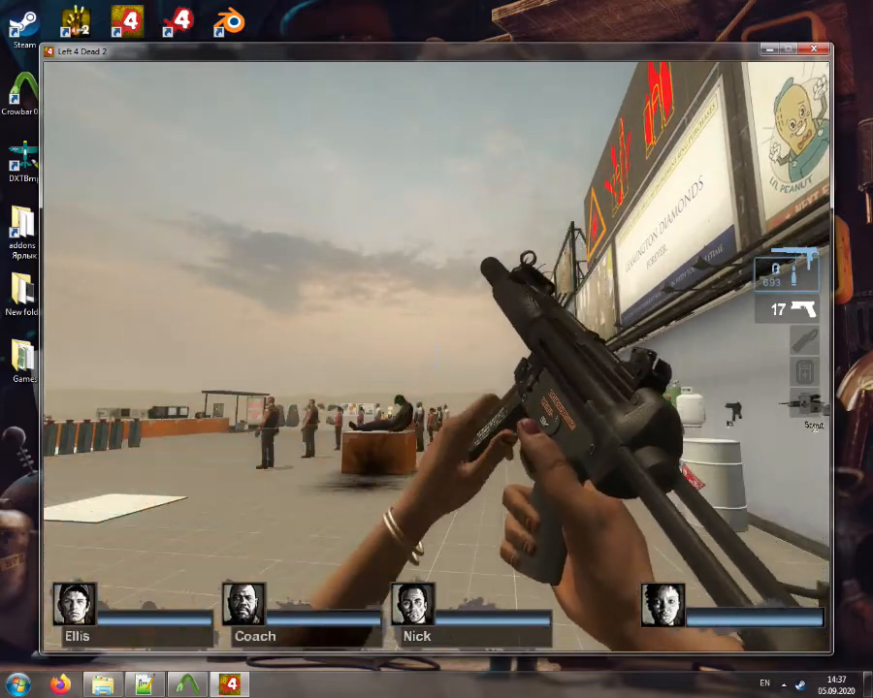
Examine the weapon models in the Uzi, Mac-10 and MP5 slots up close on the weapon wall
key("w")
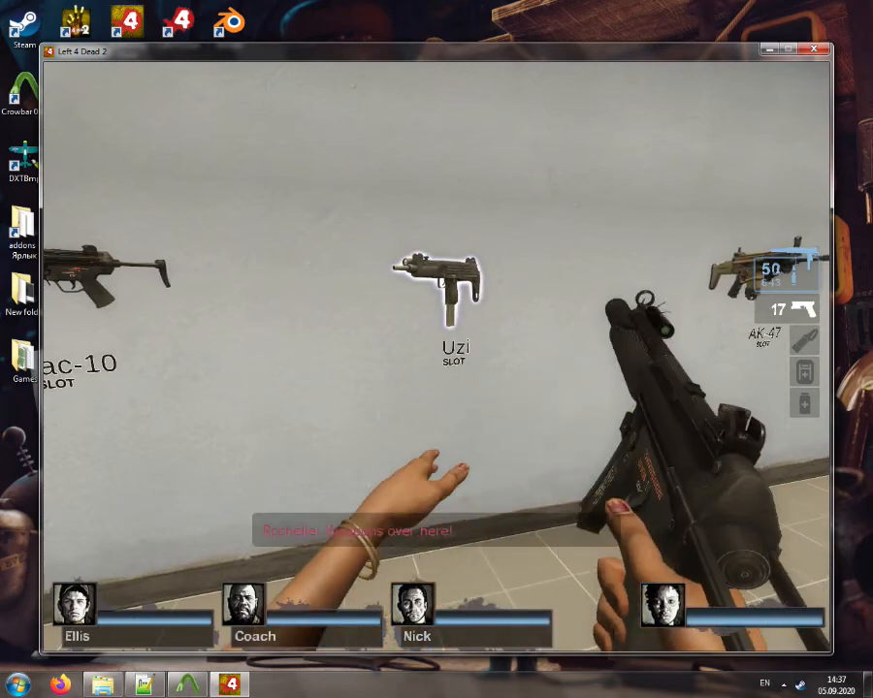
key("w")
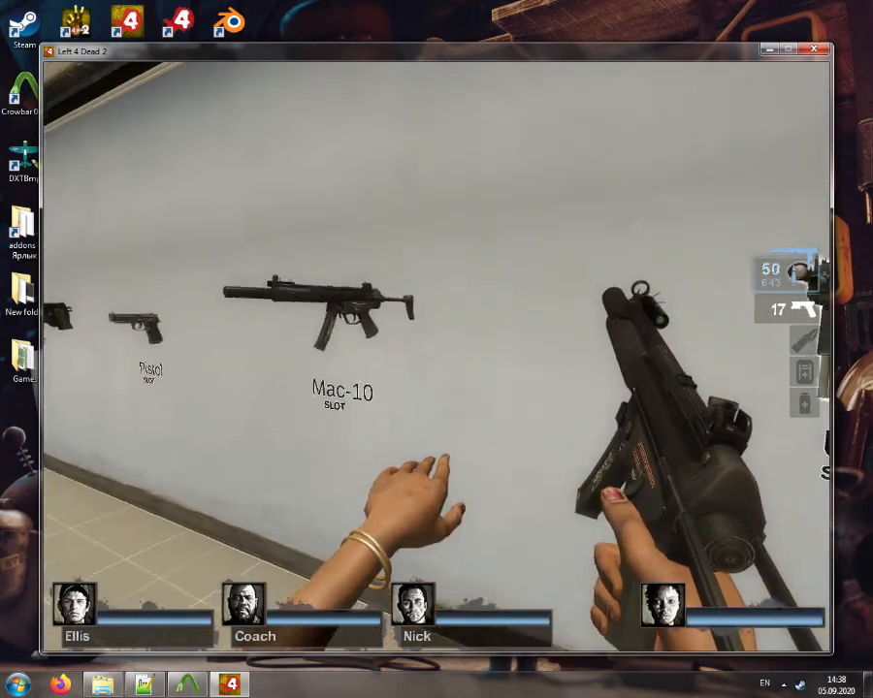
key("a")
key("w")
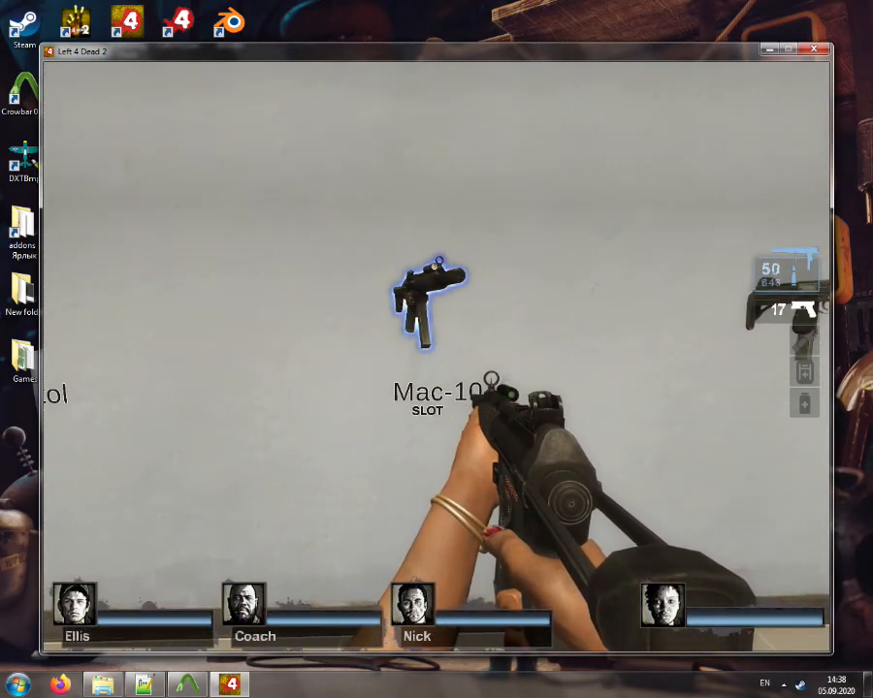
key("w")
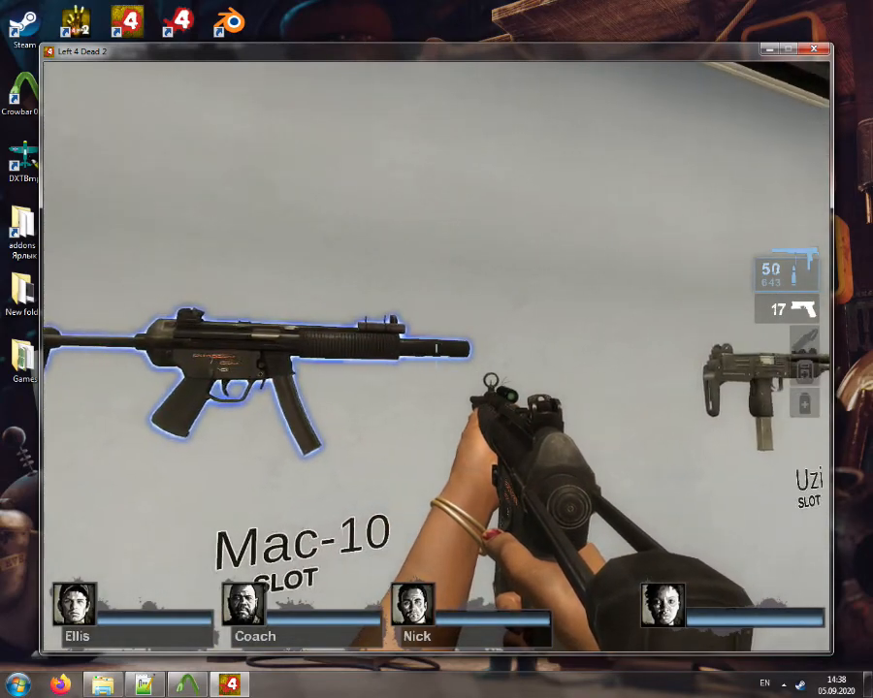
key("s")
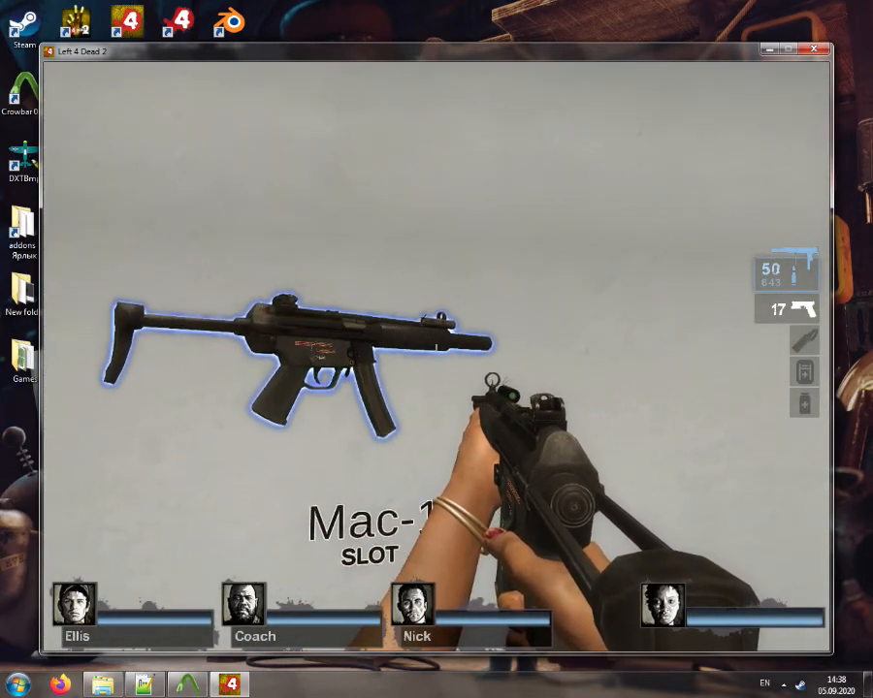
key("w")
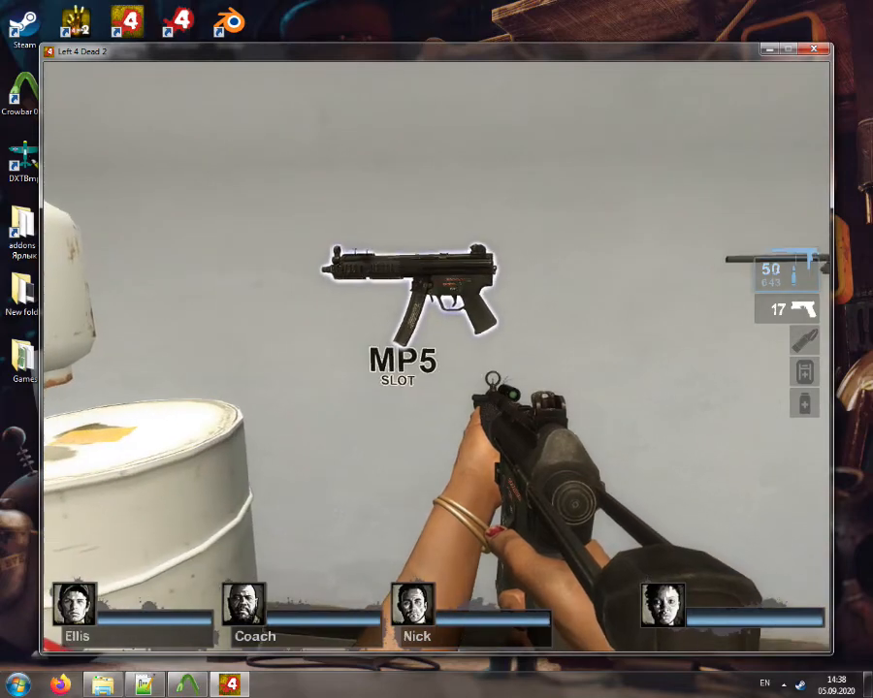
Compare the held silenced weapon with the MP5 slot model up close, then swap it for the MP5
key("w")
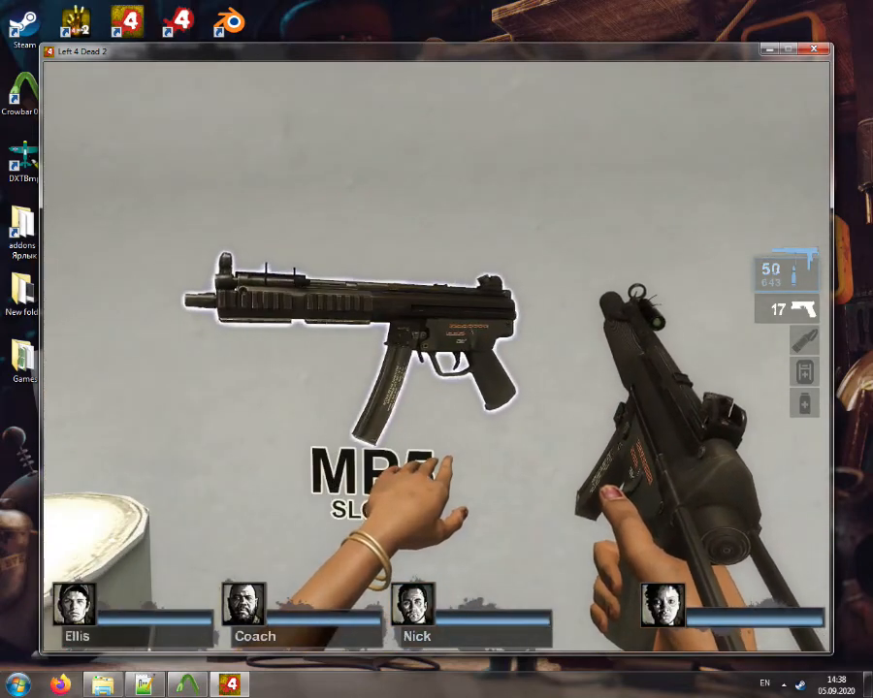
key("s")
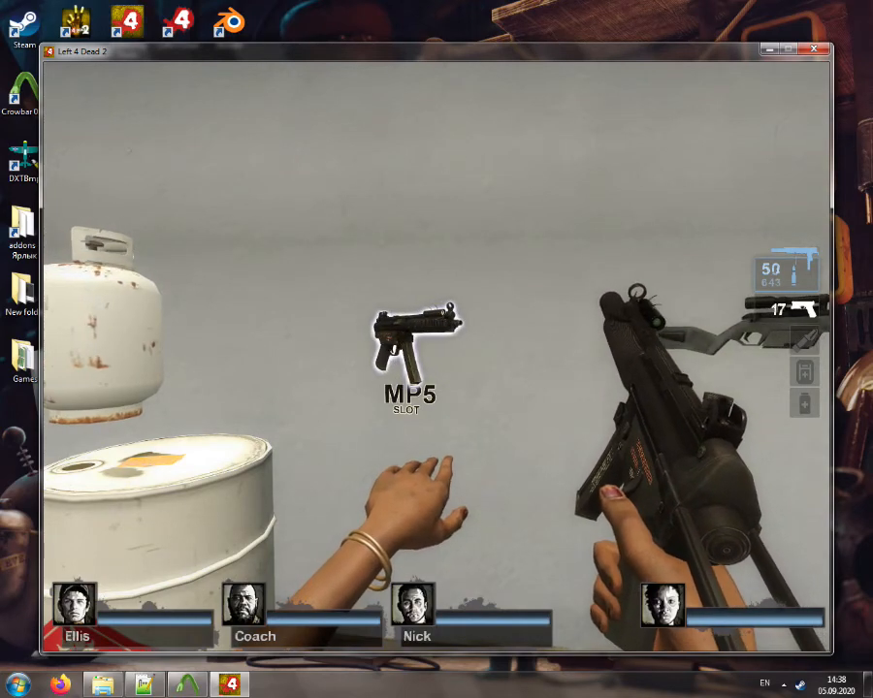
key("w")
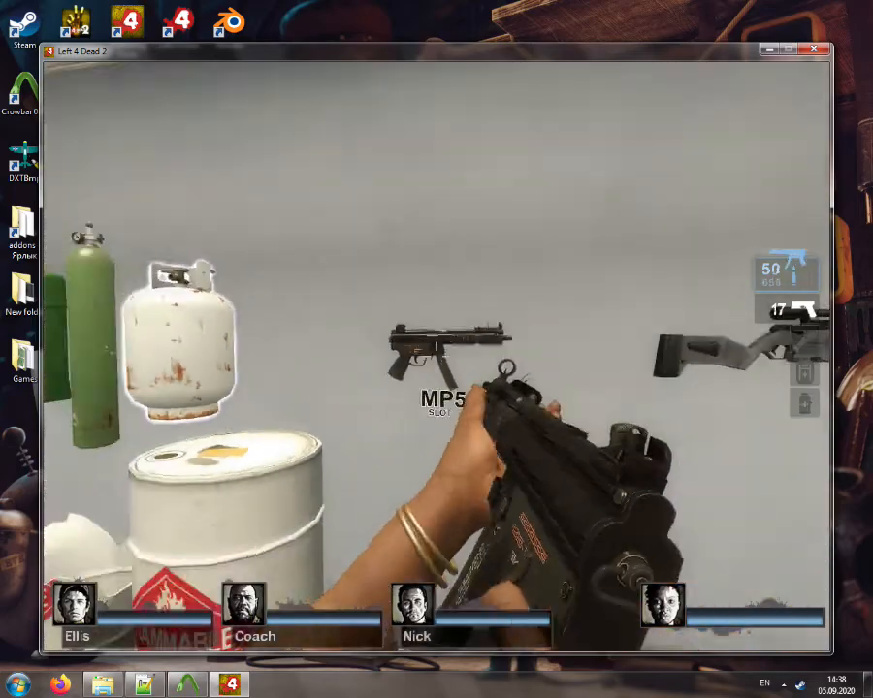
key("s")
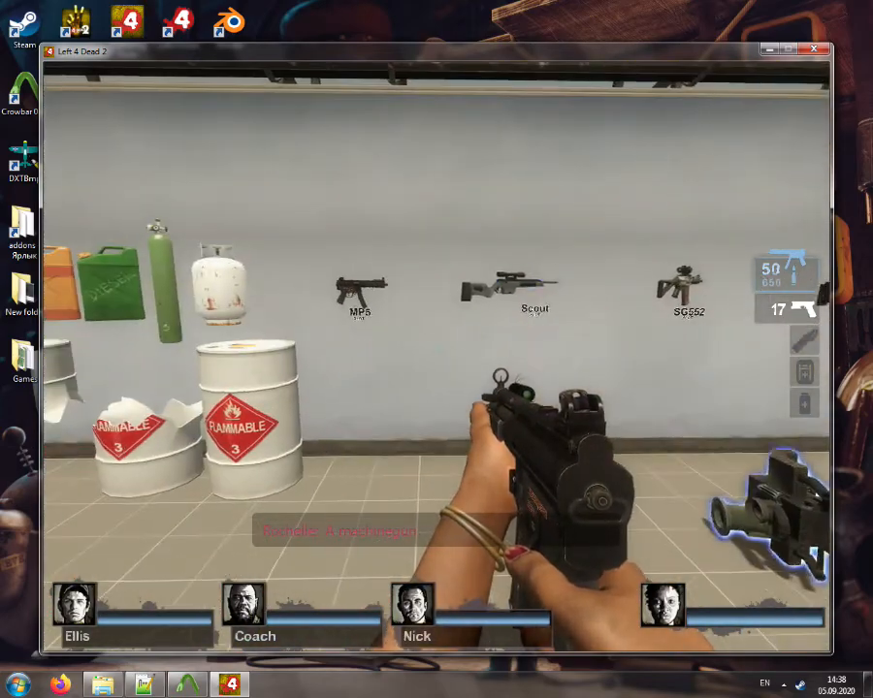
Test-fire the MP5 over the open ground and reload it, twice
left_click(436, 357)
key("r")
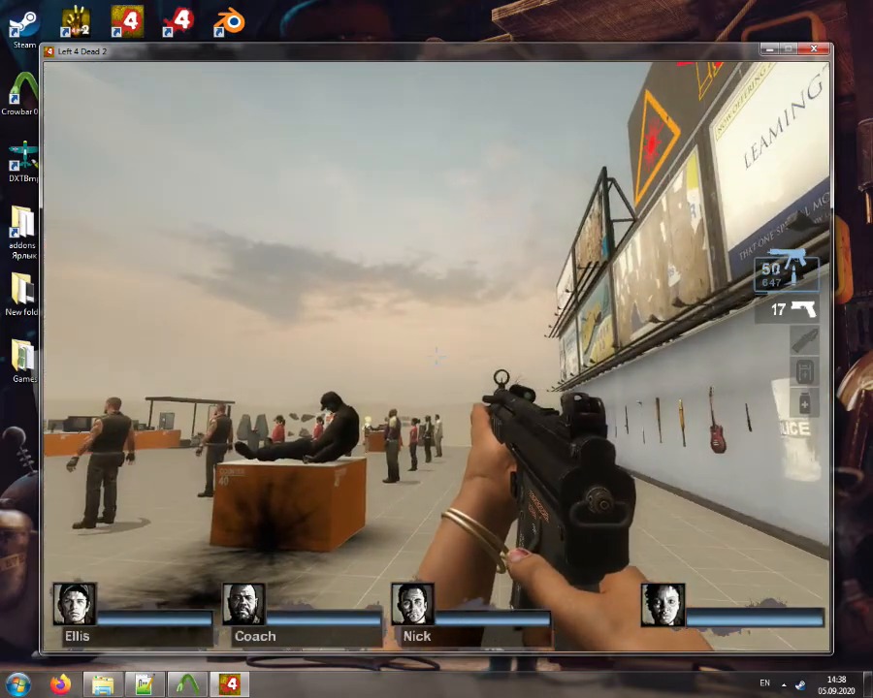
left_click(436, 357)
key("r")
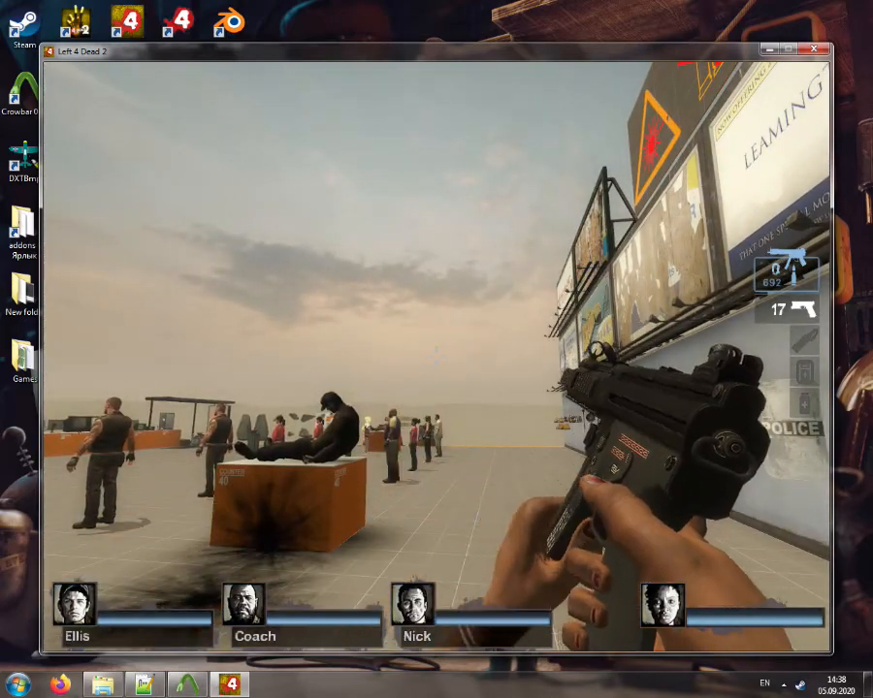
Swap the MP5 for the silenced weapon in the Mac-10 slot, empty its magazine and reload
key("w")
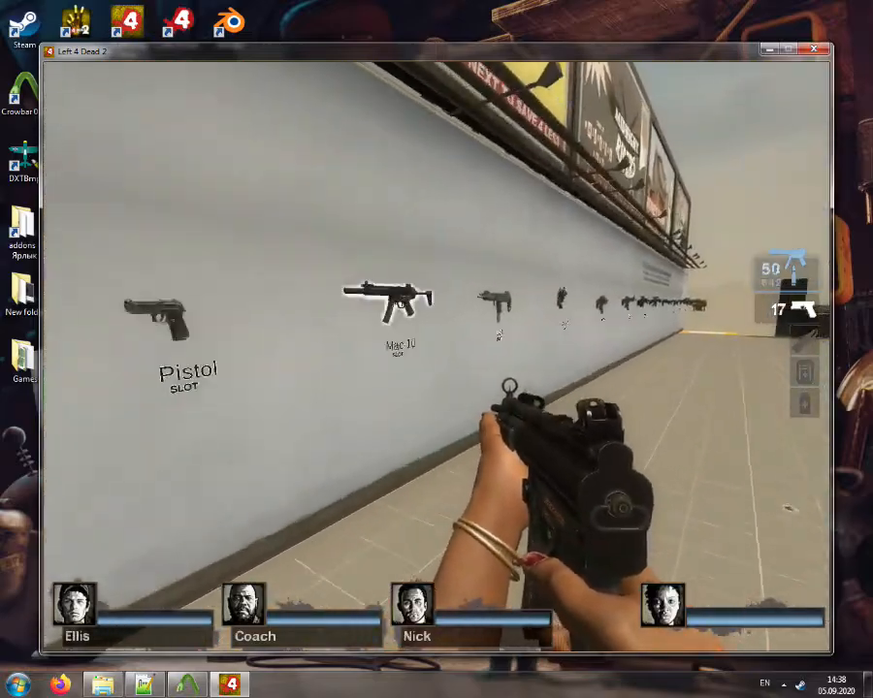
key("e")
left_click(436, 356)
key("r")
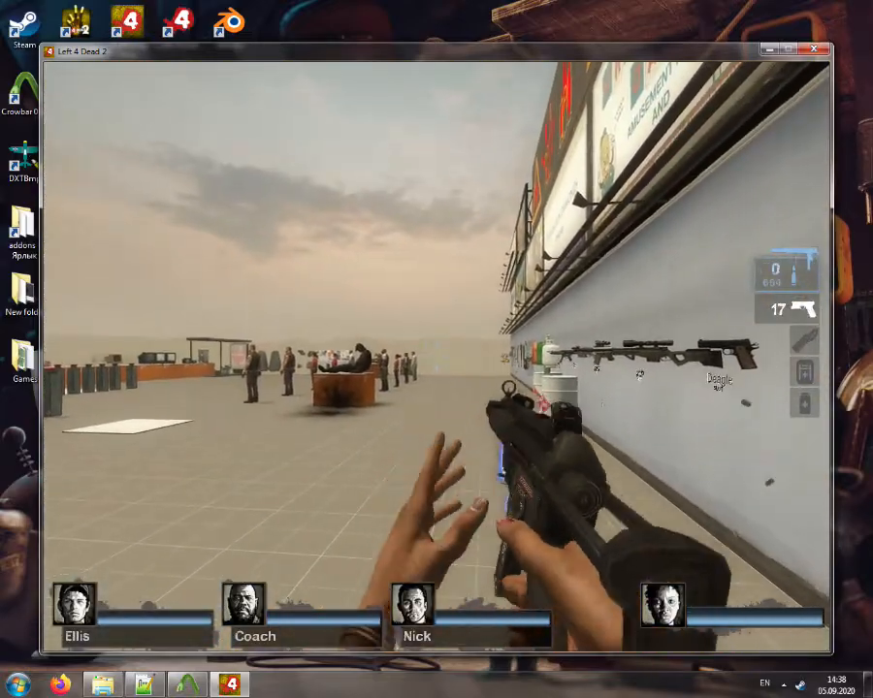
Inspect the silenced weapon in hand while walking along the weapon wall and around the survivor models, including a shove
key("w")
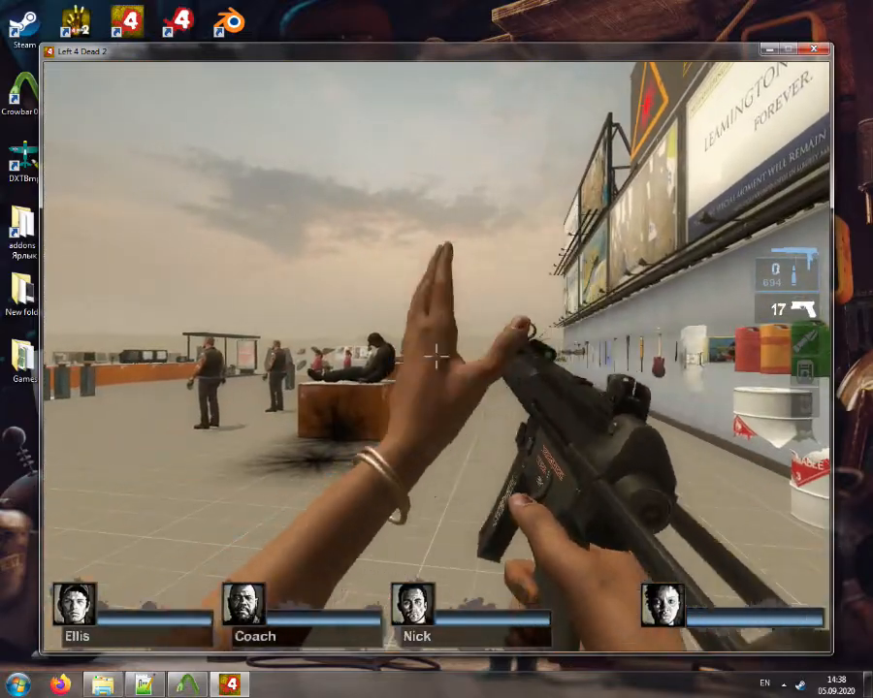
key("w")
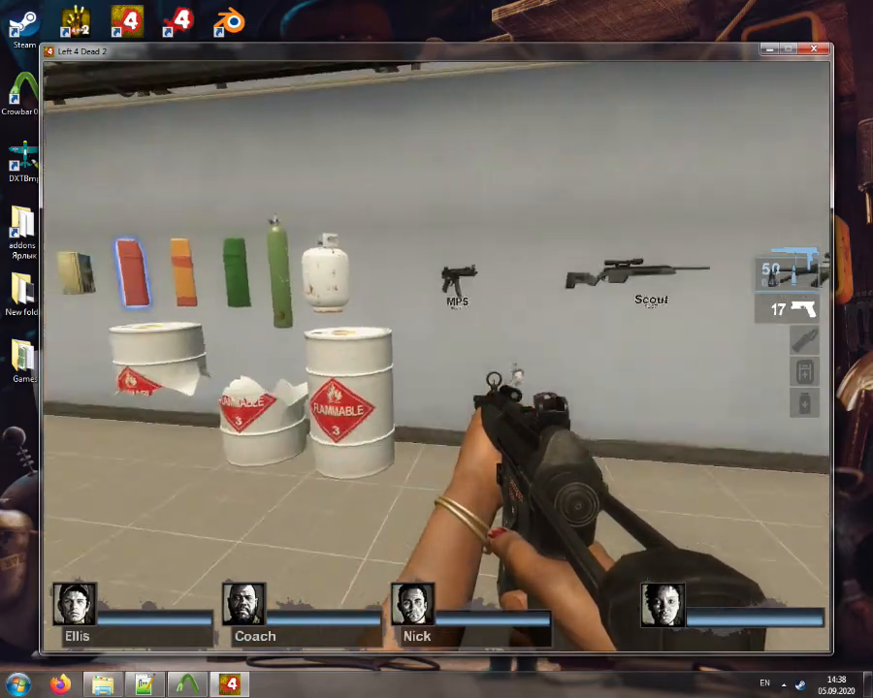
key("w")
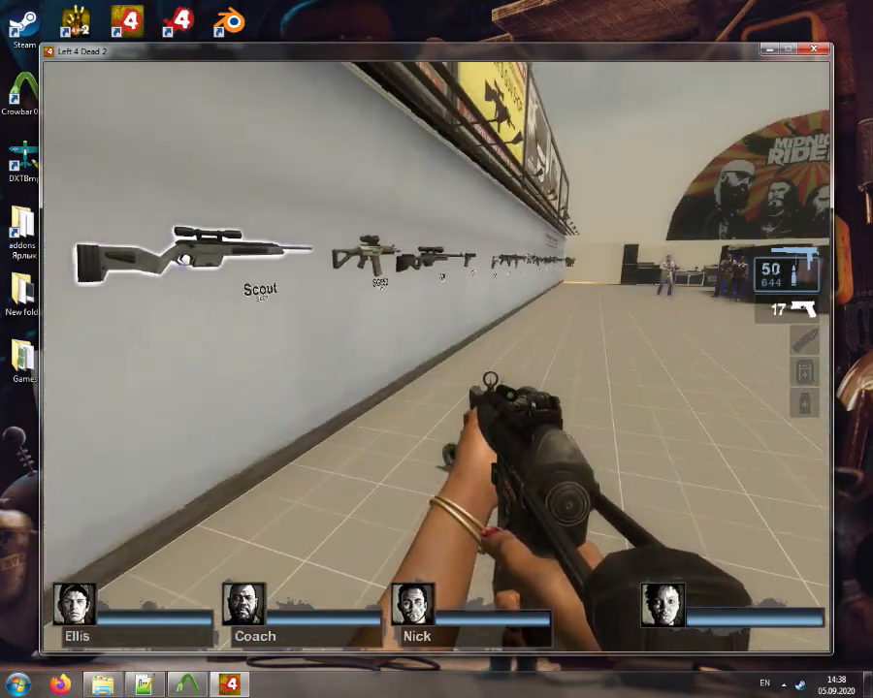
key("w")
right_click(436, 357)
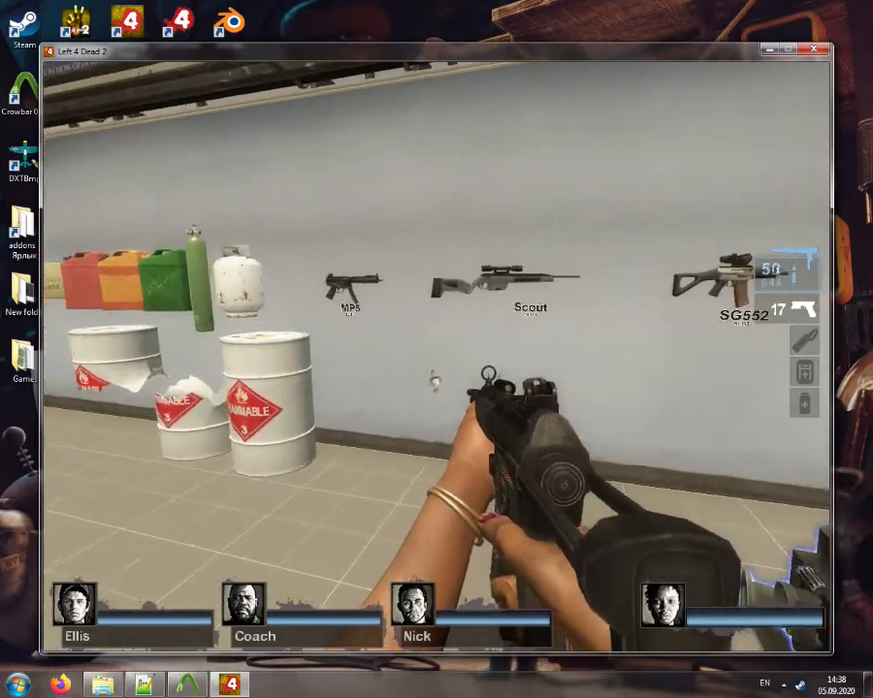
key("w")
key("d")
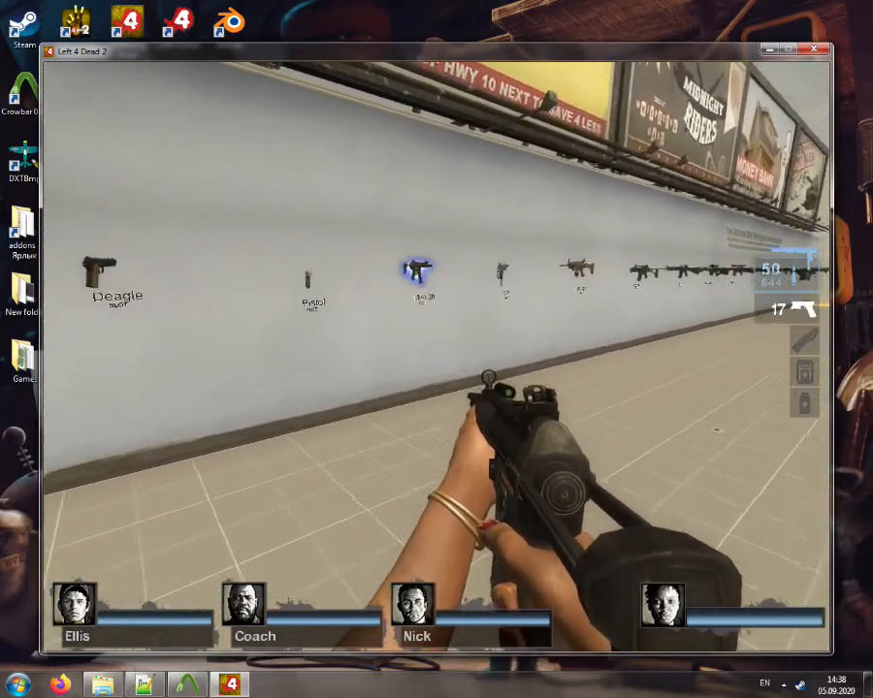
key("w")
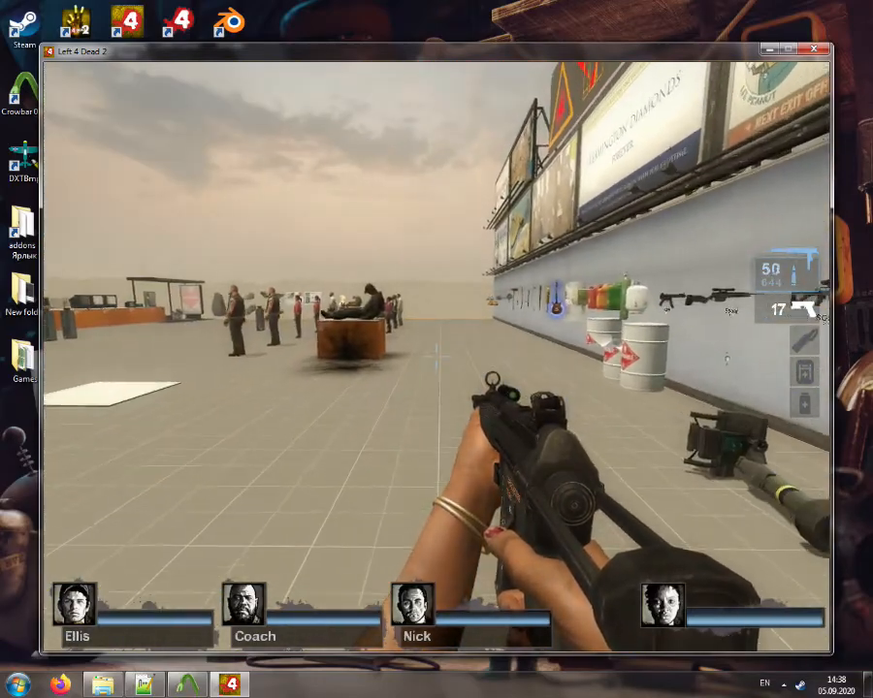
key("w")
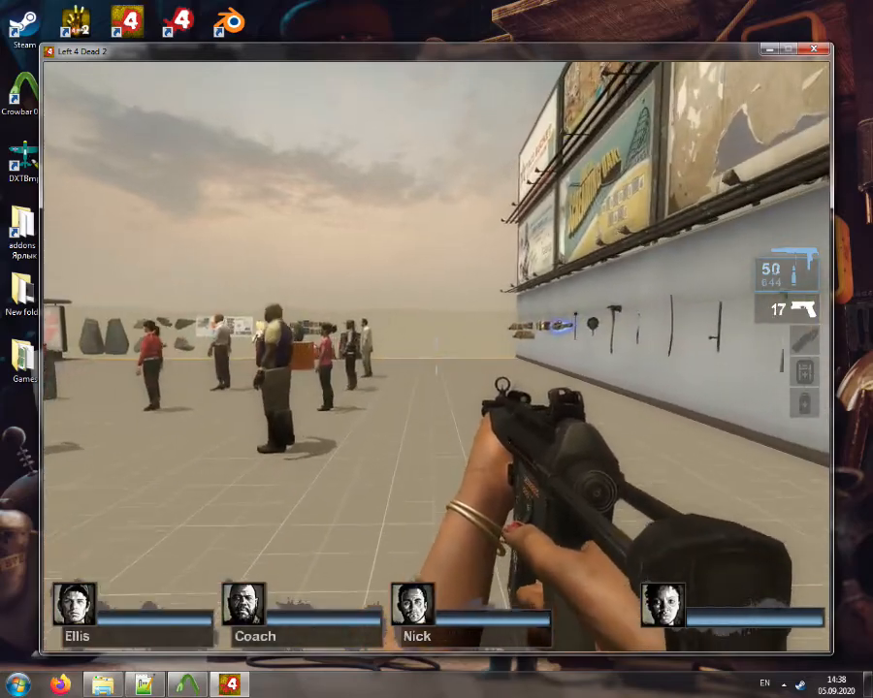
key("w")
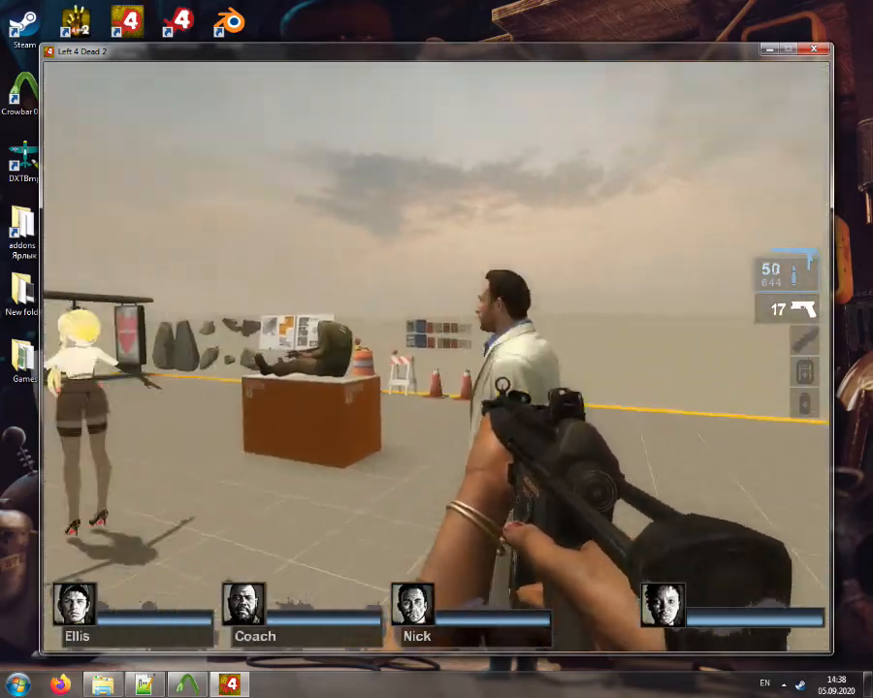
key("w")
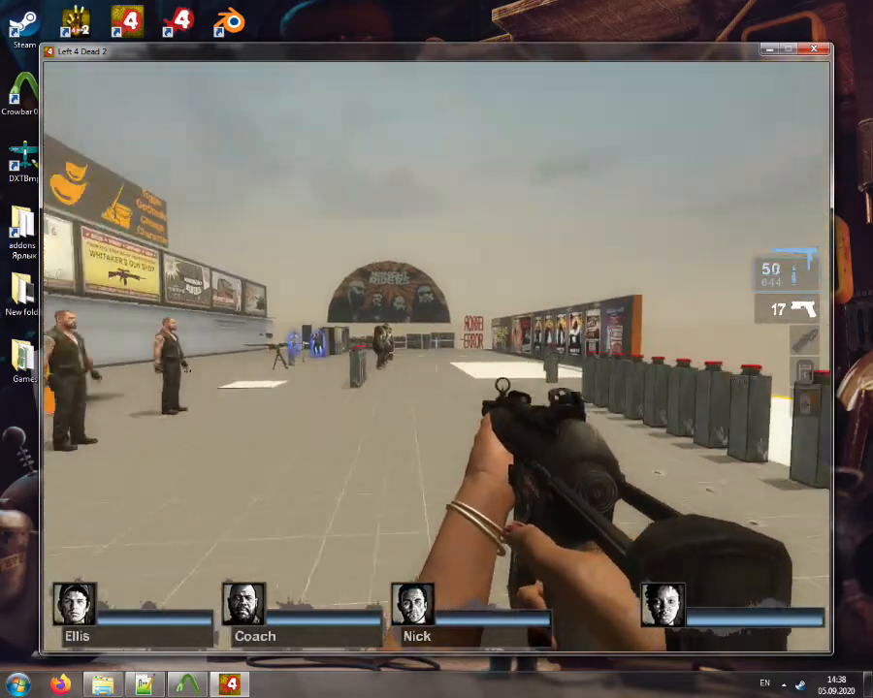
key("w")
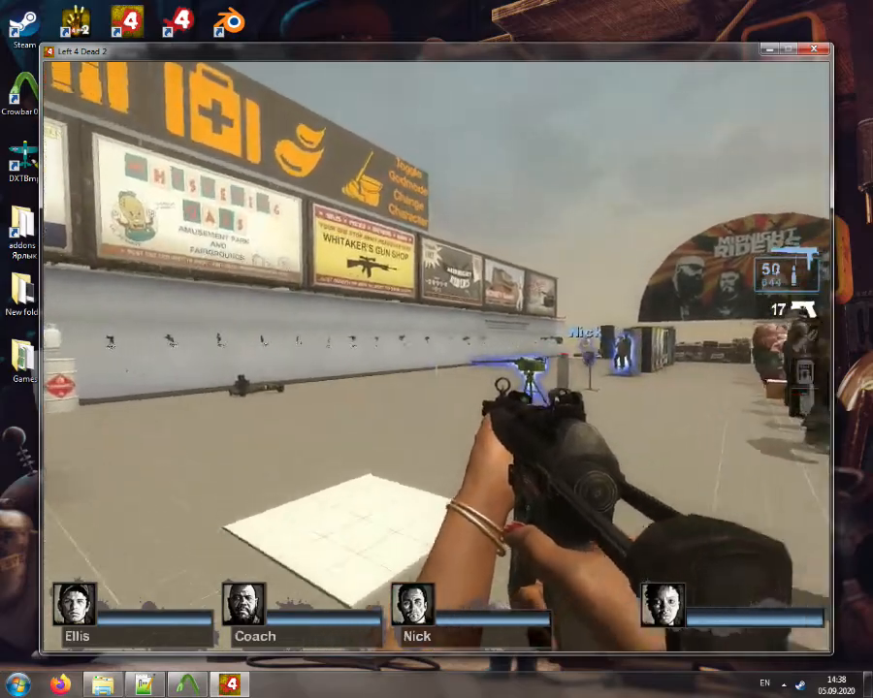
Examine the grenade launcher model on the floor by the weapon wall from several sides and pick it up
key("w")
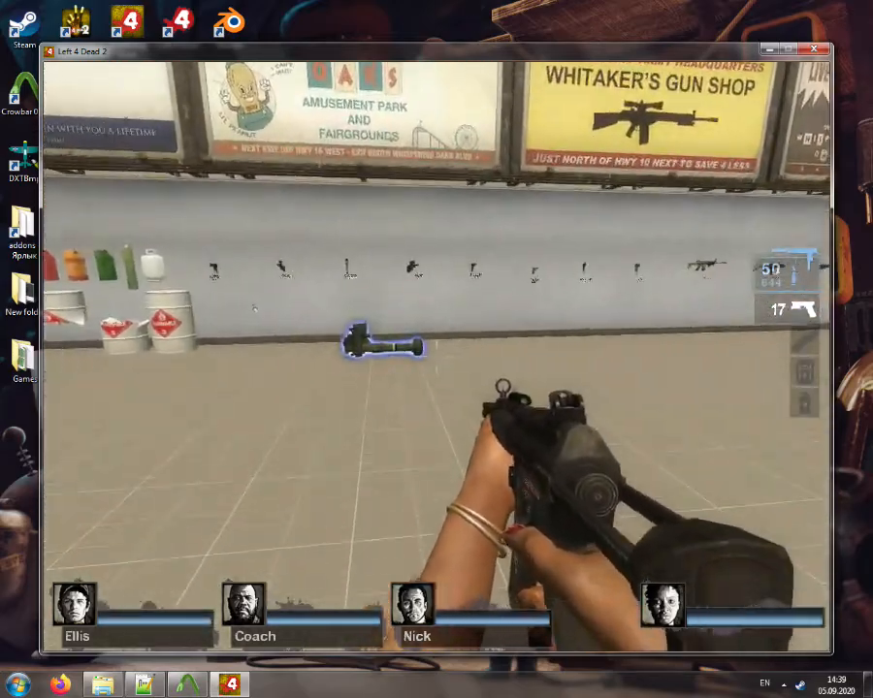
key("a")
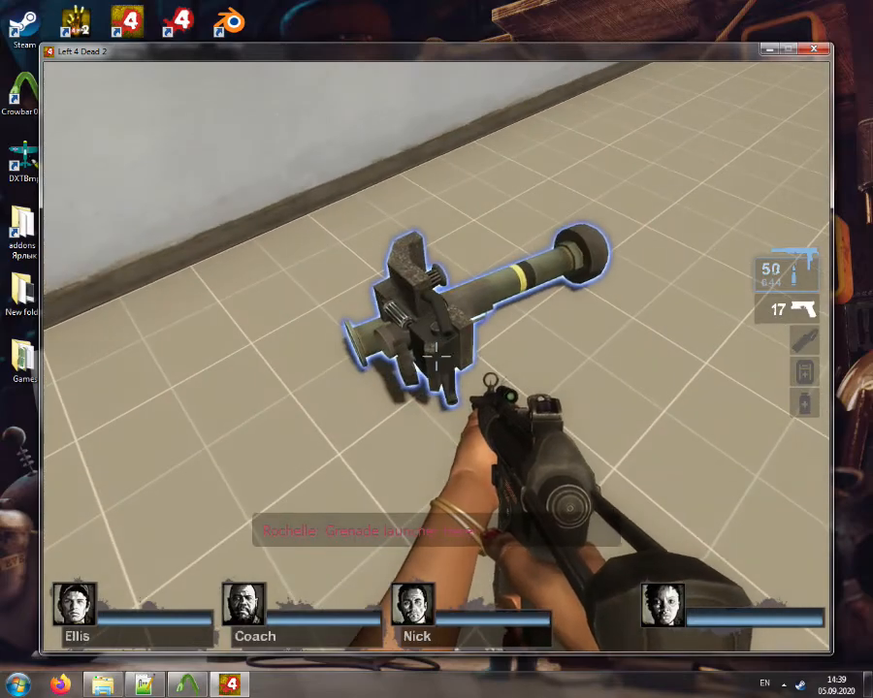
key("a")
key("ctrl")
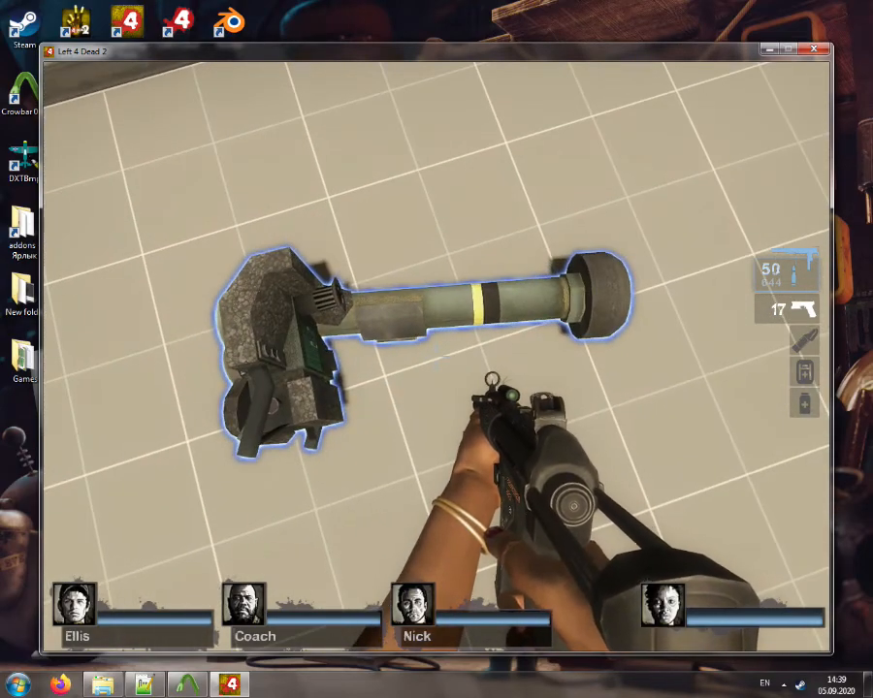
key("a")
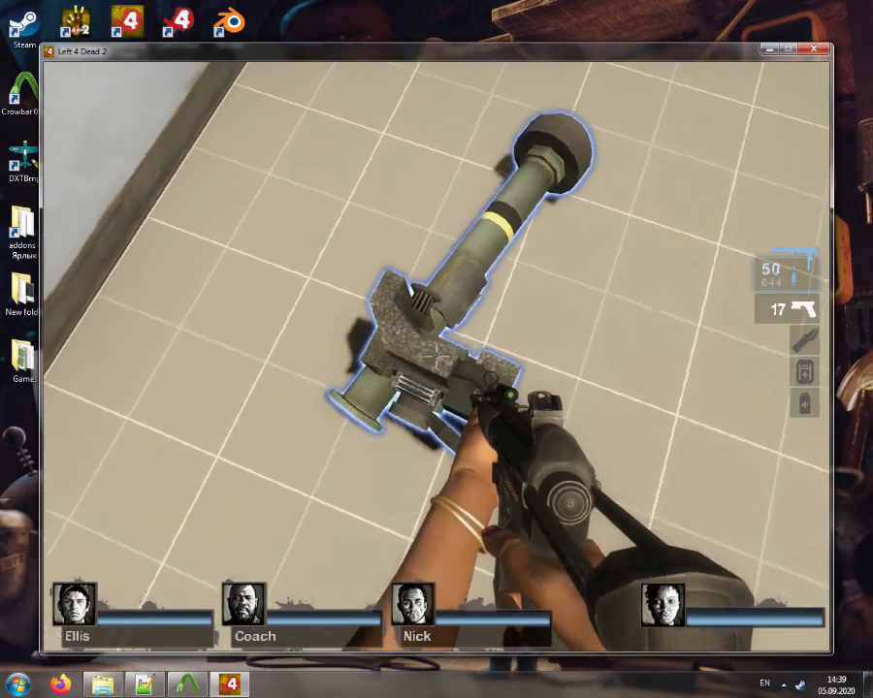
key("e")
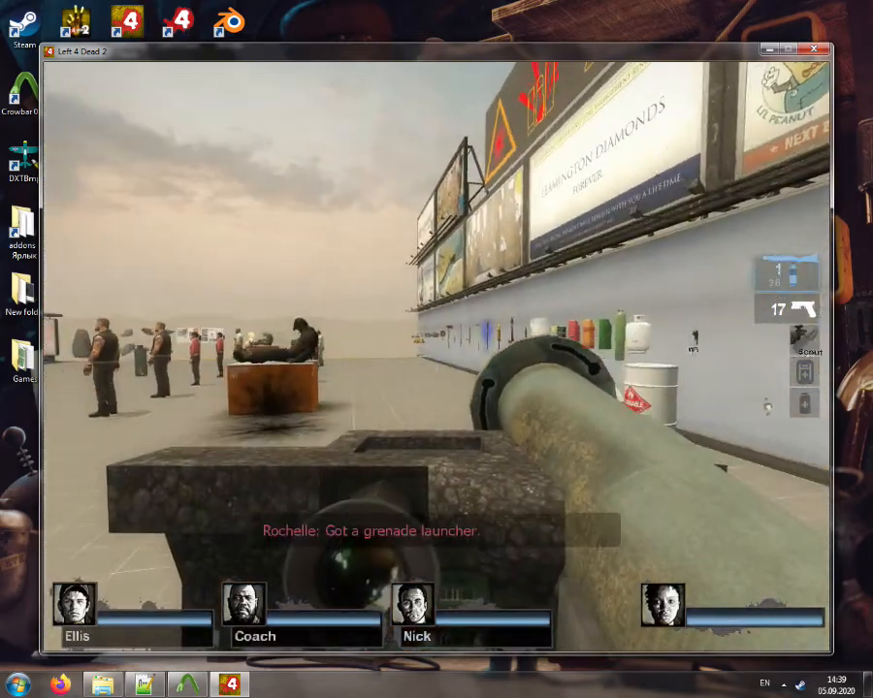
Fire the grenade launcher twice over the open ground, advancing past the barrels between the shots
left_click(436, 356)
key("w")
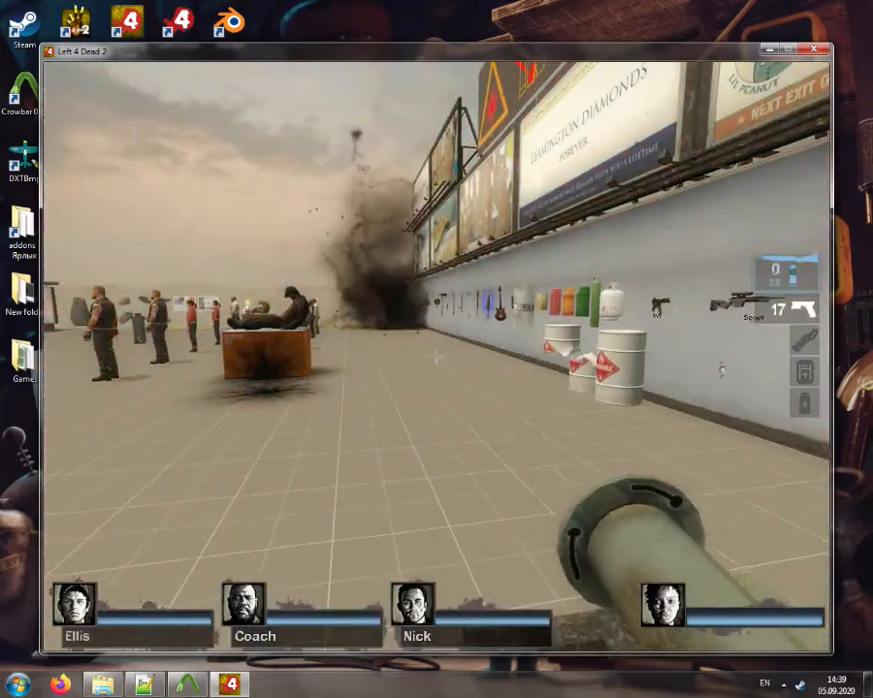
key("w")
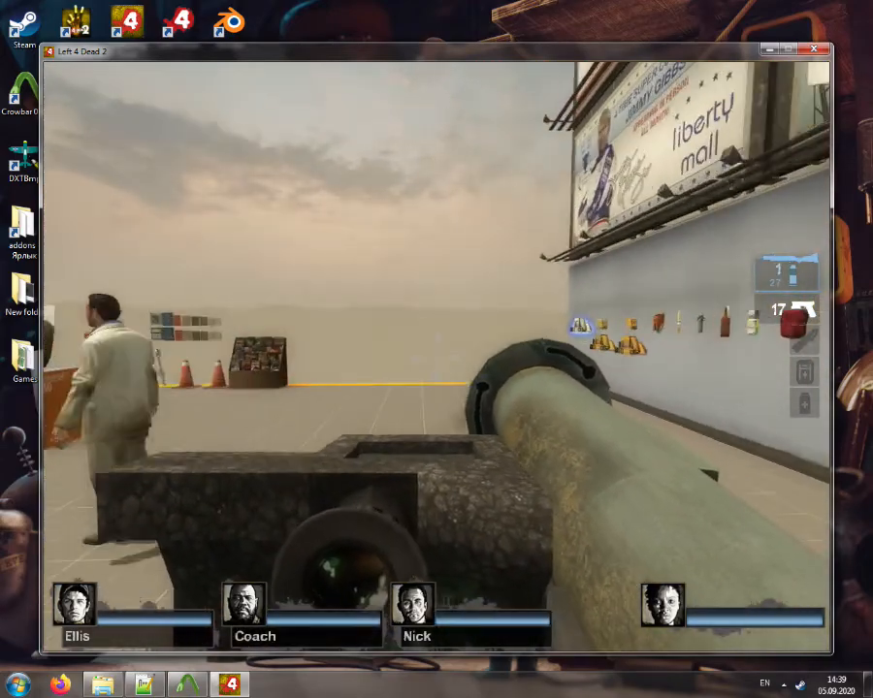
left_click(435, 357)
key("w")
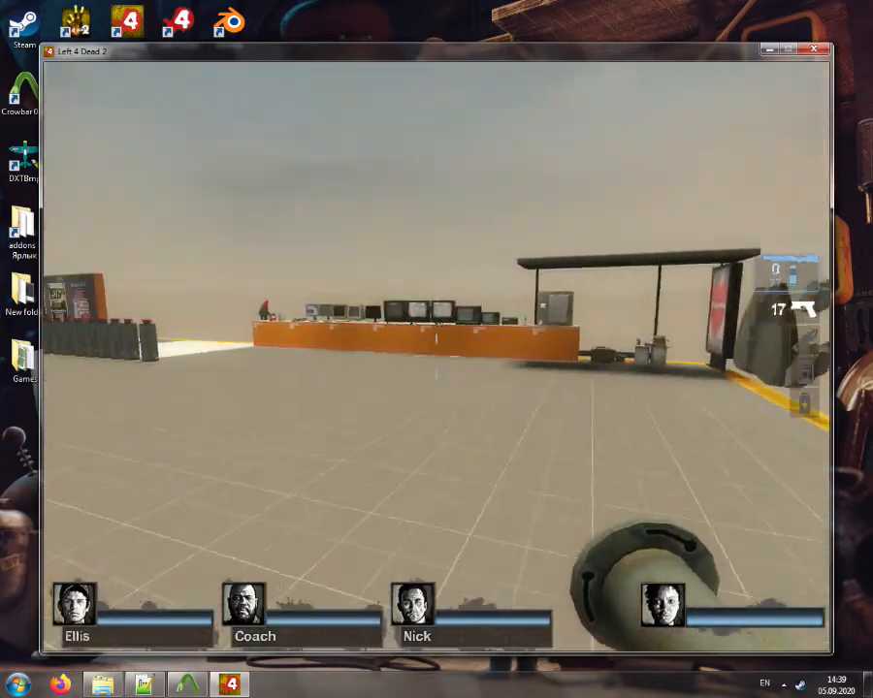
Inspect the grenade launcher in hand on a walk past the infected models, the Midnight Riders stage and the weapon wall
key("w")
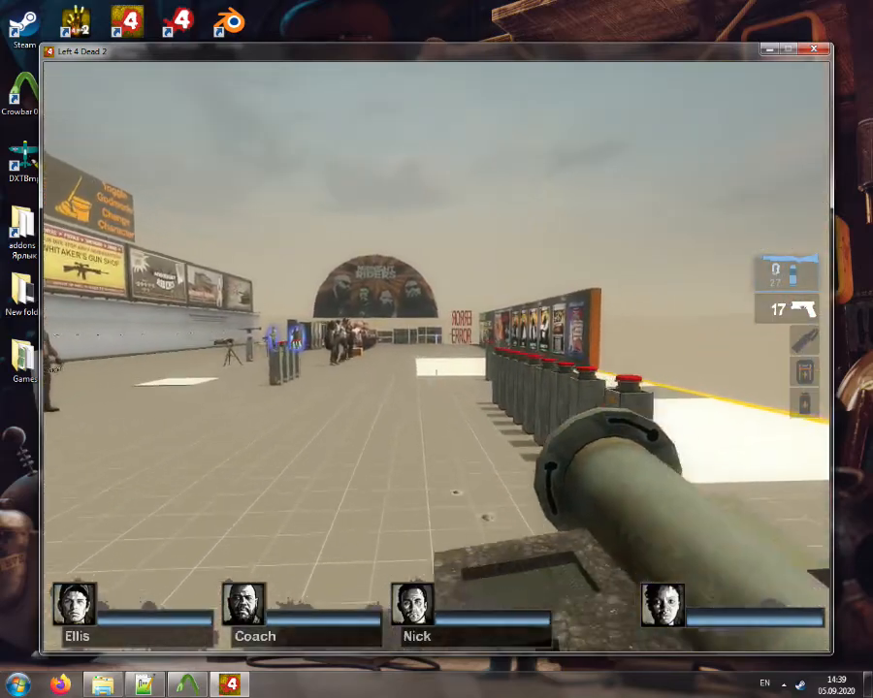
key("w")
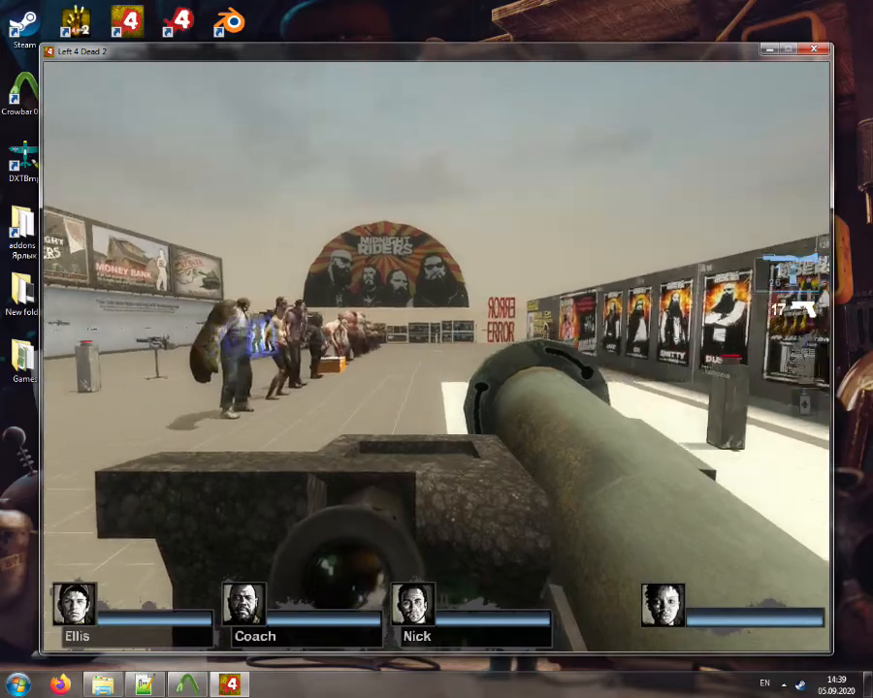
key("w")
key("w")
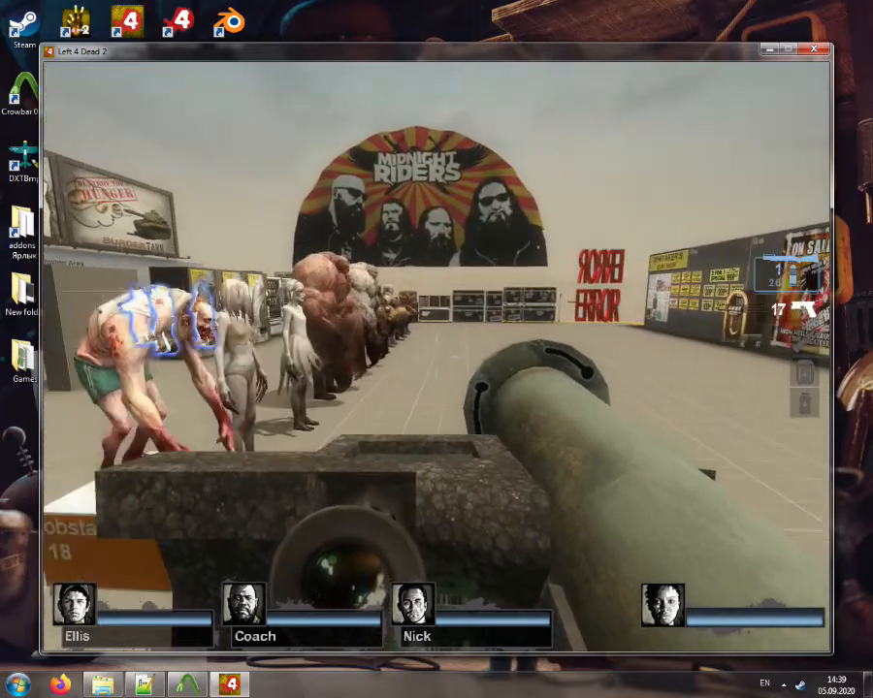
key("w")
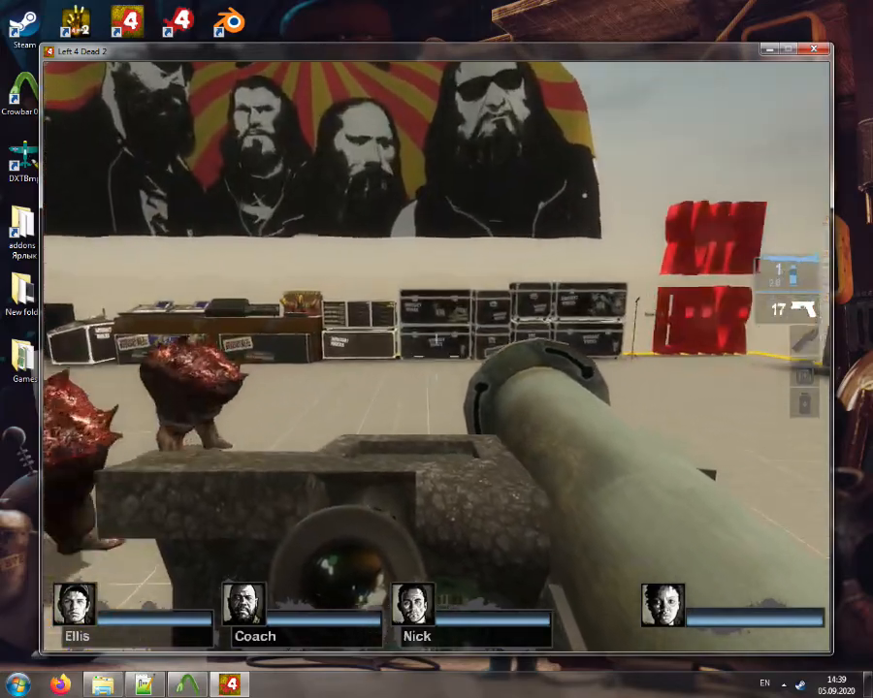
key("w")
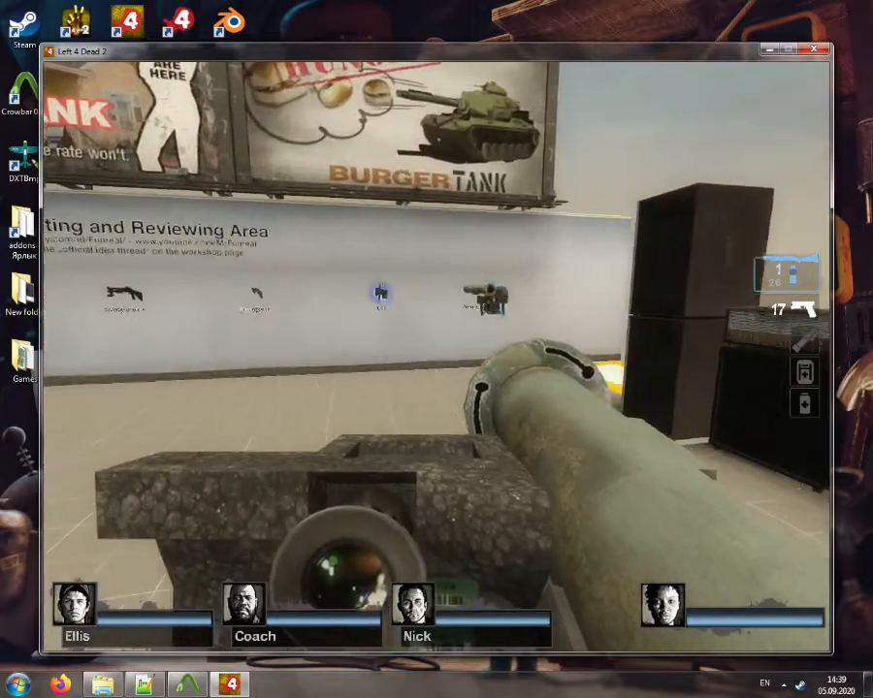
key("w")
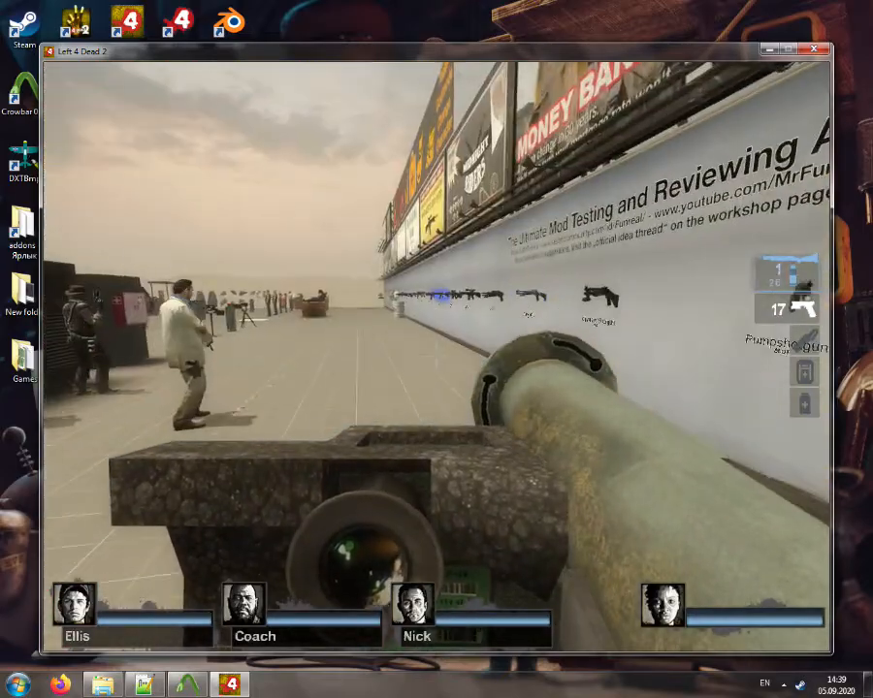
key("w")
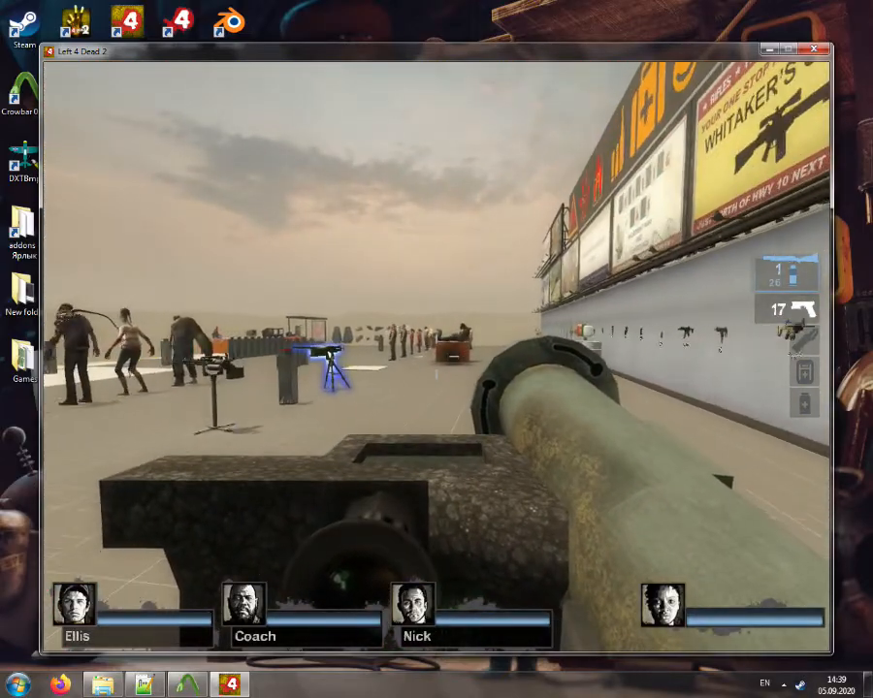
key("w")
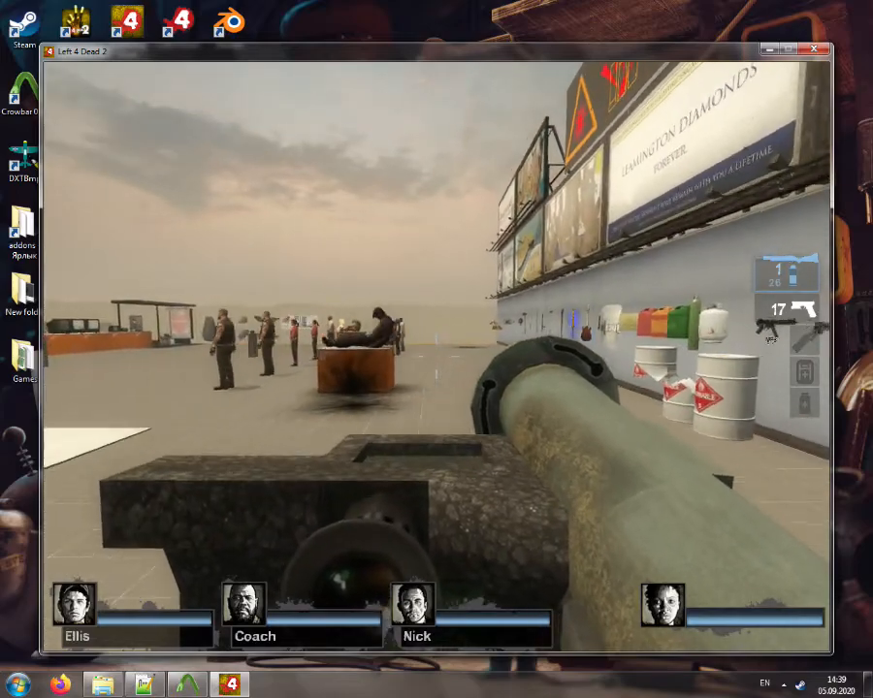
key("w")
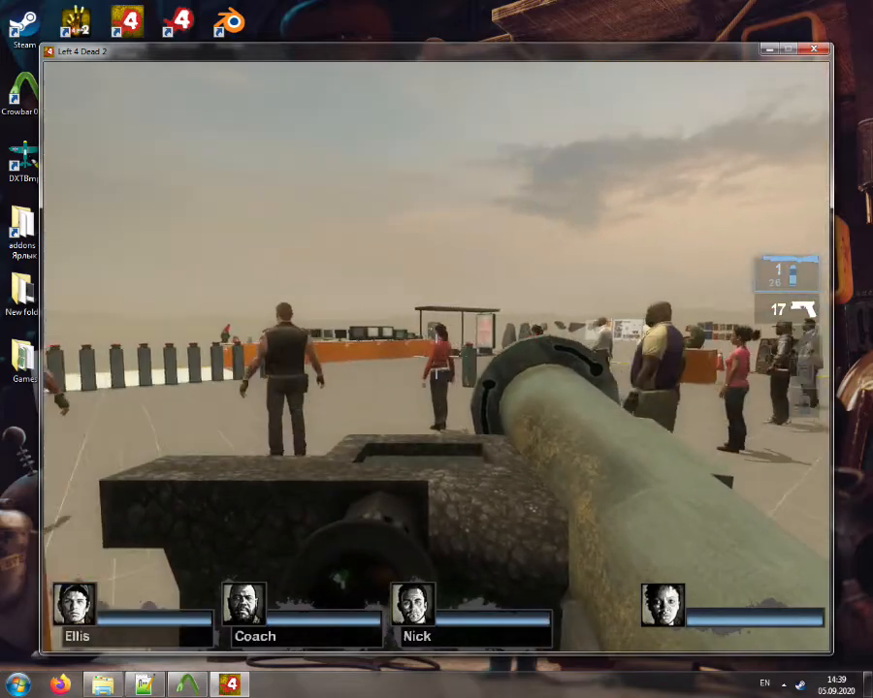
Fire the grenade launcher repeatedly while circling past the Midnight Riders posters, the button posts and the seated figure on the orange block
key("w")
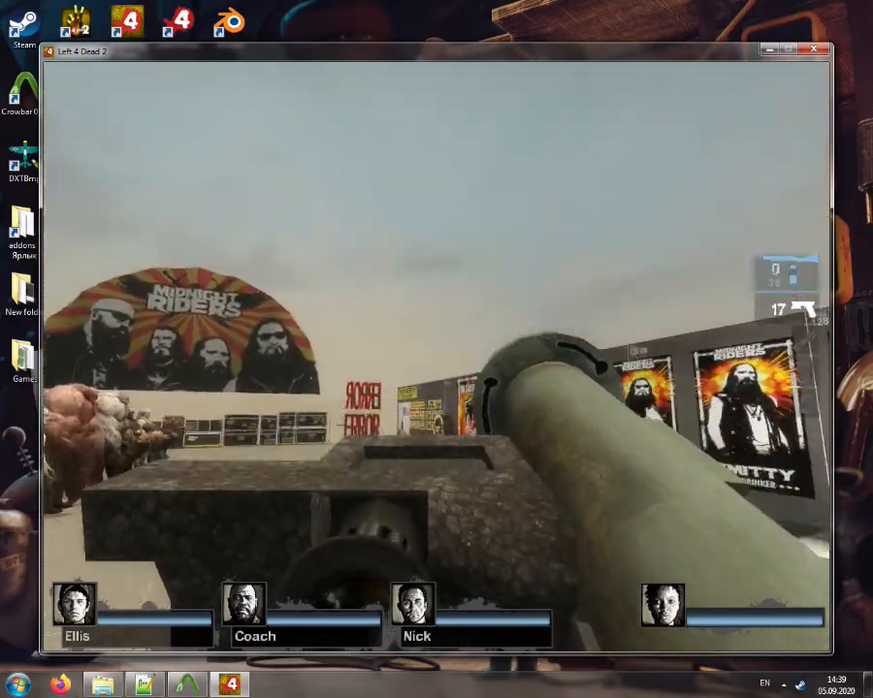
key("w")
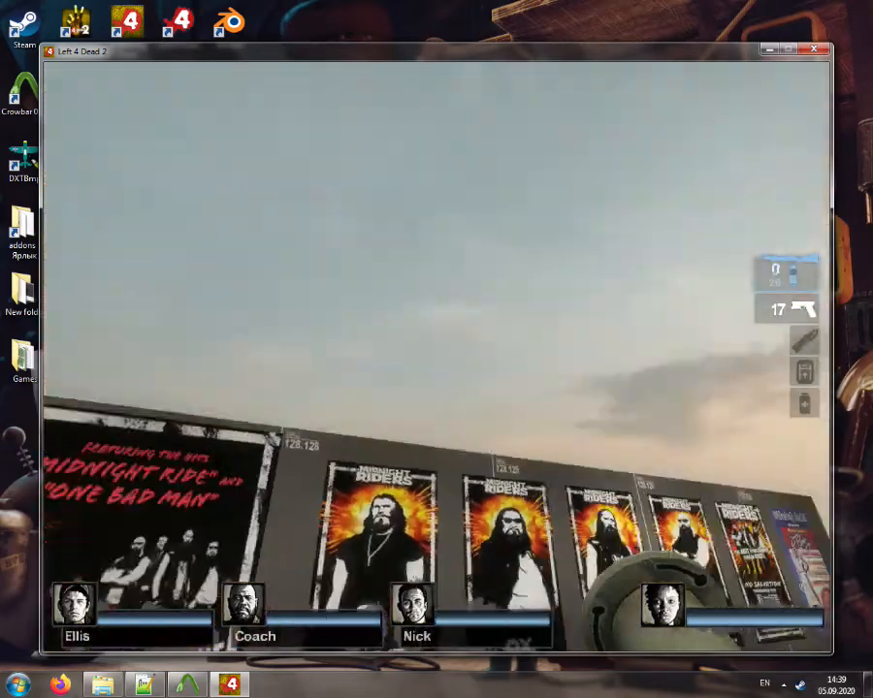
key("w")
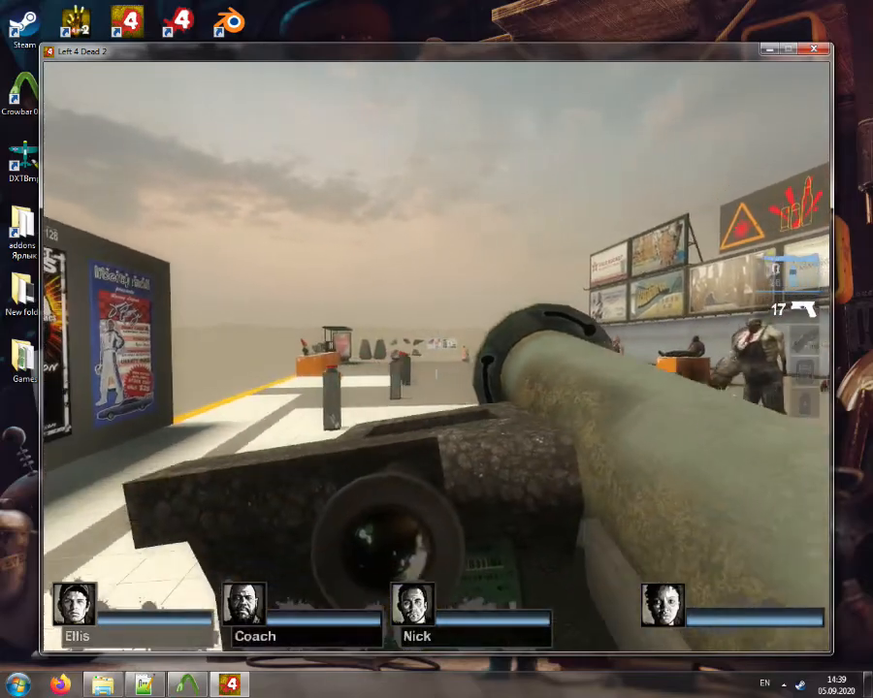
key("w")
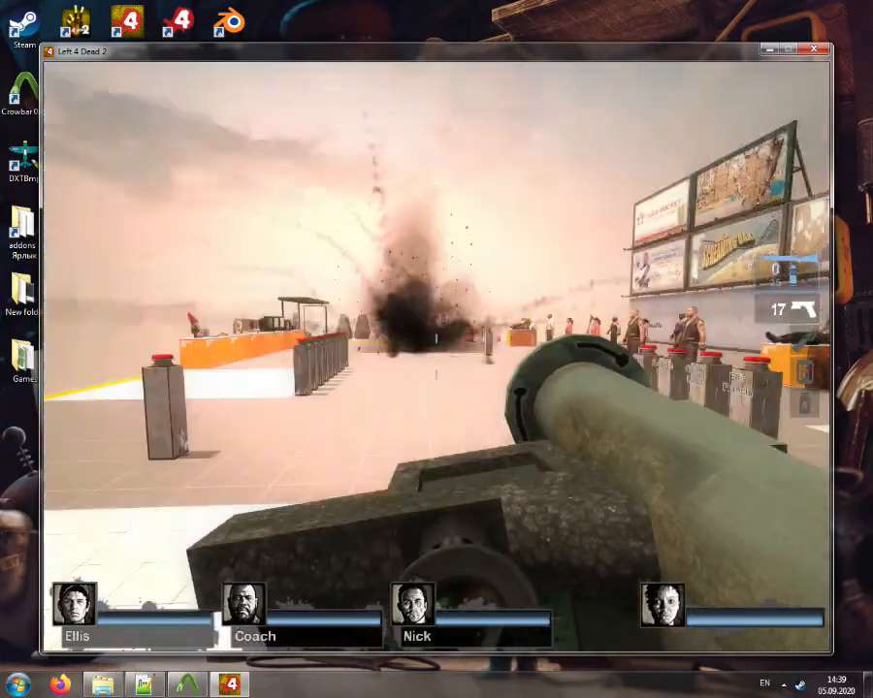
key("w")
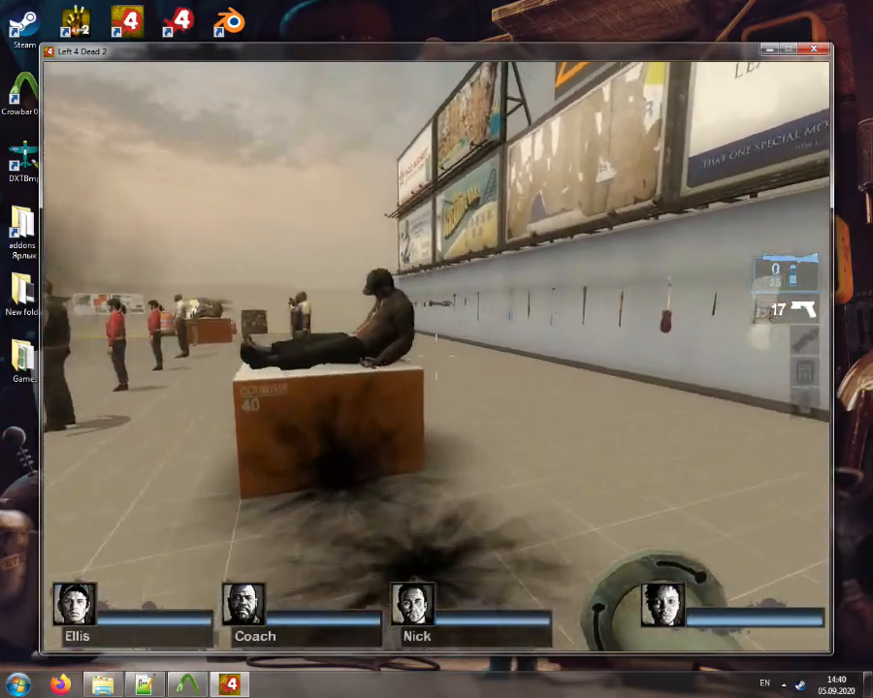
Inspect the reloaded grenade launcher in hand on a walk past the biker models, the infected line-up and the weapon wall
key("w")
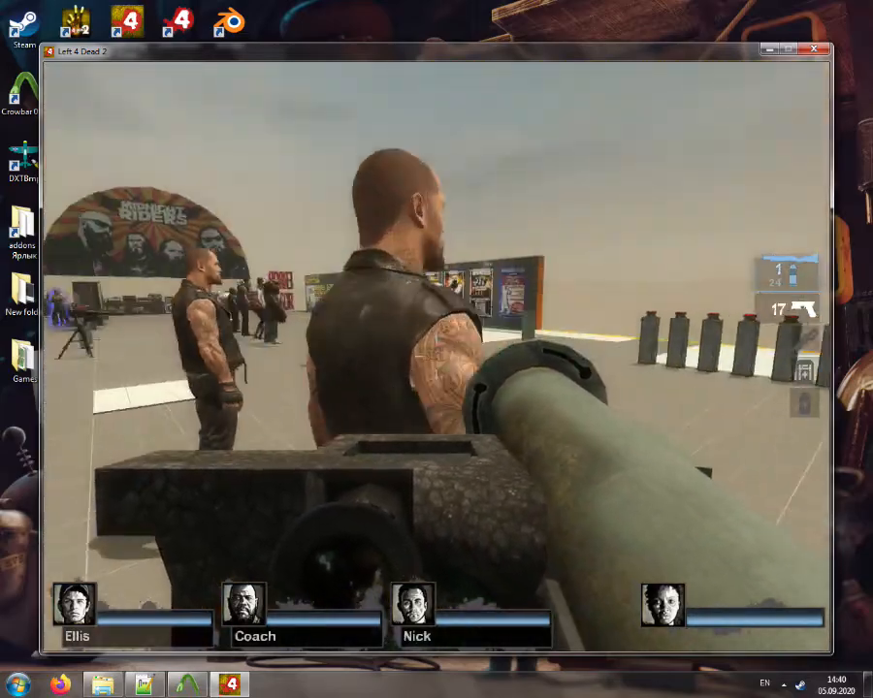
key("w")
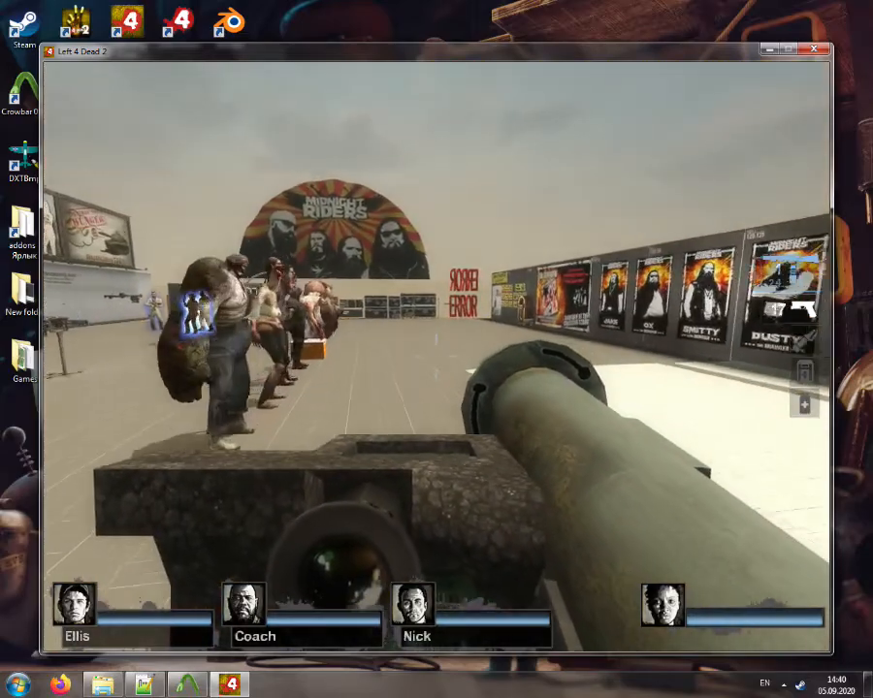
key("w")
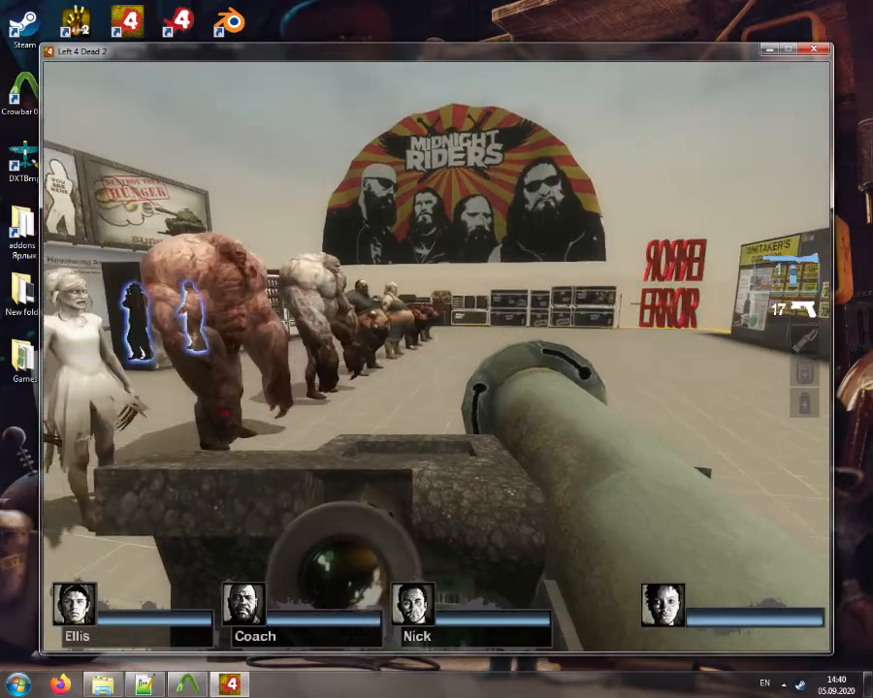
key("w")
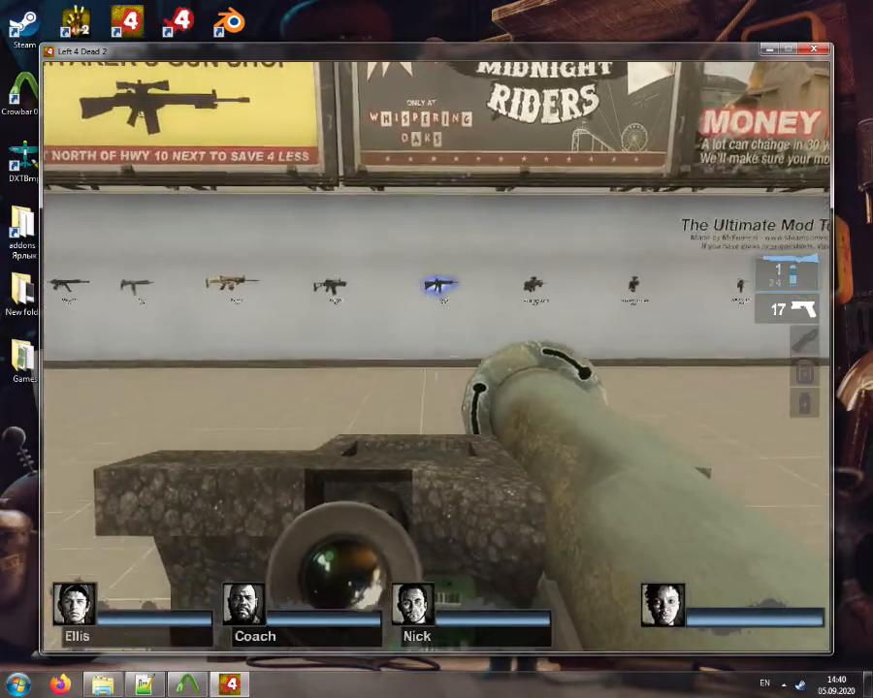
Fire a grenade across the ground alongside the weapon wall and reload the launcher while passing the gun slots
key("w")
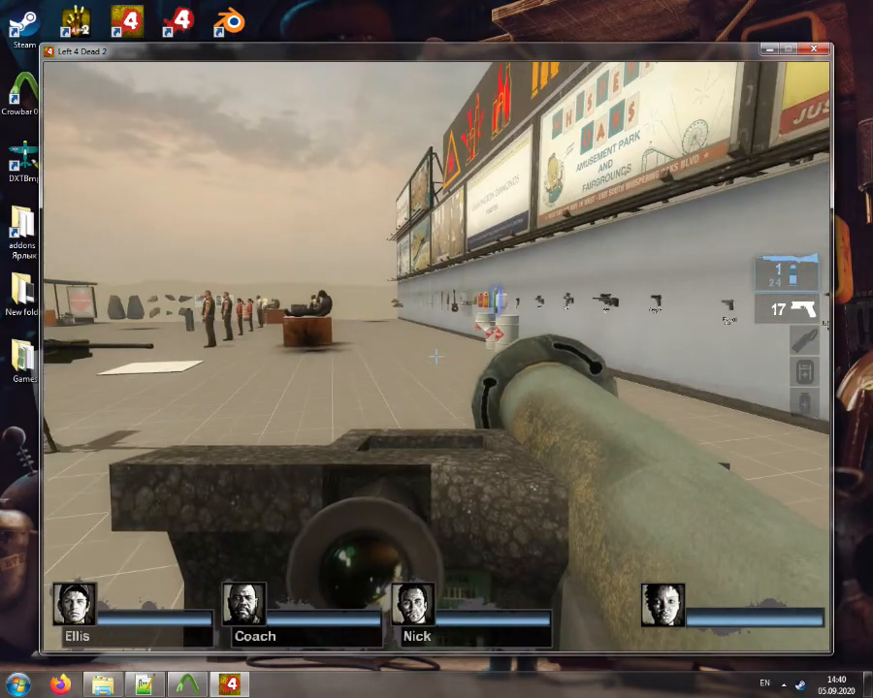
key("d")
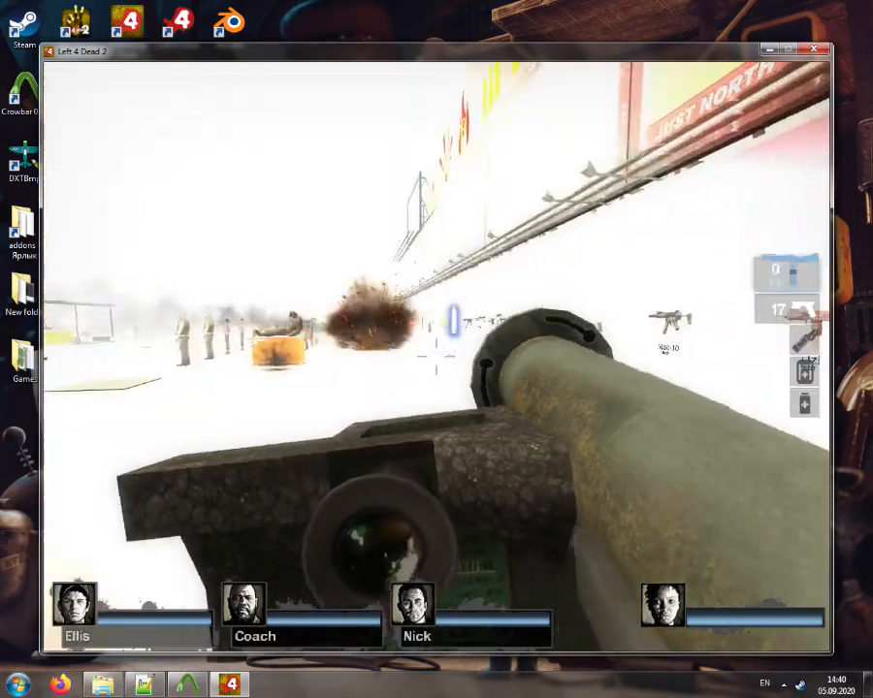
key("w")
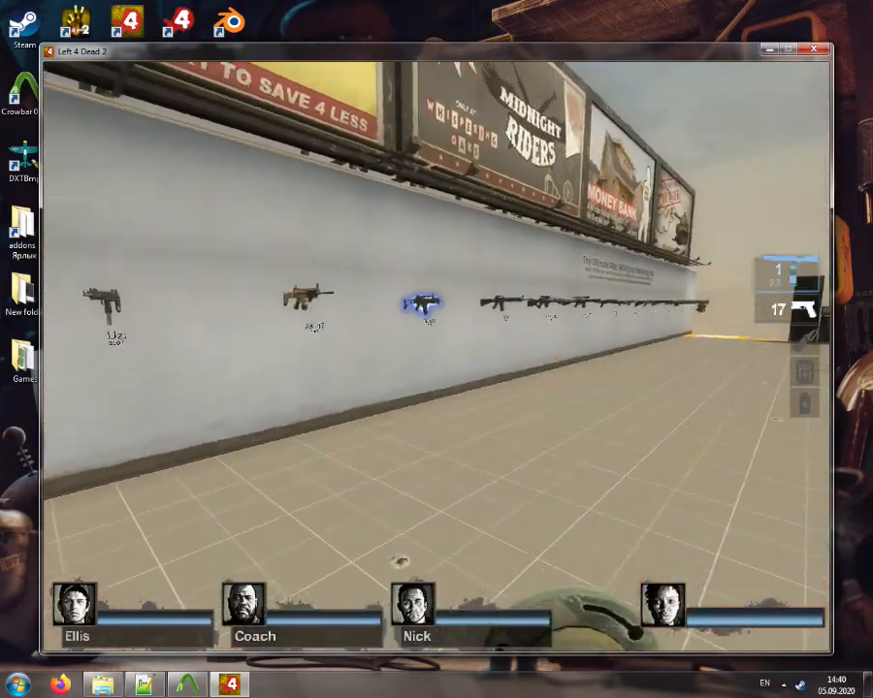
key("w")
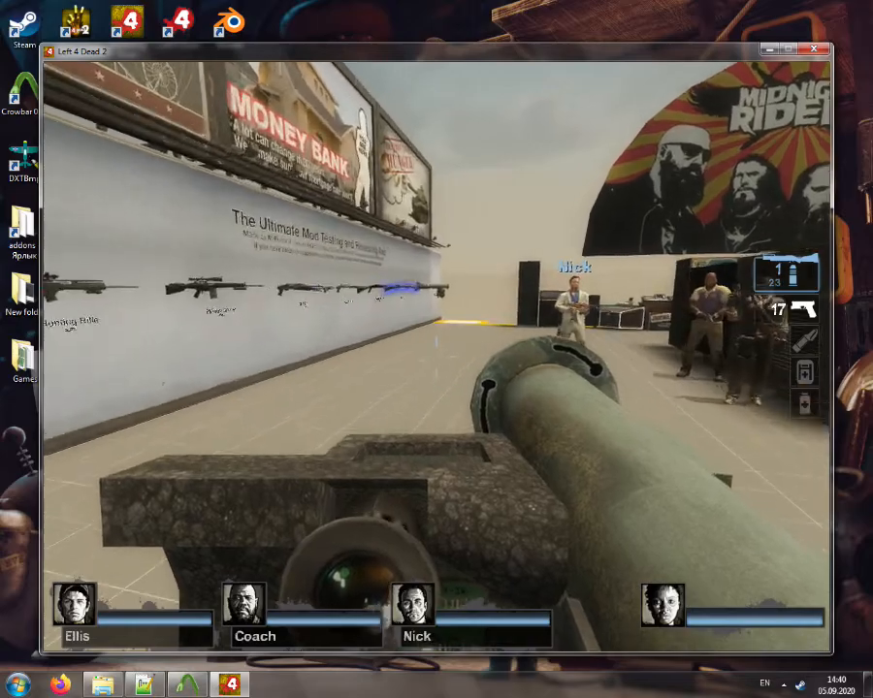
Carry the grenade launcher around the infected models and back along the weapon wall, and fire a grenade toward the button posts
key("w")
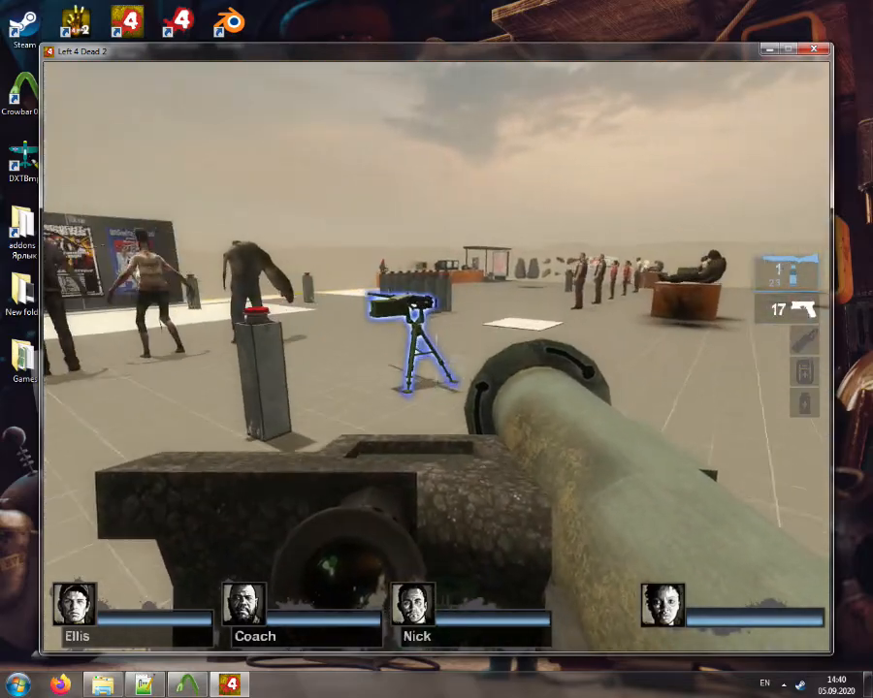
key("w")
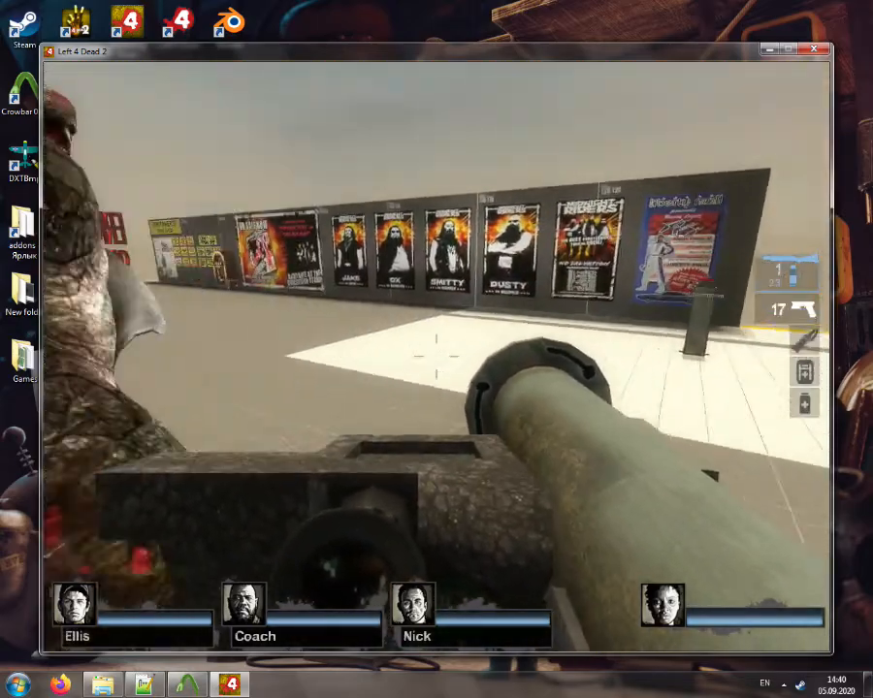
key("w")
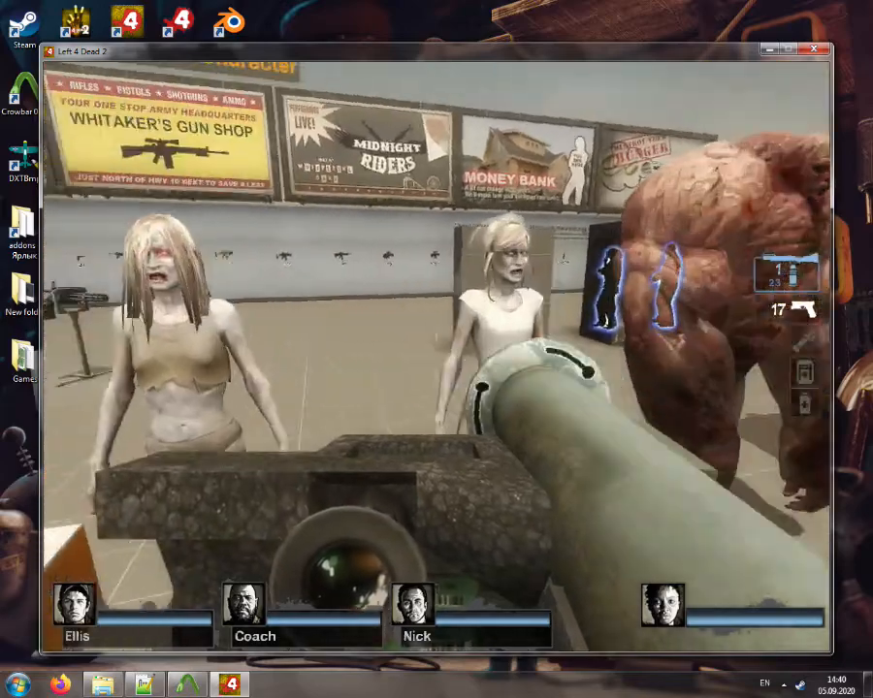
key("w")
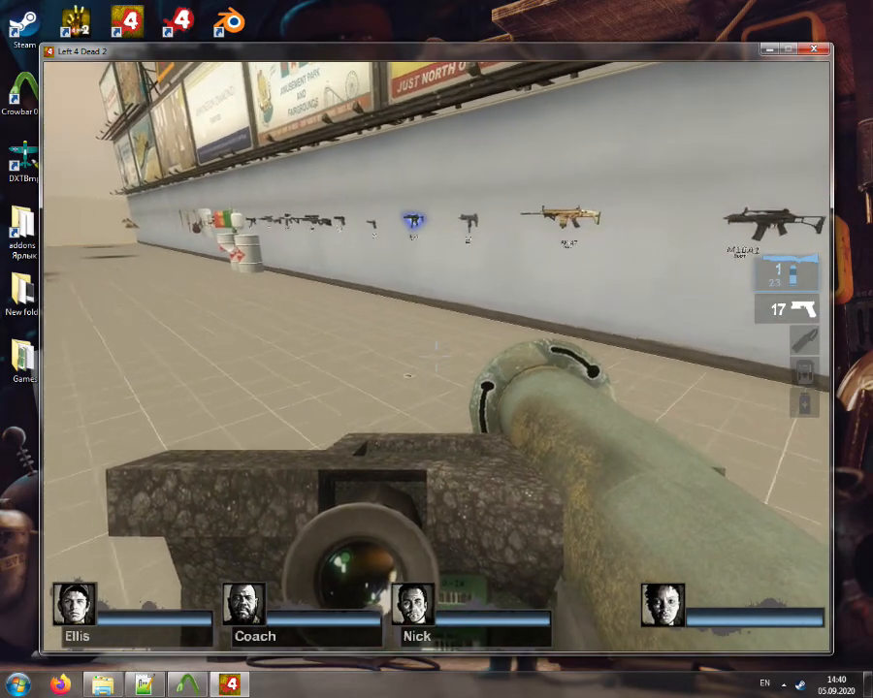
key("w")
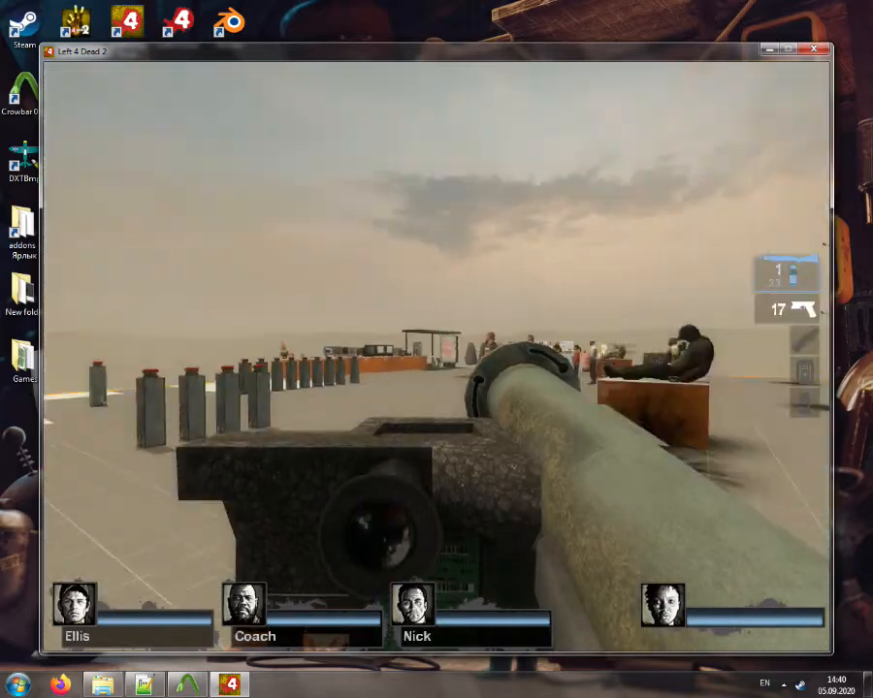
left_click(436, 357)
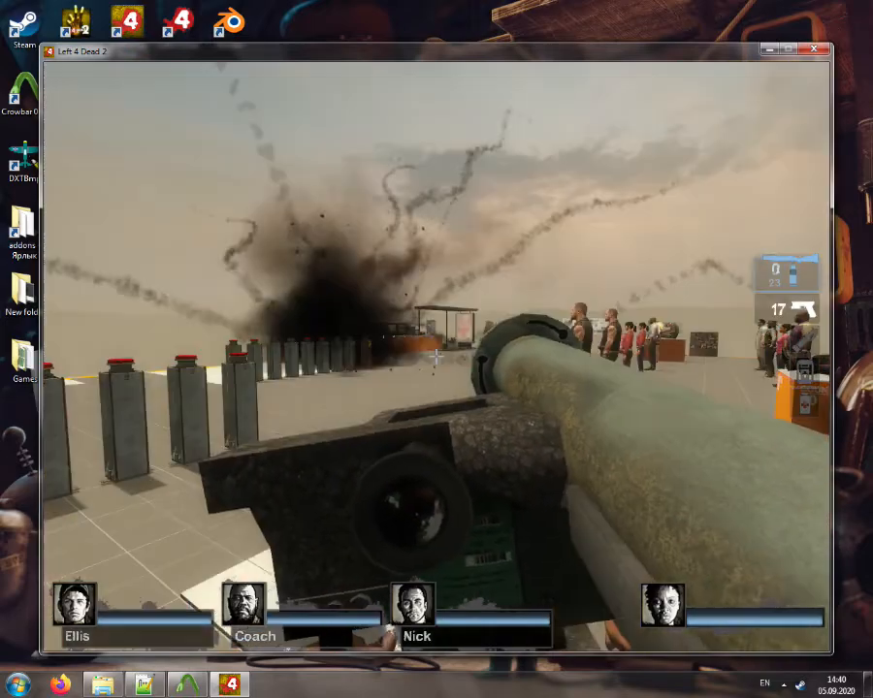
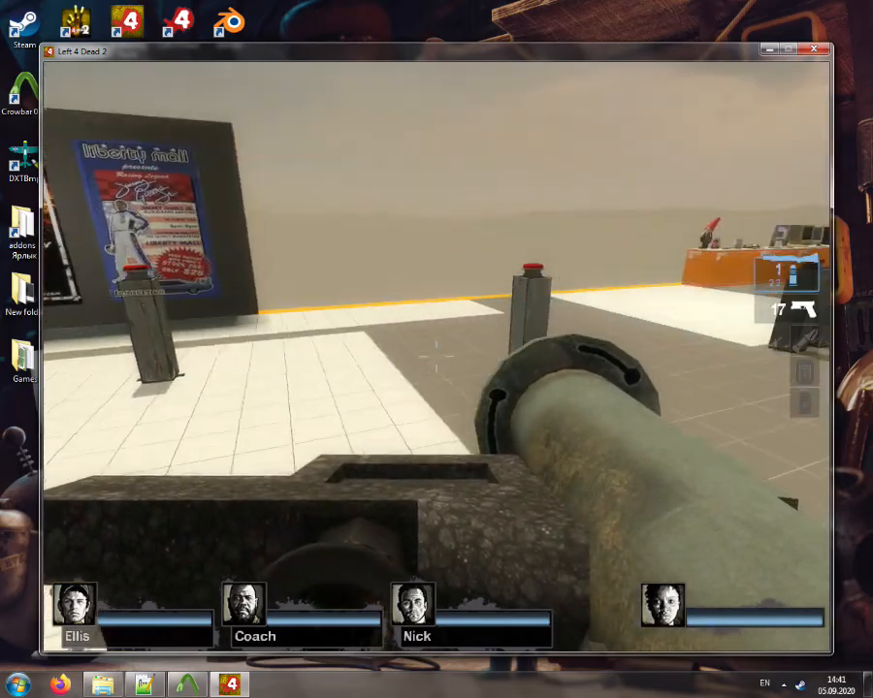
Examine the mounted machine gun up close and pick up the SCAR model from the AK-47 slot on the weapon wall
key("w")
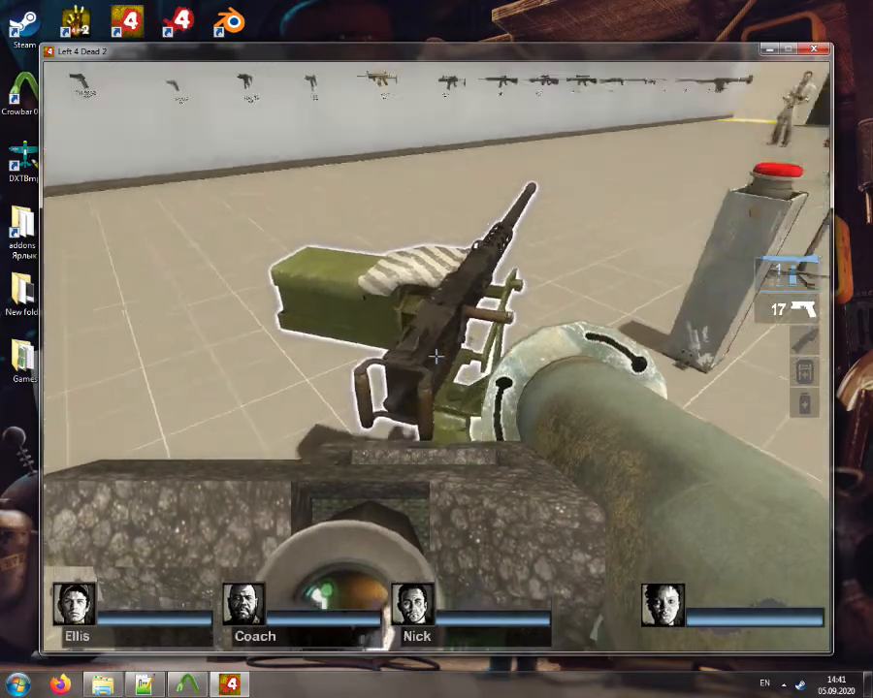
key("e")
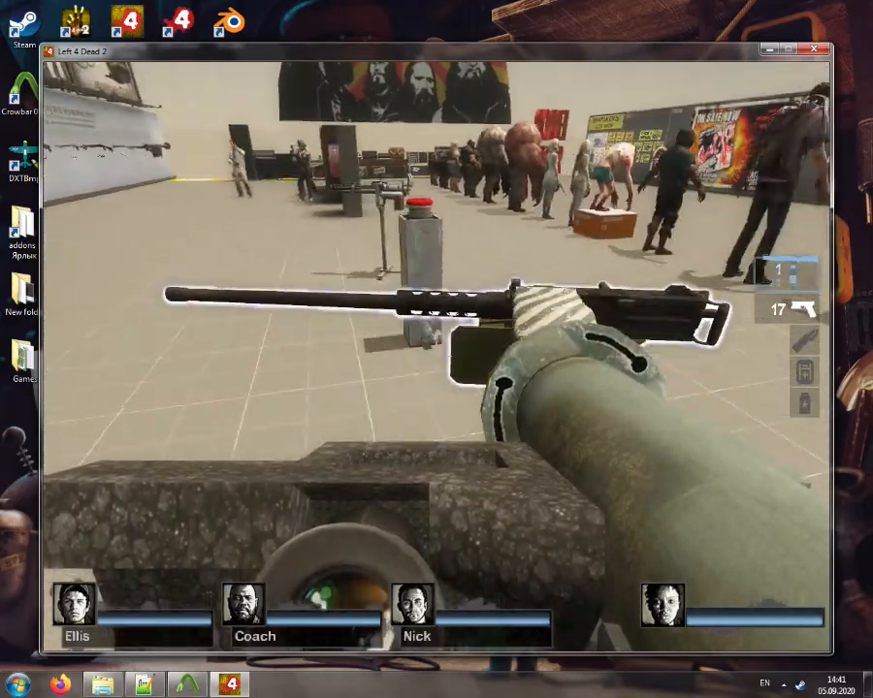
key("w")
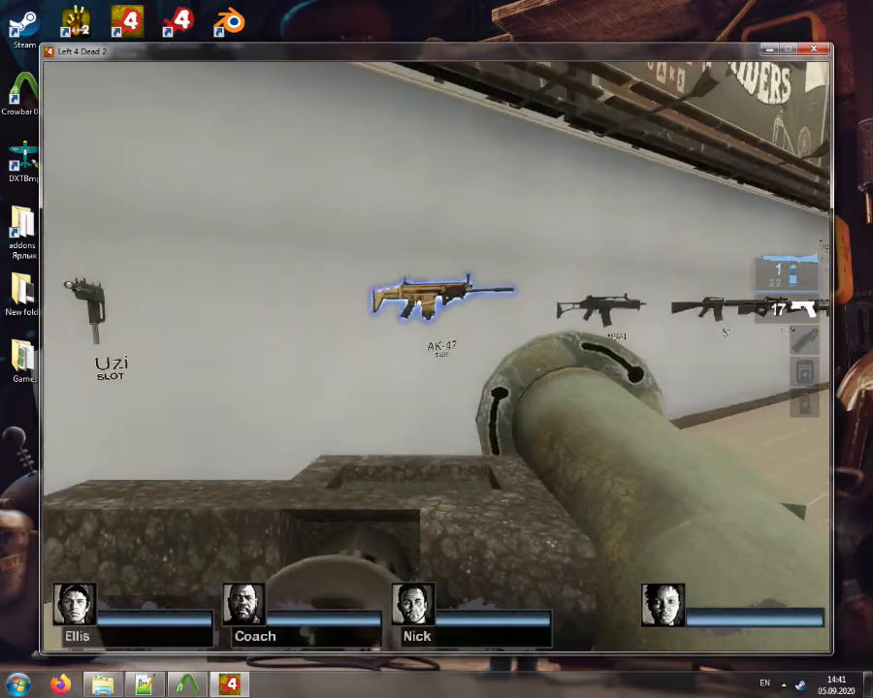
key("e")
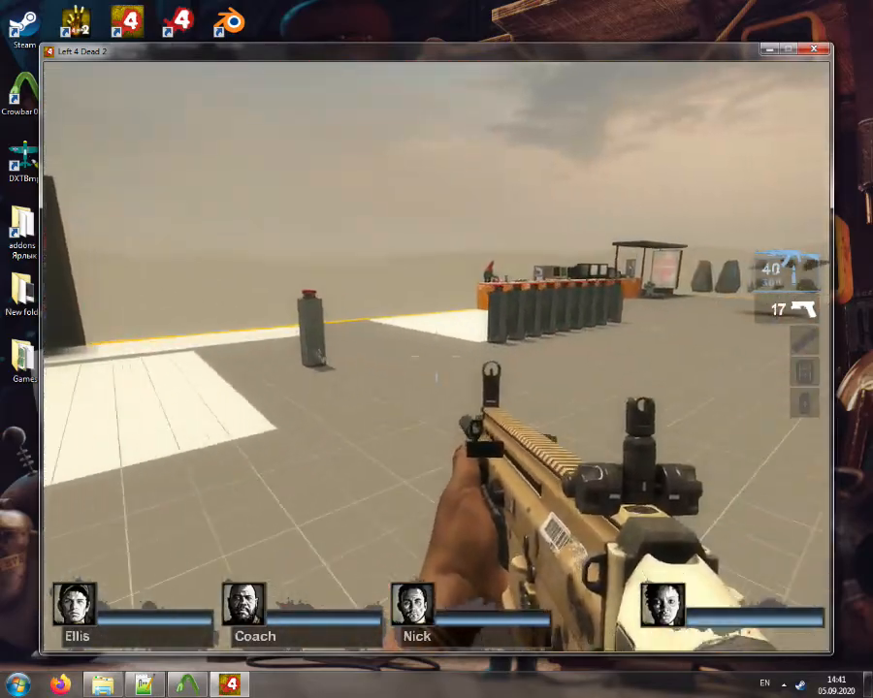
Reload the SCAR and inspect it in hand while walking past the rock models, the notice boards and the gnome's counter
key("r")
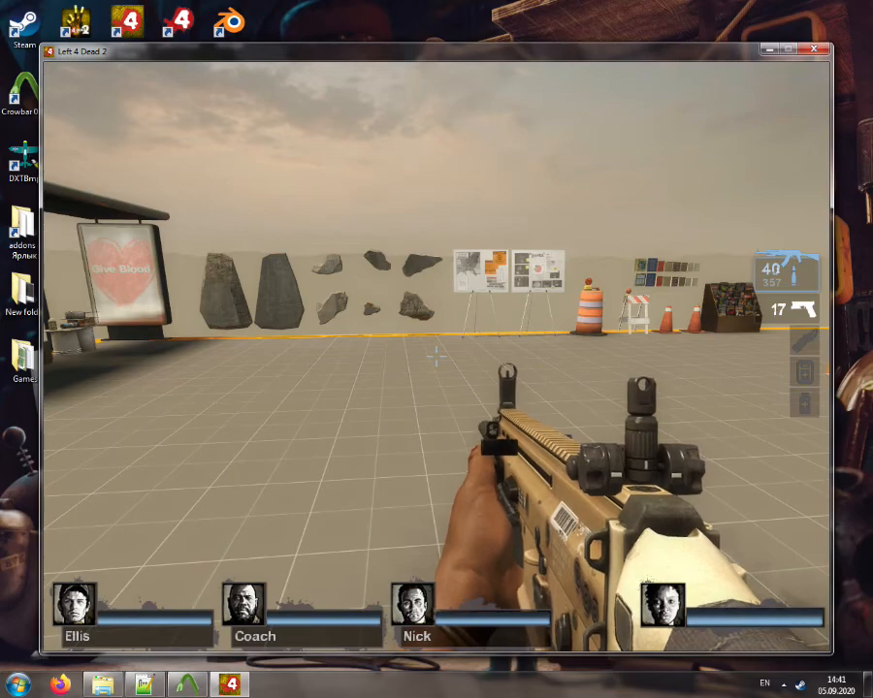
key("w")
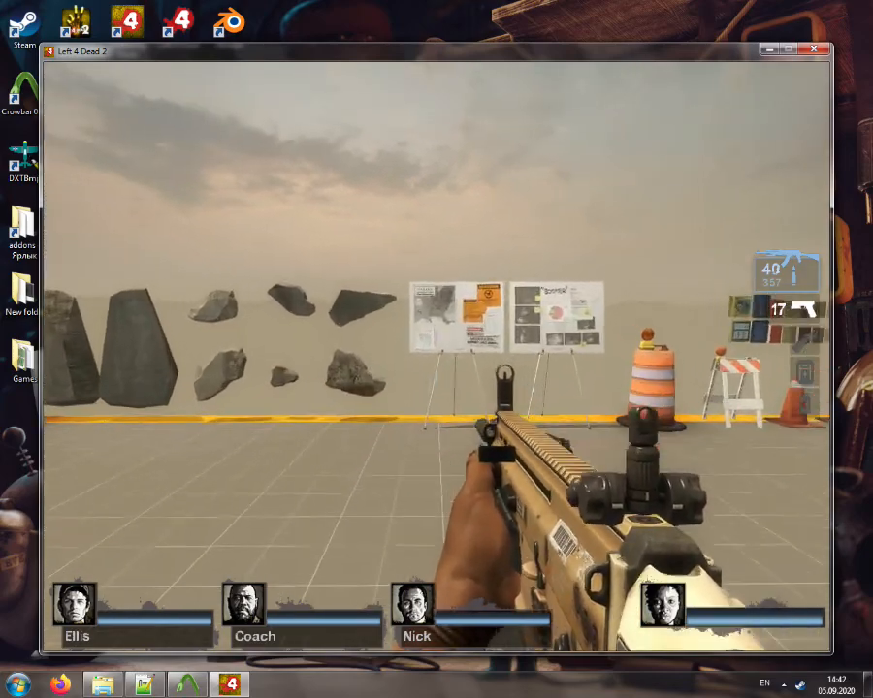
key("w")
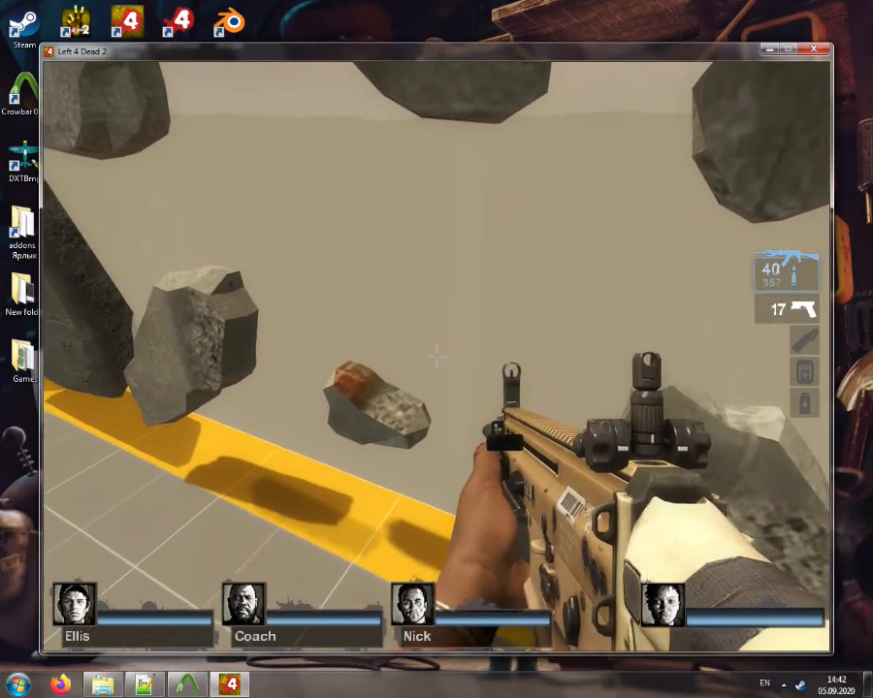
key("w")
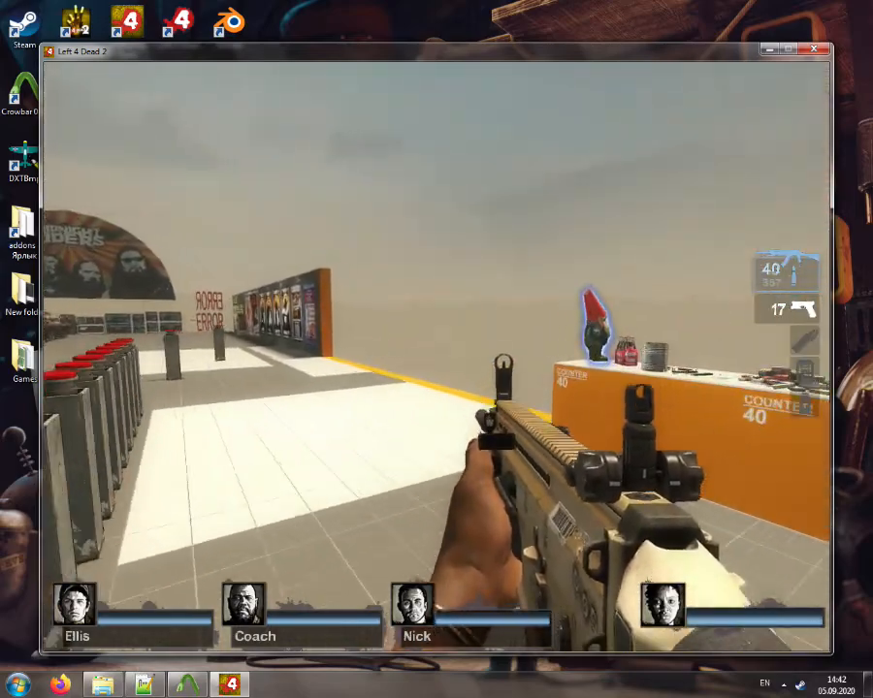
key("w")
Fire short bursts from the SCAR over the open ground near the counter and reload it
left_click(436, 357)
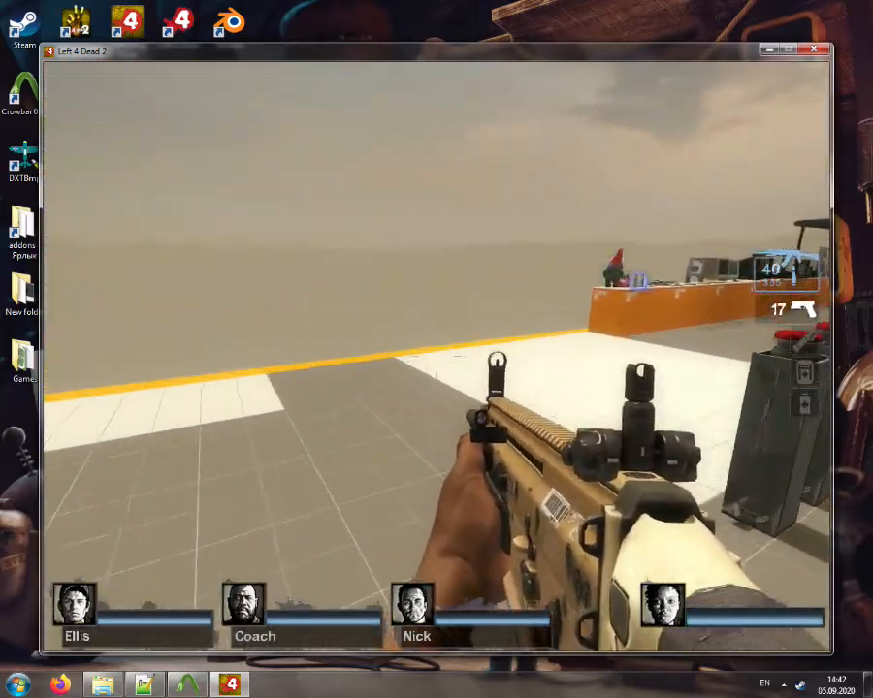
left_click(435, 354)
left_click(435, 354)
key("r")
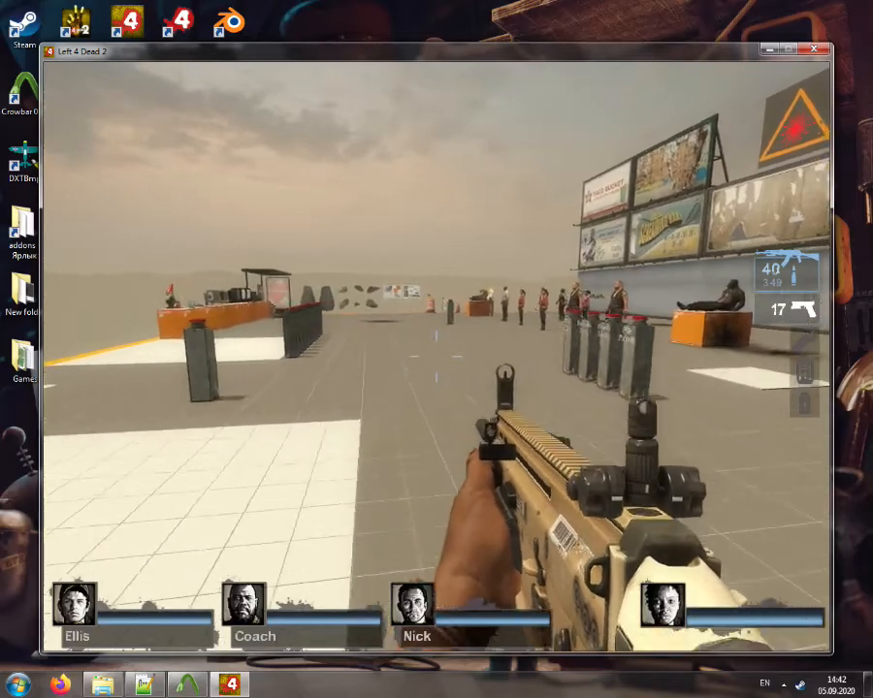
Switch to the pistol, fire several shots toward the far notice boards, and shove while walking forward
key("2")
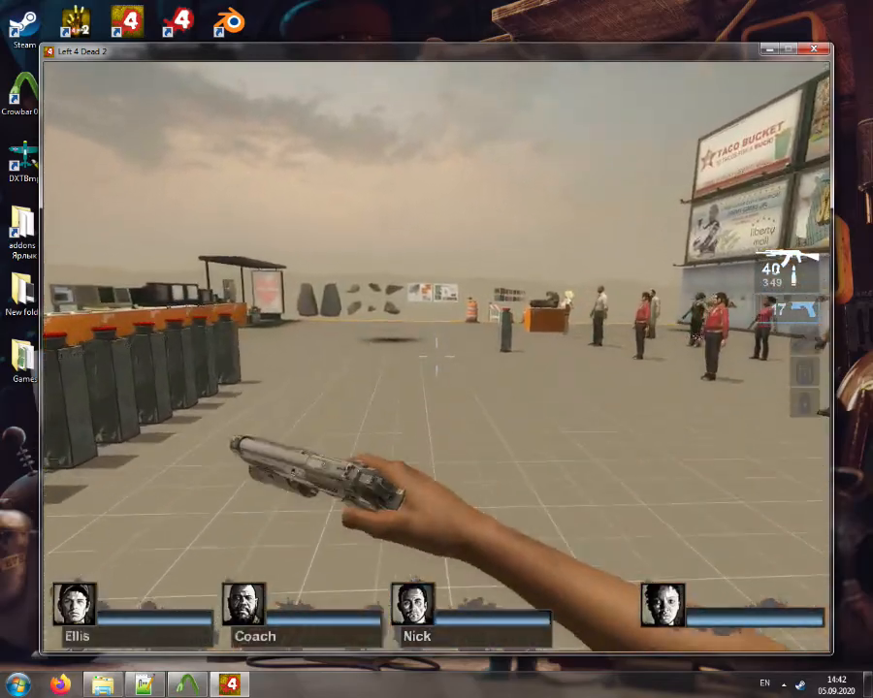
left_click(436, 354)
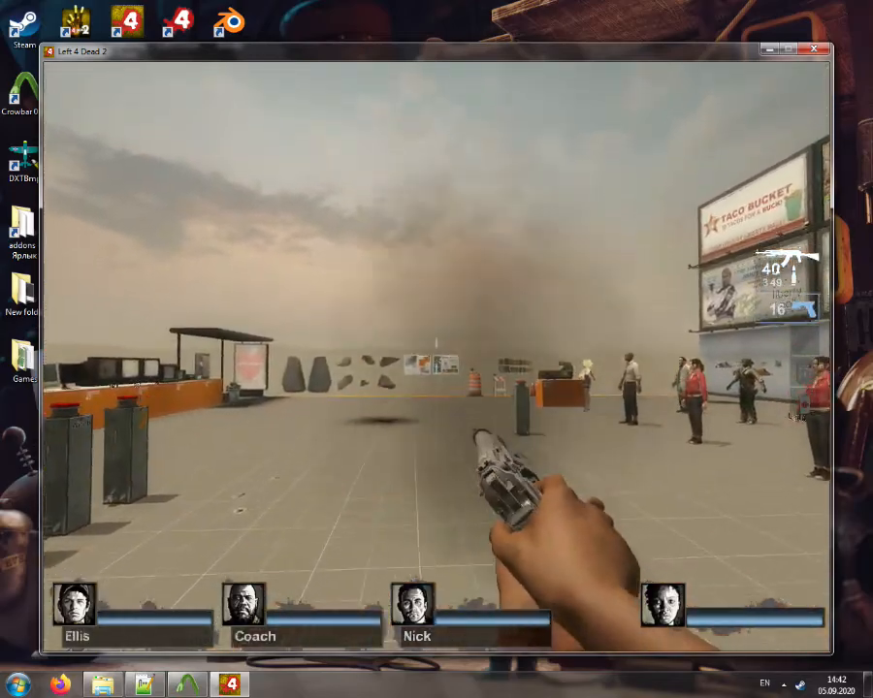
left_click(435, 354)
left_click(435, 354)
right_click(436, 356)
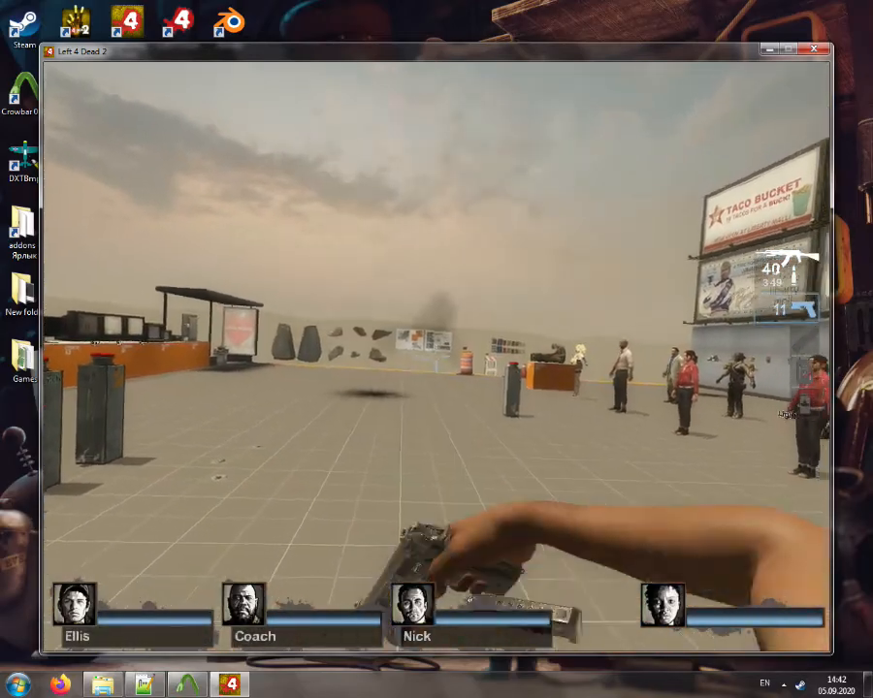
key("w")
right_click(435, 356)
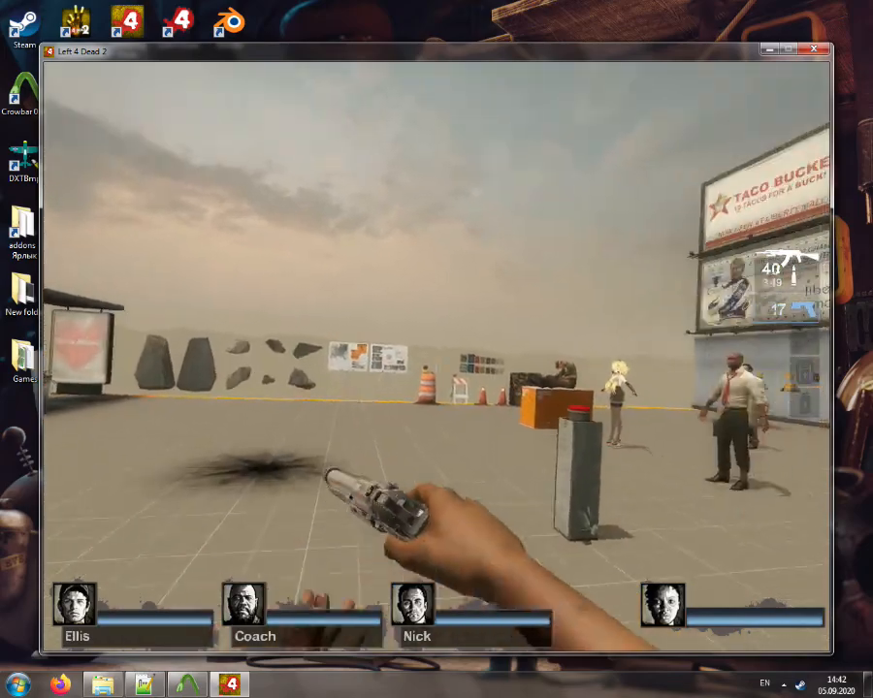
Fire a quick series of pistol shots near the counter with the monitors and reload the pistol
left_click(435, 356)
left_click(436, 356)
left_click(435, 356)
left_click(436, 356)
key("r")
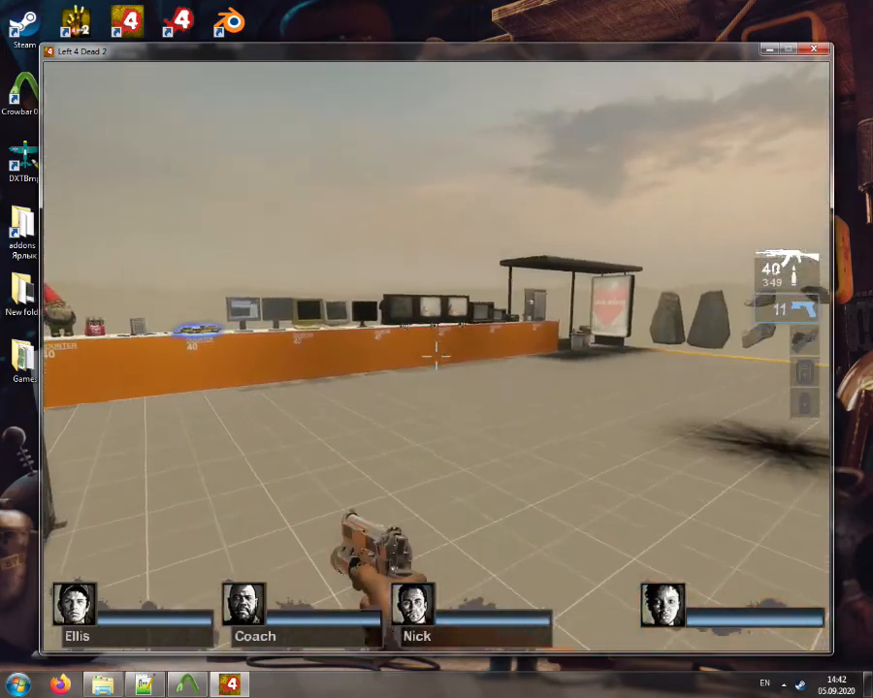
Walk from the monitors' counter to the Midnight Riders poster wall, firing the pistol and shoving on the way
key("w")
left_click(435, 356)
key("w")
left_click(435, 356)
right_click(435, 356)
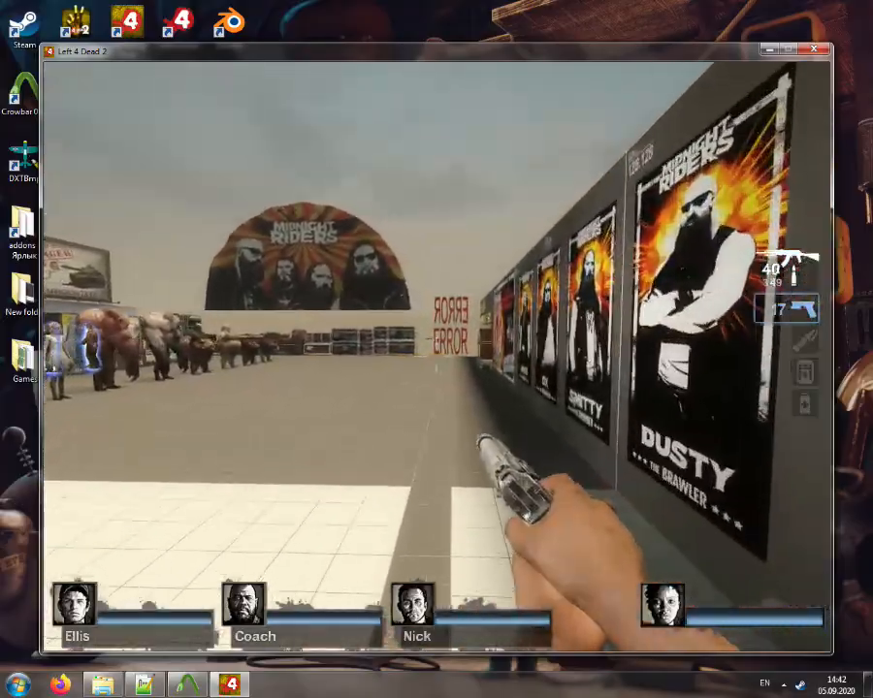
Fire three pistol shots along the poster wall toward the ERROR sign, shove, and reload the pistol
key("w")
left_click(436, 356)
left_click(436, 356)
left_click(436, 355)
right_click(435, 356)
key("r")
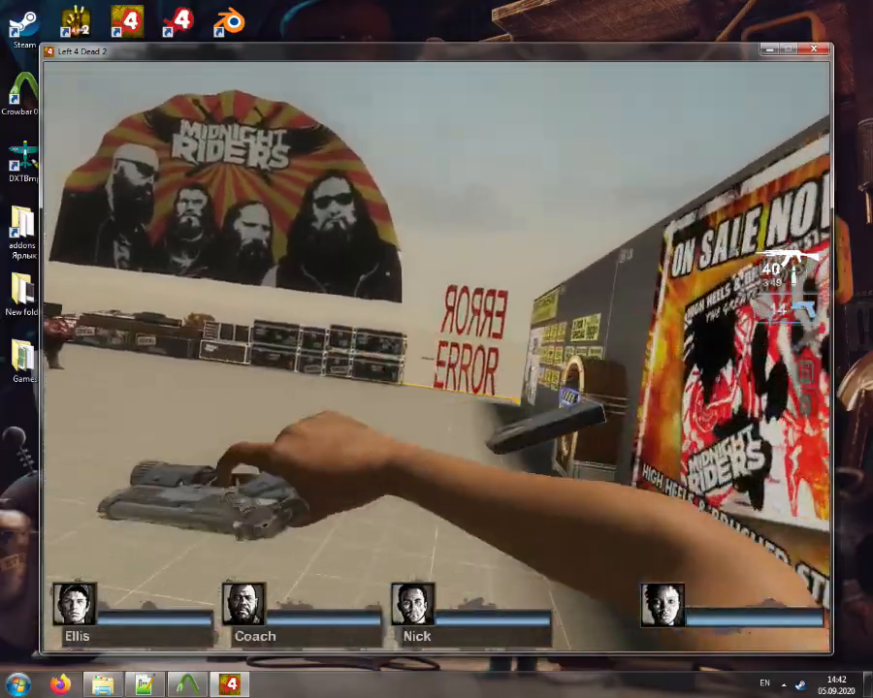
Fire three more pistol shots near the poster wall and turn back toward the infected models
key("w")
left_click(435, 356)
left_click(435, 356)
left_click(435, 356)
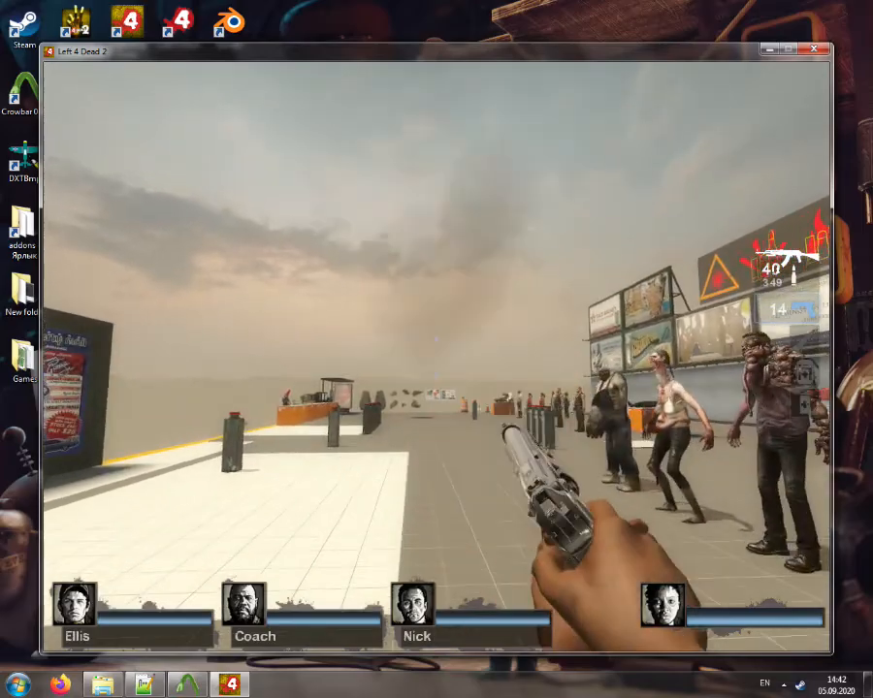
Empty the pistol's magazine with rapid shots while walking past the character models toward the rock models and notice boards
key("w")
left_click(436, 356)
left_click(436, 356)
left_click(436, 356)
left_click(436, 356)
left_click(436, 356)
left_click(435, 356)
left_click(436, 356)
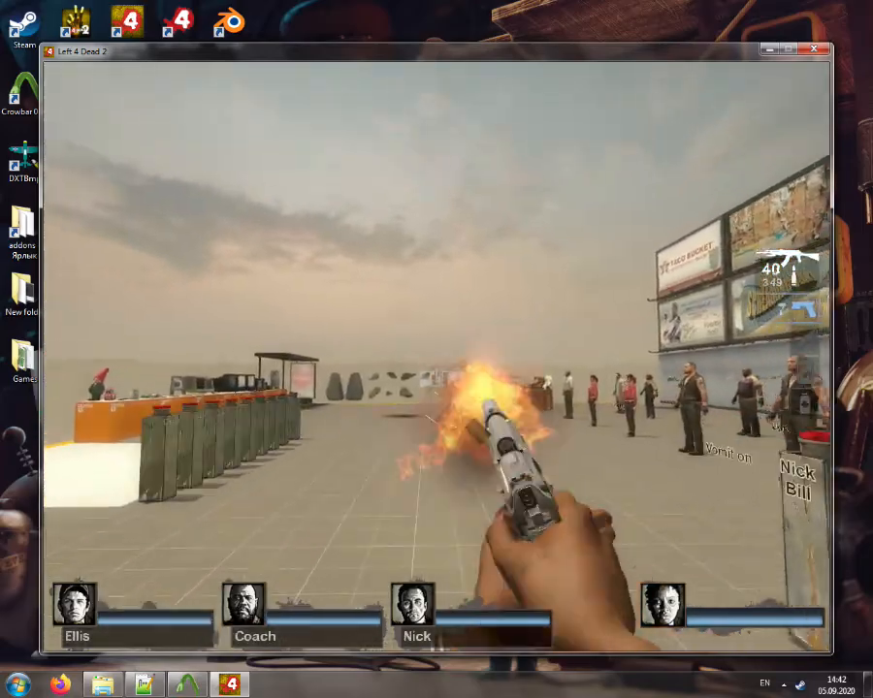
key("w")
left_click(435, 356)
left_click(436, 356)
left_click(435, 356)
left_click(435, 356)
left_click(436, 356)
left_click(436, 356)
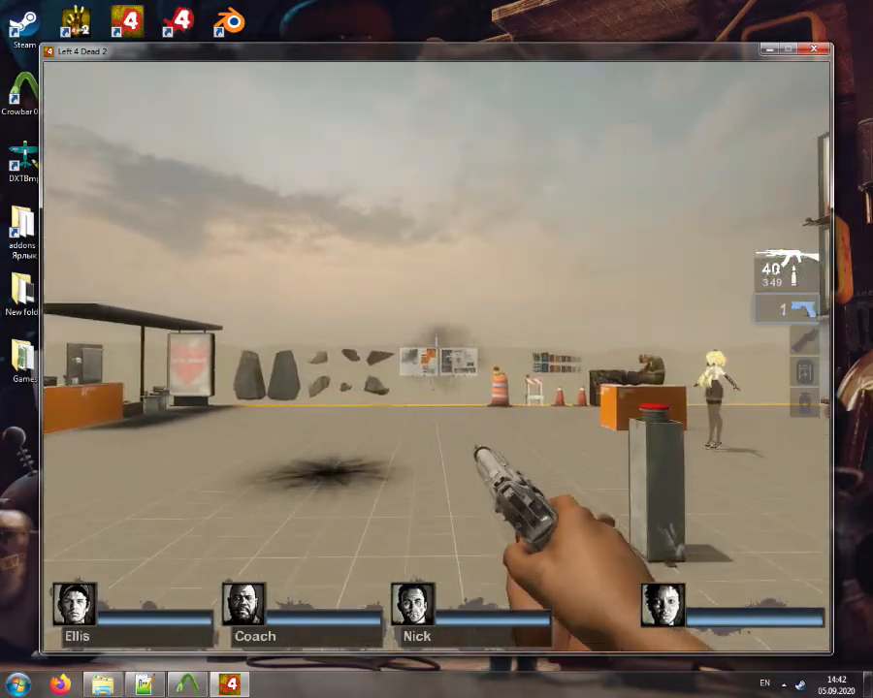
left_click(436, 356)
key("w")
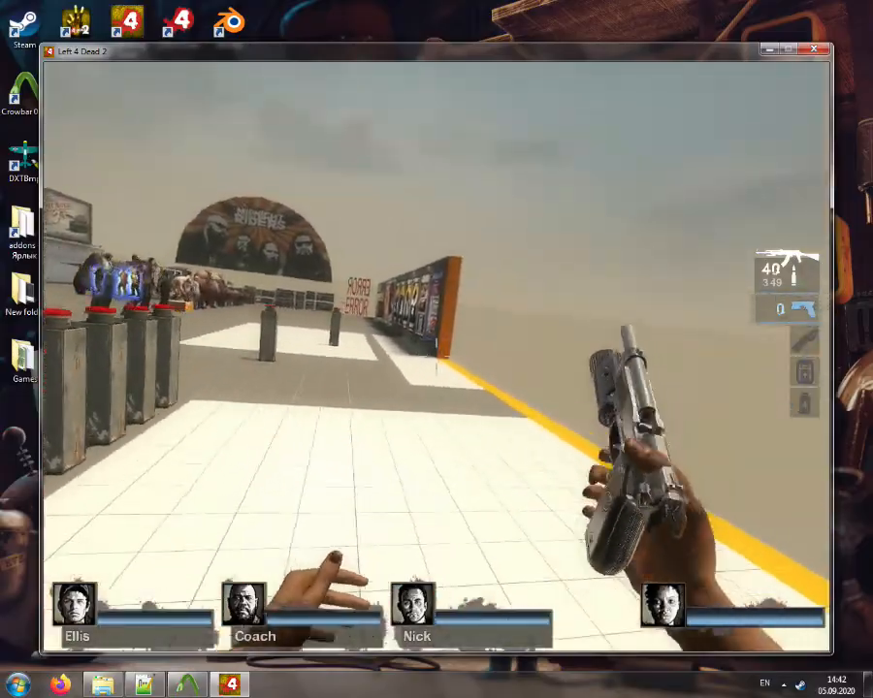
Shove with the pistol while walking along the poster wall and back toward the billboards
key("w")
right_click(435, 356)
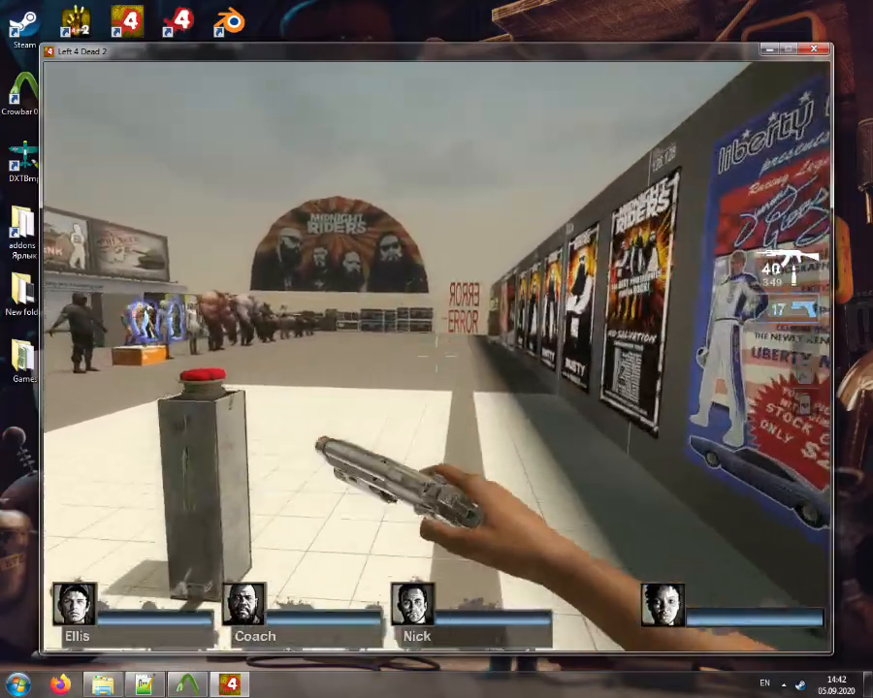
key("w")
right_click(435, 356)
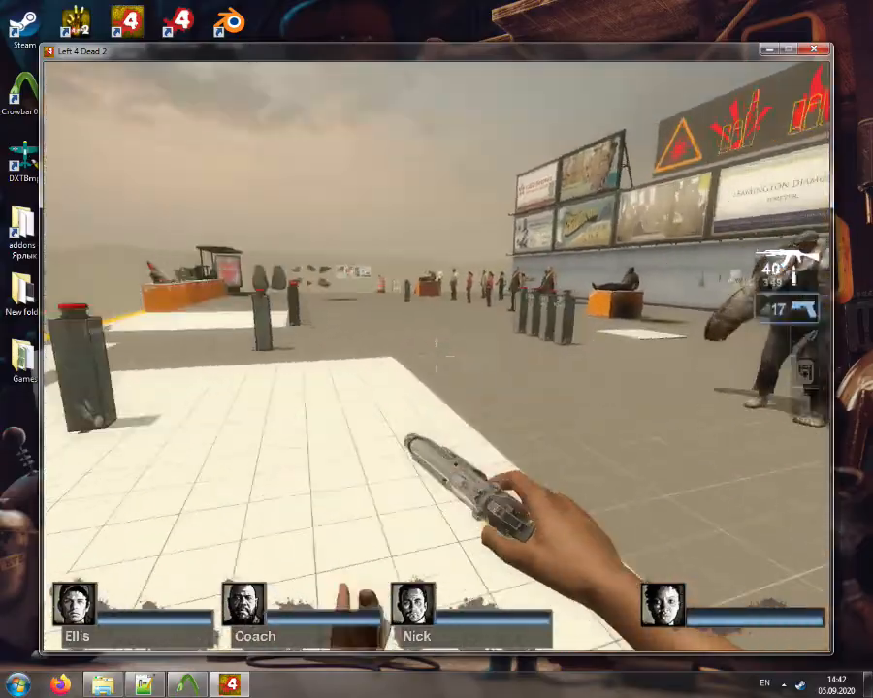
Switch back to the pistol and examine it in hand while walking around the gnome's counter and the white floor tiles
key("w")
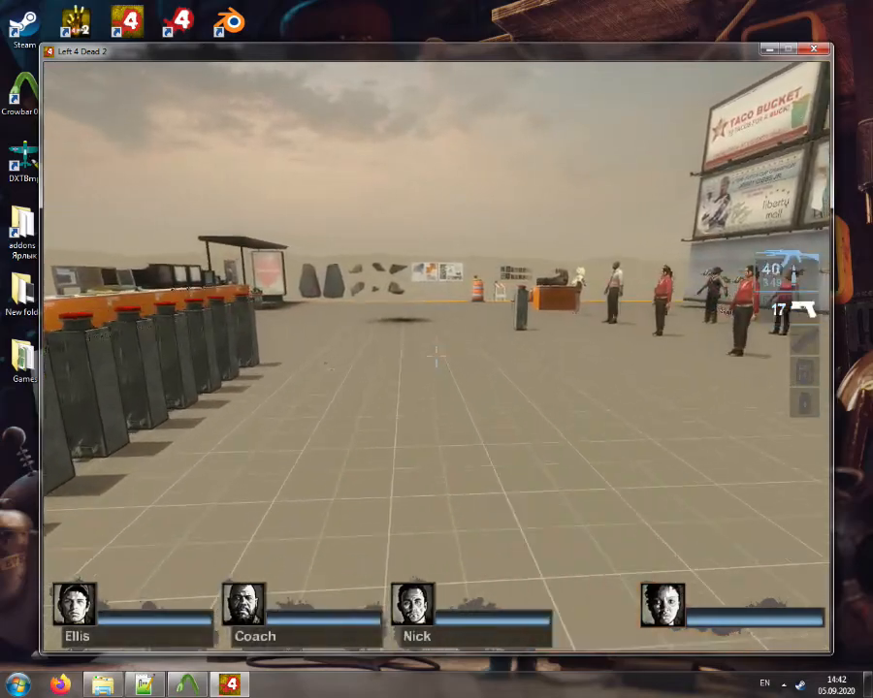
key("w")
key("2")
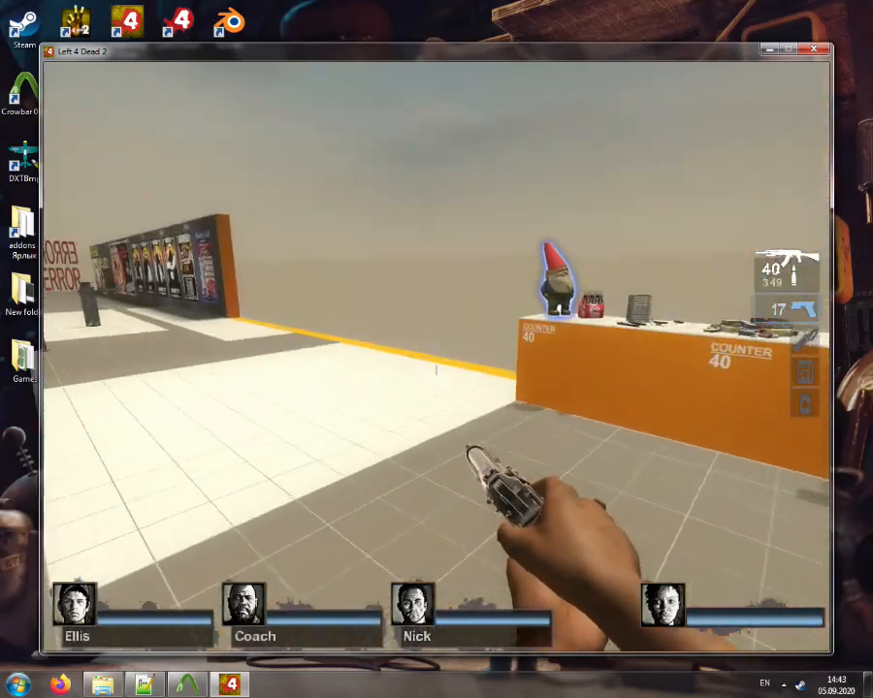
key("w")
key("w")
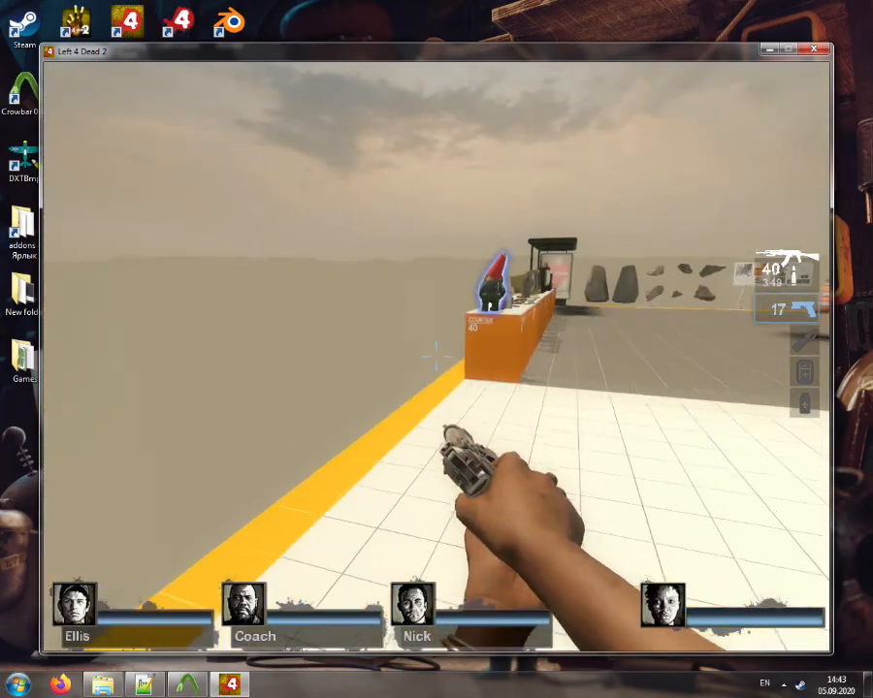
key("w")
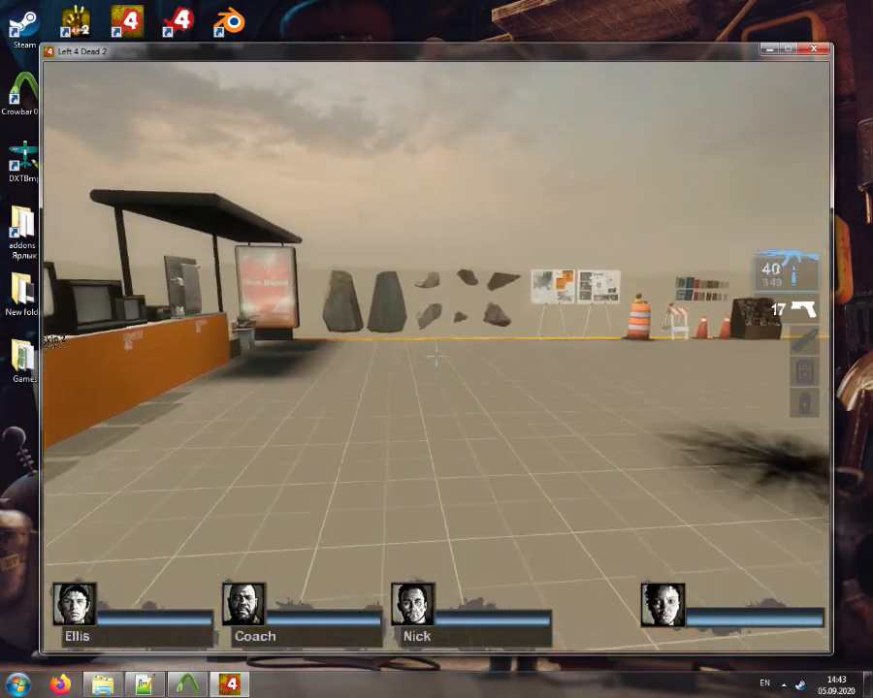
Switch to the SCAR and examine it in hand while walking between the monitors' counter, the poster wall and the rock models
key("1")
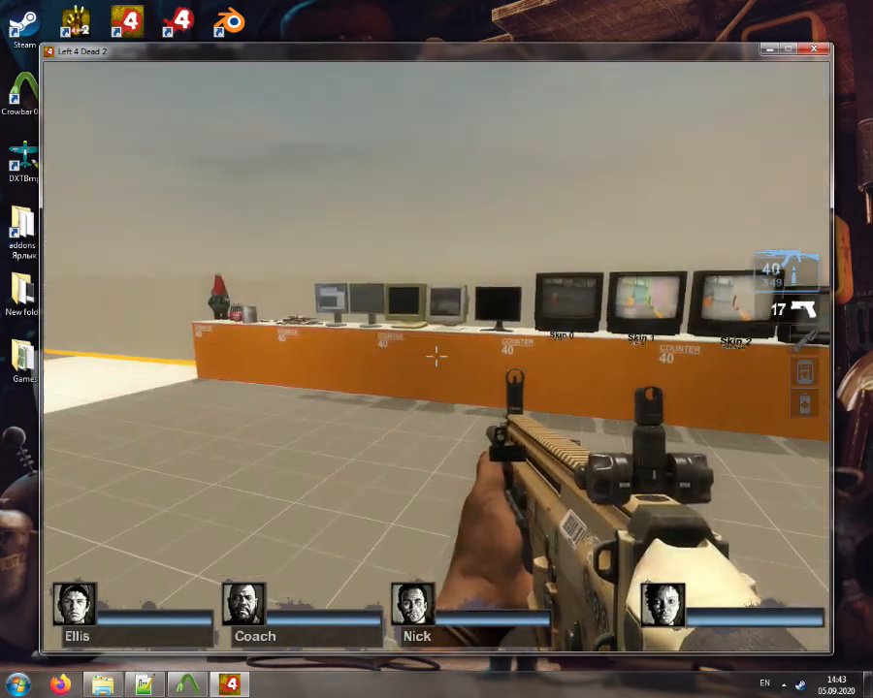
key("w")
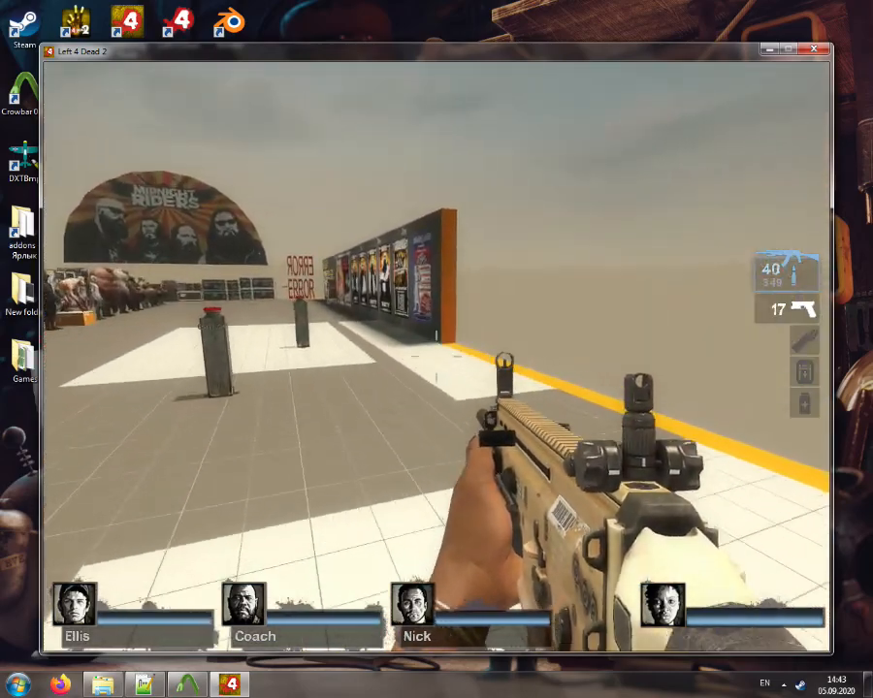
key("w")
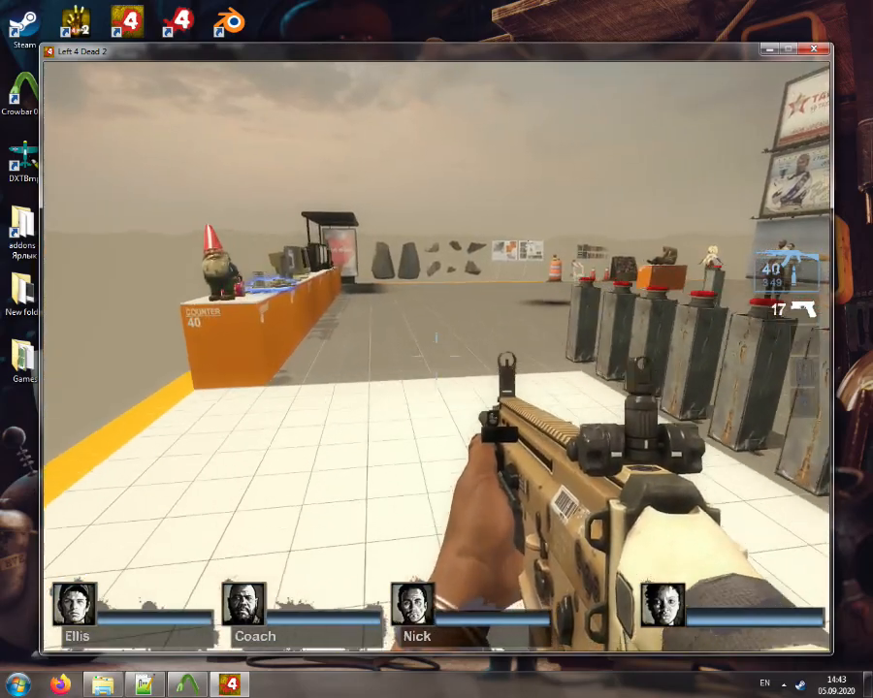
key("w")
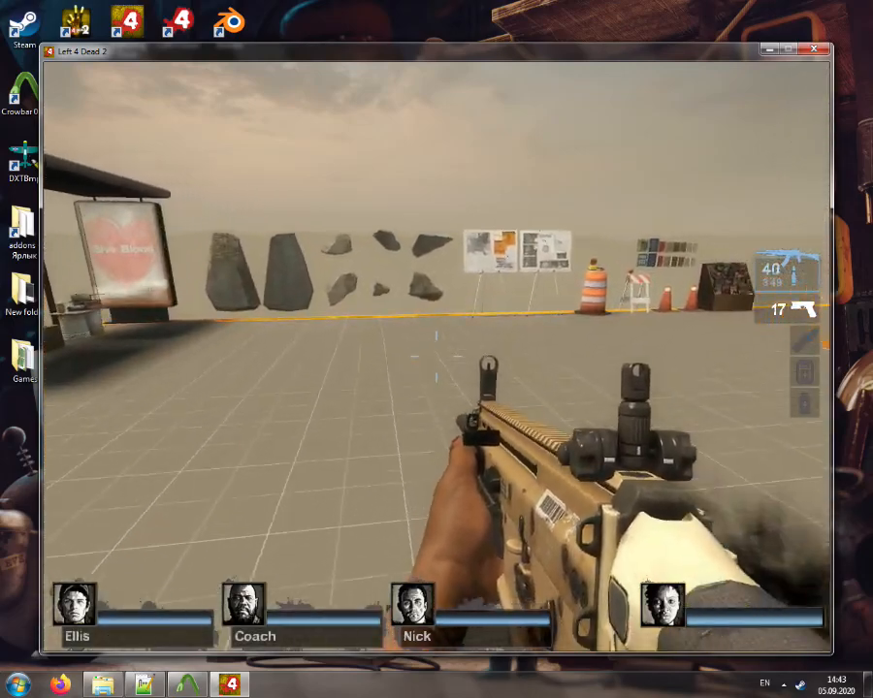